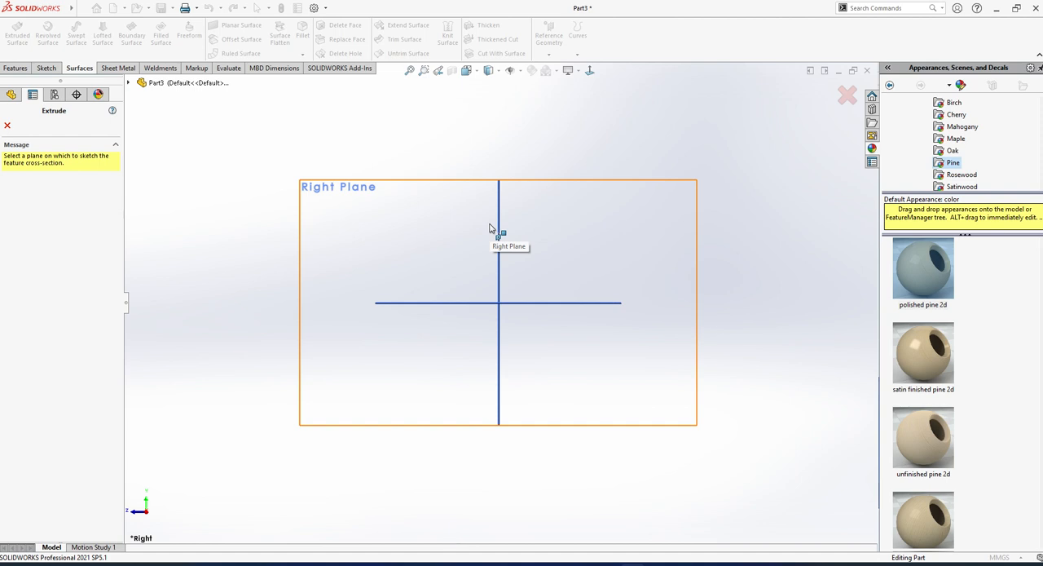
# Sketch a slightly sloped line about 53 mm long beside the origin on the Right Plane and finish the sketch.
pyautogui.click(357, 219)
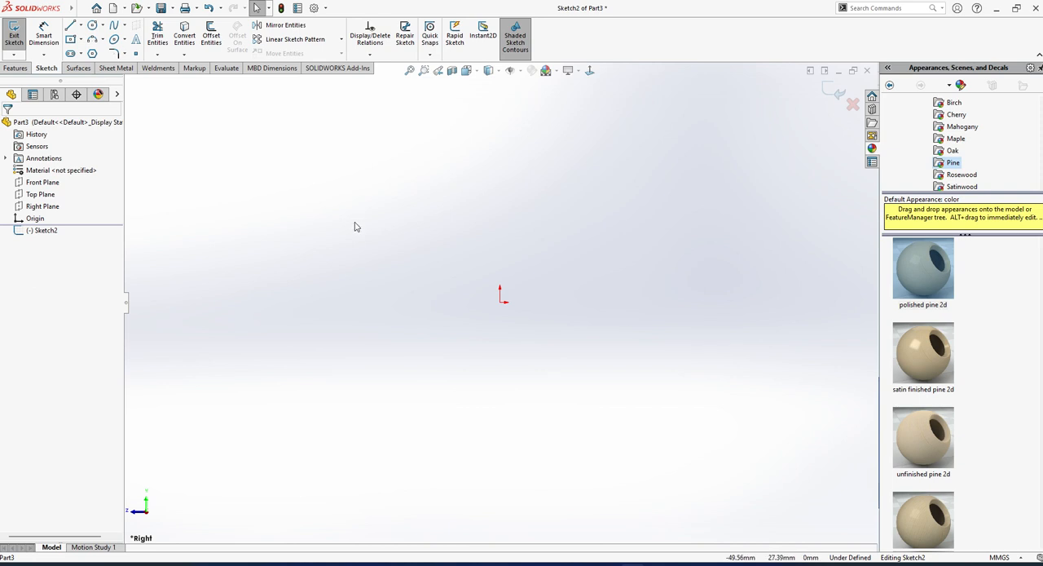
pyautogui.click(70, 27)
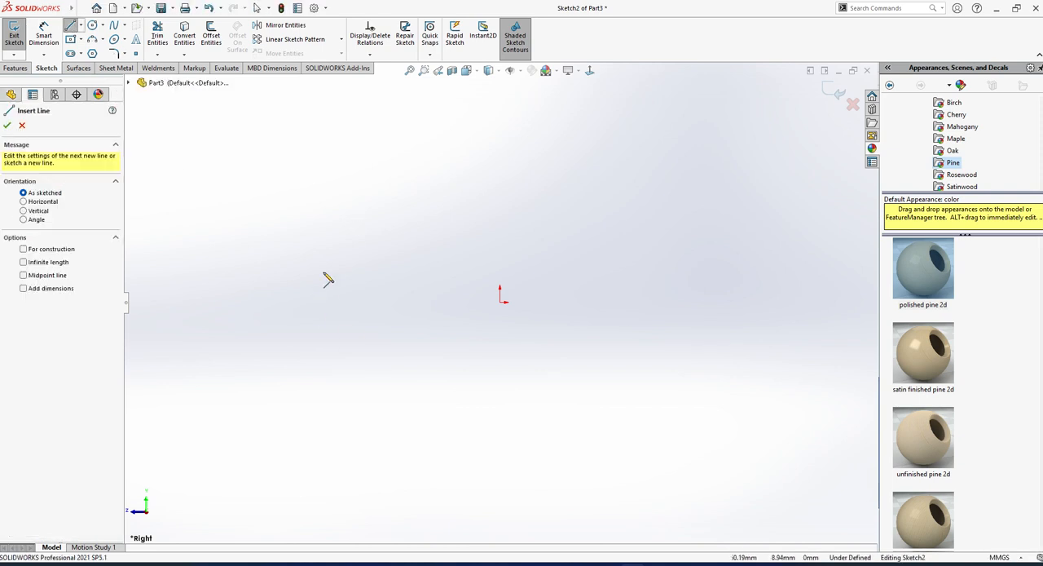
pyautogui.click(290, 250)
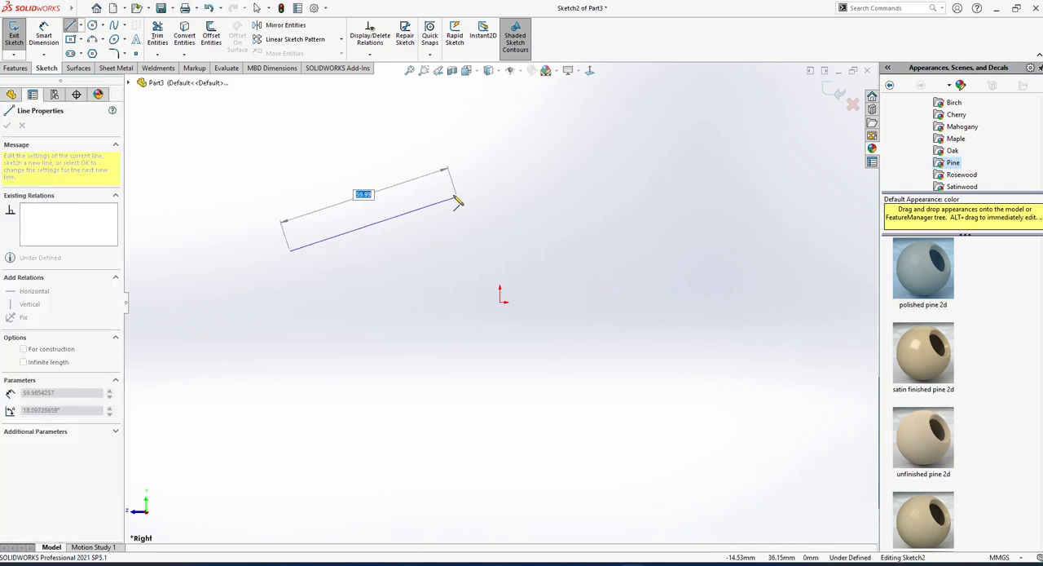
pyautogui.click(82, 9)
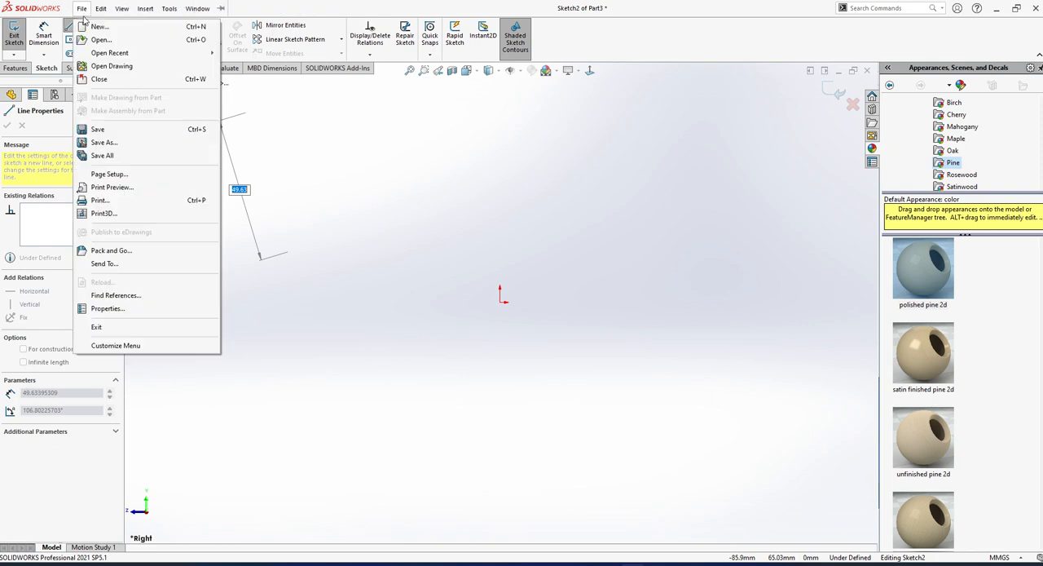
pyautogui.click(443, 270)
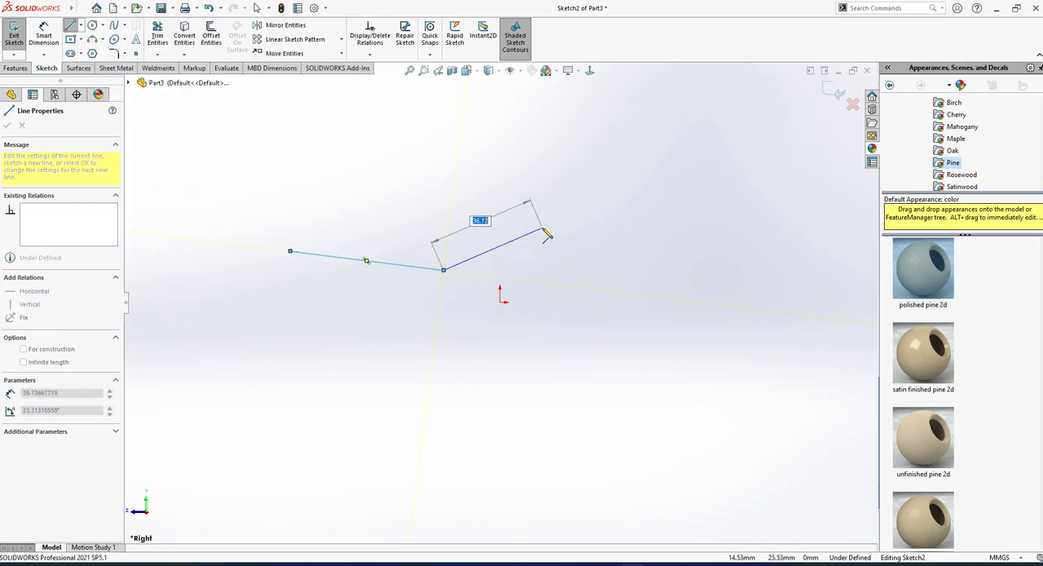
pyautogui.press('Escape')
pyautogui.click(14, 37)
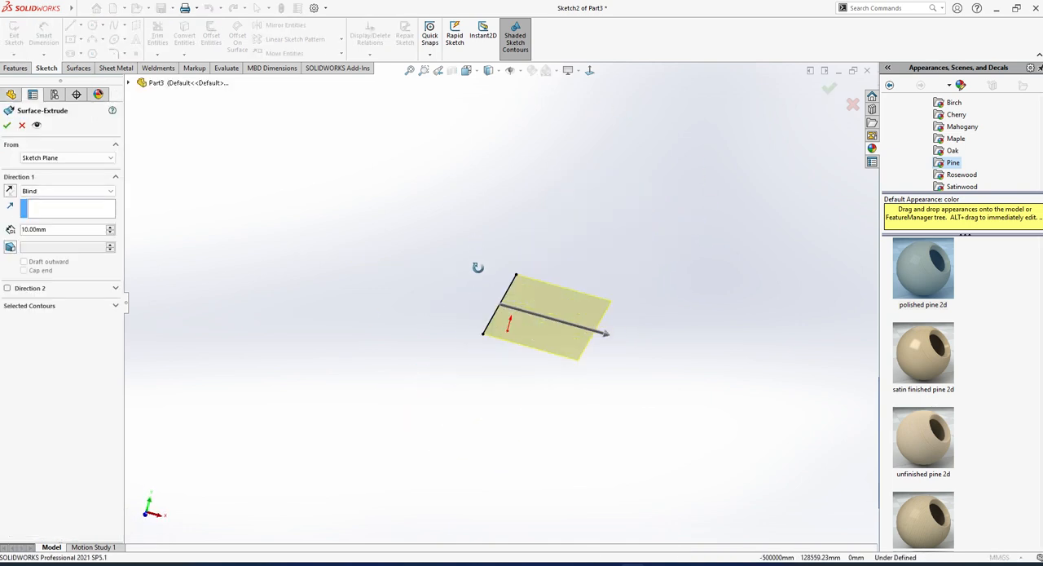
# Extrude the line from the sketch plane into a blind surface 29 mm deep.
pyautogui.moveTo(600, 337)
pyautogui.mouseDown()
pyautogui.moveTo(706, 395)
pyautogui.moveTo(682, 378)
pyautogui.moveTo(681, 393)
pyautogui.mouseUp()
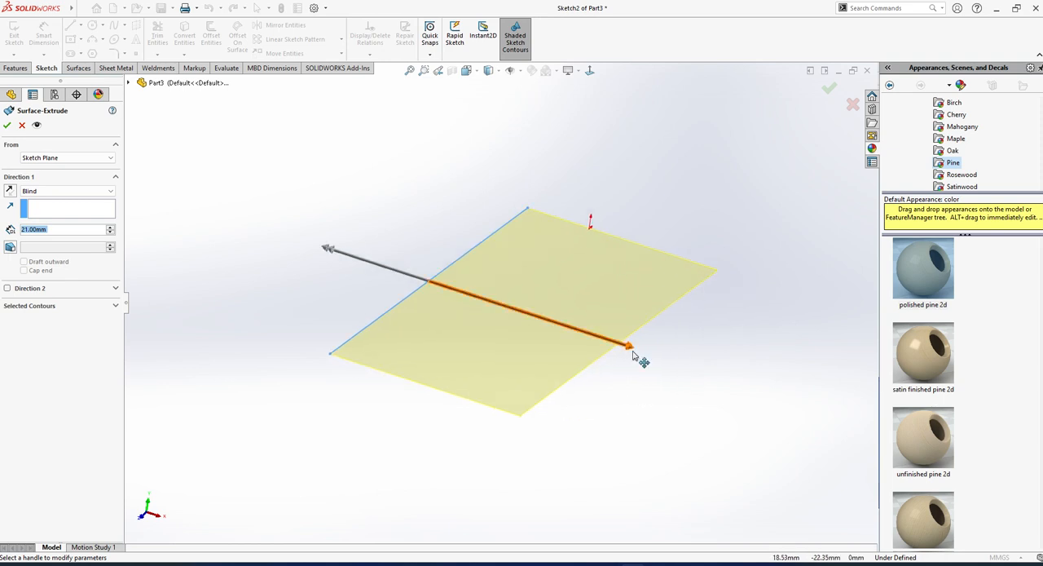
pyautogui.moveTo(637, 354); pyautogui.dragTo(699, 370)
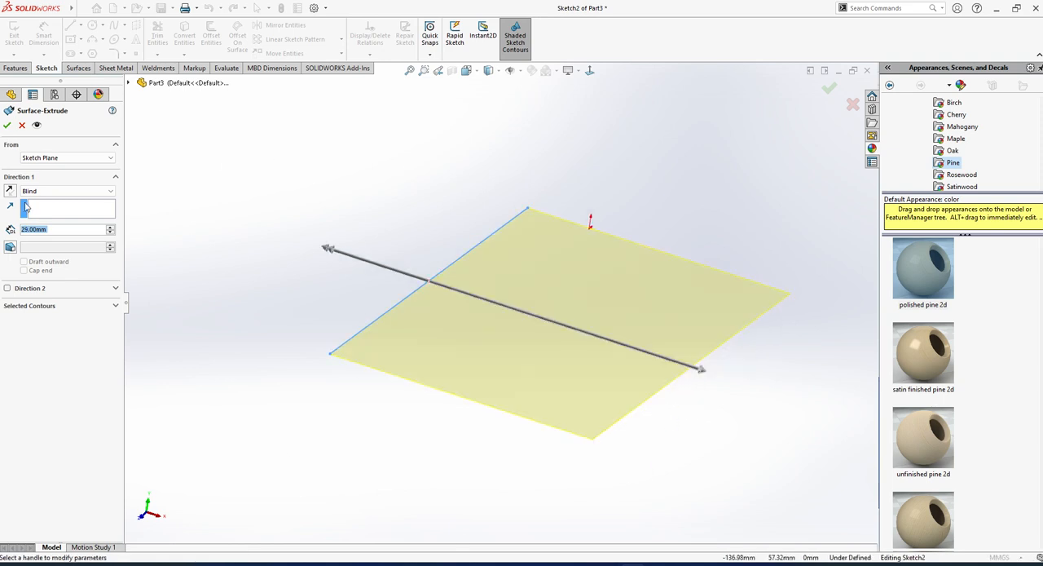
pyautogui.click(58, 157)
pyautogui.click(57, 164)
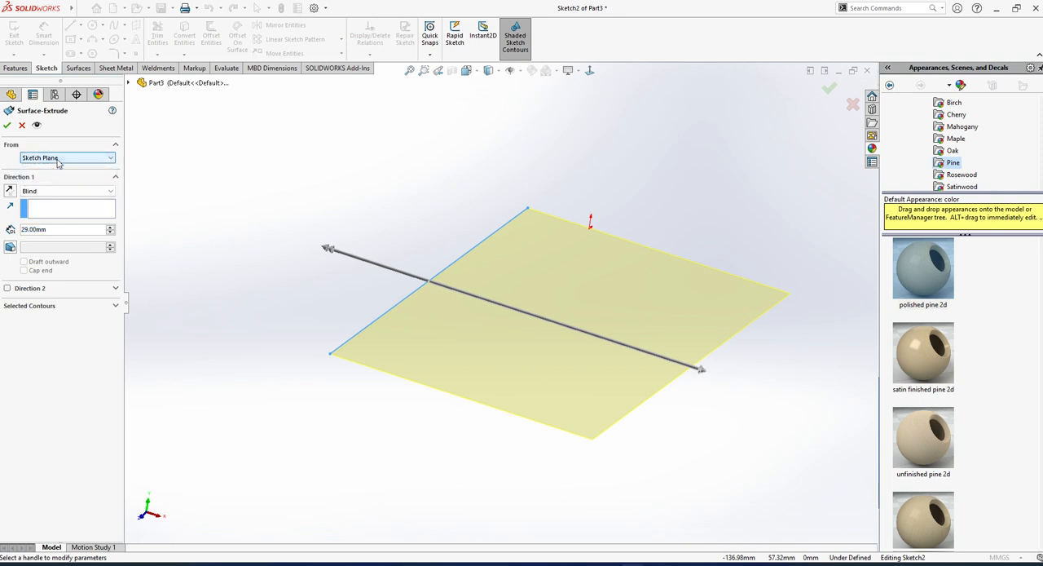
pyautogui.click(47, 192)
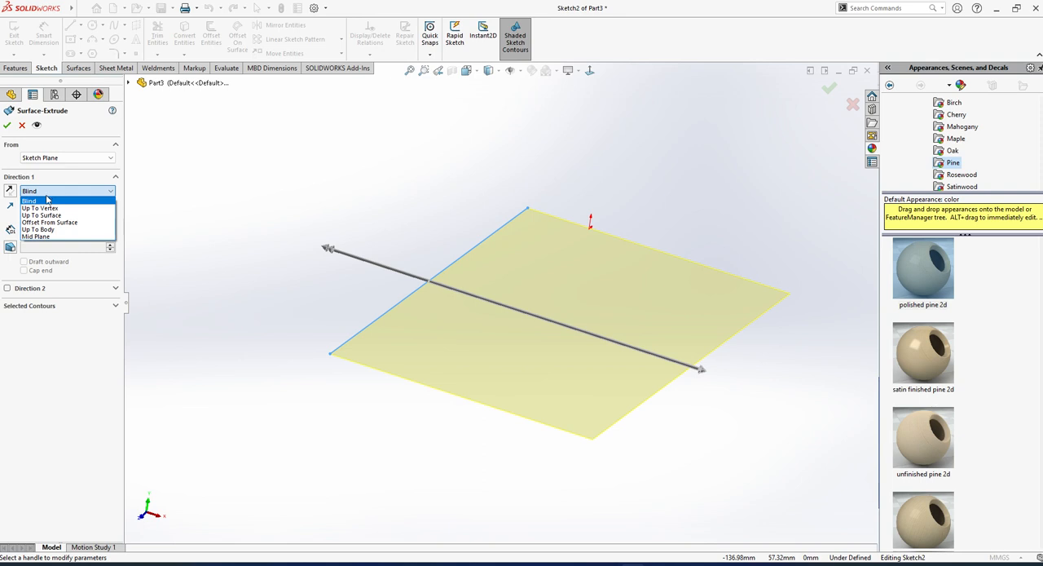
pyautogui.click(50, 258)
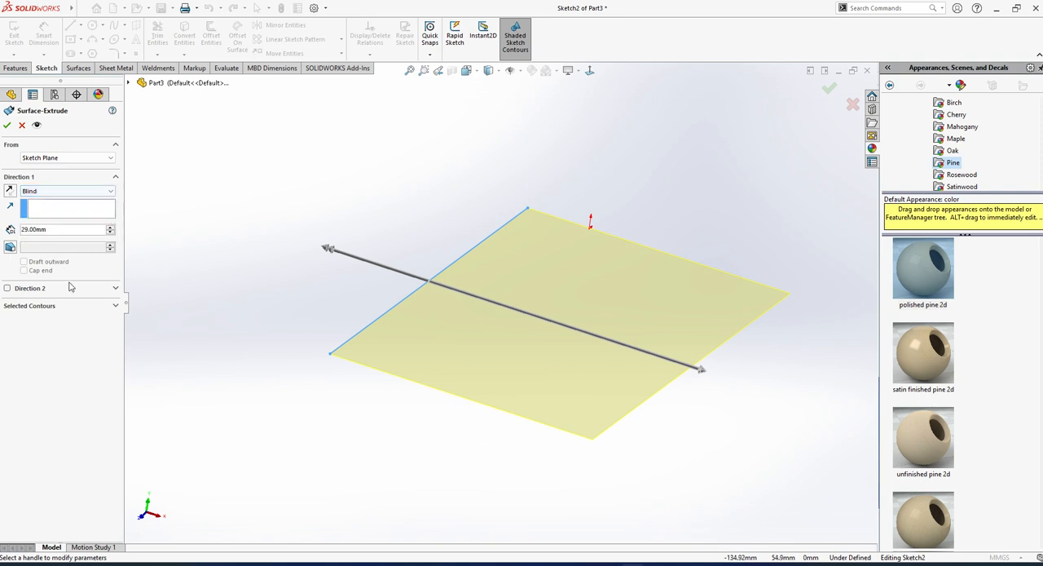
pyautogui.click(37, 191)
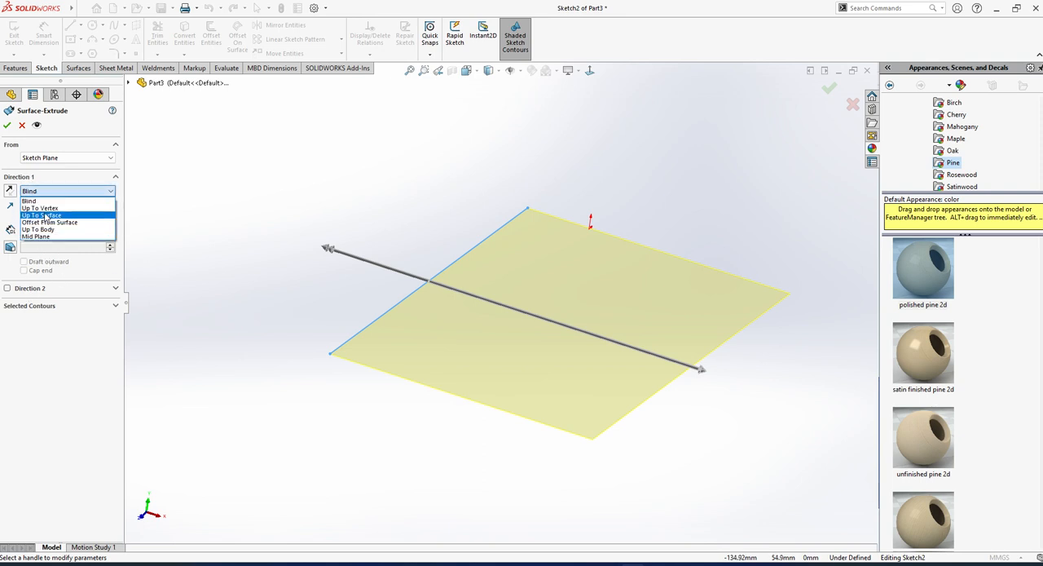
pyautogui.click(57, 161)
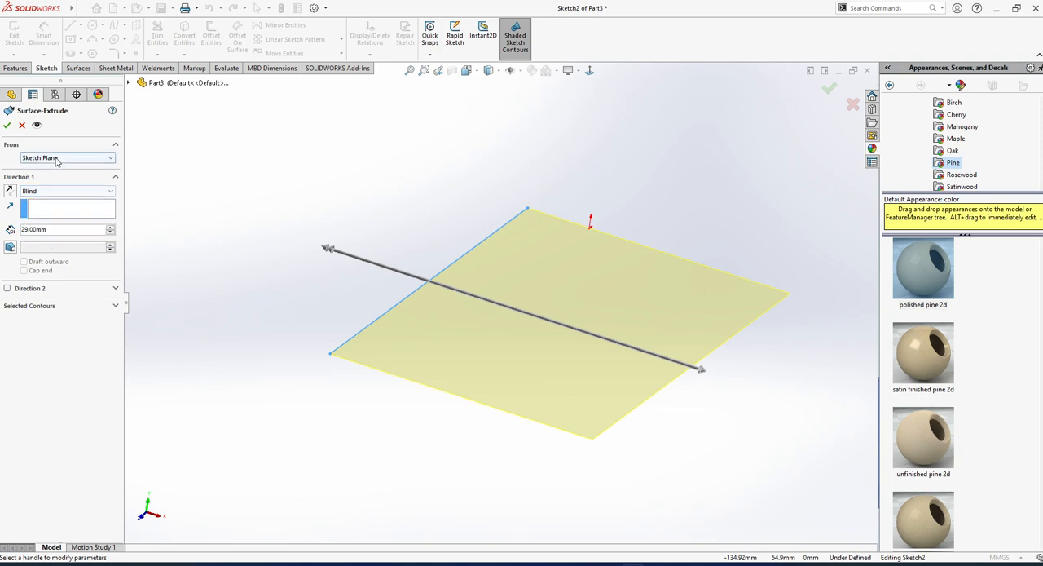
pyautogui.click(60, 161)
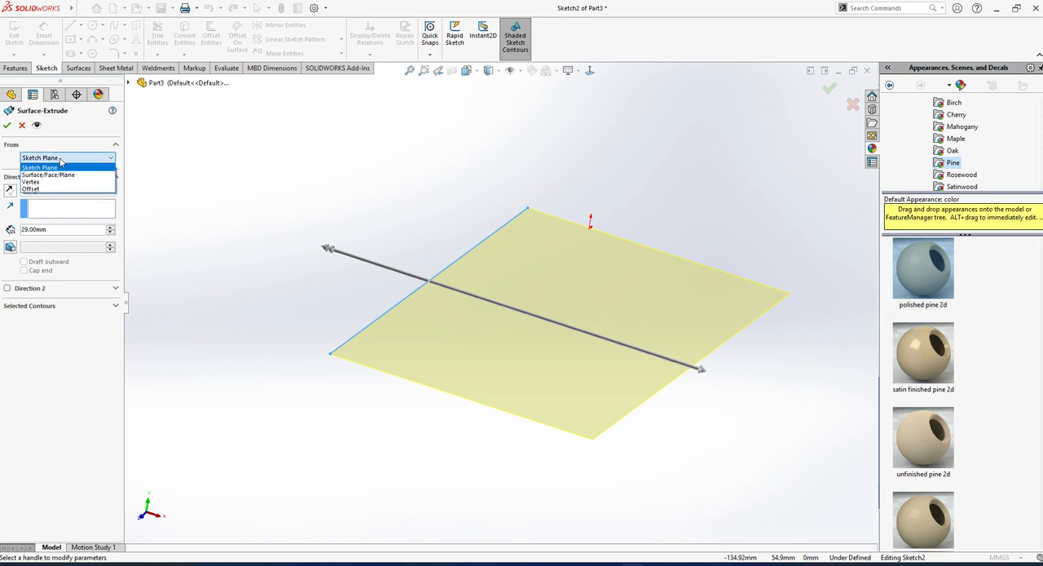
pyautogui.click(7, 116)
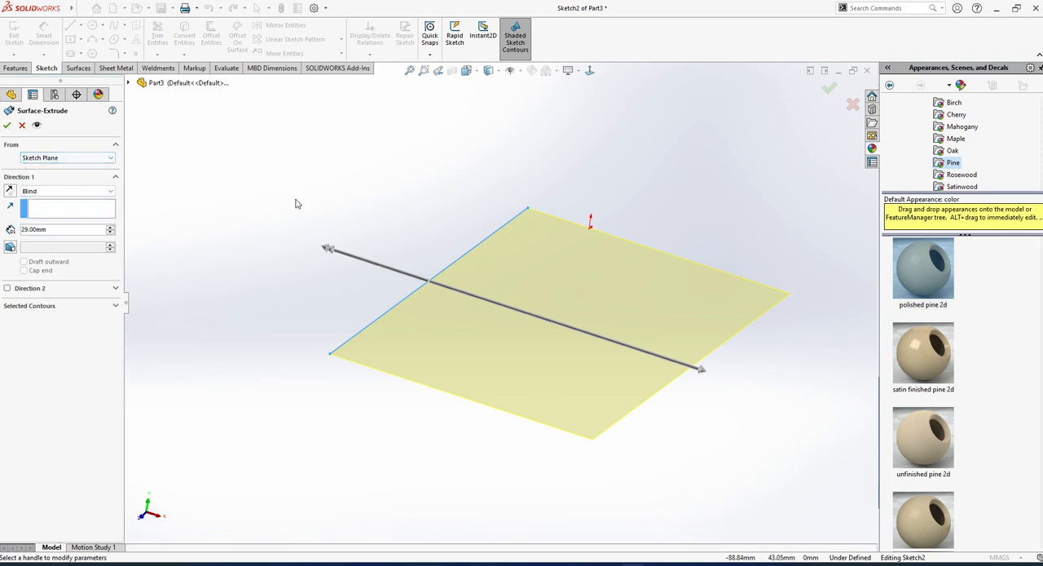
pyautogui.click(10, 126)
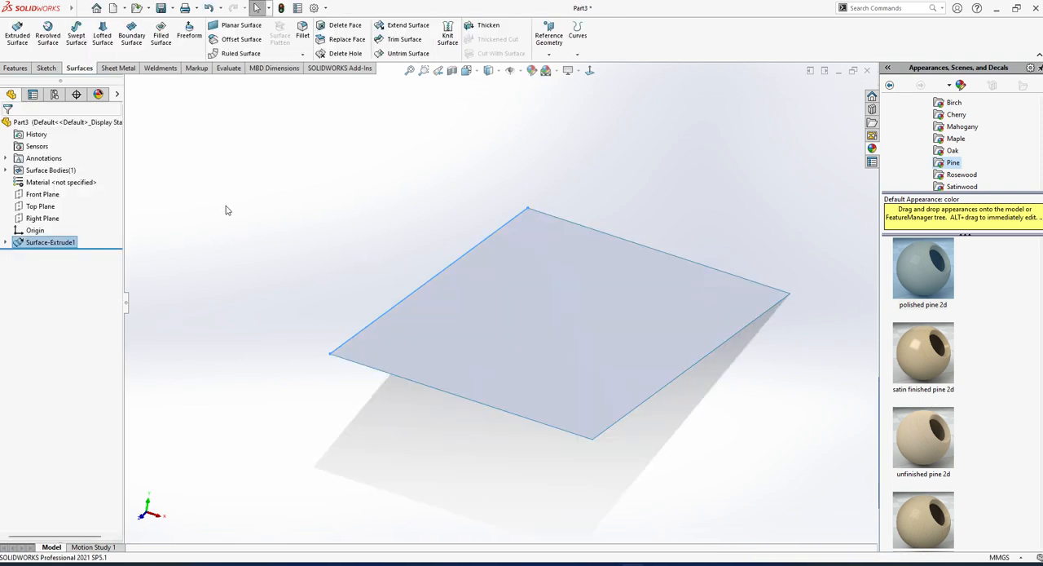
pyautogui.moveTo(226, 209); pyautogui.dragTo(594, 416, button='middle')
pyautogui.click(545, 331)
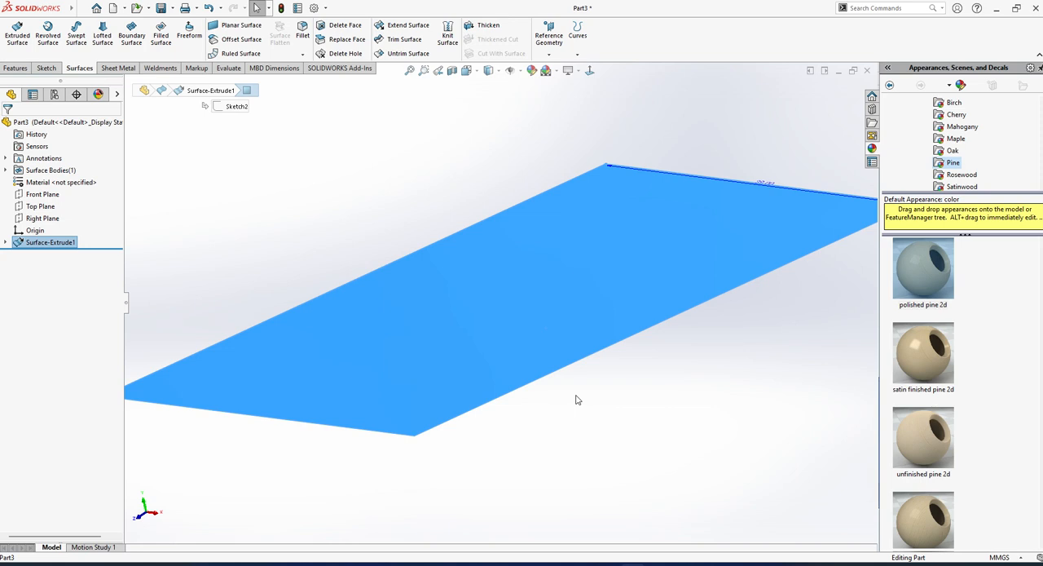
pyautogui.press('f')
pyautogui.click(611, 403)
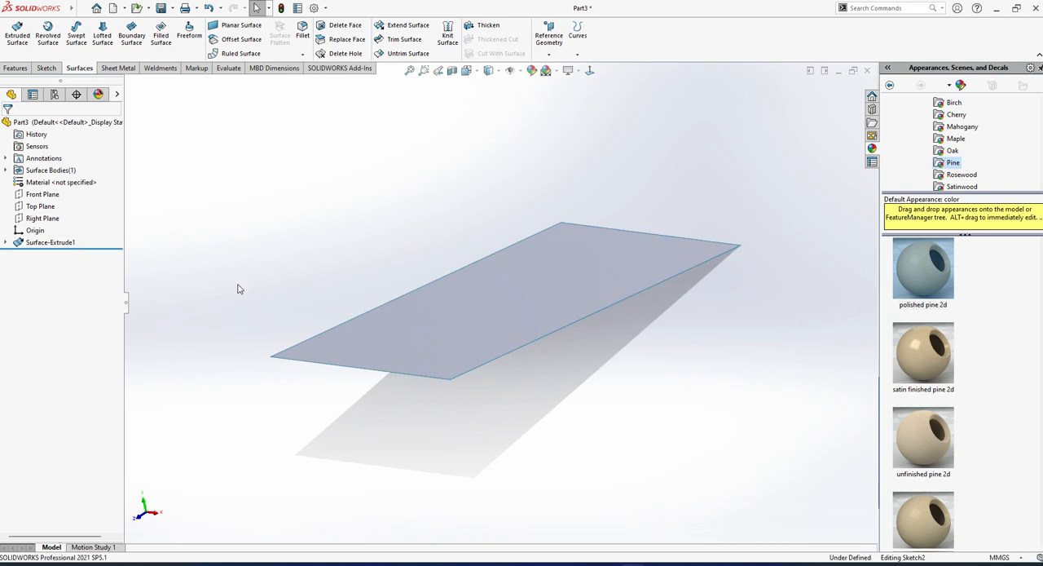
# Undo the surface extrusion and delete the sloped line from its sketch.
pyautogui.hotkey('ctrl', 'z')
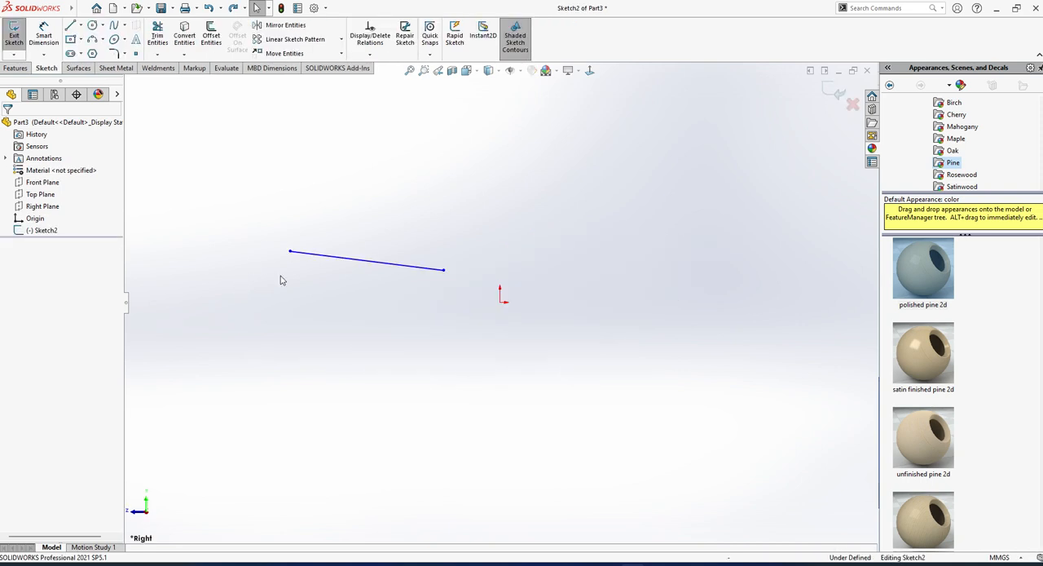
pyautogui.click(356, 260)
pyautogui.press('Delete')
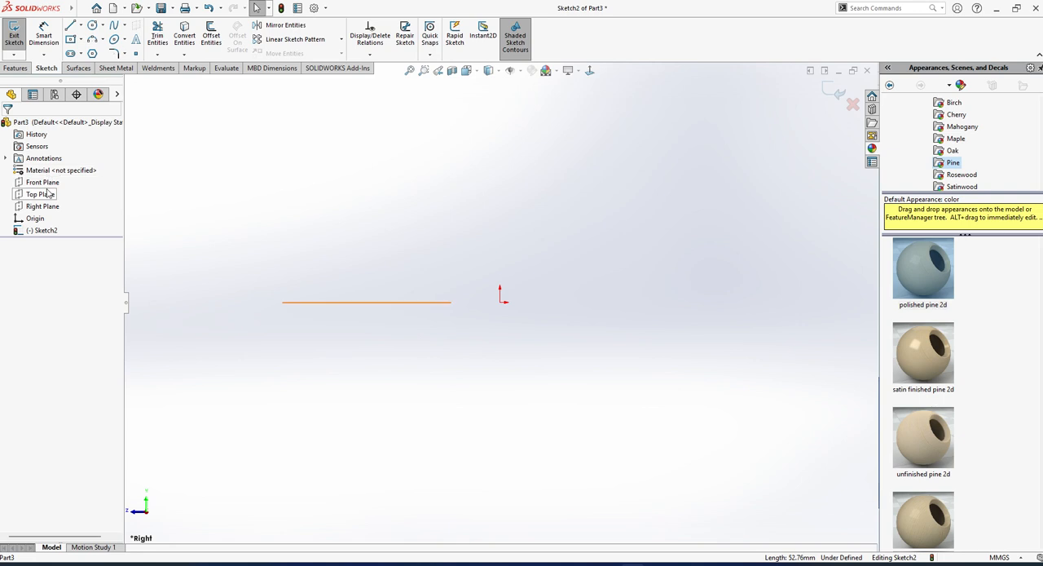
# Sketch an open four-point spline that arches above the origin and flattens out at the origin's level, and finish the sketch.
pyautogui.click(589, 70)
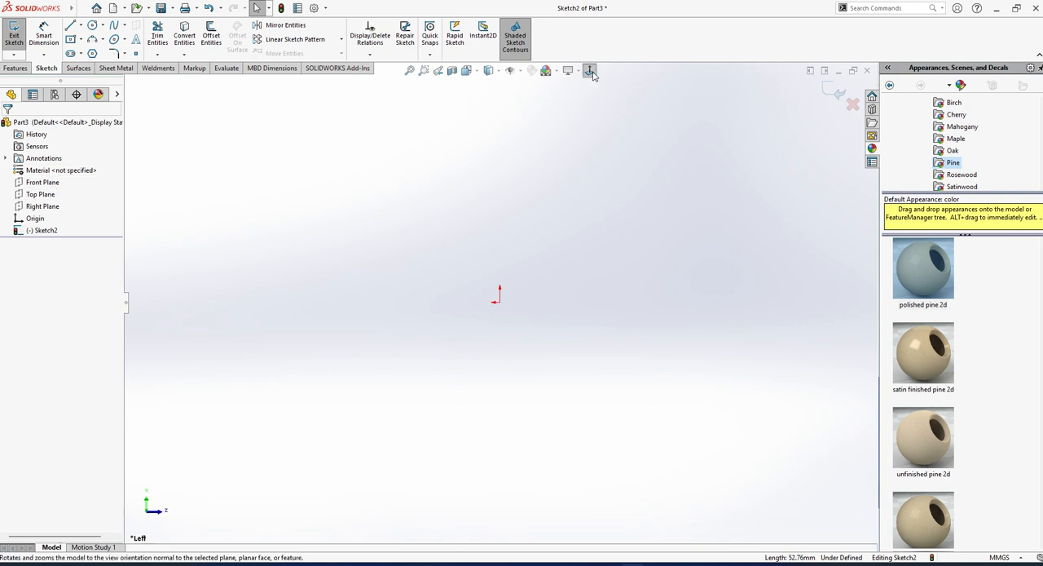
pyautogui.click(115, 26)
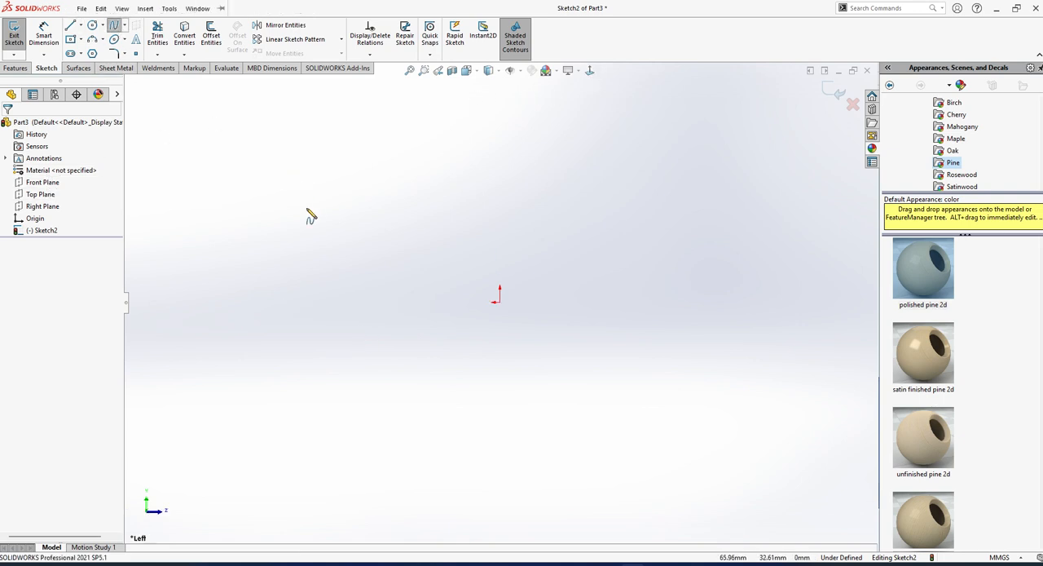
pyautogui.click(323, 288)
pyautogui.click(438, 195)
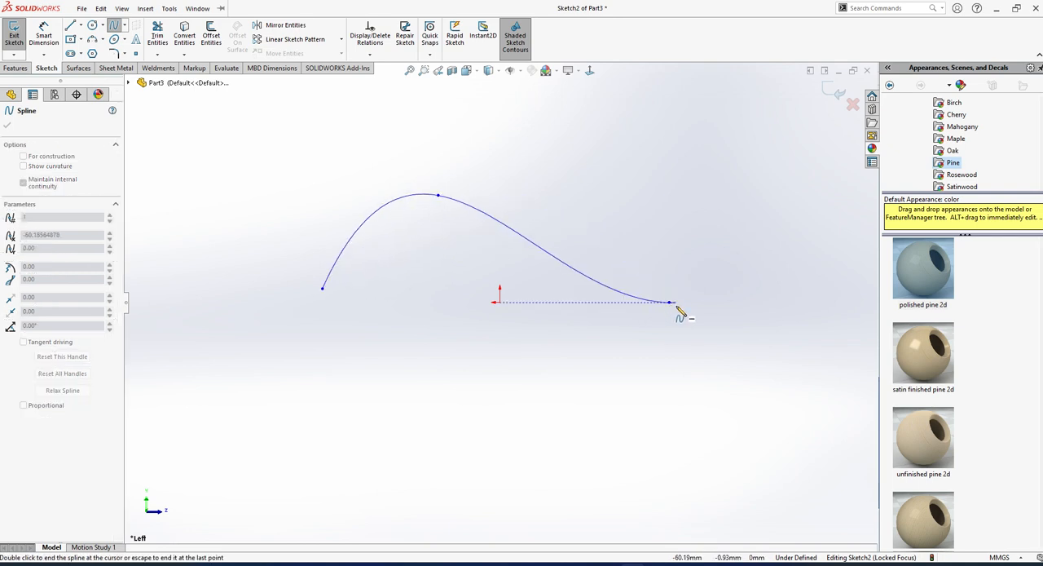
pyautogui.click(670, 304)
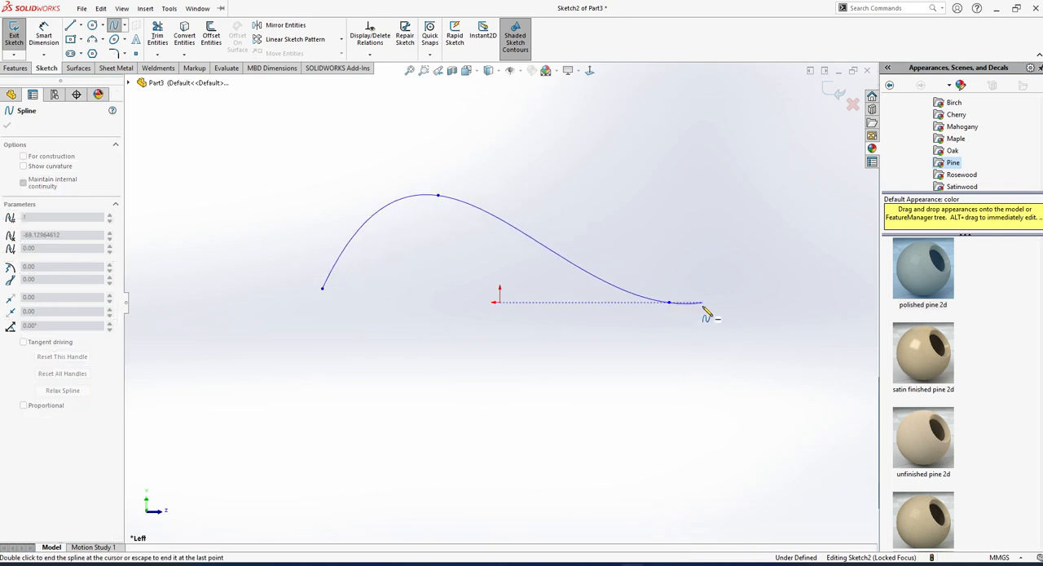
pyautogui.click(702, 305)
pyautogui.press('Escape')
pyautogui.click(13, 35)
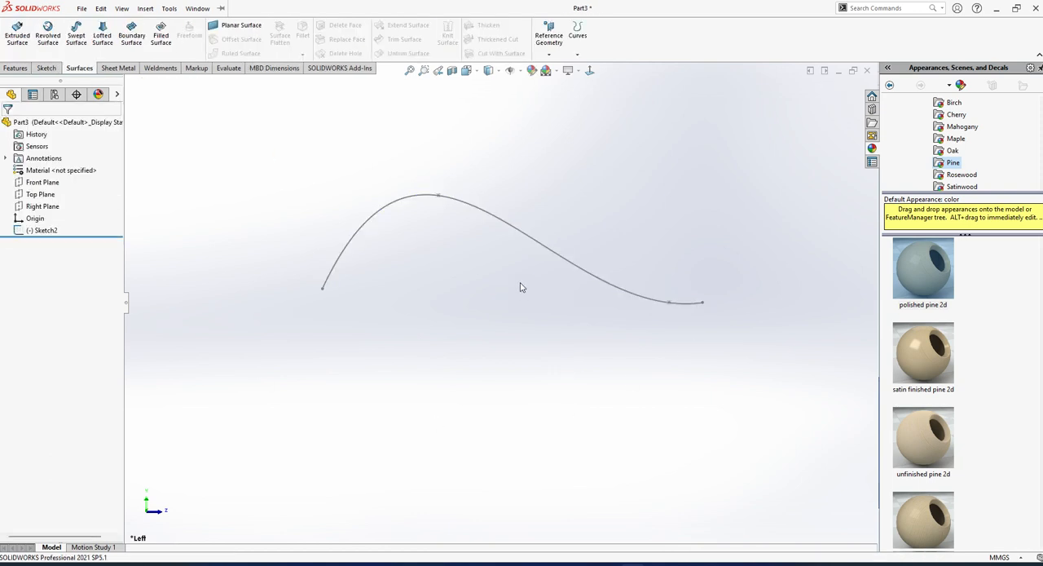
# Extrude the spline sketch from its sketch plane into a blind surface 65 mm deep.
pyautogui.moveTo(522, 287); pyautogui.dragTo(456, 323, button='middle')
pyautogui.click(41, 229)
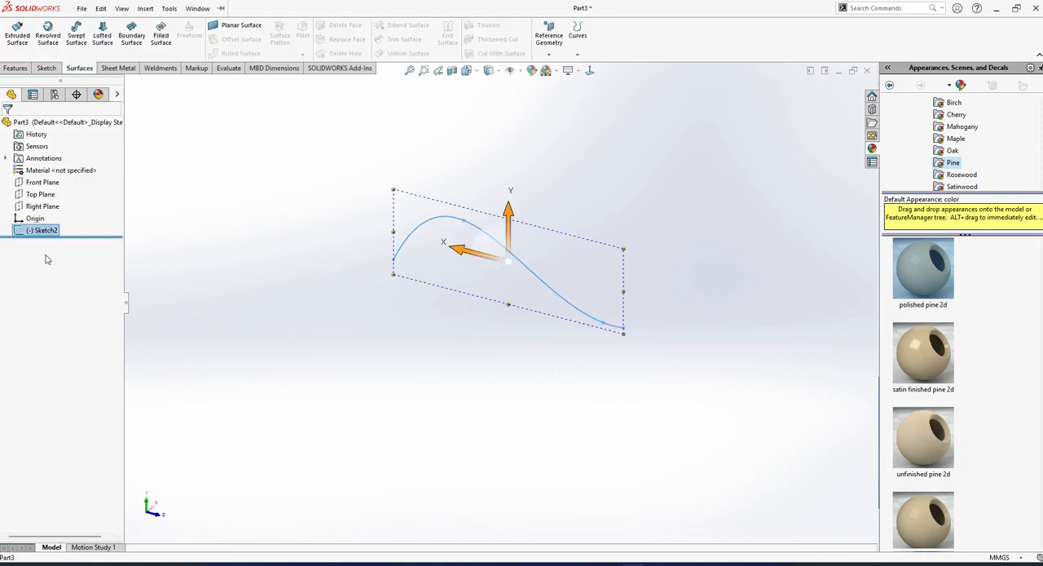
pyautogui.click(24, 33)
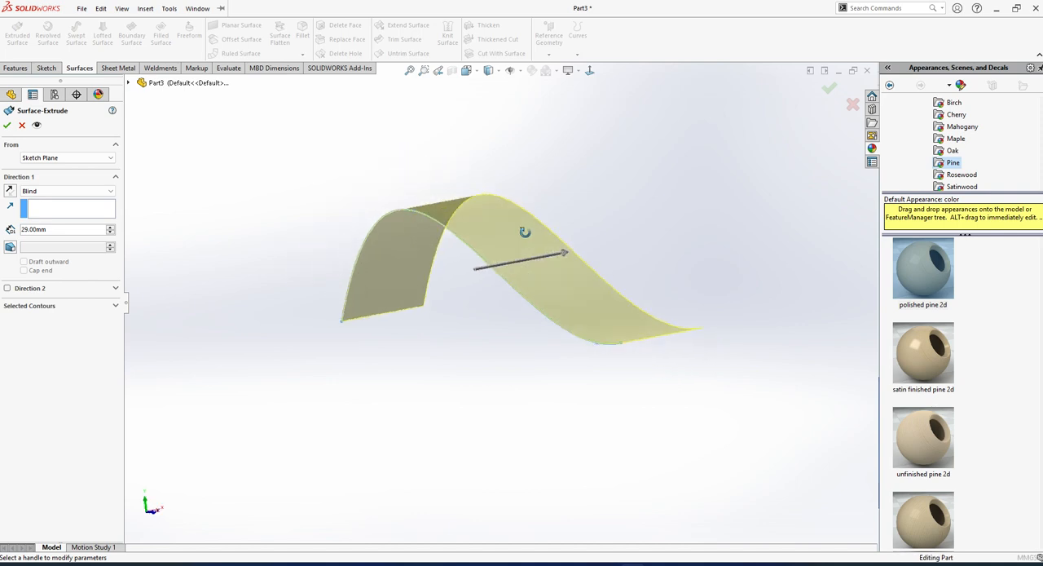
pyautogui.moveTo(525, 232); pyautogui.dragTo(594, 268, button='middle')
pyautogui.moveTo(598, 256); pyautogui.dragTo(707, 218)
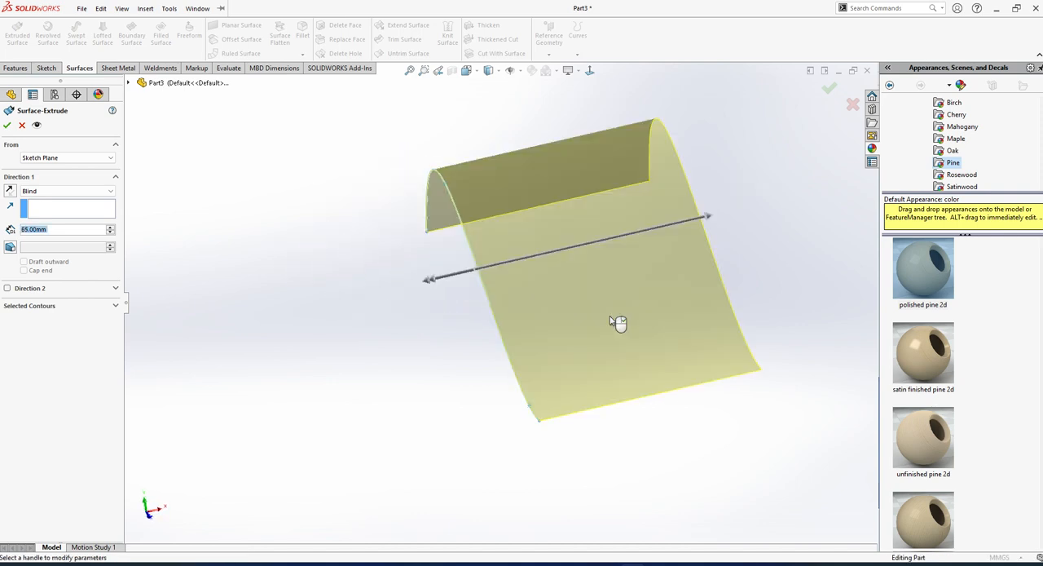
pyautogui.moveTo(617, 322); pyautogui.dragTo(666, 351, button='middle')
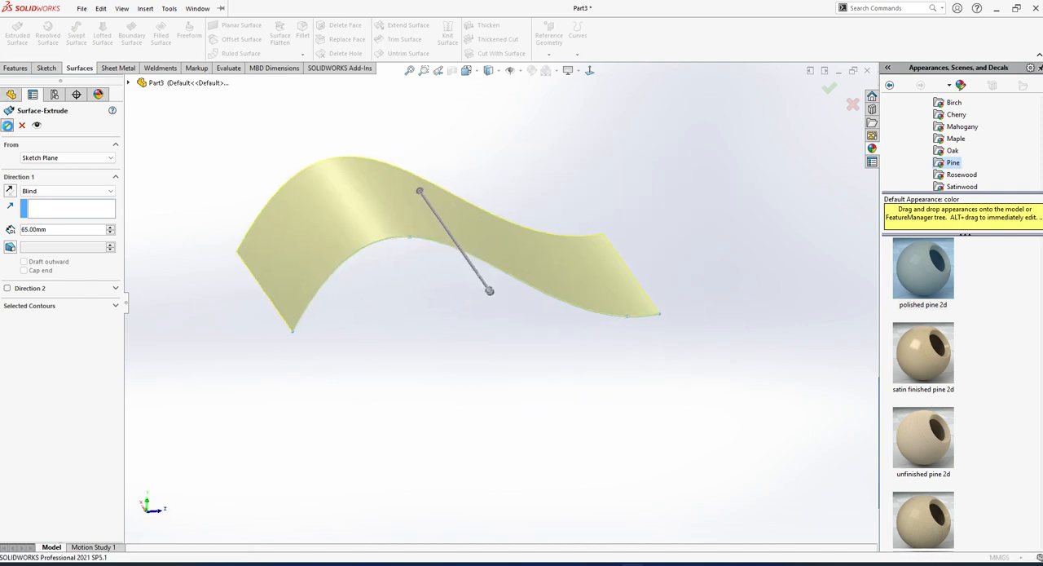
pyautogui.click(7, 124)
# Examine the extruded wave-shaped surface from several angles, including nearly edge-on.
pyautogui.moveTo(531, 396); pyautogui.dragTo(478, 426, button='middle')
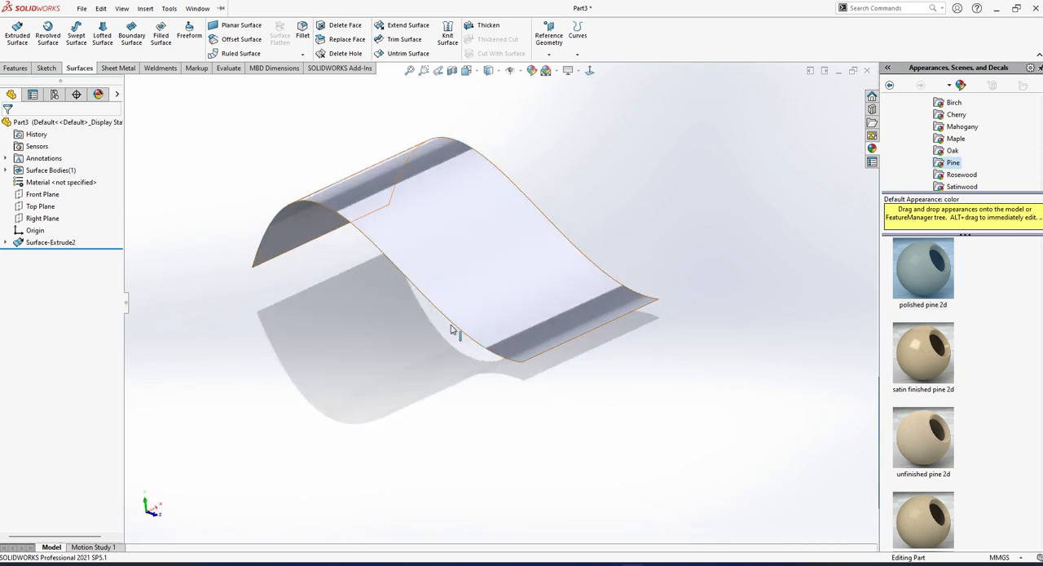
pyautogui.moveTo(455, 332); pyautogui.dragTo(458, 360, button='middle')
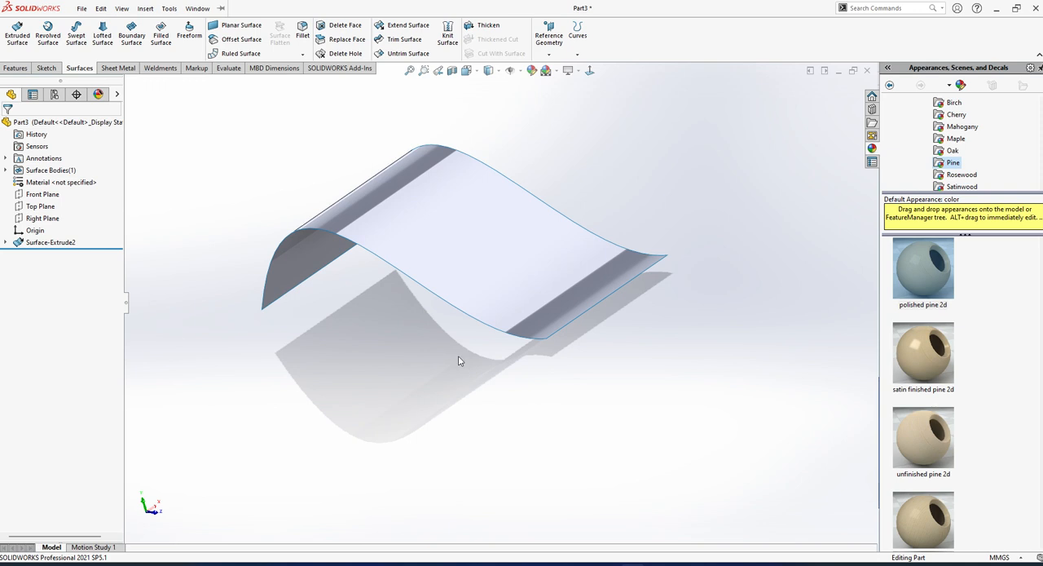
pyautogui.moveTo(534, 388)
pyautogui.mouseDown(button='middle')
pyautogui.moveTo(526, 252)
pyautogui.moveTo(542, 369)
pyautogui.mouseUp(button='middle')
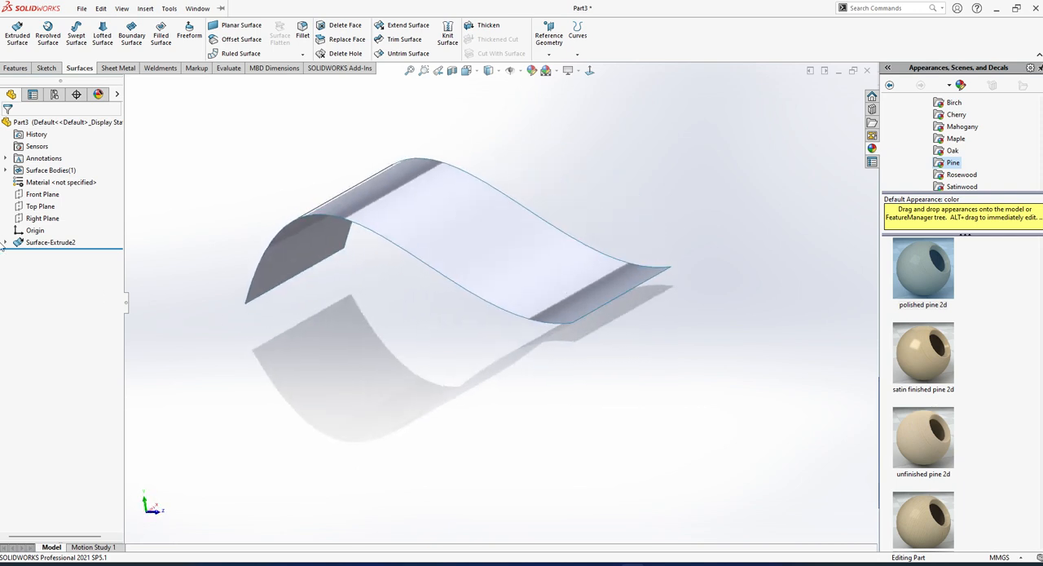
pyautogui.moveTo(496, 298); pyautogui.dragTo(524, 258, button='middle')
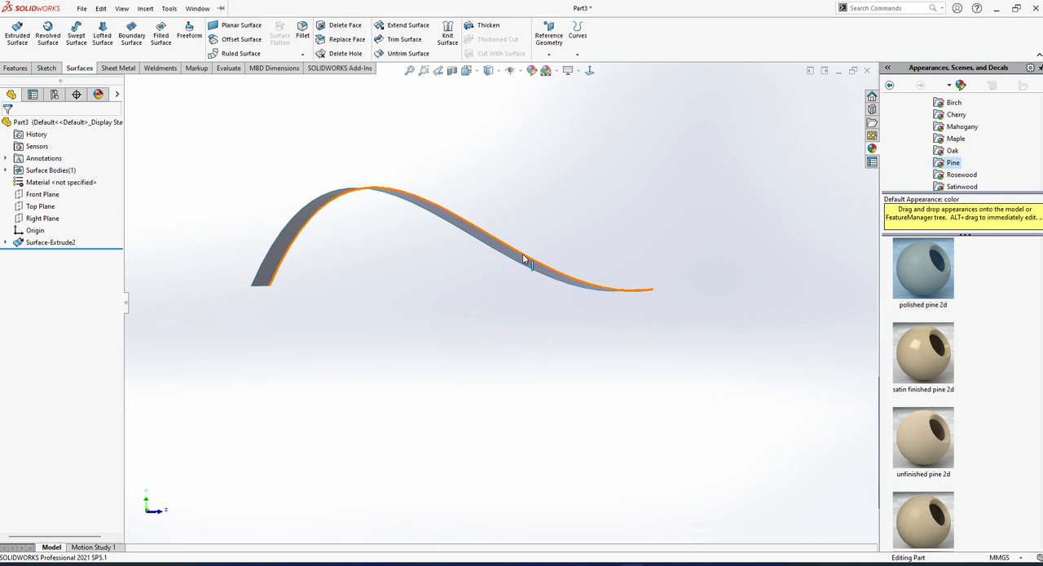
pyautogui.moveTo(365, 137); pyautogui.dragTo(484, 256, button='middle')
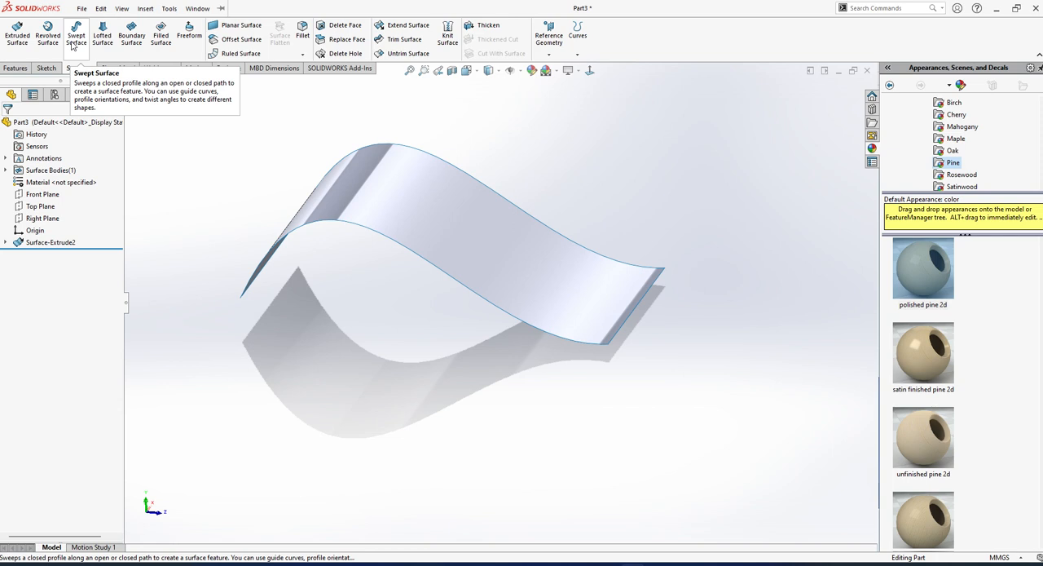
pyautogui.click(197, 9)
pyautogui.click(271, 211)
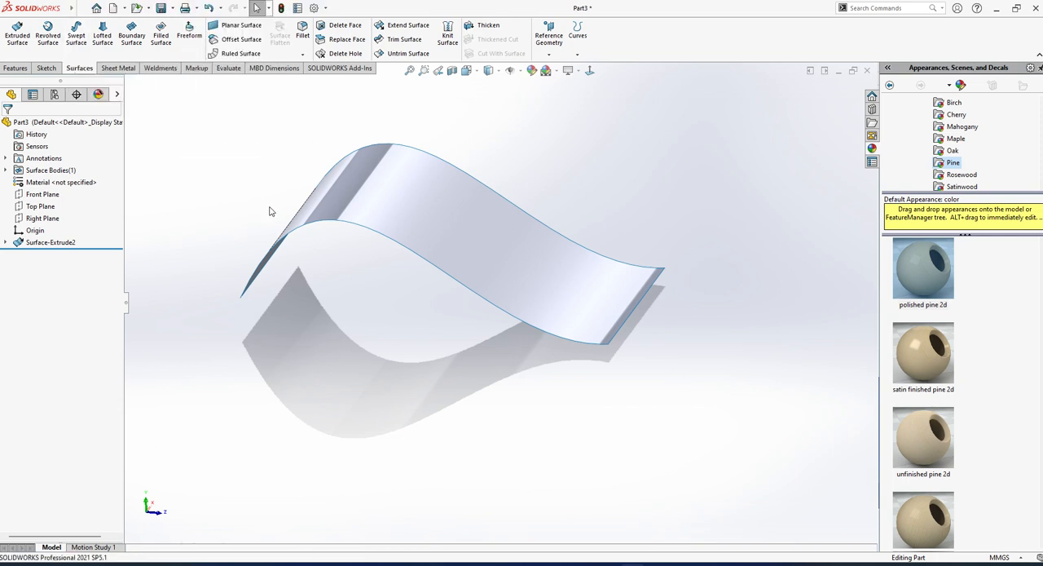
# Undo the surface extrusion of the spline and delete the spline sketch from the part.
pyautogui.click(71, 242)
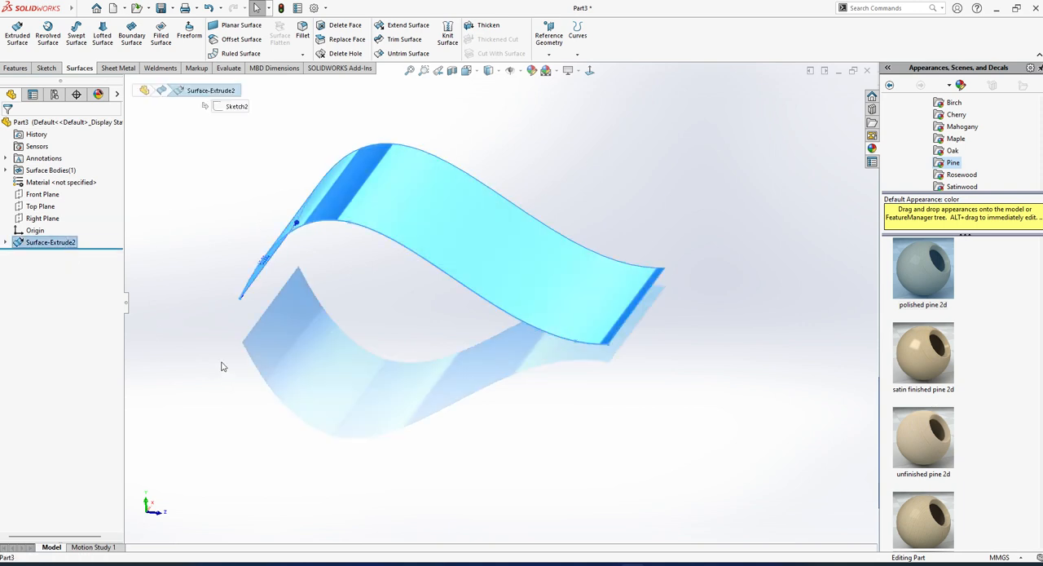
pyautogui.hotkey('ctrl', 'z')
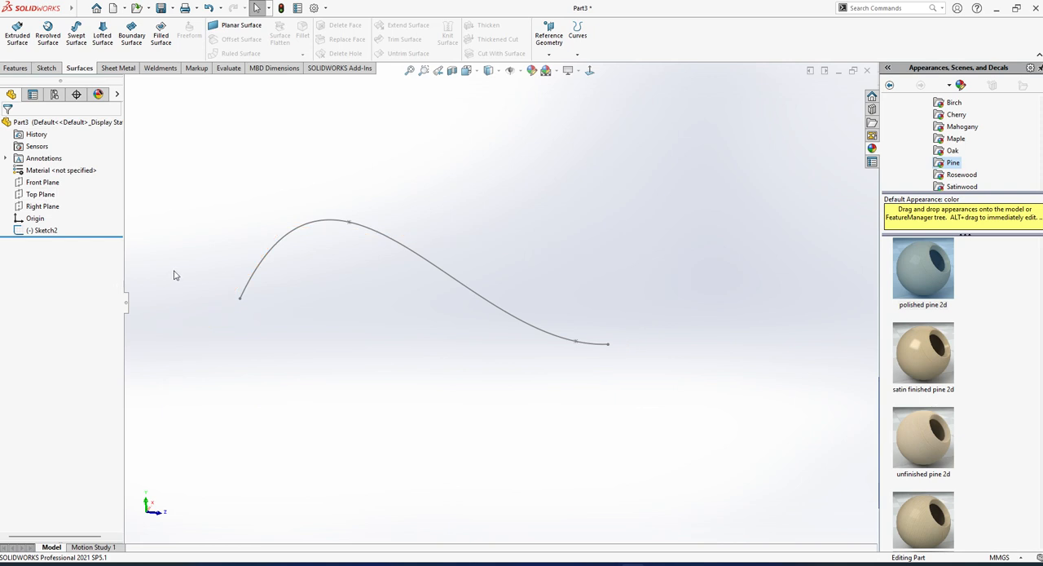
pyautogui.moveTo(423, 351); pyautogui.dragTo(435, 326, button='middle')
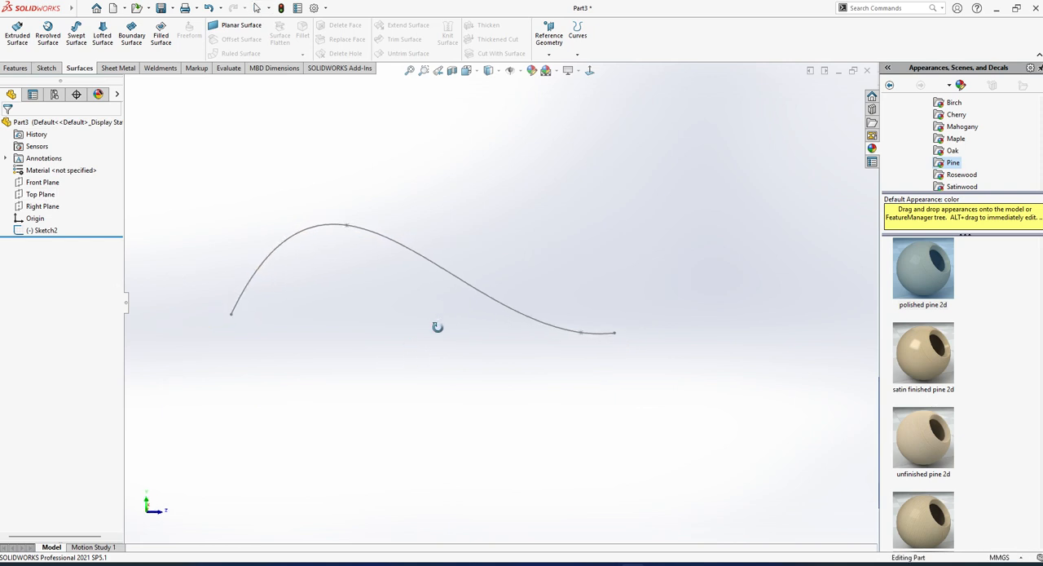
pyautogui.click(36, 231)
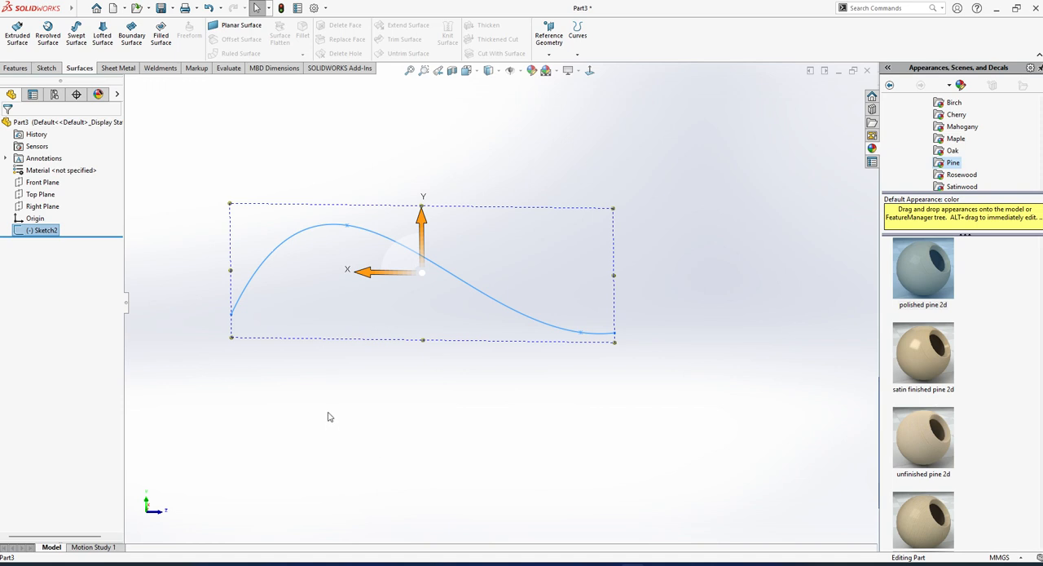
pyautogui.press('Delete')
pyautogui.press('Return')
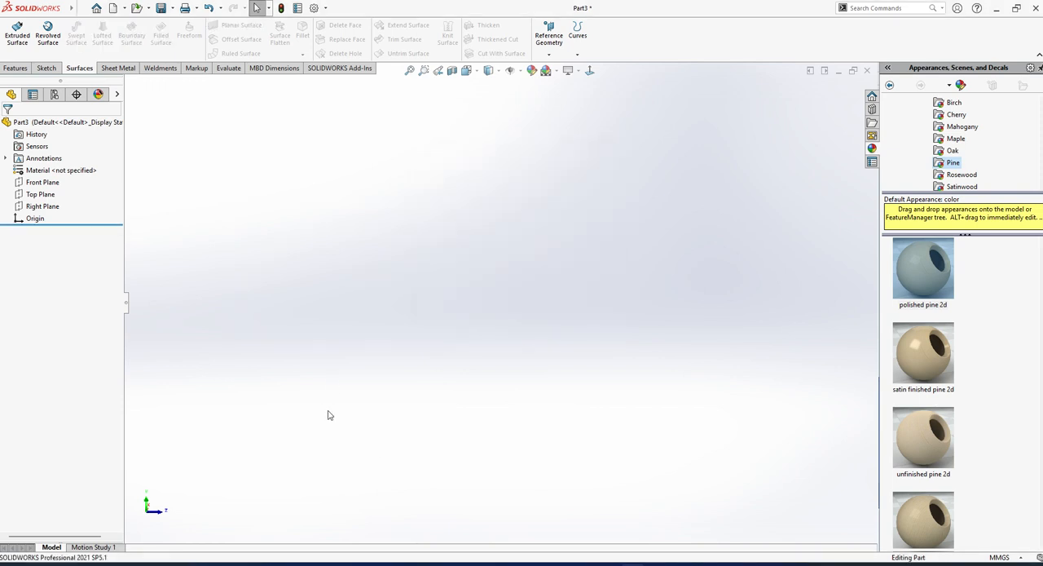
# Sketch an upward-bulging three-point arc of about 61 mm radius above the origin on the Right Plane, and finish the sketch.
pyautogui.click(47, 208)
pyautogui.click(55, 194)
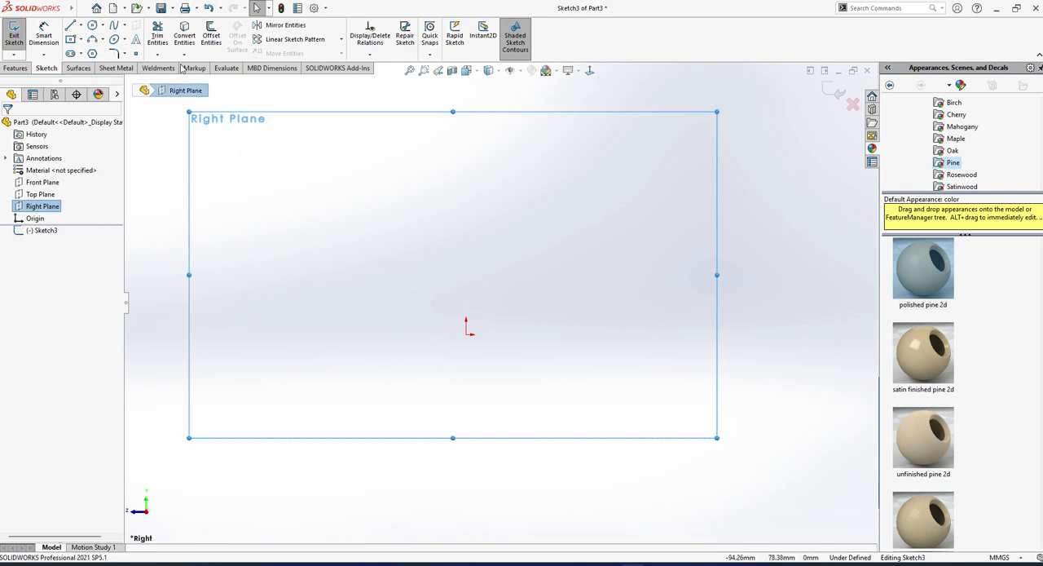
pyautogui.click(93, 41)
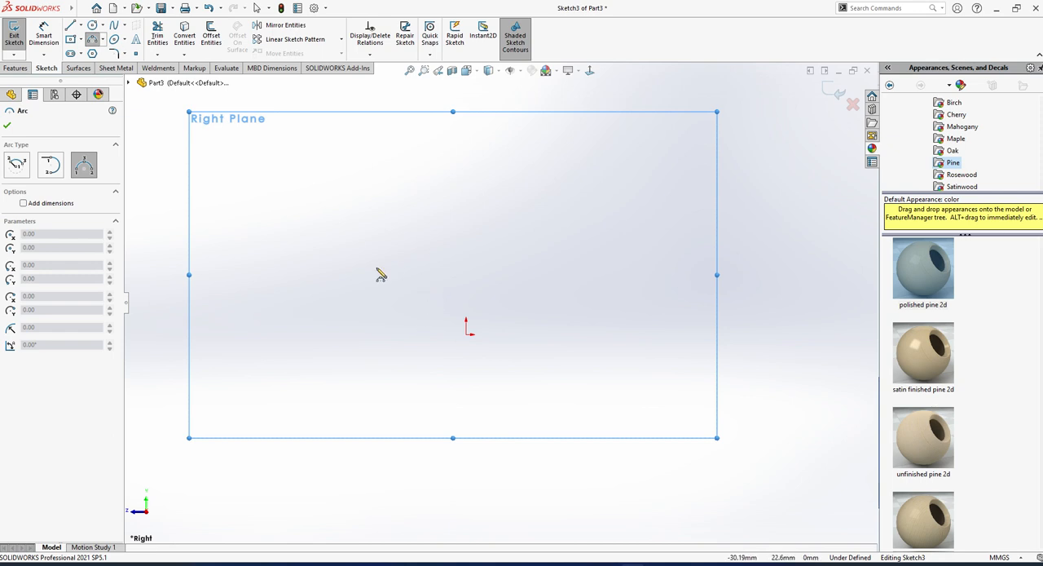
pyautogui.click(319, 286)
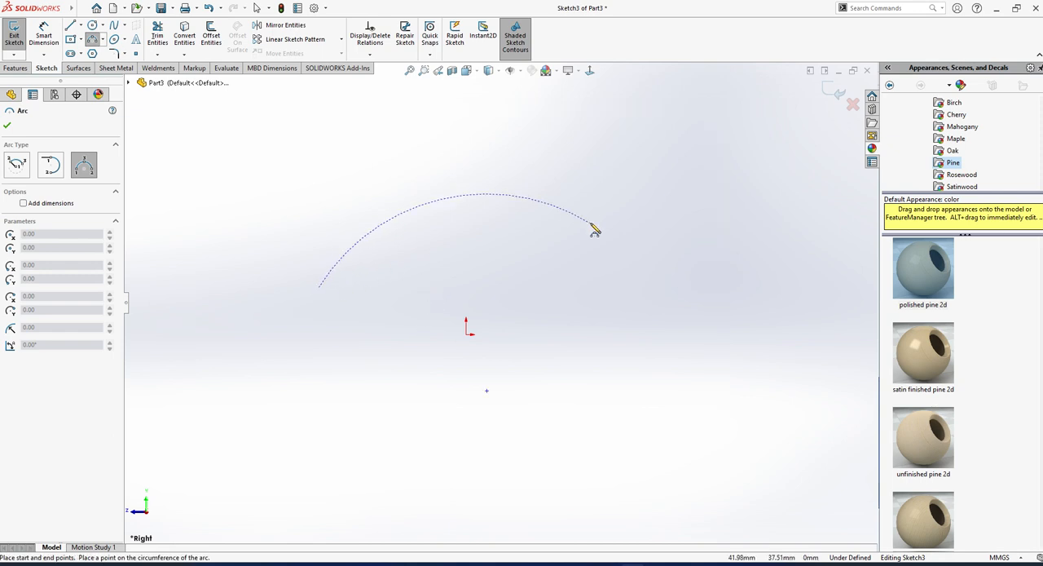
pyautogui.click(639, 294)
pyautogui.click(477, 200)
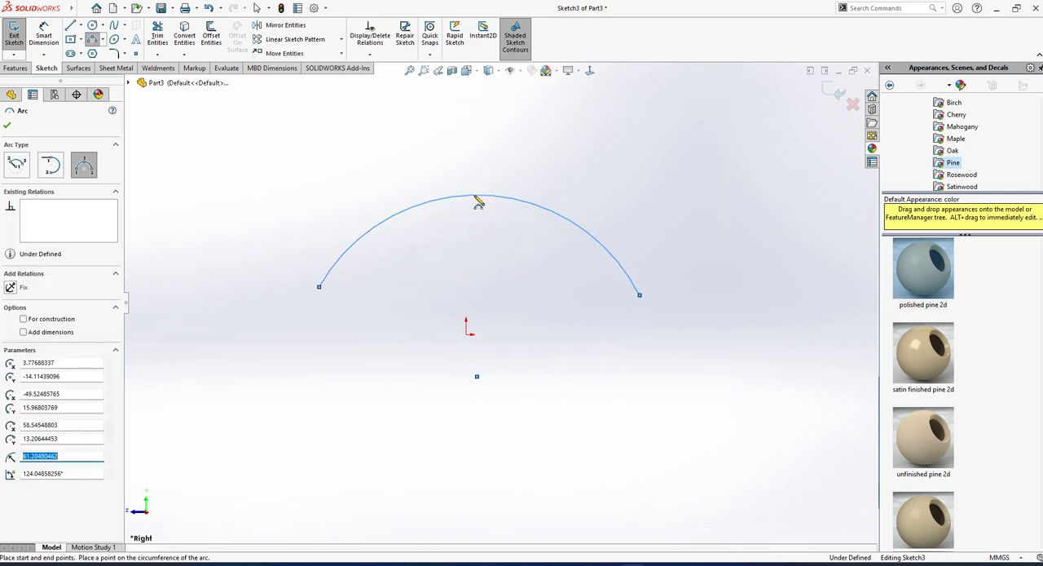
pyautogui.press('Escape')
pyautogui.moveTo(482, 252); pyautogui.dragTo(253, 286, button='middle')
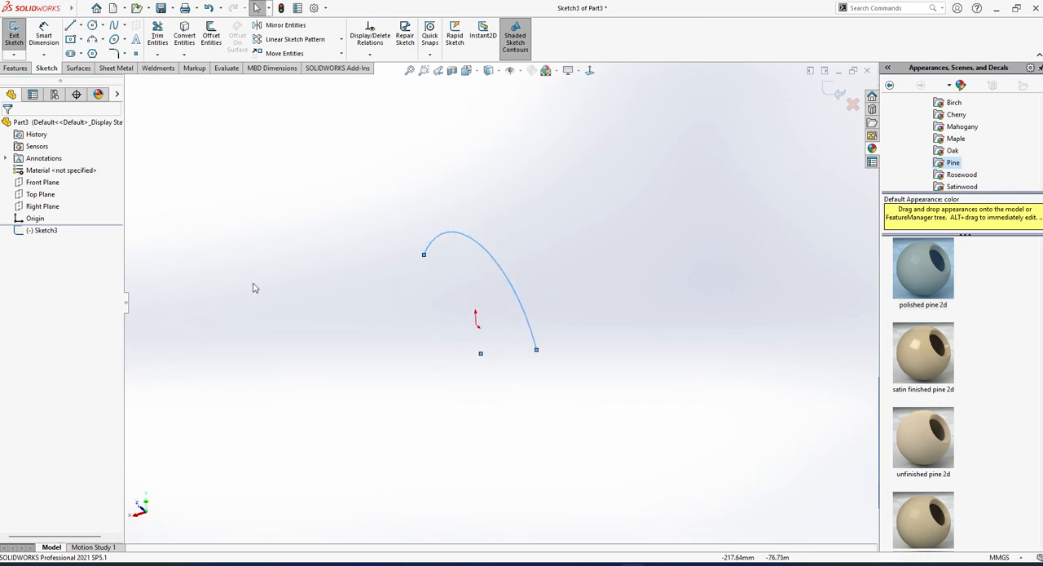
pyautogui.click(18, 36)
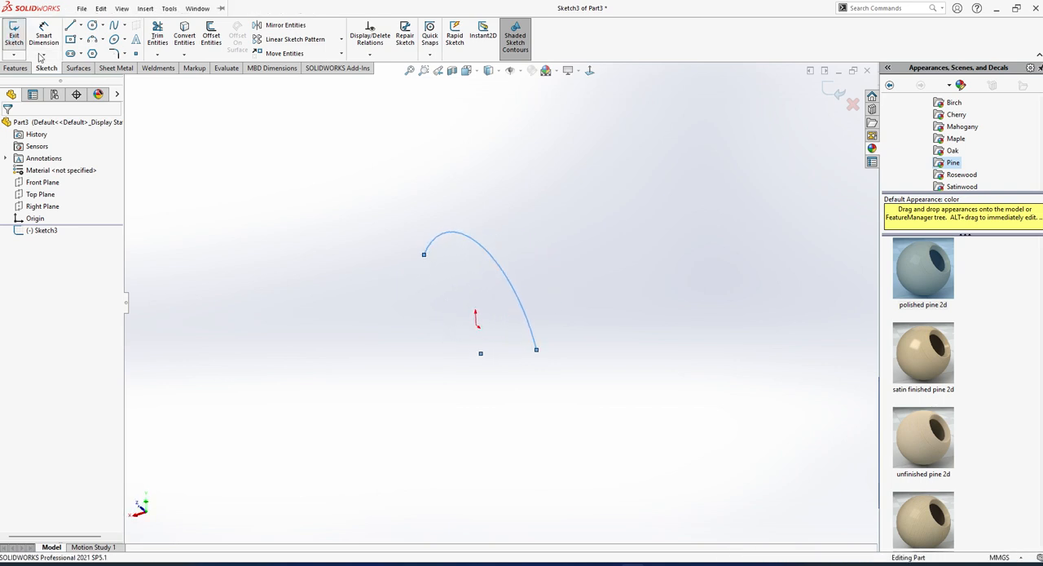
# Sketch an open five-point wavy spline on the Front Plane, with its third point on the arc's crest, and finish the sketch.
pyautogui.click(42, 182)
pyautogui.click(60, 169)
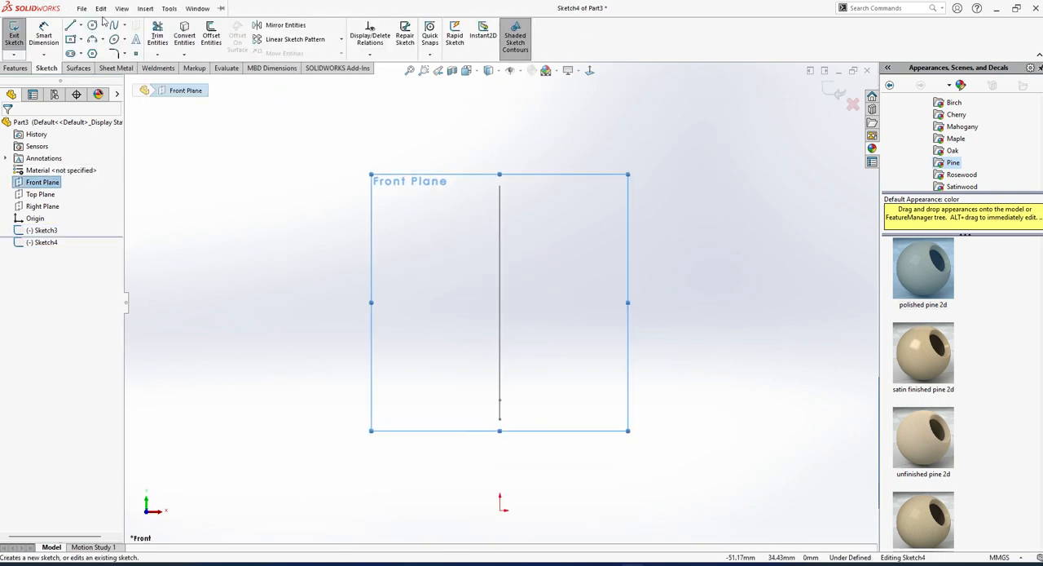
pyautogui.click(101, 12)
pyautogui.click(333, 139)
pyautogui.click(334, 139)
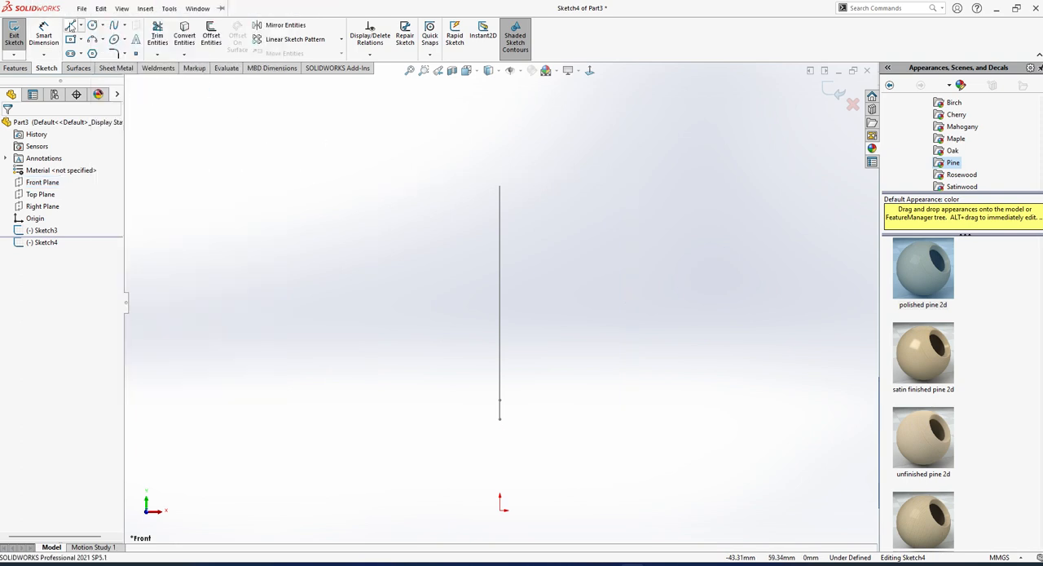
pyautogui.click(114, 25)
pyautogui.click(220, 399)
pyautogui.click(359, 251)
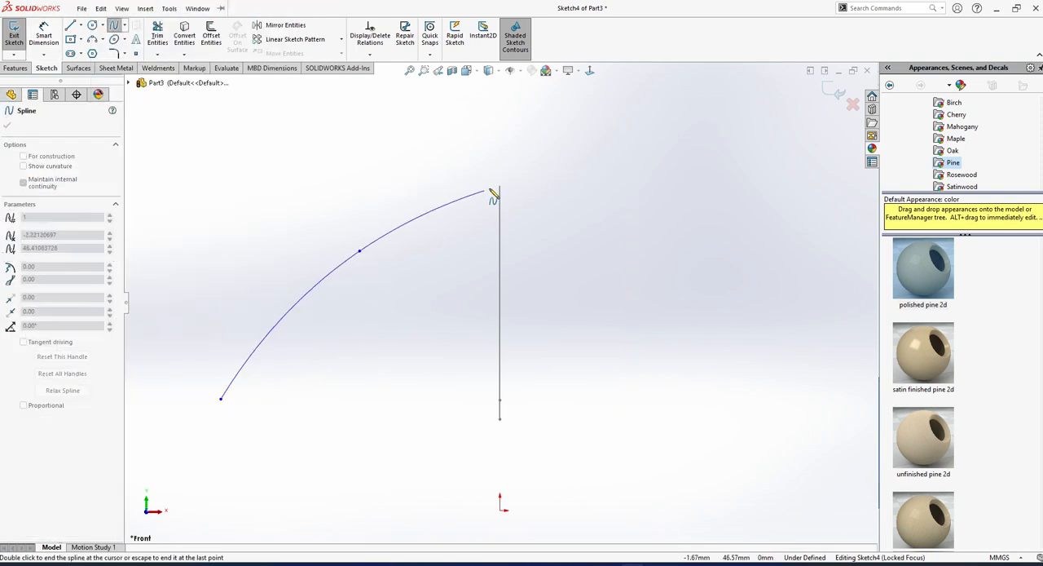
pyautogui.click(500, 191)
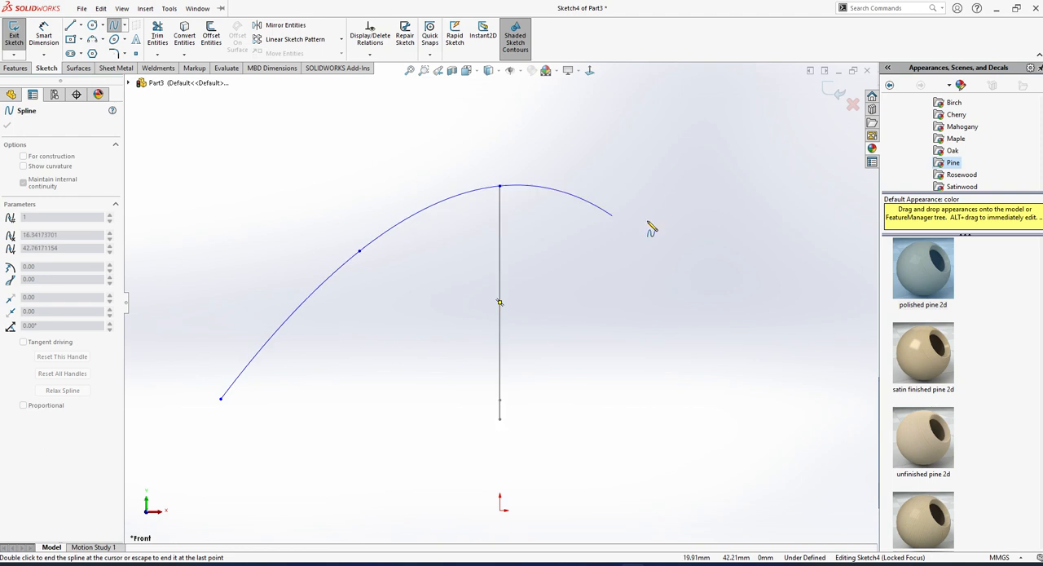
pyautogui.click(740, 336)
pyautogui.press('z')
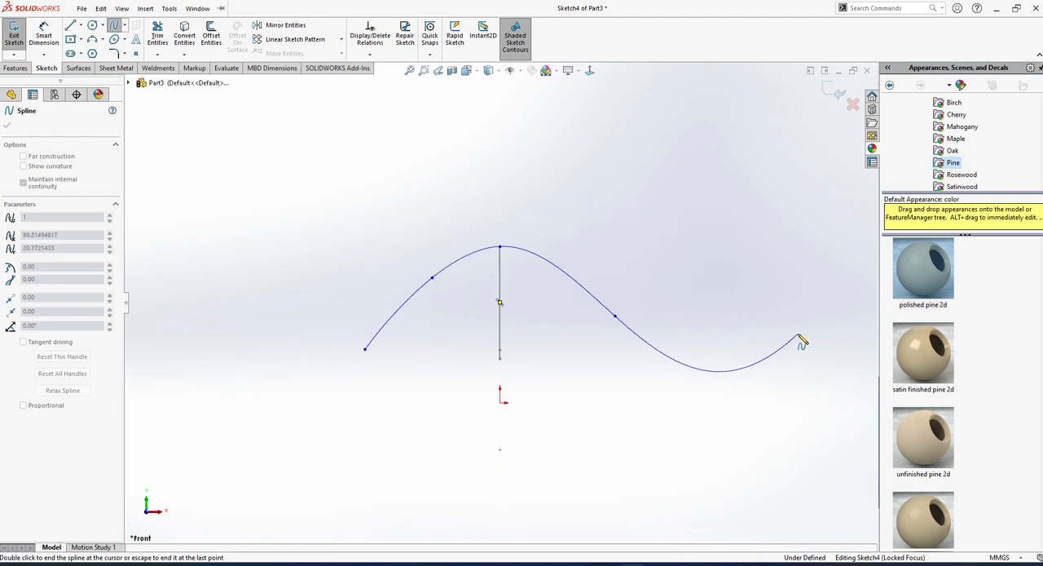
pyautogui.doubleClick(800, 341)
pyautogui.moveTo(799, 343)
pyautogui.mouseDown(button='middle')
pyautogui.moveTo(573, 366)
pyautogui.moveTo(560, 353)
pyautogui.moveTo(542, 410)
pyautogui.moveTo(530, 391)
pyautogui.mouseUp(button='middle')
pyautogui.click(13, 35)
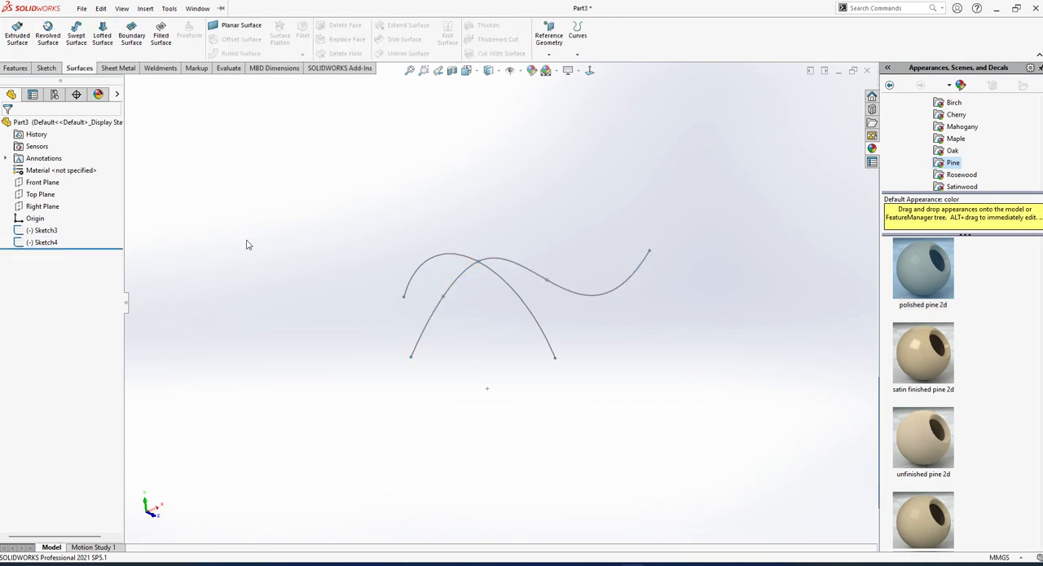
# Create a swept surface with the arc sketch as profile and the spline sketch as path, running in both directions from the profile.
pyautogui.click(75, 35)
pyautogui.click(545, 337)
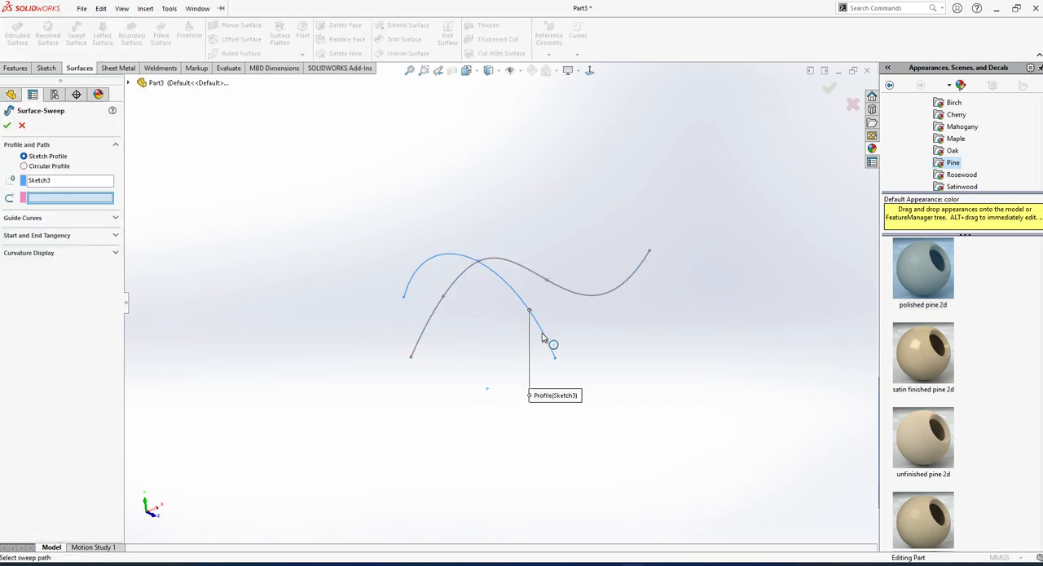
pyautogui.click(534, 272)
pyautogui.scroll(-3, 535, 278)
pyautogui.moveTo(535, 277)
pyautogui.mouseDown(button='middle')
pyautogui.moveTo(470, 289)
pyautogui.moveTo(532, 295)
pyautogui.mouseUp(button='middle')
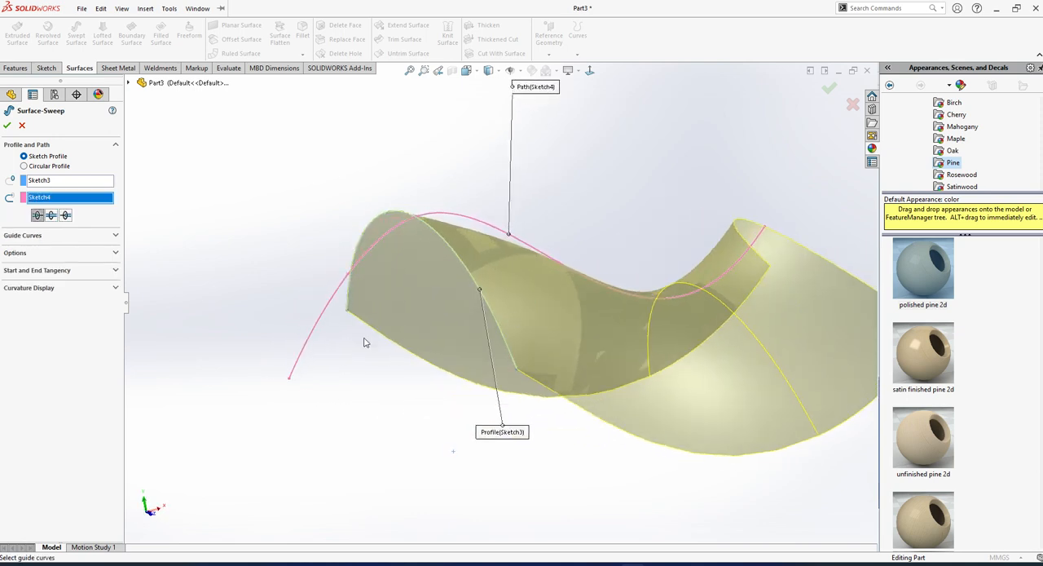
pyautogui.click(51, 215)
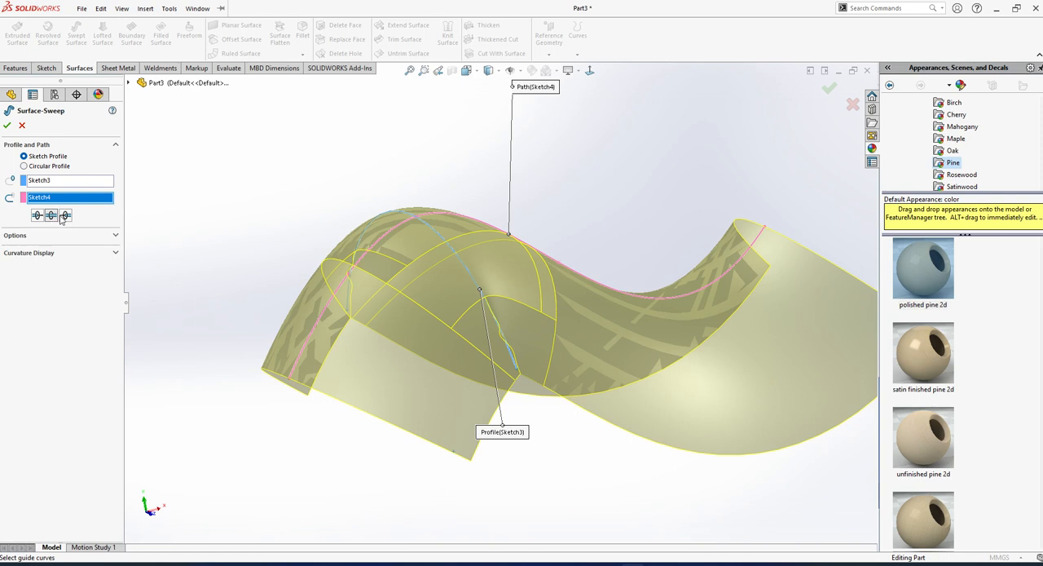
pyautogui.scroll(3, 652, 330)
pyautogui.moveTo(652, 330); pyautogui.dragTo(419, 414, button='middle')
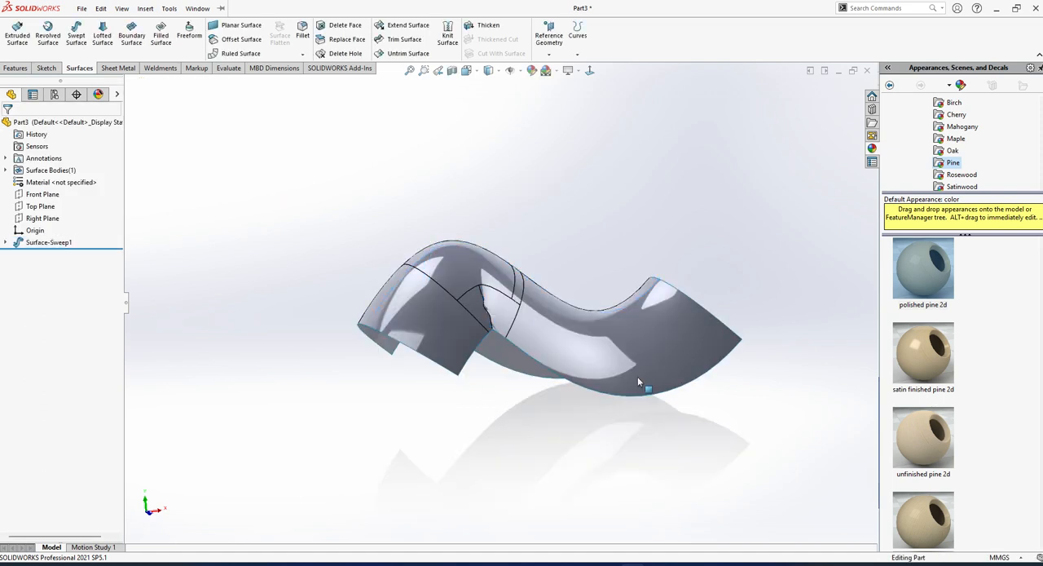
# Examine the swept surface from several angles, closely around the sharp bend near the profile.
pyautogui.moveTo(637, 376)
pyautogui.mouseDown(button='middle')
pyautogui.moveTo(436, 361)
pyautogui.moveTo(406, 266)
pyautogui.moveTo(457, 296)
pyautogui.mouseUp(button='middle')
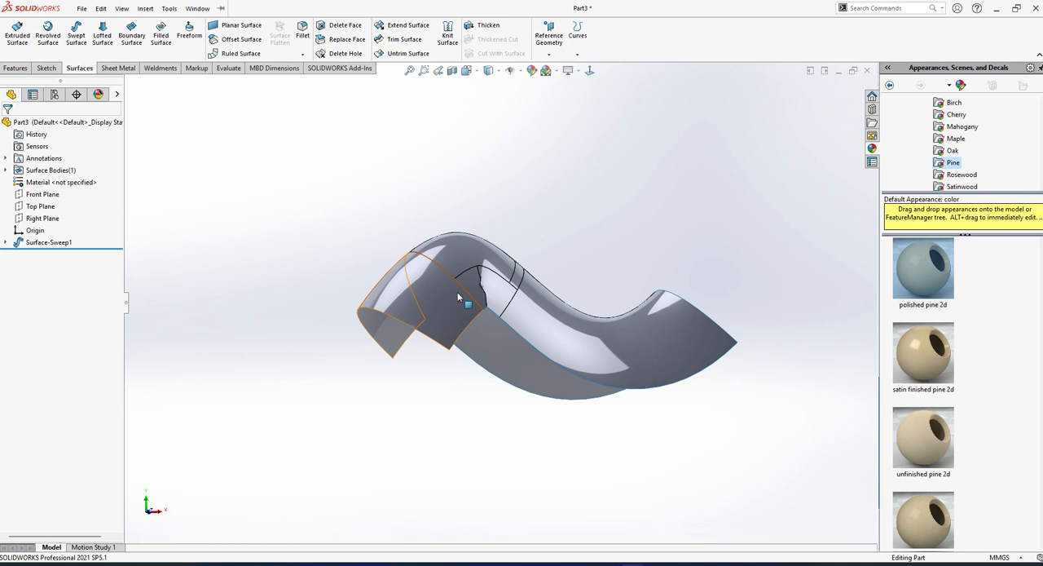
pyautogui.scroll(-3, 475, 292)
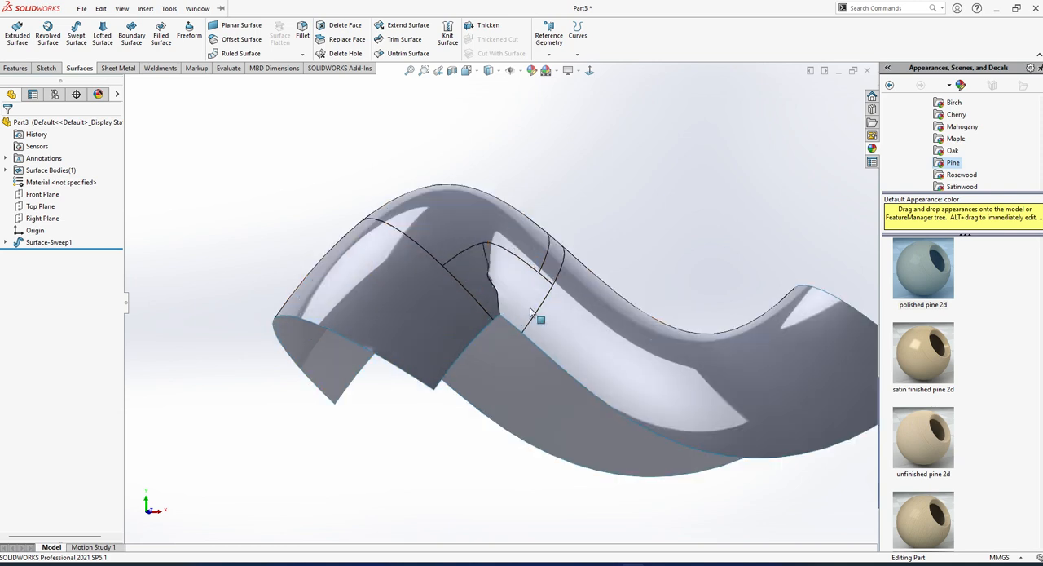
pyautogui.moveTo(530, 310); pyautogui.dragTo(457, 107, button='middle')
pyautogui.scroll(-5, 427, 139)
pyautogui.moveTo(424, 201); pyautogui.dragTo(399, 314, button='middle')
pyautogui.scroll(4, 457, 220)
pyautogui.moveTo(492, 242); pyautogui.dragTo(516, 361, button='middle')
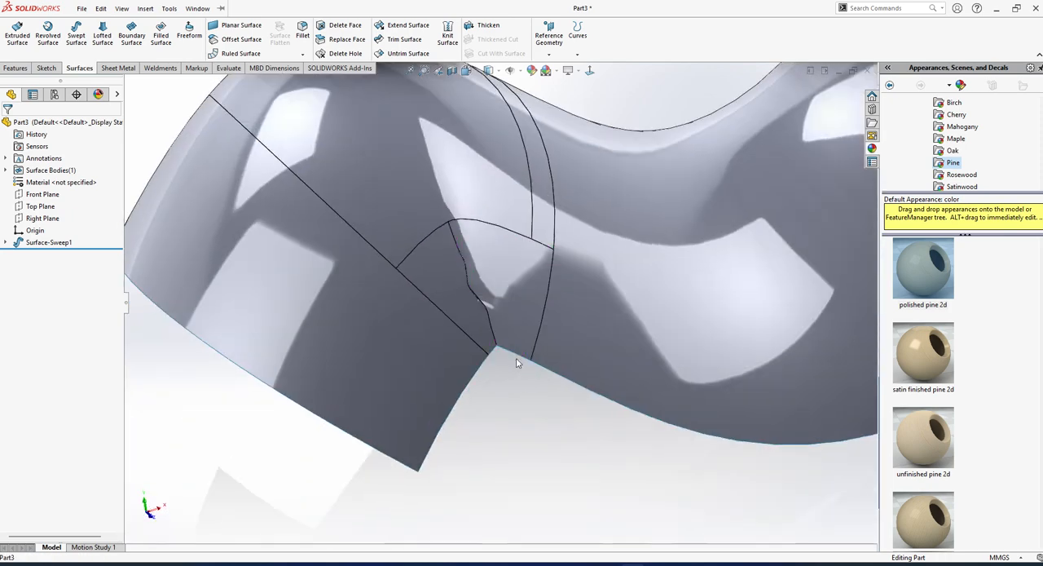
pyautogui.scroll(4, 516, 361)
# Edit the sweep's path sketch and move the spline's start point outward to about X -79 mm, level with its other end point.
pyautogui.click(5, 242)
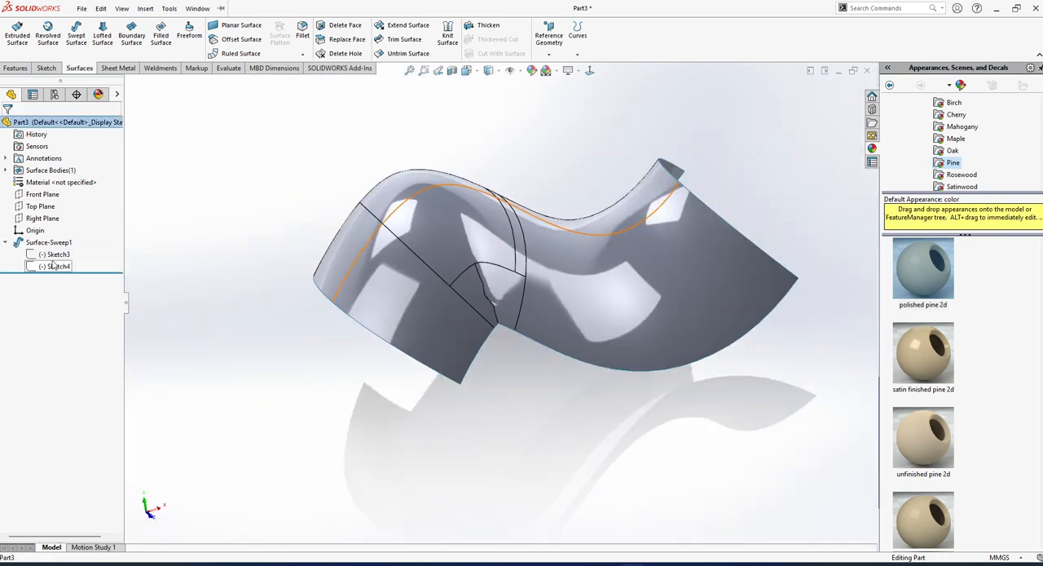
pyautogui.click(53, 266)
pyautogui.click(79, 229)
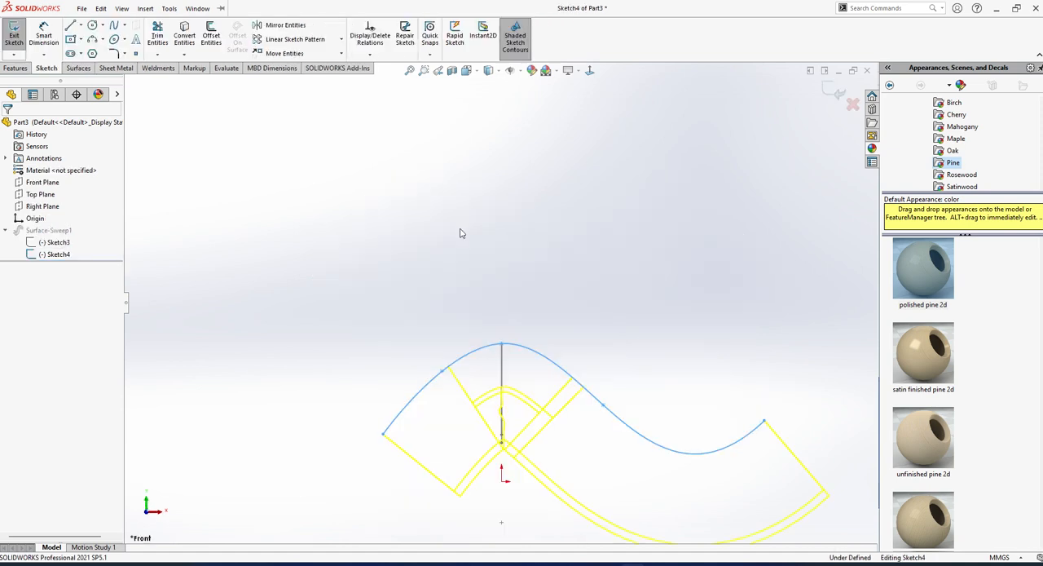
pyautogui.moveTo(433, 383); pyautogui.dragTo(455, 354)
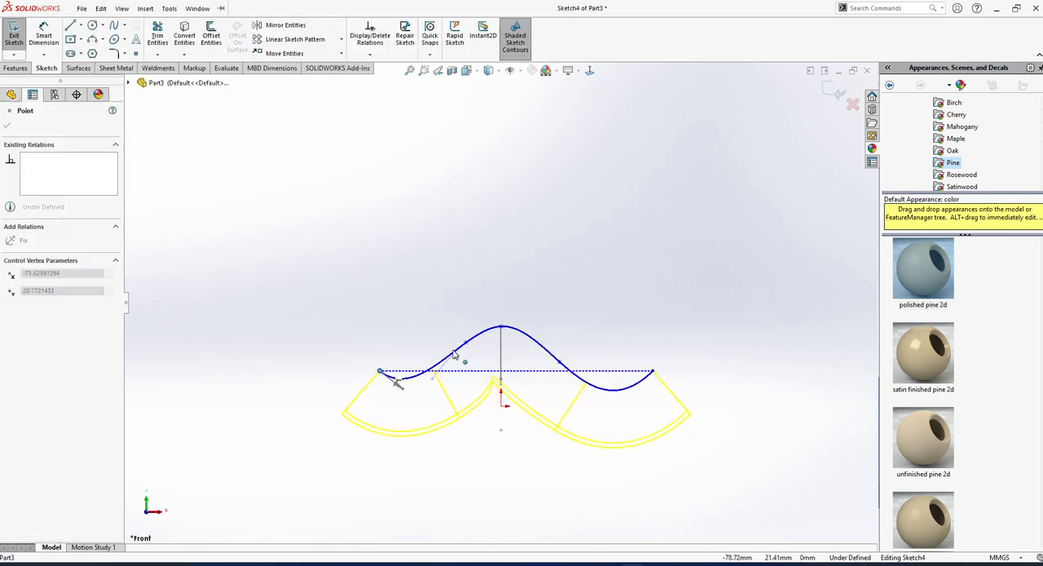
pyautogui.moveTo(501, 378); pyautogui.dragTo(444, 438)
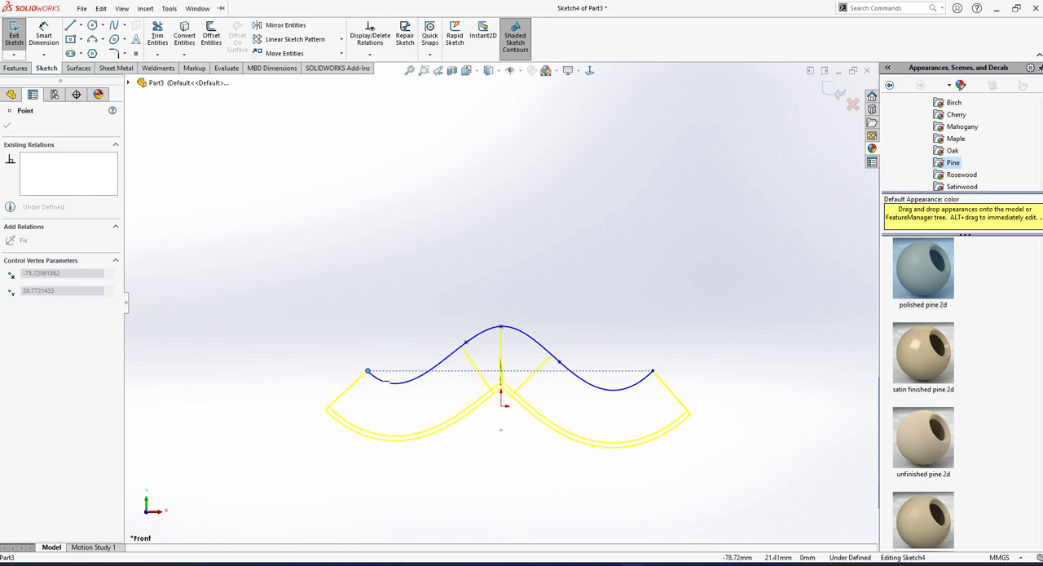
# Move the path spline's second point up and outward to flatten the curve before the crest, and finish the sketch.
pyautogui.scroll(-4, 462, 376)
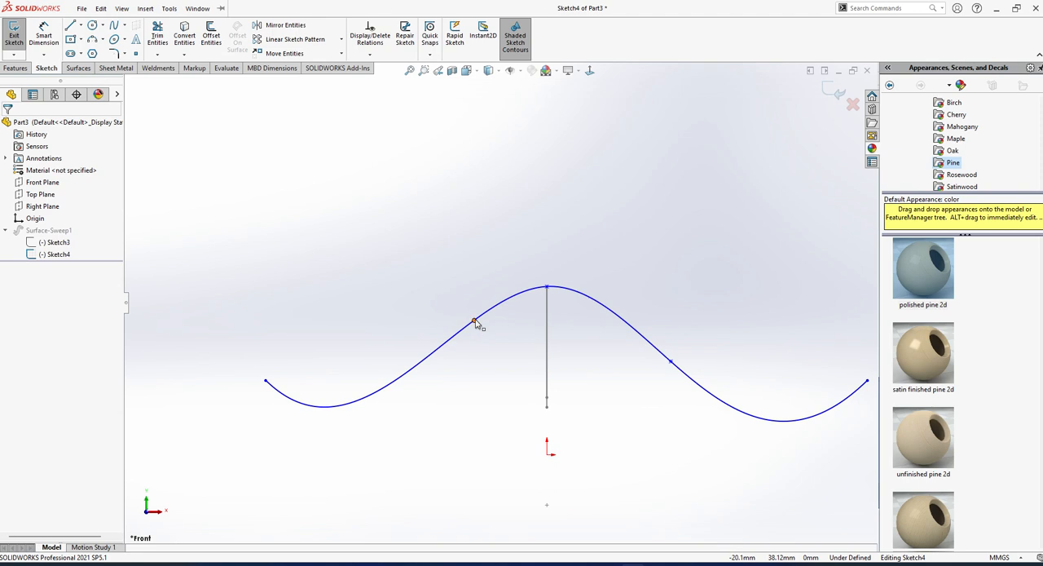
pyautogui.moveTo(475, 320); pyautogui.dragTo(404, 300)
pyautogui.scroll(4, 446, 331)
pyautogui.click(12, 39)
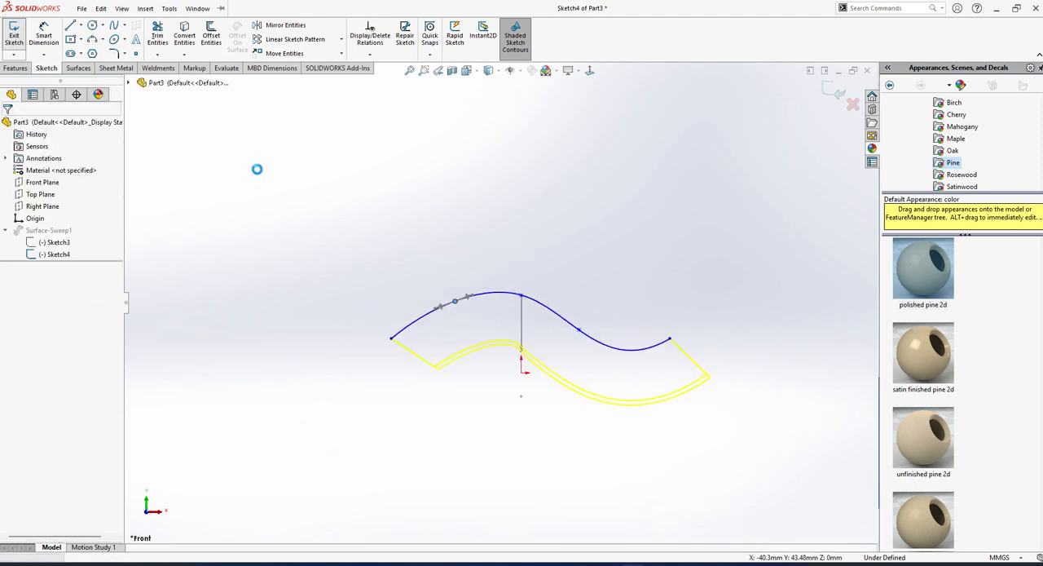
# Examine the rebuilt swept surface from the front, back and open end.
pyautogui.moveTo(509, 242)
pyautogui.mouseDown(button='middle')
pyautogui.moveTo(594, 288)
pyautogui.moveTo(659, 424)
pyautogui.moveTo(541, 344)
pyautogui.moveTo(391, 298)
pyautogui.moveTo(280, 342)
pyautogui.moveTo(286, 361)
pyautogui.moveTo(500, 371)
pyautogui.moveTo(577, 426)
pyautogui.moveTo(507, 389)
pyautogui.moveTo(535, 405)
pyautogui.moveTo(522, 390)
pyautogui.moveTo(496, 401)
pyautogui.moveTo(509, 380)
pyautogui.moveTo(552, 396)
pyautogui.mouseUp(button='middle')
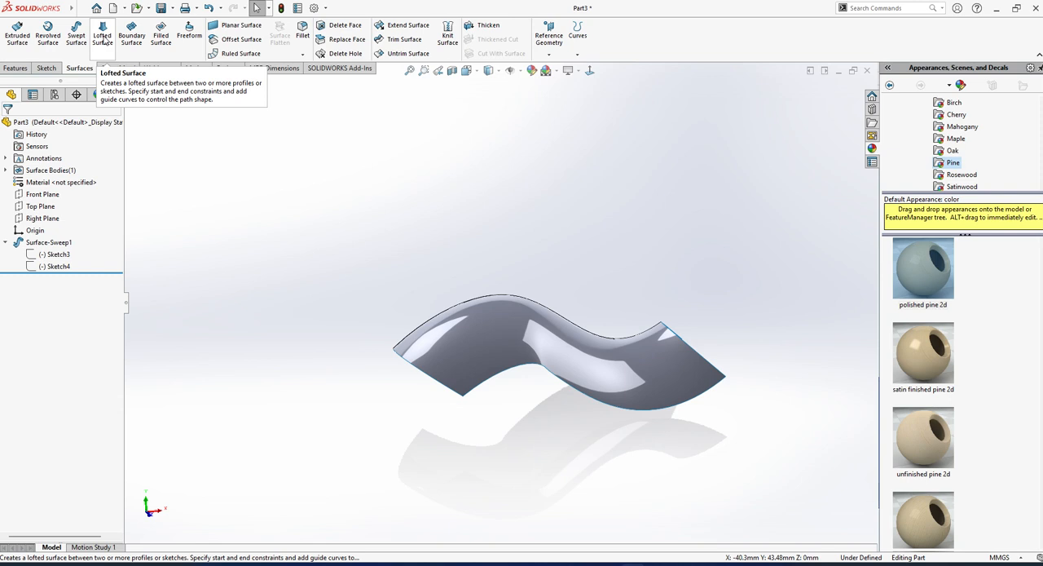
pyautogui.moveTo(279, 228); pyautogui.dragTo(366, 259, button='middle')
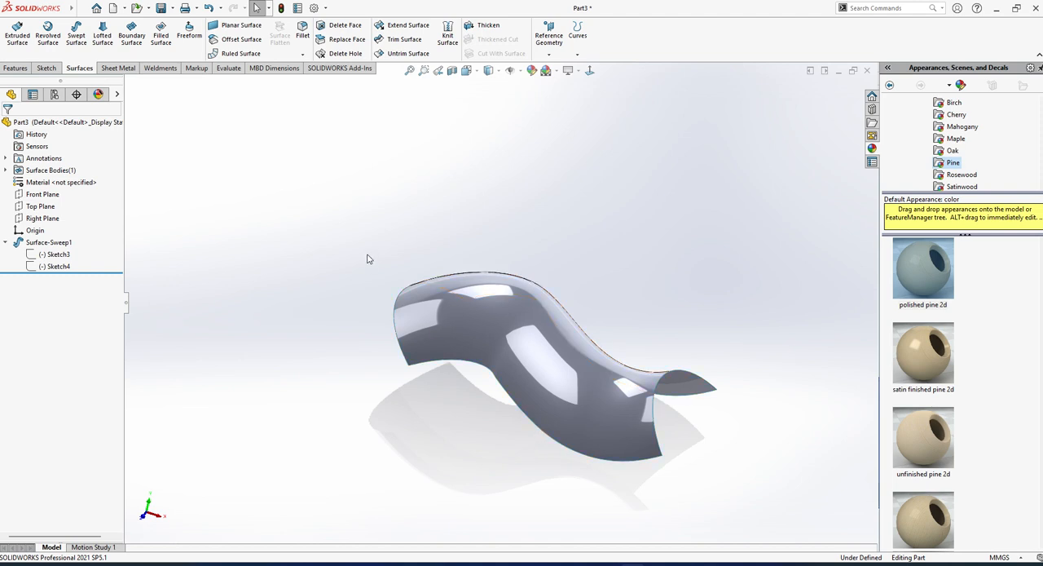
pyautogui.moveTo(710, 484); pyautogui.dragTo(664, 463, button='middle')
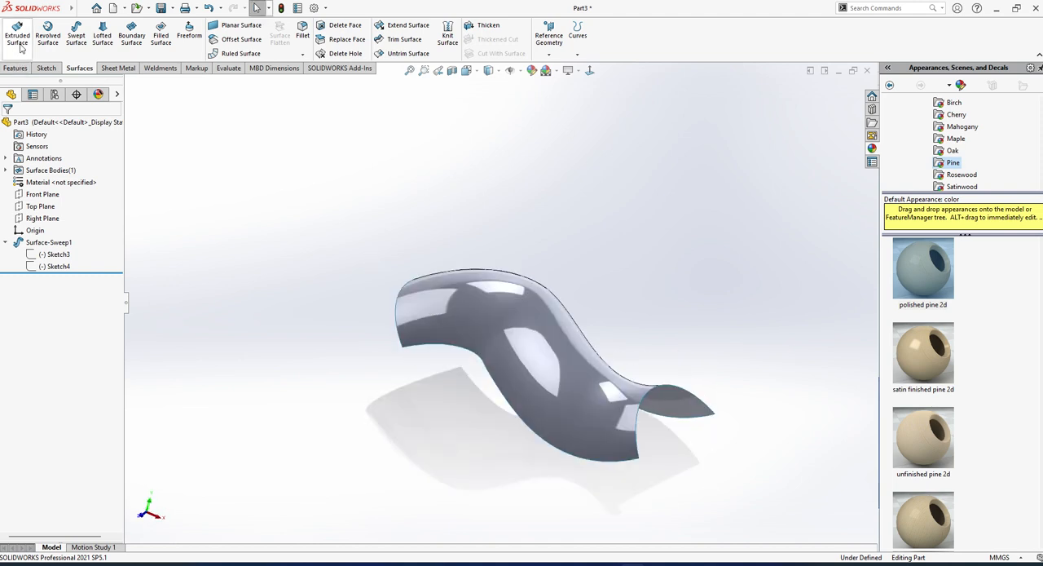
pyautogui.moveTo(471, 354); pyautogui.dragTo(389, 456, button='middle')
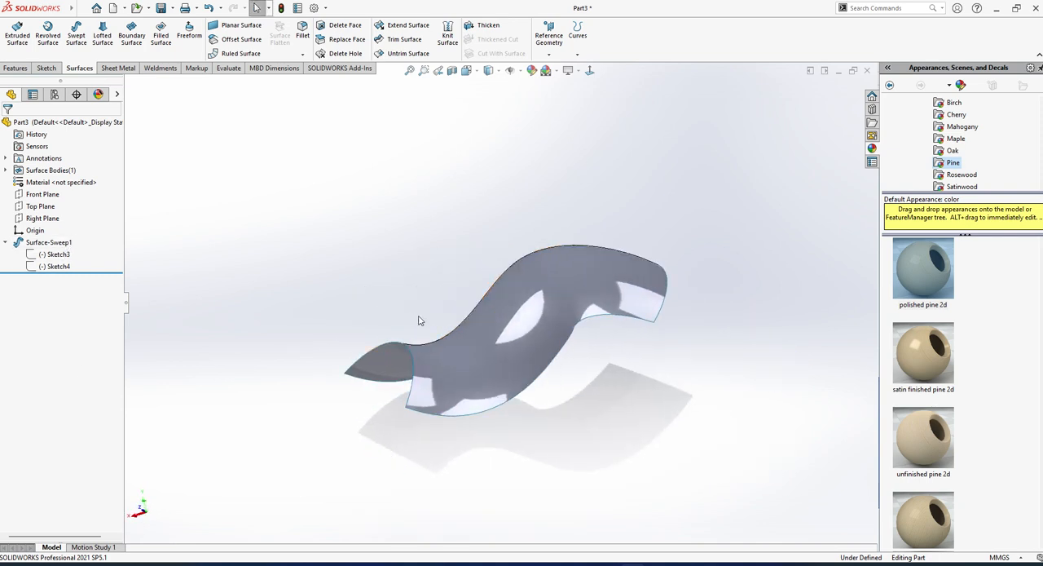
pyautogui.moveTo(419, 318); pyautogui.dragTo(663, 540, button='middle')
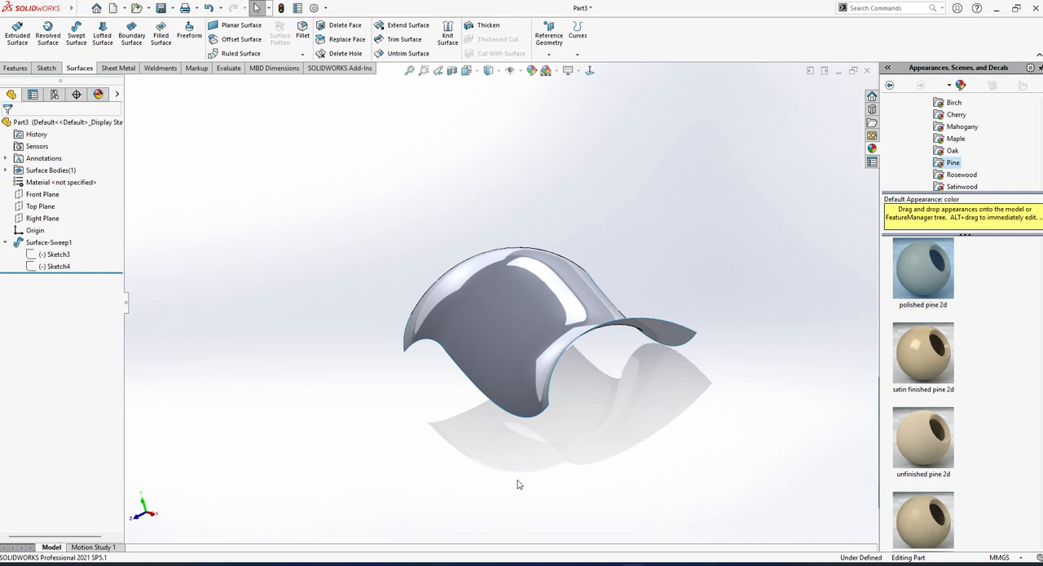
# Delete the swept surface together with its leftover profile and path sketches.
pyautogui.moveTo(517, 484); pyautogui.dragTo(531, 426, button='middle')
pyautogui.click(54, 243)
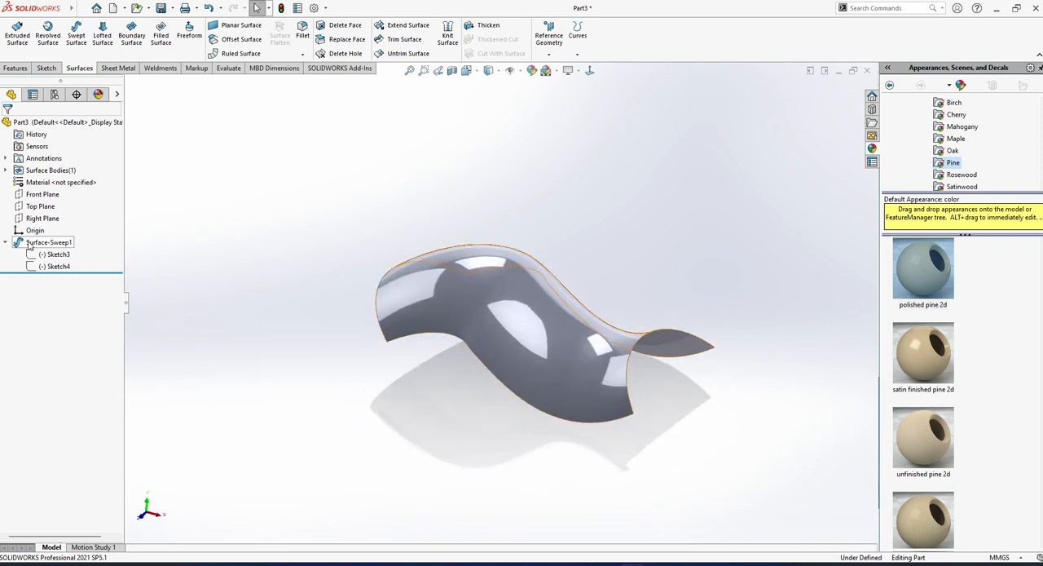
pyautogui.press('Delete')
pyautogui.press('Return')
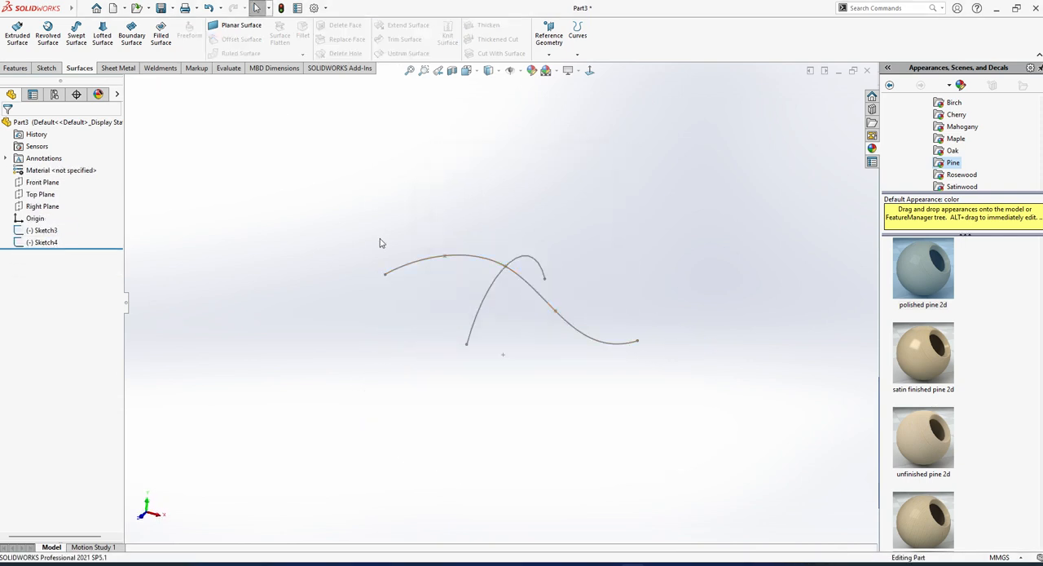
pyautogui.moveTo(78, 225); pyautogui.dragTo(35, 253)
pyautogui.press('Delete')
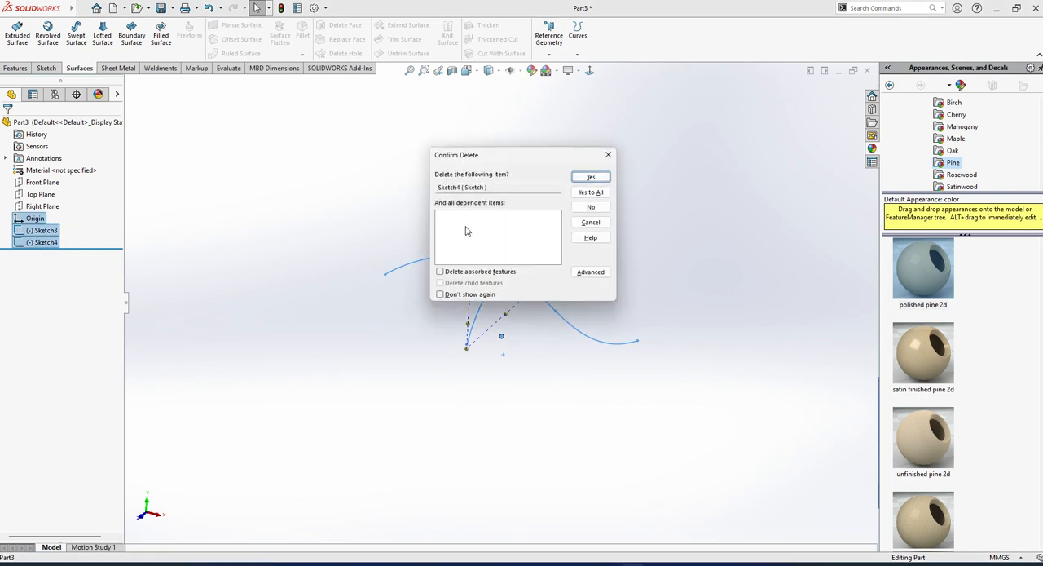
pyautogui.click(590, 196)
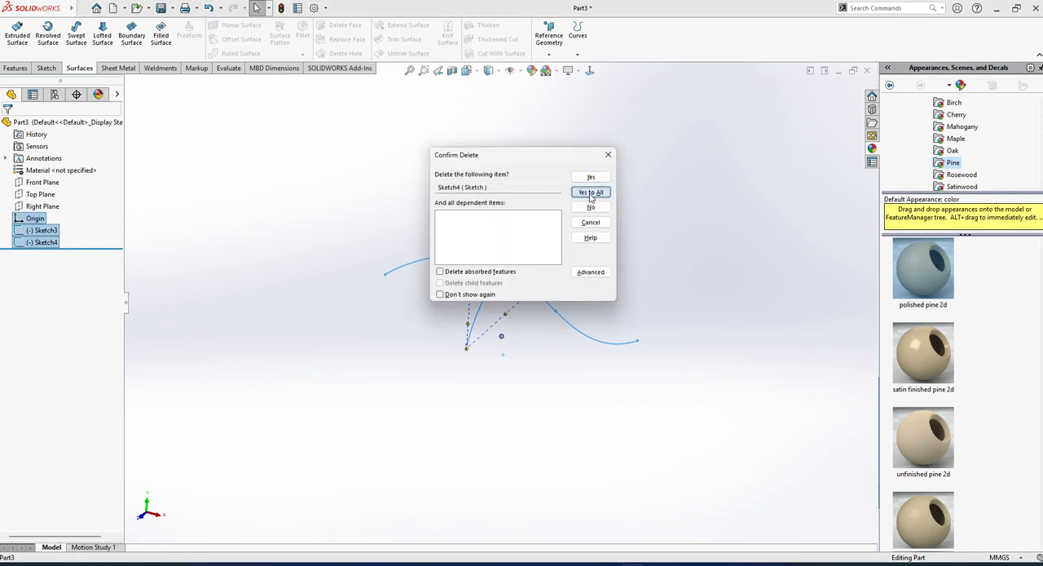
# Start an extruded surface and sketch a circle of about 75 mm radius on the Front Plane, centred on the origin.
pyautogui.click(17, 33)
pyautogui.click(410, 228)
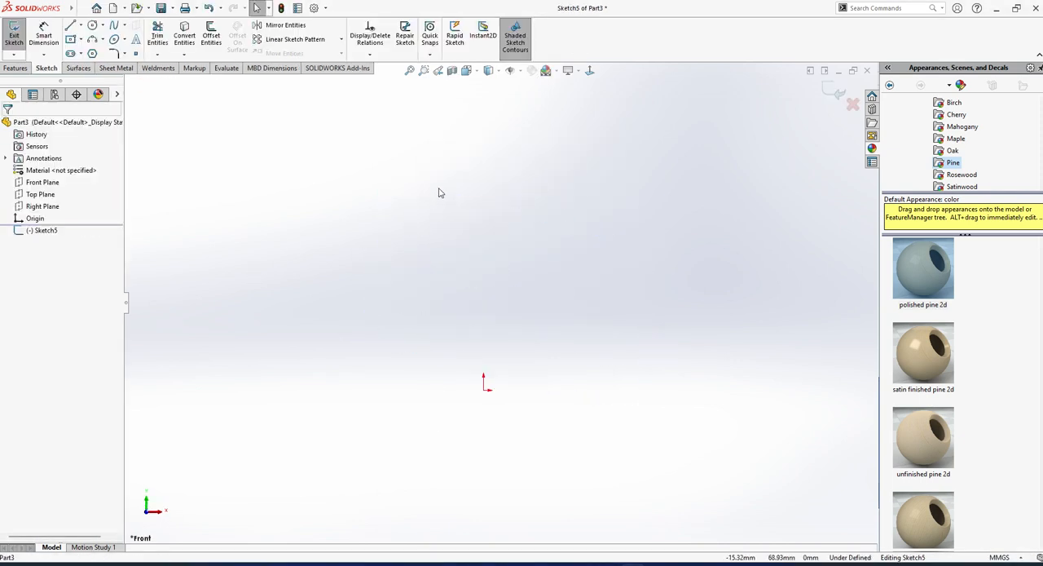
pyautogui.click(92, 25)
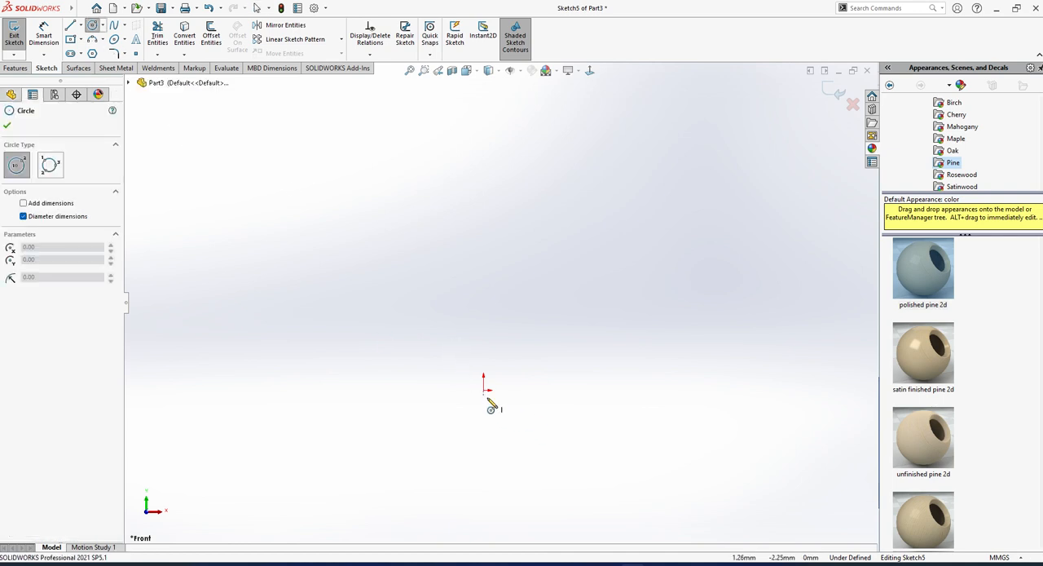
pyautogui.moveTo(485, 391)
pyautogui.mouseDown()
pyautogui.moveTo(691, 481)
pyautogui.moveTo(630, 441)
pyautogui.mouseUp()
pyautogui.moveTo(530, 421); pyautogui.dragTo(561, 456, button='middle')
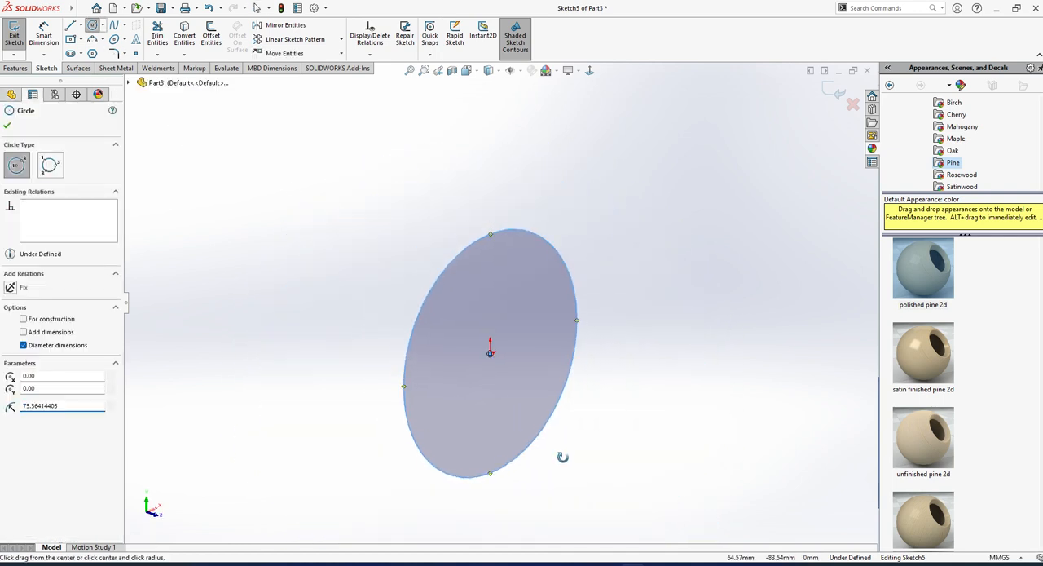
pyautogui.click(13, 34)
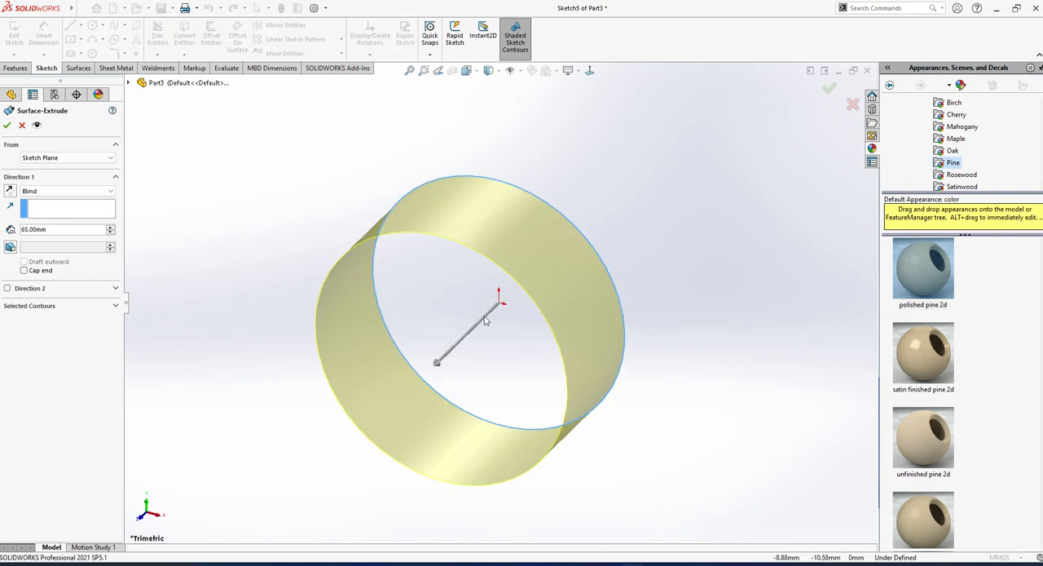
# Extrude the circle as an uncapped surface with a 65 mm blind depth.
pyautogui.moveTo(447, 303); pyautogui.dragTo(533, 361, button='middle')
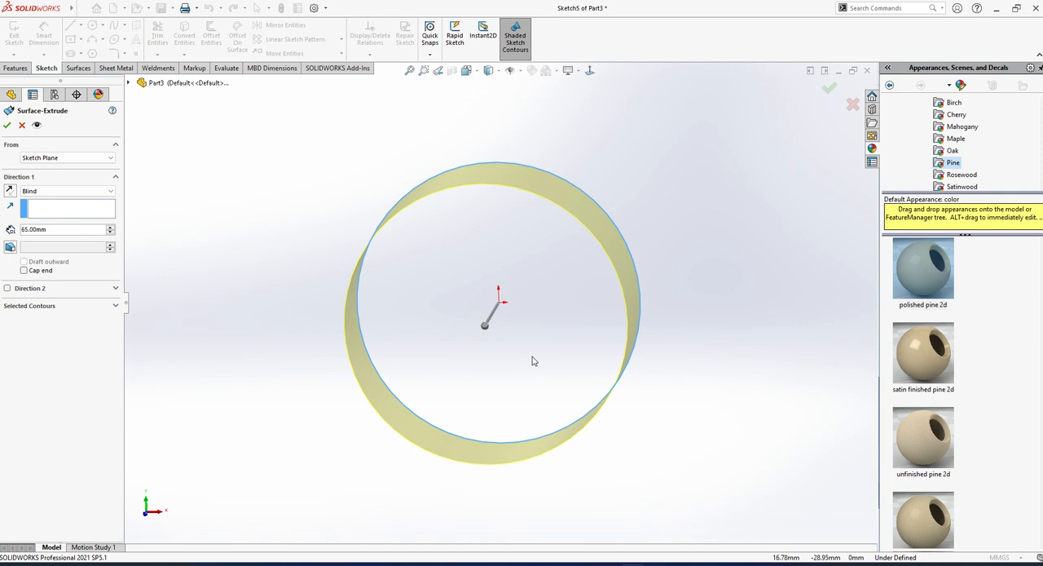
pyautogui.moveTo(532, 360); pyautogui.dragTo(536, 373, button='middle')
pyautogui.scroll(3, 481, 397)
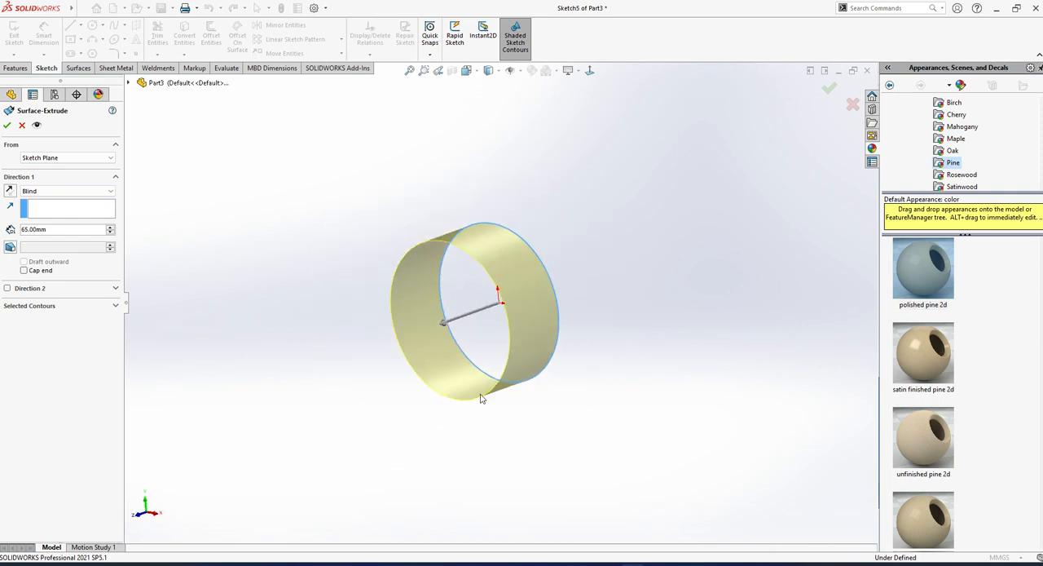
pyautogui.moveTo(481, 397); pyautogui.dragTo(510, 327, button='middle')
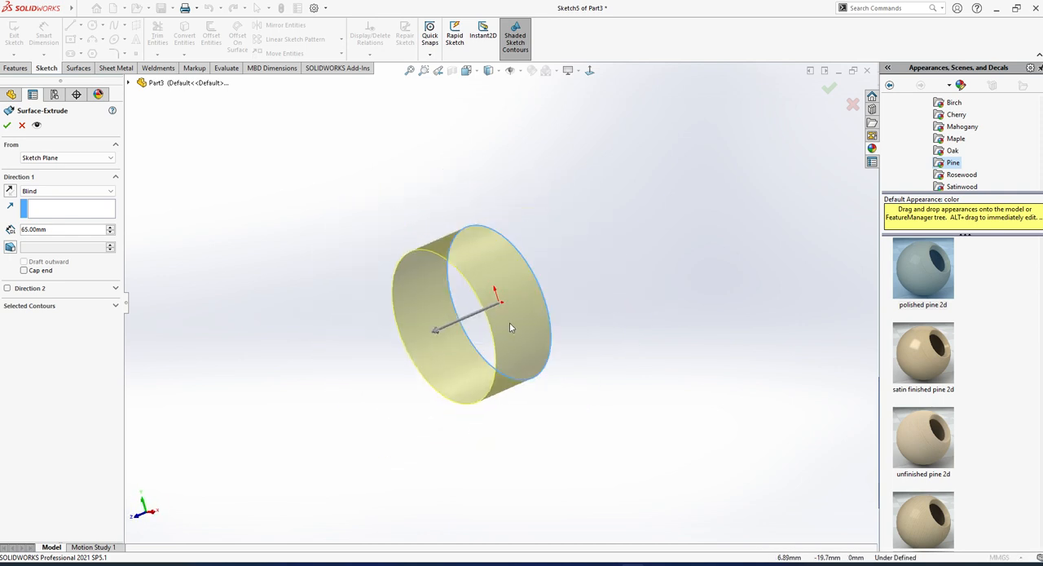
pyautogui.scroll(-3, 510, 327)
pyautogui.click(7, 125)
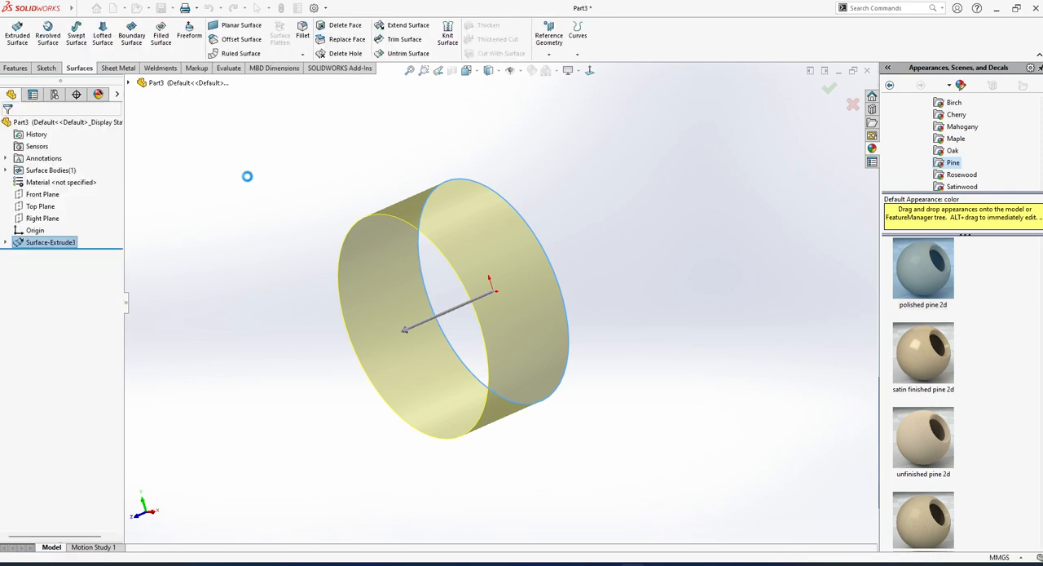
pyautogui.moveTo(482, 283); pyautogui.dragTo(530, 319, button='middle')
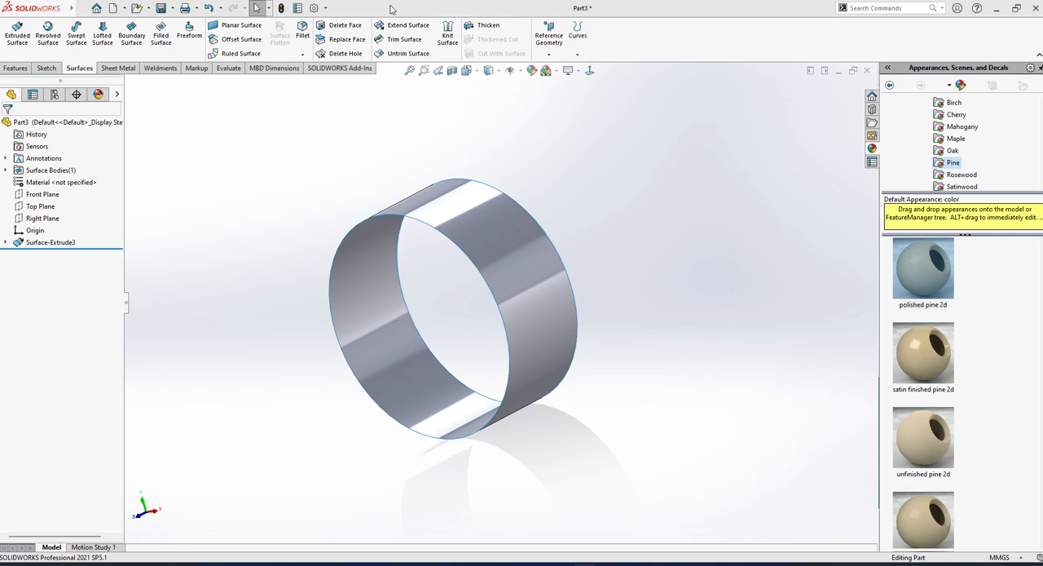
# Start thickening the cylindrical surface and preview a 1 mm thickness.
pyautogui.click(1016, 9)
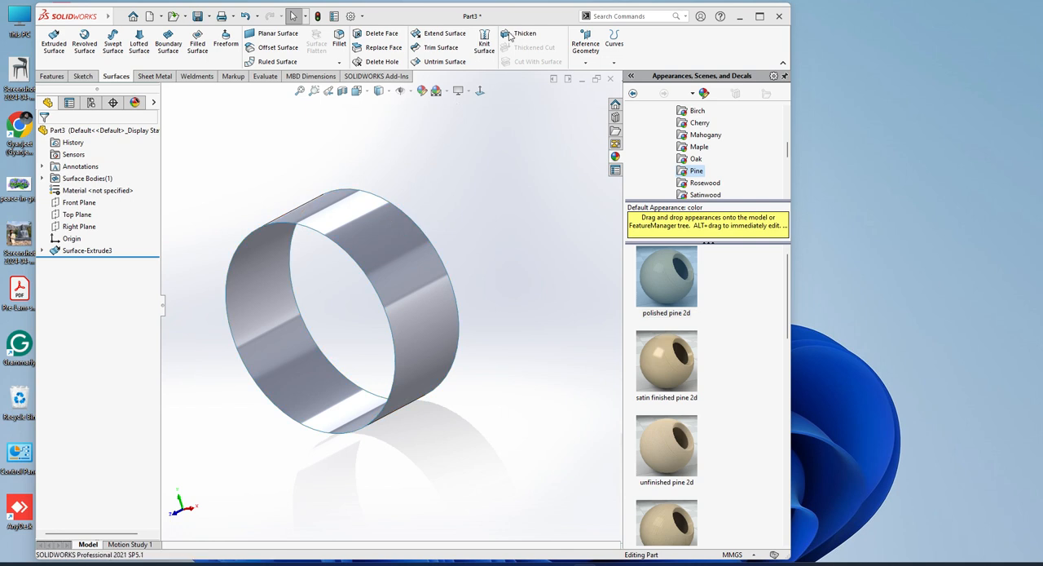
pyautogui.click(352, 228)
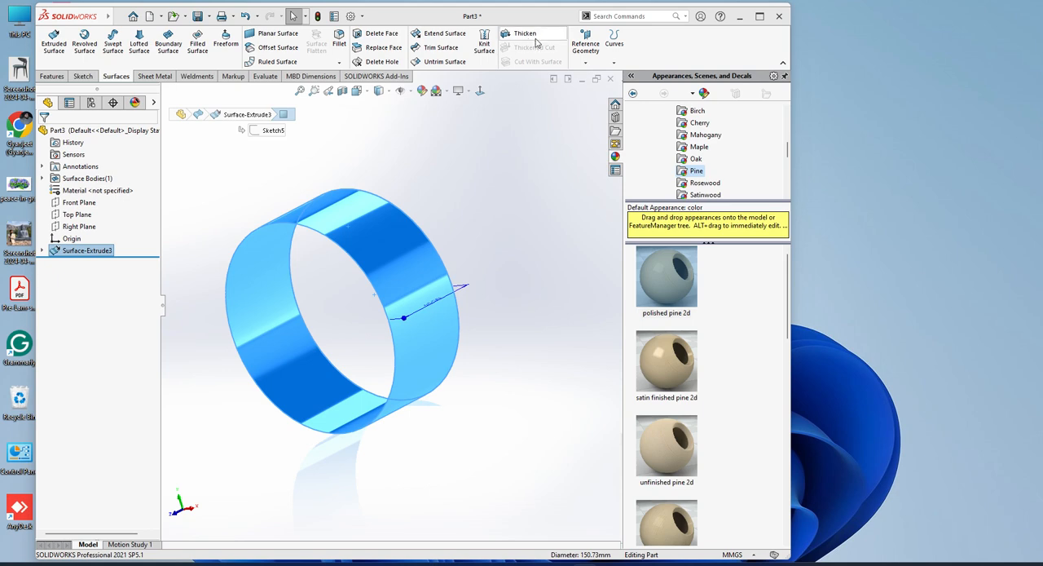
pyautogui.click(535, 39)
pyautogui.moveTo(277, 326); pyautogui.dragTo(314, 312, button='middle')
pyautogui.scroll(-3, 314, 266)
pyautogui.scroll(2, 314, 312)
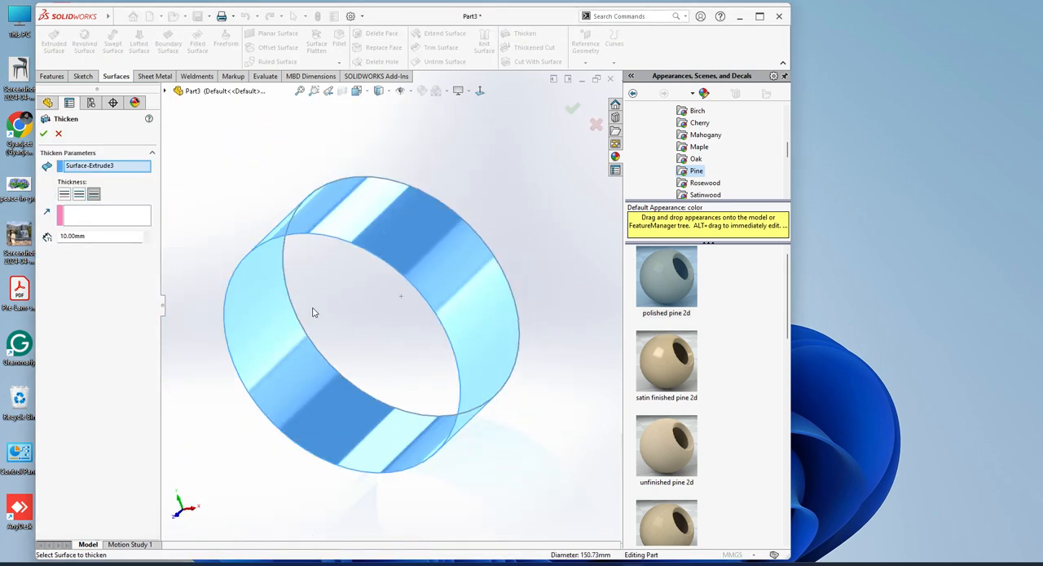
pyautogui.click(93, 237)
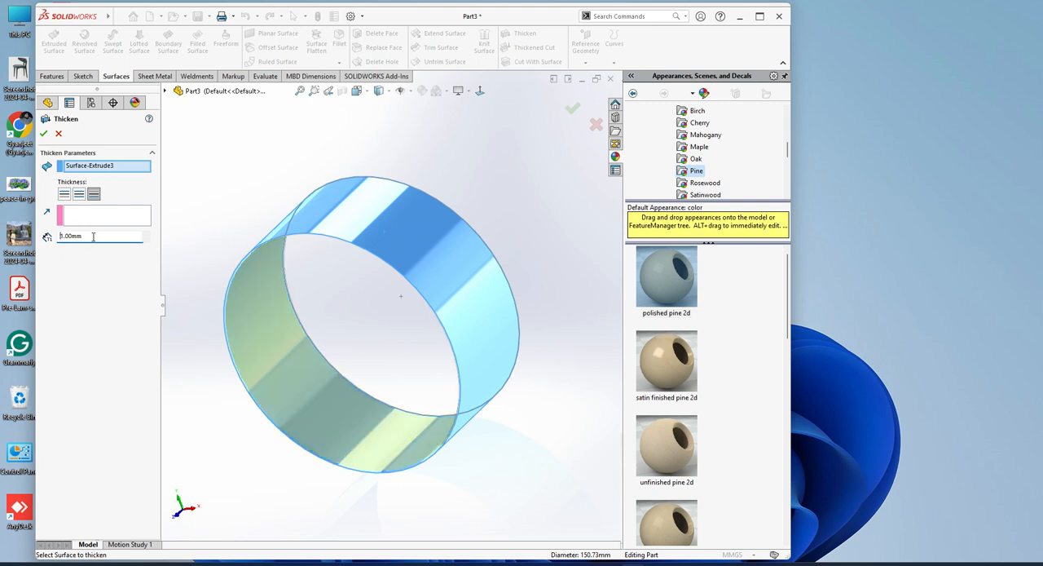
pyautogui.scroll(-5, 256, 274)
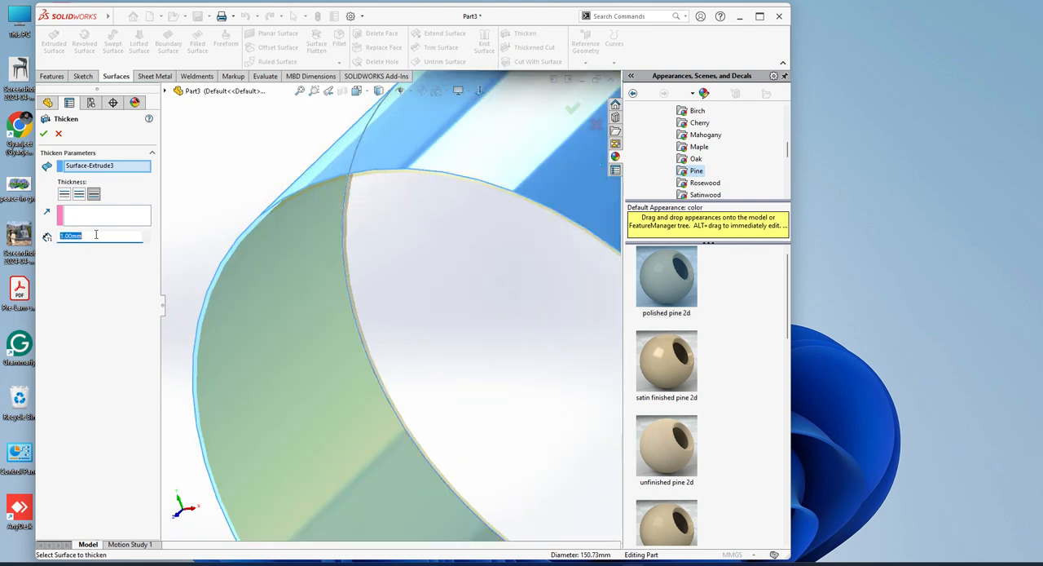
# Set the thickness to 5 mm and create the thickened solid ring.
pyautogui.write('5')
pyautogui.press('Return')
pyautogui.scroll(5, 486, 328)
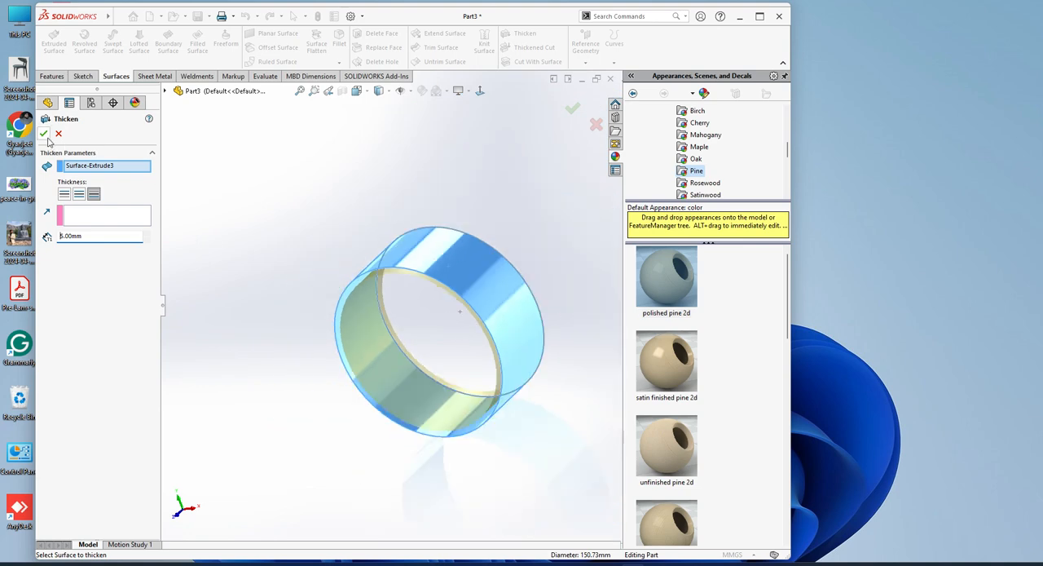
pyautogui.click(44, 133)
pyautogui.click(760, 15)
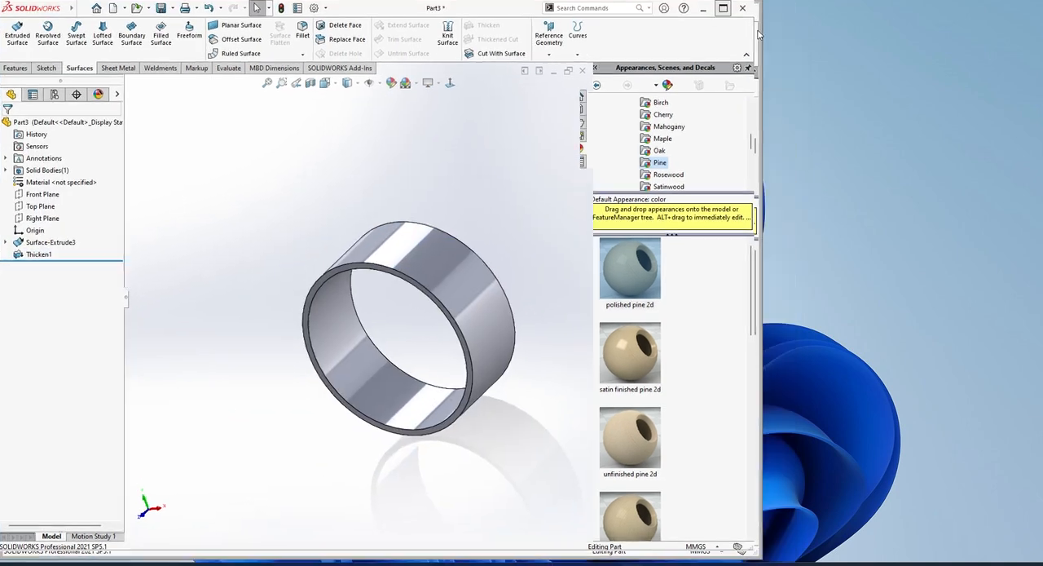
pyautogui.moveTo(585, 396); pyautogui.dragTo(572, 352, button='middle')
# Undo the thickening, the extruded surface and the circle sketch.
pyautogui.click(585, 329)
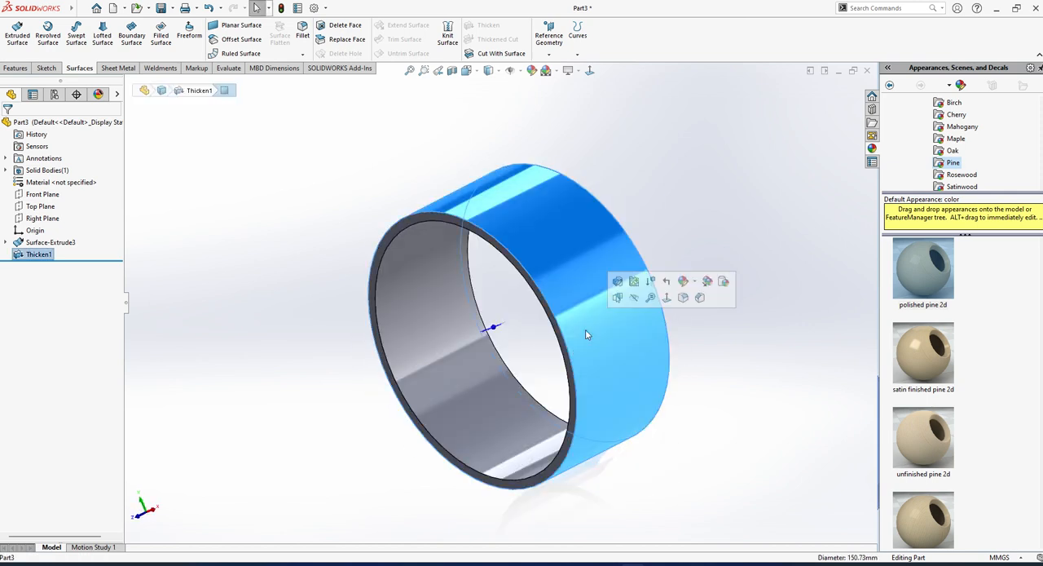
pyautogui.hotkey('ctrl', 'z')
pyautogui.click(583, 331)
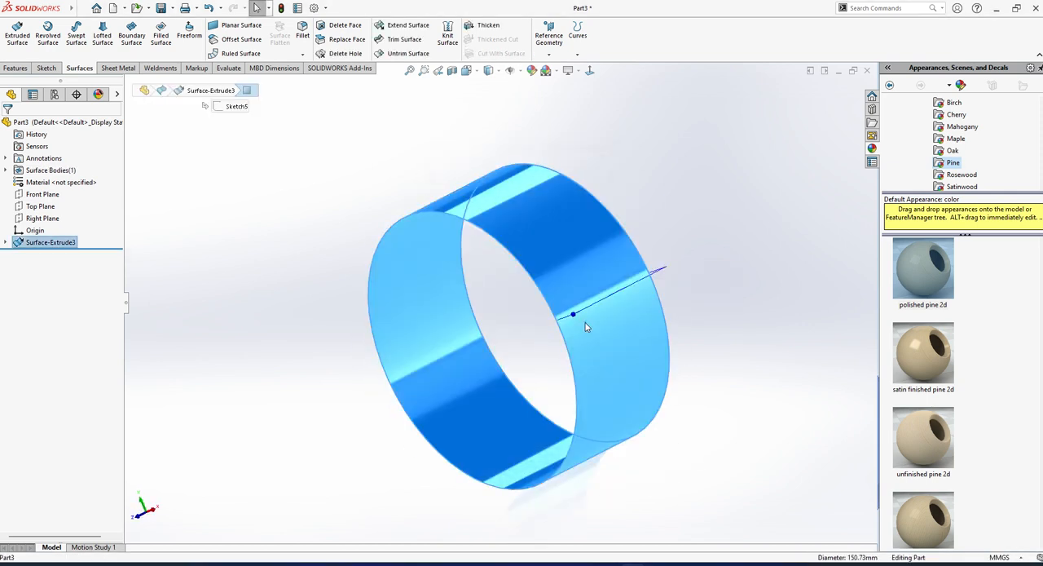
pyautogui.hotkey('ctrl', 'z')
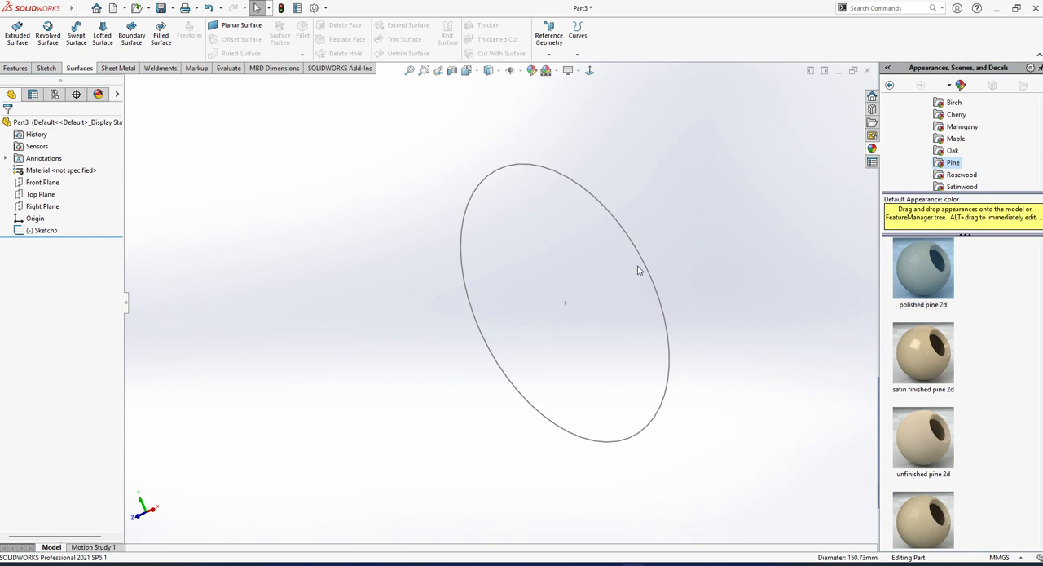
pyautogui.click(638, 269)
pyautogui.hotkey('ctrl', 'z')
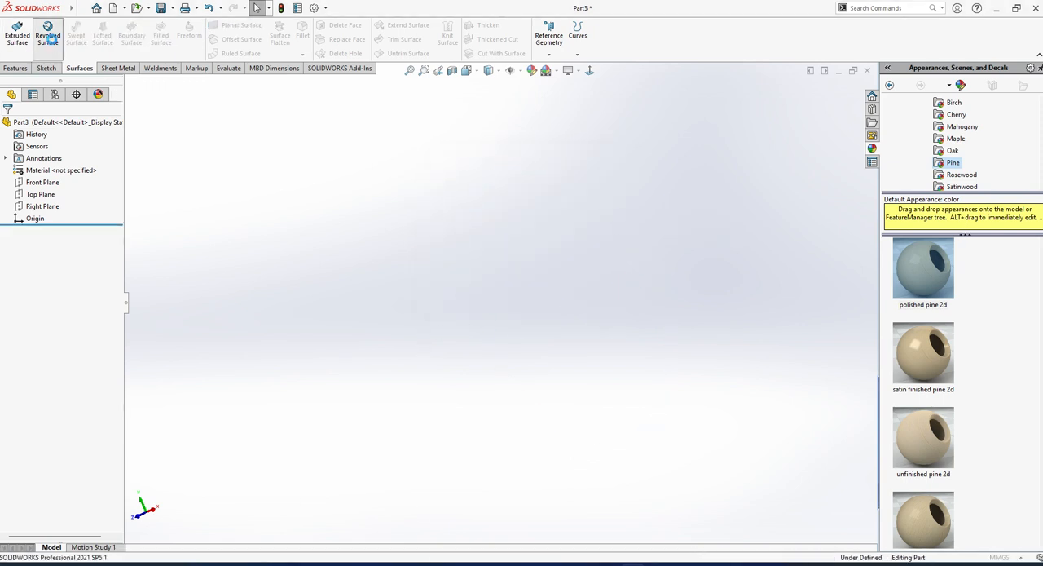
# Start a revolved surface and sketch a wavy five-point spline on the Right Plane, from about 59 mm above the origin to about 61 mm outward below it.
pyautogui.click(48, 36)
pyautogui.click(415, 289)
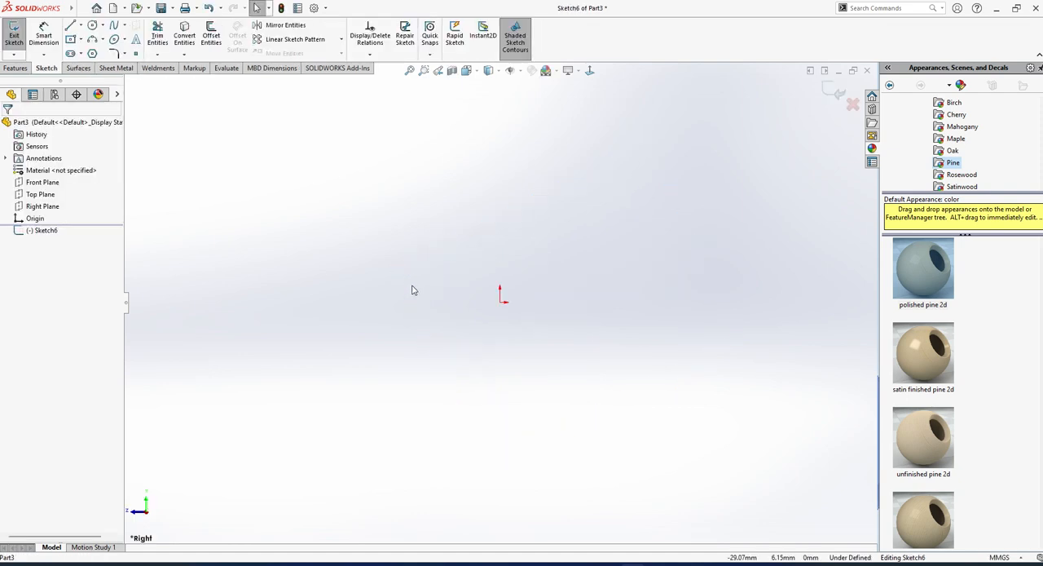
pyautogui.click(113, 27)
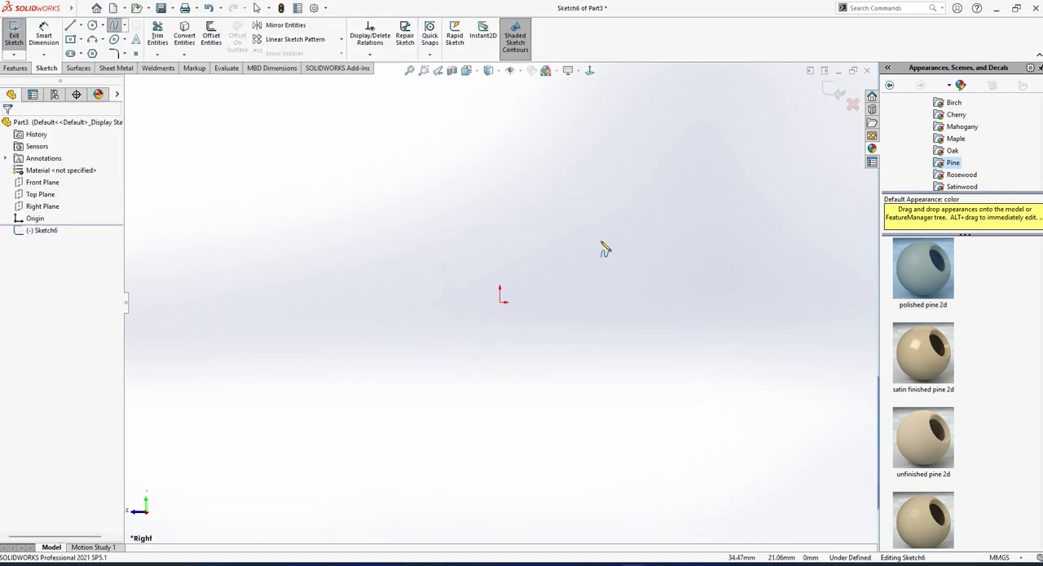
pyautogui.click(507, 129)
pyautogui.click(591, 174)
pyautogui.click(586, 313)
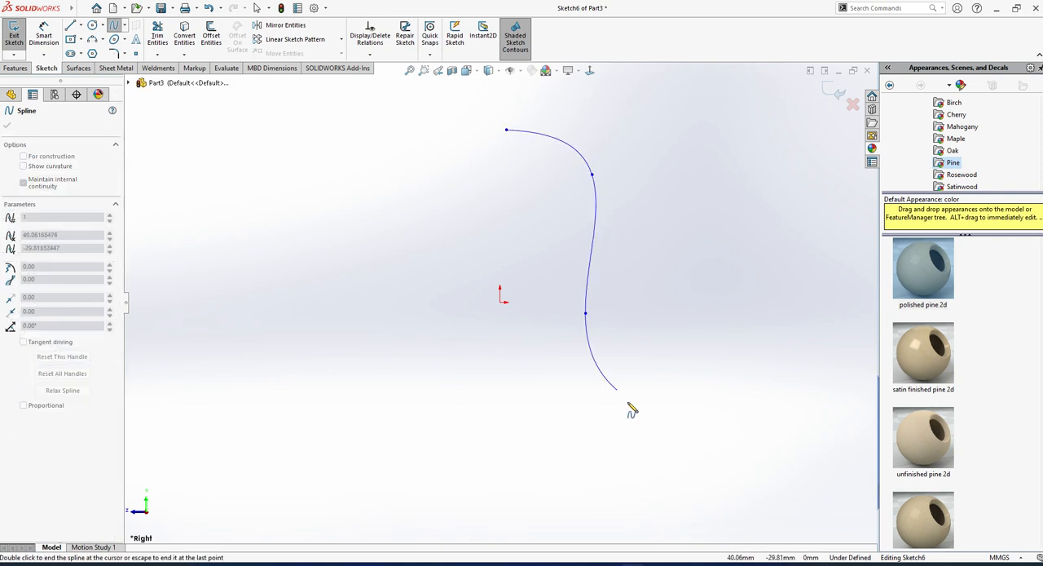
pyautogui.click(675, 424)
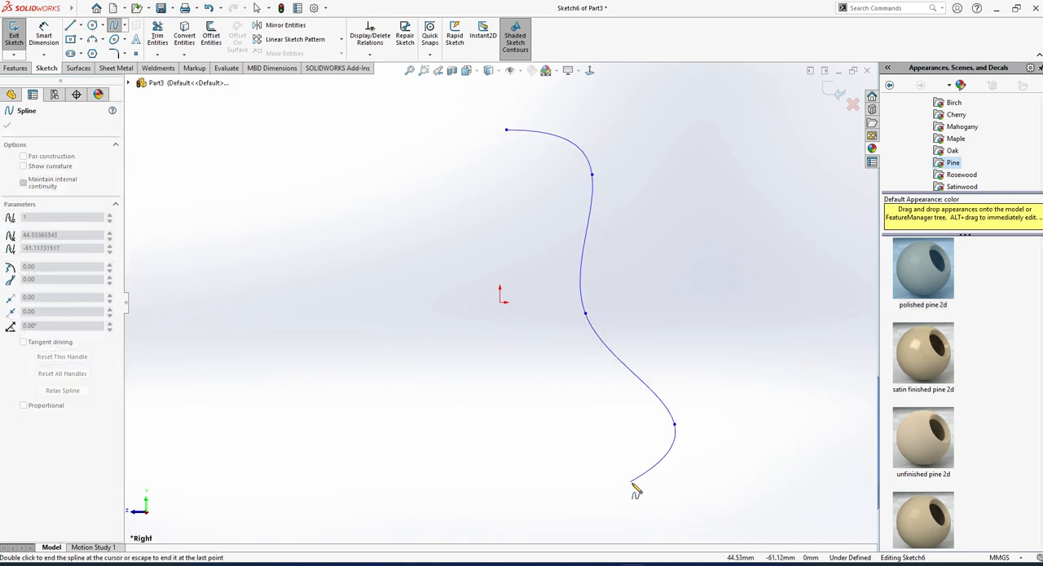
pyautogui.doubleClick(679, 503)
# Sketch a vertical line about 19 mm long down from the origin and make it construction geometry.
pyautogui.click(71, 25)
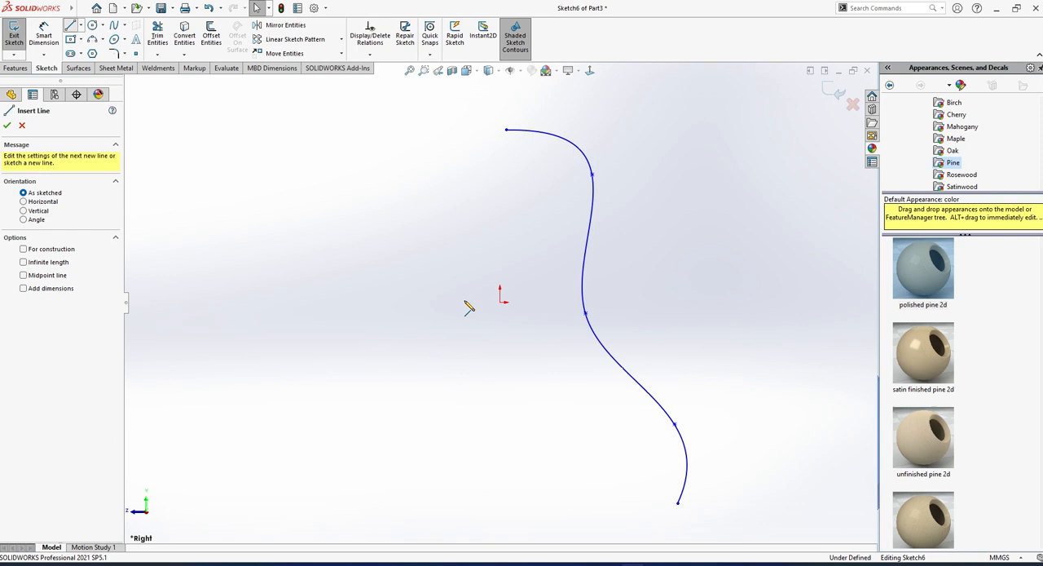
pyautogui.click(500, 302)
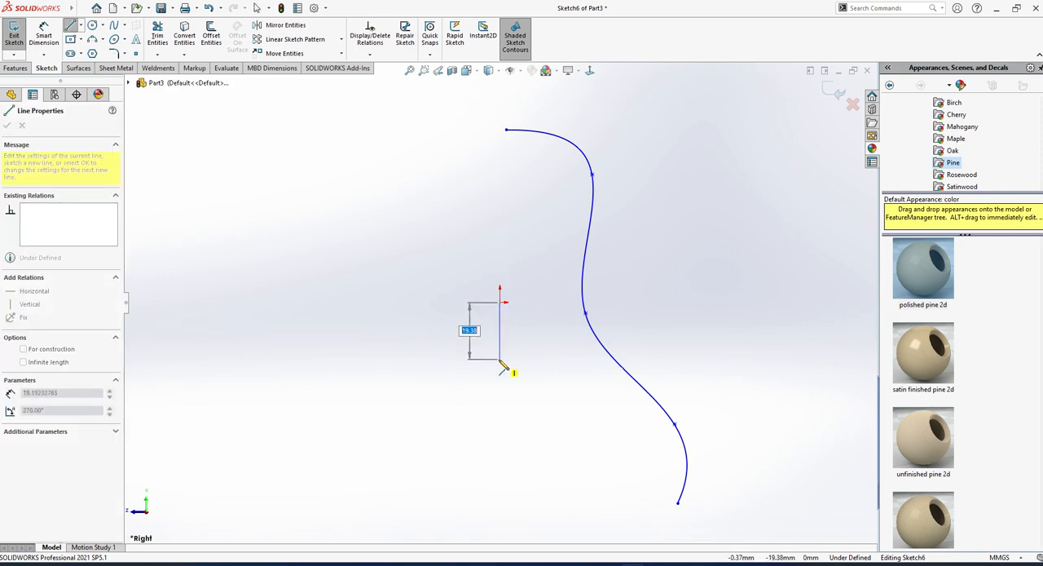
pyautogui.click(500, 358)
pyautogui.press('Escape')
pyautogui.click(519, 131)
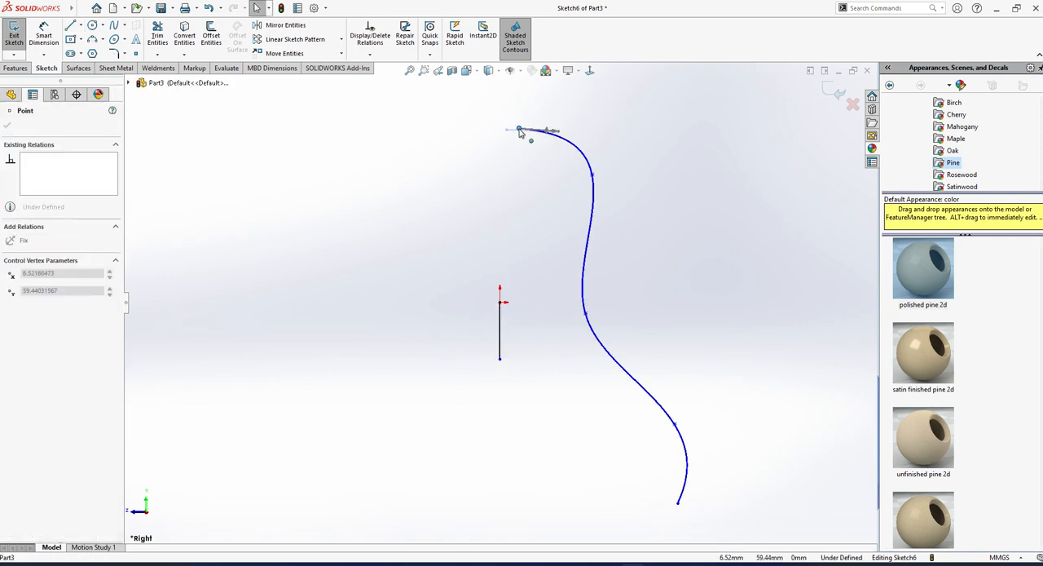
pyautogui.press('Escape')
pyautogui.moveTo(519, 131); pyautogui.dragTo(563, 389, button='middle')
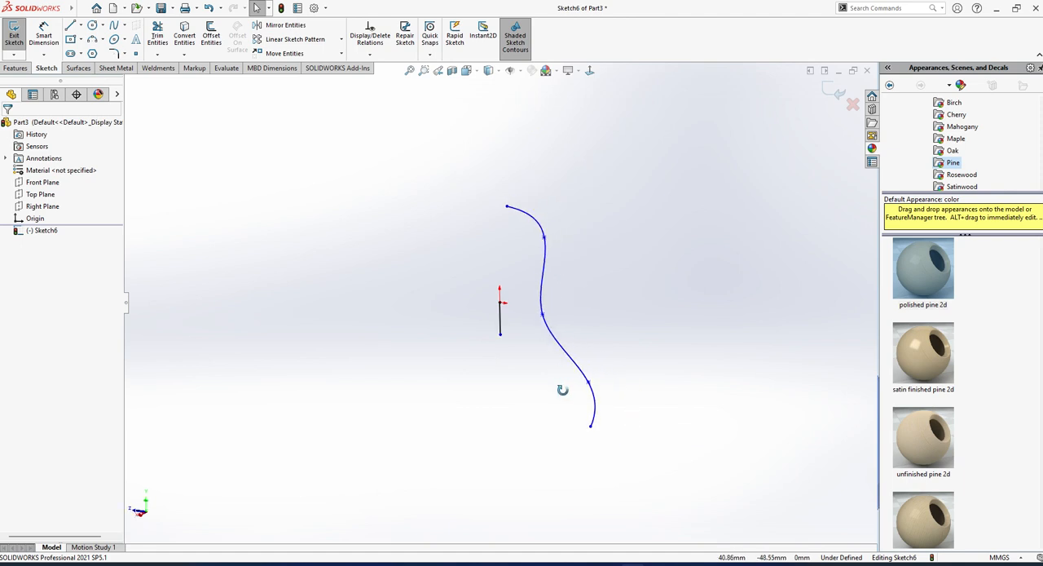
pyautogui.click(500, 322)
pyautogui.click(25, 301)
pyautogui.click(158, 334)
# Finish the sketch and revolve the spline 360 degrees about the vertical line as a surface.
pyautogui.click(13, 33)
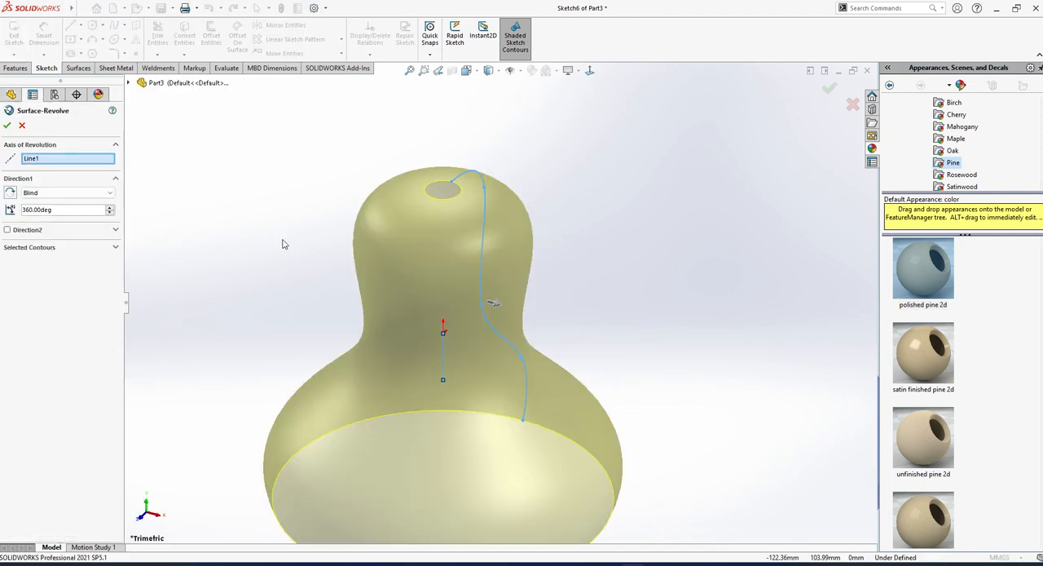
pyautogui.scroll(3, 450, 319)
pyautogui.moveTo(518, 327); pyautogui.dragTo(466, 261, button='middle')
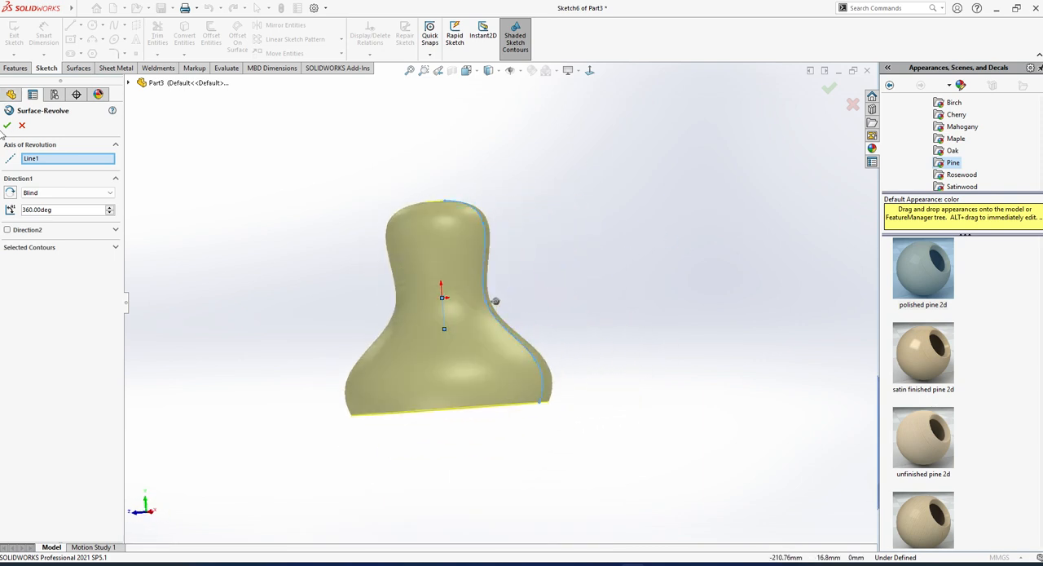
pyautogui.click(6, 125)
pyautogui.moveTo(542, 412); pyautogui.dragTo(449, 272, button='middle')
pyautogui.moveTo(464, 213); pyautogui.dragTo(522, 195)
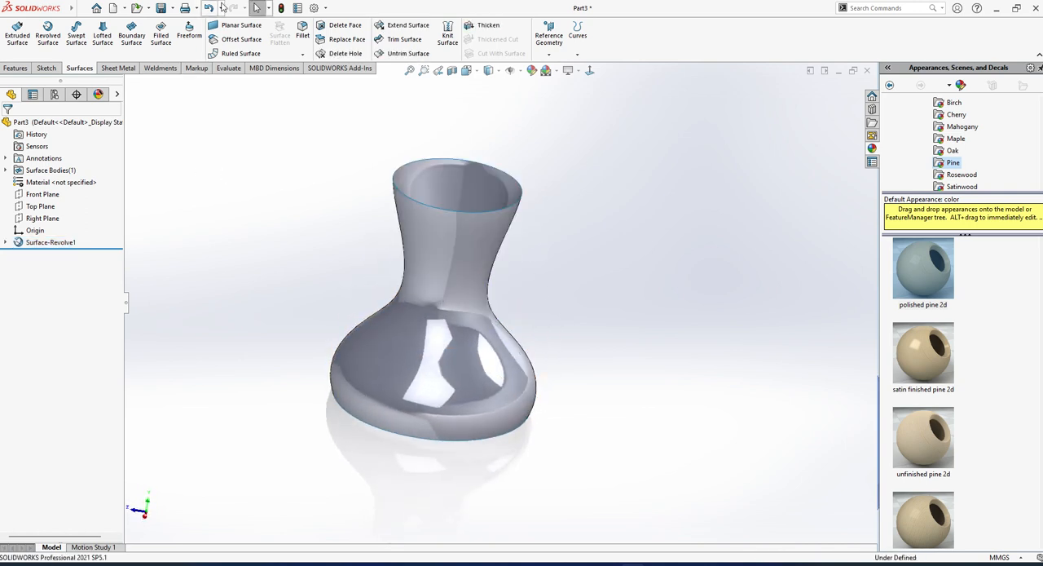
# Close the vase's upper opening with a filled surface, using the rim edge as a Contact patch boundary.
pyautogui.moveTo(525, 312)
pyautogui.mouseDown(button='middle')
pyautogui.moveTo(659, 244)
pyautogui.moveTo(699, 331)
pyautogui.moveTo(456, 429)
pyautogui.moveTo(438, 146)
pyautogui.moveTo(536, 418)
pyautogui.moveTo(608, 414)
pyautogui.moveTo(537, 501)
pyautogui.moveTo(505, 481)
pyautogui.moveTo(491, 431)
pyautogui.moveTo(328, 378)
pyautogui.moveTo(355, 434)
pyautogui.moveTo(326, 277)
pyautogui.moveTo(266, 270)
pyautogui.moveTo(298, 427)
pyautogui.moveTo(391, 347)
pyautogui.moveTo(477, 426)
pyautogui.moveTo(489, 256)
pyautogui.moveTo(528, 294)
pyautogui.mouseUp(button='middle')
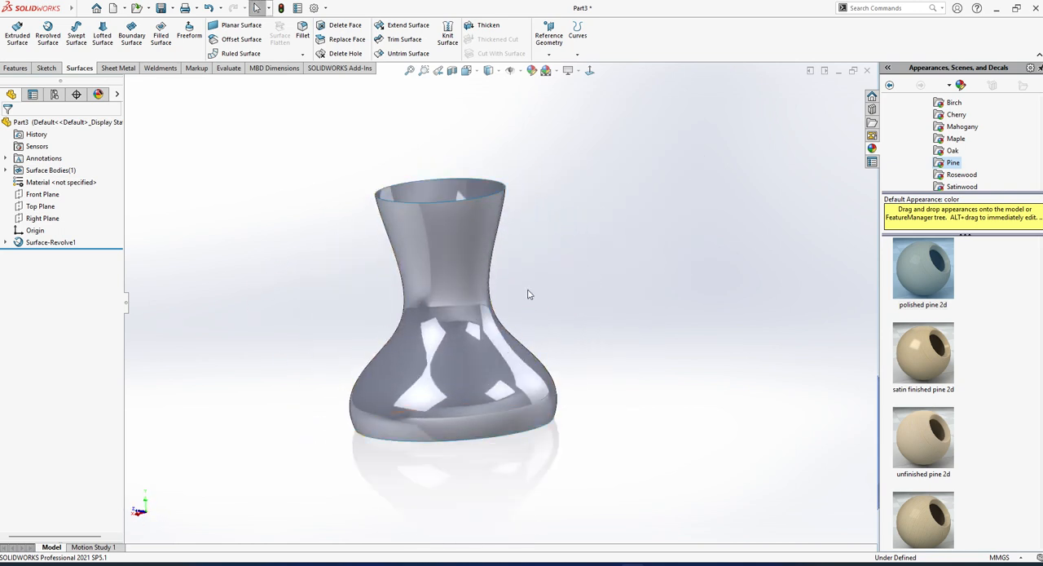
pyautogui.click(161, 36)
pyautogui.moveTo(457, 163); pyautogui.dragTo(351, 244, button='middle')
pyautogui.click(470, 187)
pyautogui.scroll(-3, 405, 203)
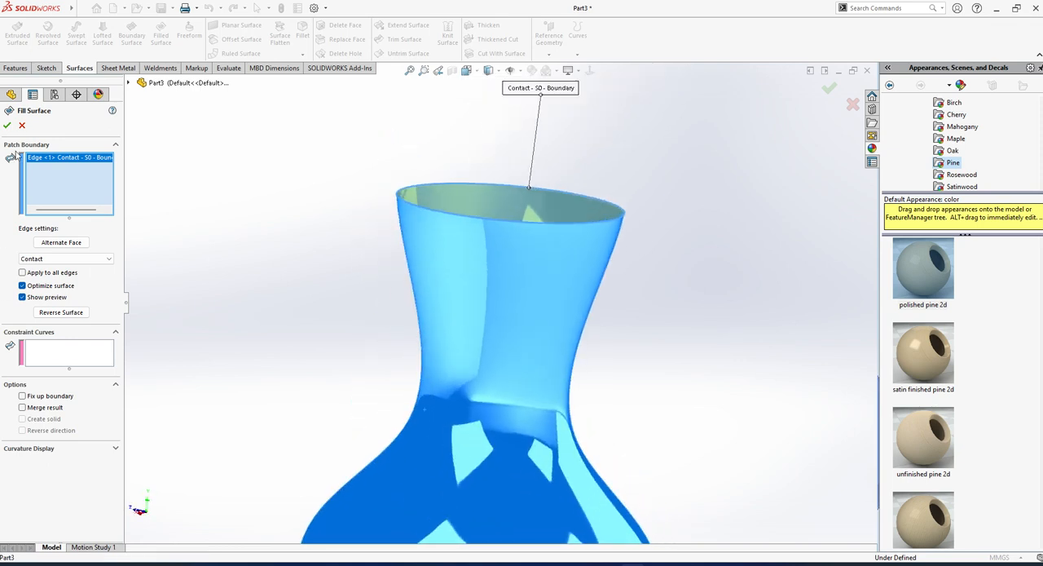
pyautogui.click(9, 127)
pyautogui.moveTo(520, 226); pyautogui.dragTo(538, 245, button='middle')
pyautogui.scroll(3, 528, 211)
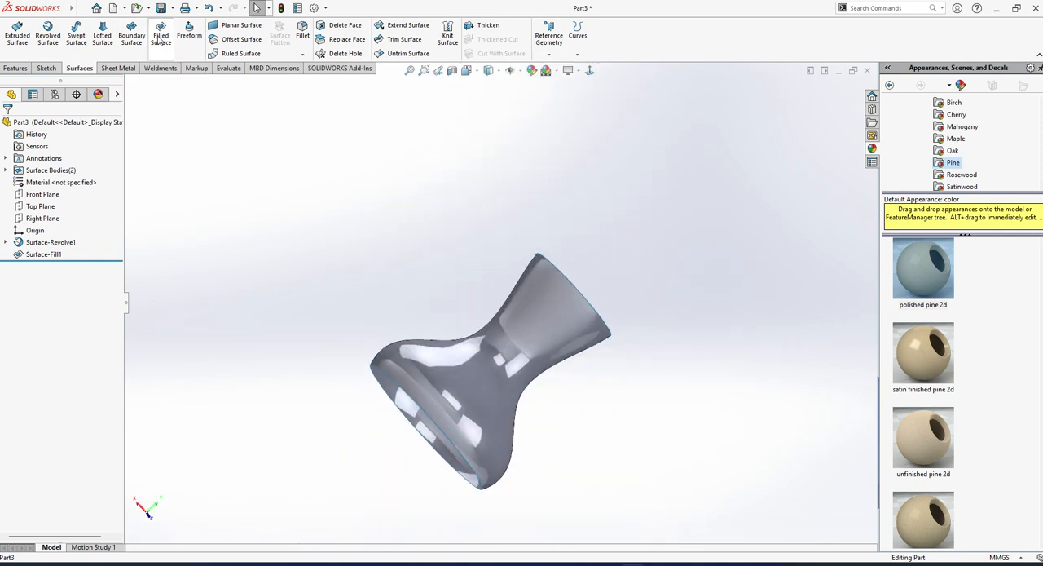
# Undo the filled surface on the vase's upper opening.
pyautogui.hotkey('ctrl', 'z')
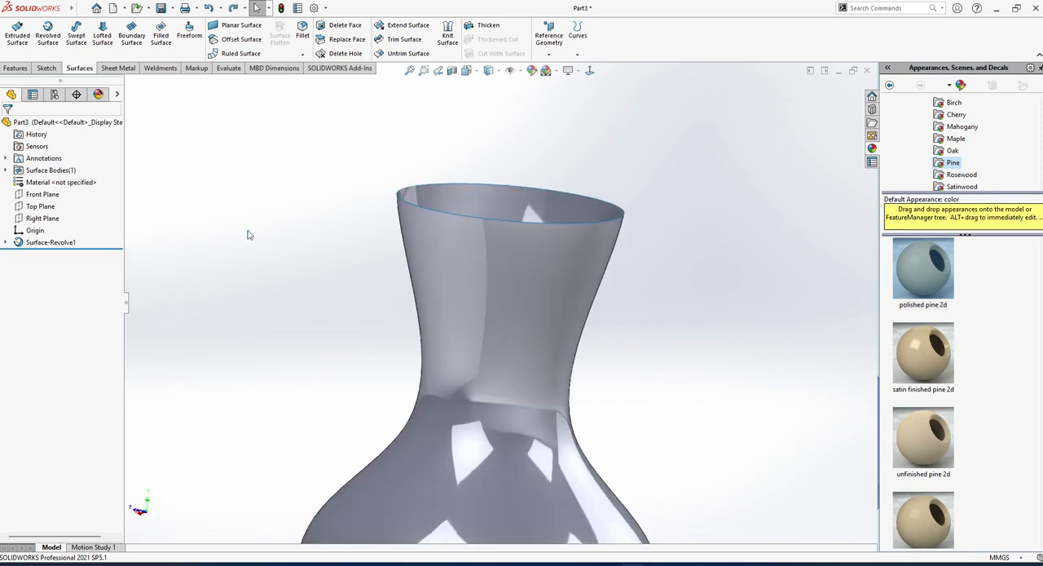
pyautogui.scroll(5, 298, 230)
pyautogui.moveTo(326, 251); pyautogui.dragTo(399, 338, button='middle')
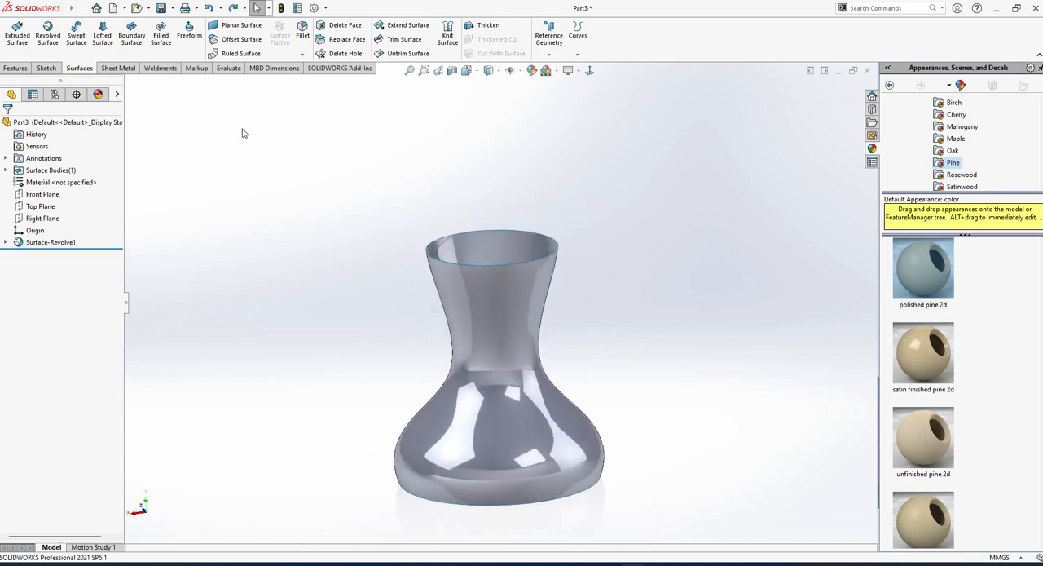
pyautogui.moveTo(534, 346); pyautogui.dragTo(526, 310, button='middle')
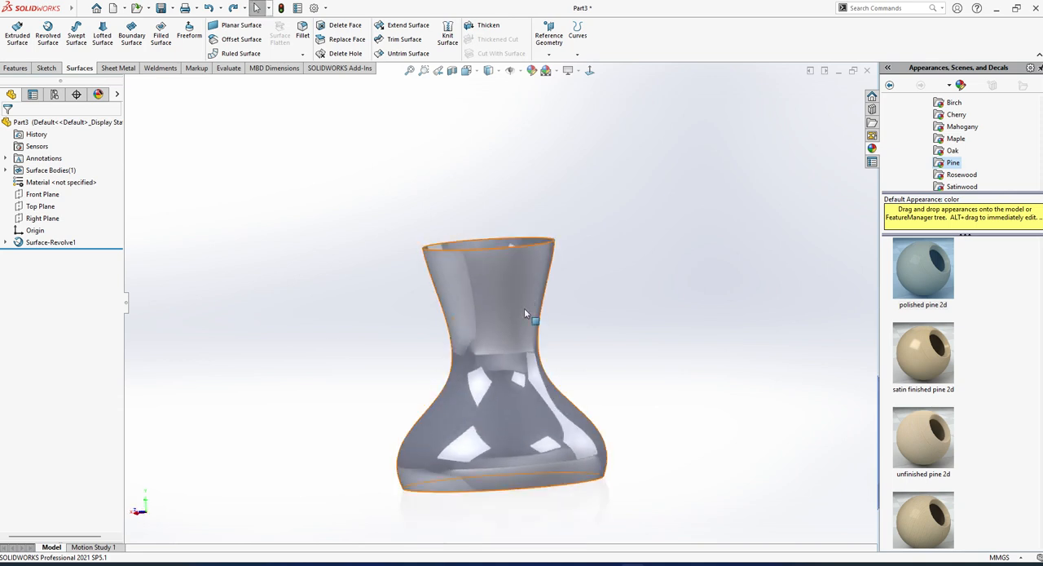
# Start a sketch on the Right Plane, viewed at the vase's neck.
pyautogui.click(47, 219)
pyautogui.click(95, 205)
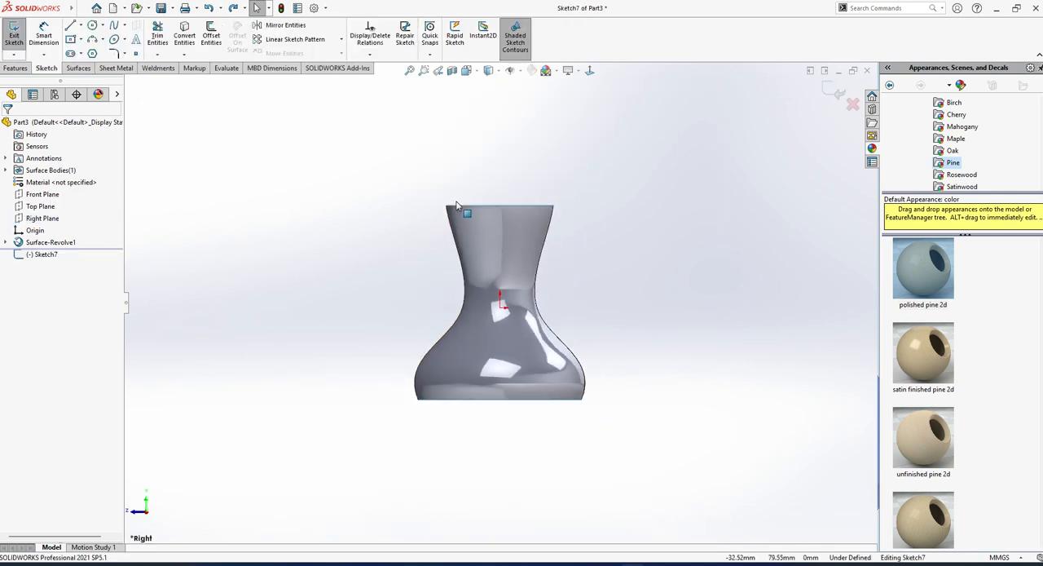
pyautogui.scroll(-2, 456, 205)
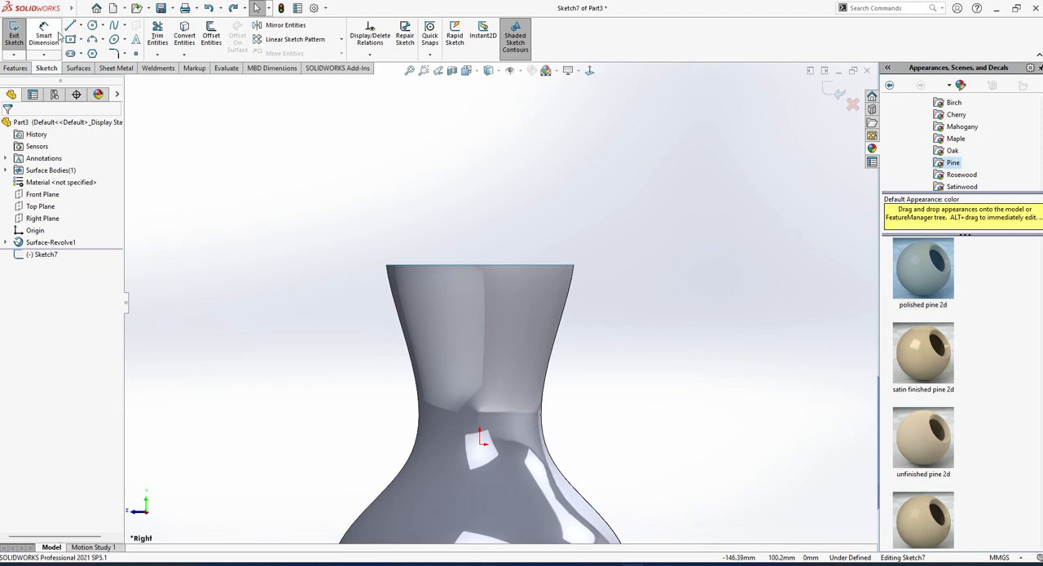
pyautogui.click(115, 26)
pyautogui.click(94, 43)
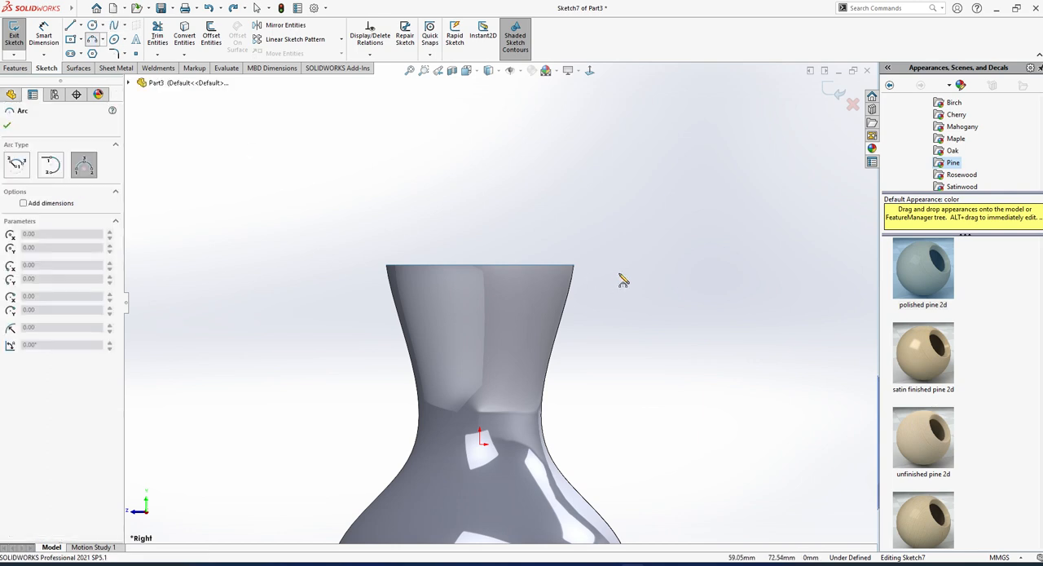
pyautogui.moveTo(574, 265); pyautogui.dragTo(533, 318, button='middle')
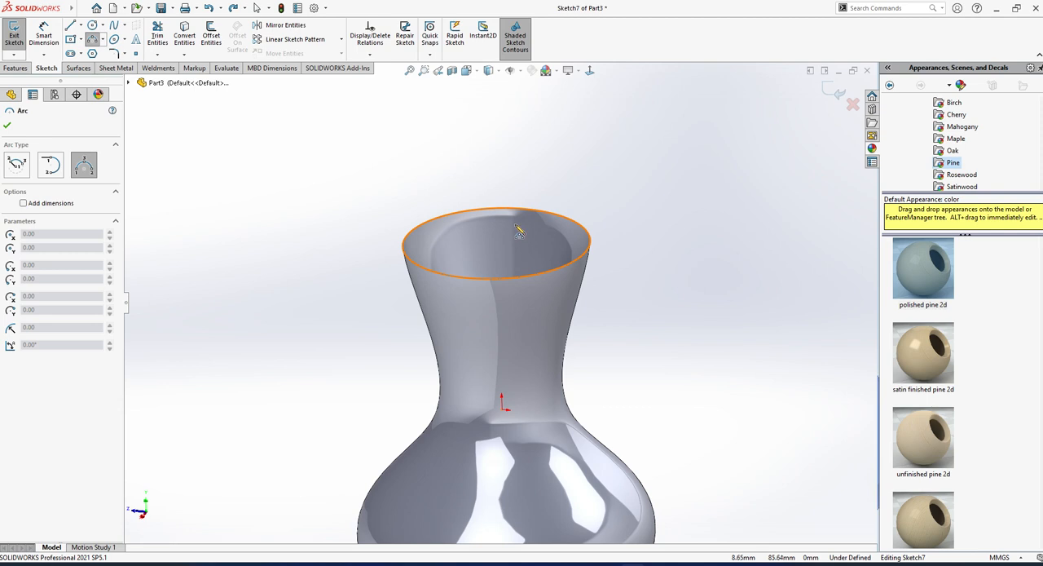
pyautogui.hotkey('ctrl', '1')
pyautogui.scroll(3, 521, 148)
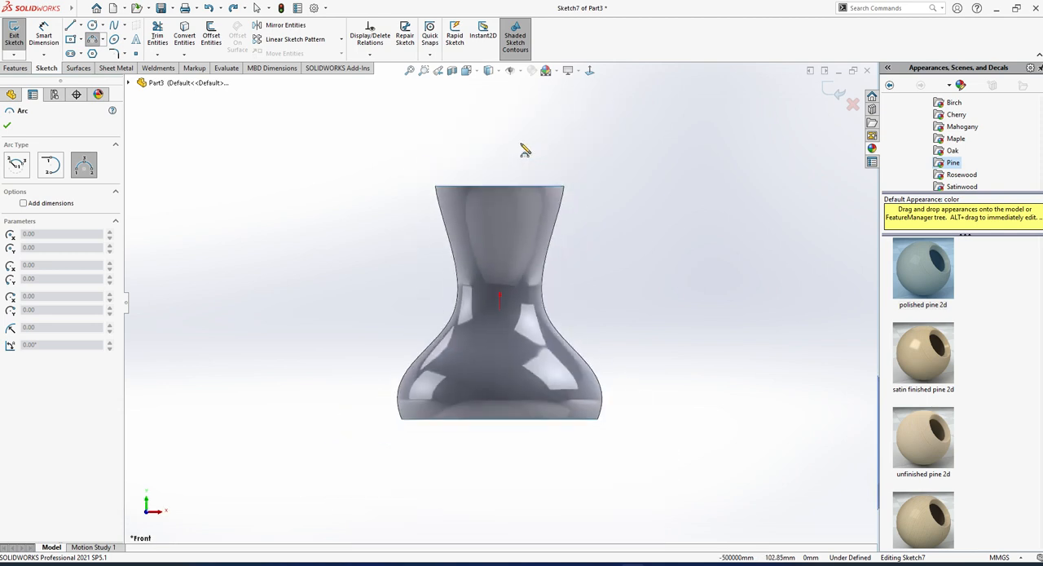
pyautogui.scroll(-2, 521, 145)
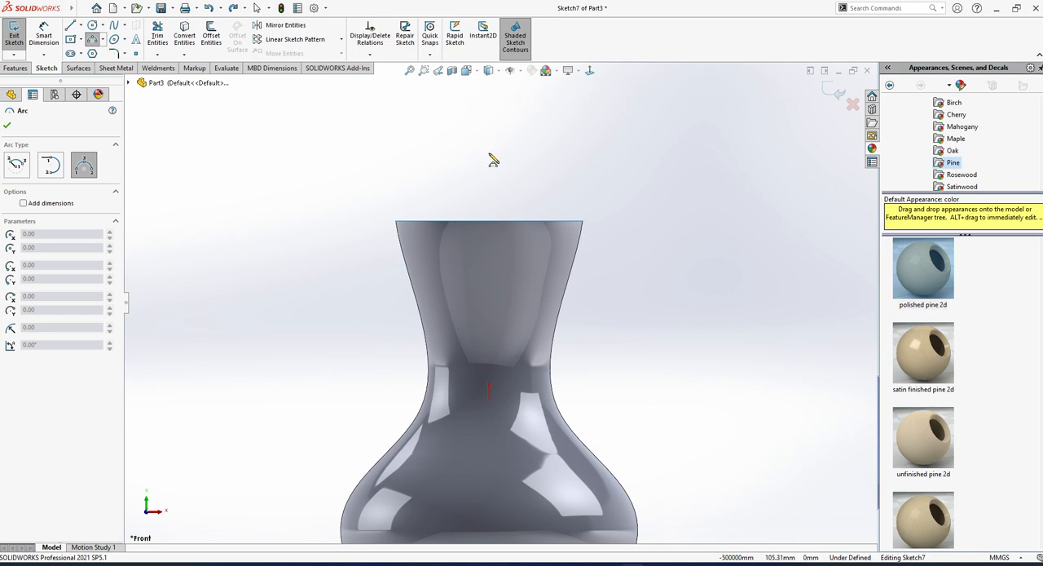
pyautogui.press('Escape')
pyautogui.scroll(2, 490, 201)
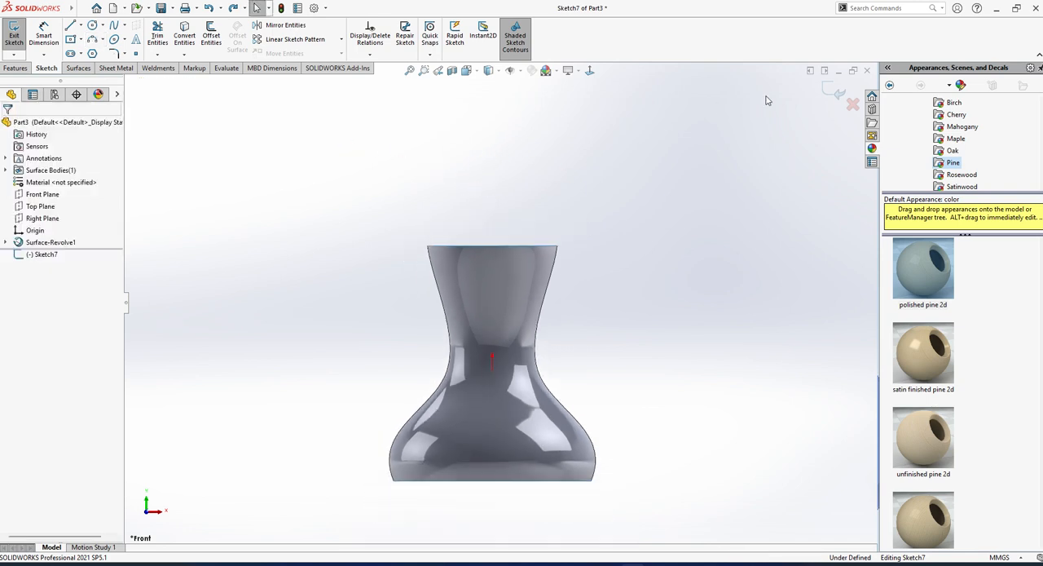
# Sketch a three-point arc of about 38 mm radius from the rim's outer end up to about 109 mm above the origin, ending above its centre.
pyautogui.click(589, 71)
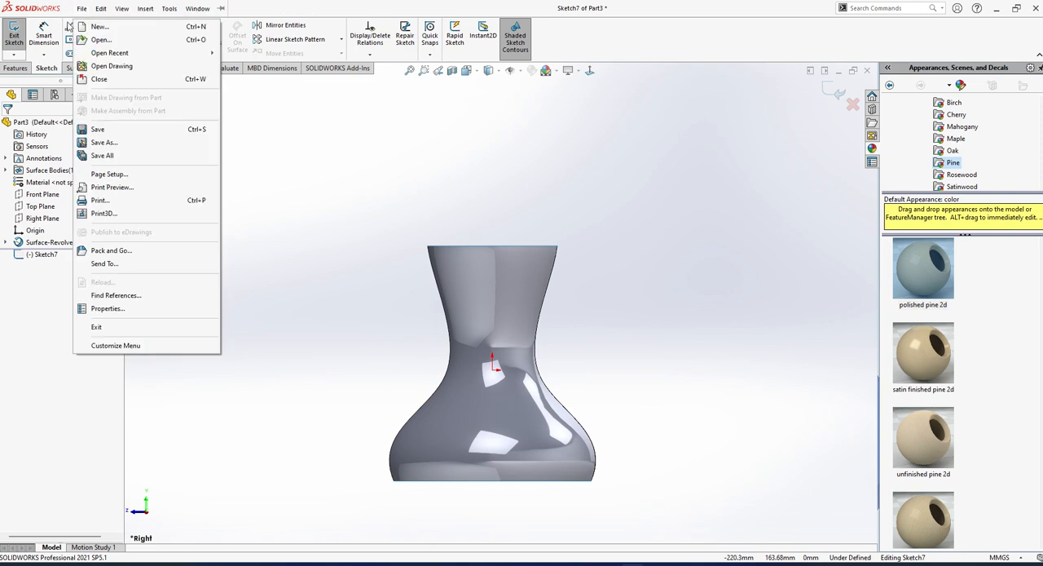
pyautogui.click(71, 25)
pyautogui.click(93, 40)
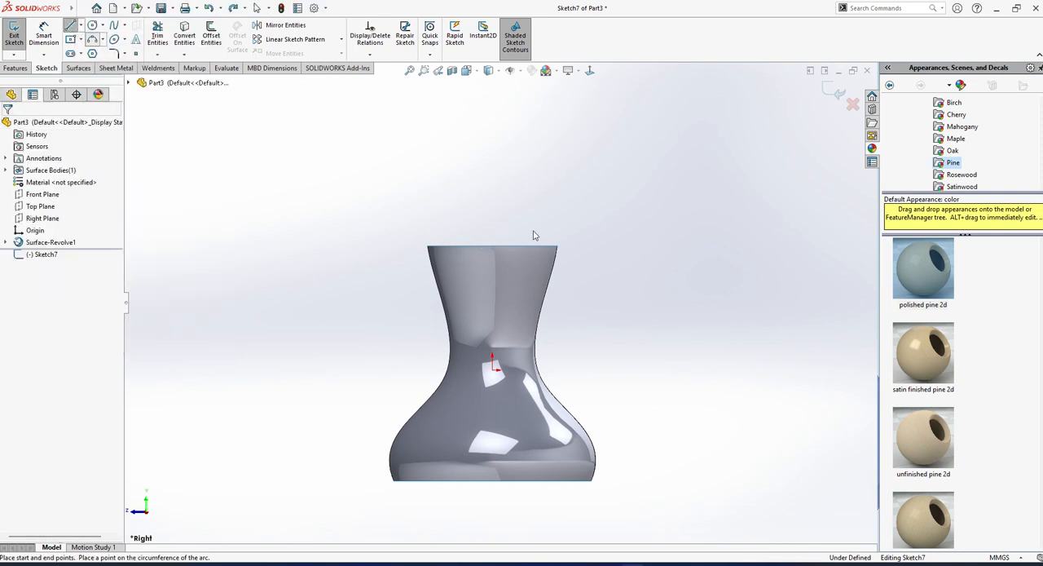
pyautogui.scroll(2, 558, 267)
pyautogui.click(564, 261)
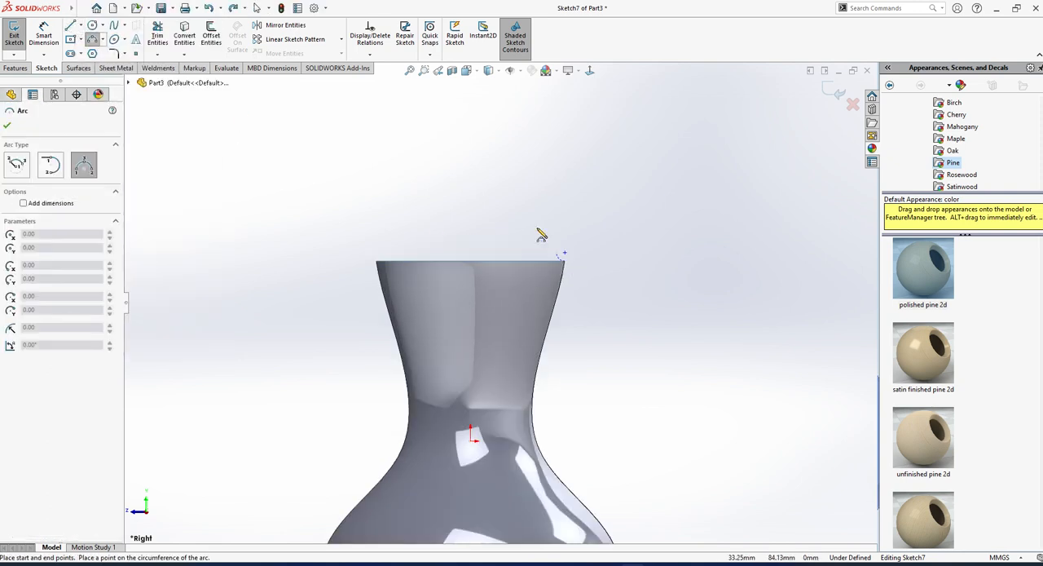
pyautogui.click(471, 183)
pyautogui.click(531, 209)
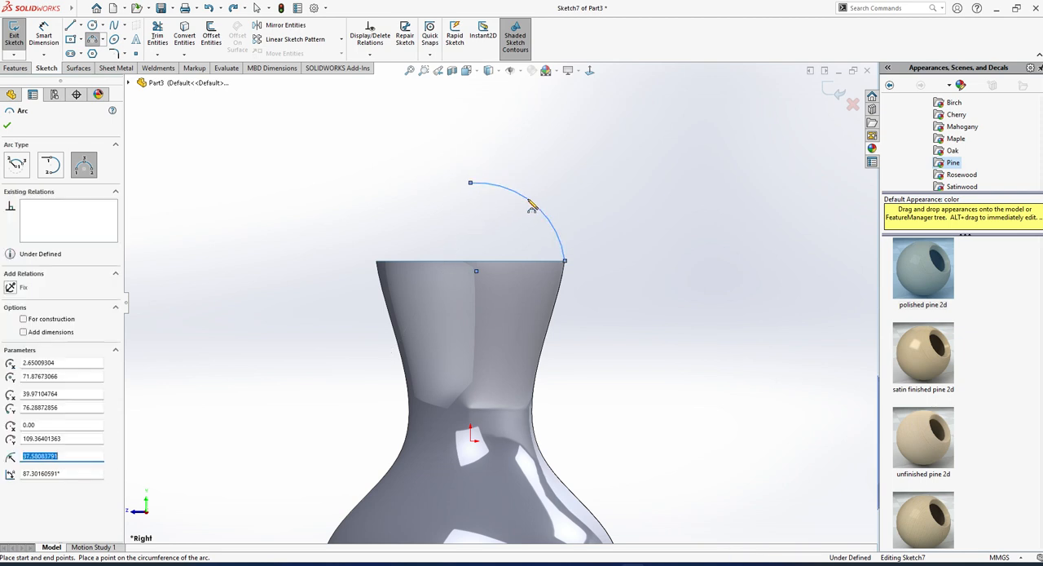
pyautogui.press('Escape')
pyautogui.click(423, 225)
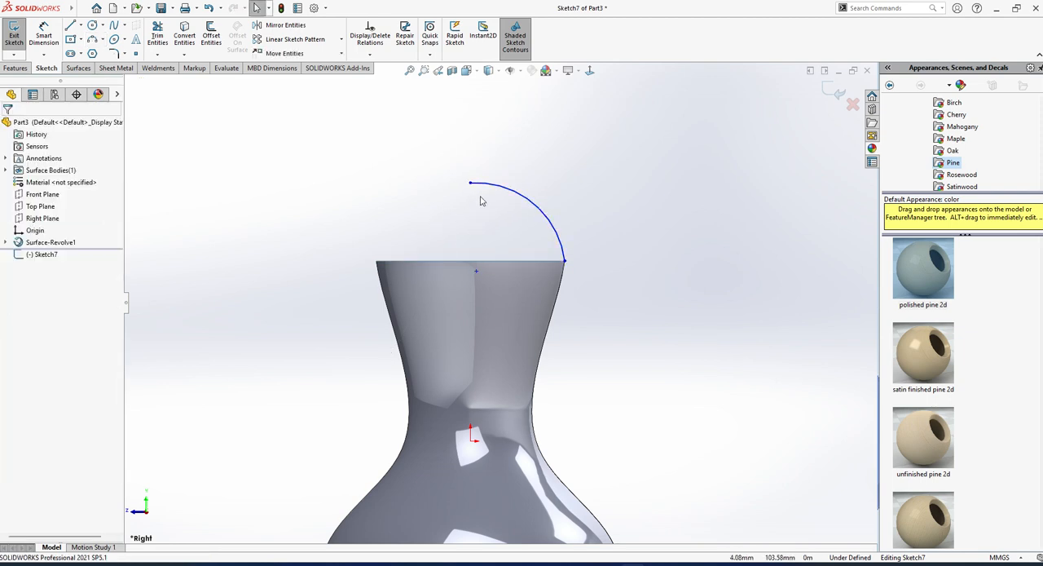
pyautogui.moveTo(471, 184); pyautogui.dragTo(478, 187)
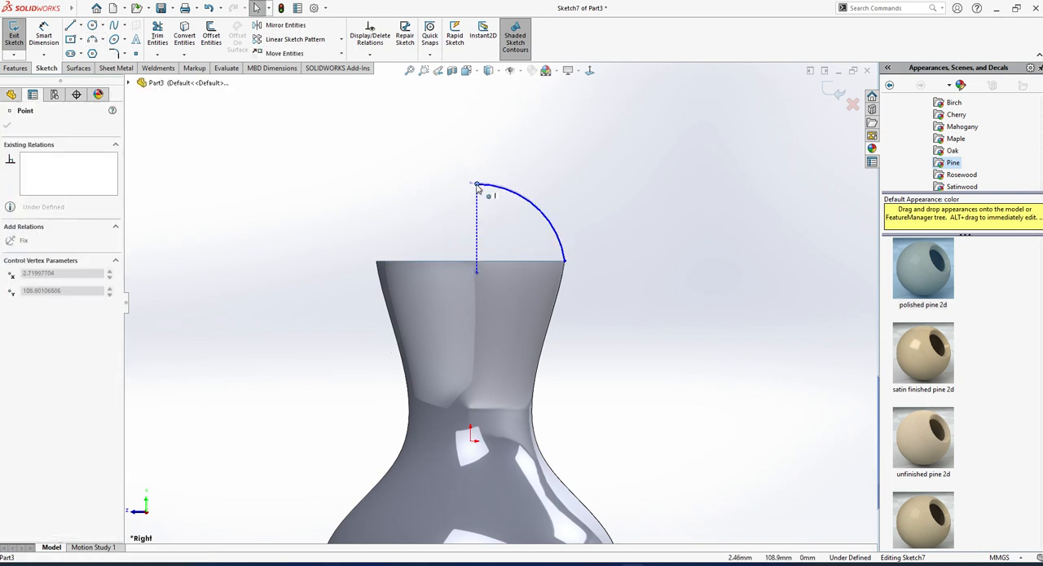
pyautogui.click(419, 205)
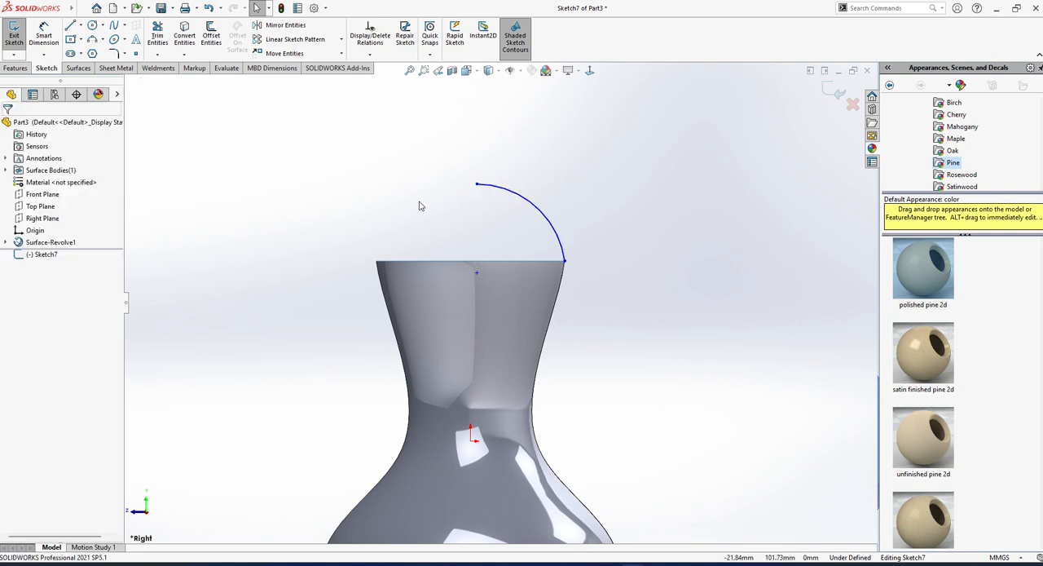
# Sketch a vertical line about 14 mm long up from the arc's centre and make it coincident with the origin.
pyautogui.click(71, 25)
pyautogui.click(477, 272)
pyautogui.click(479, 241)
pyautogui.press('Escape')
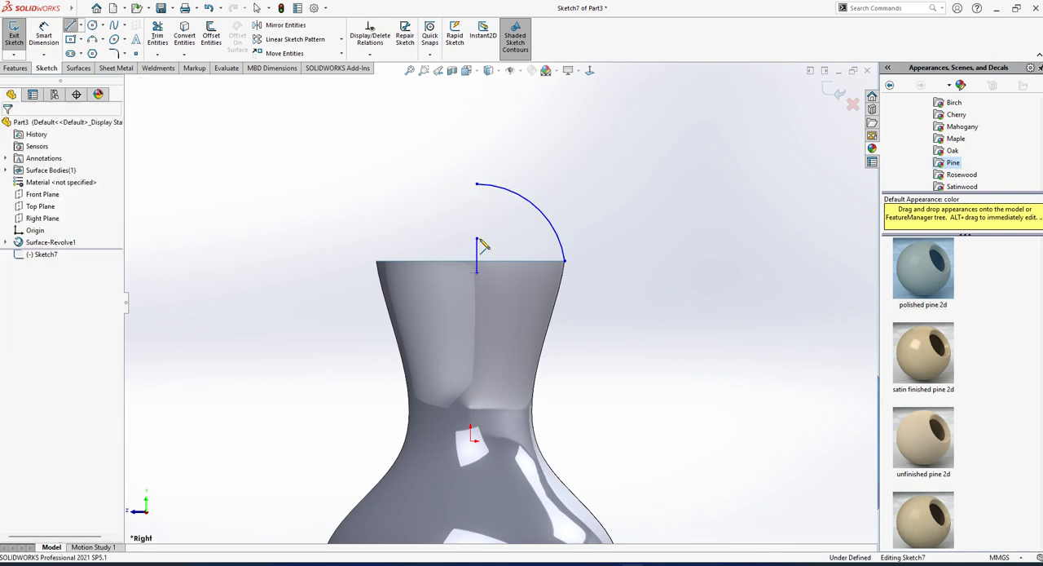
pyautogui.click(479, 255)
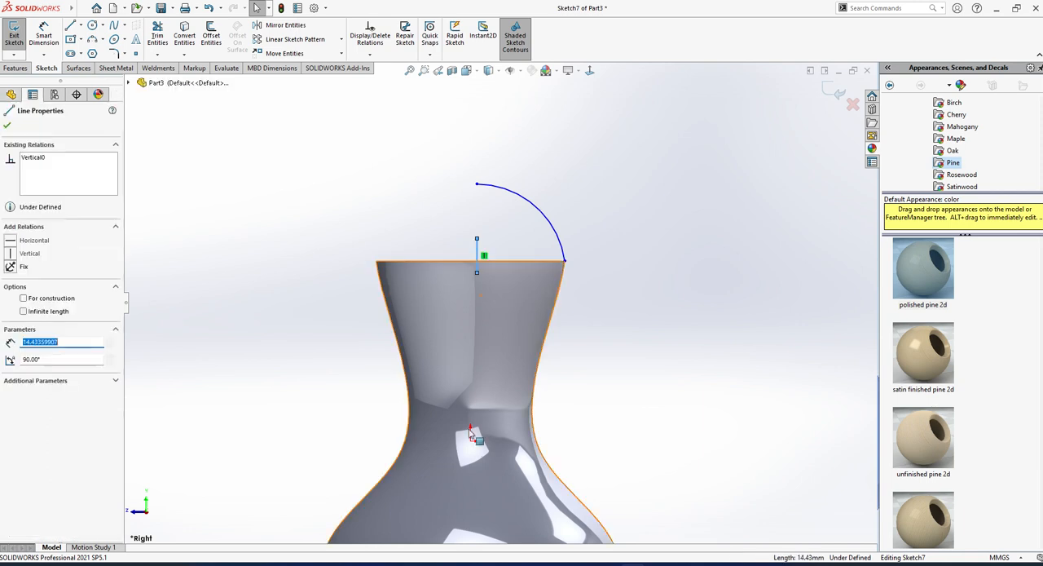
pyautogui.keyDown('ctrl'); pyautogui.click(470, 440); pyautogui.keyUp('ctrl')
pyautogui.click(11, 315)
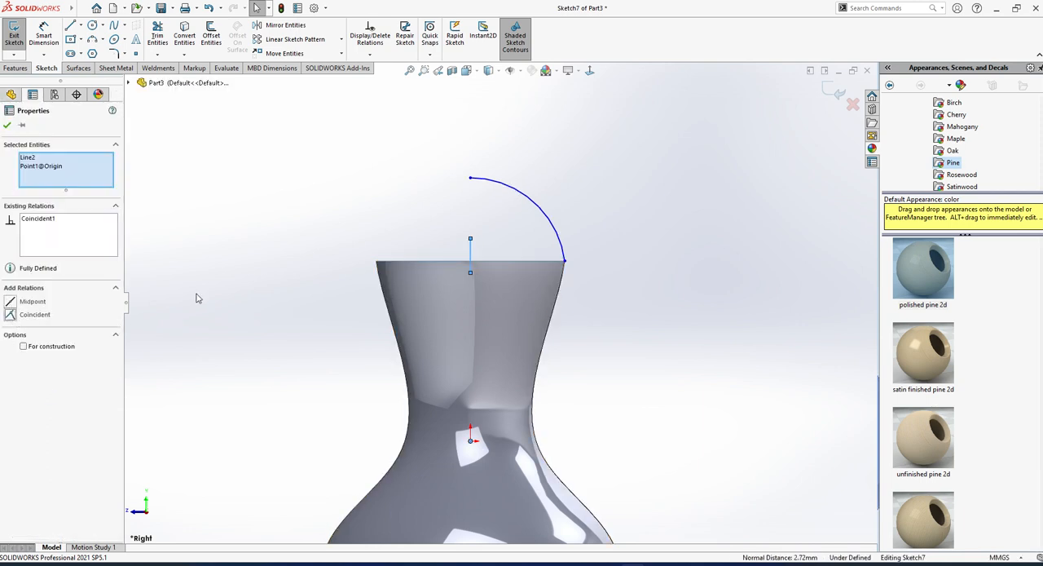
pyautogui.click(212, 292)
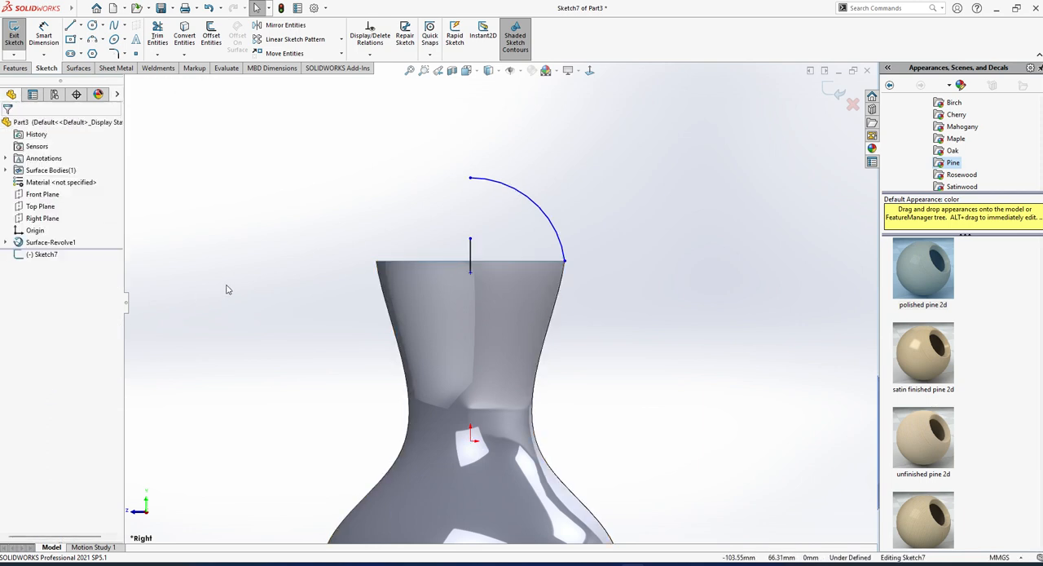
# Add a vertical relation between the arc's upper endpoint and the line's upper endpoint.
pyautogui.click(471, 178)
pyautogui.keyDown('ctrl'); pyautogui.click(470, 239); pyautogui.keyUp('ctrl')
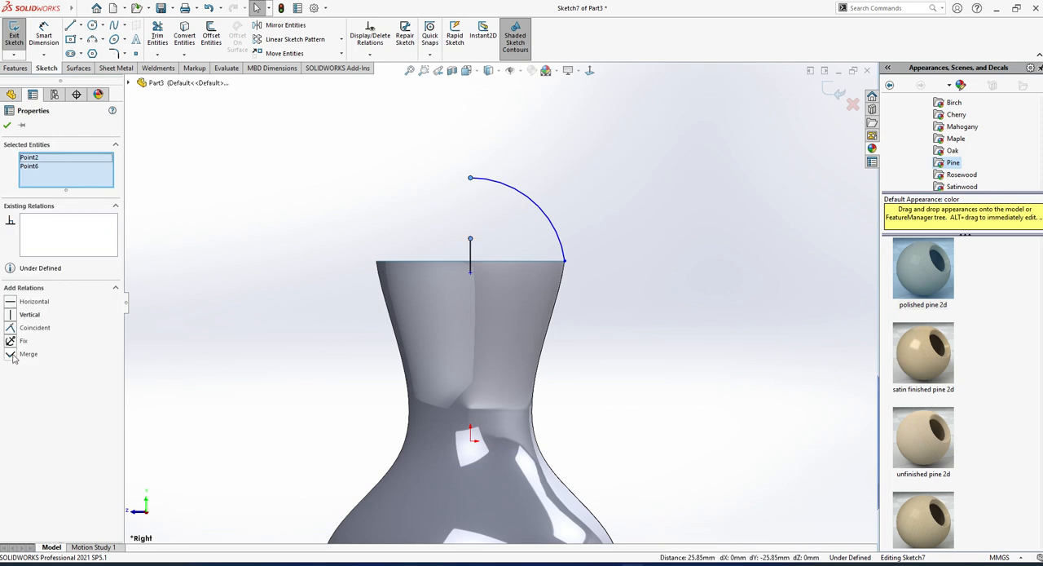
pyautogui.click(12, 318)
pyautogui.click(235, 286)
# Make the short vertical line construction geometry and finish the sketch.
pyautogui.click(471, 255)
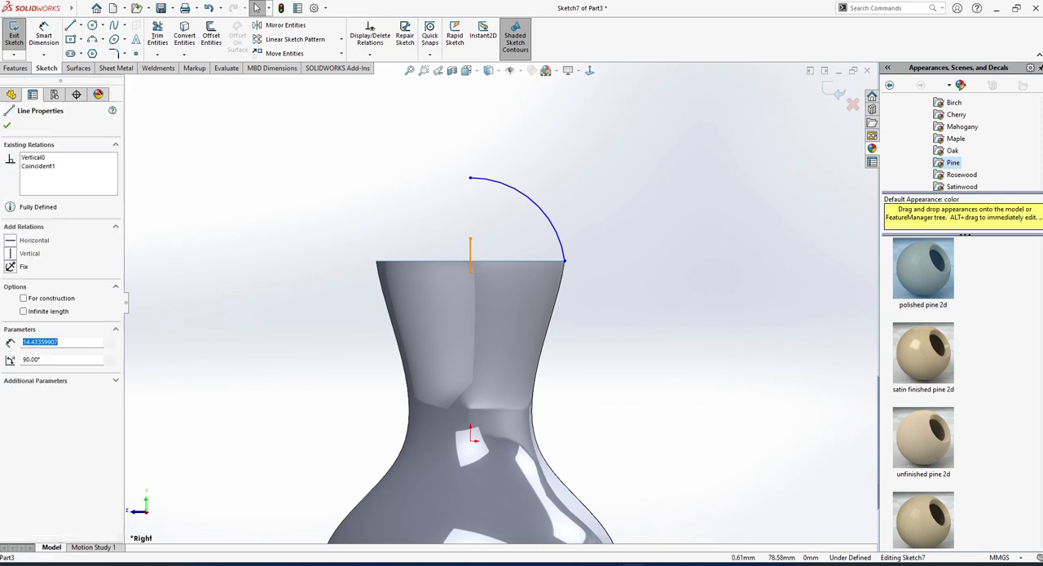
pyautogui.click(23, 299)
pyautogui.click(280, 367)
pyautogui.moveTo(279, 366); pyautogui.dragTo(340, 368, button='middle')
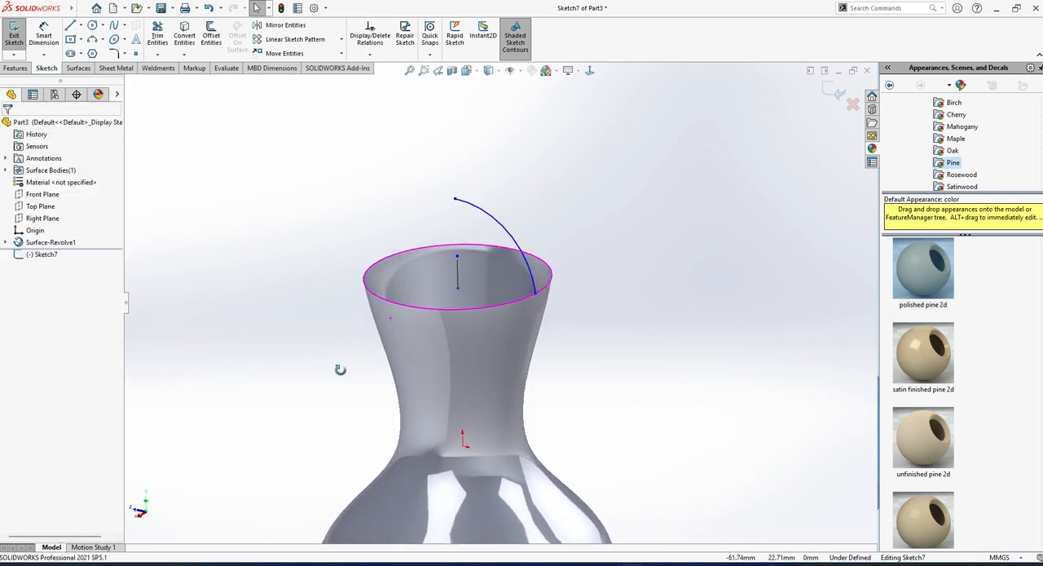
pyautogui.click(13, 35)
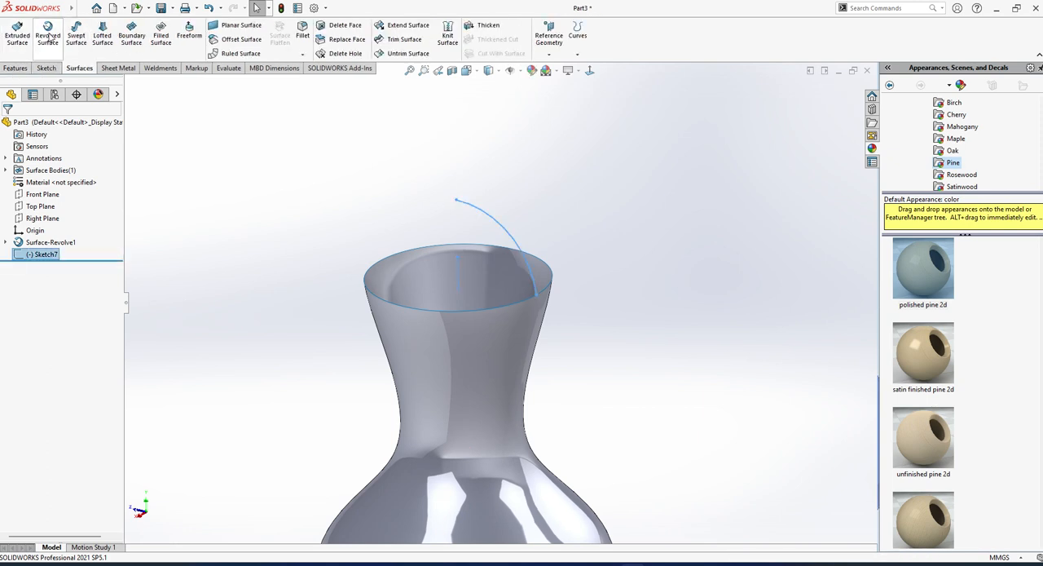
# Revolve the arc 360 degrees about the vertical line as a surface capping the vase's neck.
pyautogui.click(47, 37)
pyautogui.moveTo(461, 253); pyautogui.dragTo(571, 236, button='middle')
pyautogui.click(7, 126)
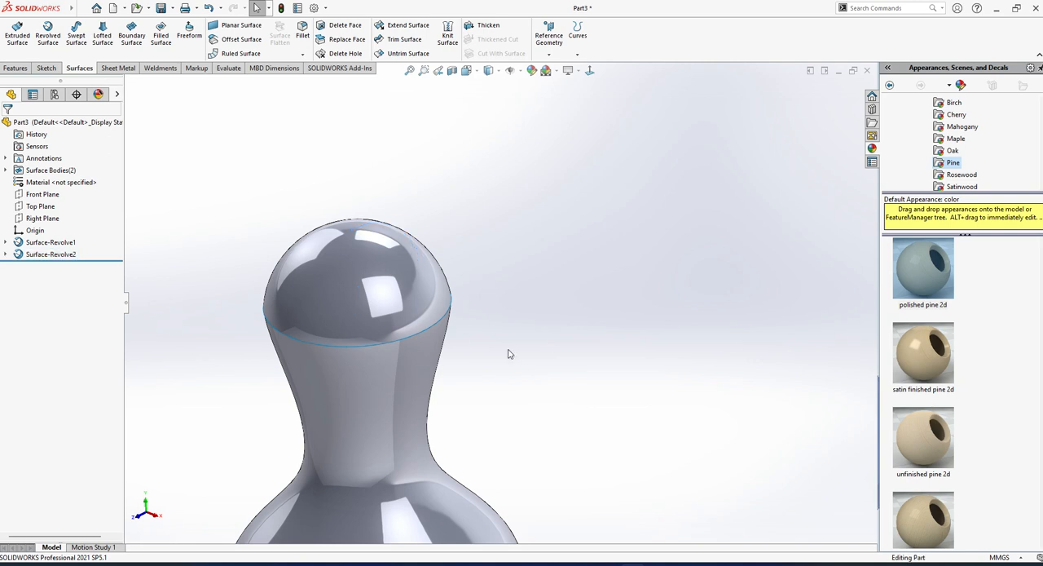
pyautogui.moveTo(510, 350); pyautogui.dragTo(605, 392, button='middle')
pyautogui.scroll(4, 447, 413)
pyautogui.click(49, 254)
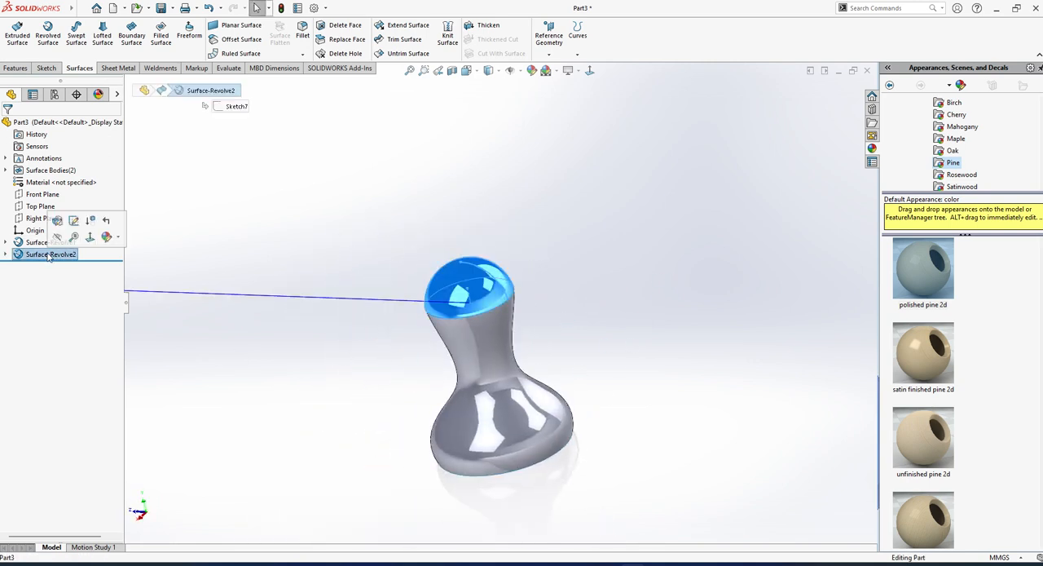
pyautogui.click(57, 220)
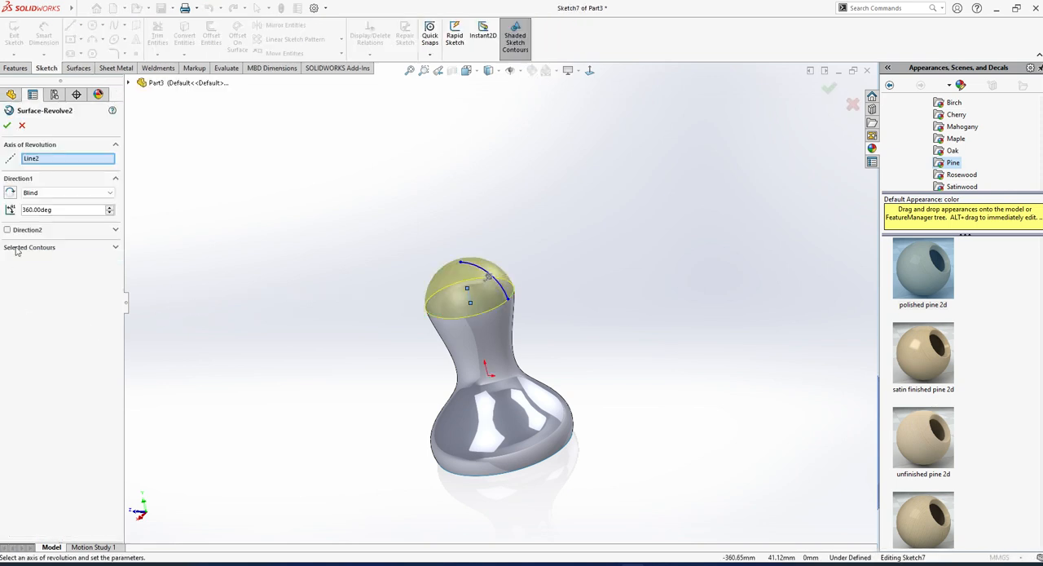
pyautogui.click(22, 247)
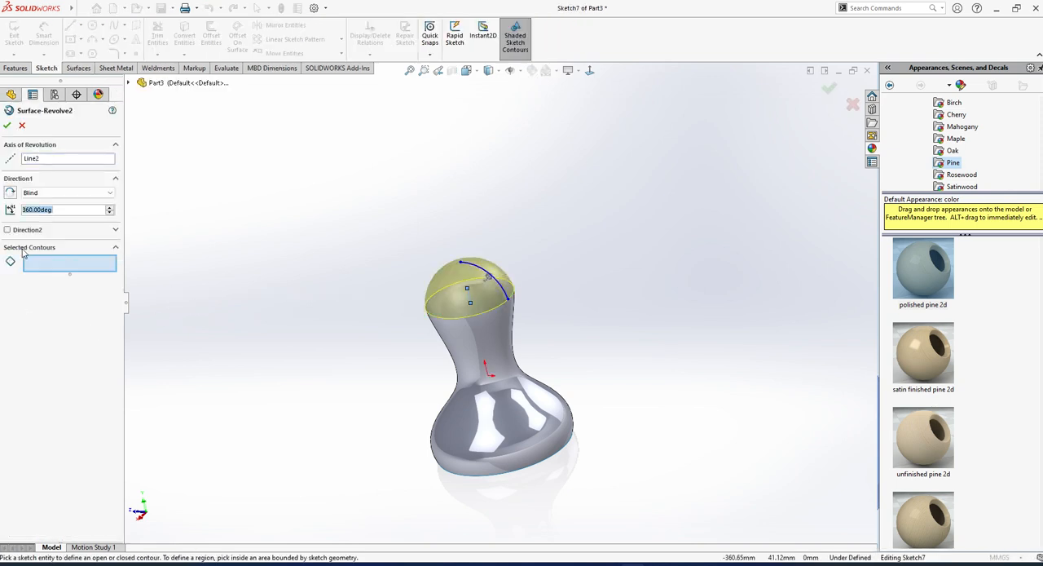
pyautogui.click(23, 249)
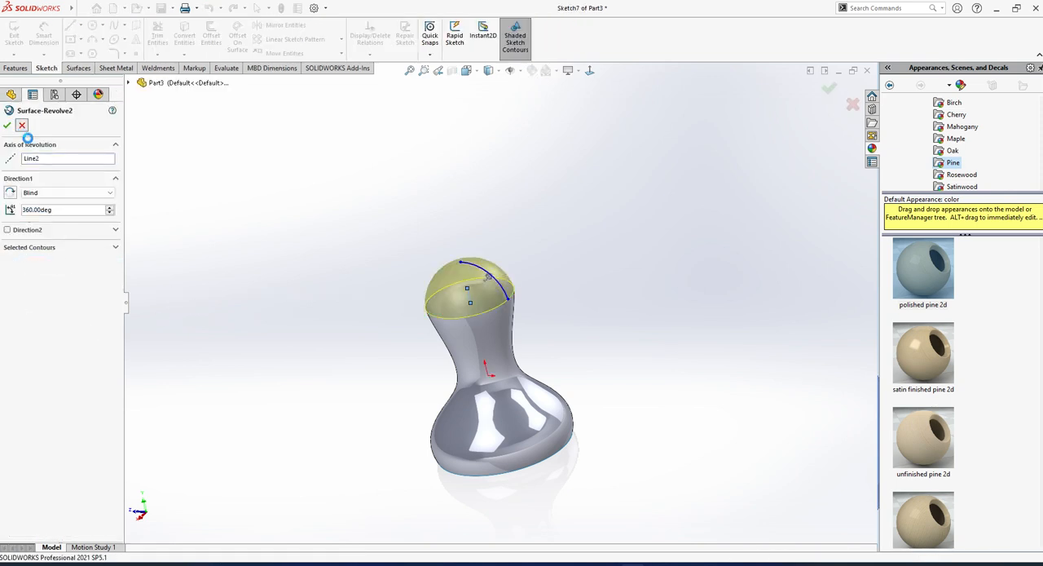
pyautogui.click(22, 125)
# Delete the revolved dome surface and keep its arc sketch.
pyautogui.click(22, 250)
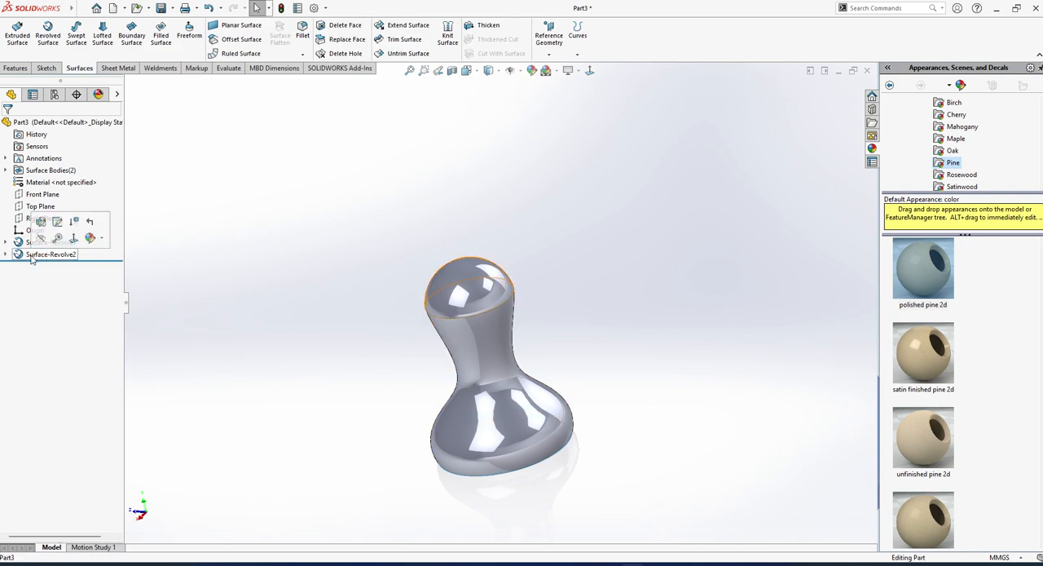
pyautogui.press('Delete')
pyautogui.press('Return')
pyautogui.click(22, 255)
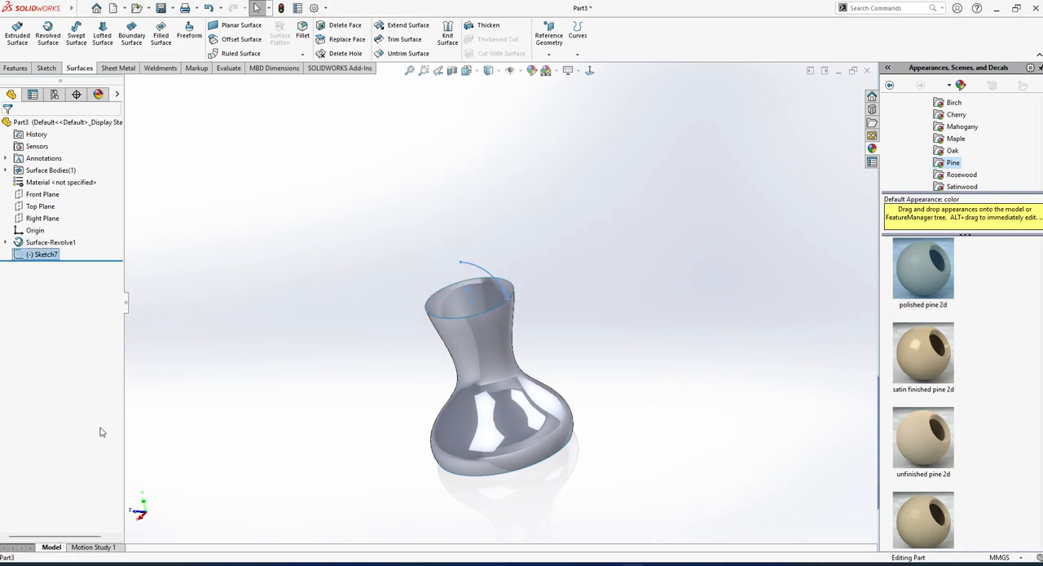
# Revolve the arc sketch 360 degrees about the short construction line as a surface dome over the vase's neck.
pyautogui.click(18, 38)
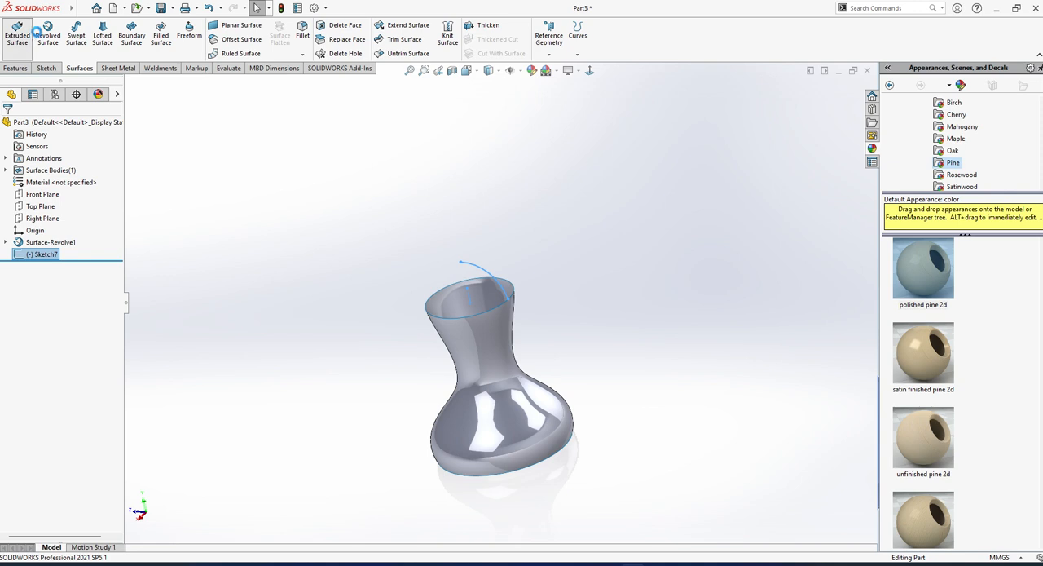
pyautogui.click(22, 124)
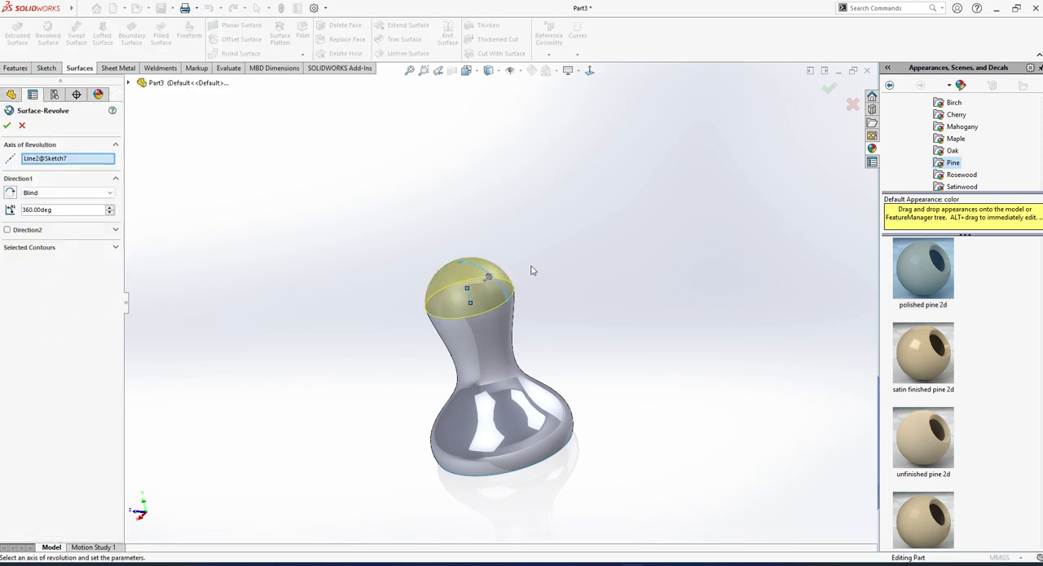
pyautogui.click(33, 249)
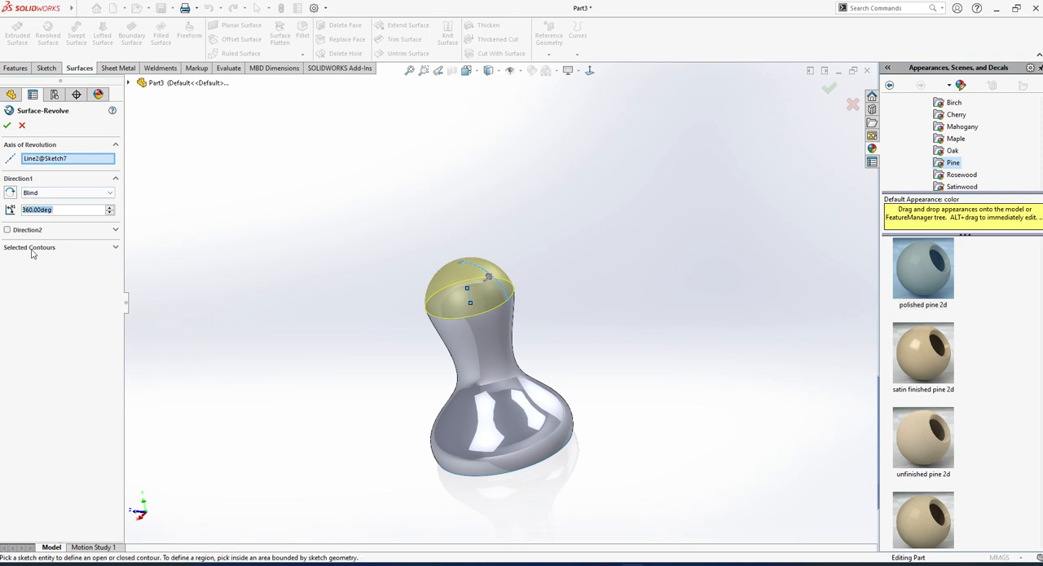
pyautogui.click(33, 248)
pyautogui.scroll(-5, 476, 344)
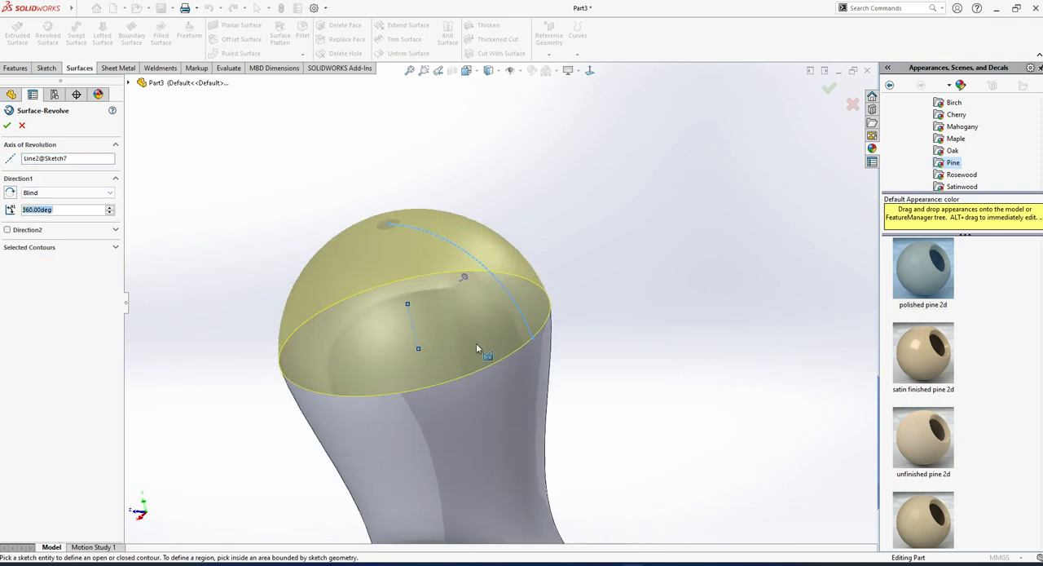
pyautogui.scroll(2, 448, 356)
pyautogui.moveTo(453, 351); pyautogui.dragTo(483, 322, button='middle')
pyautogui.click(7, 126)
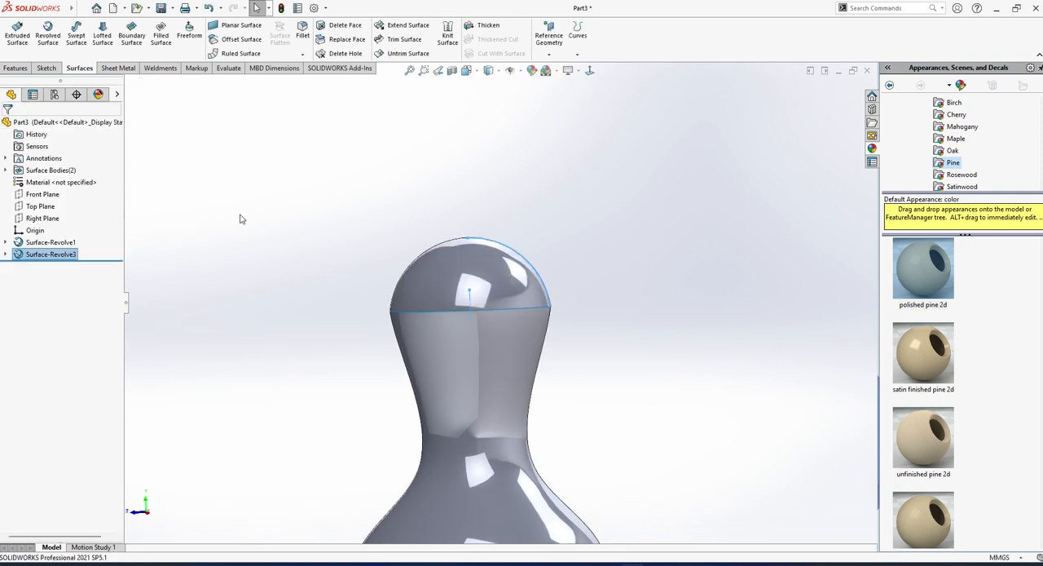
# Knit the dome and vase surfaces into one body and highlight that body in the Surface Bodies folder.
pyautogui.click(244, 221)
pyautogui.moveTo(410, 309)
pyautogui.mouseDown(button='middle')
pyautogui.moveTo(431, 285)
pyautogui.moveTo(403, 298)
pyautogui.mouseUp(button='middle')
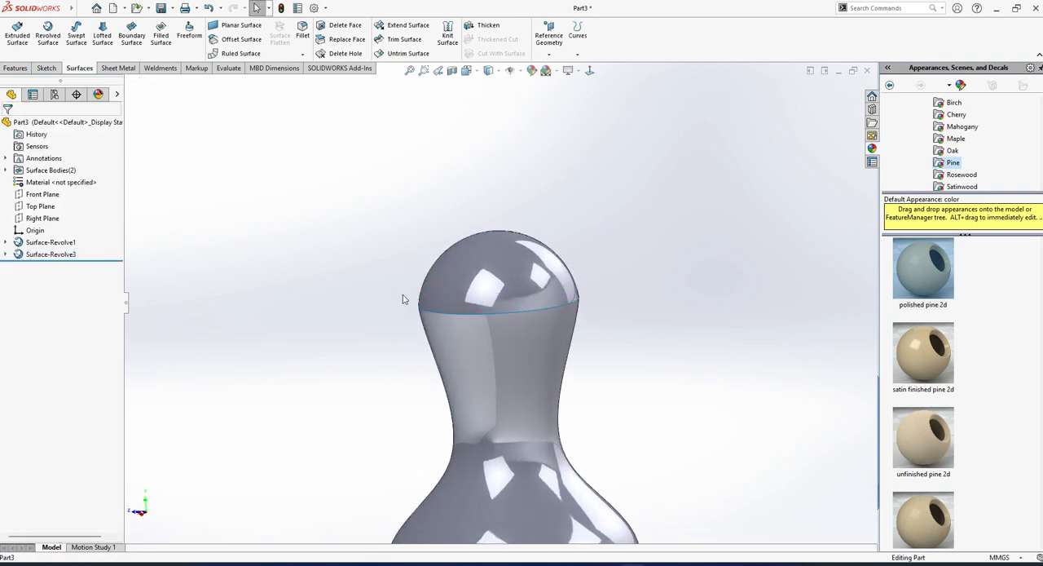
pyautogui.click(445, 37)
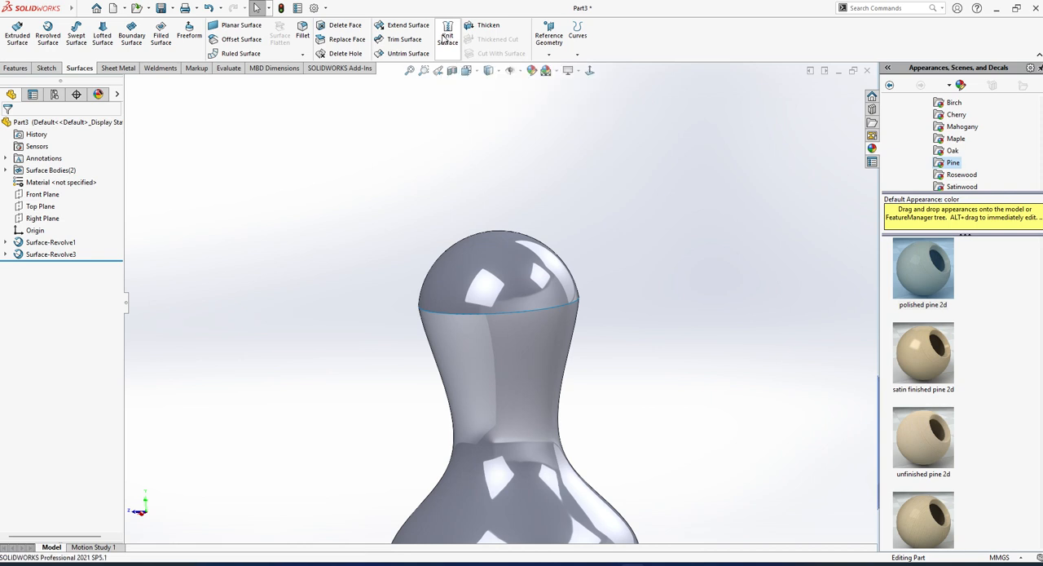
pyautogui.click(528, 310)
pyautogui.click(524, 353)
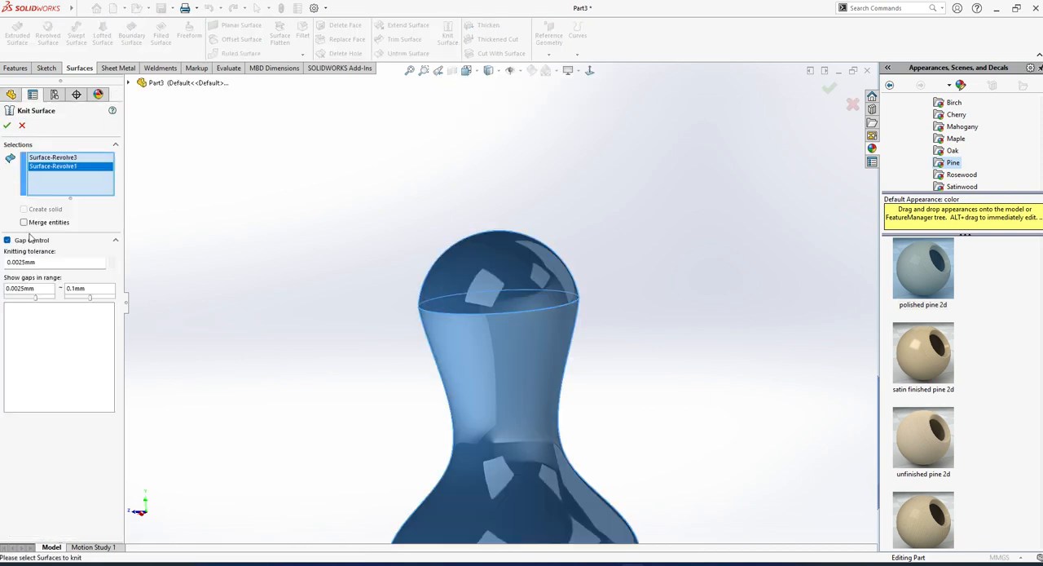
pyautogui.click(8, 126)
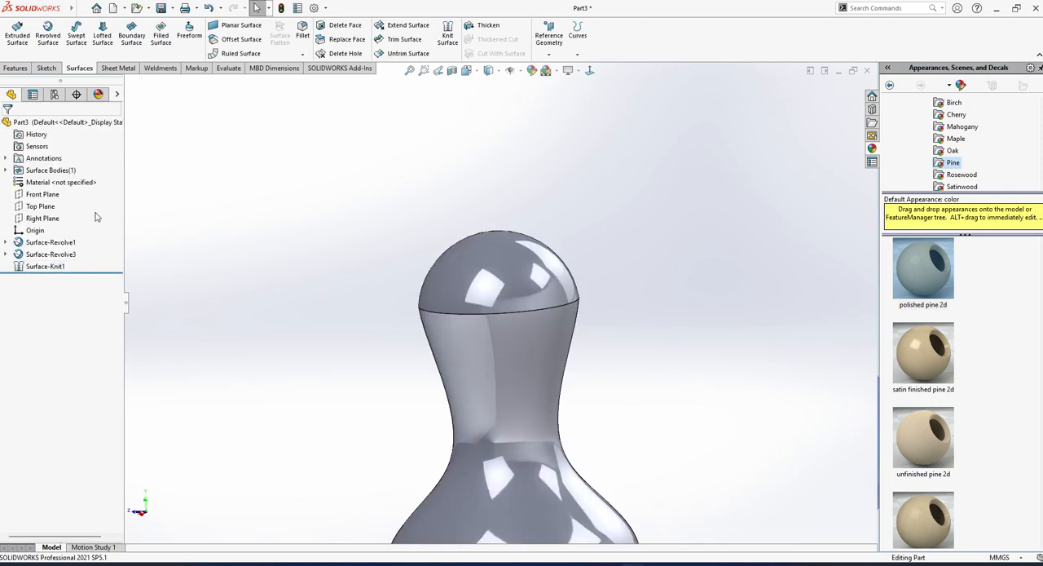
pyautogui.click(5, 169)
pyautogui.click(56, 182)
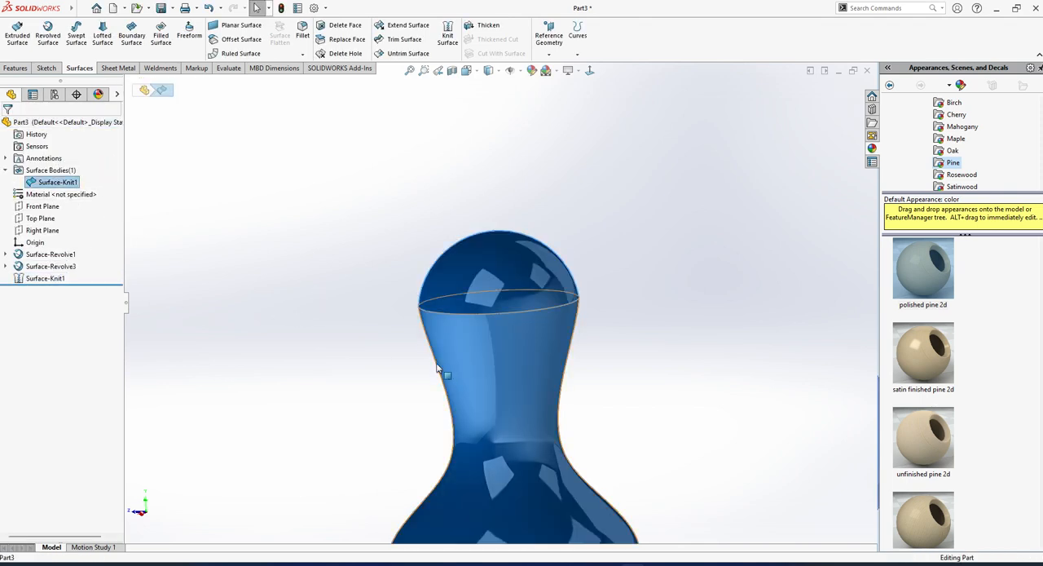
pyautogui.hotkey('ctrl', '1')
pyautogui.click(385, 366)
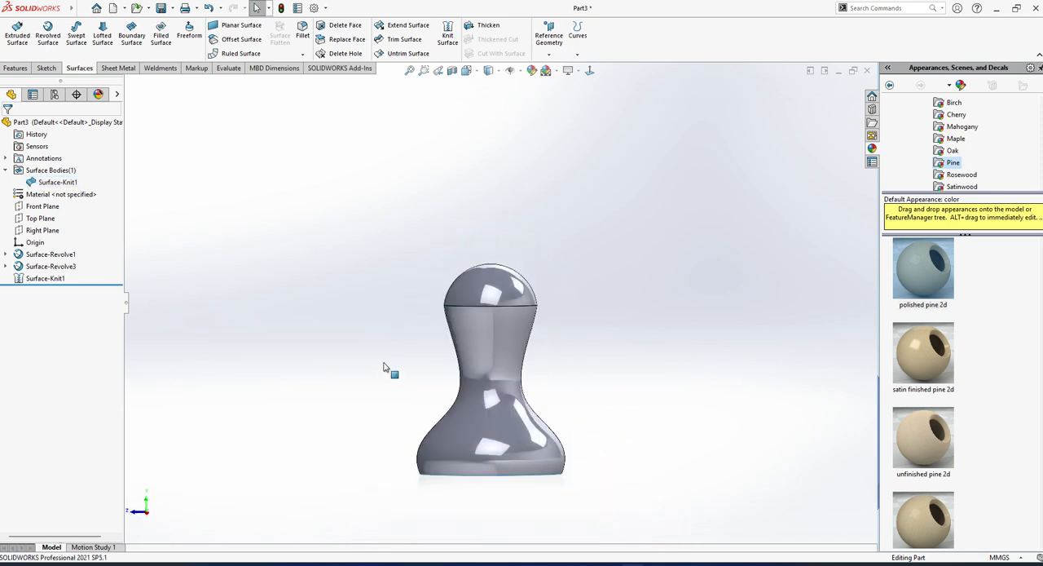
# Undo the surface knit and the revolved dome, keeping the arc sketch.
pyautogui.hotkey('ctrl', 'z')
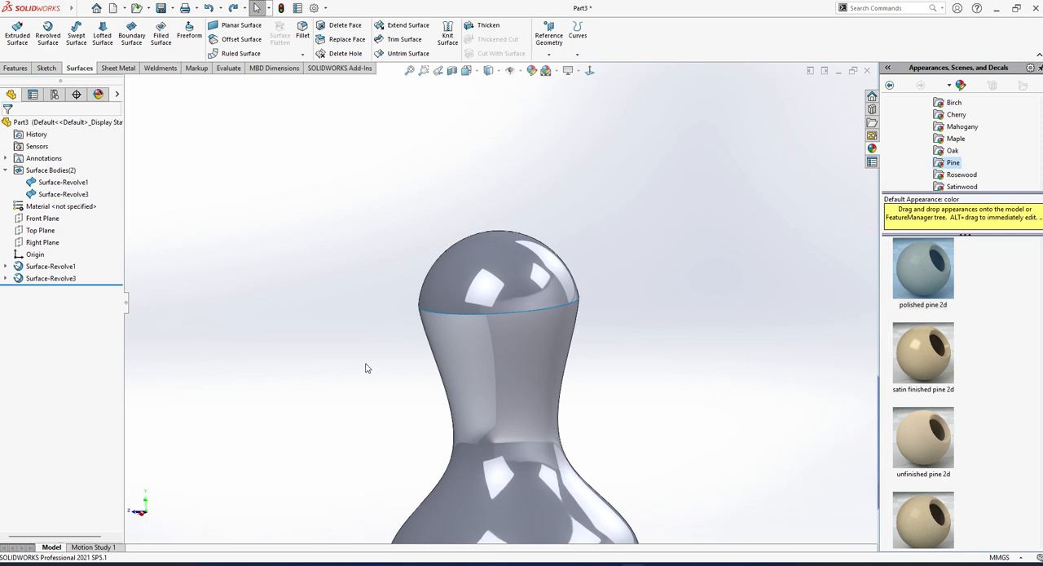
pyautogui.scroll(3, 540, 379)
pyautogui.moveTo(540, 380); pyautogui.dragTo(477, 383, button='middle')
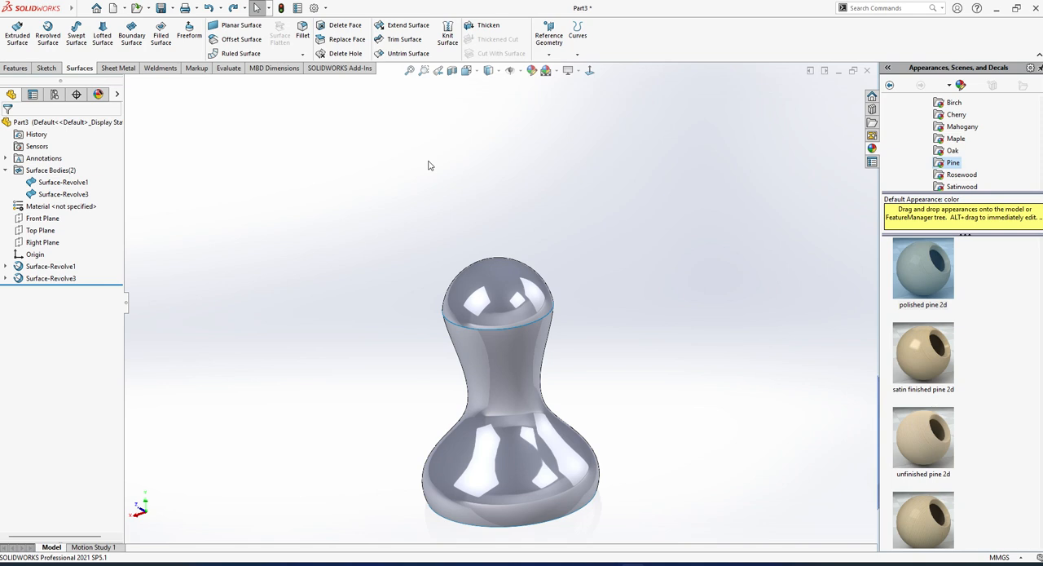
pyautogui.scroll(3, 488, 263)
pyautogui.moveTo(488, 262); pyautogui.dragTo(513, 334, button='middle')
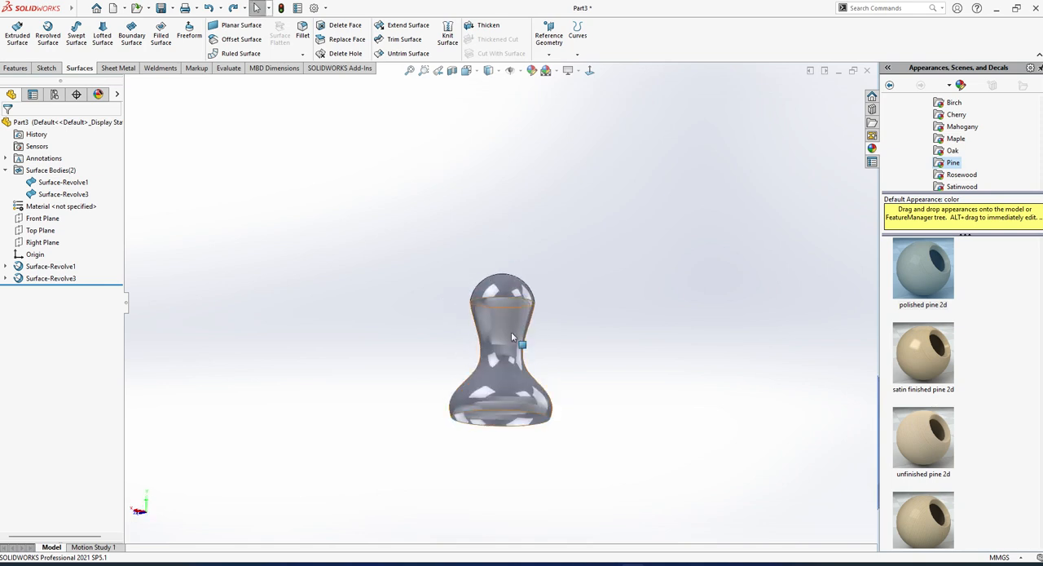
pyautogui.scroll(-3, 515, 341)
pyautogui.hotkey('ctrl', 'z')
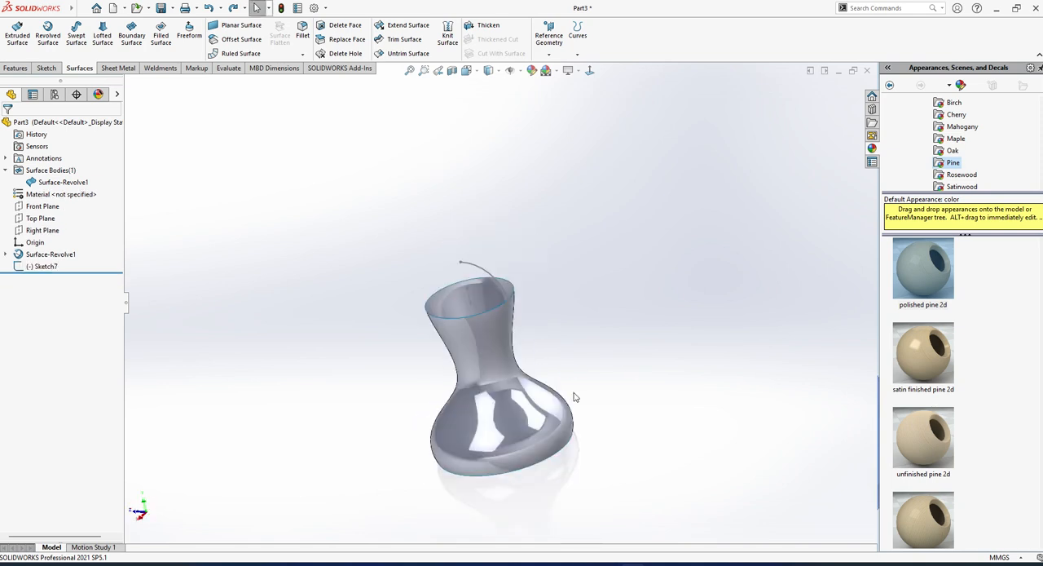
# Delete the revolved vase surface together with the arc sketch, keeping the vase's spline profile sketch.
pyautogui.moveTo(574, 397); pyautogui.dragTo(526, 366, button='middle')
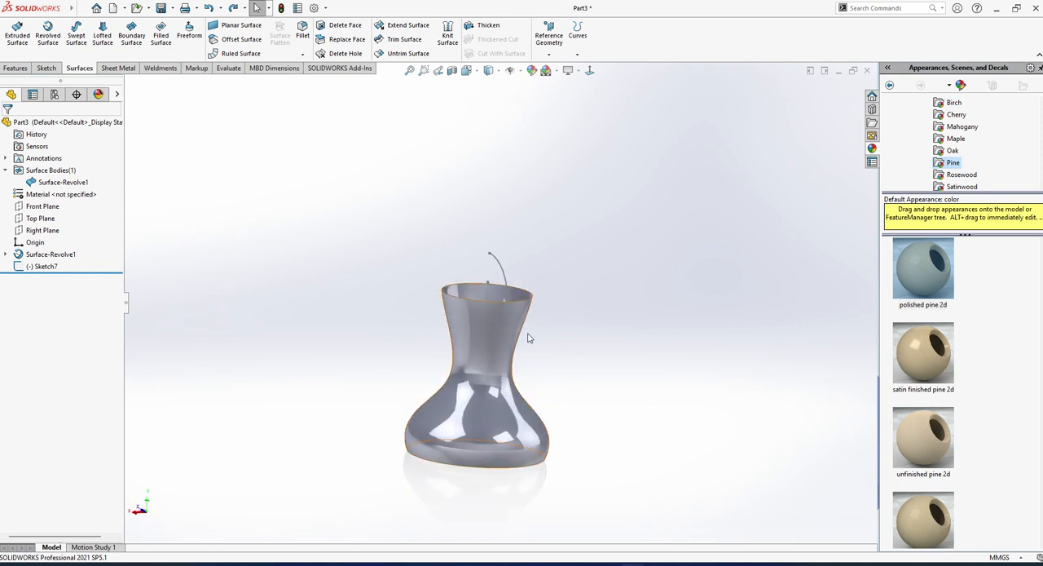
pyautogui.moveTo(461, 338); pyautogui.dragTo(427, 346, button='middle')
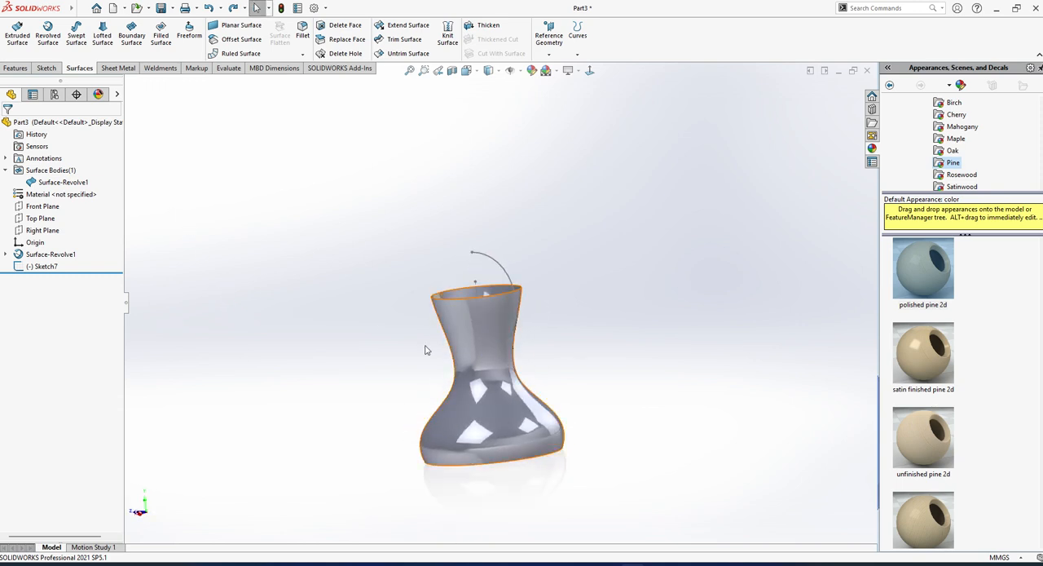
pyautogui.click(50, 255)
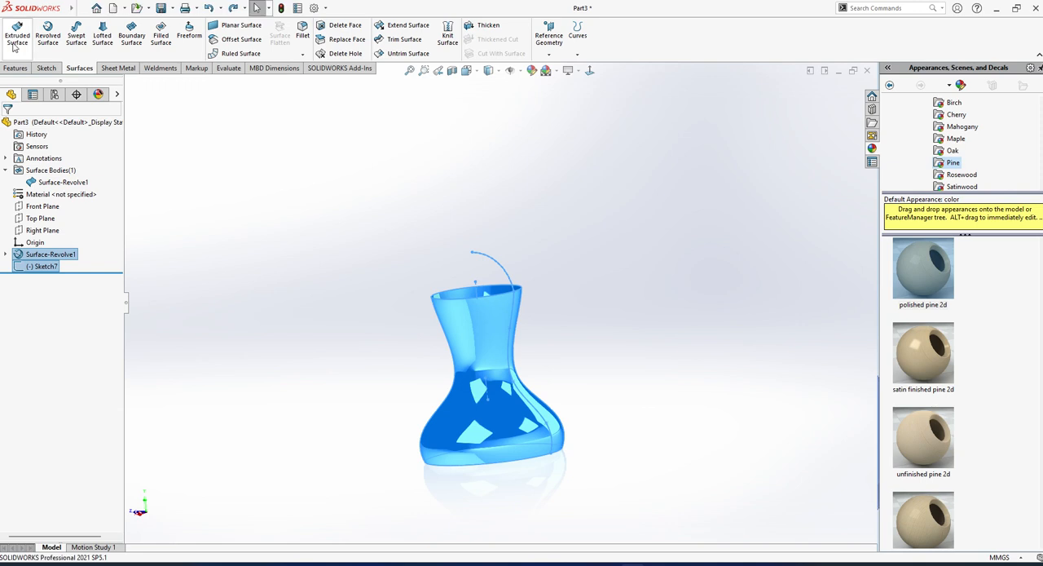
pyautogui.press('Delete')
pyautogui.press('Return')
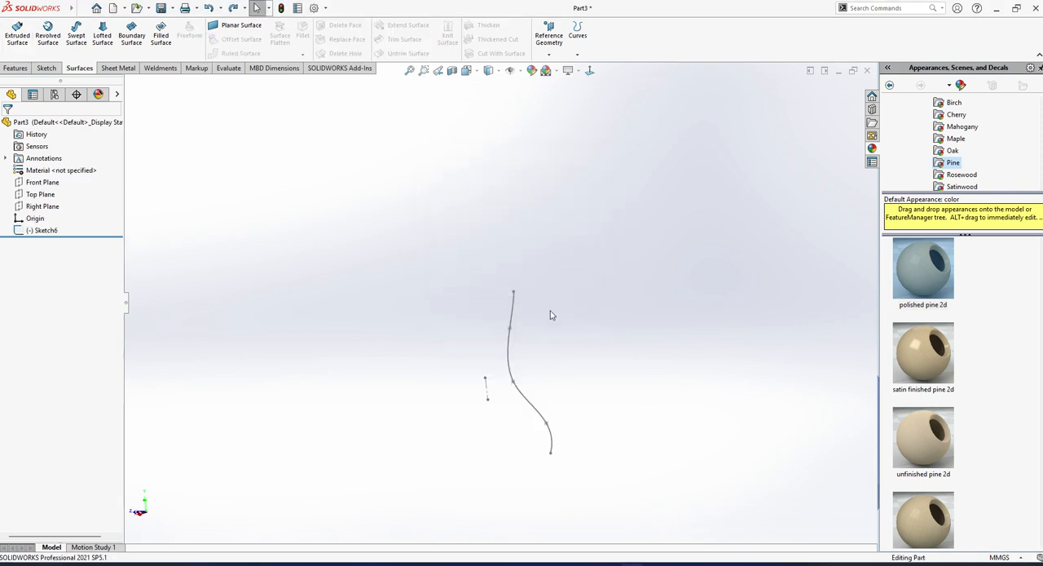
# Extrude the spline from the vase's profile sketch as a long blind surface, setting the depth freehand.
pyautogui.click(510, 354)
pyautogui.moveTo(537, 379); pyautogui.dragTo(497, 412, button='middle')
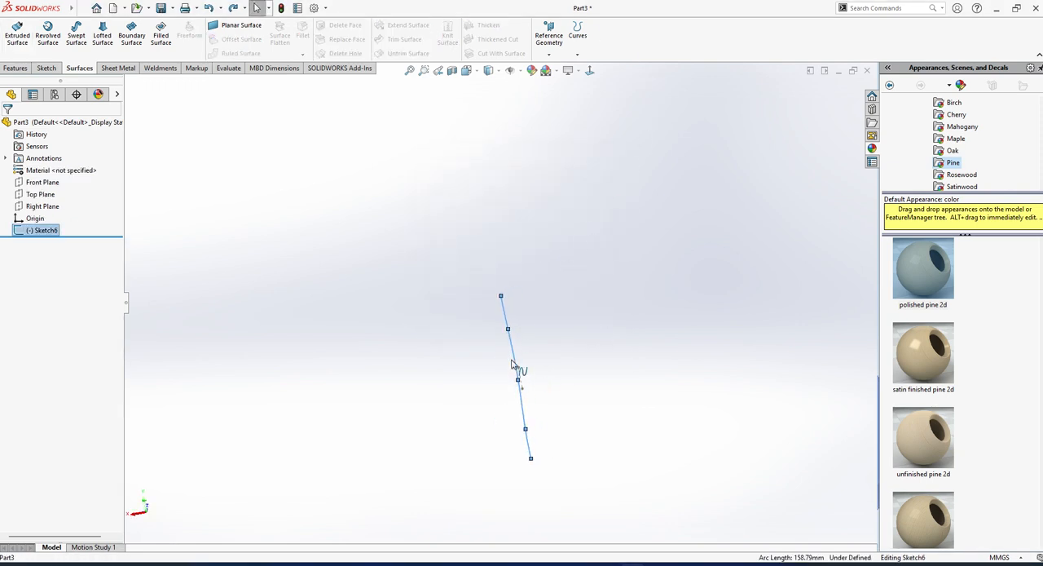
pyautogui.moveTo(519, 367); pyautogui.dragTo(570, 344, button='middle')
pyautogui.click(17, 34)
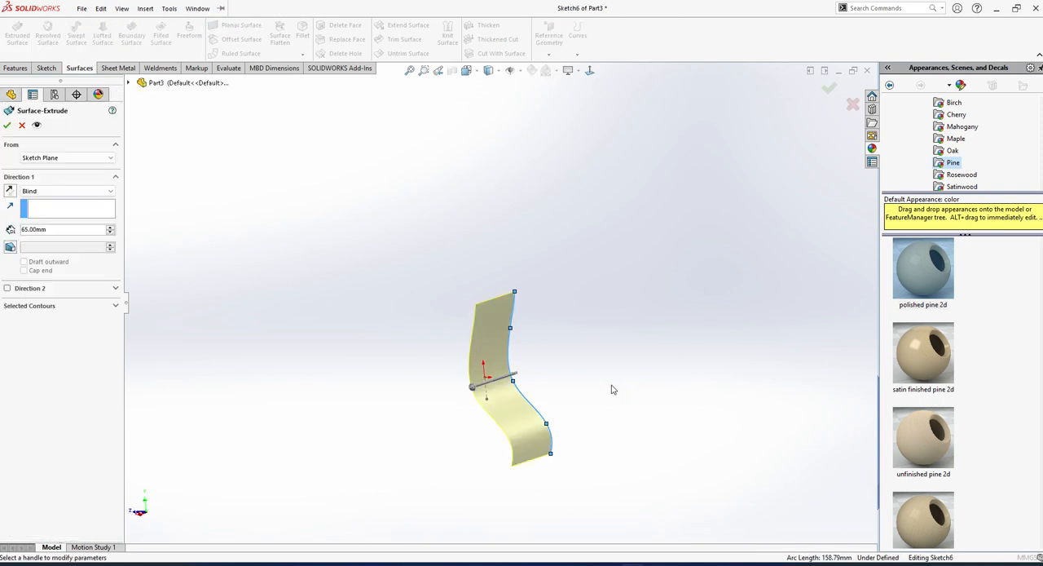
pyautogui.moveTo(489, 395); pyautogui.dragTo(266, 421)
pyautogui.moveTo(608, 368); pyautogui.dragTo(486, 364, button='middle')
pyautogui.click(7, 125)
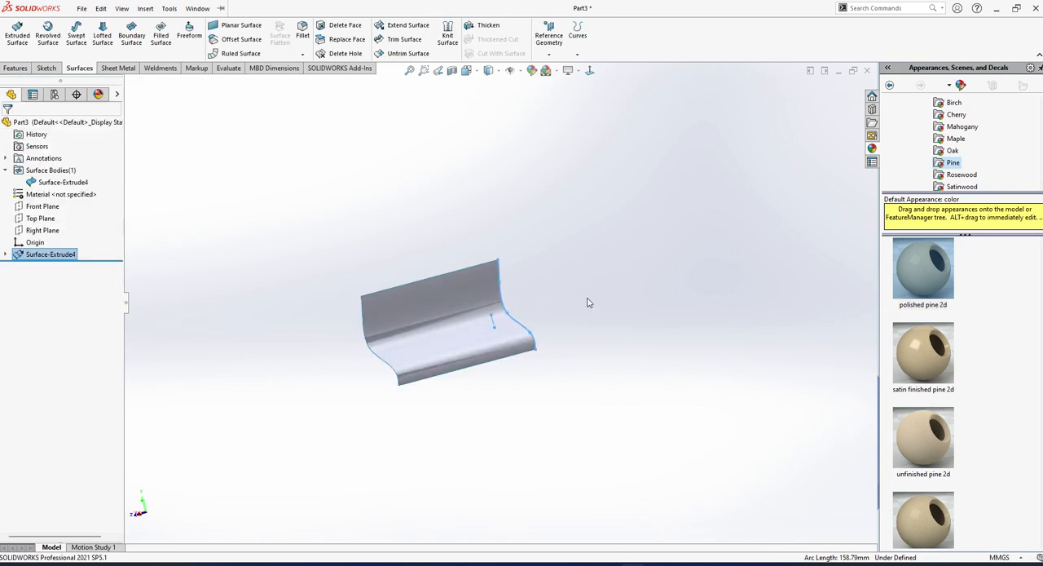
# Undo the surface extrusion and delete the spline and construction line from the profile sketch.
pyautogui.moveTo(587, 300); pyautogui.dragTo(570, 341, button='middle')
pyautogui.hotkey('ctrl', 'z')
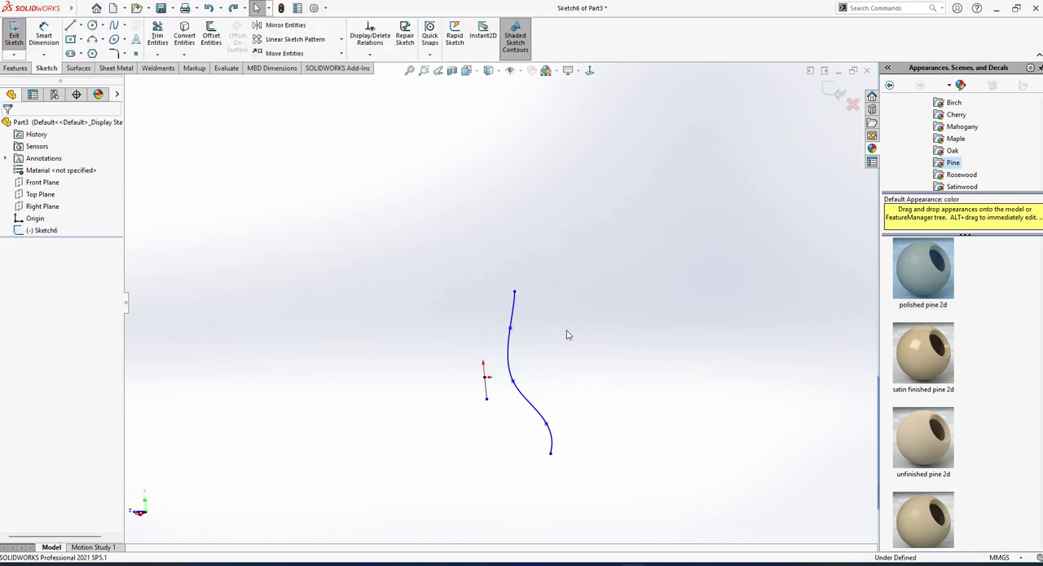
pyautogui.moveTo(392, 176); pyautogui.dragTo(640, 495)
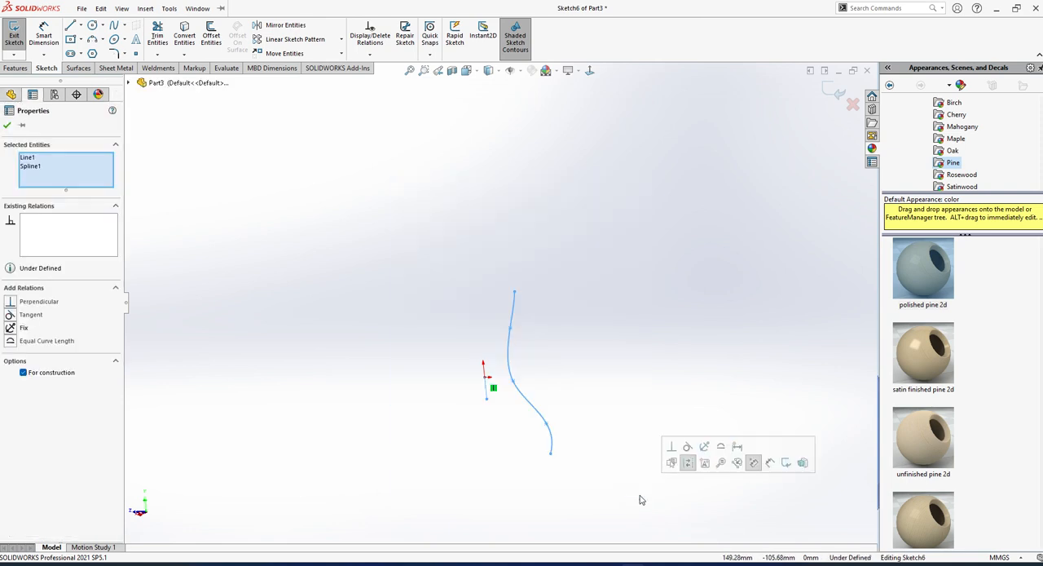
pyautogui.press('Delete')
pyautogui.hotkey('alt', 'f')
pyautogui.press('Escape')
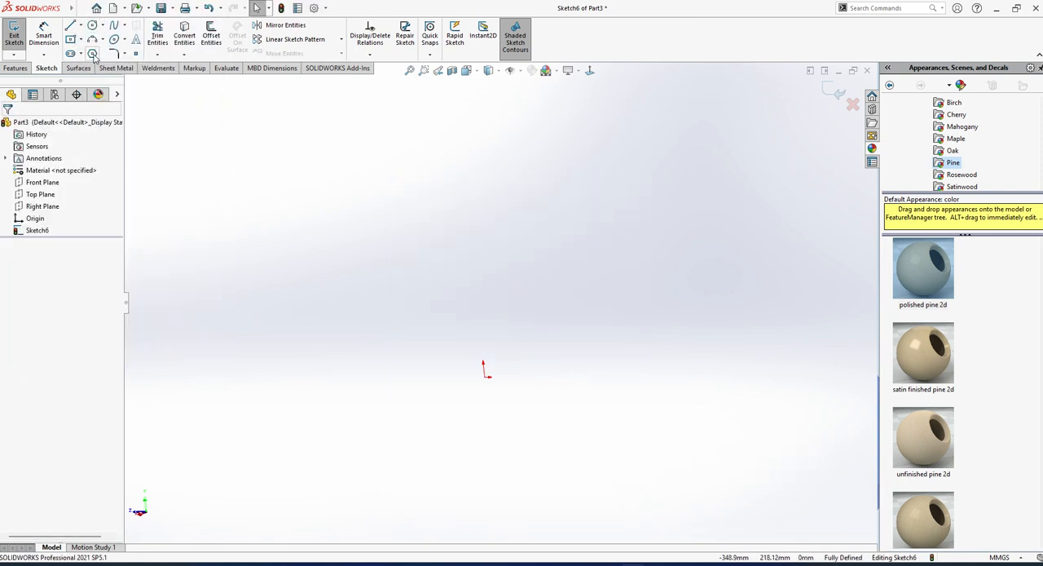
# Sketch a six-sided polygon centred on the origin with an inscribed circle about 290 mm in diameter, and finish the sketch.
pyautogui.click(92, 54)
pyautogui.click(485, 369)
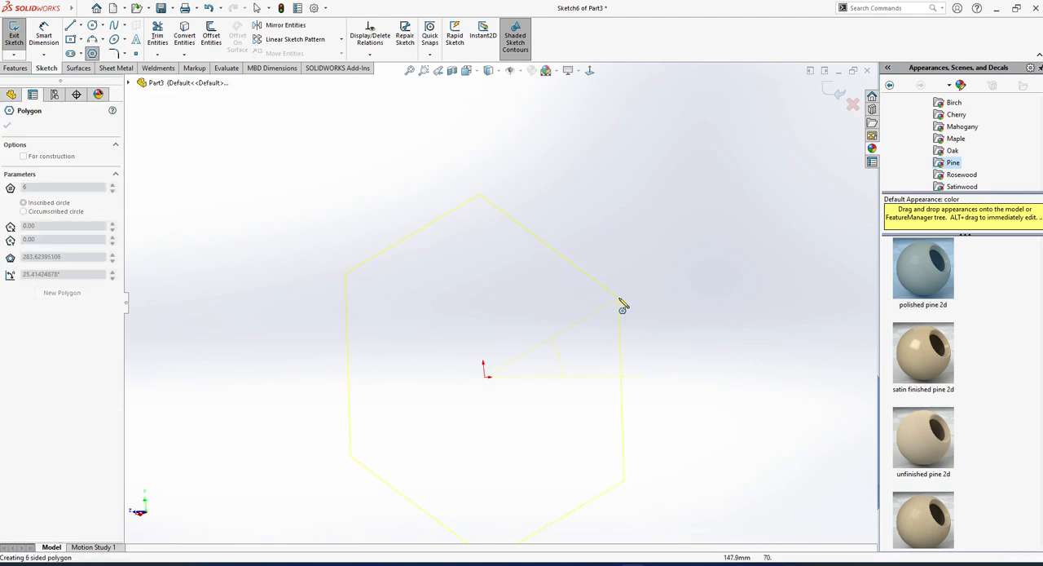
pyautogui.click(623, 306)
pyautogui.click(589, 70)
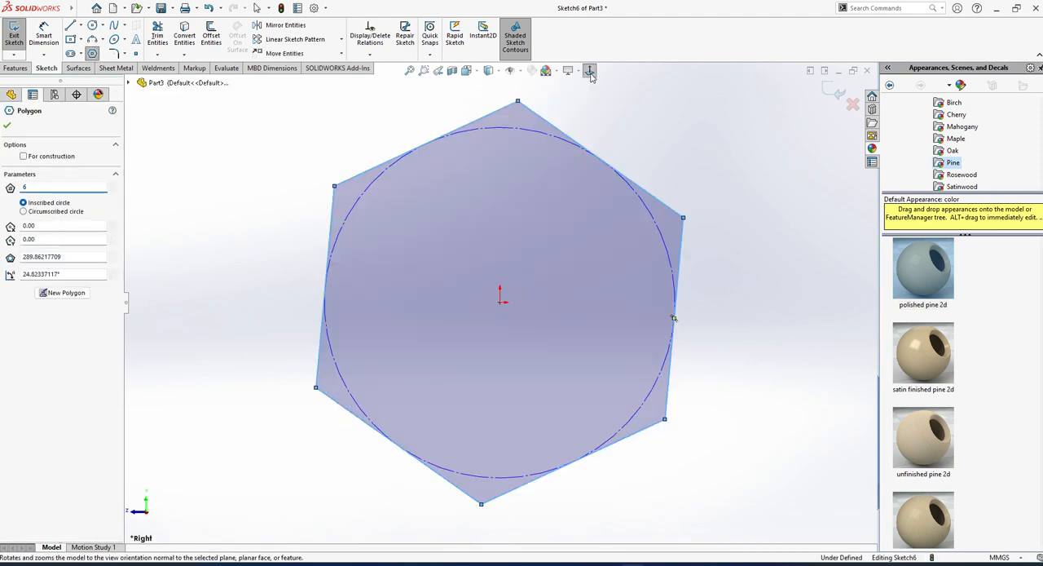
pyautogui.scroll(2, 480, 291)
pyautogui.click(14, 40)
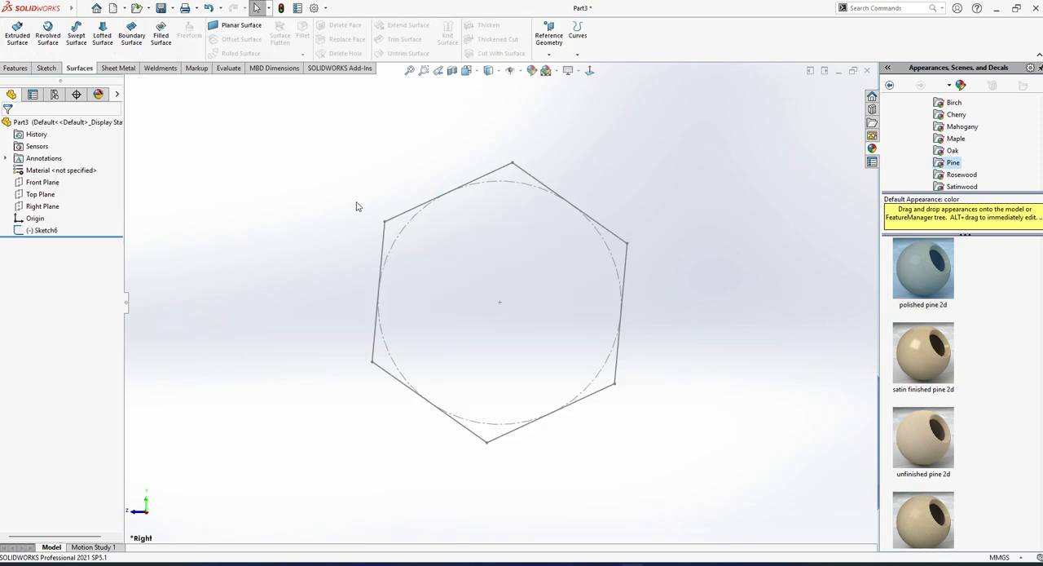
# Extrude the hexagon sketch as a surface, setting the depth freehand to form an open-ended hexagonal tube.
pyautogui.moveTo(356, 206); pyautogui.dragTo(310, 263, button='middle')
pyautogui.click(57, 232)
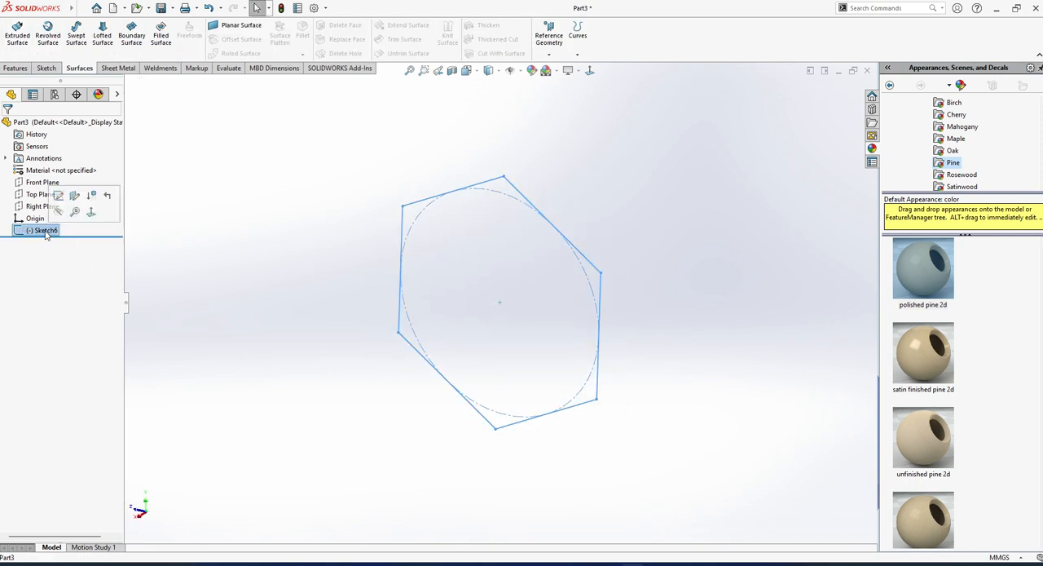
pyautogui.click(17, 34)
pyautogui.moveTo(351, 252); pyautogui.dragTo(717, 346, button='middle')
pyautogui.moveTo(693, 350); pyautogui.dragTo(581, 322)
pyautogui.press('Return')
# Fill one open end of the hexagonal tube with a filled surface bounded by its six end edges, using Contact edge settings.
pyautogui.moveTo(354, 289); pyautogui.dragTo(490, 283, button='middle')
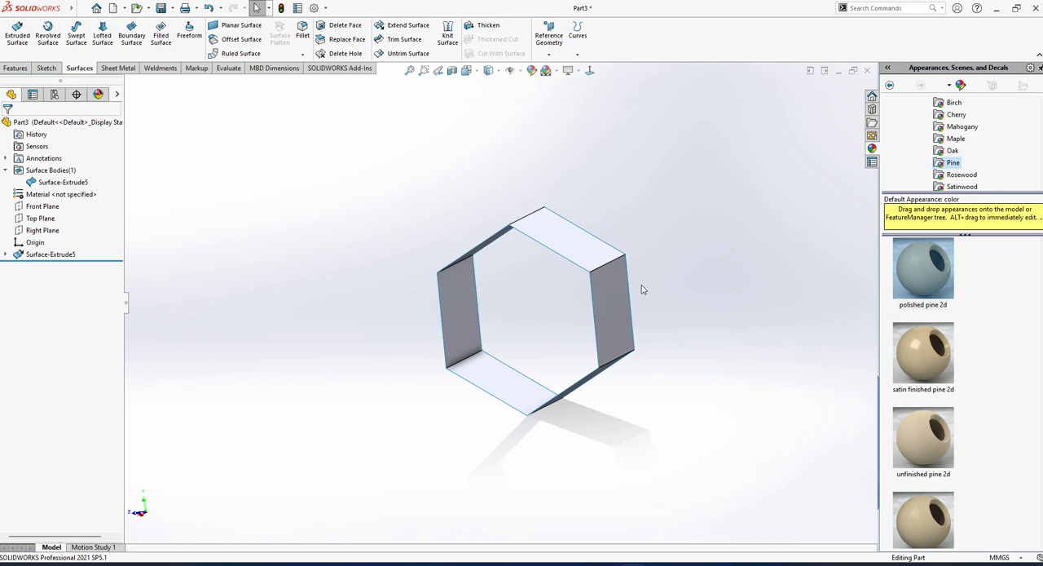
pyautogui.moveTo(612, 333); pyautogui.dragTo(596, 358, button='middle')
pyautogui.click(167, 29)
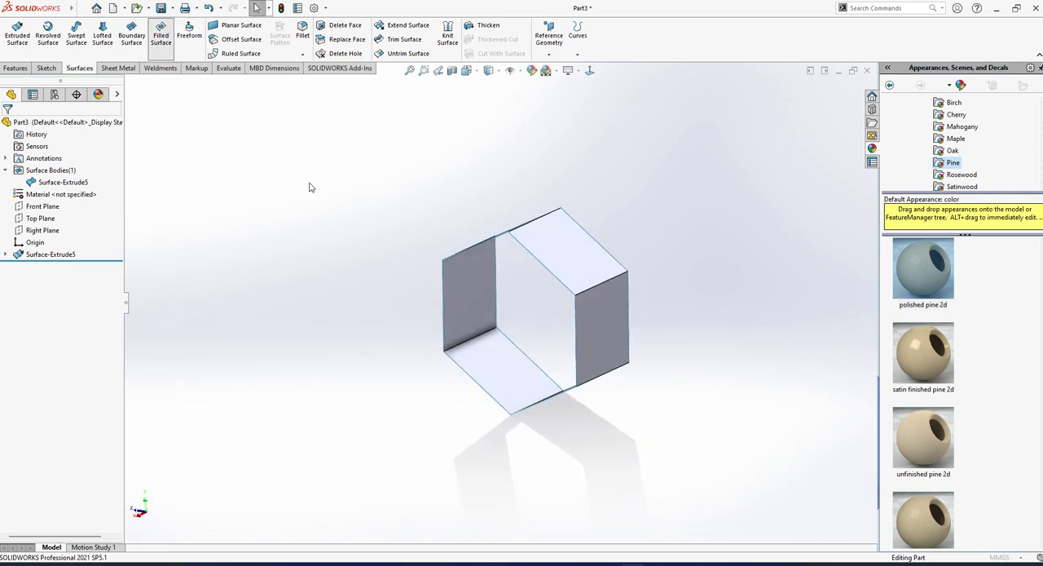
pyautogui.click(533, 255)
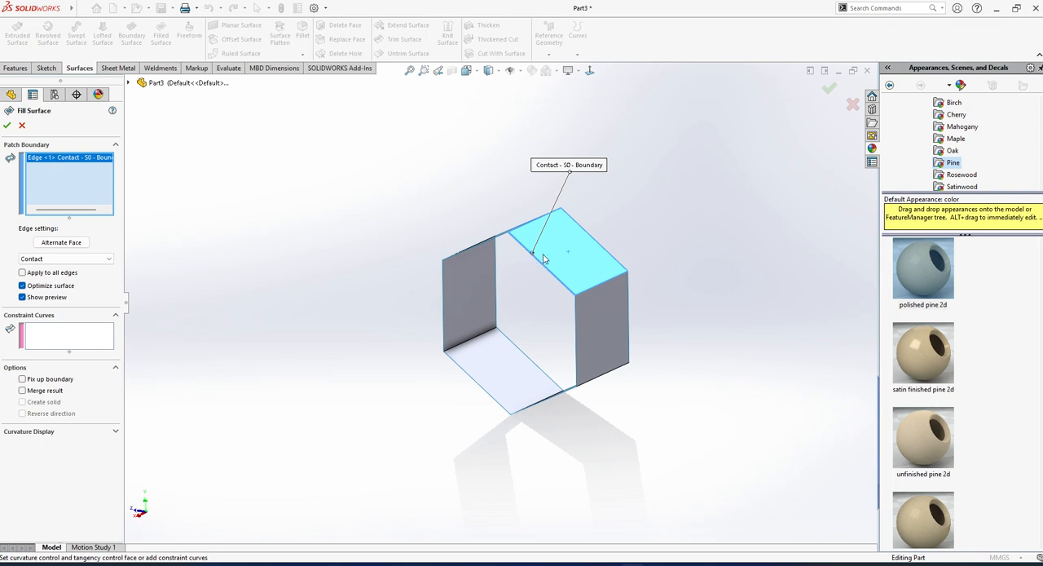
pyautogui.rightClick(110, 194)
pyautogui.click(140, 200)
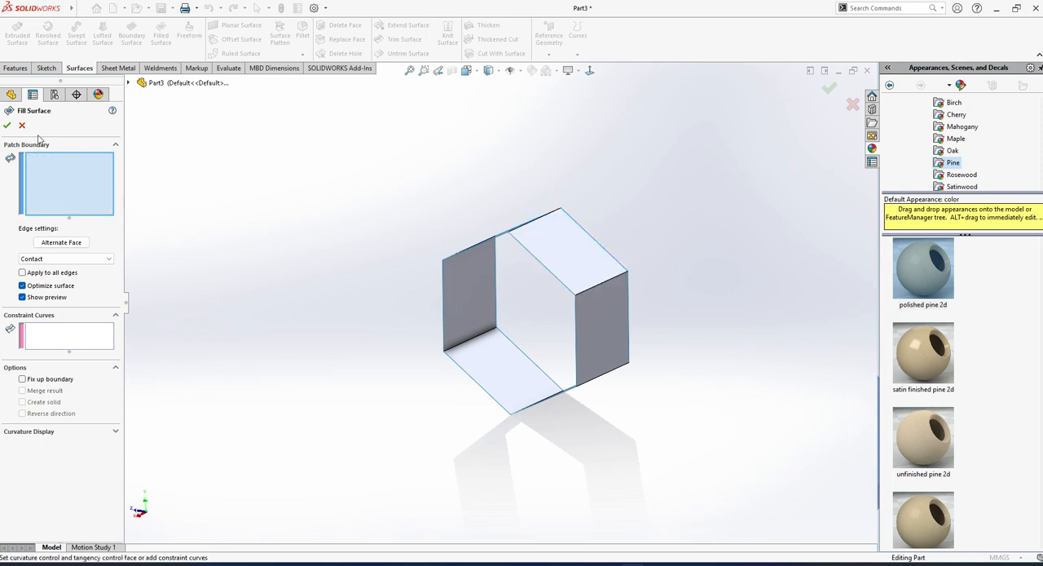
pyautogui.click(540, 274)
pyautogui.moveTo(542, 276); pyautogui.dragTo(579, 272, button='middle')
pyautogui.click(511, 243)
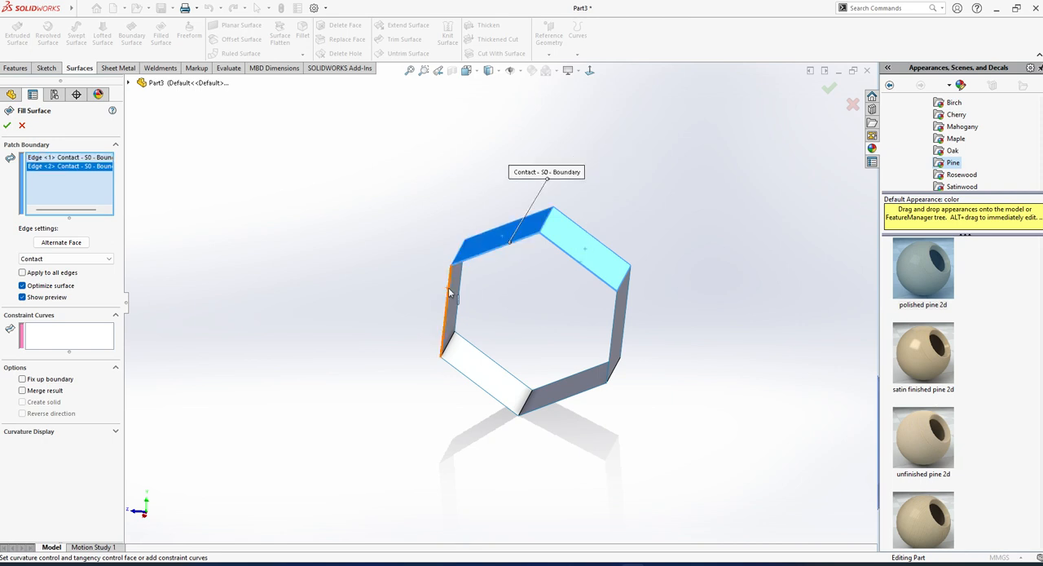
pyautogui.click(447, 295)
pyautogui.click(473, 381)
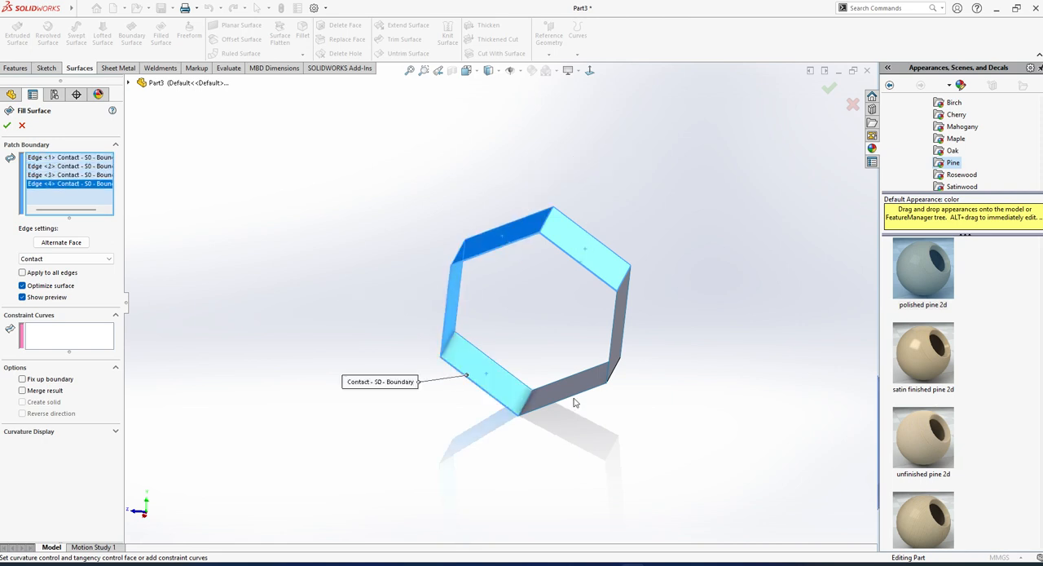
pyautogui.click(574, 401)
pyautogui.click(615, 321)
pyautogui.moveTo(614, 321); pyautogui.dragTo(675, 368, button='middle')
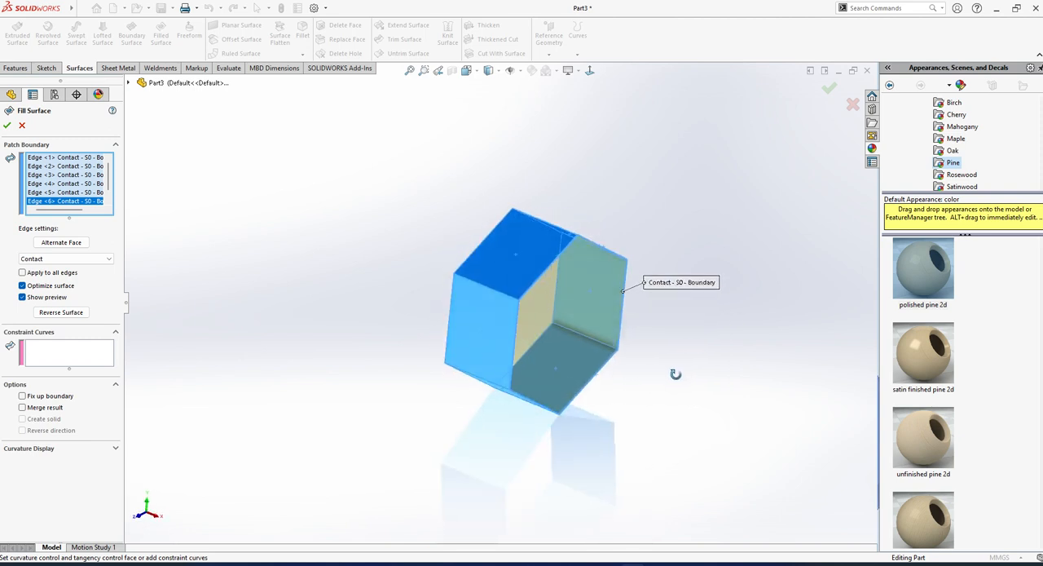
pyautogui.click(7, 125)
# Delete the extruded surface and the filled surface, and remove the remaining hexagon sketch.
pyautogui.moveTo(571, 358); pyautogui.dragTo(424, 356, button='middle')
pyautogui.scroll(3, 319, 202)
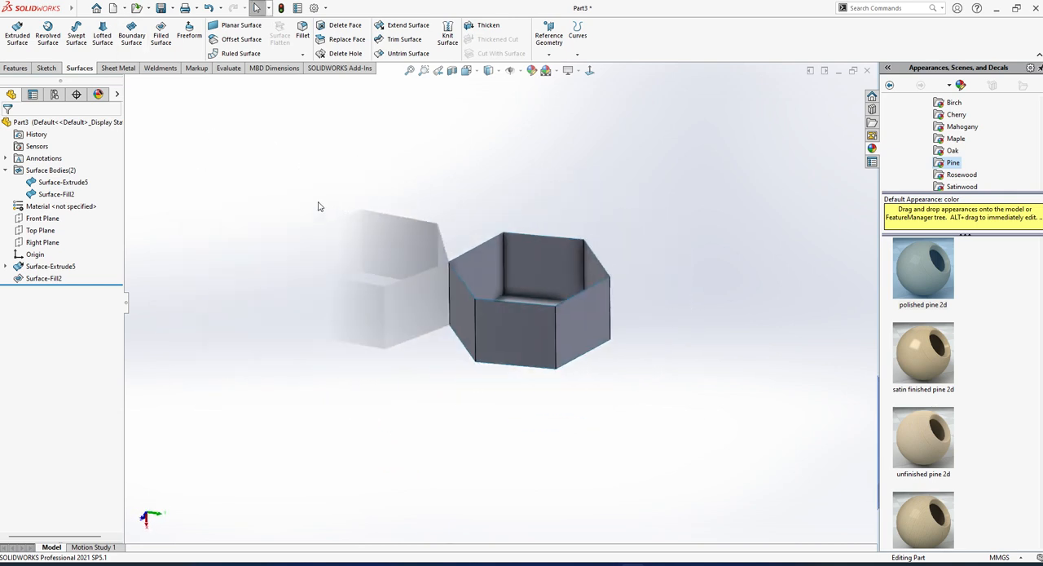
pyautogui.moveTo(82, 272); pyautogui.dragTo(56, 302)
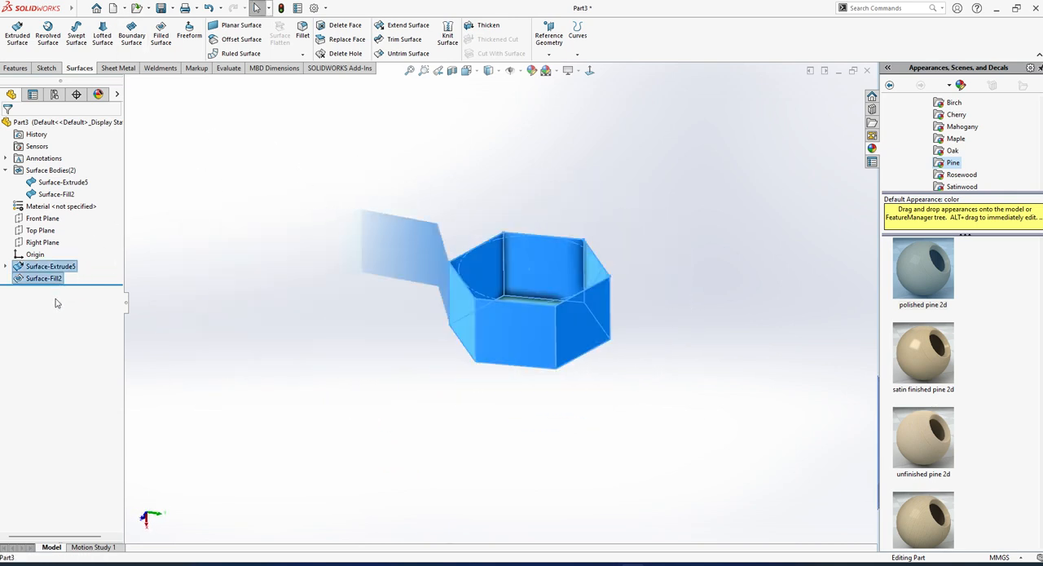
pyautogui.press('Delete')
pyautogui.click(41, 230)
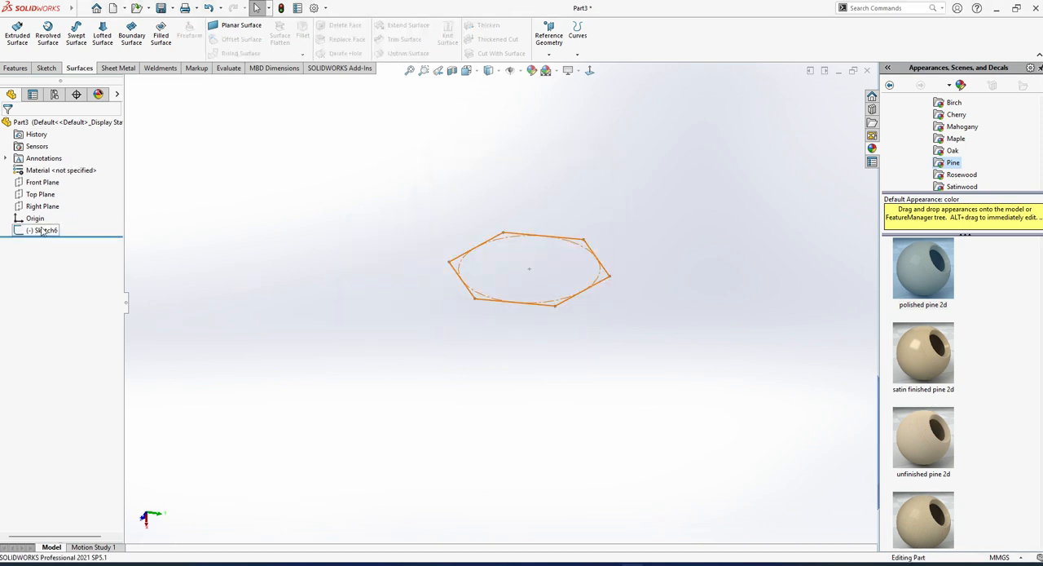
pyautogui.press('Delete')
pyautogui.press('Return')
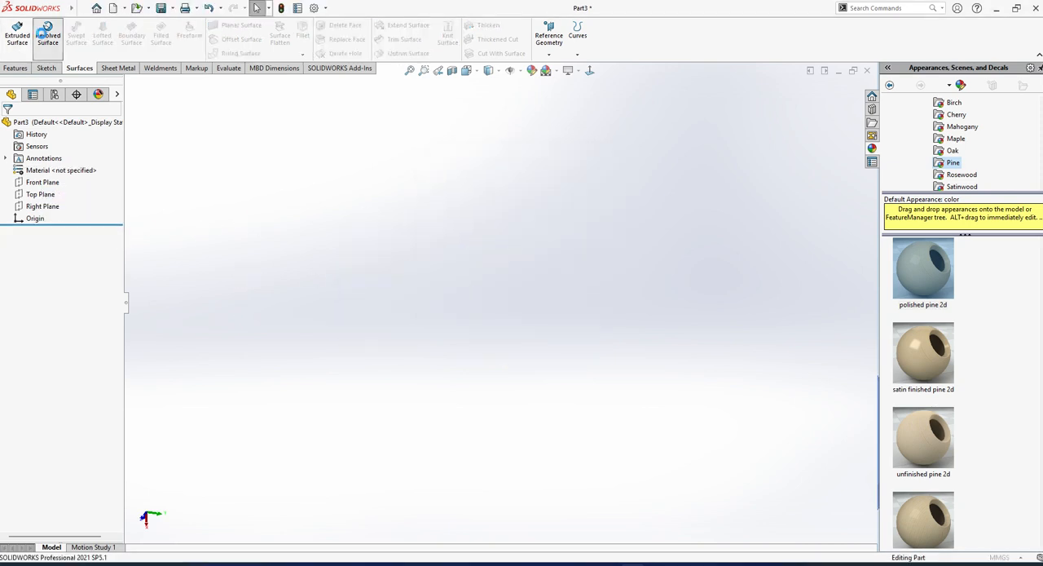
# Start a revolved surface on the Front Plane and sketch a three-point arc of about 67 mm radius, bulging away from the origin.
pyautogui.click(47, 37)
pyautogui.click(558, 238)
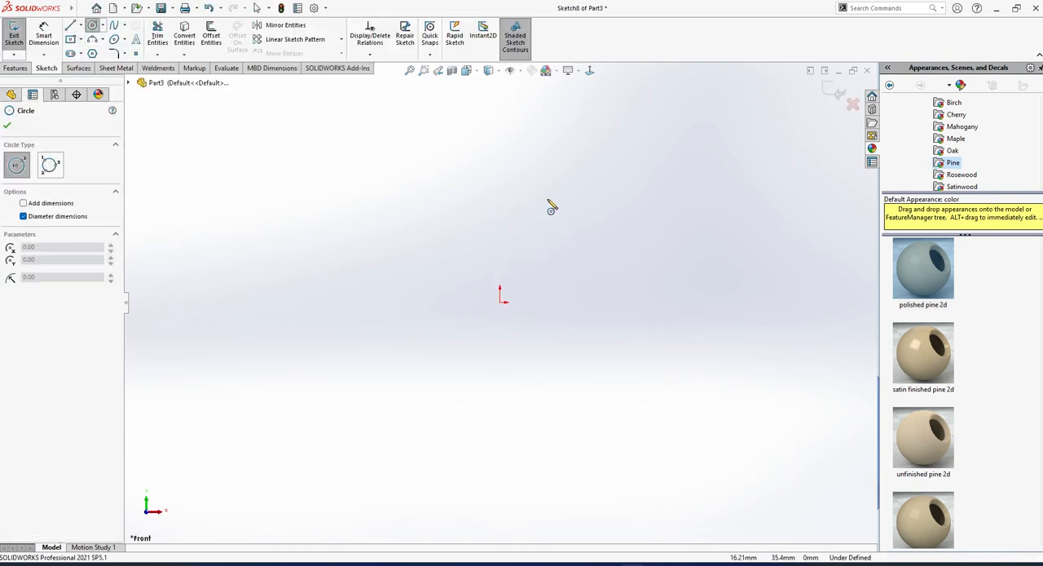
pyautogui.click(91, 39)
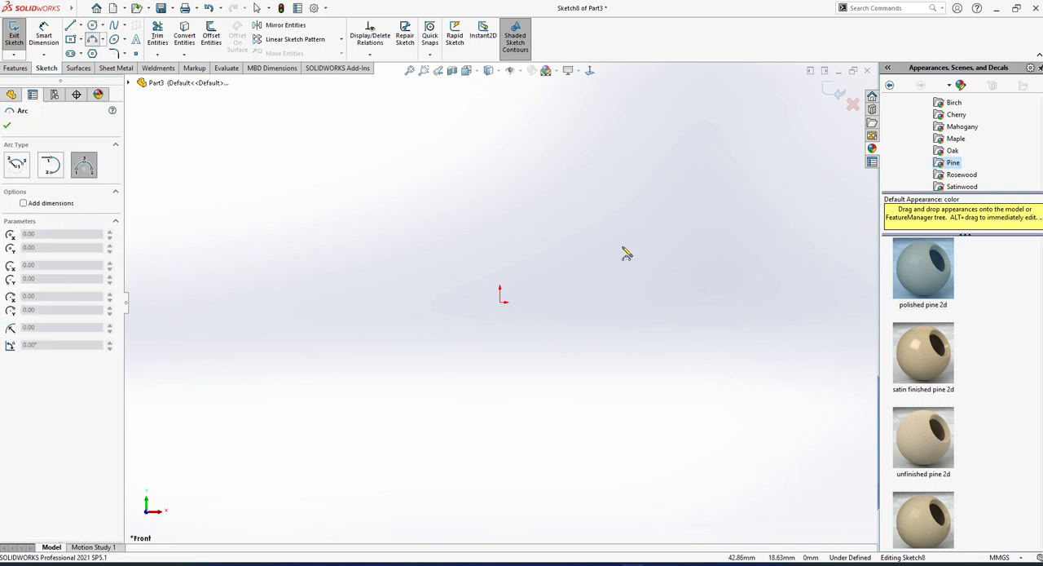
pyautogui.click(528, 214)
pyautogui.click(598, 471)
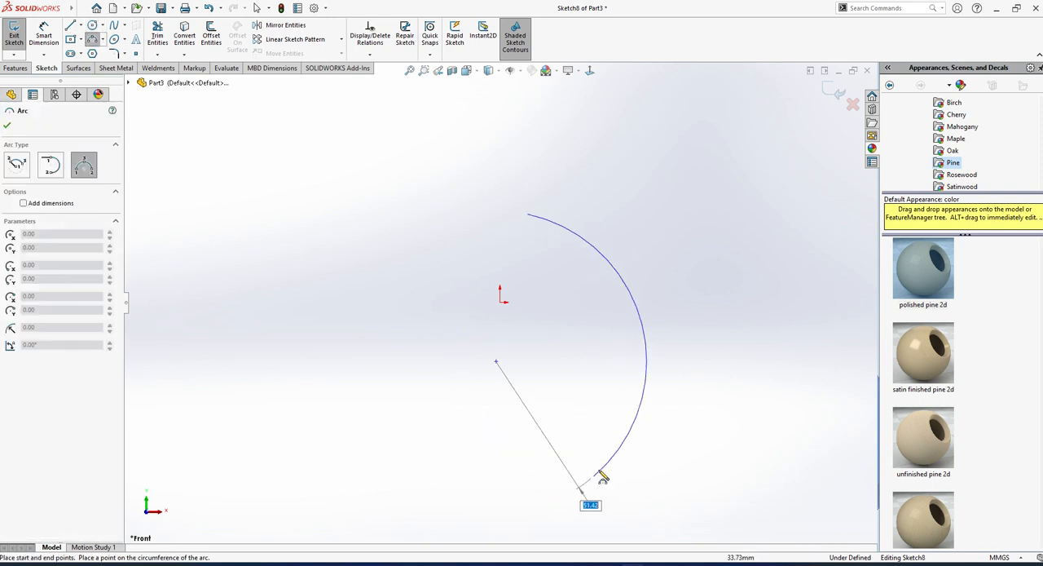
pyautogui.click(621, 373)
pyautogui.press('Escape')
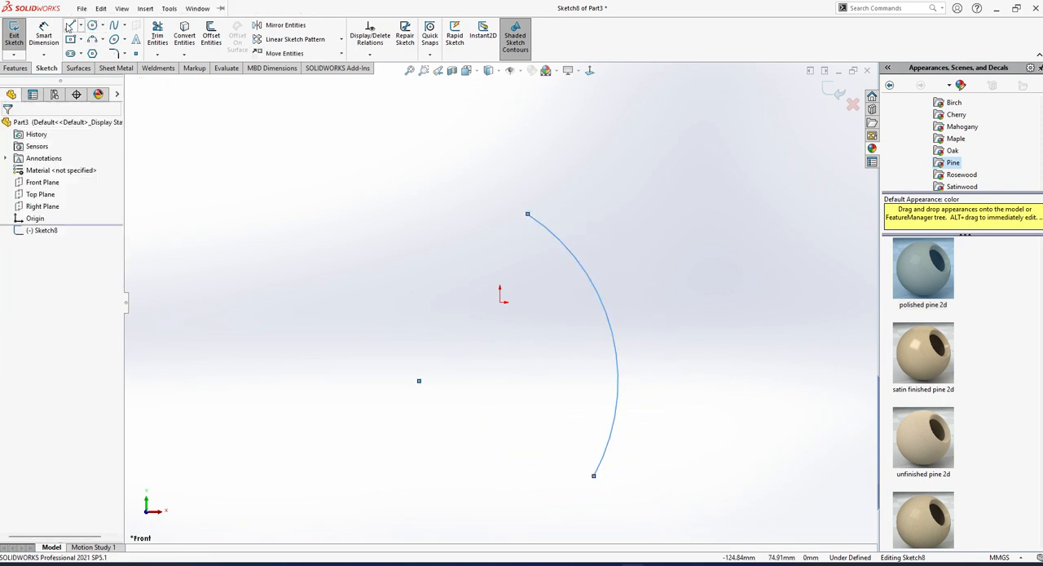
# Sketch a vertical line about 12 mm long downward from the origin and make it construction geometry.
pyautogui.click(72, 25)
pyautogui.click(500, 303)
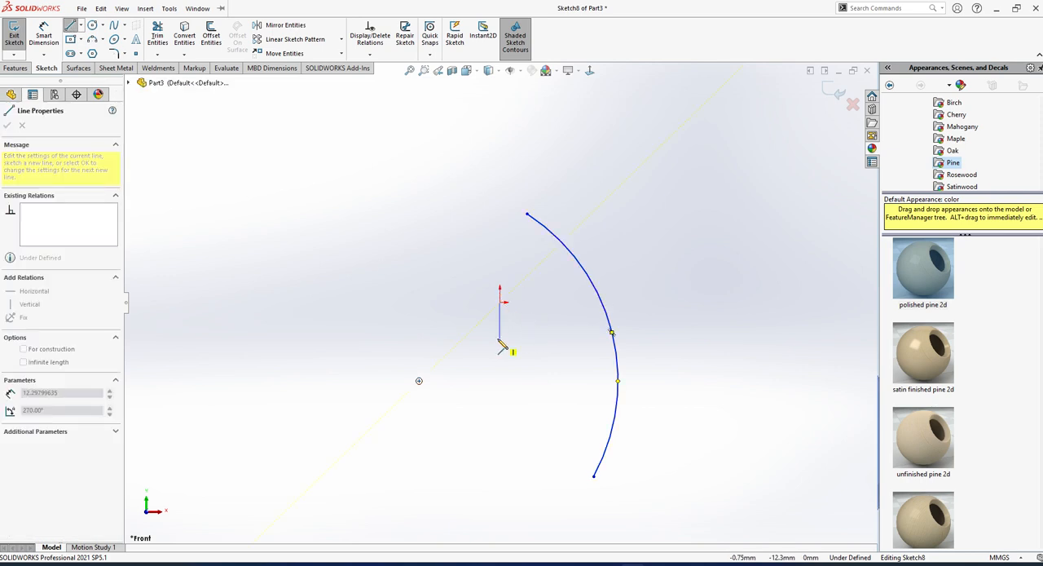
pyautogui.click(500, 338)
pyautogui.press('Escape')
pyautogui.click(500, 327)
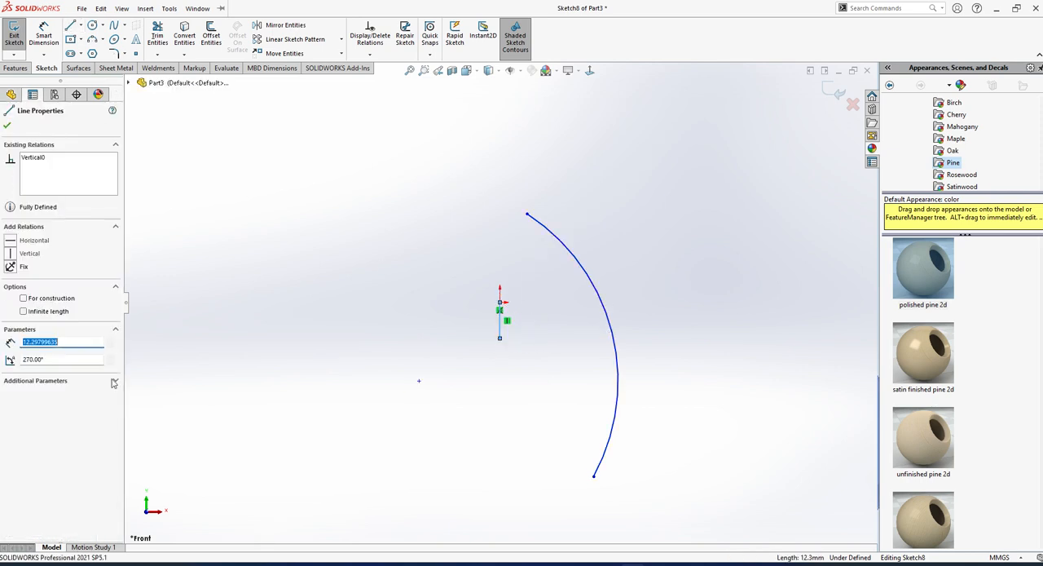
pyautogui.click(23, 300)
# Finish the sketch and revolve the arc 360 degrees around the vertical line as a surface.
pyautogui.click(575, 380)
pyautogui.scroll(1, 575, 380)
pyautogui.moveTo(575, 380); pyautogui.dragTo(546, 404, button='middle')
pyautogui.click(15, 37)
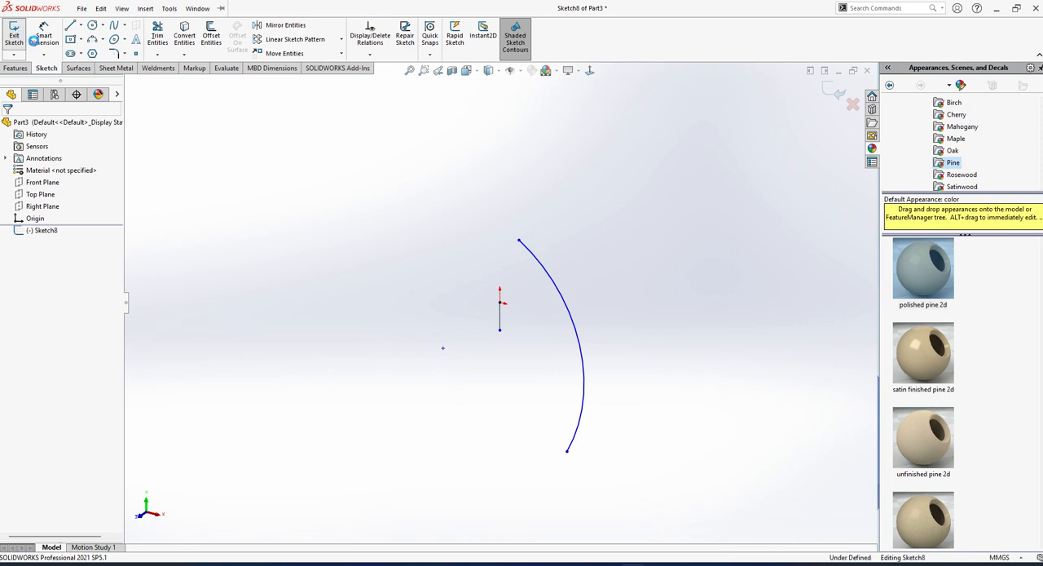
pyautogui.scroll(3, 493, 334)
pyautogui.moveTo(494, 342); pyautogui.dragTo(483, 282, button='middle')
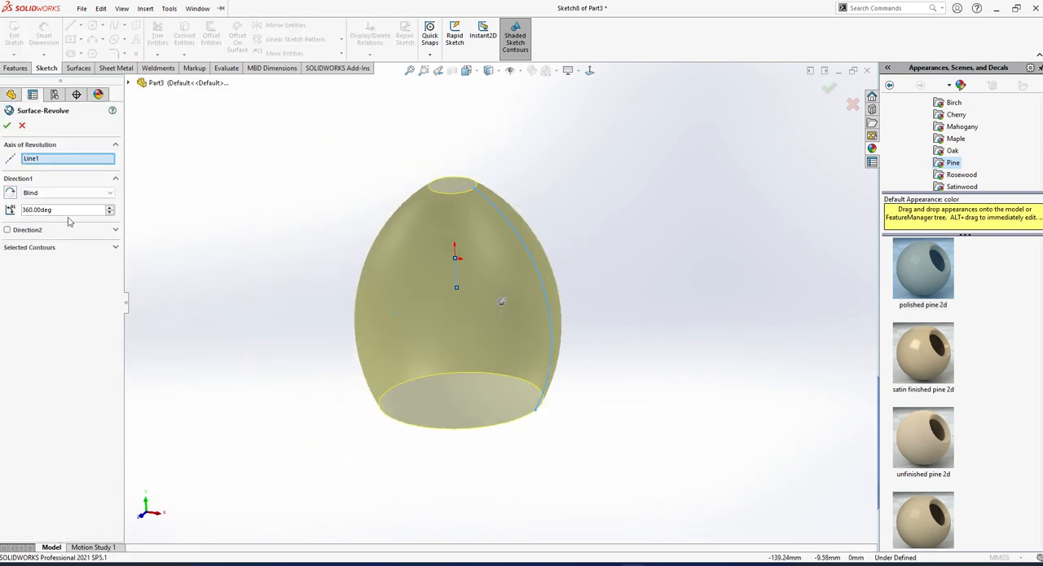
pyautogui.click(6, 128)
# Thicken the revolved surface outward by 2 mm into a solid body.
pyautogui.moveTo(522, 225)
pyautogui.mouseDown(button='middle')
pyautogui.moveTo(579, 219)
pyautogui.moveTo(559, 214)
pyautogui.moveTo(555, 410)
pyautogui.moveTo(468, 127)
pyautogui.moveTo(572, 373)
pyautogui.moveTo(479, 217)
pyautogui.moveTo(489, 128)
pyautogui.moveTo(496, 195)
pyautogui.moveTo(516, 227)
pyautogui.moveTo(489, 244)
pyautogui.moveTo(331, 246)
pyautogui.moveTo(342, 292)
pyautogui.moveTo(392, 198)
pyautogui.moveTo(453, 252)
pyautogui.mouseUp(button='middle')
pyautogui.scroll(-2, 490, 194)
pyautogui.moveTo(501, 209); pyautogui.dragTo(509, 273, button='middle')
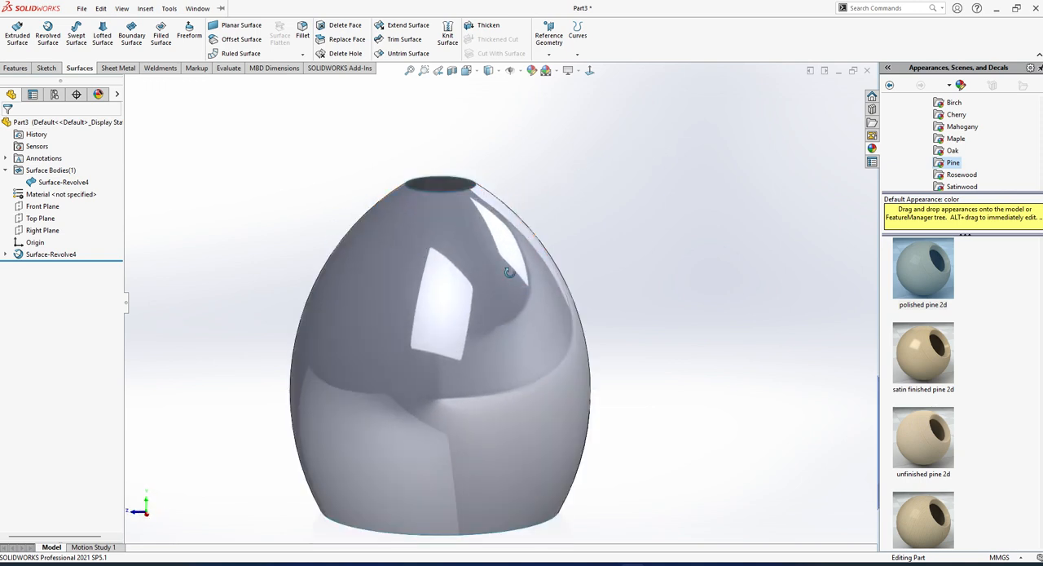
pyautogui.scroll(3, 508, 272)
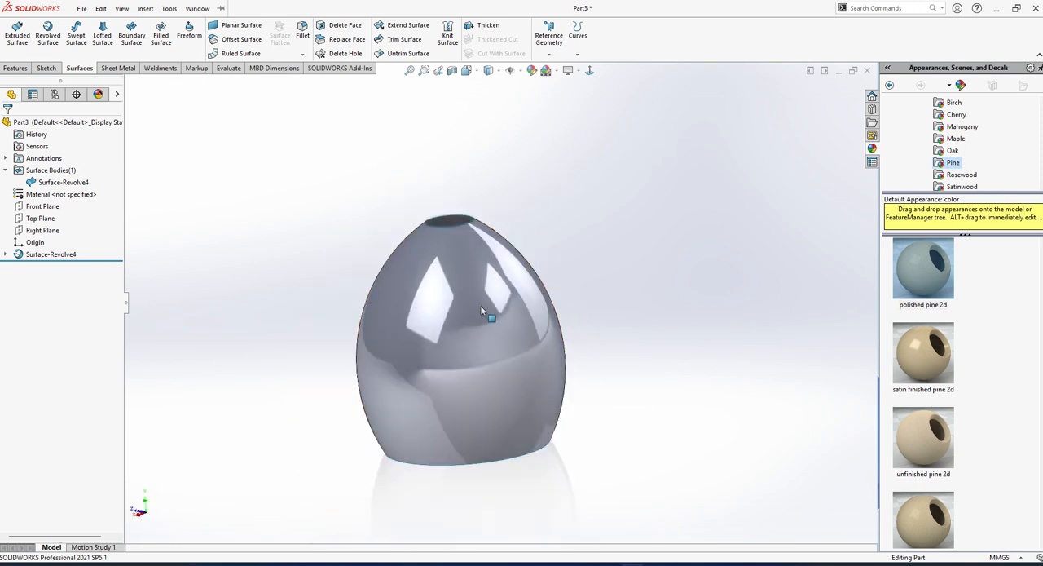
pyautogui.click(1018, 9)
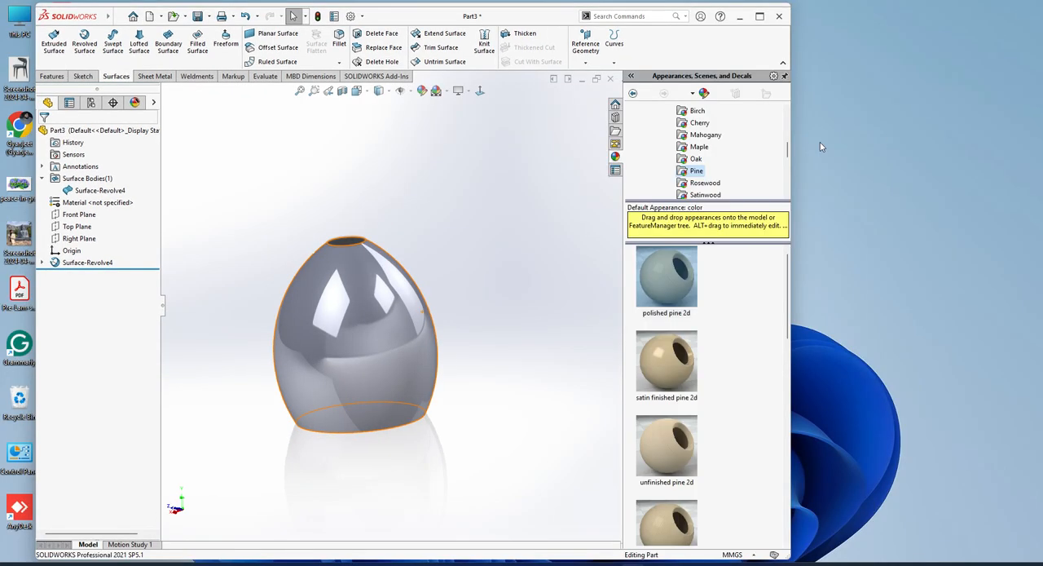
pyautogui.click(534, 40)
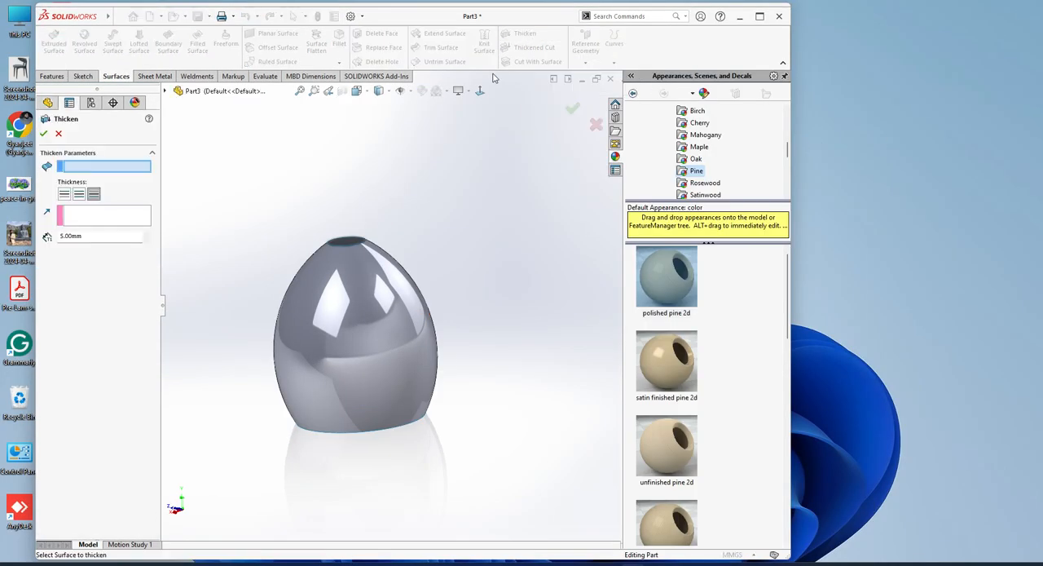
pyautogui.click(318, 351)
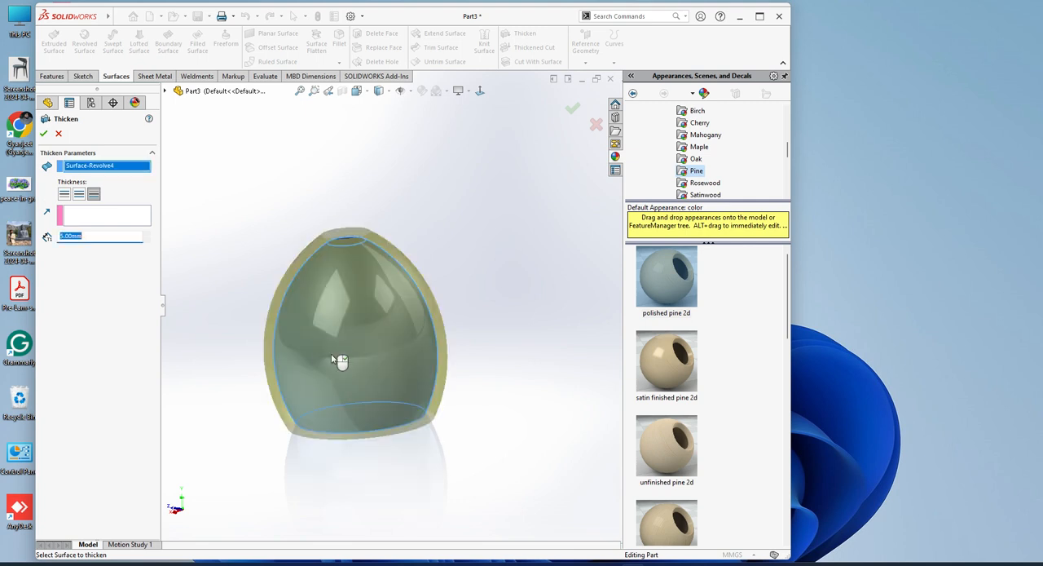
pyautogui.moveTo(318, 350); pyautogui.dragTo(347, 299, button='middle')
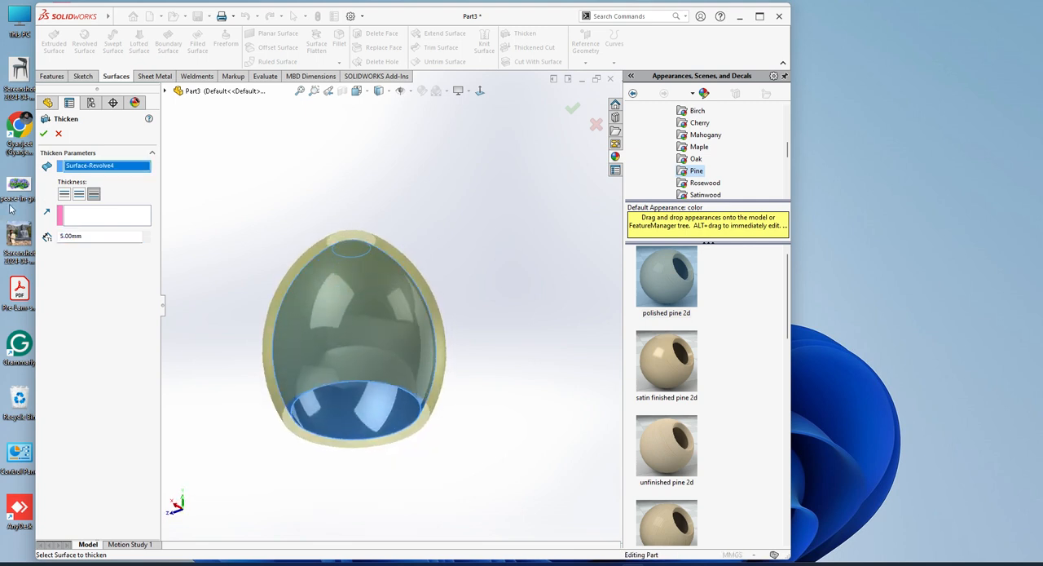
pyautogui.click(93, 237)
pyautogui.write('2')
pyautogui.press('Return')
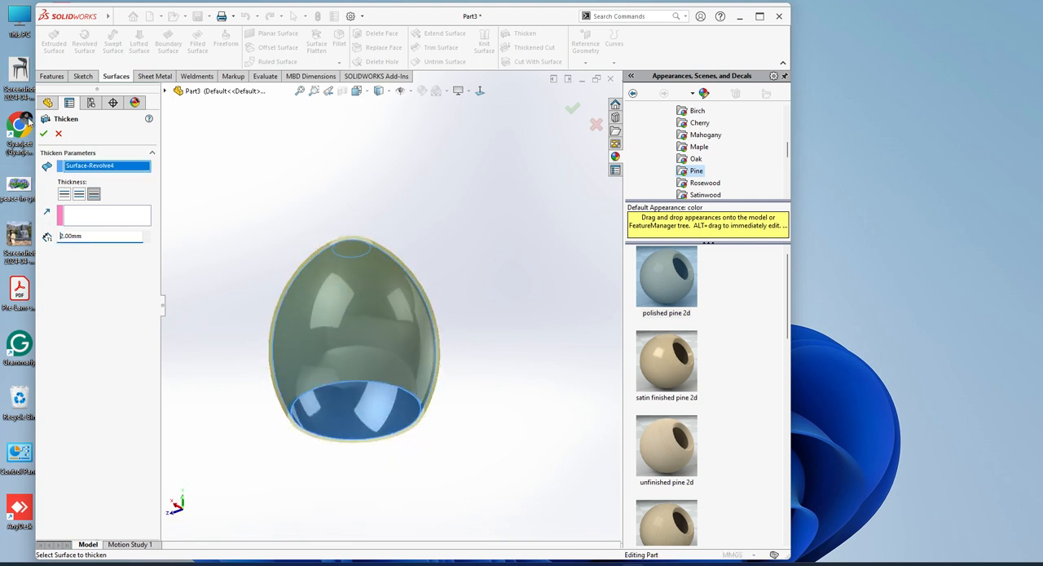
pyautogui.click(43, 133)
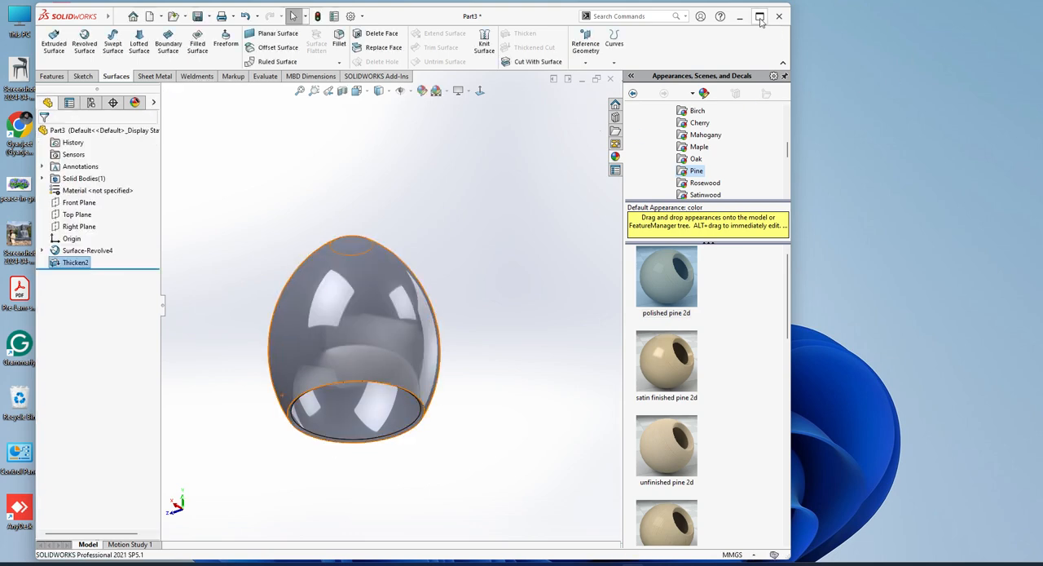
pyautogui.click(759, 15)
# Apply the translucent plastic appearance from the Clear Plastic group to the thickened body.
pyautogui.moveTo(349, 367)
pyautogui.mouseDown(button='middle')
pyautogui.moveTo(407, 202)
pyautogui.moveTo(367, 269)
pyautogui.moveTo(318, 293)
pyautogui.moveTo(224, 183)
pyautogui.moveTo(263, 288)
pyautogui.moveTo(329, 410)
pyautogui.moveTo(359, 351)
pyautogui.mouseUp(button='middle')
pyautogui.scroll(1, 960, 155)
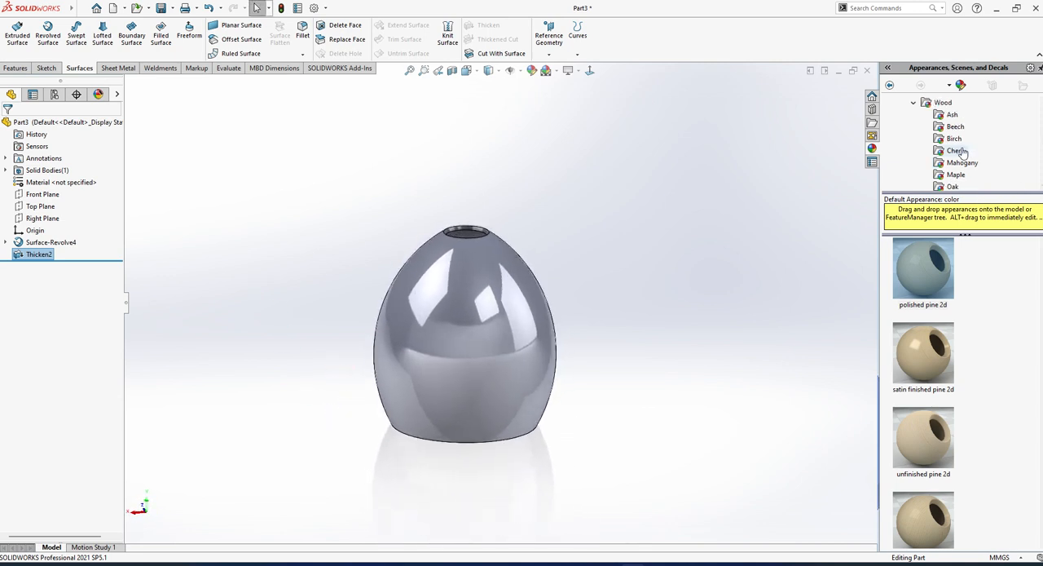
pyautogui.click(914, 103)
pyautogui.scroll(2, 927, 140)
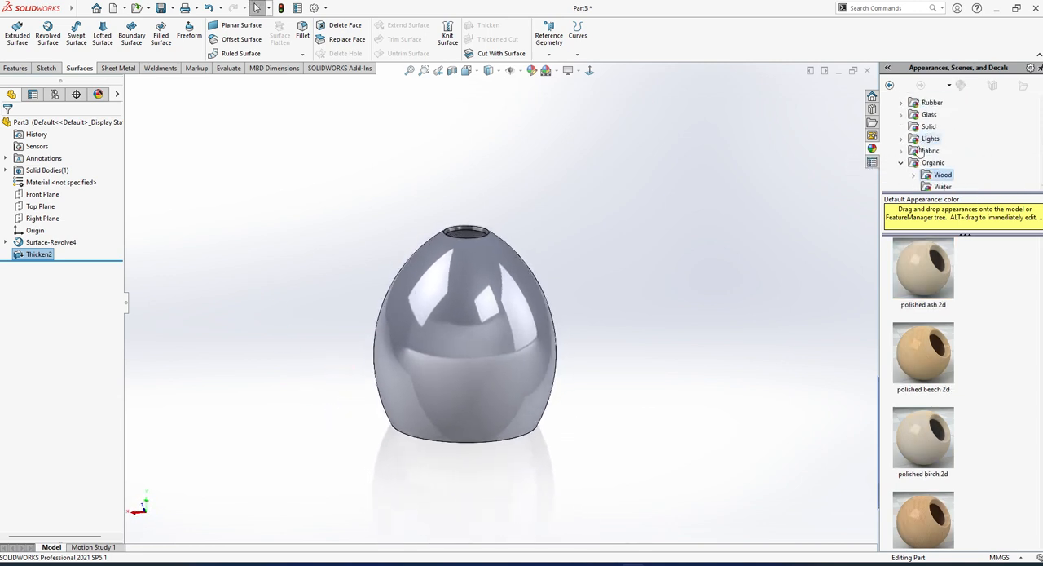
pyautogui.scroll(3, 932, 145)
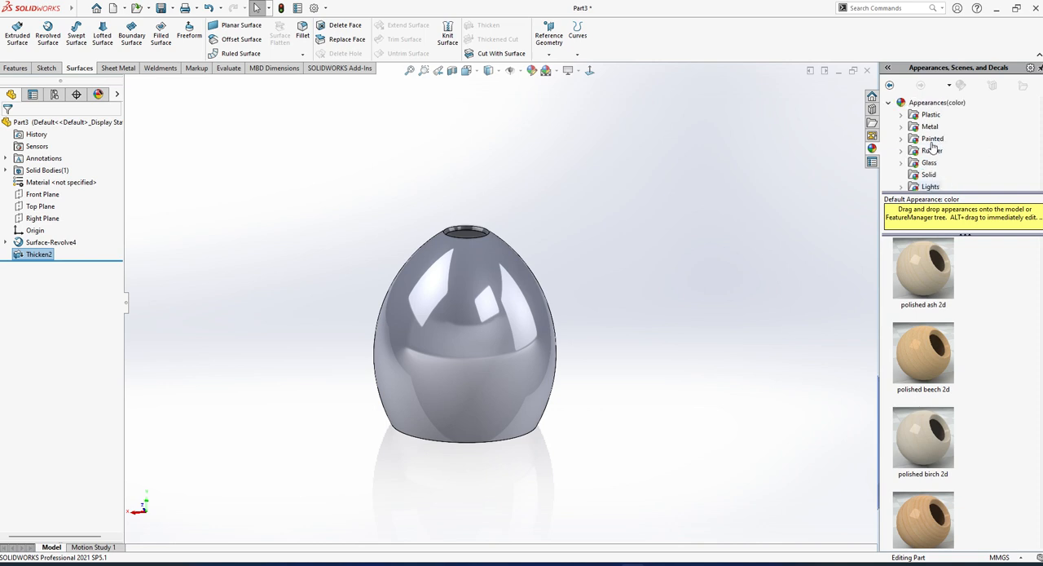
pyautogui.click(900, 114)
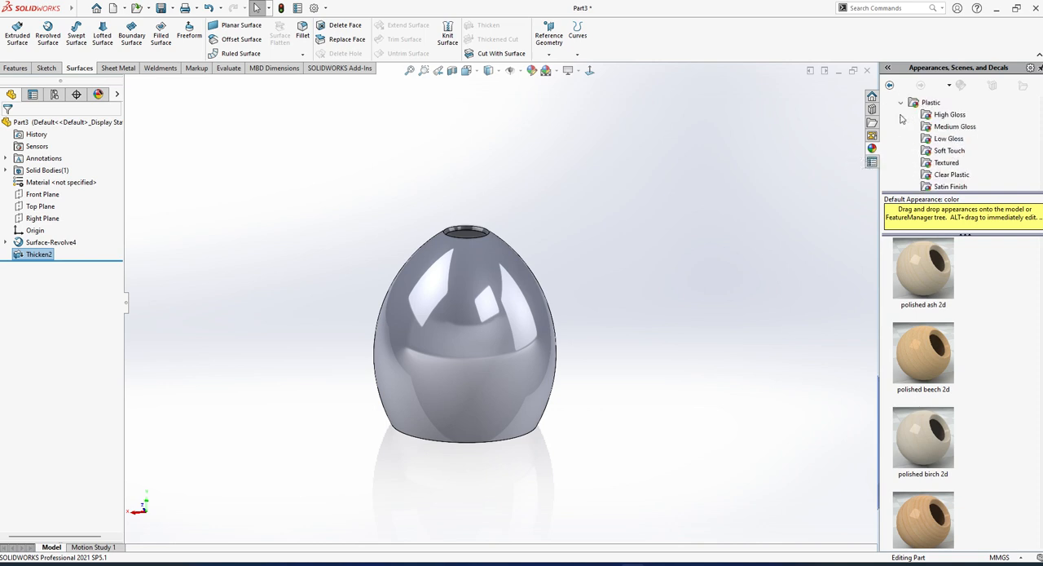
pyautogui.click(956, 175)
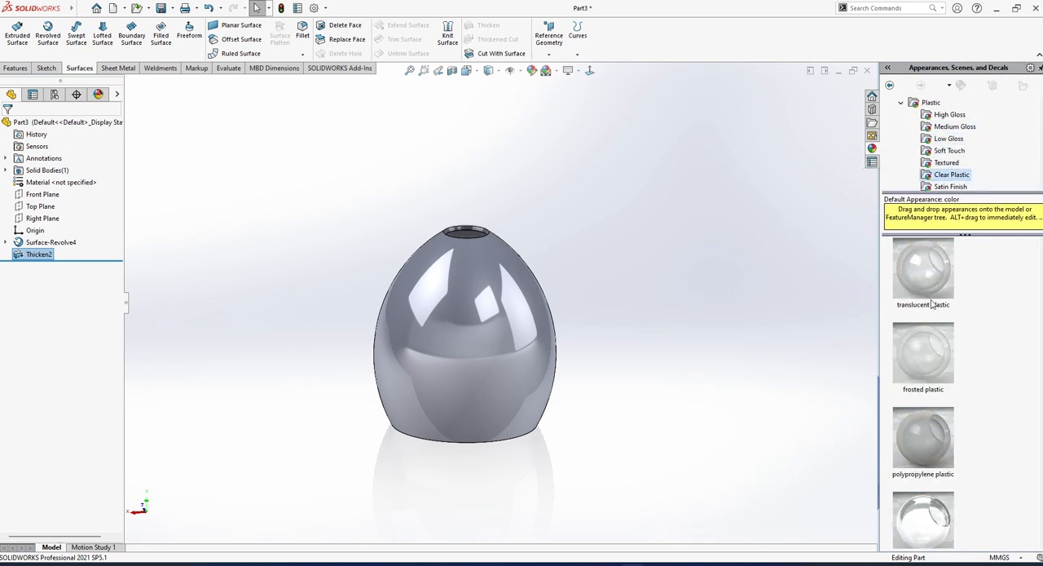
pyautogui.scroll(-5, 927, 380)
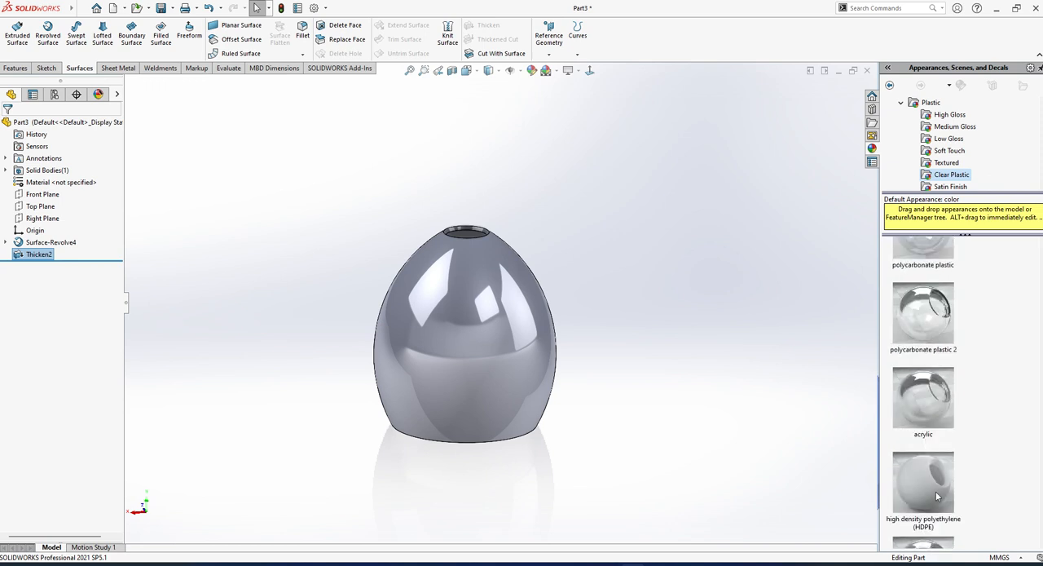
pyautogui.scroll(5, 934, 388)
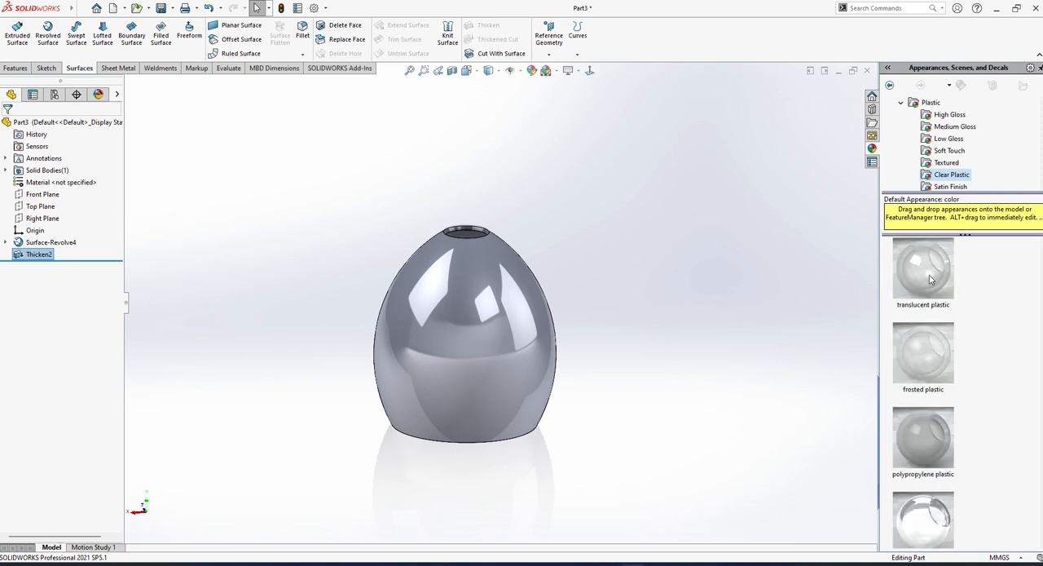
pyautogui.moveTo(930, 279); pyautogui.dragTo(487, 339)
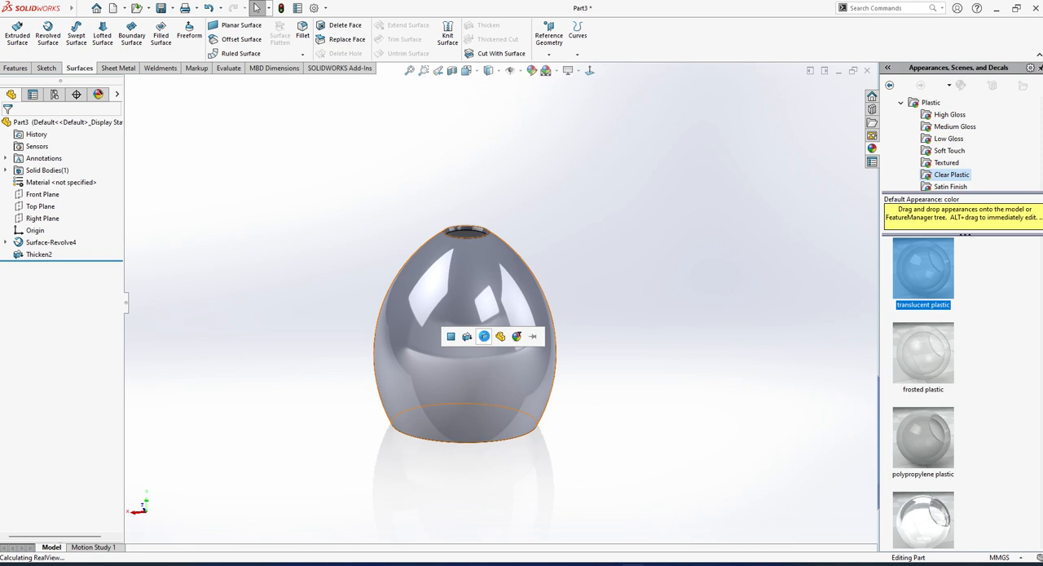
pyautogui.click(488, 339)
pyautogui.moveTo(489, 344); pyautogui.dragTo(468, 361, button='middle')
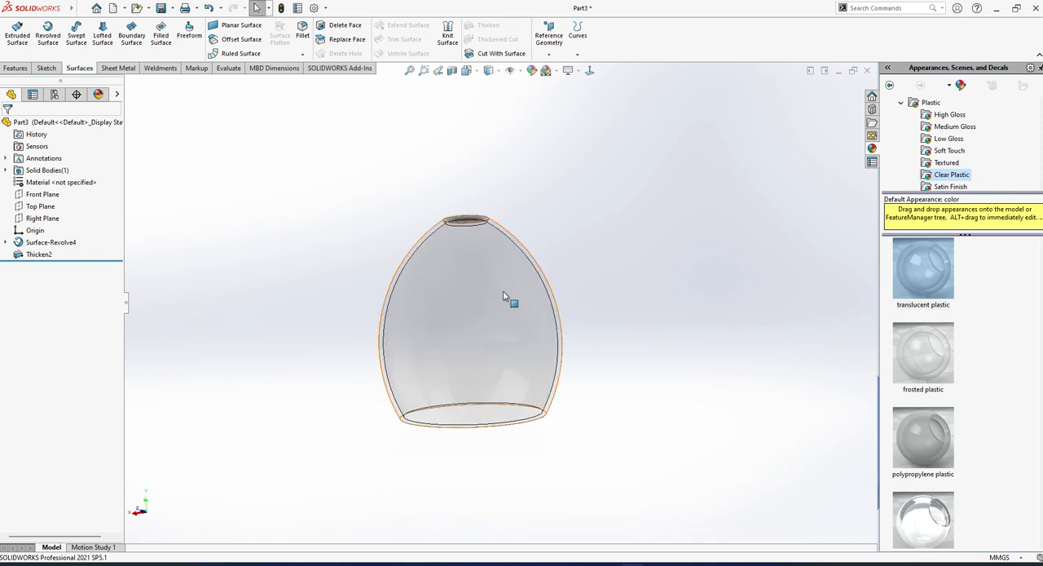
# Apply the Red LED light appearance to the thickened body.
pyautogui.click(901, 102)
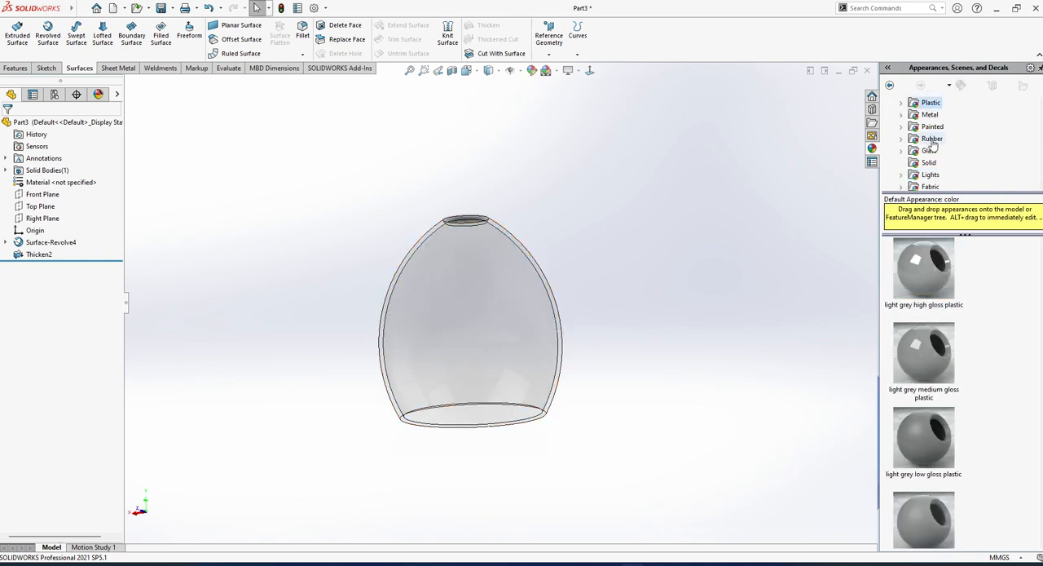
pyautogui.click(901, 175)
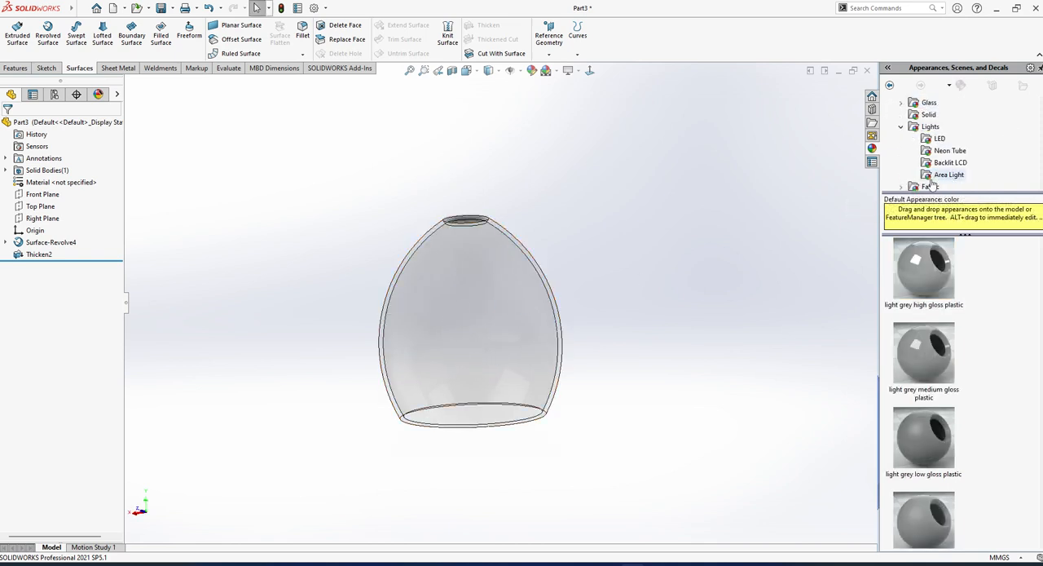
pyautogui.click(938, 139)
pyautogui.scroll(-3, 924, 324)
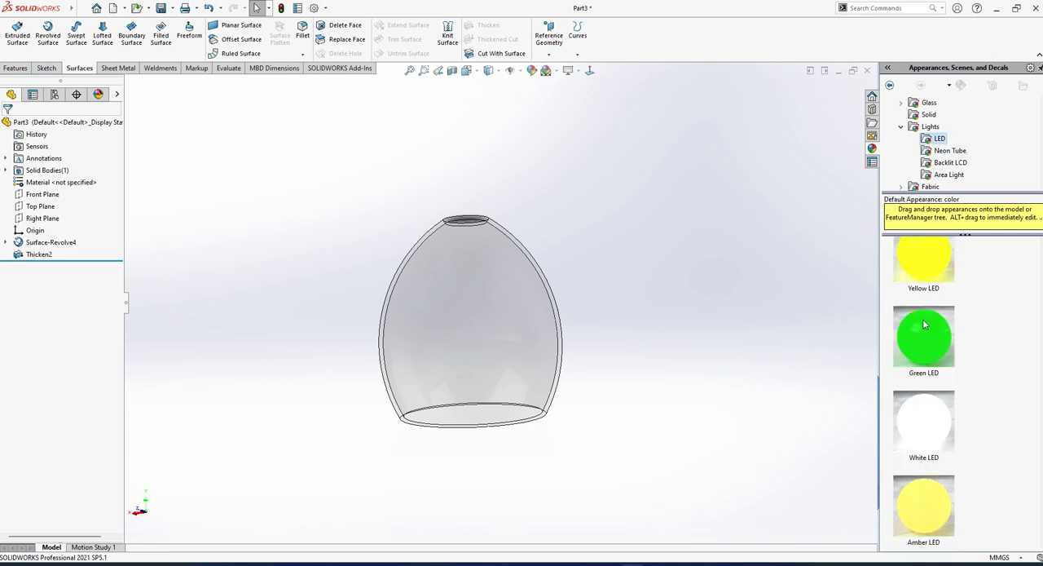
pyautogui.scroll(3, 925, 381)
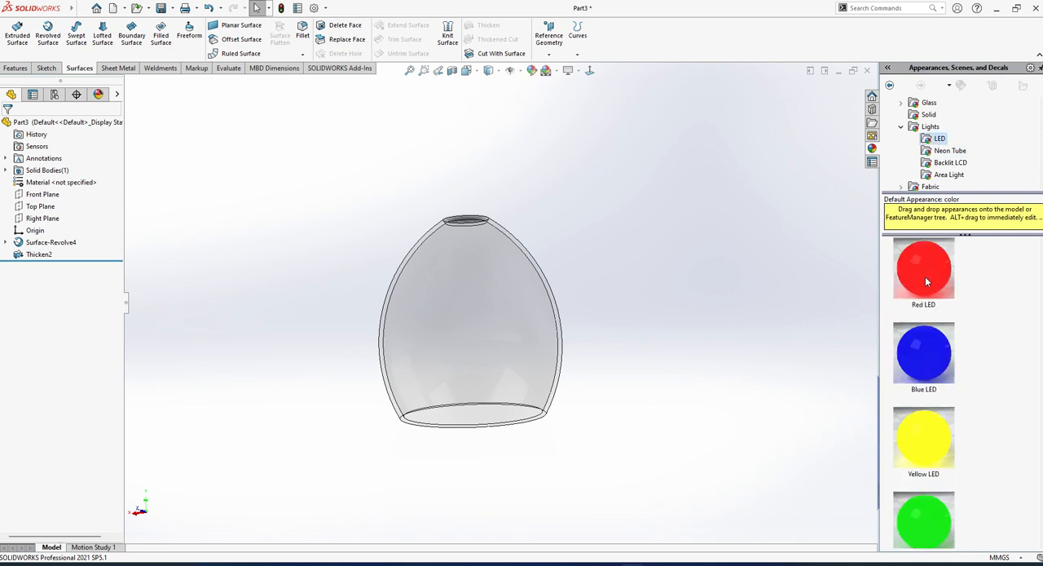
pyautogui.scroll(-3, 926, 281)
pyautogui.scroll(3, 928, 375)
pyautogui.moveTo(934, 289)
pyautogui.scroll(-3, 935, 357)
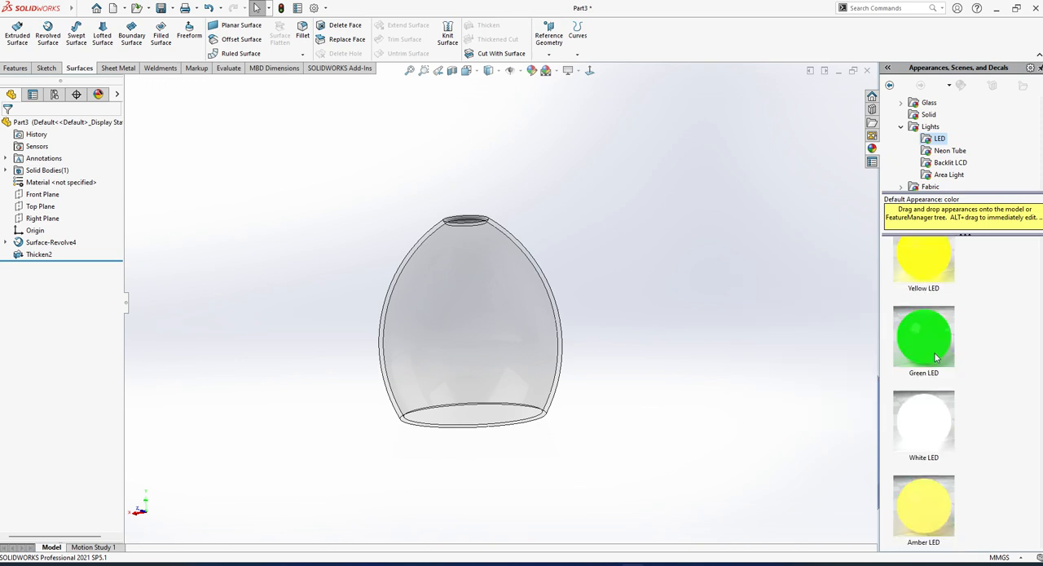
pyautogui.scroll(3, 938, 457)
pyautogui.moveTo(923, 268); pyautogui.dragTo(552, 336)
pyautogui.moveTo(466, 311); pyautogui.dragTo(570, 345, button='middle')
pyautogui.scroll(3, 573, 350)
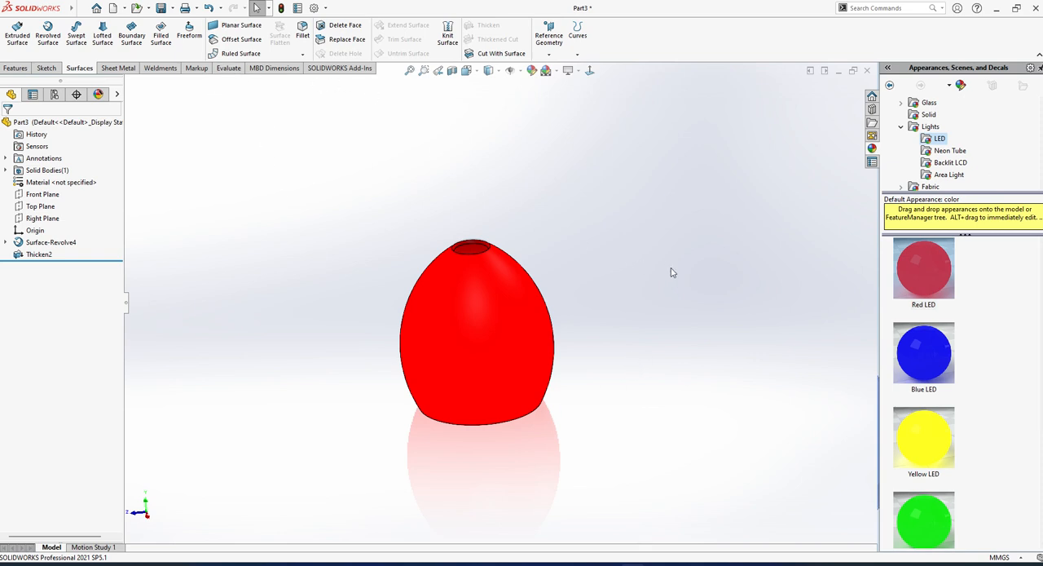
# Change the body's appearance to Green LED.
pyautogui.scroll(-2, 907, 436)
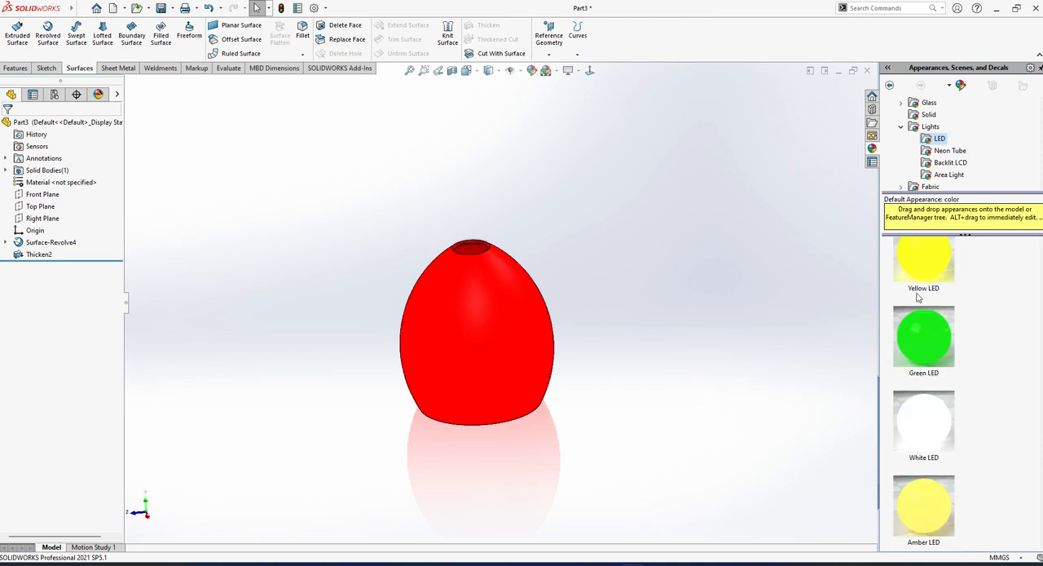
pyautogui.moveTo(923, 336); pyautogui.dragTo(471, 334)
pyautogui.click(467, 341)
pyautogui.moveTo(467, 341); pyautogui.dragTo(386, 352, button='middle')
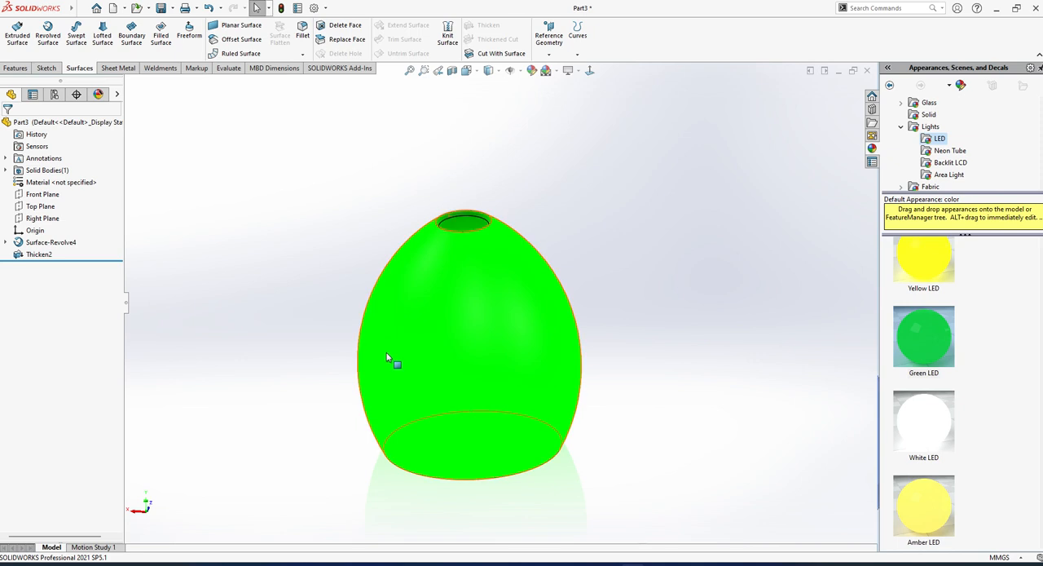
pyautogui.moveTo(521, 340); pyautogui.dragTo(383, 342, button='middle')
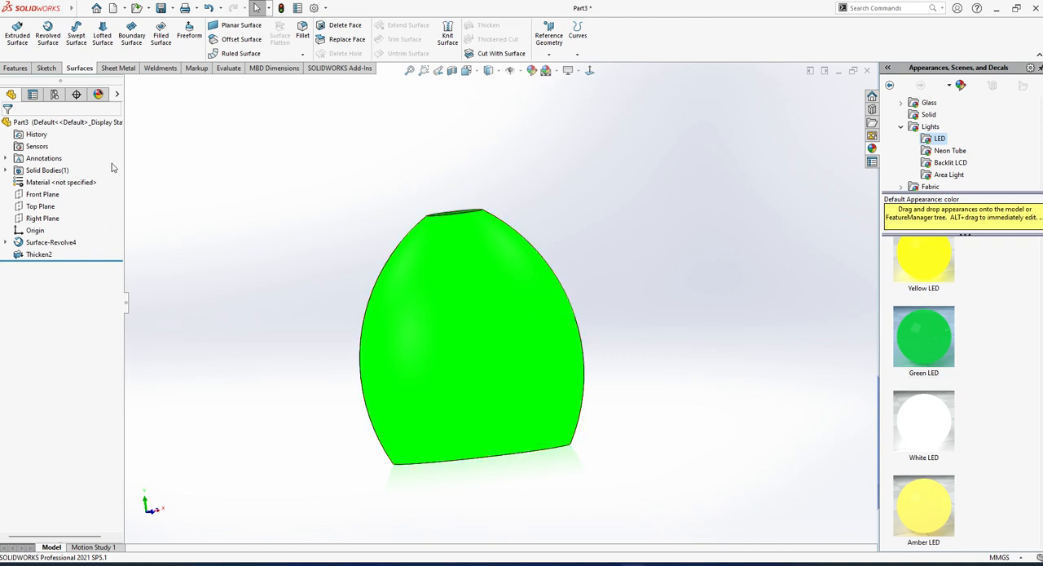
# Delete the revolved surface and its thicken feature, leaving the Revolve command without creating anything.
pyautogui.click(50, 242)
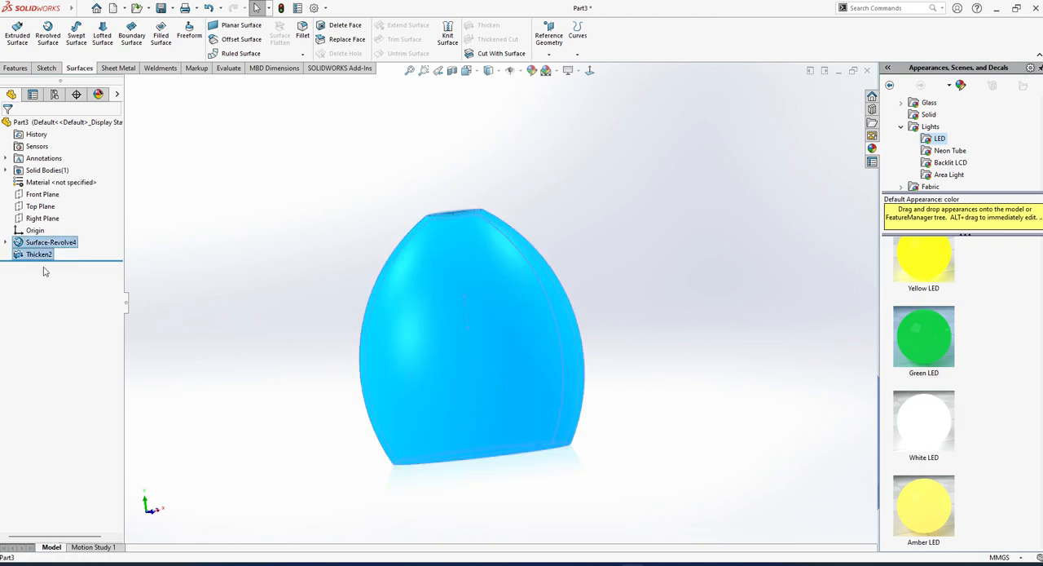
pyautogui.press('Delete')
pyautogui.press('Return')
pyautogui.press('Return')
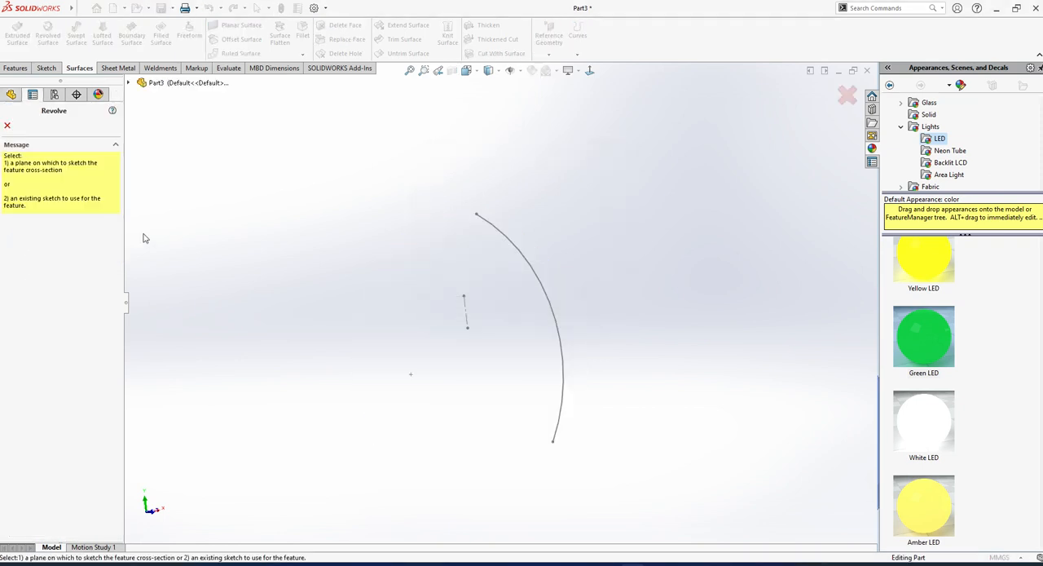
pyautogui.click(7, 124)
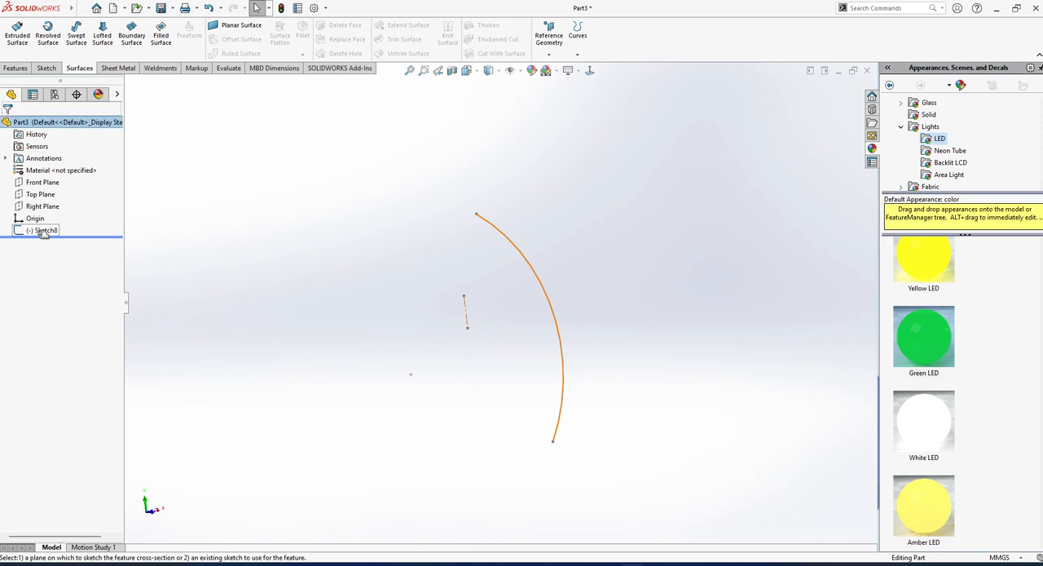
# Delete the leftover arc and centreline sketch from the part.
pyautogui.click(42, 230)
pyautogui.press('Delete')
pyautogui.press('Return')
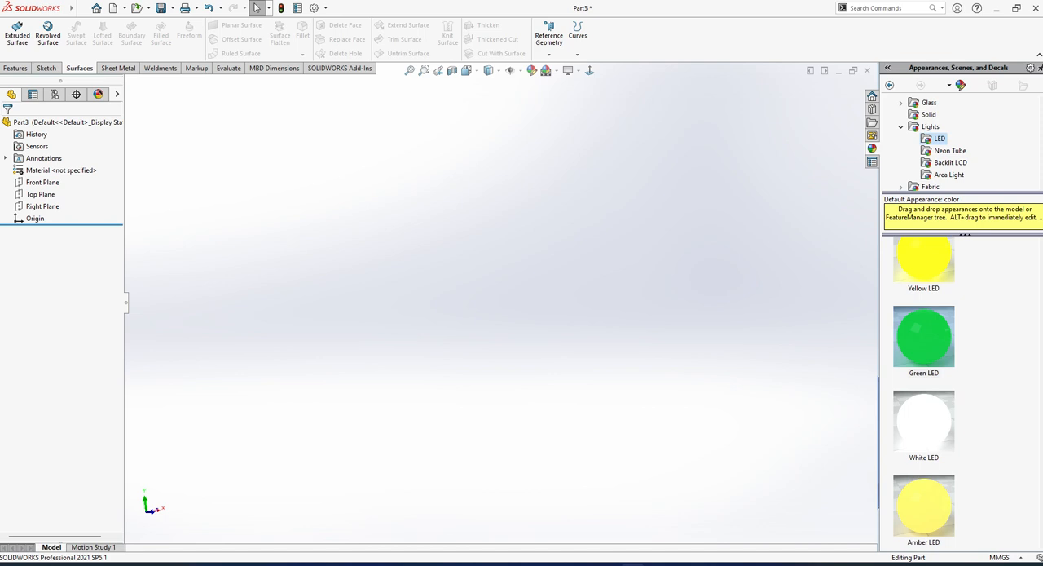
# Open a new sketch on the Front Plane and activate the Line tool.
pyautogui.click(39, 196)
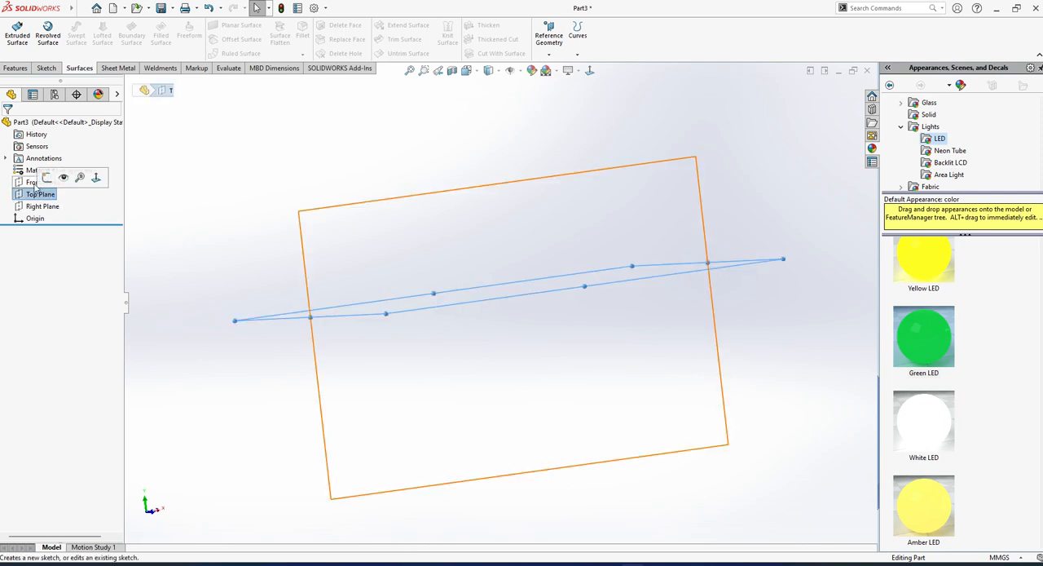
pyautogui.click(36, 182)
pyautogui.click(43, 166)
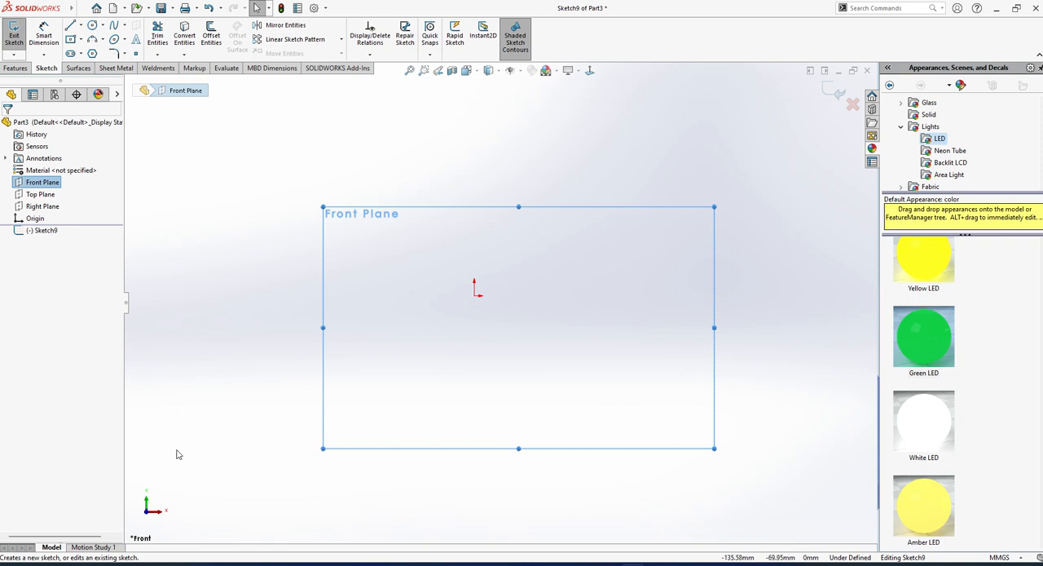
pyautogui.click(71, 25)
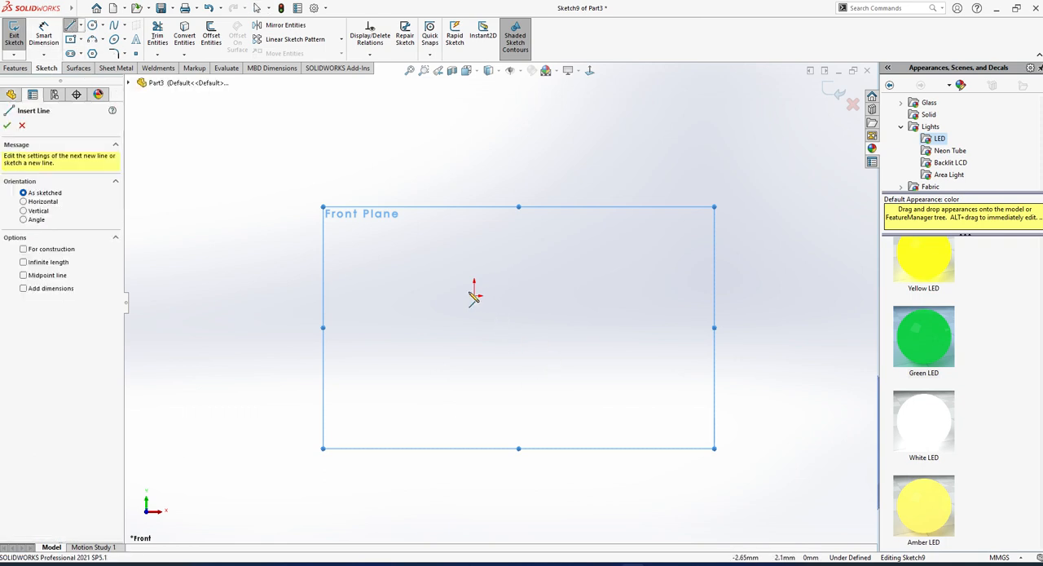
pyautogui.scroll(3, 496, 301)
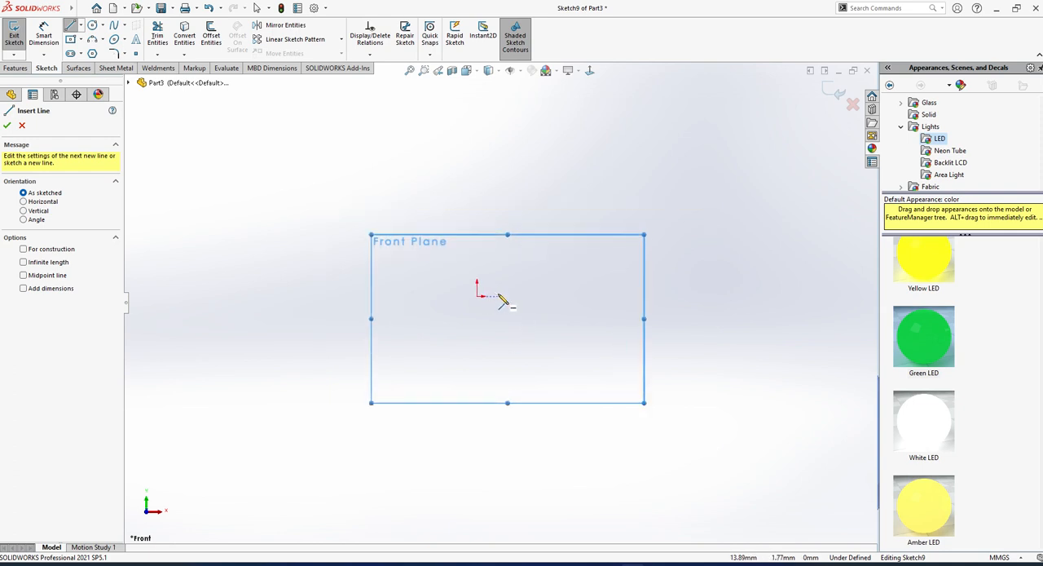
pyautogui.scroll(-2, 499, 299)
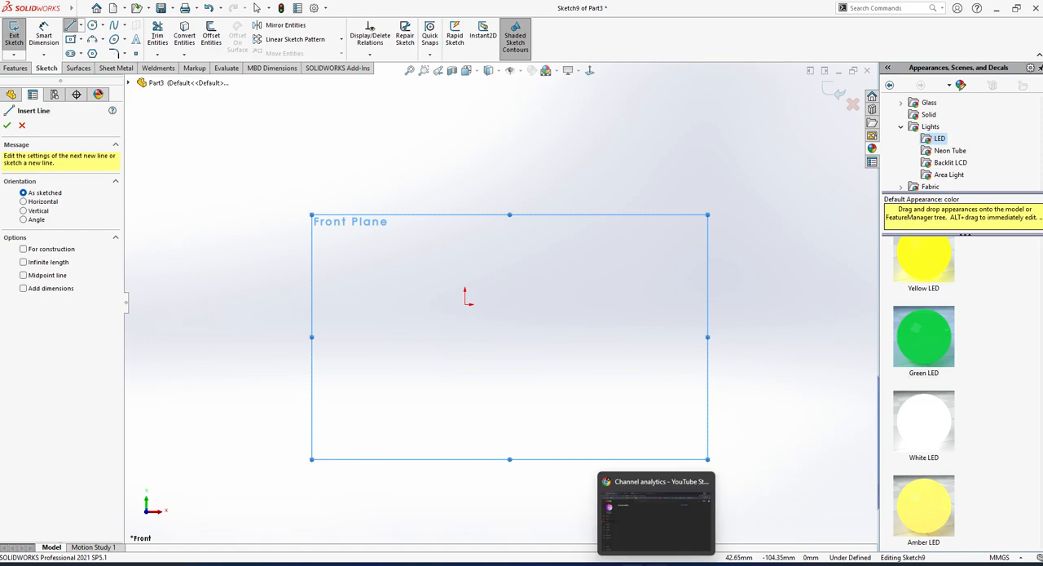
# Switch to the Google Meet call in Chrome.
pyautogui.moveTo(680, 564)
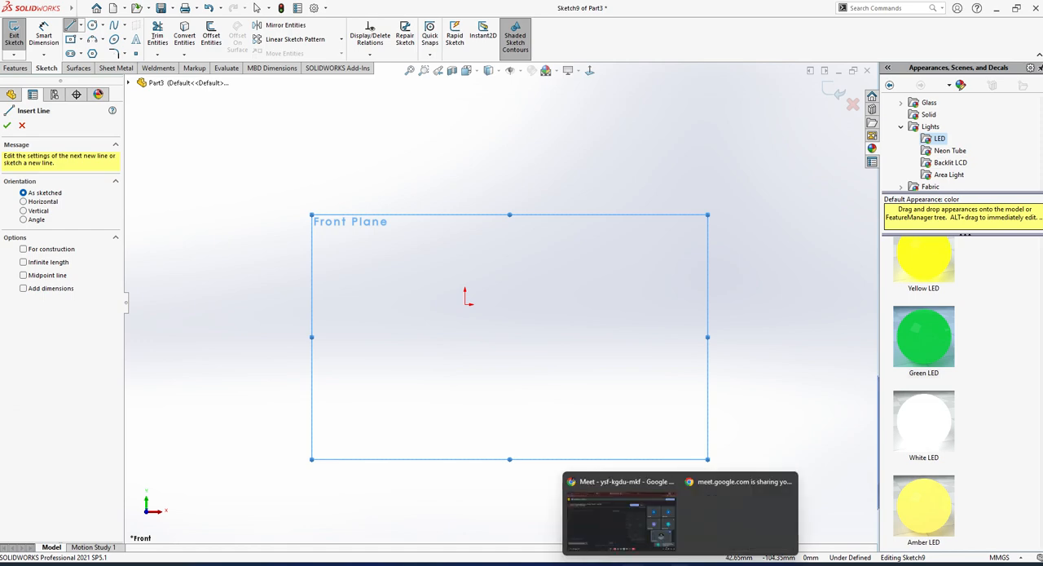
pyautogui.click(628, 511)
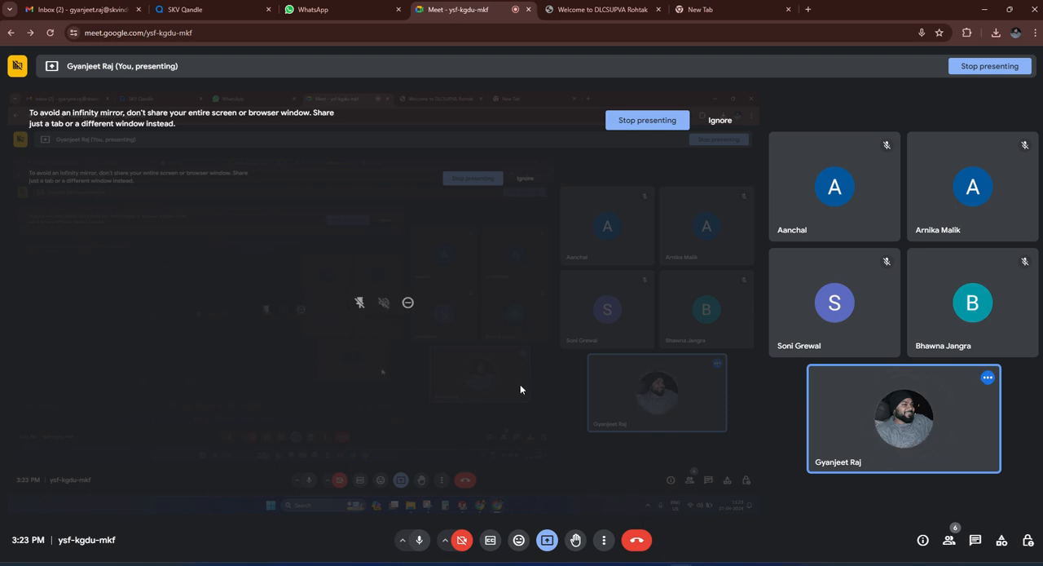
# Return to SOLIDWORKS and sketch a vertical line about 21 mm long starting level with the origin, continued by an outward arc of about 46 mm radius.
pyautogui.moveTo(657, 564)
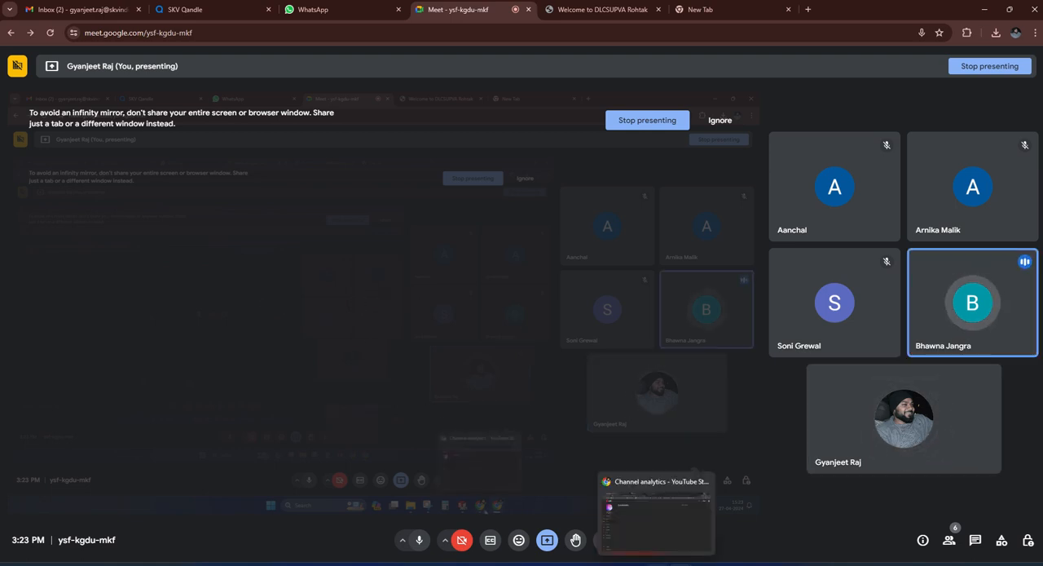
pyautogui.click(987, 11)
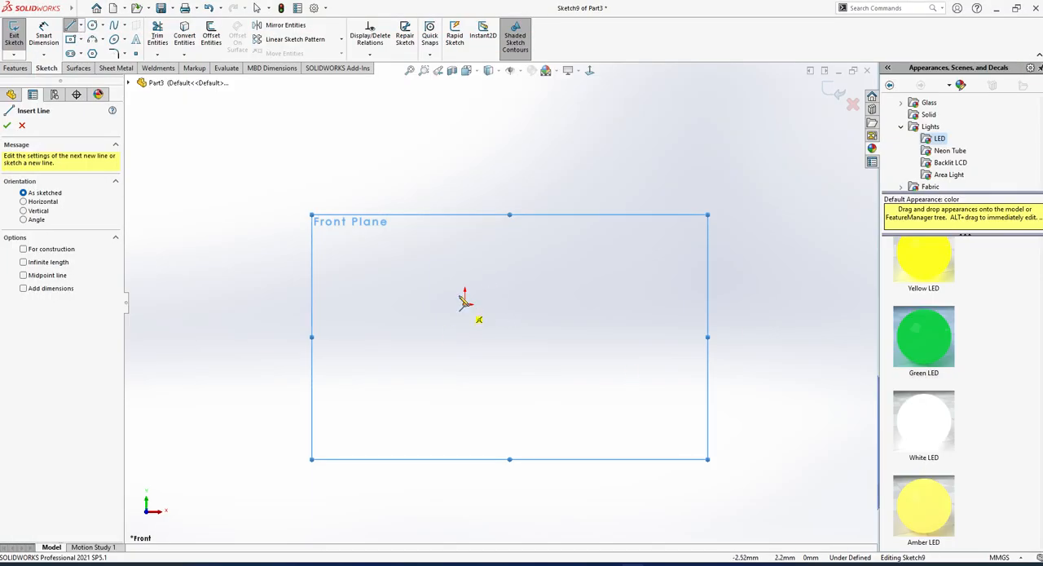
pyautogui.scroll(3, 486, 330)
pyautogui.scroll(-2, 511, 390)
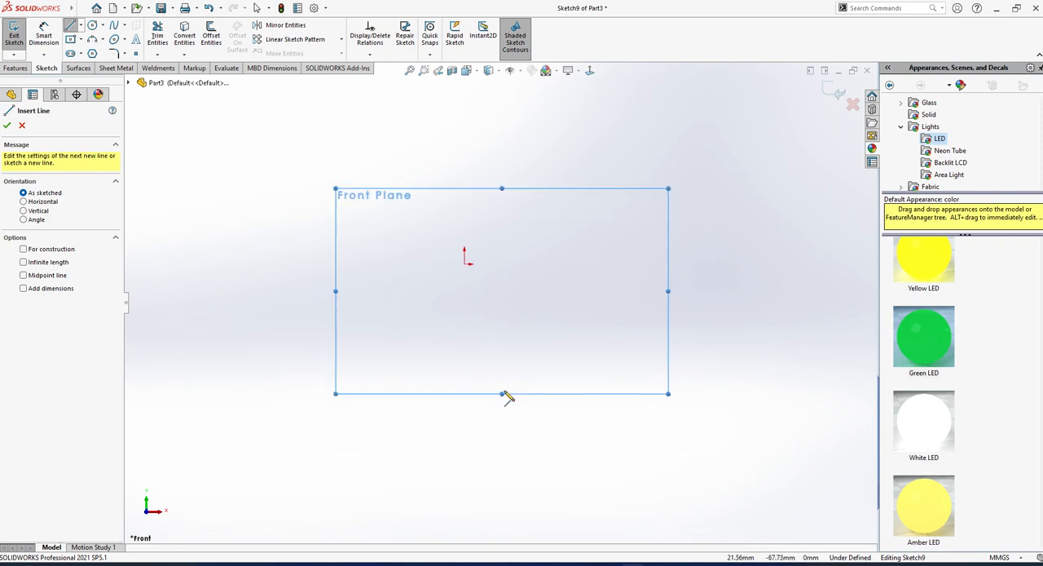
pyautogui.scroll(2, 506, 393)
pyautogui.scroll(-2, 520, 390)
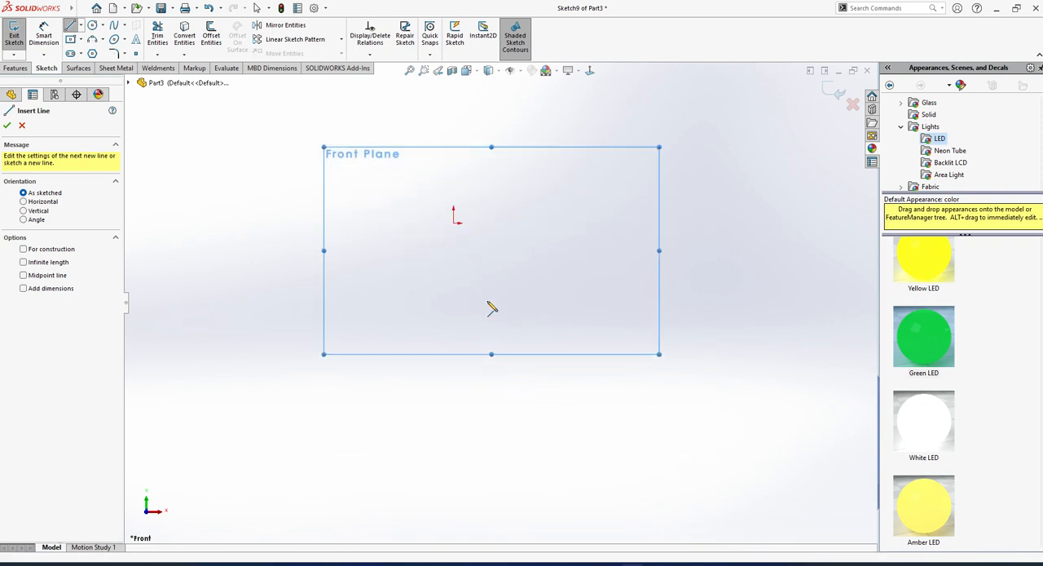
pyautogui.click(504, 223)
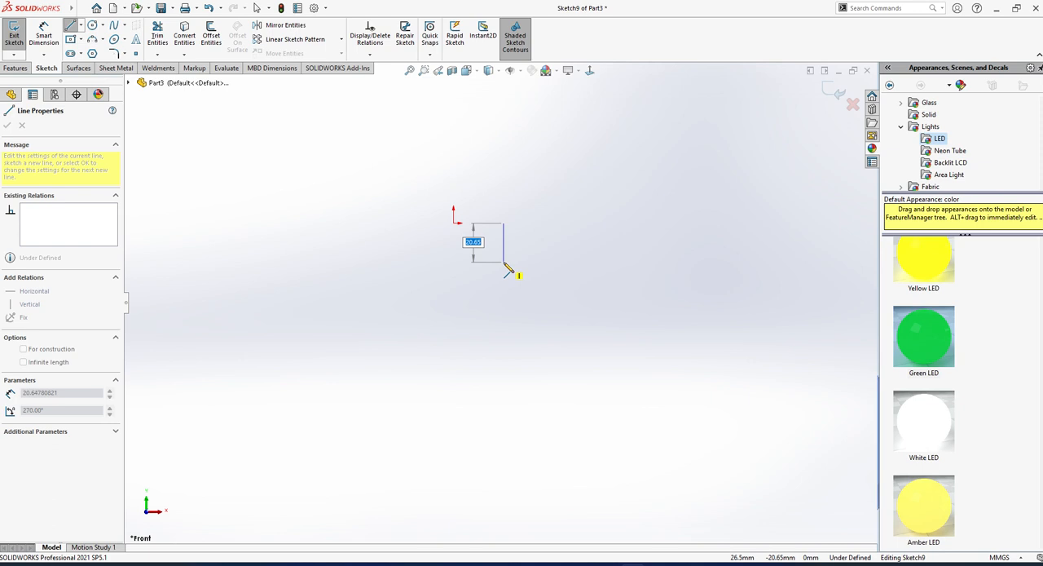
pyautogui.click(503, 263)
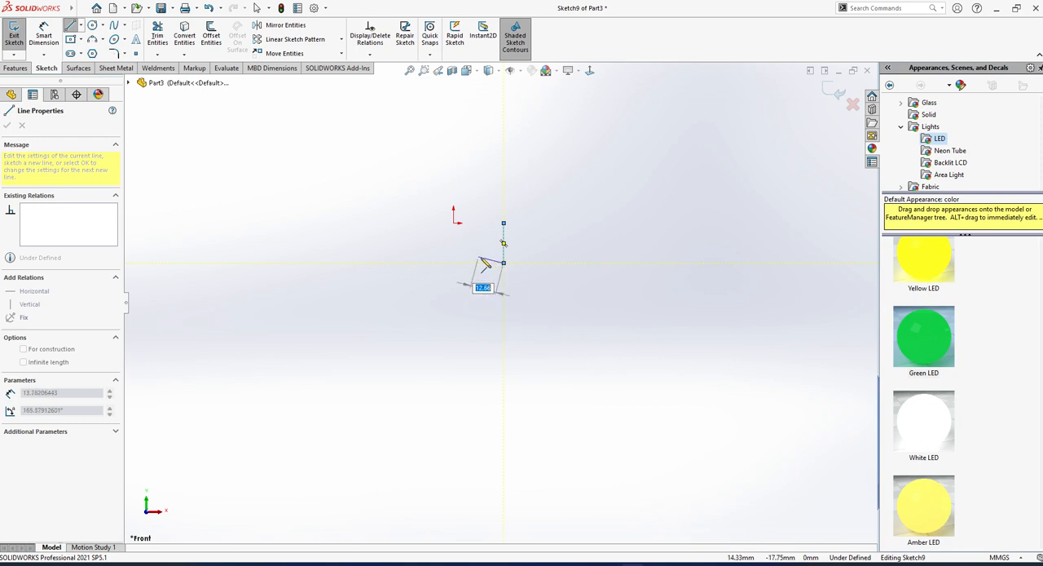
pyautogui.click(590, 342)
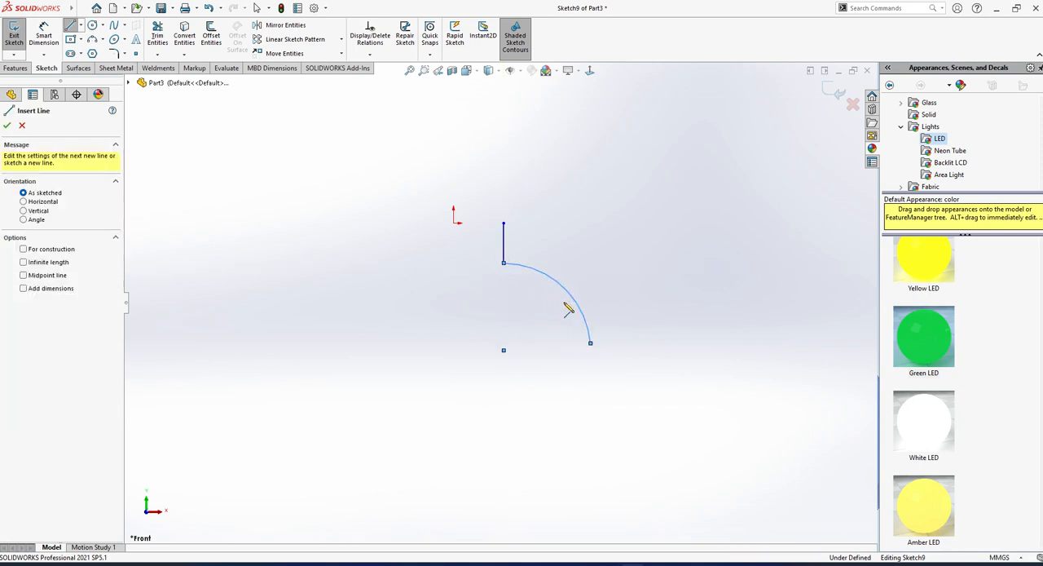
# Continue the profile below the arc with a vertical line about 157 mm long and a slightly slanted line about 99 mm long.
pyautogui.scroll(5, 590, 412)
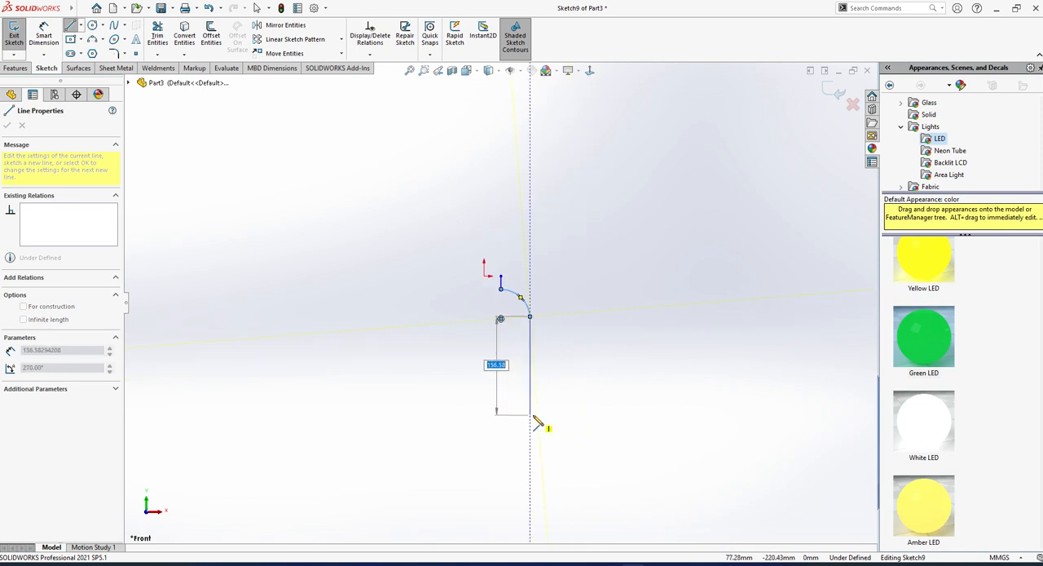
pyautogui.click(531, 414)
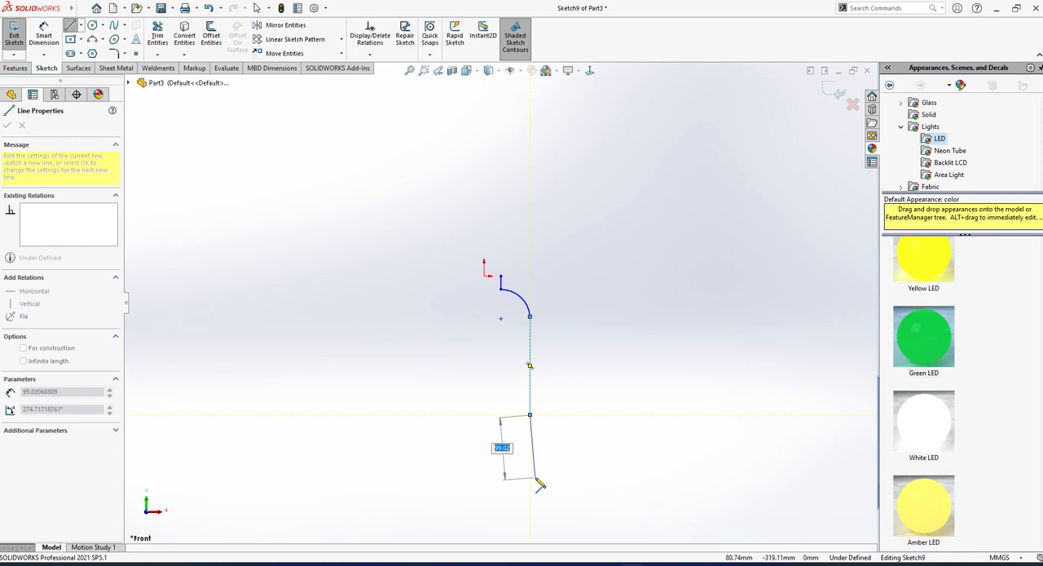
pyautogui.click(535, 478)
pyautogui.scroll(2, 534, 481)
pyautogui.scroll(-1, 528, 474)
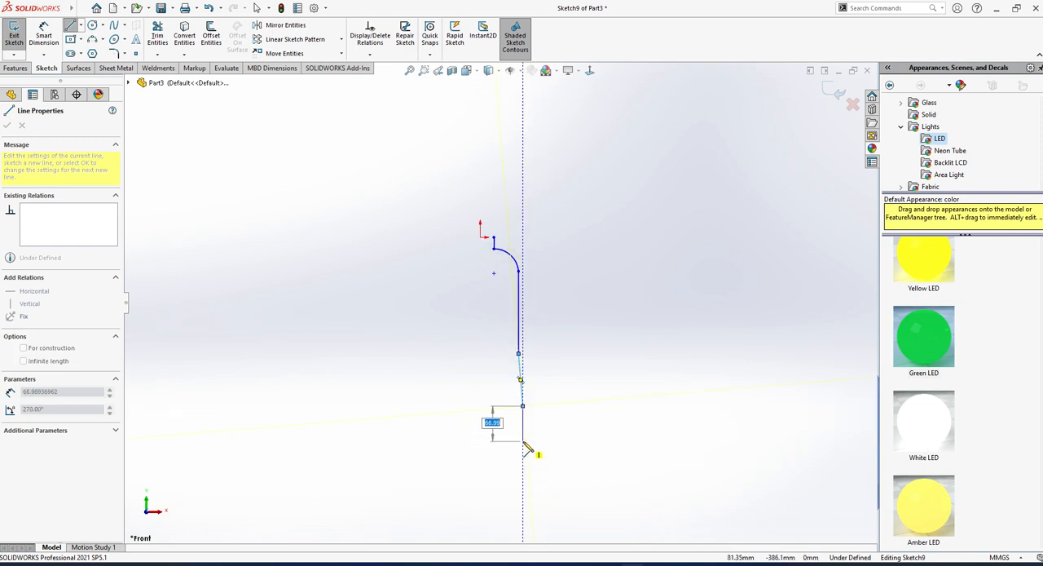
pyautogui.scroll(-2, 526, 447)
pyautogui.press('Escape')
pyautogui.scroll(1, 415, 291)
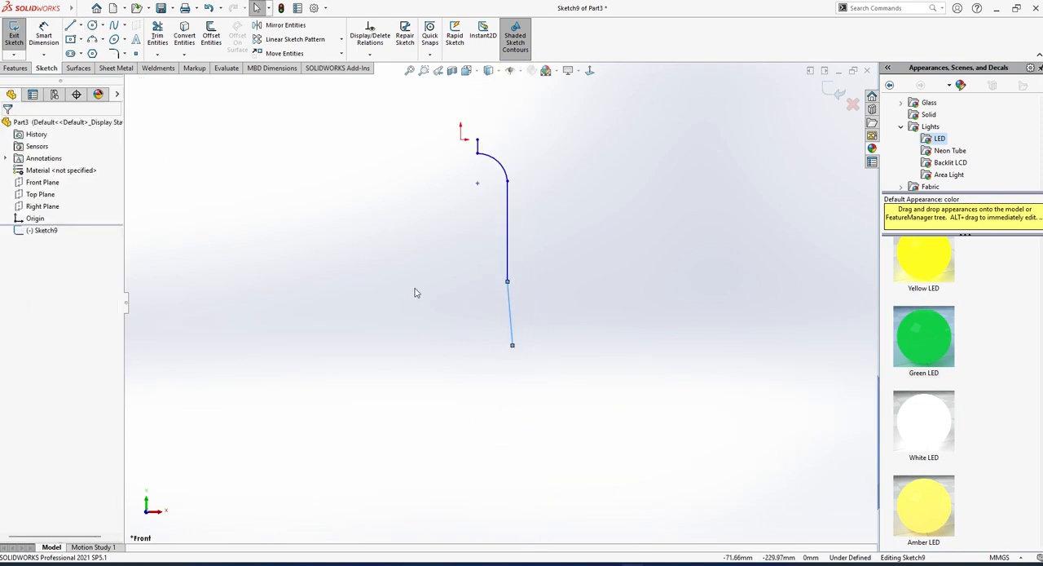
# Draw an S-shaped four-point spline between the two endpoints of the upper arc and delete the arc.
pyautogui.scroll(-3, 469, 191)
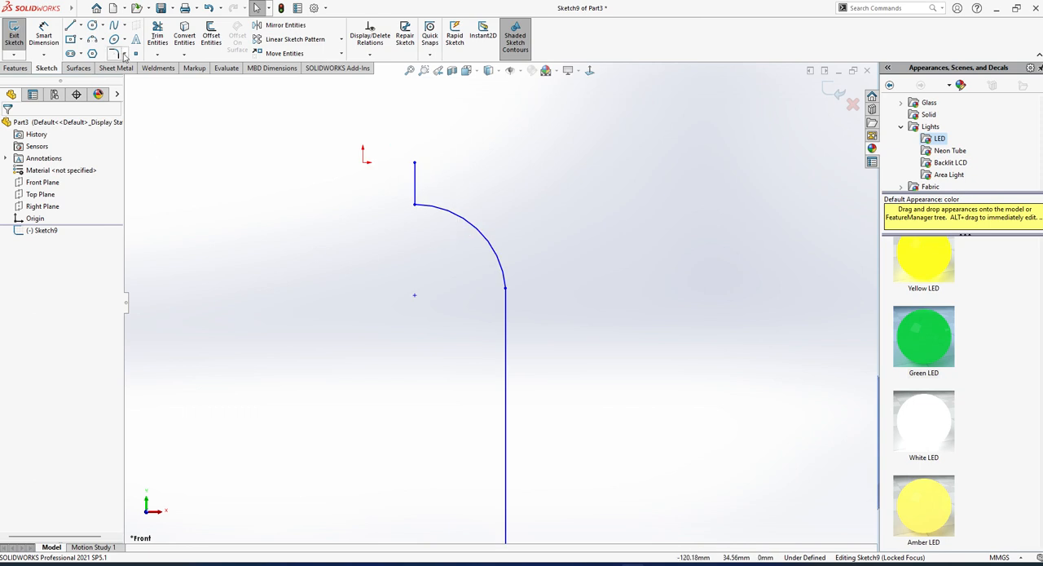
pyautogui.click(90, 40)
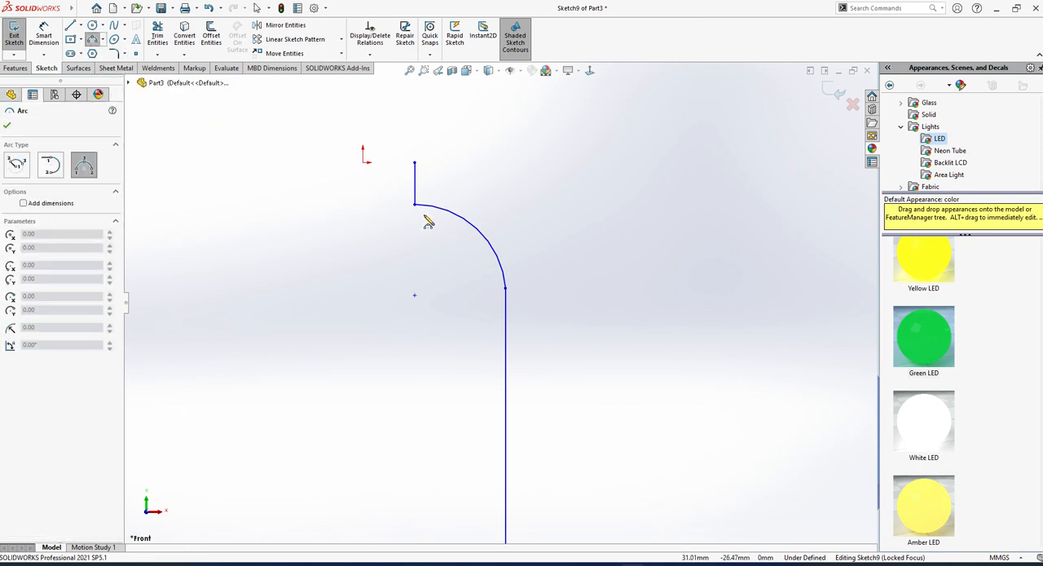
pyautogui.click(114, 25)
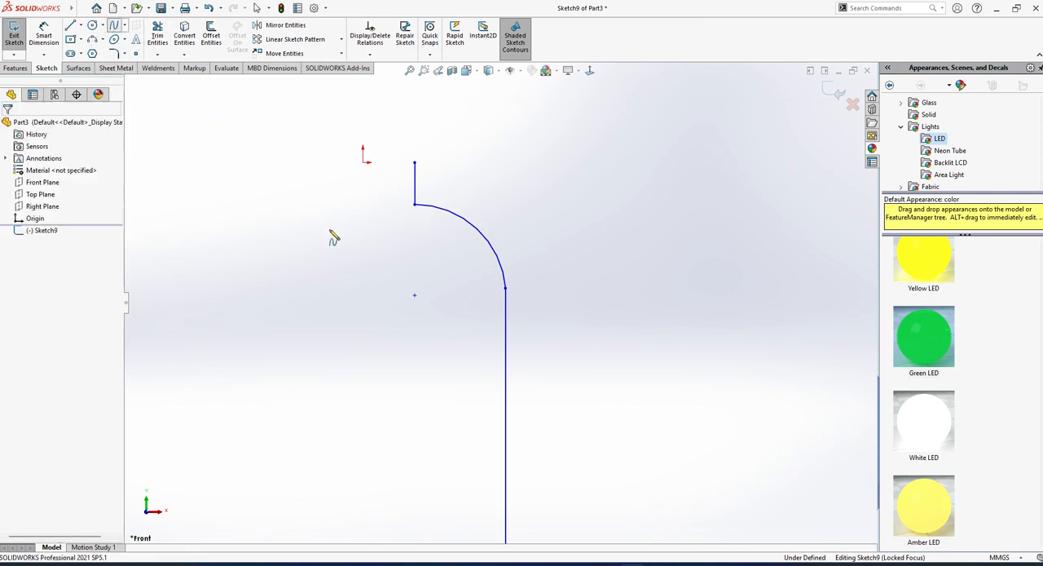
pyautogui.click(416, 205)
pyautogui.click(456, 235)
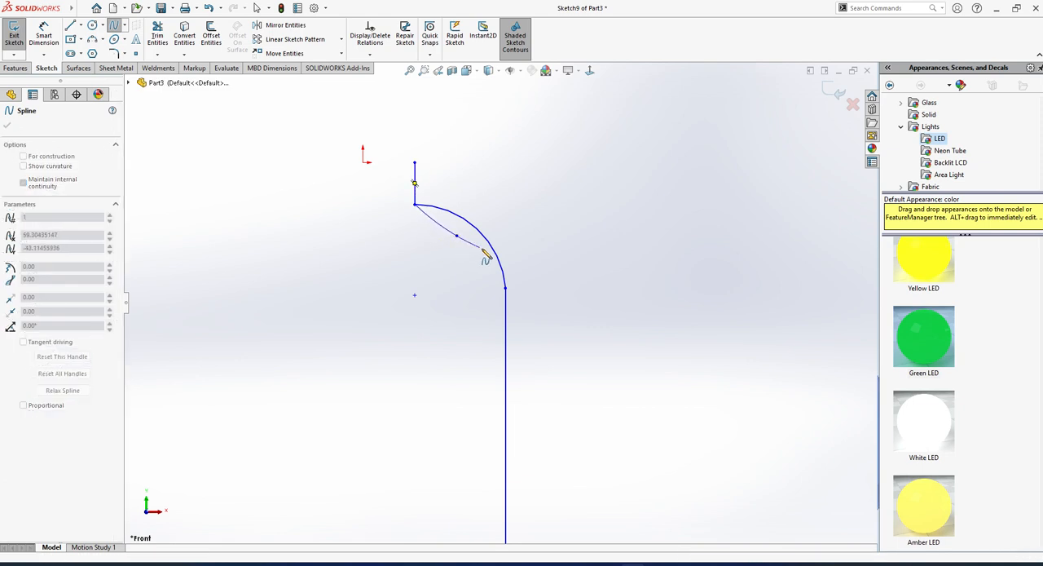
pyautogui.click(480, 247)
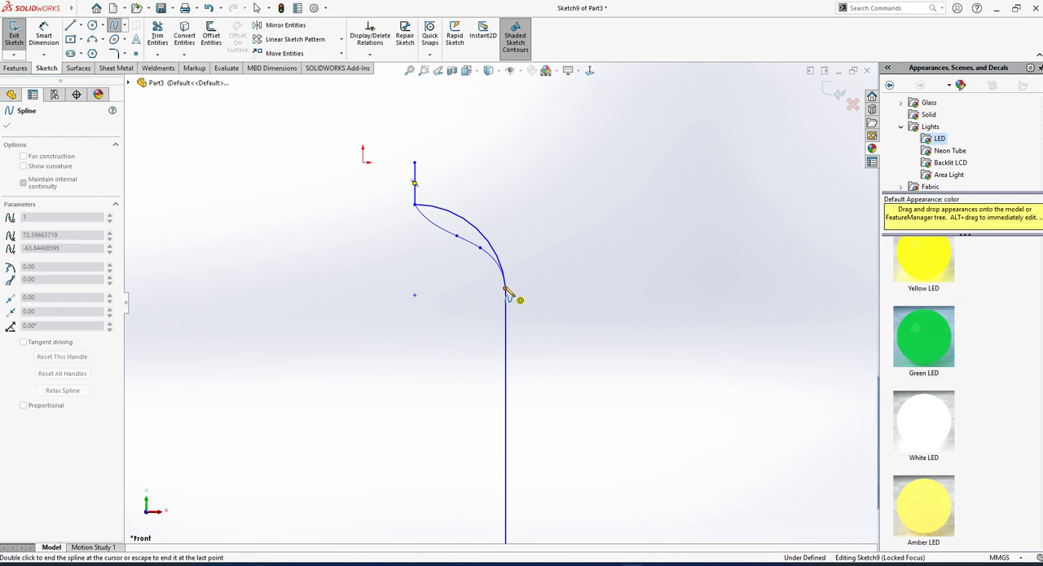
pyautogui.doubleClick(506, 289)
pyautogui.click(466, 226)
pyautogui.press('Escape')
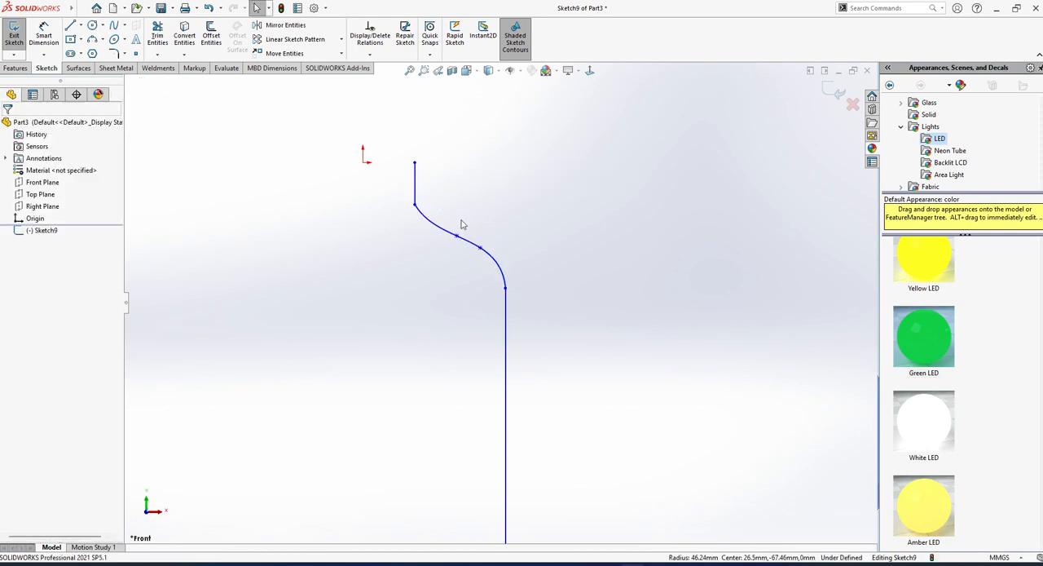
# Make the slanted line at the lower end of the profile vertical.
pyautogui.scroll(4, 486, 293)
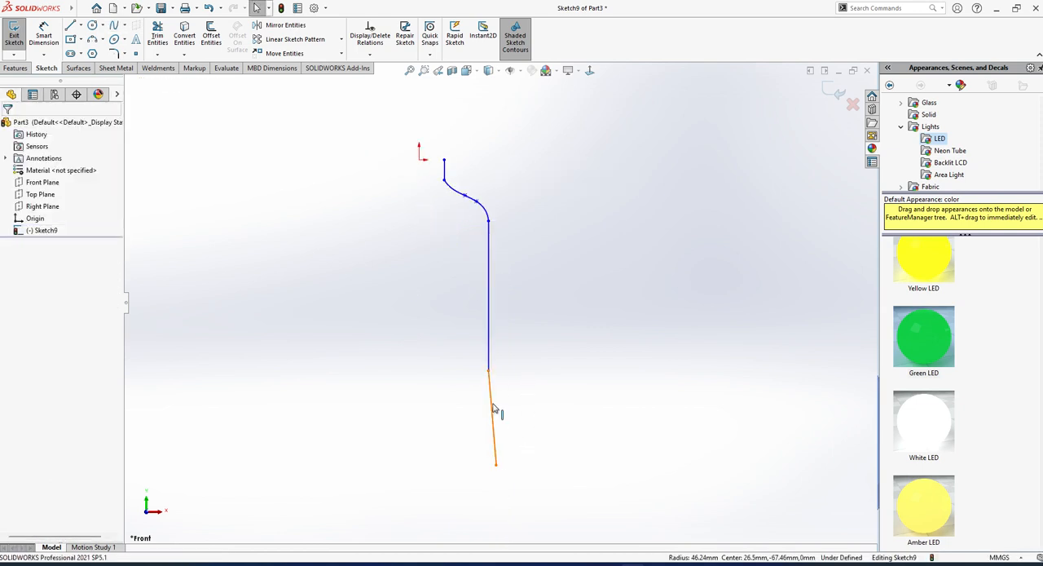
pyautogui.click(493, 408)
pyautogui.click(24, 257)
pyautogui.click(410, 385)
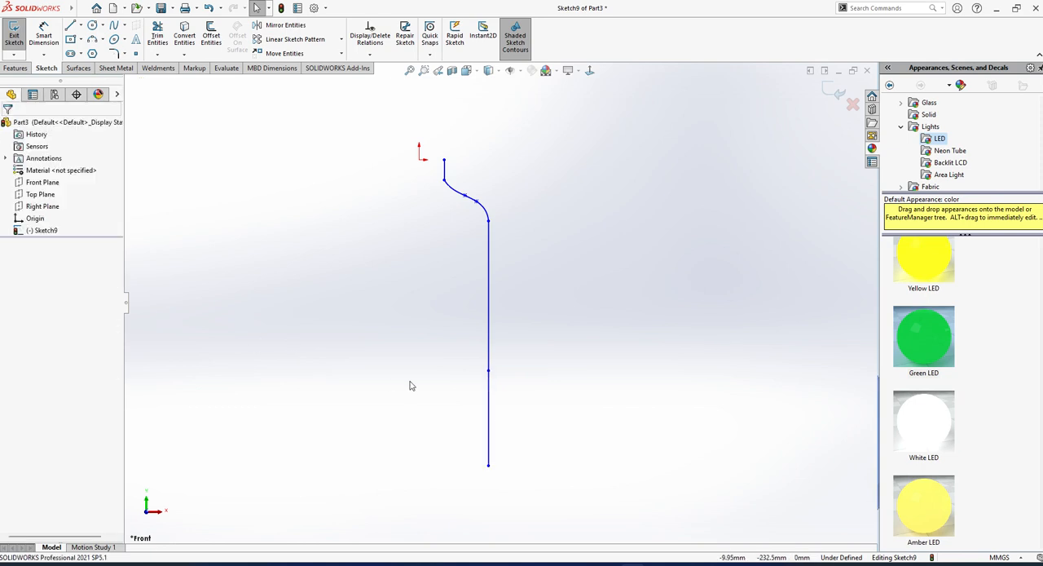
# Sketch a three-point arc of about 168 mm radius flaring outward from the lower end of the vertical line.
pyautogui.scroll(3, 411, 386)
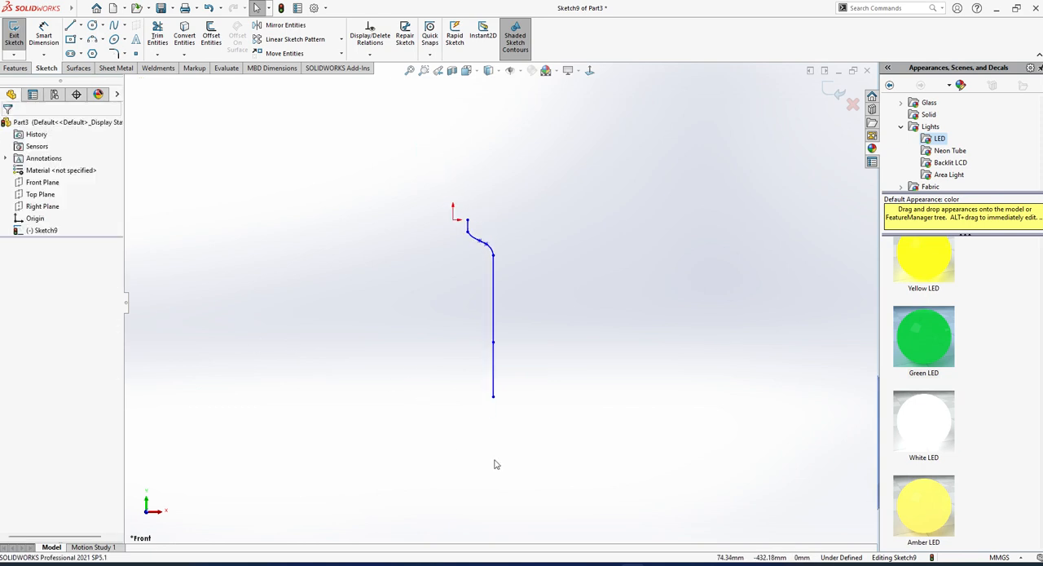
pyautogui.click(92, 40)
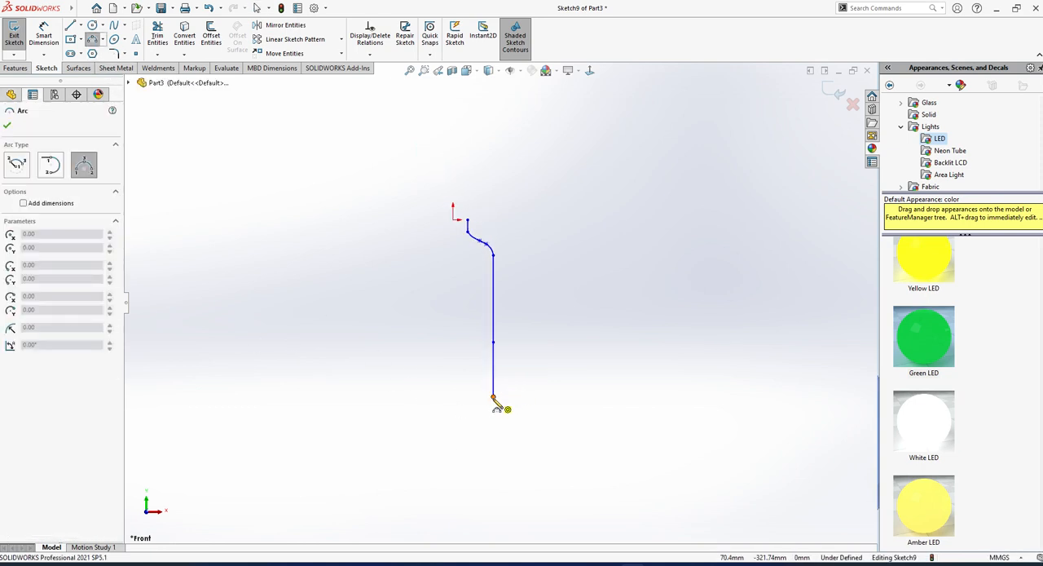
pyautogui.click(493, 397)
pyautogui.click(509, 434)
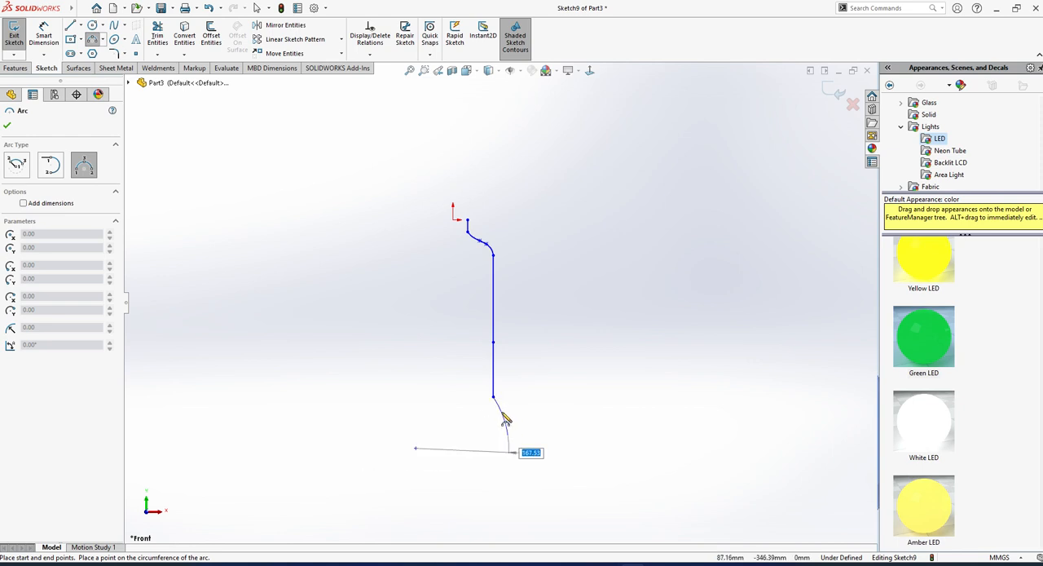
pyautogui.click(502, 413)
pyautogui.scroll(-2, 502, 419)
pyautogui.press('Escape')
# Try to make the flared arc tangent to the vertical line at their shared endpoint, and undo it.
pyautogui.click(489, 380)
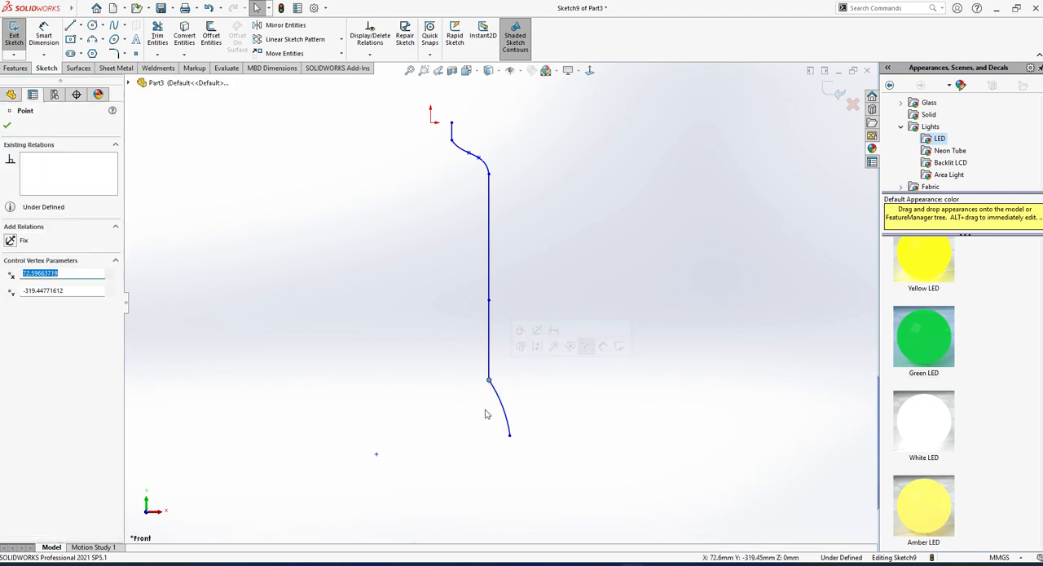
pyautogui.click(586, 346)
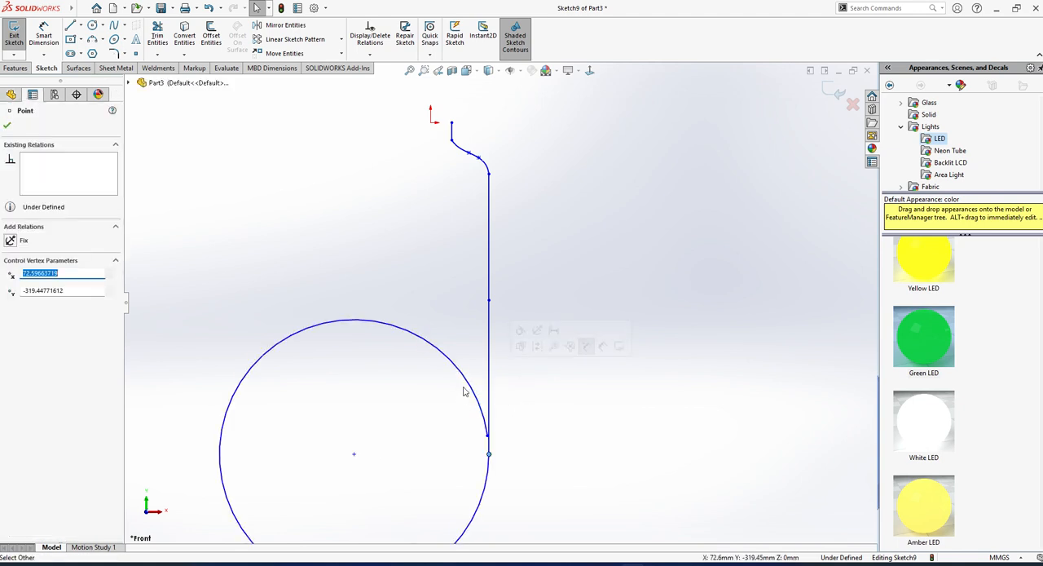
pyautogui.hotkey('ctrl', 'z')
# Sketch an oppositely curved three-point arc from the vertical line to the flared arc's lower end, and delete the first arc.
pyautogui.scroll(2, 554, 387)
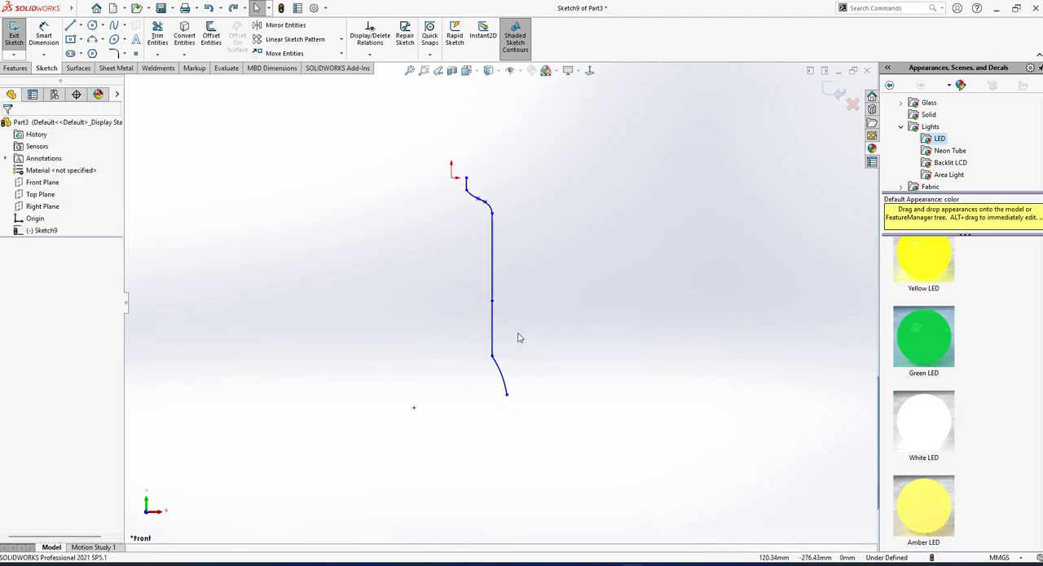
pyautogui.click(92, 39)
pyautogui.scroll(-2, 517, 374)
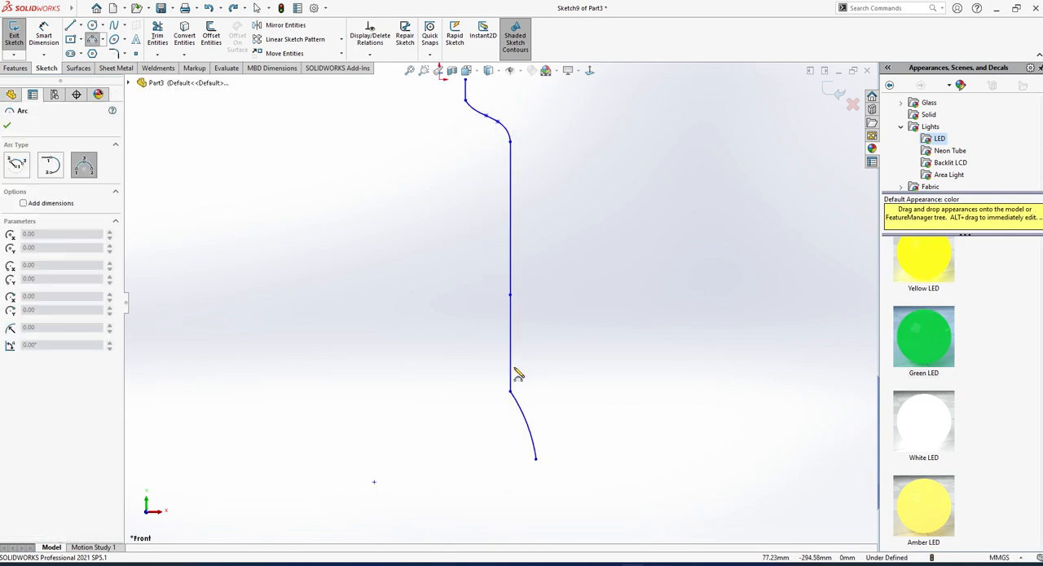
pyautogui.click(514, 365)
pyautogui.click(536, 459)
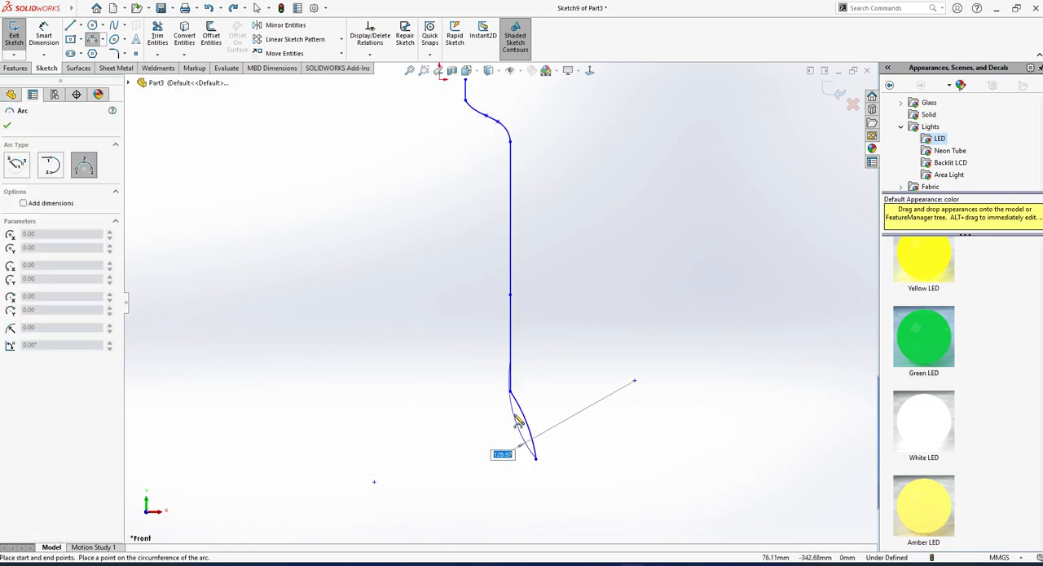
pyautogui.click(516, 418)
pyautogui.press('Escape')
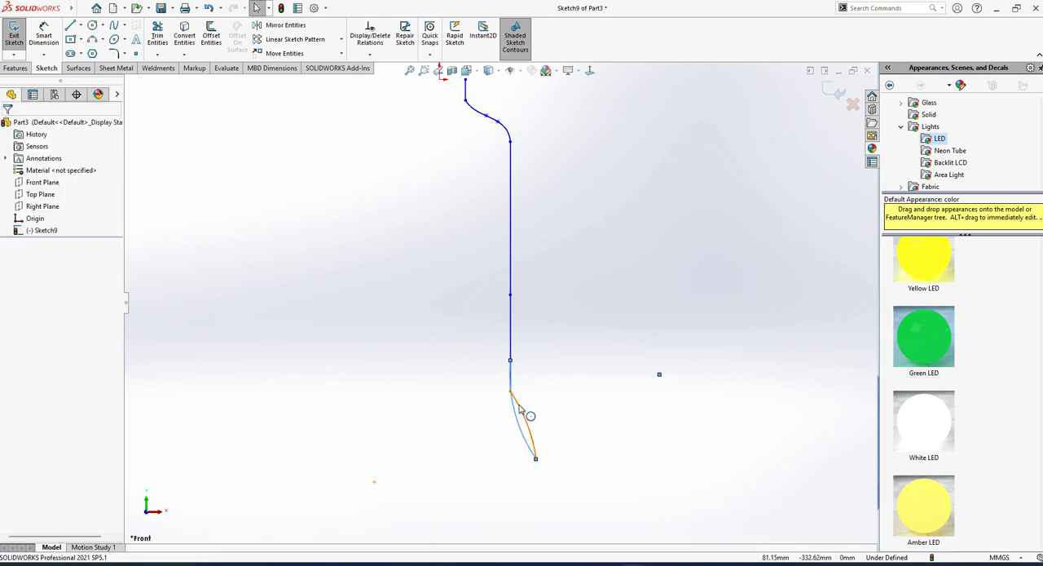
pyautogui.scroll(-5, 517, 407)
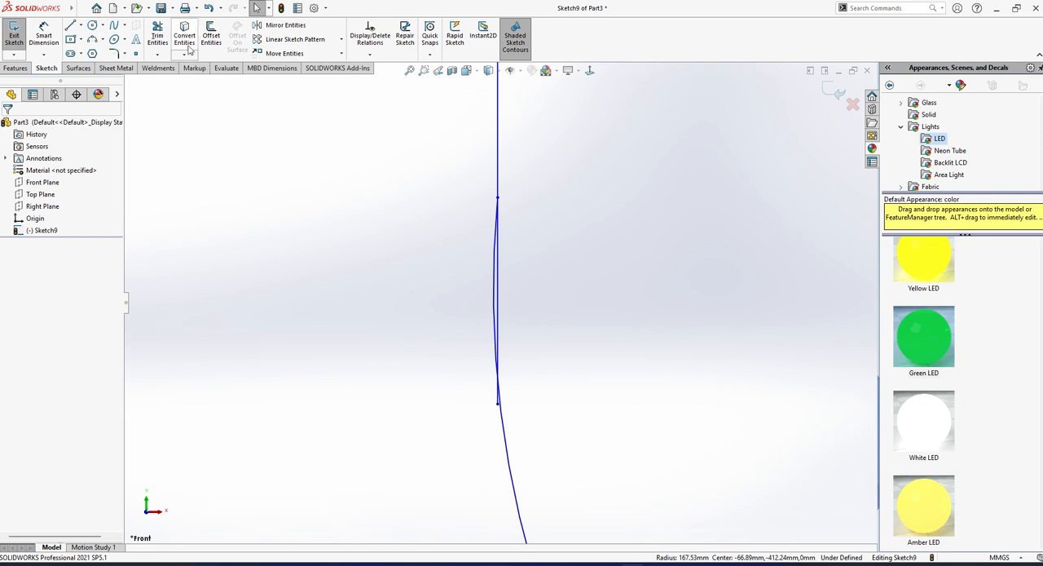
# Trim the overlapping upper end of the new arc and the vertical line's stub below their junction.
pyautogui.click(157, 35)
pyautogui.moveTo(551, 328); pyautogui.dragTo(586, 328)
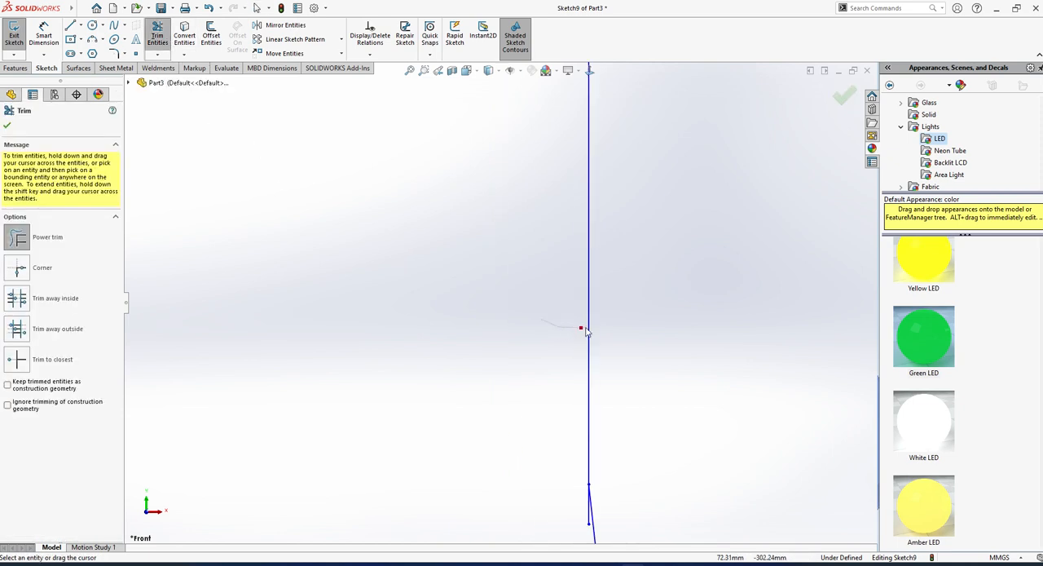
pyautogui.scroll(3, 565, 404)
pyautogui.press('Escape')
pyautogui.moveTo(499, 372)
pyautogui.mouseDown()
pyautogui.moveTo(573, 426)
pyautogui.moveTo(513, 363)
pyautogui.mouseUp()
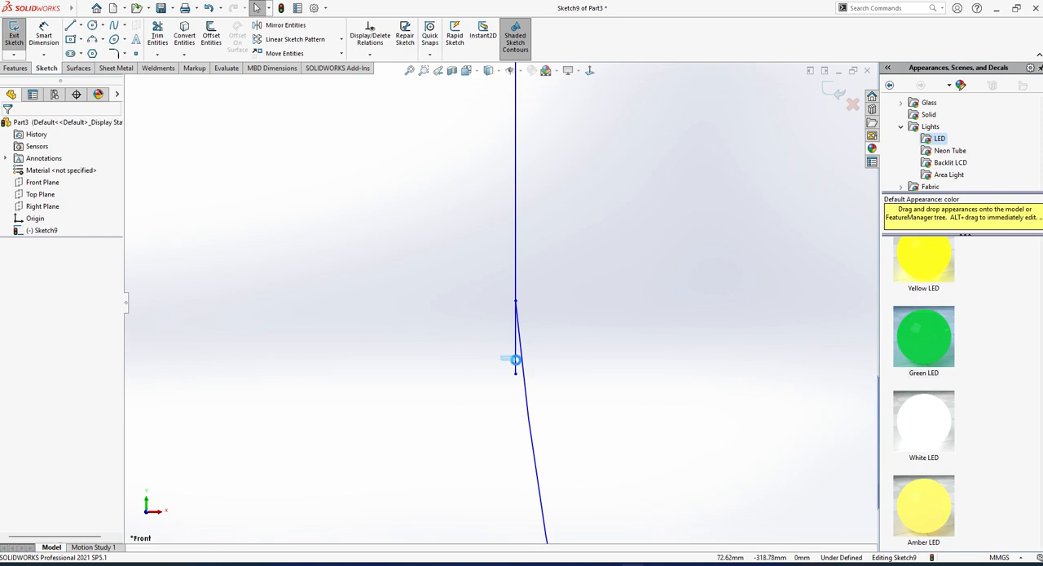
pyautogui.click(157, 35)
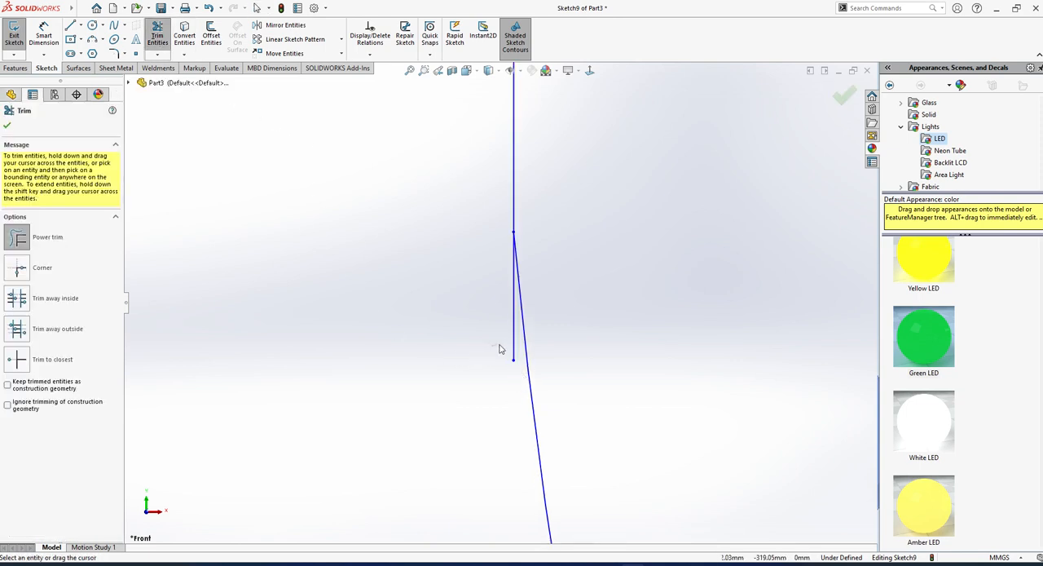
pyautogui.moveTo(513, 359); pyautogui.dragTo(502, 292)
pyautogui.press('Escape')
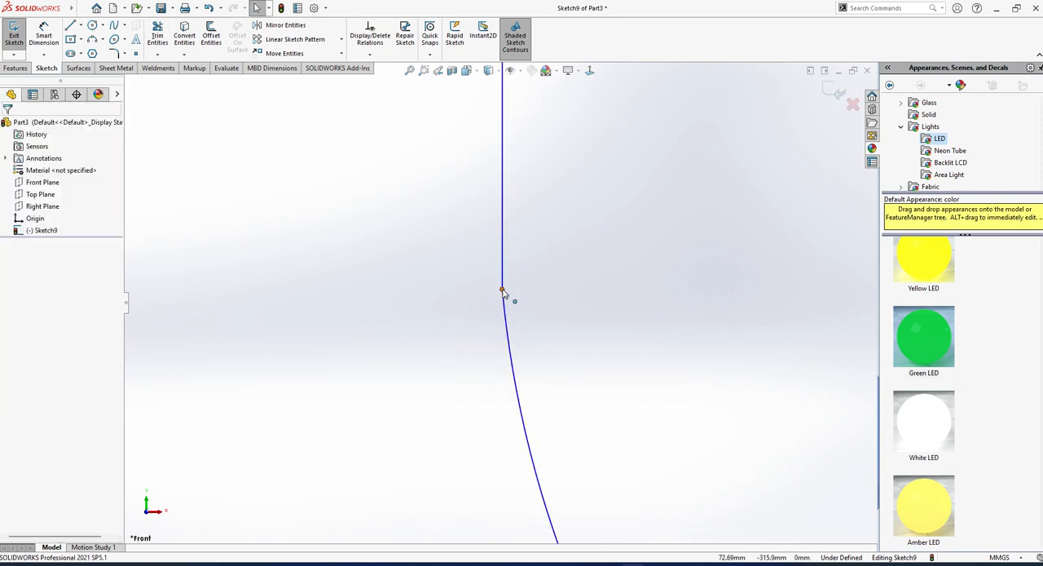
# Make the trimmed arc tangent to the vertical line at their junction point.
pyautogui.click(502, 289)
pyautogui.click(549, 242)
pyautogui.click(541, 311)
pyautogui.scroll(8, 551, 389)
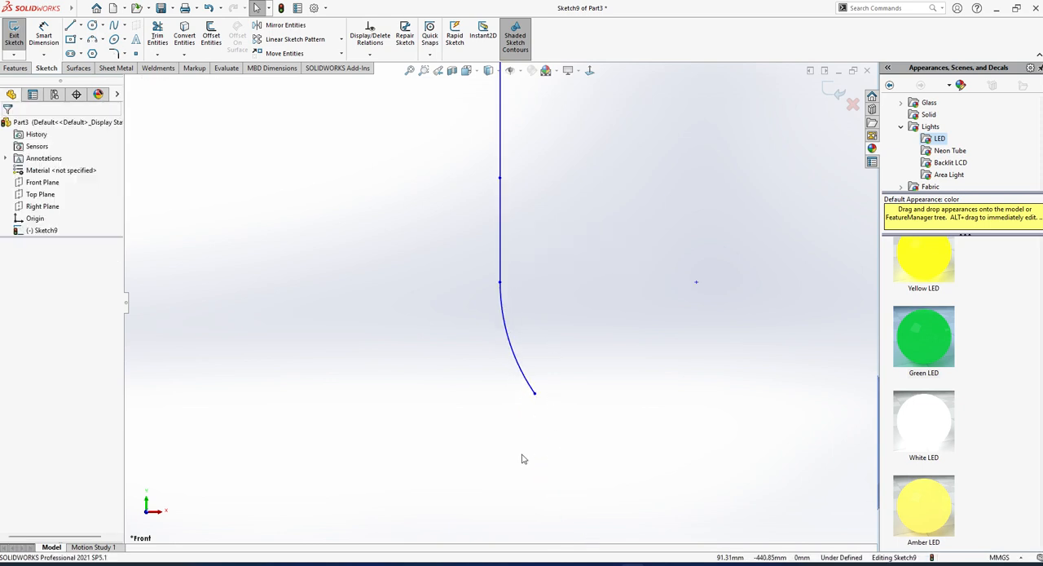
pyautogui.scroll(3, 493, 265)
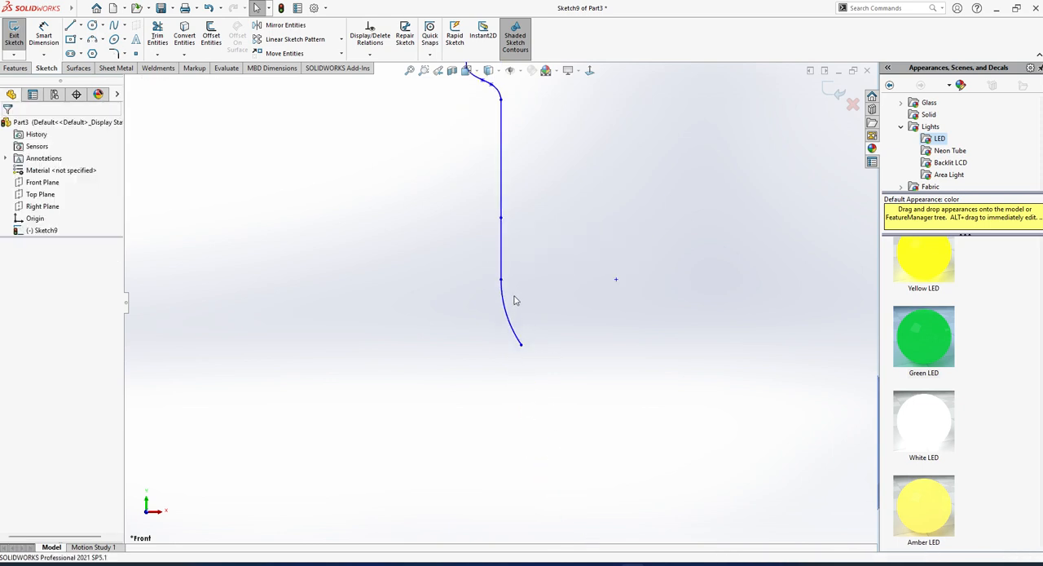
# Sketch a bulging three-point arc of about 72 mm radius from the flared arc's lower end, and make the two arcs tangent at their junction.
pyautogui.click(92, 39)
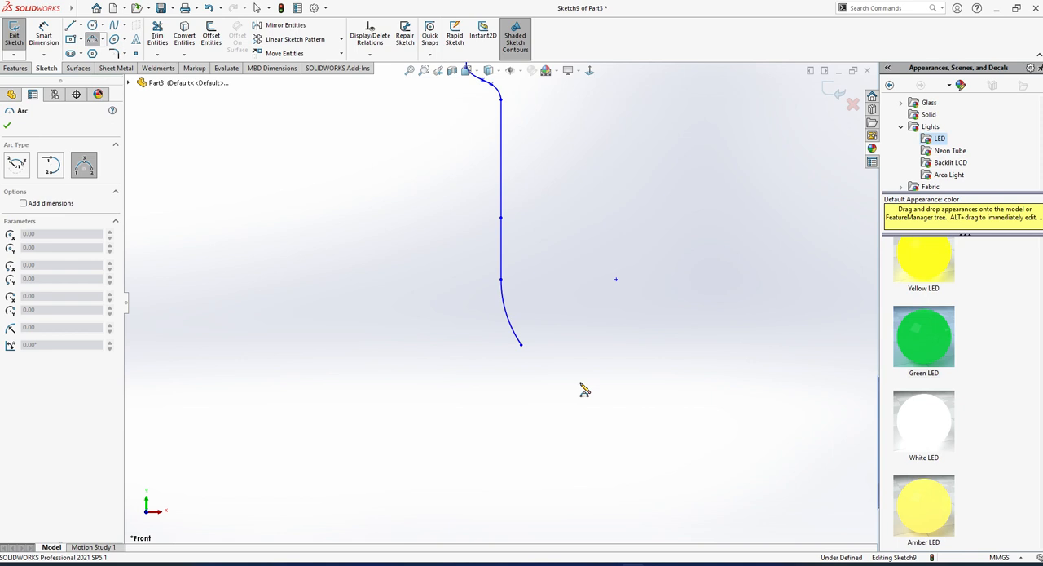
pyautogui.click(522, 346)
pyautogui.click(459, 417)
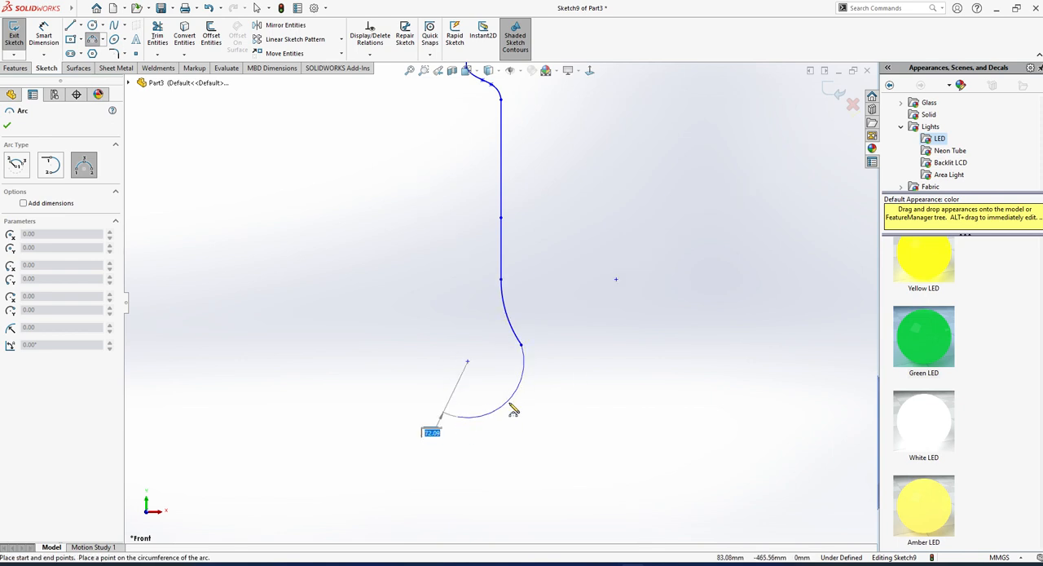
pyautogui.click(511, 399)
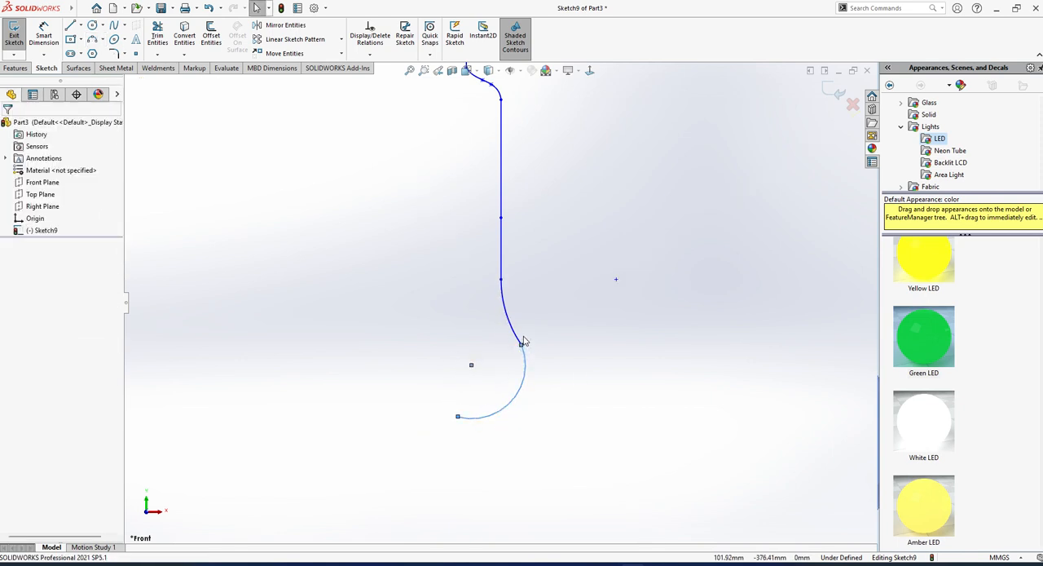
pyautogui.click(521, 346)
pyautogui.click(556, 298)
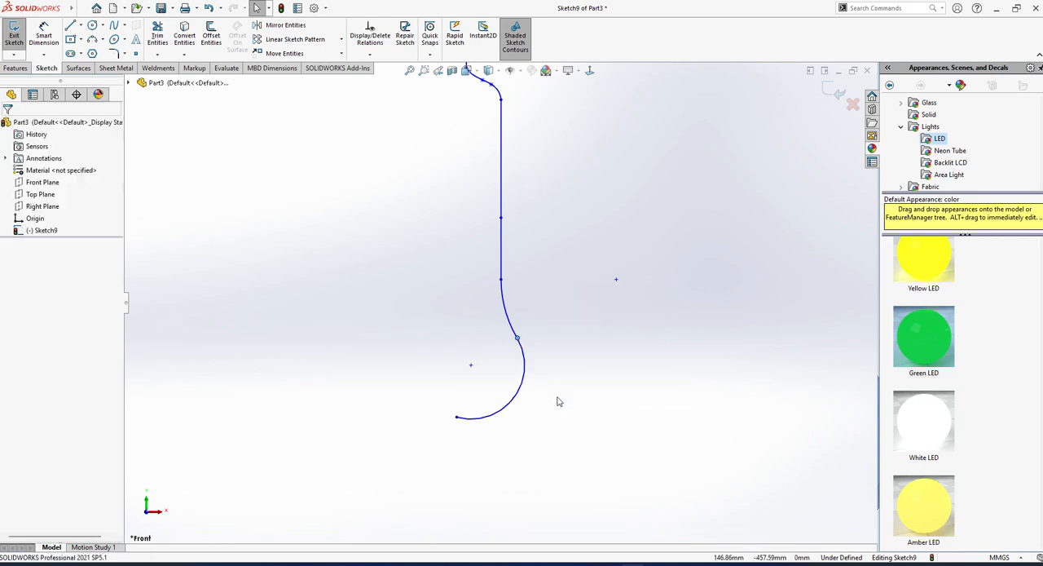
# Sketch a vertical construction line about 134 mm long downward from the origin.
pyautogui.scroll(4, 531, 418)
pyautogui.scroll(-3, 488, 303)
pyautogui.scroll(2, 450, 310)
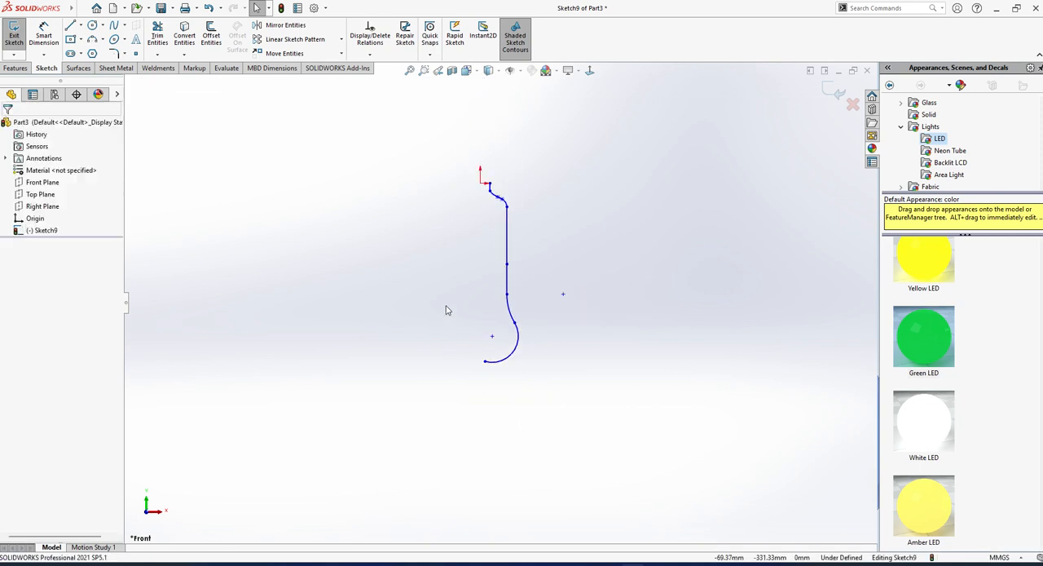
pyautogui.press('l')
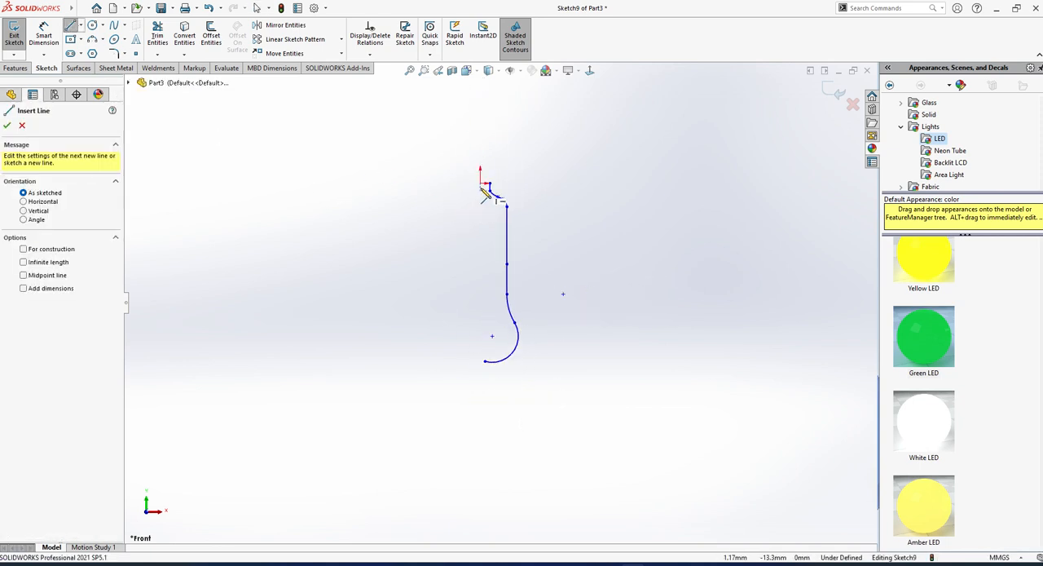
pyautogui.click(480, 184)
pyautogui.click(480, 231)
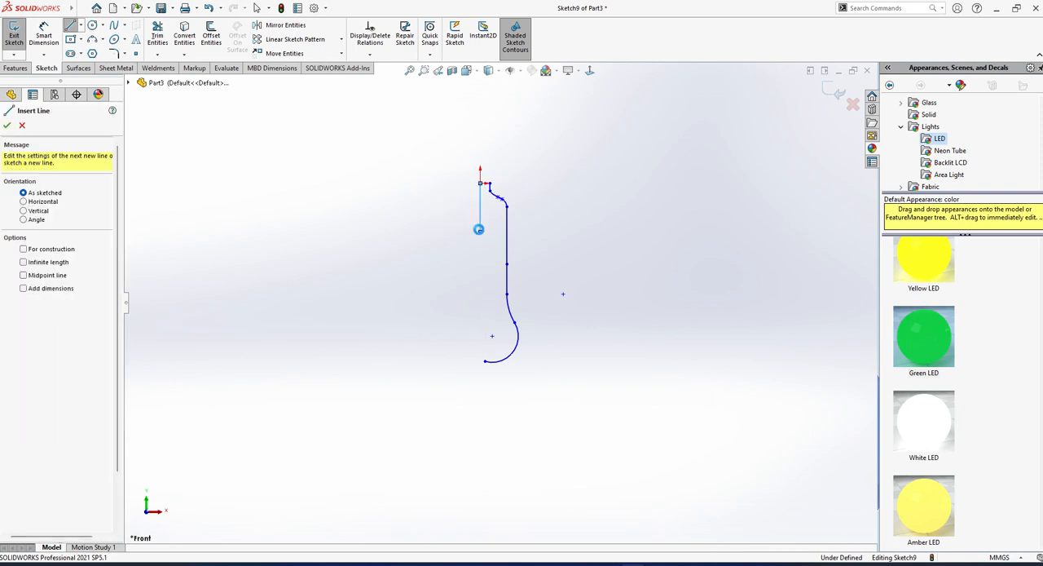
pyautogui.press('Escape')
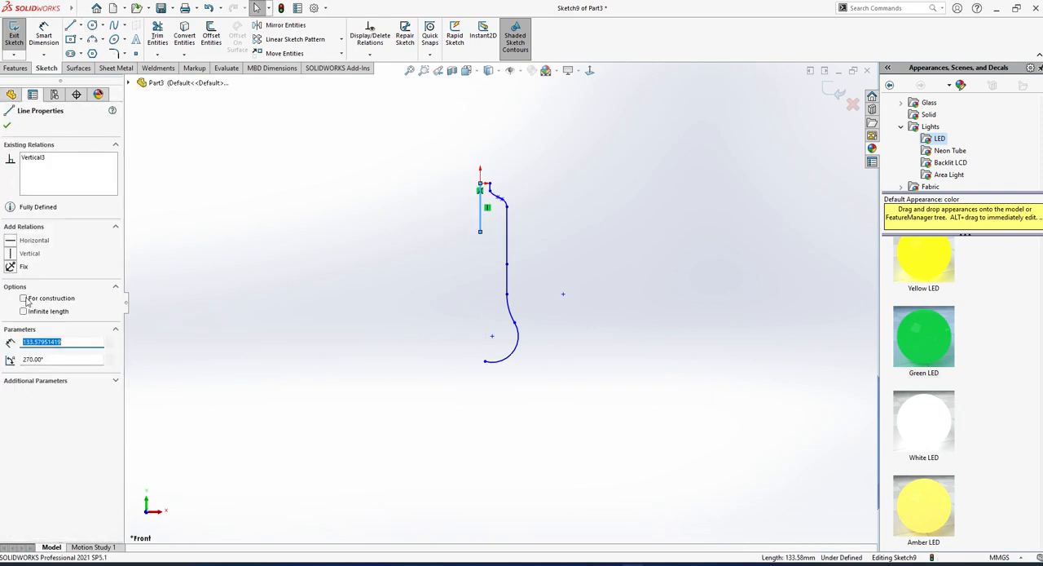
pyautogui.click(24, 298)
pyautogui.click(285, 339)
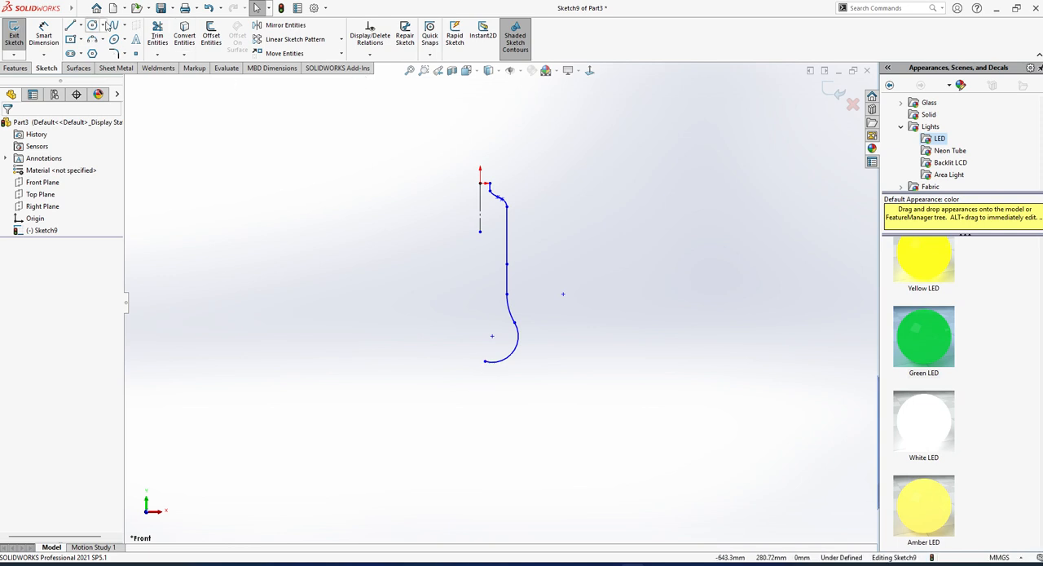
# Sketch a bottom line about 60 mm long from vertically below the origin to the lower part of the bulging arc.
pyautogui.click(71, 25)
pyautogui.scroll(-3, 460, 260)
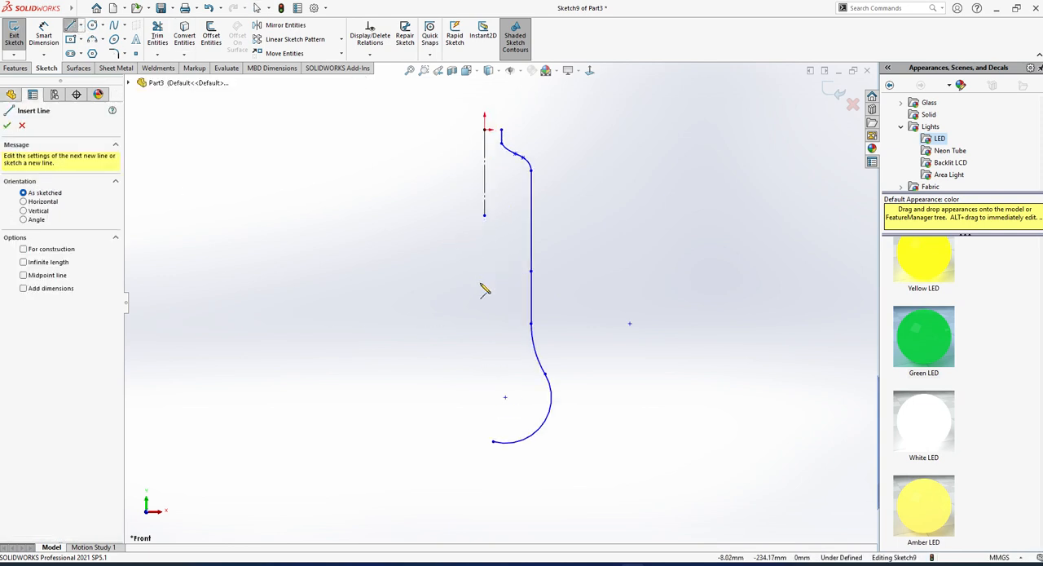
pyautogui.click(486, 443)
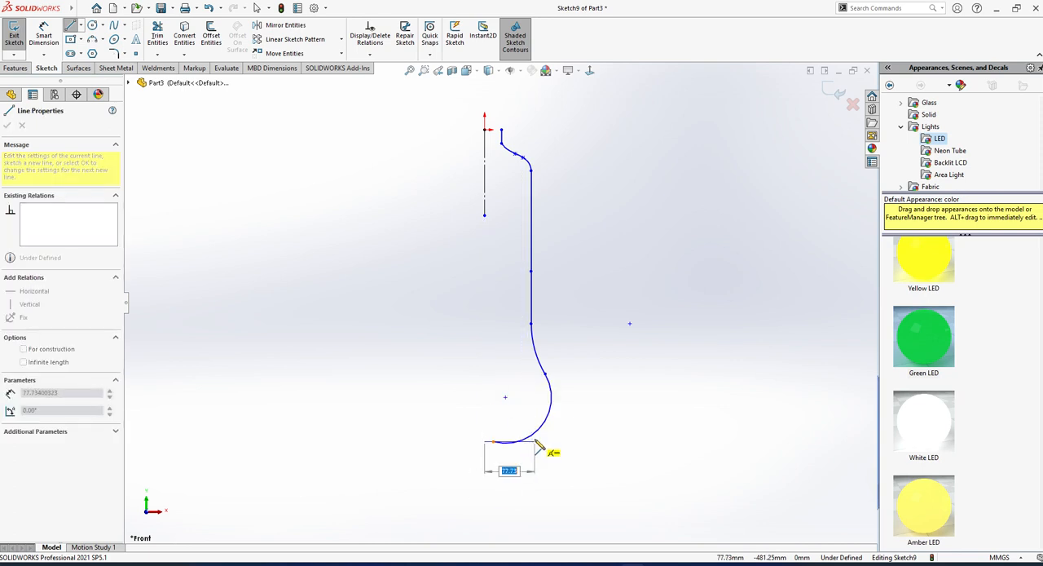
pyautogui.press('Escape')
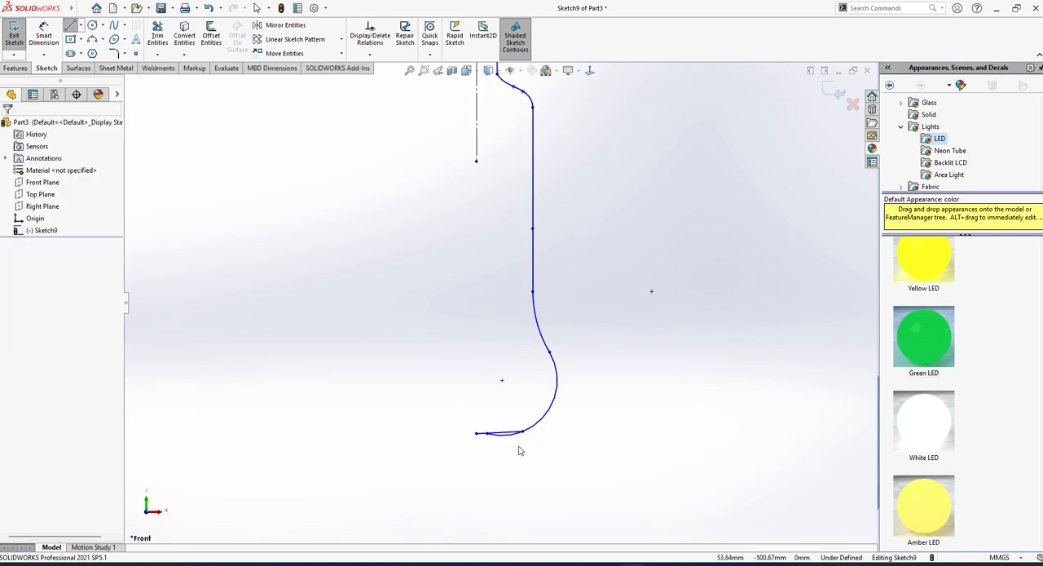
# Trim the bulging arc's leftover end below the bottom line.
pyautogui.scroll(-3, 519, 457)
pyautogui.click(157, 37)
pyautogui.scroll(-3, 422, 413)
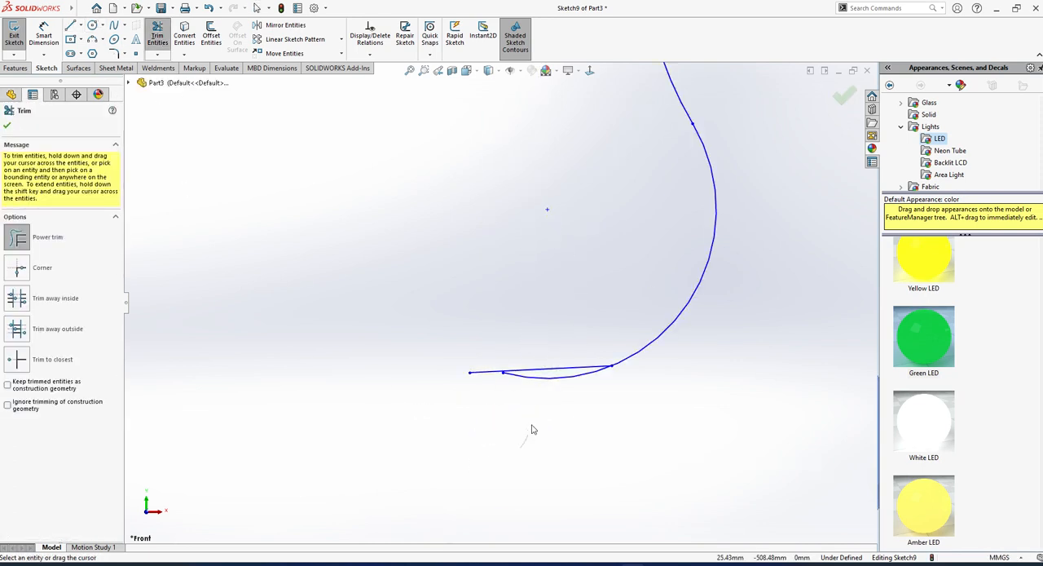
pyautogui.moveTo(533, 426); pyautogui.dragTo(549, 377)
pyautogui.press('Escape')
# Make the bottom line horizontal.
pyautogui.click(554, 372)
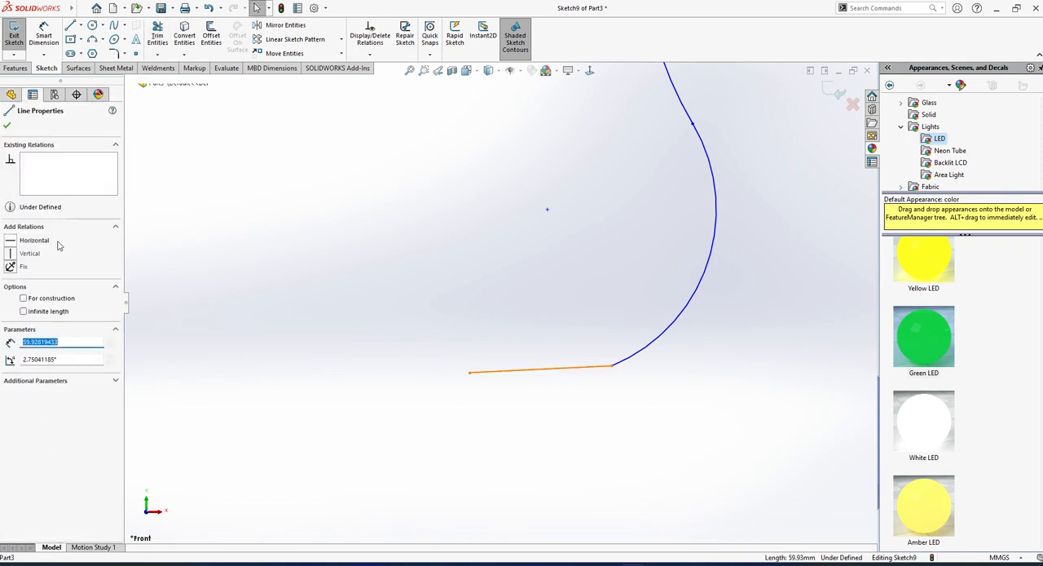
pyautogui.click(10, 240)
pyautogui.press('Escape')
pyautogui.scroll(6, 537, 257)
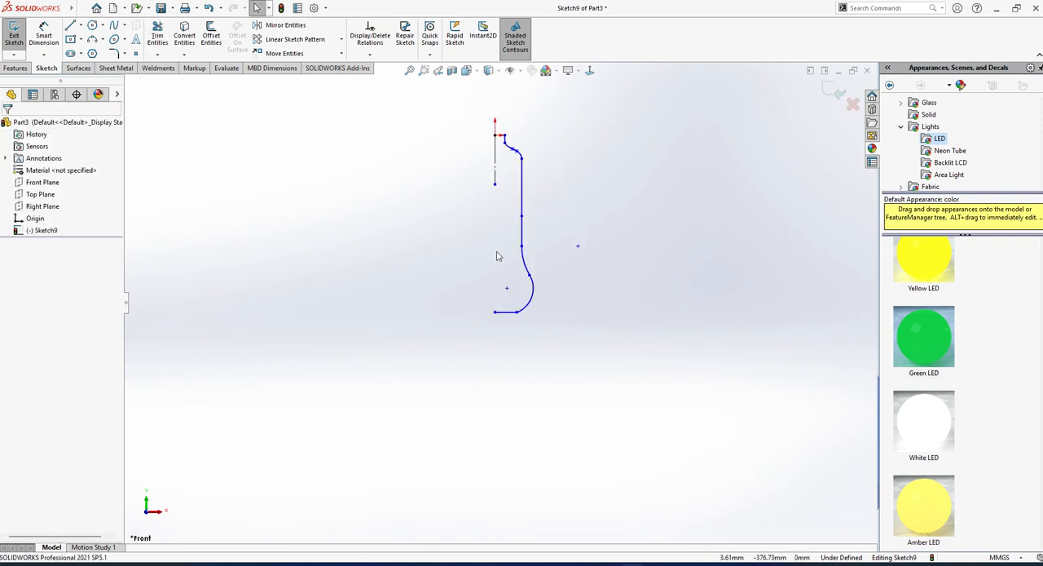
pyautogui.click(14, 35)
pyautogui.click(48, 35)
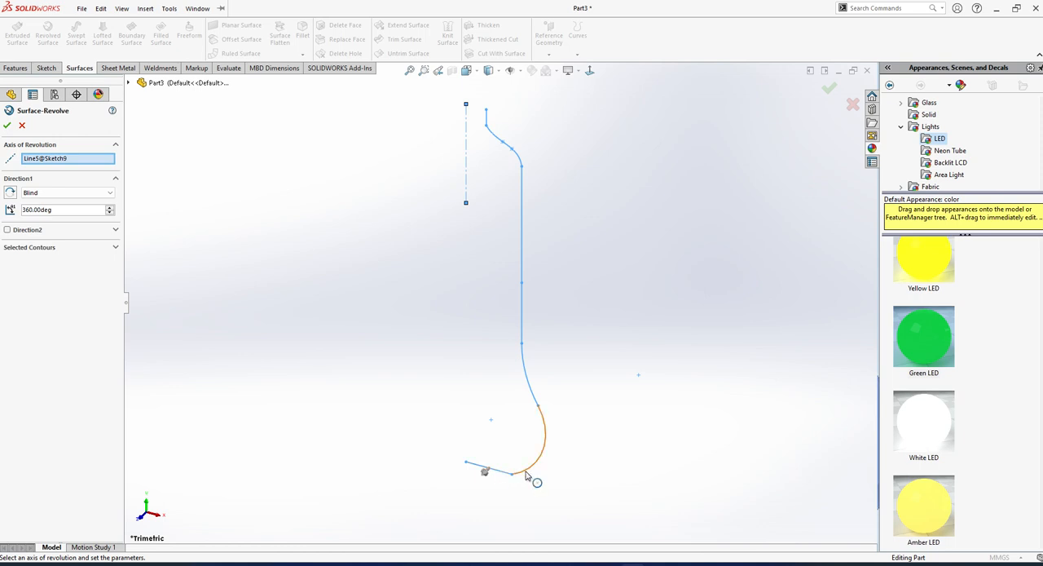
pyautogui.click(23, 126)
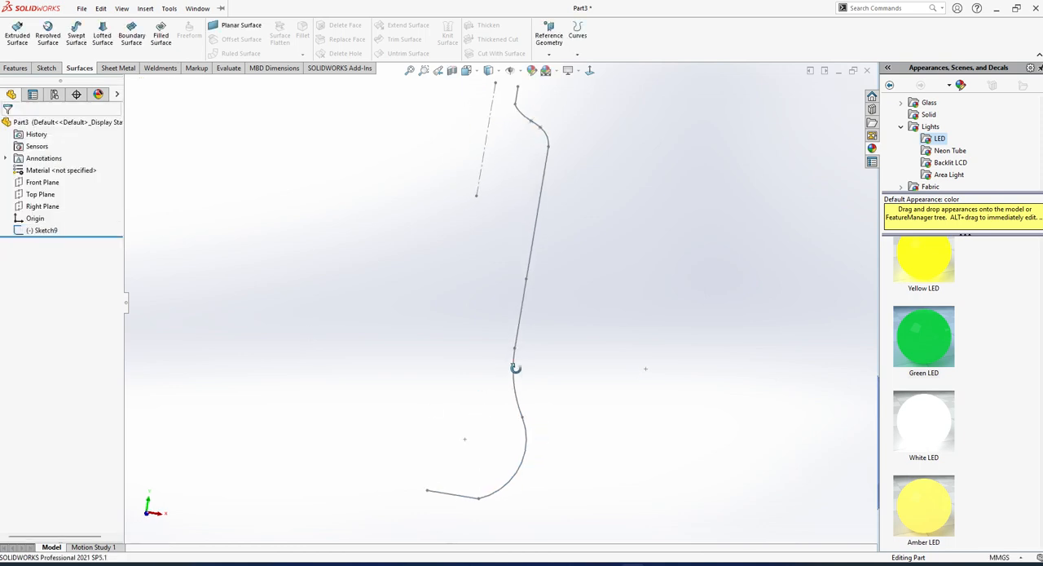
pyautogui.click(42, 231)
pyautogui.click(52, 192)
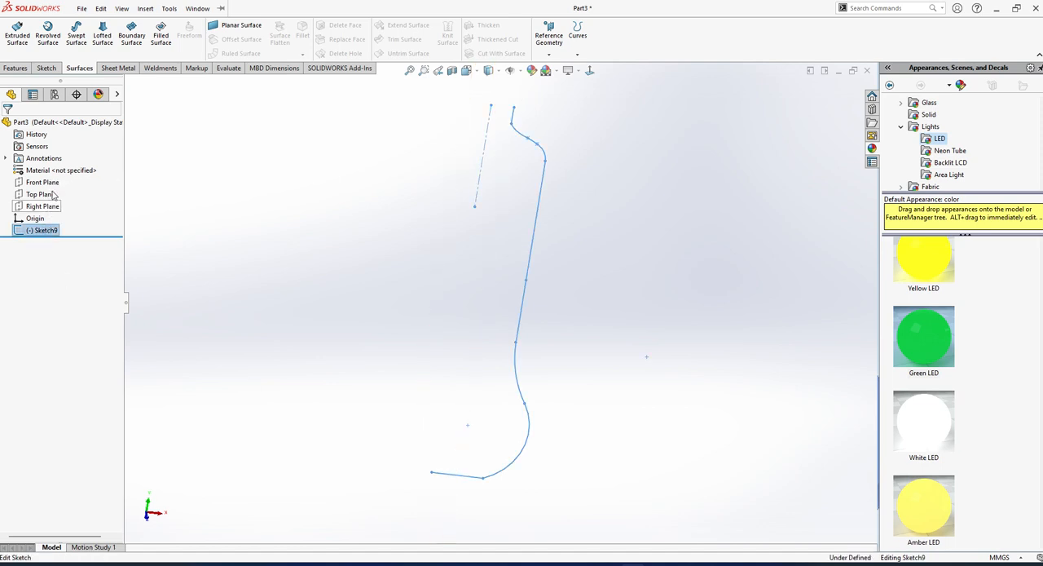
# Convert the horizontal bottom line of the profile to construction geometry.
pyautogui.scroll(2, 503, 410)
pyautogui.scroll(-3, 482, 411)
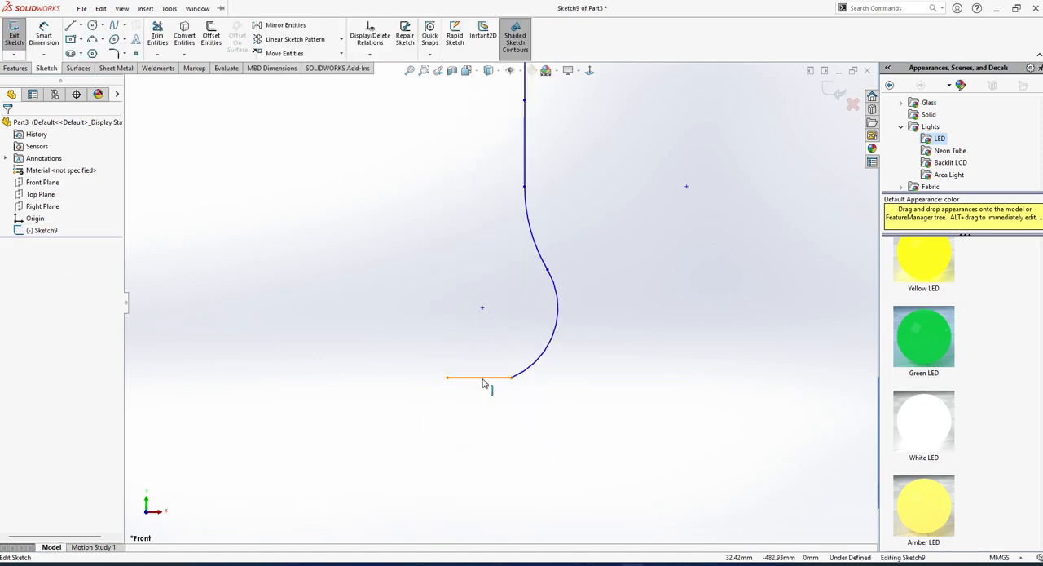
pyautogui.click(483, 380)
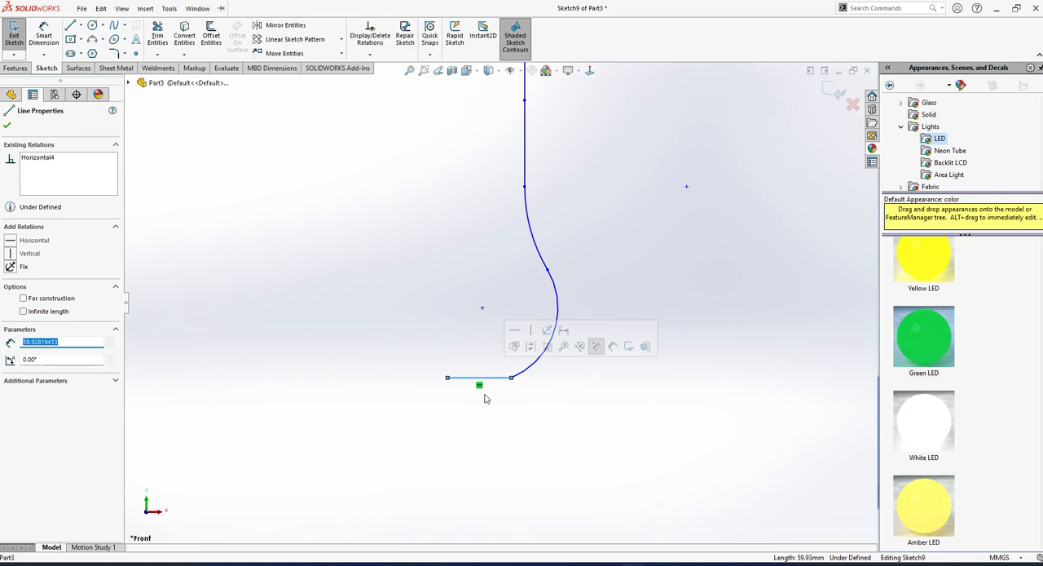
pyautogui.click(288, 431)
pyautogui.scroll(2, 498, 360)
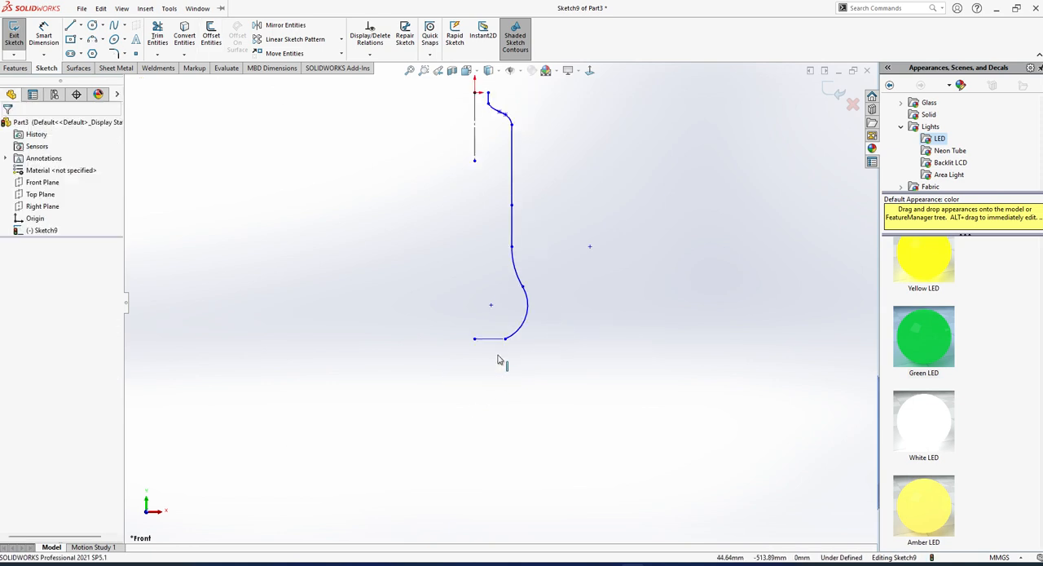
# Make the spline blend smoothly into the short upper line and the long vertical line with a relation at each shared endpoint.
pyautogui.scroll(2, 525, 195)
pyautogui.scroll(-3, 527, 171)
pyautogui.scroll(-5, 480, 191)
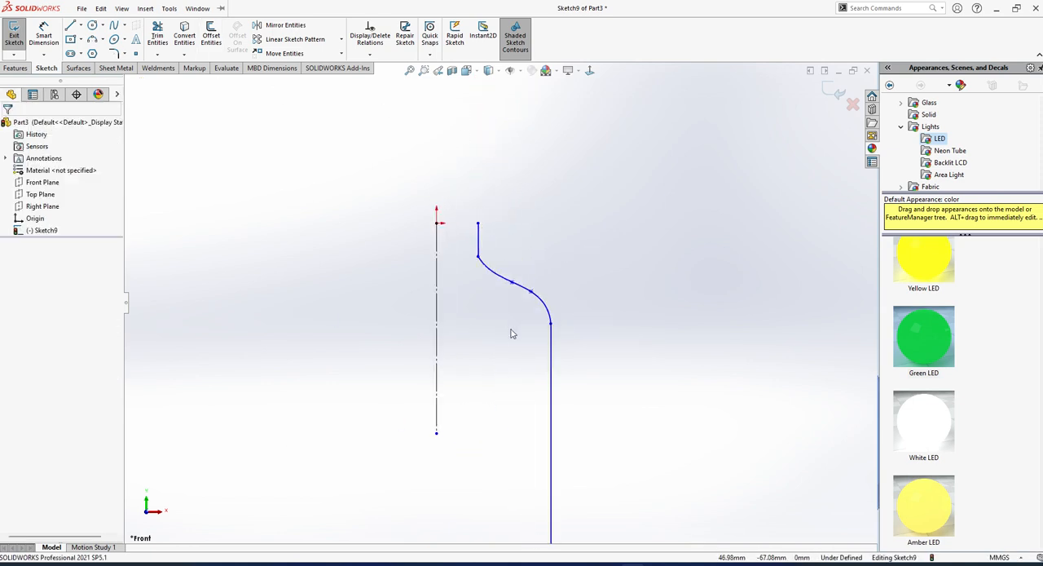
pyautogui.scroll(3, 504, 335)
pyautogui.scroll(-5, 484, 276)
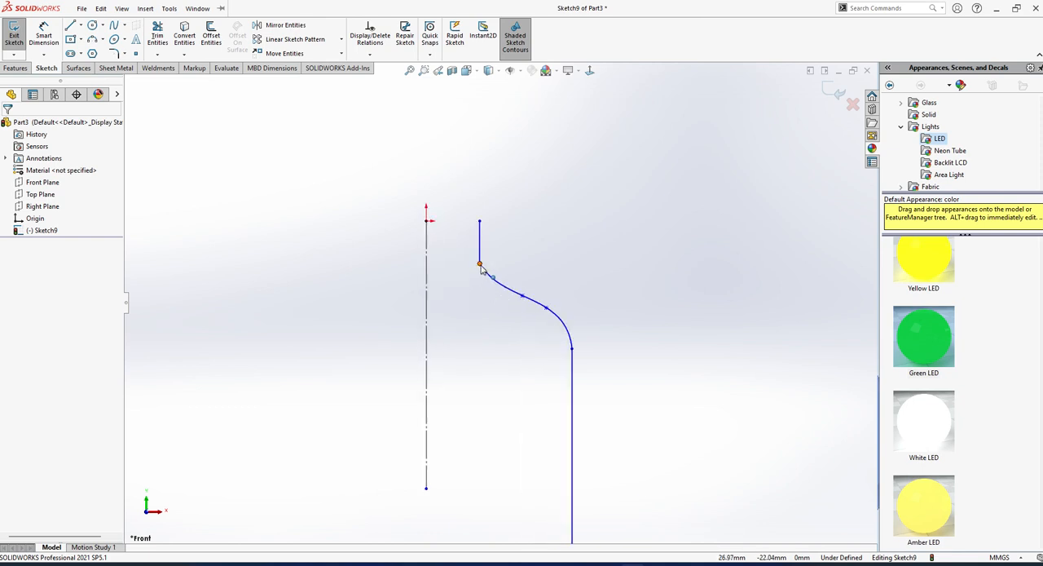
pyautogui.click(480, 265)
pyautogui.click(533, 217)
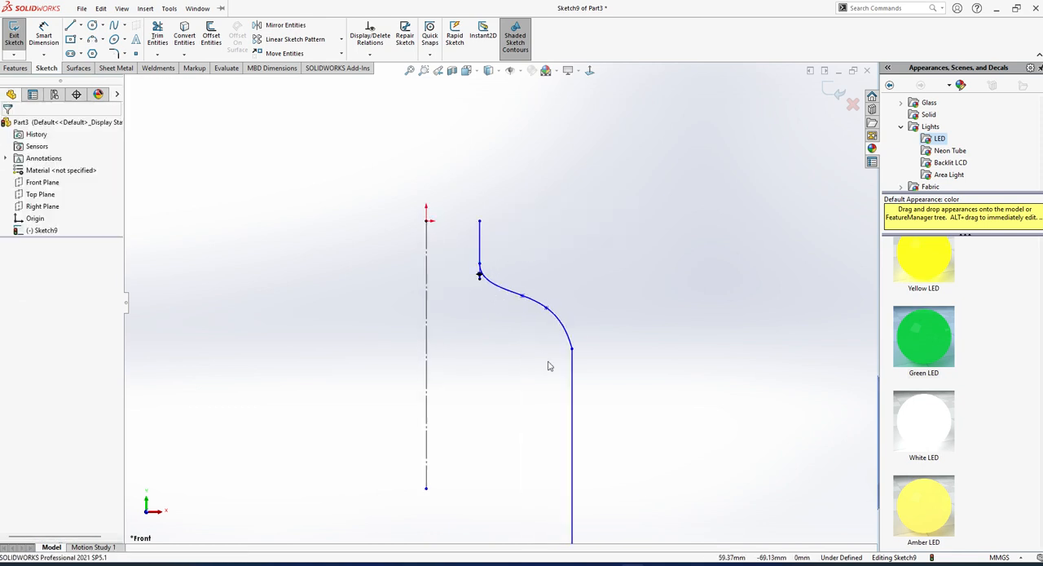
pyautogui.click(573, 350)
pyautogui.click(629, 294)
pyautogui.scroll(6, 550, 411)
pyautogui.scroll(-2, 514, 448)
# Exit the sketch and create a revolved surface from the profile, 360° about the vertical construction line.
pyautogui.click(14, 34)
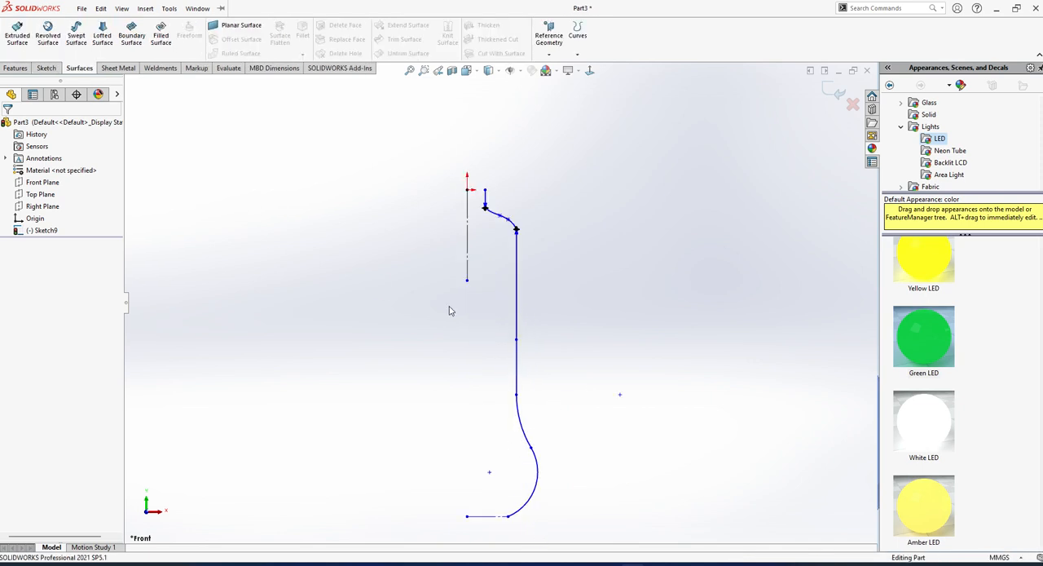
pyautogui.click(43, 230)
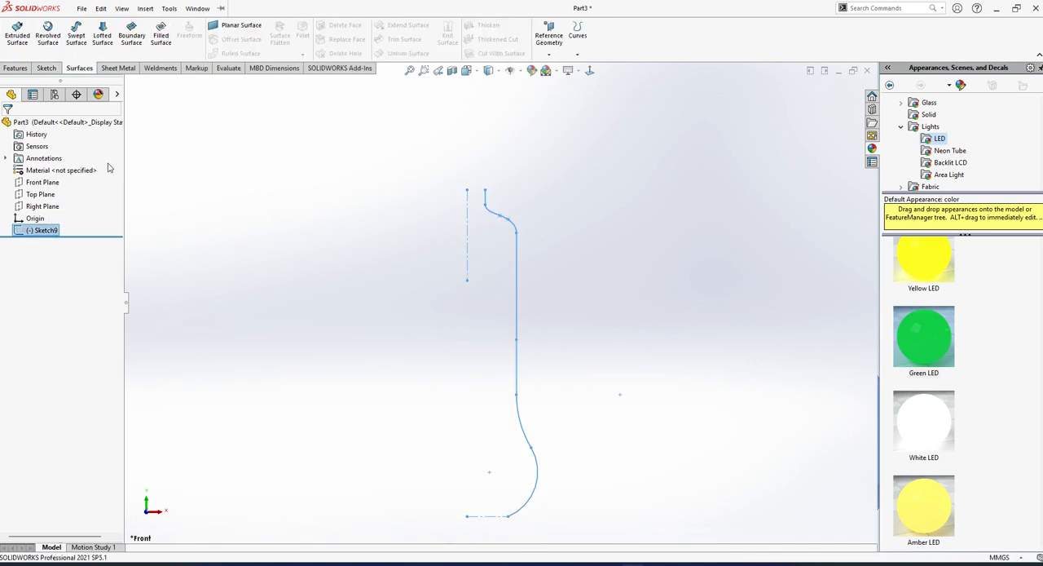
pyautogui.click(47, 37)
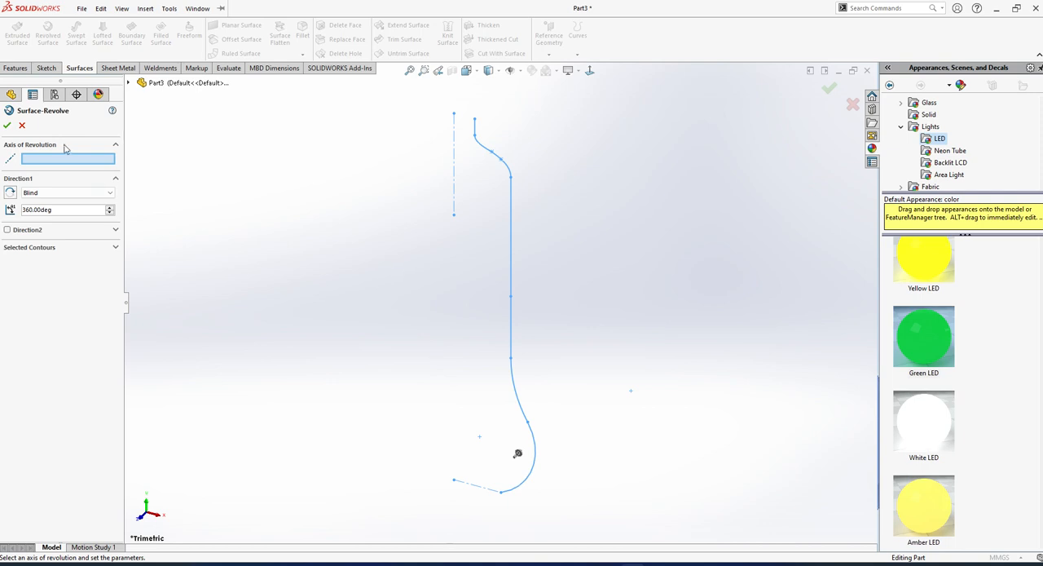
pyautogui.click(456, 203)
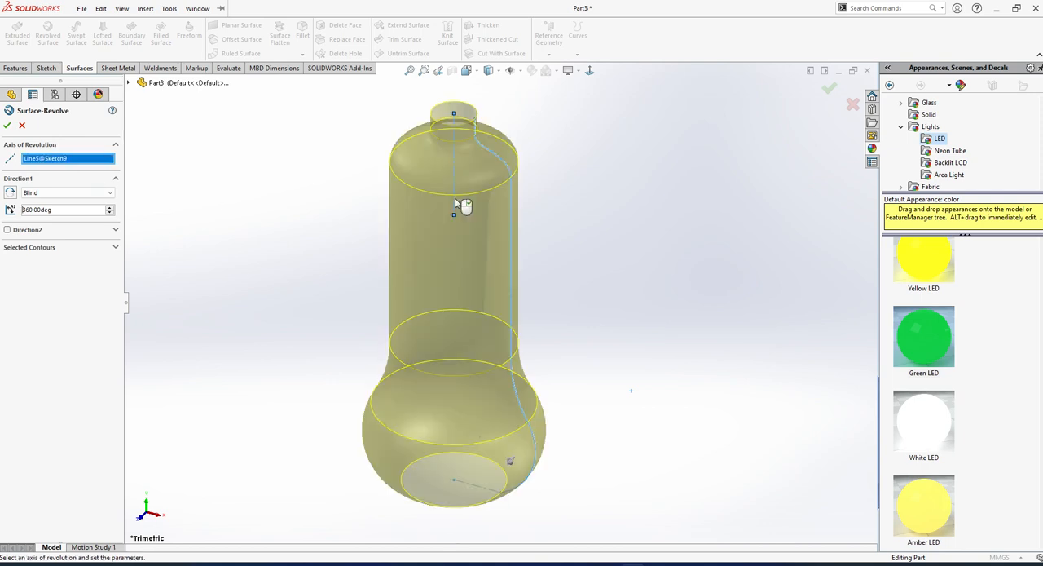
pyautogui.moveTo(481, 435); pyautogui.dragTo(540, 366, button='middle')
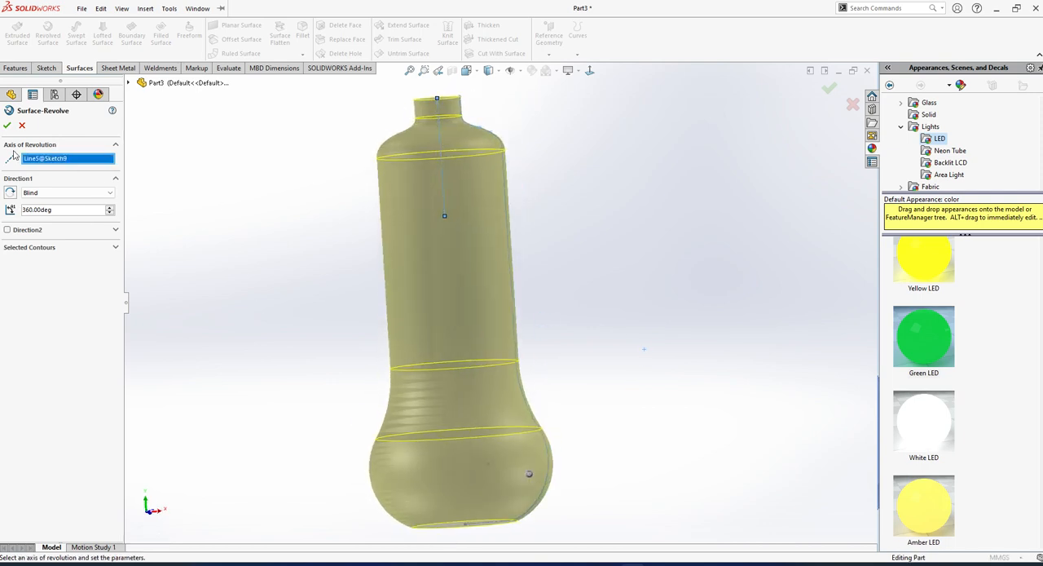
pyautogui.click(7, 125)
# Edit the revolved surface's profile sketch to lengthen the neck by moving the short line's upper endpoint upward, and rebuild the surface.
pyautogui.scroll(2, 505, 269)
pyautogui.scroll(-5, 558, 211)
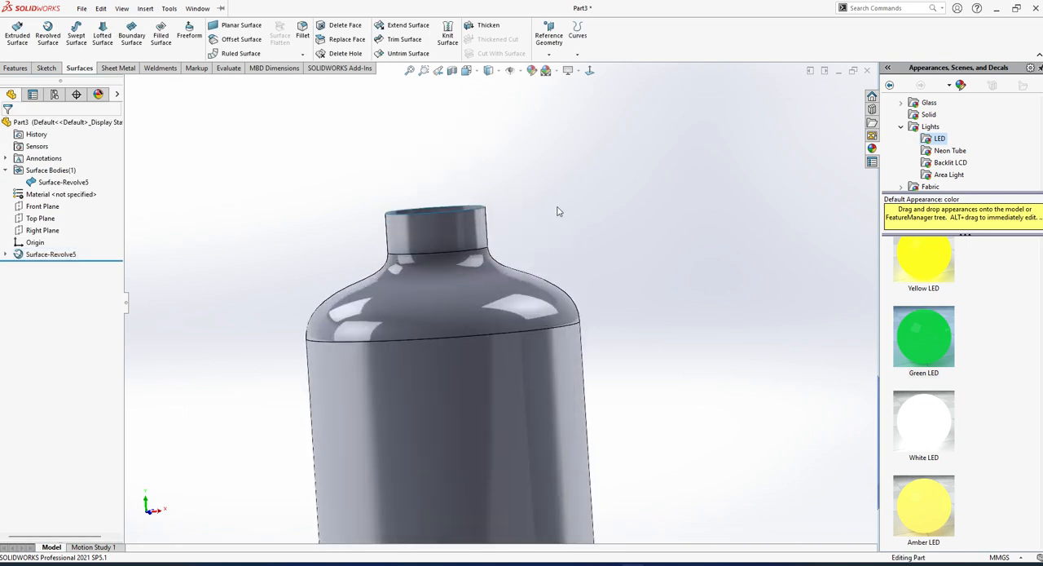
pyautogui.click(5, 253)
pyautogui.click(54, 266)
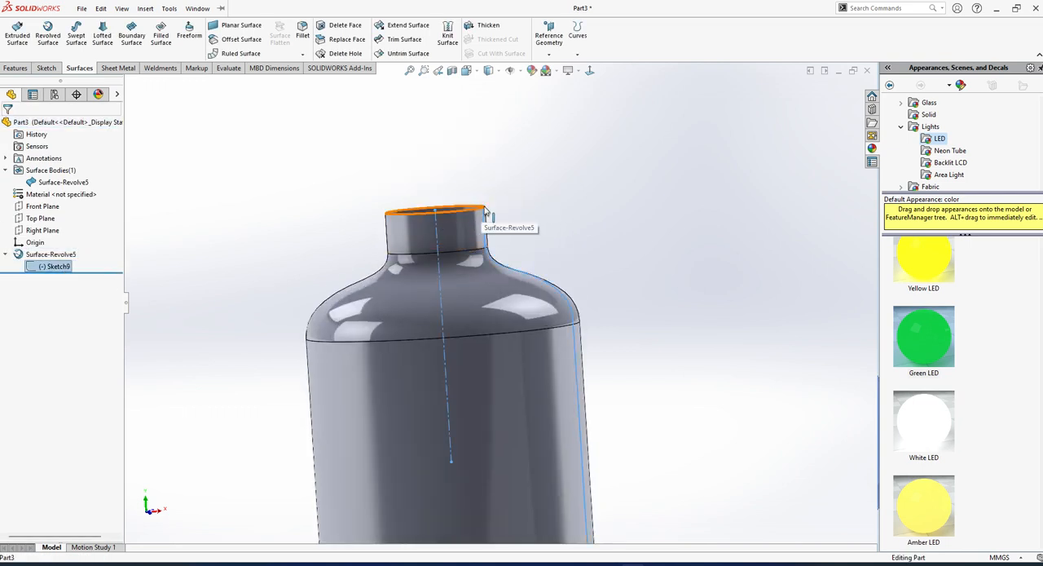
pyautogui.click(526, 217)
pyautogui.moveTo(490, 216); pyautogui.dragTo(513, 211, button='middle')
pyautogui.click(39, 265)
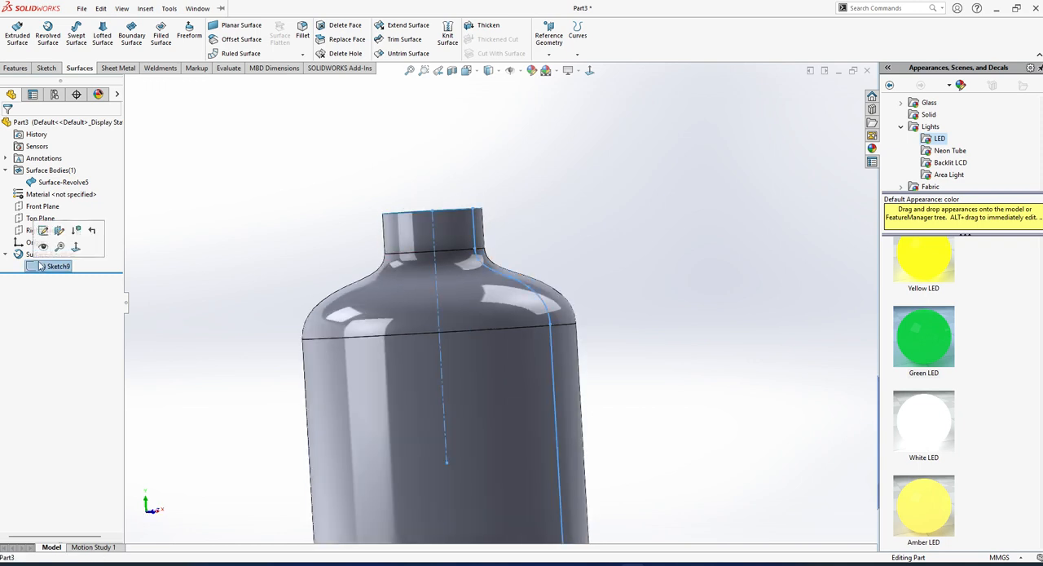
pyautogui.click(43, 230)
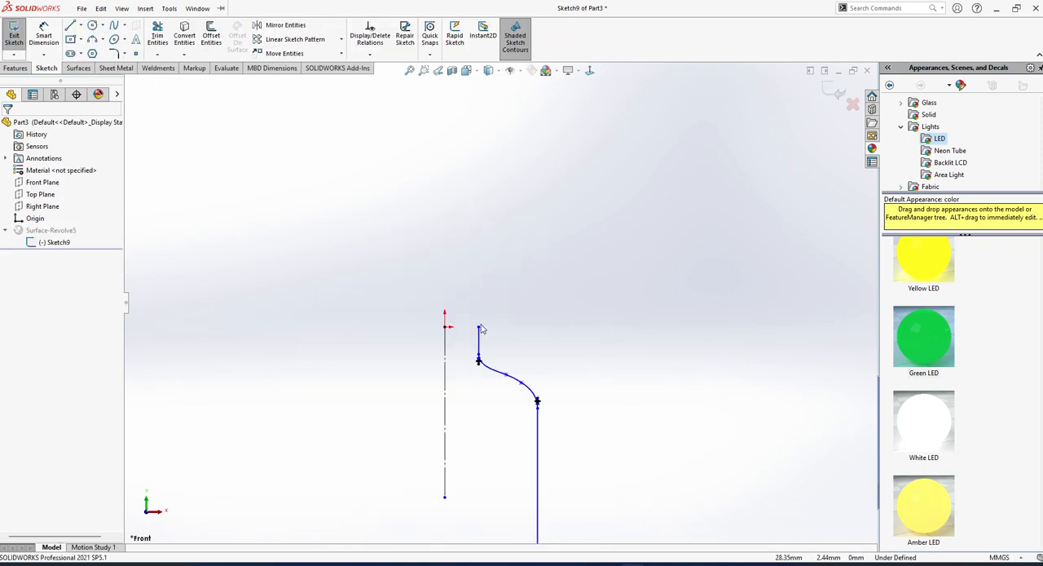
pyautogui.moveTo(479, 327)
pyautogui.mouseDown()
pyautogui.moveTo(486, 284)
pyautogui.moveTo(487, 308)
pyautogui.mouseUp()
pyautogui.click(396, 317)
pyautogui.click(7, 38)
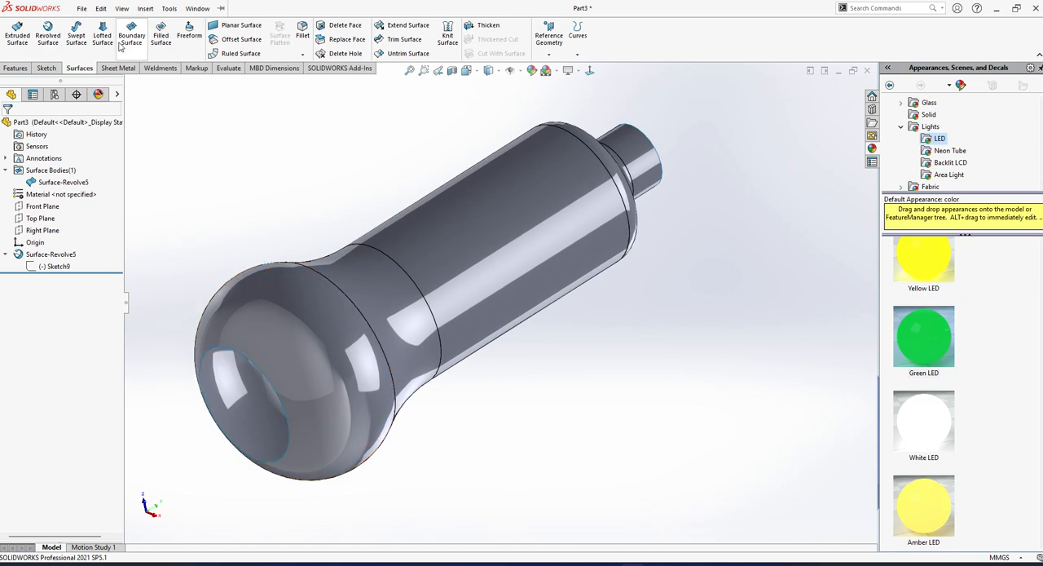
# Close the circular opening at the bottom of the bottle with a filled surface using its edge as patch boundary.
pyautogui.click(161, 36)
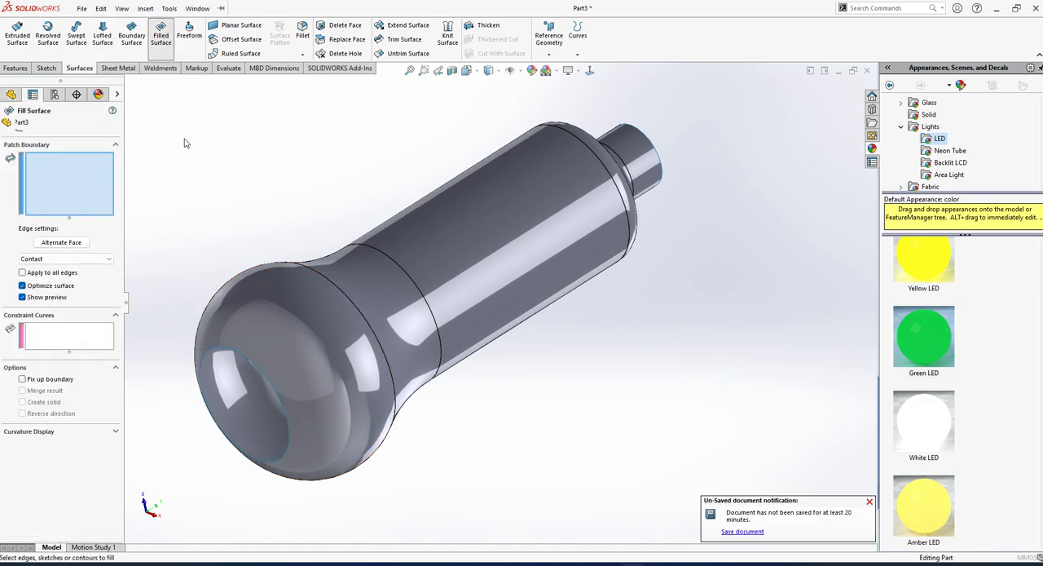
pyautogui.click(240, 357)
pyautogui.click(7, 125)
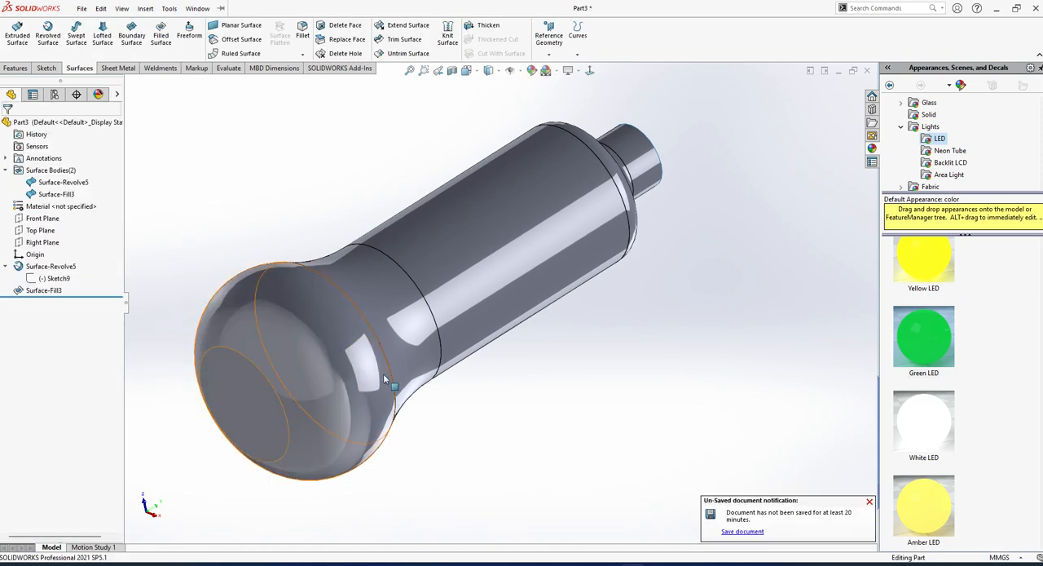
pyautogui.moveTo(474, 512); pyautogui.dragTo(534, 527, button='middle')
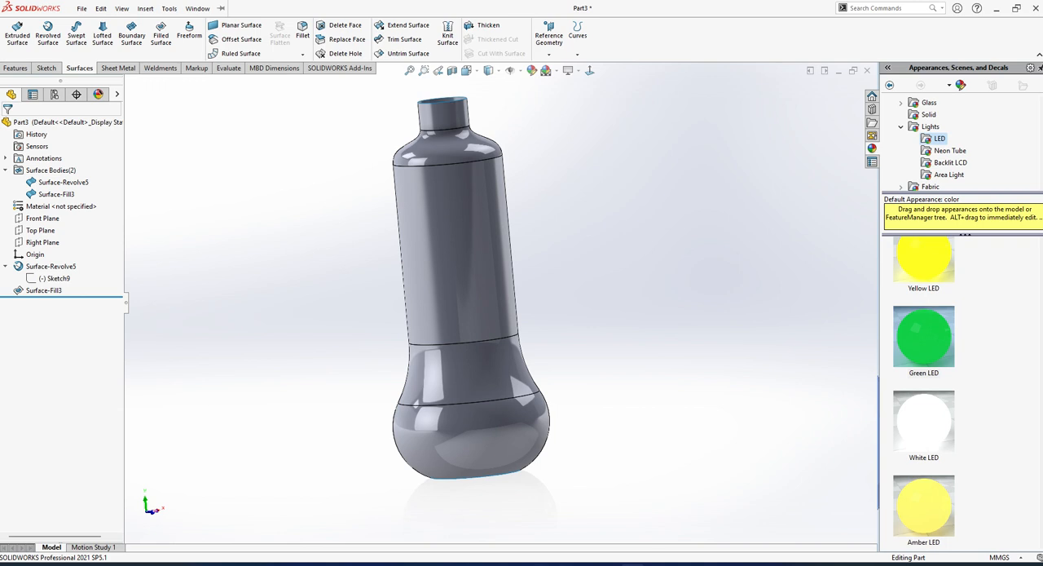
# Start a sketch on the Front Plane and draw a three-point arc of about 66 mm radius across the bulb's lower side wall.
pyautogui.click(591, 71)
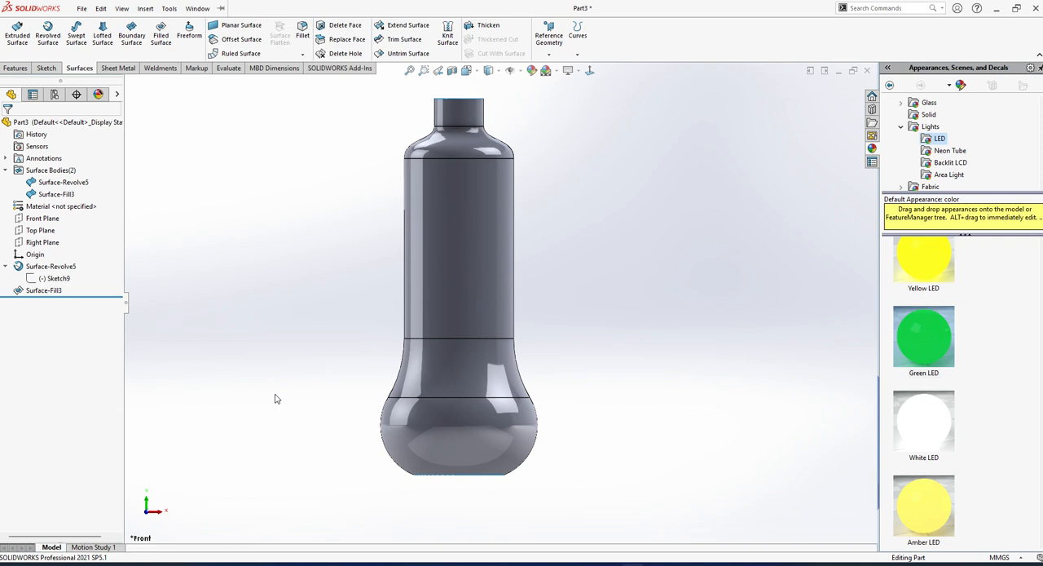
pyautogui.click(42, 219)
pyautogui.click(167, 217)
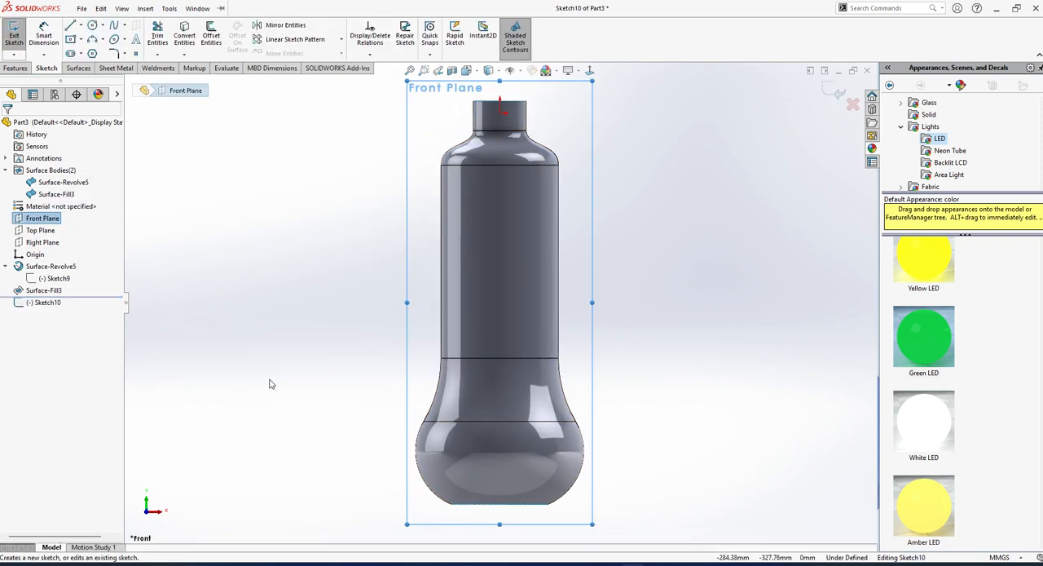
pyautogui.click(271, 383)
pyautogui.scroll(2, 617, 454)
pyautogui.scroll(-5, 587, 454)
pyautogui.click(82, 9)
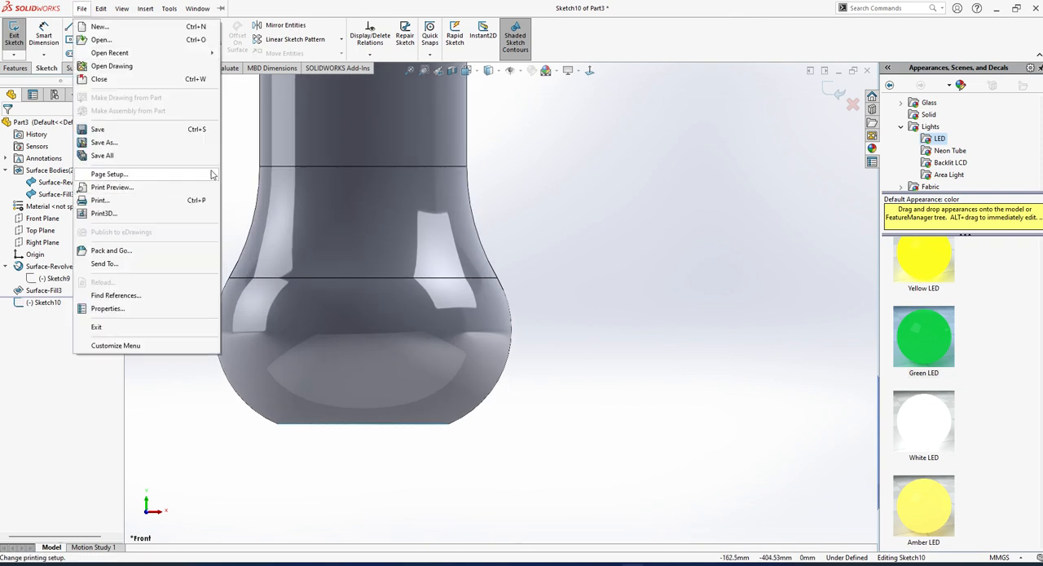
pyautogui.click(92, 39)
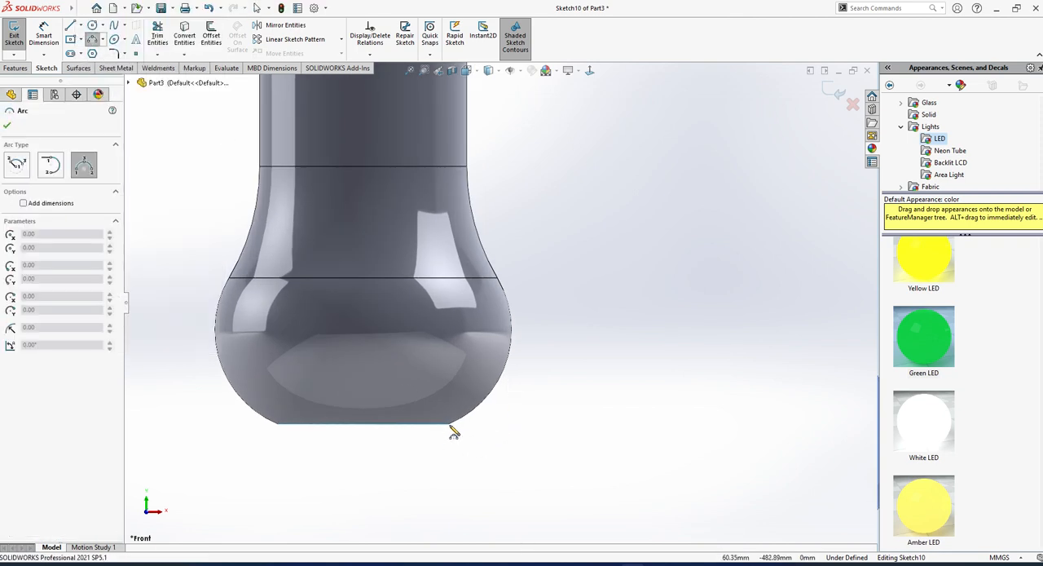
pyautogui.click(448, 440)
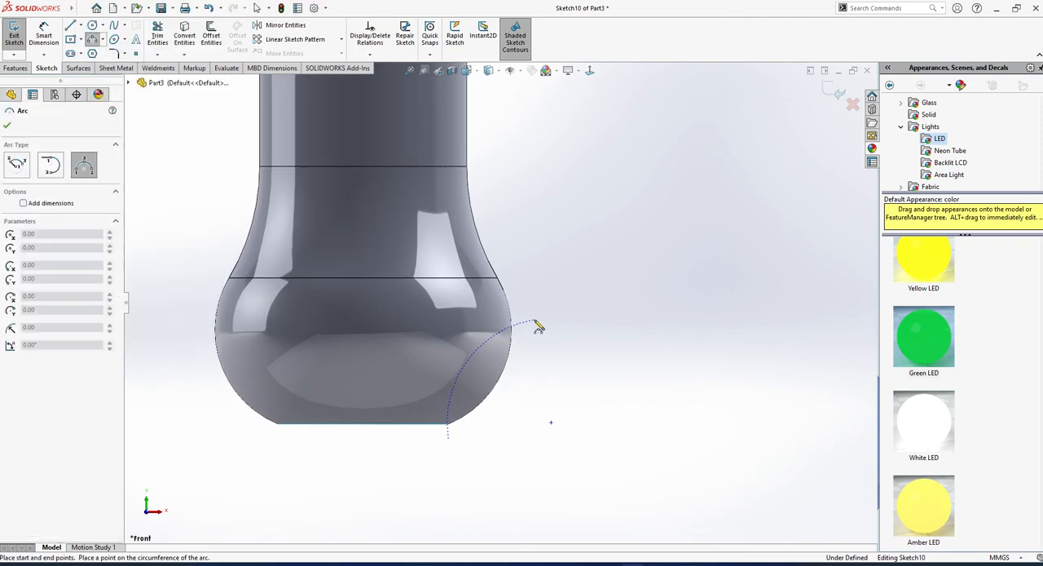
pyautogui.click(537, 325)
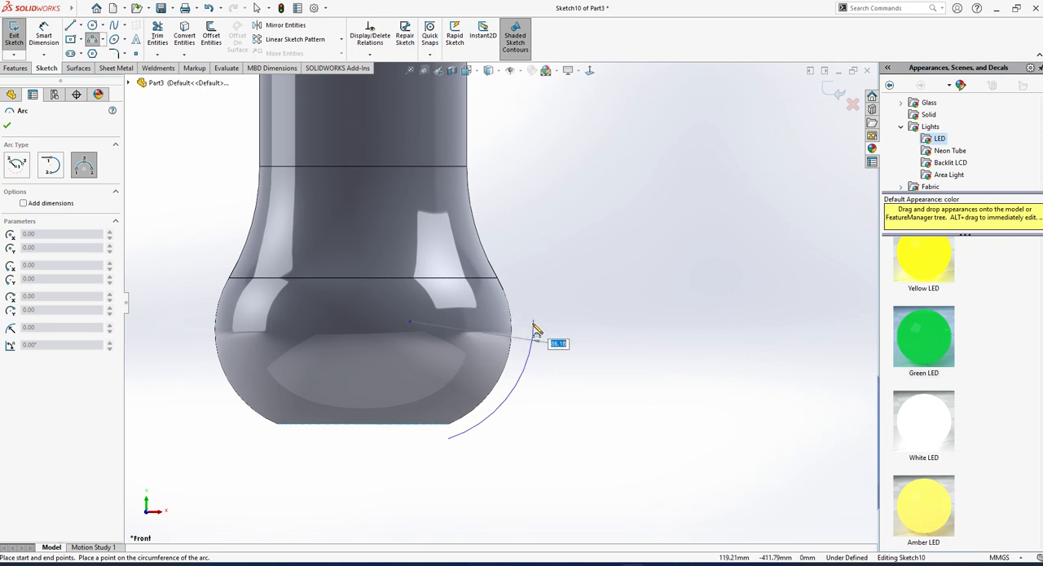
pyautogui.click(465, 363)
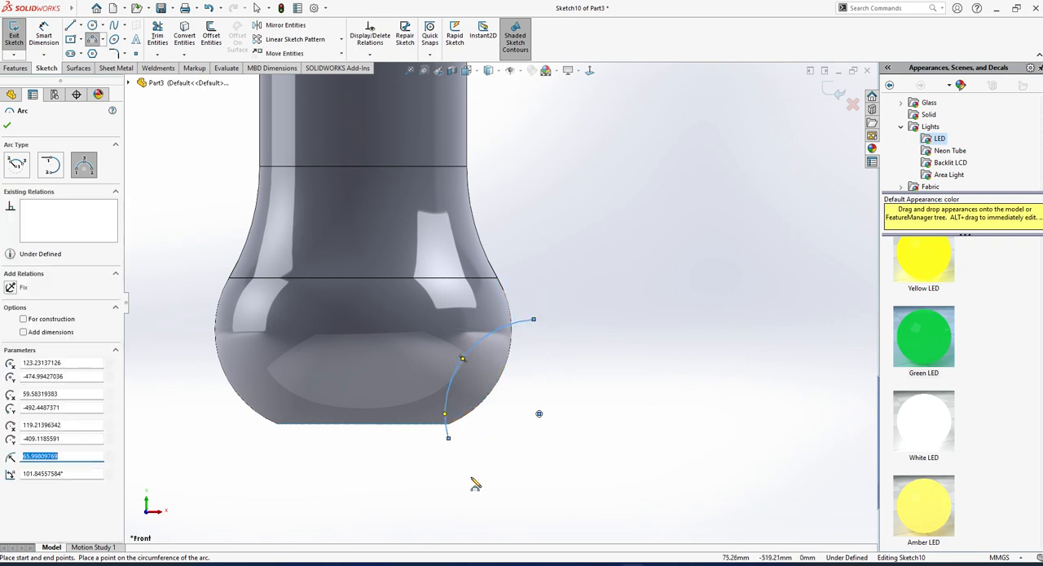
# Draw a slanted line about 81 mm long beside the arc's open side and convert it to construction geometry.
pyautogui.click(71, 26)
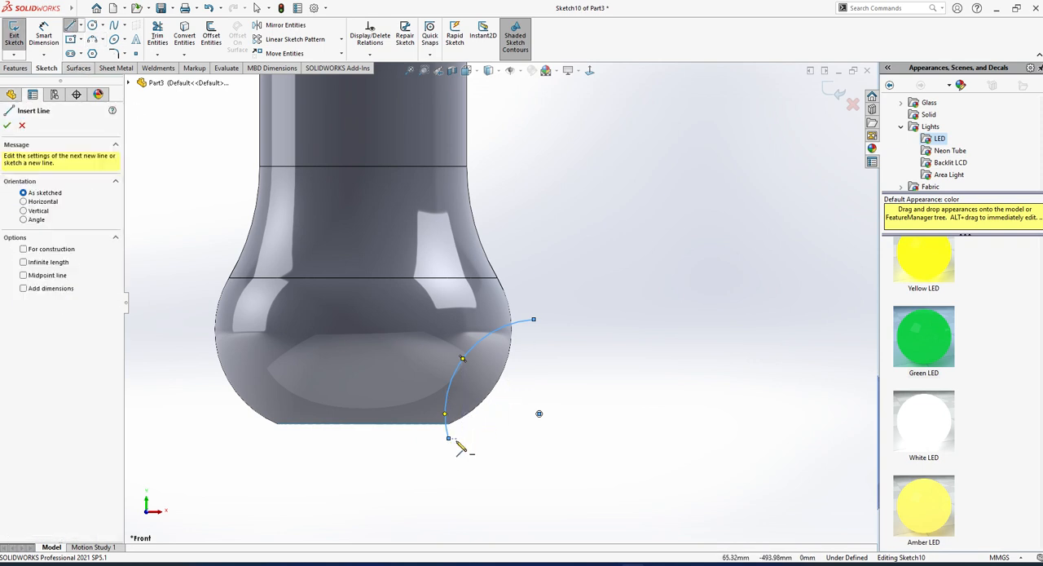
pyautogui.click(448, 438)
pyautogui.click(528, 350)
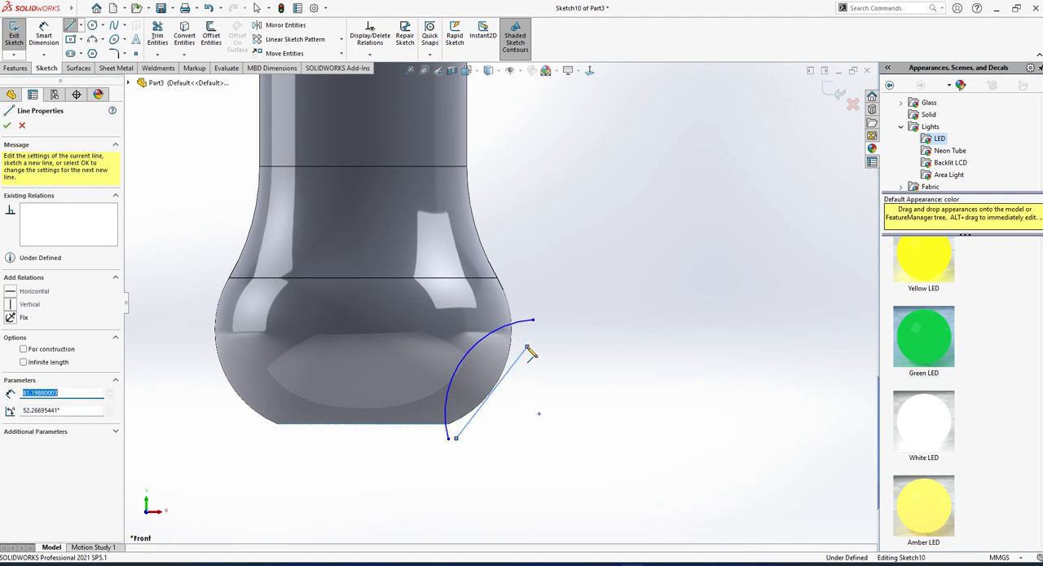
pyautogui.press('Escape')
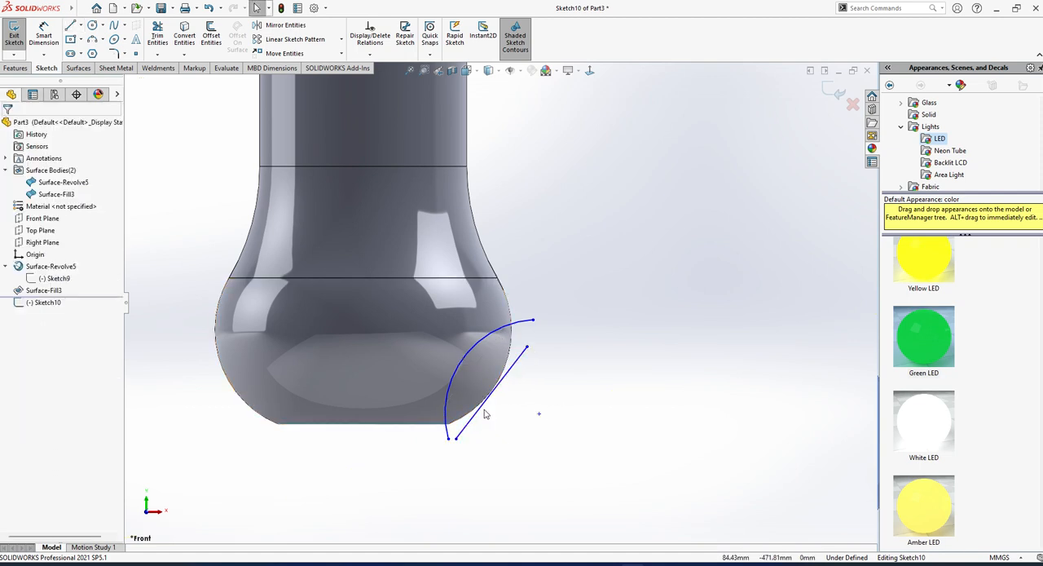
pyautogui.click(476, 417)
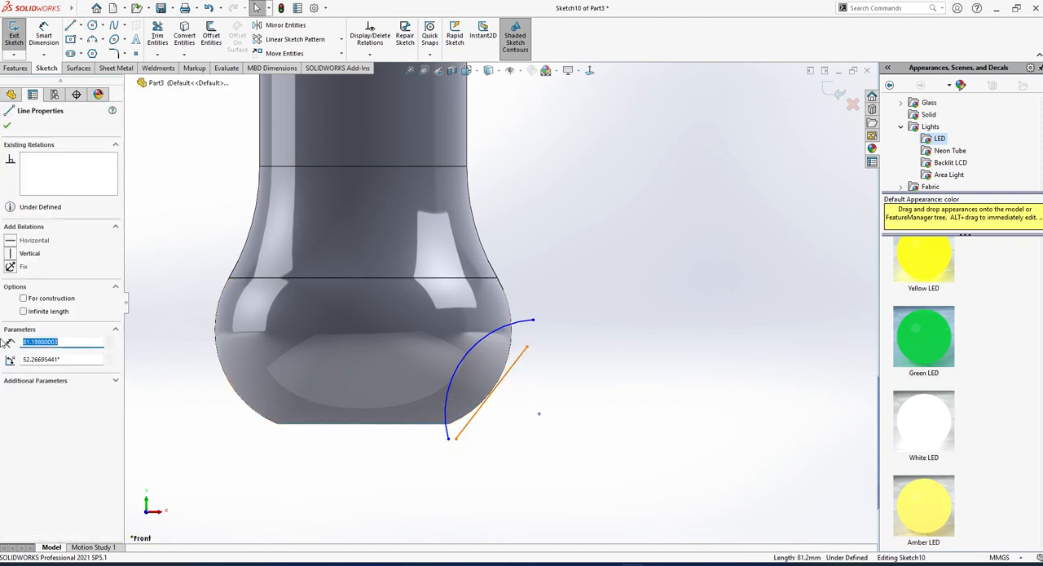
pyautogui.click(23, 299)
pyautogui.click(204, 433)
# Exit the sketch and revolve the arc 360° about the slanted construction line as a surface.
pyautogui.scroll(2, 208, 430)
pyautogui.moveTo(366, 371); pyautogui.dragTo(331, 461, button='middle')
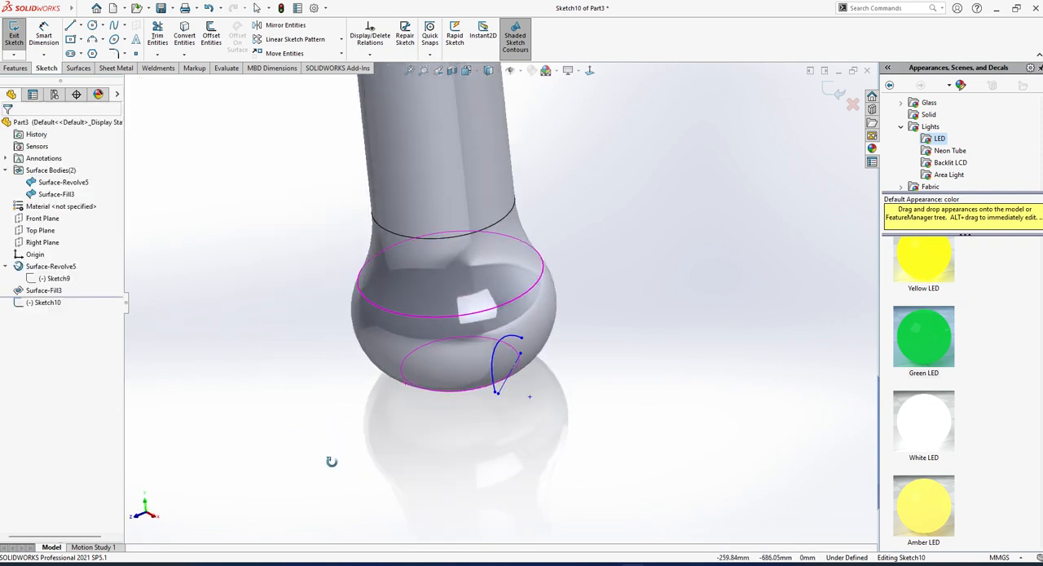
pyautogui.click(17, 36)
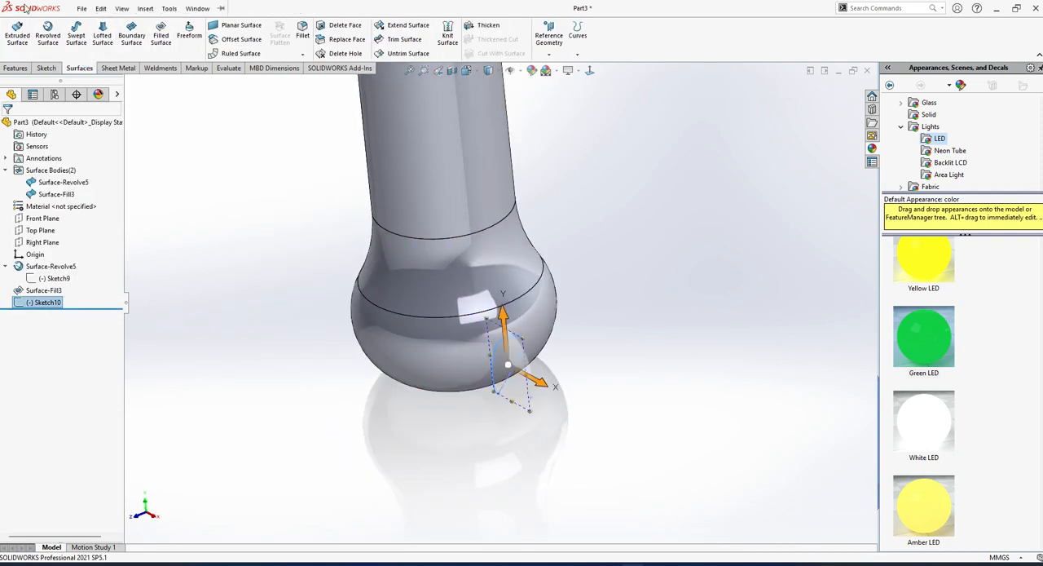
pyautogui.click(48, 35)
pyautogui.scroll(-2, 499, 366)
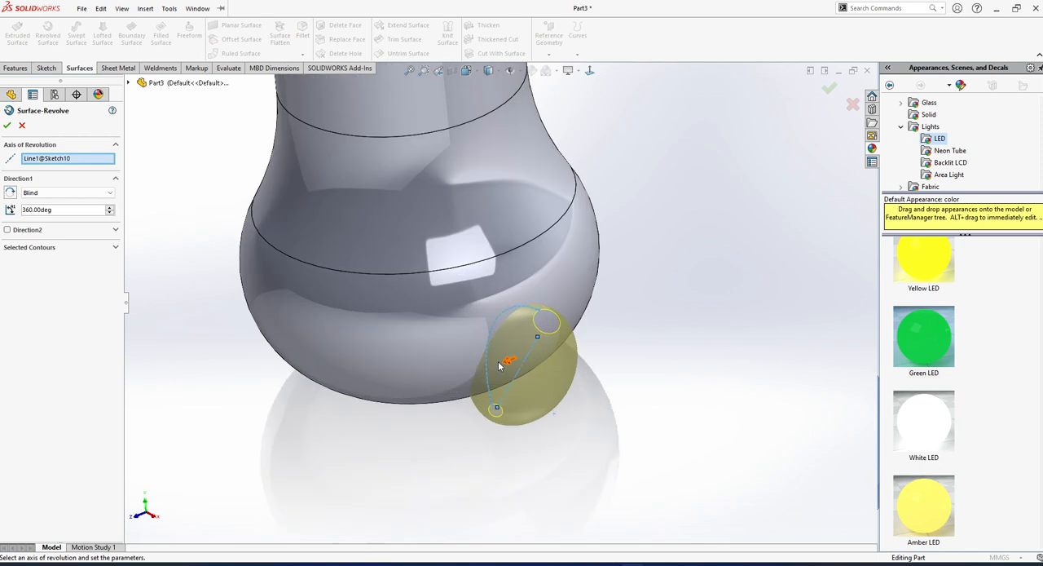
pyautogui.moveTo(499, 366); pyautogui.dragTo(169, 327, button='middle')
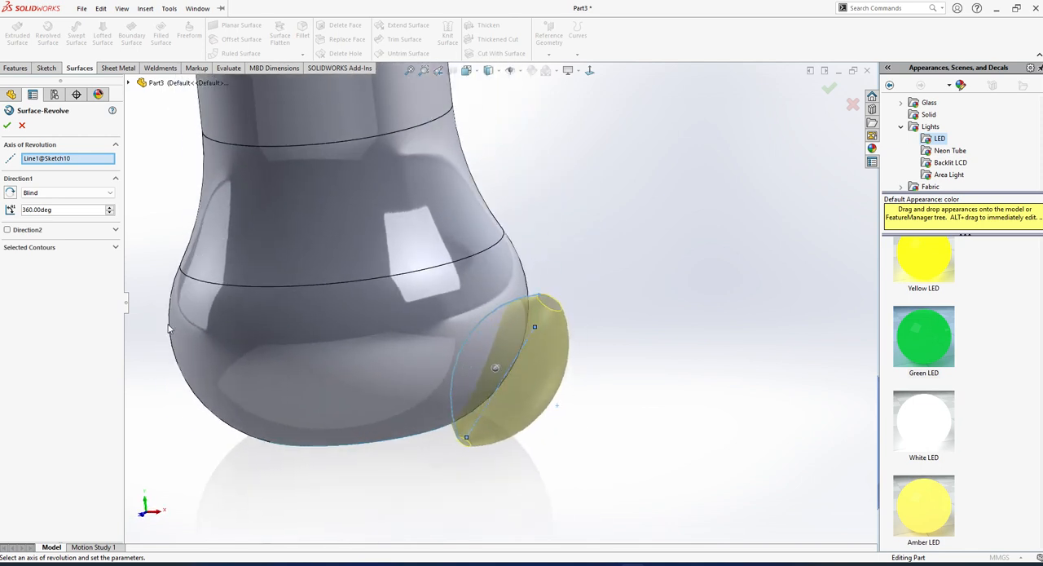
pyautogui.click(8, 129)
pyautogui.click(592, 417)
pyautogui.moveTo(592, 417); pyautogui.dragTo(511, 380, button='middle')
pyautogui.scroll(3, 515, 367)
pyautogui.scroll(2, 544, 242)
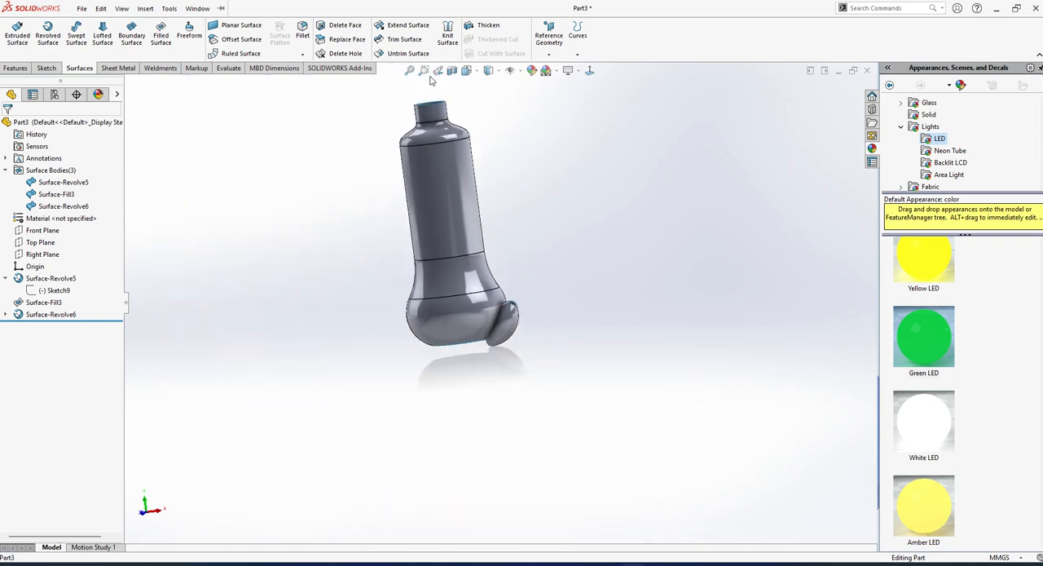
# Trim the bottle surface with the small revolved surface as trim tool, keeping the main bottle portion.
pyautogui.scroll(-2, 519, 255)
pyautogui.scroll(2, 513, 259)
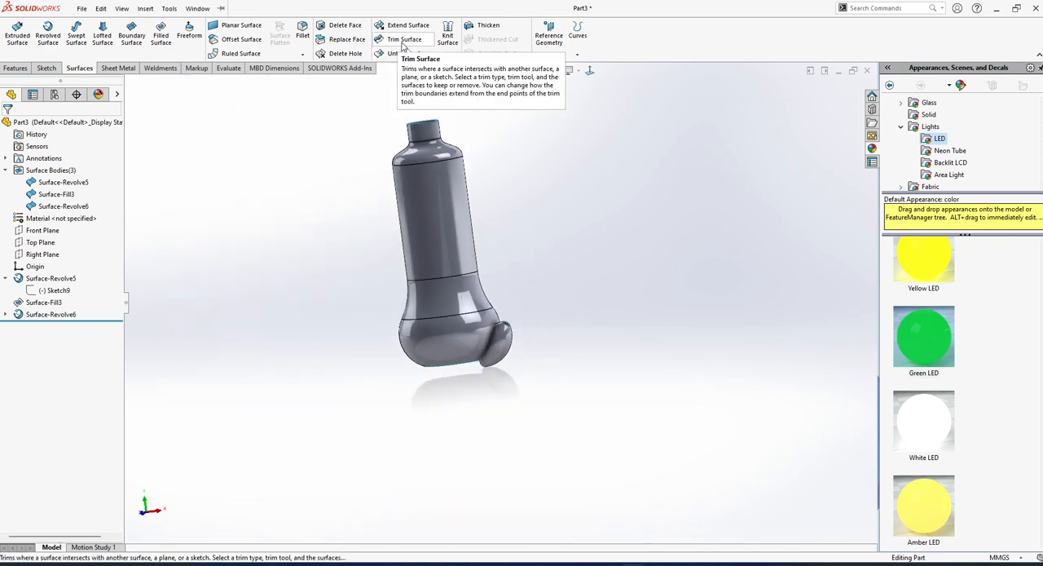
pyautogui.scroll(-1, 568, 297)
pyautogui.scroll(2, 559, 319)
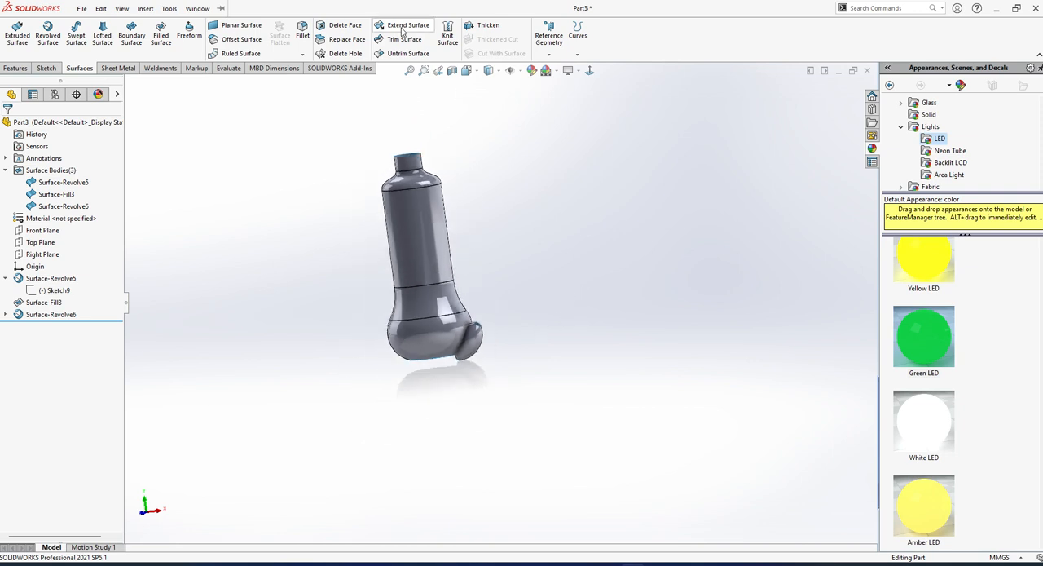
pyautogui.click(402, 39)
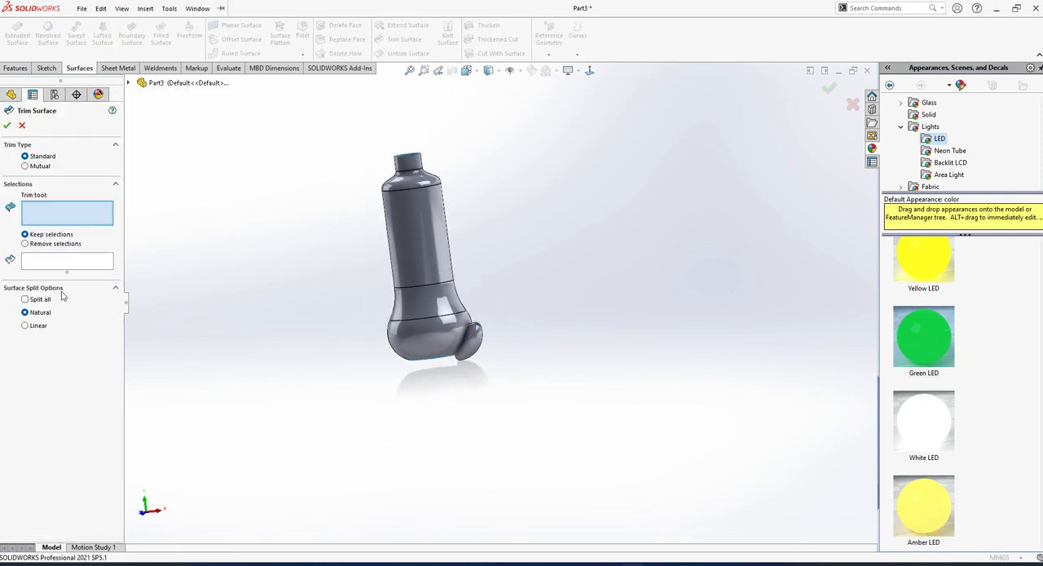
pyautogui.scroll(-2, 498, 361)
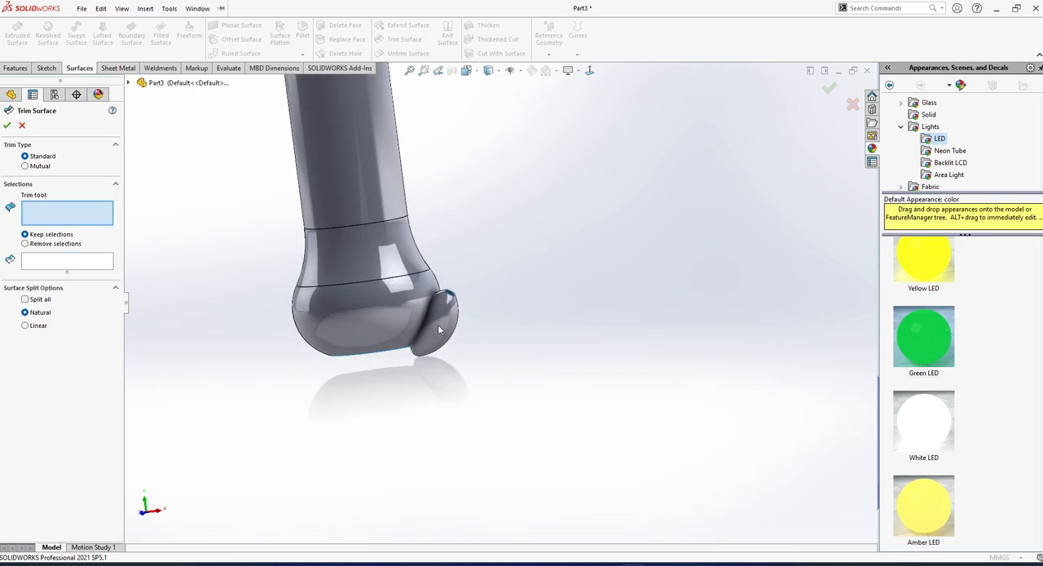
pyautogui.click(439, 326)
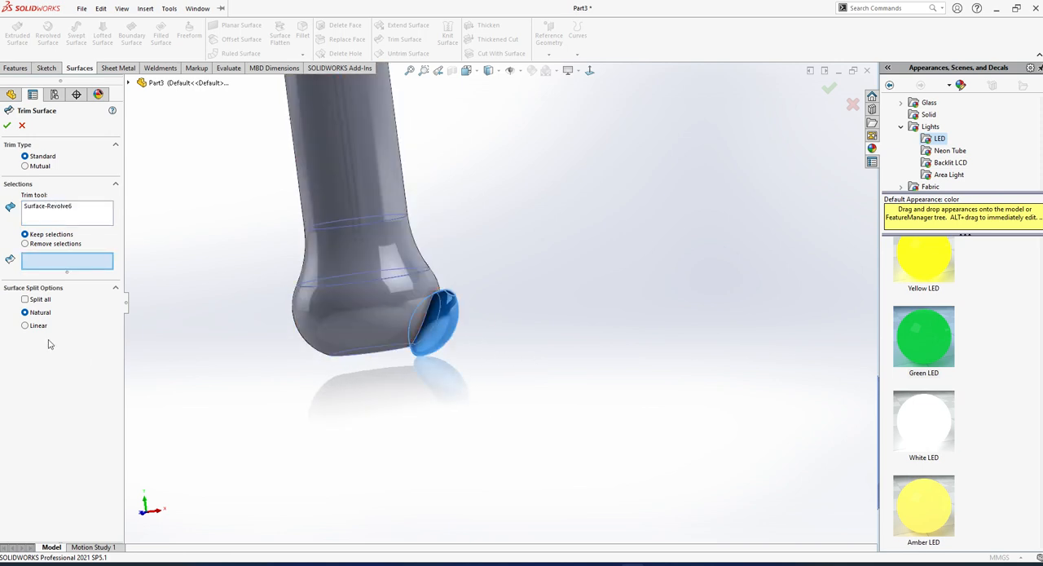
pyautogui.click(408, 283)
pyautogui.moveTo(408, 283)
pyautogui.mouseDown(button='middle')
pyautogui.moveTo(417, 293)
pyautogui.moveTo(403, 279)
pyautogui.mouseUp(button='middle')
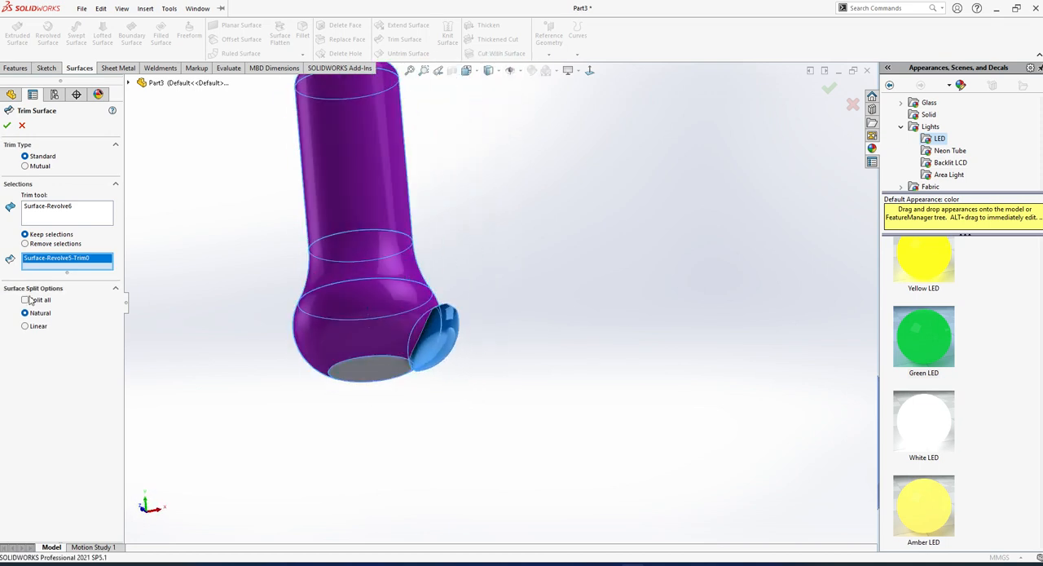
pyautogui.click(7, 126)
pyautogui.scroll(-3, 438, 333)
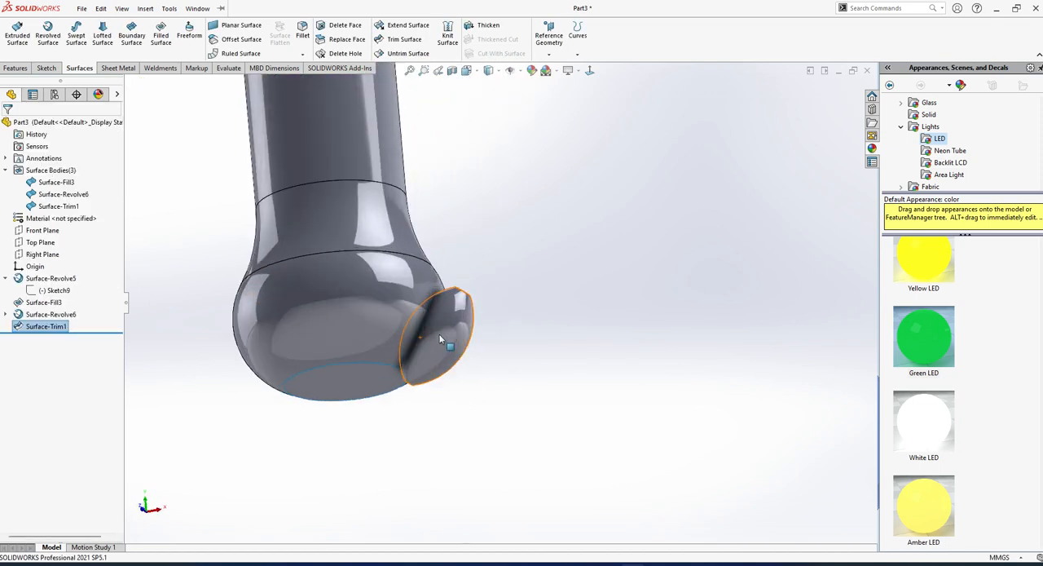
# Hide the small revolved surface and inspect the trimmed area of the bulb.
pyautogui.click(444, 331)
pyautogui.click(494, 298)
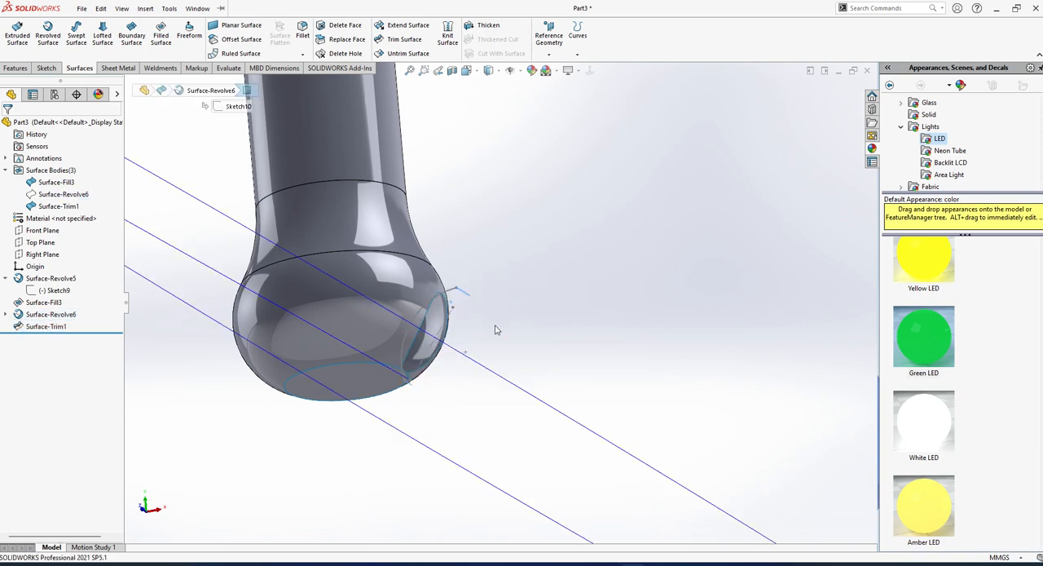
pyautogui.moveTo(496, 328); pyautogui.dragTo(507, 450, button='middle')
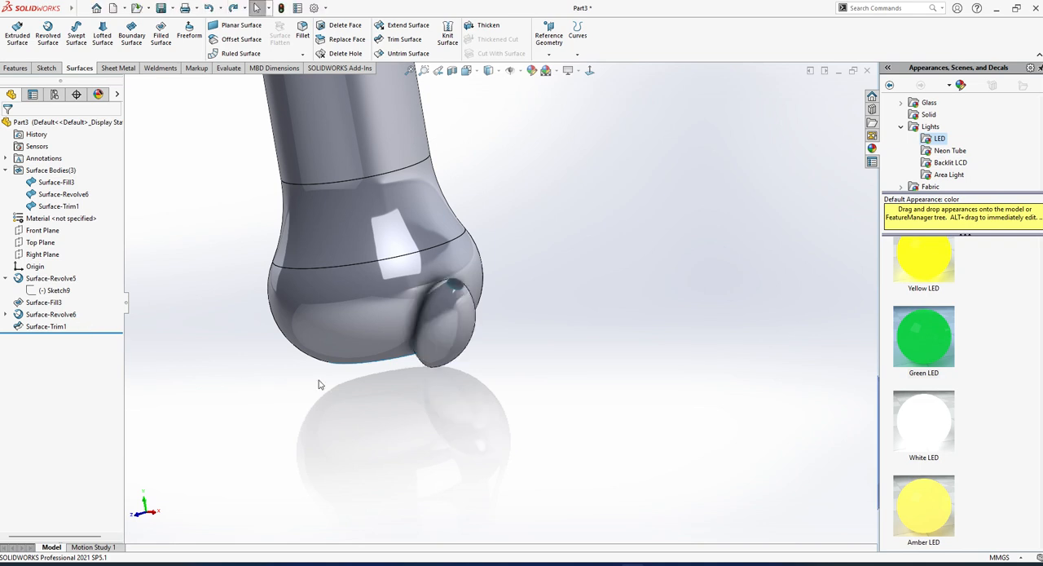
pyautogui.moveTo(214, 348); pyautogui.dragTo(406, 285, button='middle')
pyautogui.scroll(-2, 433, 79)
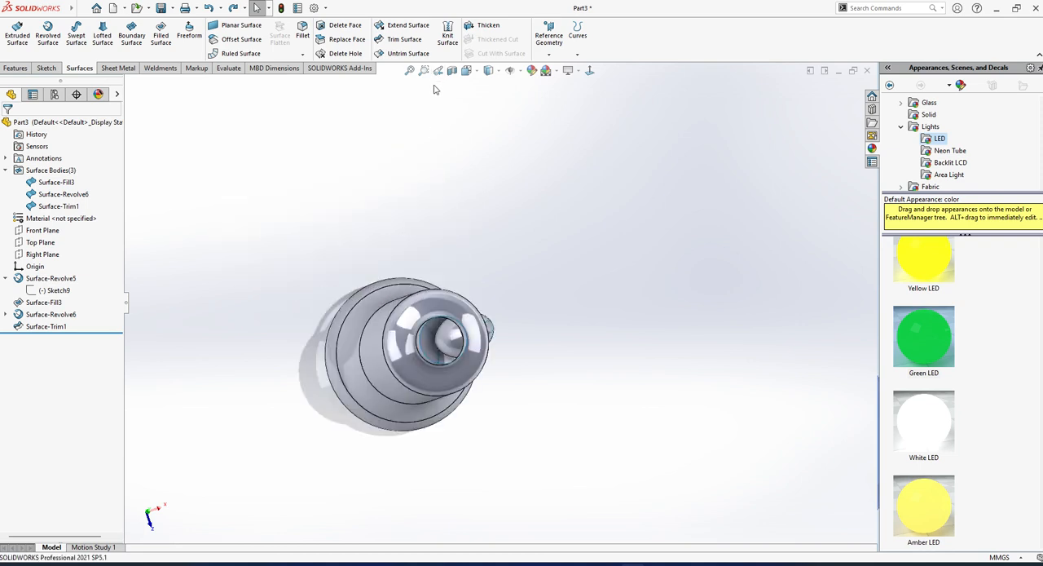
pyautogui.click(396, 44)
pyautogui.moveTo(457, 342); pyautogui.dragTo(556, 416, button='middle')
pyautogui.click(534, 384)
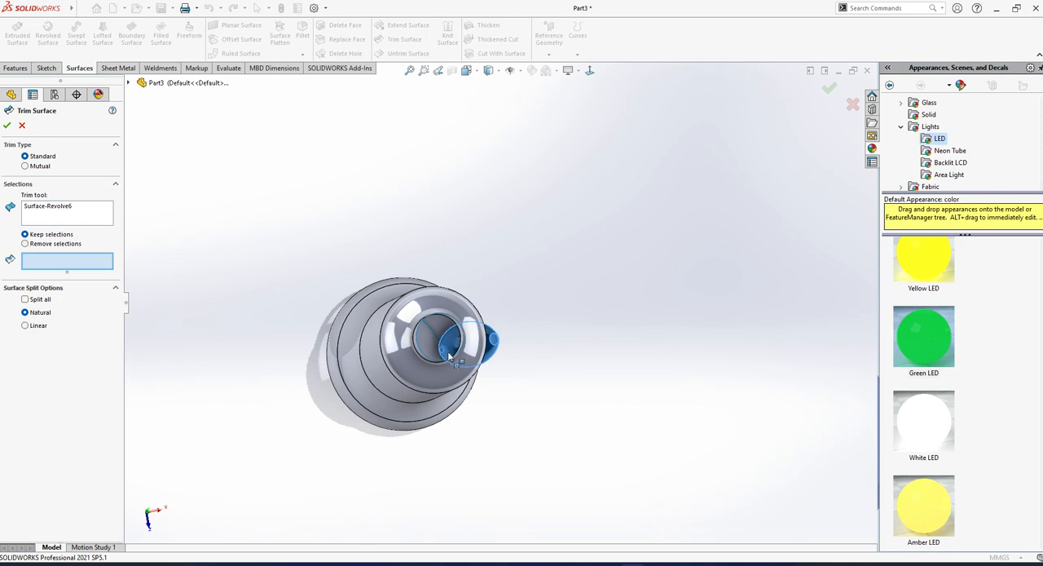
pyautogui.click(22, 126)
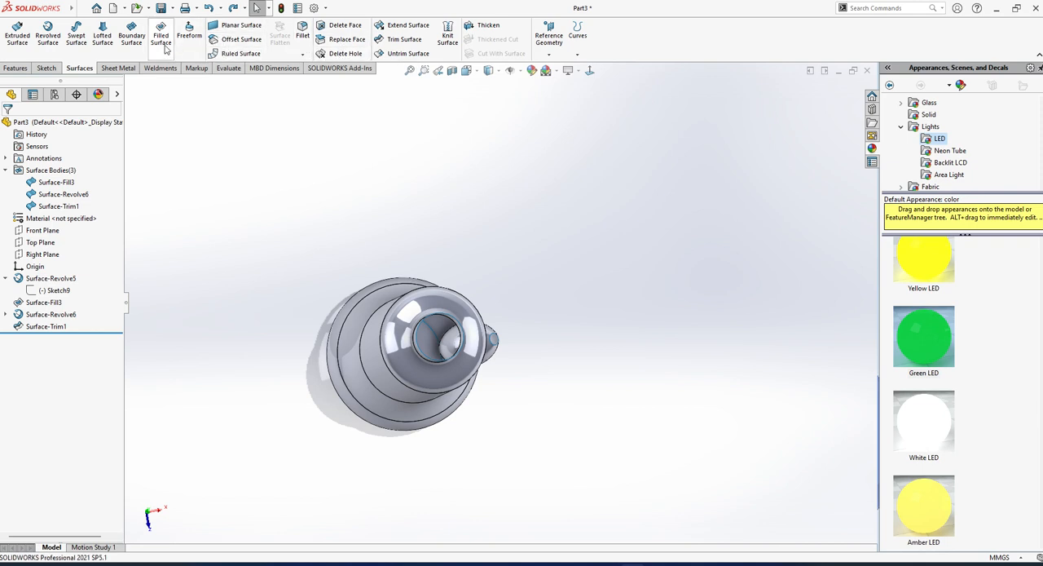
# Try to knit the trimmed bottle surface and the small revolved surface with Merge entities enabled.
pyautogui.click(445, 37)
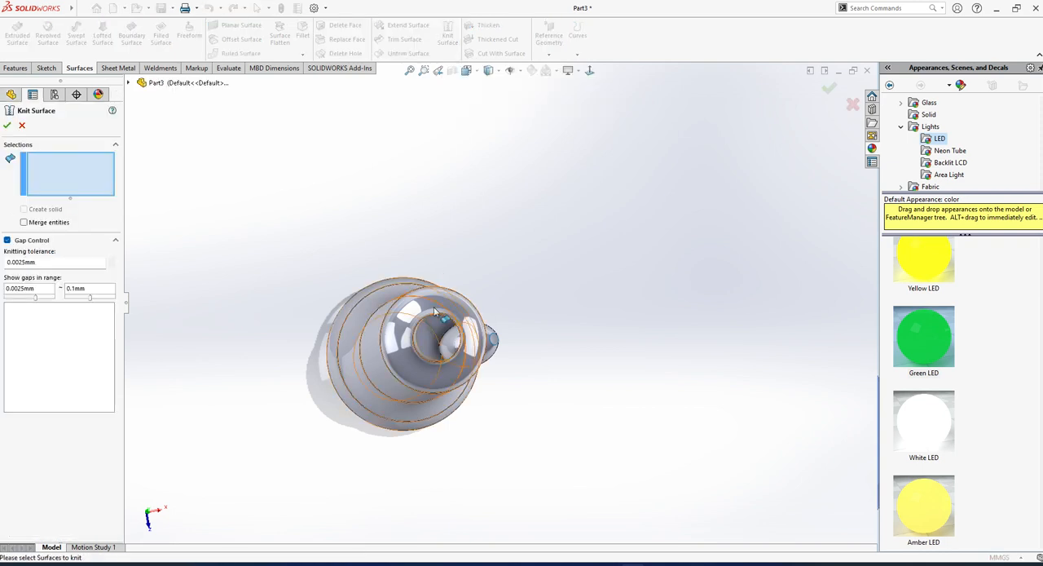
pyautogui.click(489, 359)
pyautogui.click(490, 349)
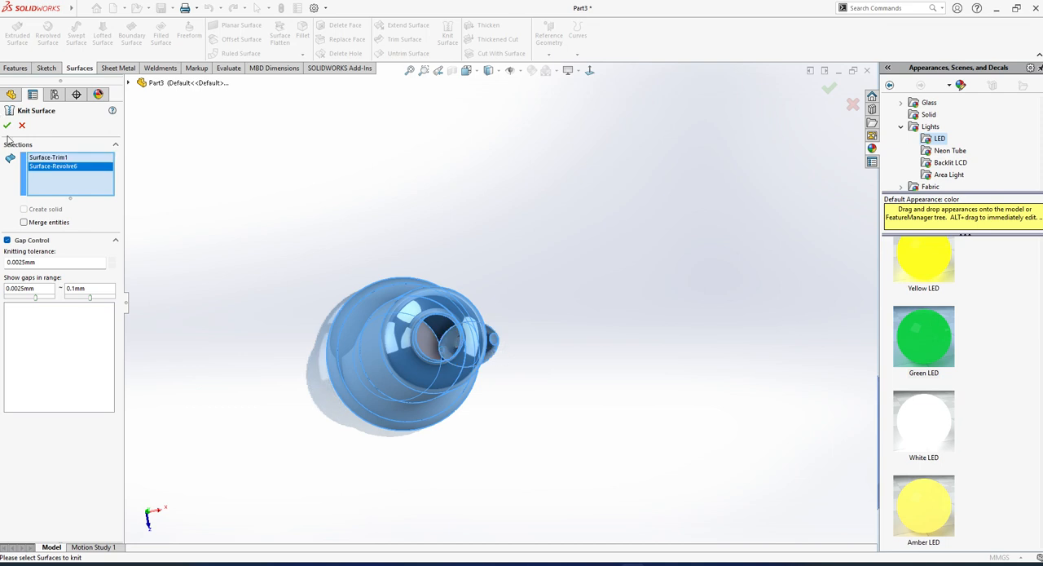
pyautogui.click(8, 124)
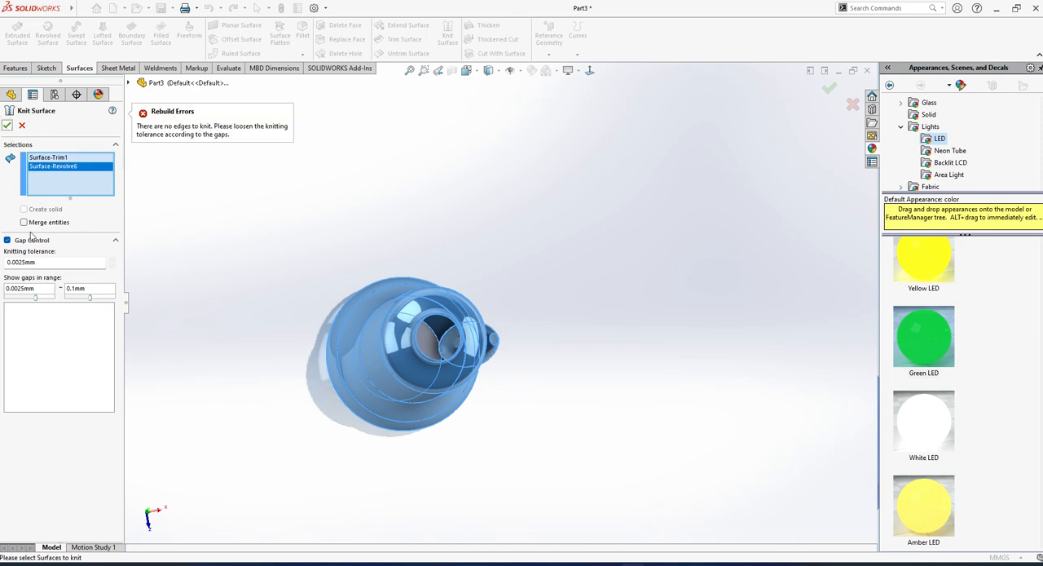
pyautogui.click(22, 125)
pyautogui.moveTo(342, 274); pyautogui.dragTo(496, 330, button='middle')
pyautogui.scroll(-3, 524, 487)
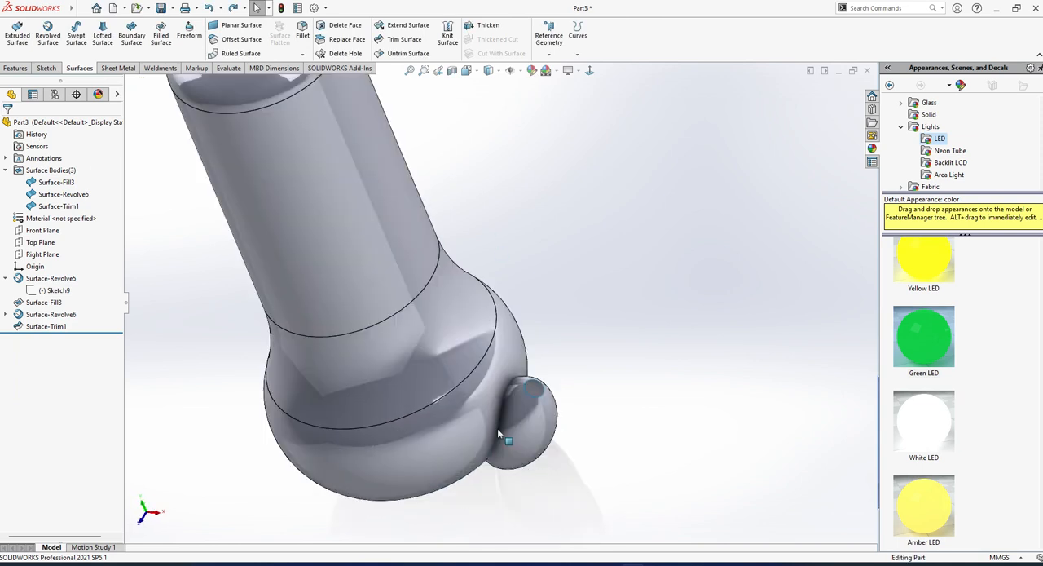
# Try to untrim the small revolved surface's face with All edges and Merge with original.
pyautogui.moveTo(498, 431); pyautogui.dragTo(522, 391, button='middle')
pyautogui.moveTo(523, 392); pyautogui.dragTo(499, 392, button='middle')
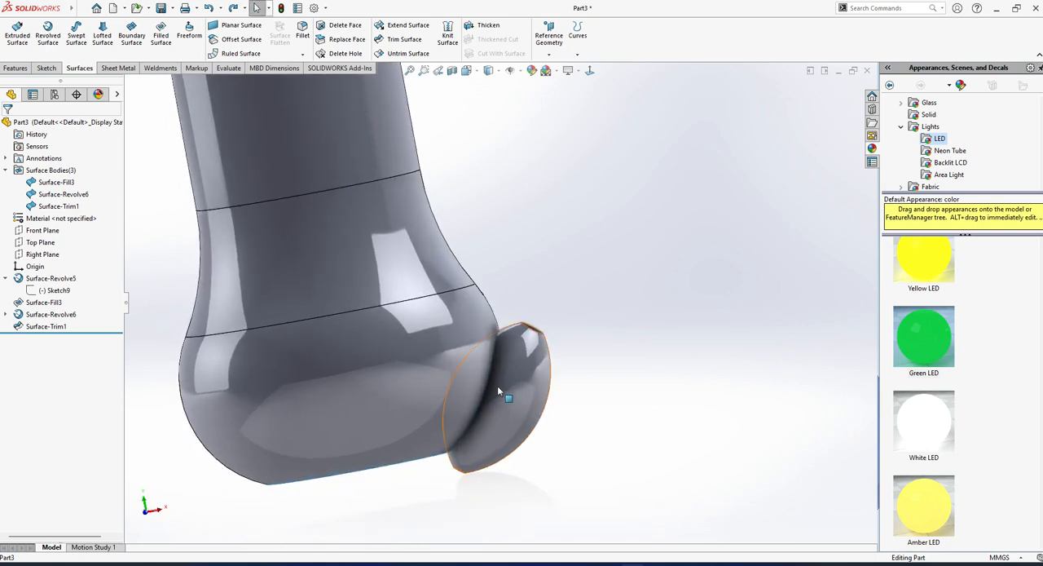
pyautogui.click(589, 72)
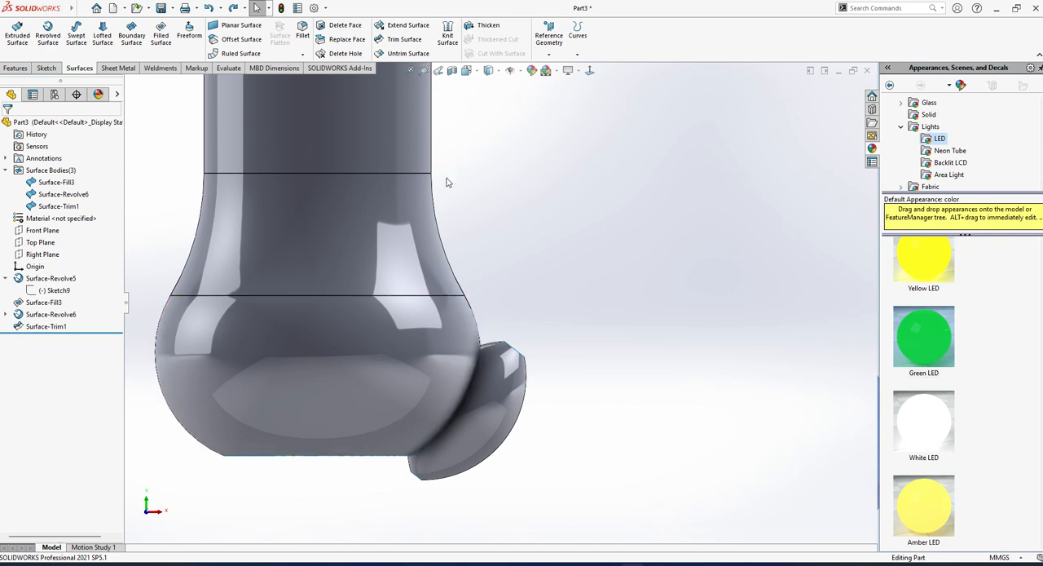
pyautogui.click(394, 54)
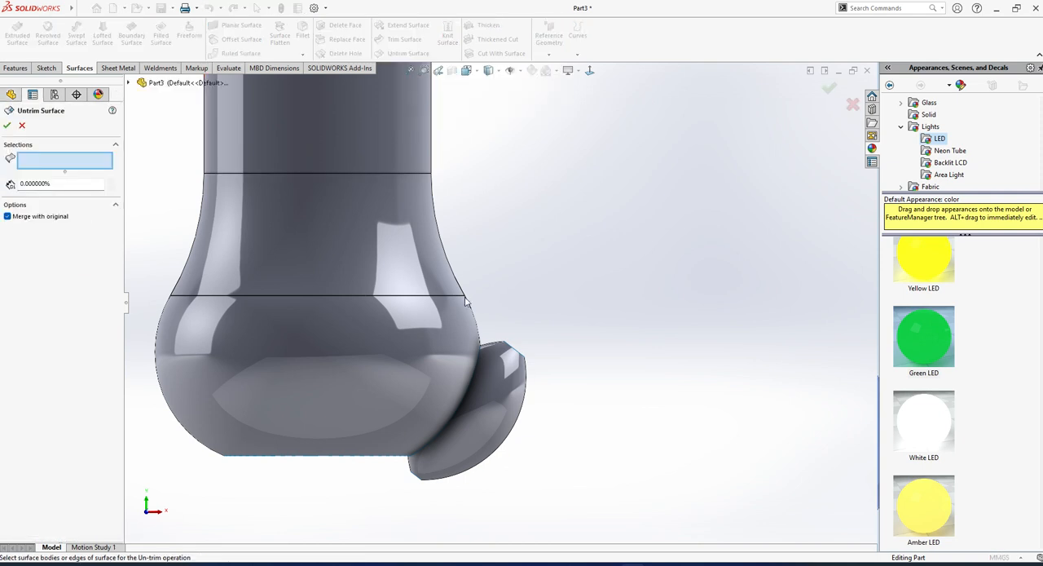
pyautogui.click(475, 390)
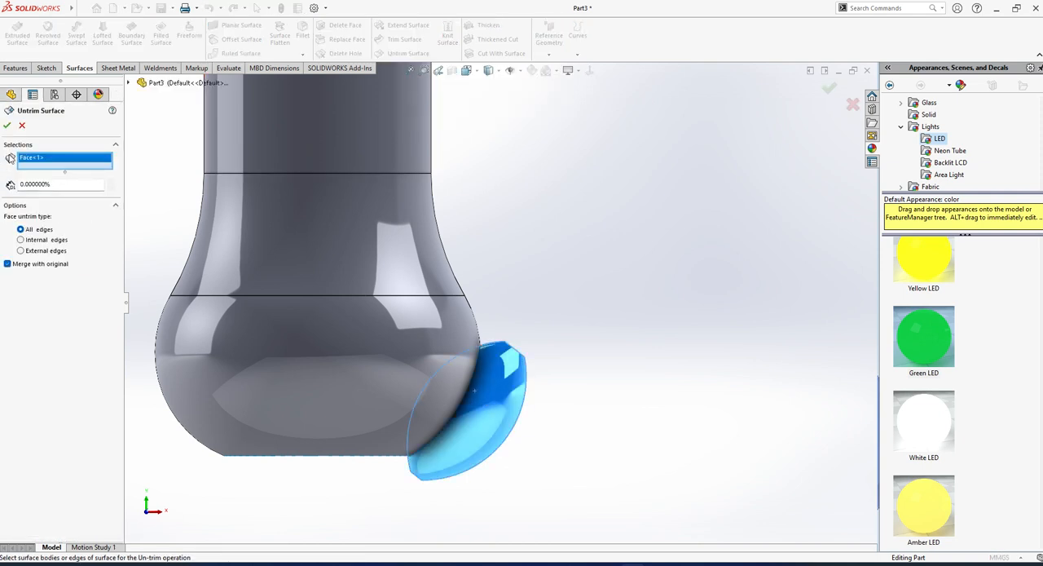
pyautogui.moveTo(457, 377); pyautogui.dragTo(443, 260, button='middle')
pyautogui.click(445, 250)
pyautogui.click(445, 250)
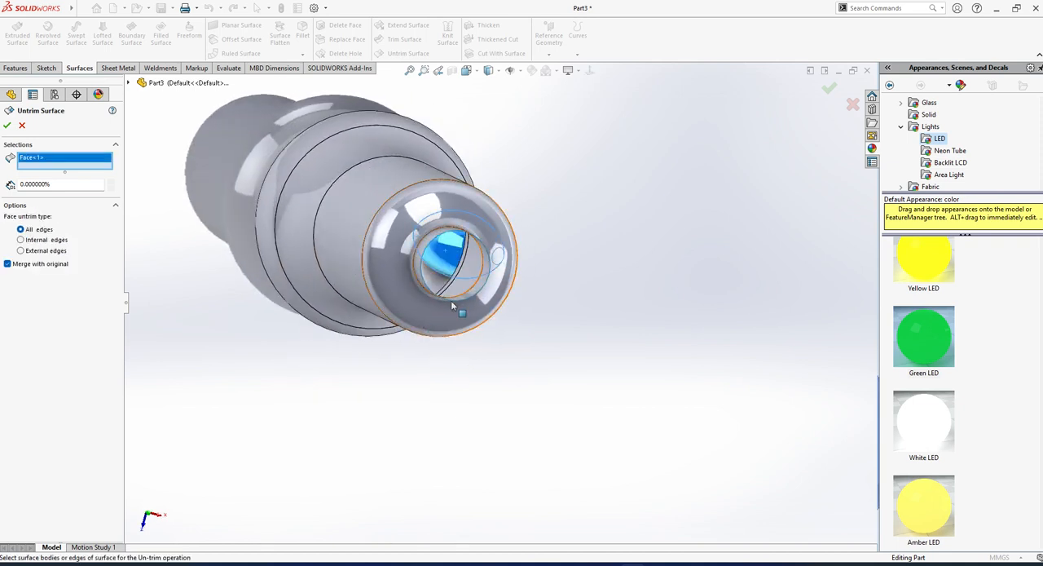
pyautogui.click(451, 300)
pyautogui.click(450, 301)
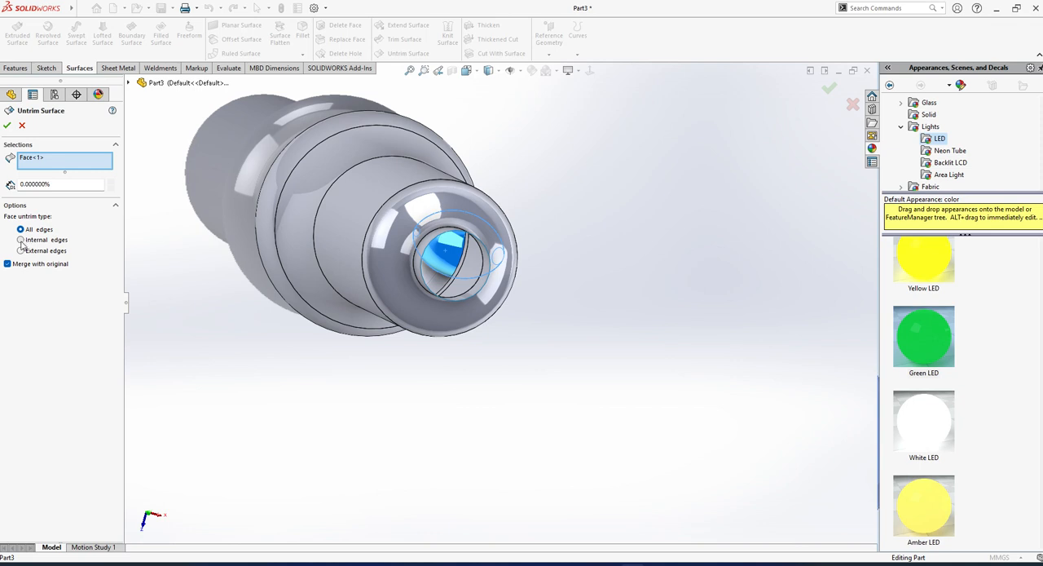
pyautogui.click(7, 125)
pyautogui.click(22, 126)
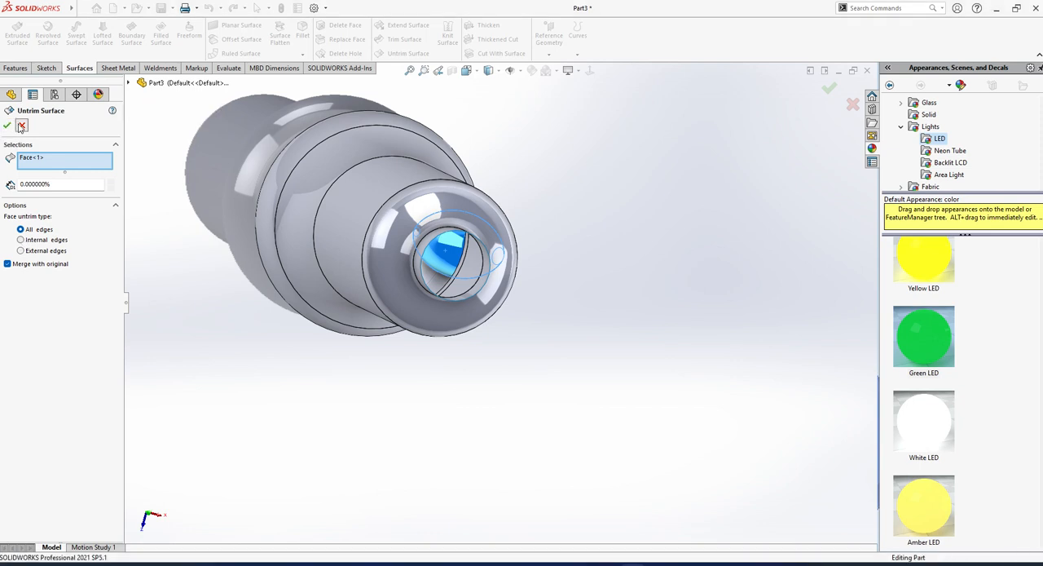
# Delete the trim feature from the bottle surface.
pyautogui.moveTo(341, 314); pyautogui.dragTo(371, 241, button='middle')
pyautogui.scroll(4, 474, 372)
pyautogui.moveTo(474, 371); pyautogui.dragTo(492, 397, button='middle')
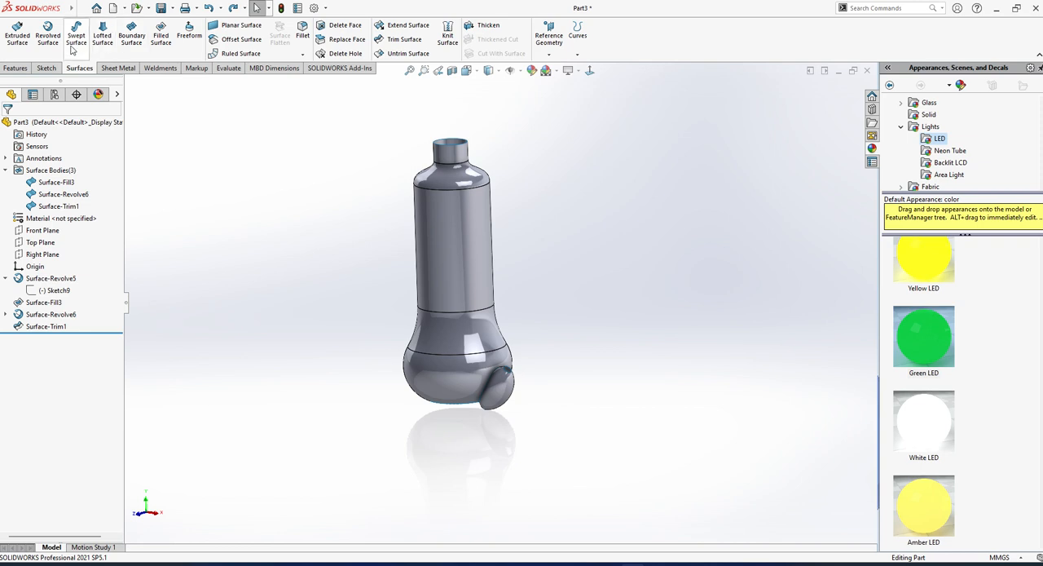
pyautogui.scroll(-5, 501, 375)
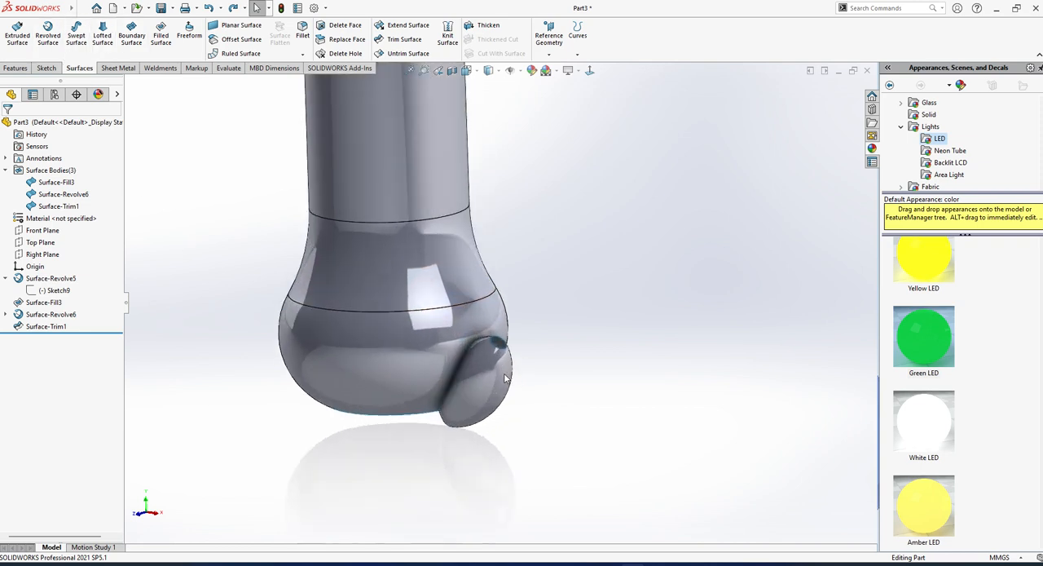
pyautogui.click(44, 325)
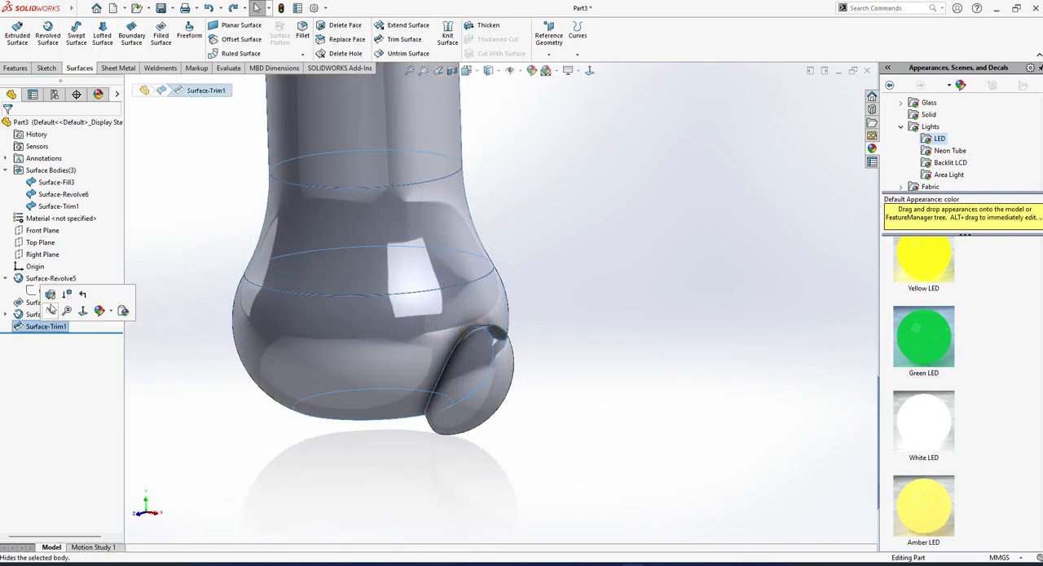
pyautogui.click(47, 295)
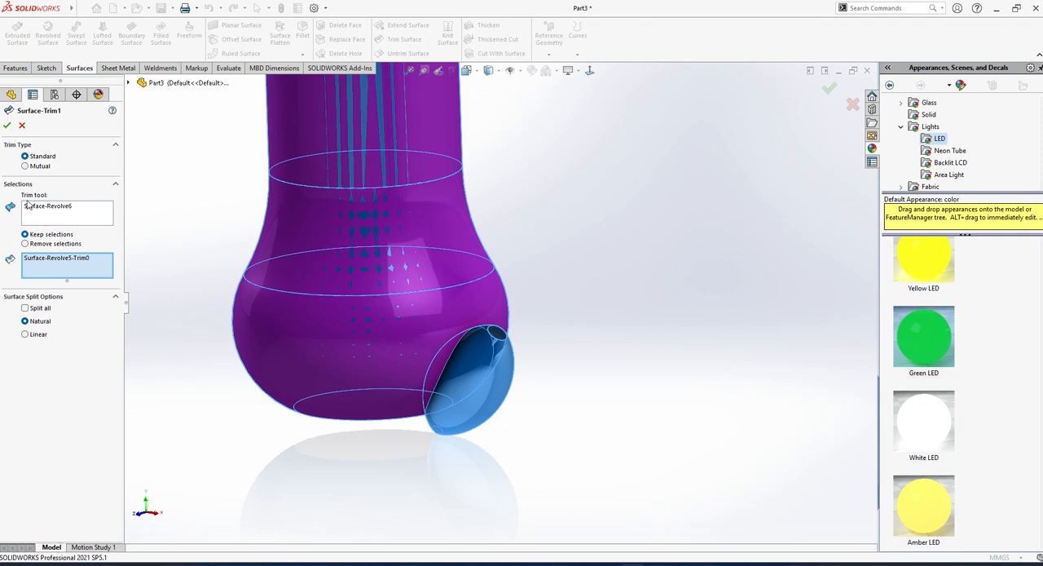
pyautogui.click(22, 126)
pyautogui.rightClick(40, 326)
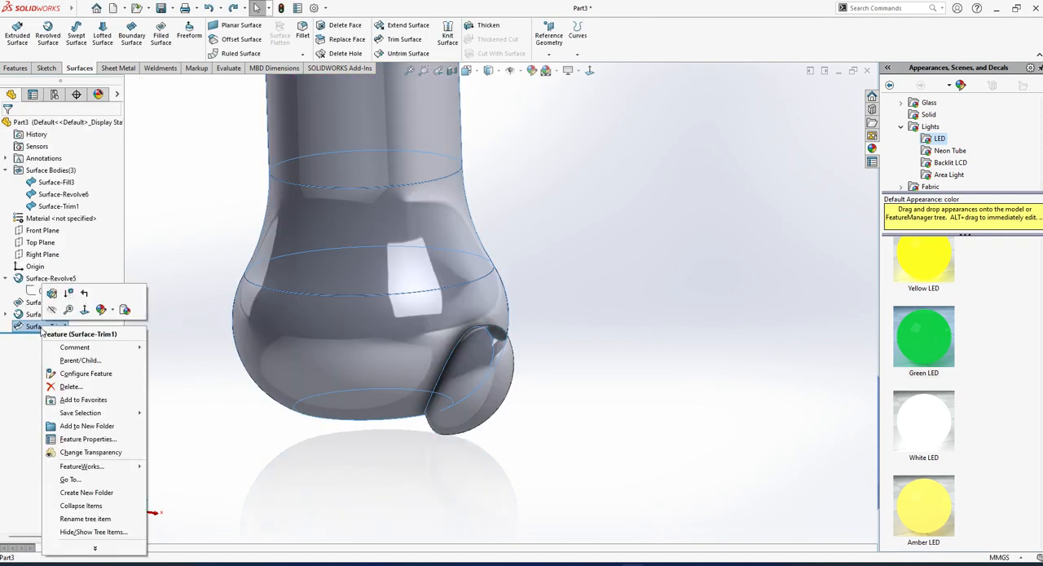
pyautogui.click(66, 388)
pyautogui.click(608, 178)
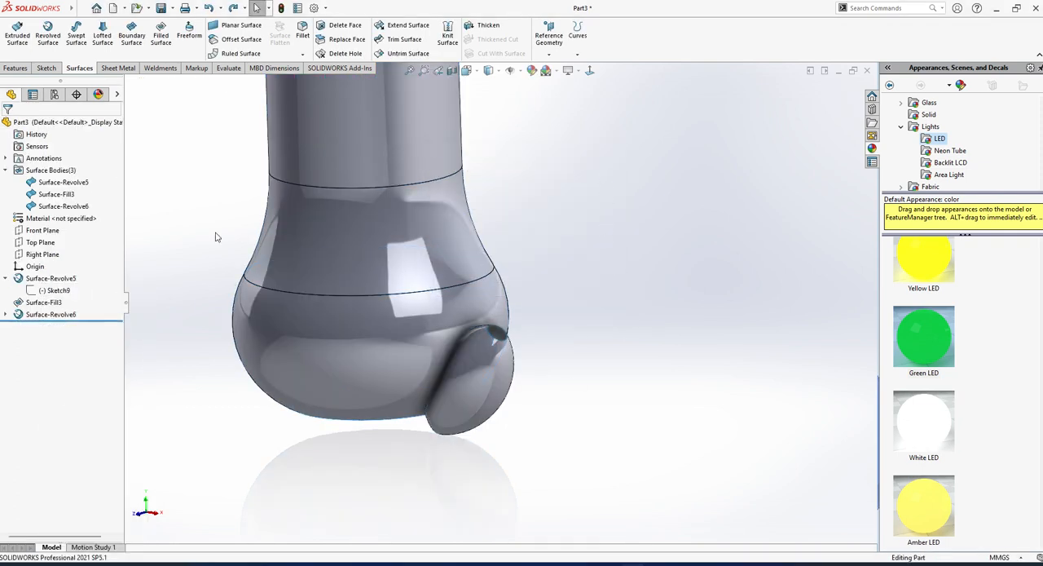
# Edit the small revolved surface to revolve 120° with the Mid Plane end condition.
pyautogui.click(49, 314)
pyautogui.click(48, 283)
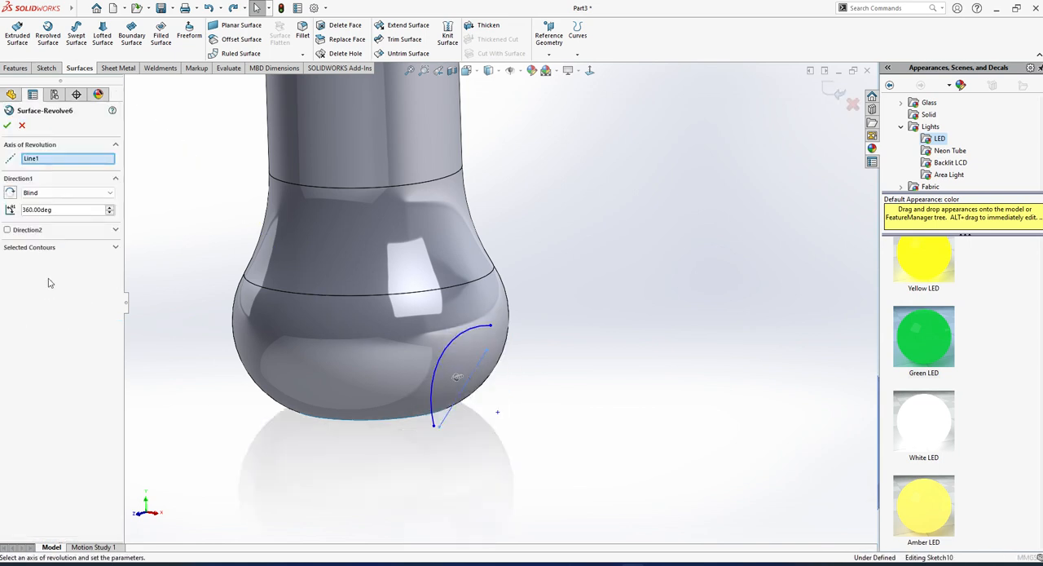
pyautogui.click(55, 211)
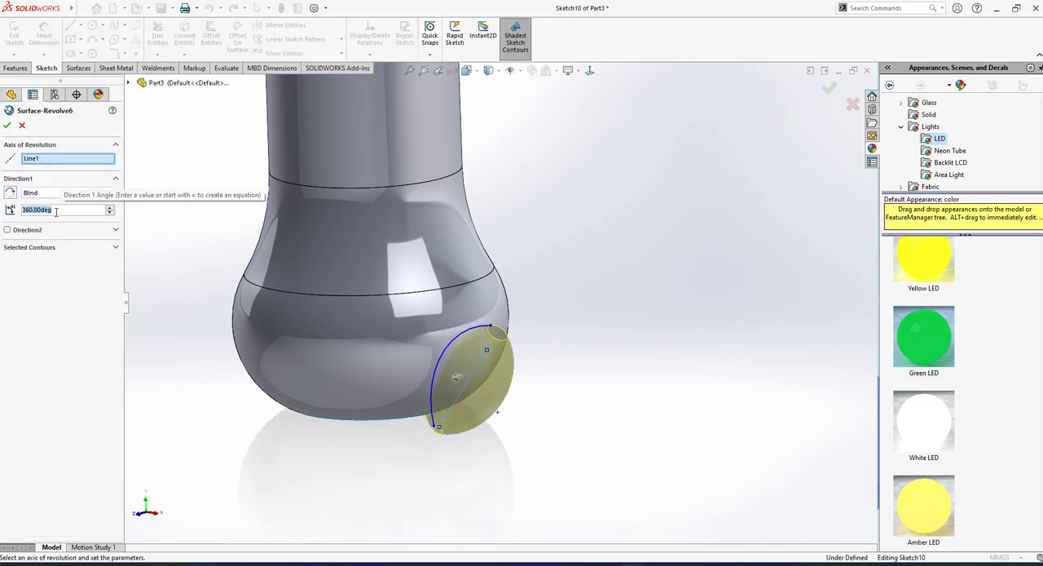
pyautogui.write('120')
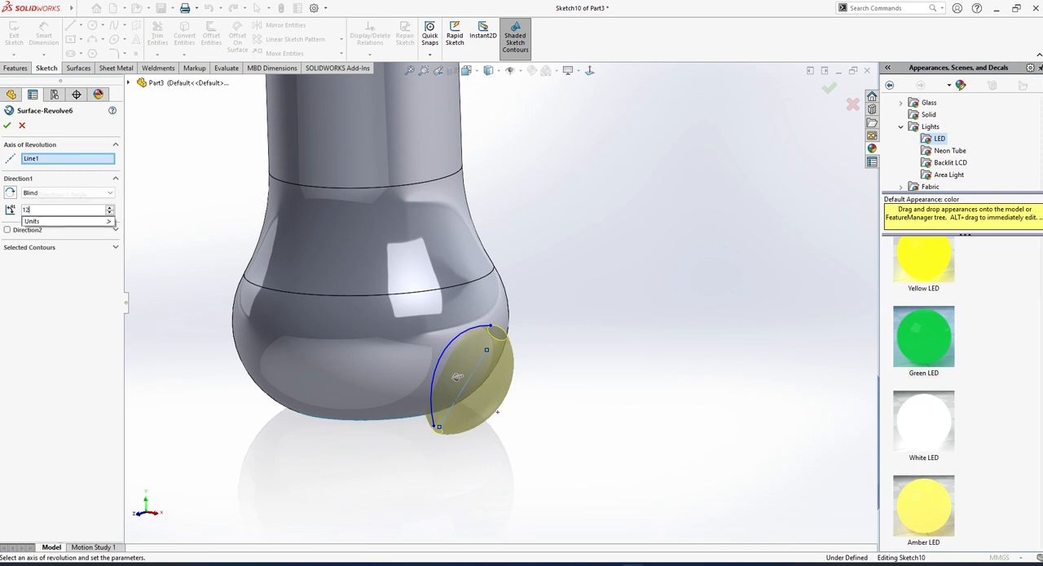
pyautogui.press('Return')
pyautogui.click(37, 193)
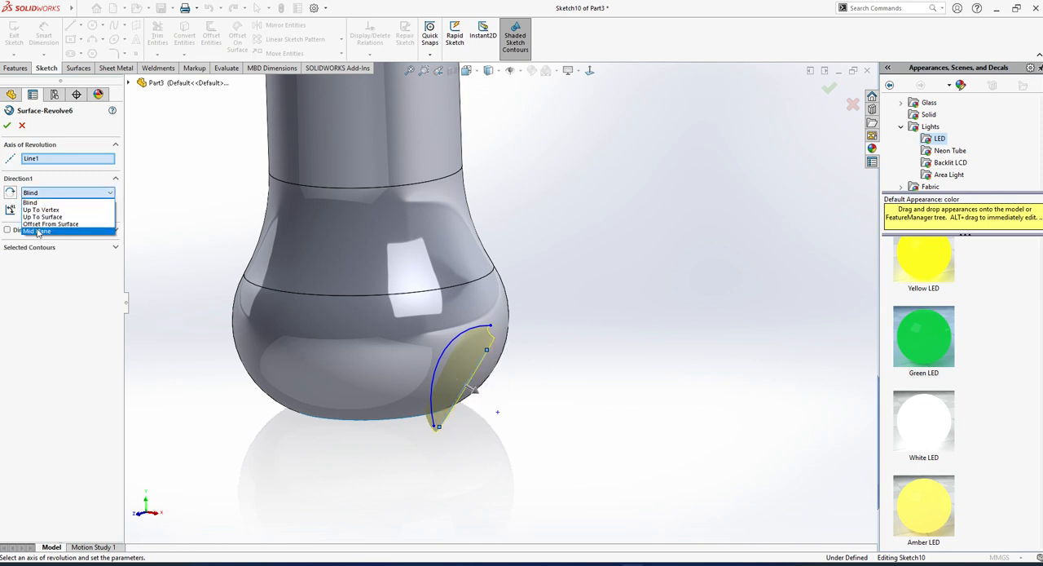
pyautogui.click(39, 233)
# Increase the small surface's mid-plane revolve angle to 157° and apply the edit.
pyautogui.moveTo(400, 489); pyautogui.dragTo(414, 459, button='middle')
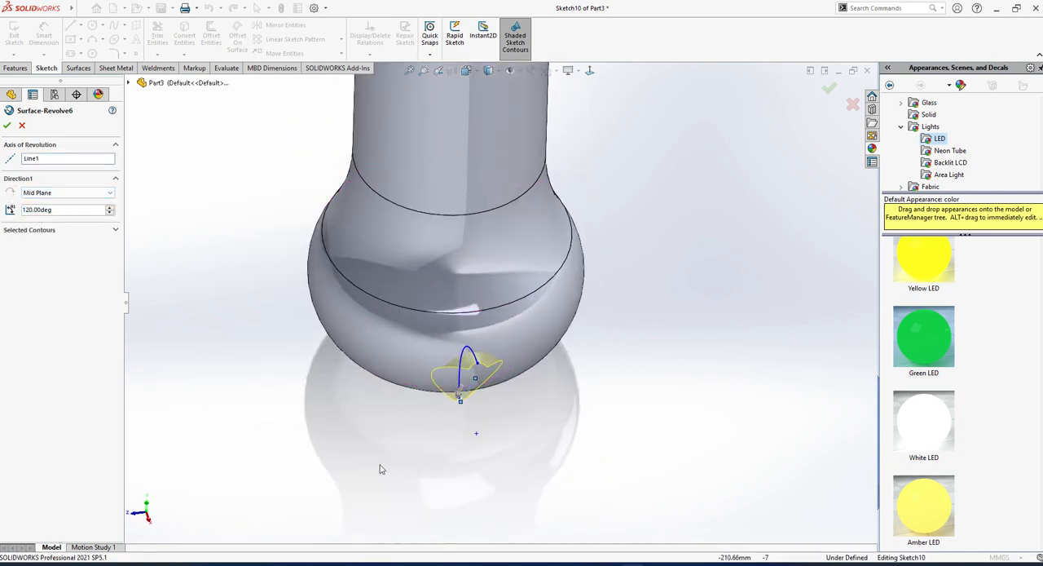
pyautogui.click(110, 208)
pyautogui.click(110, 207)
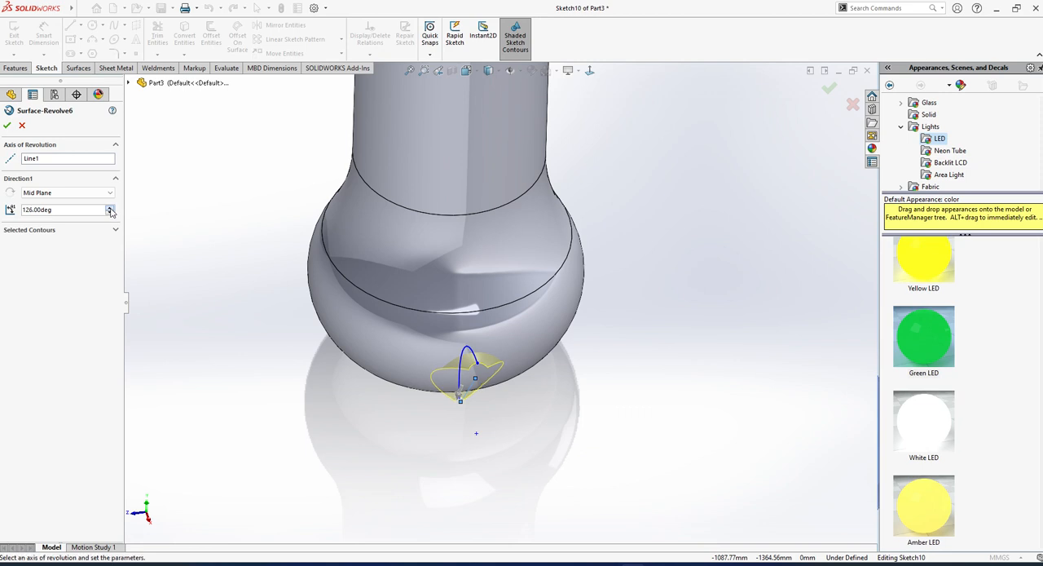
pyautogui.click(109, 208)
pyautogui.click(109, 207)
pyautogui.click(109, 208)
pyautogui.click(109, 207)
pyautogui.click(110, 208)
pyautogui.moveTo(548, 405); pyautogui.dragTo(628, 309, button='middle')
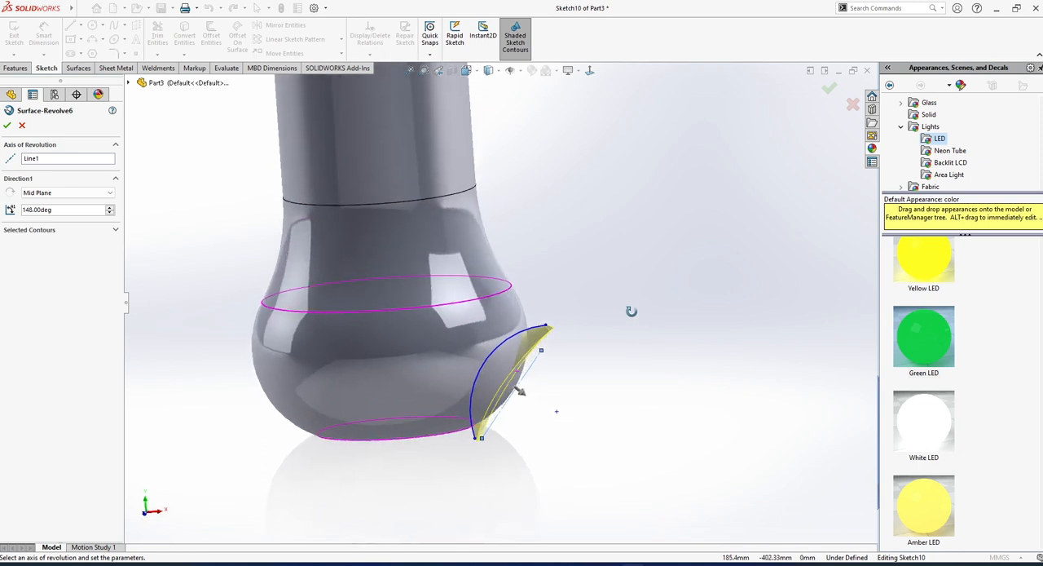
pyautogui.click(110, 208)
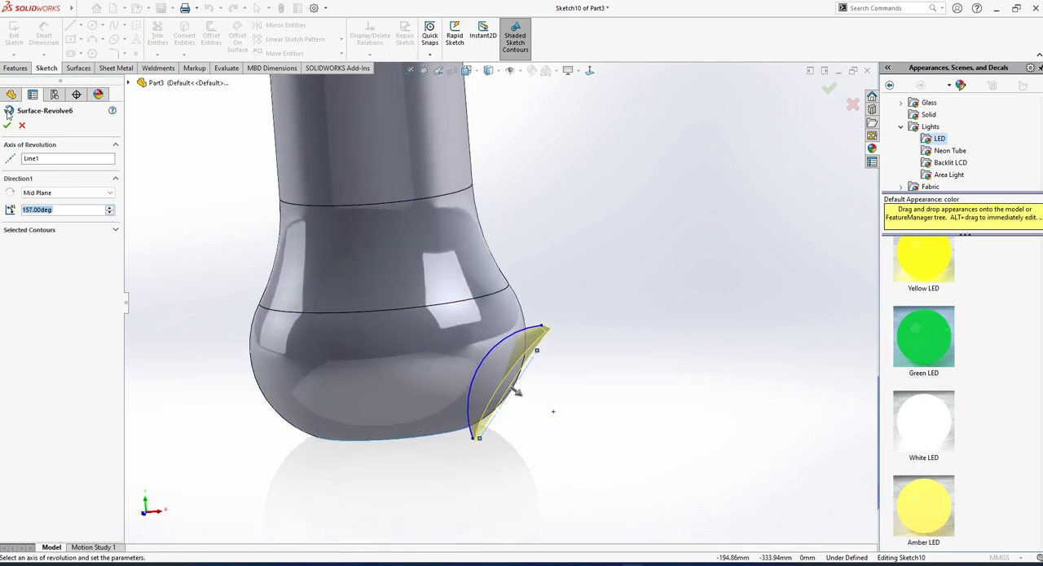
pyautogui.click(8, 126)
# Trim the bottle surface with the small revolved surface as trim tool, keeping only the enclosed patch on the bulb.
pyautogui.moveTo(599, 355); pyautogui.dragTo(467, 430, button='middle')
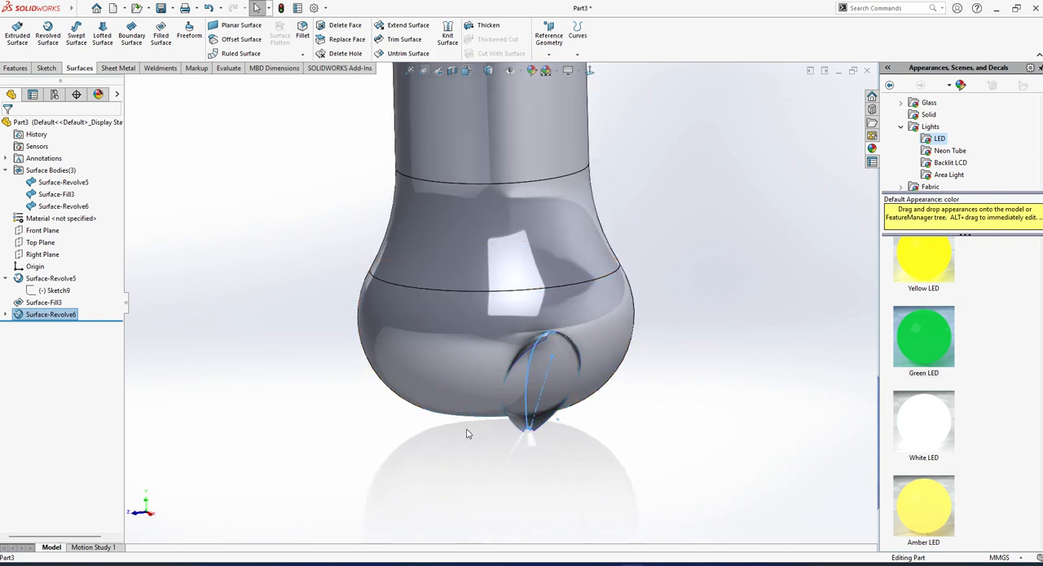
pyautogui.scroll(2, 467, 430)
pyautogui.scroll(-2, 578, 302)
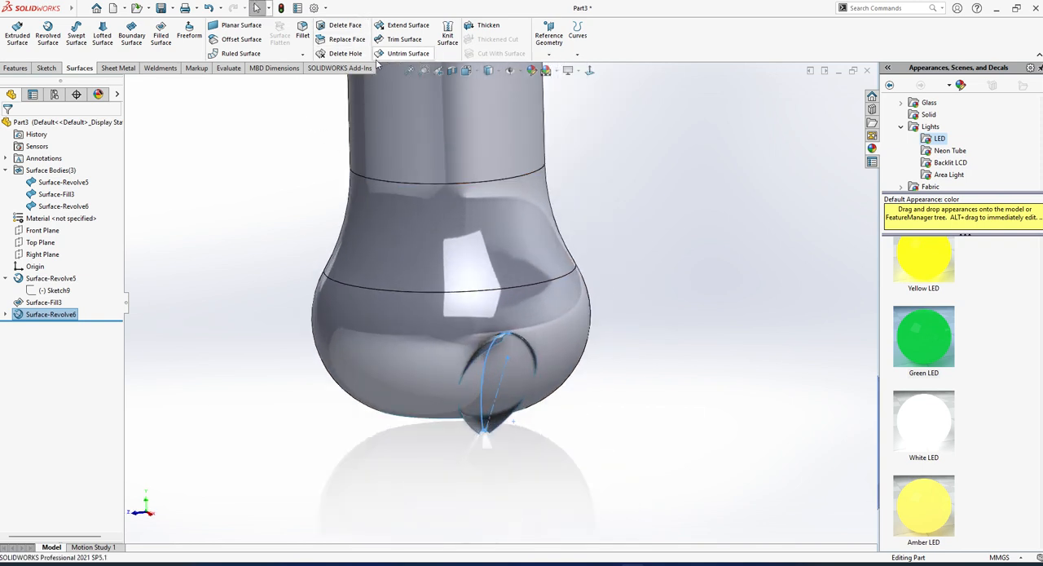
pyautogui.moveTo(405, 325); pyautogui.dragTo(549, 311, button='middle')
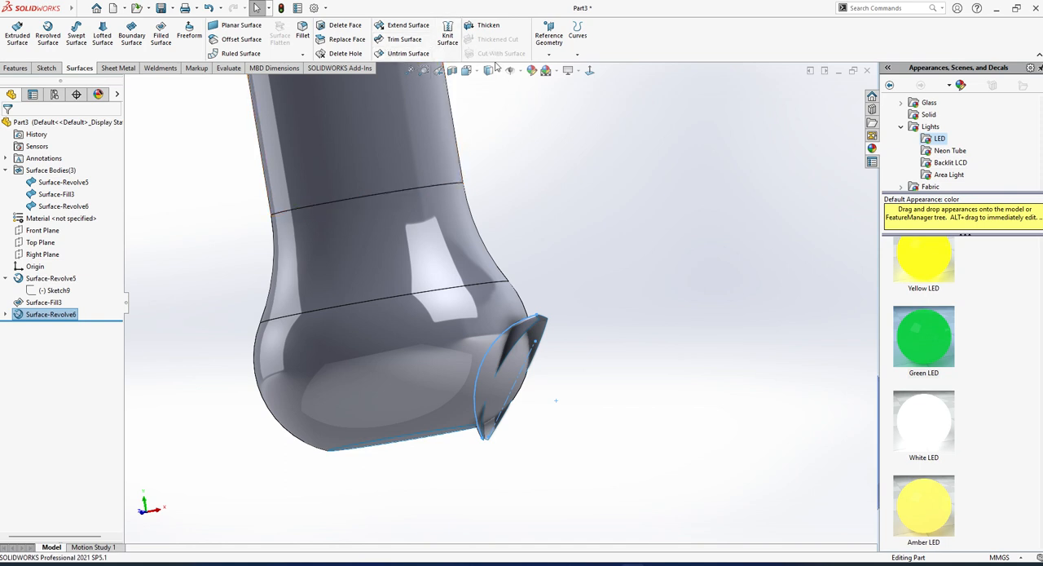
pyautogui.click(537, 328)
pyautogui.click(538, 337)
pyautogui.click(538, 345)
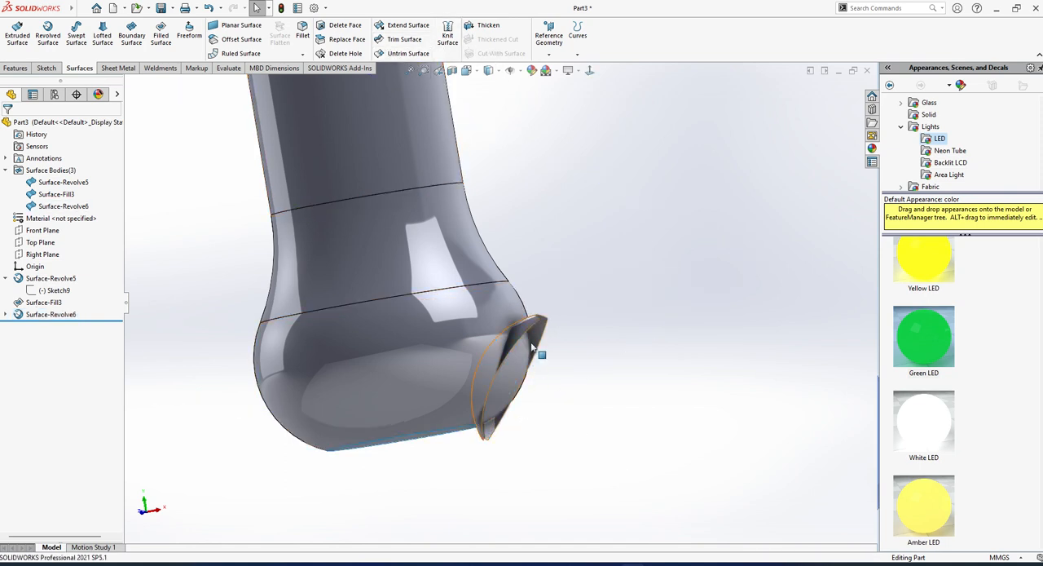
pyautogui.click(535, 344)
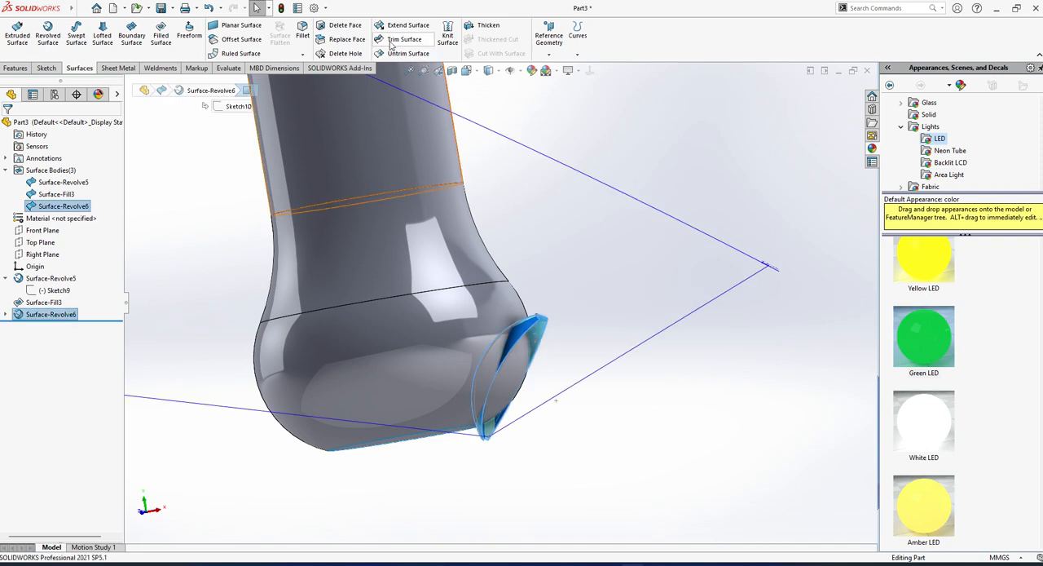
pyautogui.click(391, 40)
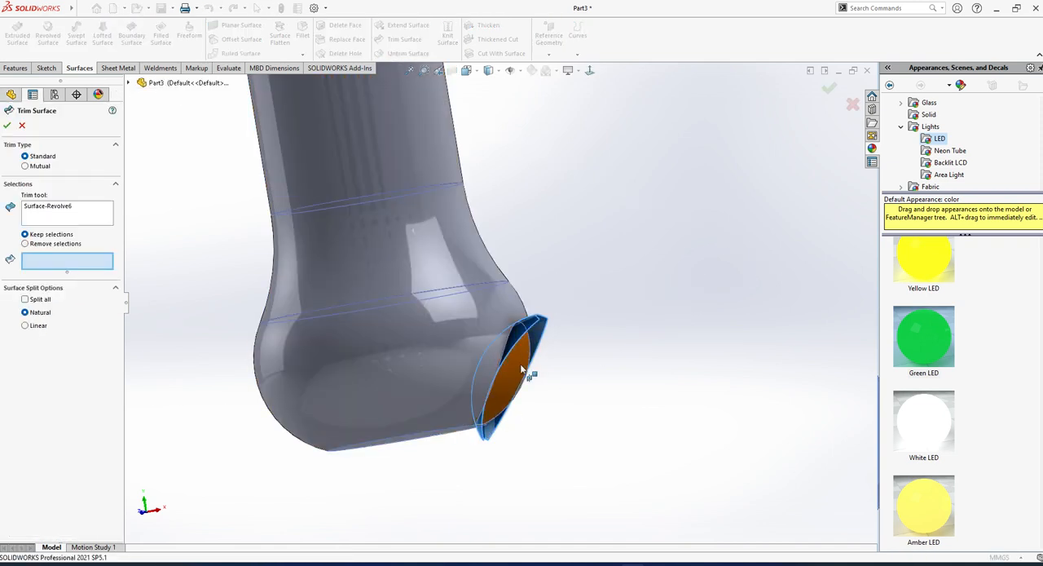
pyautogui.click(501, 371)
pyautogui.moveTo(501, 371); pyautogui.dragTo(447, 358, button='middle')
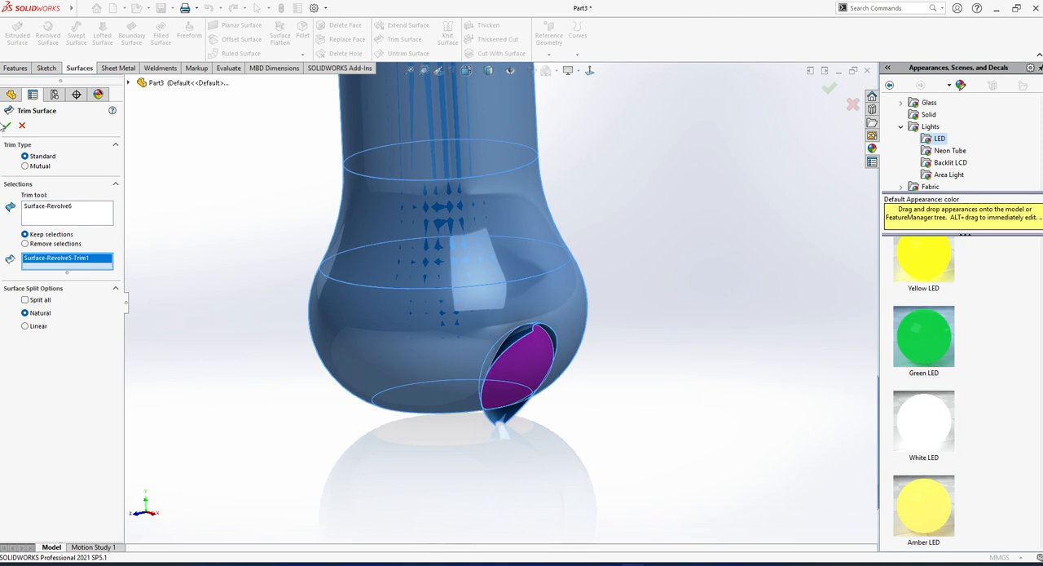
pyautogui.click(6, 126)
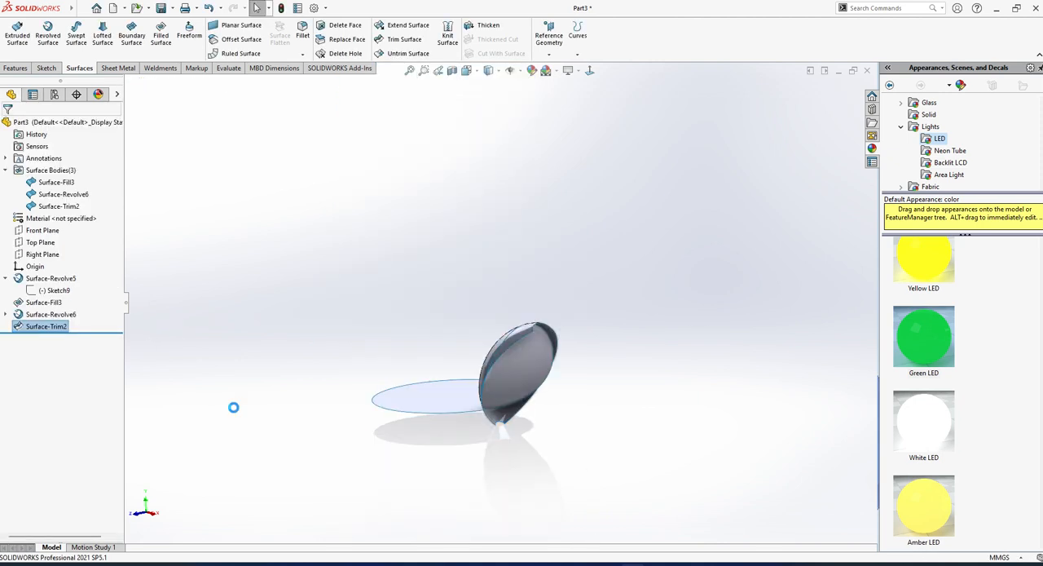
# Edit the new trim to use Remove selections, so the enclosed patch on the bulb is cut away instead of kept.
pyautogui.click(47, 326)
pyautogui.click(66, 290)
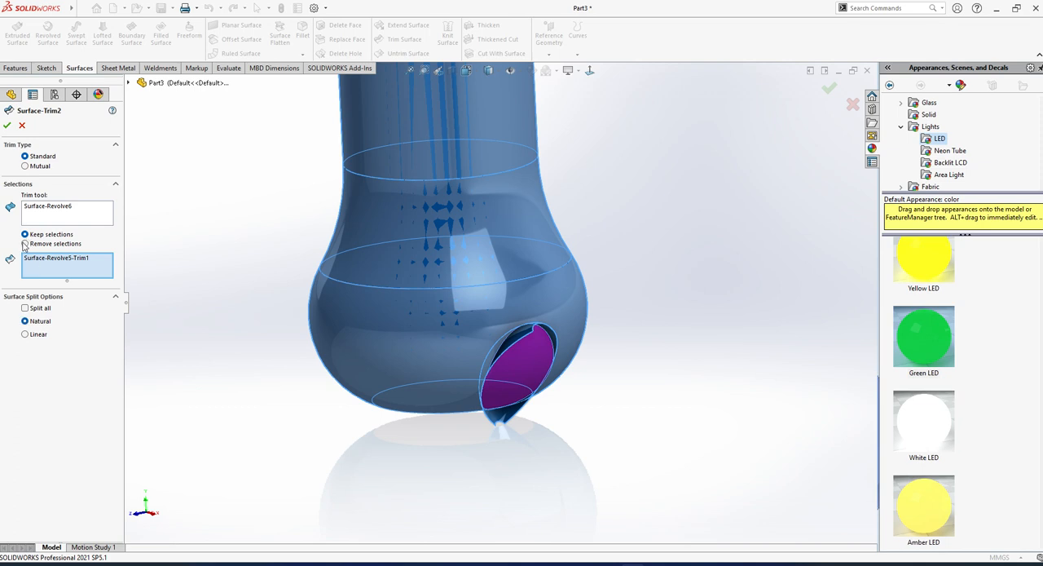
pyautogui.click(6, 124)
# Try to trim the small revolved surface with the trimmed bottle surface as trim tool, keeping its upper rim and lower tip pieces.
pyautogui.moveTo(582, 448); pyautogui.dragTo(226, 264, button='middle')
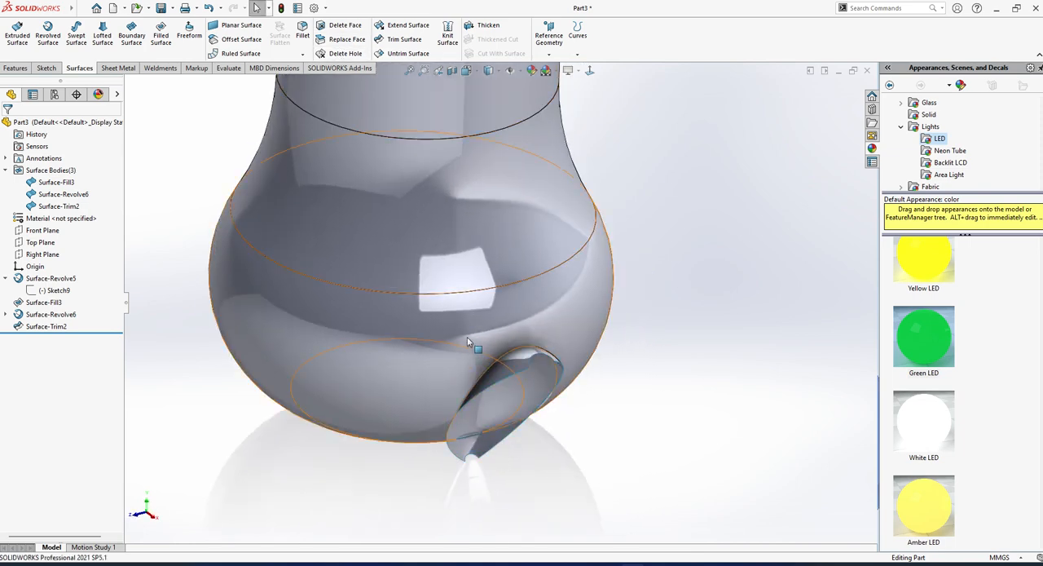
pyautogui.moveTo(472, 344); pyautogui.dragTo(515, 279, button='middle')
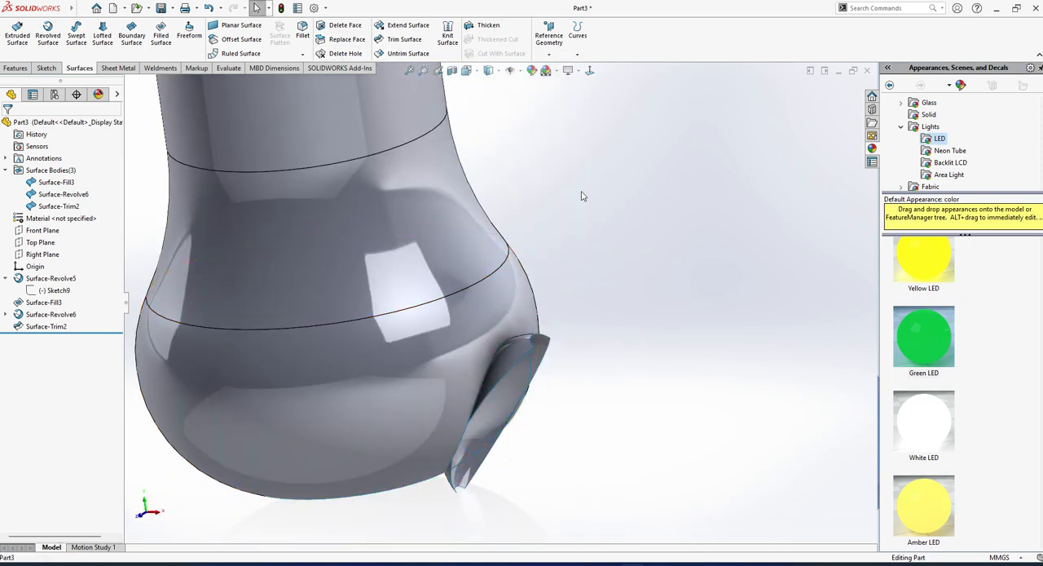
pyautogui.click(403, 41)
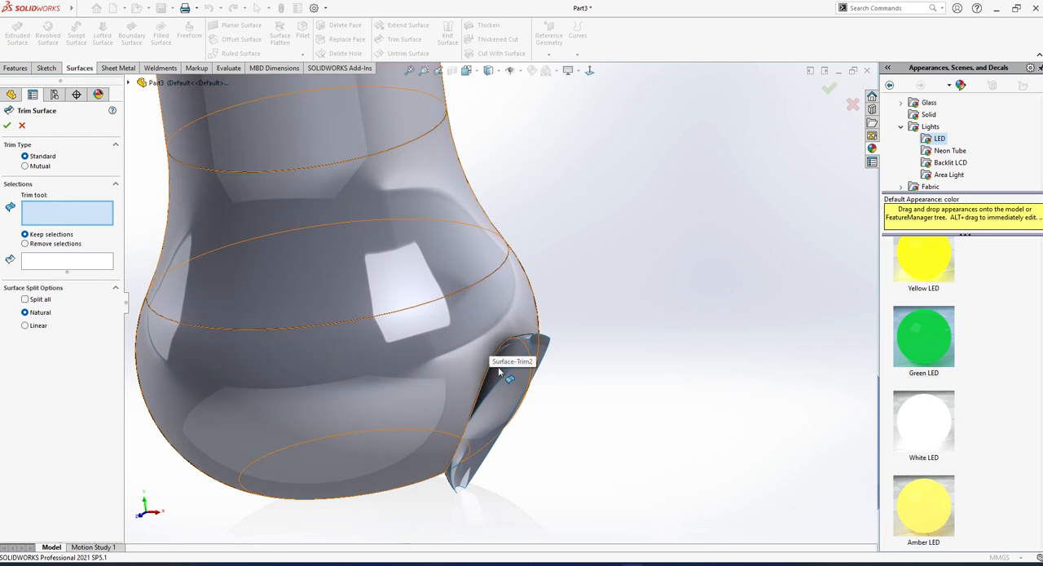
pyautogui.click(505, 382)
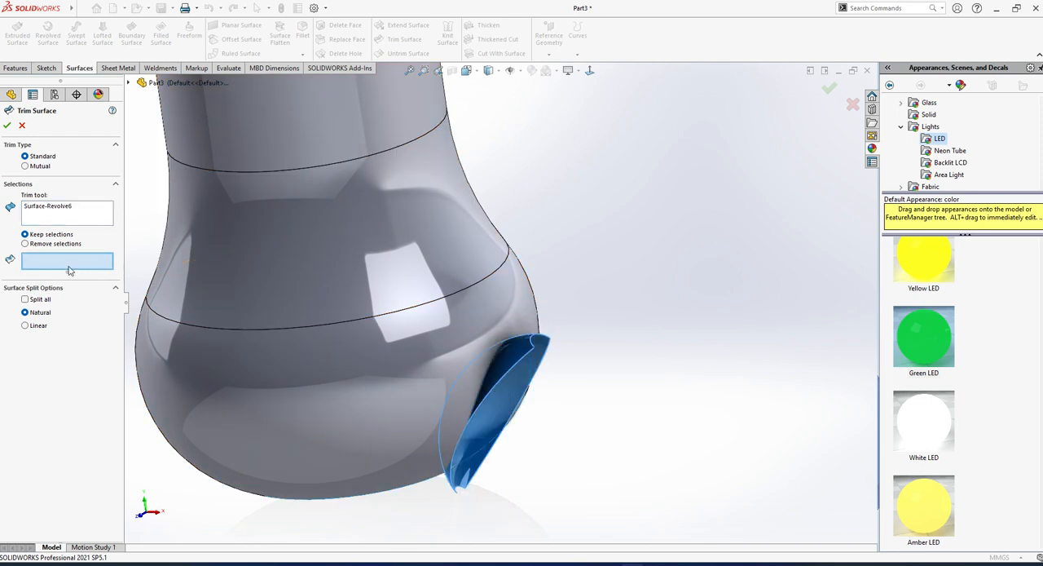
pyautogui.rightClick(69, 208)
pyautogui.click(123, 215)
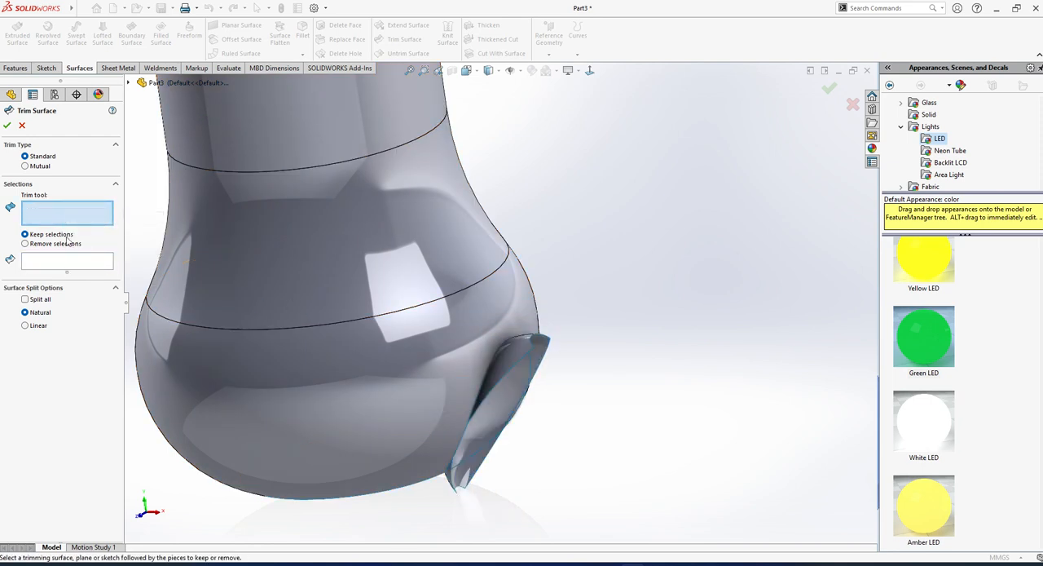
pyautogui.click(390, 291)
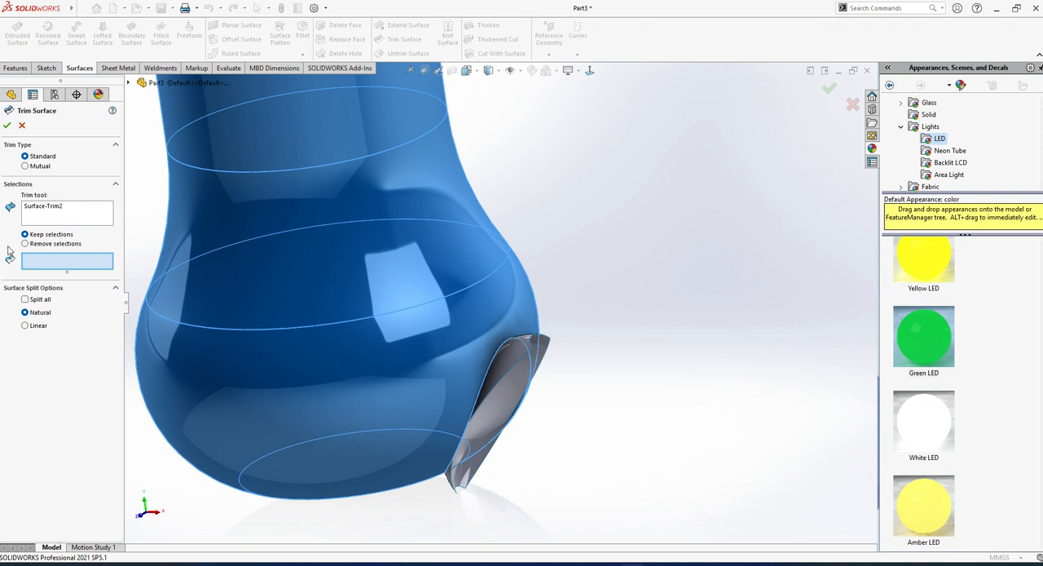
pyautogui.click(514, 366)
pyautogui.moveTo(513, 366); pyautogui.dragTo(561, 537, button='middle')
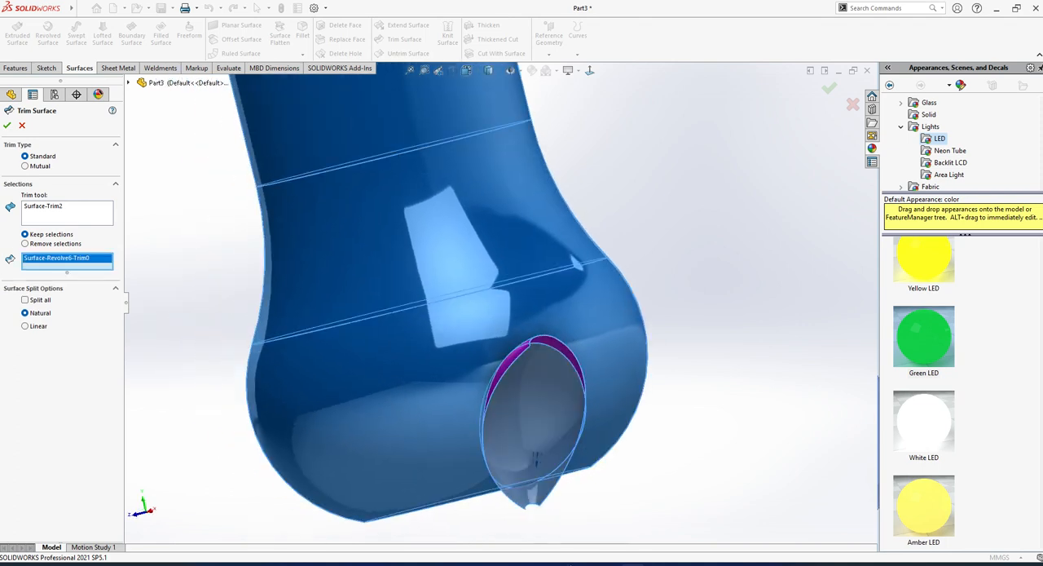
pyautogui.click(538, 501)
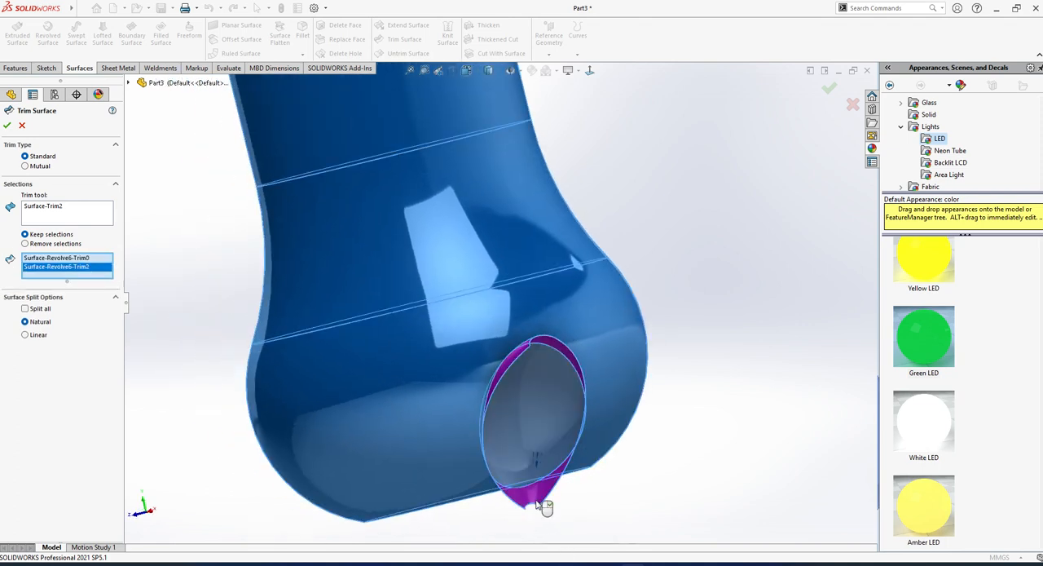
pyautogui.click(8, 125)
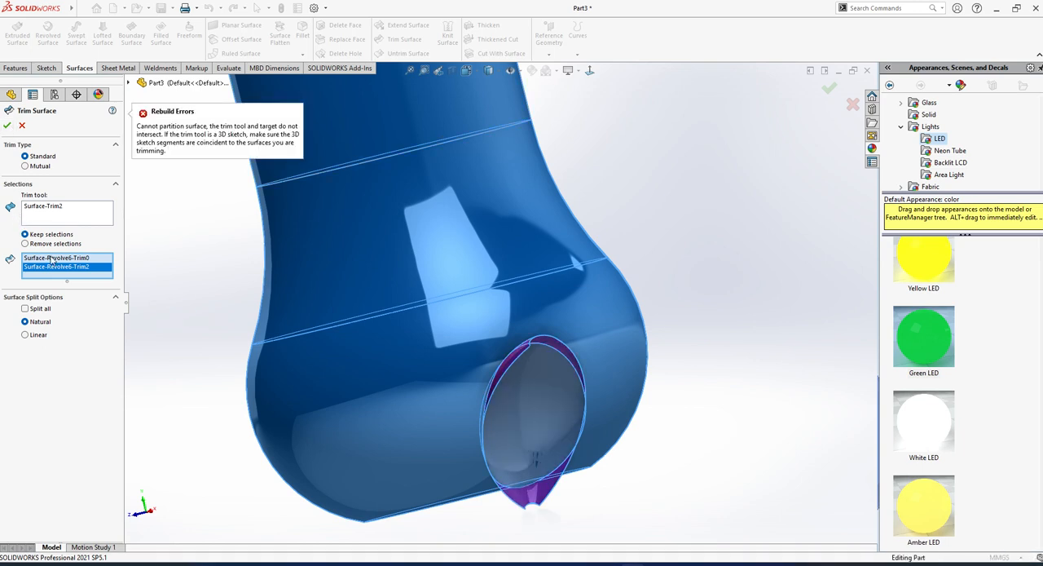
# Switch the trim to Remove selections, examine where the small surface meets the bulb, and cancel the trim.
pyautogui.click(25, 243)
pyautogui.moveTo(544, 403); pyautogui.dragTo(511, 434, button='middle')
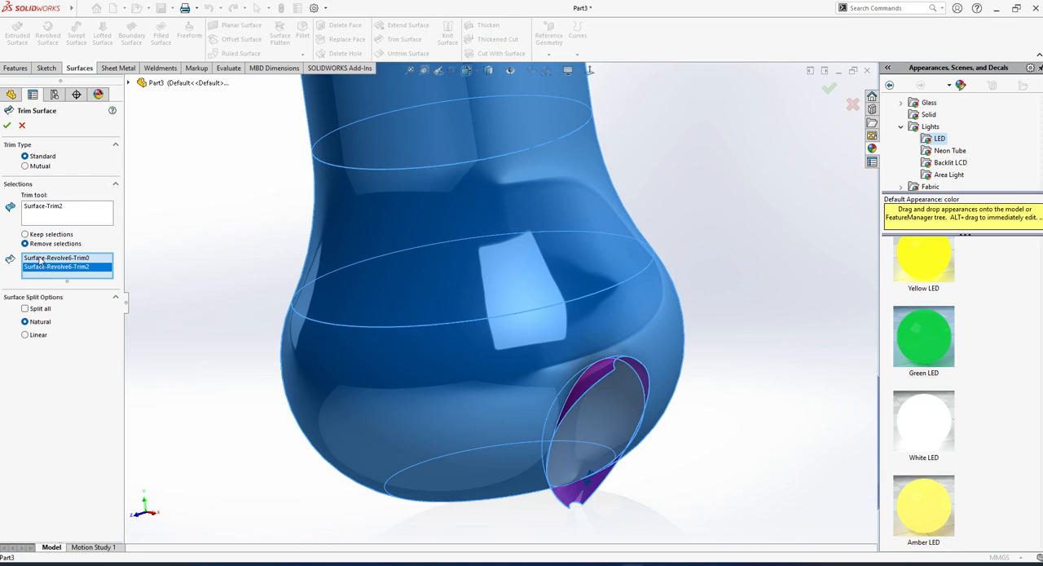
pyautogui.moveTo(391, 407); pyautogui.dragTo(449, 451, button='middle')
pyautogui.scroll(-9, 560, 448)
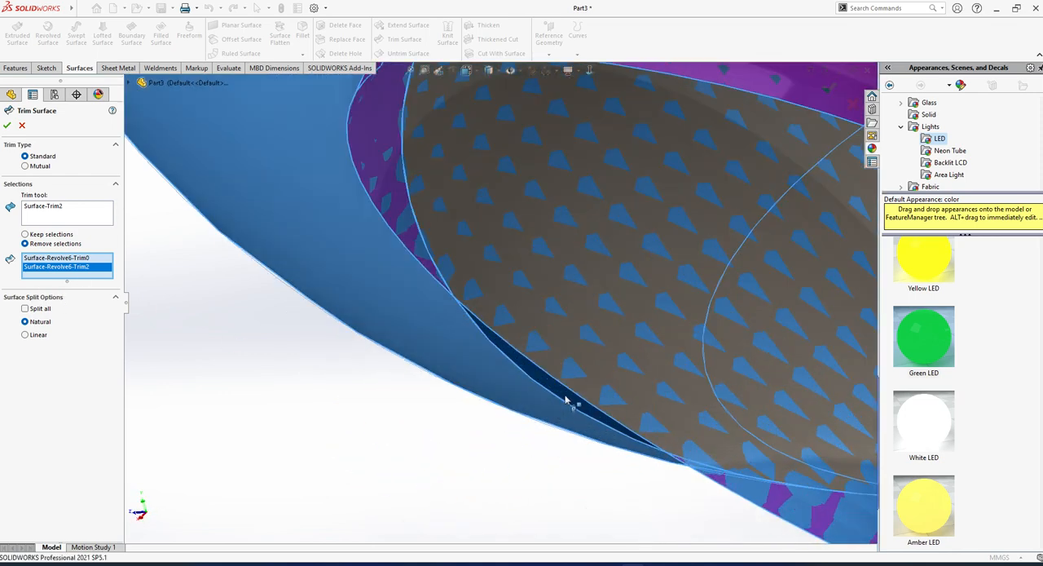
pyautogui.scroll(-2, 564, 399)
pyautogui.scroll(8, 629, 338)
pyautogui.scroll(-8, 565, 330)
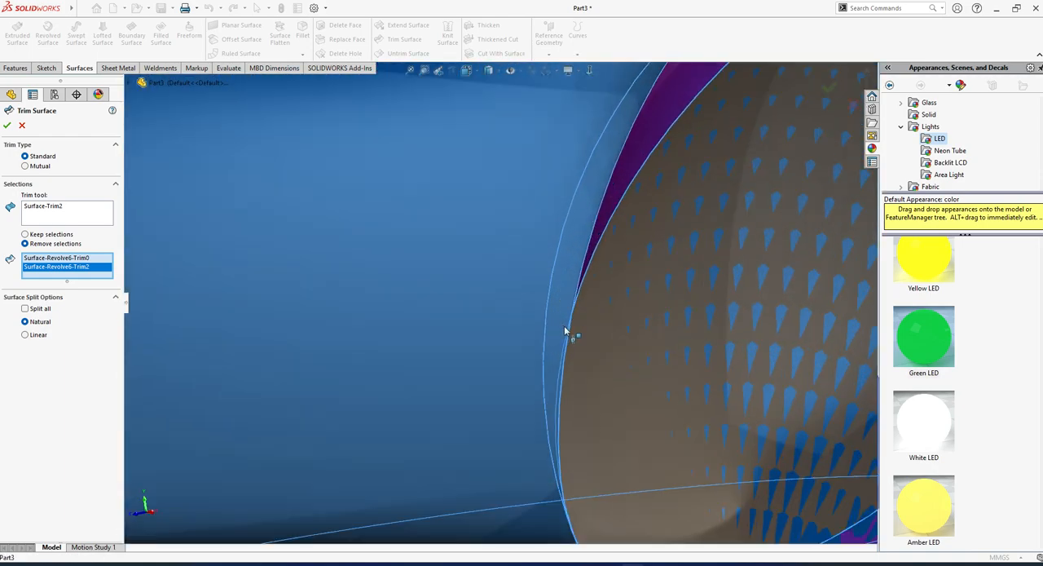
pyautogui.moveTo(565, 330); pyautogui.dragTo(602, 332, button='middle')
pyautogui.click(22, 126)
# Roll the model back to before the small revolved surface and cap the bottle's open neck edge with a Contact filled surface.
pyautogui.scroll(4, 393, 303)
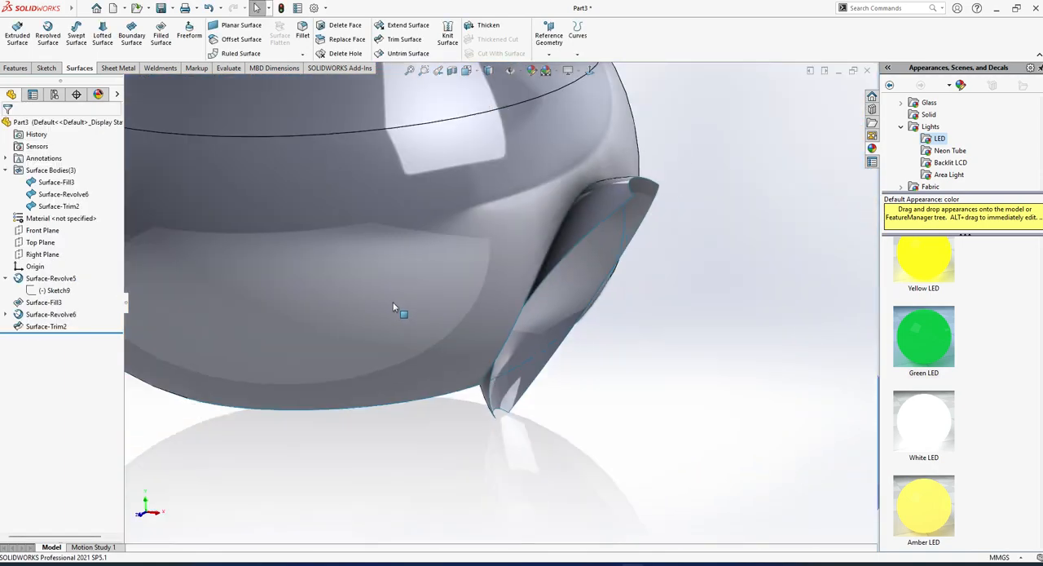
pyautogui.scroll(5, 393, 307)
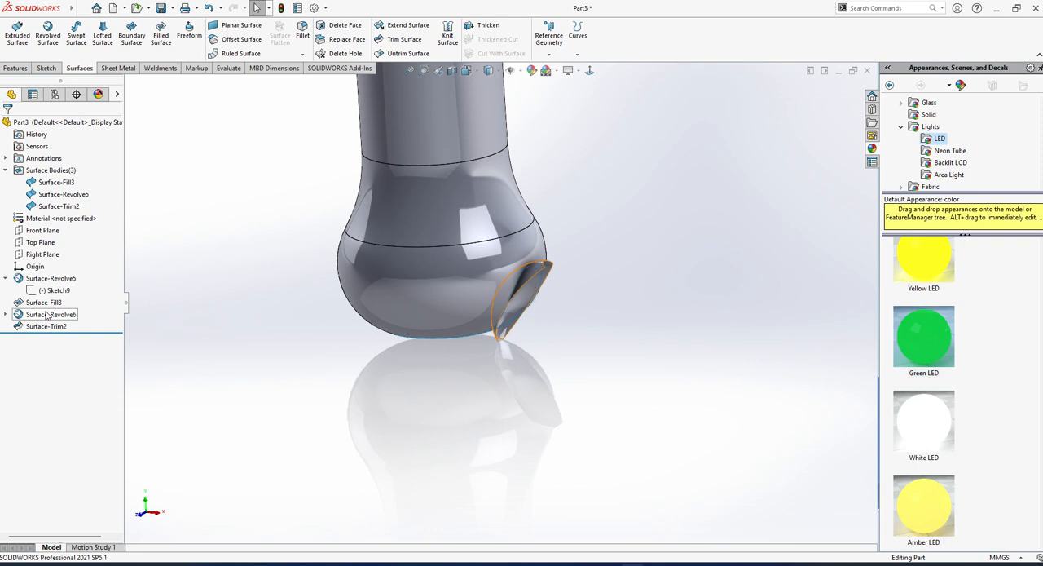
pyautogui.scroll(8, 519, 237)
pyautogui.scroll(-6, 502, 213)
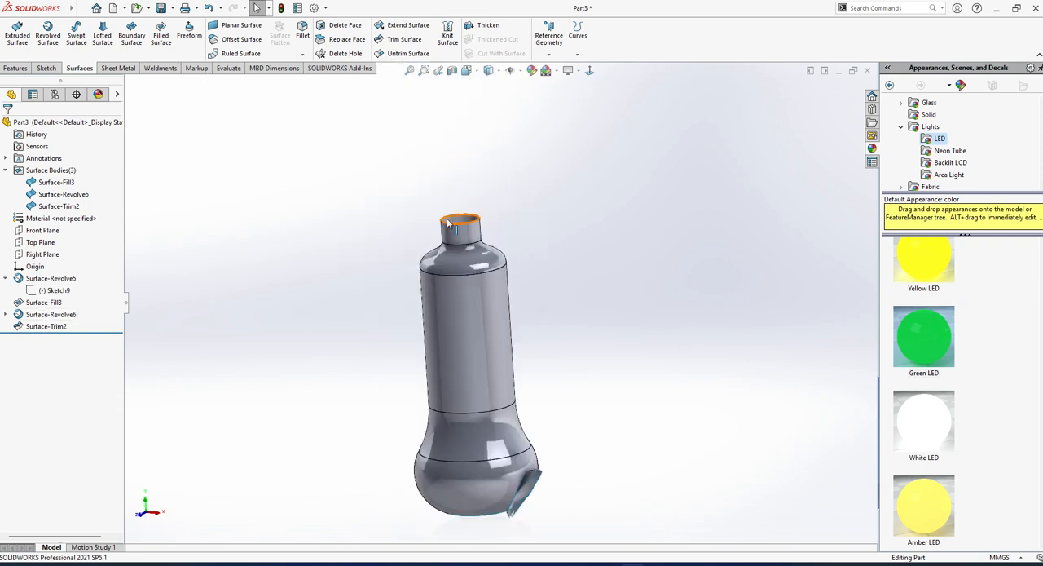
pyautogui.click(447, 223)
pyautogui.click(384, 221)
pyautogui.moveTo(100, 332); pyautogui.dragTo(100, 308)
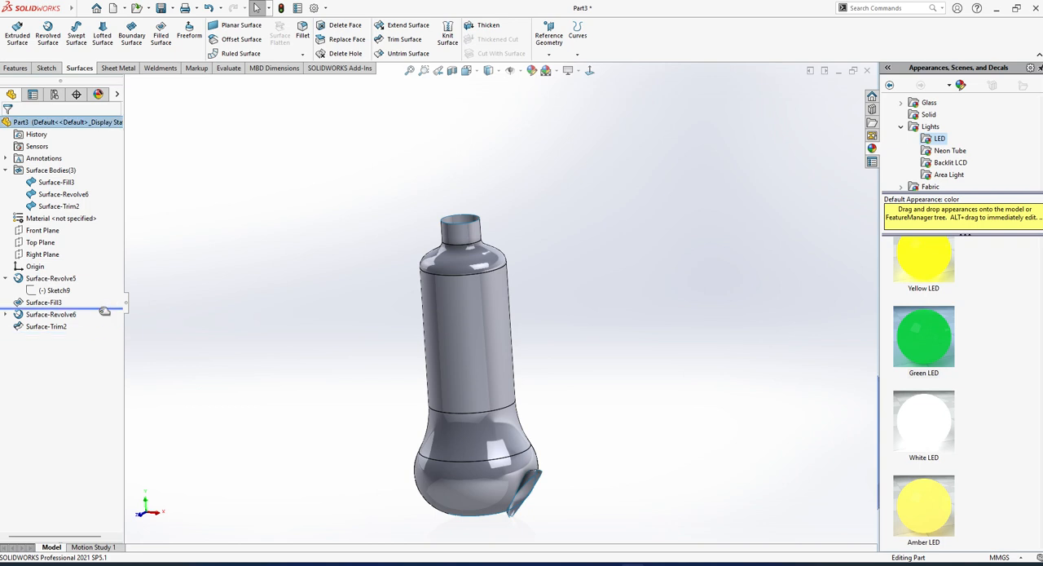
pyautogui.click(459, 230)
pyautogui.click(161, 36)
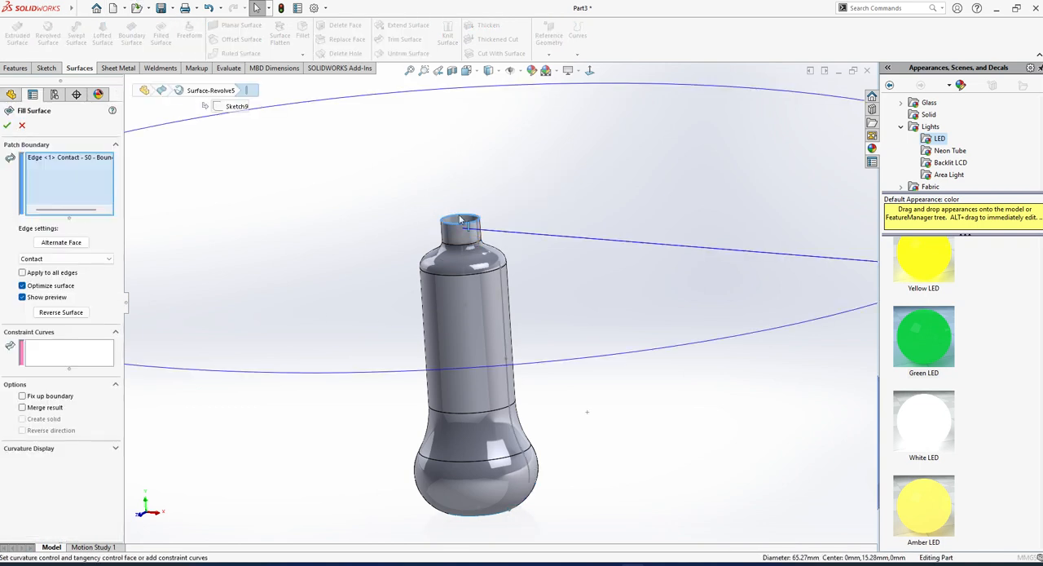
pyautogui.click(6, 123)
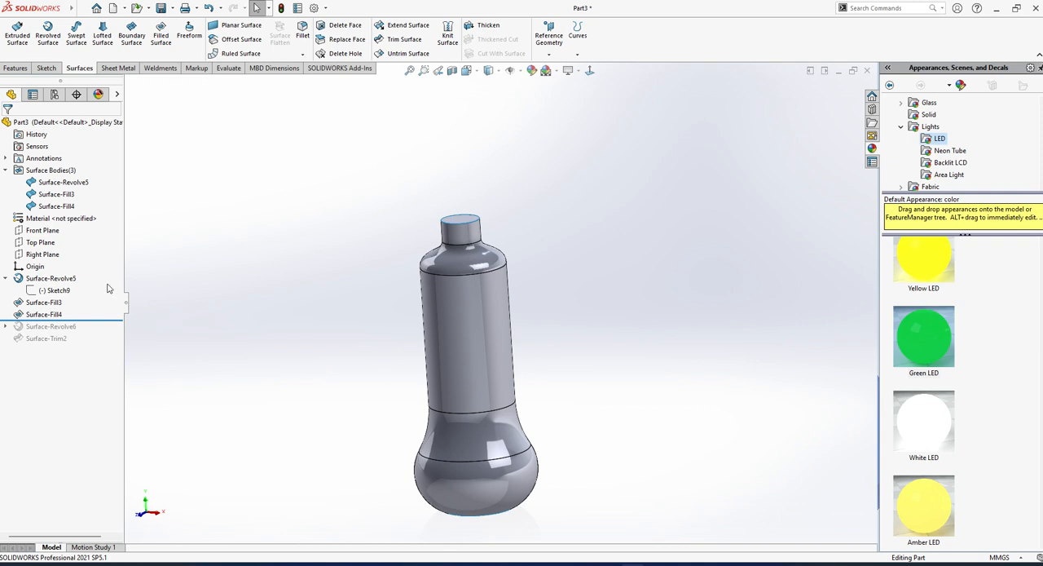
# Roll the model forward to include the small revolved surface and set its mid-plane revolve angle to 177°.
pyautogui.moveTo(436, 316); pyautogui.dragTo(413, 263, button='middle')
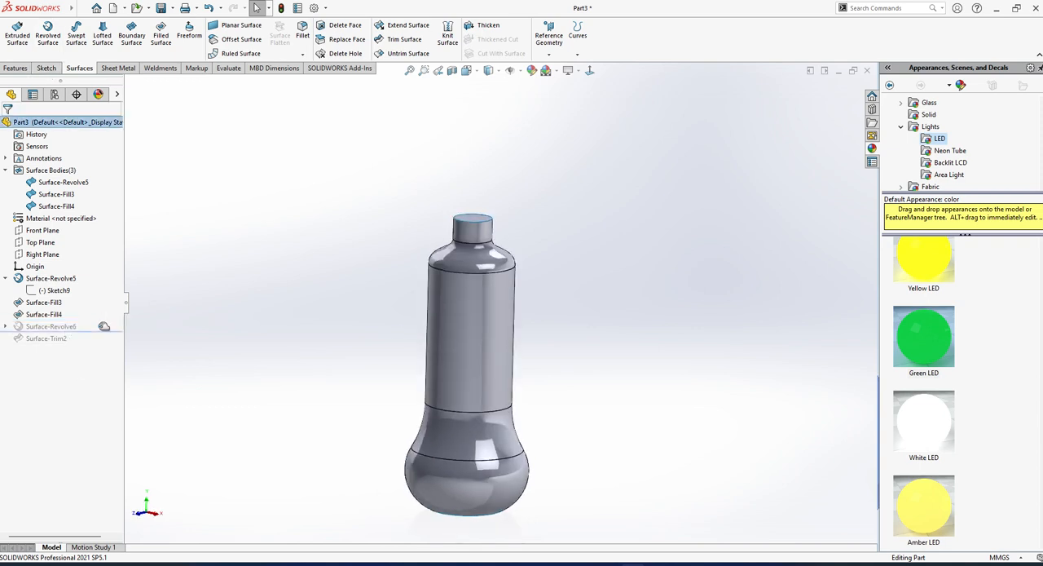
pyautogui.moveTo(101, 323); pyautogui.dragTo(98, 335)
pyautogui.scroll(-3, 532, 529)
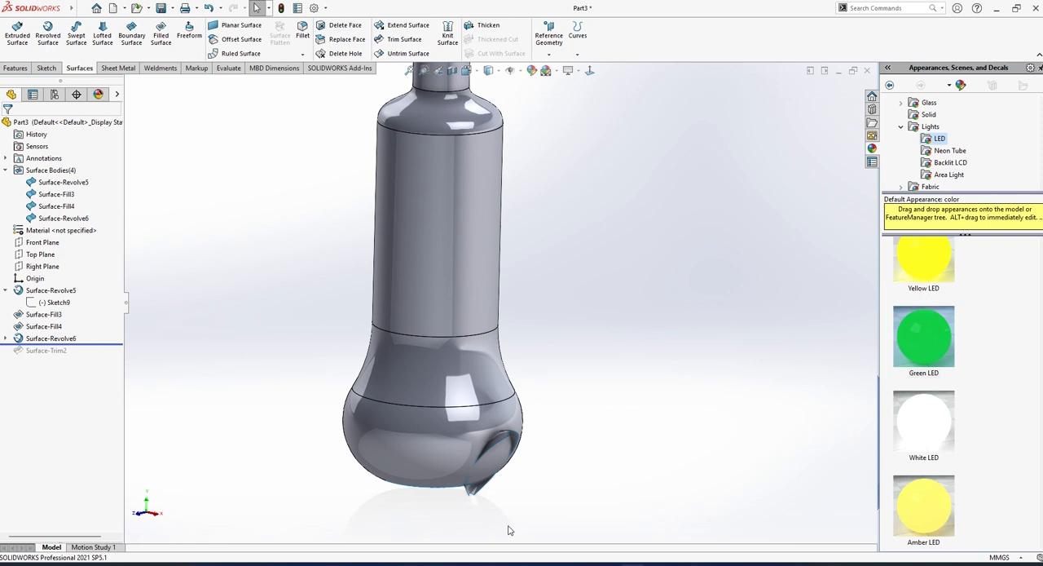
pyautogui.scroll(-3, 515, 449)
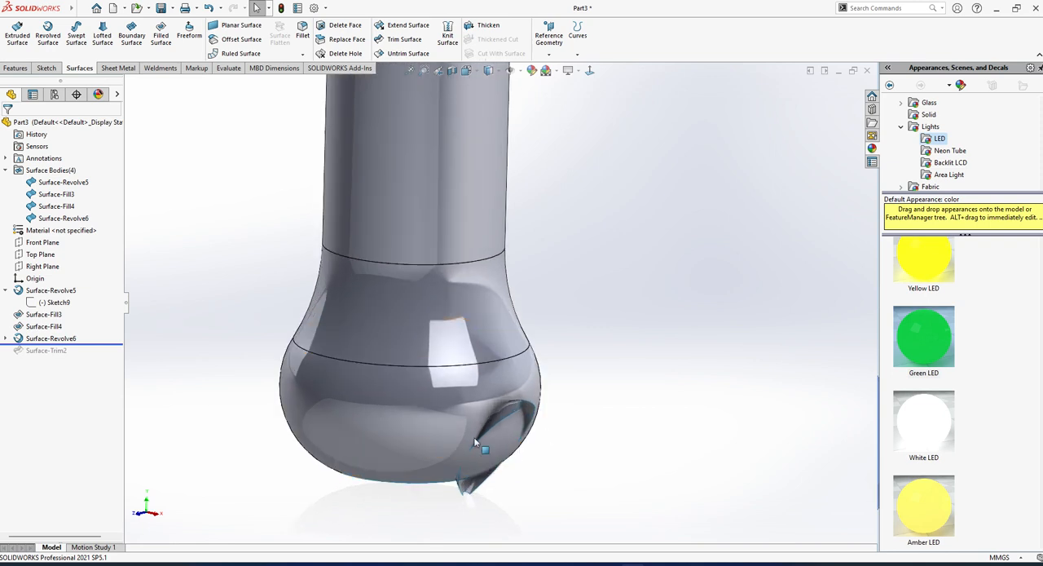
pyautogui.click(500, 420)
pyautogui.click(53, 340)
pyautogui.click(61, 302)
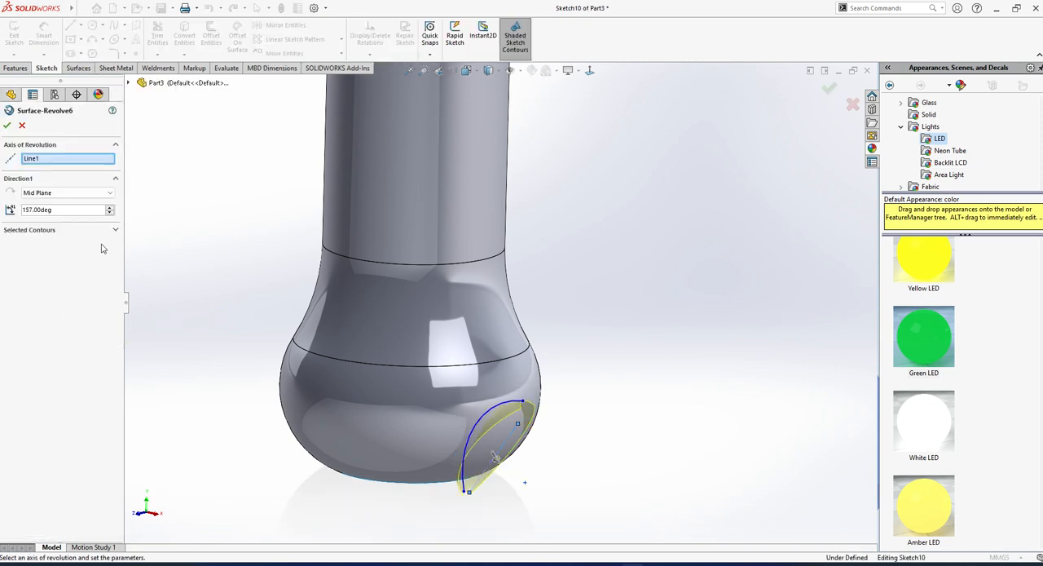
pyautogui.moveTo(109, 210); pyautogui.dragTo(110, 210)
pyautogui.click(7, 125)
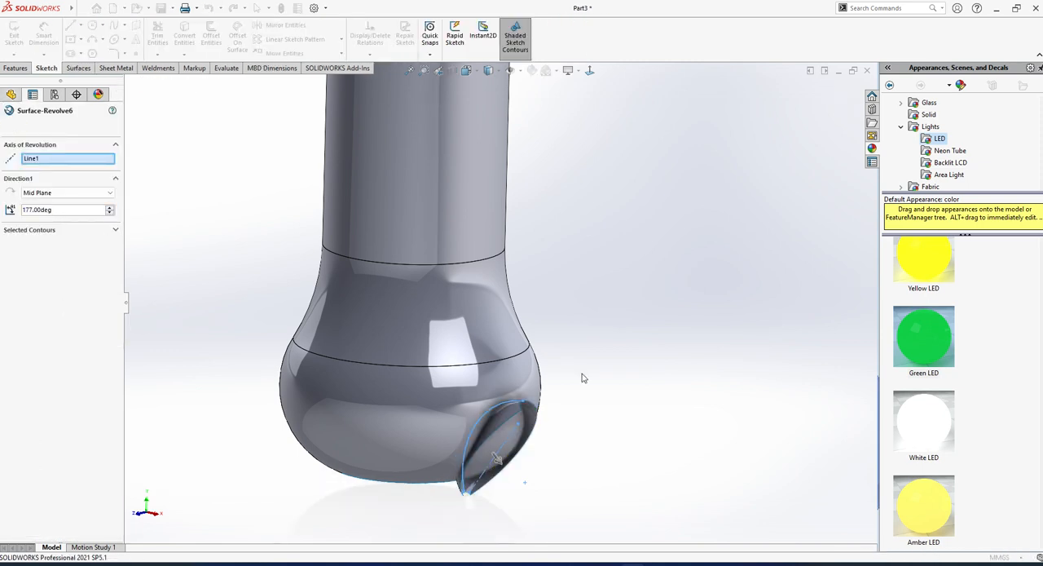
# Restore the bulb trim and trim the small revolved surface with the trimmed bottle surface, keeping the rim outside the bulb.
pyautogui.moveTo(592, 404); pyautogui.dragTo(558, 487, button='middle')
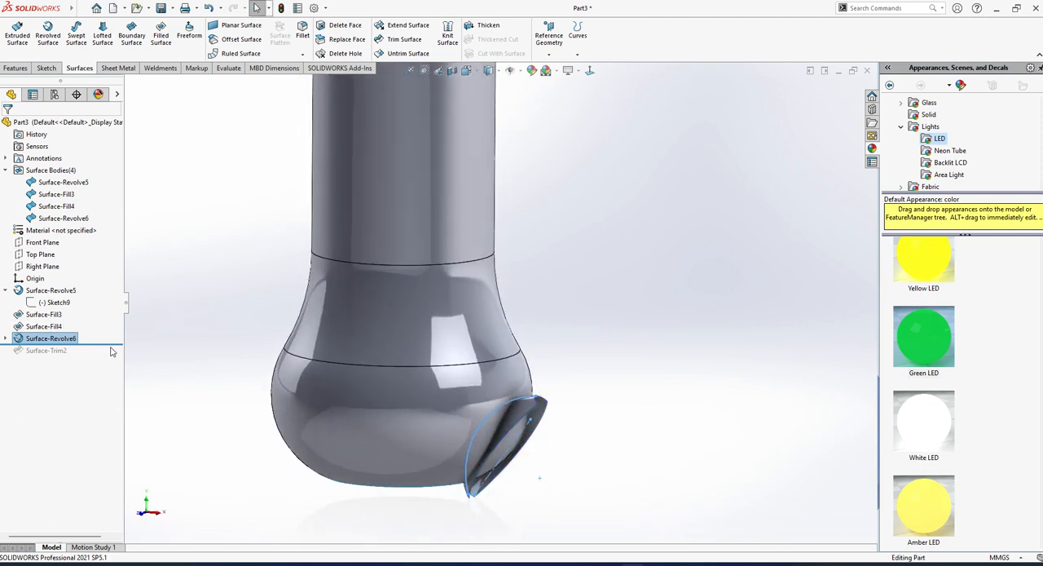
pyautogui.moveTo(113, 345); pyautogui.dragTo(112, 358)
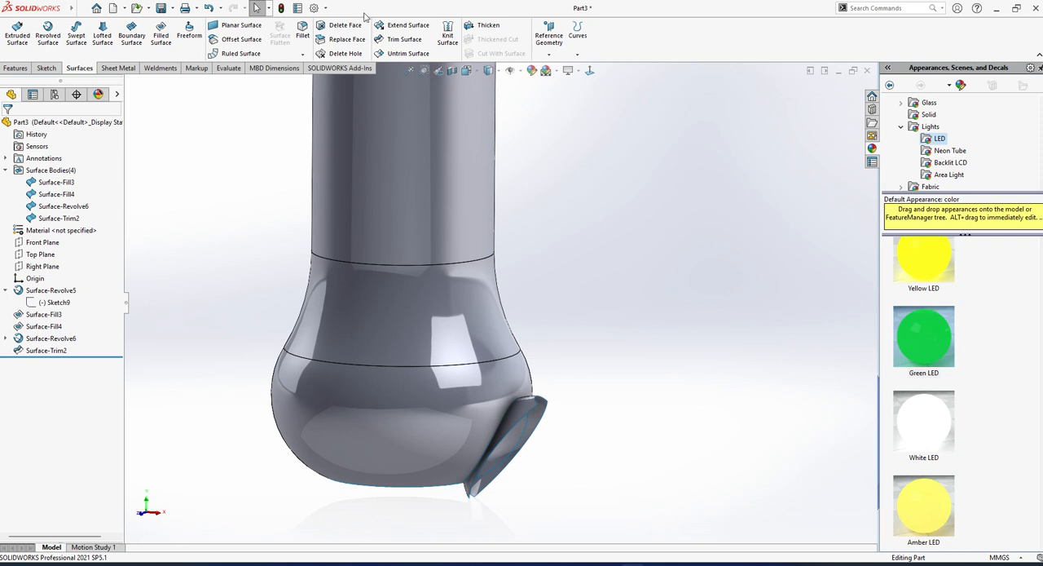
pyautogui.click(403, 39)
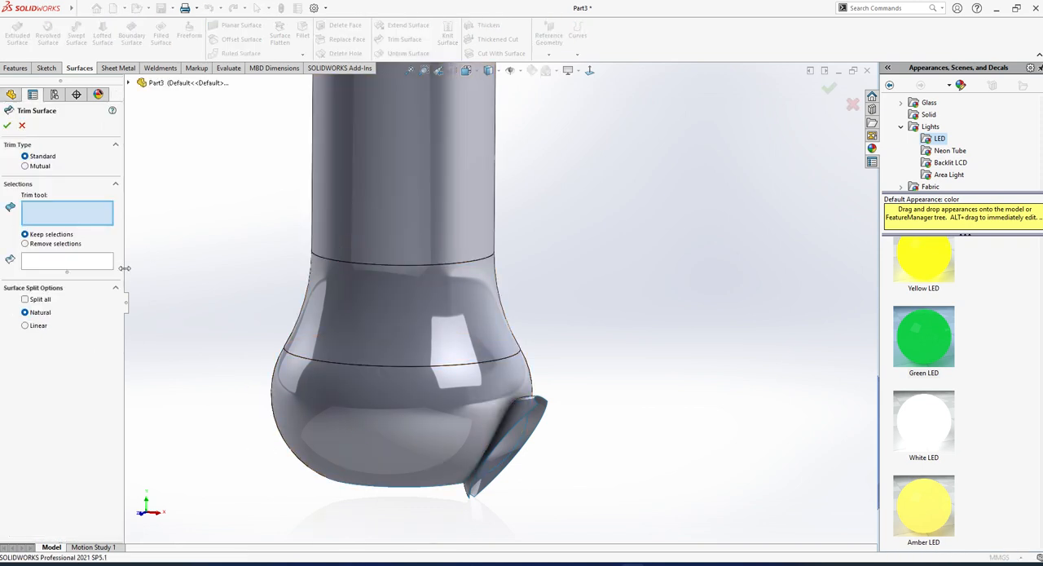
pyautogui.click(350, 334)
pyautogui.scroll(-4, 472, 381)
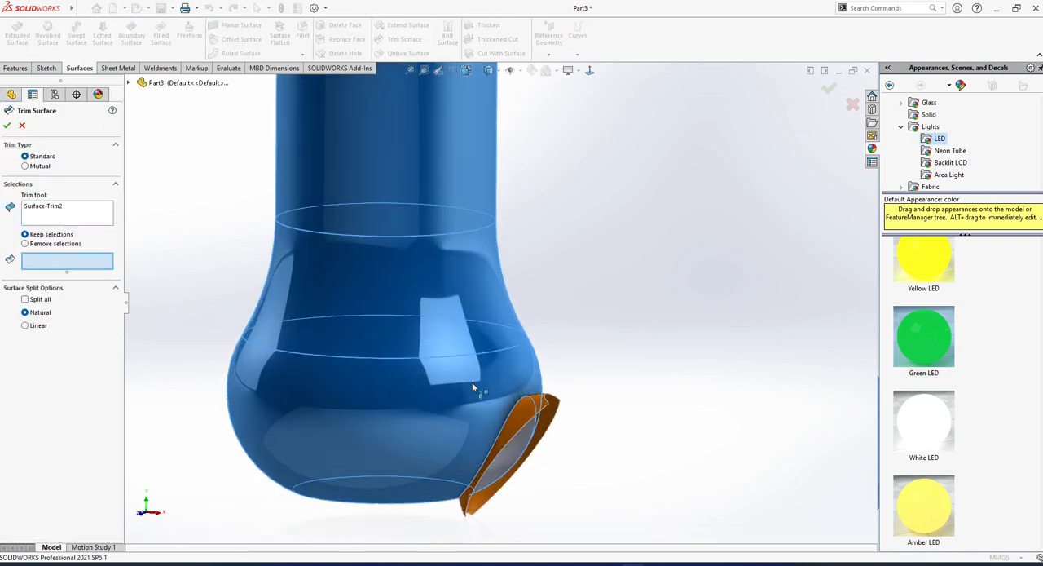
pyautogui.click(542, 410)
pyautogui.scroll(4, 552, 443)
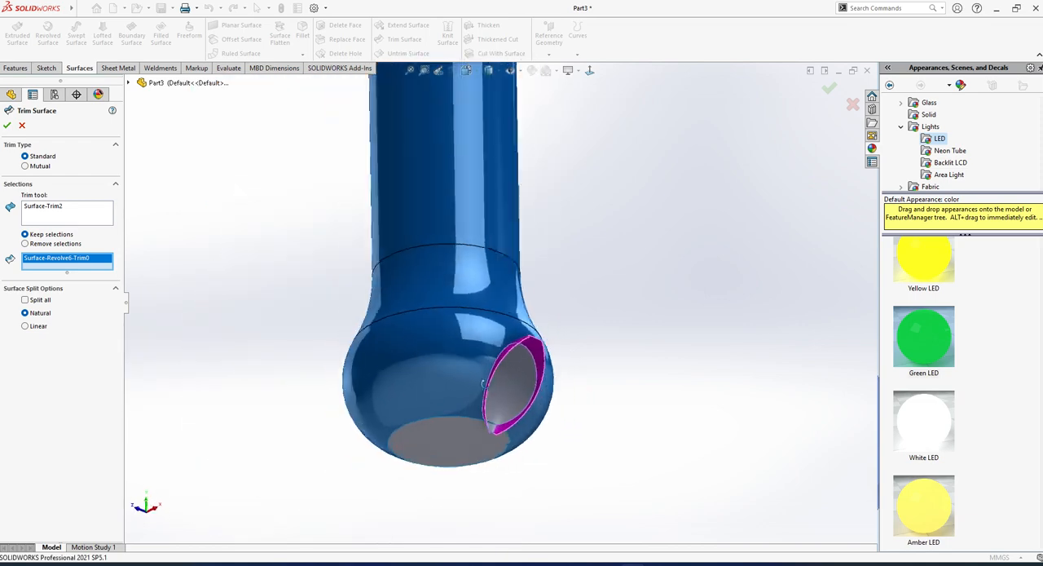
pyautogui.scroll(-5, 491, 434)
pyautogui.moveTo(473, 380); pyautogui.dragTo(421, 405, button='middle')
pyautogui.click(9, 126)
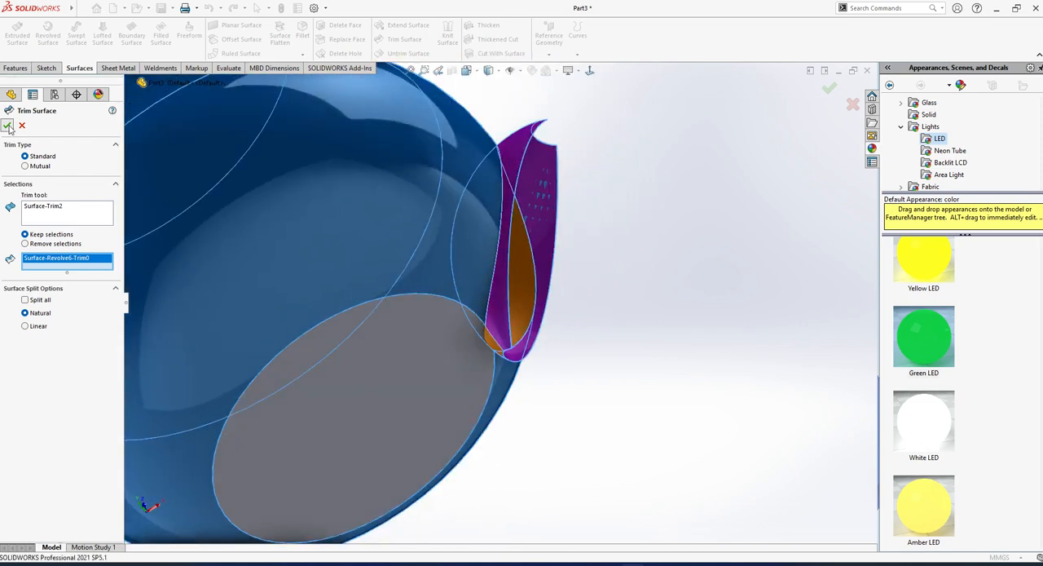
# Roll the model back to before the bottle's revolved surface and bring up the solid feature tools.
pyautogui.moveTo(536, 356); pyautogui.dragTo(481, 330, button='middle')
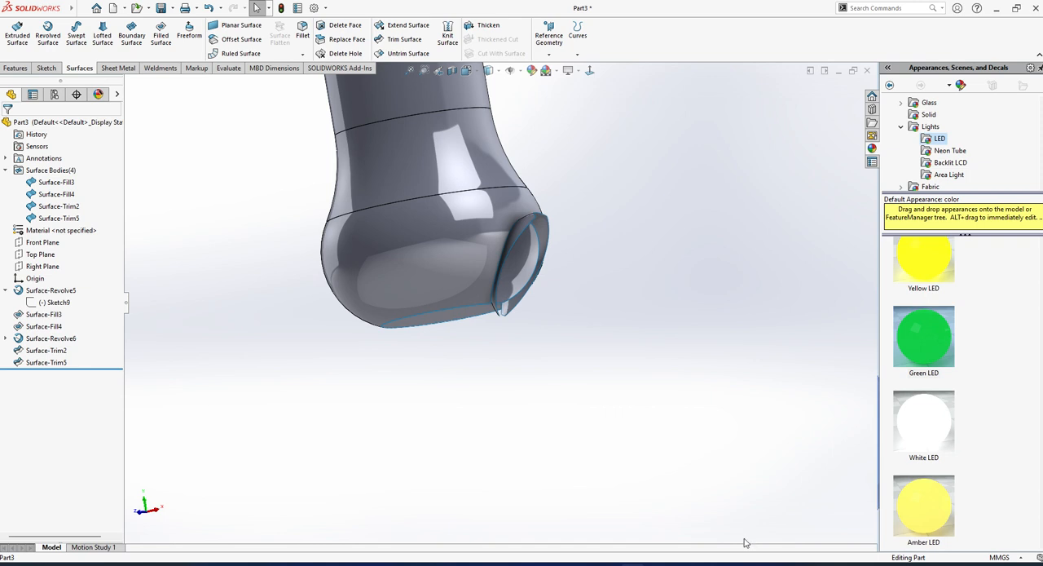
pyautogui.scroll(3, 567, 312)
pyautogui.scroll(3, 545, 160)
pyautogui.moveTo(538, 181); pyautogui.dragTo(479, 244, button='middle')
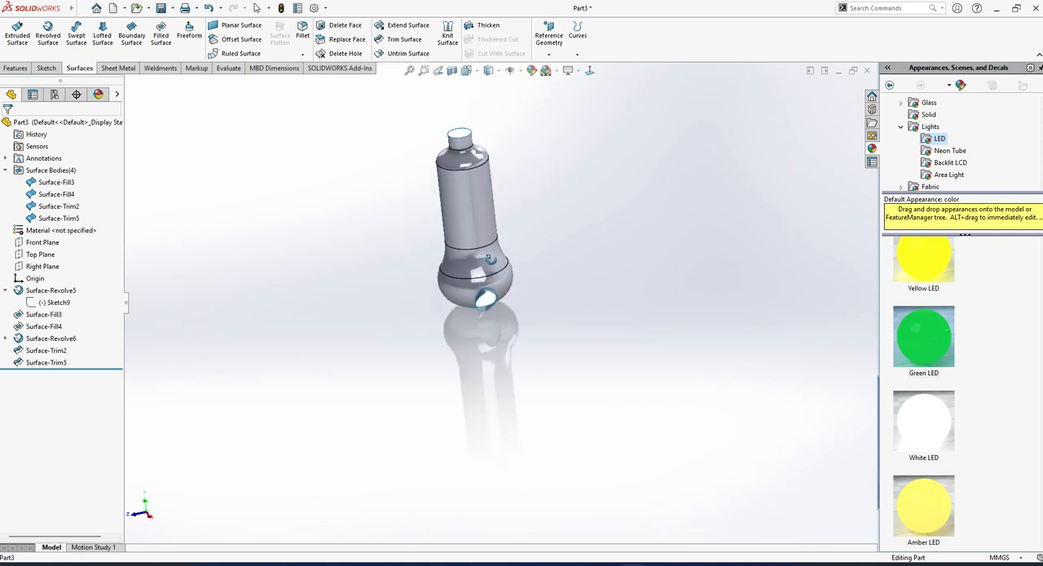
pyautogui.moveTo(92, 292); pyautogui.dragTo(45, 367)
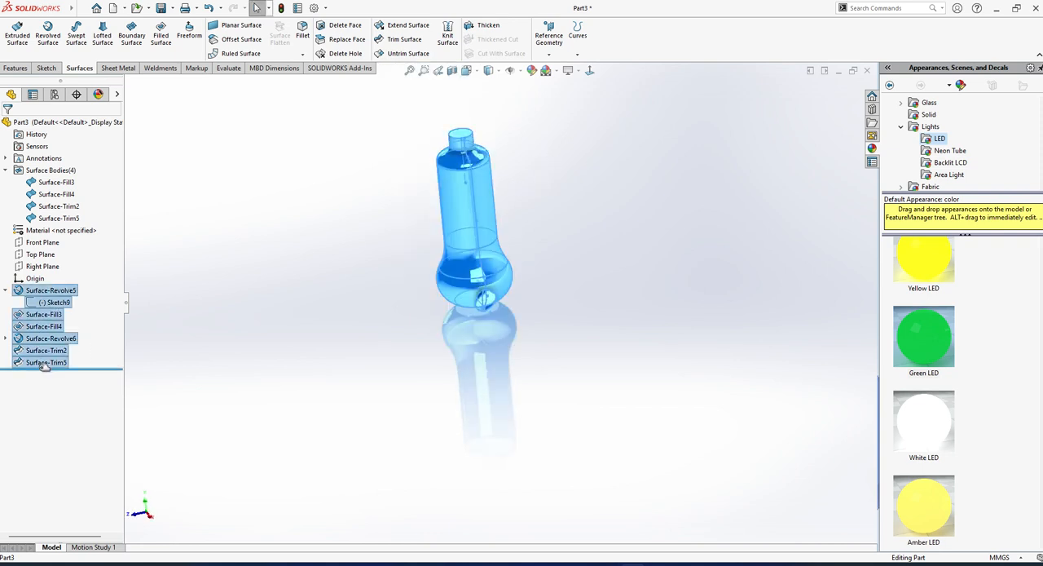
pyautogui.click(238, 361)
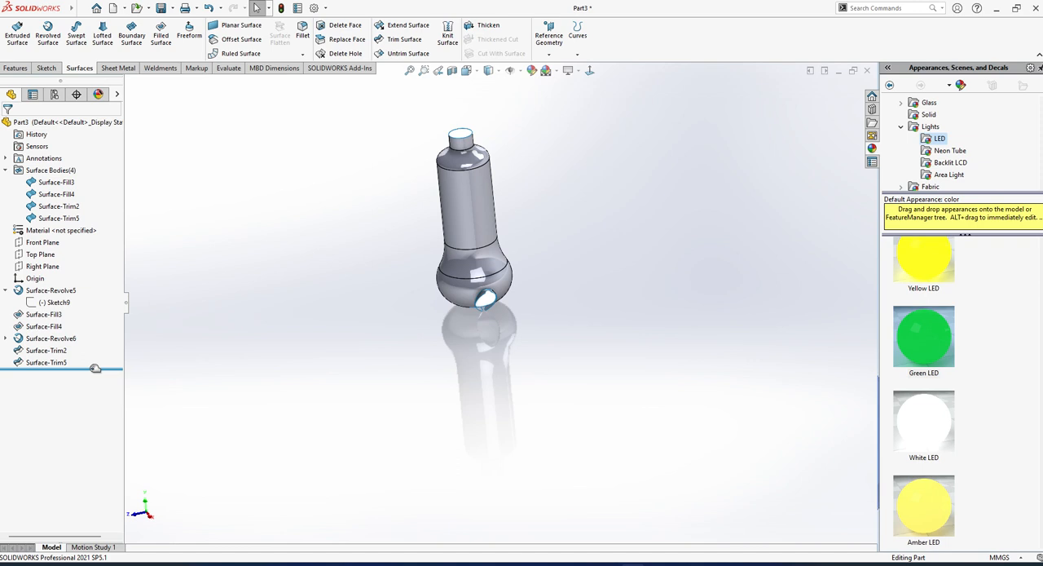
pyautogui.moveTo(95, 368); pyautogui.dragTo(95, 225)
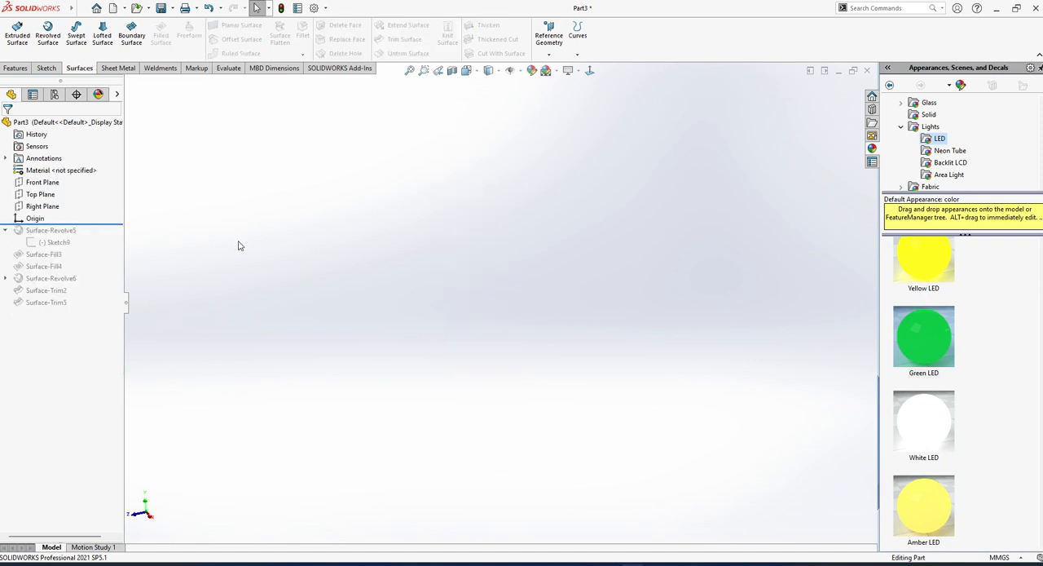
pyautogui.click(16, 68)
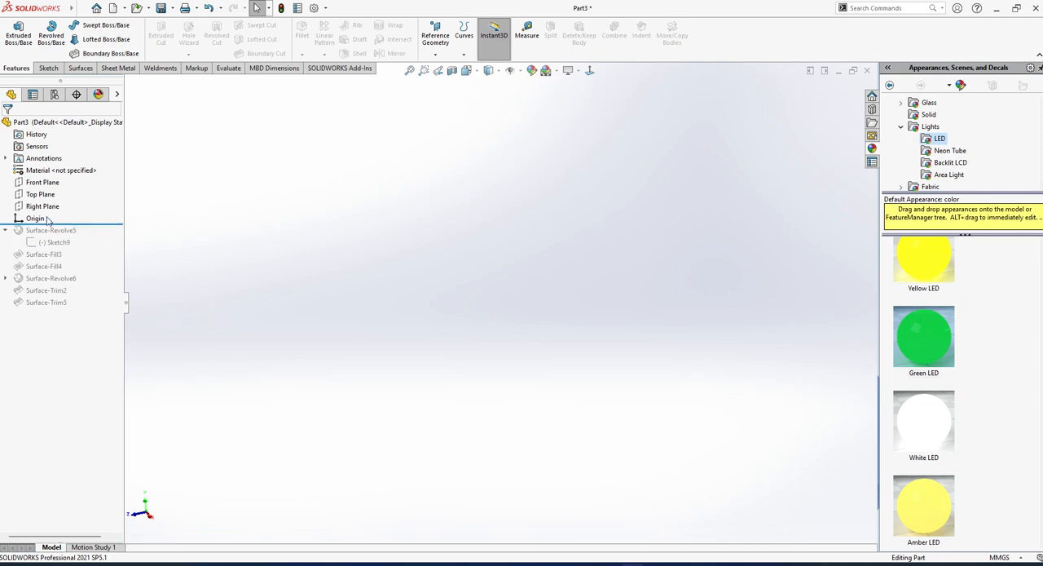
# Switch to Chrome, search Google for "bhathure" and look through the image results.
pyautogui.moveTo(656, 564)
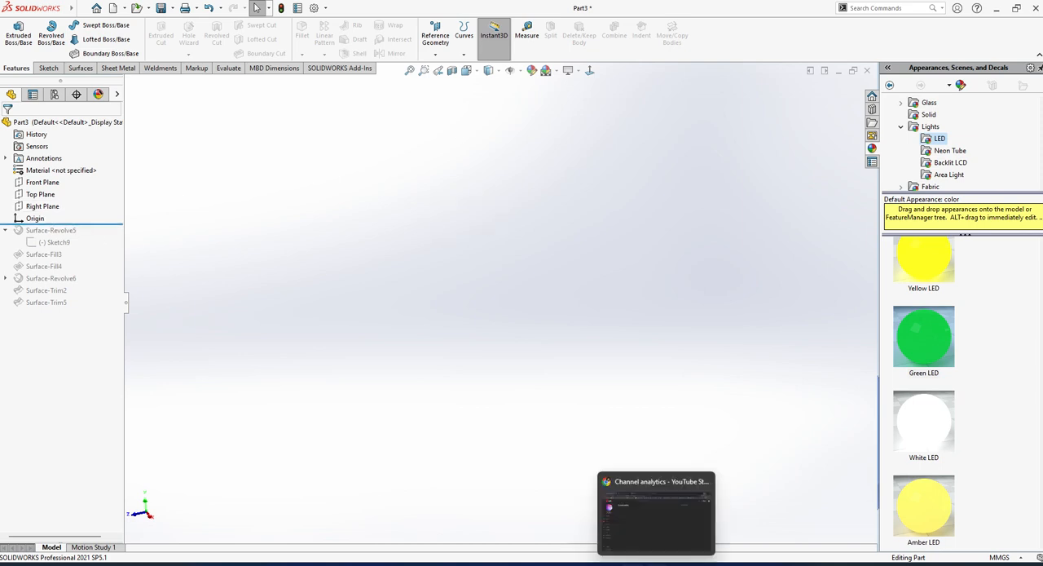
pyautogui.click(713, 532)
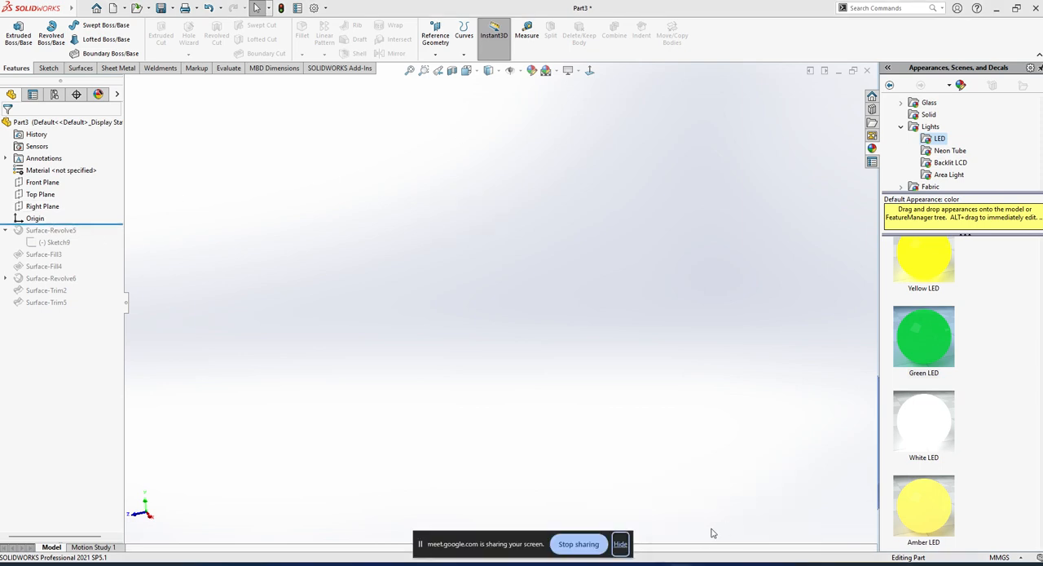
pyautogui.click(656, 563)
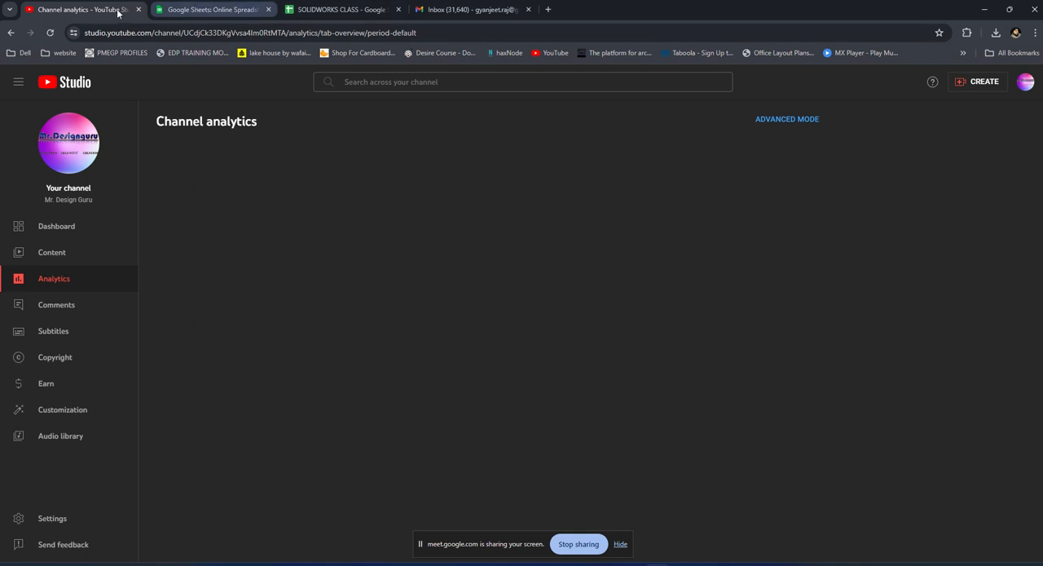
pyautogui.click(147, 33)
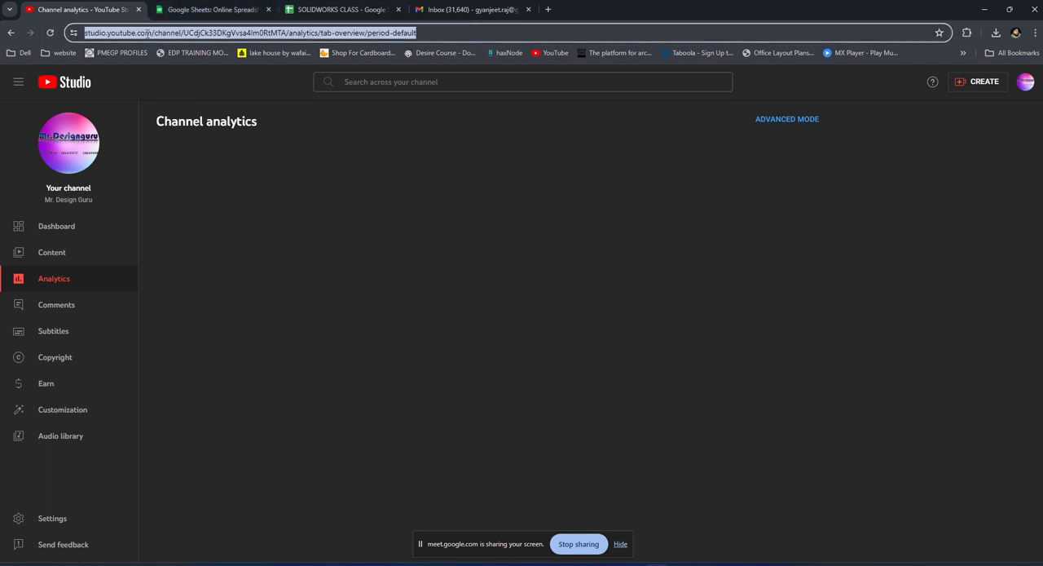
pyautogui.write('bh')
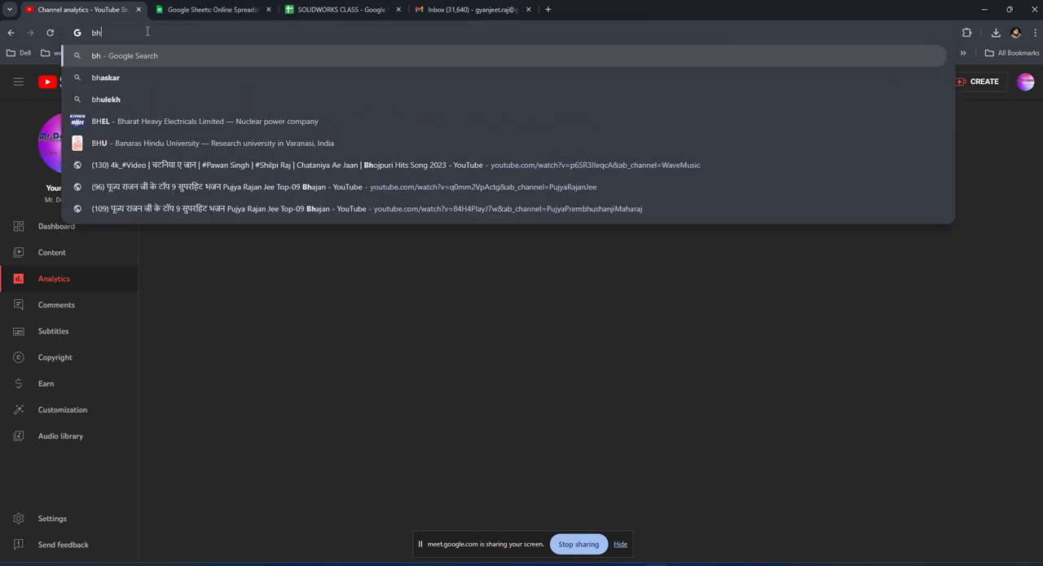
pyautogui.write('ath')
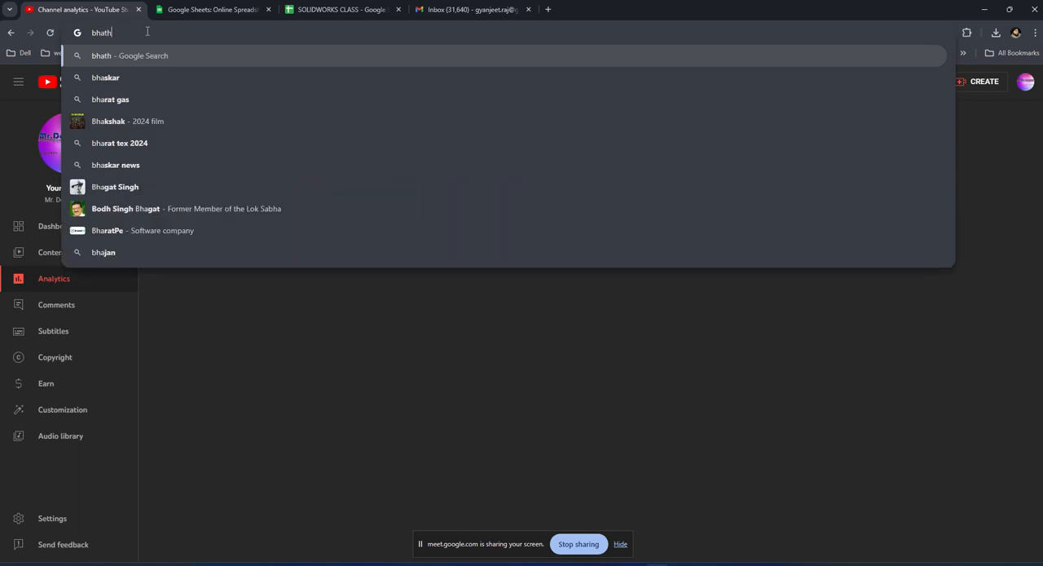
pyautogui.write('ure')
pyautogui.press('Return')
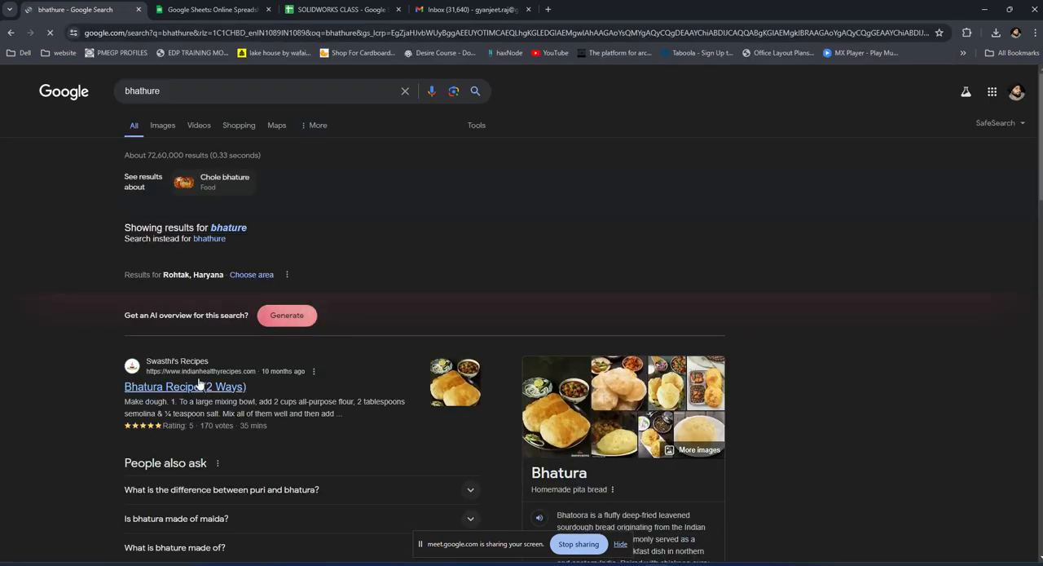
pyautogui.click(165, 129)
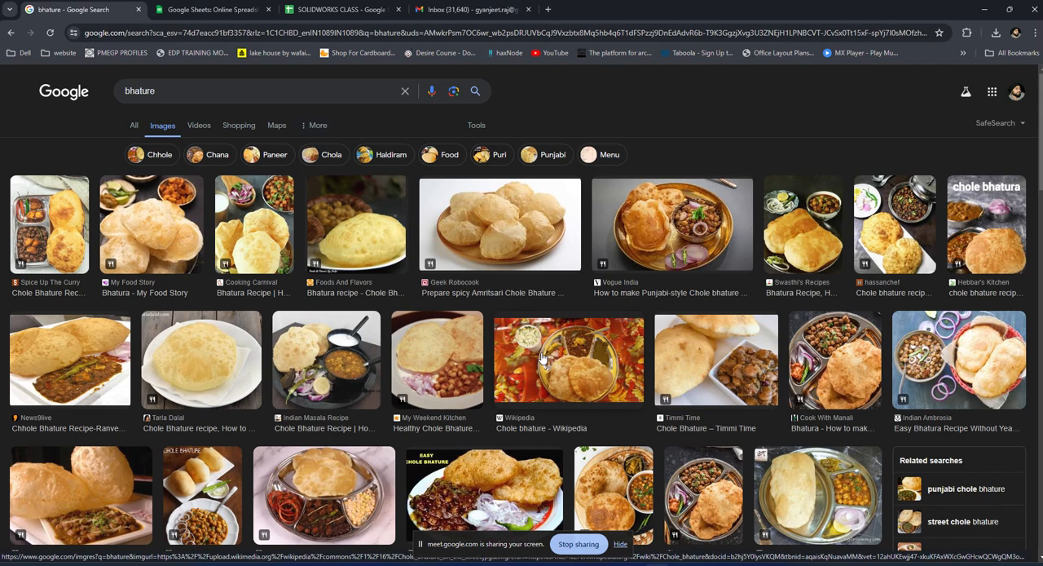
pyautogui.scroll(-1, 542, 352)
pyautogui.scroll(1, 541, 351)
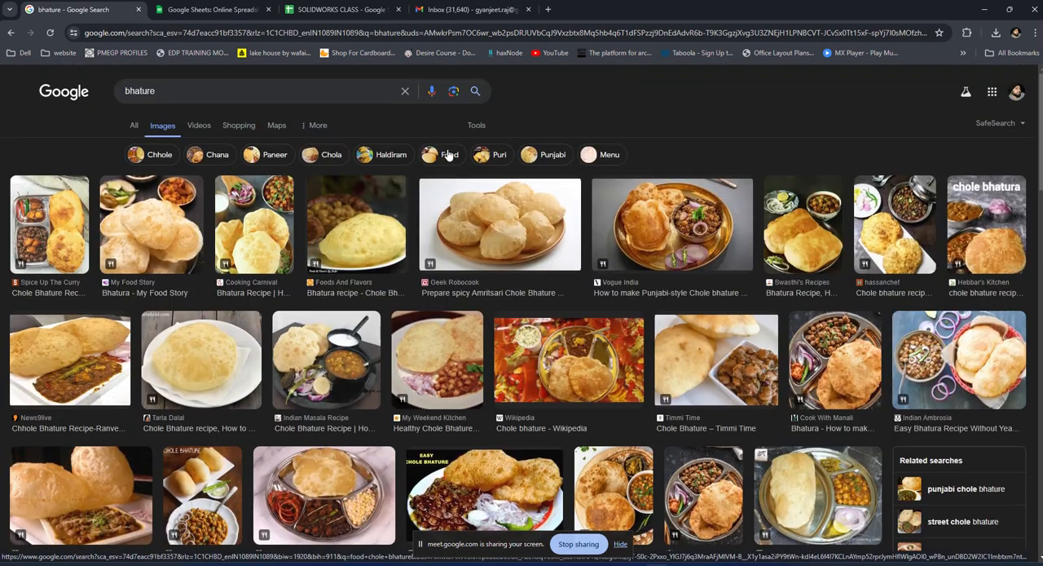
# Search Google Images for "ragbi ball" to view the ball's shape, and return to SOLIDWORKS.
pyautogui.click(192, 95)
pyautogui.moveTo(192, 95); pyautogui.dragTo(94, 94)
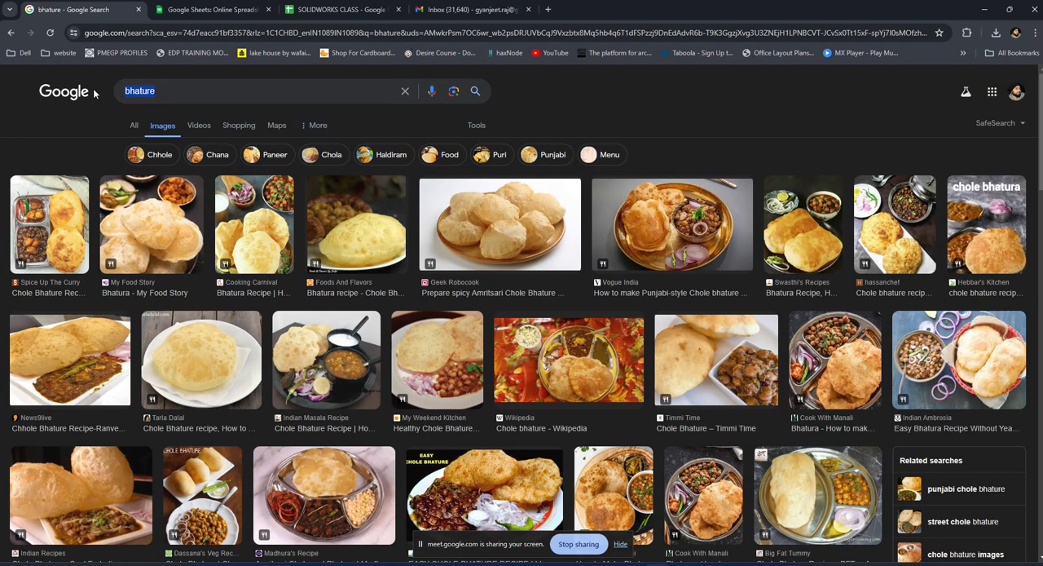
pyautogui.write('ragbi')
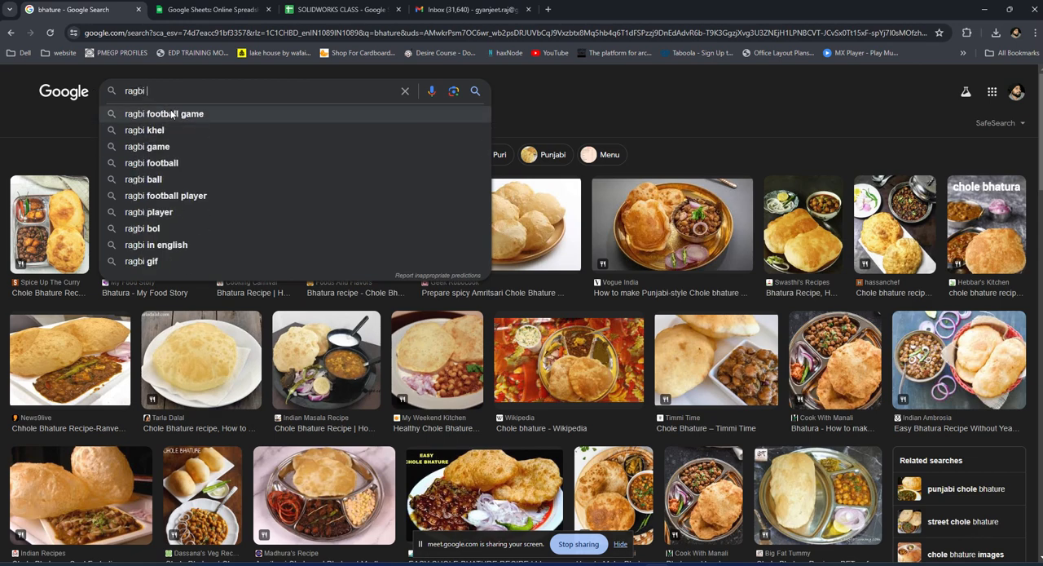
pyautogui.click(151, 180)
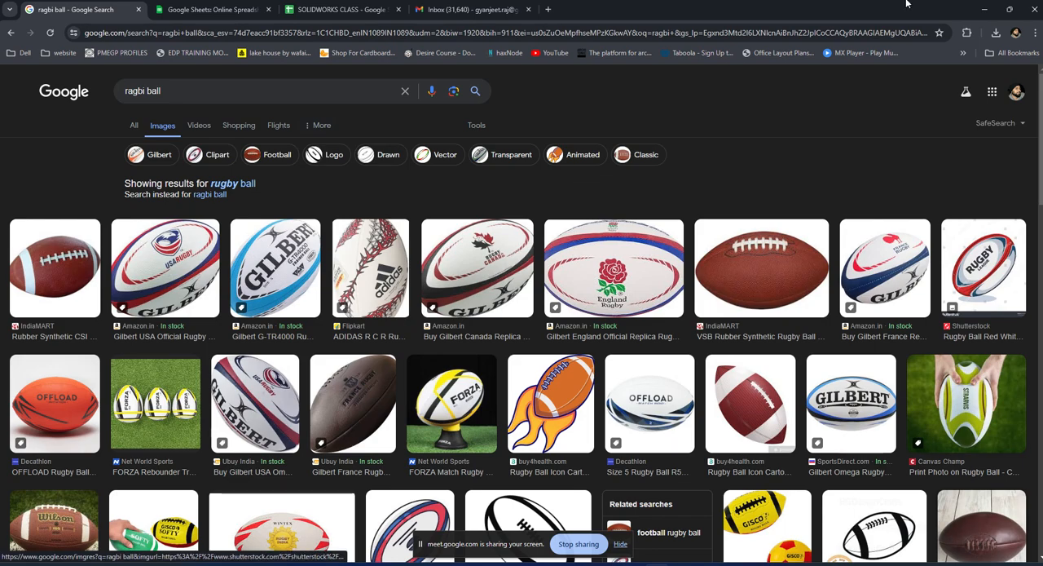
pyautogui.click(983, 13)
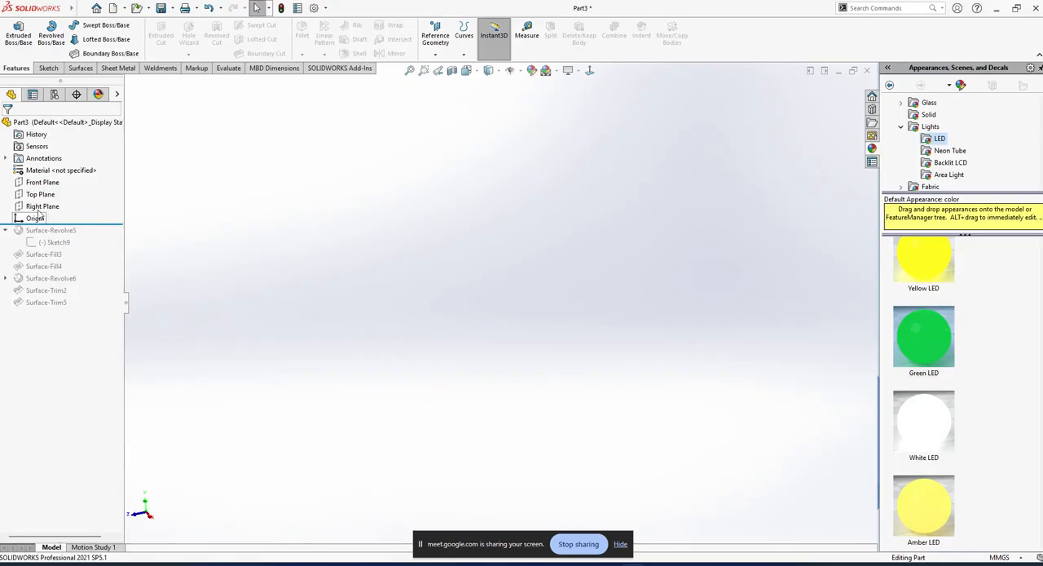
pyautogui.click(53, 186)
pyautogui.click(60, 169)
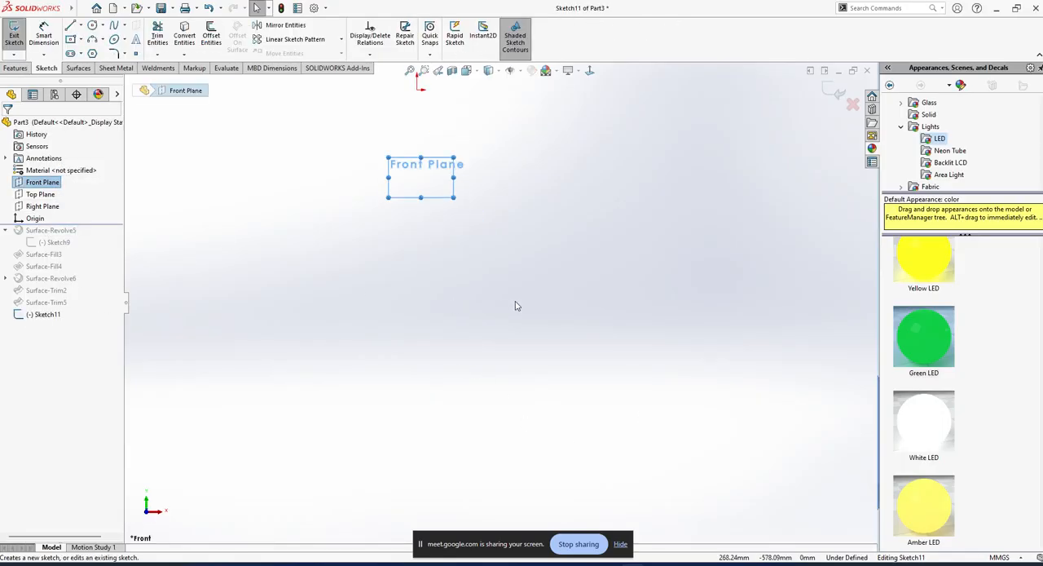
pyautogui.click(14, 34)
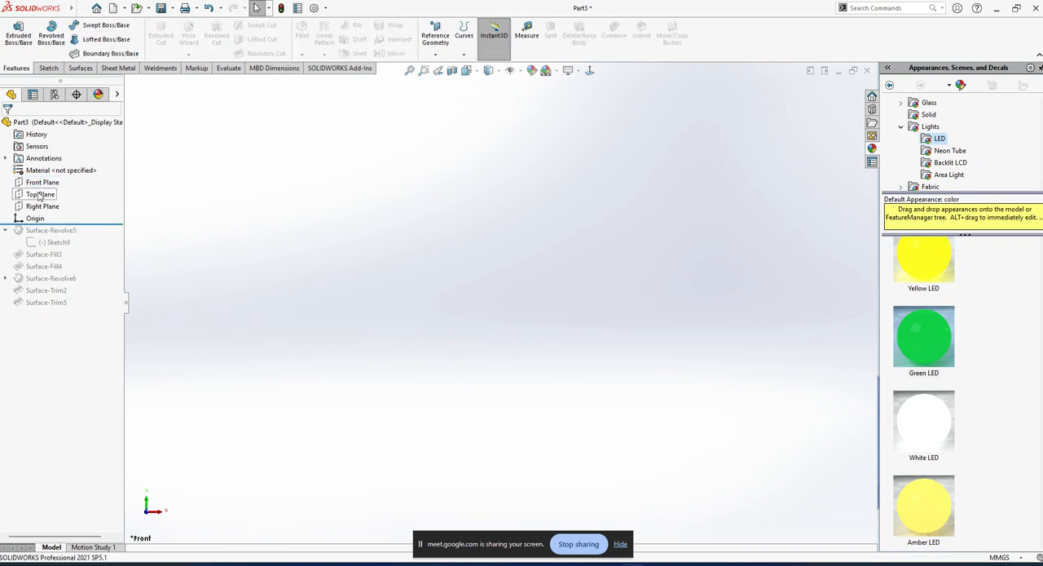
# Start a sketch on the Top Plane and try a full ellipse centred on the origin.
pyautogui.click(41, 194)
pyautogui.scroll(6, 448, 260)
pyautogui.scroll(-4, 513, 262)
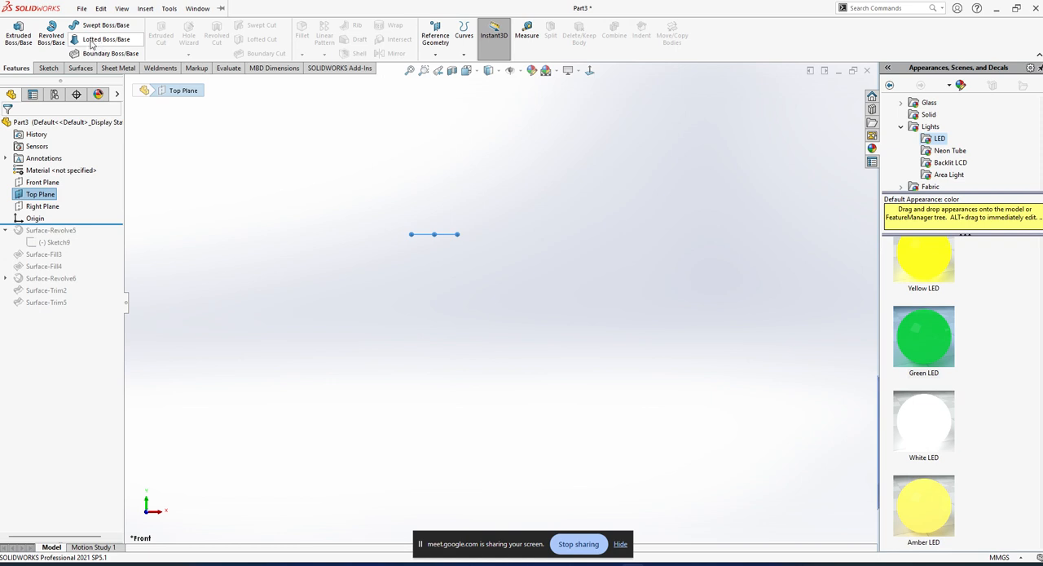
pyautogui.click(46, 68)
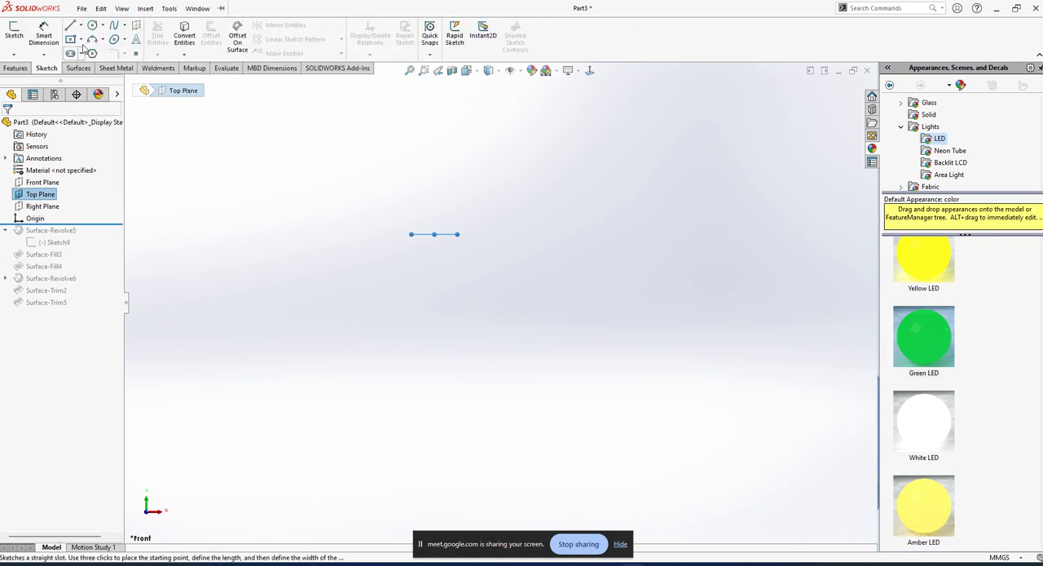
pyautogui.click(115, 40)
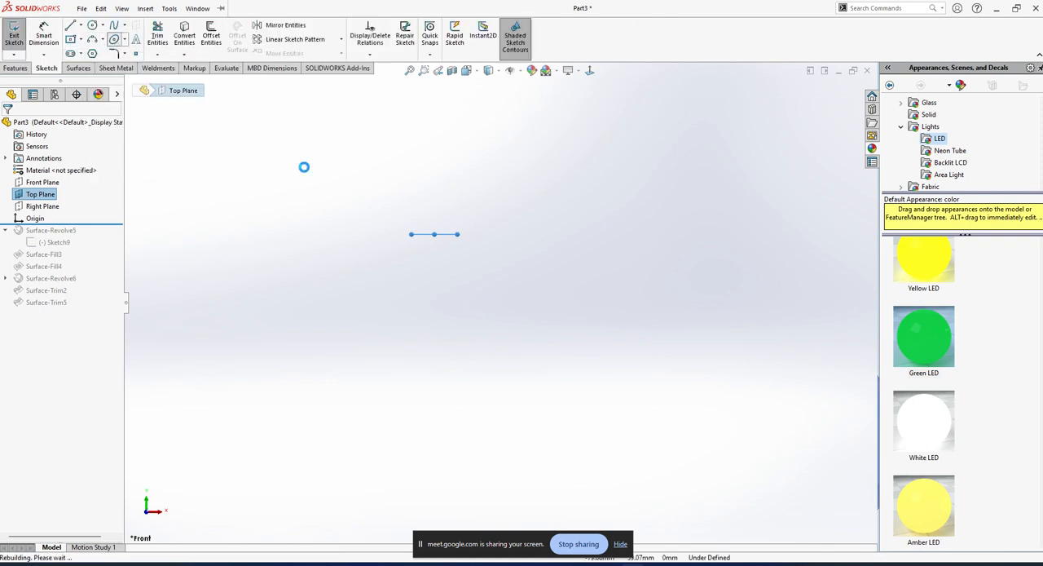
pyautogui.click(469, 301)
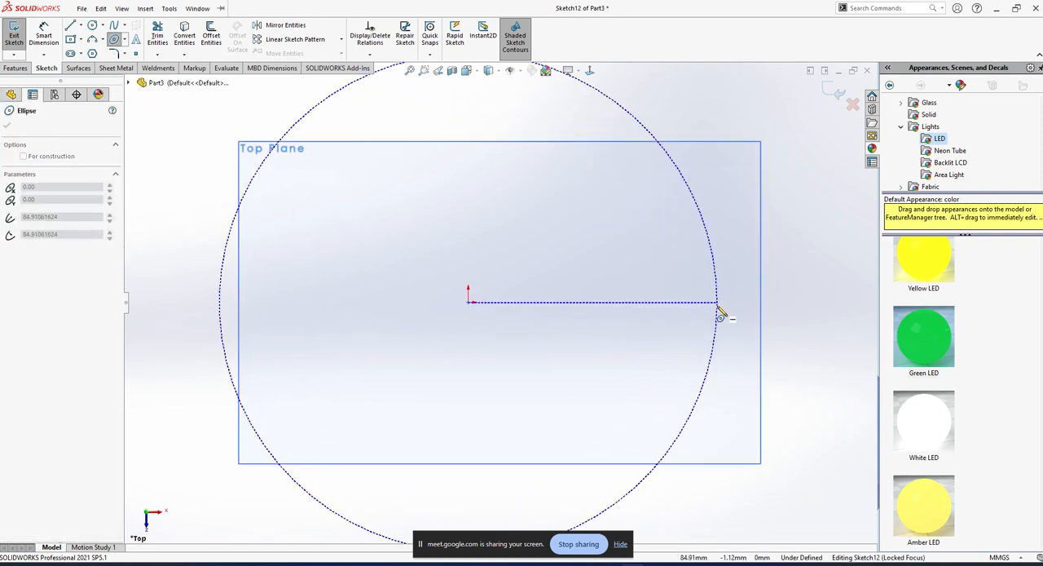
pyautogui.press('Escape')
# Draw a half partial ellipse centred on the origin, with radii of about 113.6 mm horizontally and 42.3 mm vertically, opening toward negative X.
pyautogui.click(103, 39)
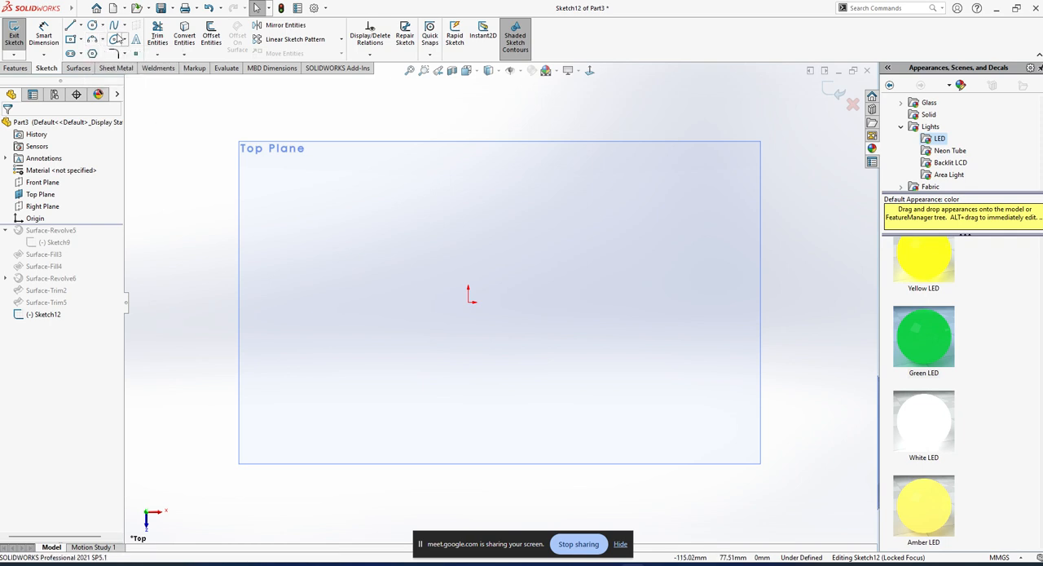
pyautogui.click(124, 40)
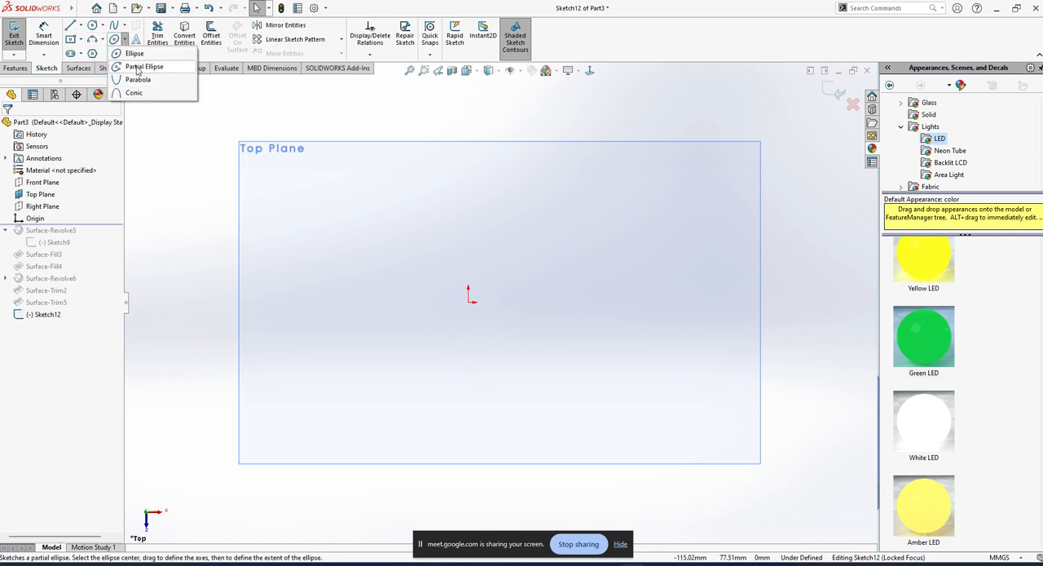
pyautogui.click(144, 66)
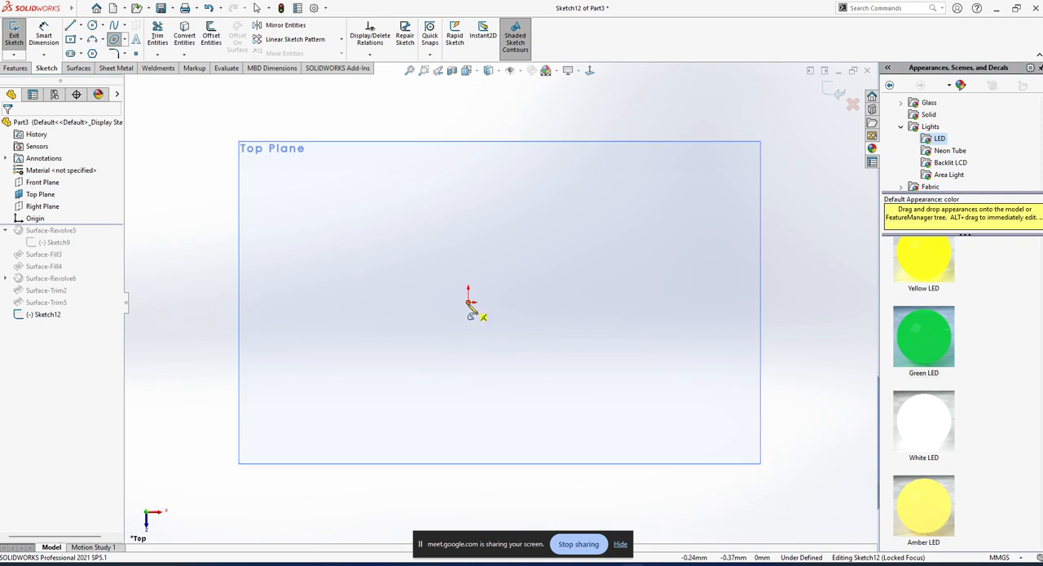
pyautogui.click(470, 302)
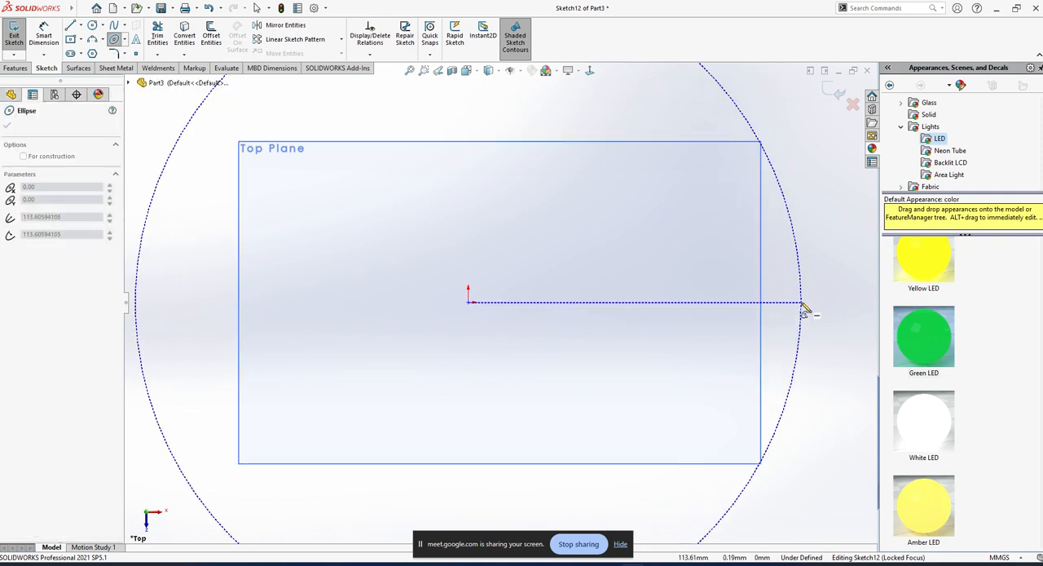
pyautogui.click(801, 302)
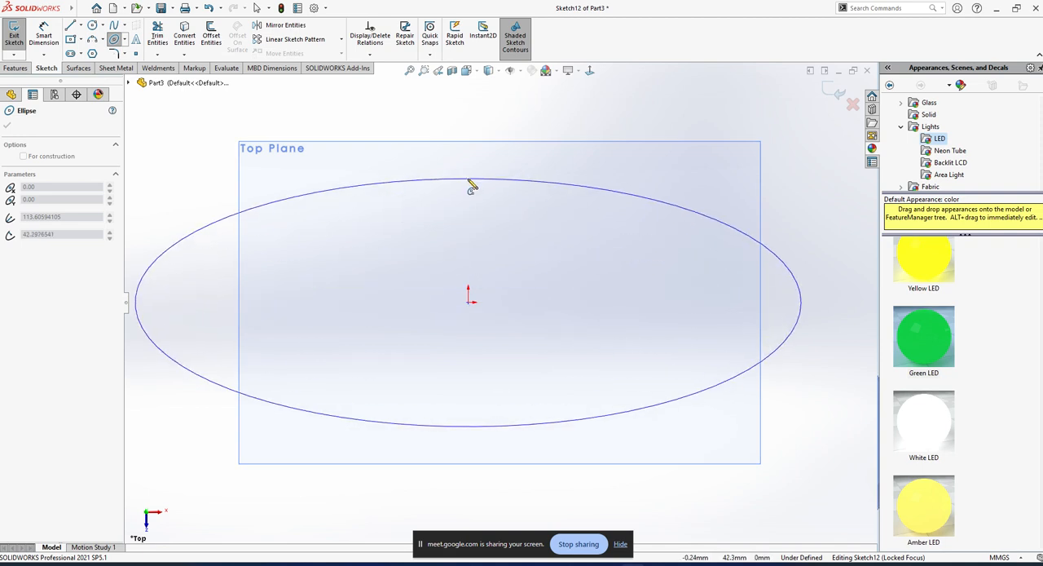
pyautogui.click(470, 180)
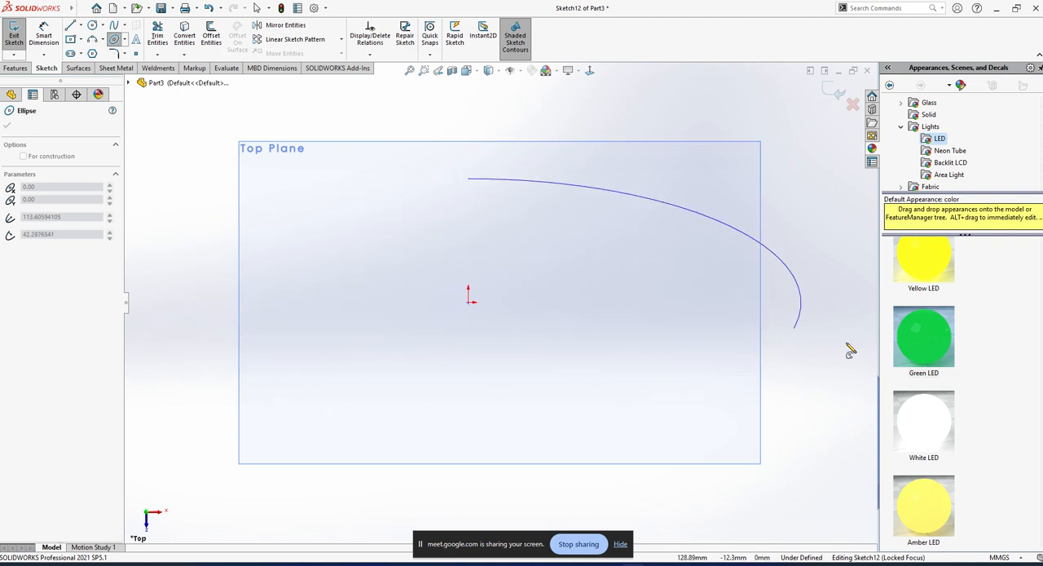
pyautogui.click(470, 429)
pyautogui.press('Escape')
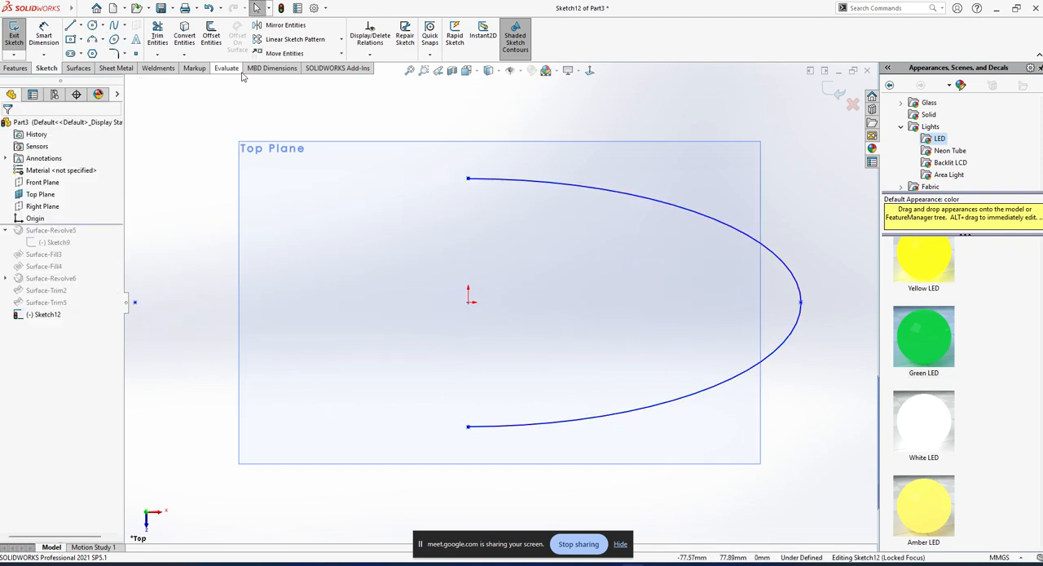
# Draw a vertical line about 14 mm long up from the origin, make it construction geometry and exit the sketch.
pyautogui.press('l')
pyautogui.click(468, 301)
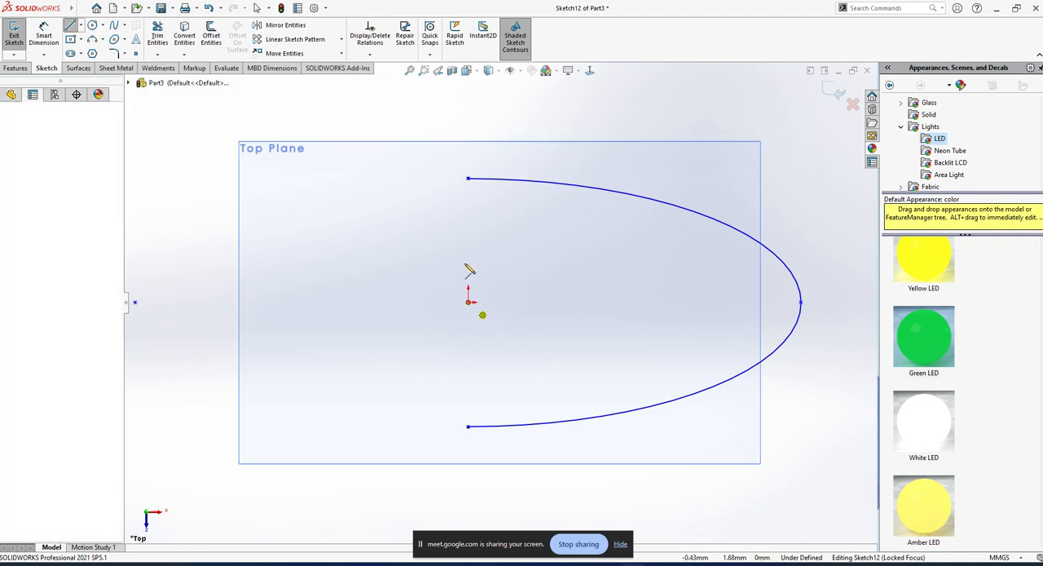
pyautogui.click(468, 261)
pyautogui.press('Escape')
pyautogui.click(468, 278)
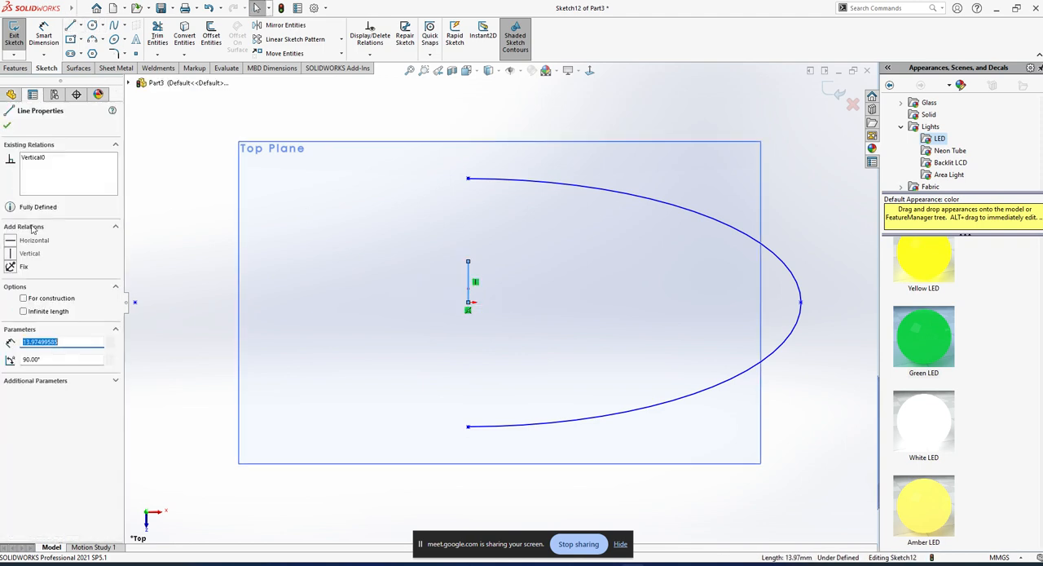
pyautogui.click(24, 300)
pyautogui.scroll(1, 324, 329)
pyautogui.click(249, 315)
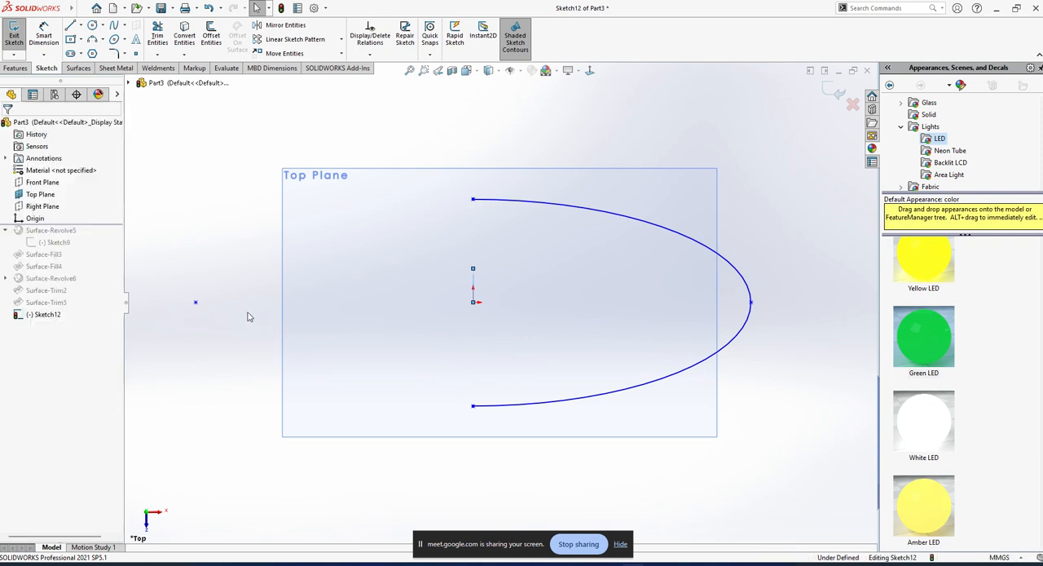
pyautogui.moveTo(512, 333); pyautogui.dragTo(599, 154, button='middle')
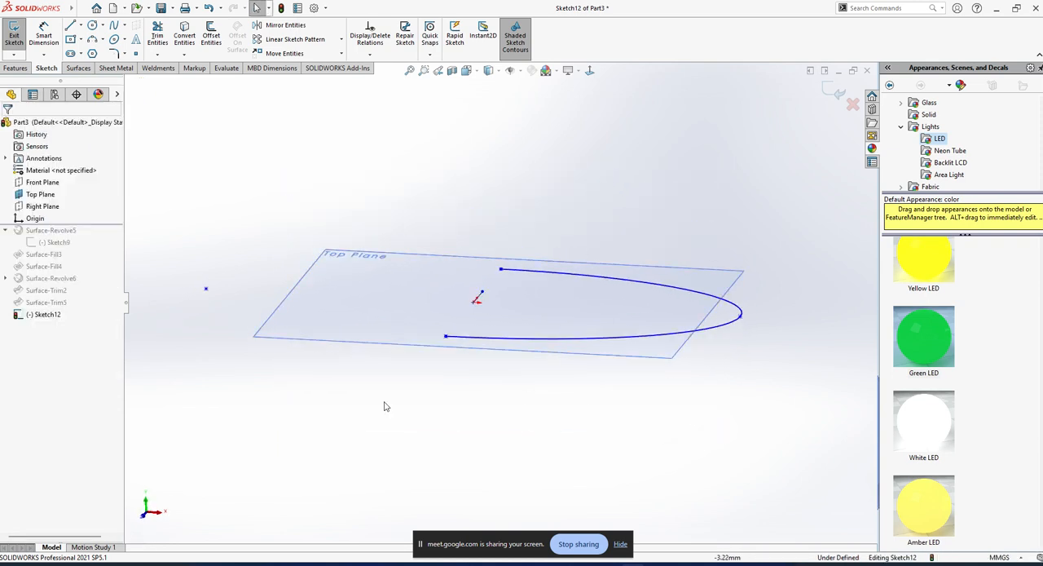
pyautogui.click(14, 34)
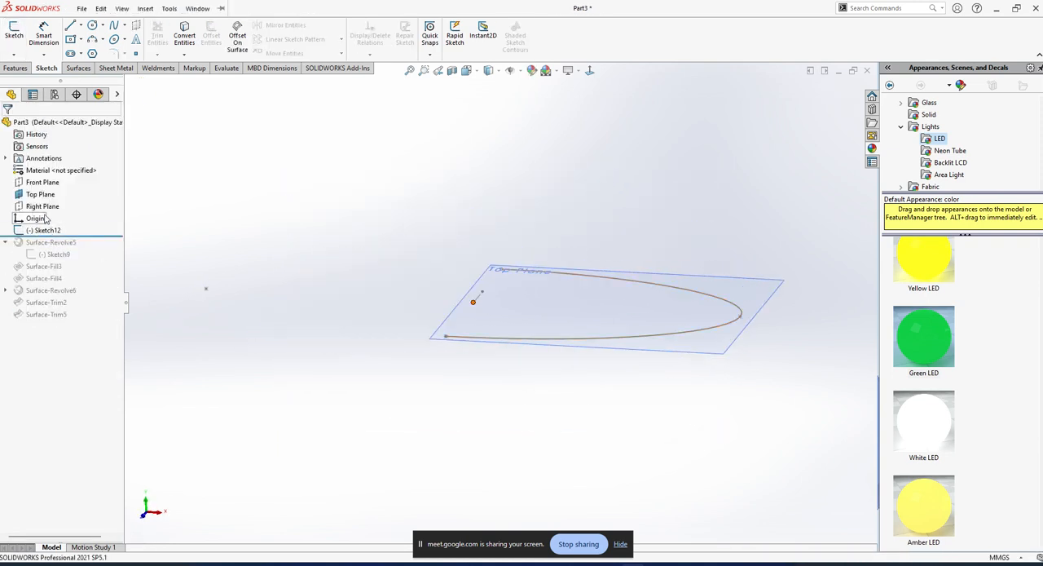
# Sketch a 3-point arc on the Front Plane from the half ellipse's tip up to a point about 25 mm above the origin's level.
pyautogui.click(51, 186)
pyautogui.click(60, 169)
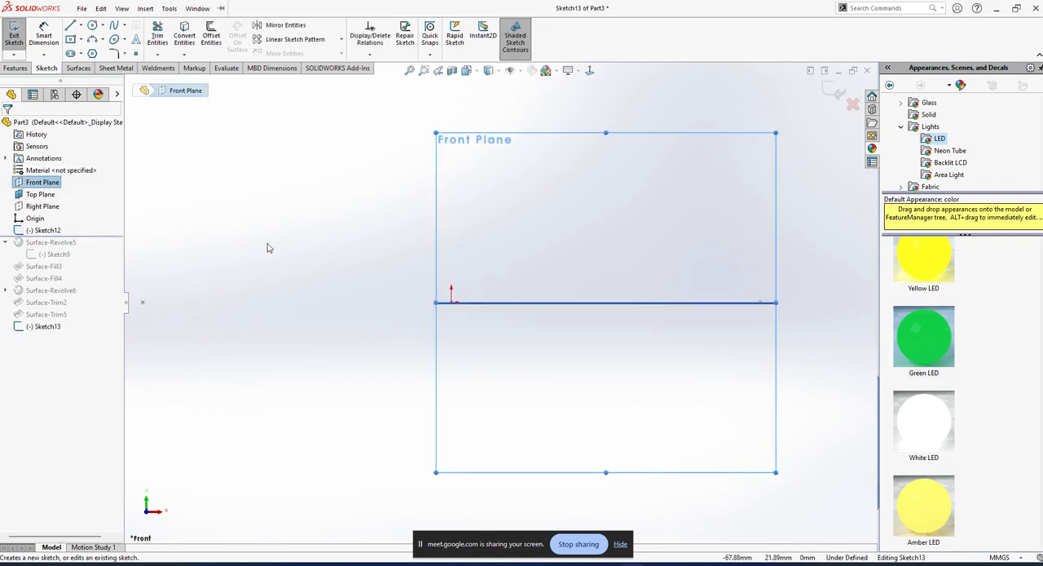
pyautogui.click(269, 271)
pyautogui.click(93, 44)
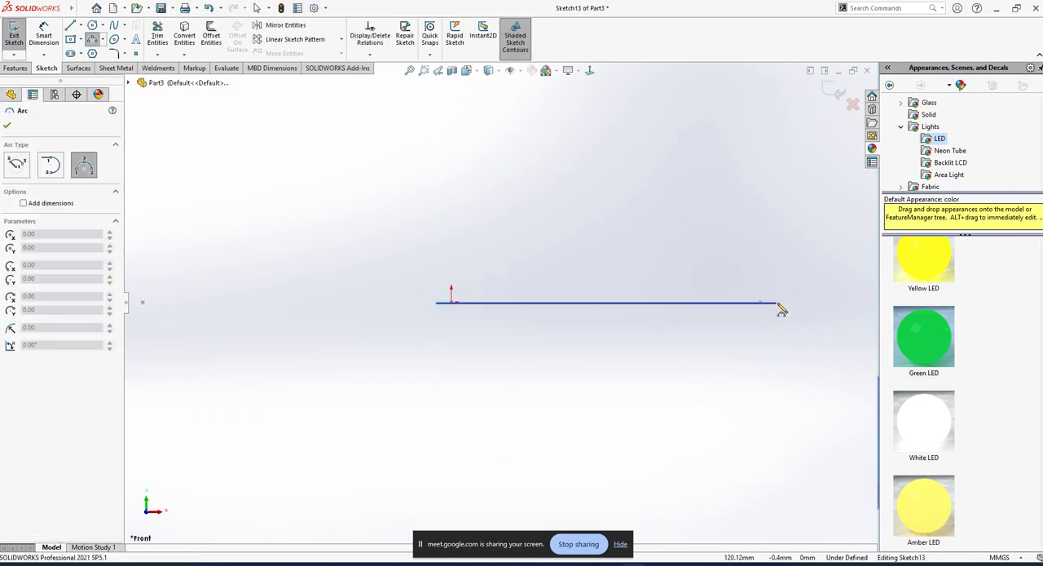
pyautogui.click(774, 303)
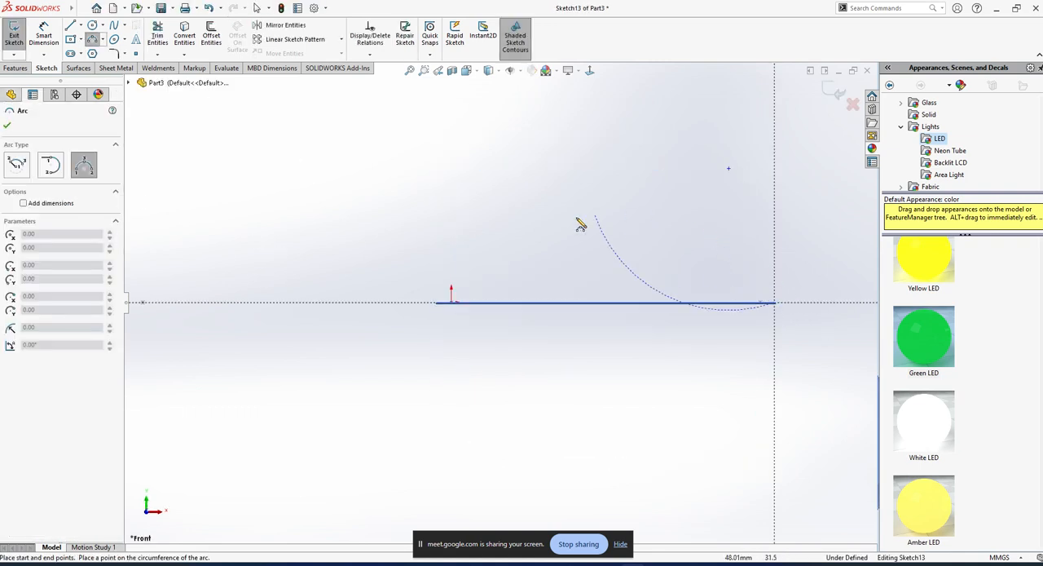
pyautogui.click(436, 235)
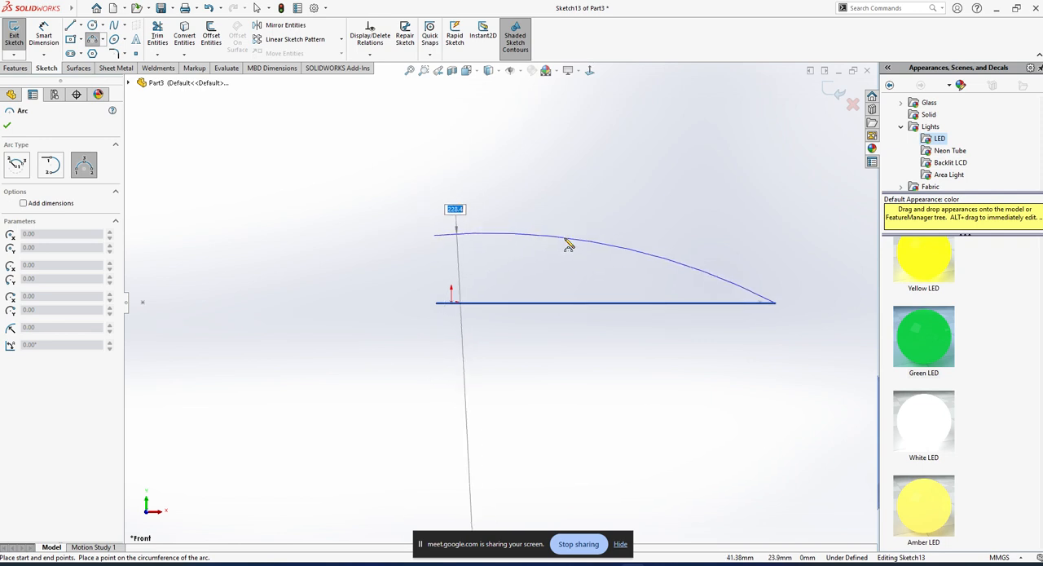
pyautogui.click(569, 246)
pyautogui.press('Escape')
# Align the arc's upper end vertically above the origin, attach its lower end to the half ellipse's tip and exit the sketch.
pyautogui.scroll(-1, 480, 280)
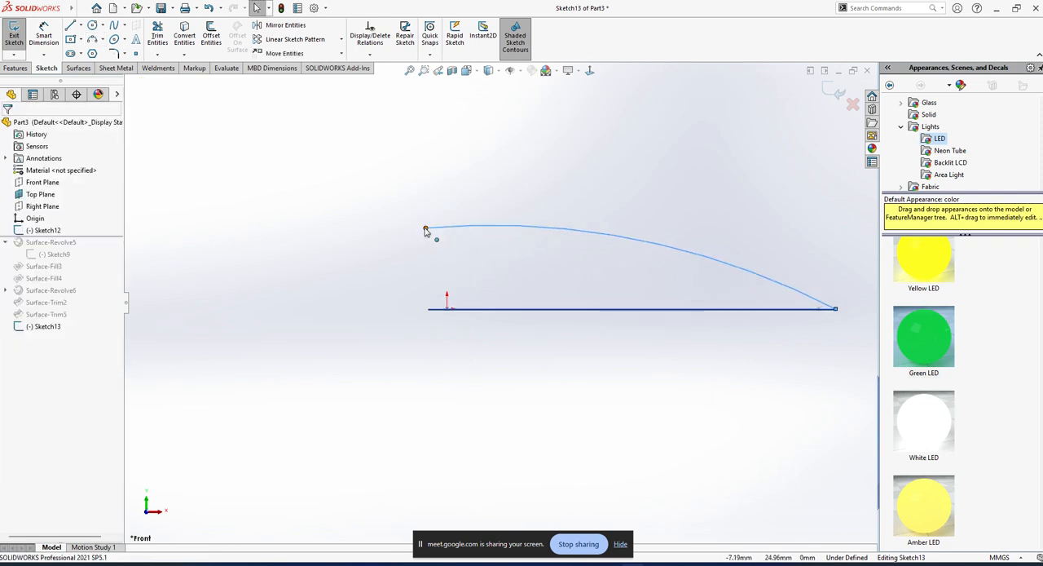
pyautogui.moveTo(424, 229); pyautogui.dragTo(448, 230)
pyautogui.moveTo(561, 267)
pyautogui.mouseDown(button='middle')
pyautogui.moveTo(549, 303)
pyautogui.moveTo(783, 316)
pyautogui.mouseUp(button='middle')
pyautogui.moveTo(767, 314); pyautogui.dragTo(742, 309)
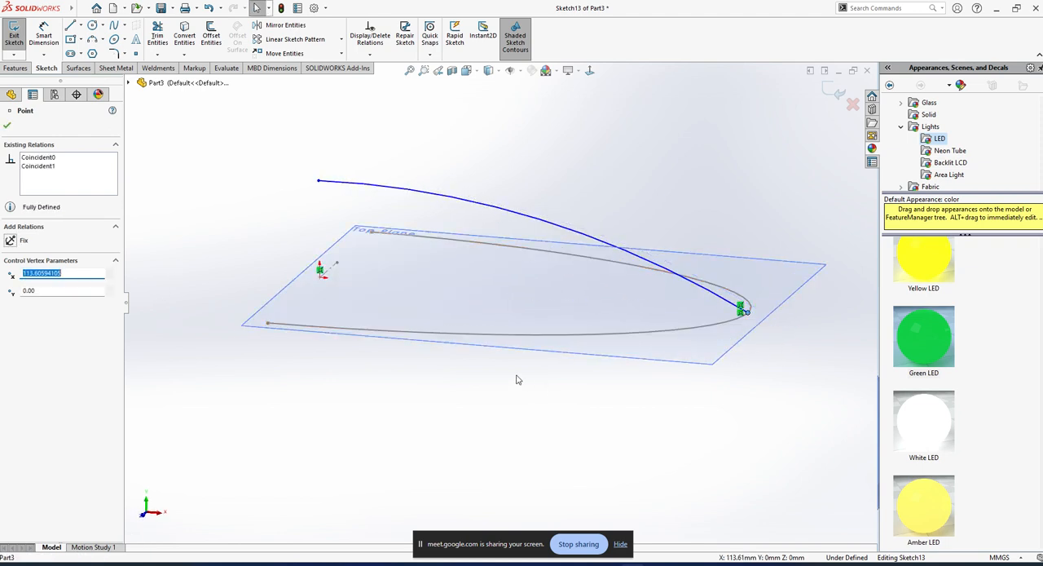
pyautogui.click(14, 36)
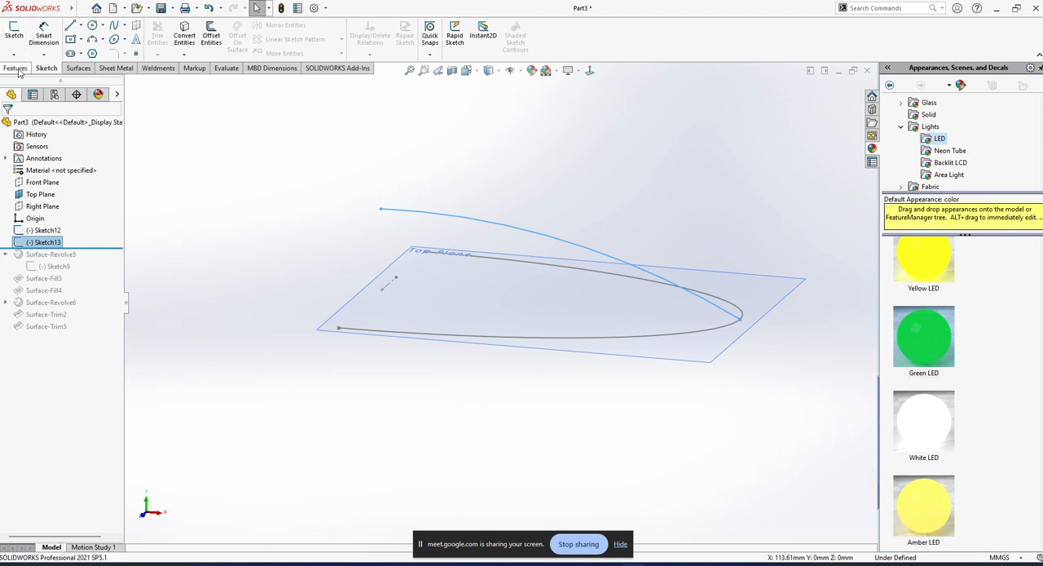
# Try a swept surface with the Front Plane arc as the profile and the half ellipse as the path.
pyautogui.click(79, 69)
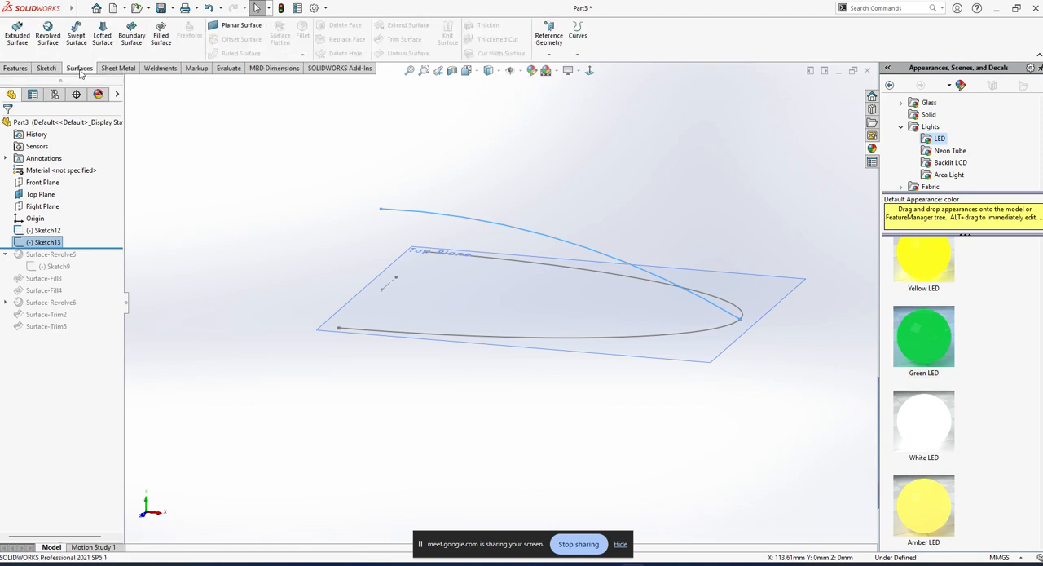
pyautogui.click(49, 37)
pyautogui.press('Escape')
pyautogui.click(76, 38)
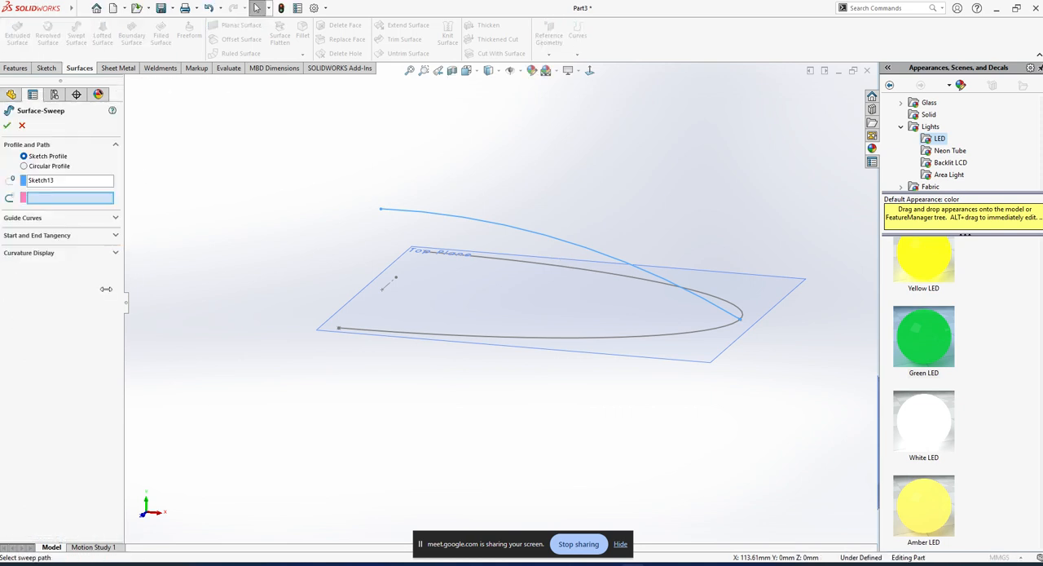
pyautogui.rightClick(96, 187)
pyautogui.click(135, 188)
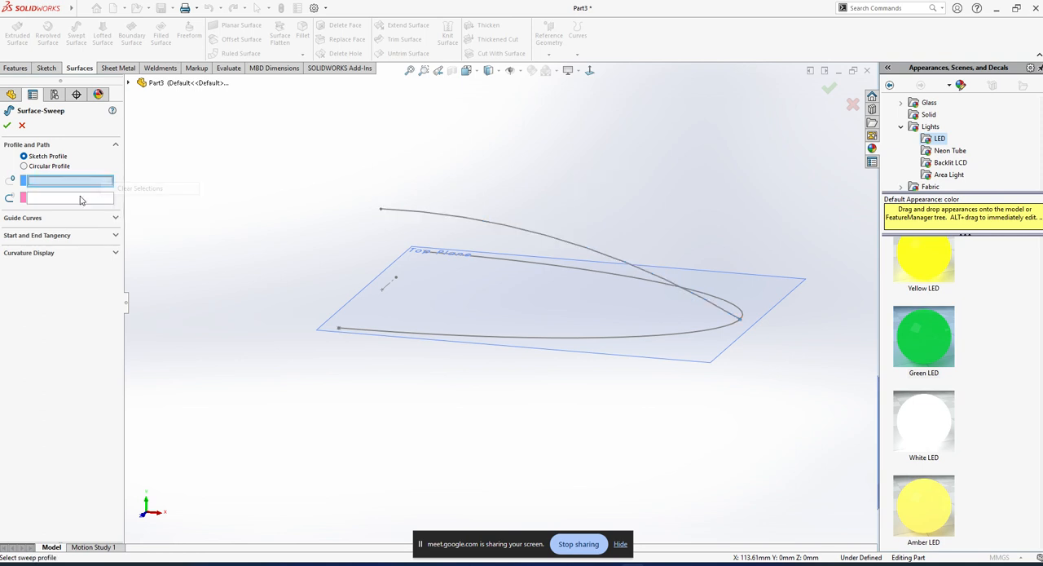
pyautogui.click(571, 341)
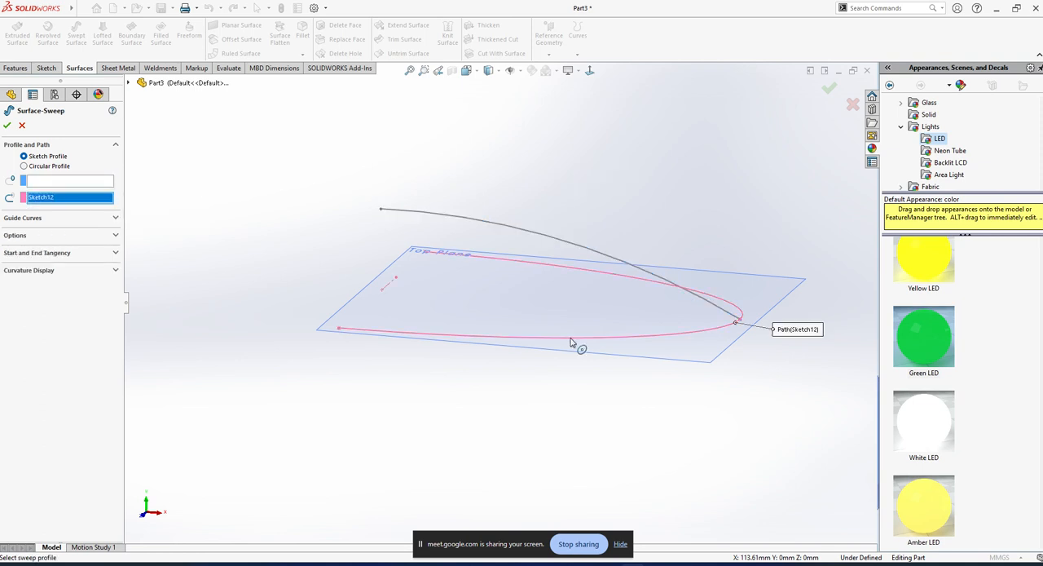
pyautogui.click(72, 181)
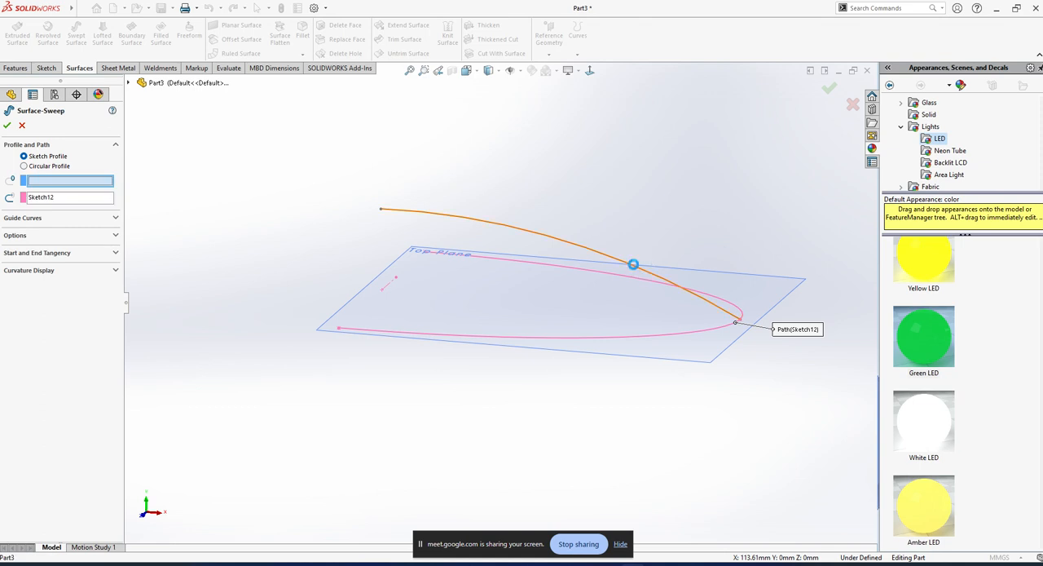
pyautogui.click(634, 264)
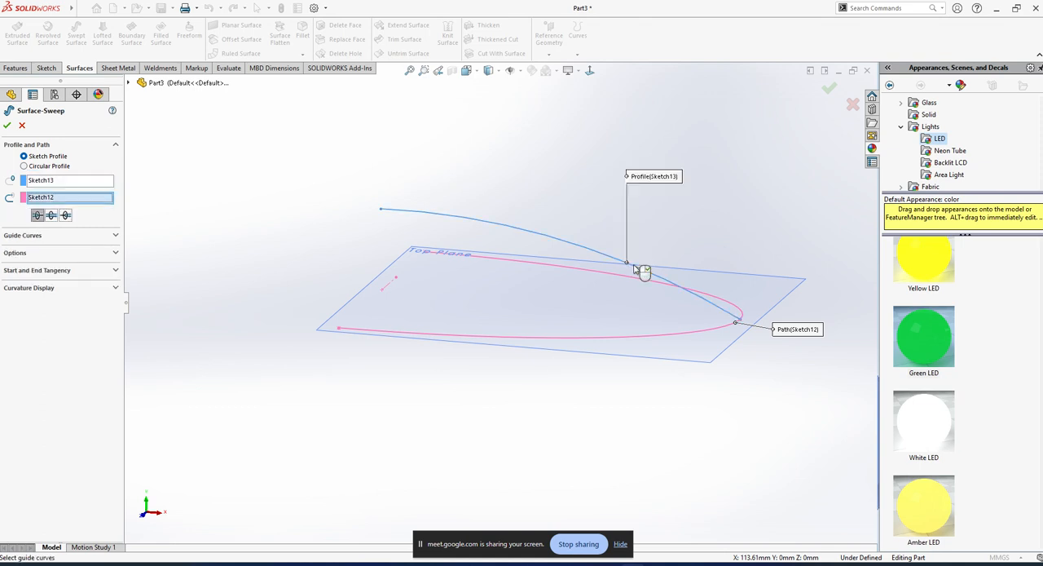
# Try the other sweep direction options, inspect where the profile meets the path and cancel the sweep.
pyautogui.moveTo(470, 247); pyautogui.dragTo(503, 252, button='middle')
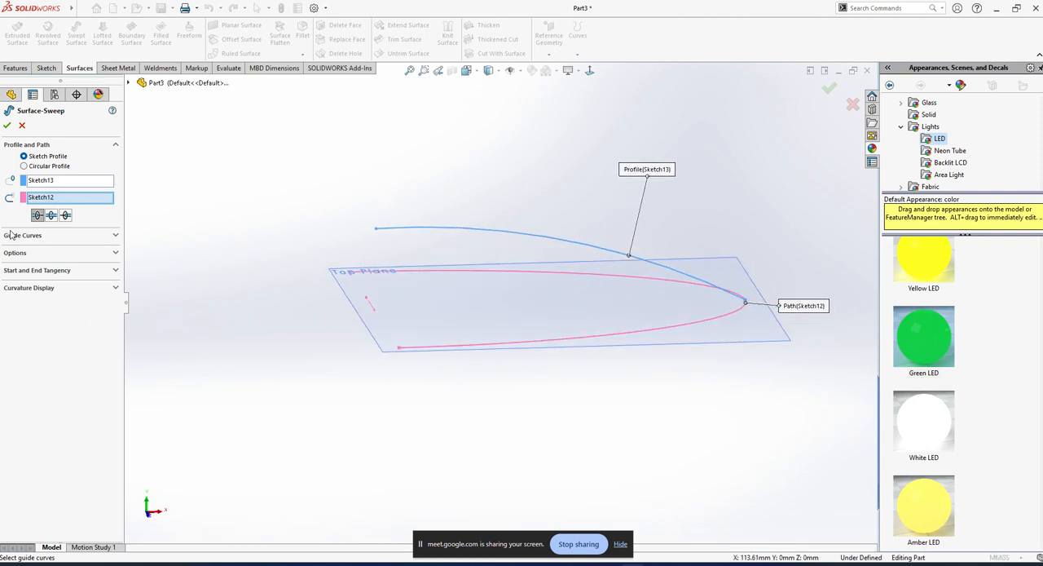
pyautogui.click(51, 215)
pyautogui.click(50, 216)
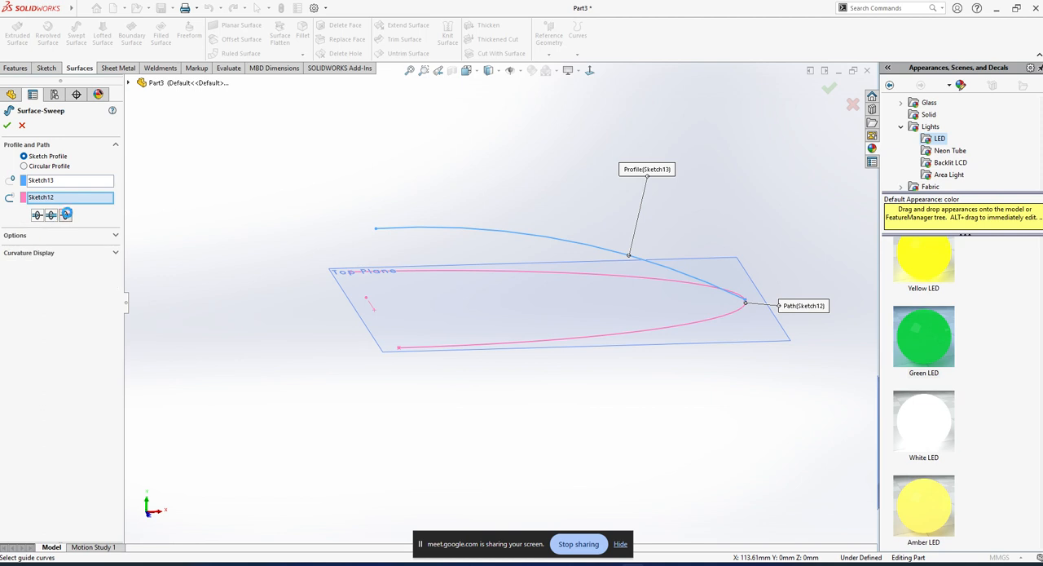
pyautogui.click(67, 214)
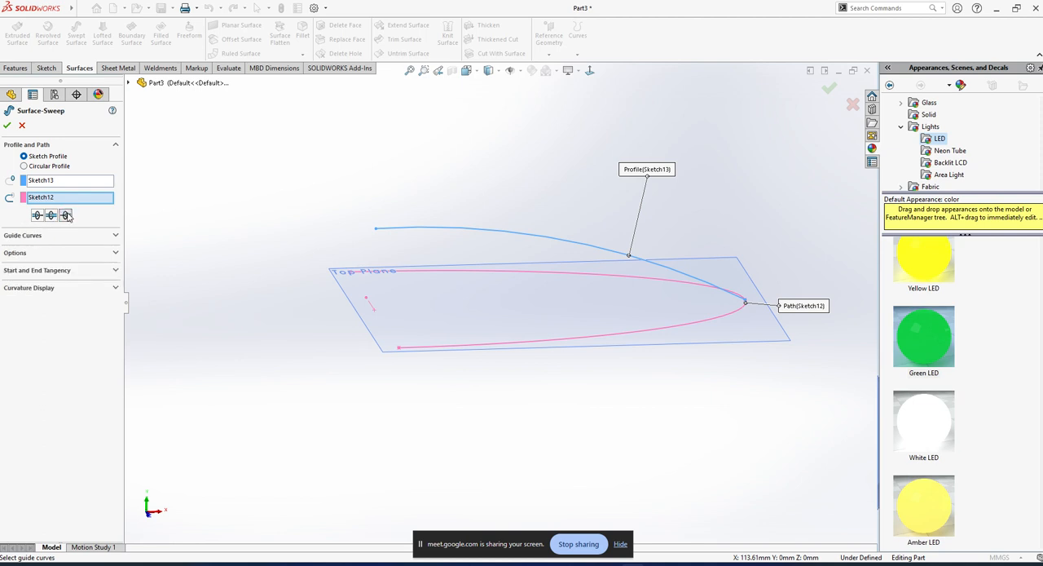
pyautogui.scroll(-10, 703, 319)
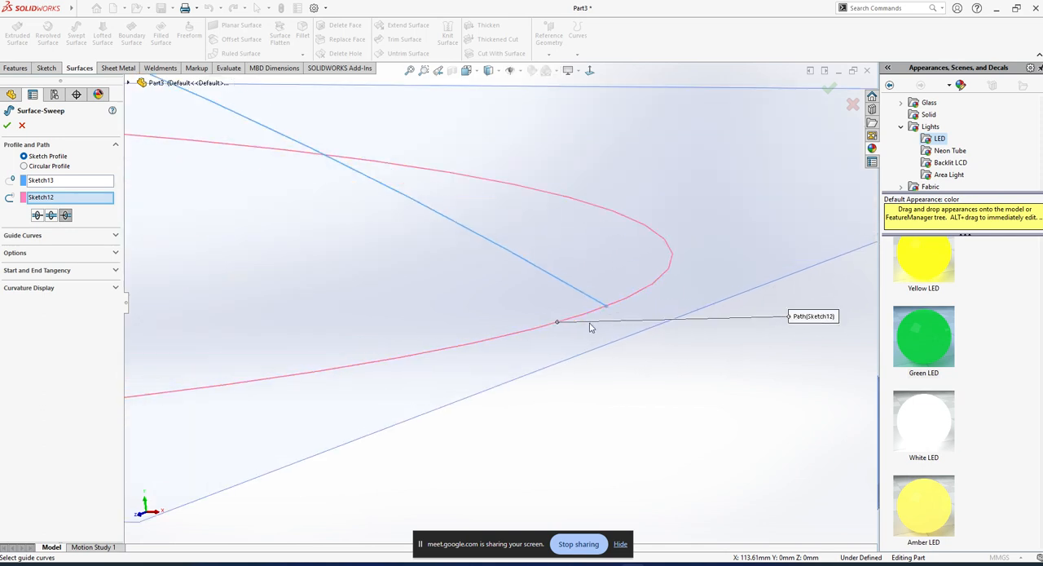
pyautogui.scroll(6, 592, 328)
pyautogui.moveTo(484, 302); pyautogui.dragTo(456, 300, button='middle')
pyautogui.scroll(4, 356, 318)
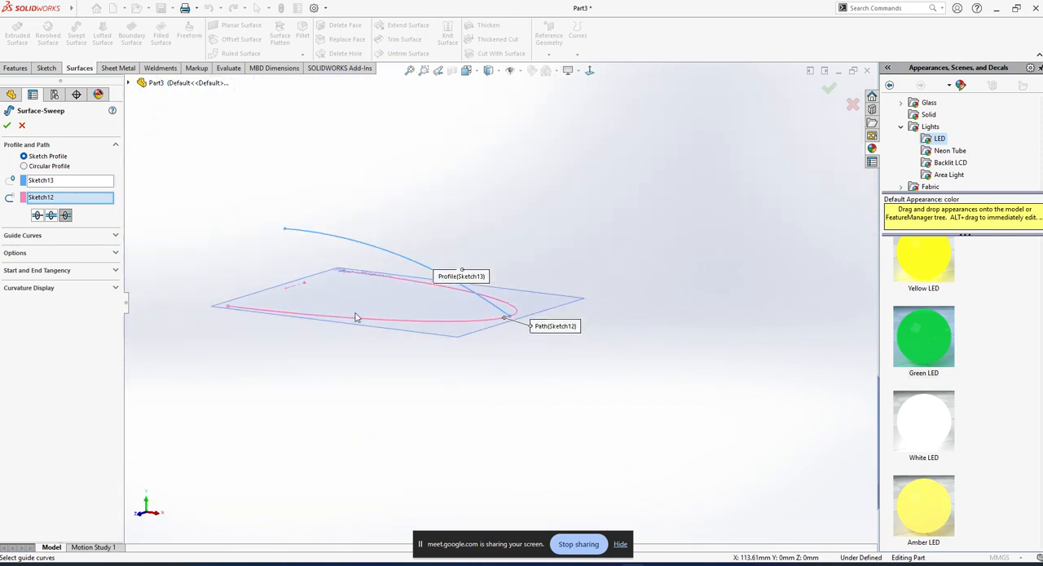
pyautogui.moveTo(356, 318); pyautogui.dragTo(399, 306, button='middle')
pyautogui.scroll(-3, 287, 334)
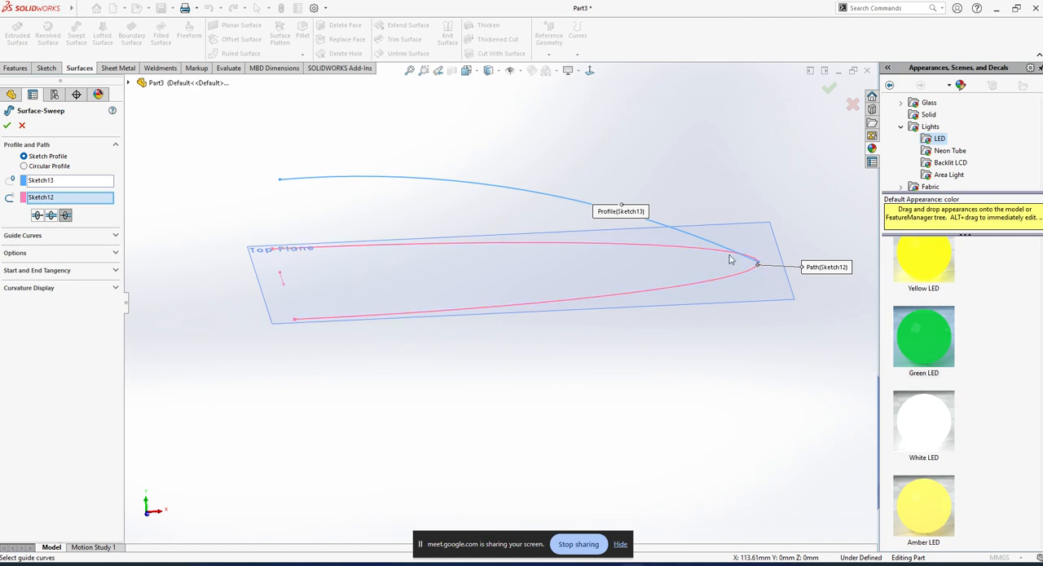
pyautogui.press('Escape')
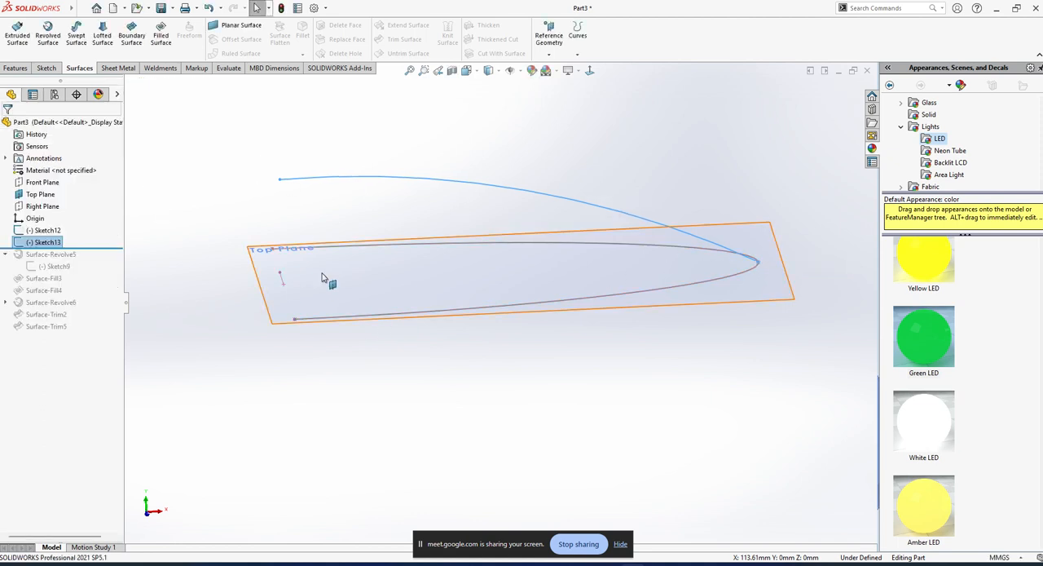
# Edit the half-ellipse sketch, pull both open ends about 20 mm toward the tip and exit the sketch.
pyautogui.moveTo(329, 279); pyautogui.dragTo(397, 297, button='middle')
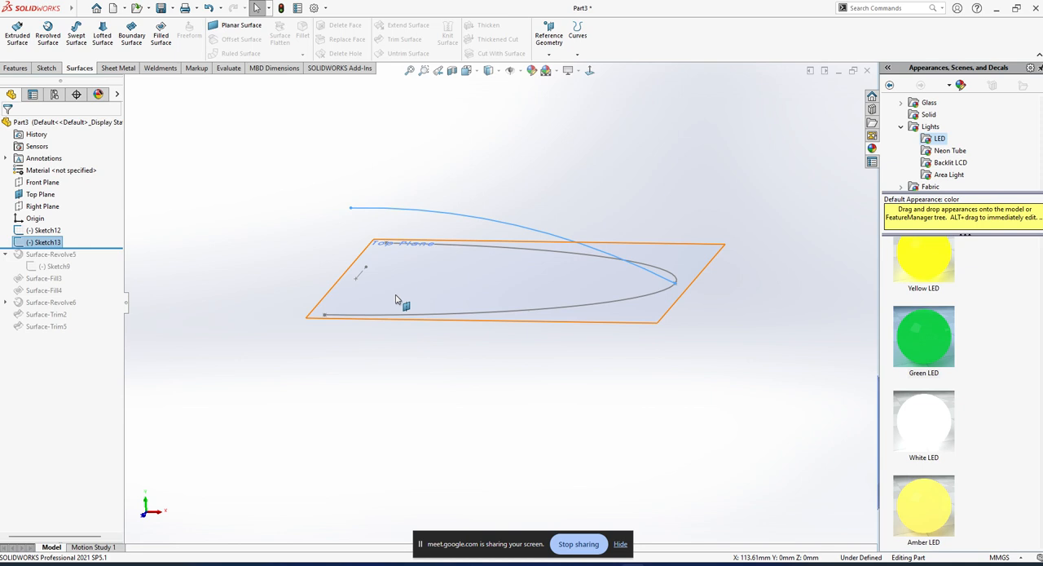
pyautogui.click(450, 380)
pyautogui.scroll(-2, 347, 308)
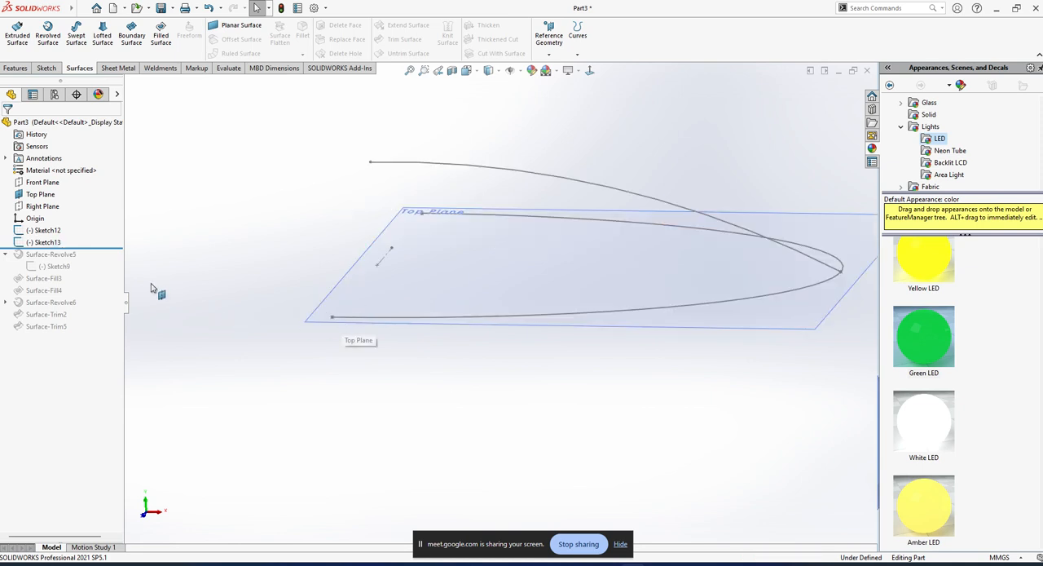
pyautogui.click(53, 235)
pyautogui.click(63, 200)
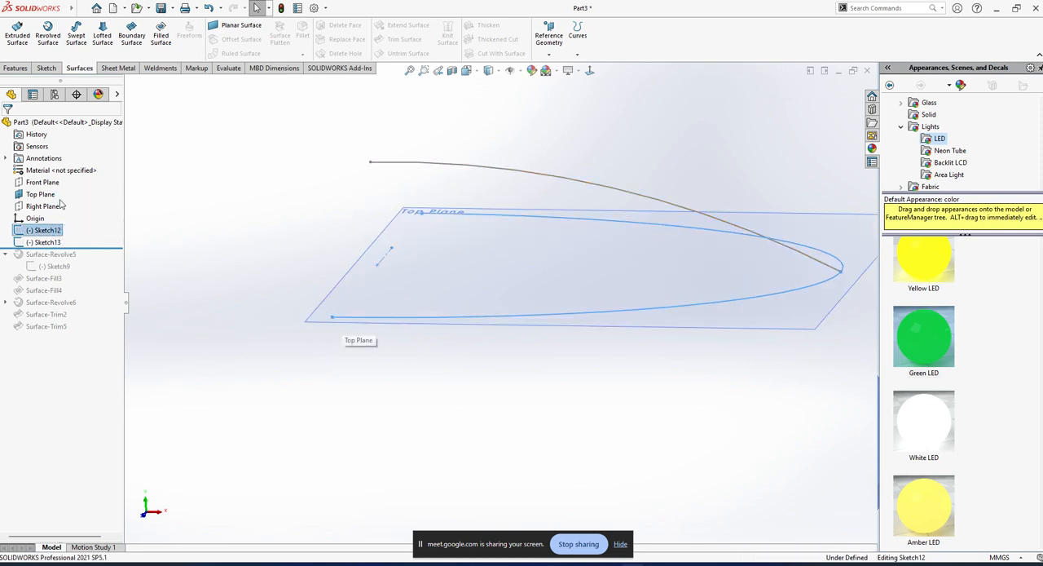
pyautogui.scroll(4, 458, 263)
pyautogui.moveTo(437, 371); pyautogui.dragTo(473, 370)
pyautogui.moveTo(435, 201); pyautogui.dragTo(478, 209)
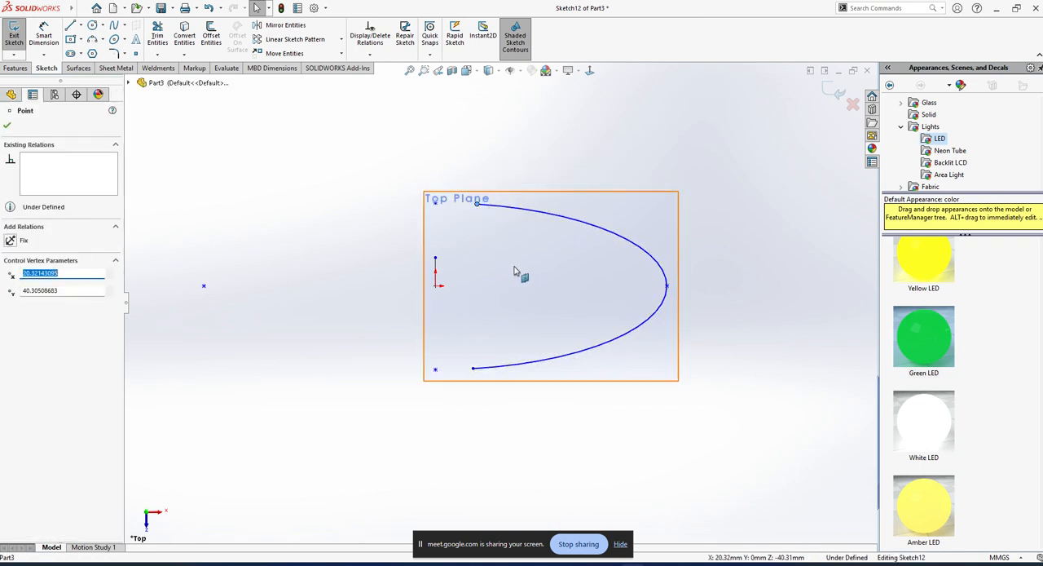
pyautogui.click(14, 29)
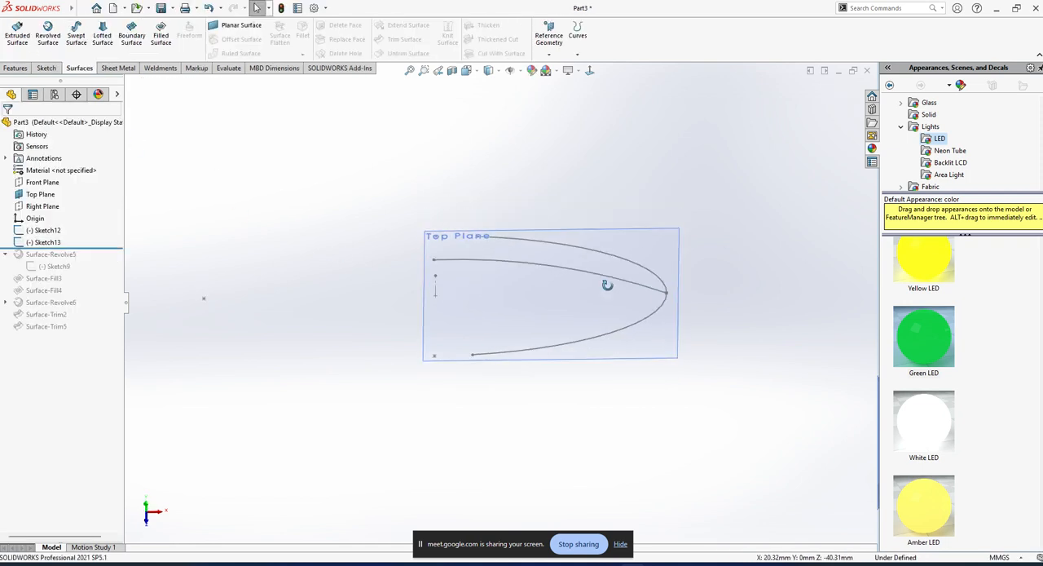
# Create a swept surface with the partial ellipse as the profile and the Front Plane arc as the path.
pyautogui.click(46, 230)
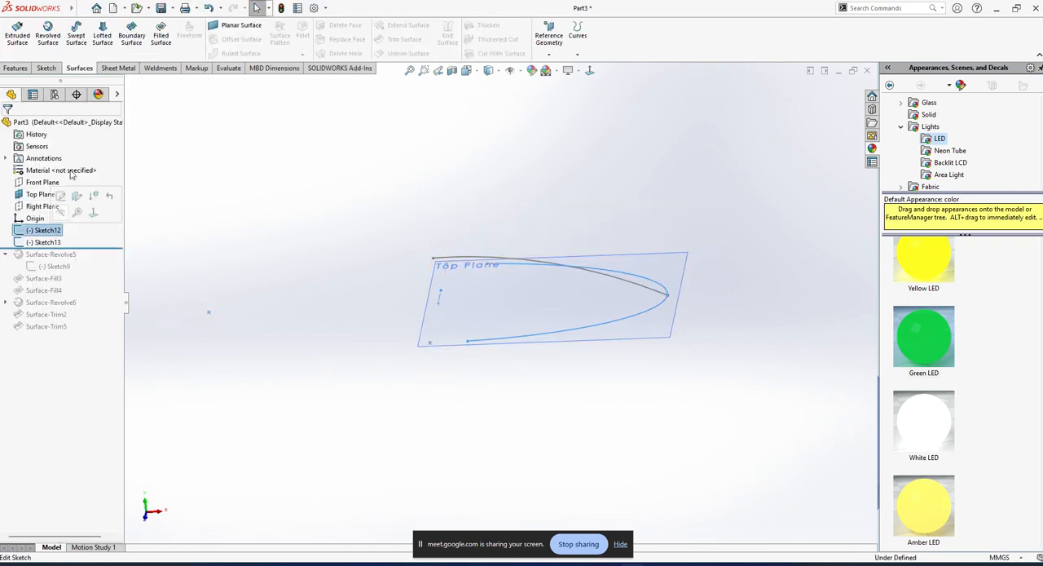
pyautogui.click(76, 37)
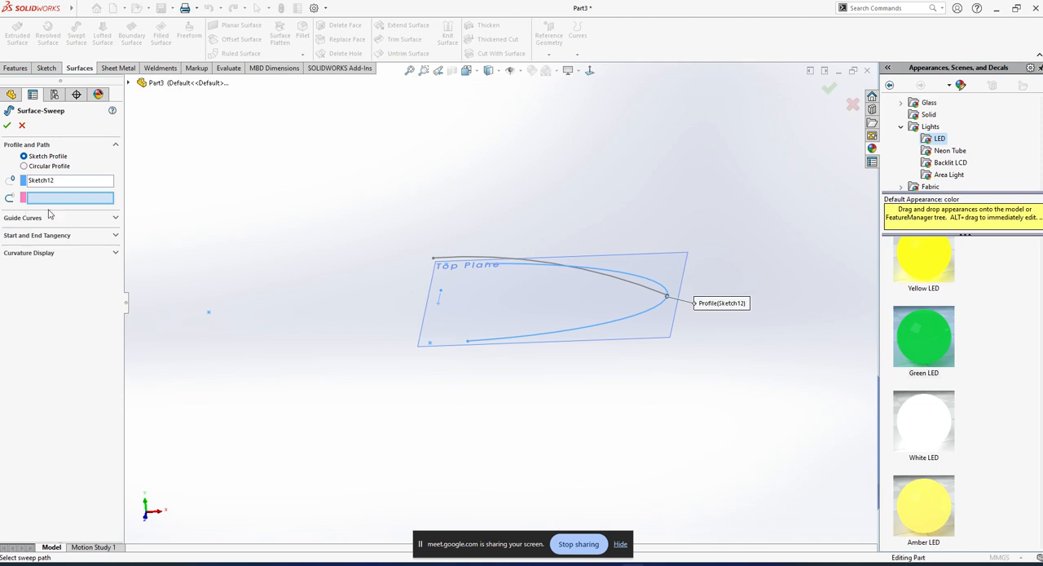
pyautogui.click(515, 261)
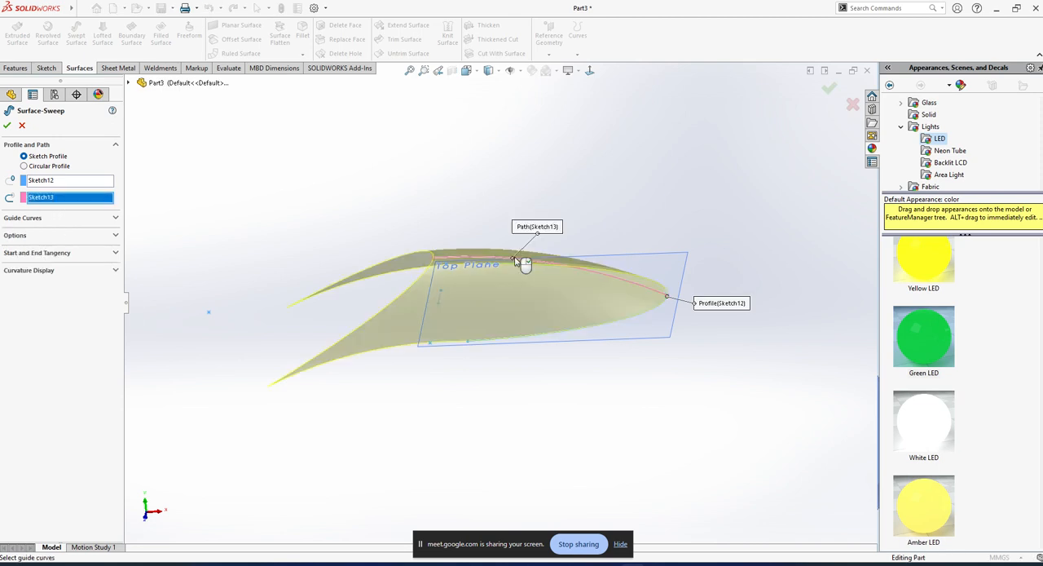
pyautogui.moveTo(515, 260); pyautogui.dragTo(389, 352, button='middle')
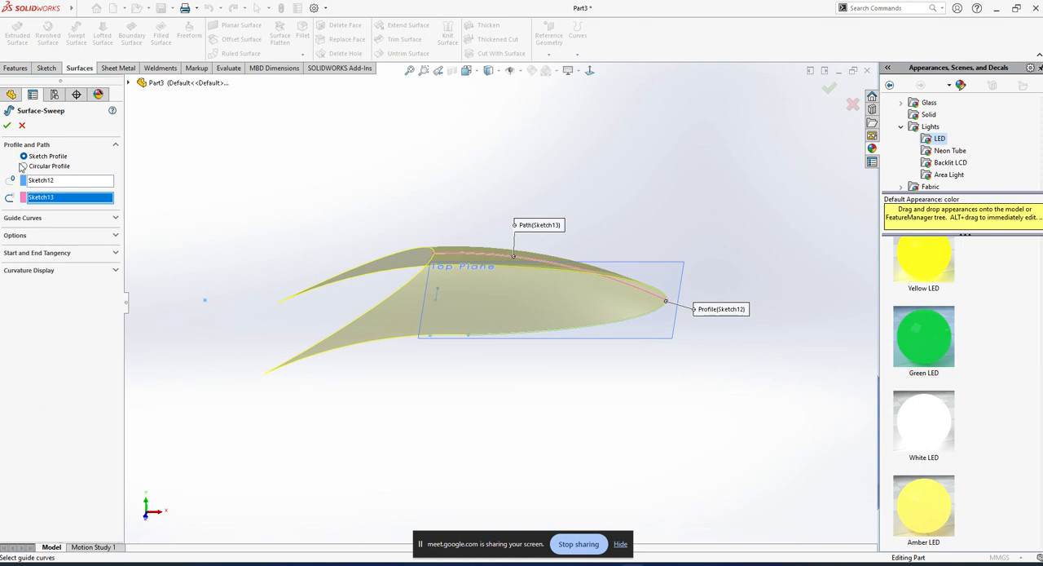
pyautogui.scroll(-1, 400, 266)
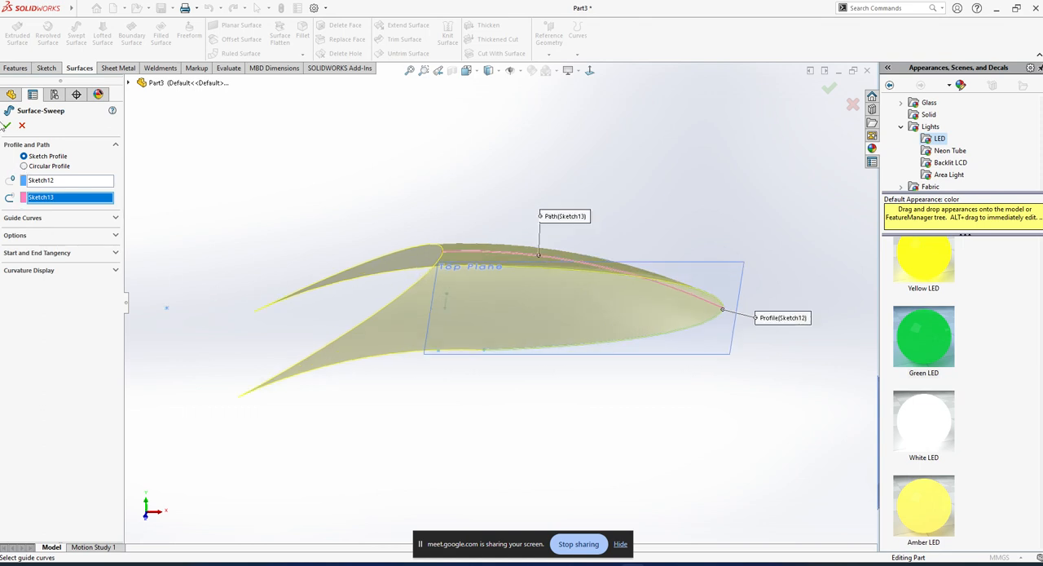
pyautogui.click(5, 126)
pyautogui.moveTo(506, 214); pyautogui.dragTo(531, 261, button='middle')
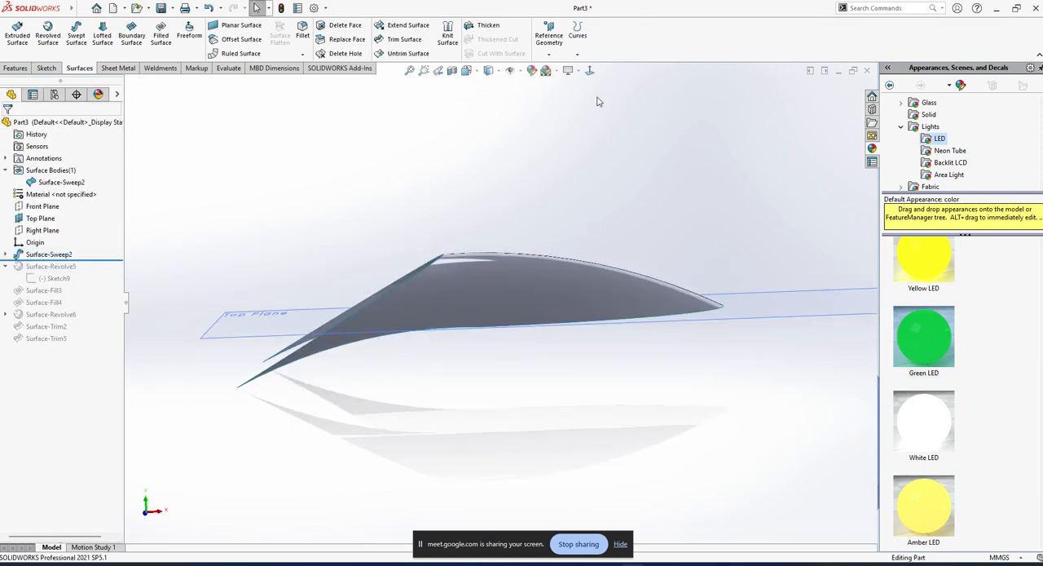
# Trim the swept surface with the Right Plane, removing the two tail pieces on the negative X side.
pyautogui.click(590, 71)
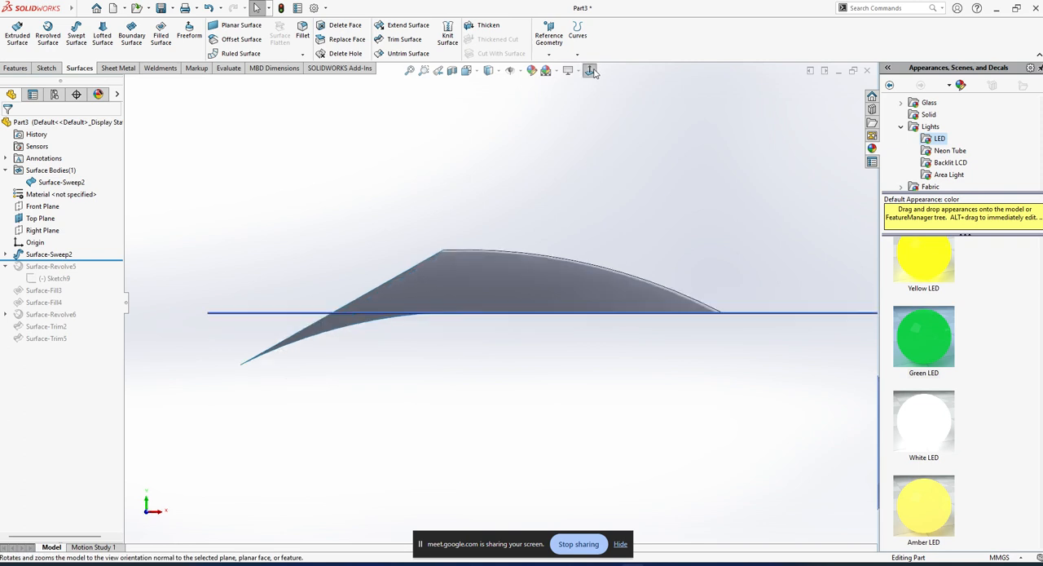
pyautogui.click(43, 231)
pyautogui.click(404, 39)
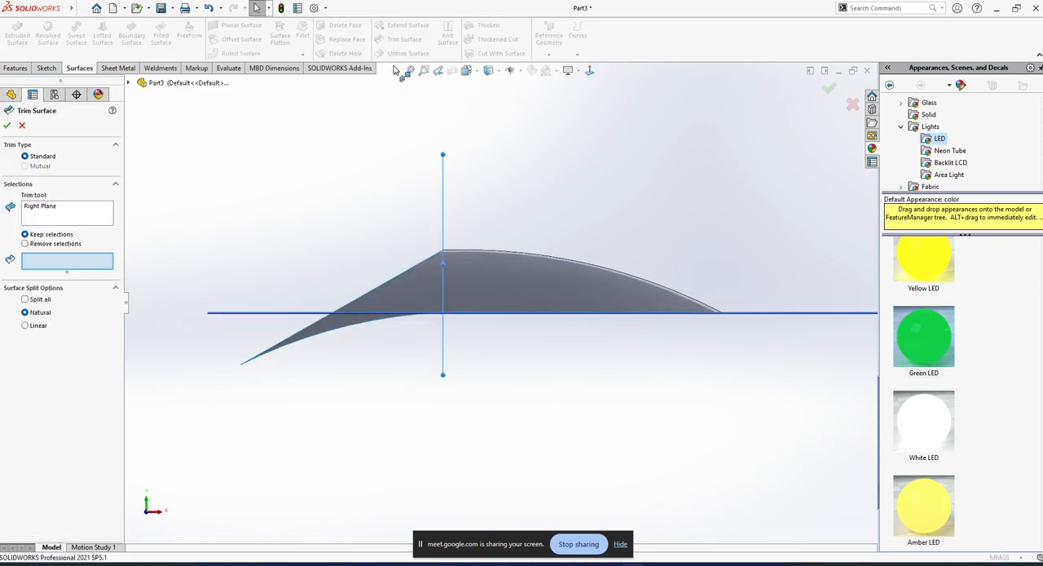
pyautogui.click(404, 287)
pyautogui.moveTo(404, 286); pyautogui.dragTo(364, 333, button='middle')
pyautogui.click(370, 286)
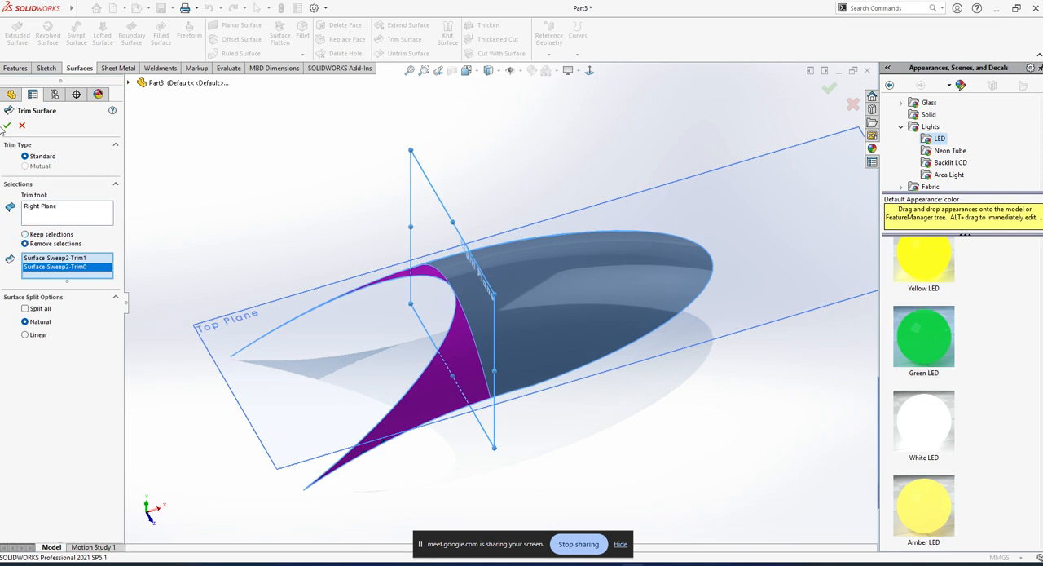
pyautogui.click(7, 126)
pyautogui.moveTo(599, 355); pyautogui.dragTo(611, 327, button='middle')
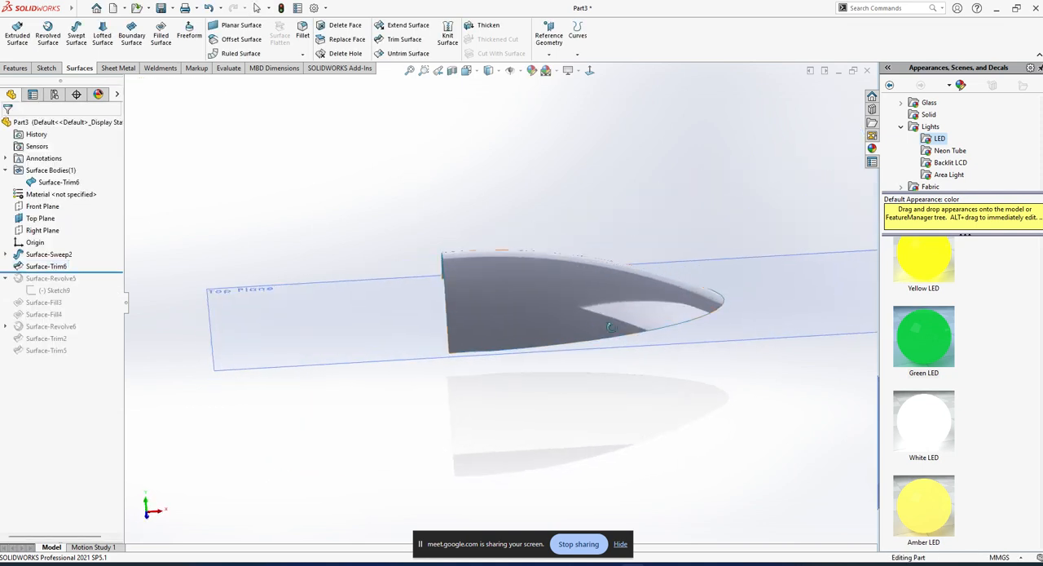
# Mirror the trimmed swept surface body about the Right Plane, leaving Merge solids and Knit surfaces off.
pyautogui.moveTo(341, 180); pyautogui.dragTo(379, 179, button='middle')
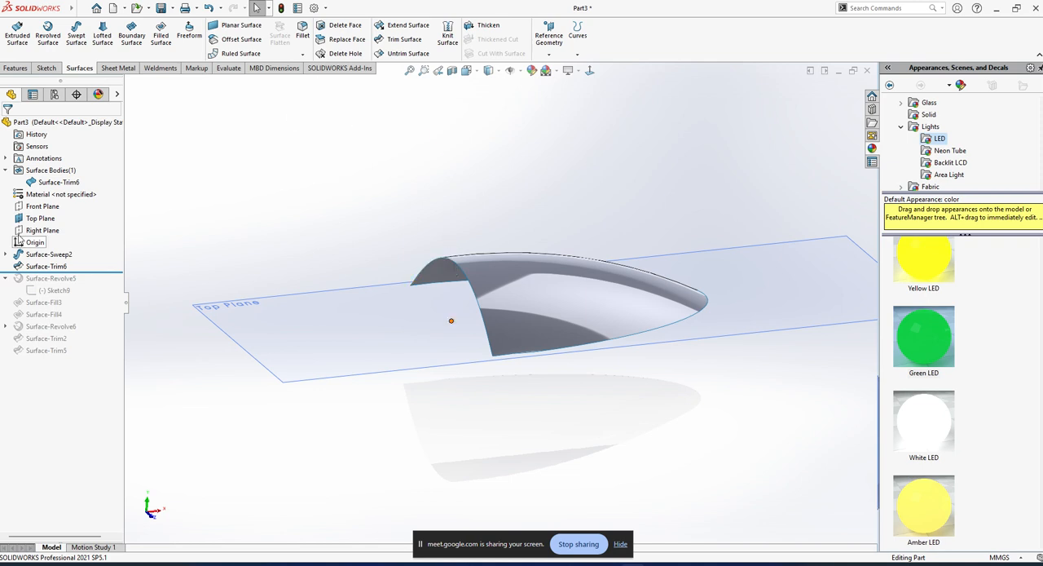
pyautogui.click(42, 230)
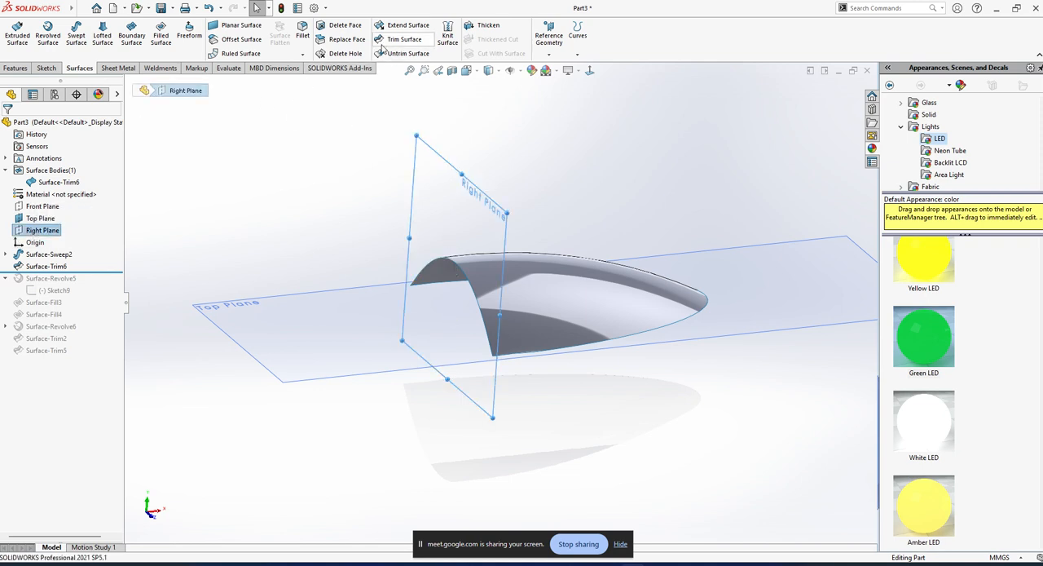
pyautogui.click(16, 68)
pyautogui.click(395, 54)
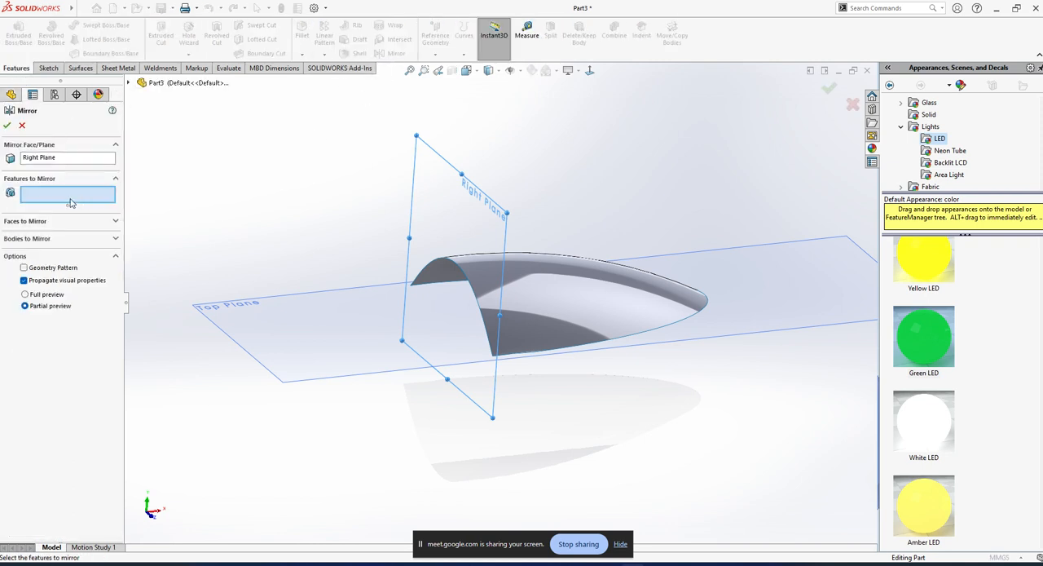
pyautogui.click(35, 240)
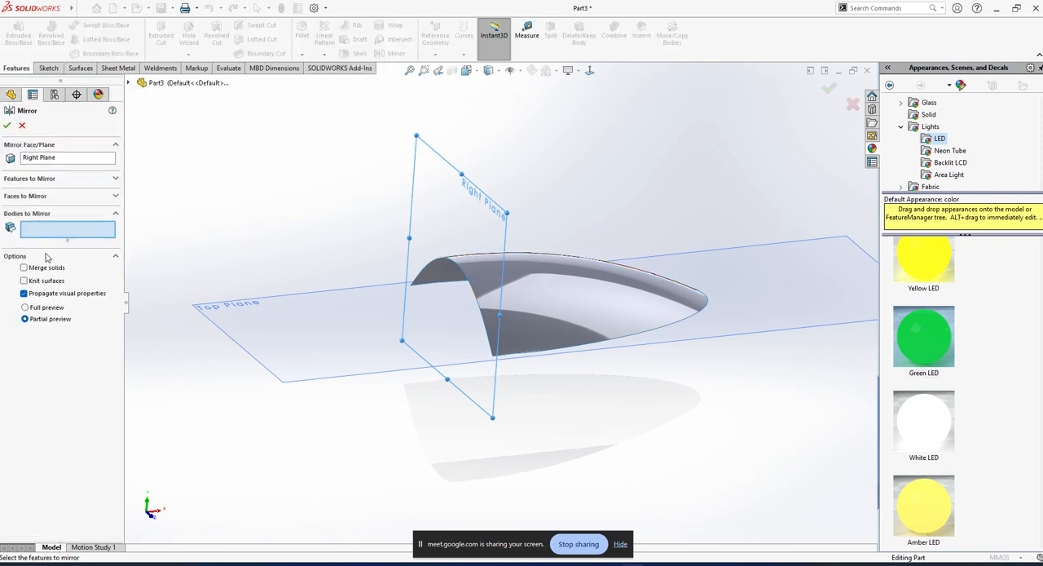
pyautogui.click(630, 330)
pyautogui.moveTo(440, 343); pyautogui.dragTo(377, 321, button='middle')
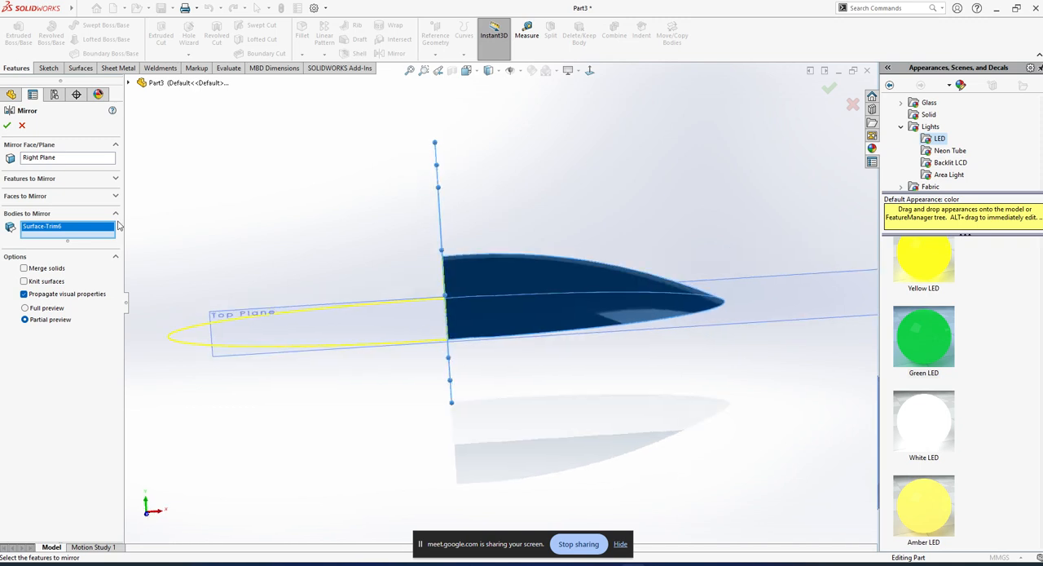
pyautogui.click(6, 125)
pyautogui.moveTo(443, 309); pyautogui.dragTo(451, 291, button='middle')
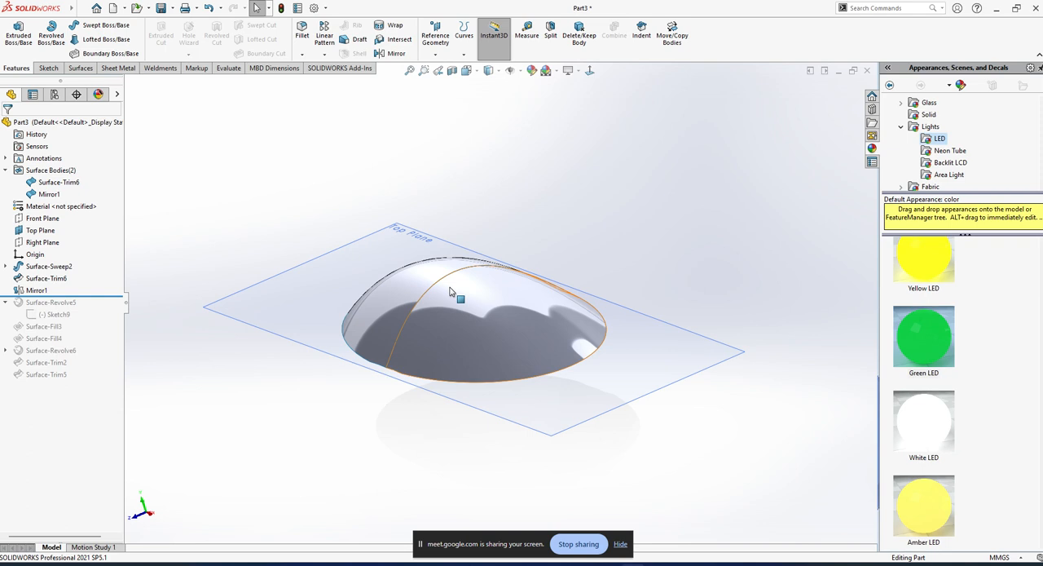
# Open the swept surface's Front Plane path arc sketch for editing, viewed normal to the Front Plane.
pyautogui.moveTo(450, 292); pyautogui.dragTo(579, 286, button='middle')
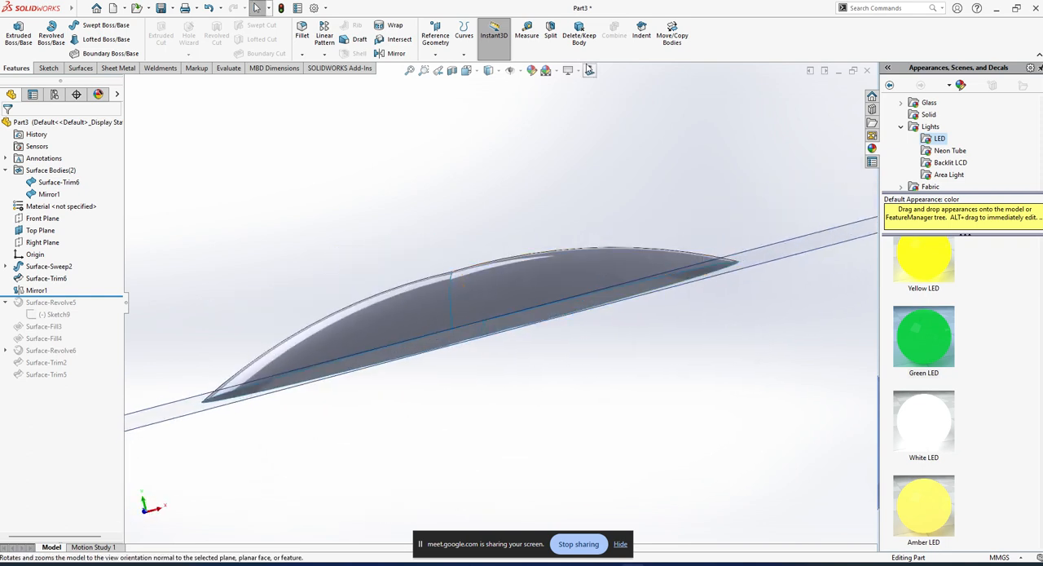
pyautogui.click(590, 70)
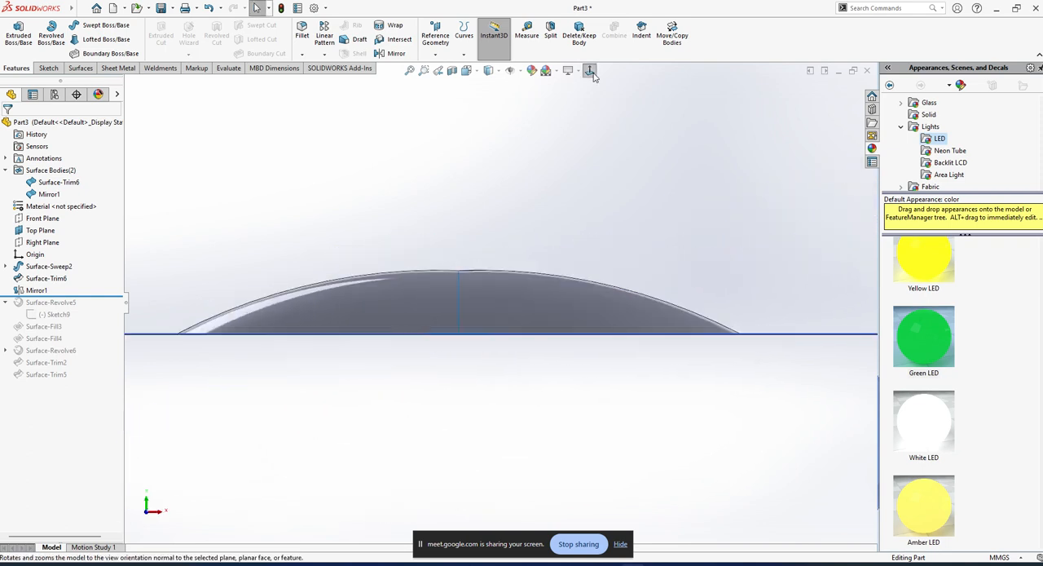
pyautogui.click(6, 267)
pyautogui.click(53, 290)
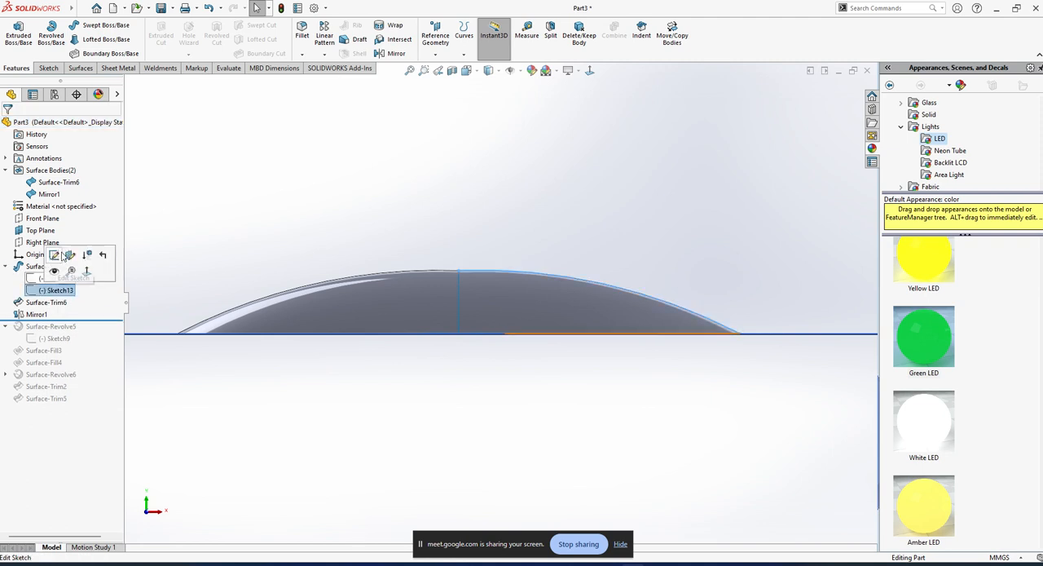
pyautogui.click(87, 254)
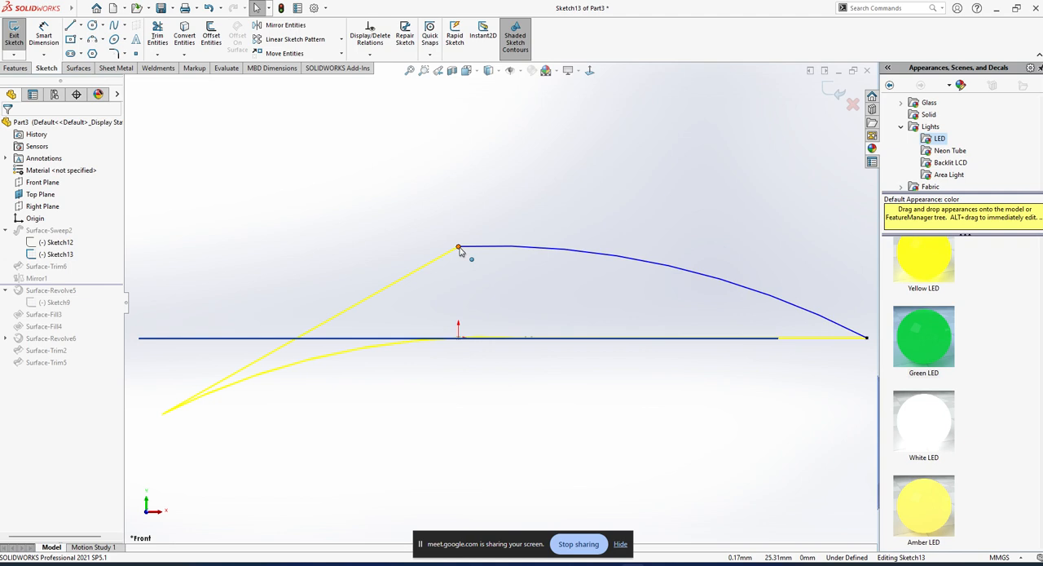
pyautogui.scroll(3, 458, 265)
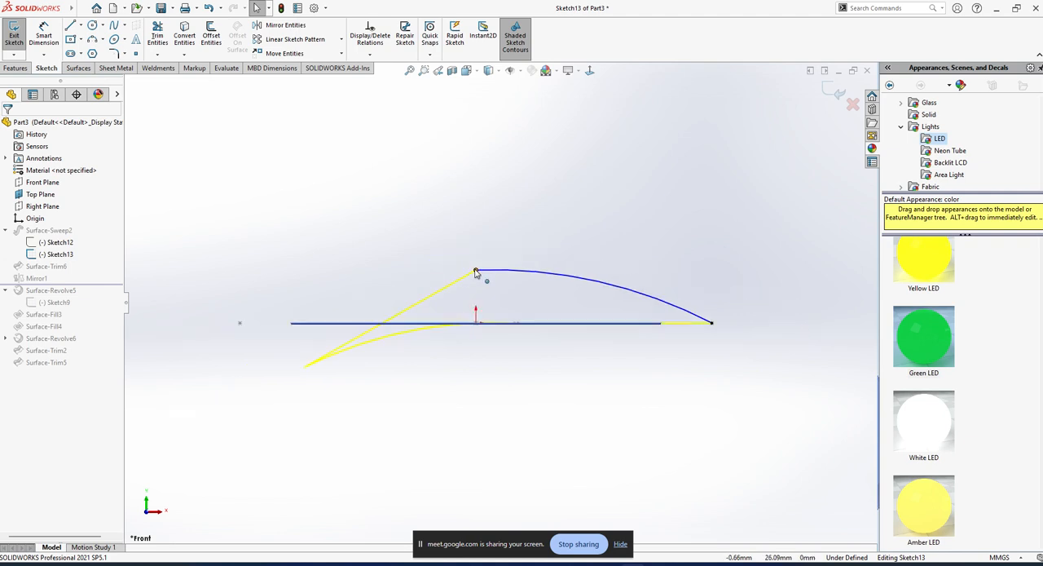
pyautogui.click(72, 36)
pyautogui.click(476, 322)
pyautogui.click(476, 350)
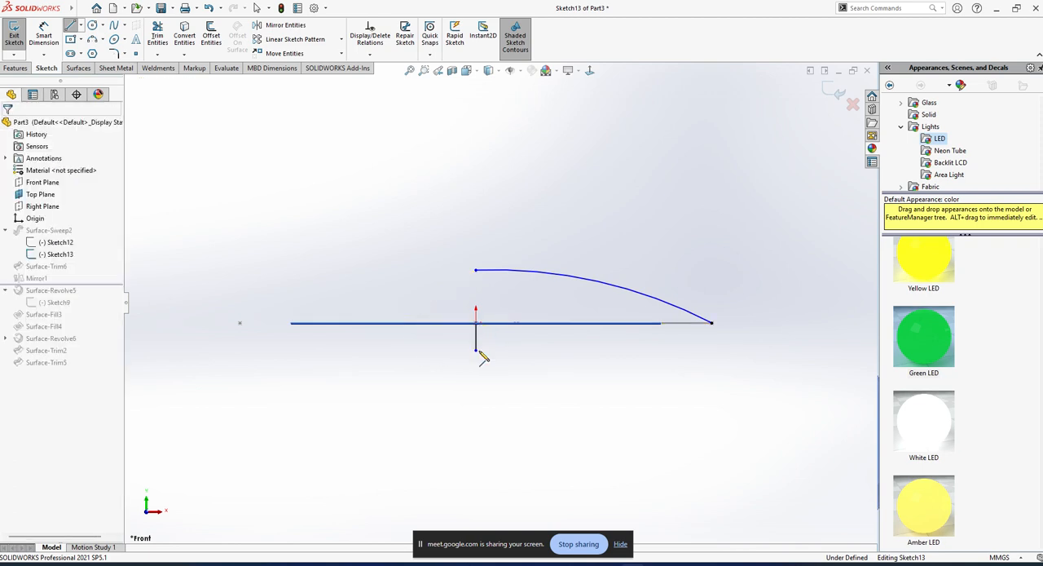
pyautogui.press('Escape')
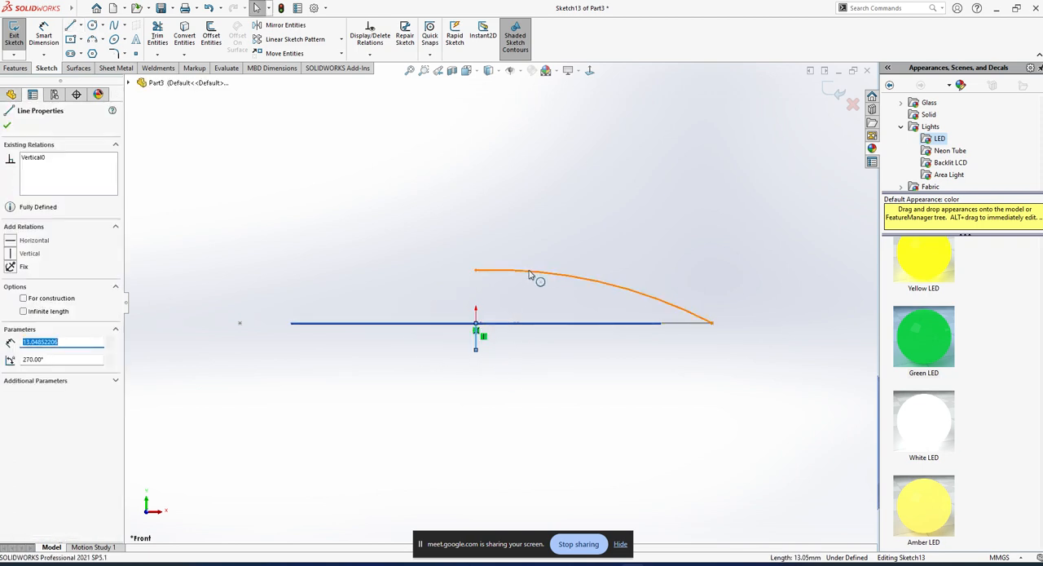
pyautogui.keyDown('ctrl'); pyautogui.click(528, 275); pyautogui.keyUp('ctrl')
pyautogui.click(284, 53)
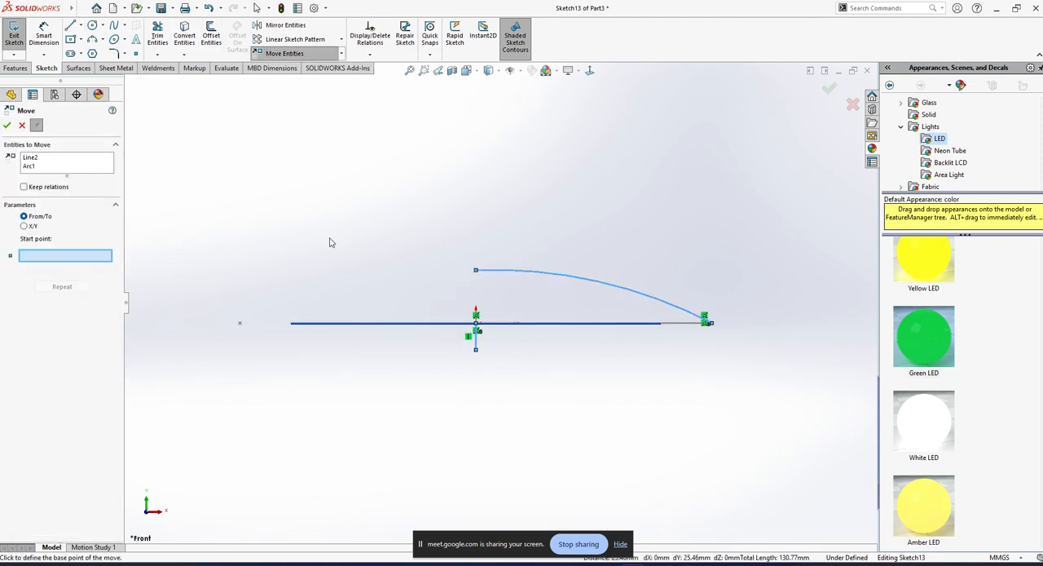
pyautogui.press('Escape')
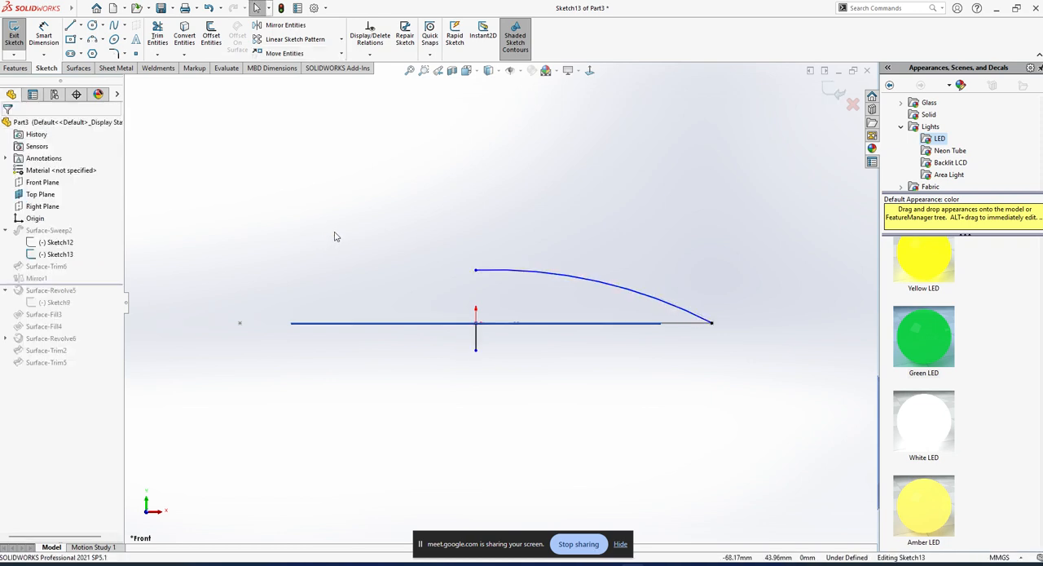
pyautogui.hotkey('ctrl', 'z')
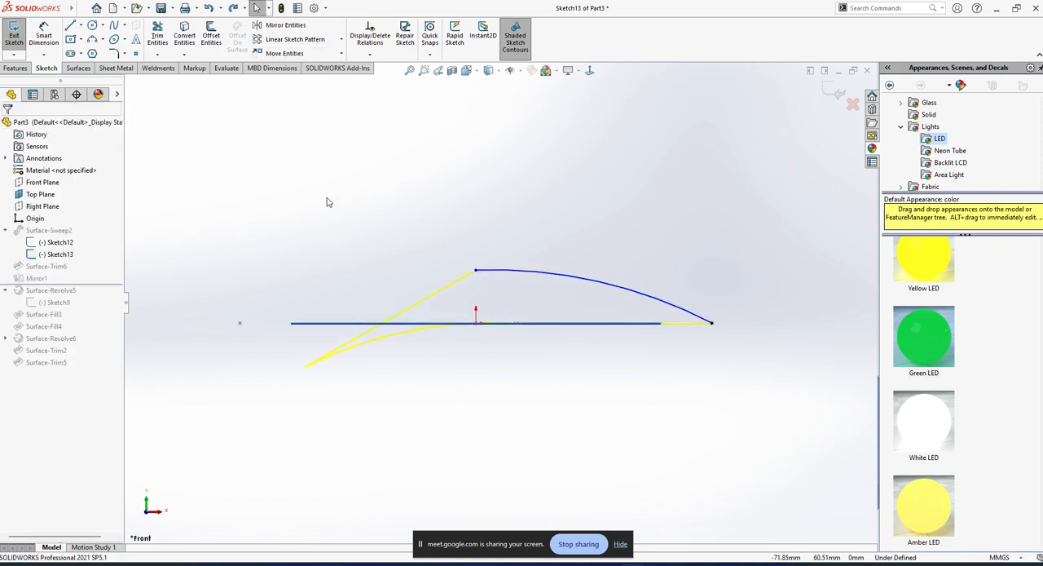
pyautogui.click(284, 25)
pyautogui.click(22, 125)
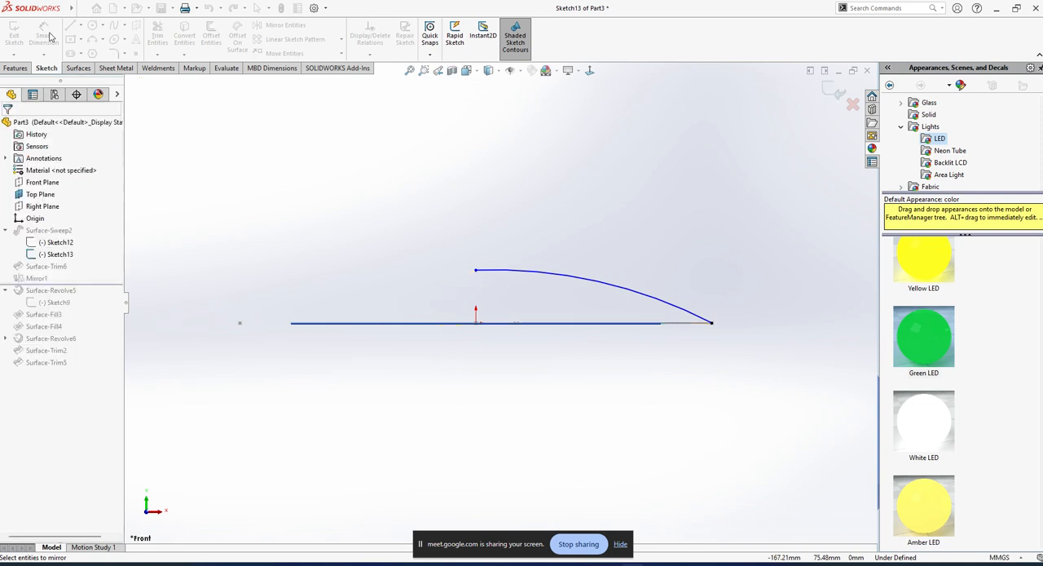
# Sketch a vertical line about 14 mm long downward from the origin and convert it to construction geometry.
pyautogui.click(71, 25)
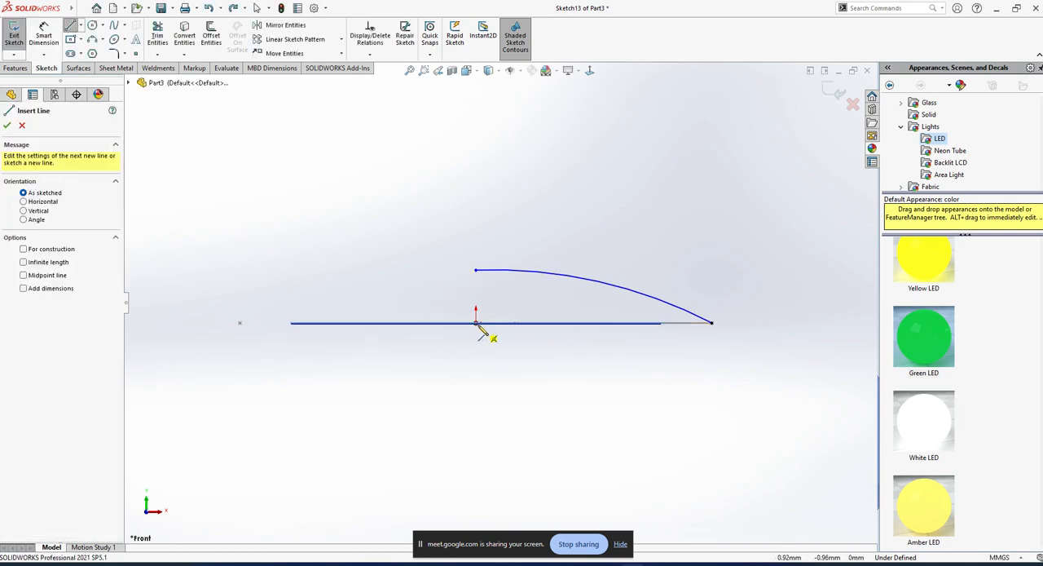
pyautogui.click(475, 323)
pyautogui.click(476, 351)
pyautogui.press('Escape')
pyautogui.click(476, 339)
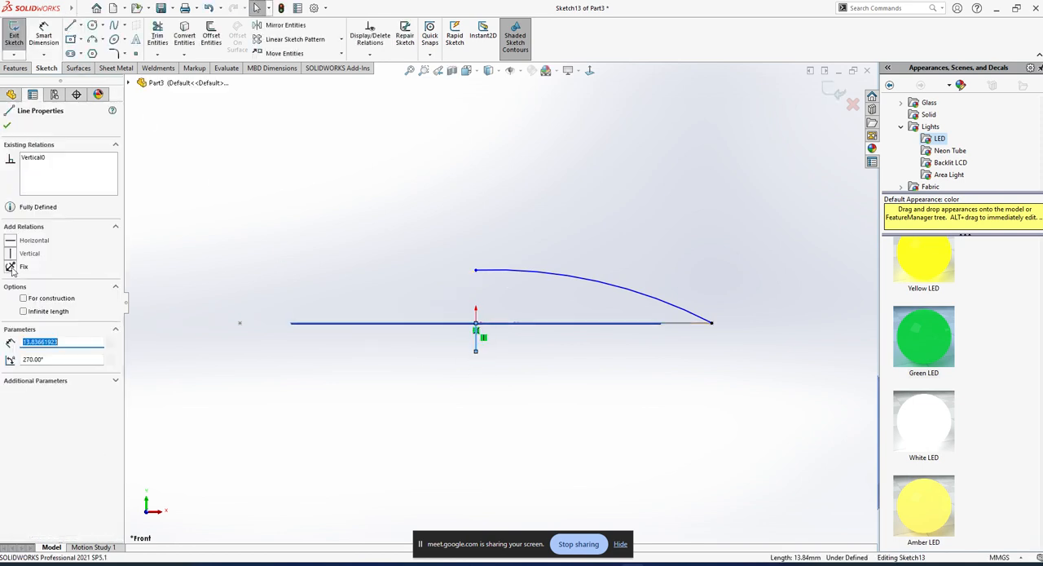
pyautogui.click(22, 300)
pyautogui.click(286, 463)
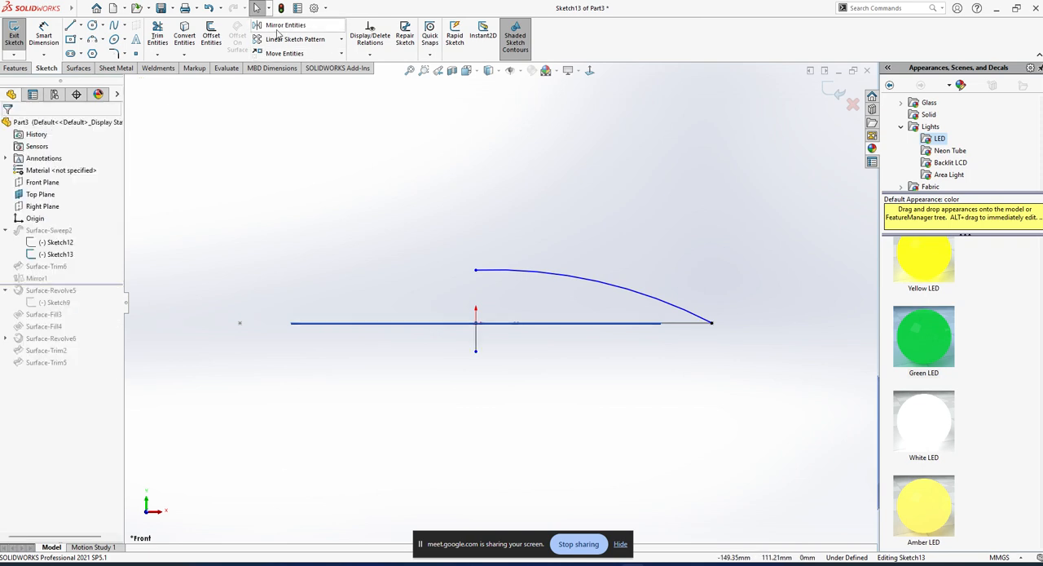
# Mirror the path arc about the vertical construction line, keeping the original with Copy on.
pyautogui.click(278, 31)
pyautogui.click(534, 276)
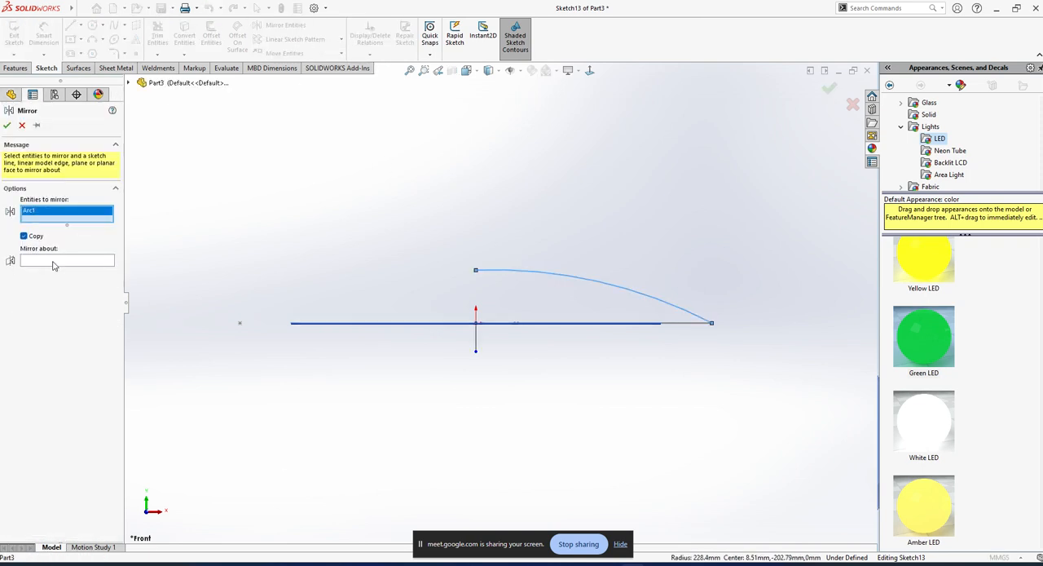
pyautogui.click(53, 262)
pyautogui.click(477, 343)
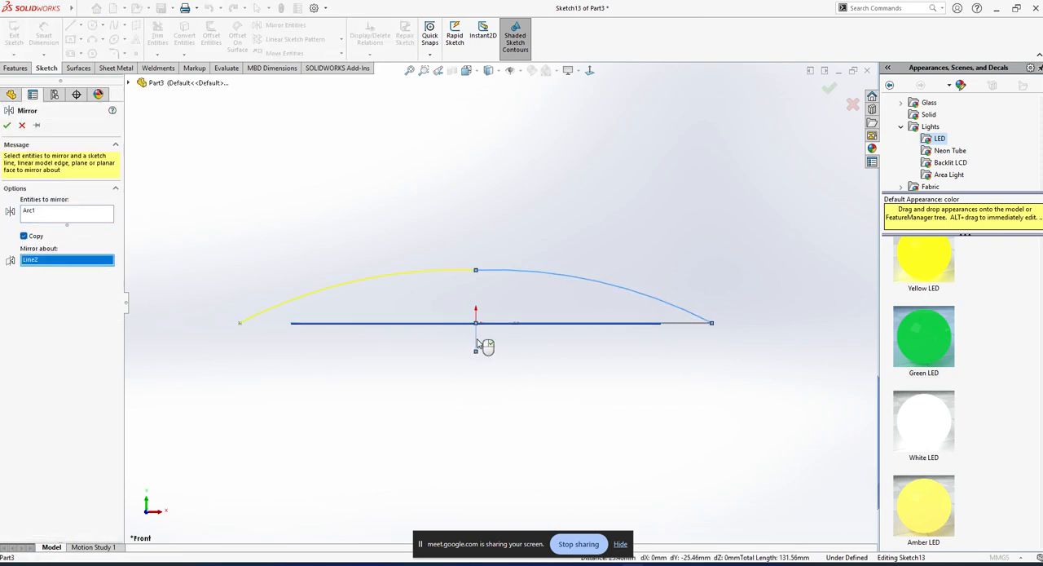
pyautogui.click(7, 125)
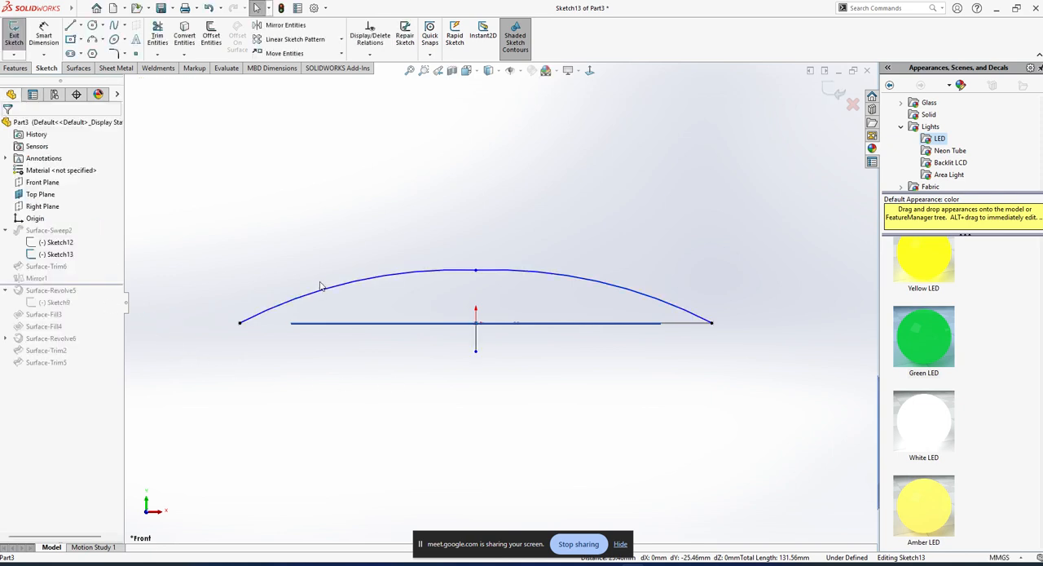
# Raise the shared apex of the two symmetric arcs to about 34 mm above the origin.
pyautogui.click(477, 270)
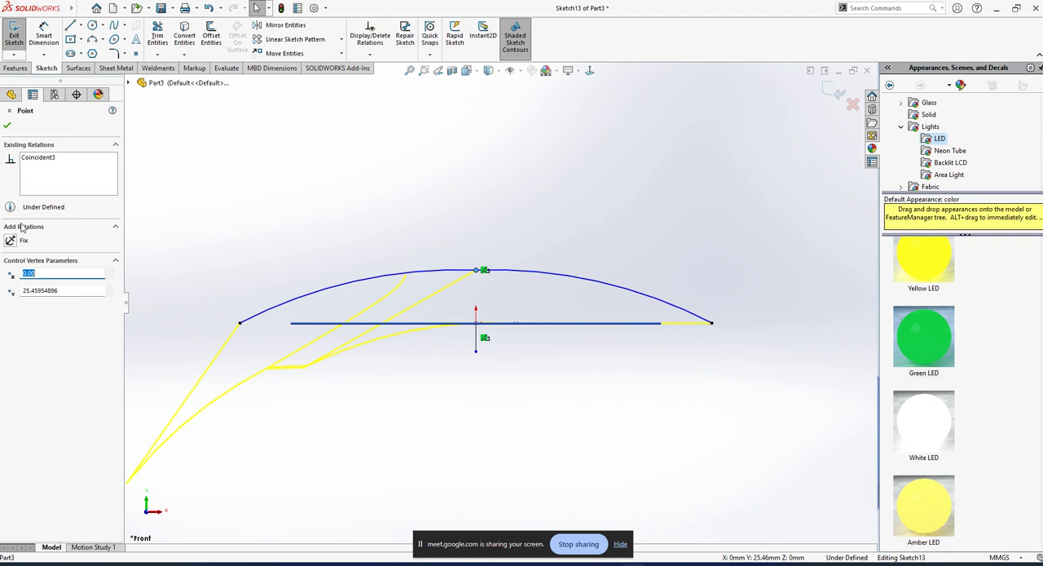
pyautogui.click(493, 280)
pyautogui.scroll(-3, 477, 276)
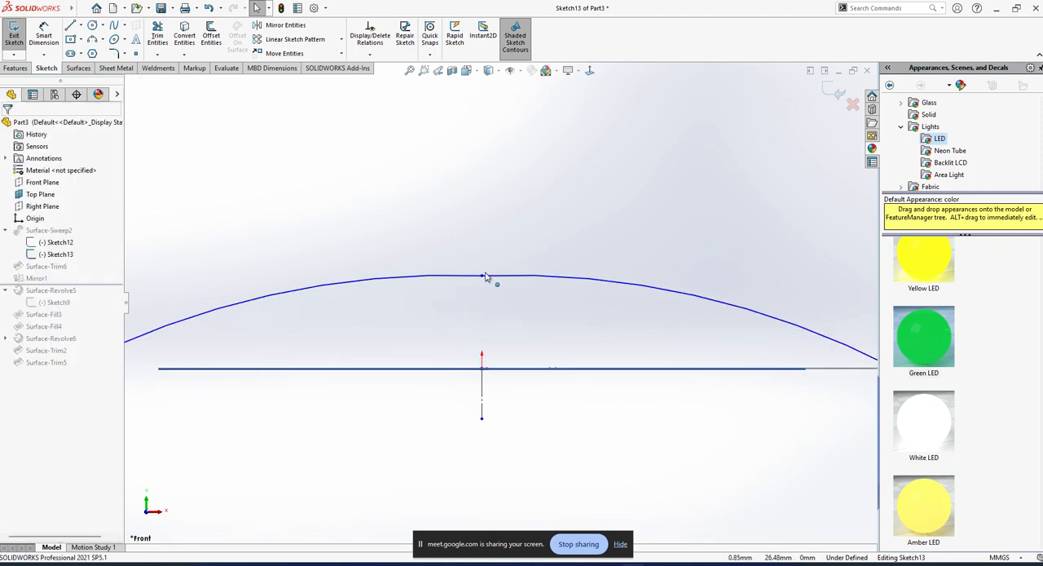
pyautogui.moveTo(482, 280); pyautogui.dragTo(482, 244)
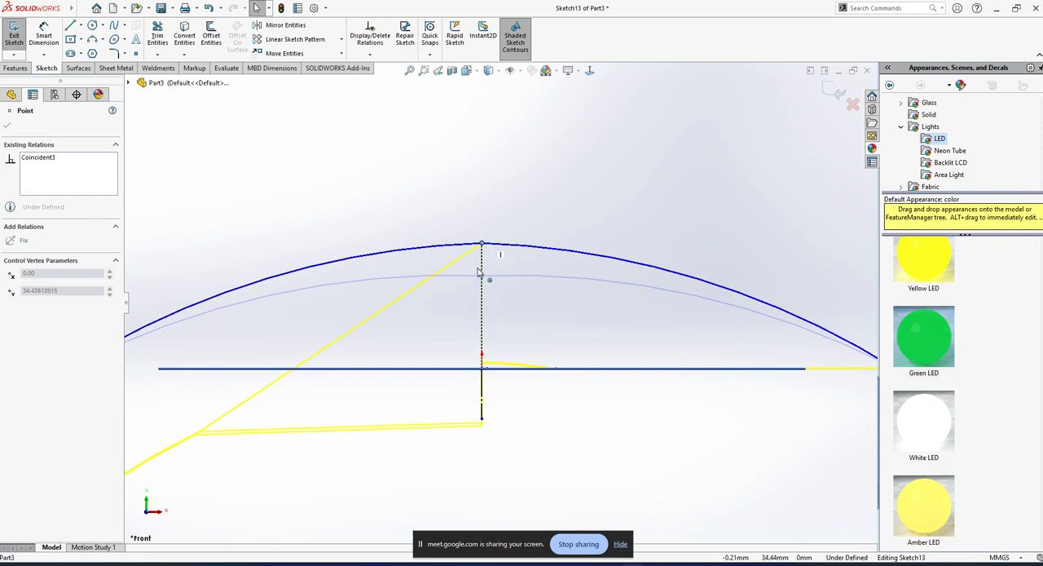
pyautogui.scroll(2, 540, 428)
pyautogui.click(539, 432)
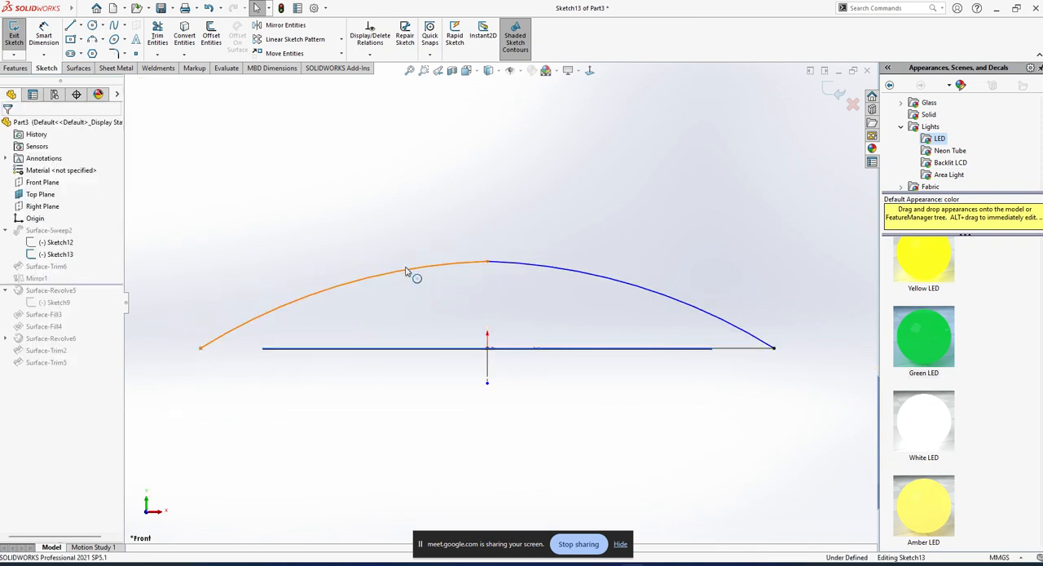
# Convert the mirrored arc on the negative X side to construction geometry and exit the sketch to rebuild the surfaces.
pyautogui.click(478, 267)
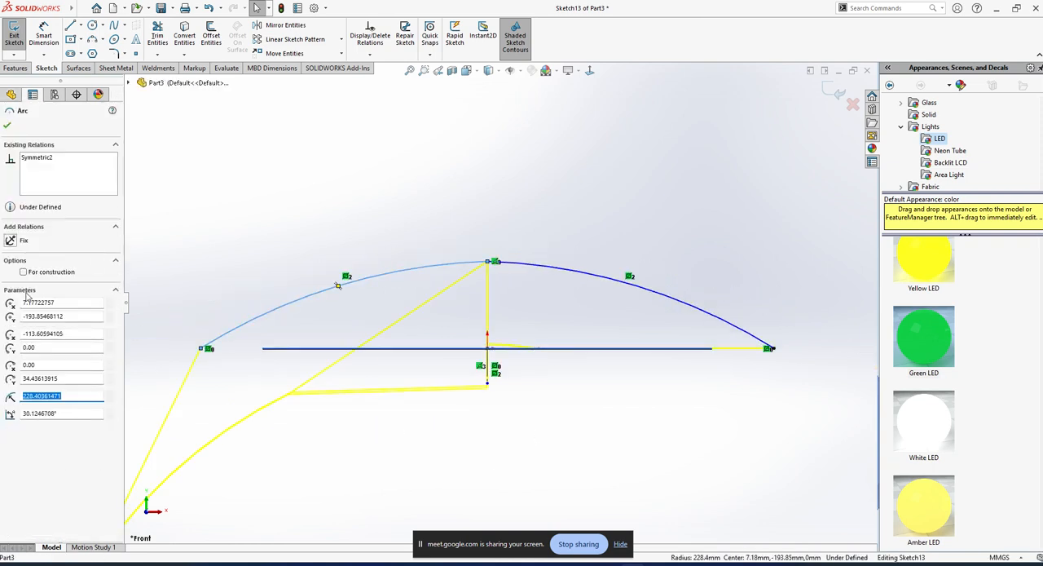
pyautogui.click(24, 272)
pyautogui.click(374, 218)
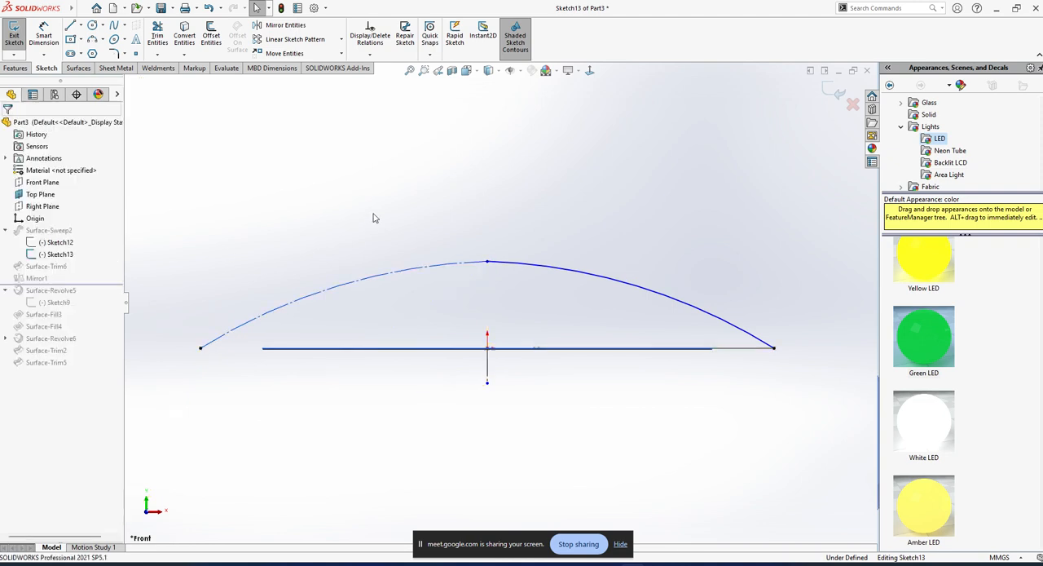
pyautogui.click(14, 37)
# Knit the trimmed swept surface and its mirrored copy into one surface, leaving Merge entities off.
pyautogui.moveTo(531, 203)
pyautogui.mouseDown(button='middle')
pyautogui.moveTo(595, 435)
pyautogui.moveTo(573, 432)
pyautogui.moveTo(580, 437)
pyautogui.mouseUp(button='middle')
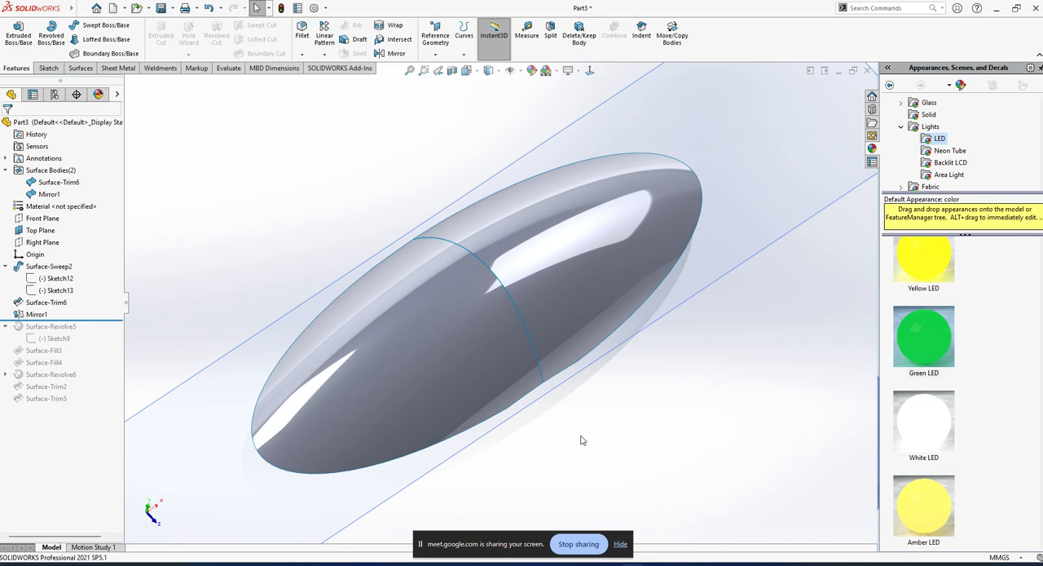
pyautogui.scroll(5, 442, 299)
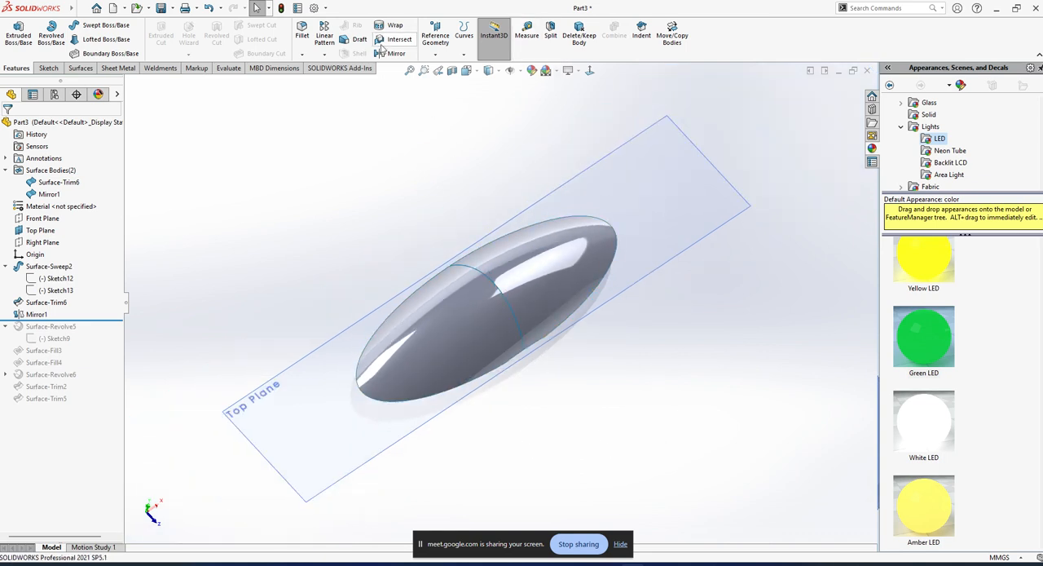
pyautogui.click(80, 69)
pyautogui.click(447, 34)
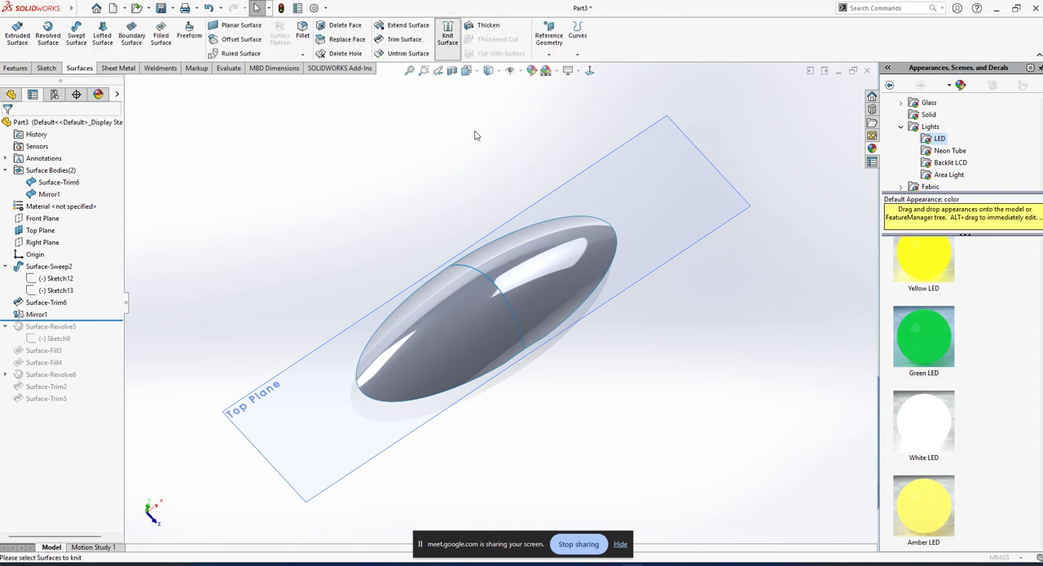
pyautogui.click(509, 249)
pyautogui.click(459, 292)
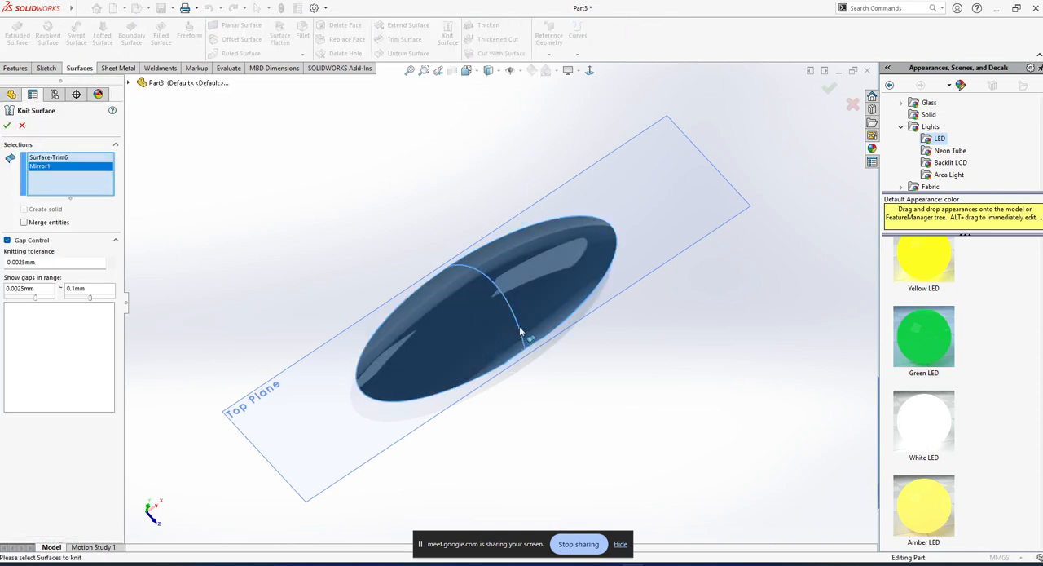
pyautogui.click(6, 125)
# Examine the knitted dome from the side and at oblique angles, checking the middle seam and the lower edge.
pyautogui.moveTo(368, 217); pyautogui.dragTo(542, 361, button='middle')
pyautogui.scroll(-2, 542, 361)
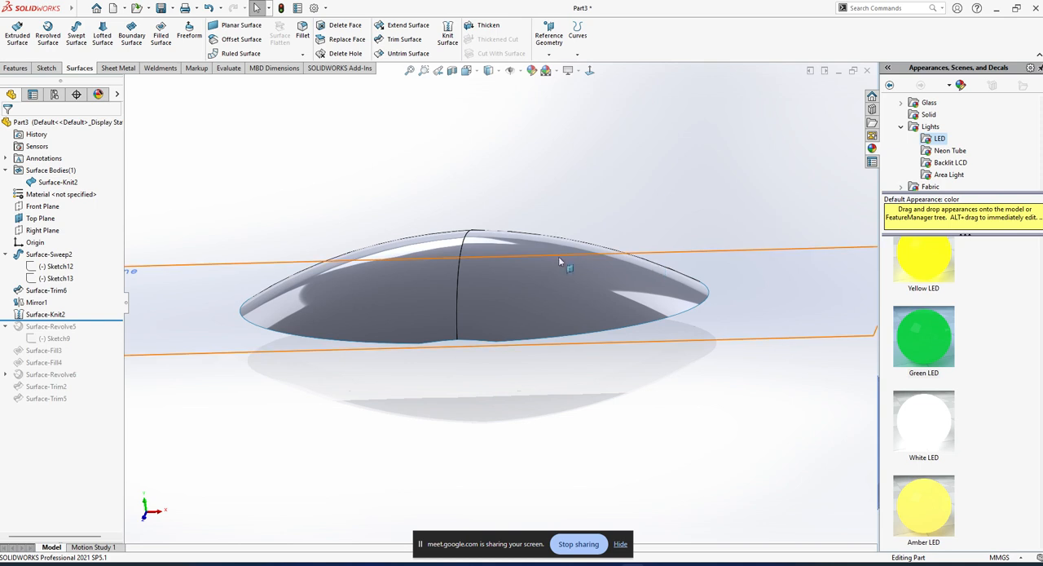
pyautogui.moveTo(559, 263); pyautogui.dragTo(517, 273, button='middle')
pyautogui.click(516, 273)
pyautogui.click(554, 395)
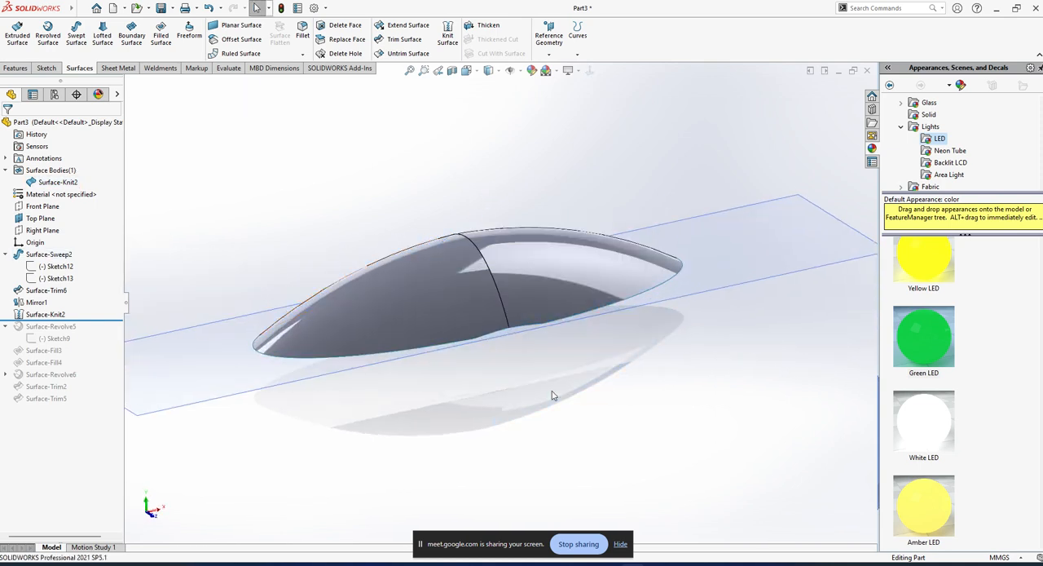
pyautogui.click(531, 386)
pyautogui.click(581, 457)
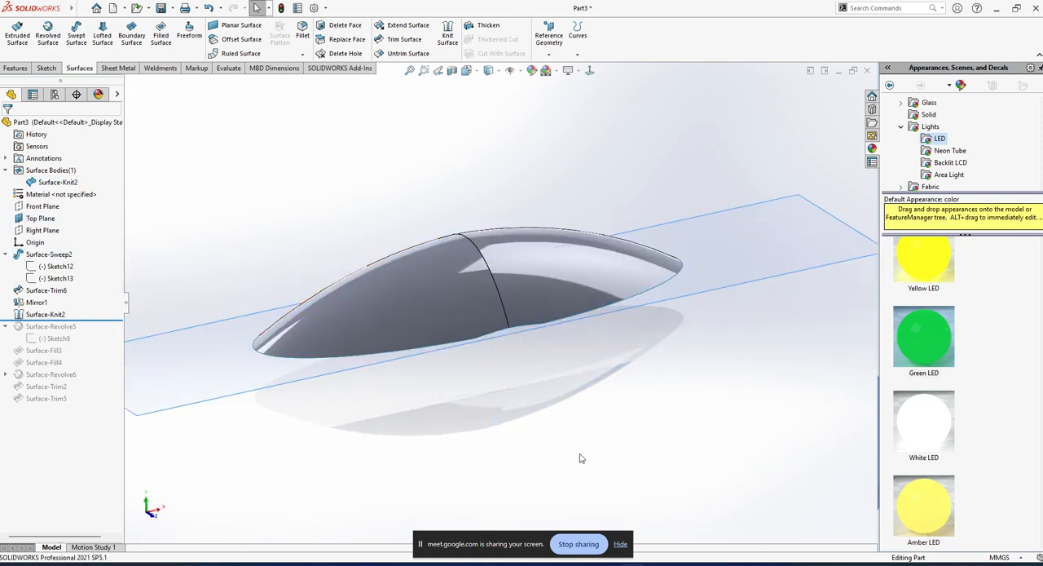
pyautogui.click(58, 182)
pyautogui.moveTo(310, 269); pyautogui.dragTo(330, 310, button='middle')
pyautogui.press('Escape')
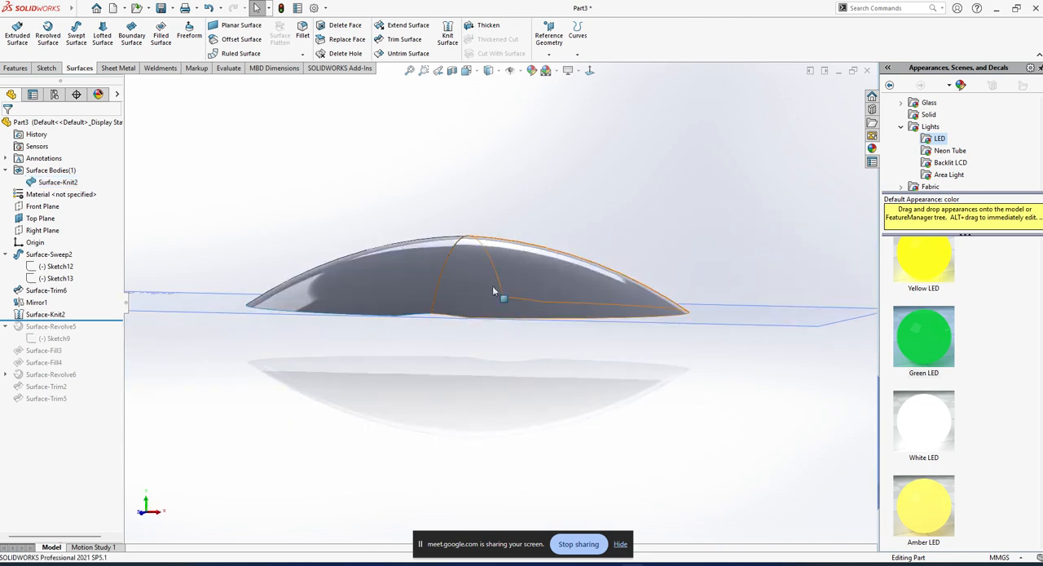
pyautogui.moveTo(492, 287); pyautogui.dragTo(518, 334, button='middle')
pyautogui.moveTo(571, 128); pyautogui.dragTo(522, 269, button='middle')
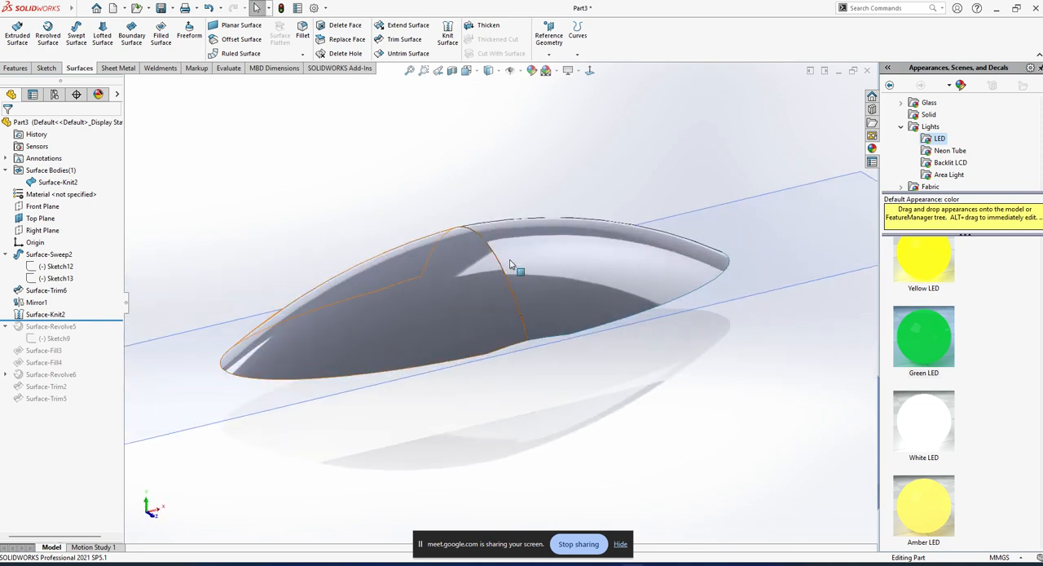
# Delete the knit surface, the mirrored copy and the surface trim, keeping the swept surface.
pyautogui.click(46, 314)
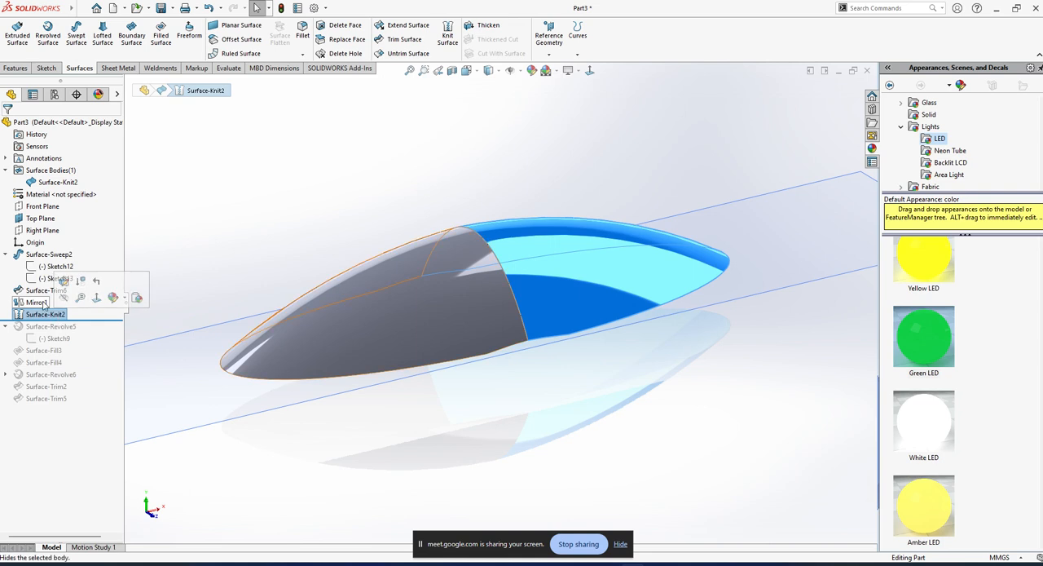
pyautogui.press('Delete')
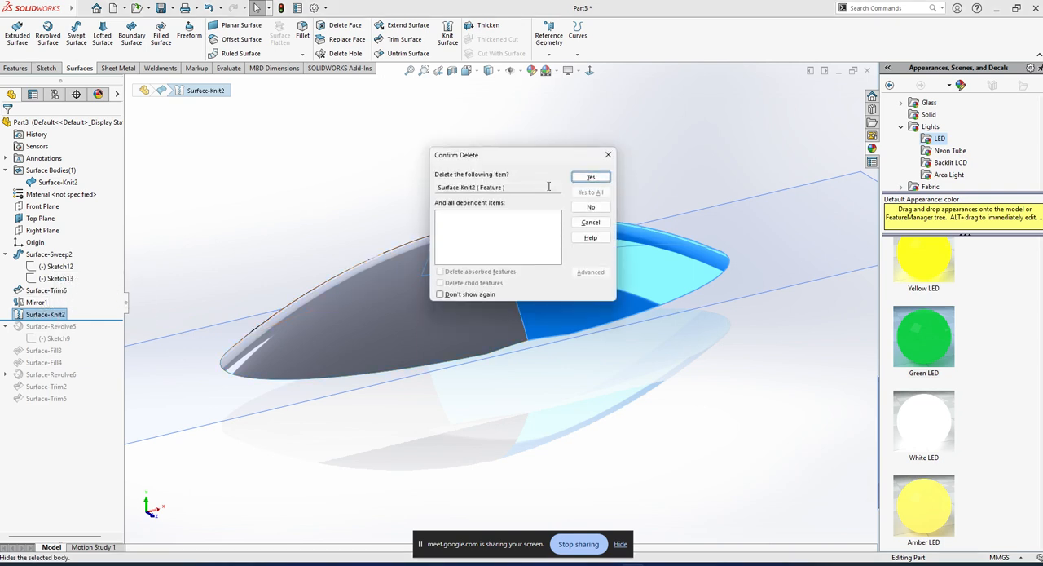
pyautogui.click(589, 178)
pyautogui.click(37, 314)
pyautogui.press('Delete')
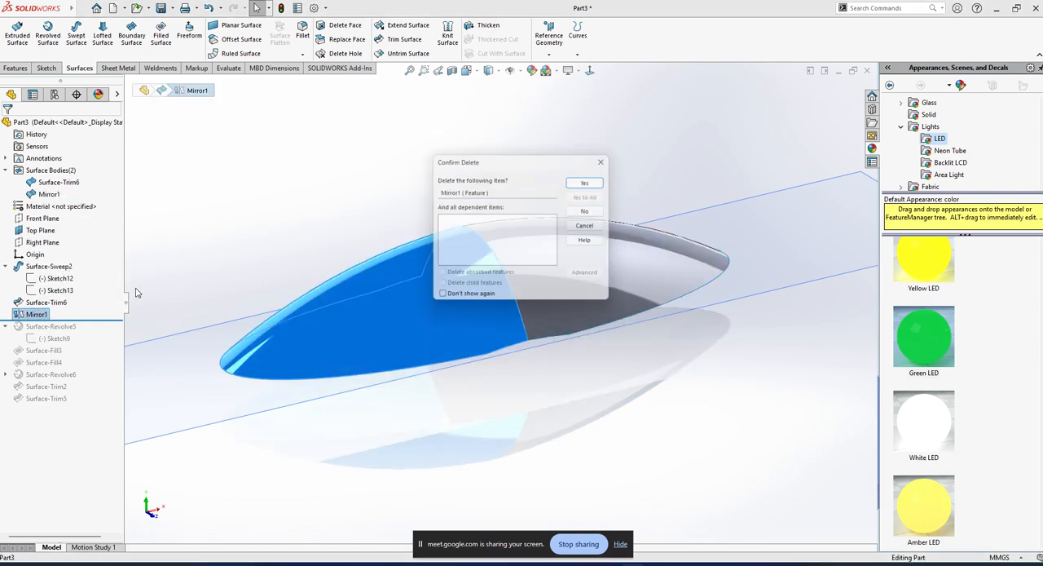
pyautogui.click(575, 178)
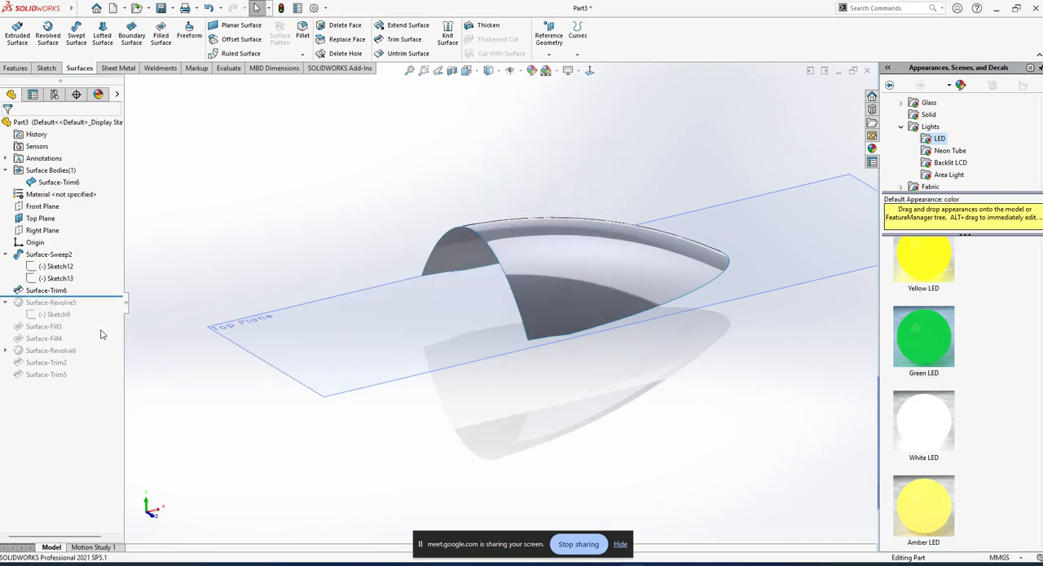
pyautogui.click(47, 291)
pyautogui.press('Delete')
pyautogui.click(573, 176)
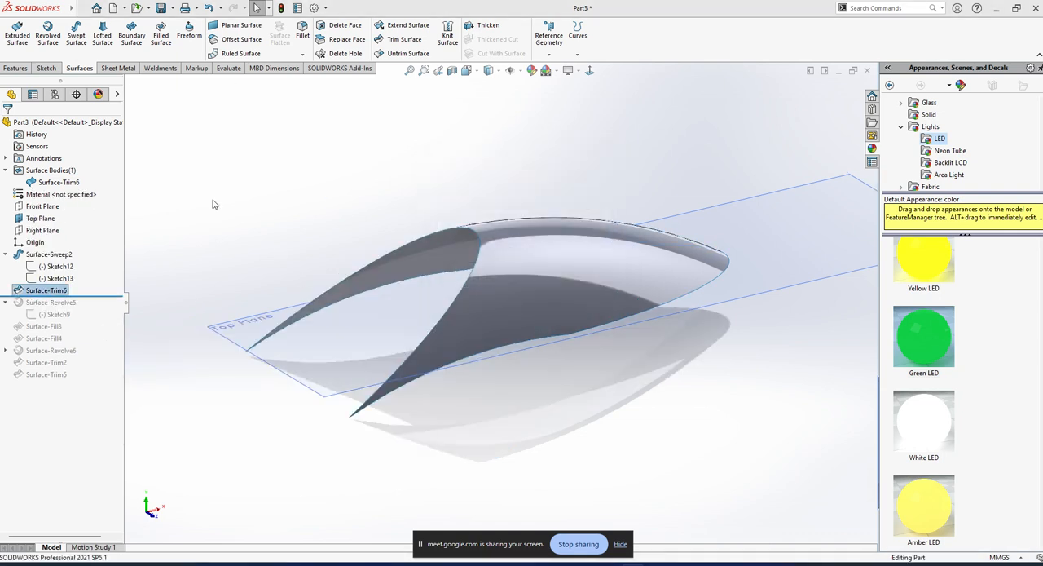
pyautogui.click(54, 269)
pyautogui.click(68, 239)
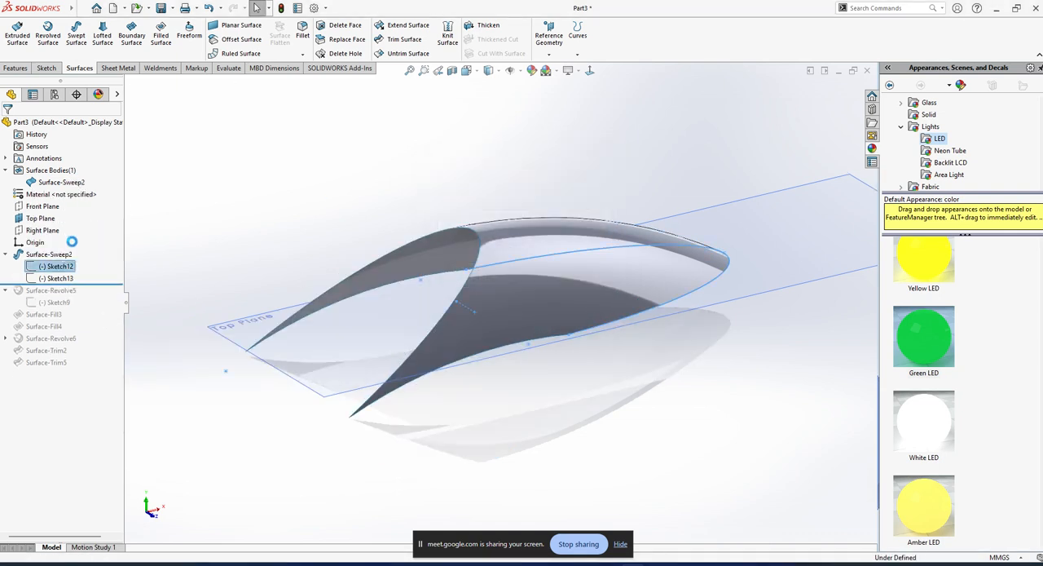
pyautogui.click(14, 36)
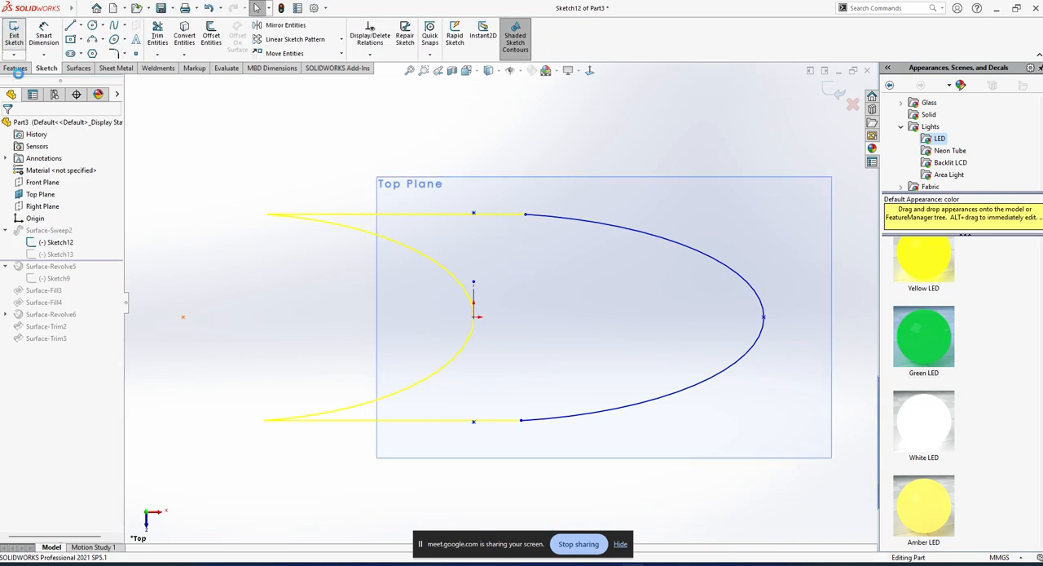
# Edit the sweep's path sketch and turn the construction arc on the negative X side back into solid geometry.
pyautogui.click(51, 278)
pyautogui.click(68, 244)
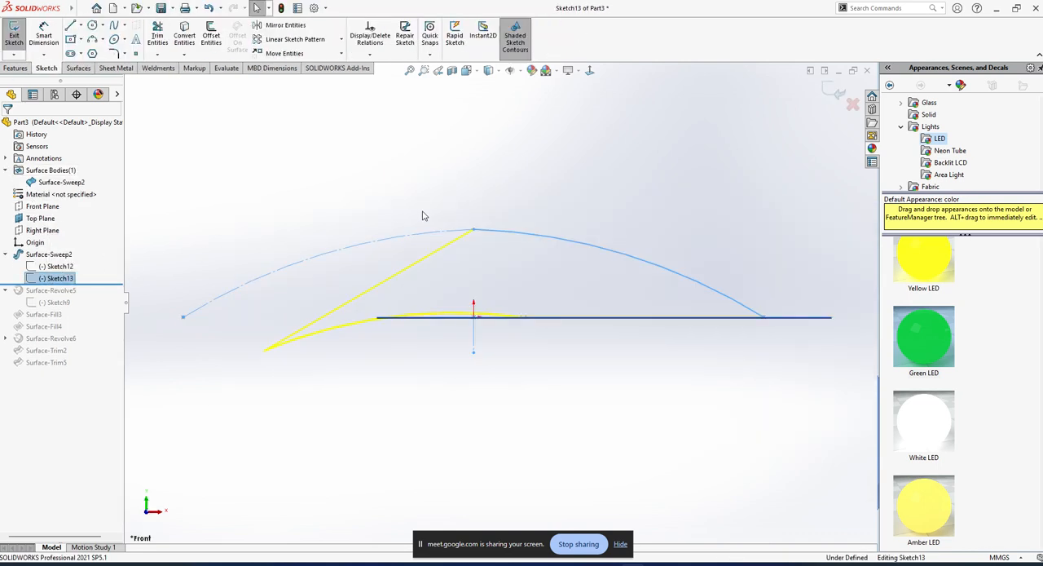
pyautogui.click(413, 240)
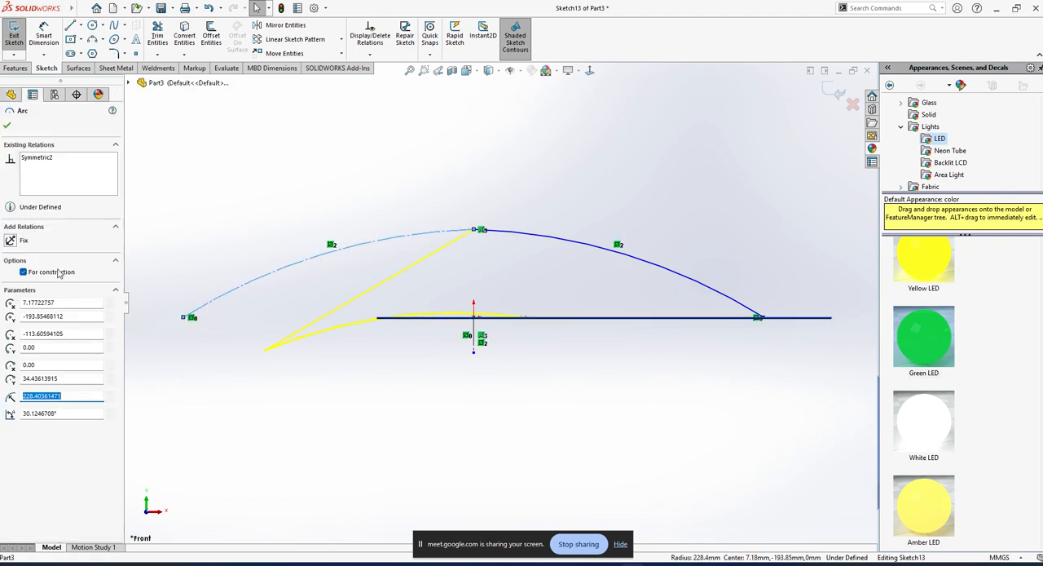
pyautogui.click(23, 272)
pyautogui.click(321, 409)
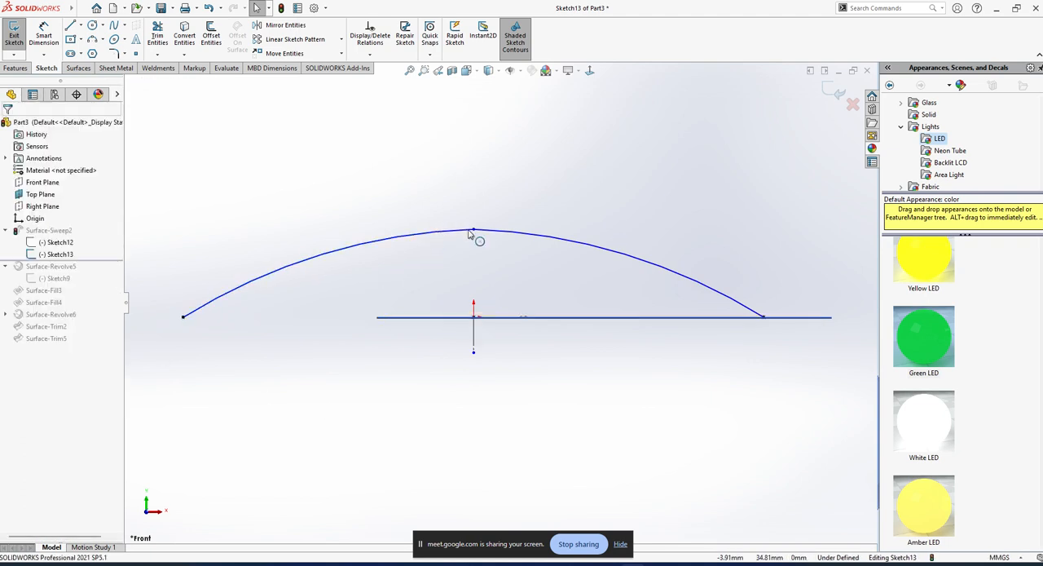
# Sketch a straight spline between the outer ends of the two symmetric arcs.
pyautogui.click(114, 26)
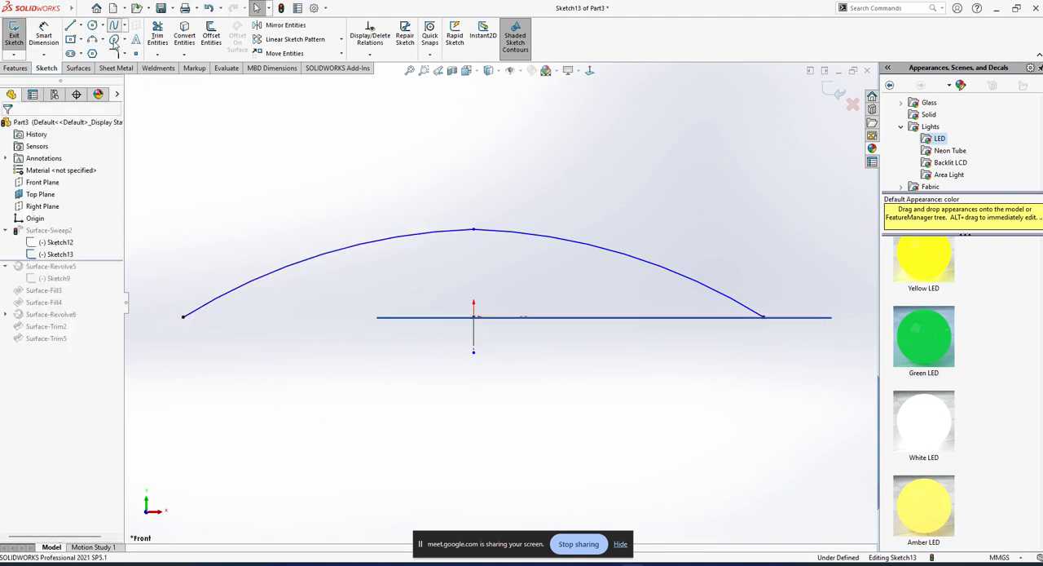
pyautogui.click(183, 317)
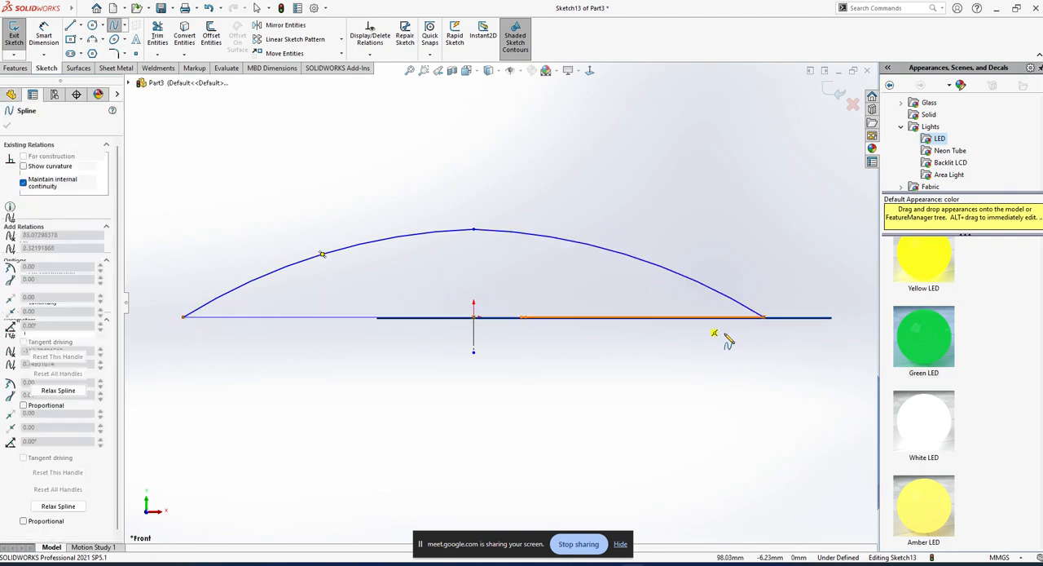
pyautogui.click(764, 323)
pyautogui.press('Escape')
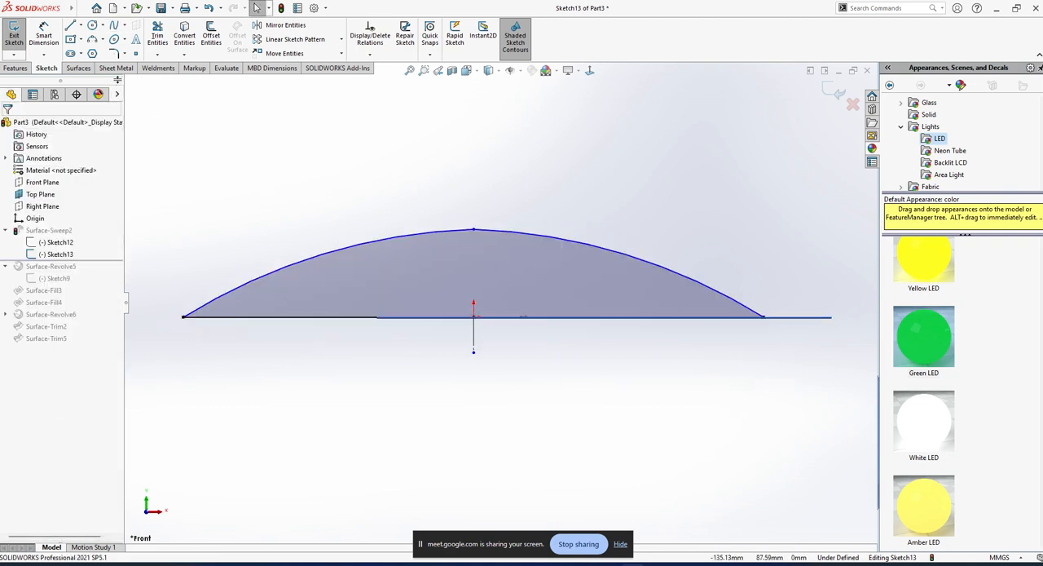
# Draw one three-point arc between the outer ends of the two arcs, passing through their apex about 34 mm above the origin.
pyautogui.click(92, 39)
pyautogui.click(184, 318)
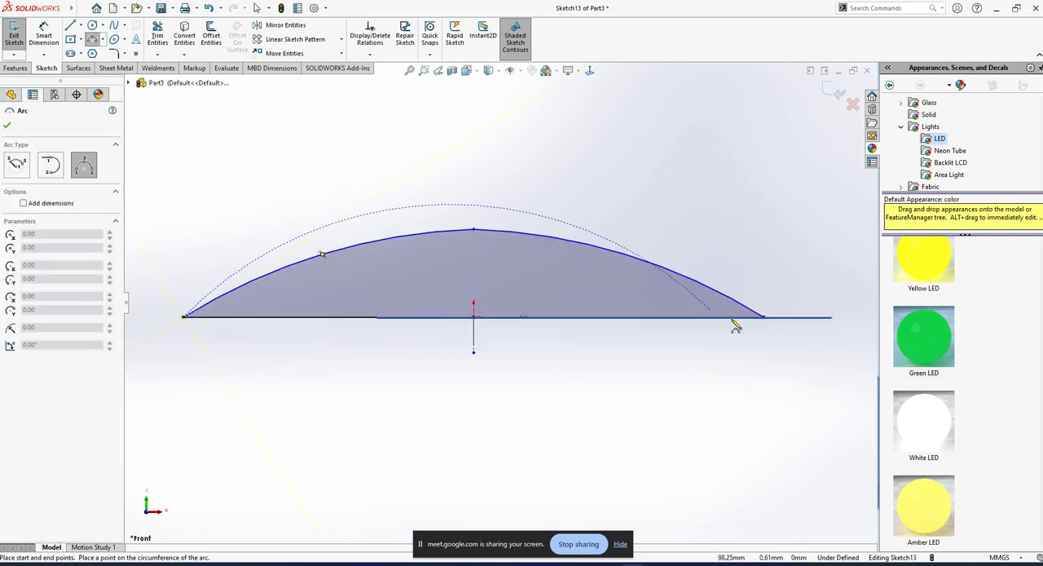
pyautogui.click(763, 317)
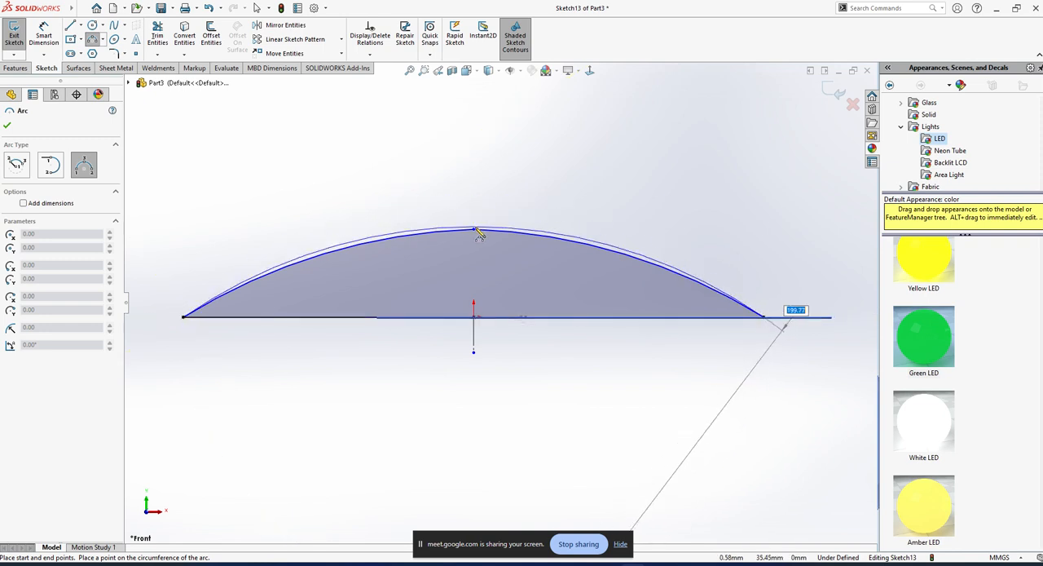
pyautogui.click(474, 231)
pyautogui.press('Escape')
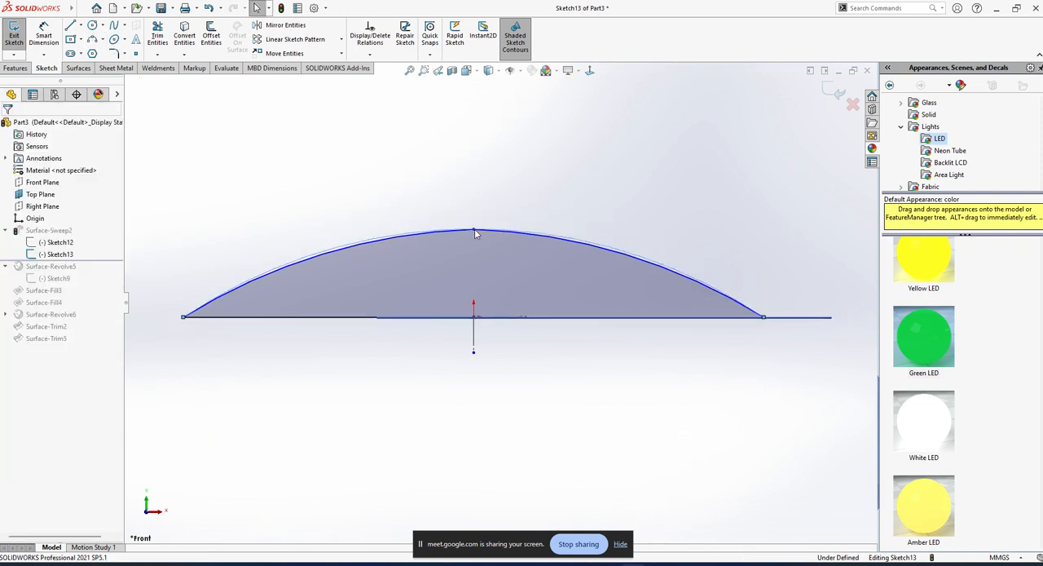
# Delete the two old half arcs and the straight spline, and exit the path sketch to rebuild the sweep.
pyautogui.click(421, 238)
pyautogui.press('Delete')
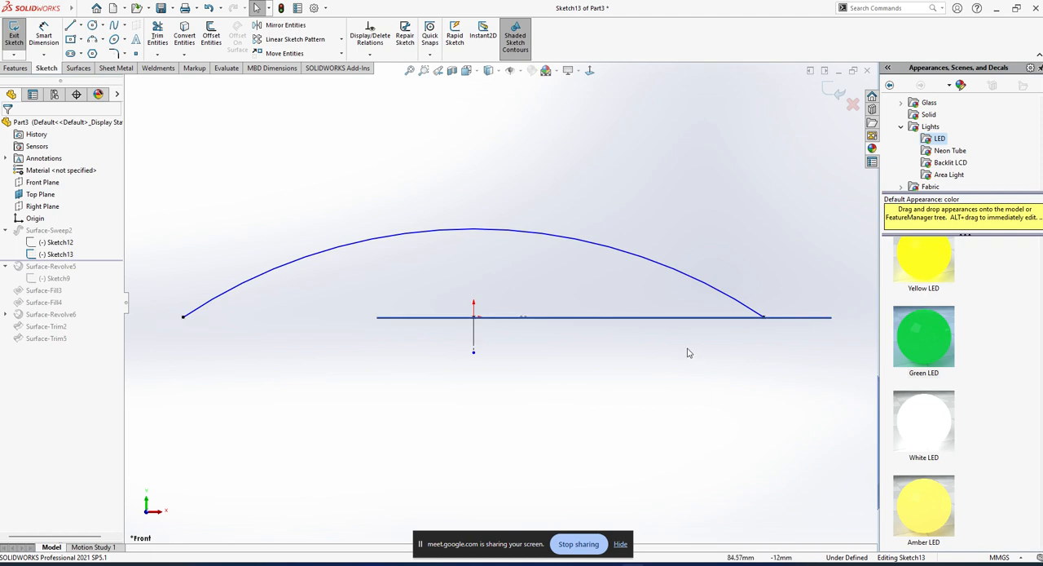
pyautogui.moveTo(688, 350)
pyautogui.mouseDown(button='middle')
pyautogui.moveTo(611, 390)
pyautogui.moveTo(607, 408)
pyautogui.mouseUp(button='middle')
pyautogui.click(10, 36)
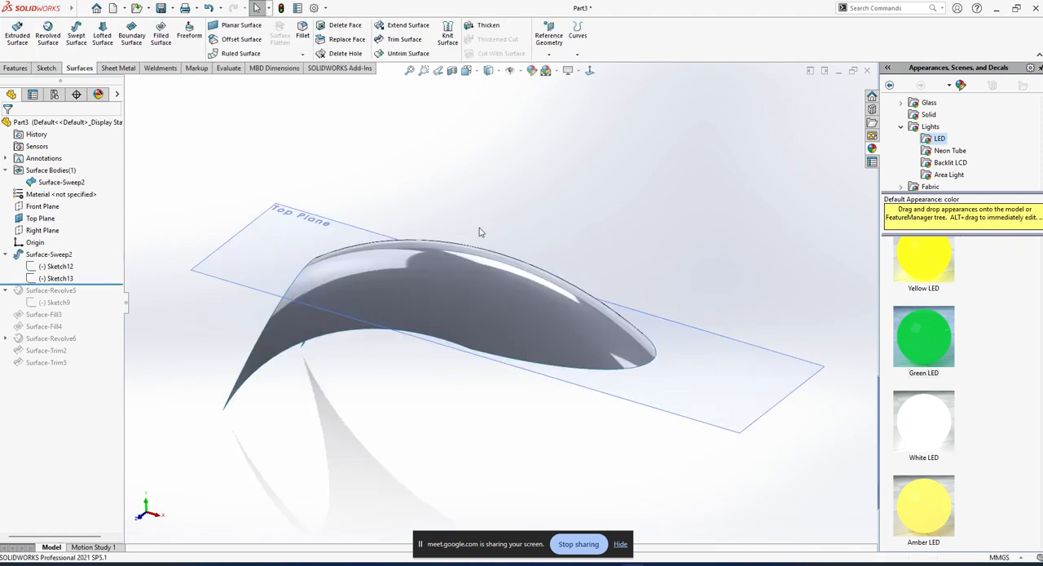
# Trim the swept surface with the Top Plane, removing the two portions below the plane.
pyautogui.moveTo(445, 267)
pyautogui.mouseDown(button='middle')
pyautogui.moveTo(443, 251)
pyautogui.moveTo(511, 215)
pyautogui.moveTo(477, 263)
pyautogui.moveTo(457, 269)
pyautogui.mouseUp(button='middle')
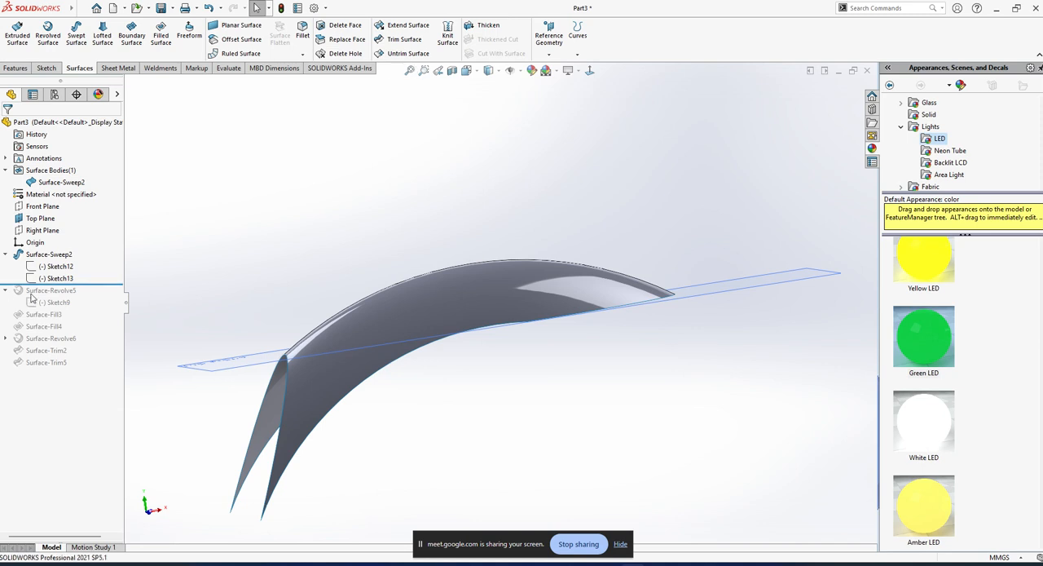
pyautogui.click(741, 294)
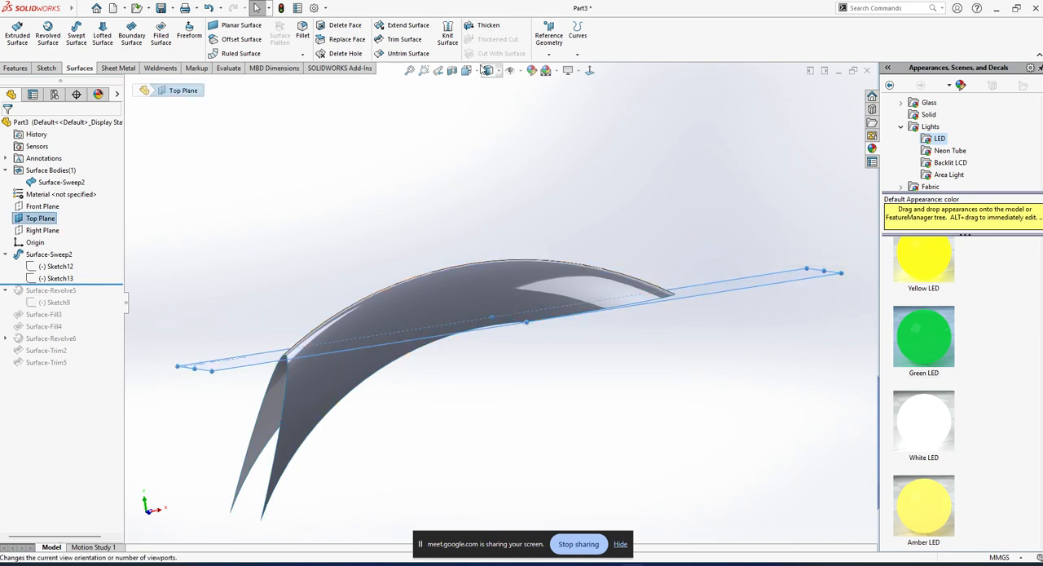
pyautogui.click(399, 39)
pyautogui.click(325, 390)
pyautogui.click(278, 392)
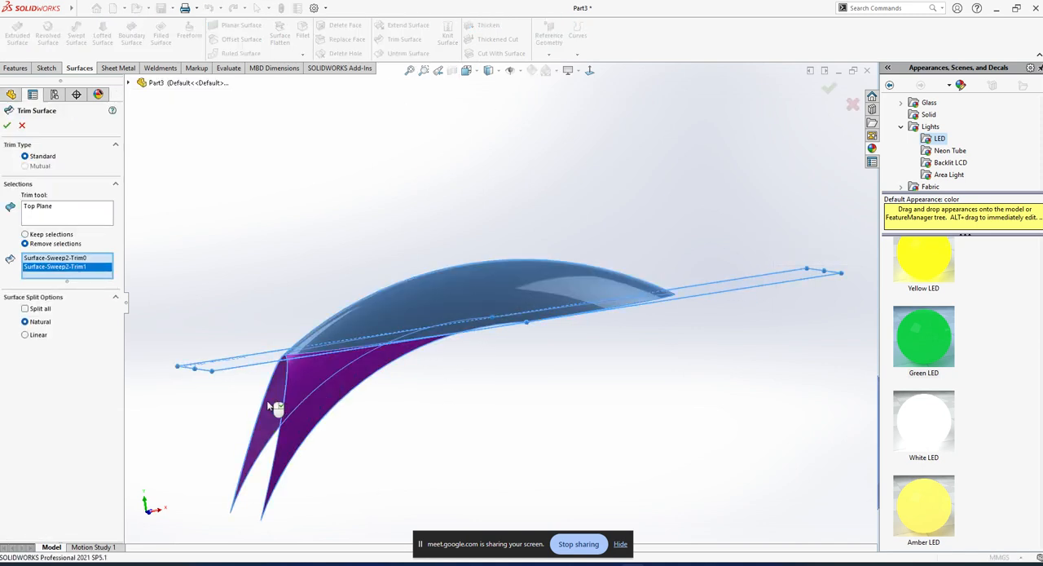
pyautogui.moveTo(461, 240); pyautogui.dragTo(617, 354, button='middle')
# Hide the Top Plane and view the trimmed dome from the side.
pyautogui.click(708, 317)
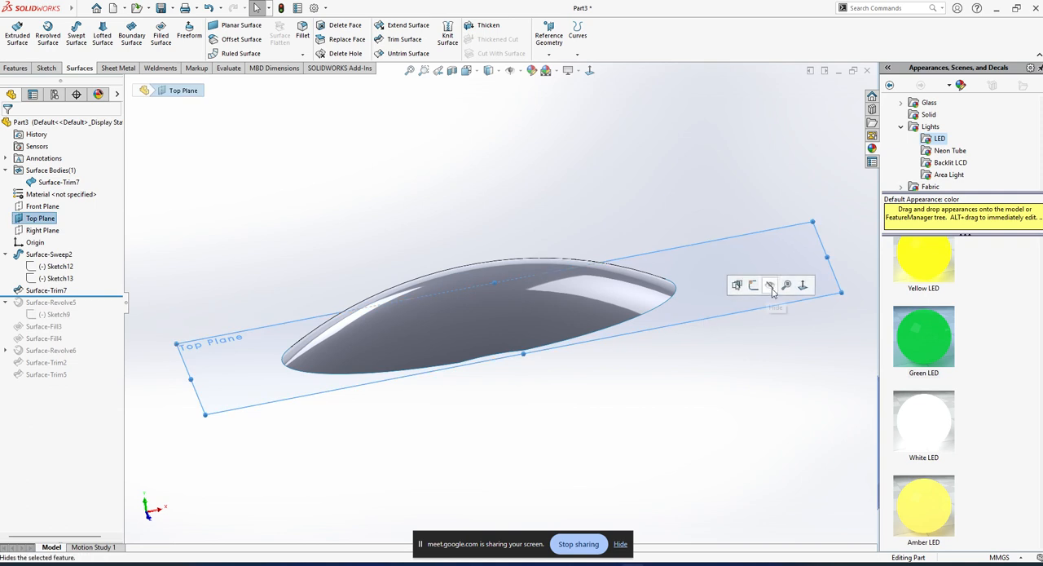
pyautogui.click(772, 289)
pyautogui.moveTo(464, 386); pyautogui.dragTo(417, 308, button='middle')
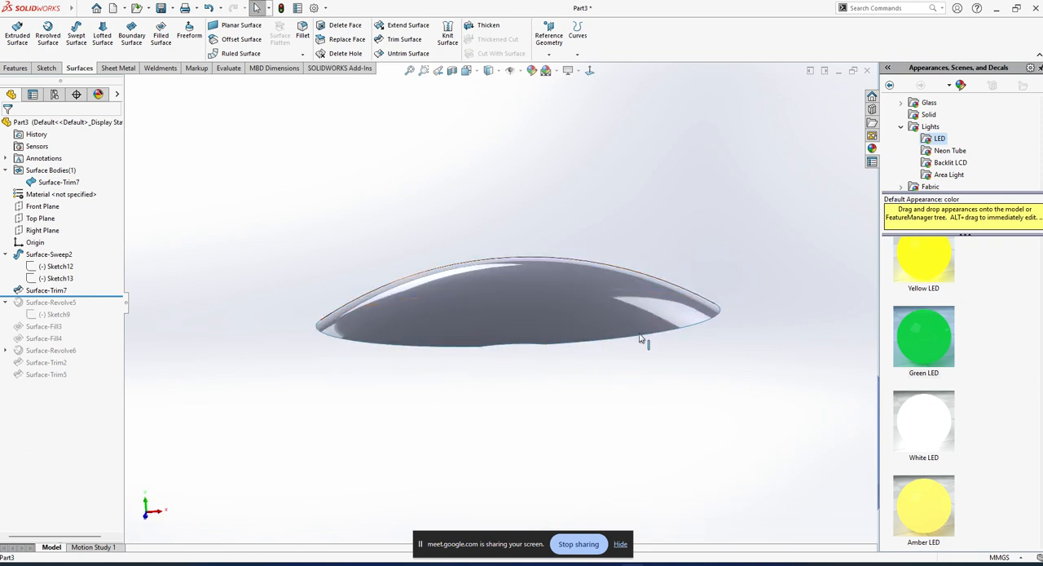
# Try to extend the dome's lower edge on the positive X side by 14 mm with Extend Surface, using the Same surface type.
pyautogui.click(403, 27)
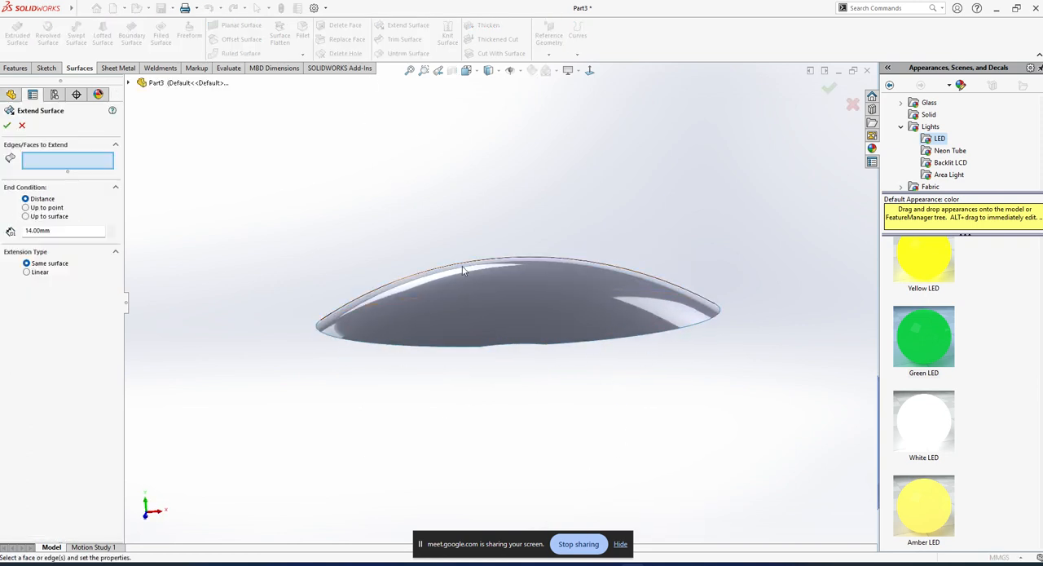
pyautogui.click(689, 332)
pyautogui.moveTo(688, 332); pyautogui.dragTo(3, 261, button='middle')
pyautogui.click(25, 208)
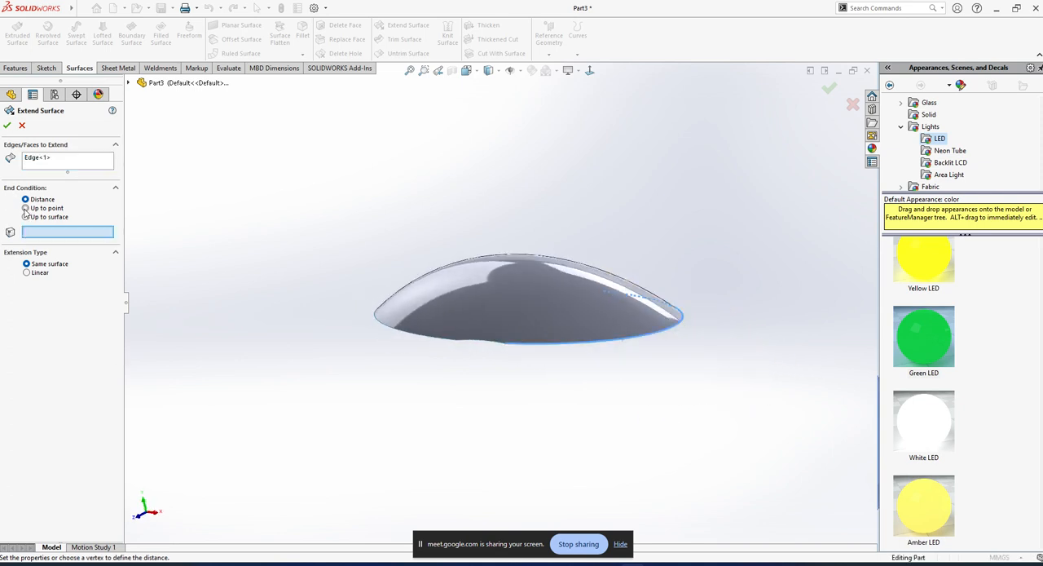
pyautogui.click(25, 199)
pyautogui.moveTo(391, 294); pyautogui.dragTo(362, 363, button='middle')
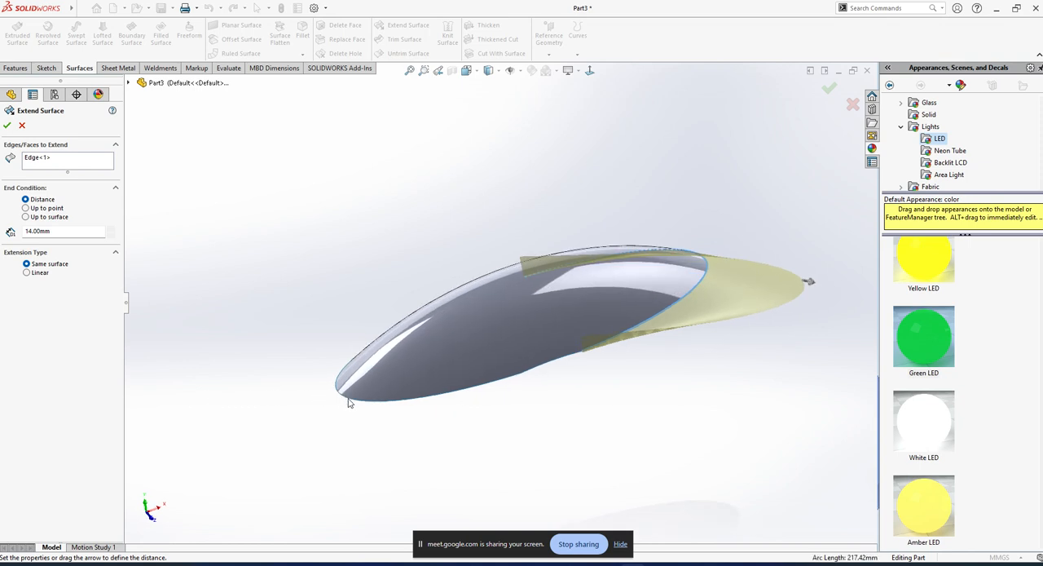
pyautogui.click(33, 94)
pyautogui.press('Escape')
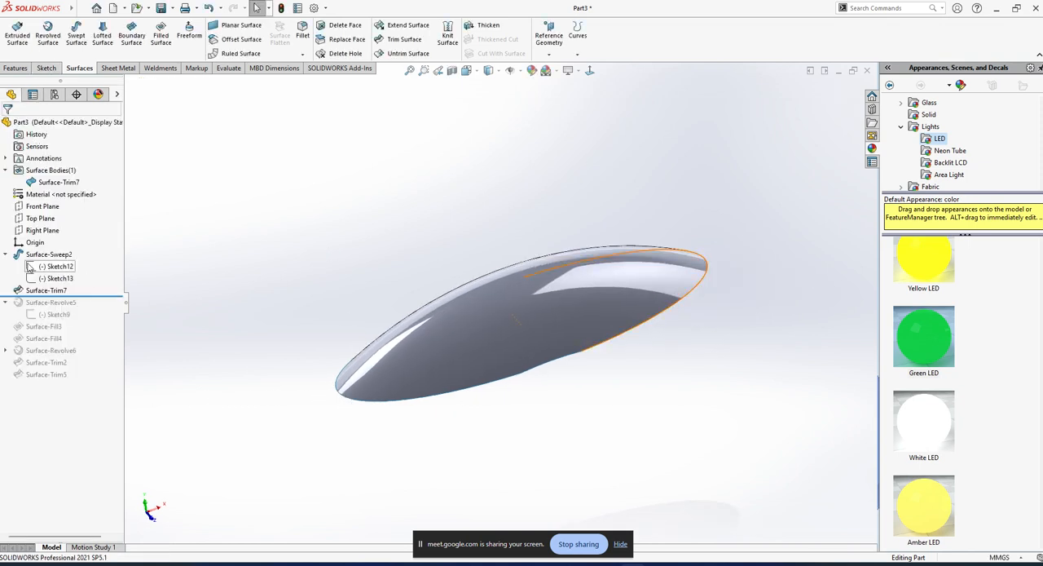
# Roll the model forward to its last feature and delete all sweep, trim, revolve and fill surface features.
pyautogui.moveTo(81, 296); pyautogui.dragTo(81, 400)
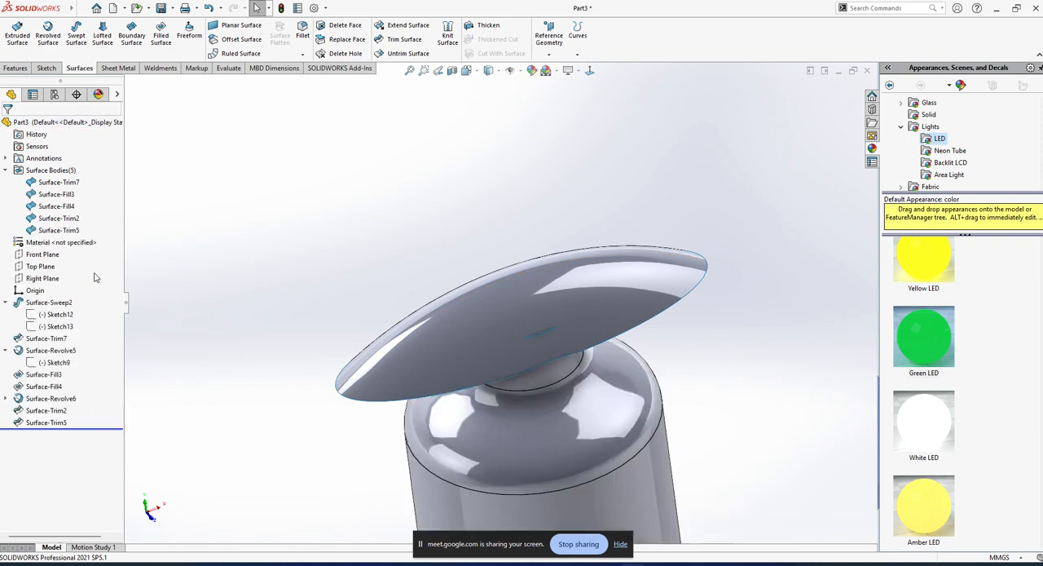
pyautogui.moveTo(92, 304); pyautogui.dragTo(21, 439)
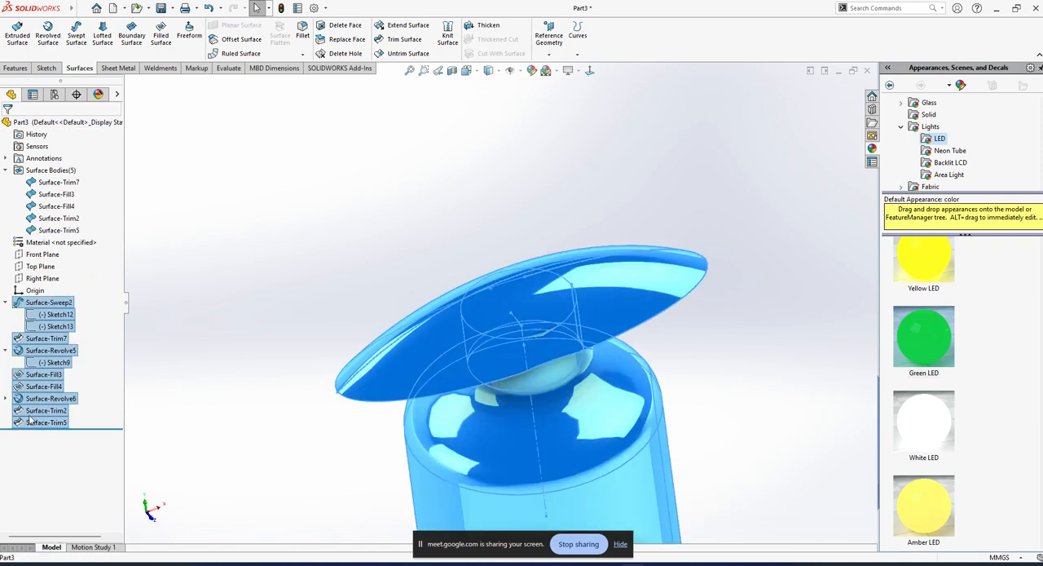
pyautogui.press('Delete')
pyautogui.click(590, 283)
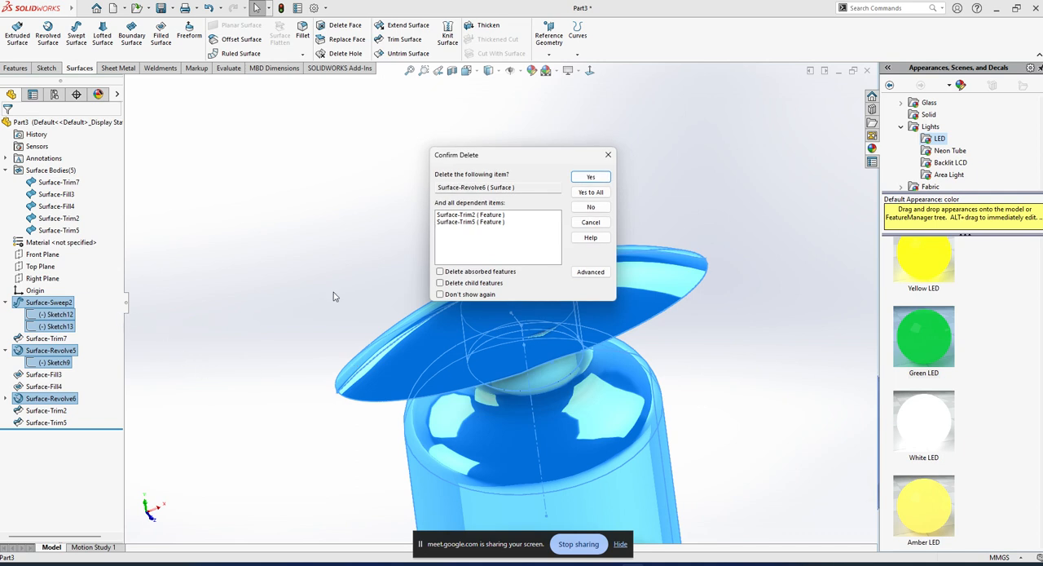
pyautogui.click(583, 193)
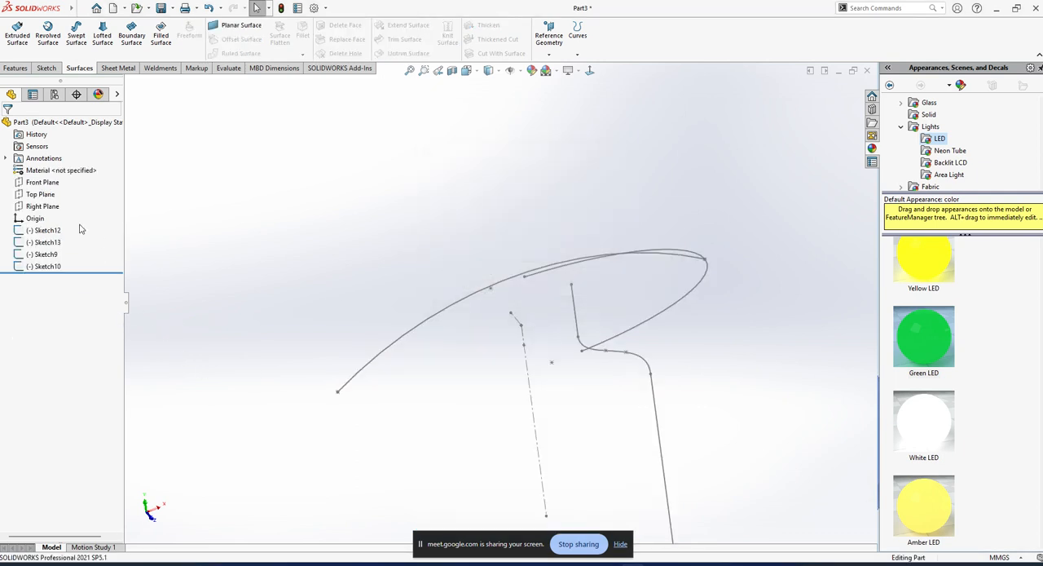
# Delete all the leftover sketches so the part is empty.
pyautogui.moveTo(80, 229); pyautogui.dragTo(41, 285)
pyautogui.press('Delete')
pyautogui.click(587, 193)
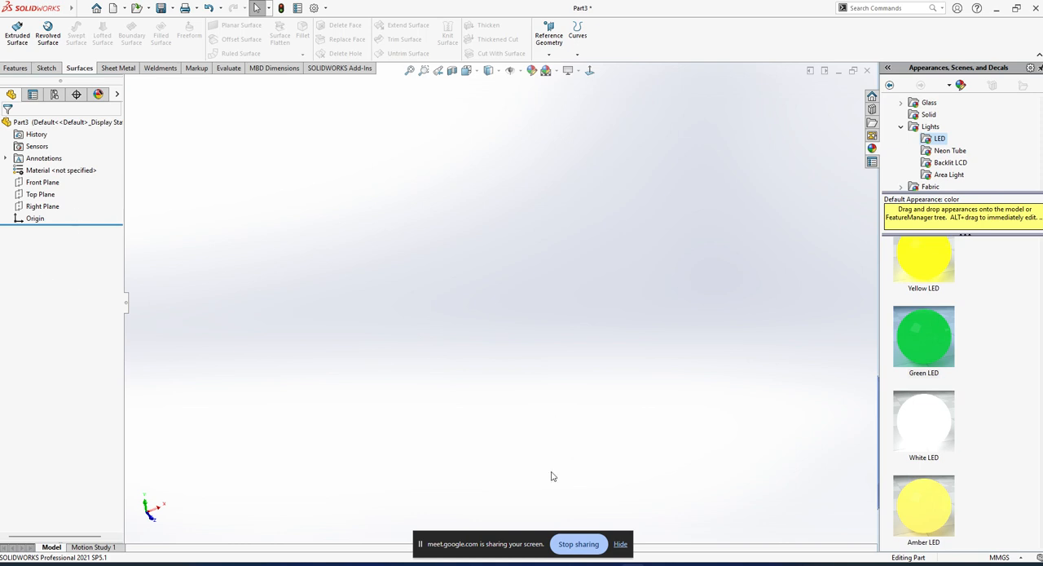
# Start a new sketch on the Front Plane and display the Plastic appearances in the library.
pyautogui.click(620, 543)
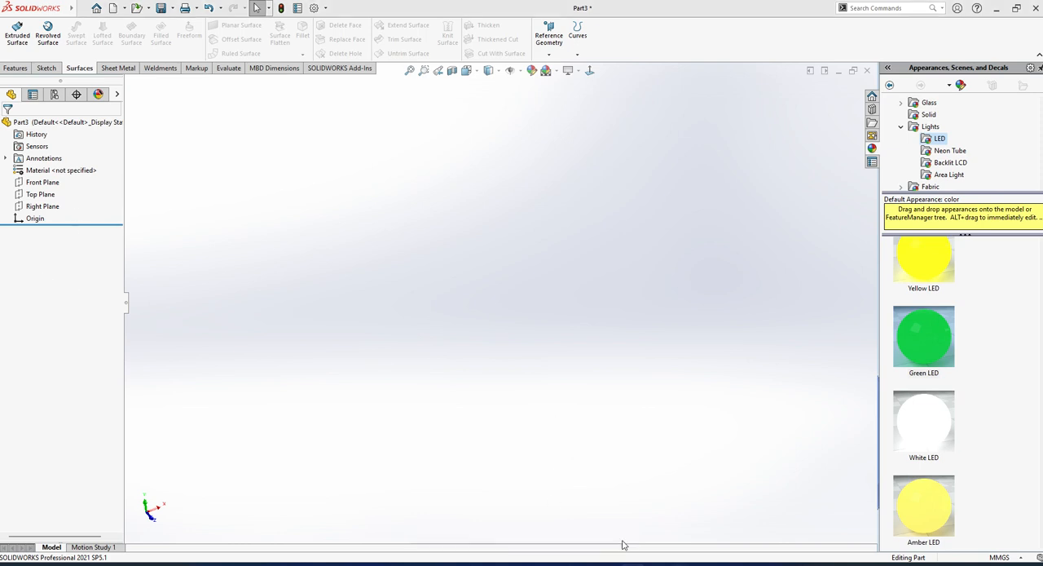
pyautogui.click(48, 183)
pyautogui.click(65, 166)
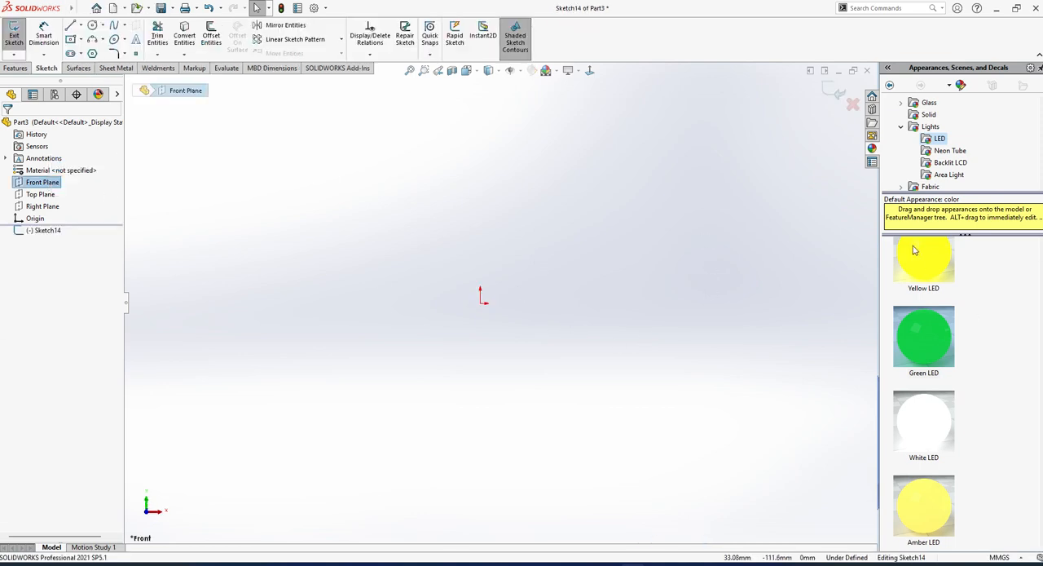
pyautogui.scroll(2, 948, 144)
pyautogui.click(930, 115)
pyautogui.click(168, 414)
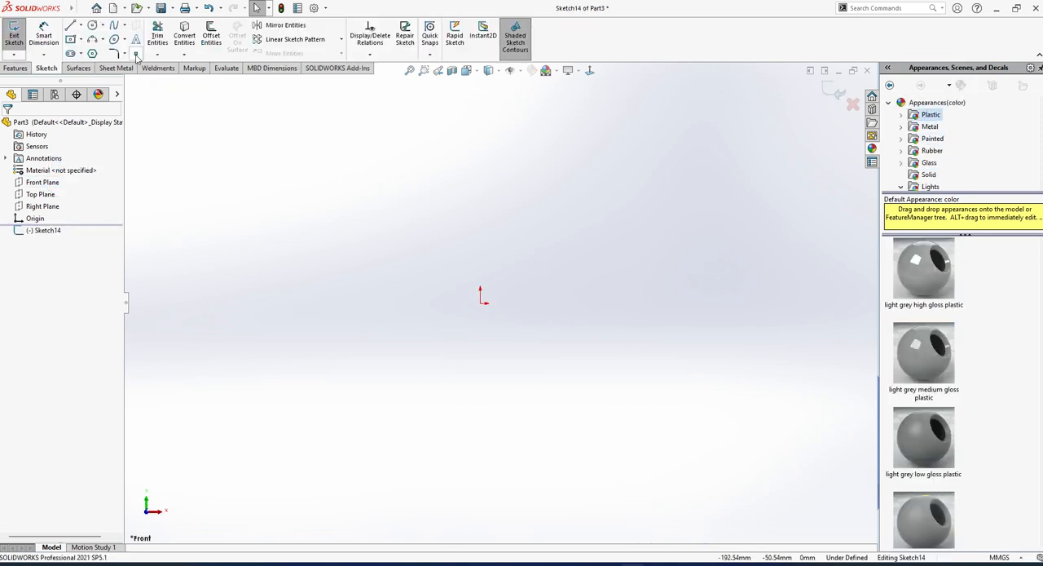
# Sketch a wavy six-point spline about 298 mm wide across the origin on the Front Plane and finish the sketch.
pyautogui.click(94, 41)
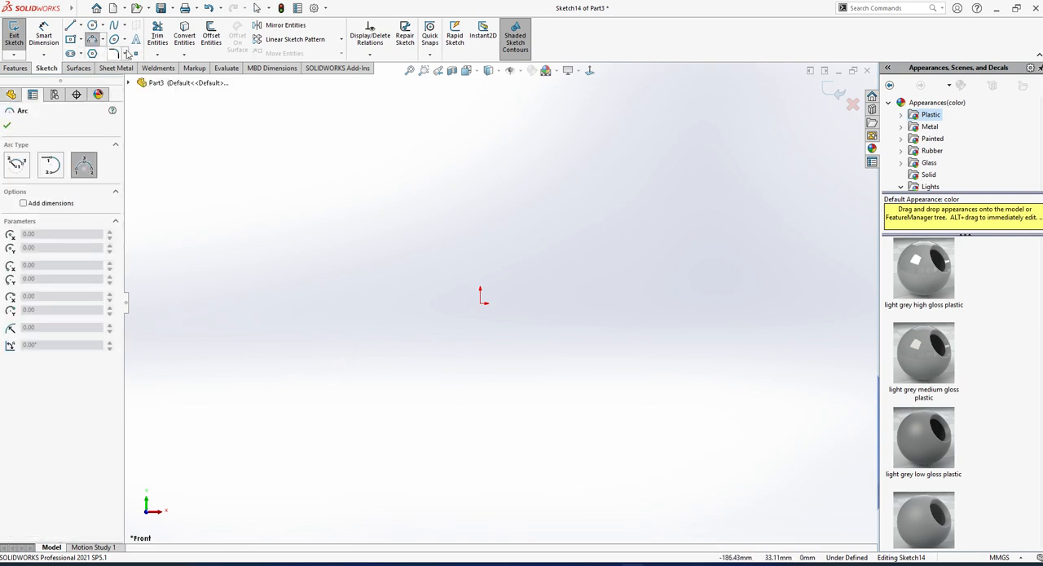
pyautogui.click(114, 26)
pyautogui.click(243, 331)
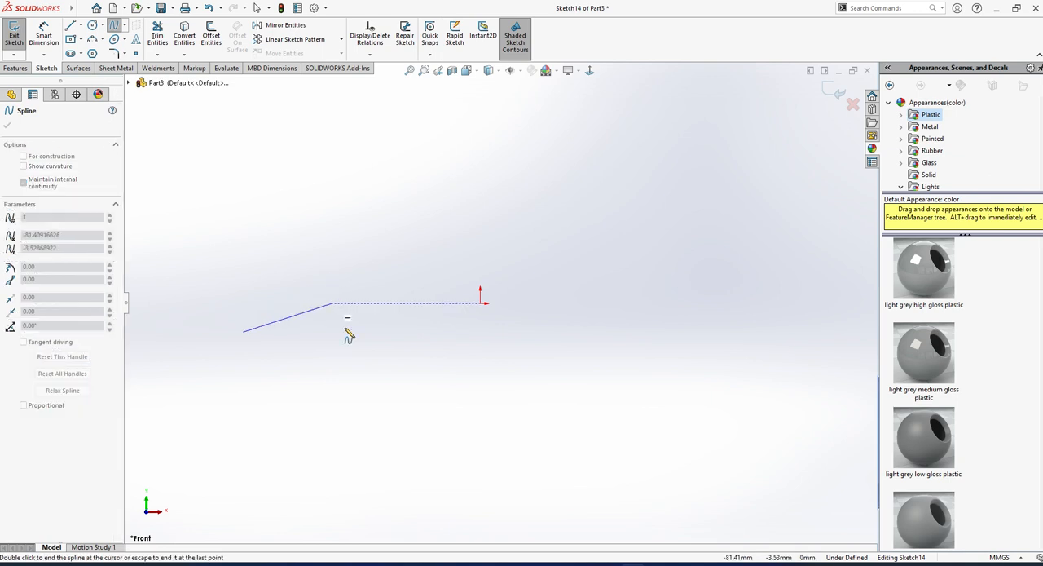
pyautogui.click(331, 303)
pyautogui.click(441, 386)
pyautogui.click(546, 285)
pyautogui.click(695, 394)
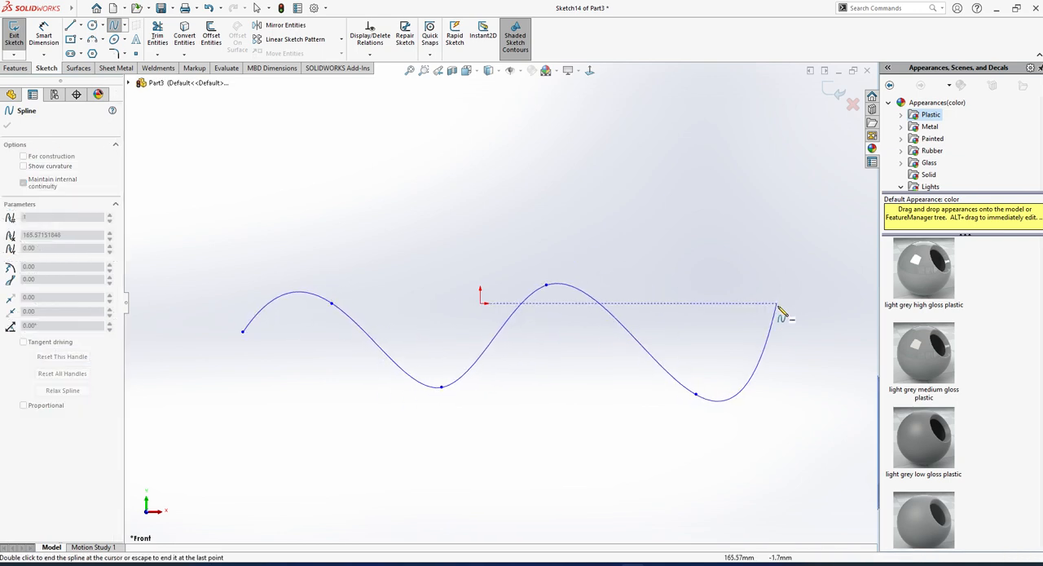
pyautogui.press('Escape')
pyautogui.moveTo(366, 371)
pyautogui.mouseDown(button='middle')
pyautogui.moveTo(502, 378)
pyautogui.moveTo(573, 429)
pyautogui.moveTo(564, 429)
pyautogui.mouseUp(button='middle')
pyautogui.click(12, 34)
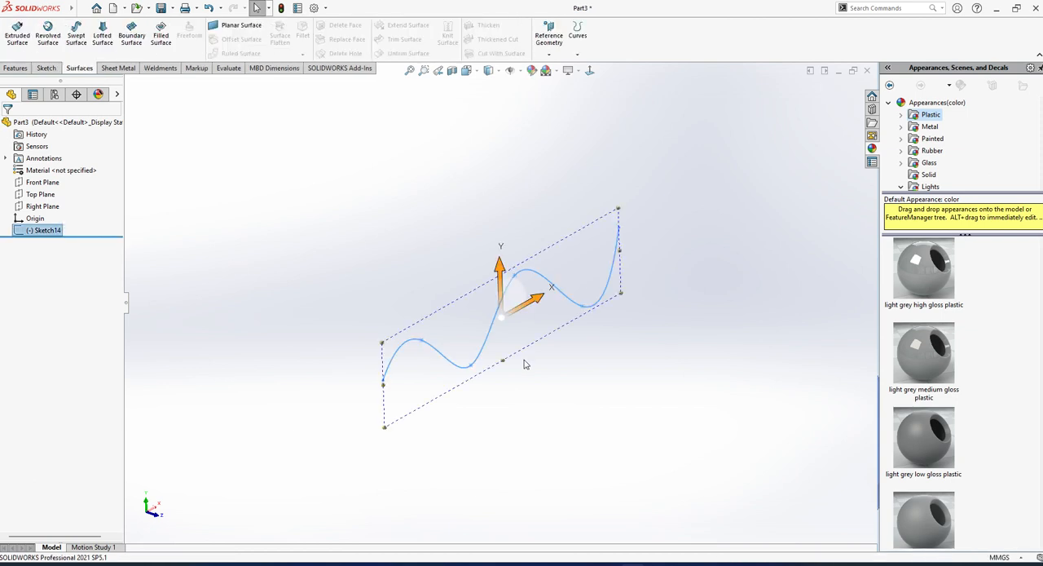
# Sketch an open five-point spline on the Right Plane, crossing the lower part of the first curve seen edge-on.
pyautogui.moveTo(527, 363); pyautogui.dragTo(573, 327, button='middle')
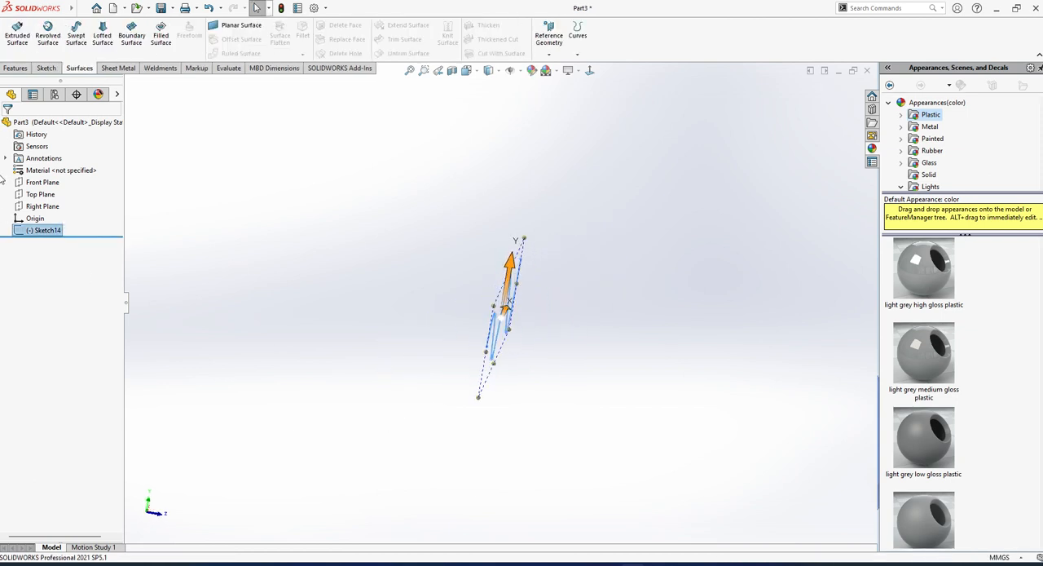
pyautogui.click(41, 206)
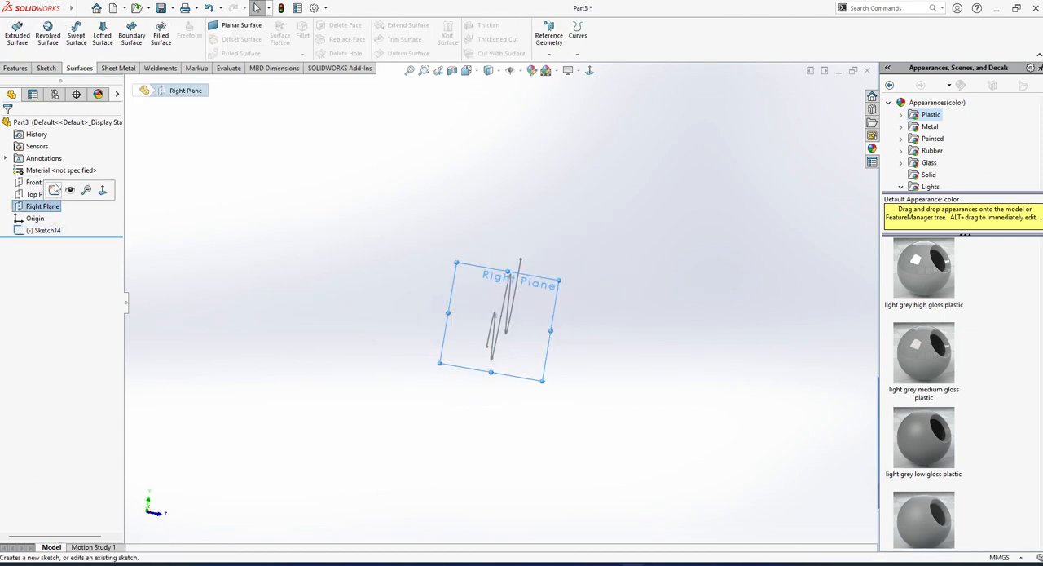
pyautogui.moveTo(405, 308)
pyautogui.mouseDown(button='middle')
pyautogui.moveTo(373, 317)
pyautogui.moveTo(359, 343)
pyautogui.mouseUp(button='middle')
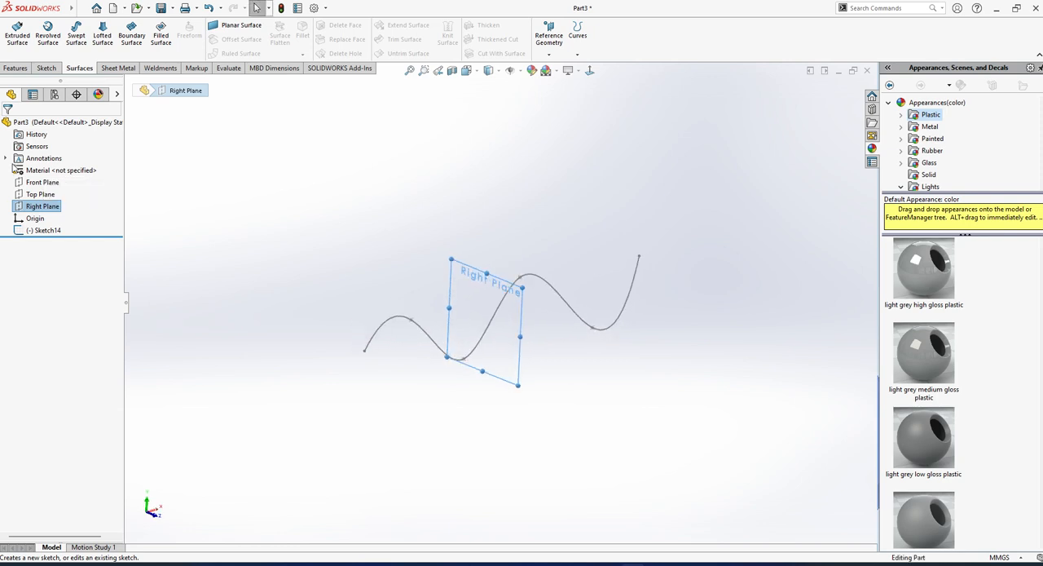
pyautogui.rightClick(45, 210)
pyautogui.click(72, 188)
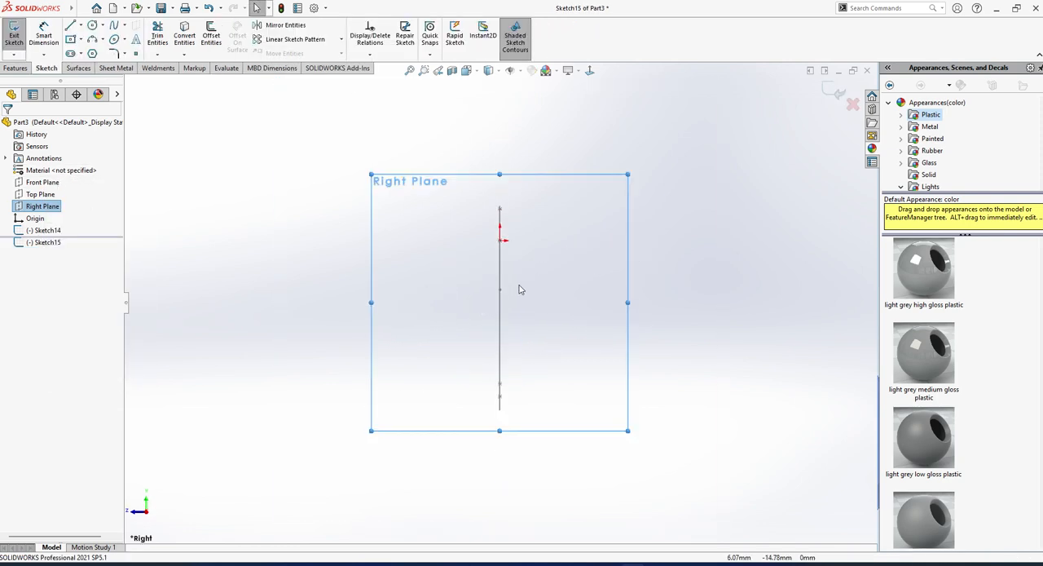
pyautogui.click(116, 27)
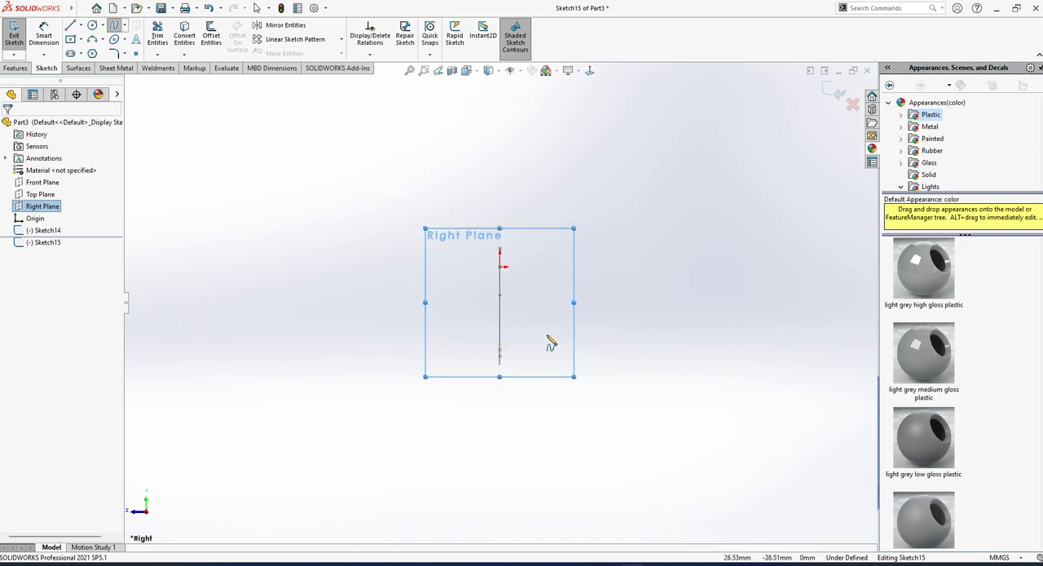
pyautogui.click(574, 318)
pyautogui.click(523, 308)
pyautogui.click(505, 340)
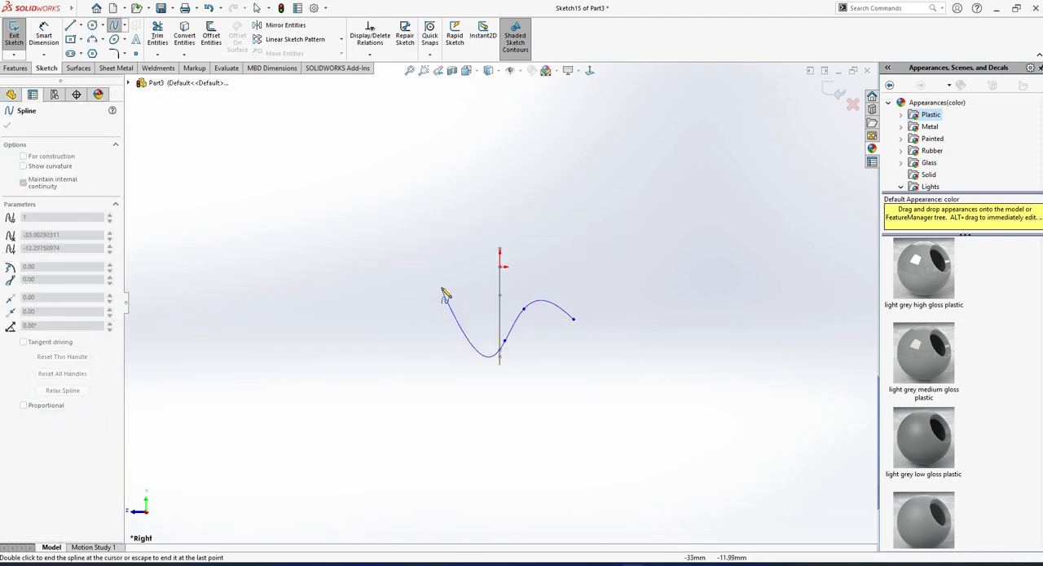
pyautogui.click(471, 343)
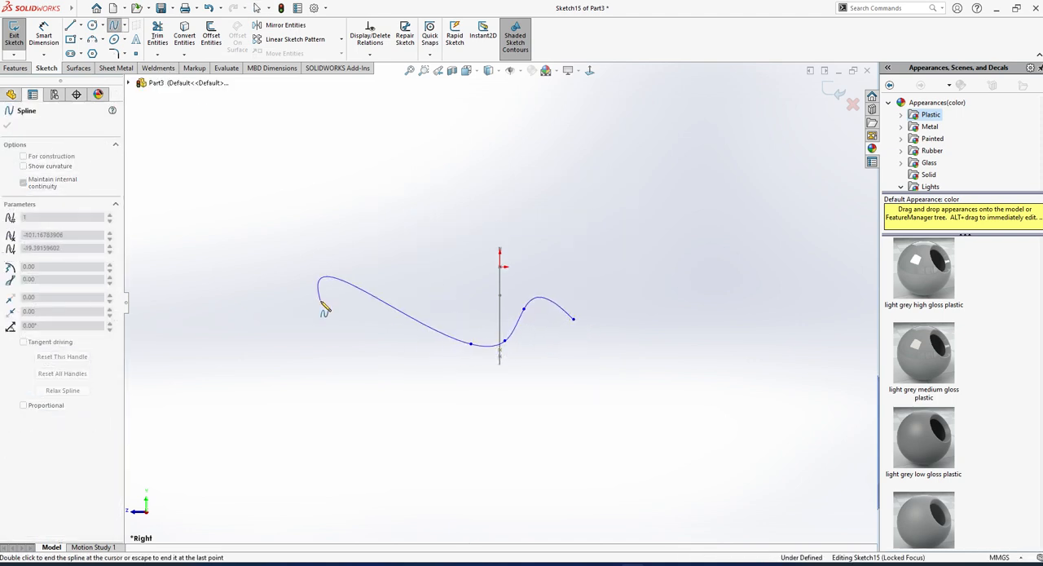
pyautogui.doubleClick(324, 308)
# Reshape the spline by moving its far end to about X -119, Y -25, swinging its end handle inward and adjusting an inner point, and finish the sketch.
pyautogui.moveTo(324, 308); pyautogui.dragTo(290, 311)
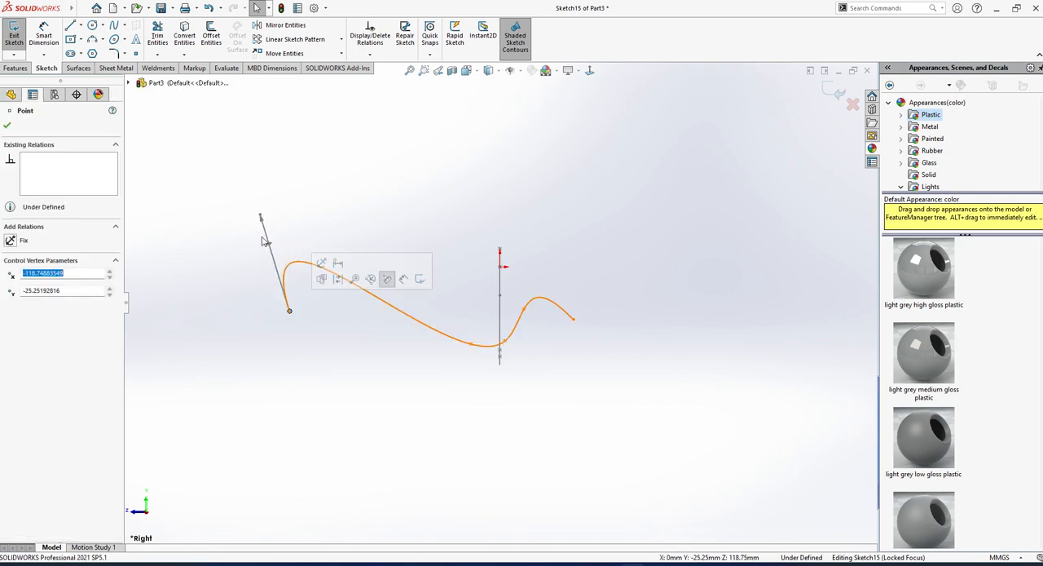
pyautogui.moveTo(272, 249); pyautogui.dragTo(352, 310)
pyautogui.scroll(-2, 535, 311)
pyautogui.moveTo(517, 283)
pyautogui.mouseDown()
pyautogui.moveTo(547, 316)
pyautogui.moveTo(546, 306)
pyautogui.mouseUp()
pyautogui.moveTo(497, 358); pyautogui.dragTo(465, 421, button='middle')
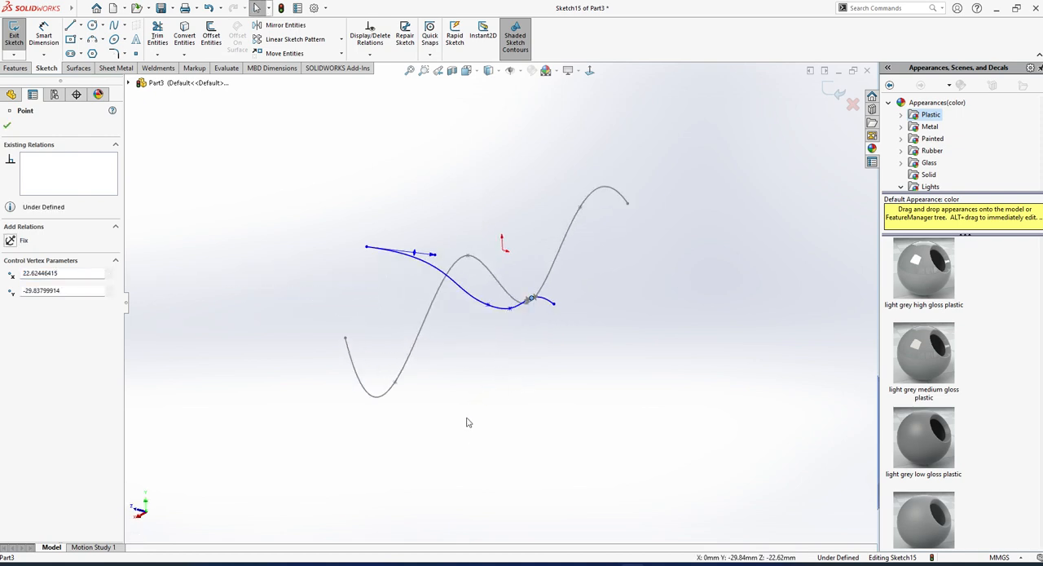
pyautogui.click(8, 36)
pyautogui.scroll(-2, 457, 352)
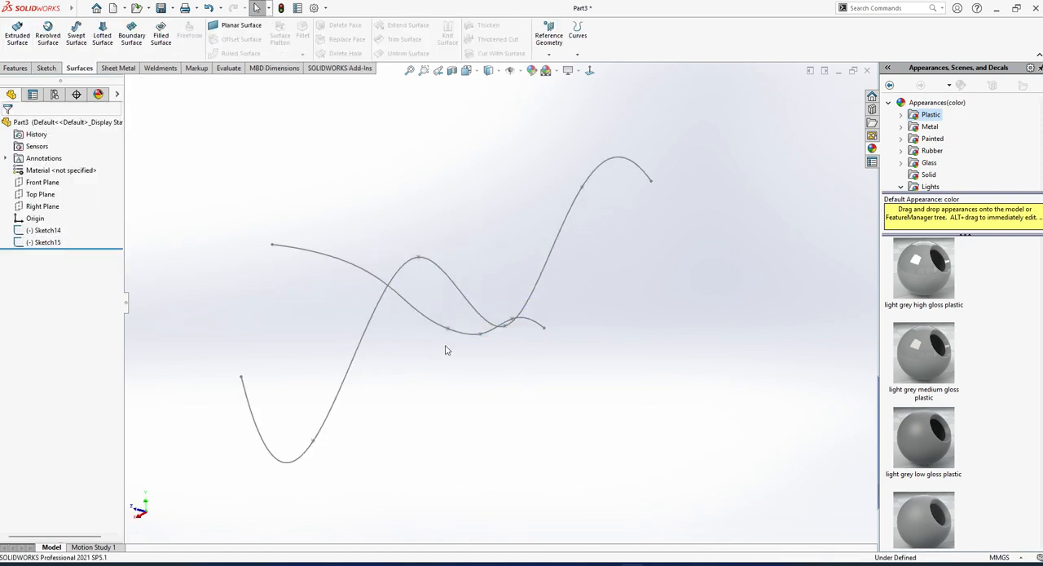
# Create a swept surface with Sketch14 as profile and Sketch15 as path, sweeping in both directions.
pyautogui.moveTo(334, 244)
pyautogui.mouseDown(button='middle')
pyautogui.moveTo(442, 274)
pyautogui.moveTo(326, 236)
pyautogui.mouseUp(button='middle')
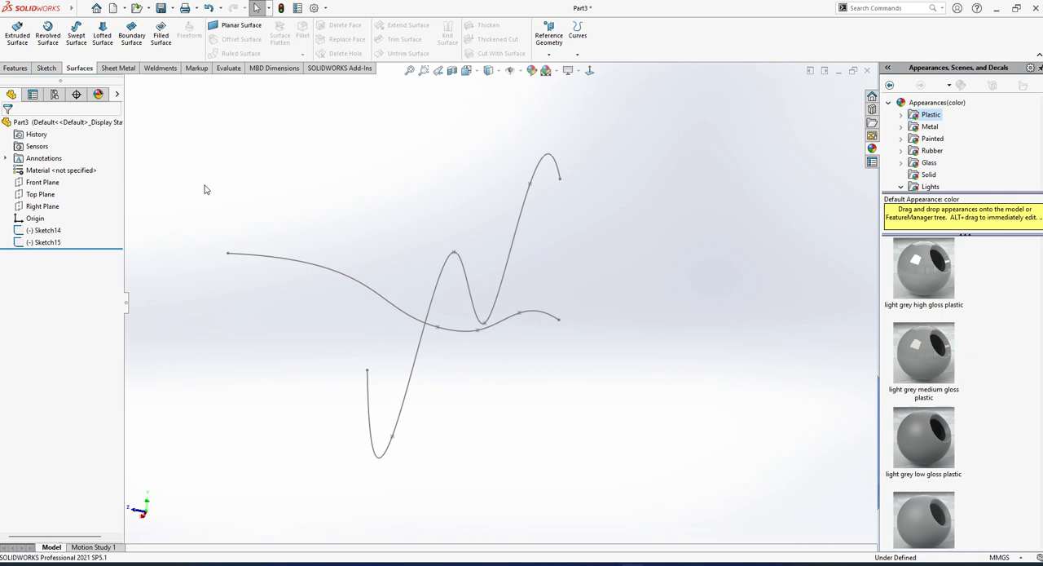
pyautogui.click(73, 40)
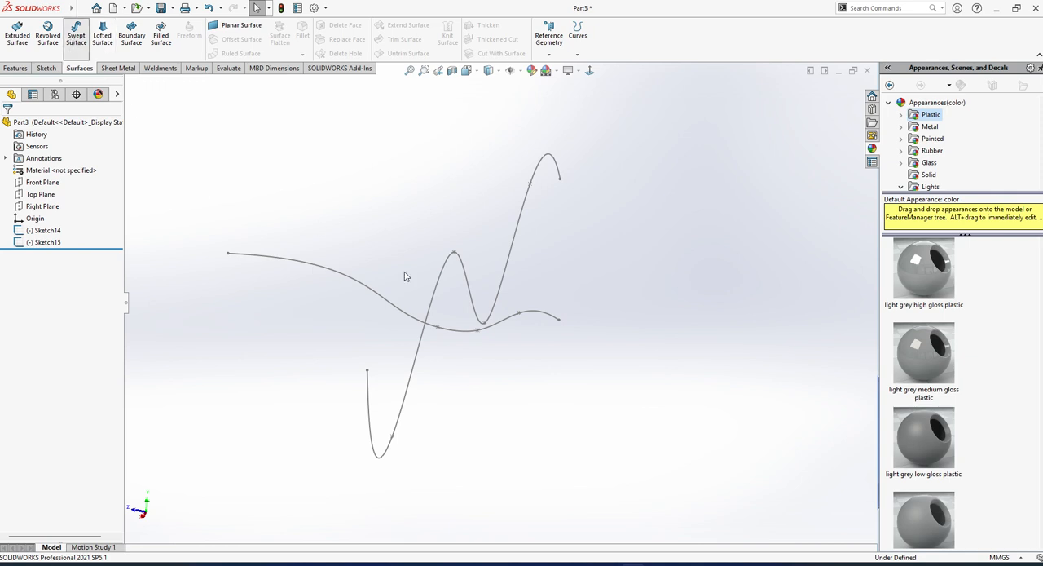
pyautogui.click(473, 303)
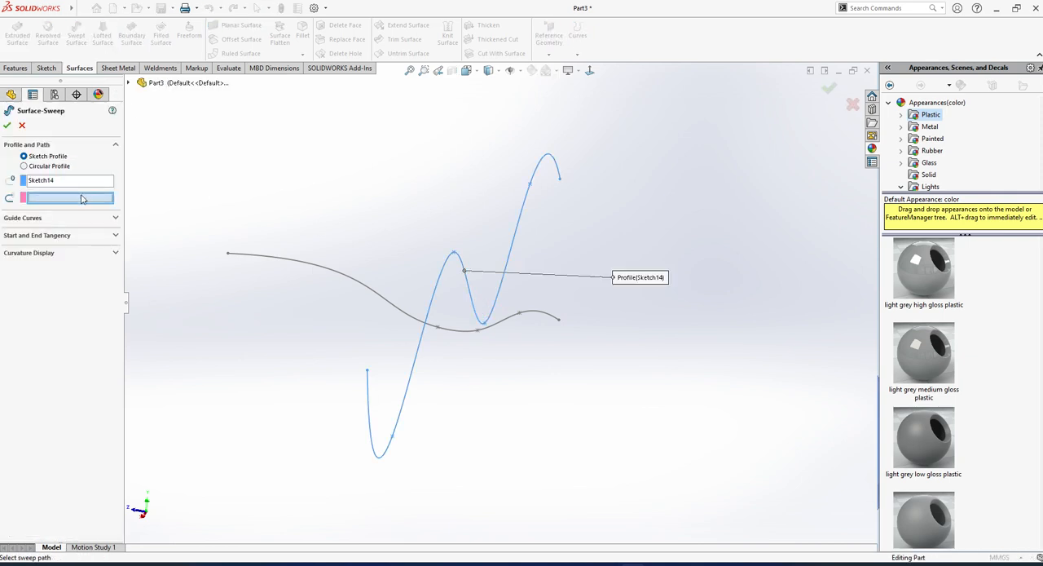
pyautogui.click(512, 322)
pyautogui.moveTo(516, 323)
pyautogui.mouseDown(button='middle')
pyautogui.moveTo(472, 338)
pyautogui.moveTo(491, 337)
pyautogui.moveTo(442, 372)
pyautogui.mouseUp(button='middle')
pyautogui.scroll(3, 457, 356)
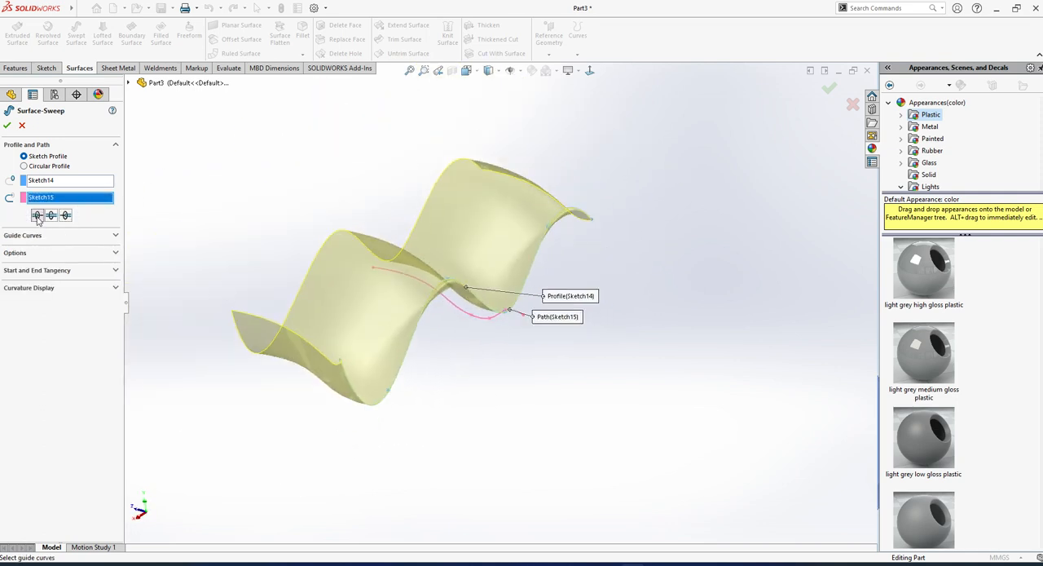
pyautogui.click(53, 215)
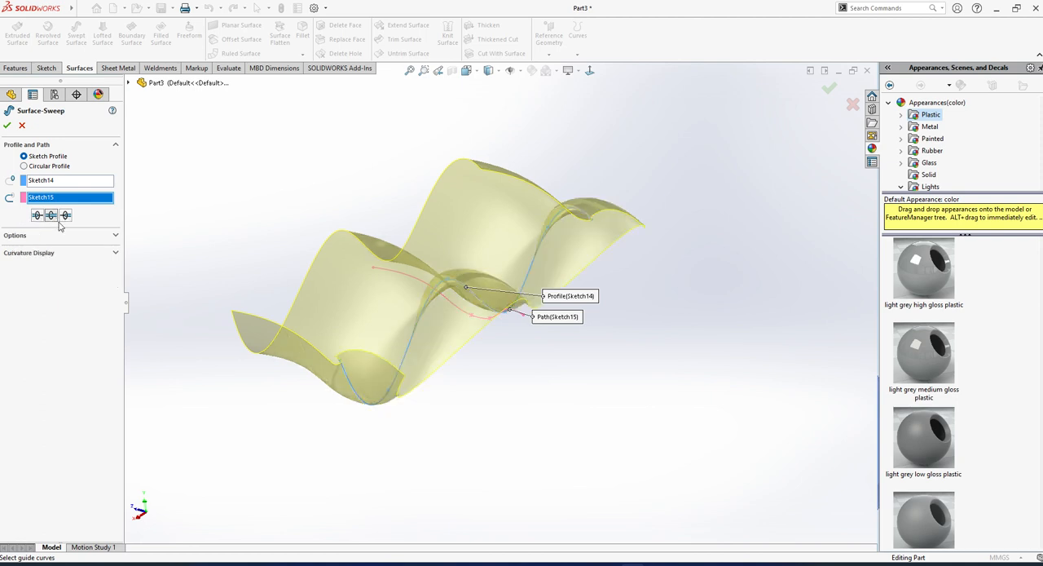
pyautogui.click(6, 126)
pyautogui.moveTo(466, 421); pyautogui.dragTo(484, 307, button='middle')
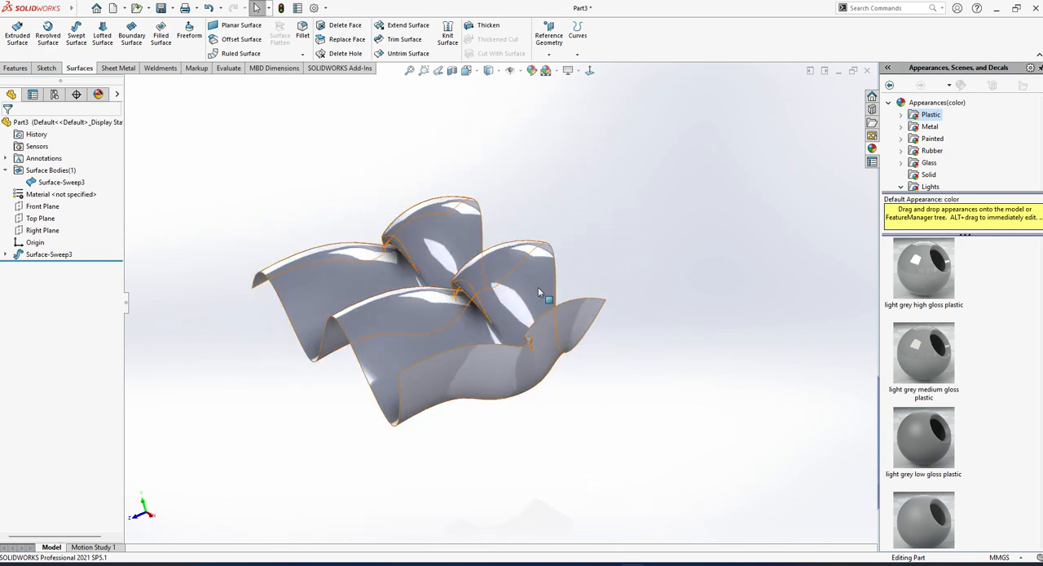
pyautogui.moveTo(656, 564)
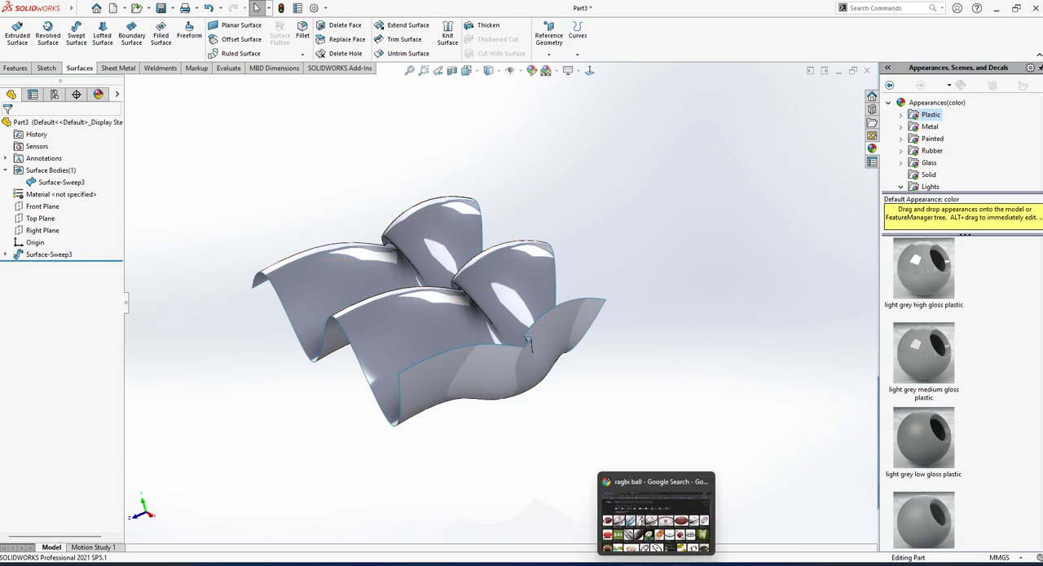
pyautogui.click(652, 505)
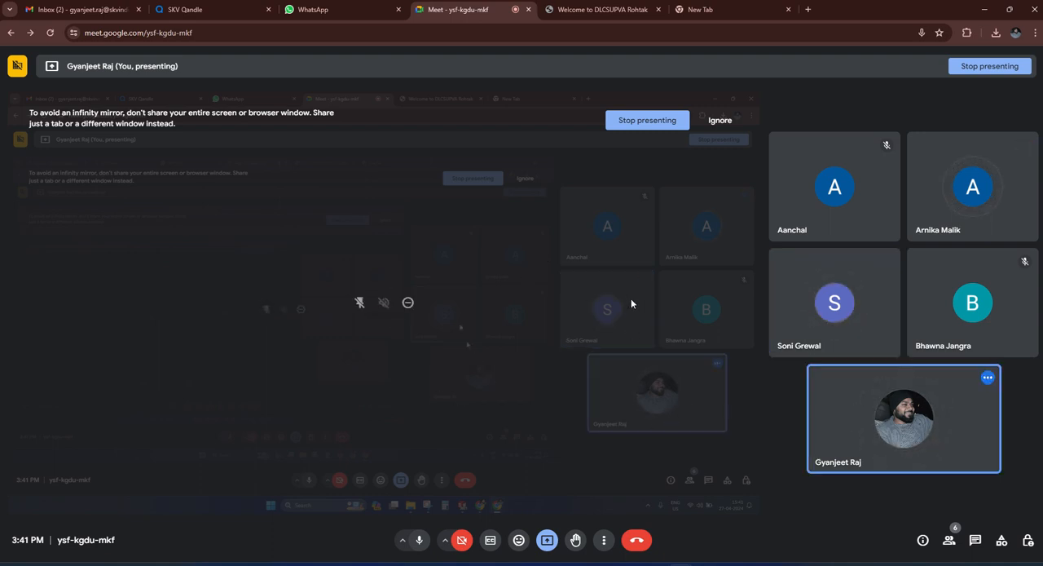
pyautogui.moveTo(681, 565)
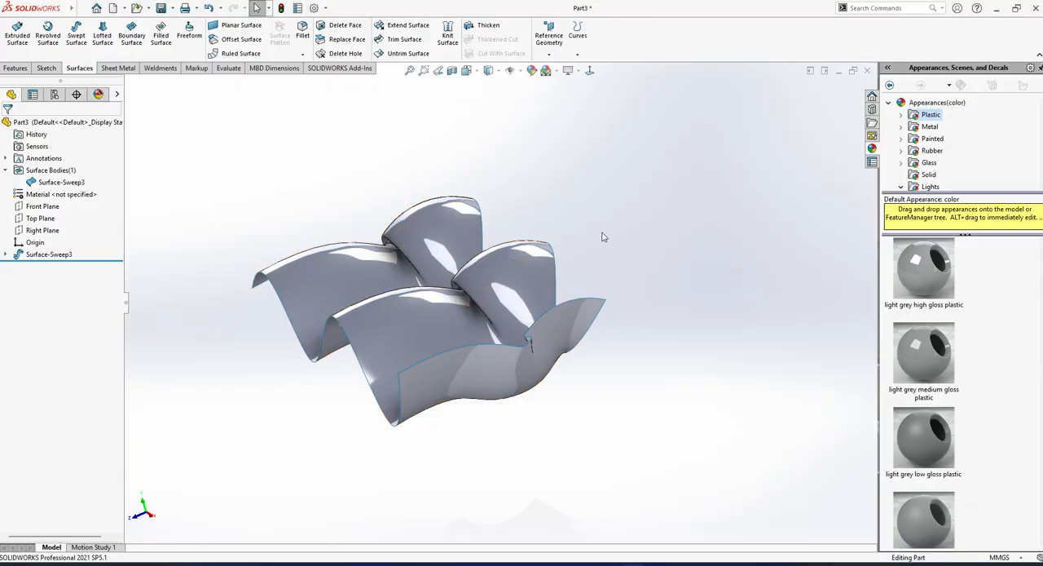
pyautogui.moveTo(603, 236); pyautogui.dragTo(536, 361, button='middle')
pyautogui.scroll(3, 536, 362)
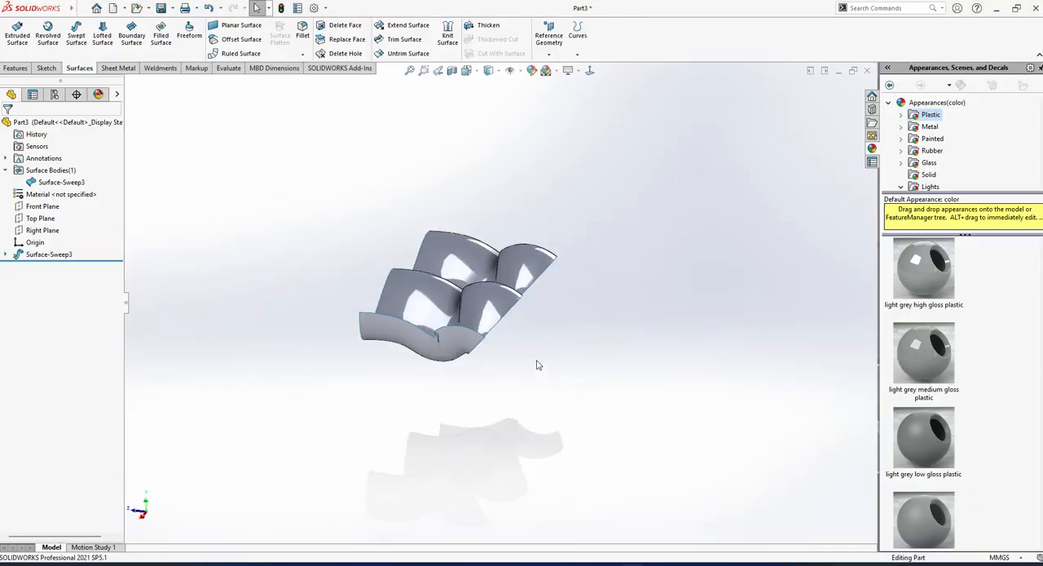
pyautogui.scroll(-2, 418, 280)
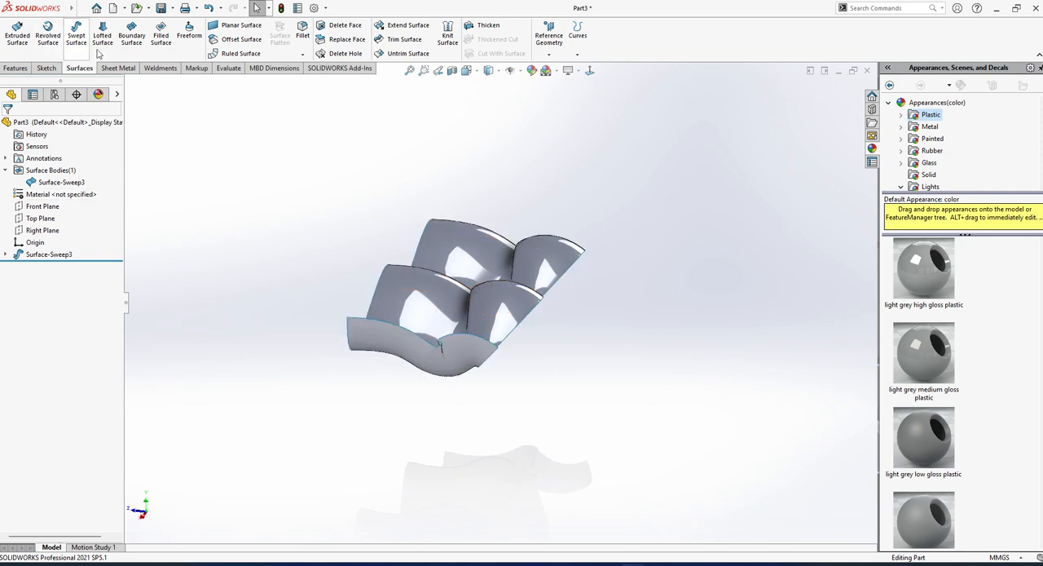
pyautogui.moveTo(467, 320); pyautogui.dragTo(453, 322, button='middle')
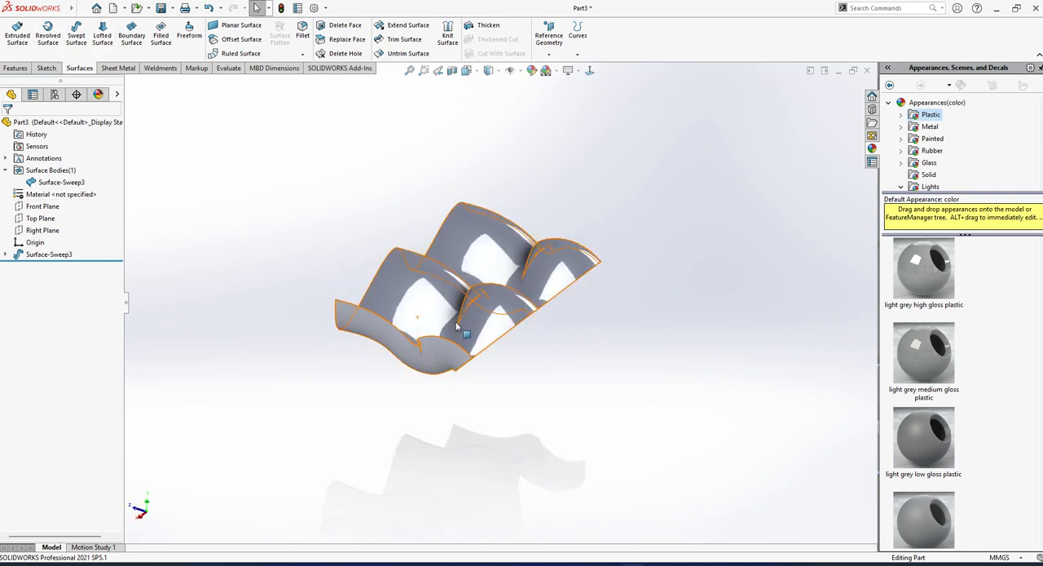
# Reopen the swept surface's definition and examine its profile orientation and twist options without changing them.
pyautogui.click(48, 254)
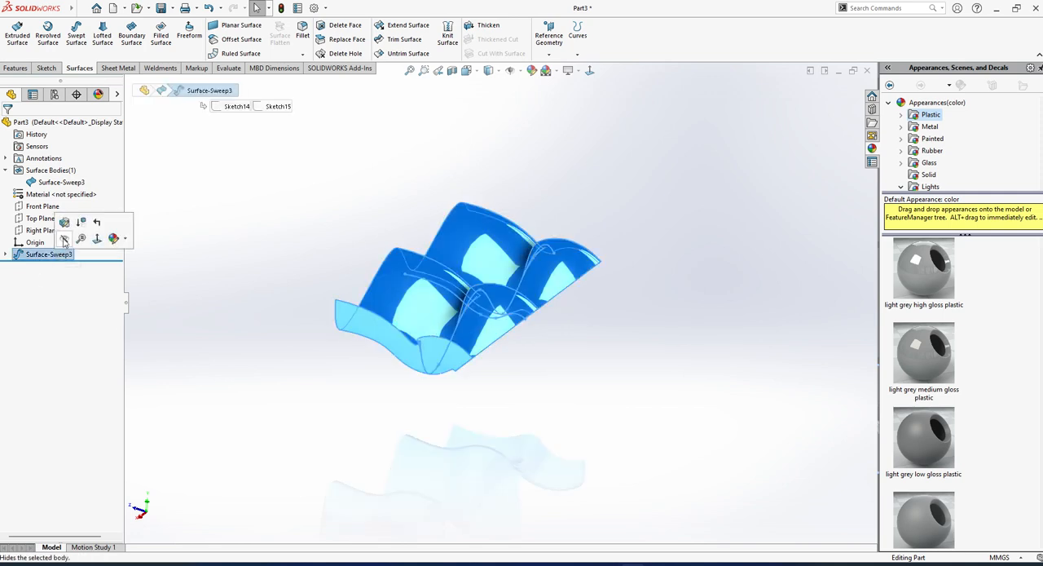
pyautogui.click(65, 218)
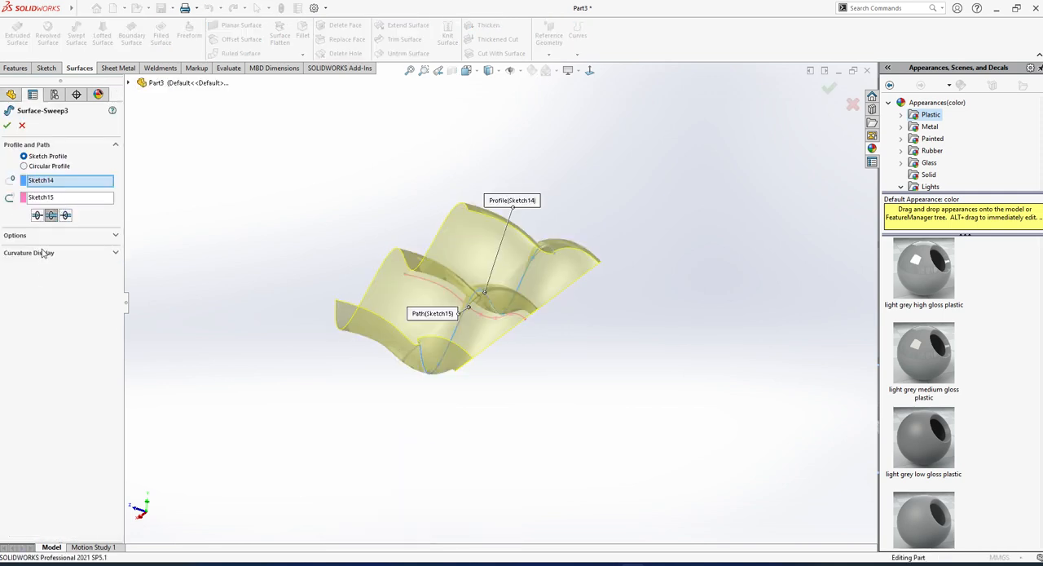
pyautogui.click(49, 238)
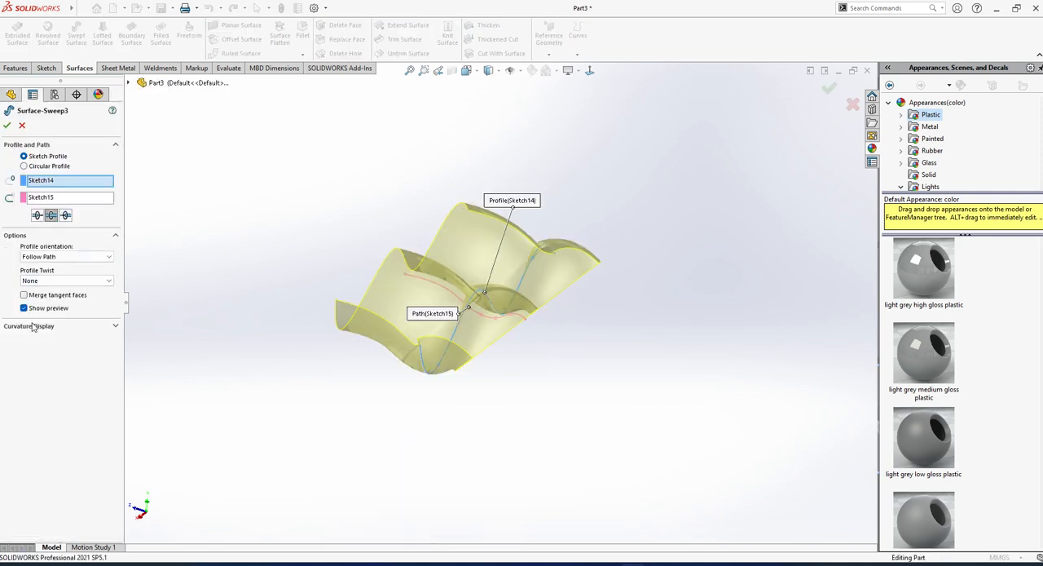
pyautogui.click(22, 125)
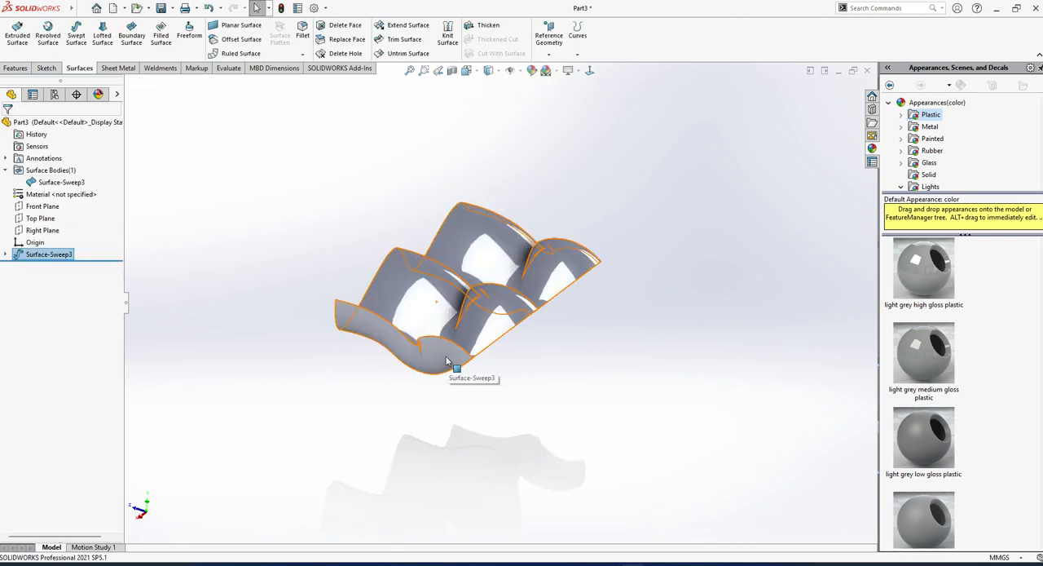
# Open the swept surface's profile sketch, Sketch14, for editing and delete its wavy spline.
pyautogui.click(59, 255)
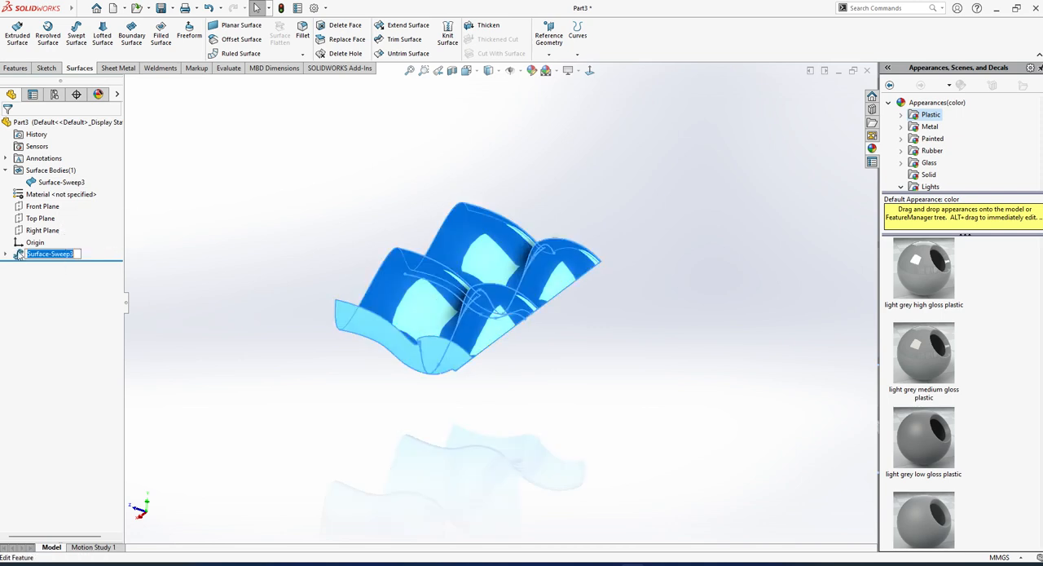
pyautogui.click(7, 254)
pyautogui.click(74, 236)
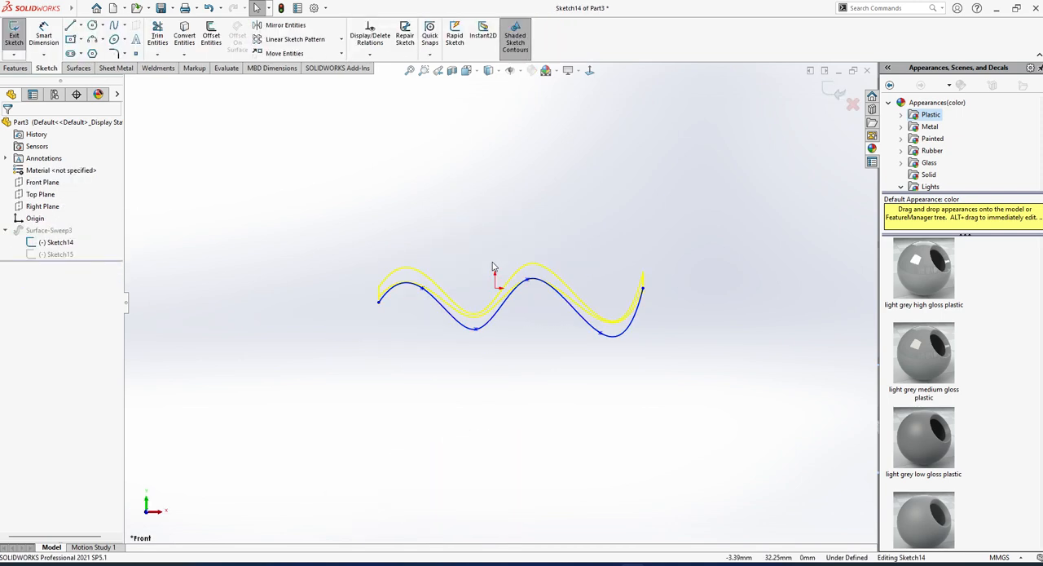
pyautogui.click(524, 292)
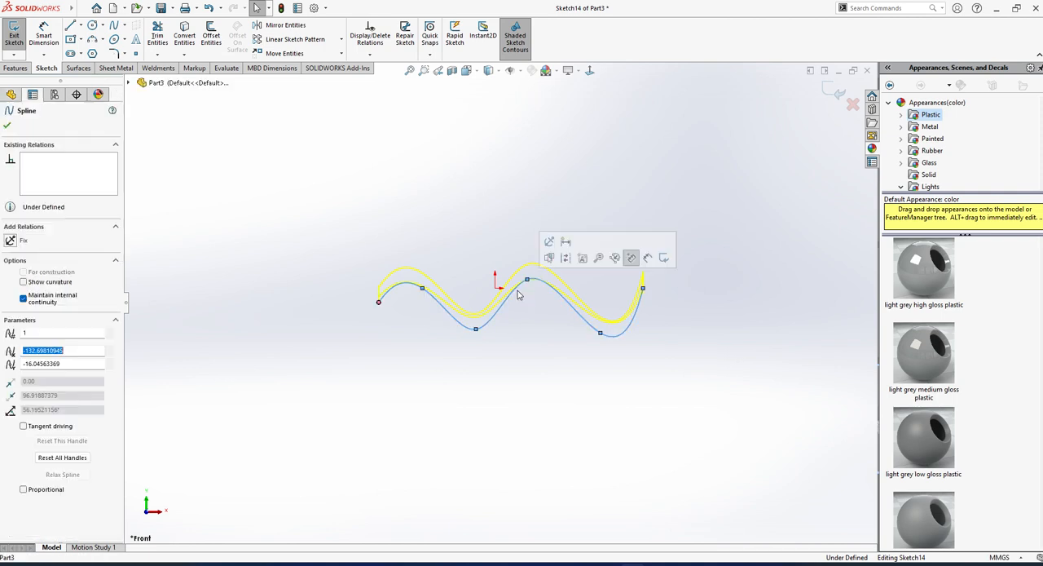
pyautogui.press('Delete')
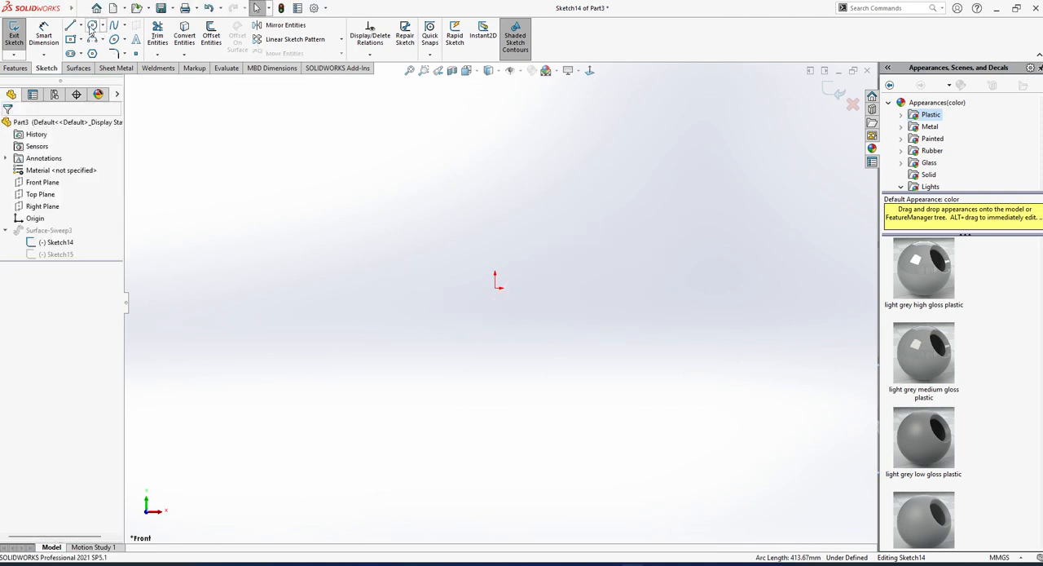
# Sketch an ellipse centred on the origin with radii of about 72 and 30 mm, and finish the sketch to rebuild the sweep.
pyautogui.click(117, 42)
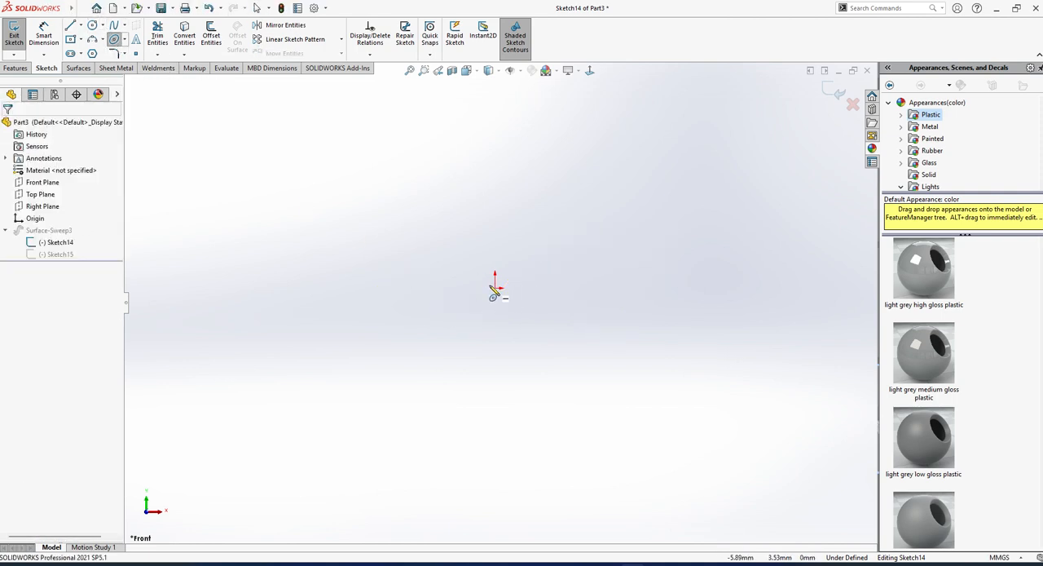
pyautogui.click(496, 288)
pyautogui.click(551, 286)
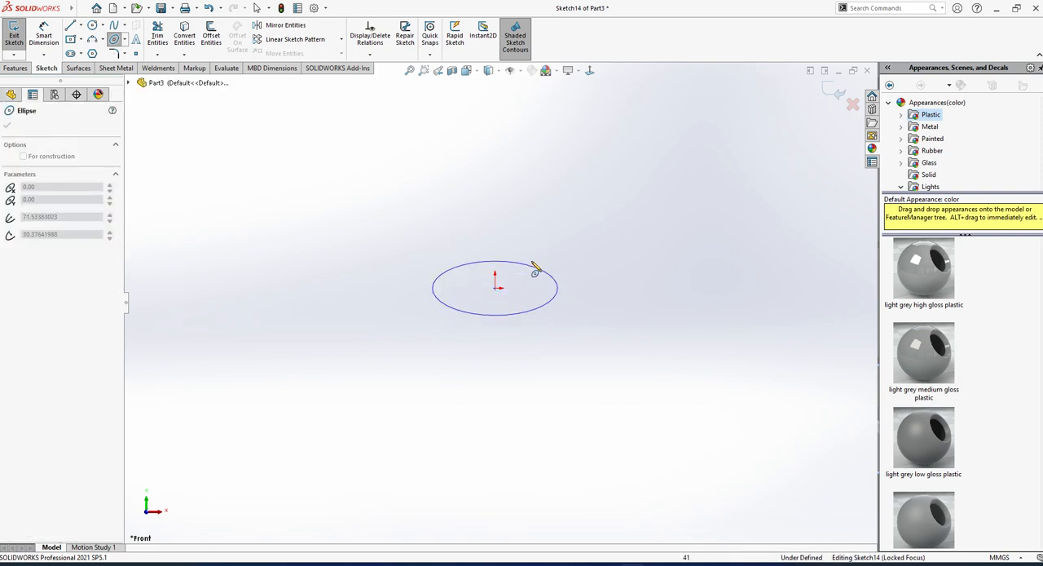
pyautogui.click(538, 270)
pyautogui.click(14, 37)
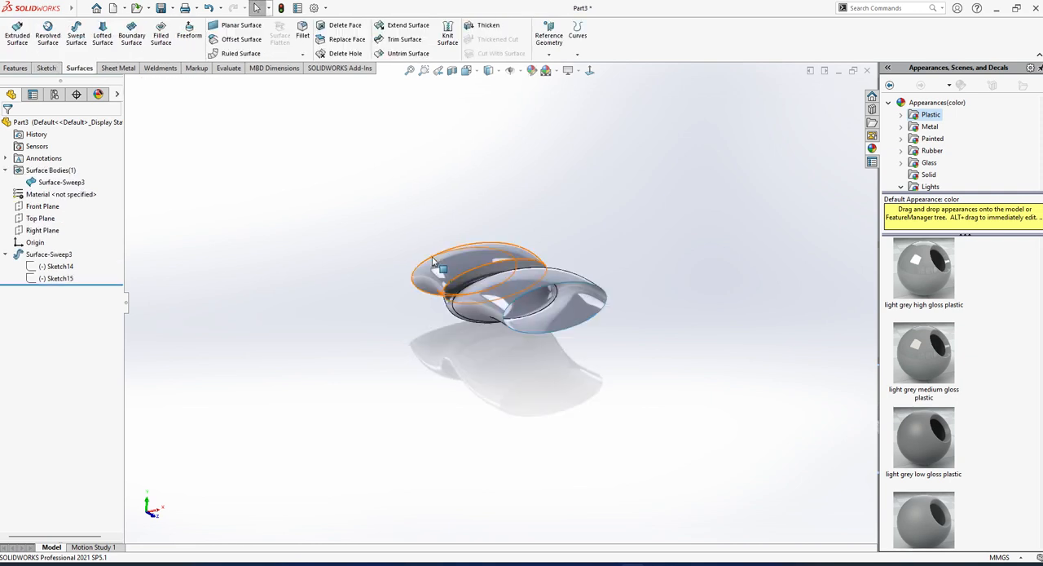
pyautogui.moveTo(483, 339); pyautogui.dragTo(595, 261, button='middle')
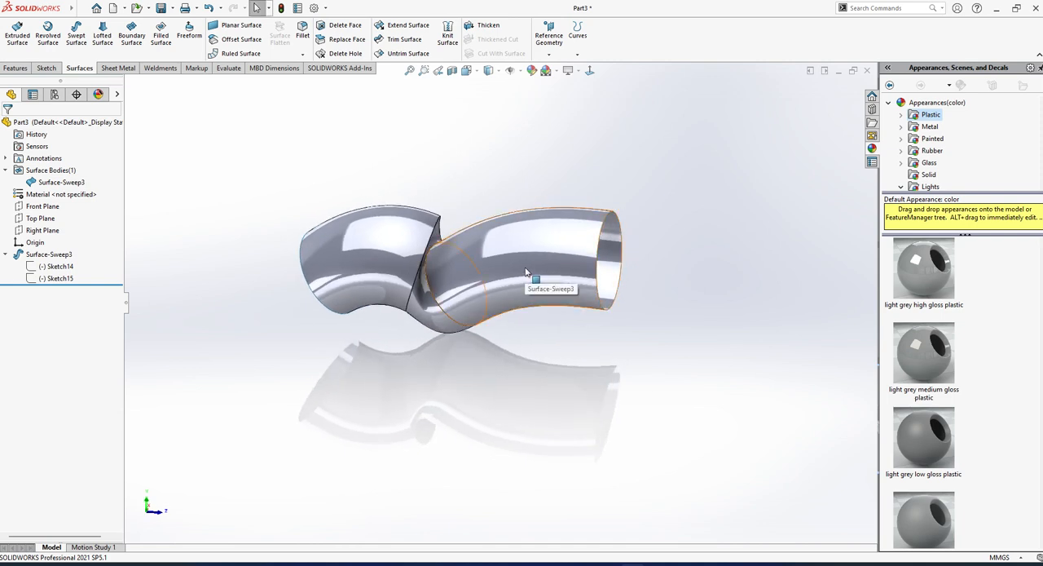
# Delete the swept surface feature while keeping its profile and path sketches.
pyautogui.click(16, 67)
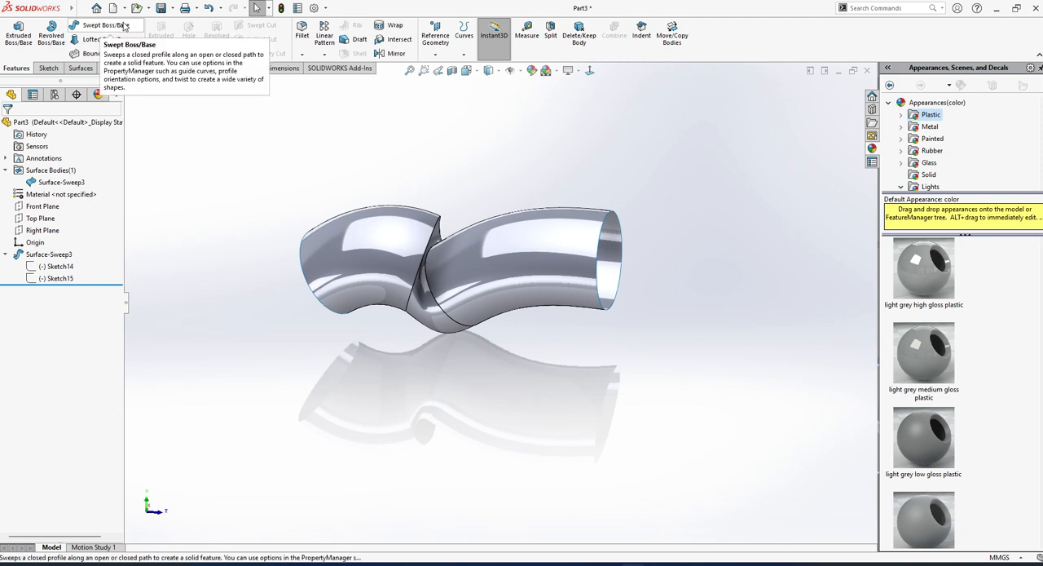
pyautogui.click(48, 254)
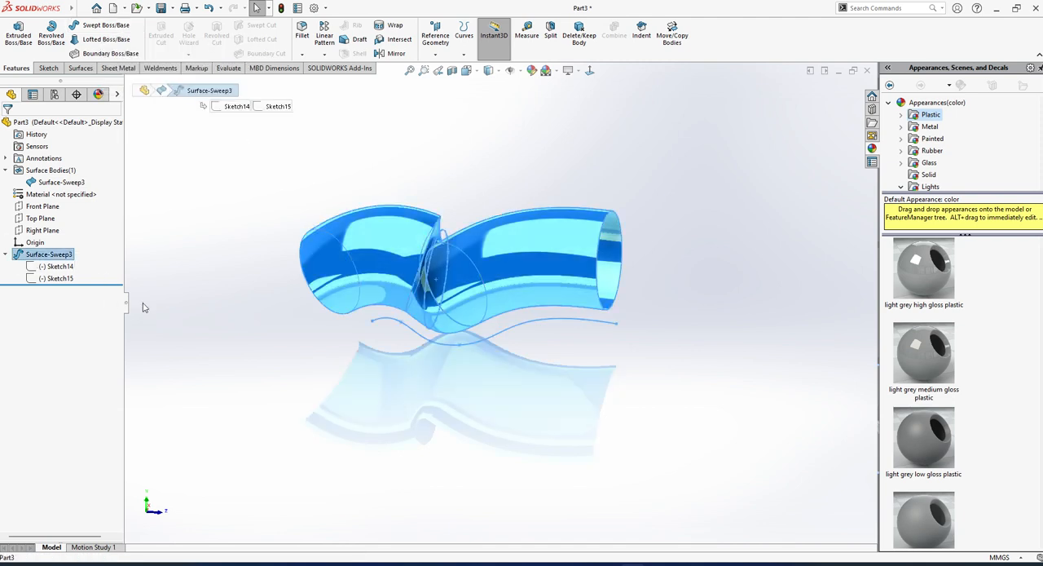
pyautogui.press('Delete')
pyautogui.press('Return')
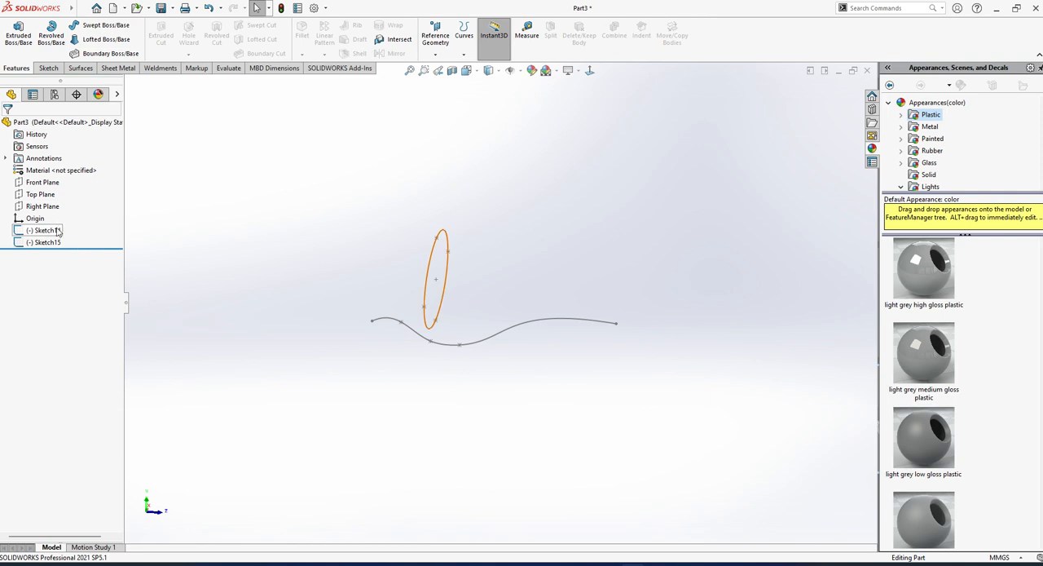
# Delete both remaining sketches, Sketch14 and Sketch15, to empty the part.
pyautogui.moveTo(50, 247); pyautogui.dragTo(51, 248)
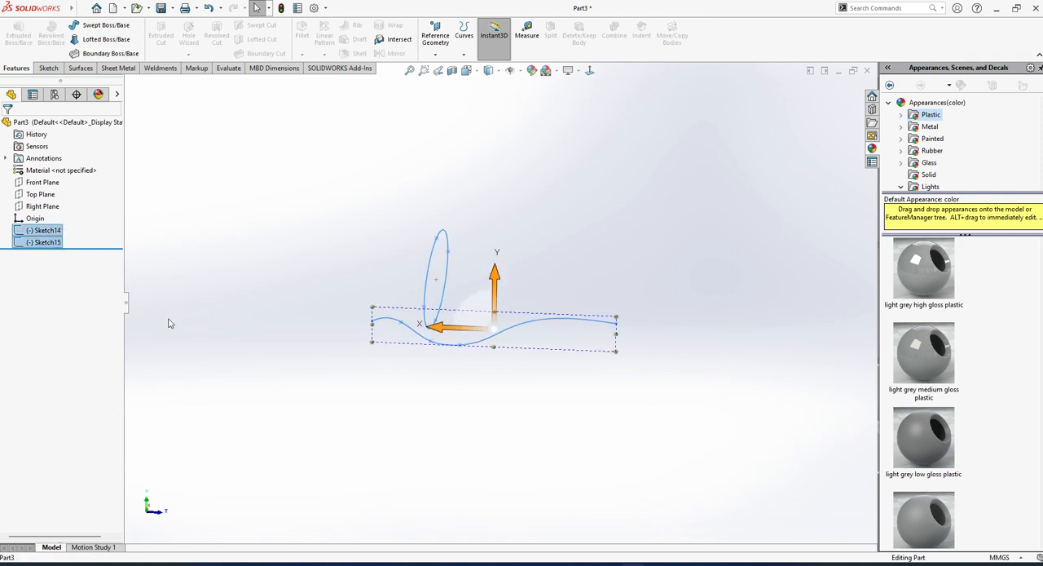
pyautogui.click(301, 422)
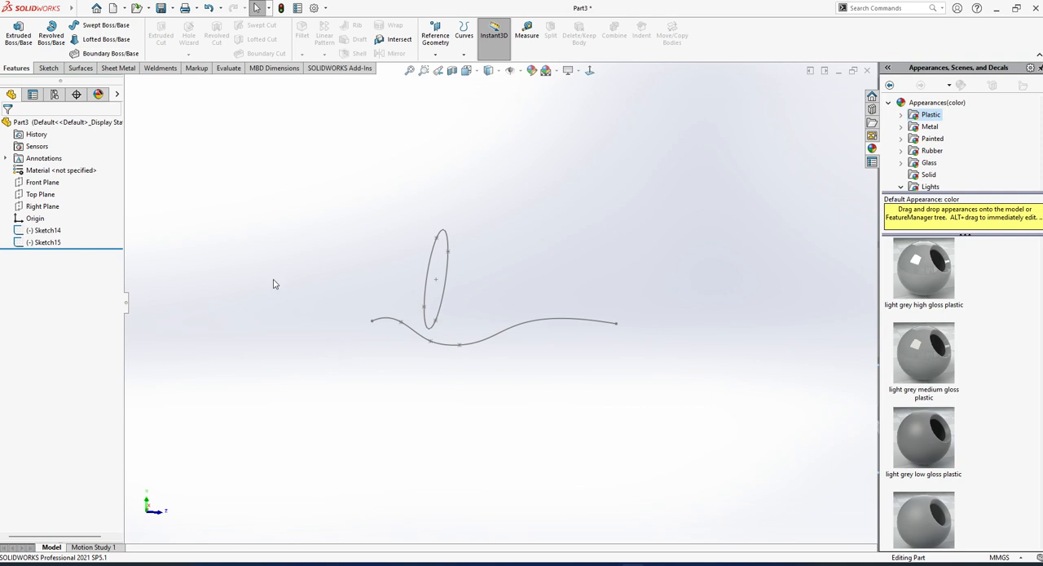
pyautogui.moveTo(275, 216)
pyautogui.mouseDown()
pyautogui.moveTo(659, 426)
pyautogui.moveTo(654, 434)
pyautogui.mouseUp()
pyautogui.click(73, 231)
pyautogui.keyDown('shift'); pyautogui.click(49, 242); pyautogui.keyUp('shift')
pyautogui.press('Delete')
pyautogui.press('Return')
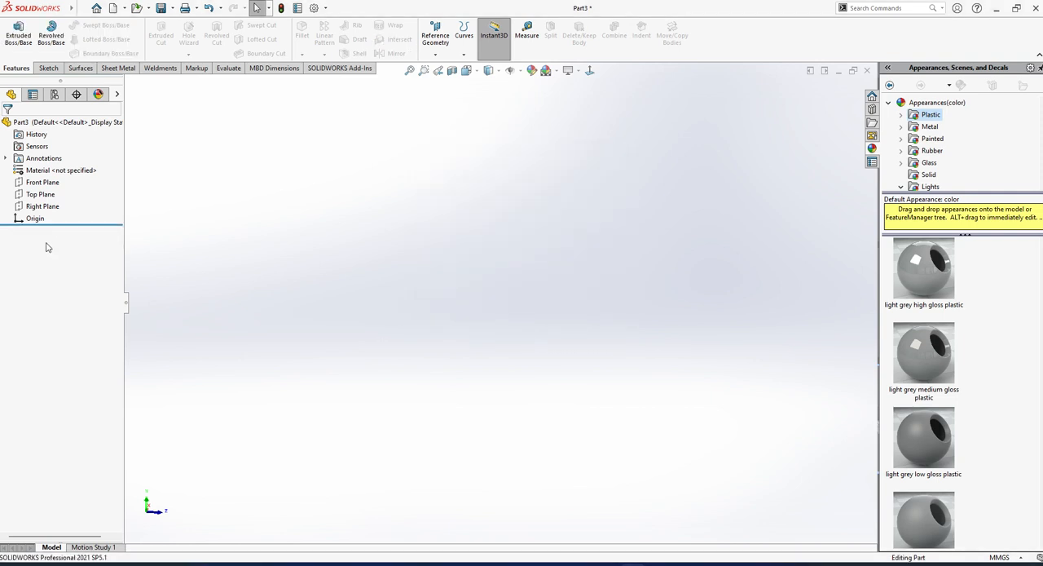
# Create a reference plane offset 120 mm behind the Front Plane, with the offset direction flipped.
pyautogui.click(80, 69)
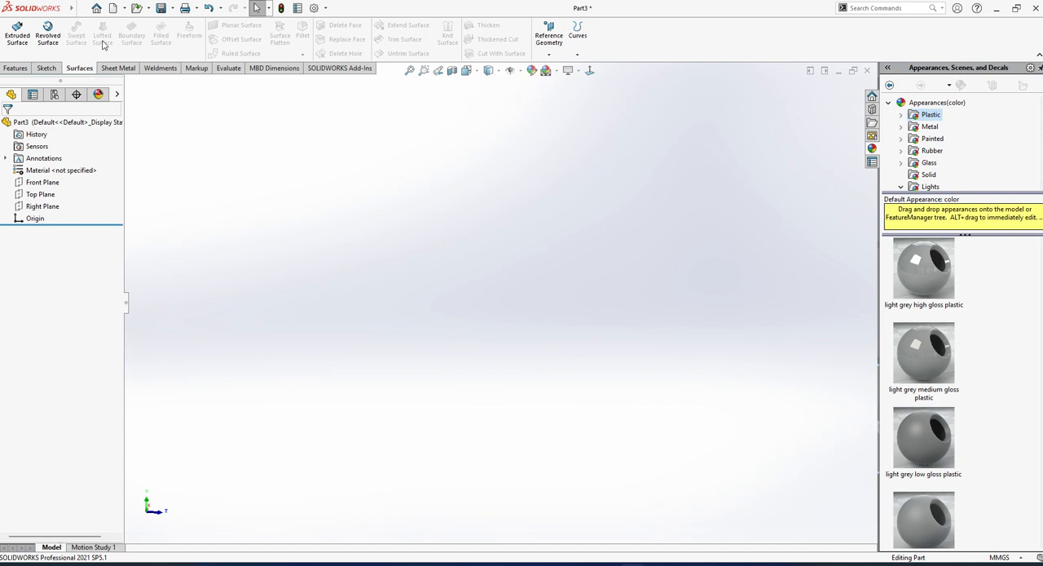
pyautogui.click(47, 185)
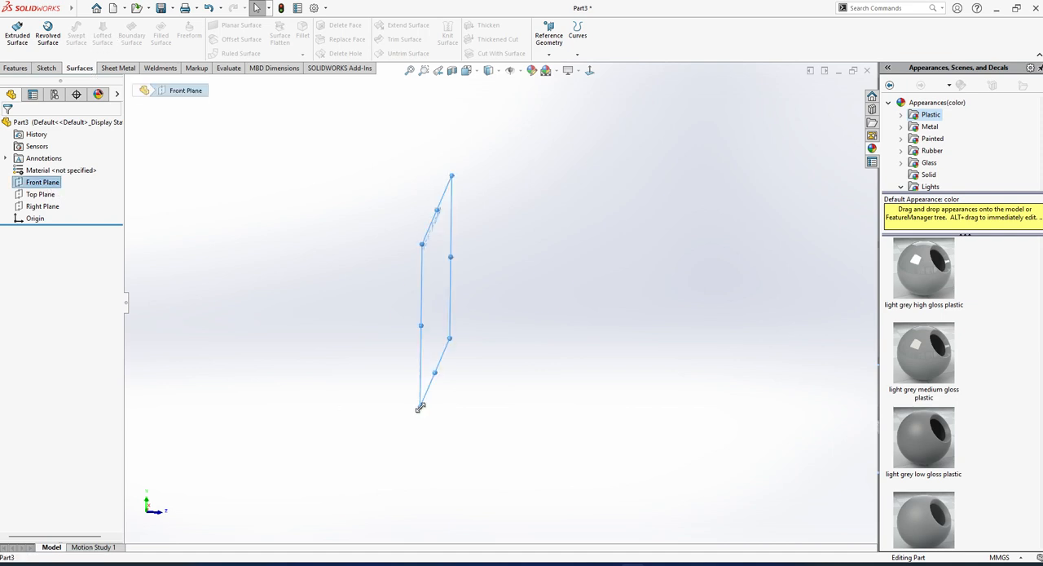
pyautogui.keyDown('ctrl'); pyautogui.moveTo(420, 407); pyautogui.dragTo(253, 401); pyautogui.keyUp('ctrl')
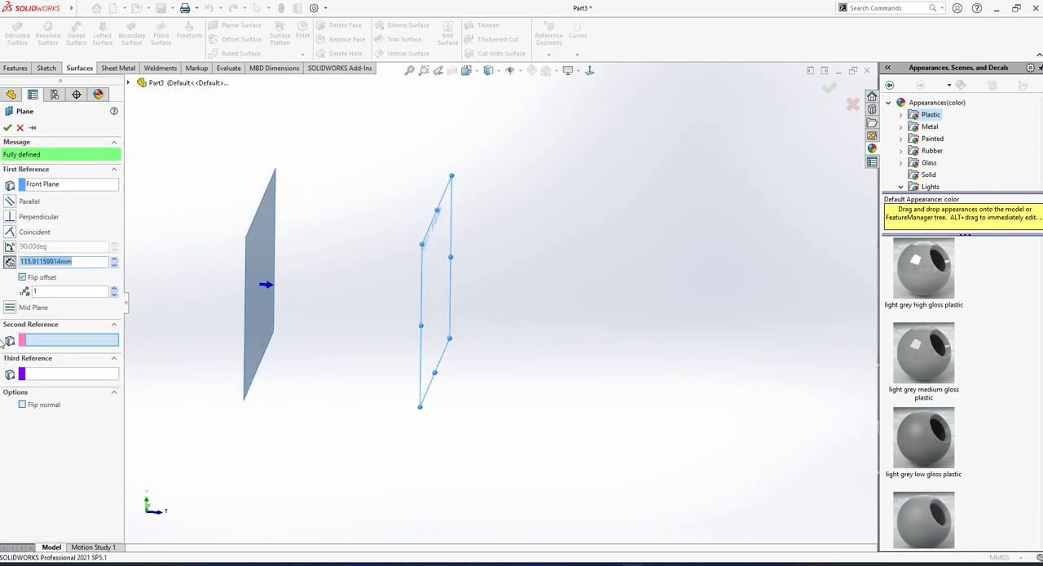
pyautogui.write('120')
pyautogui.press('Return')
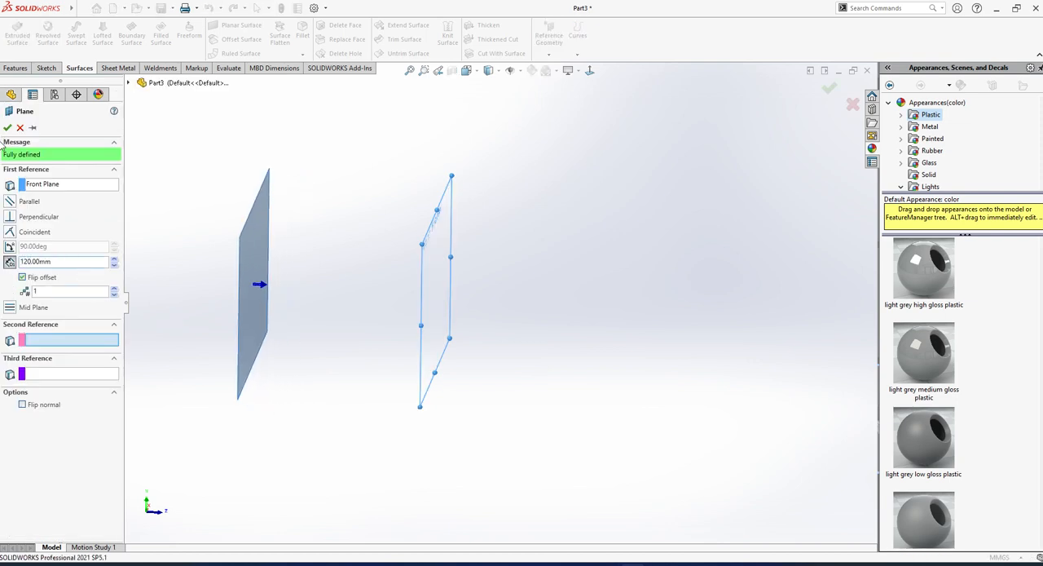
pyautogui.click(8, 127)
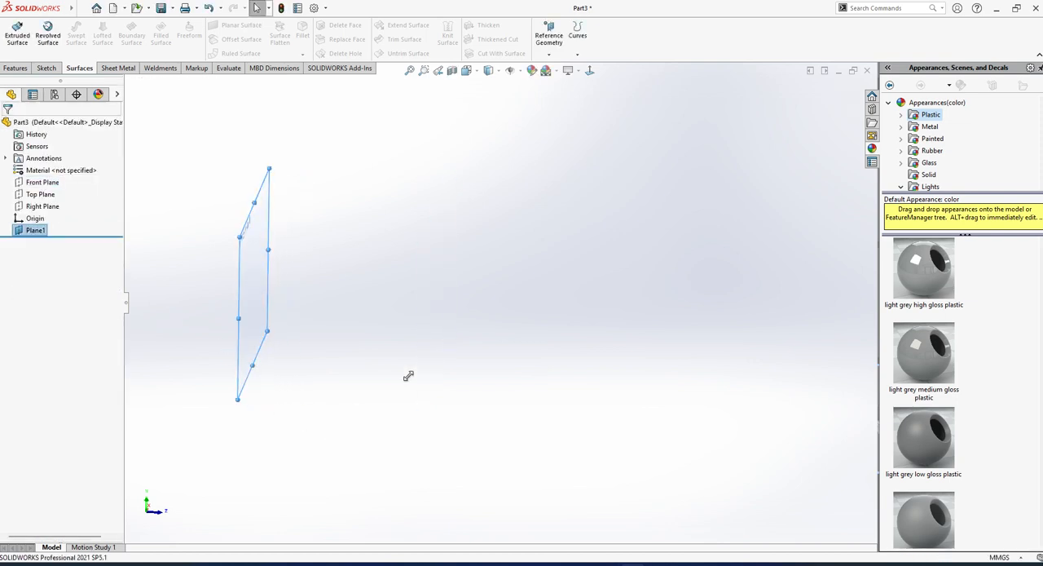
# Create a second reference plane offset 200 mm from the Front Plane on its opposite side.
pyautogui.click(42, 205)
pyautogui.click(32, 183)
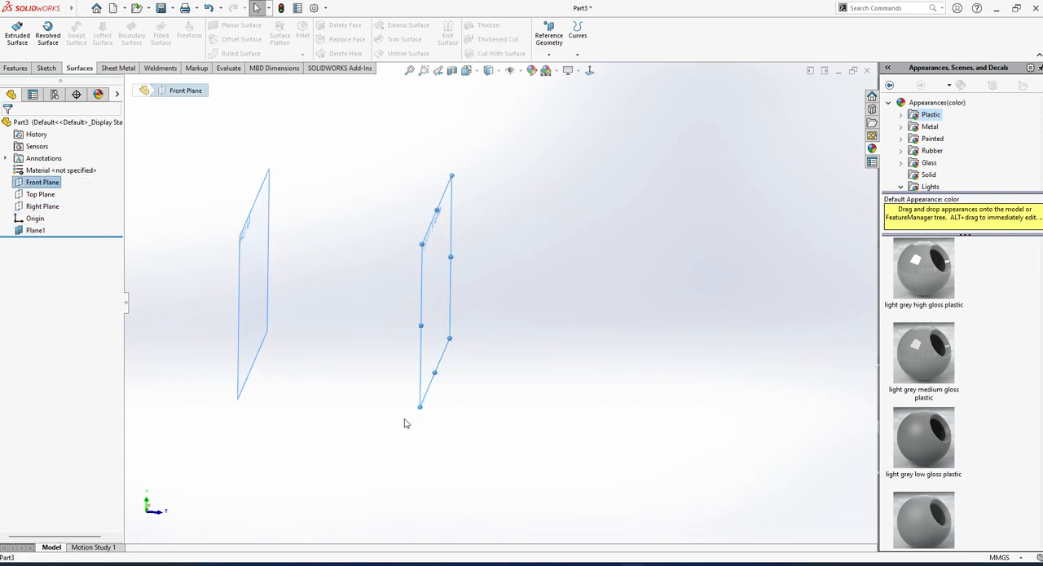
pyautogui.keyDown('ctrl'); pyautogui.moveTo(421, 406); pyautogui.dragTo(720, 378); pyautogui.keyUp('ctrl')
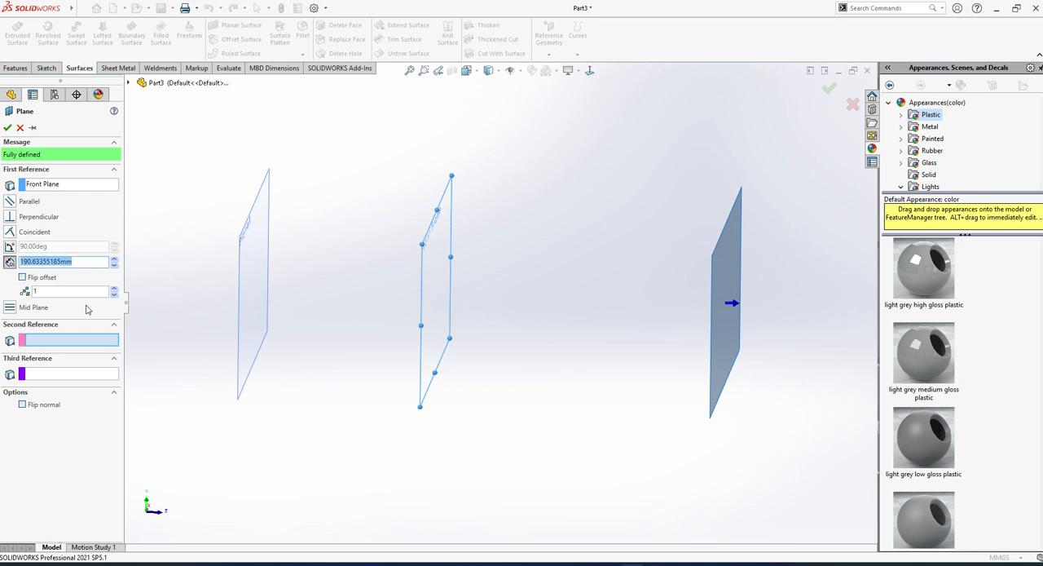
pyautogui.write('200')
pyautogui.press('Return')
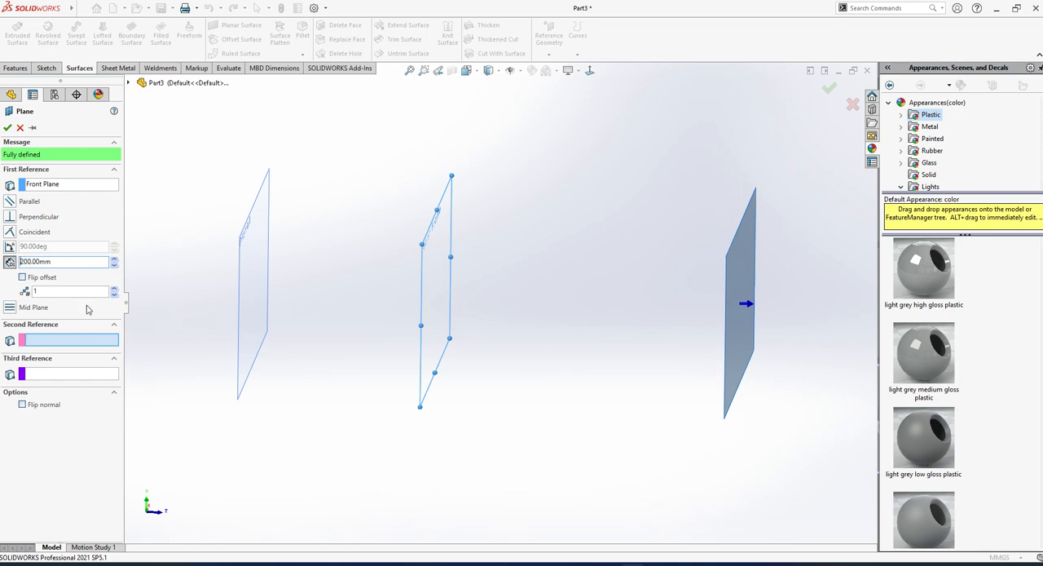
pyautogui.click(7, 128)
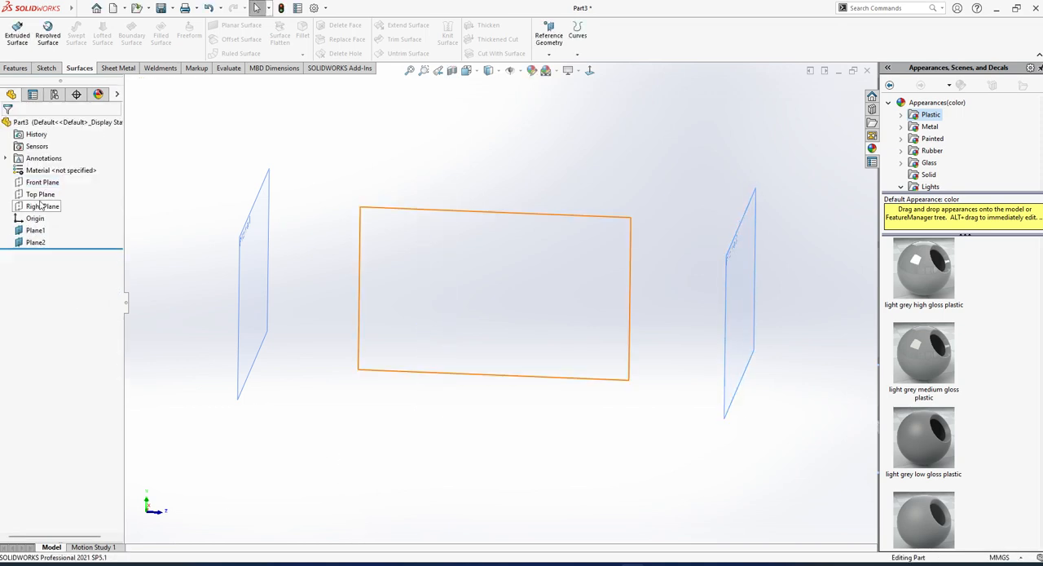
pyautogui.click(41, 207)
pyautogui.click(42, 182)
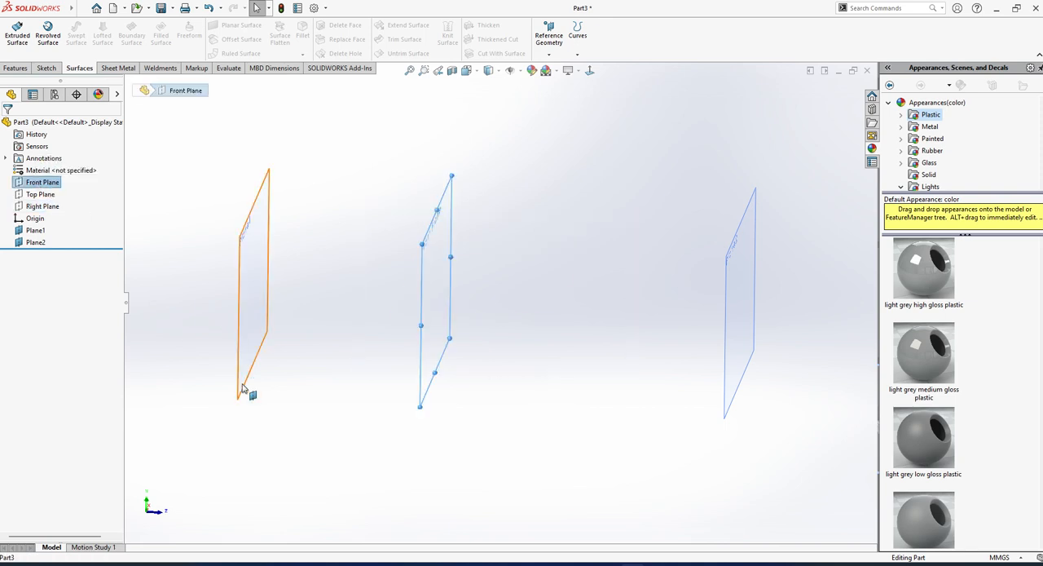
pyautogui.click(16, 68)
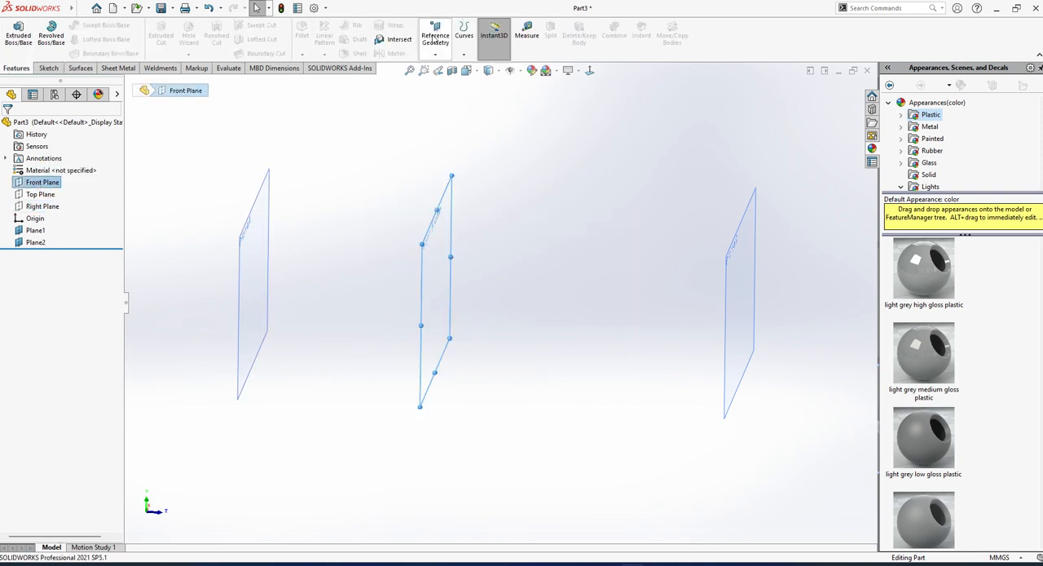
pyautogui.click(436, 39)
pyautogui.click(445, 68)
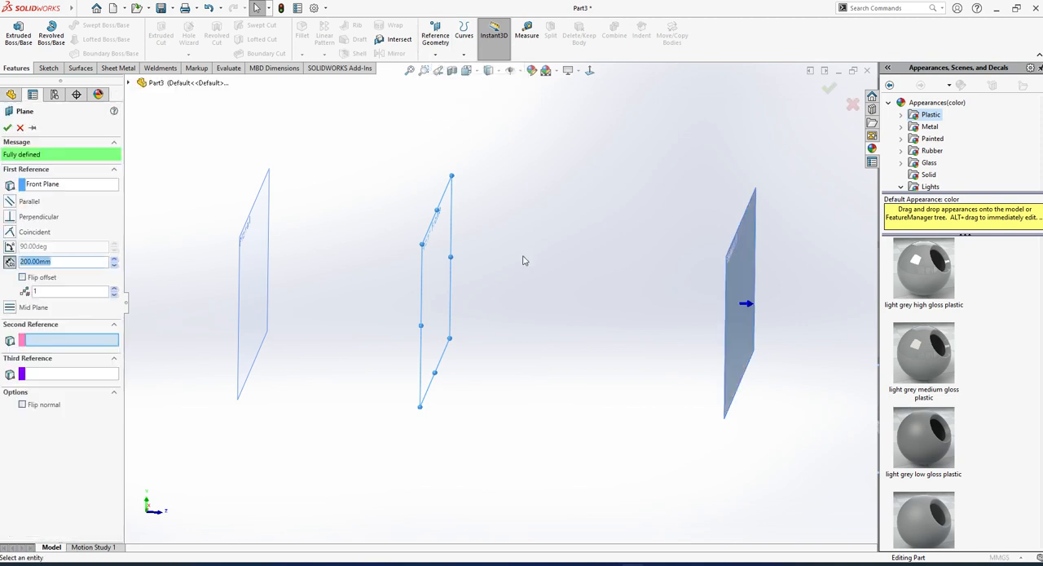
pyautogui.click(115, 265)
pyautogui.click(116, 266)
pyautogui.click(116, 265)
pyautogui.click(116, 265)
pyautogui.click(21, 128)
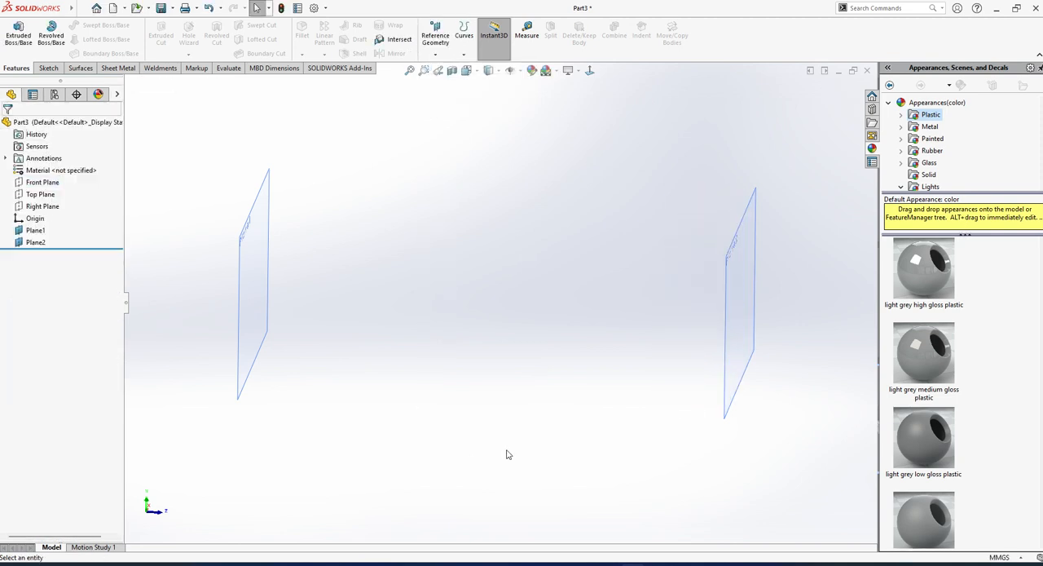
pyautogui.click(43, 206)
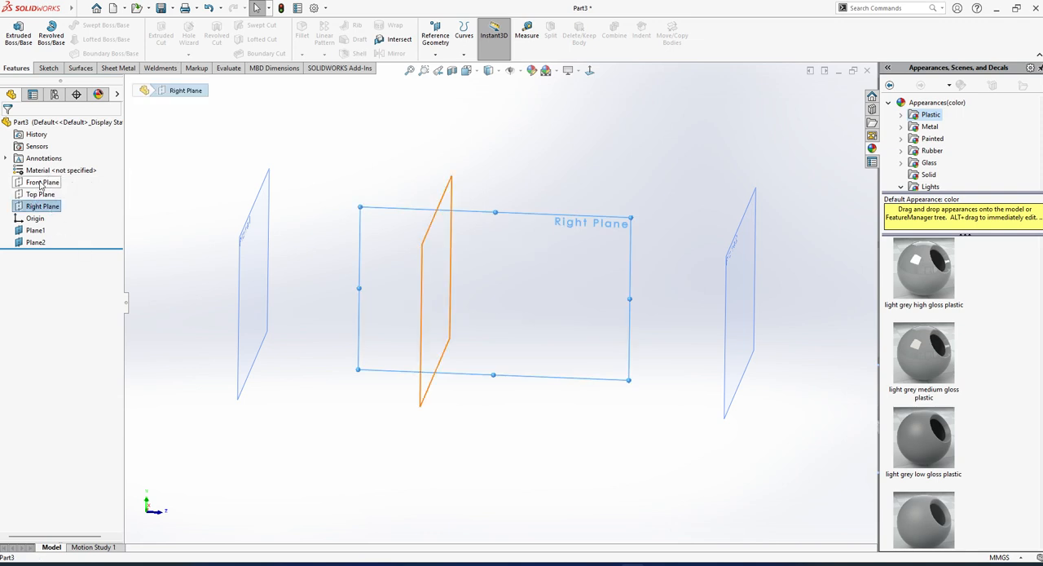
pyautogui.click(42, 183)
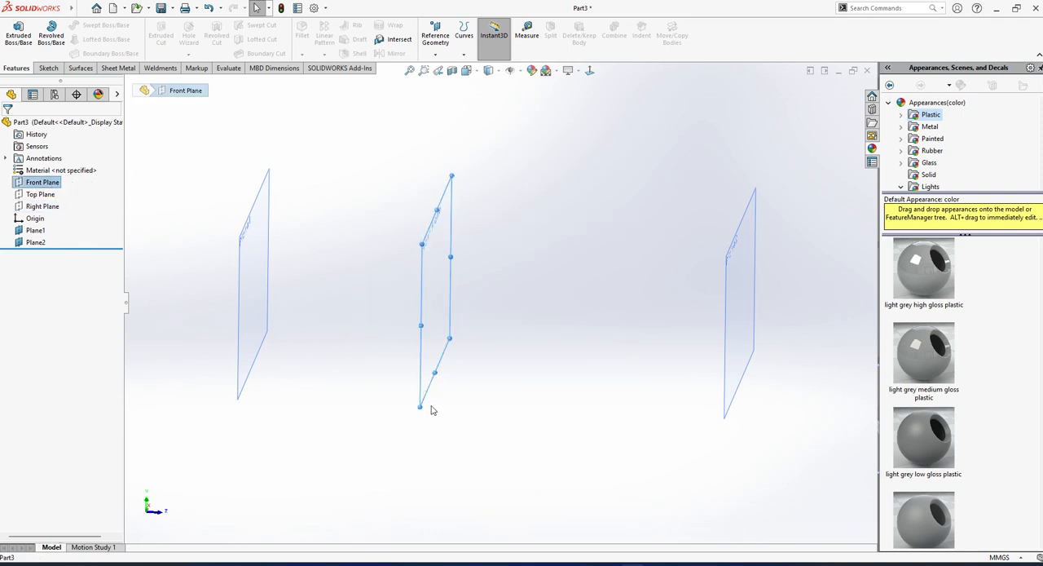
pyautogui.keyDown('ctrl'); pyautogui.moveTo(419, 406); pyautogui.dragTo(567, 412); pyautogui.keyUp('ctrl')
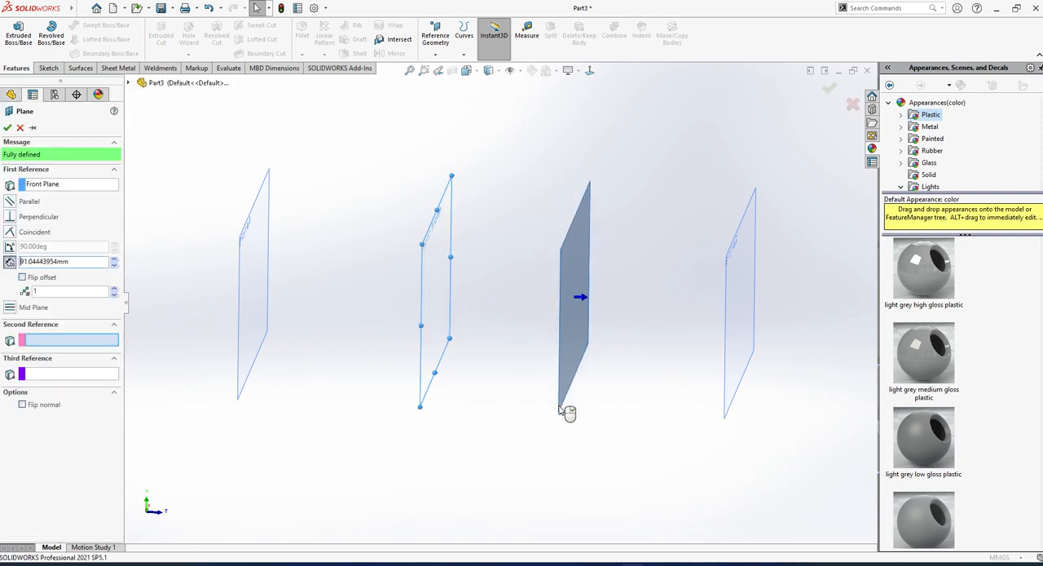
pyautogui.press('Escape')
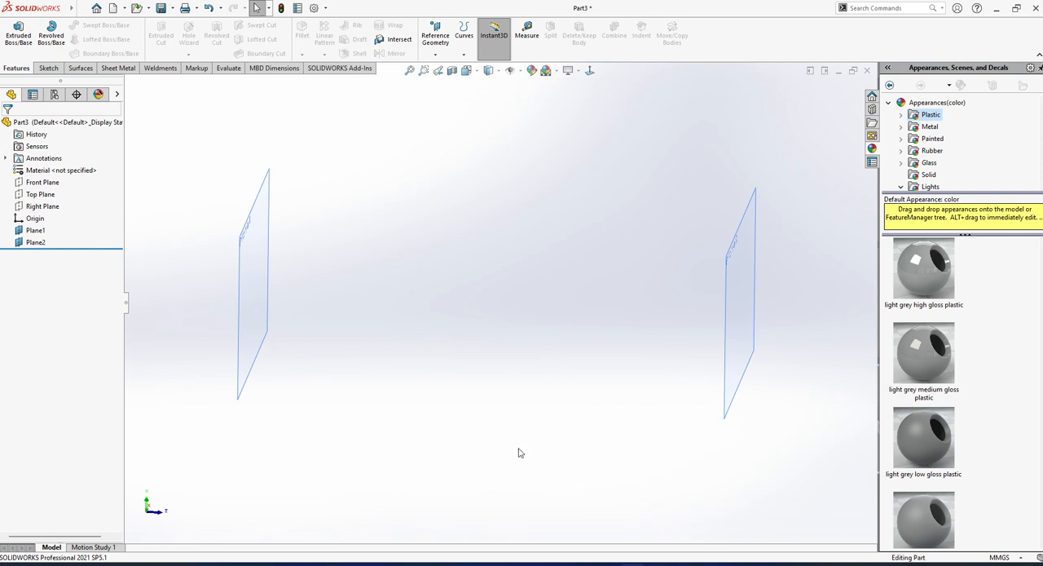
# Show the Front Plane between the two offset planes.
pyautogui.scroll(4, 509, 404)
pyautogui.click(42, 182)
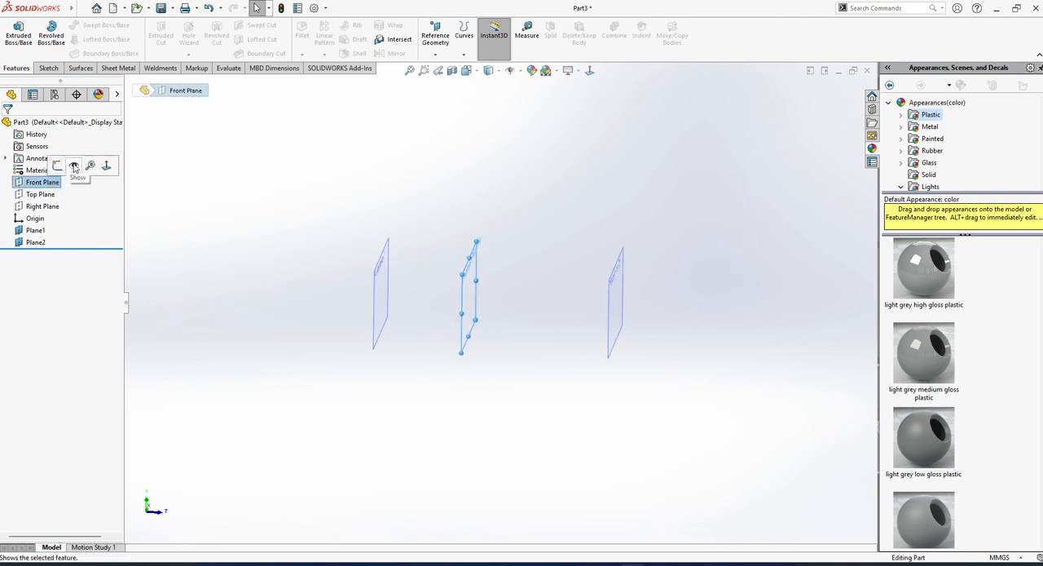
pyautogui.click(73, 168)
# Sketch an upward-bulging three-point arc across Plane1, centred roughly over the origin, and exit the sketch.
pyautogui.scroll(-3, 426, 272)
pyautogui.click(349, 324)
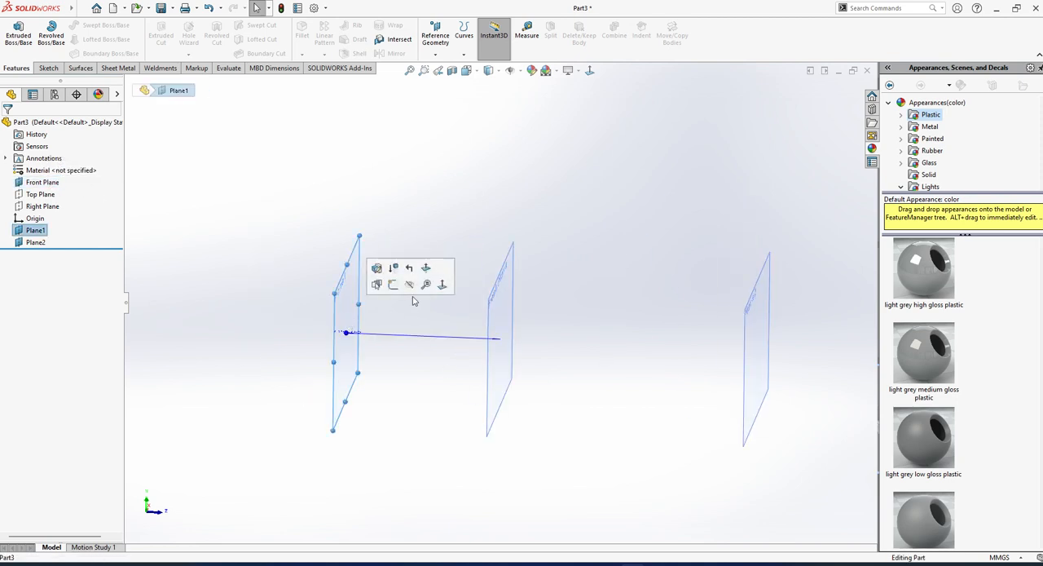
pyautogui.click(395, 285)
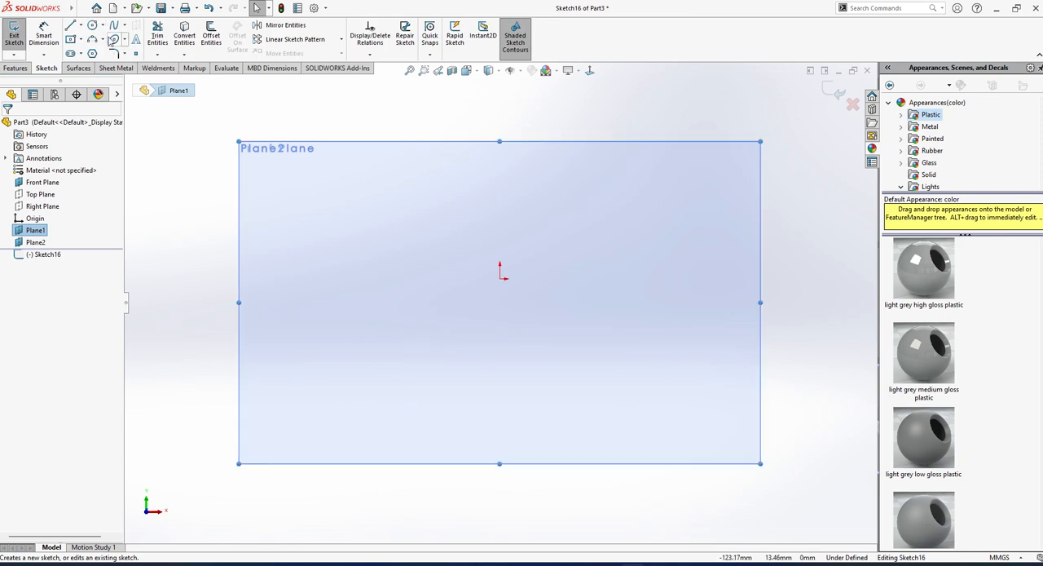
pyautogui.click(92, 42)
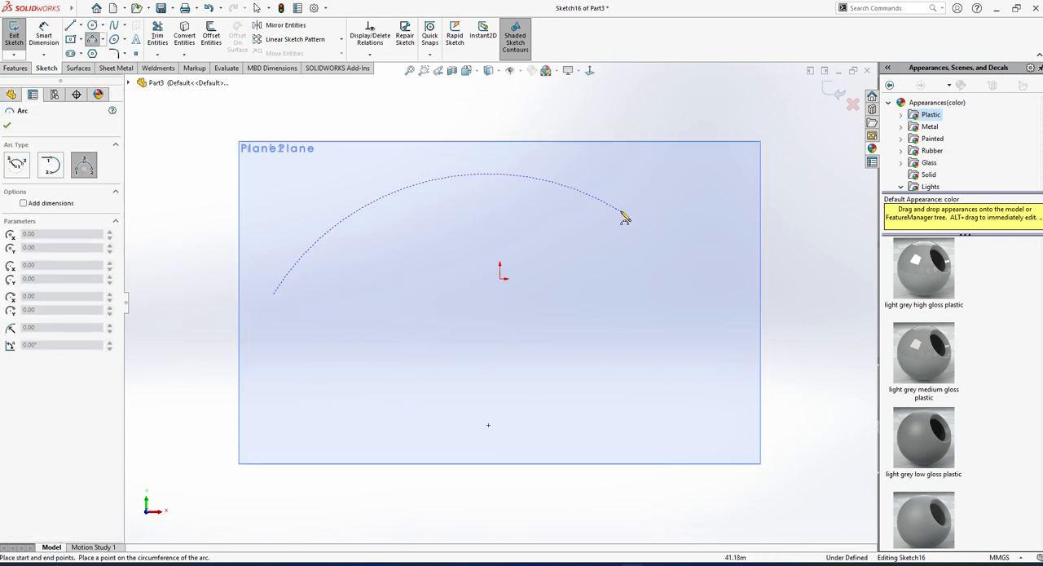
pyautogui.click(273, 293)
pyautogui.click(706, 288)
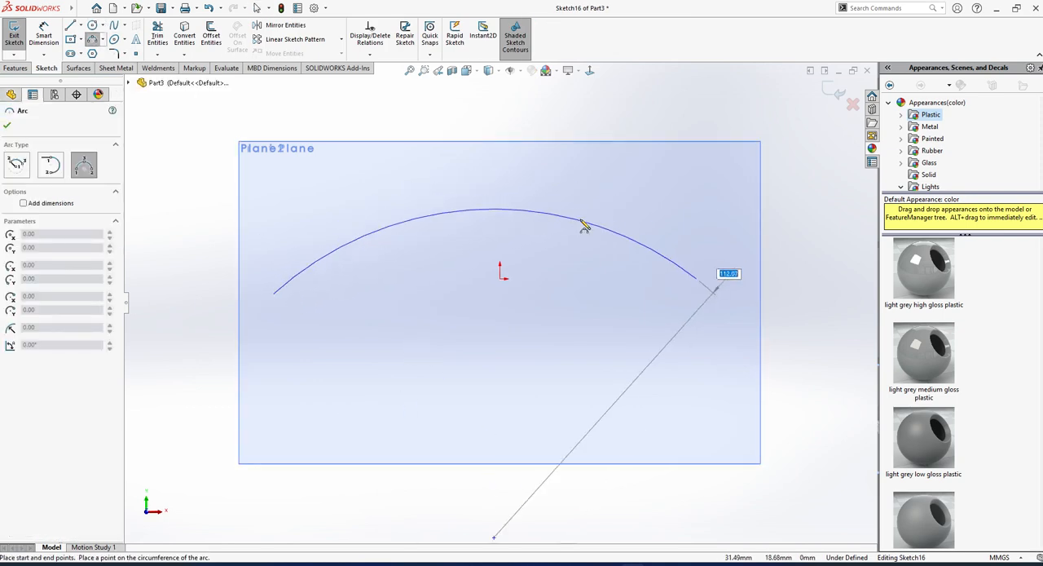
pyautogui.click(520, 186)
pyautogui.moveTo(522, 217); pyautogui.dragTo(471, 331, button='middle')
pyautogui.scroll(4, 472, 330)
pyautogui.click(11, 35)
pyautogui.moveTo(434, 286); pyautogui.dragTo(433, 352, button='middle')
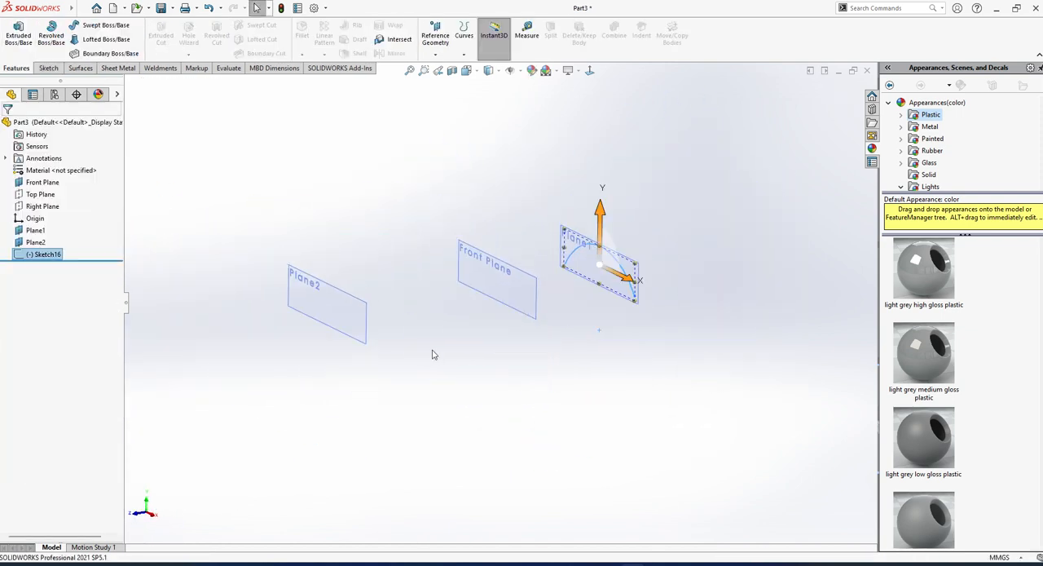
# Sketch a downward-bulging three-point arc below the origin on the Front Plane and exit the sketch.
pyautogui.moveTo(524, 366)
pyautogui.mouseDown(button='middle')
pyautogui.moveTo(491, 353)
pyautogui.moveTo(503, 363)
pyautogui.moveTo(461, 289)
pyautogui.mouseUp(button='middle')
pyautogui.click(519, 279)
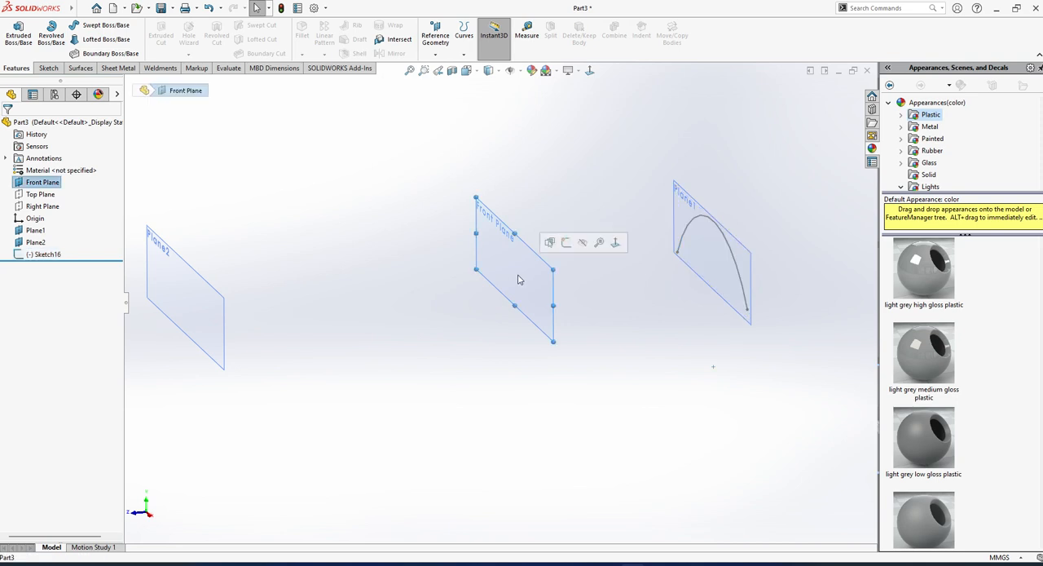
pyautogui.click(567, 245)
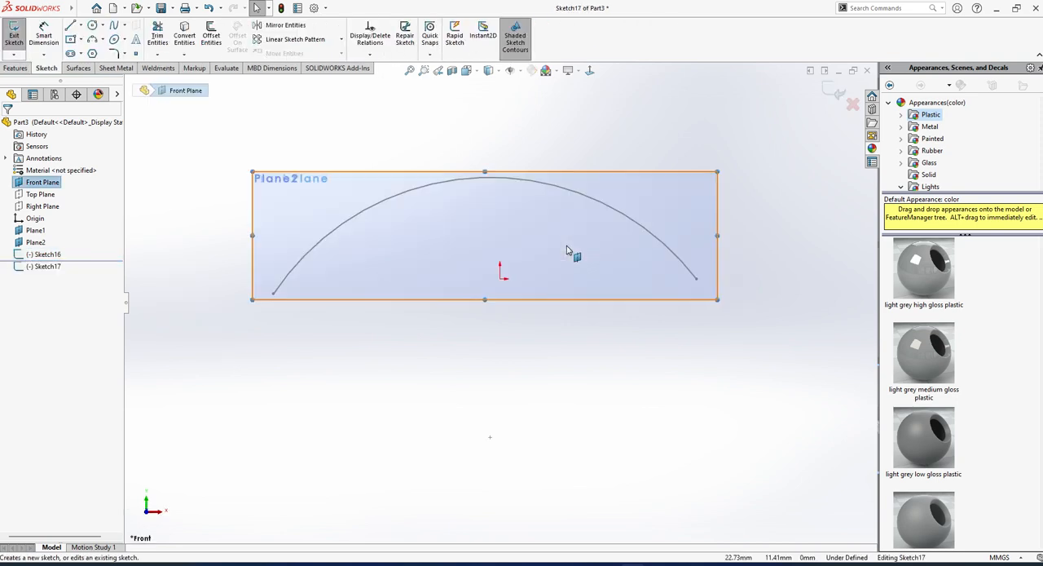
pyautogui.click(93, 40)
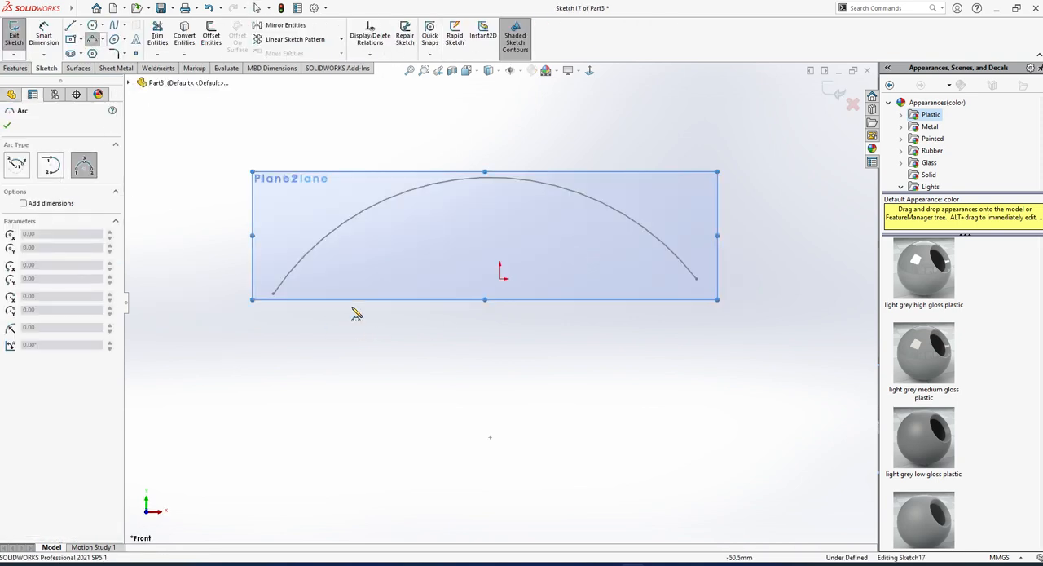
pyautogui.click(324, 317)
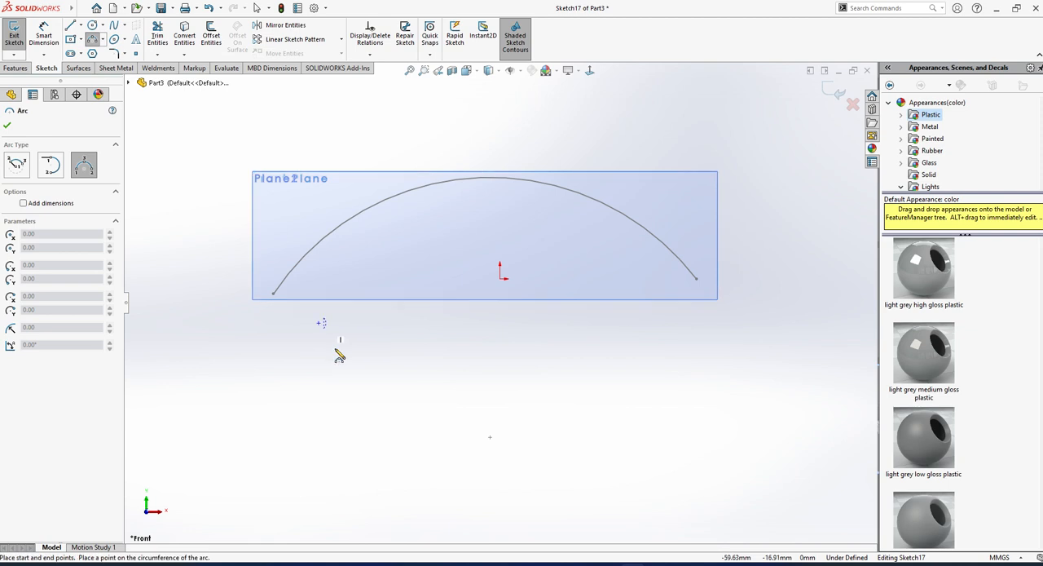
pyautogui.click(662, 329)
pyautogui.click(512, 415)
pyautogui.press('Escape')
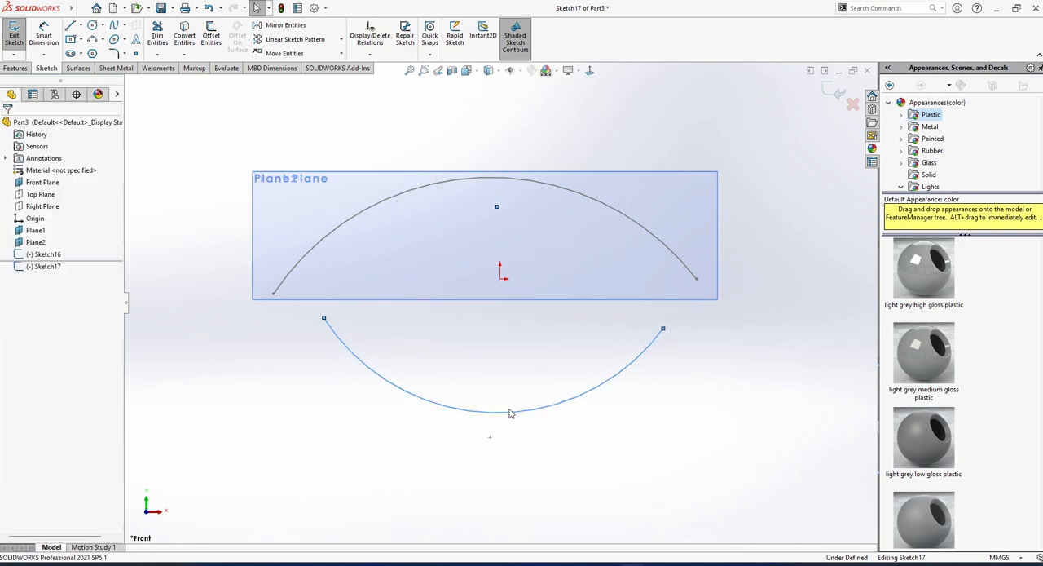
pyautogui.moveTo(511, 415)
pyautogui.mouseDown(button='middle')
pyautogui.moveTo(526, 332)
pyautogui.moveTo(478, 382)
pyautogui.mouseUp(button='middle')
pyautogui.click(11, 38)
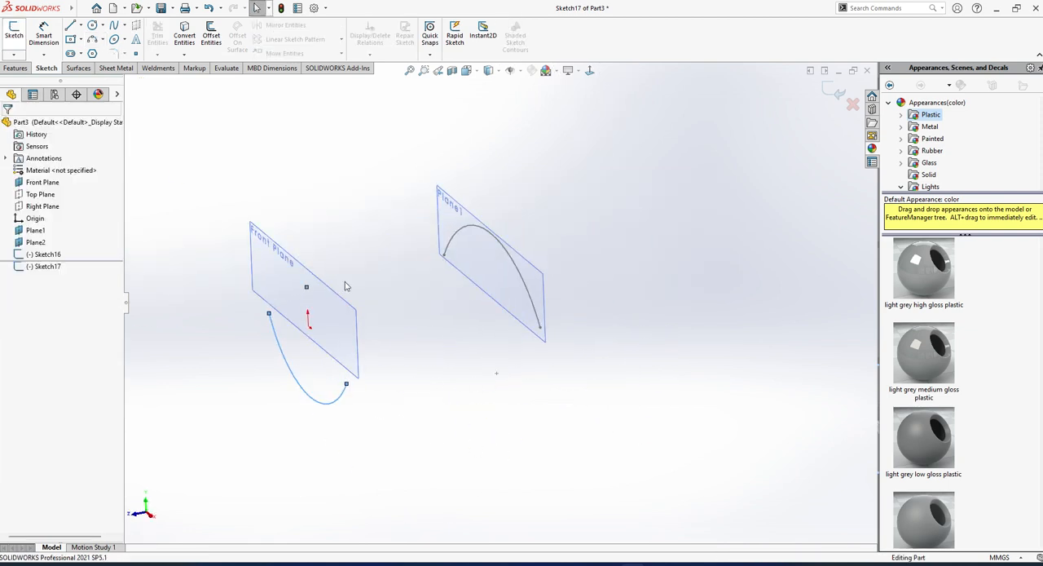
# Open a new sketch on Plane2.
pyautogui.scroll(5, 339, 314)
pyautogui.click(323, 330)
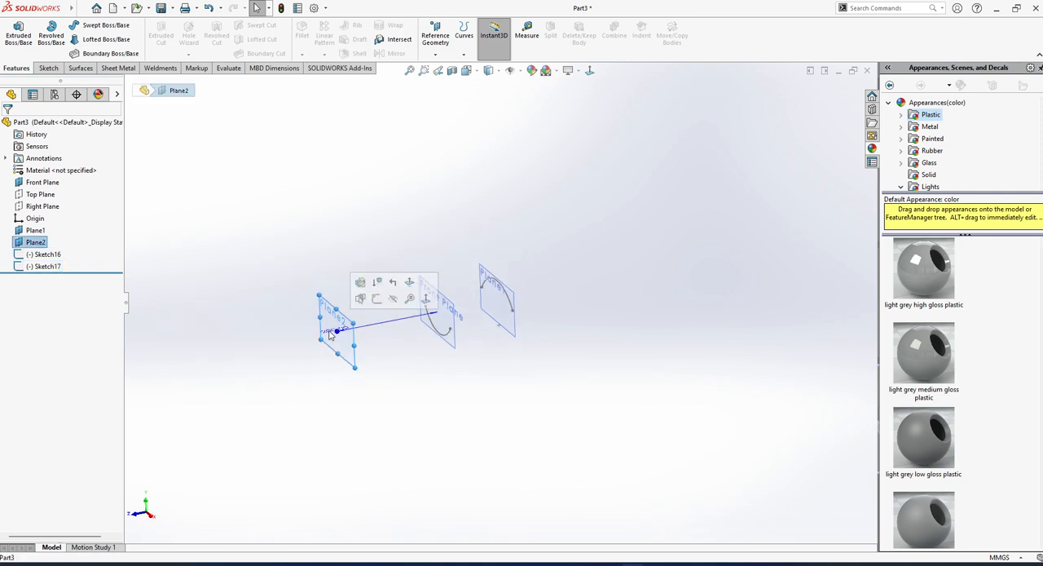
pyautogui.click(377, 307)
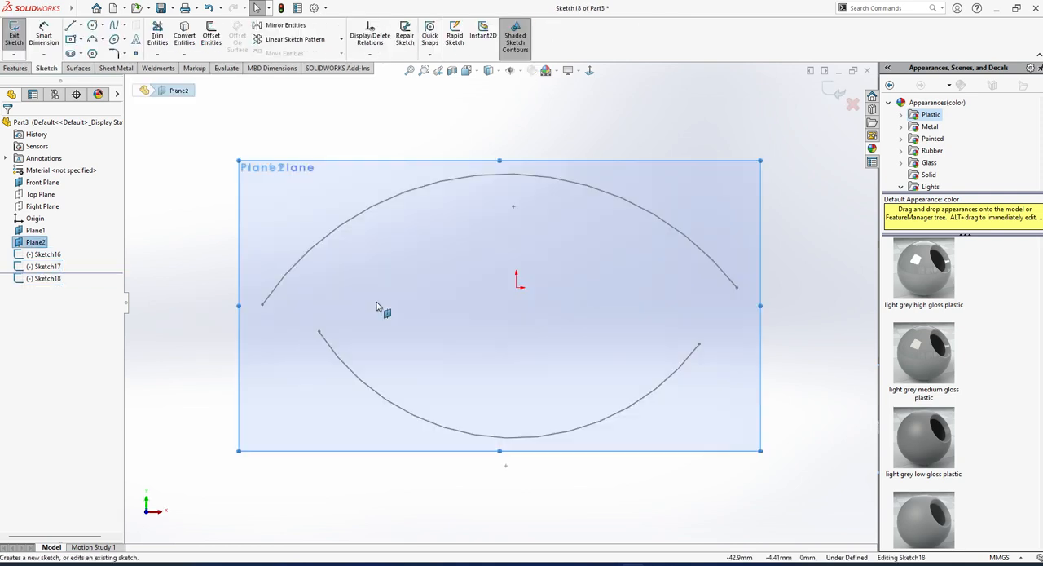
pyautogui.click(93, 39)
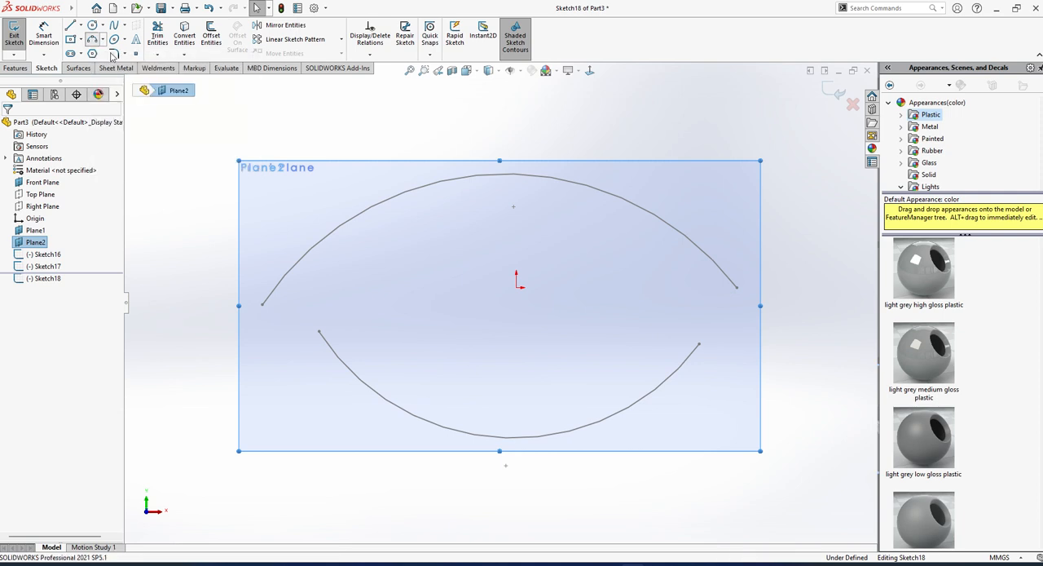
pyautogui.scroll(-3, 463, 295)
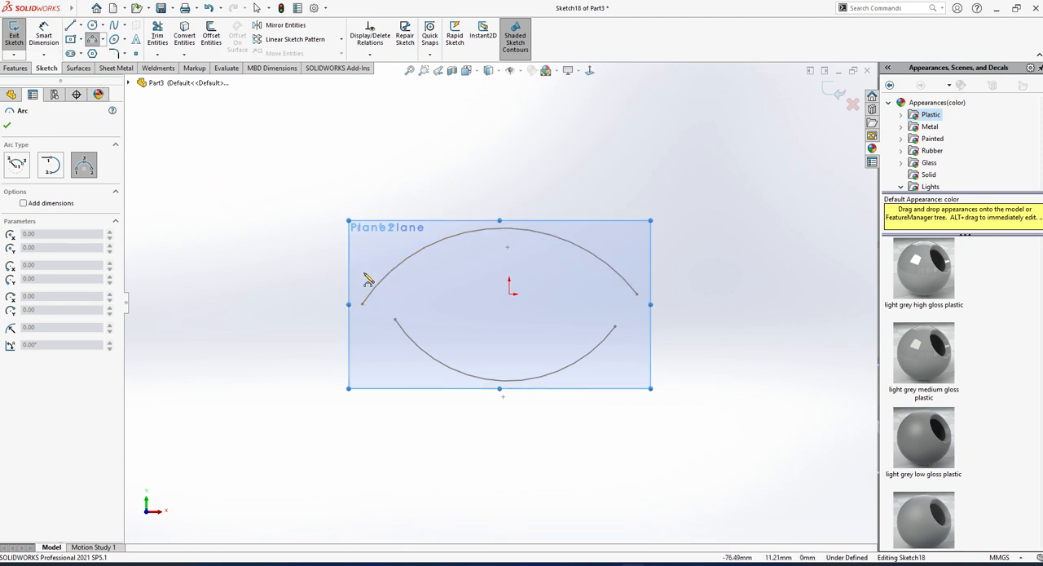
pyautogui.click(404, 292)
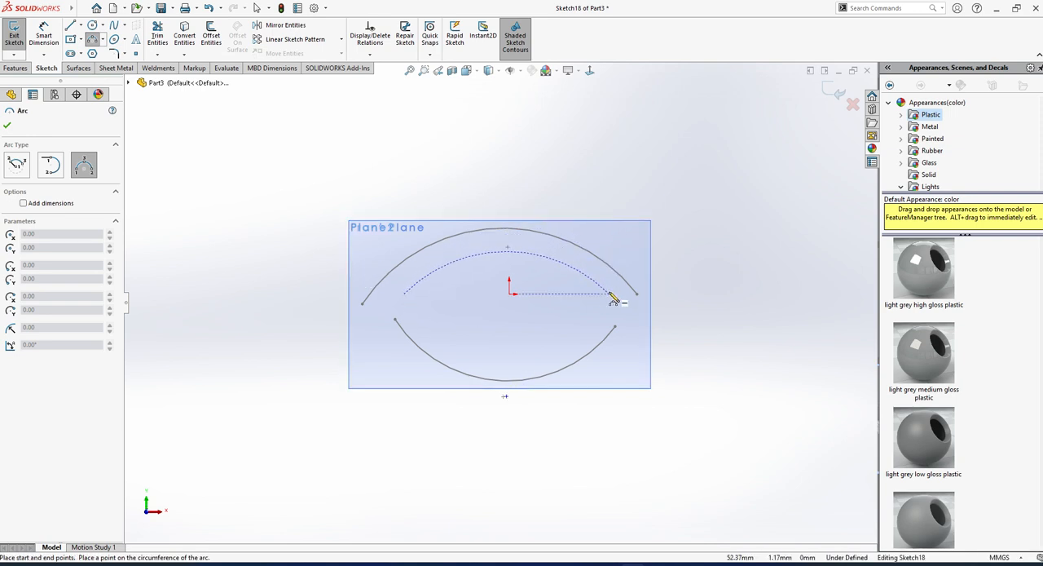
pyautogui.press('Escape')
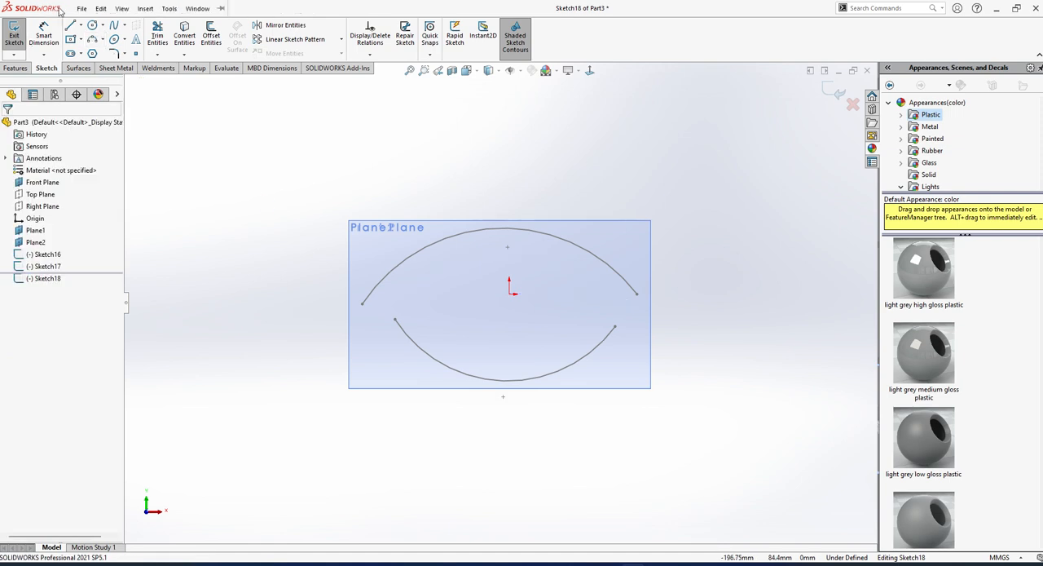
# Sketch an upward-bulging three-point arc of about 102 mm radius on Plane2, wider than the other two arcs, and exit the sketch.
pyautogui.click(92, 39)
pyautogui.click(51, 167)
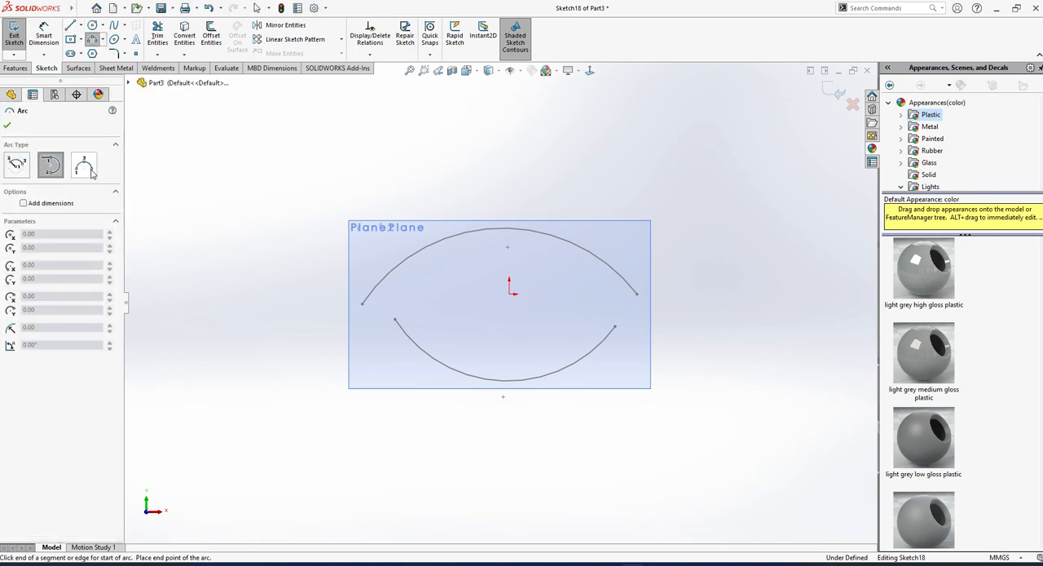
pyautogui.click(84, 167)
pyautogui.click(333, 330)
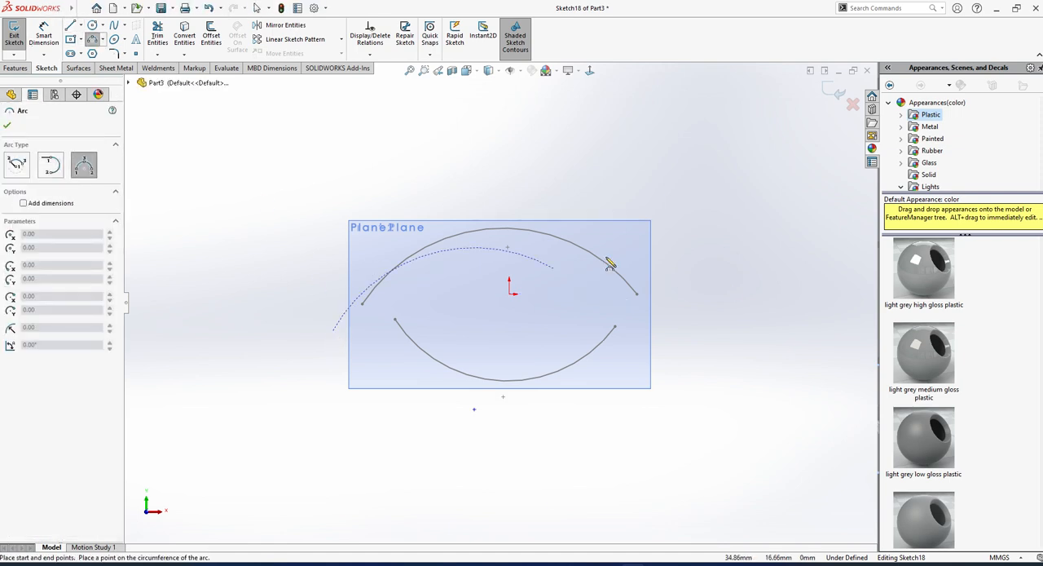
pyautogui.click(720, 331)
pyautogui.click(489, 170)
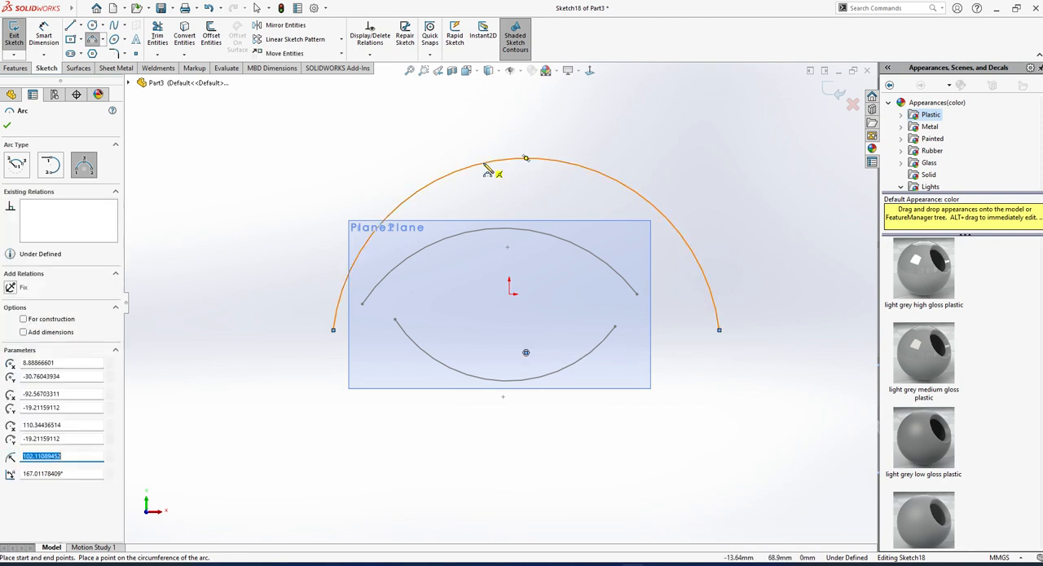
pyautogui.press('Escape')
pyautogui.moveTo(512, 223)
pyautogui.mouseDown(button='middle')
pyautogui.moveTo(505, 280)
pyautogui.moveTo(445, 328)
pyautogui.moveTo(488, 263)
pyautogui.moveTo(478, 315)
pyautogui.mouseUp(button='middle')
pyautogui.scroll(3, 447, 327)
pyautogui.click(11, 47)
# Start a Lofted Boss/Base and clear Sketch18 from its guide curves.
pyautogui.scroll(-3, 453, 320)
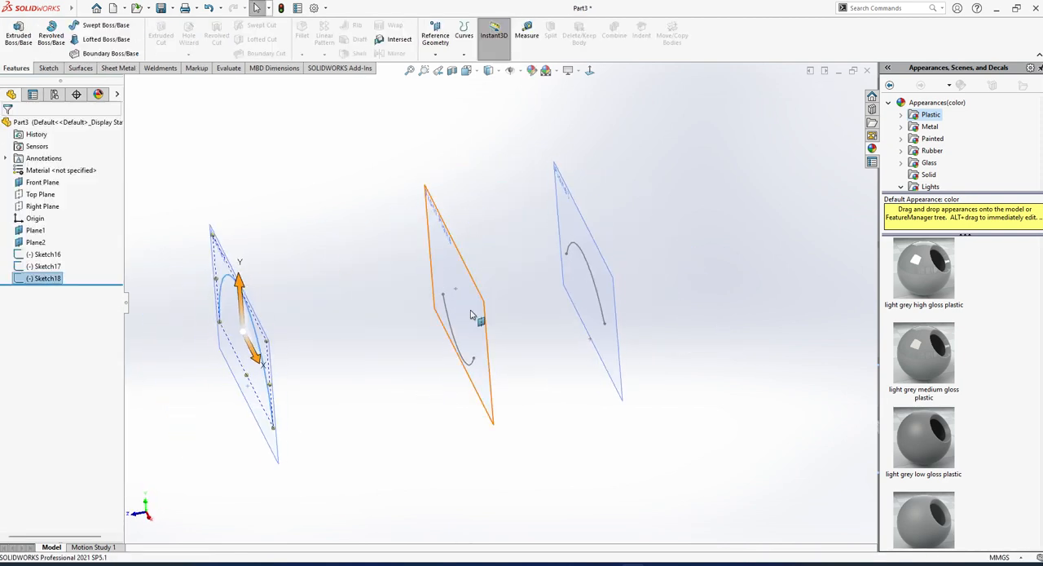
pyautogui.click(106, 39)
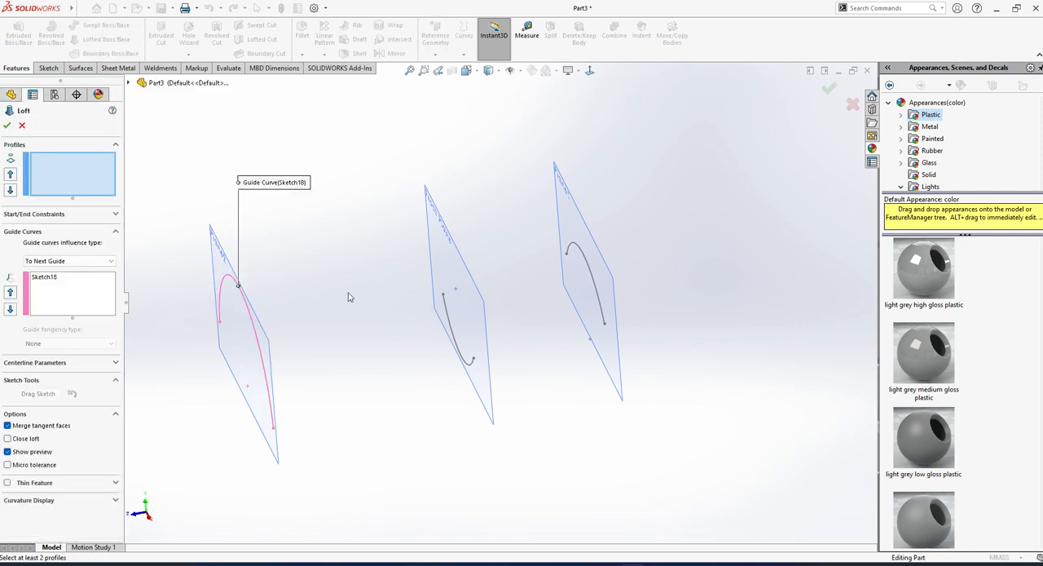
pyautogui.rightClick(41, 282)
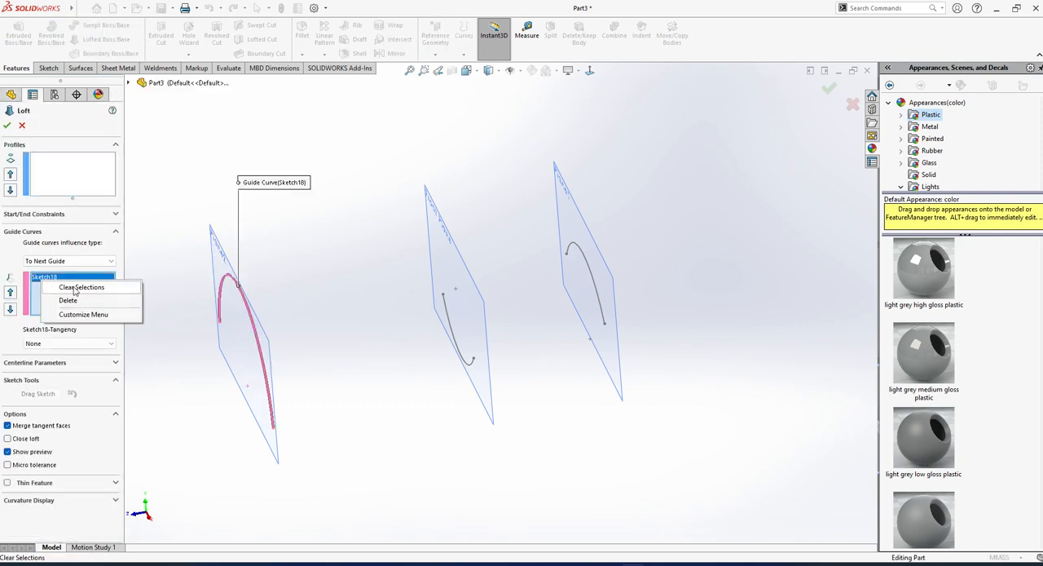
pyautogui.click(67, 287)
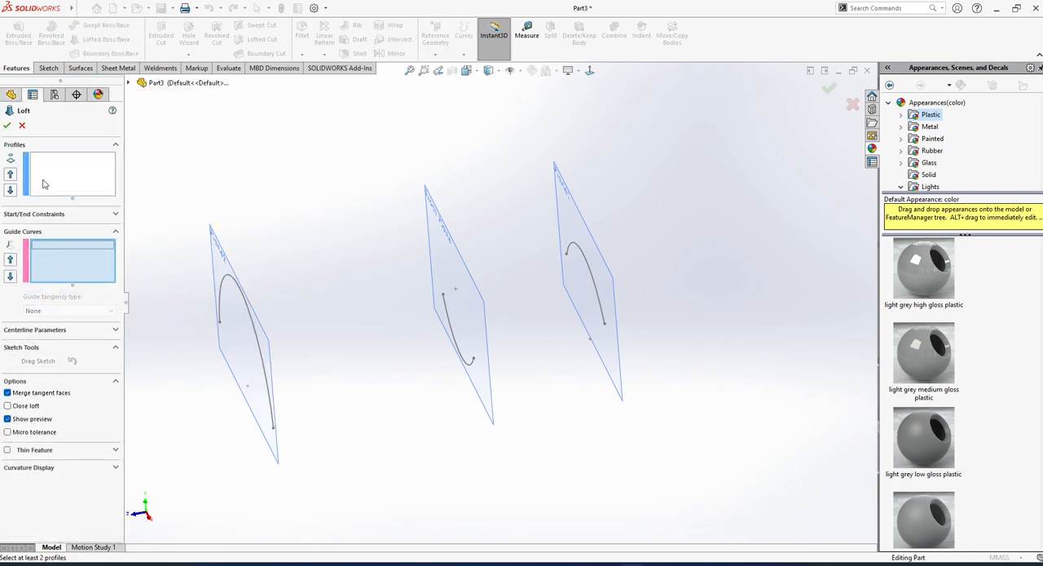
# Add the open arcs on Plane2, the Front Plane and Plane1, in that order, as the loft's profiles.
pyautogui.click(249, 310)
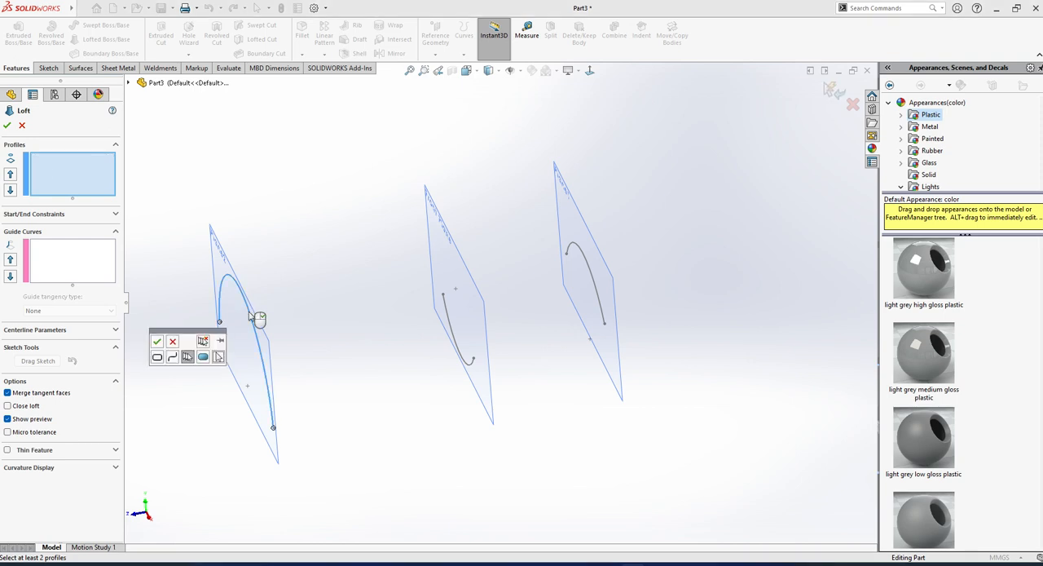
pyautogui.click(157, 349)
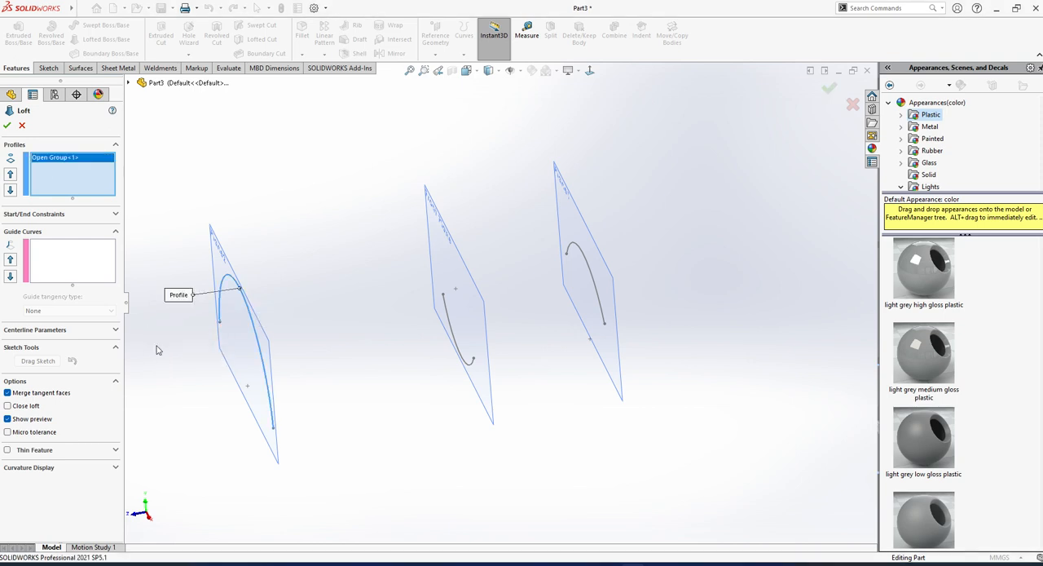
pyautogui.click(456, 341)
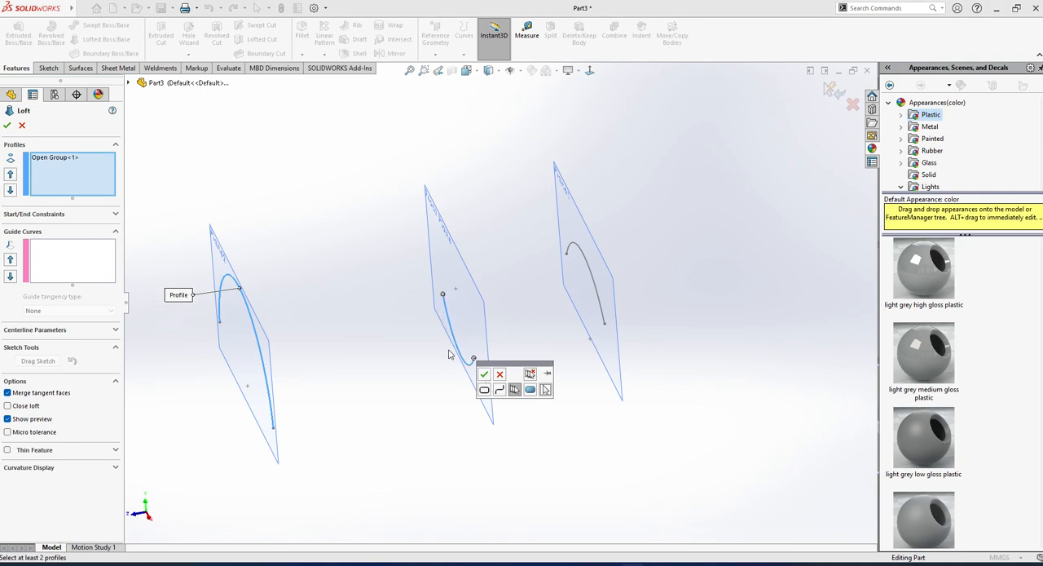
pyautogui.click(484, 374)
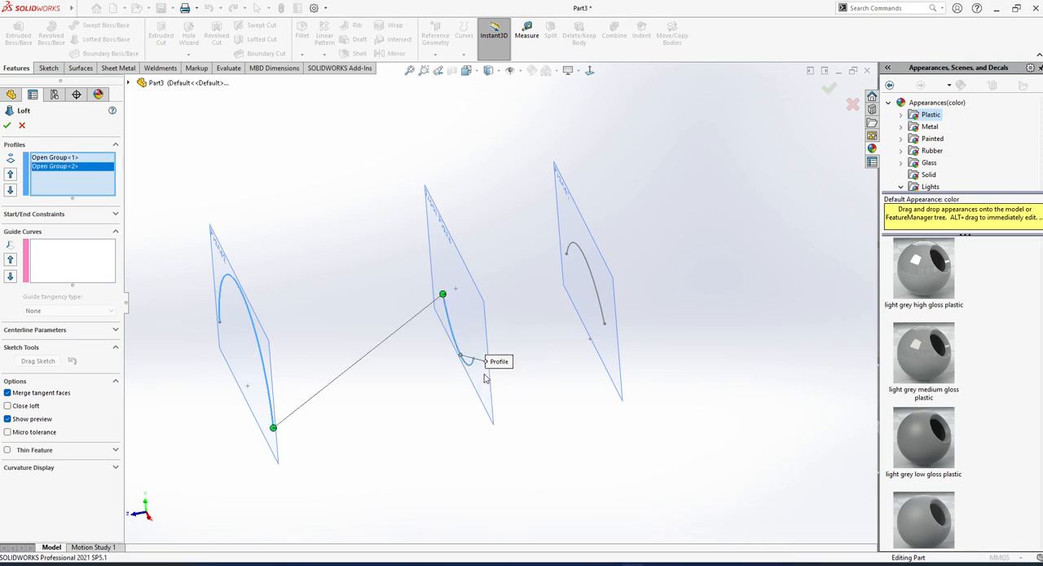
pyautogui.click(584, 261)
pyautogui.click(613, 212)
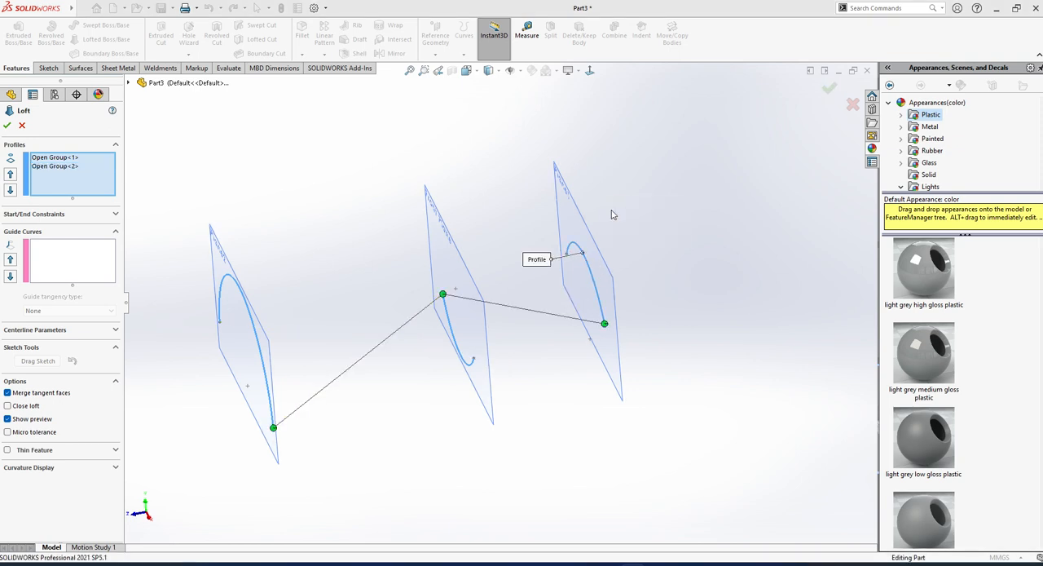
# Move the loft connector on the Front Plane arc to its opposite end and try to create the solid loft.
pyautogui.moveTo(474, 346); pyautogui.dragTo(541, 367, button='middle')
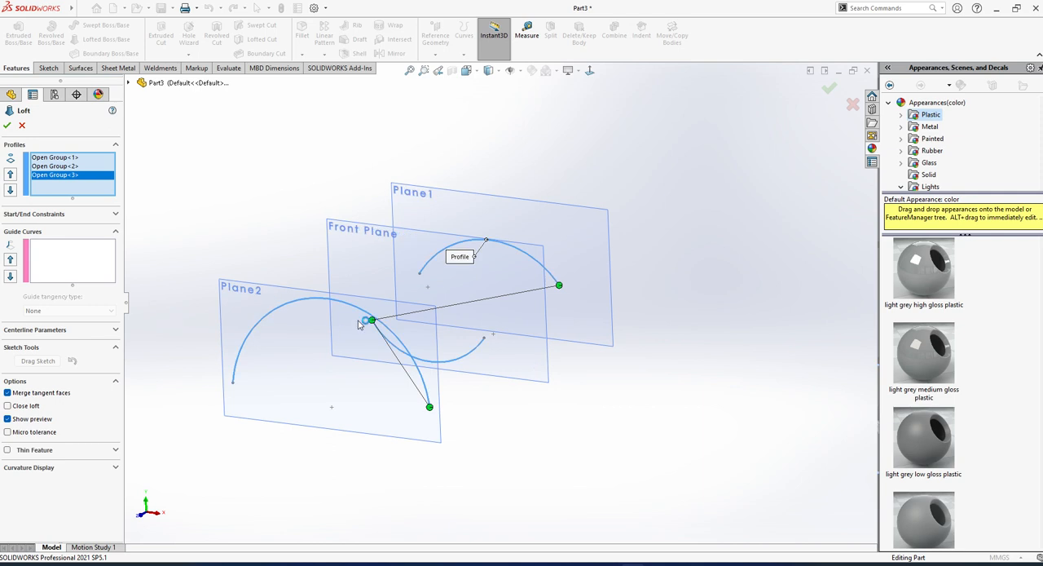
pyautogui.moveTo(372, 322); pyautogui.dragTo(491, 348)
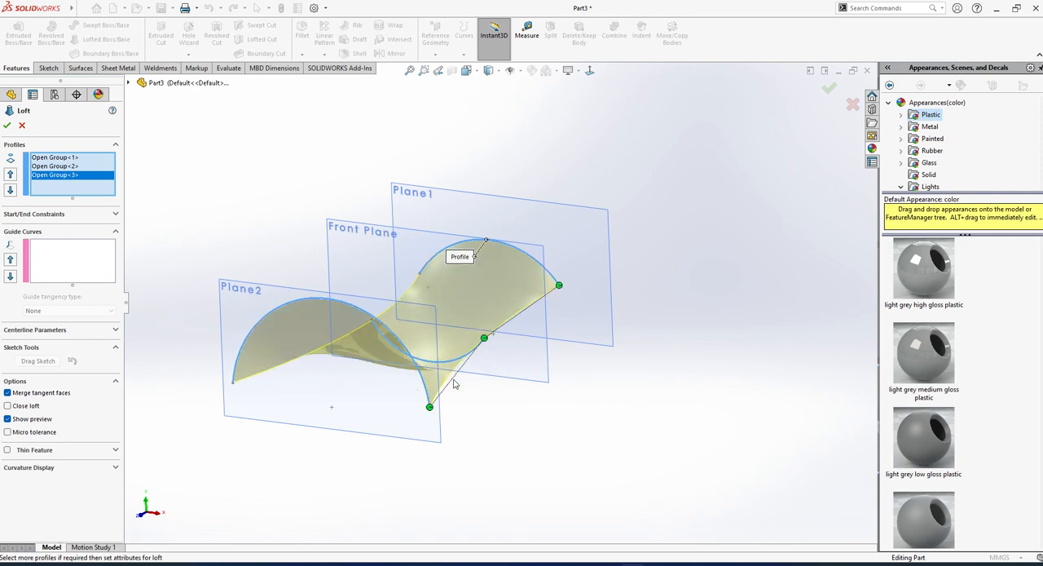
pyautogui.moveTo(454, 379); pyautogui.dragTo(390, 433, button='middle')
pyautogui.click(7, 125)
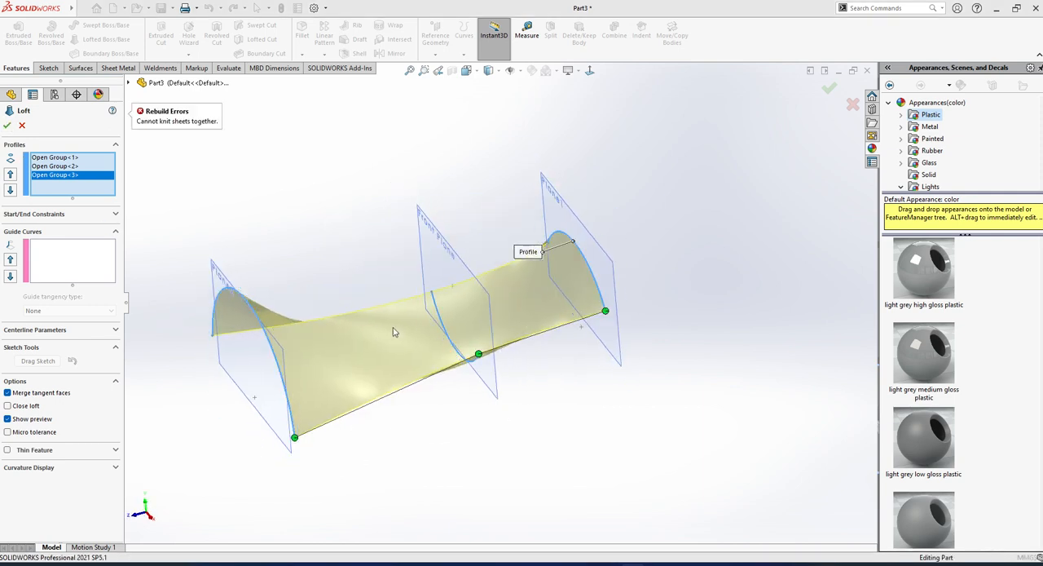
# Inspect the twisted loft preview from other angles and cancel the solid loft.
pyautogui.moveTo(202, 299); pyautogui.dragTo(454, 352, button='middle')
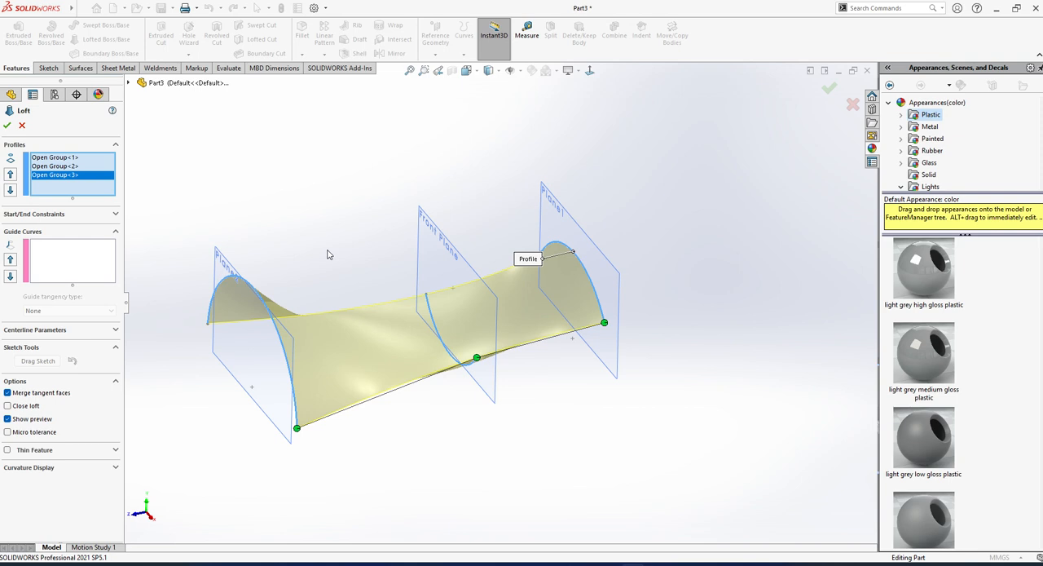
pyautogui.moveTo(400, 325); pyautogui.dragTo(422, 283, button='middle')
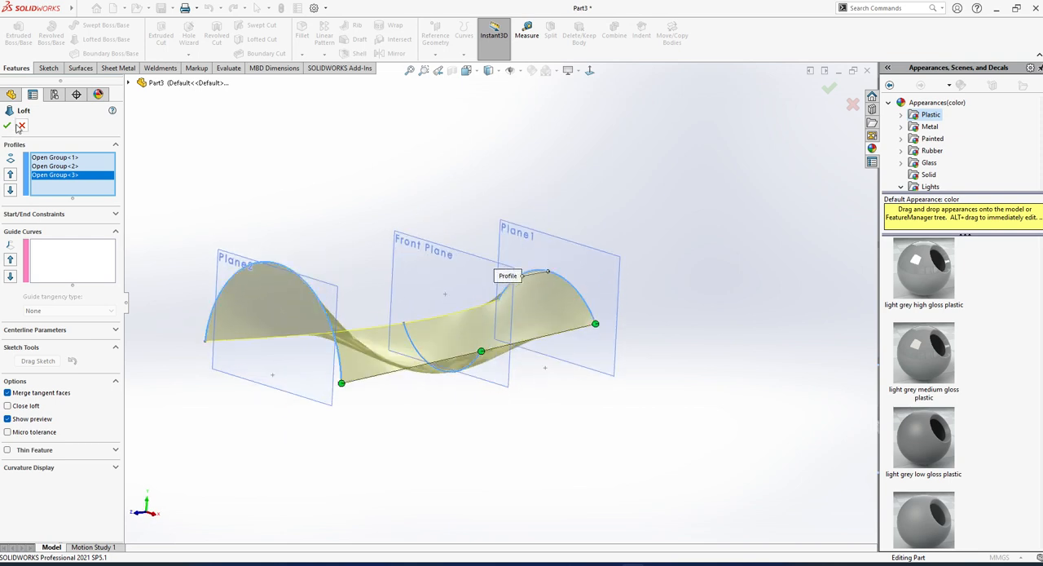
pyautogui.click(21, 125)
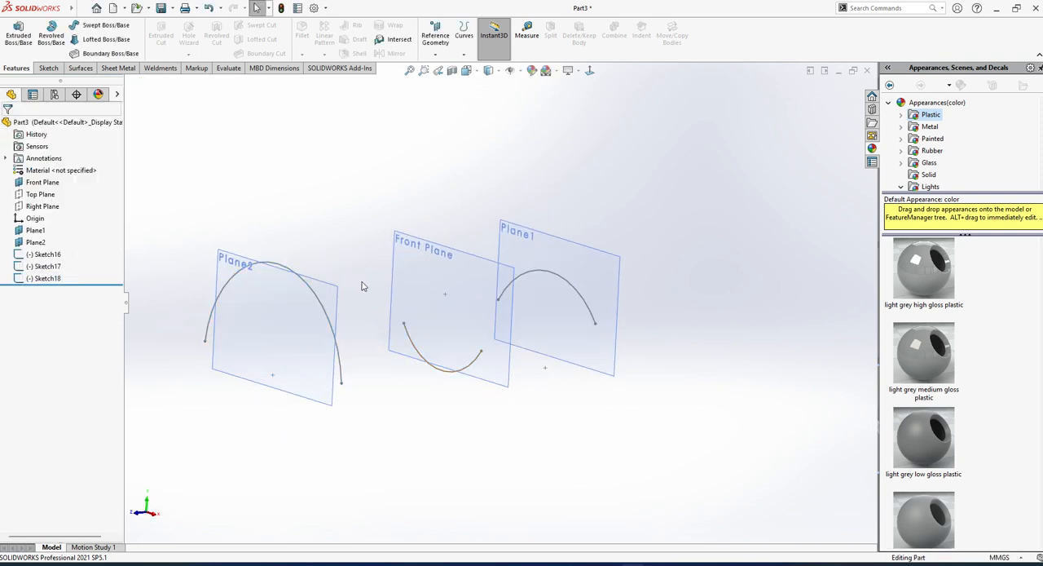
# Start a new sketch on the Right Plane and view it at an angle alongside the three arcs.
pyautogui.moveTo(363, 286); pyautogui.dragTo(349, 346, button='middle')
pyautogui.moveTo(277, 253)
pyautogui.mouseDown(button='middle')
pyautogui.moveTo(302, 272)
pyautogui.moveTo(326, 234)
pyautogui.moveTo(269, 271)
pyautogui.mouseUp(button='middle')
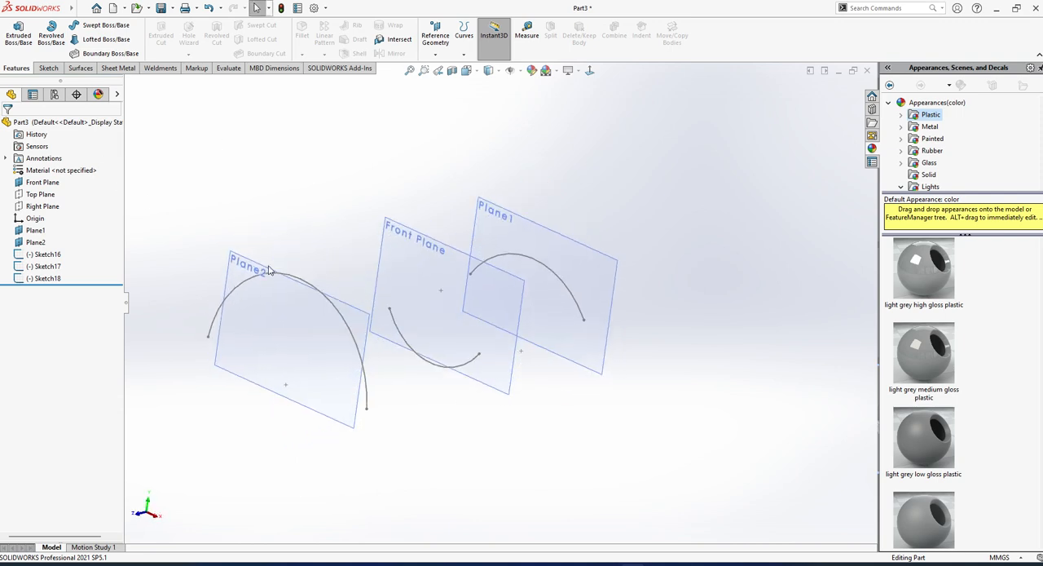
pyautogui.click(45, 209)
pyautogui.click(56, 188)
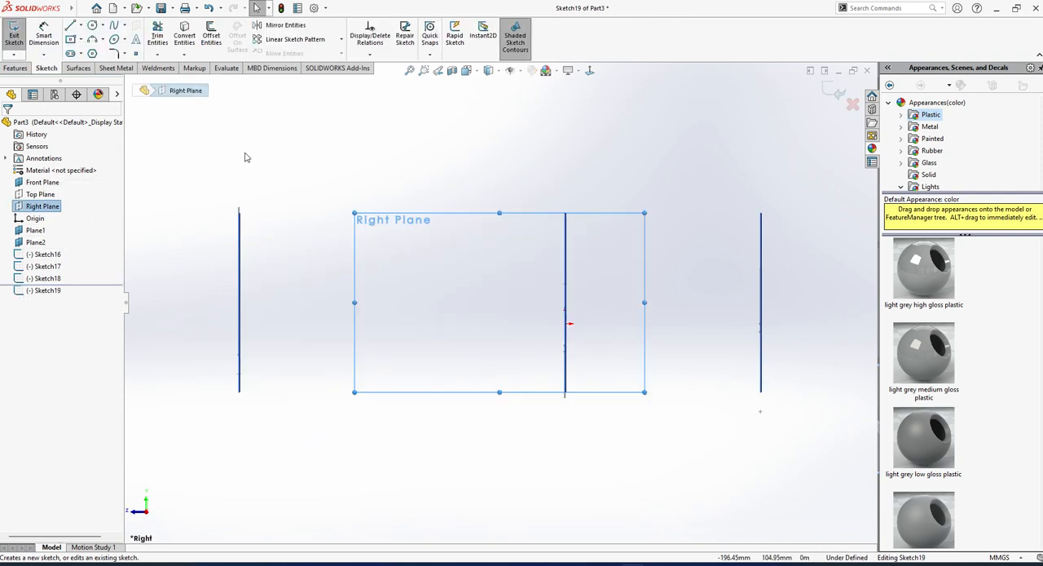
pyautogui.click(246, 157)
pyautogui.moveTo(303, 209); pyautogui.dragTo(284, 223, button='middle')
pyautogui.click(292, 201)
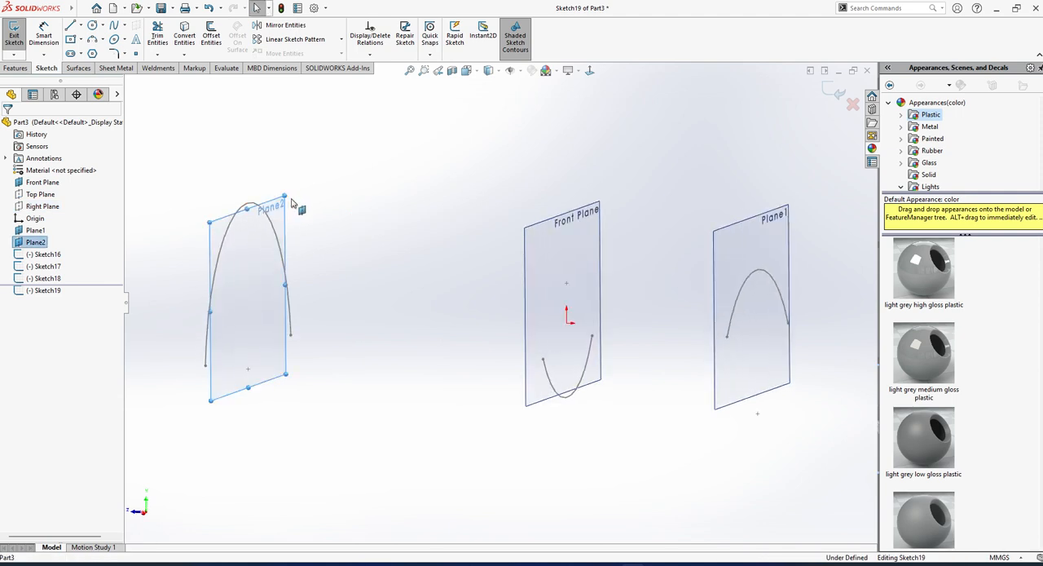
pyautogui.click(422, 138)
pyautogui.click(511, 72)
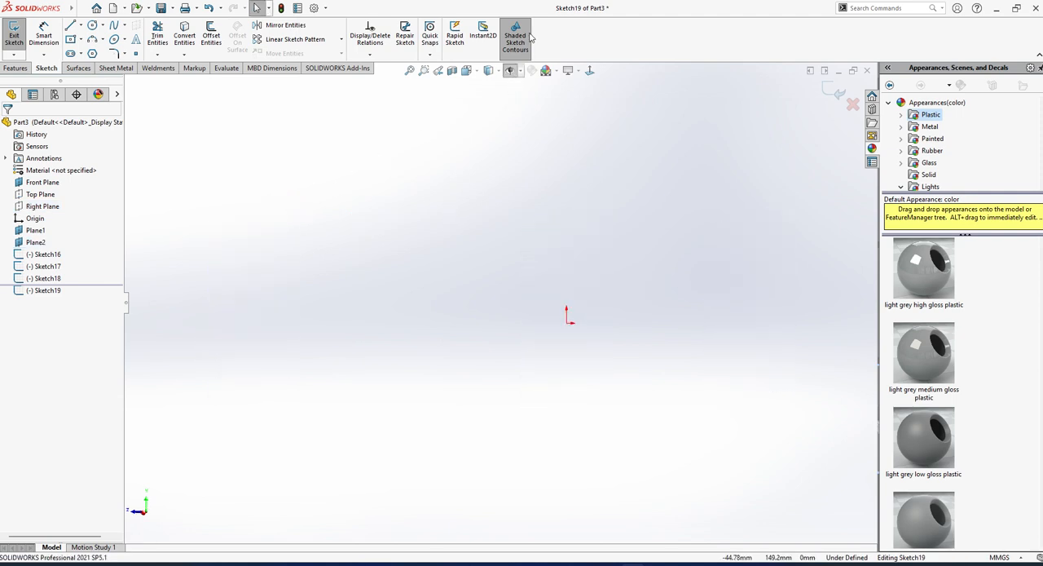
pyautogui.click(521, 71)
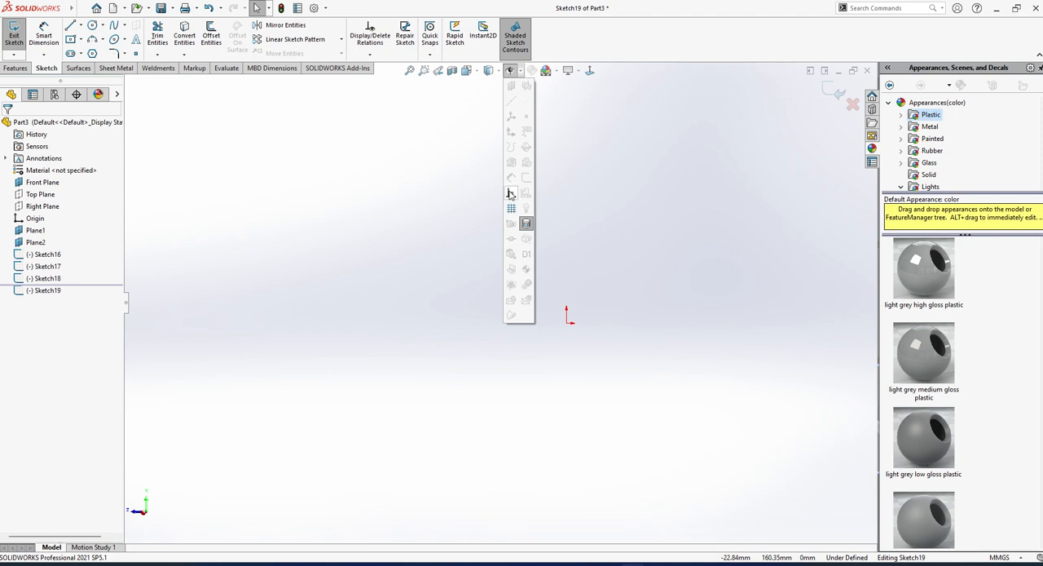
pyautogui.click(511, 72)
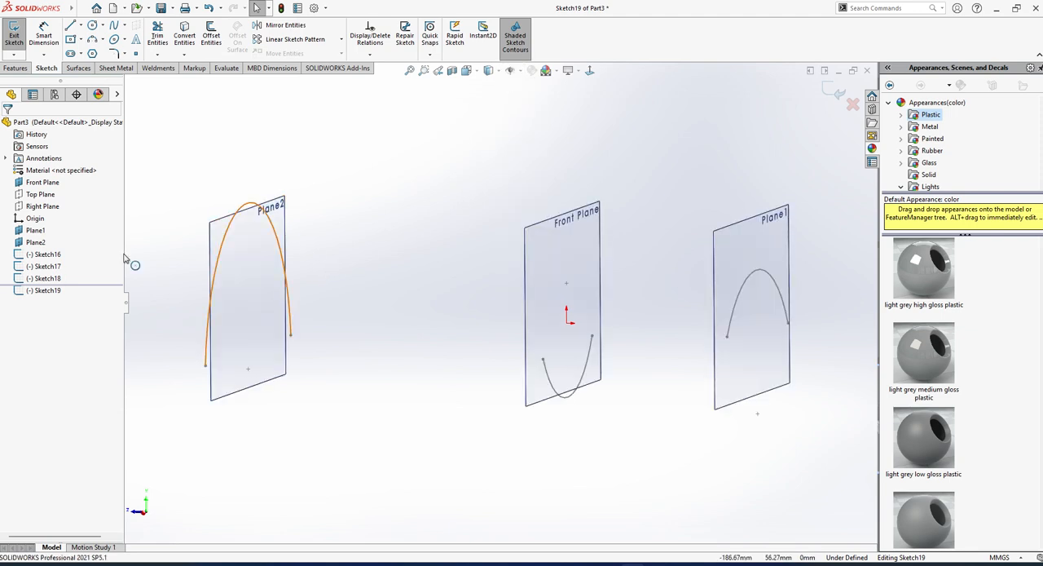
# Hide Plane2, Plane1 and the Front Plane so only the arcs stay displayed.
pyautogui.click(35, 242)
pyautogui.click(62, 225)
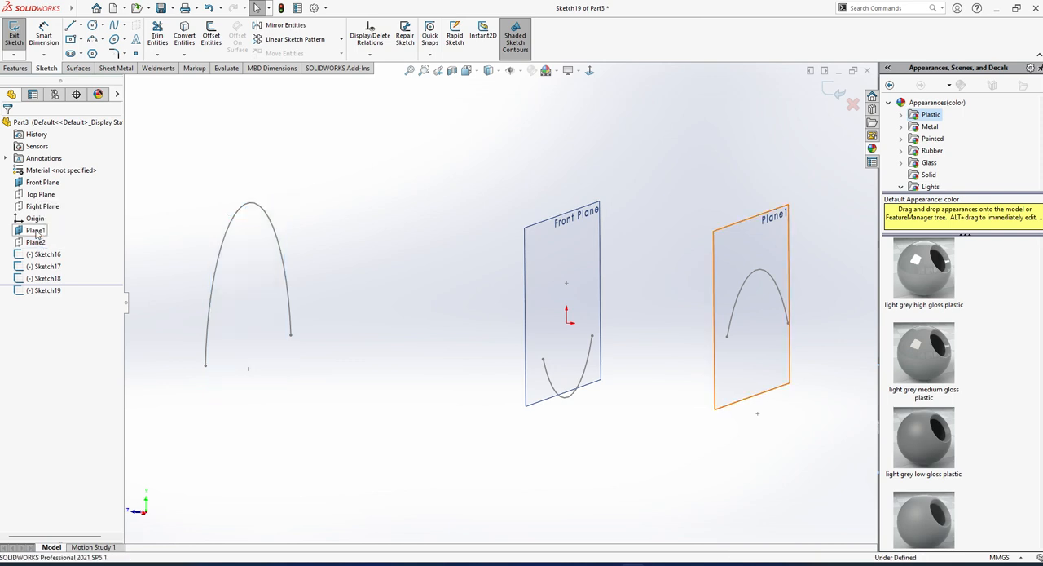
pyautogui.click(35, 229)
pyautogui.click(63, 219)
pyautogui.click(41, 182)
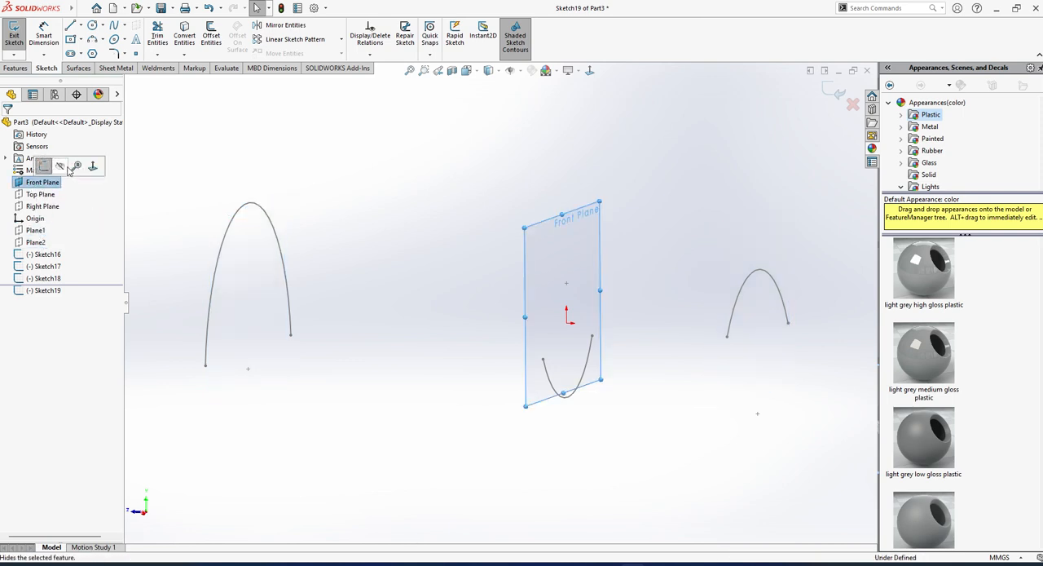
pyautogui.click(65, 168)
pyautogui.click(266, 216)
# Draw a three-point spline on the Right Plane running from the Plane2 arc past the Front Plane arc to the Plane1 arc.
pyautogui.scroll(3, 644, 262)
pyautogui.scroll(-2, 644, 261)
pyautogui.click(96, 45)
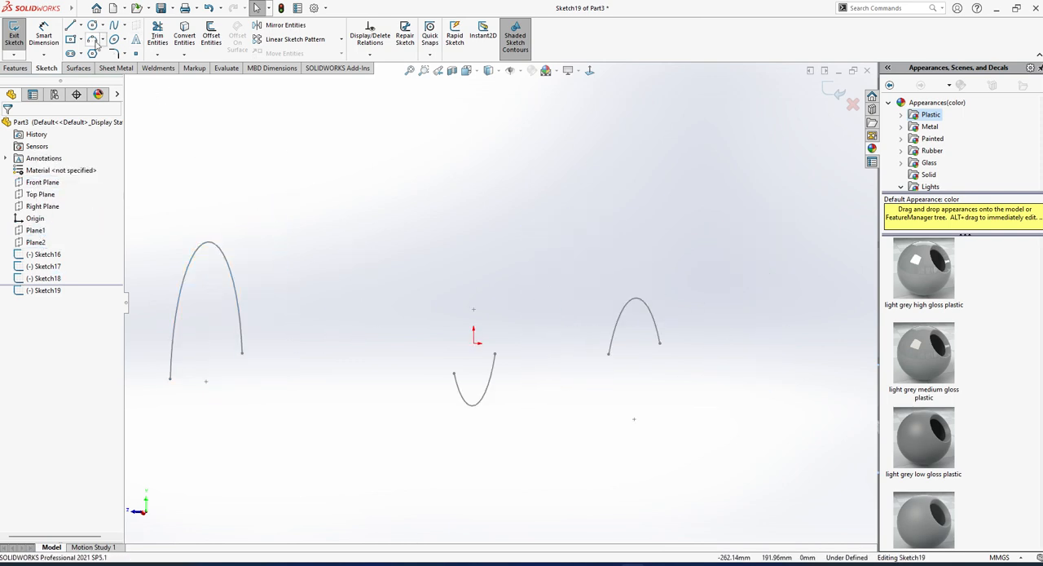
pyautogui.click(119, 26)
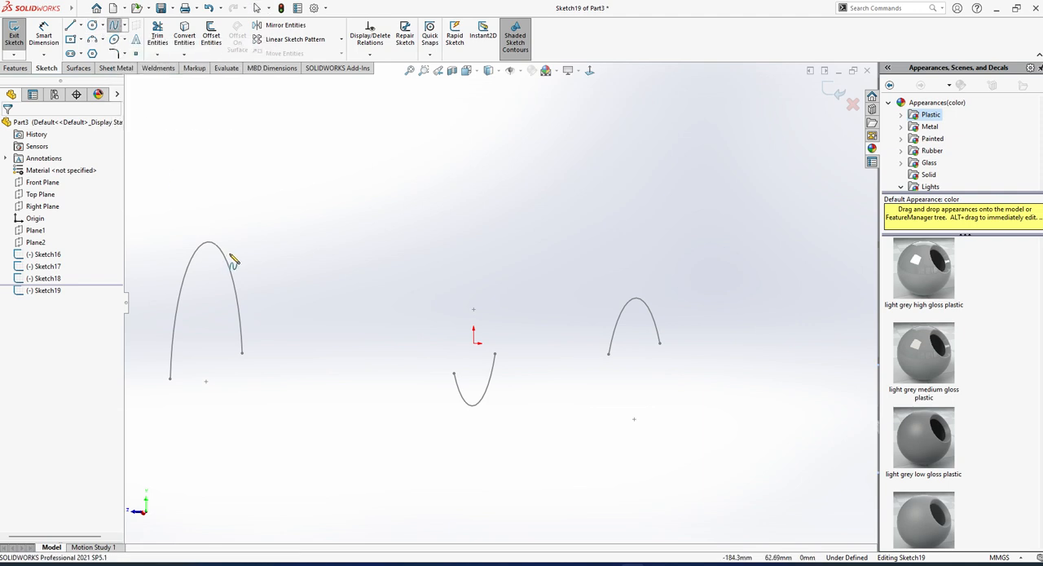
pyautogui.moveTo(207, 256)
pyautogui.mouseDown(button='middle')
pyautogui.moveTo(235, 267)
pyautogui.moveTo(273, 232)
pyautogui.mouseUp(button='middle')
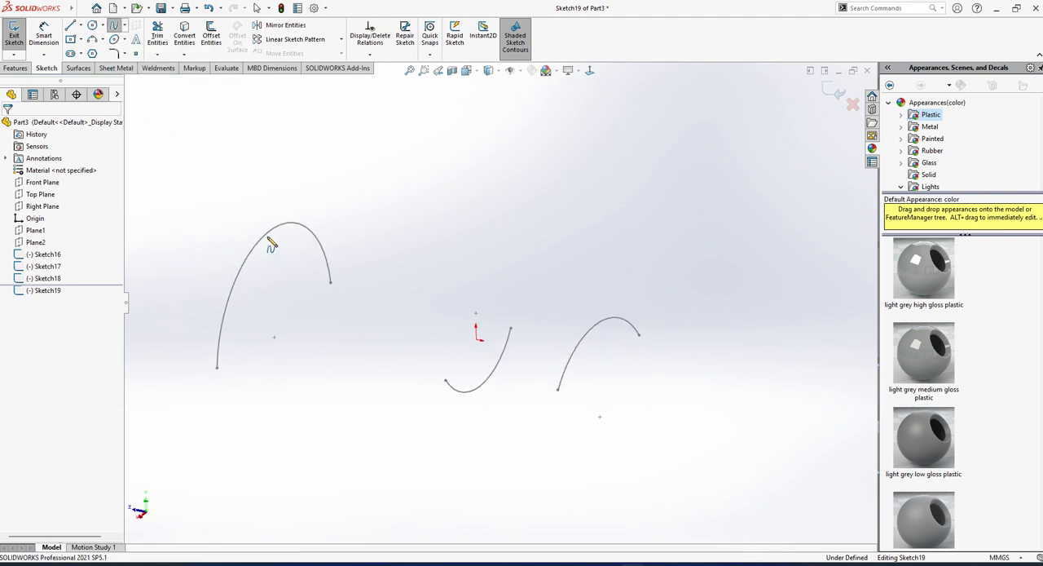
pyautogui.click(267, 234)
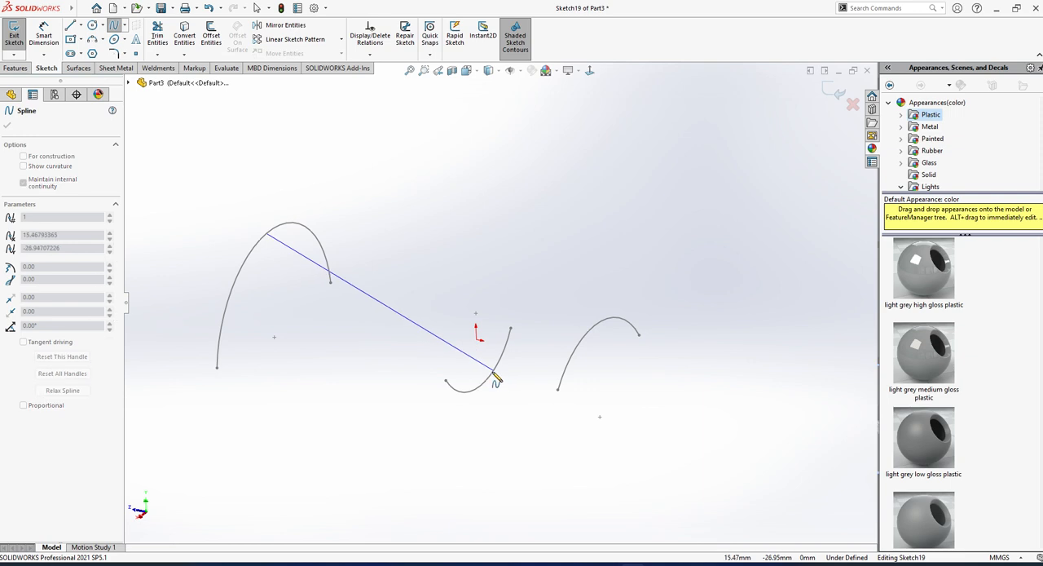
pyautogui.click(489, 376)
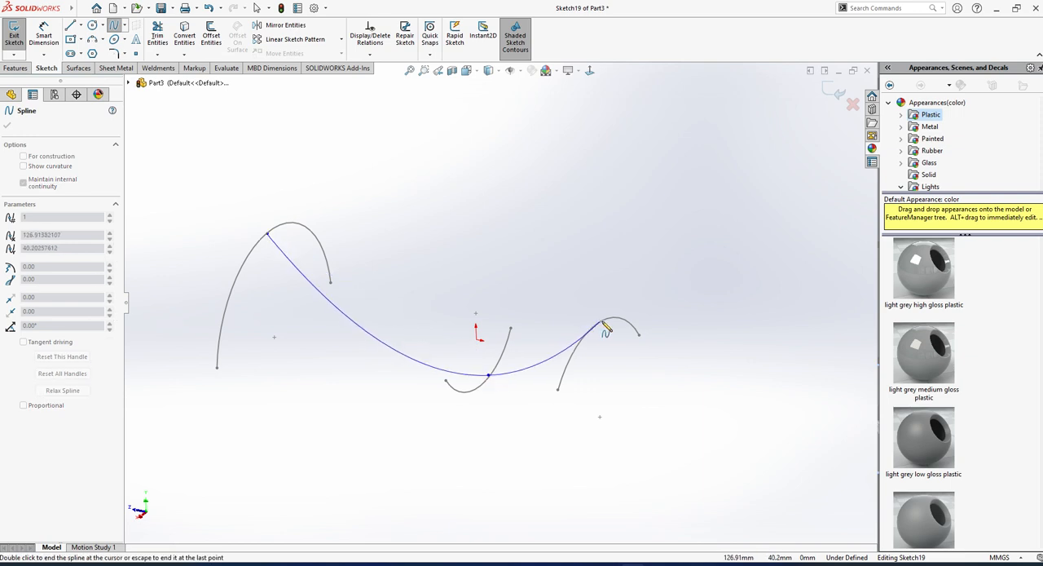
pyautogui.doubleClick(601, 321)
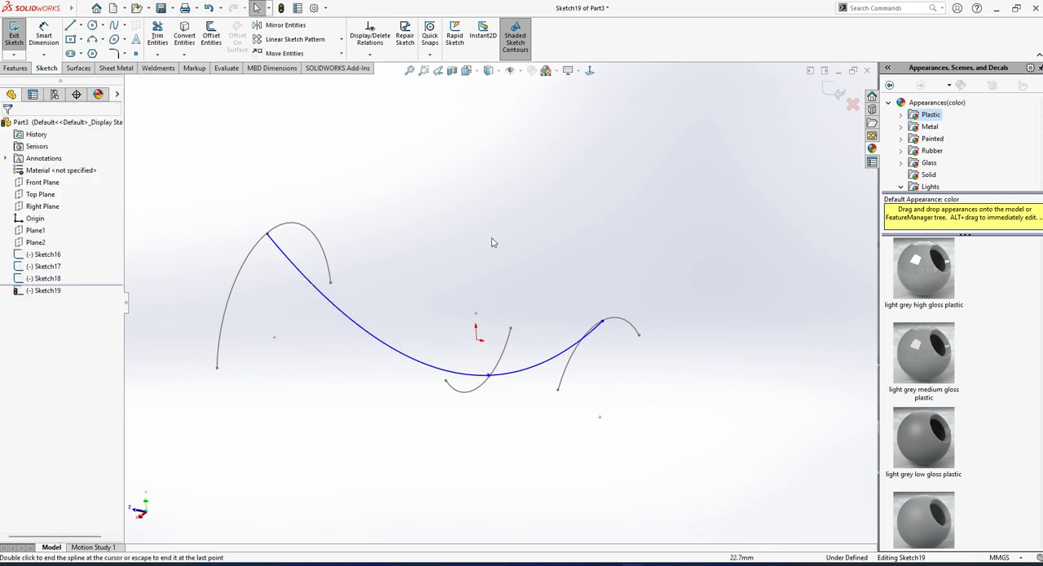
# Attach the spline's start point to the Plane2 arc with a Pierce relation, undoing the Coincident relation tried first.
pyautogui.click(268, 234)
pyautogui.keyDown('ctrl'); pyautogui.click(279, 227); pyautogui.keyUp('ctrl')
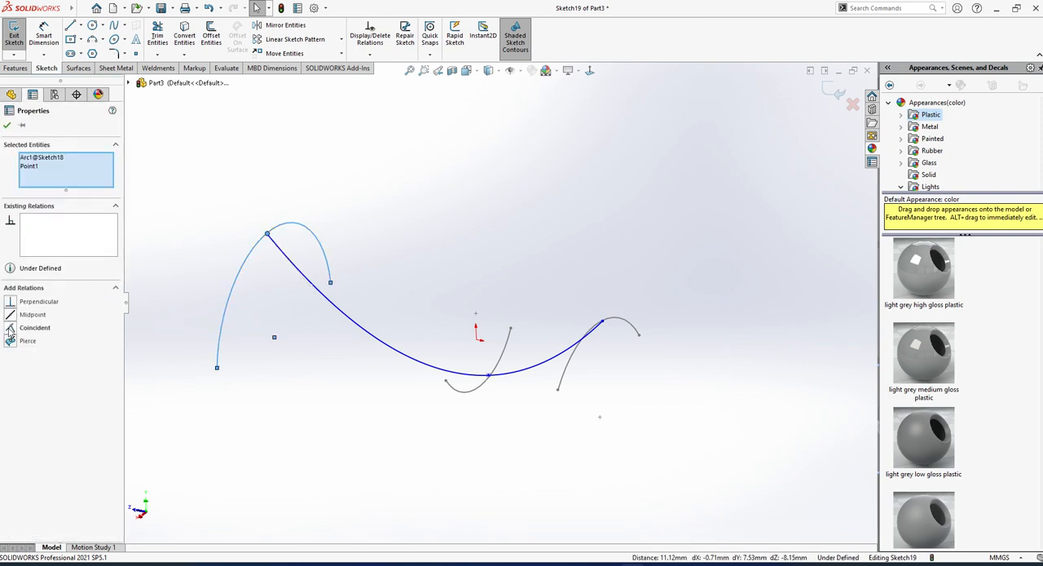
pyautogui.click(10, 328)
pyautogui.hotkey('ctrl', 'z')
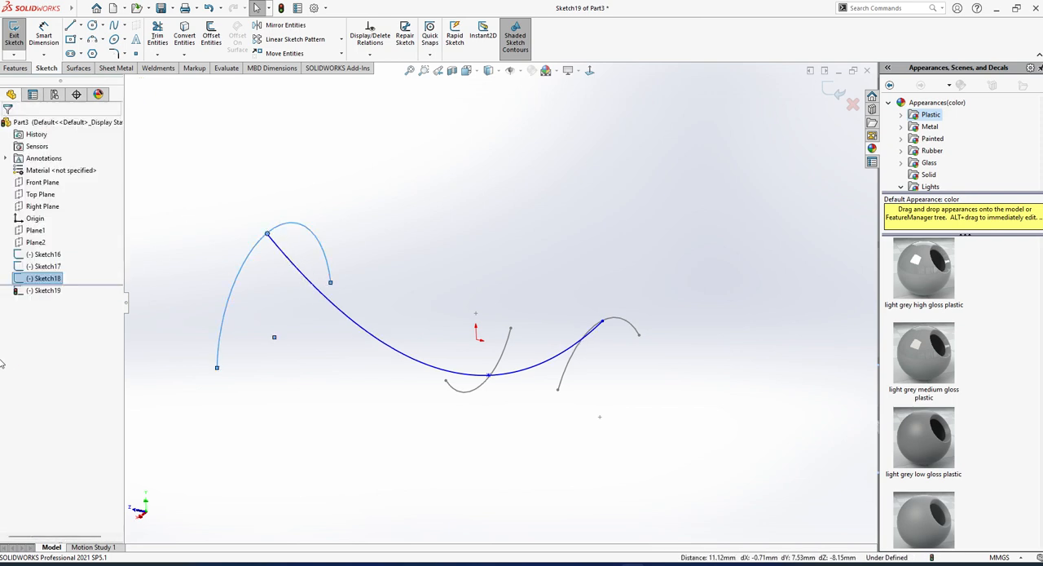
pyautogui.click(184, 225)
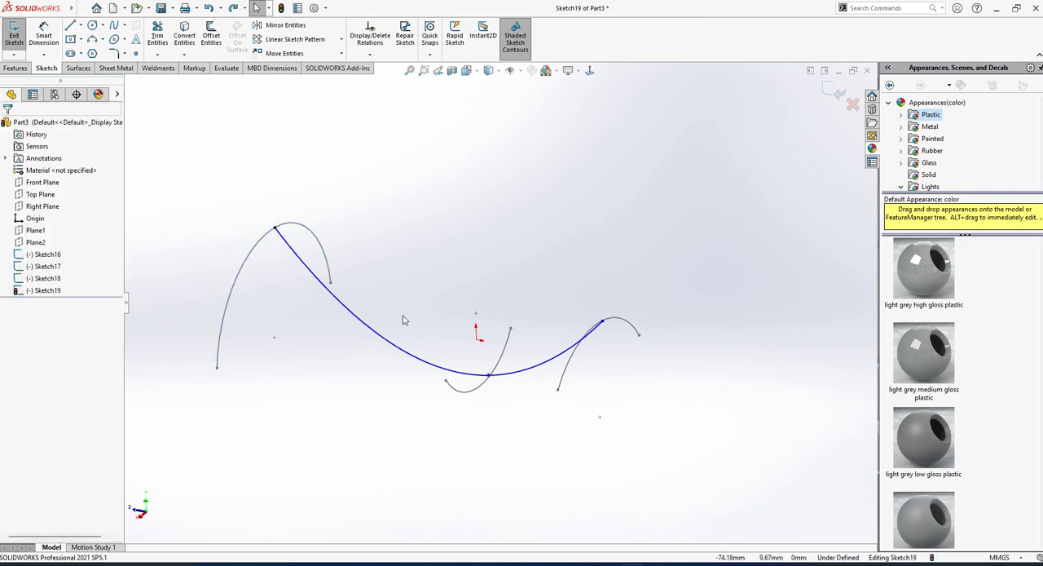
# Add a Pierce relation between the spline's middle point and the Front Plane arc.
pyautogui.moveTo(403, 319)
pyautogui.mouseDown(button='middle')
pyautogui.moveTo(449, 332)
pyautogui.moveTo(491, 369)
pyautogui.mouseUp(button='middle')
pyautogui.click(481, 360)
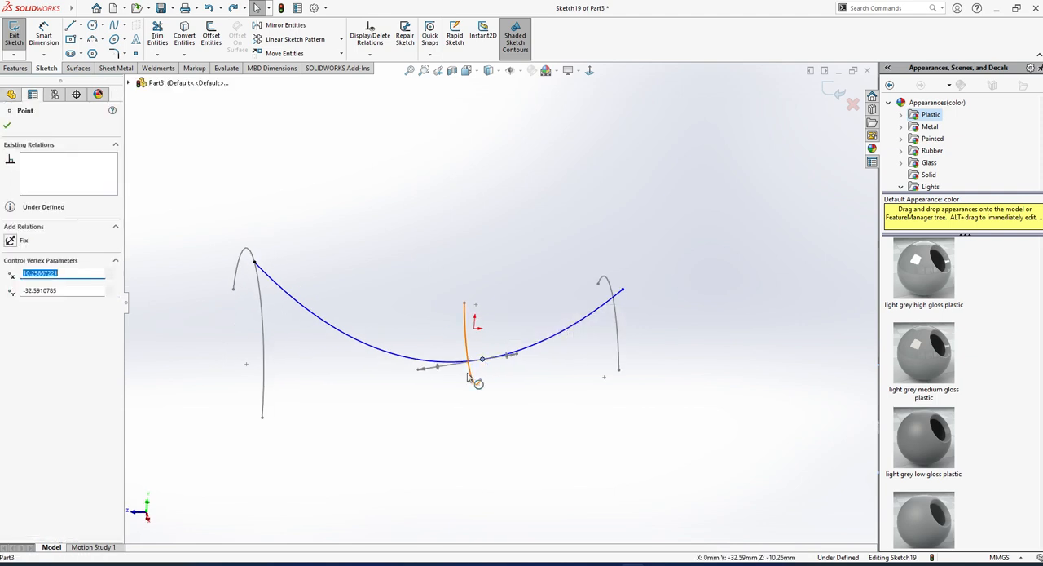
pyautogui.keyDown('ctrl'); pyautogui.click(470, 376); pyautogui.keyUp('ctrl')
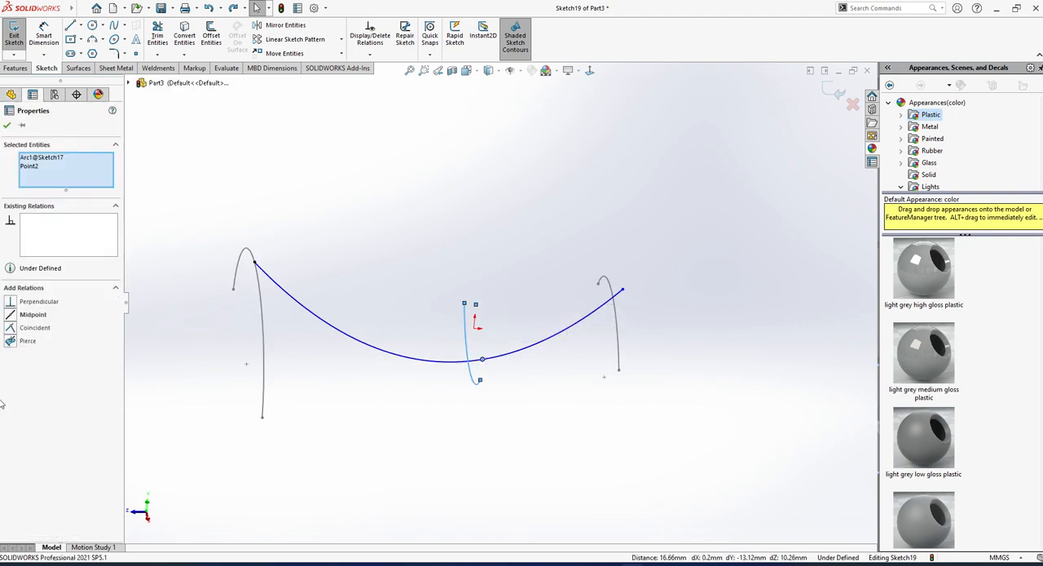
pyautogui.click(10, 342)
pyautogui.click(184, 293)
# Add a Pierce relation between the spline's end point and the Plane1 arc, and exit the sketch.
pyautogui.scroll(-2, 617, 266)
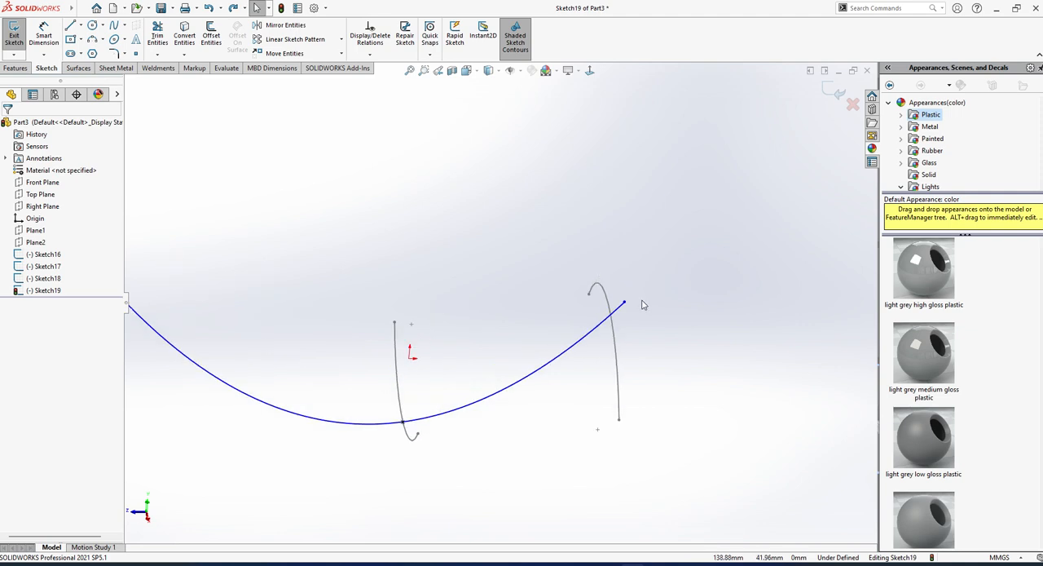
pyautogui.click(625, 304)
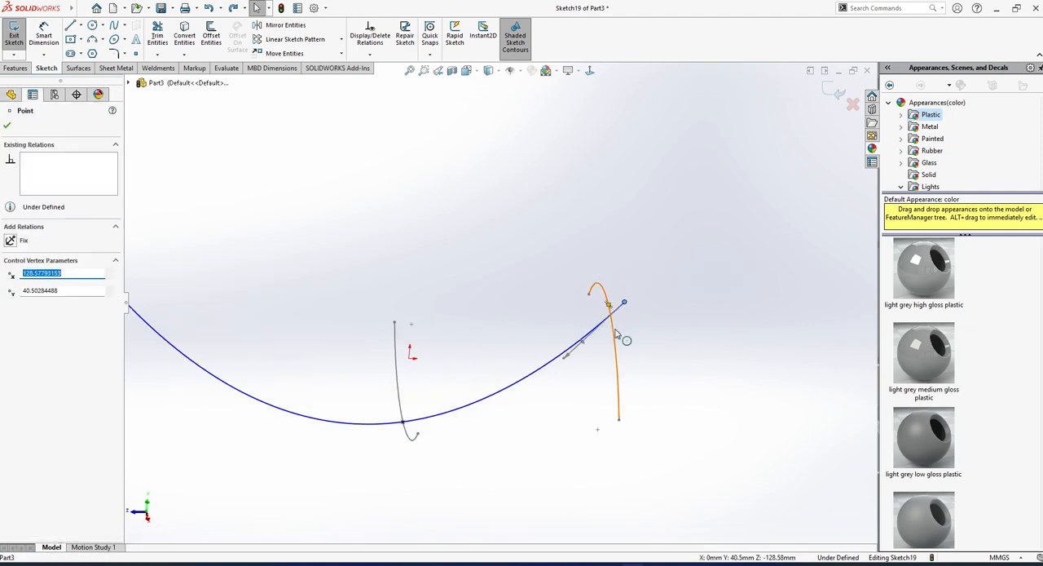
pyautogui.keyDown('ctrl'); pyautogui.click(617, 332); pyautogui.keyUp('ctrl')
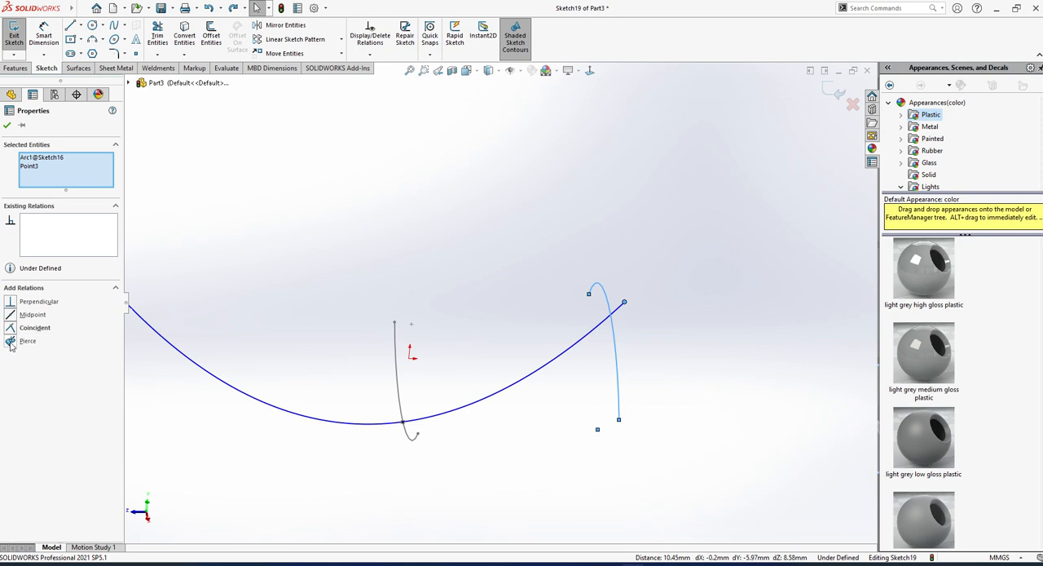
pyautogui.click(10, 343)
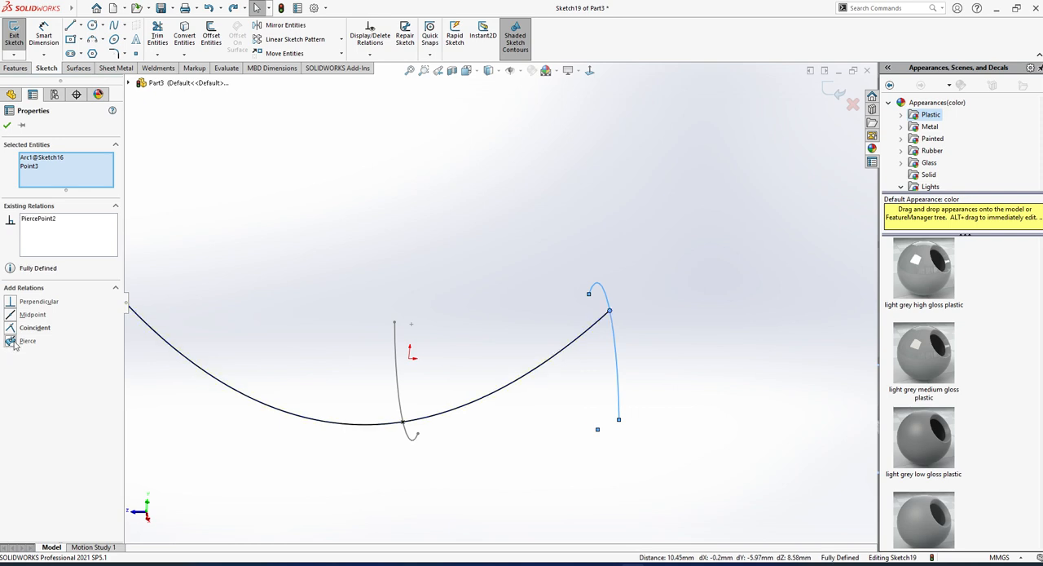
pyautogui.press('Escape')
pyautogui.moveTo(535, 400)
pyautogui.mouseDown(button='middle')
pyautogui.moveTo(547, 293)
pyautogui.moveTo(563, 365)
pyautogui.moveTo(450, 373)
pyautogui.moveTo(462, 377)
pyautogui.moveTo(438, 431)
pyautogui.moveTo(461, 391)
pyautogui.moveTo(393, 427)
pyautogui.mouseUp(button='middle')
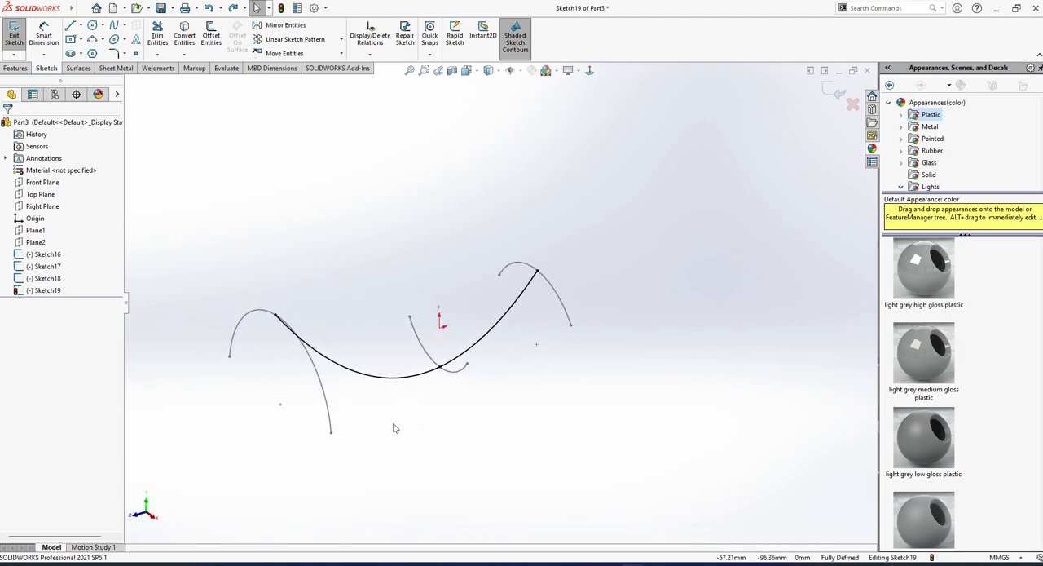
pyautogui.scroll(-1, 394, 425)
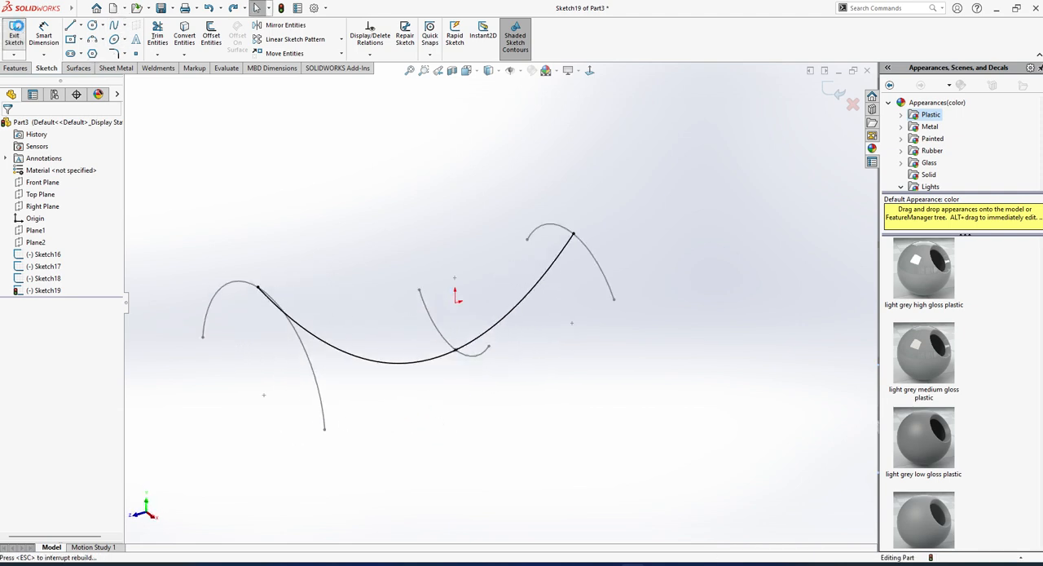
pyautogui.click(8, 33)
# Start a Lofted Boss/Base with the open arcs on Plane1, the Front Plane and Plane2 as profiles, in that order.
pyautogui.moveTo(353, 269)
pyautogui.mouseDown(button='middle')
pyautogui.moveTo(426, 244)
pyautogui.moveTo(415, 300)
pyautogui.mouseUp(button='middle')
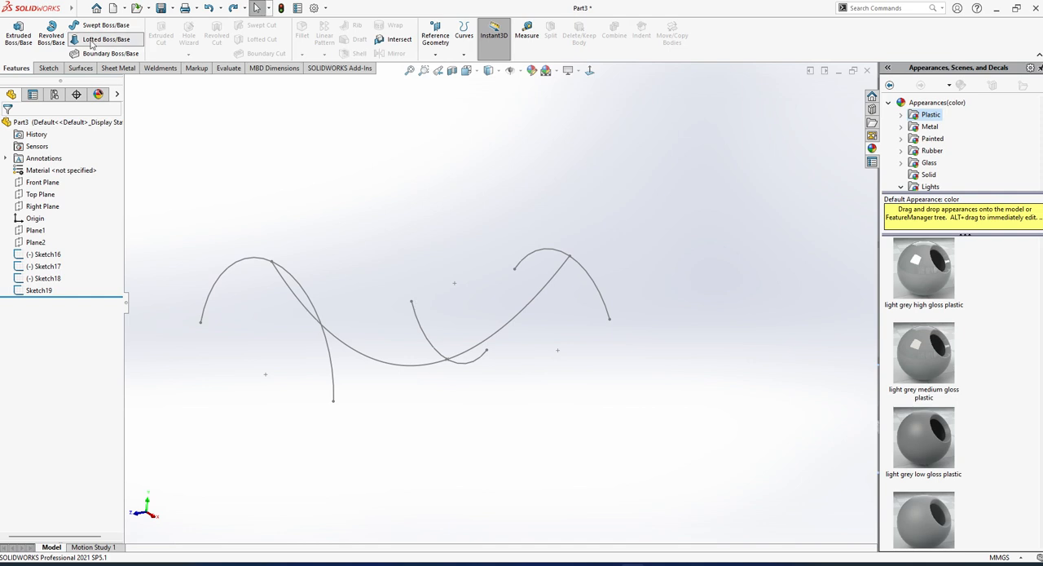
pyautogui.click(587, 275)
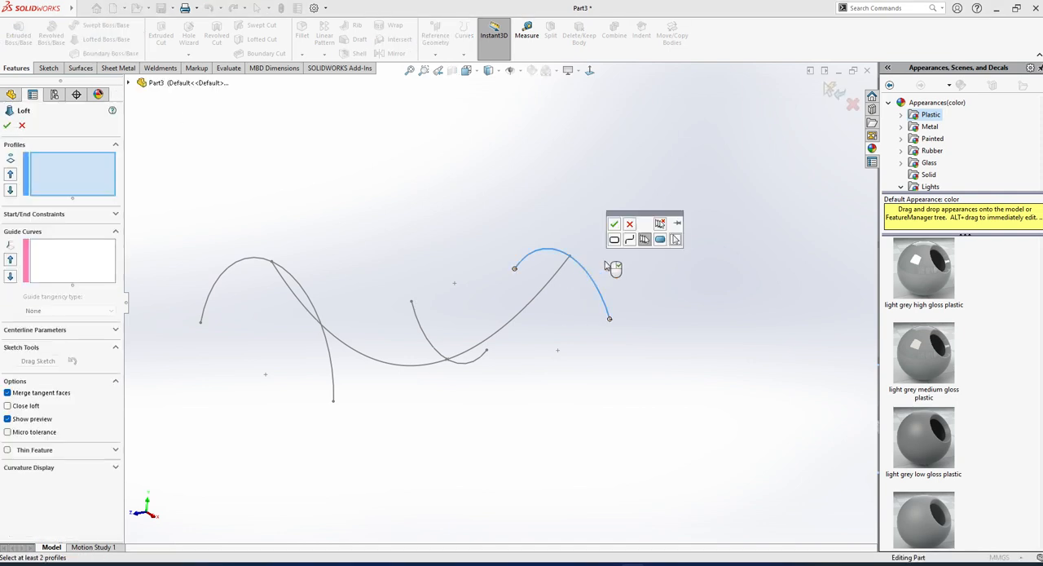
pyautogui.click(614, 222)
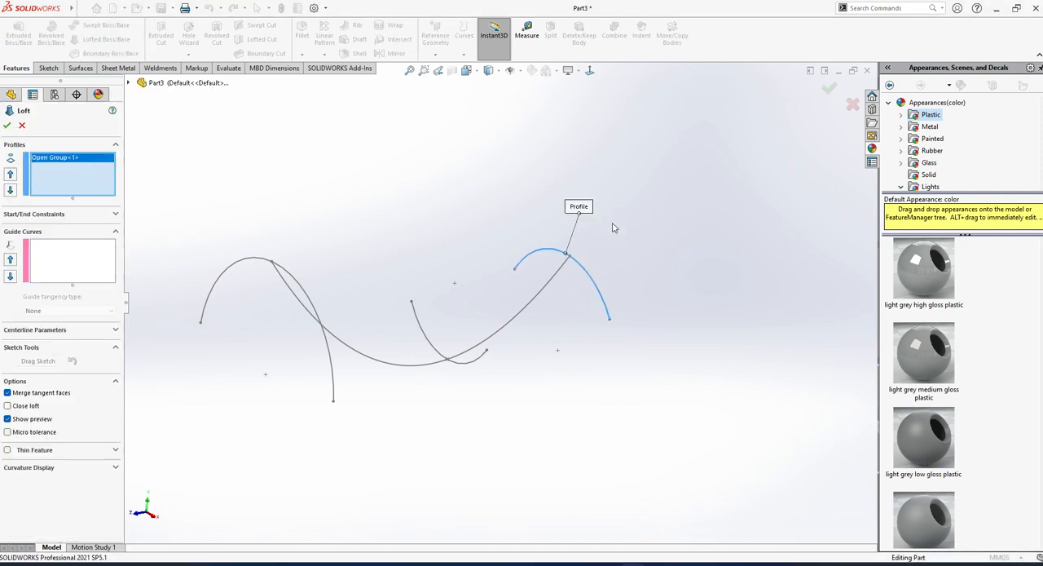
pyautogui.click(427, 341)
pyautogui.click(453, 376)
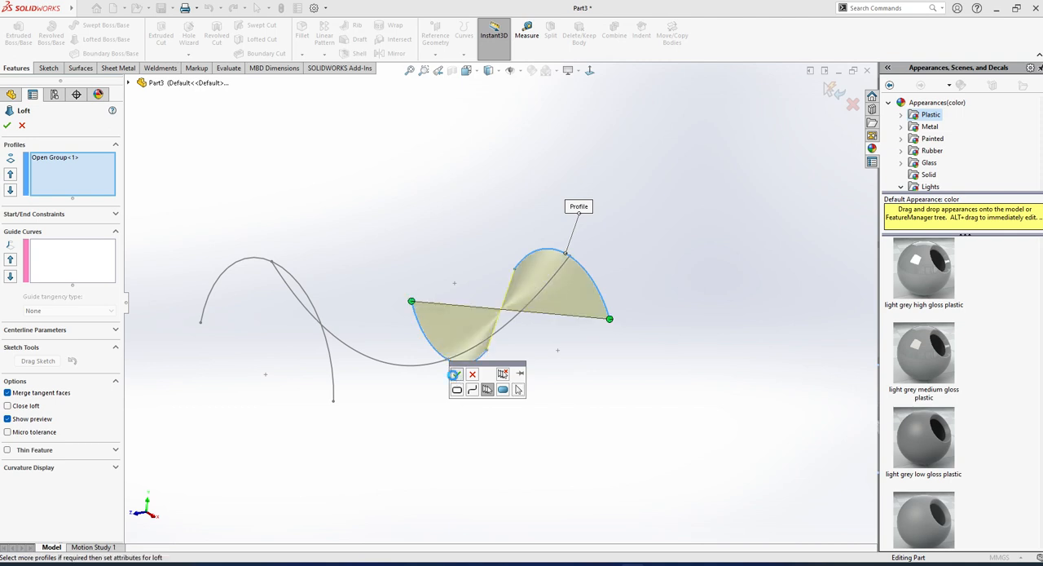
pyautogui.click(335, 377)
pyautogui.click(242, 410)
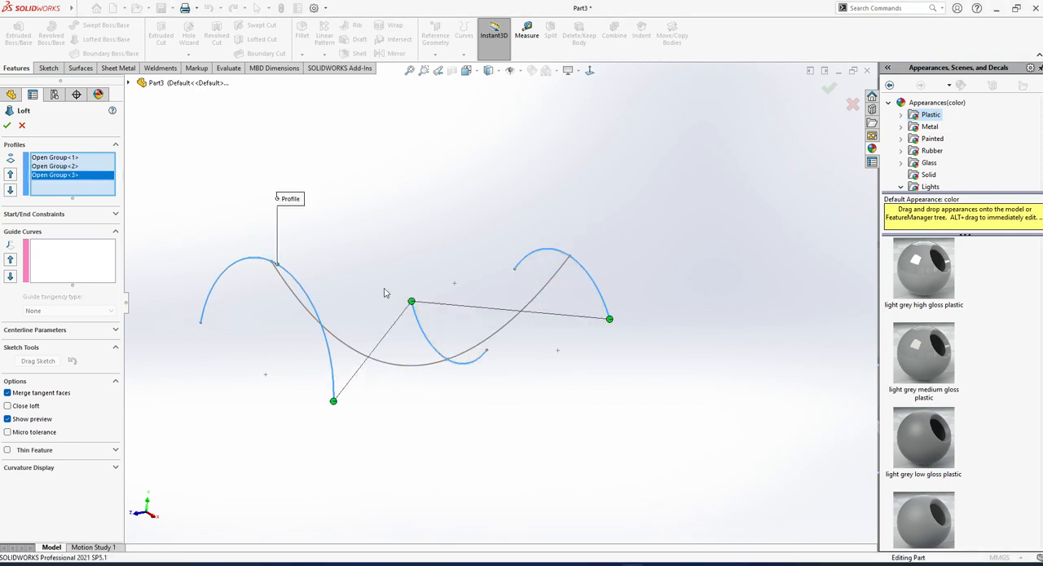
# Move the loft connector on the Front Plane arc to the arc's opposite end to untwist the loft.
pyautogui.scroll(-3, 422, 317)
pyautogui.moveTo(420, 292); pyautogui.dragTo(552, 375)
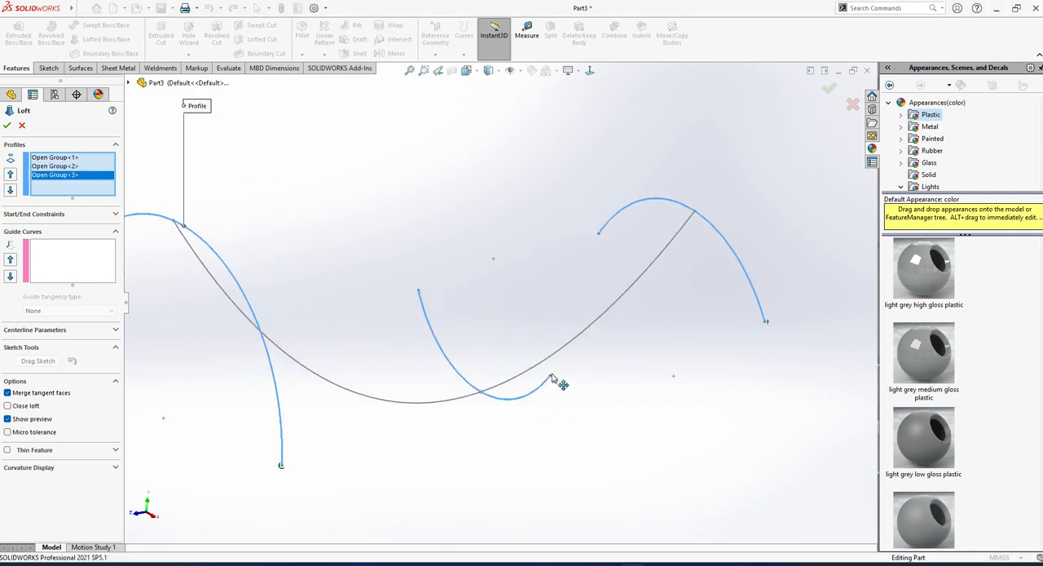
pyautogui.scroll(3, 549, 383)
# Try the Sketch19 spline as the loft's guide curve, inspect the preview from the side and cancel the loft.
pyautogui.click(70, 264)
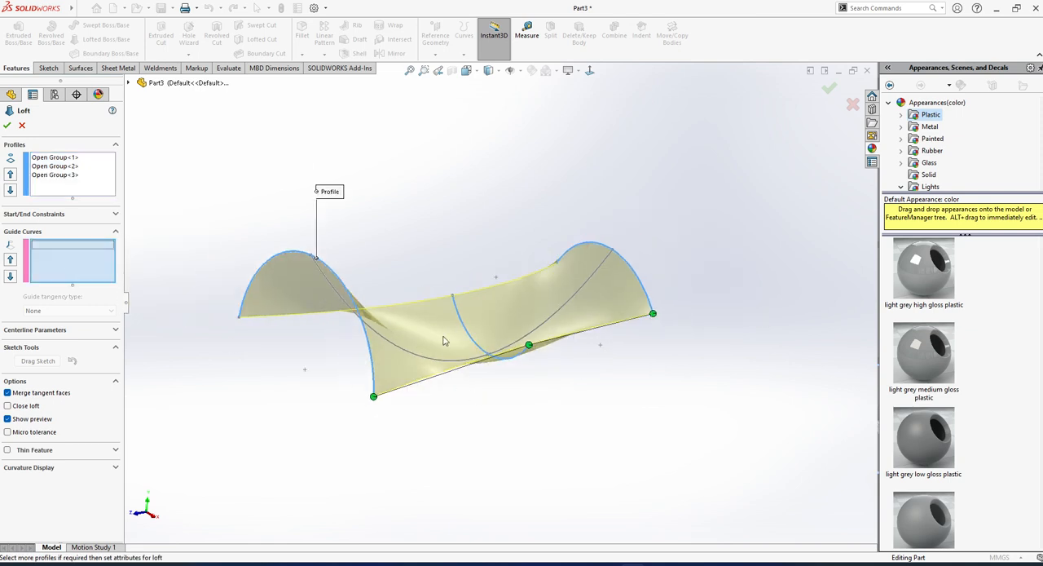
pyautogui.click(420, 358)
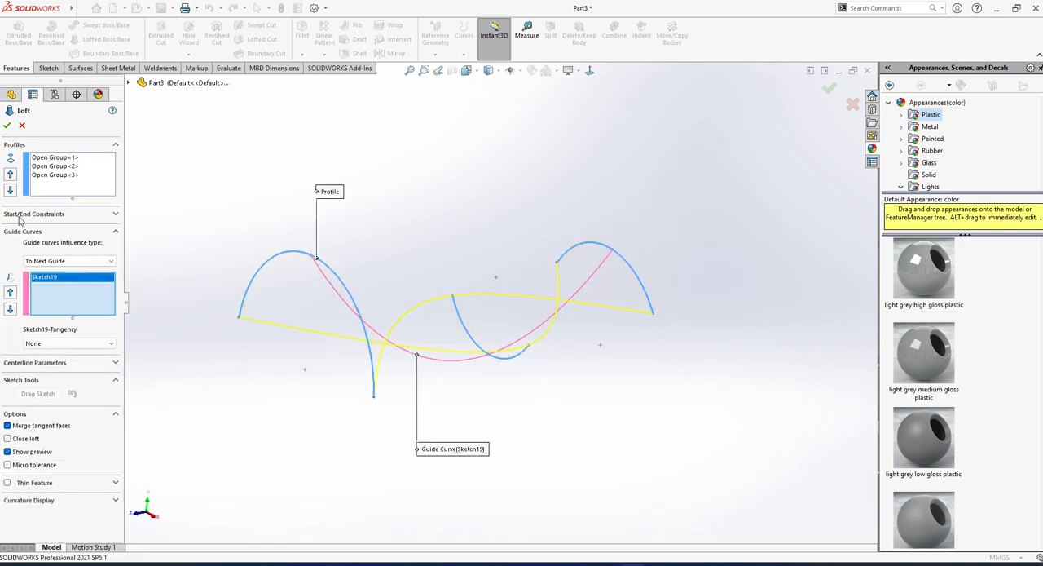
pyautogui.moveTo(293, 383)
pyautogui.mouseDown(button='middle')
pyautogui.moveTo(328, 345)
pyautogui.moveTo(317, 325)
pyautogui.moveTo(333, 335)
pyautogui.mouseUp(button='middle')
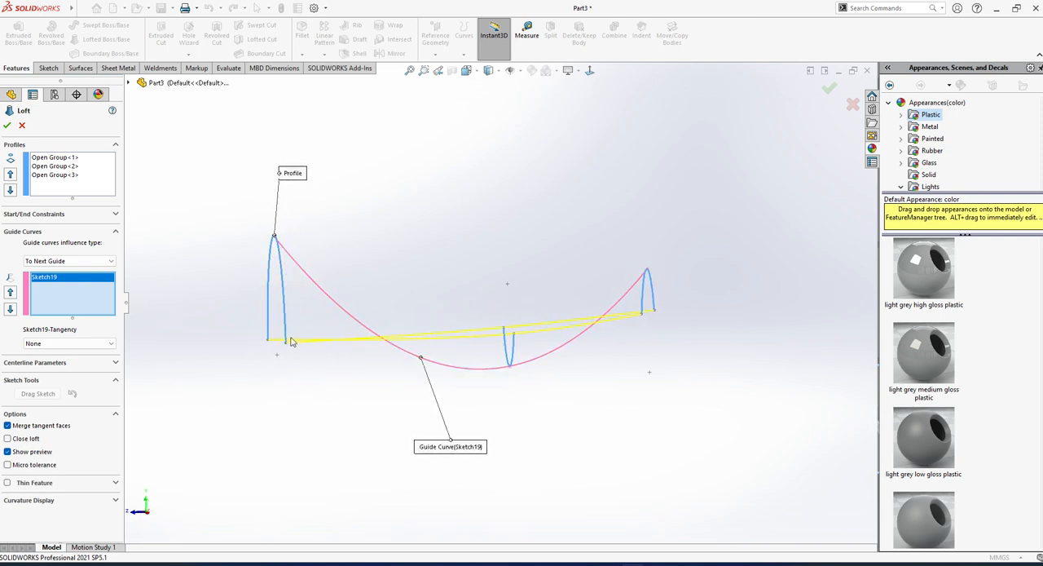
pyautogui.click(22, 126)
pyautogui.moveTo(405, 243)
pyautogui.mouseDown(button='middle')
pyautogui.moveTo(577, 338)
pyautogui.moveTo(569, 402)
pyautogui.moveTo(495, 350)
pyautogui.mouseUp(button='middle')
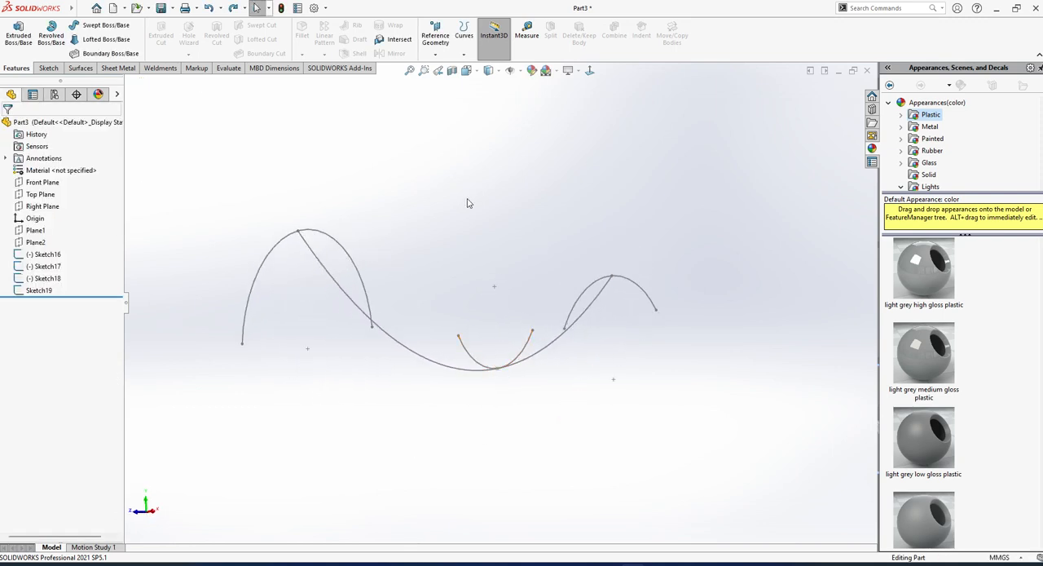
# Edit Sketch18 and move its arc's end points onto the ends of the Sketch16 arc.
pyautogui.click(47, 278)
pyautogui.click(55, 244)
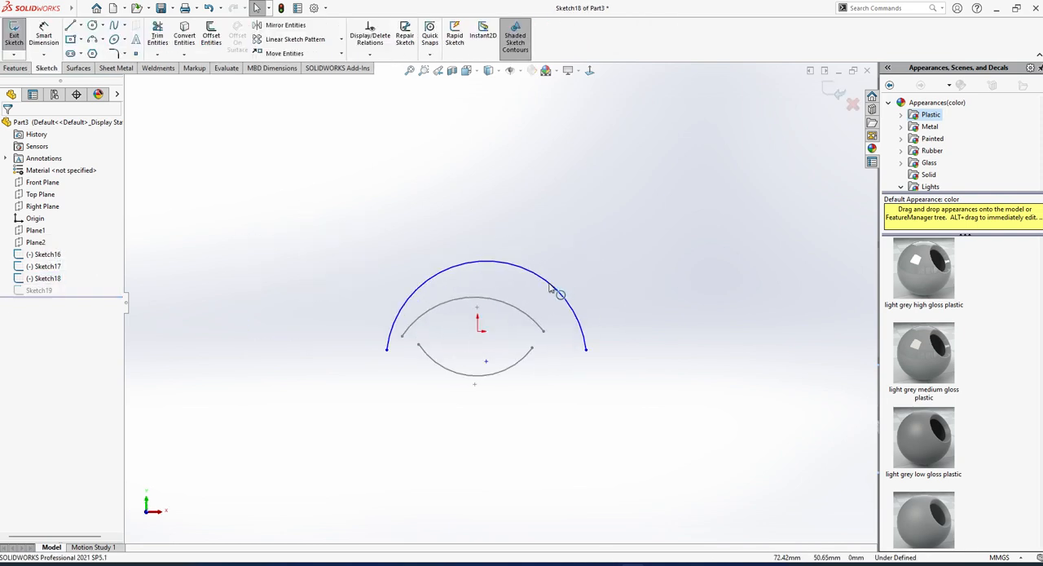
pyautogui.moveTo(587, 356); pyautogui.dragTo(543, 343)
pyautogui.moveTo(387, 351)
pyautogui.mouseDown()
pyautogui.moveTo(422, 342)
pyautogui.moveTo(403, 336)
pyautogui.mouseUp()
pyautogui.scroll(-3, 557, 359)
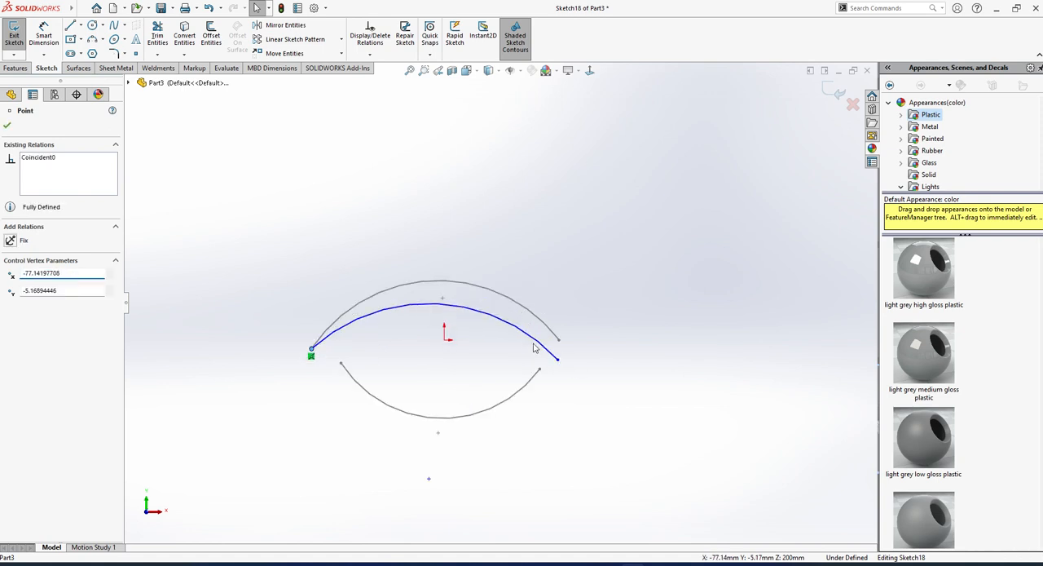
# Replace the arc in Sketch18 with a converted copy of the Sketch16 arc and exit the sketch.
pyautogui.press('Escape')
pyautogui.click(540, 346)
pyautogui.press('Delete')
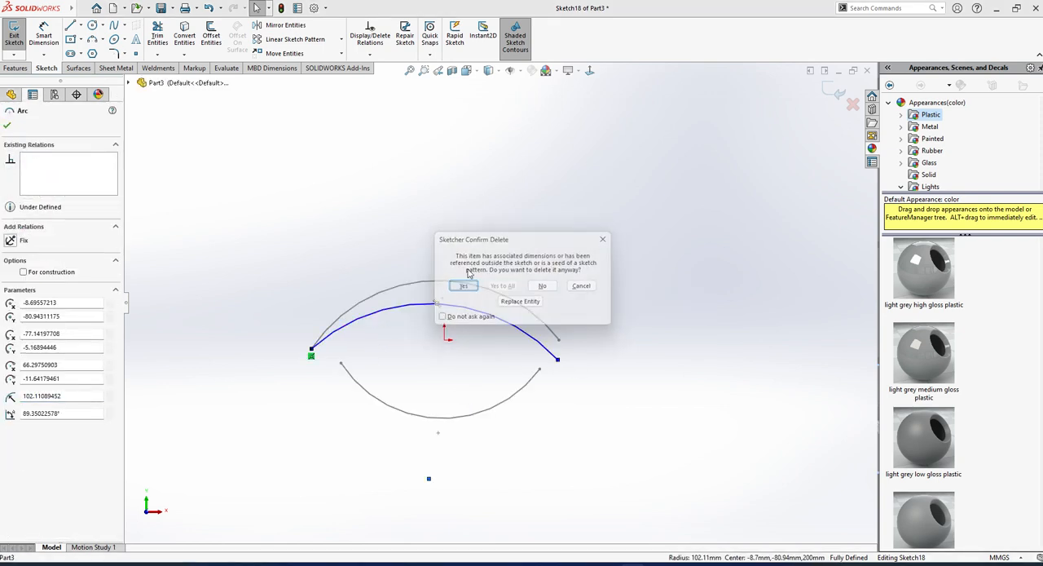
pyautogui.click(462, 286)
pyautogui.click(460, 285)
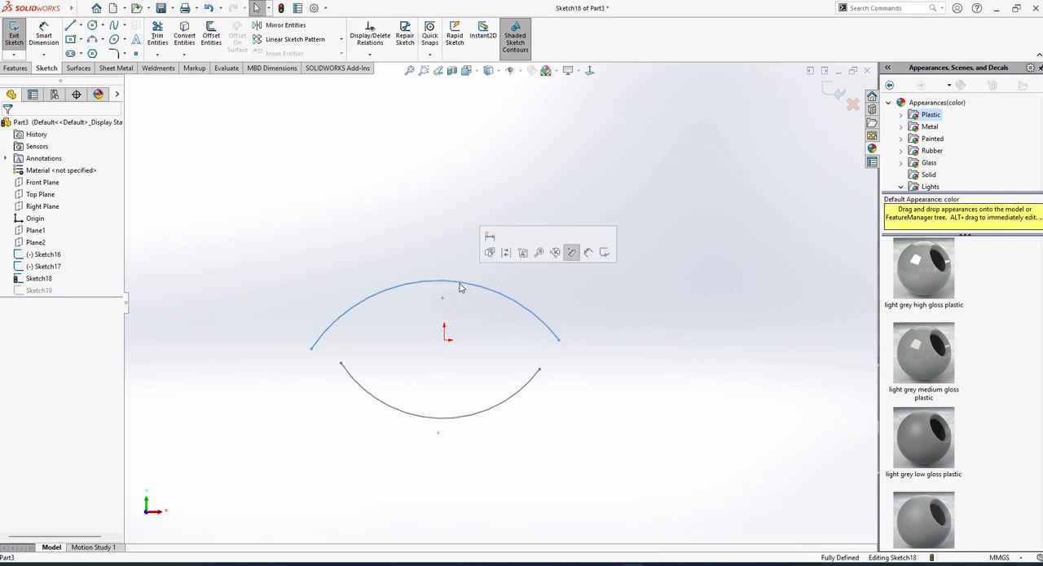
pyautogui.click(184, 36)
pyautogui.moveTo(490, 213)
pyautogui.mouseDown(button='middle')
pyautogui.moveTo(405, 260)
pyautogui.moveTo(463, 328)
pyautogui.mouseUp(button='middle')
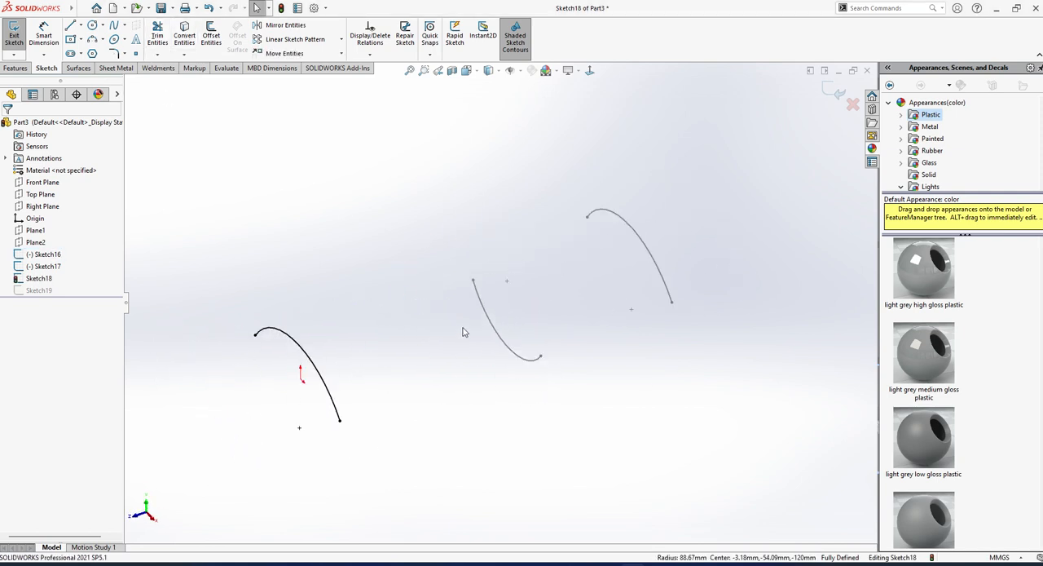
pyautogui.click(14, 37)
pyautogui.click(657, 318)
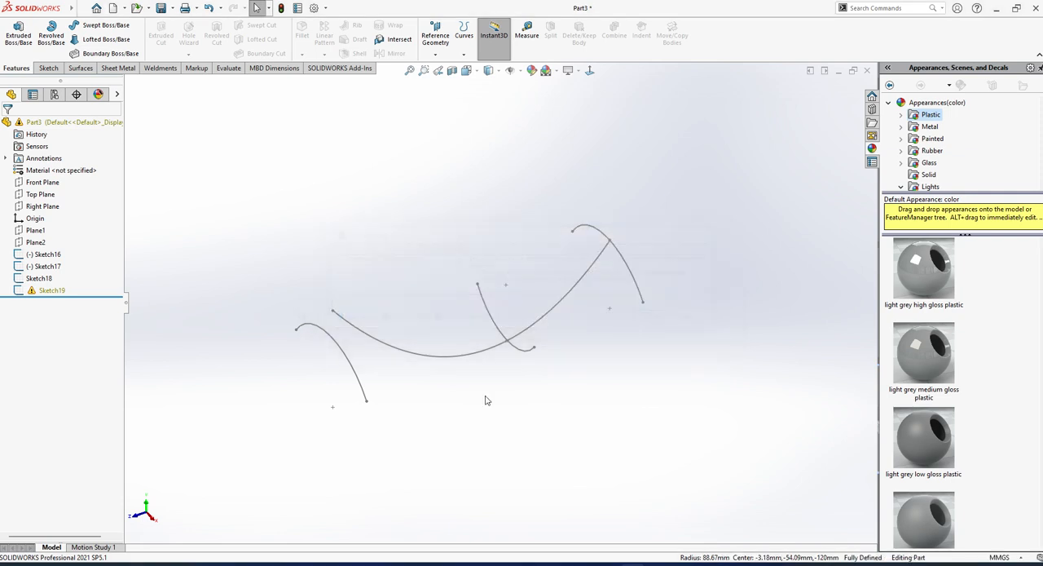
# Edit Sketch19 to pierce the spline's end point to the new Sketch18 arc, and exit the sketch.
pyautogui.click(52, 290)
pyautogui.click(58, 252)
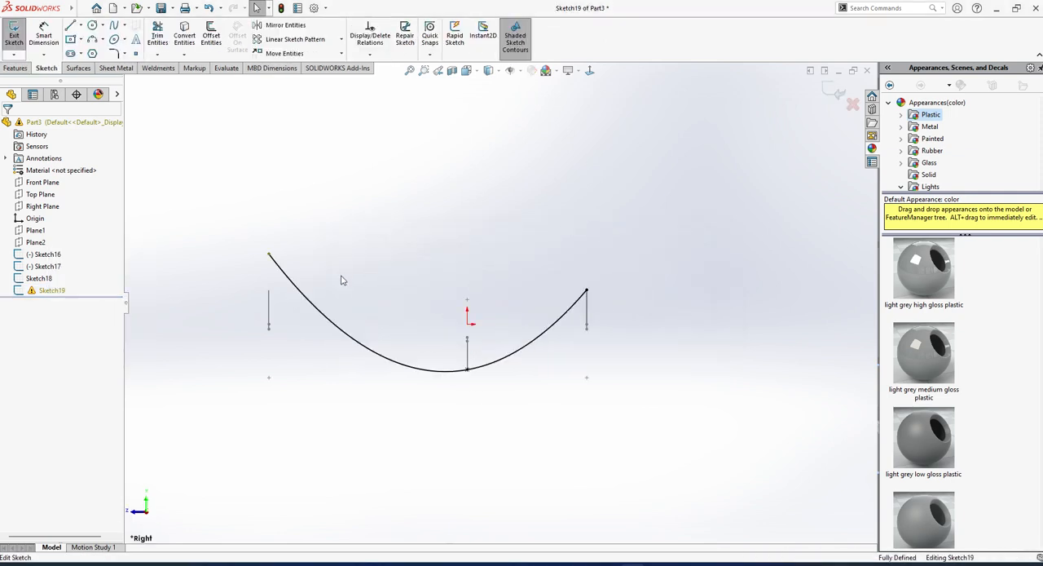
pyautogui.click(278, 228)
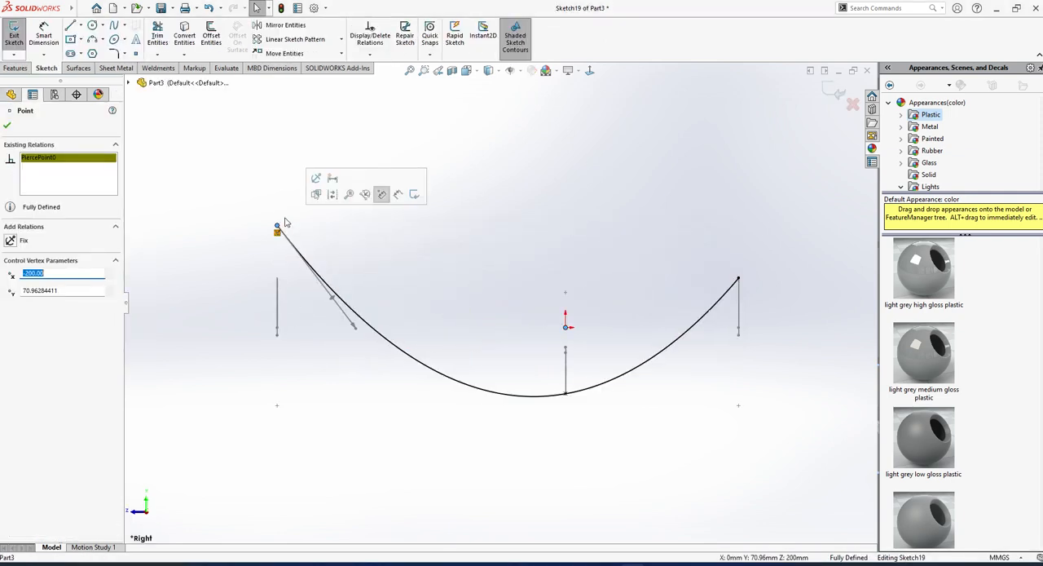
pyautogui.moveTo(278, 227); pyautogui.dragTo(287, 269, button='middle')
pyautogui.keyDown('ctrl'); pyautogui.click(287, 267); pyautogui.keyUp('ctrl')
pyautogui.click(11, 340)
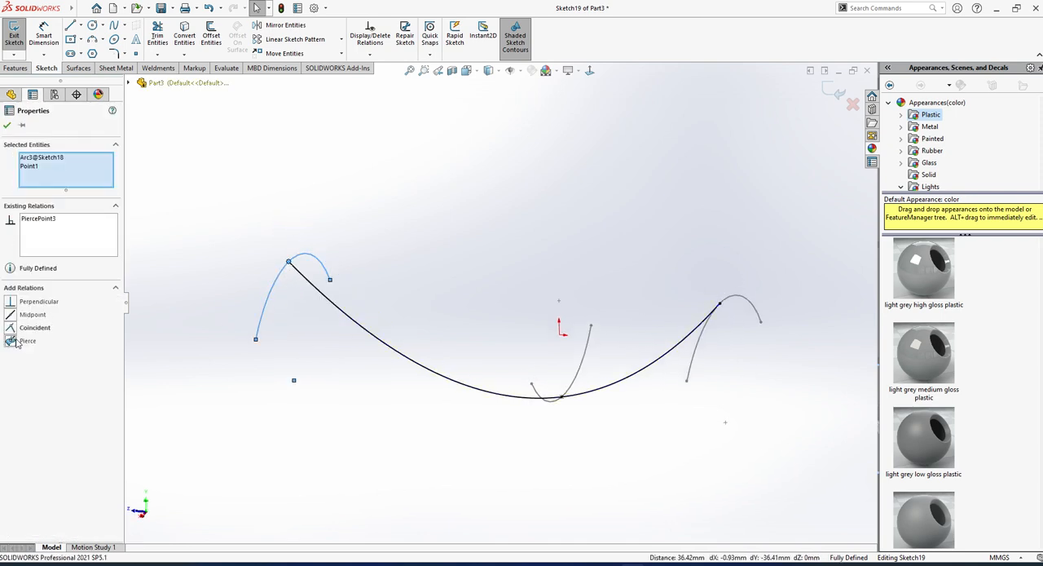
pyautogui.click(15, 39)
pyautogui.moveTo(559, 338)
pyautogui.mouseDown(button='middle')
pyautogui.moveTo(587, 314)
pyautogui.moveTo(615, 390)
pyautogui.mouseUp(button='middle')
pyautogui.moveTo(261, 248); pyautogui.dragTo(265, 240, button='middle')
pyautogui.click(93, 41)
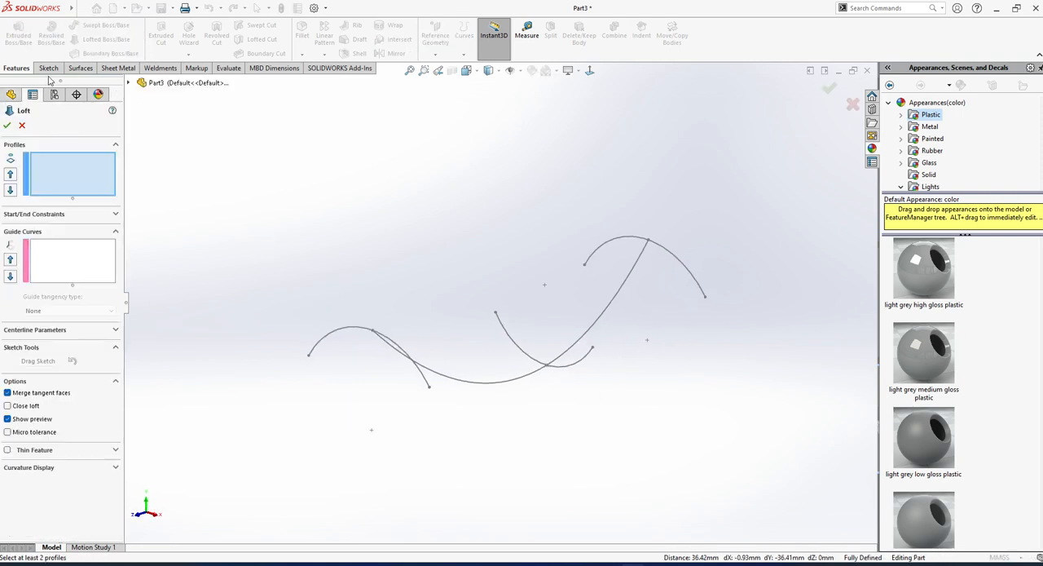
pyautogui.click(22, 126)
# Start a Lofted Surface with the arcs of Sketch16, Sketch17 and Sketch18 as profiles, in that order.
pyautogui.click(80, 67)
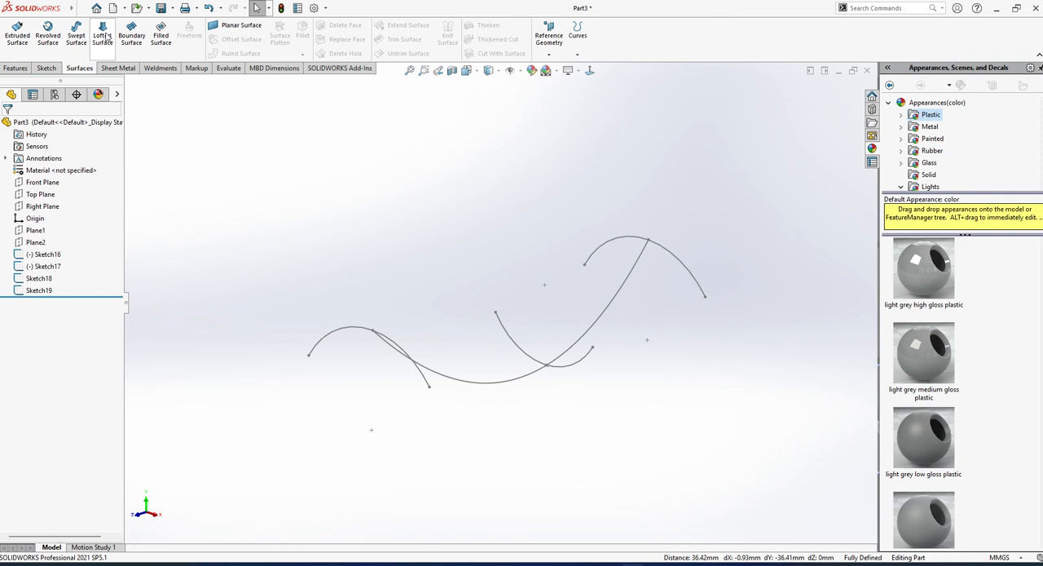
pyautogui.click(103, 37)
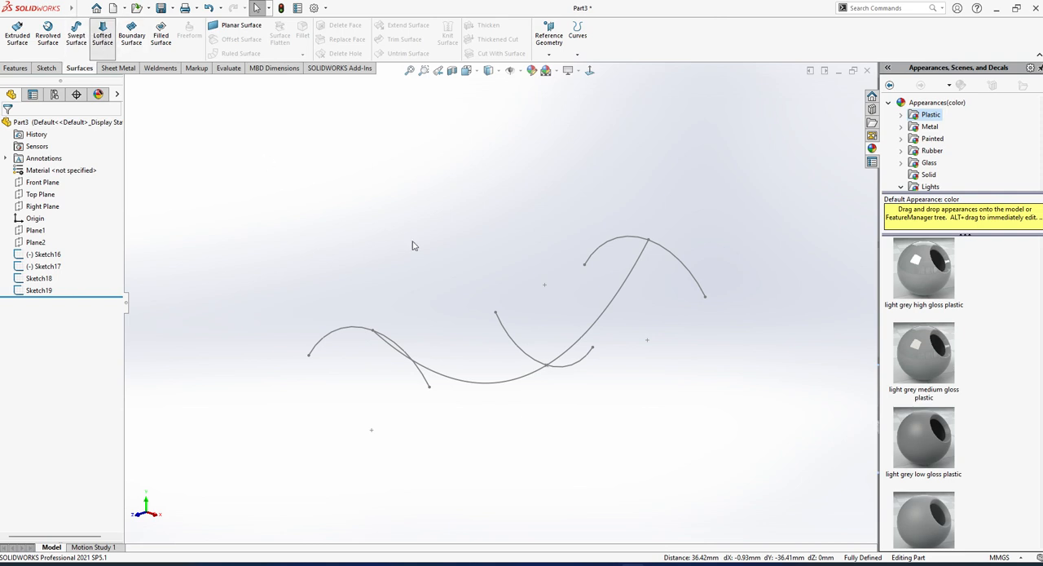
pyautogui.click(674, 260)
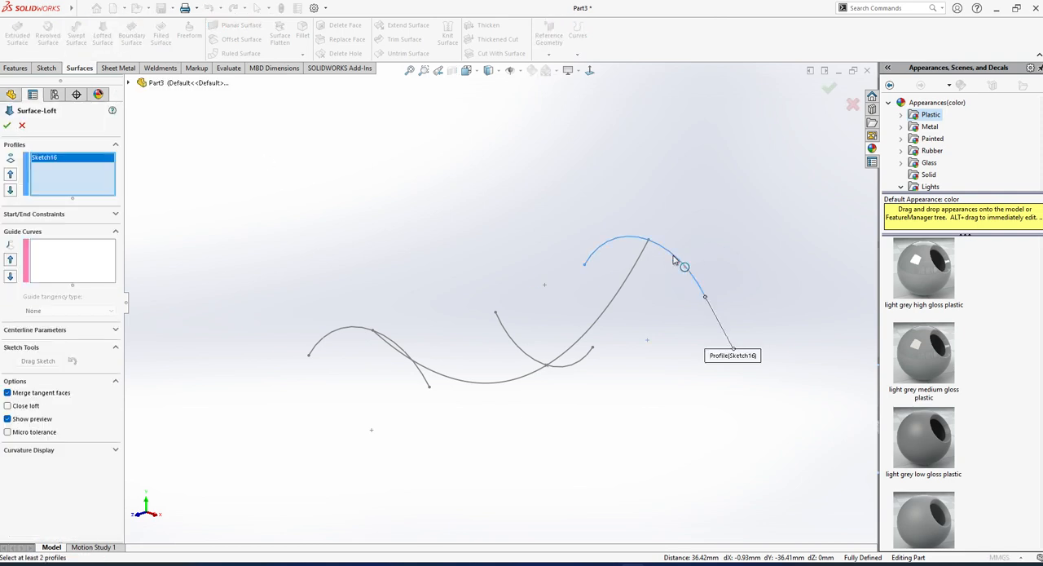
pyautogui.click(524, 352)
pyautogui.moveTo(522, 349)
pyautogui.mouseDown(button='middle')
pyautogui.moveTo(513, 307)
pyautogui.moveTo(505, 361)
pyautogui.moveTo(516, 308)
pyautogui.mouseUp(button='middle')
pyautogui.moveTo(516, 308); pyautogui.dragTo(597, 367)
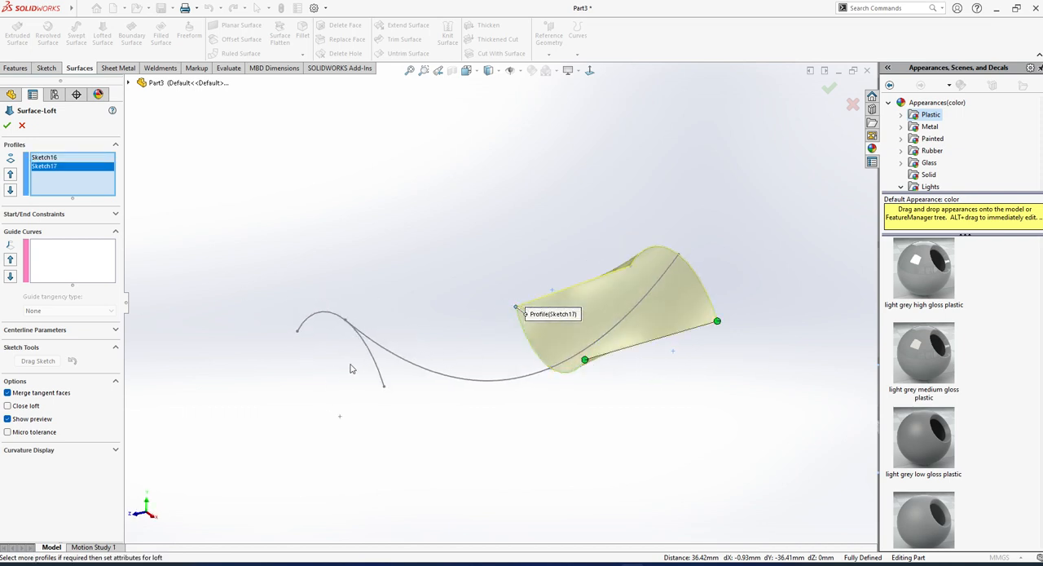
pyautogui.click(377, 357)
pyautogui.moveTo(380, 366)
pyautogui.mouseDown(button='middle')
pyautogui.moveTo(489, 293)
pyautogui.moveTo(471, 410)
pyautogui.mouseUp(button='middle')
# Use the Sketch19 spline as the guide curve and create the lofted surface.
pyautogui.click(81, 264)
pyautogui.click(426, 382)
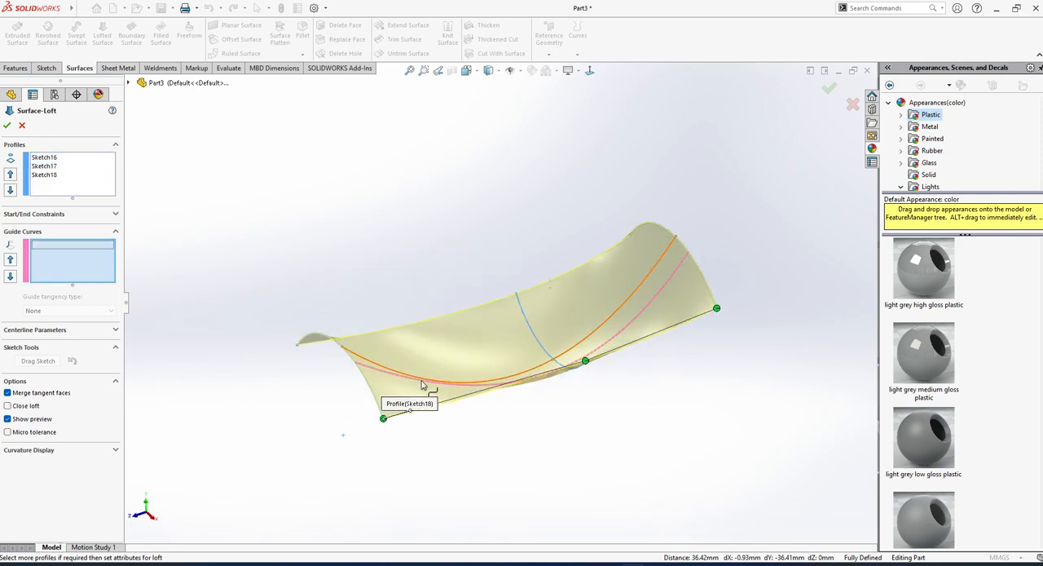
pyautogui.click(423, 383)
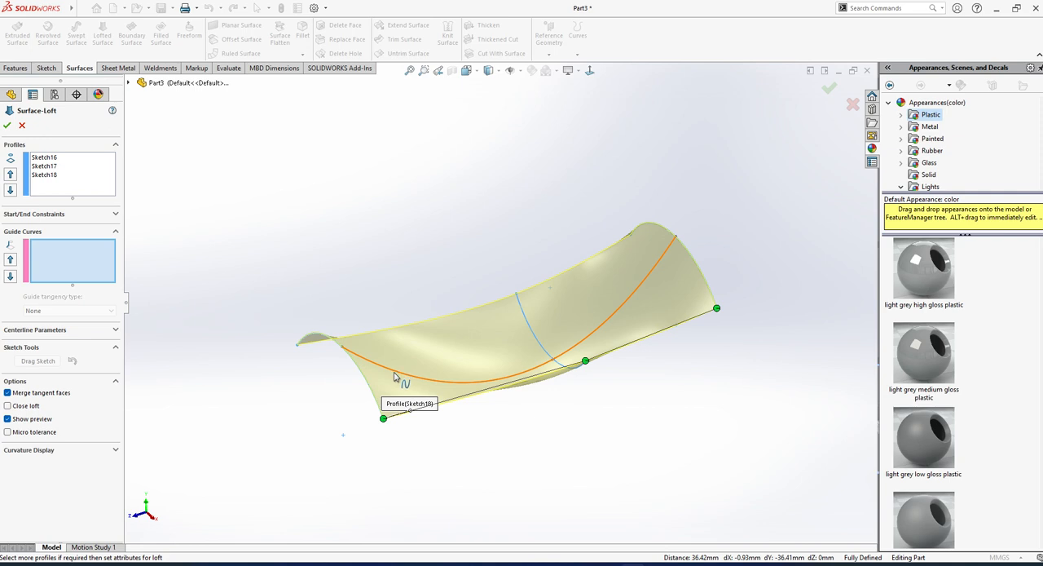
pyautogui.click(397, 378)
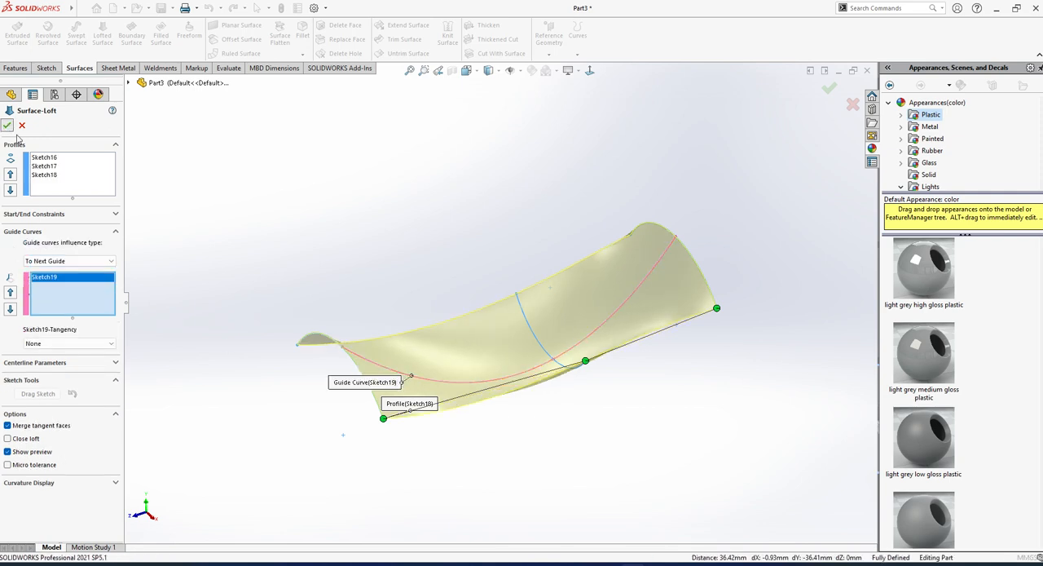
pyautogui.click(7, 124)
pyautogui.moveTo(380, 216); pyautogui.dragTo(591, 465, button='middle')
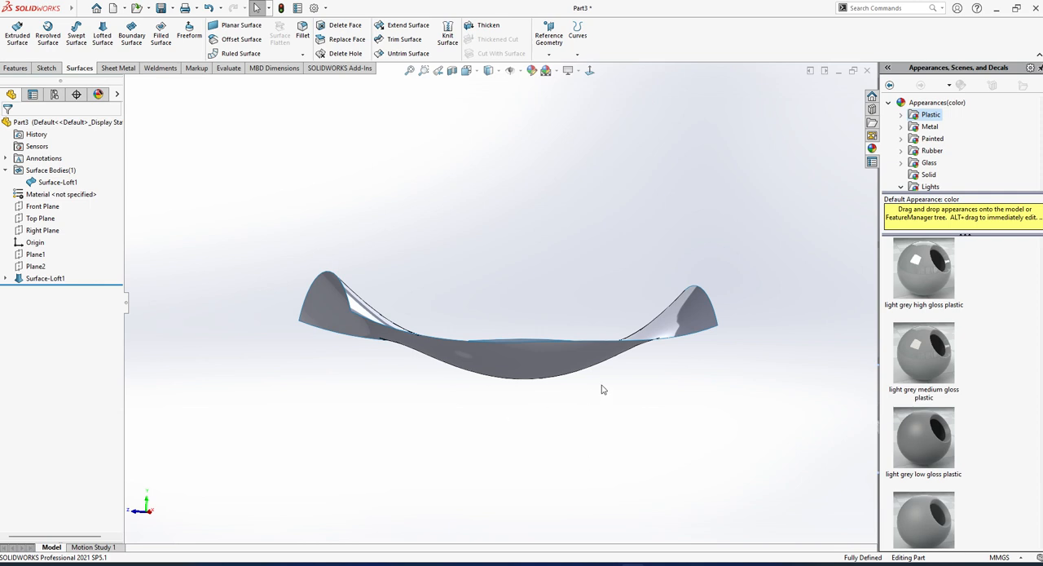
pyautogui.moveTo(602, 390); pyautogui.dragTo(582, 410, button='middle')
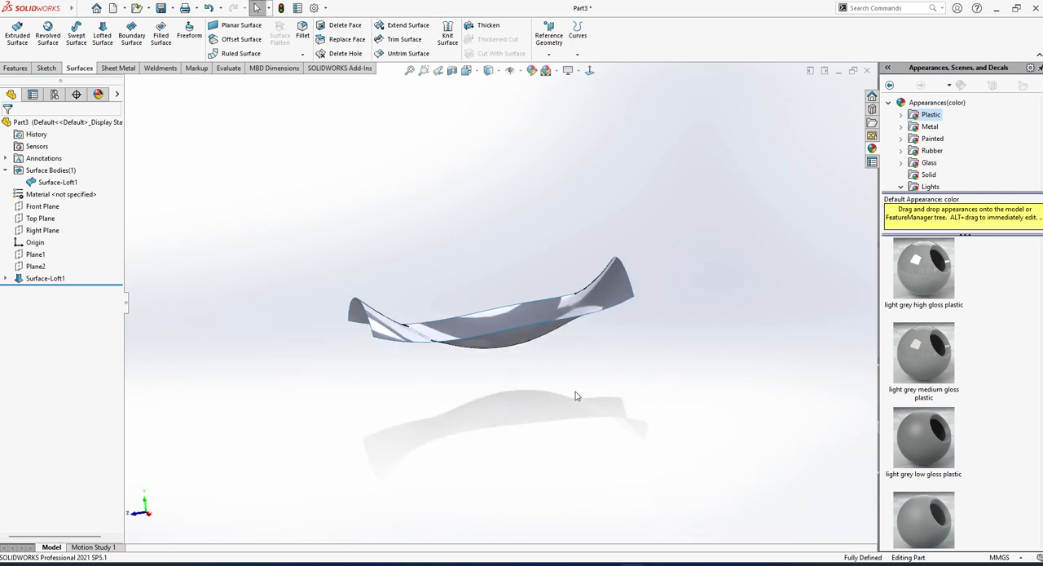
pyautogui.moveTo(483, 402); pyautogui.dragTo(536, 399, button='middle')
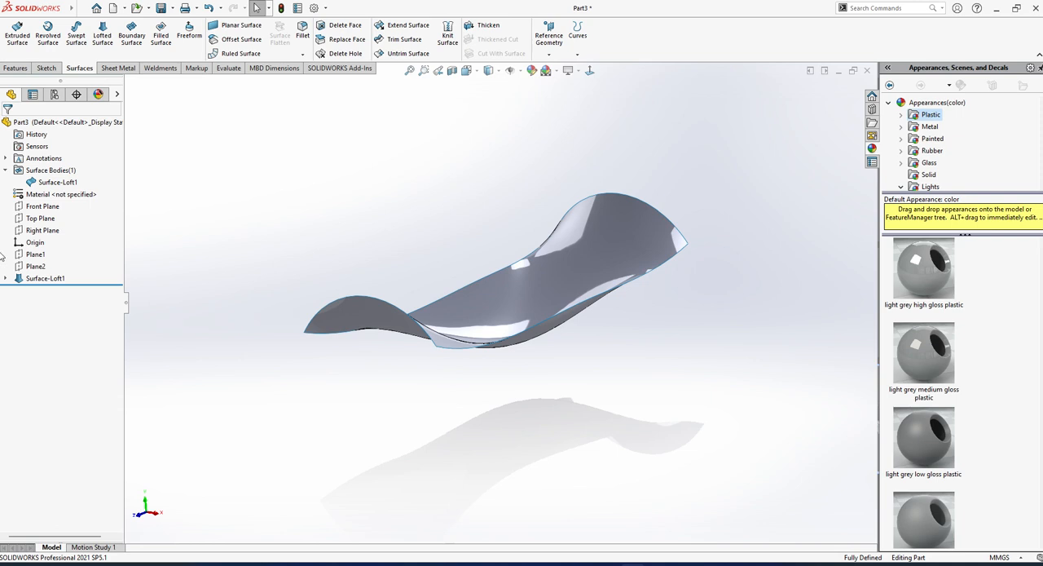
# Try to delete the middle arc from Sketch17 of the surface loft, undo the deletion and exit the sketch.
pyautogui.click(6, 278)
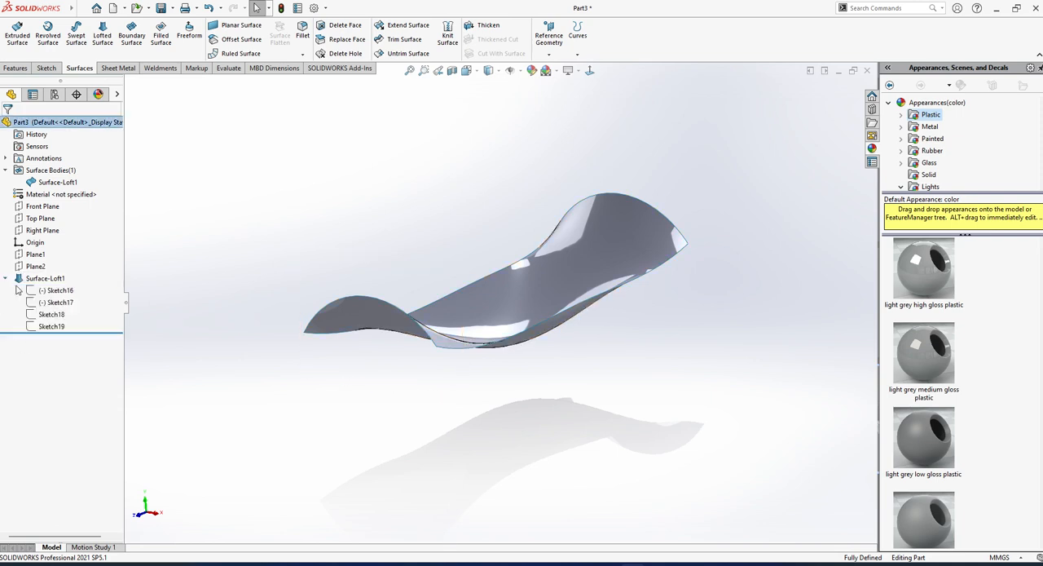
pyautogui.click(62, 303)
pyautogui.click(72, 267)
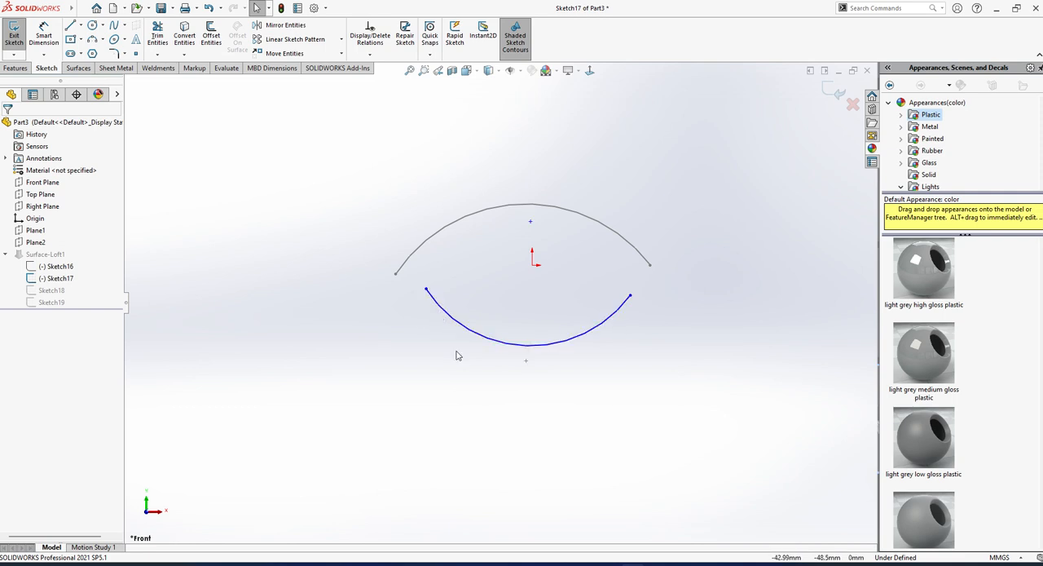
pyautogui.click(479, 338)
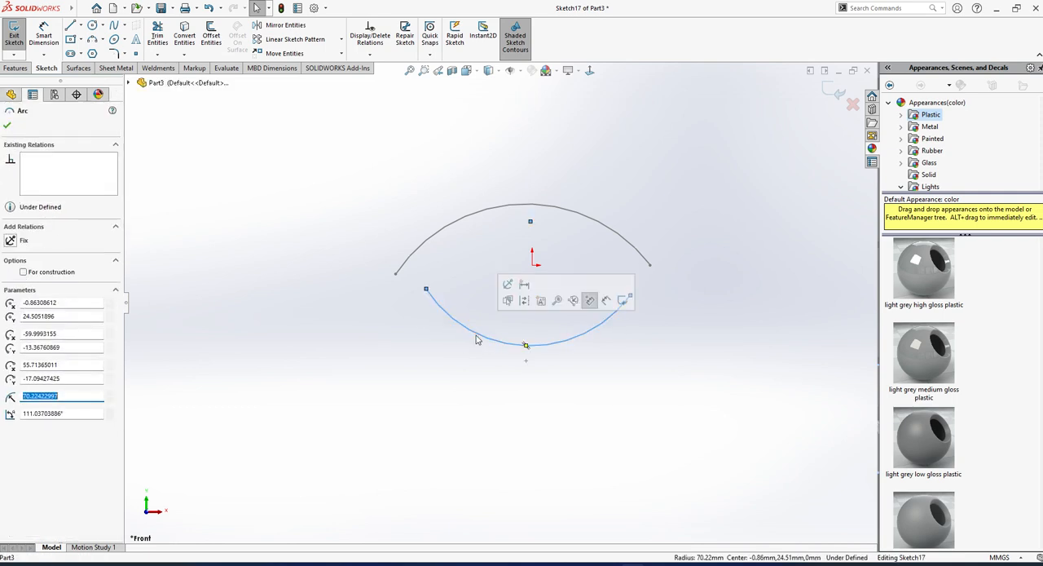
pyautogui.press('Delete')
pyautogui.click(462, 293)
pyautogui.moveTo(554, 332)
pyautogui.mouseDown(button='middle')
pyautogui.moveTo(484, 377)
pyautogui.moveTo(503, 391)
pyautogui.mouseUp(button='middle')
pyautogui.click(19, 44)
pyautogui.click(591, 289)
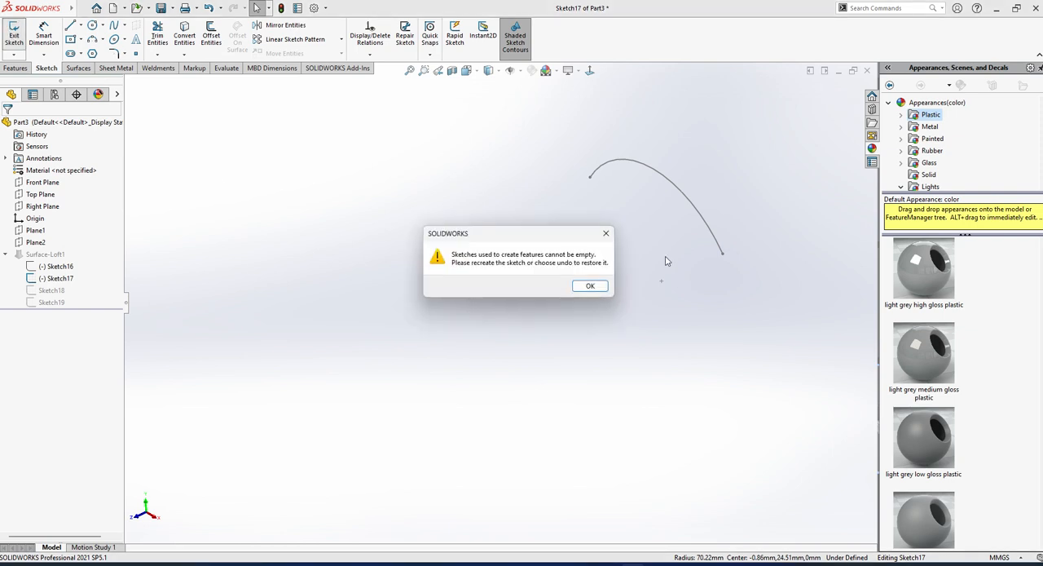
pyautogui.click(591, 286)
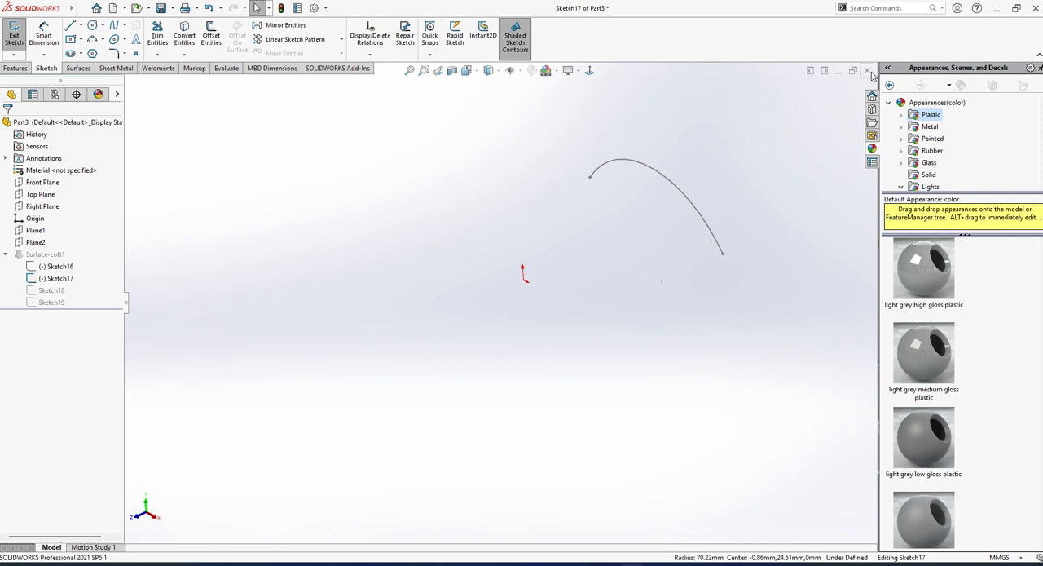
pyautogui.hotkey('ctrl', 'z')
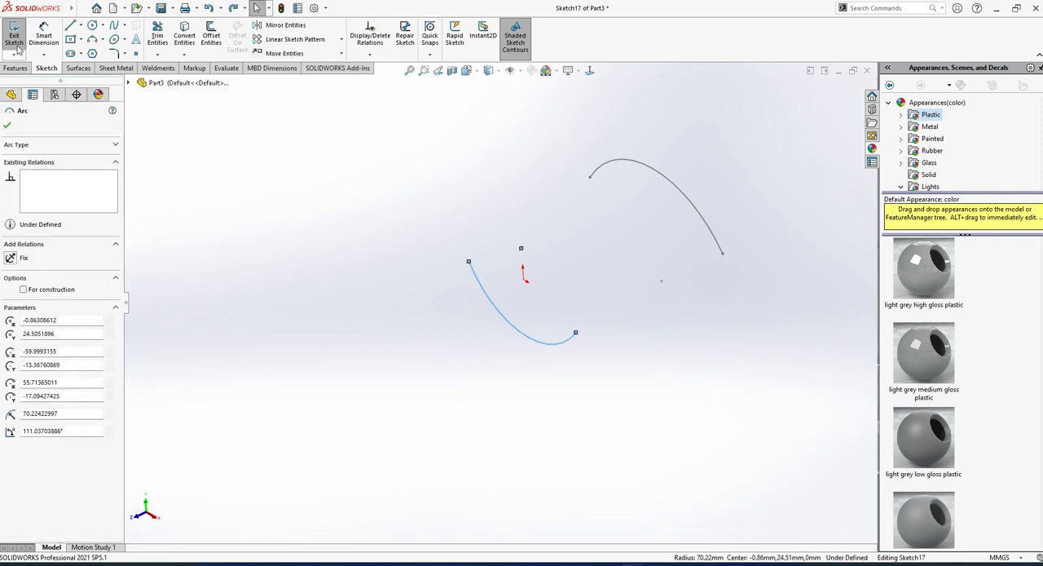
pyautogui.click(14, 38)
# Edit the surface loft and clear all of its profile selections.
pyautogui.click(45, 278)
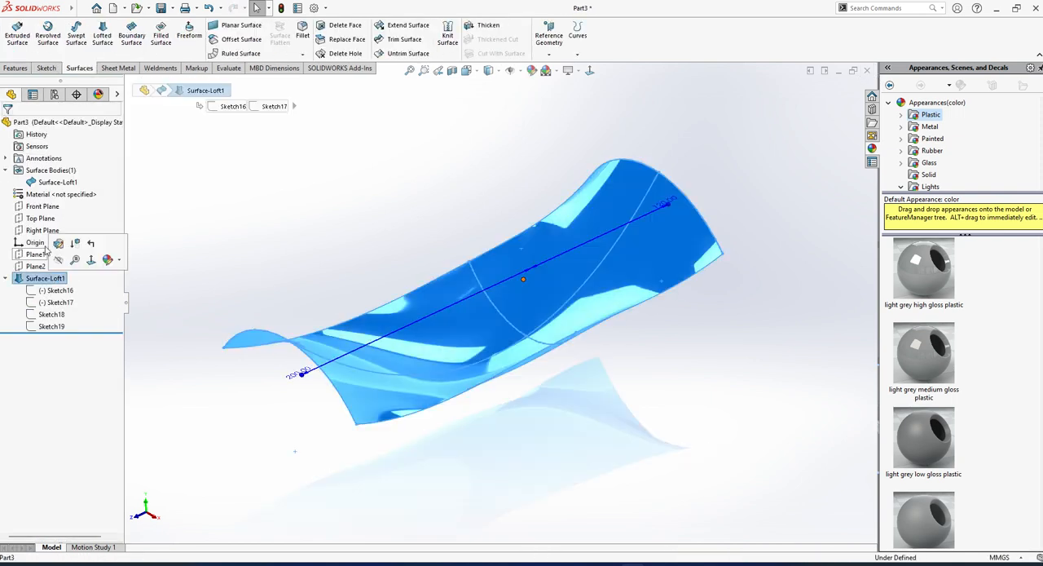
pyautogui.click(60, 250)
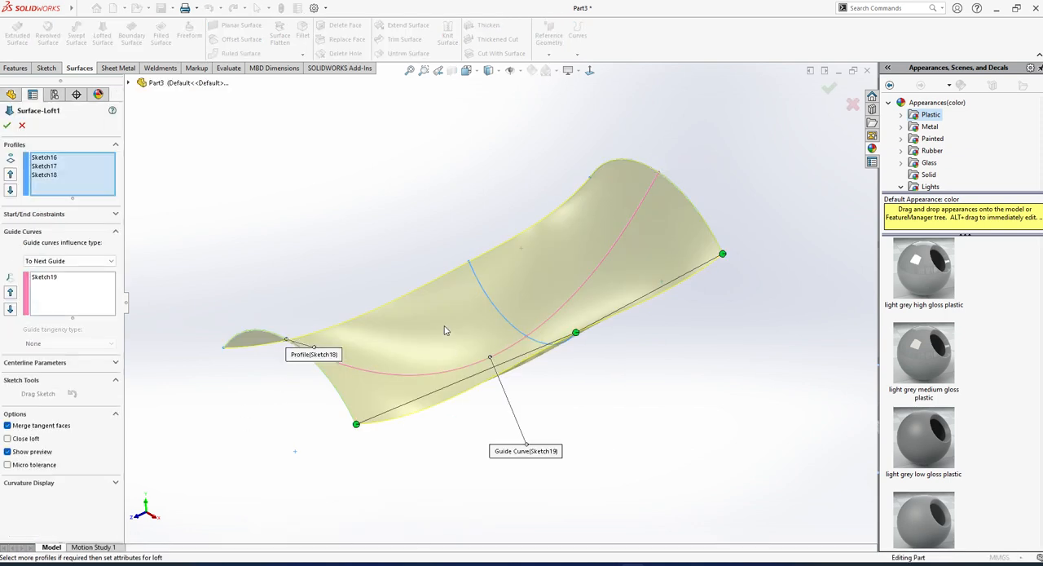
pyautogui.click(83, 166)
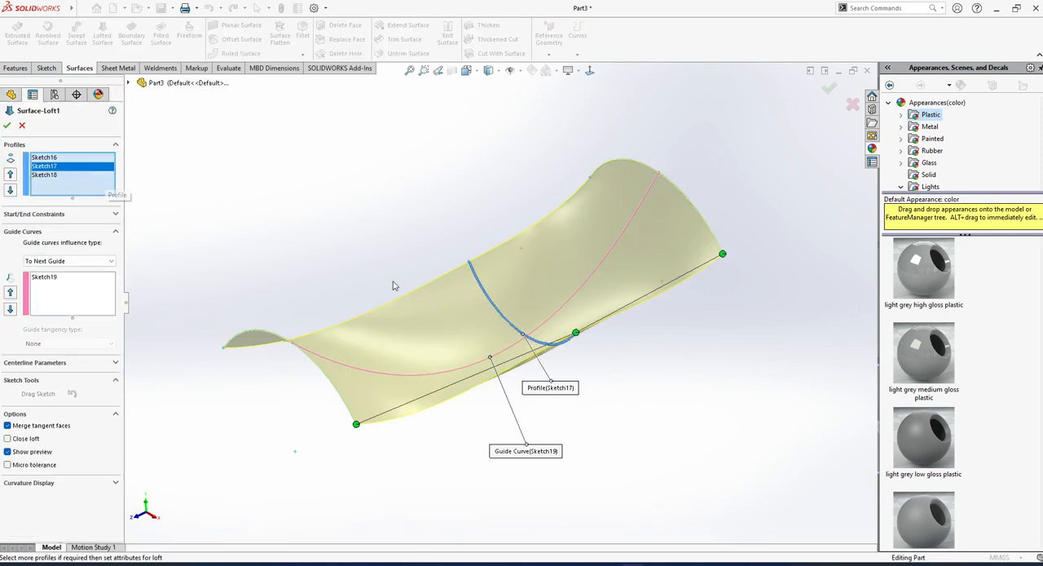
pyautogui.click(487, 296)
pyautogui.rightClick(80, 185)
pyautogui.click(122, 191)
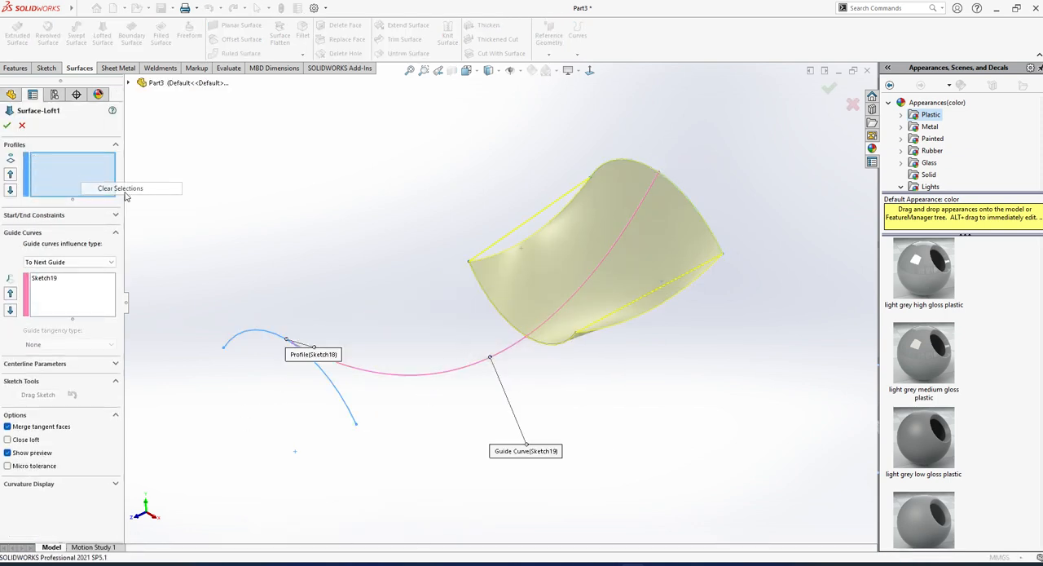
# Select the Sketch18 and Sketch16 arcs as the loft profiles, picking matching ends so the surface does not twist.
pyautogui.click(279, 339)
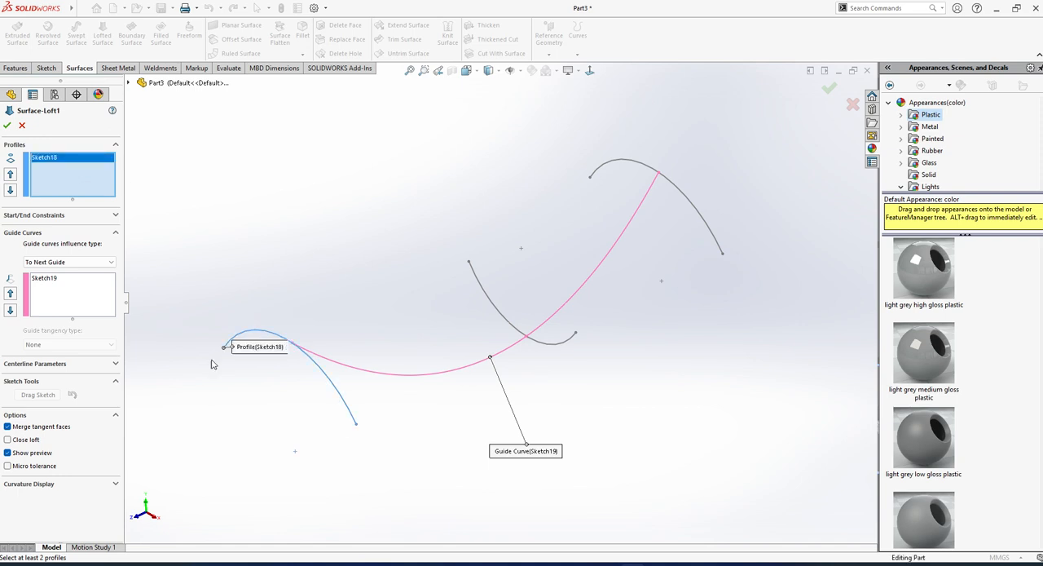
pyautogui.click(677, 190)
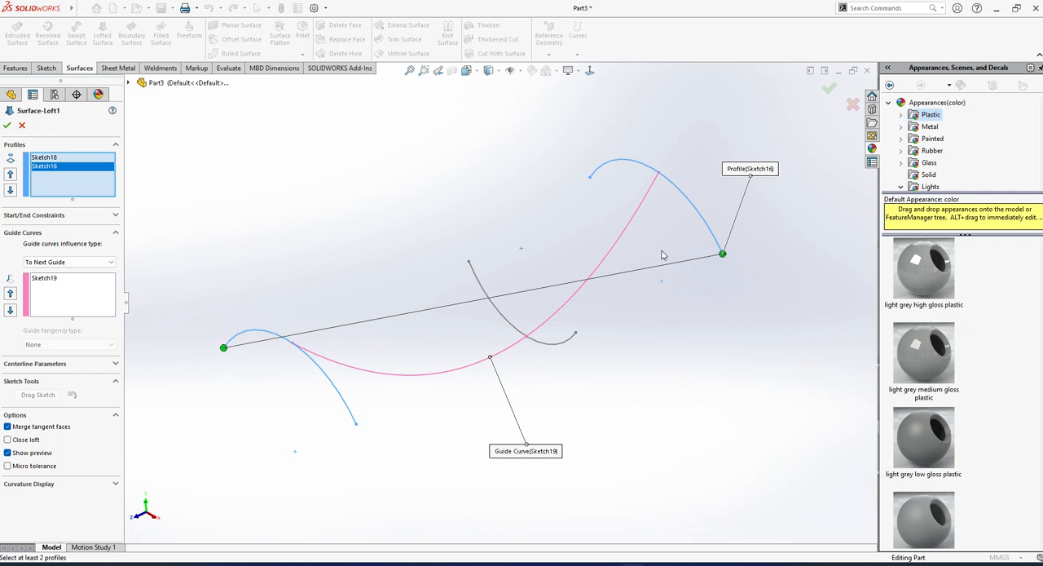
pyautogui.click(592, 179)
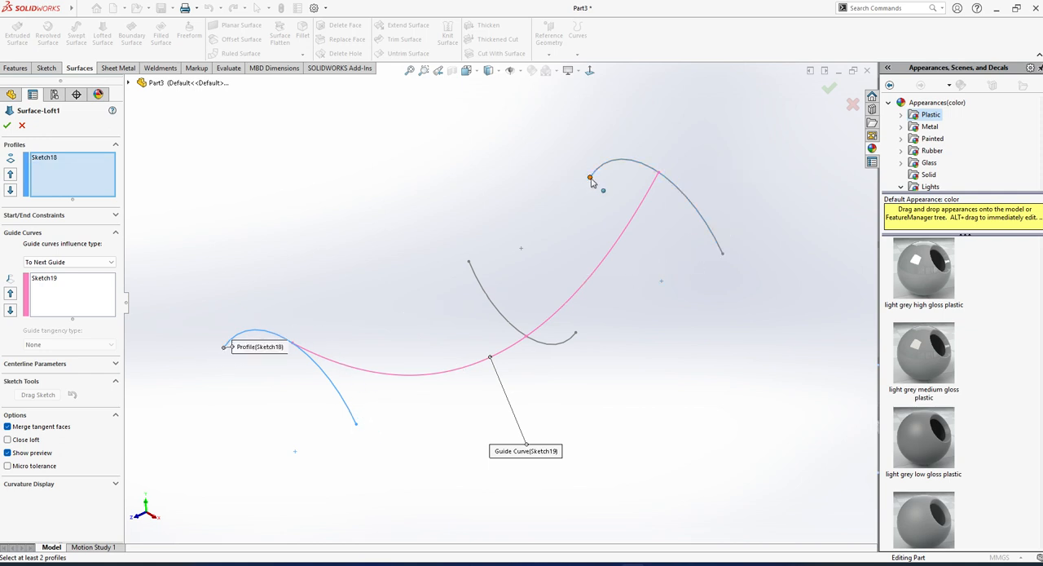
pyautogui.click(593, 180)
pyautogui.moveTo(592, 181)
pyautogui.mouseDown(button='middle')
pyautogui.moveTo(499, 277)
pyautogui.moveTo(493, 318)
pyautogui.moveTo(544, 306)
pyautogui.moveTo(498, 302)
pyautogui.moveTo(554, 272)
pyautogui.moveTo(563, 281)
pyautogui.mouseUp(button='middle')
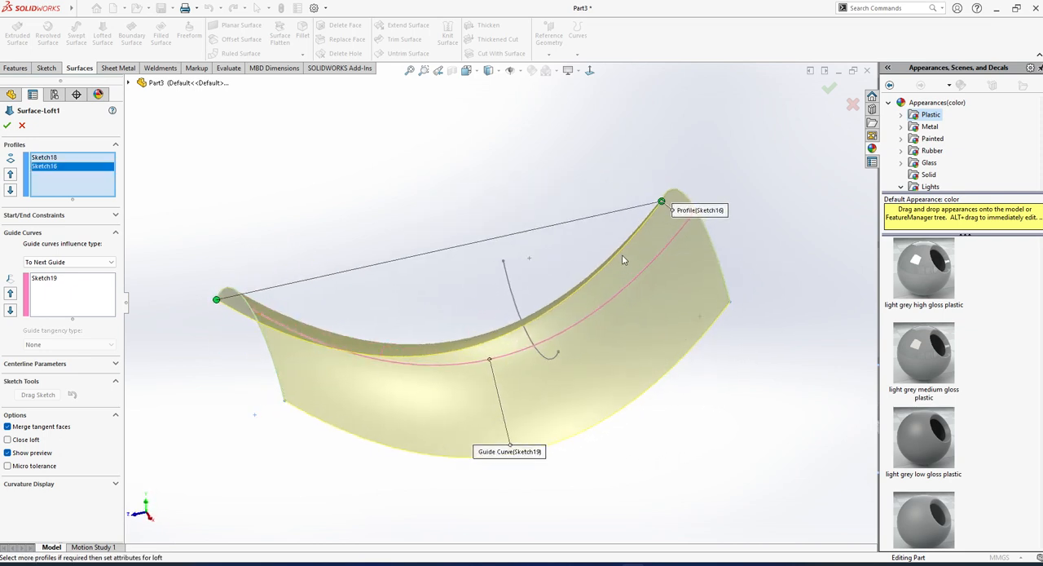
# Clear the guide curve selection, reselect the Sketch19 spline as guide curve and accept the two-profile surface loft.
pyautogui.rightClick(51, 294)
pyautogui.click(90, 300)
pyautogui.moveTo(489, 277)
pyautogui.mouseDown(button='middle')
pyautogui.moveTo(507, 267)
pyautogui.moveTo(478, 285)
pyautogui.mouseUp(button='middle')
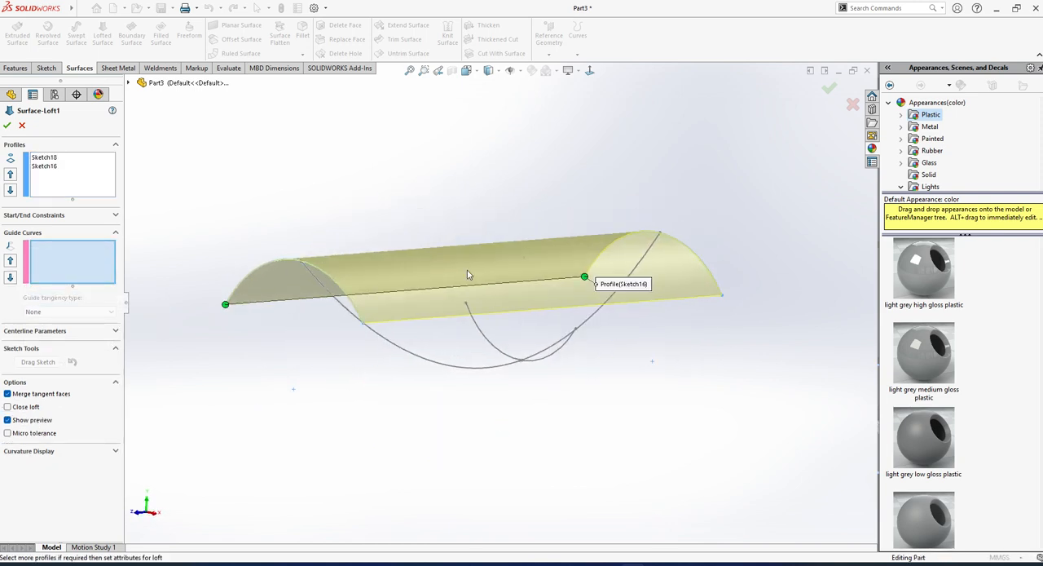
pyautogui.click(432, 363)
pyautogui.moveTo(433, 369)
pyautogui.mouseDown(button='middle')
pyautogui.moveTo(387, 388)
pyautogui.moveTo(469, 394)
pyautogui.moveTo(453, 346)
pyautogui.mouseUp(button='middle')
pyautogui.click(6, 125)
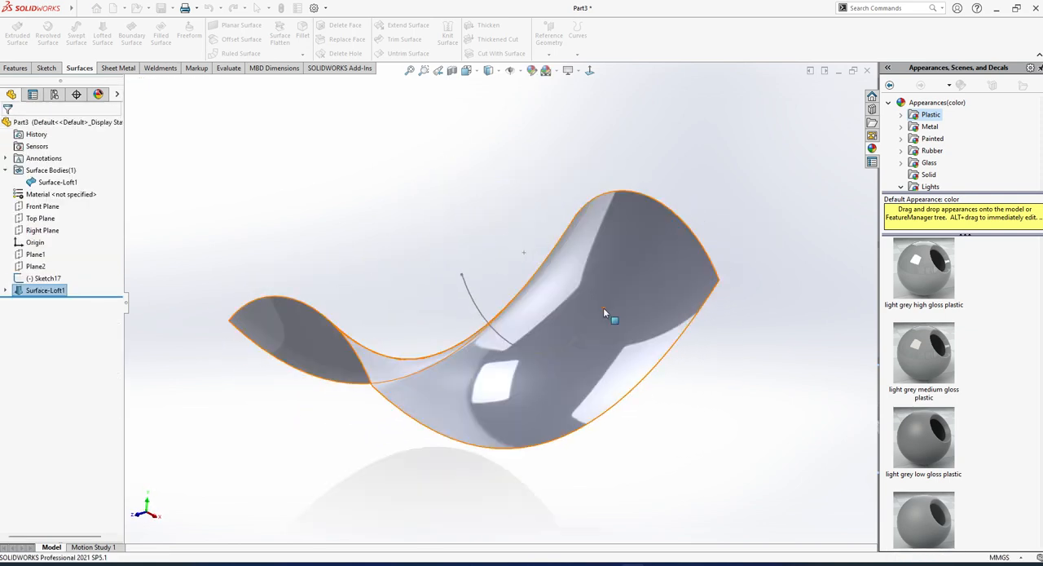
pyautogui.moveTo(603, 308); pyautogui.dragTo(573, 275, button='middle')
pyautogui.click(589, 72)
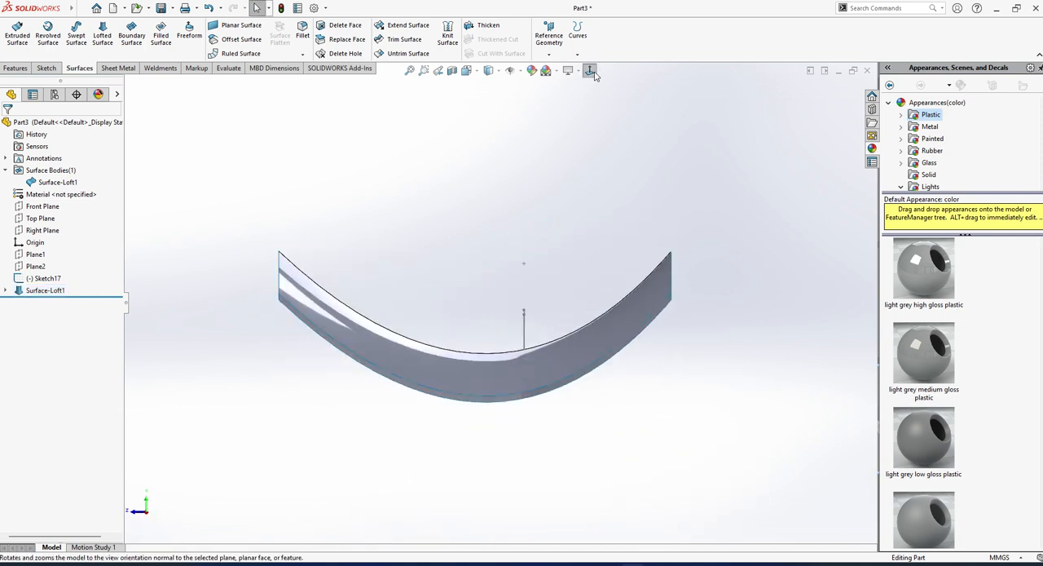
pyautogui.scroll(2, 524, 253)
pyautogui.moveTo(366, 261); pyautogui.dragTo(418, 278, button='middle')
pyautogui.moveTo(35, 5)
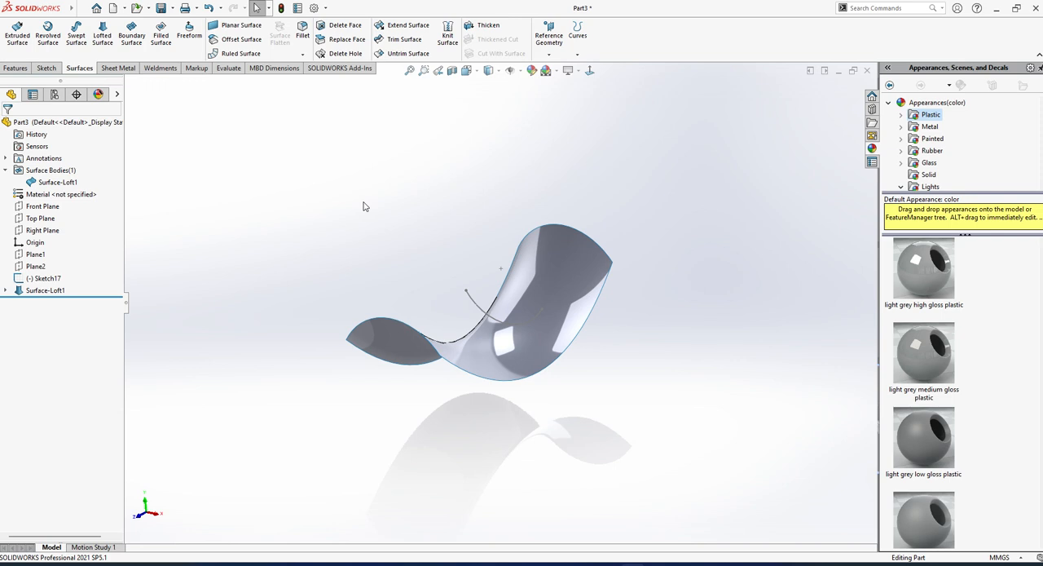
pyautogui.moveTo(560, 333)
pyautogui.mouseDown(button='middle')
pyautogui.moveTo(514, 305)
pyautogui.moveTo(559, 326)
pyautogui.mouseUp(button='middle')
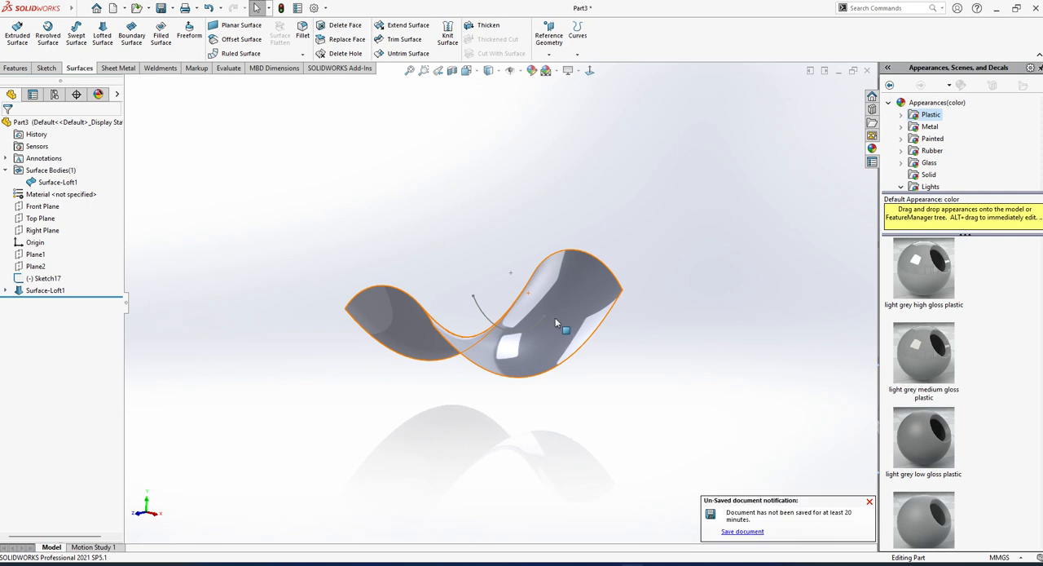
pyautogui.moveTo(556, 324); pyautogui.dragTo(587, 338, button='middle')
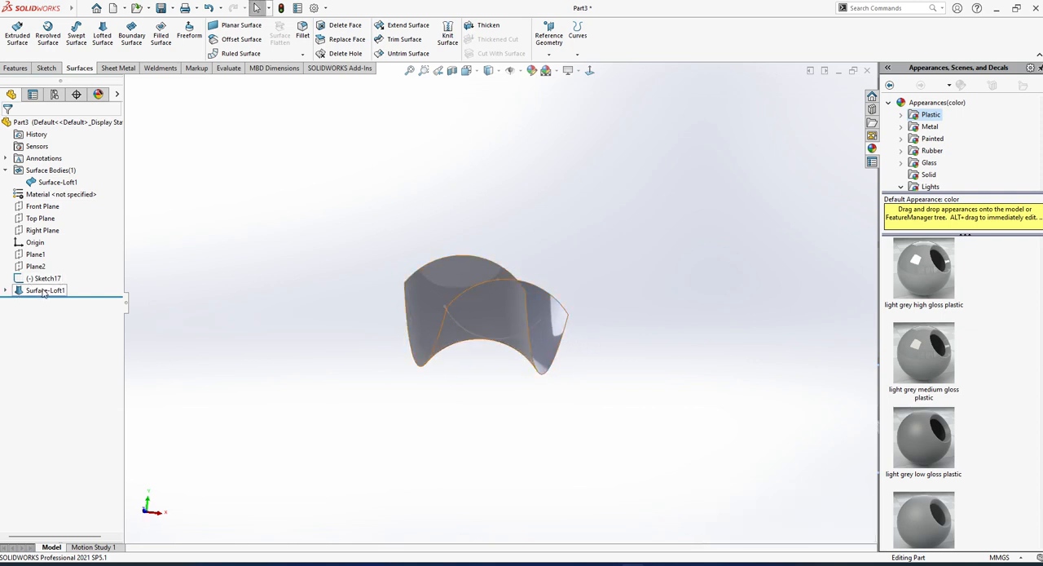
pyautogui.moveTo(523, 386); pyautogui.dragTo(381, 432, button='middle')
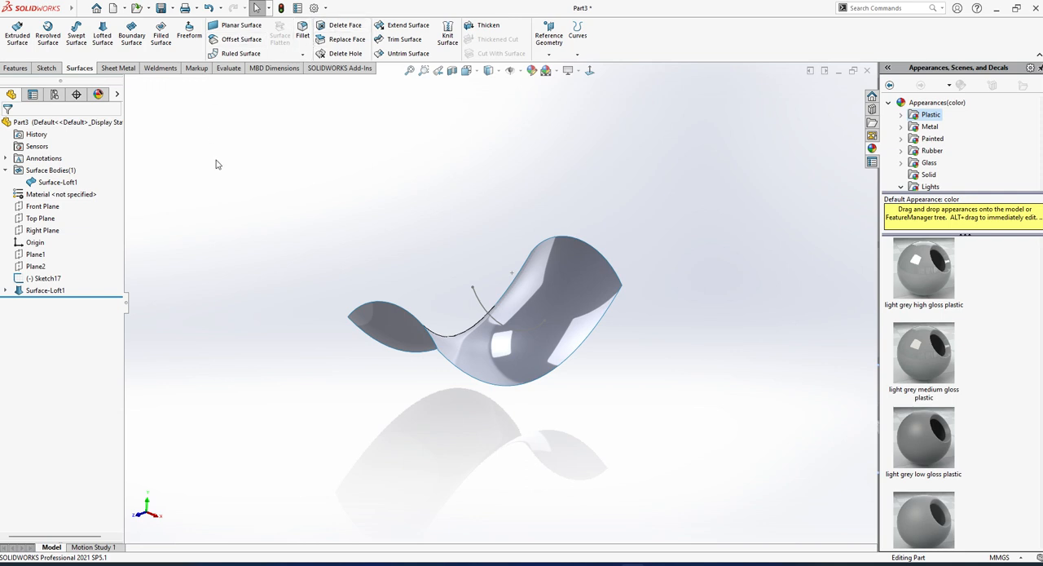
pyautogui.click(401, 30)
pyautogui.scroll(-3, 459, 254)
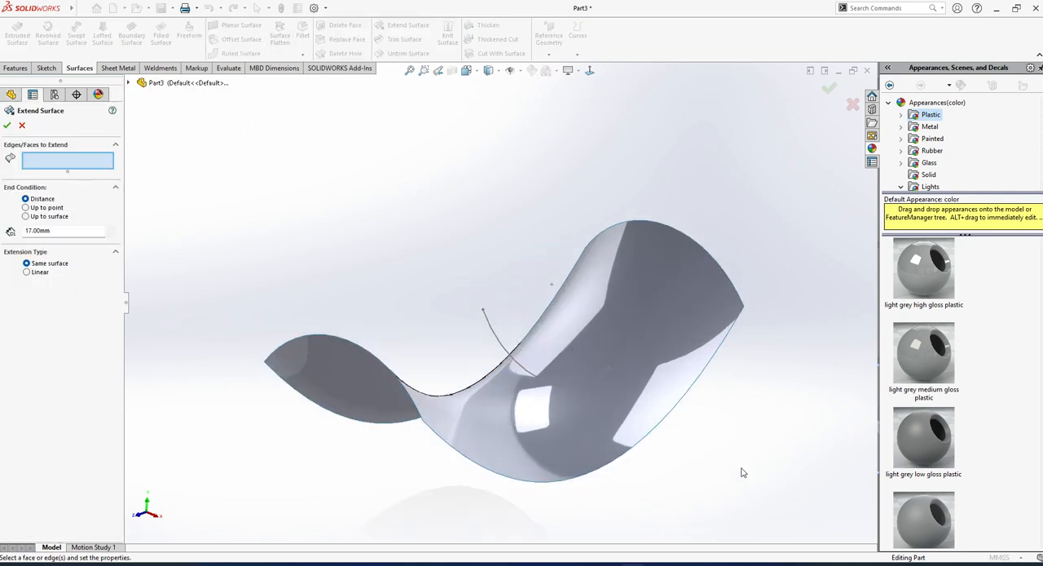
pyautogui.click(674, 421)
pyautogui.moveTo(675, 421); pyautogui.dragTo(694, 410, button='middle')
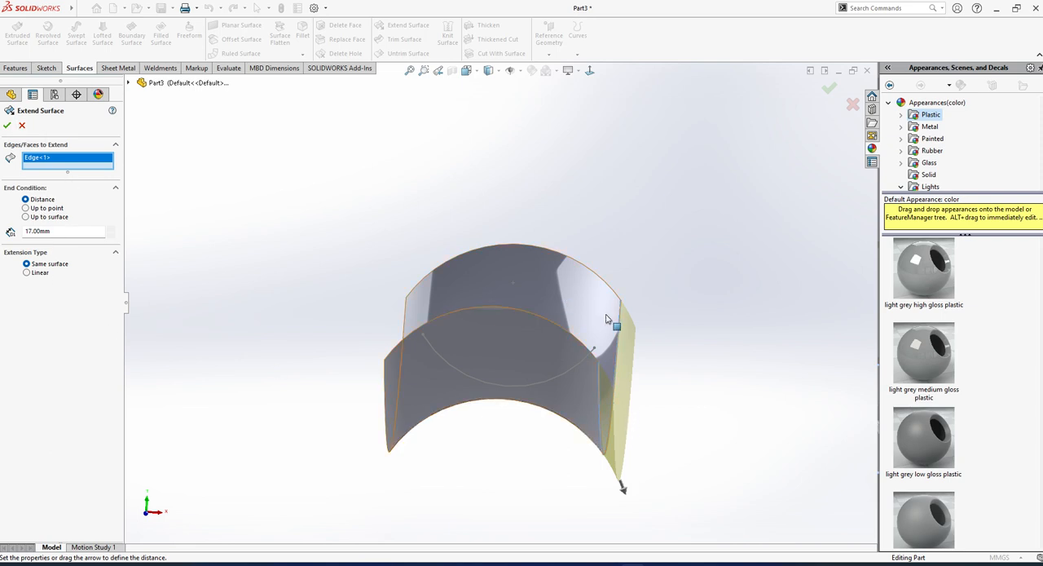
pyautogui.click(22, 124)
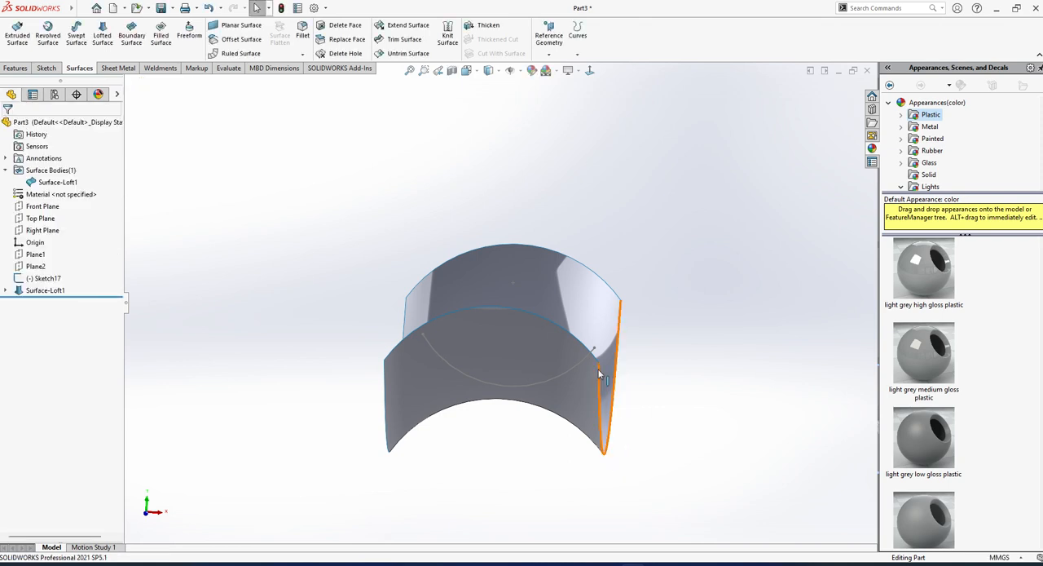
# Edit Sketch18 of the surface loft and sketch a vertical line upward from the arc's right endpoint.
pyautogui.moveTo(598, 369); pyautogui.dragTo(569, 377, button='middle')
pyautogui.click(7, 291)
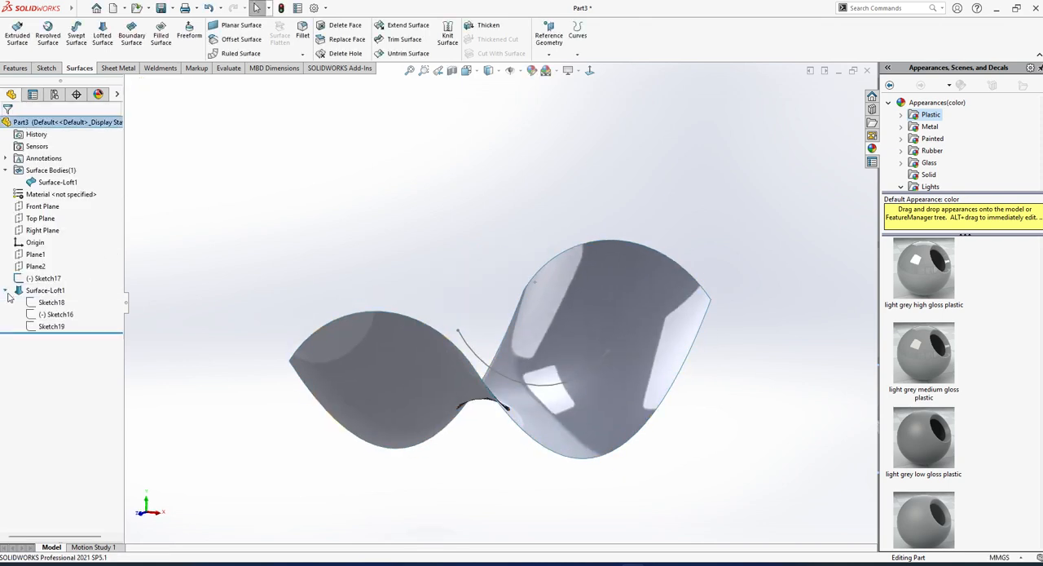
pyautogui.click(52, 302)
pyautogui.click(74, 283)
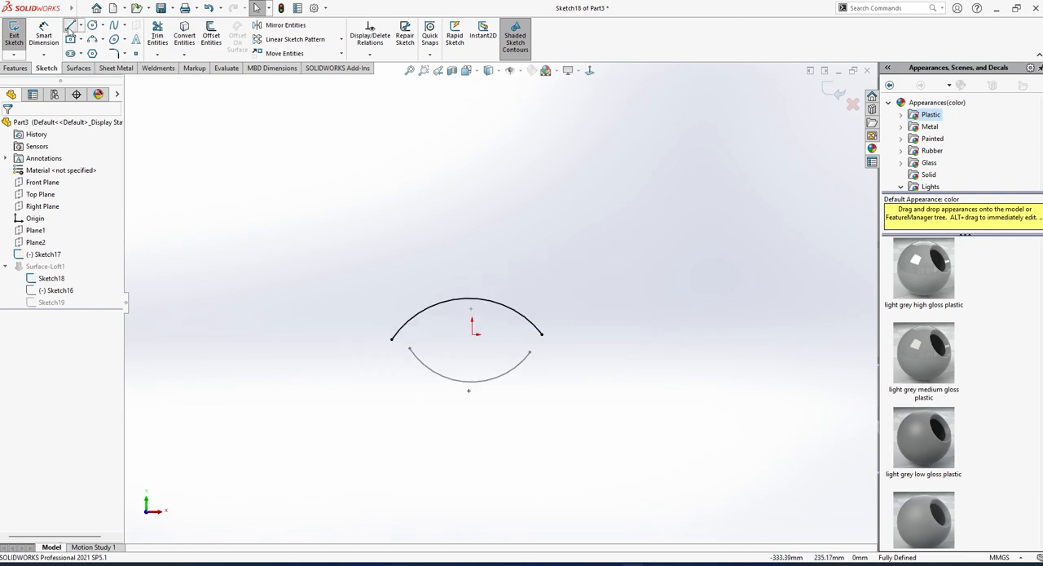
pyautogui.click(71, 25)
pyautogui.click(541, 333)
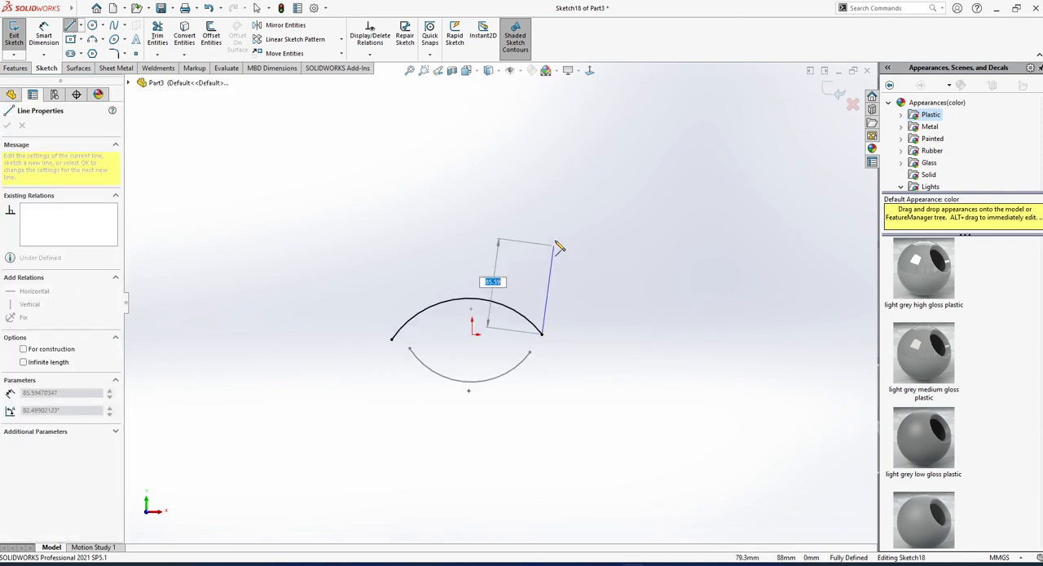
pyautogui.press('Escape')
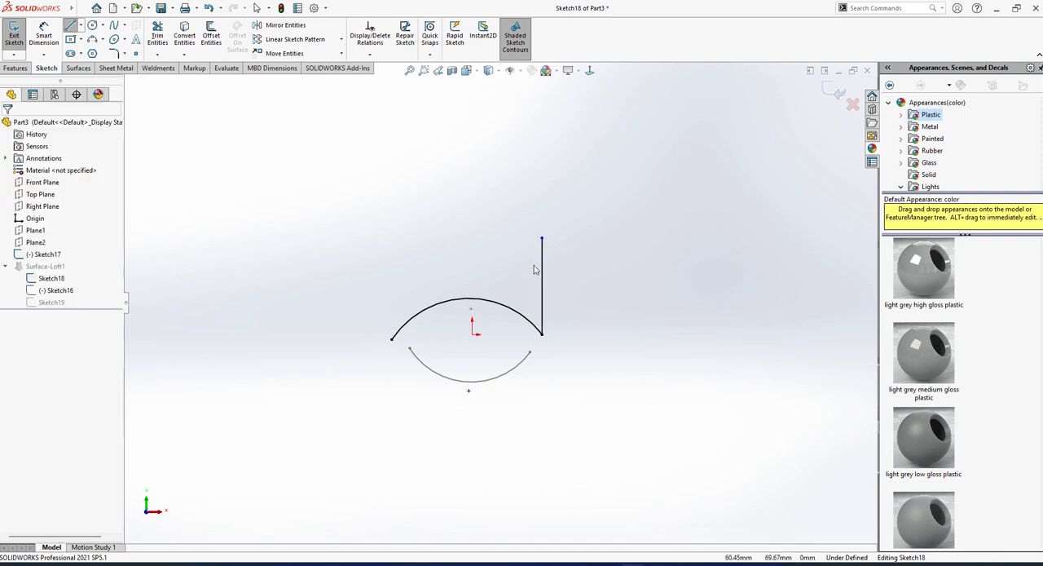
# Sketch a second vertical line upward from the left endpoint of the Sketch18 arc, level with the first, and exit the sketch.
pyautogui.click(71, 25)
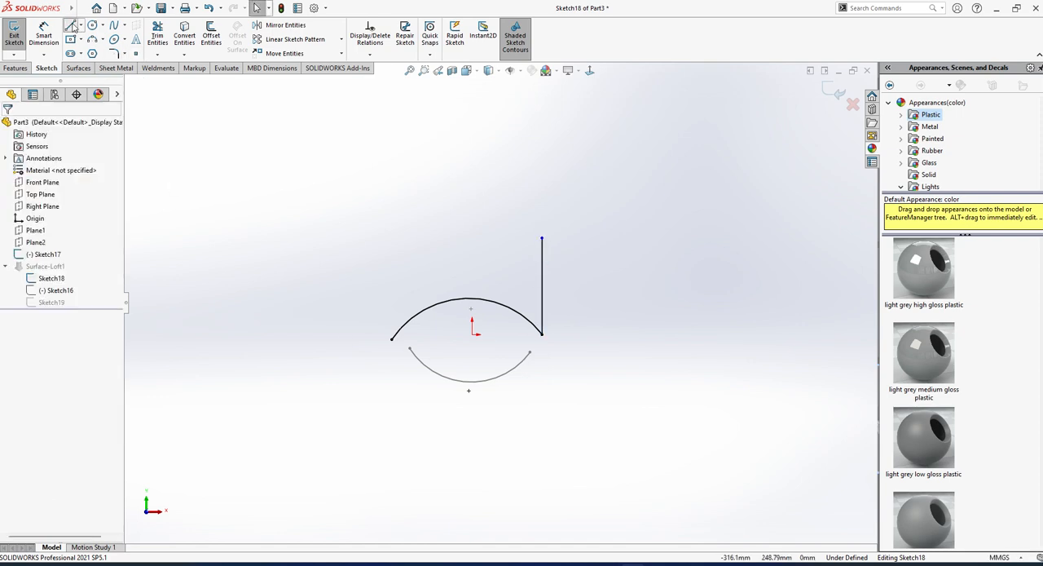
pyautogui.click(392, 339)
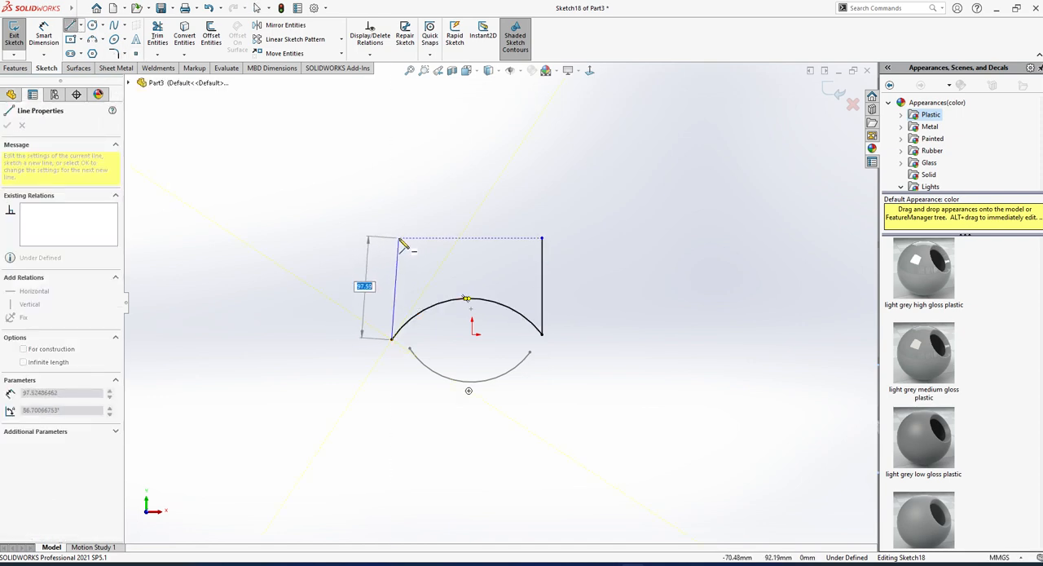
pyautogui.click(393, 238)
pyautogui.press('Escape')
pyautogui.scroll(2, 483, 298)
pyautogui.moveTo(482, 298); pyautogui.dragTo(433, 326, button='middle')
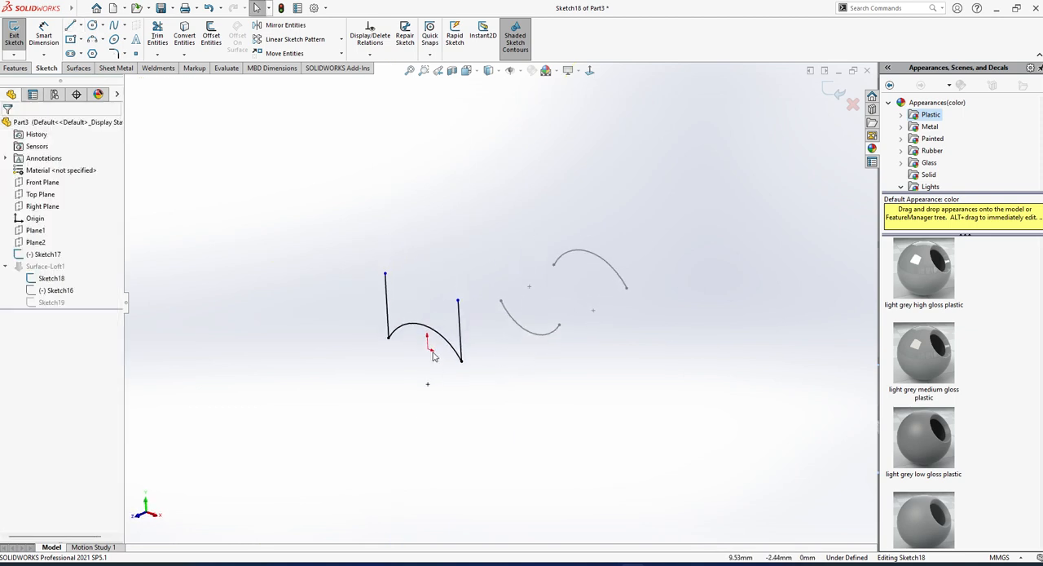
pyautogui.click(14, 35)
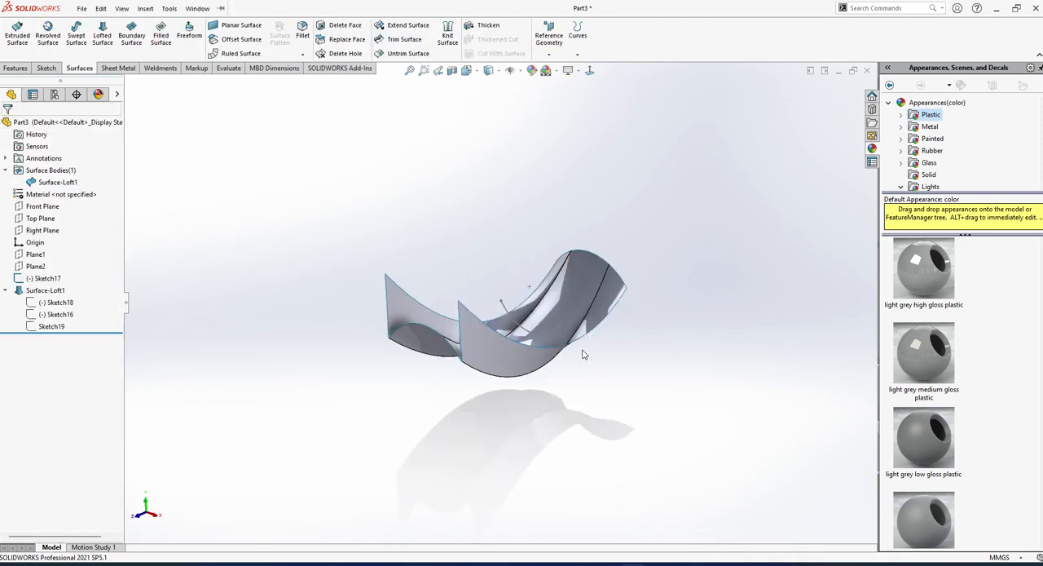
# Edit Sketch16 of the surface loft and sketch a vertical line about 118 mm long upward from the arc's right endpoint.
pyautogui.moveTo(586, 355)
pyautogui.mouseDown(button='middle')
pyautogui.moveTo(507, 465)
pyautogui.moveTo(581, 402)
pyautogui.mouseUp(button='middle')
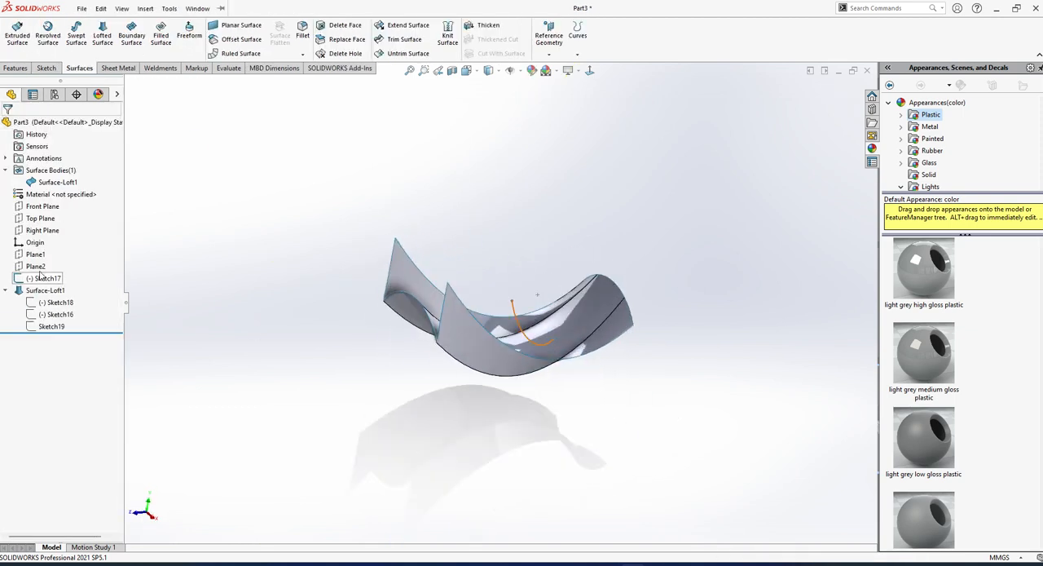
pyautogui.click(58, 317)
pyautogui.click(66, 285)
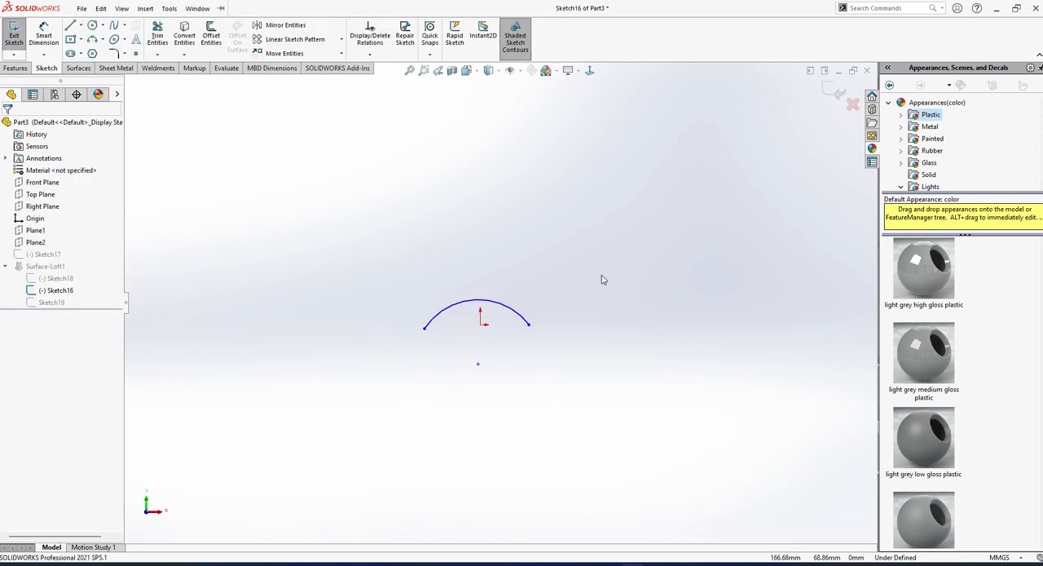
pyautogui.click(71, 26)
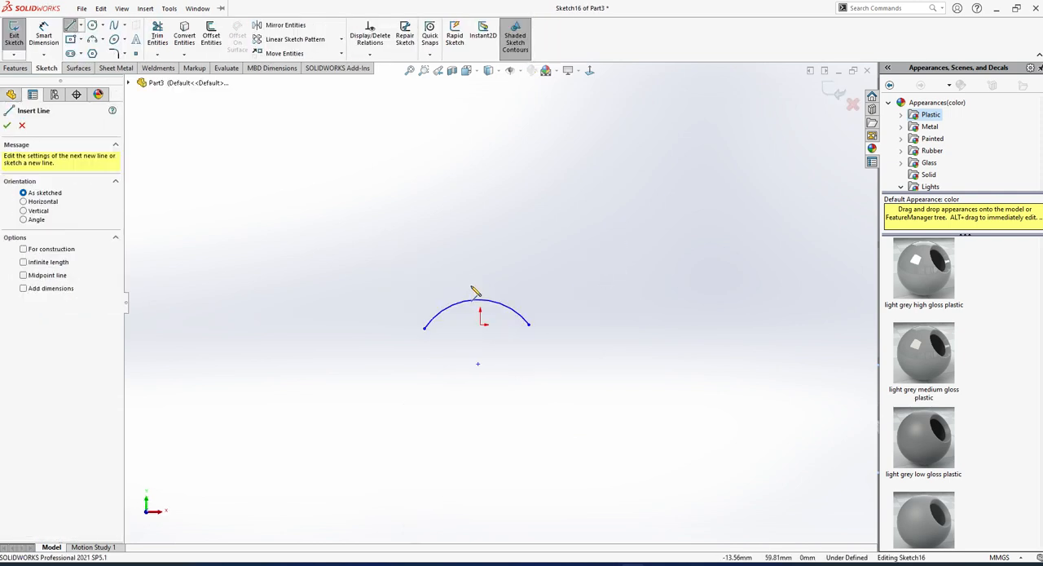
pyautogui.click(528, 325)
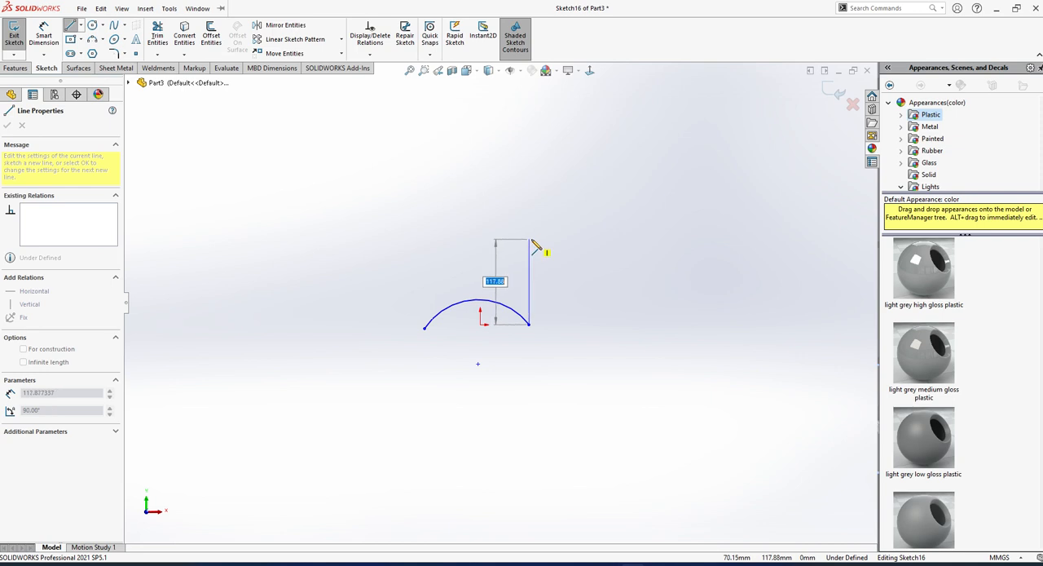
pyautogui.click(529, 240)
pyautogui.press('Escape')
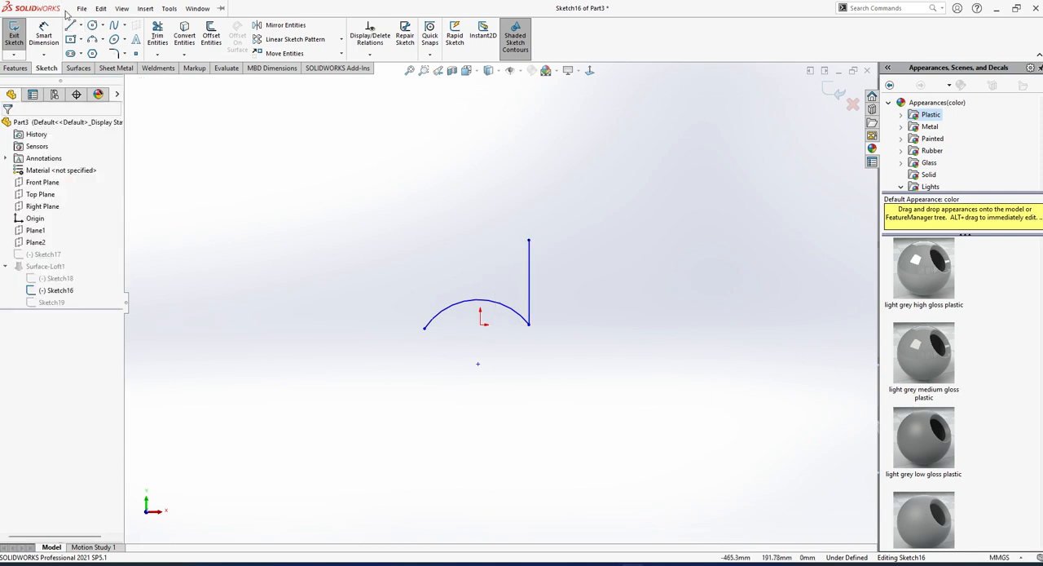
# Sketch a matching vertical line upward from the left endpoint of the Sketch16 arc, exit the sketch and inspect the rebuilt loft.
pyautogui.click(71, 26)
pyautogui.click(424, 327)
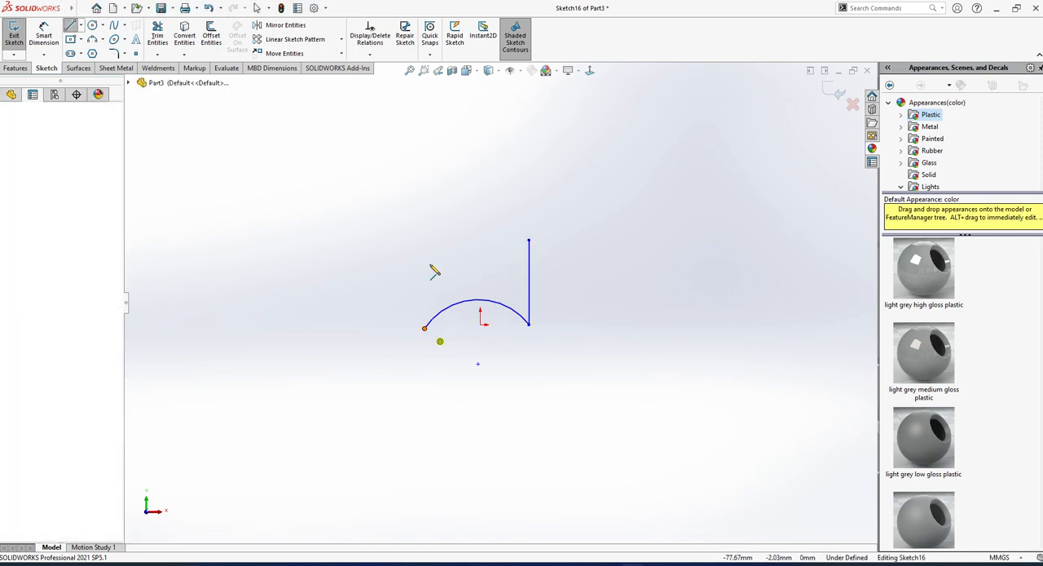
pyautogui.click(425, 241)
pyautogui.press('Escape')
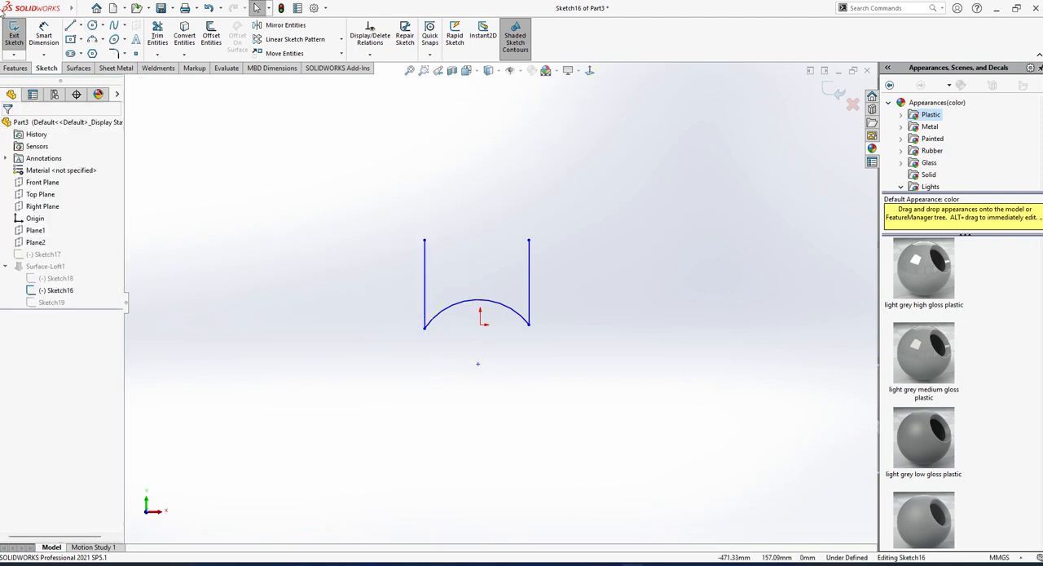
pyautogui.click(12, 33)
pyautogui.moveTo(451, 279)
pyautogui.mouseDown(button='middle')
pyautogui.moveTo(421, 361)
pyautogui.moveTo(443, 412)
pyautogui.moveTo(542, 370)
pyautogui.moveTo(538, 449)
pyautogui.moveTo(514, 453)
pyautogui.moveTo(516, 431)
pyautogui.mouseUp(button='middle')
pyautogui.moveTo(541, 301)
pyautogui.mouseDown(button='middle')
pyautogui.moveTo(487, 295)
pyautogui.moveTo(449, 315)
pyautogui.mouseUp(button='middle')
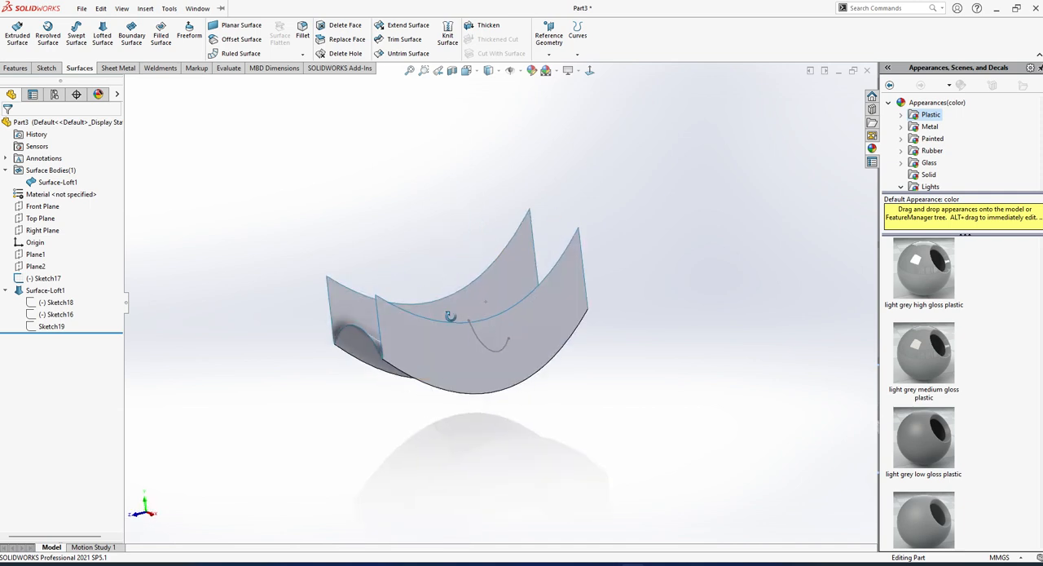
# Undo the vertical lines added to Sketch16 and Sketch18 and exit the sketch, restoring the arc-only loft profiles.
pyautogui.hotkey('ctrl', 'z')
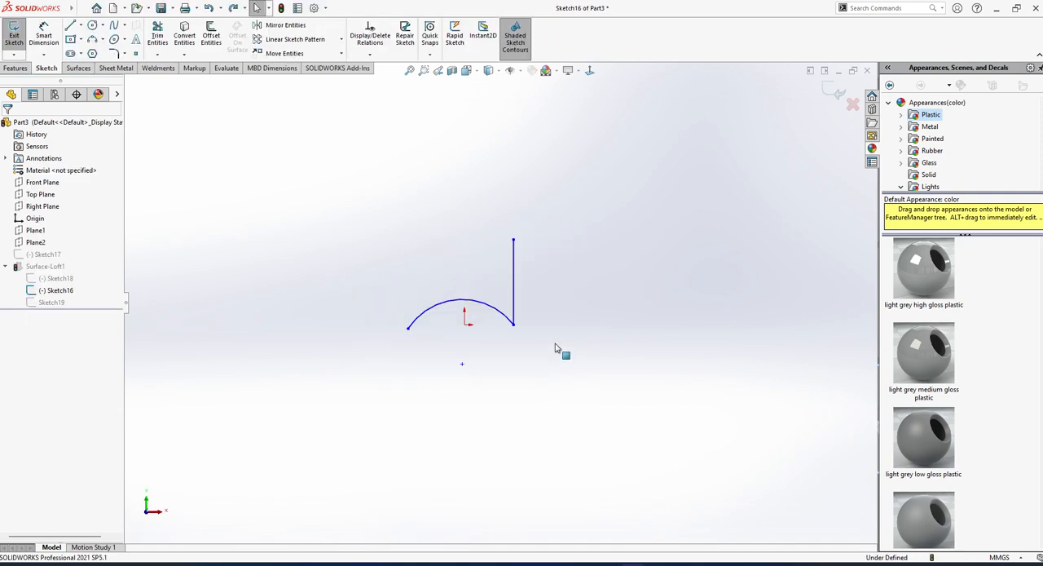
pyautogui.hotkey('ctrl', 'z')
pyautogui.hotkey('ctrl', 'z')
pyautogui.hotkey('ctrl', 'z')
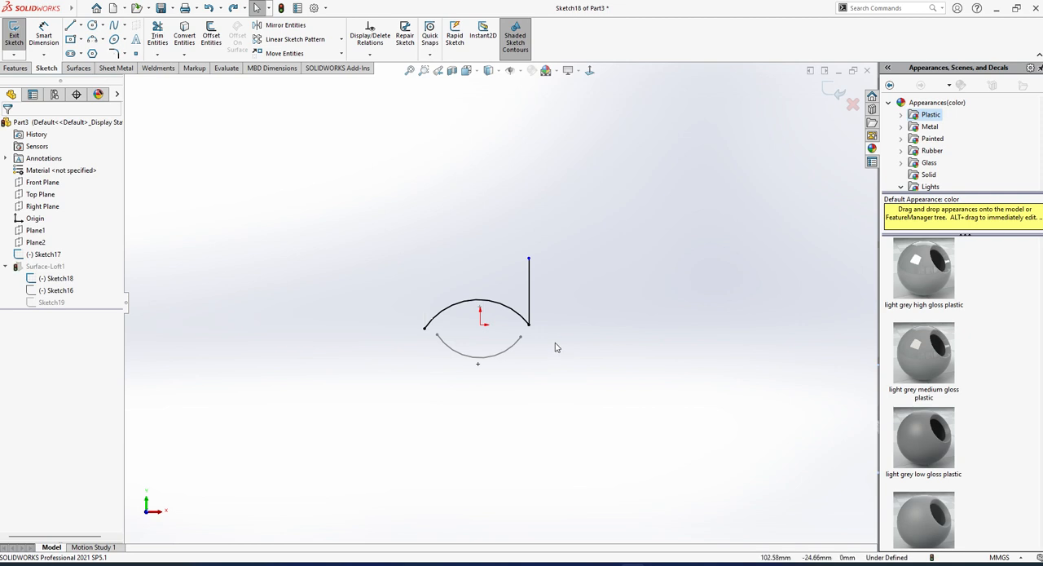
pyautogui.click(4, 47)
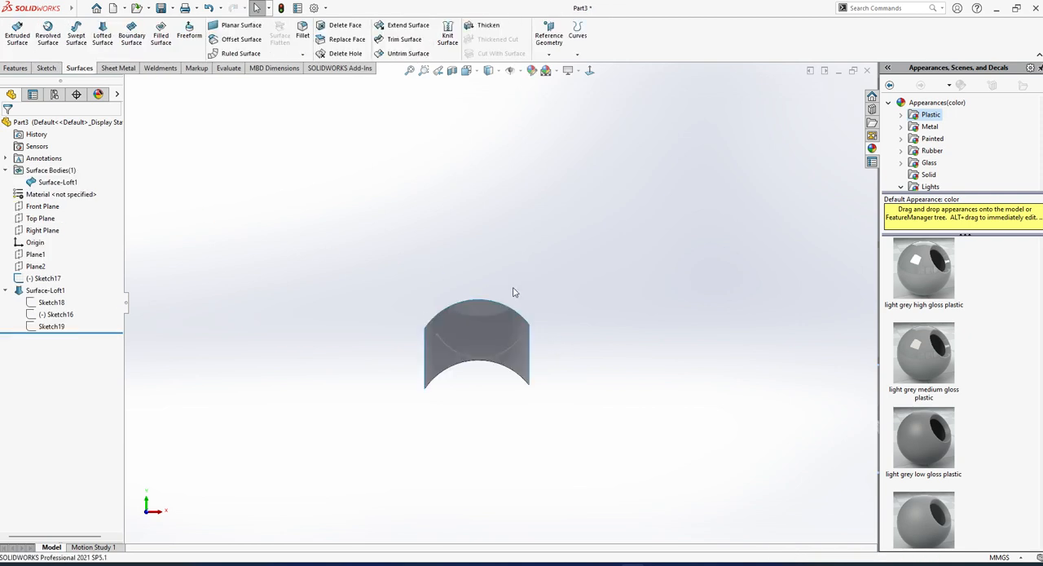
# Start an Extend Surface on one long side edge of the loft and stretch its extension distance to 117 mm.
pyautogui.moveTo(512, 293)
pyautogui.mouseDown(button='middle')
pyautogui.moveTo(489, 362)
pyautogui.moveTo(477, 348)
pyautogui.moveTo(579, 339)
pyautogui.moveTo(612, 306)
pyautogui.moveTo(617, 336)
pyautogui.mouseUp(button='middle')
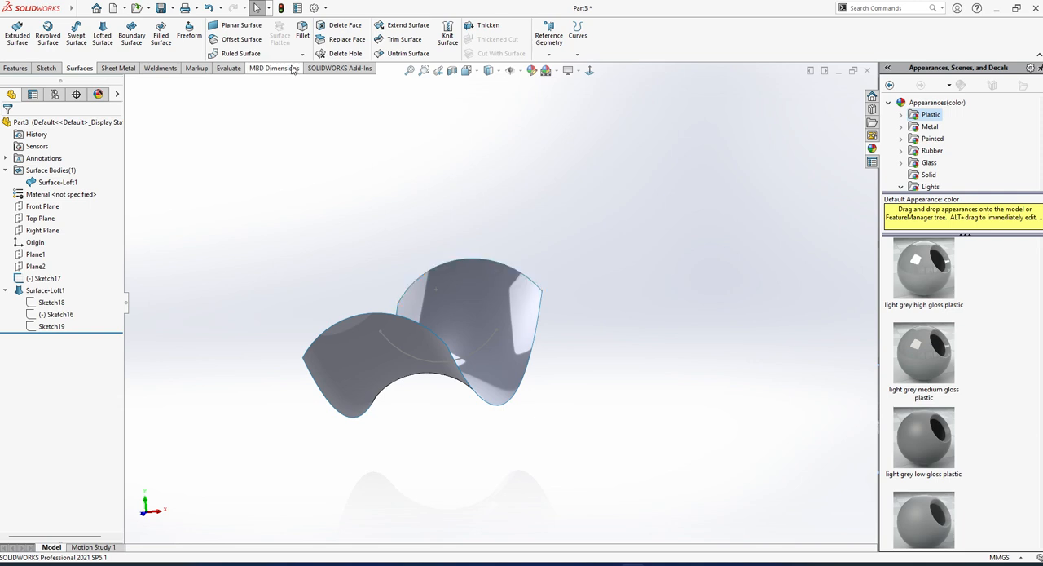
pyautogui.click(406, 27)
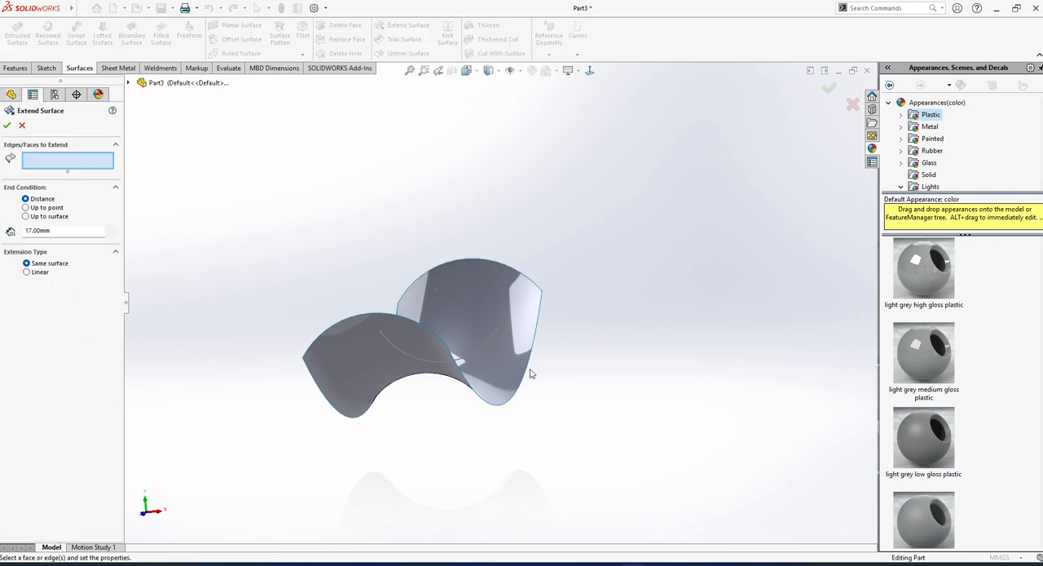
pyautogui.click(528, 360)
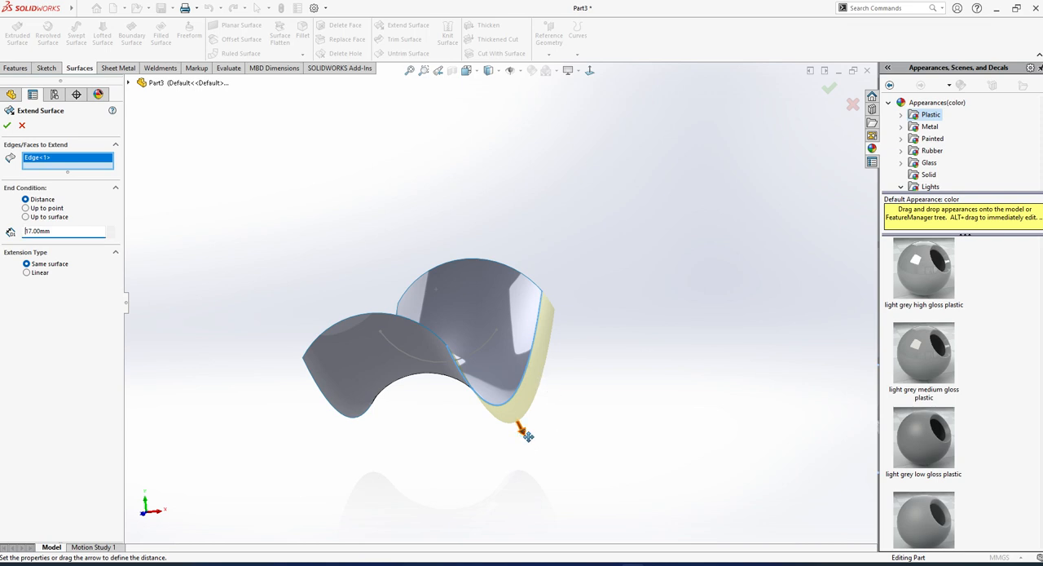
pyautogui.moveTo(528, 436); pyautogui.dragTo(584, 514)
pyautogui.moveTo(533, 459); pyautogui.dragTo(518, 521, button='middle')
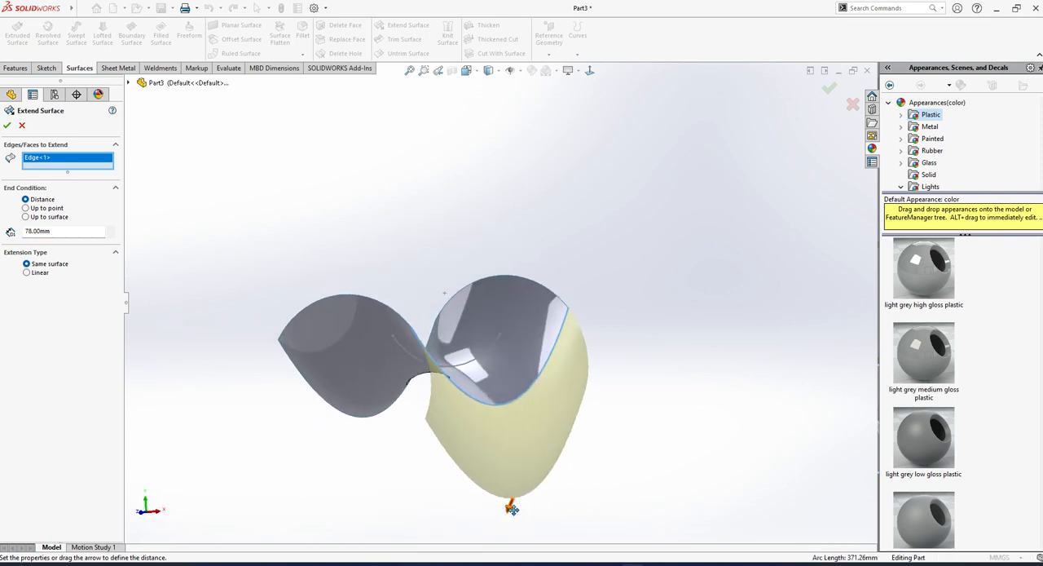
pyautogui.moveTo(512, 508); pyautogui.dragTo(479, 519)
pyautogui.moveTo(283, 343); pyautogui.dragTo(341, 331, button='middle')
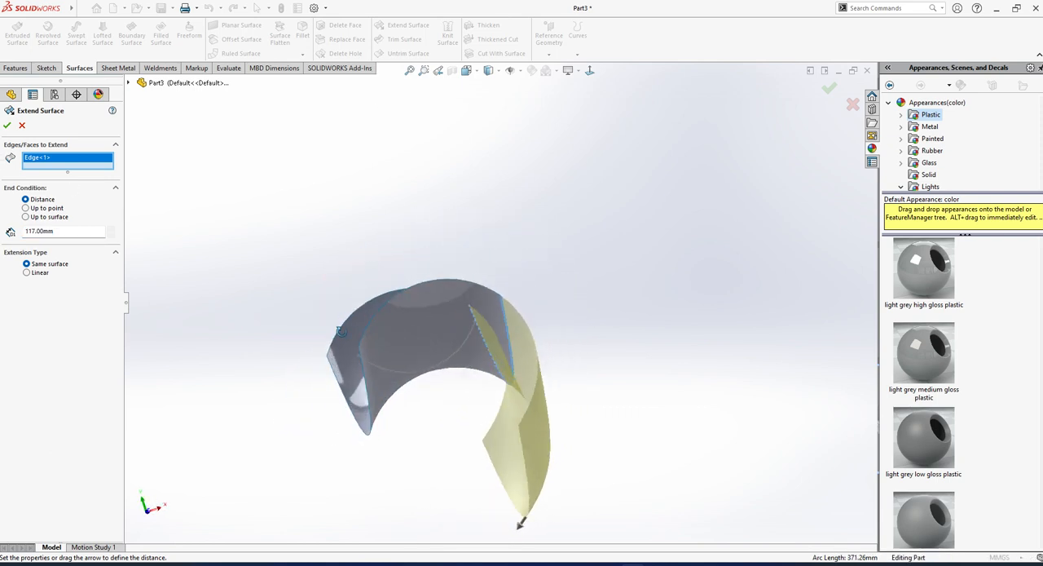
# Add the opposite long side edge, an end arc edge and the loft face to the surface extension.
pyautogui.click(353, 418)
pyautogui.moveTo(359, 420); pyautogui.dragTo(465, 424, button='middle')
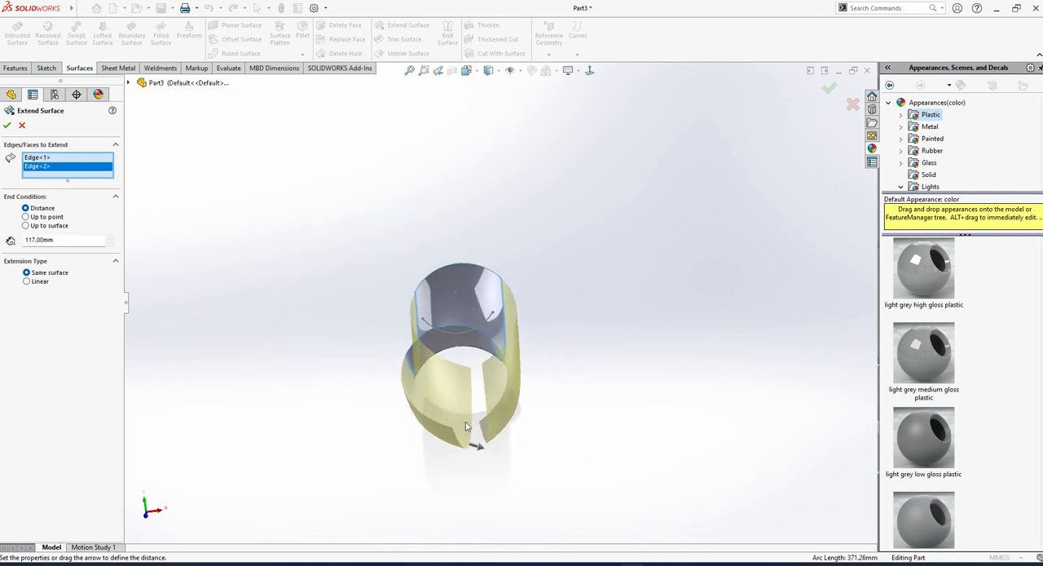
pyautogui.scroll(-3, 468, 430)
pyautogui.moveTo(457, 293); pyautogui.dragTo(444, 222, button='middle')
pyautogui.click(398, 291)
pyautogui.click(585, 202)
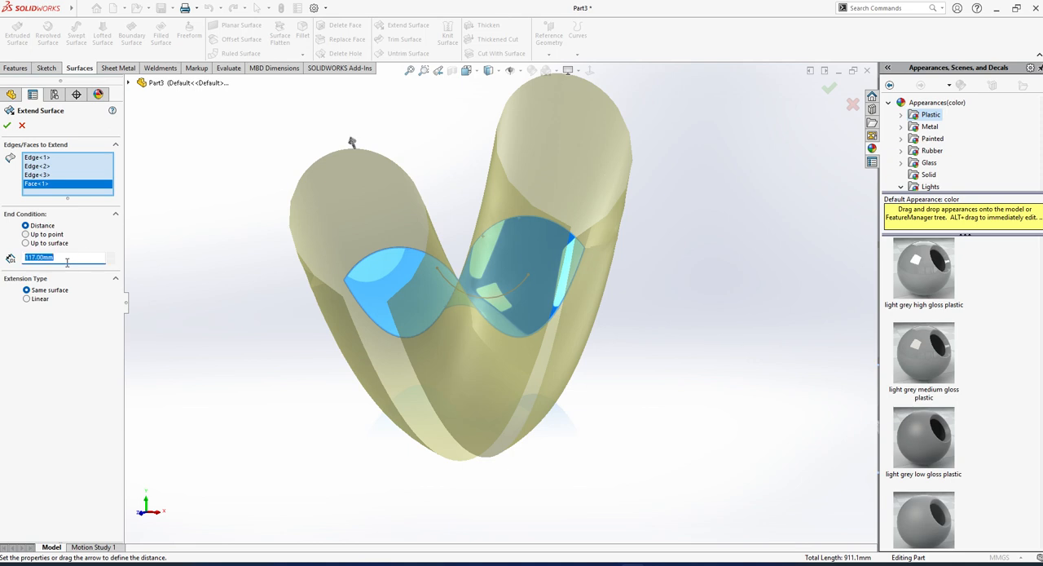
# Set the extension distance to 50 mm and accept the surface extension with the Same surface type.
pyautogui.write('50')
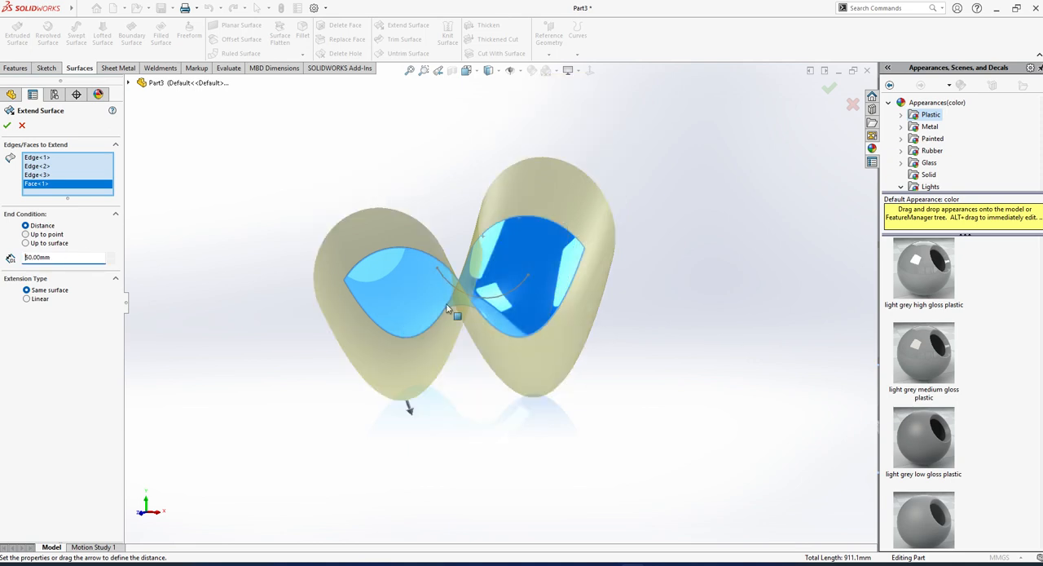
pyautogui.moveTo(447, 308); pyautogui.dragTo(419, 380, button='middle')
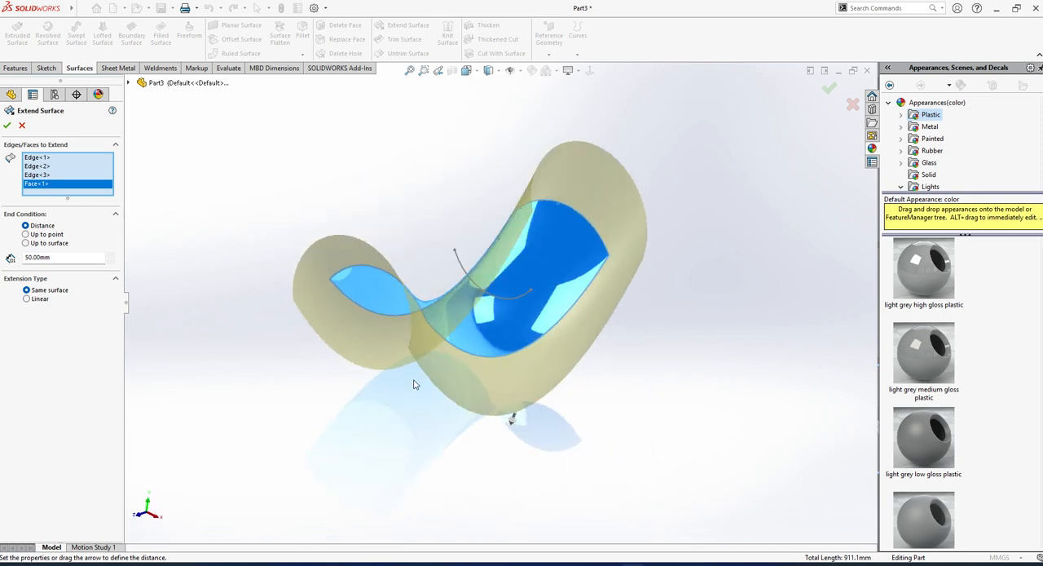
pyautogui.click(8, 124)
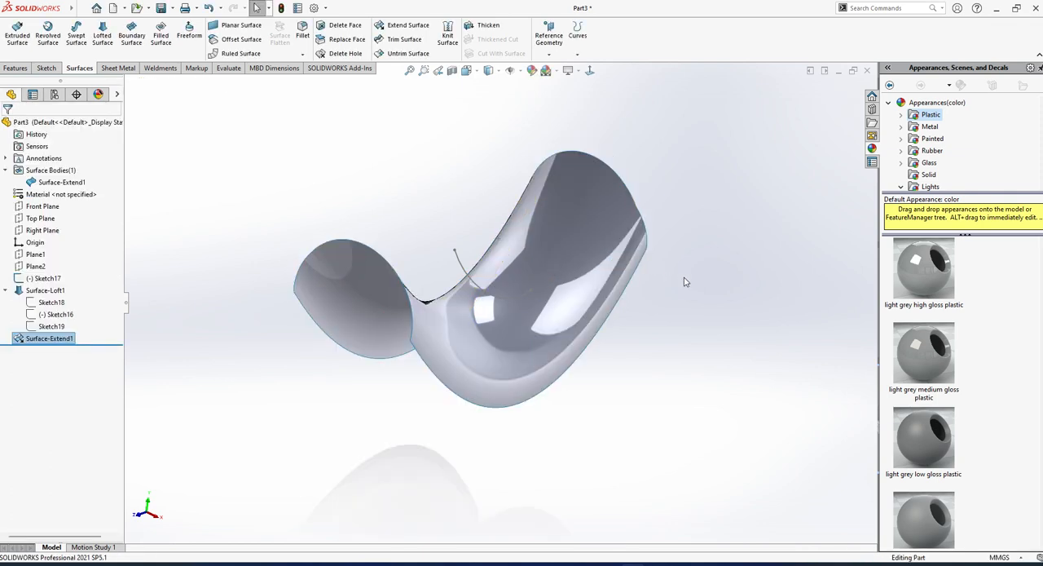
# Roll the feature history back to just before the surface extension, leaving the lofted surface active.
pyautogui.moveTo(489, 269); pyautogui.dragTo(481, 383, button='middle')
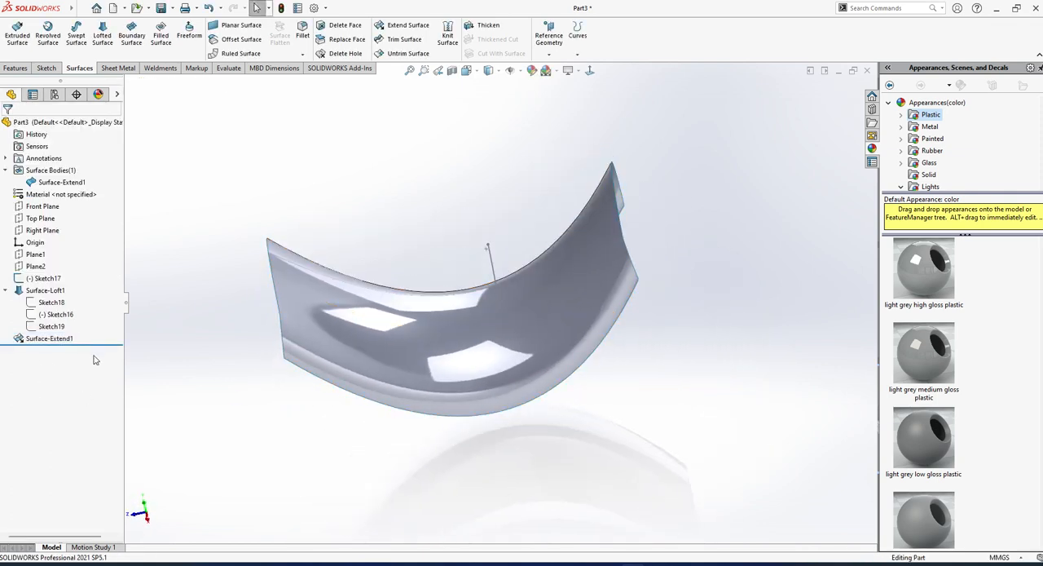
pyautogui.moveTo(92, 345)
pyautogui.mouseDown()
pyautogui.moveTo(91, 331)
pyautogui.moveTo(91, 344)
pyautogui.mouseUp()
pyautogui.moveTo(335, 318); pyautogui.dragTo(471, 280, button='middle')
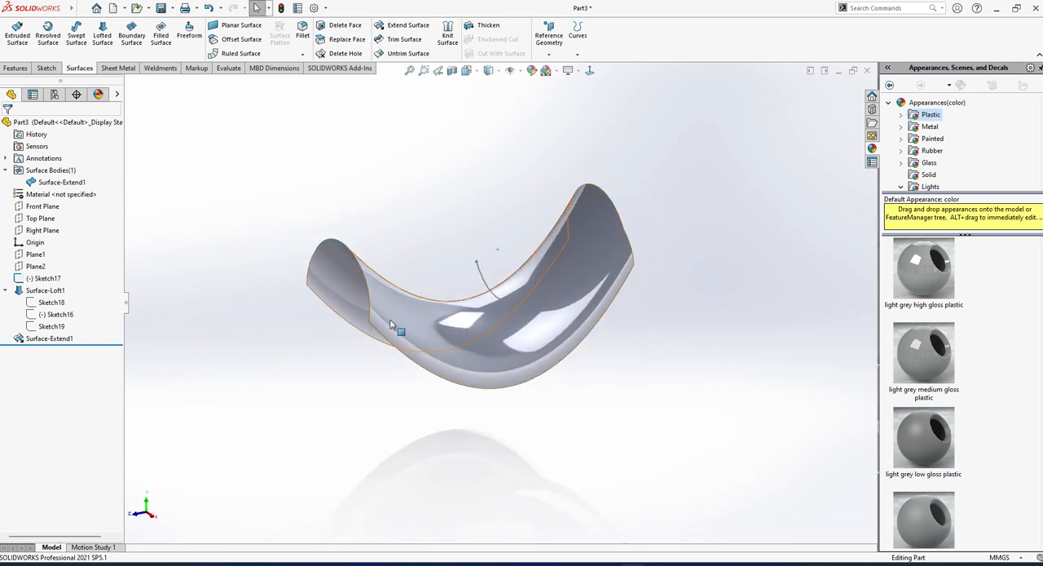
pyautogui.press('Up')
pyautogui.moveTo(385, 310)
pyautogui.mouseDown(button='middle')
pyautogui.moveTo(491, 340)
pyautogui.moveTo(527, 328)
pyautogui.mouseUp(button='middle')
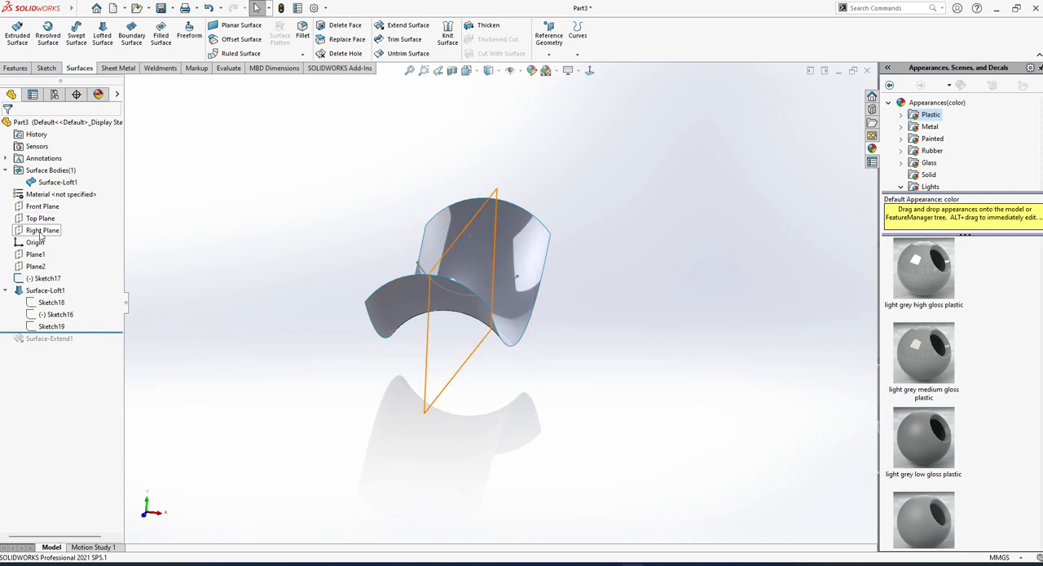
# Sketch a vertical line about 93 mm long on Plane1, rising from the end arc's lower corner, and exit the sketch.
pyautogui.click(41, 206)
pyautogui.moveTo(204, 293); pyautogui.dragTo(242, 348, button='middle')
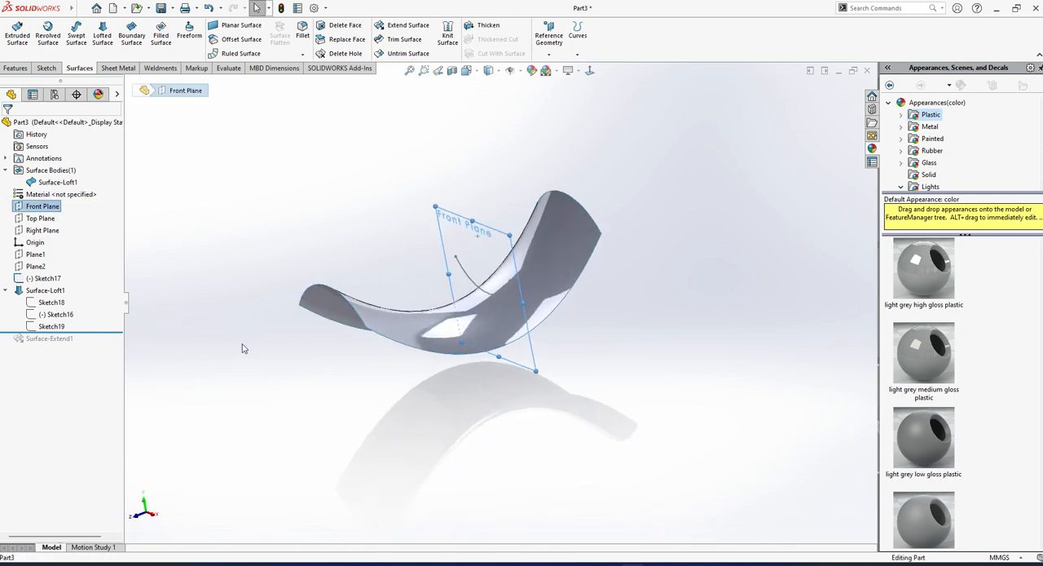
pyautogui.click(242, 348)
pyautogui.click(33, 255)
pyautogui.click(38, 231)
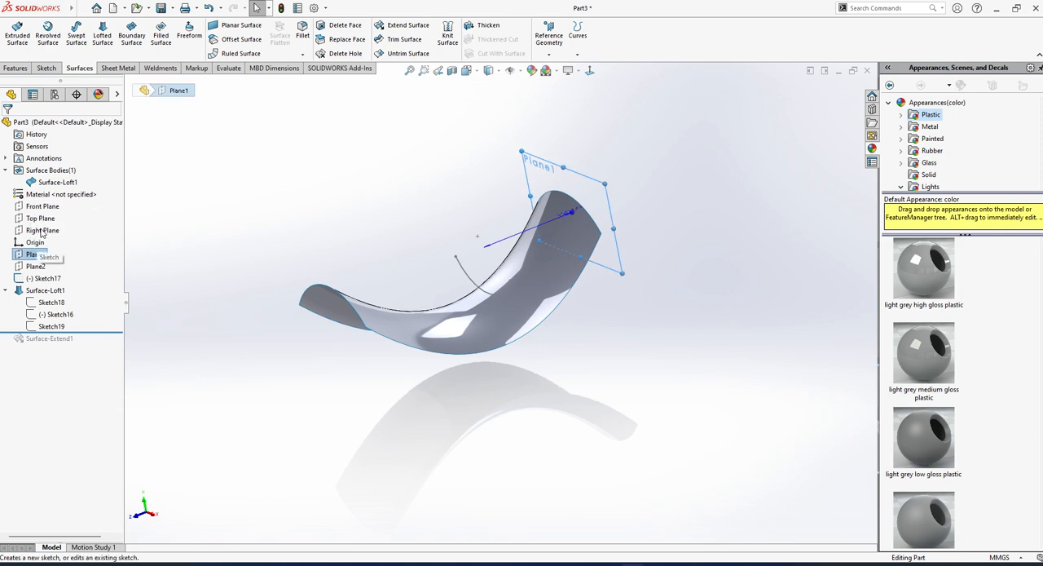
pyautogui.scroll(4, 521, 349)
pyautogui.click(291, 232)
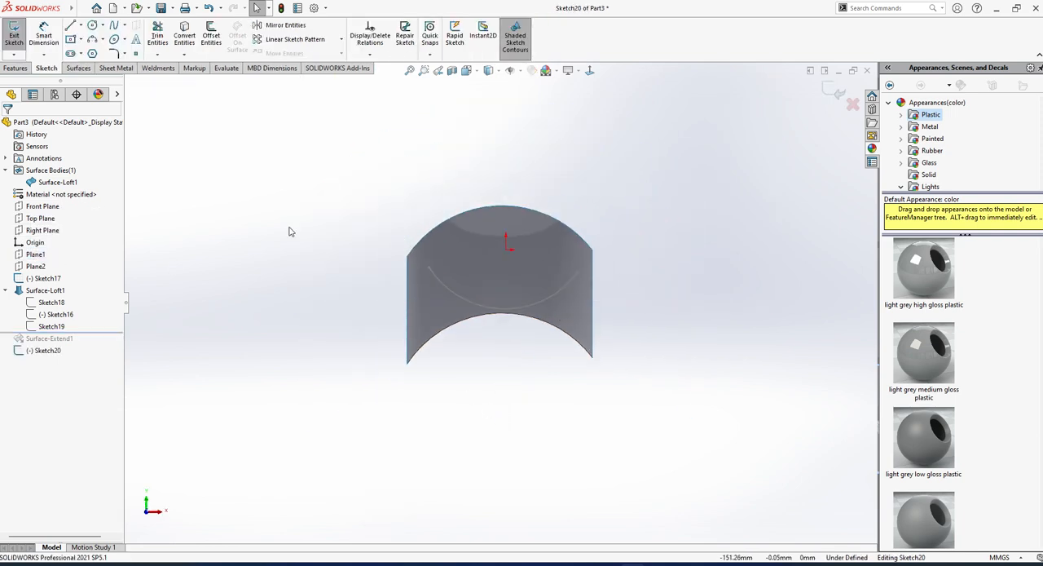
pyautogui.click(71, 27)
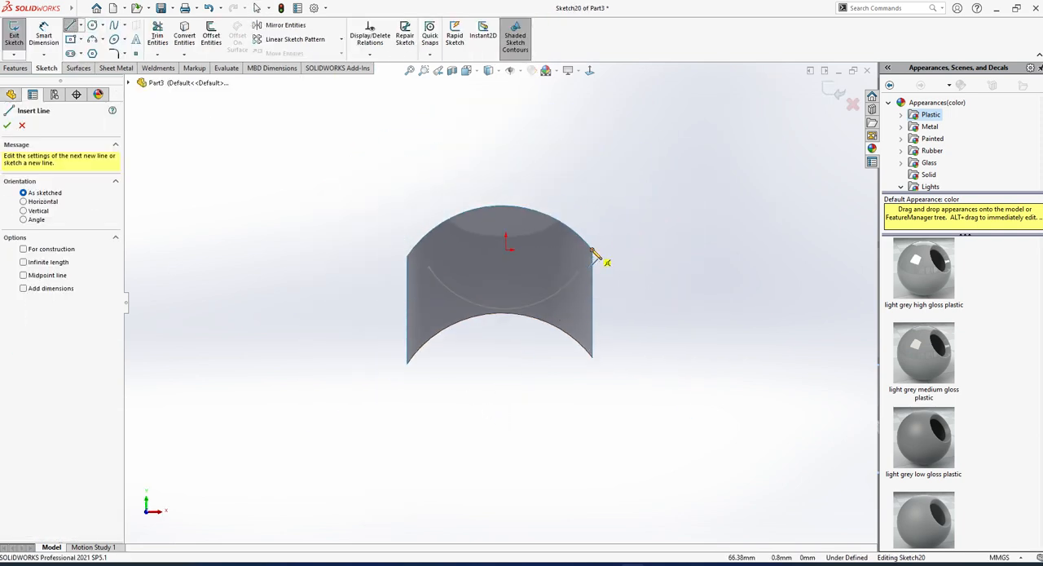
pyautogui.moveTo(592, 249); pyautogui.dragTo(594, 130)
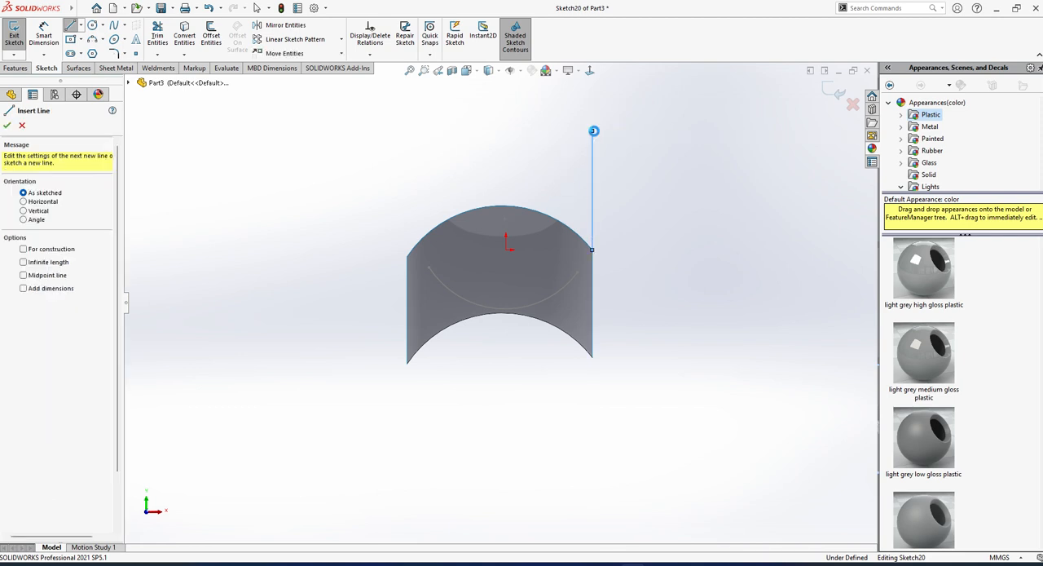
pyautogui.press('Escape')
pyautogui.moveTo(599, 216); pyautogui.dragTo(546, 249, button='middle')
pyautogui.moveTo(612, 291)
pyautogui.mouseDown(button='middle')
pyautogui.moveTo(580, 259)
pyautogui.moveTo(577, 269)
pyautogui.mouseUp(button='middle')
pyautogui.click(15, 38)
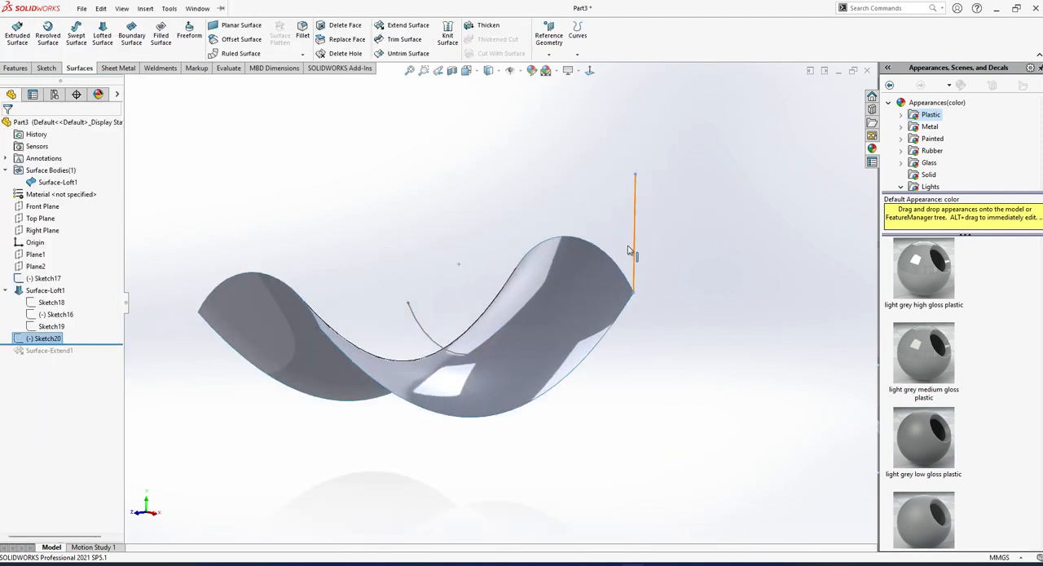
# Try a swept surface with the vertical line as profile and the loft's long side edge as path, and cancel it.
pyautogui.click(121, 8)
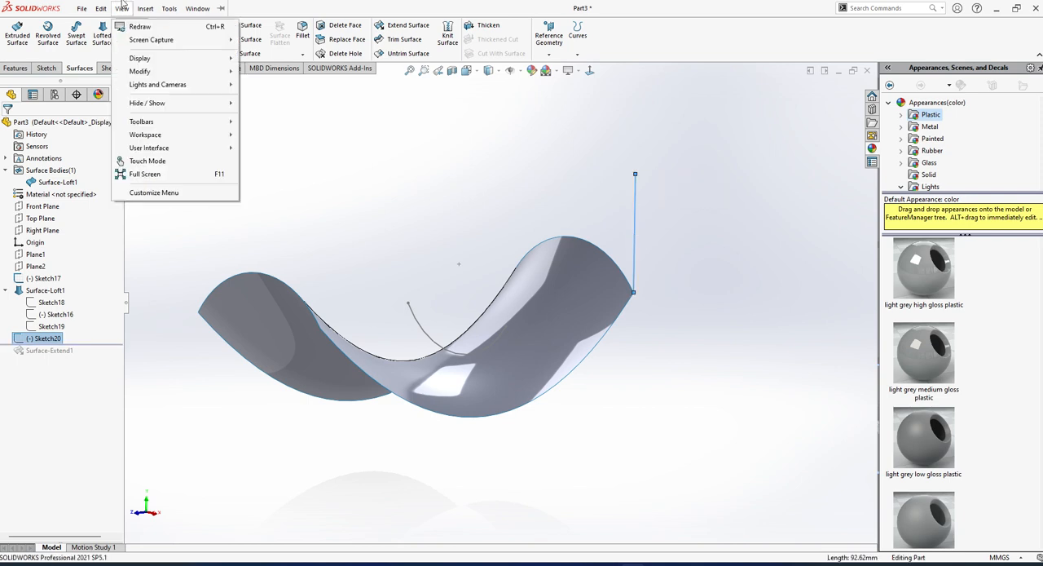
pyautogui.click(76, 35)
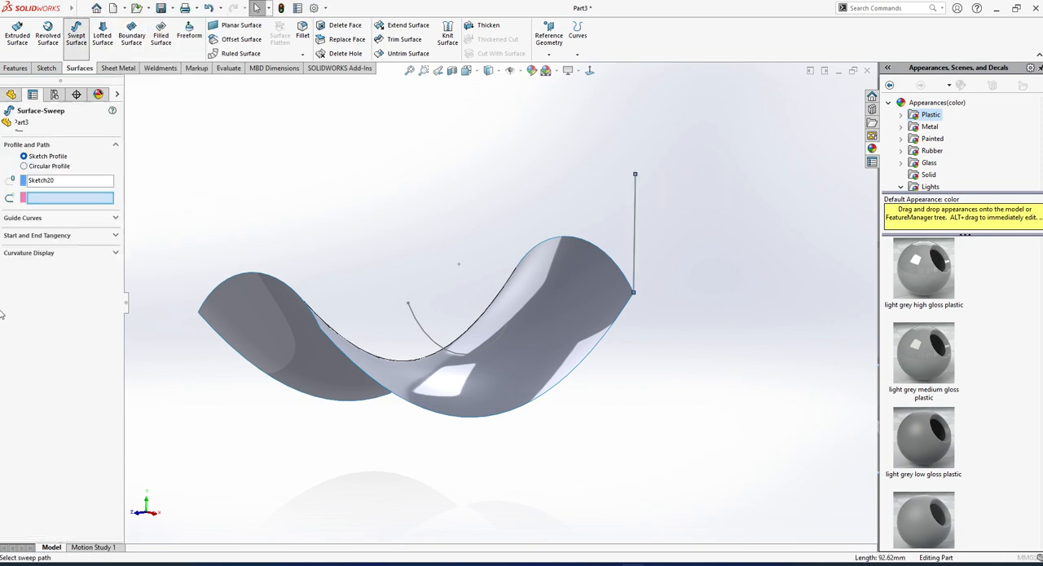
pyautogui.click(597, 350)
pyautogui.moveTo(603, 354); pyautogui.dragTo(563, 391, button='middle')
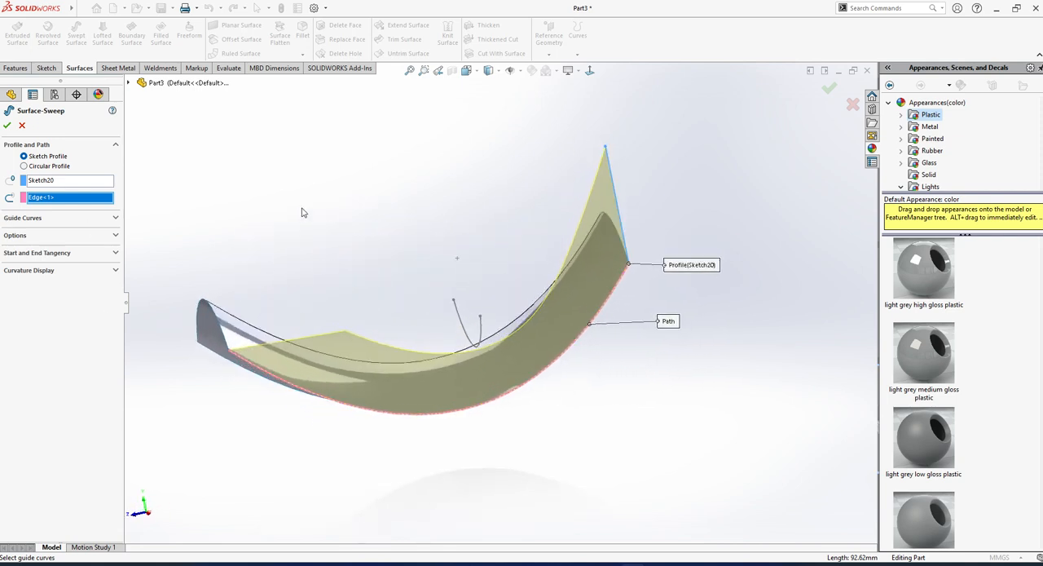
pyautogui.moveTo(301, 211); pyautogui.dragTo(451, 321, button='middle')
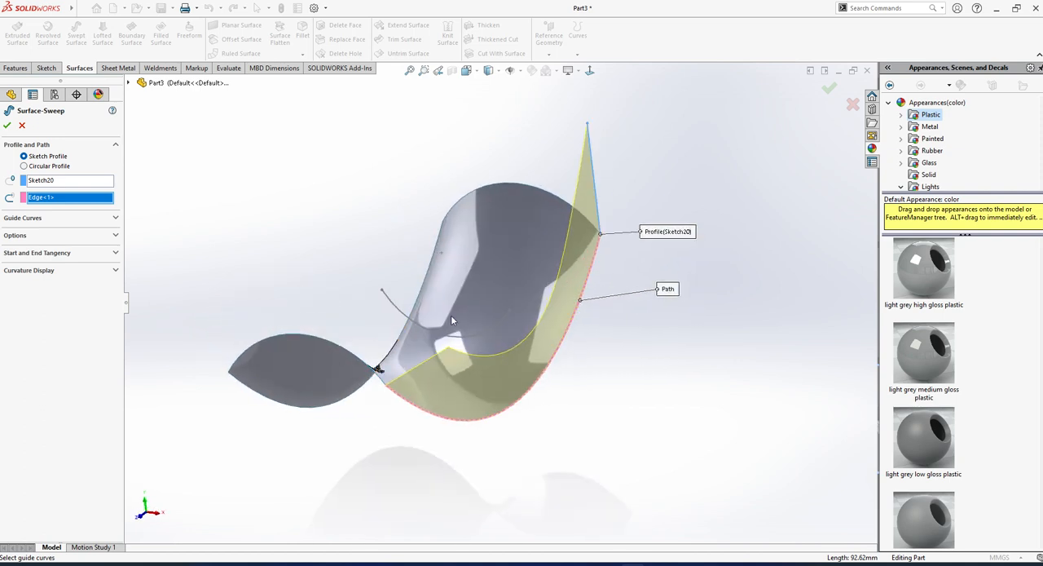
pyautogui.moveTo(472, 356); pyautogui.dragTo(478, 353, button='middle')
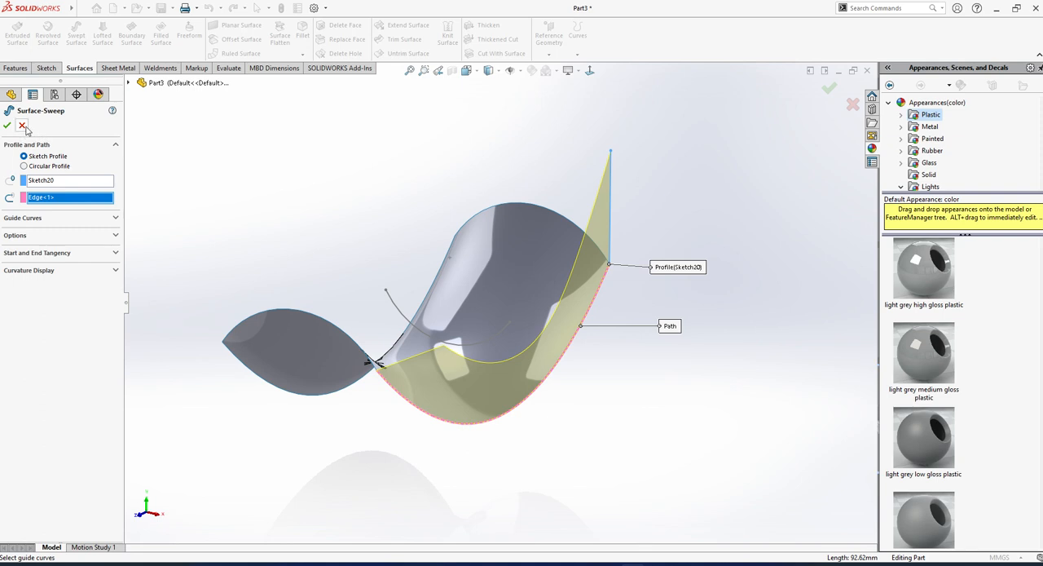
pyautogui.click(22, 125)
# Undo the last operation and exit the reopened vertical-line sketch.
pyautogui.moveTo(377, 215); pyautogui.dragTo(619, 298, button='middle')
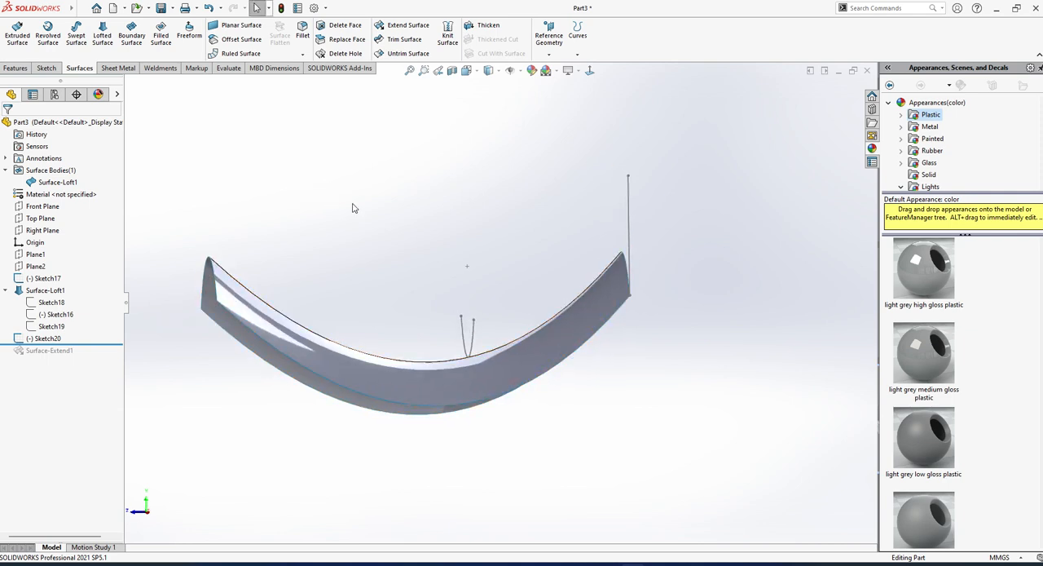
pyautogui.hotkey('ctrl', 'z')
pyautogui.moveTo(444, 259); pyautogui.dragTo(374, 314, button='middle')
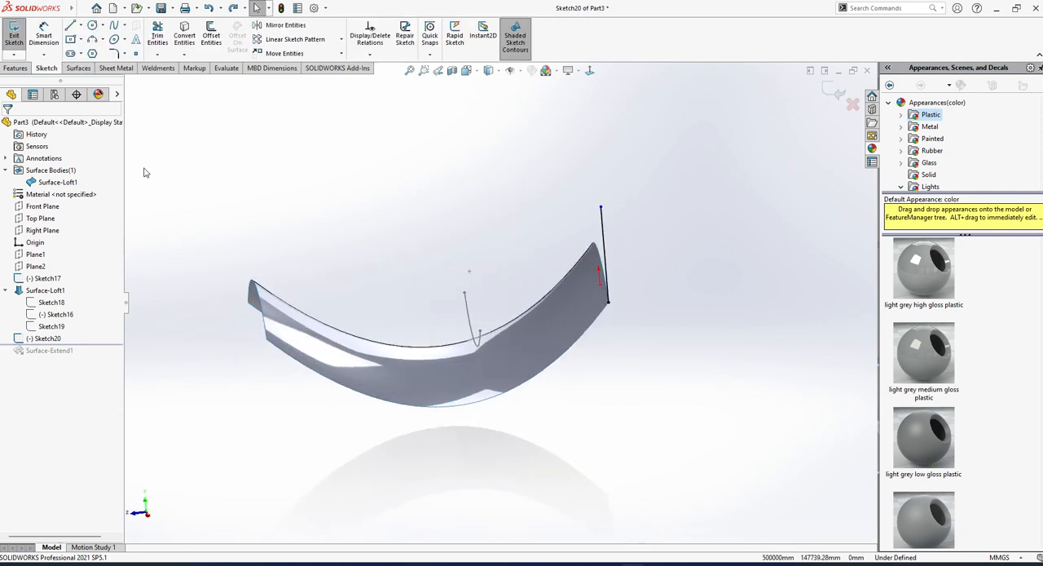
pyautogui.click(14, 43)
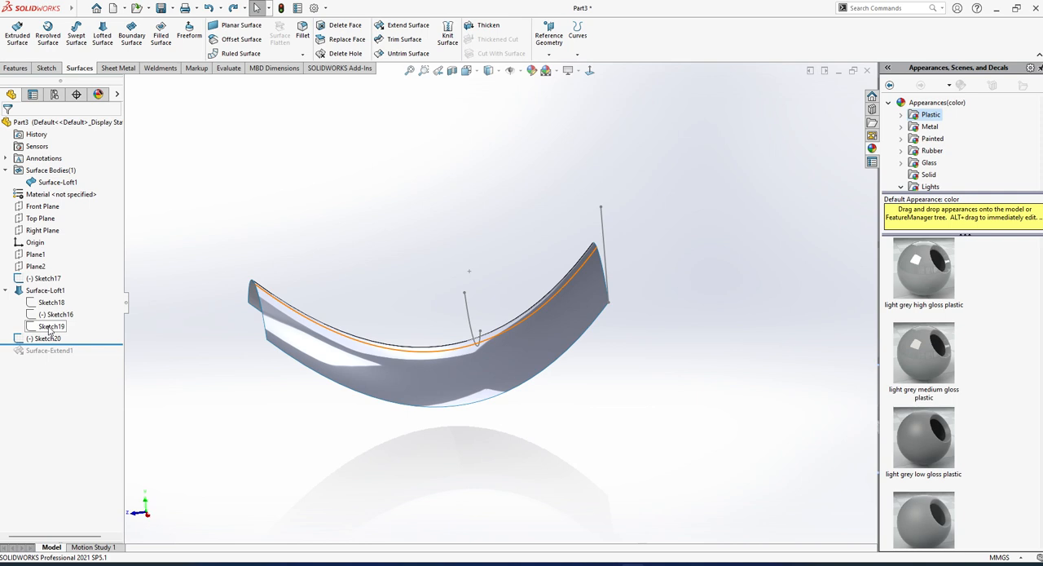
# Start a sketch on the Right Plane and convert the loft's guide curve, Sketch19, into it.
pyautogui.click(50, 230)
pyautogui.click(52, 207)
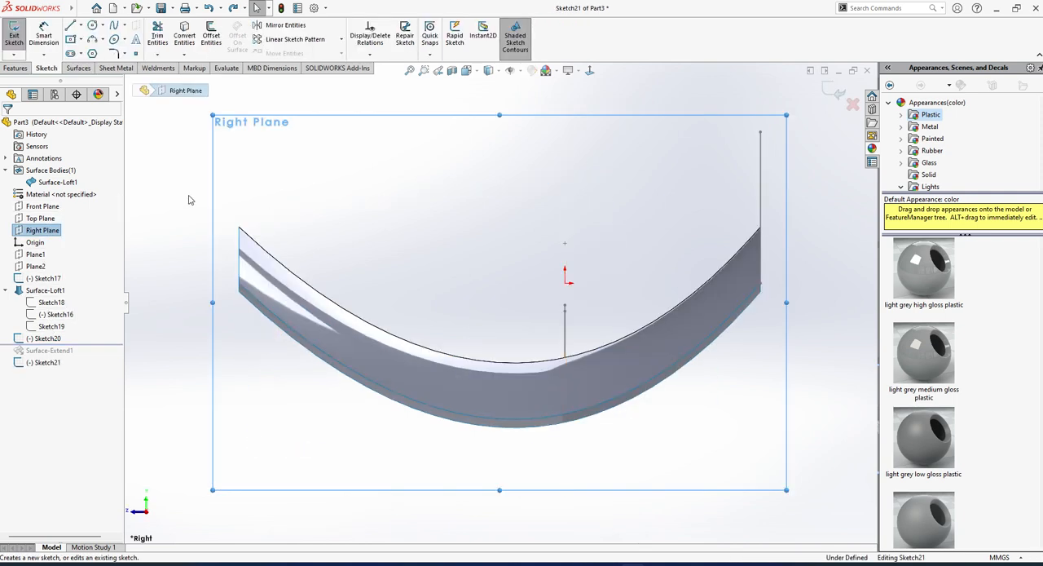
pyautogui.click(190, 200)
pyautogui.click(51, 326)
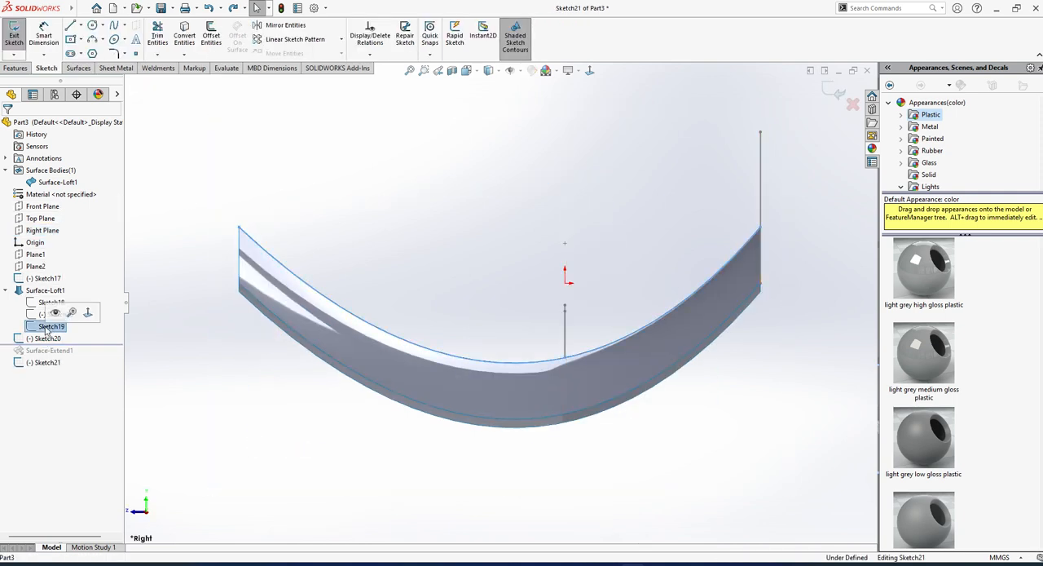
pyautogui.click(182, 39)
# Stretch the converted curve's end beyond the loft to about X -293, Y 142 mm and exit the sketch.
pyautogui.scroll(2, 500, 304)
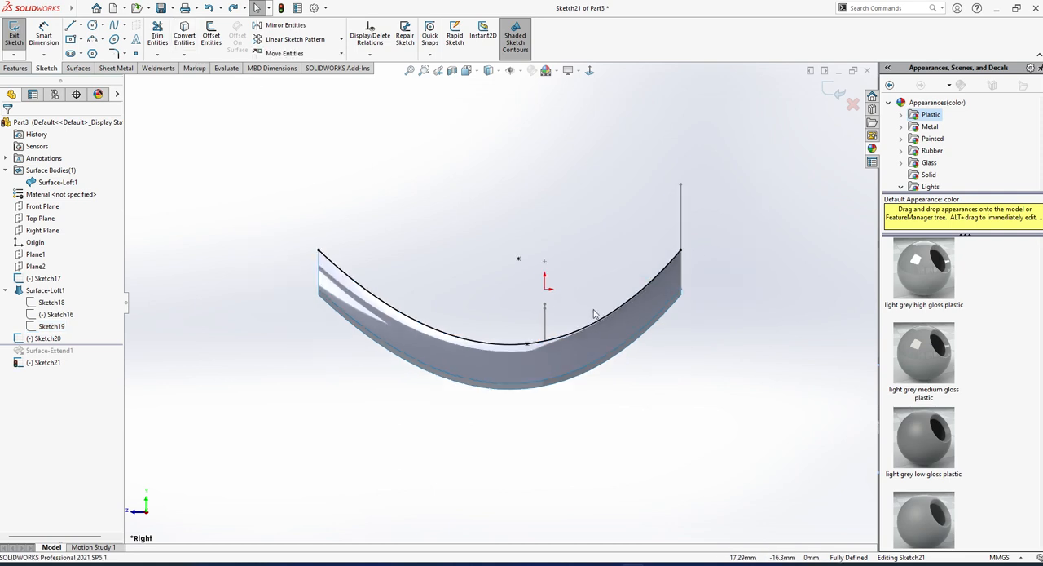
pyautogui.moveTo(319, 250); pyautogui.dragTo(212, 128)
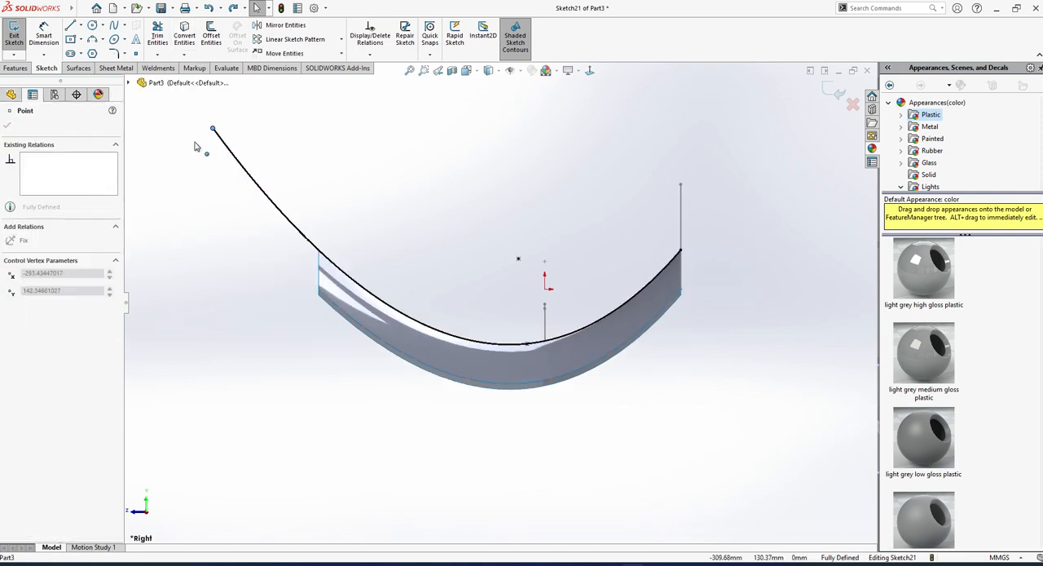
pyautogui.moveTo(475, 329)
pyautogui.mouseDown(button='middle')
pyautogui.moveTo(585, 283)
pyautogui.moveTo(573, 333)
pyautogui.mouseUp(button='middle')
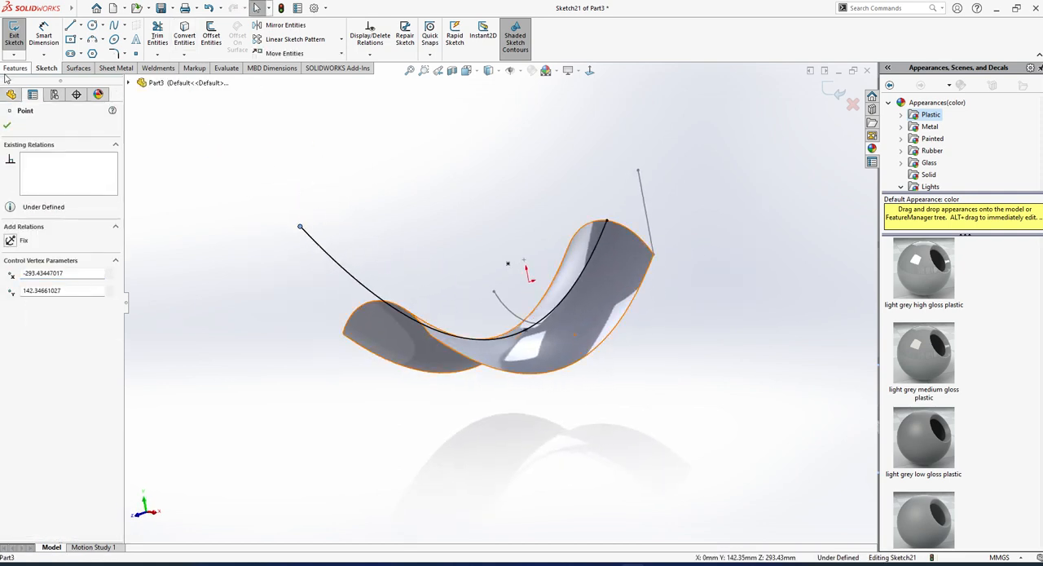
pyautogui.click(13, 36)
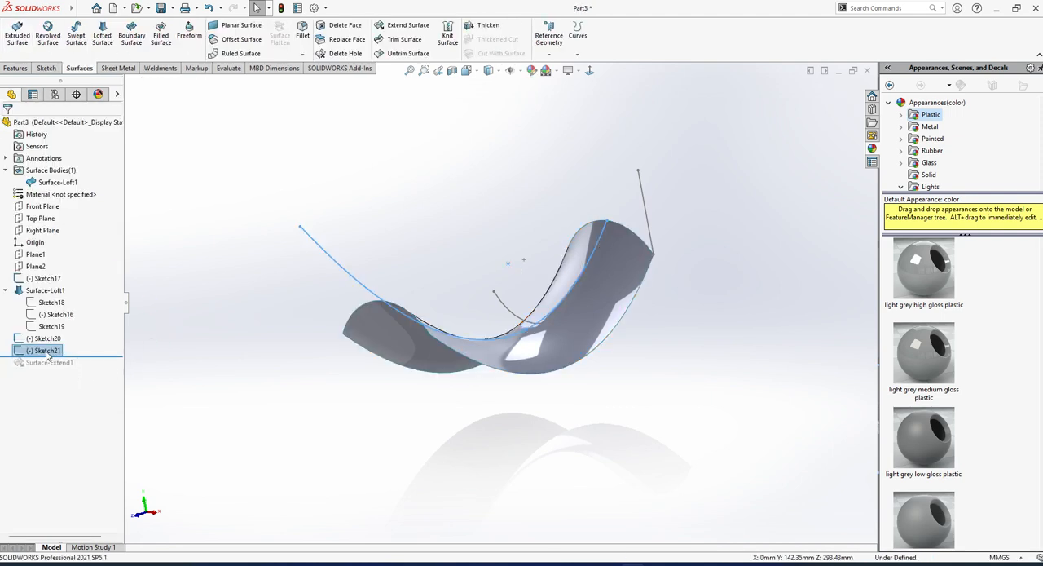
# Try a swept surface with the vertical line Sketch20 as profile and the extended curve Sketch21 as path, and cancel it.
pyautogui.click(48, 341)
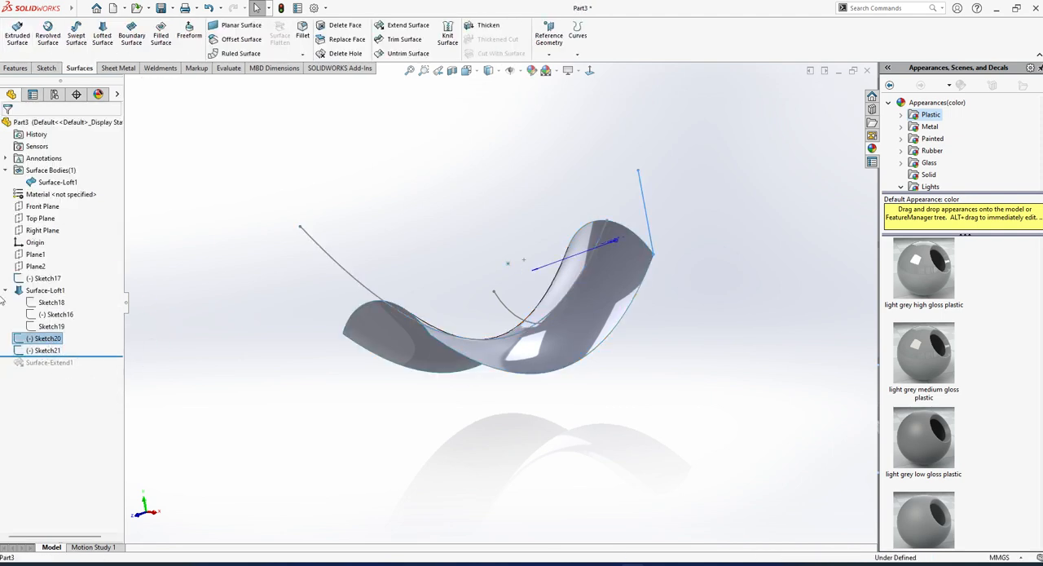
pyautogui.click(76, 36)
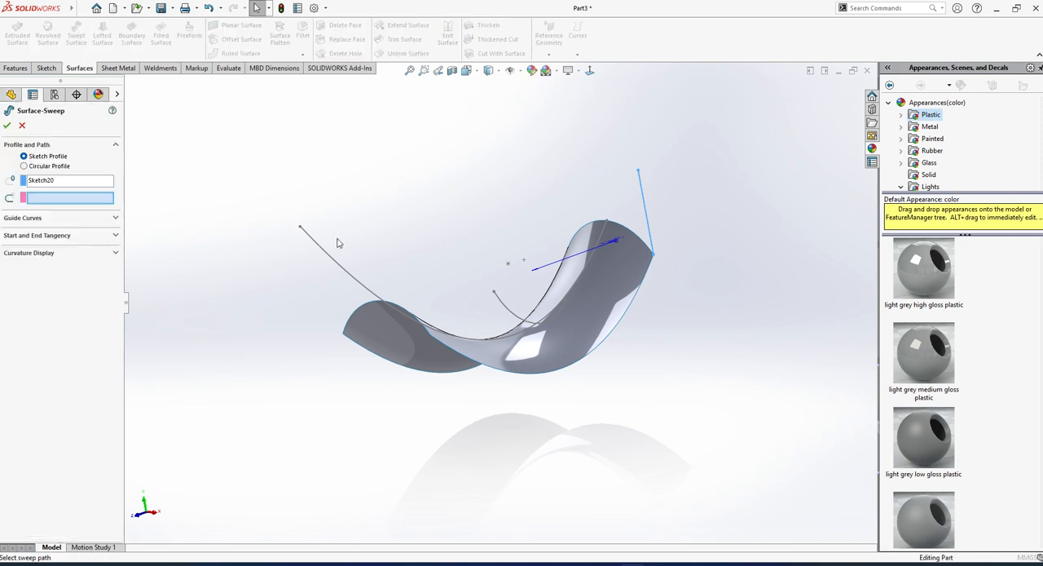
pyautogui.click(351, 282)
pyautogui.moveTo(356, 284)
pyautogui.mouseDown(button='middle')
pyautogui.moveTo(305, 302)
pyautogui.moveTo(422, 333)
pyautogui.moveTo(383, 342)
pyautogui.mouseUp(button='middle')
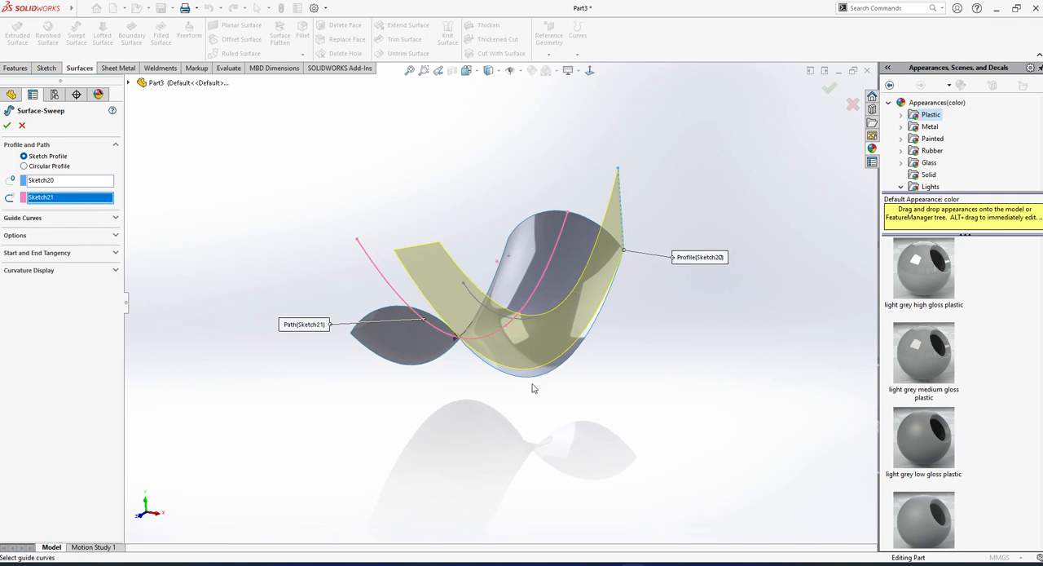
pyautogui.scroll(-2, 550, 370)
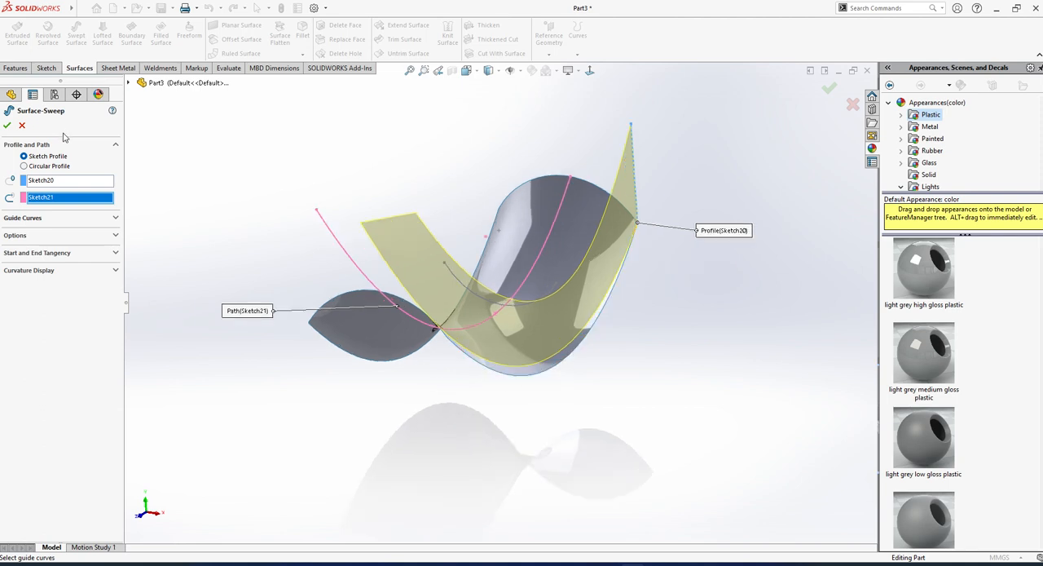
pyautogui.click(23, 125)
pyautogui.click(561, 360)
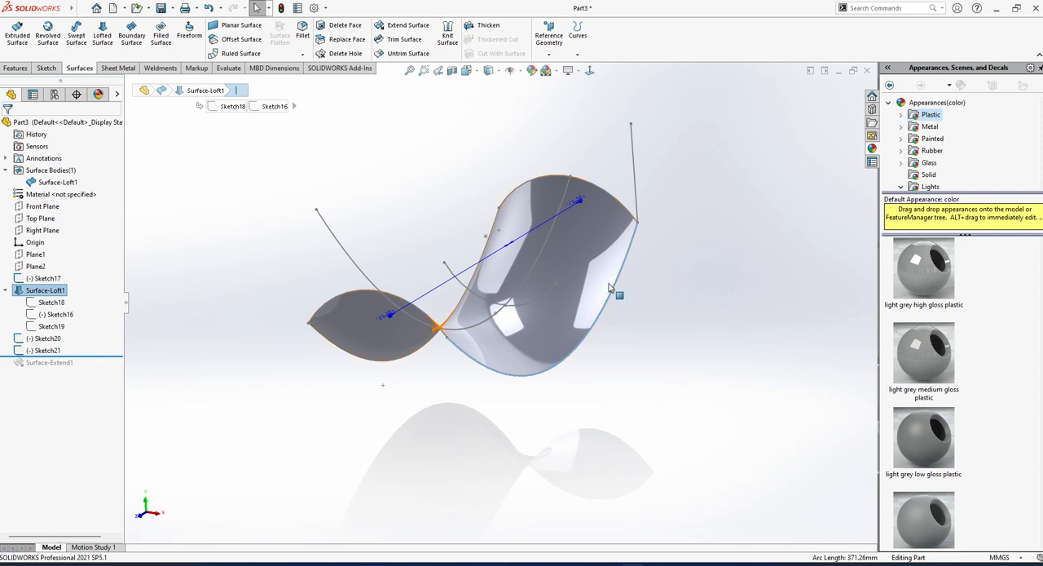
pyautogui.moveTo(616, 291); pyautogui.dragTo(604, 318, button='middle')
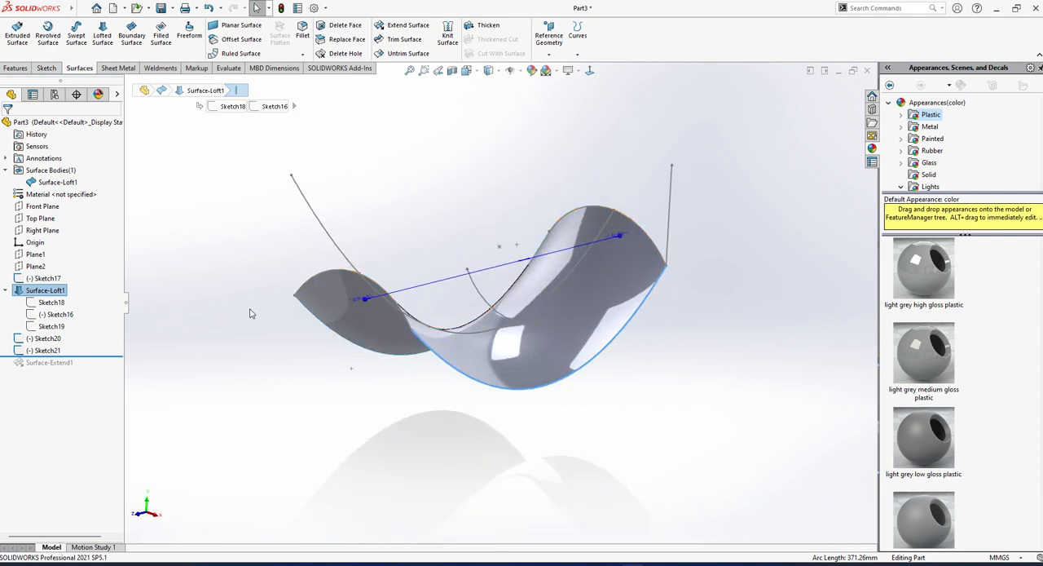
pyautogui.click(220, 132)
pyautogui.scroll(2, 500, 262)
pyautogui.moveTo(501, 262); pyautogui.dragTo(311, 268, button='middle')
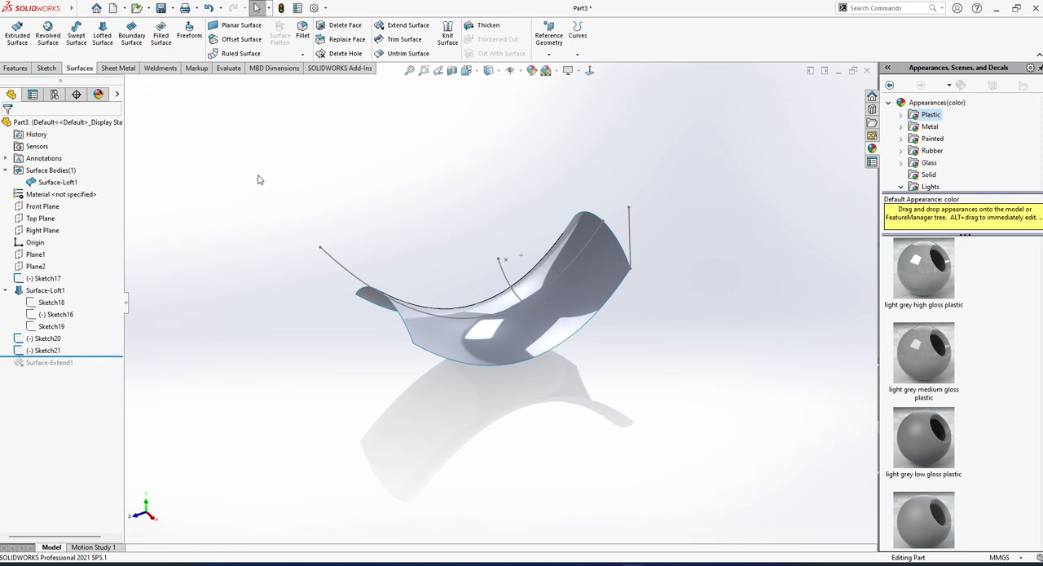
# Delete the lofted surface together with Sketch17, Sketch20 and Sketch21, and dismiss the resulting messages.
pyautogui.moveTo(82, 280); pyautogui.dragTo(23, 375)
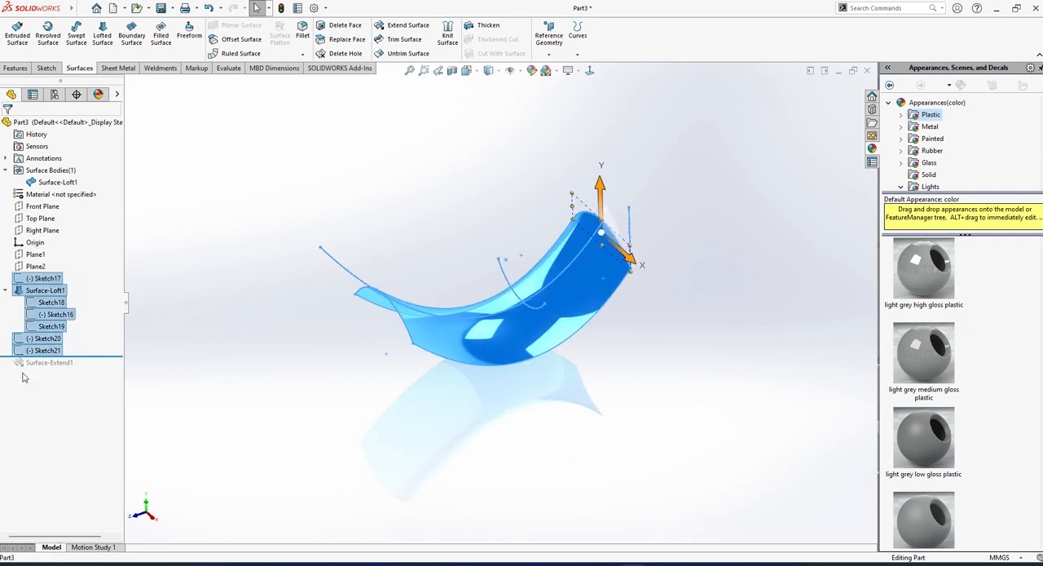
pyautogui.press('Delete')
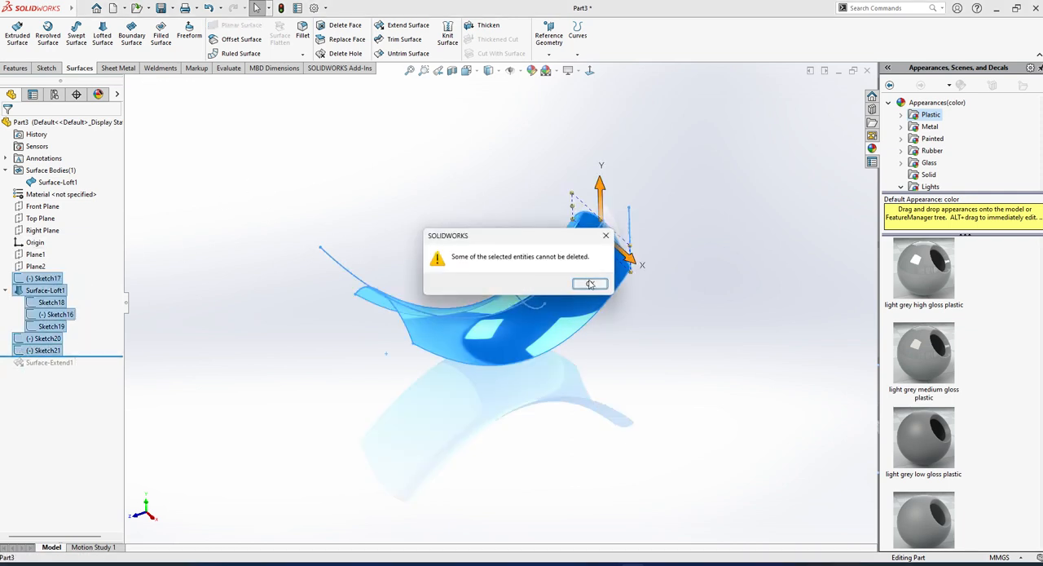
pyautogui.click(588, 282)
pyautogui.click(592, 194)
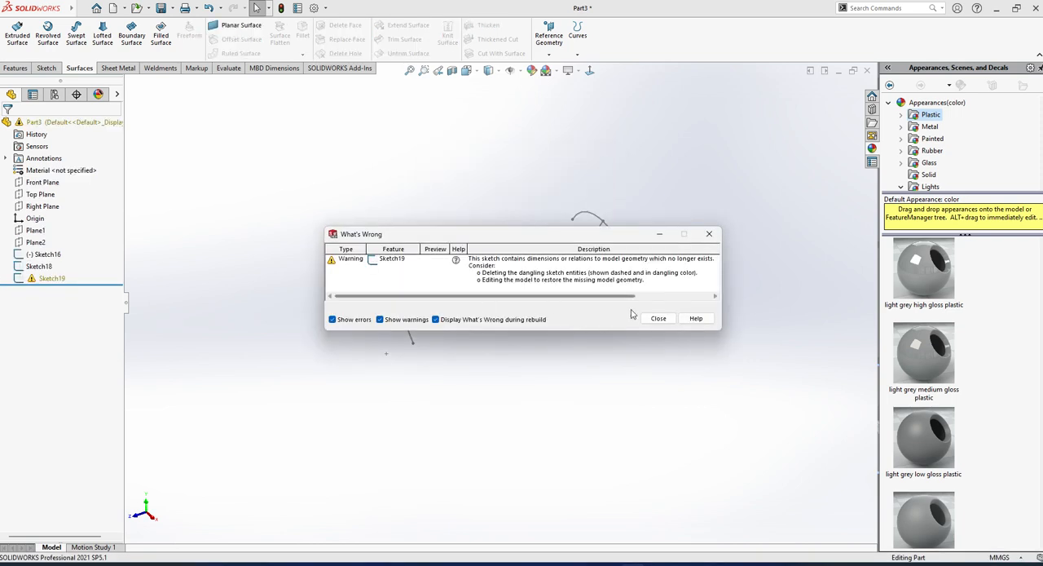
pyautogui.click(657, 318)
# Delete Plane2 along with Sketch16 and Sketch19.
pyautogui.click(51, 278)
pyautogui.press('Delete')
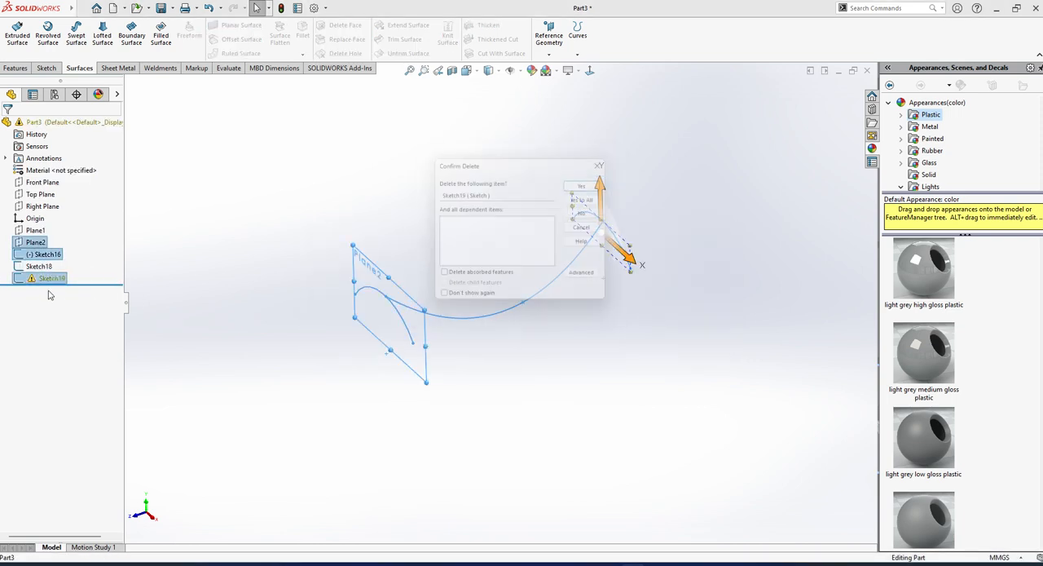
pyautogui.click(591, 192)
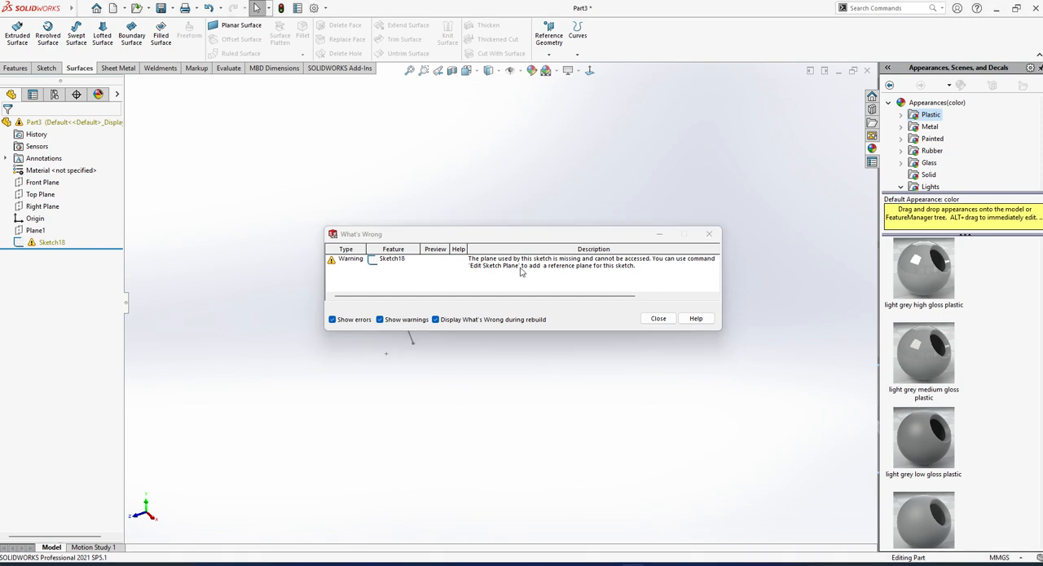
# Close the rebuild warning and delete the leftover Sketch18.
pyautogui.click(657, 318)
pyautogui.click(52, 242)
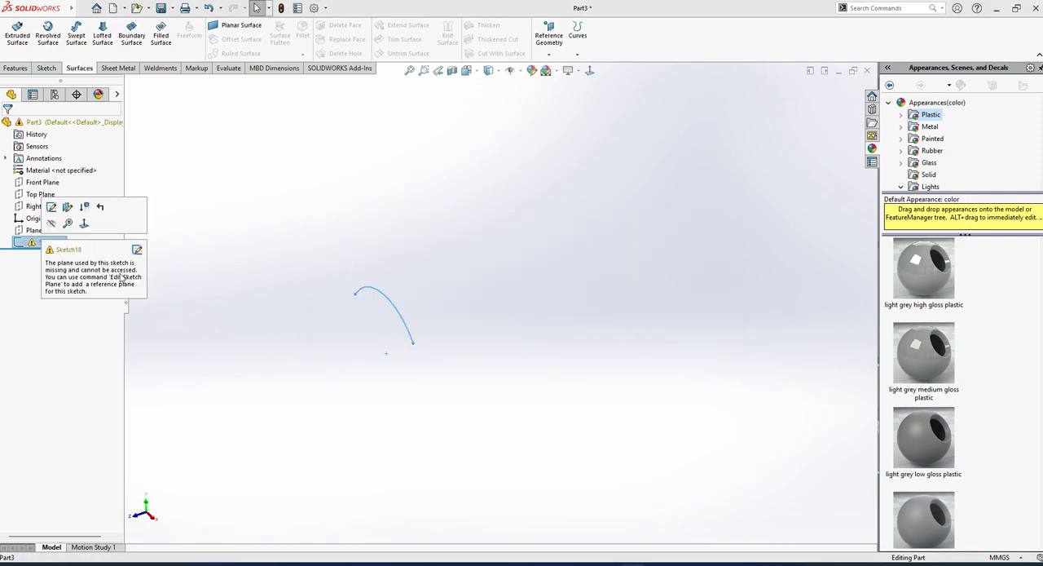
pyautogui.press('Delete')
pyautogui.press('Return')
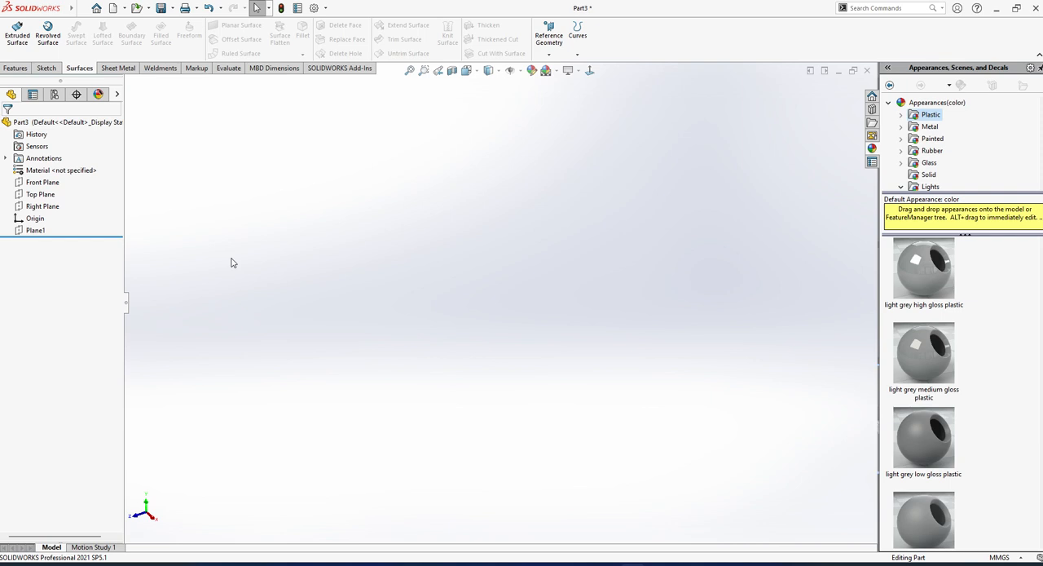
pyautogui.click(46, 200)
pyautogui.click(62, 177)
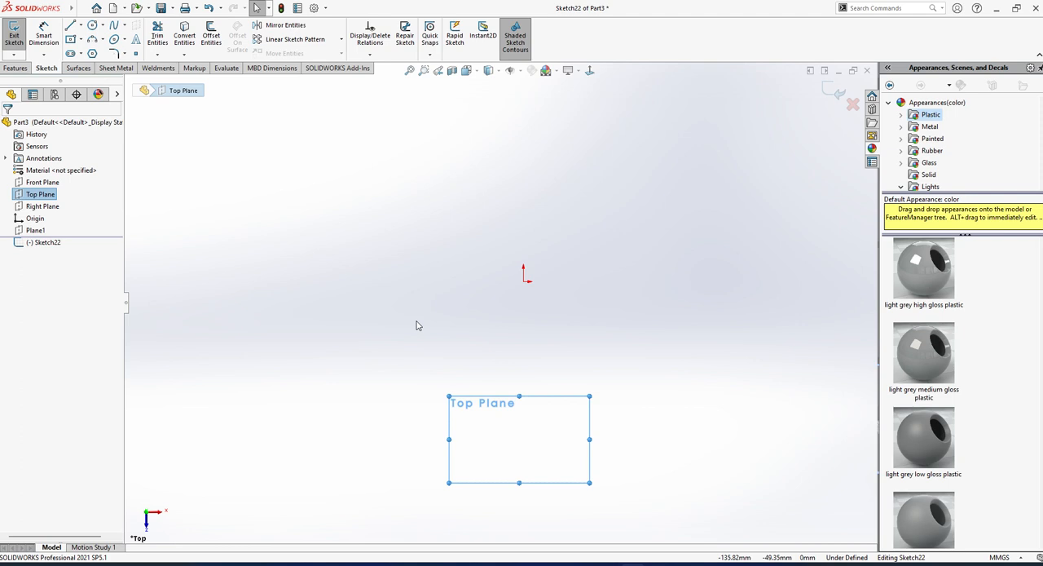
pyautogui.click(310, 307)
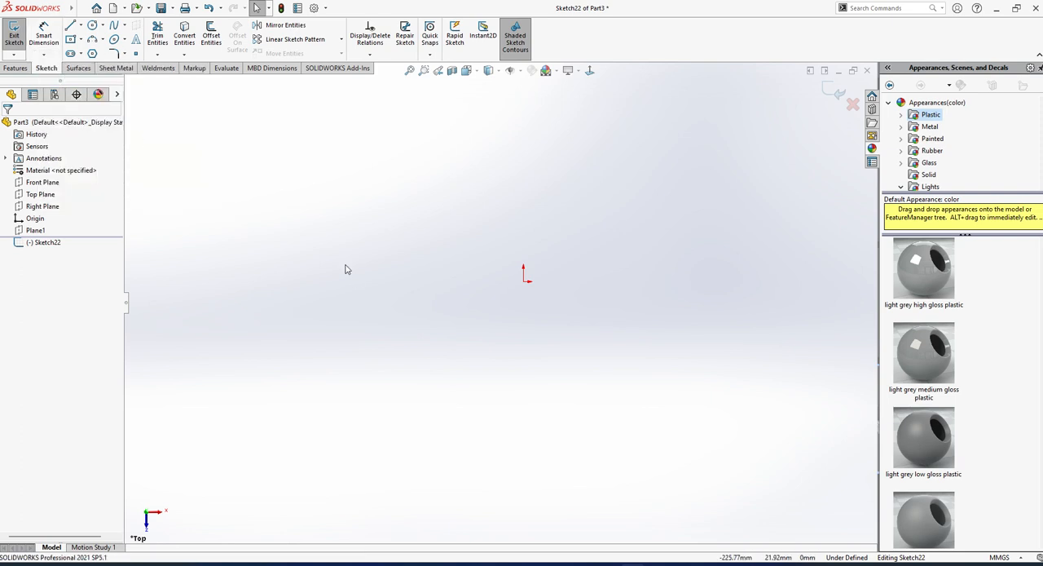
pyautogui.click(80, 68)
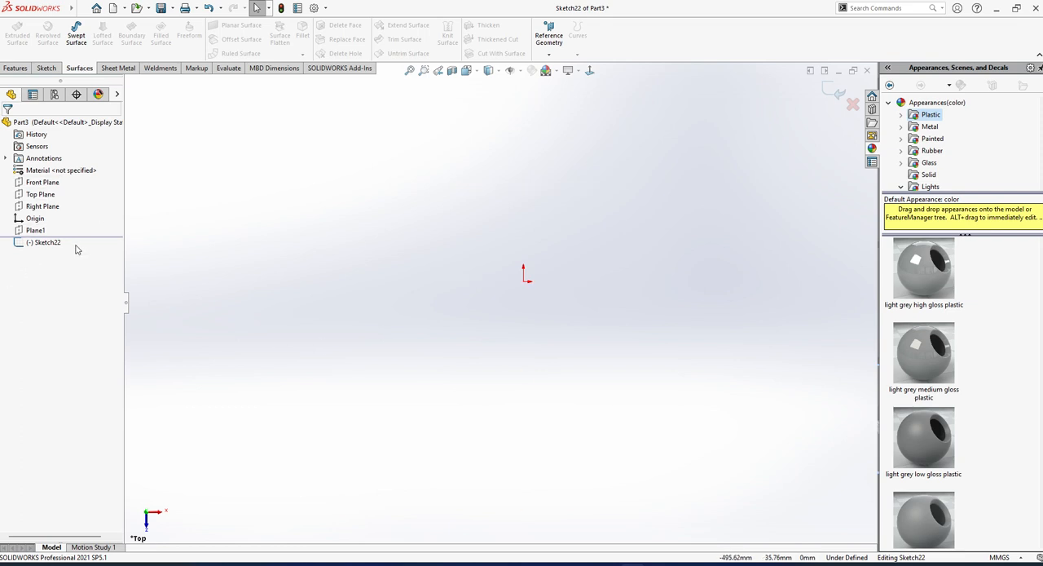
pyautogui.click(852, 105)
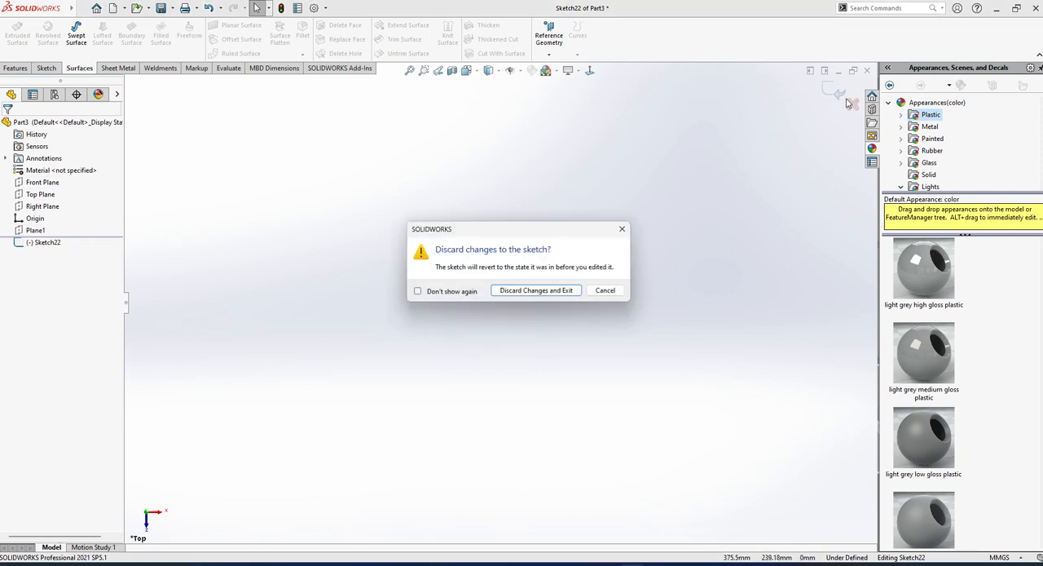
pyautogui.click(608, 293)
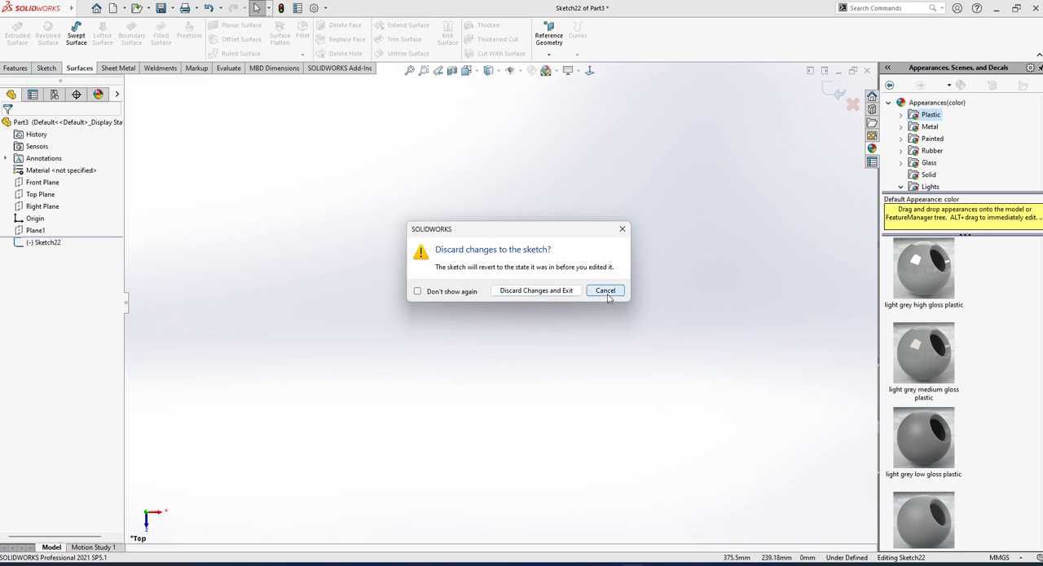
pyautogui.click(834, 87)
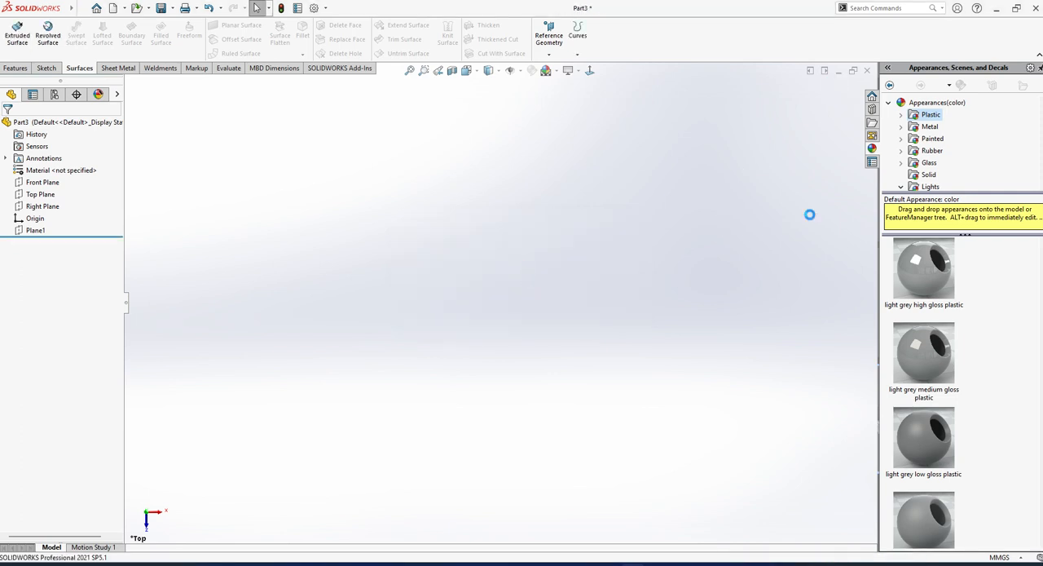
# Create a reference plane offset about 375 mm from the Right Plane with the offset flipped.
pyautogui.click(42, 182)
pyautogui.click(42, 206)
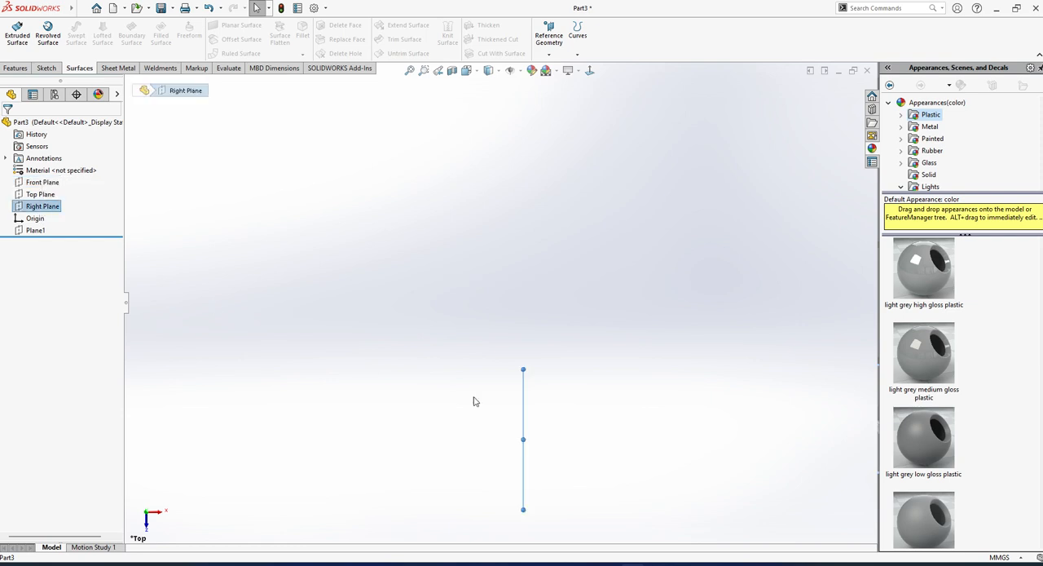
pyautogui.keyDown('ctrl'); pyautogui.moveTo(515, 446); pyautogui.dragTo(324, 450); pyautogui.keyUp('ctrl')
pyautogui.moveTo(319, 448); pyautogui.dragTo(449, 421, button='middle')
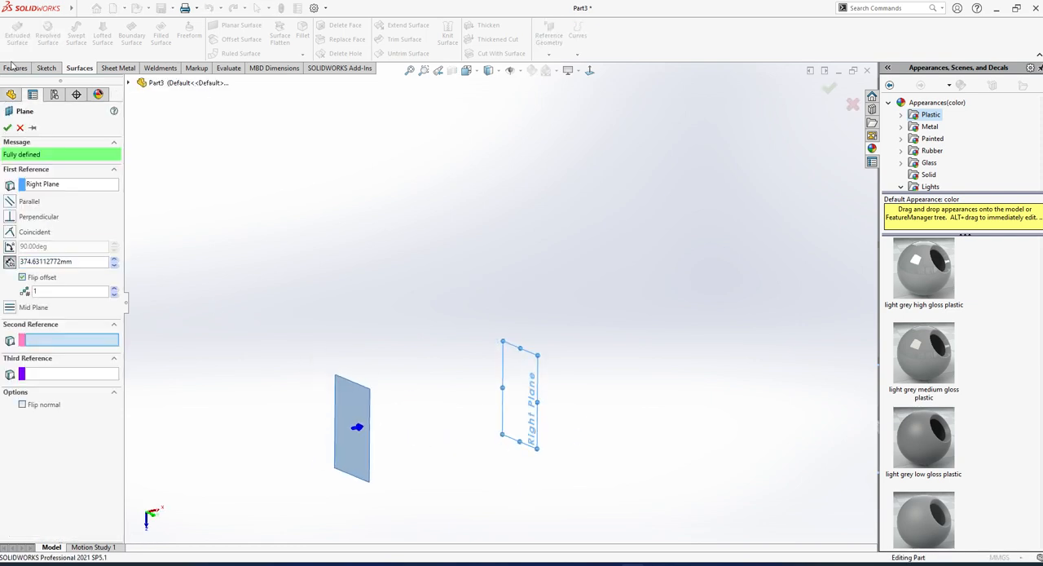
pyautogui.click(8, 127)
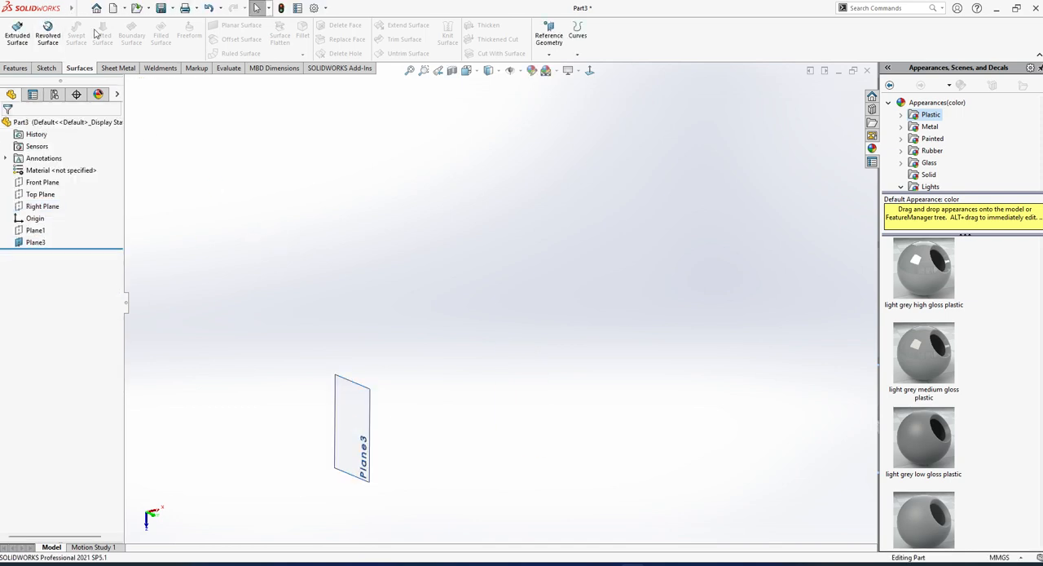
# Sketch a wave-shaped open spline through five points across the new offset plane and exit the sketch.
pyautogui.click(367, 411)
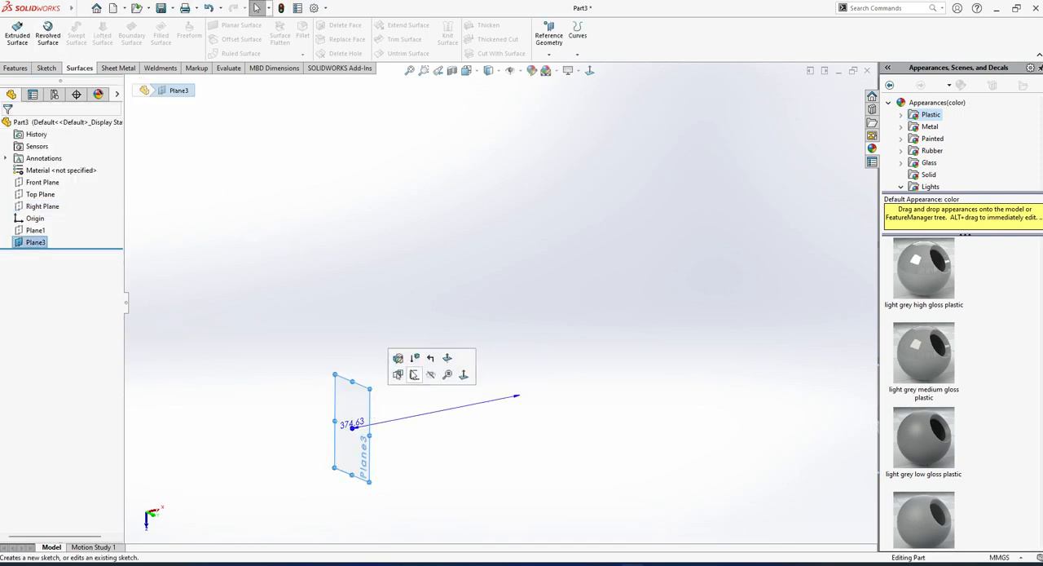
pyautogui.click(415, 375)
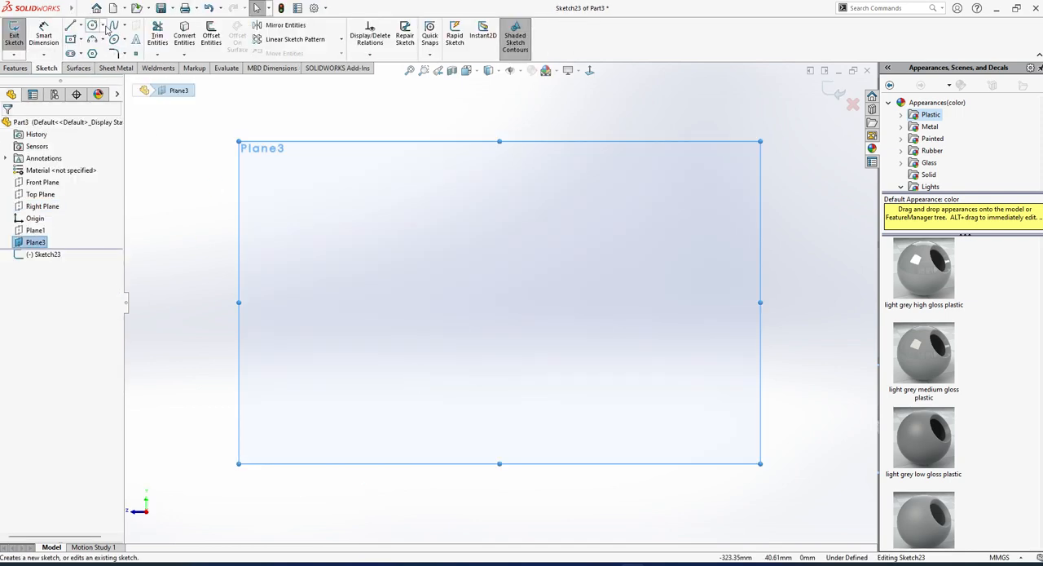
pyautogui.click(114, 25)
pyautogui.click(248, 370)
pyautogui.click(413, 309)
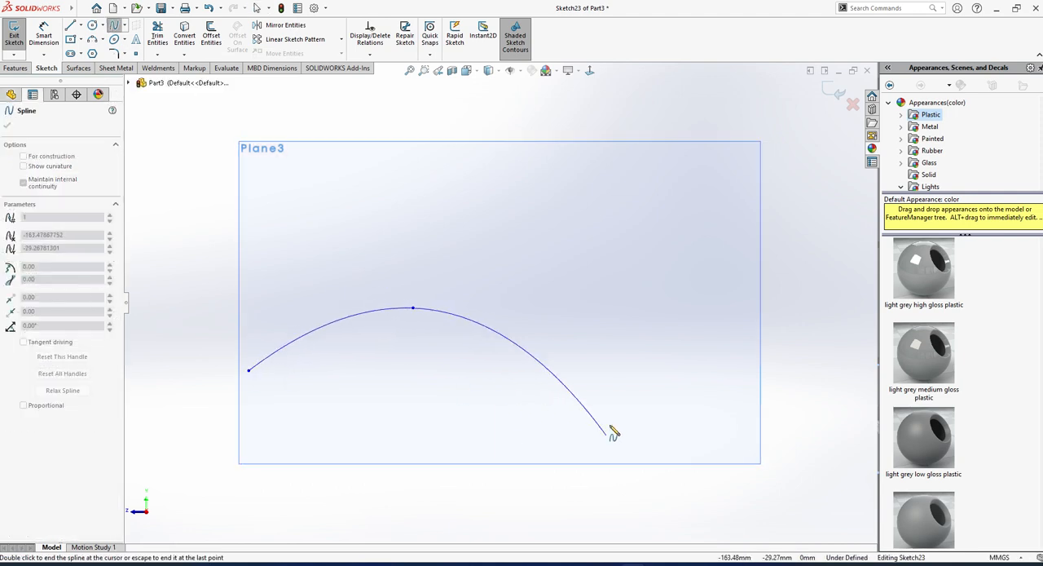
pyautogui.click(636, 402)
pyautogui.click(750, 337)
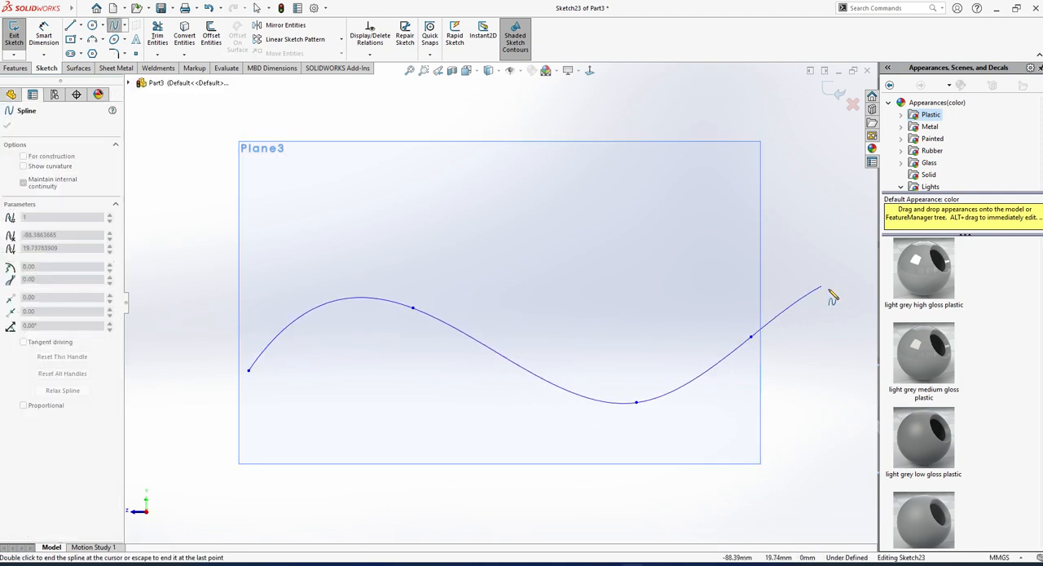
pyautogui.click(832, 293)
pyautogui.press('Escape')
pyautogui.moveTo(700, 345); pyautogui.dragTo(574, 373, button='middle')
pyautogui.scroll(10, 576, 373)
pyautogui.scroll(-5, 702, 221)
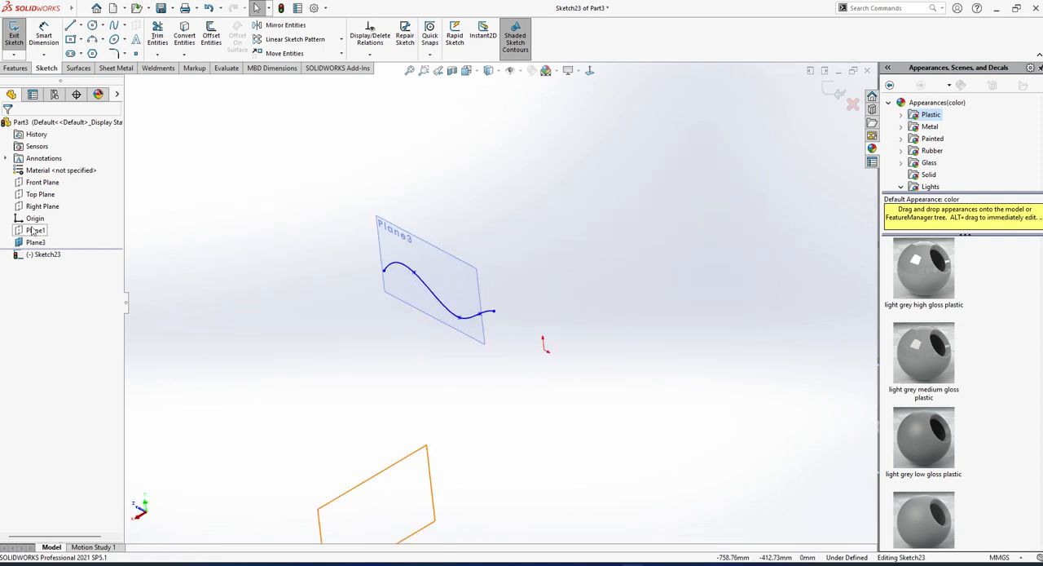
pyautogui.click(47, 207)
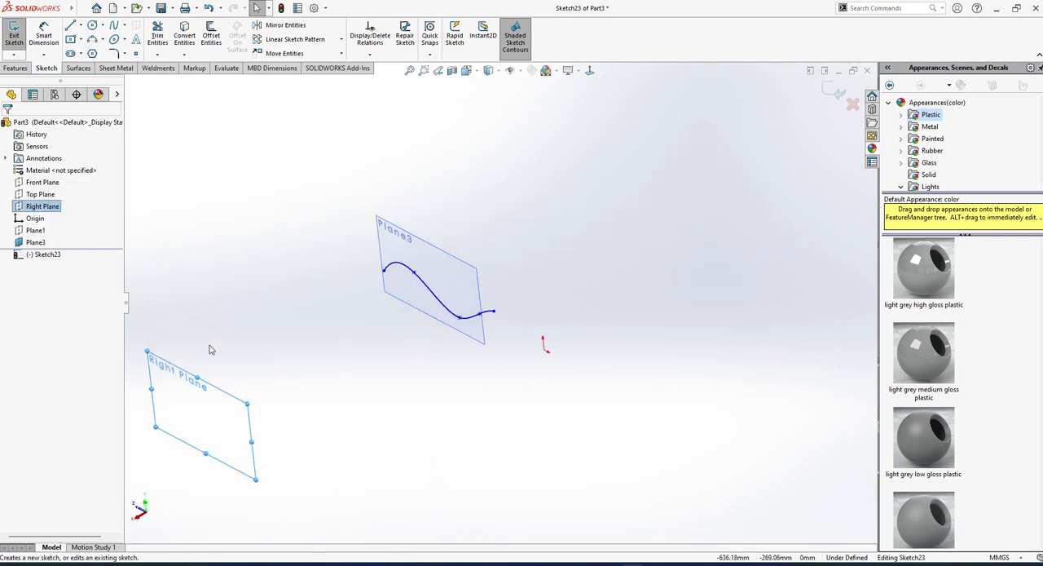
pyautogui.click(15, 41)
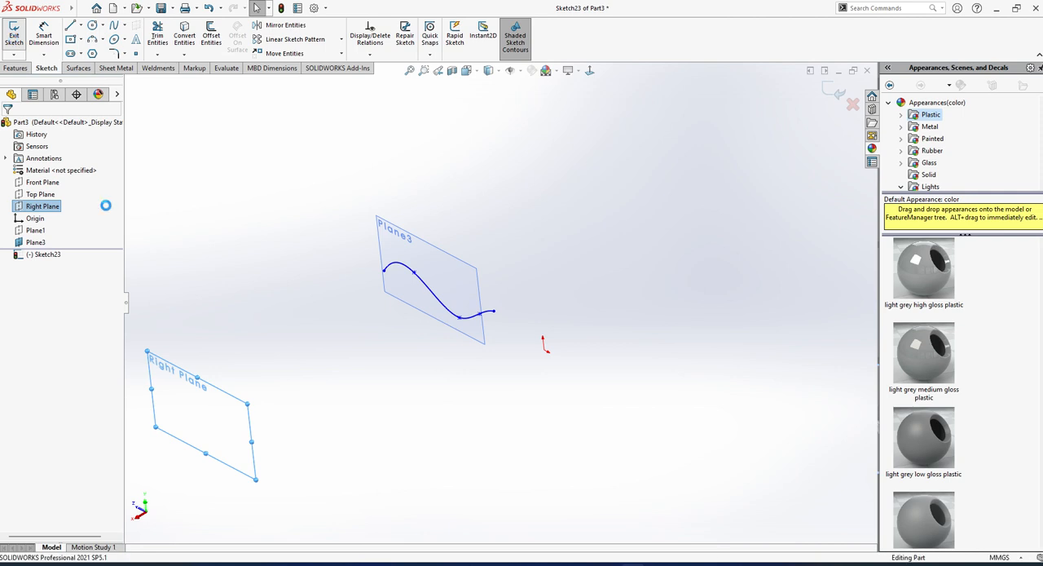
# Sketch a four-point open spline on the Right Plane, waving opposite to the first curve and ending at about X -287, Y -18 mm.
pyautogui.click(46, 206)
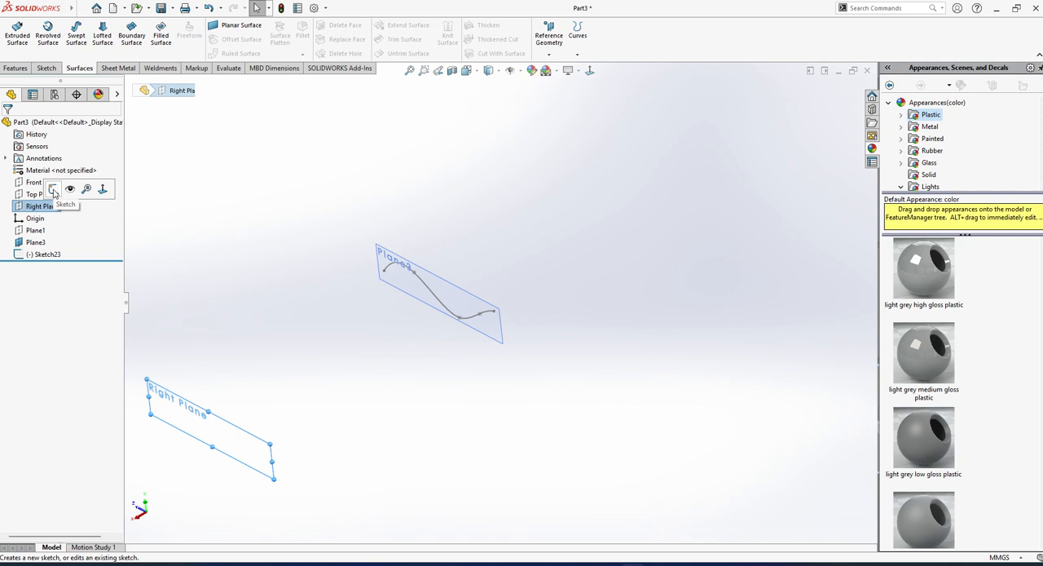
pyautogui.click(54, 190)
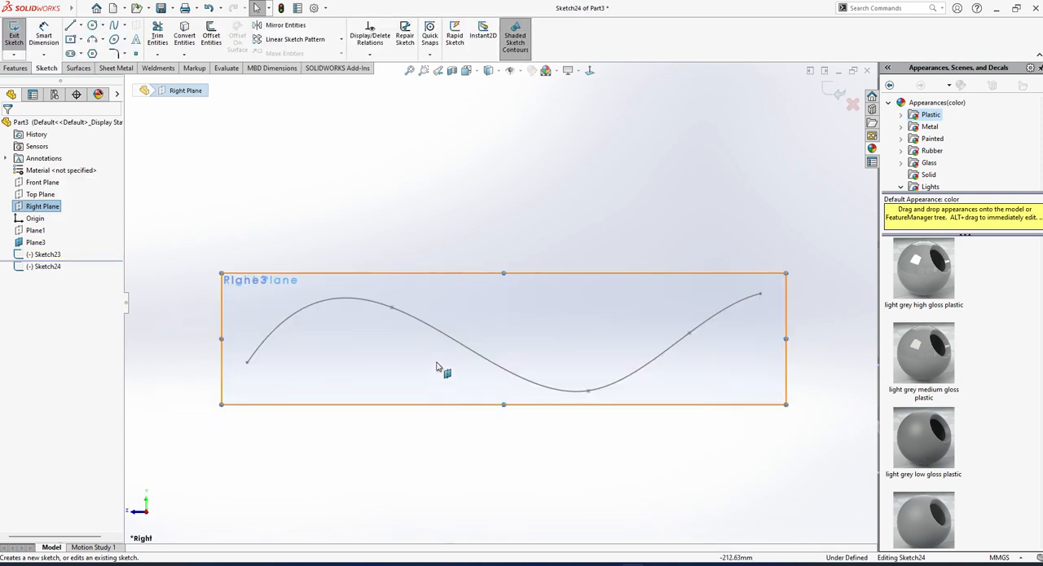
pyautogui.click(485, 206)
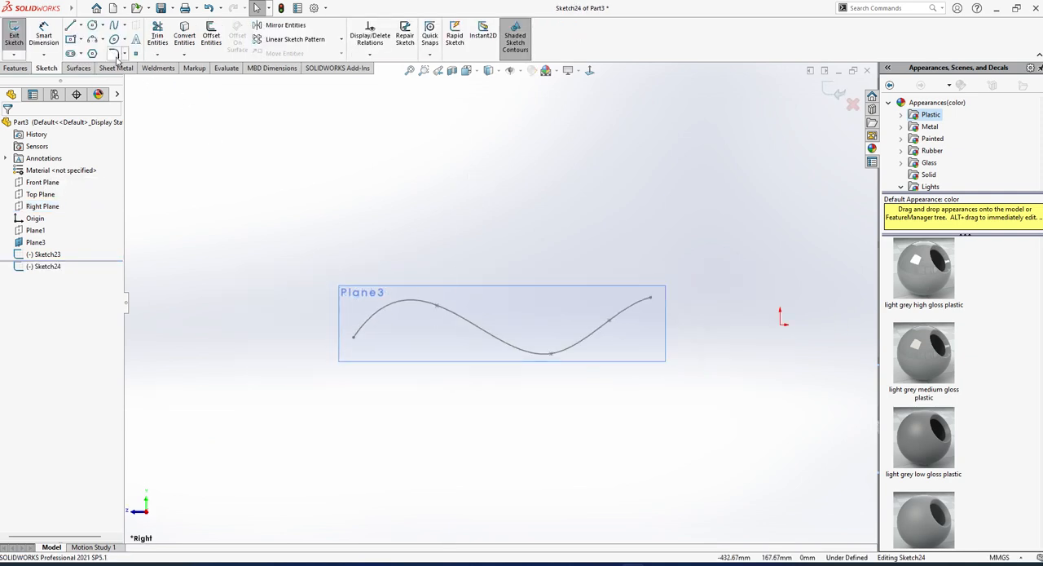
pyautogui.click(114, 26)
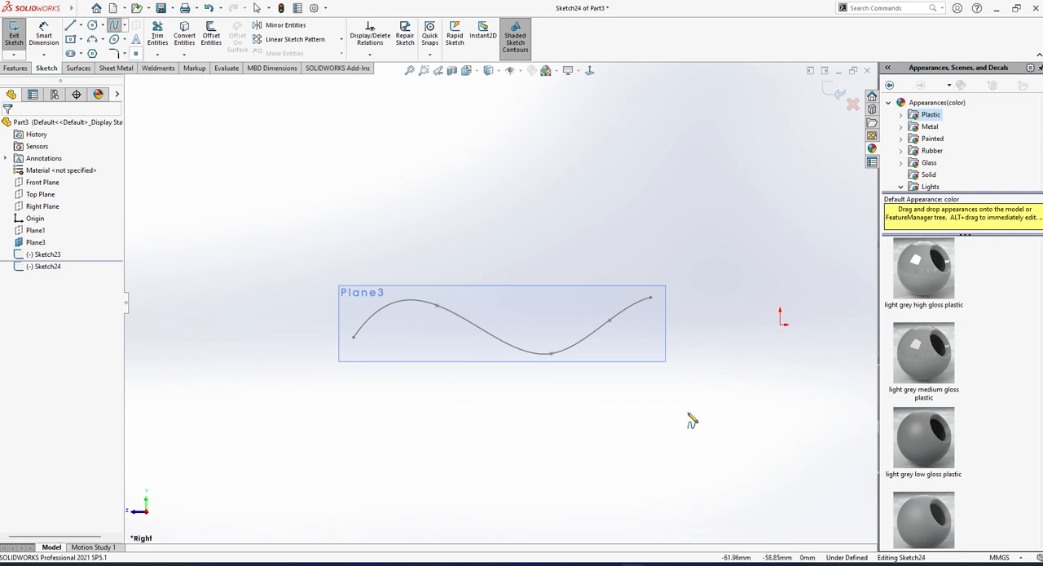
pyautogui.click(680, 374)
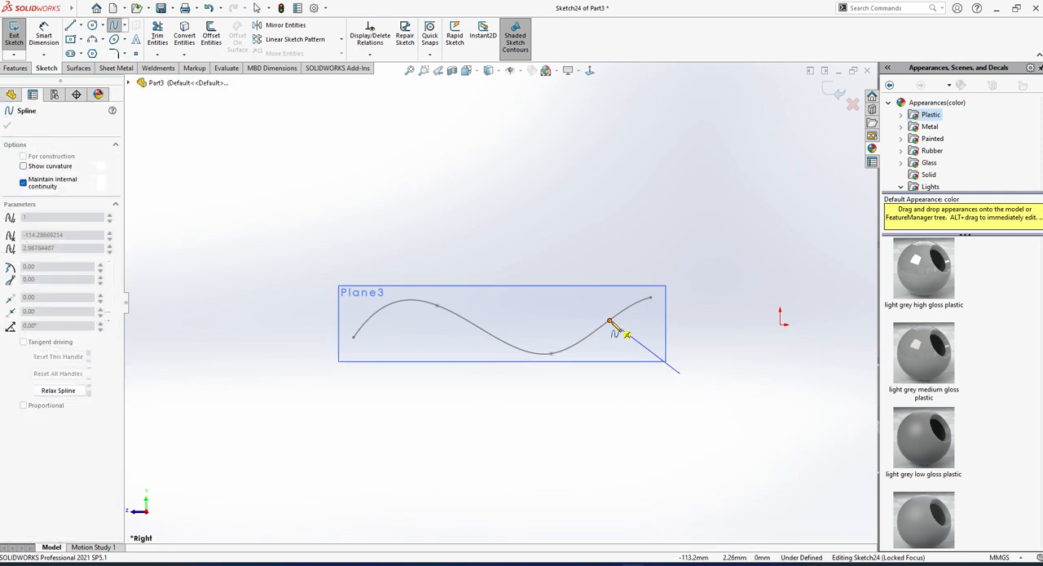
pyautogui.click(597, 297)
pyautogui.click(467, 353)
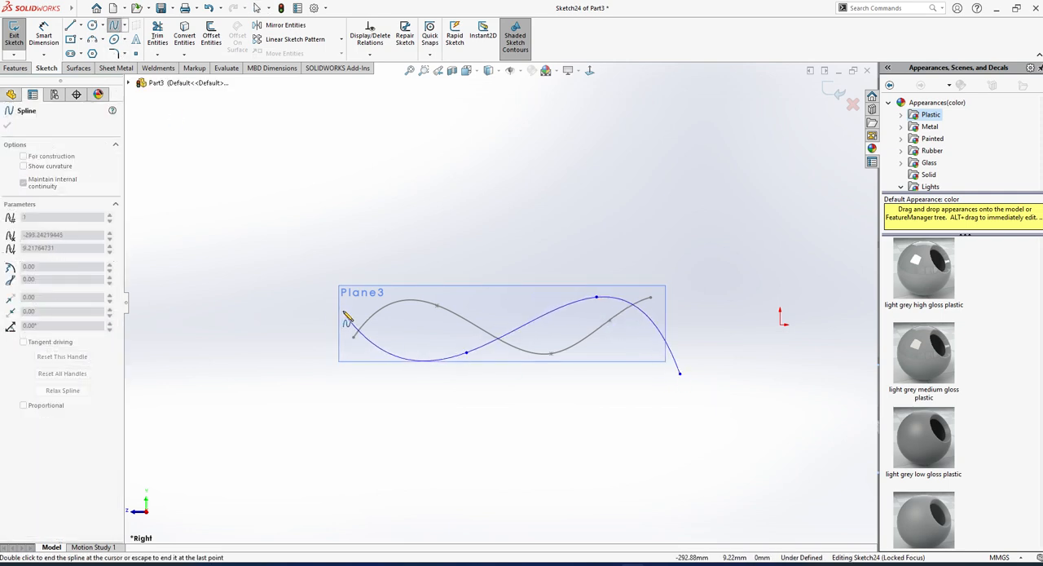
pyautogui.doubleClick(353, 353)
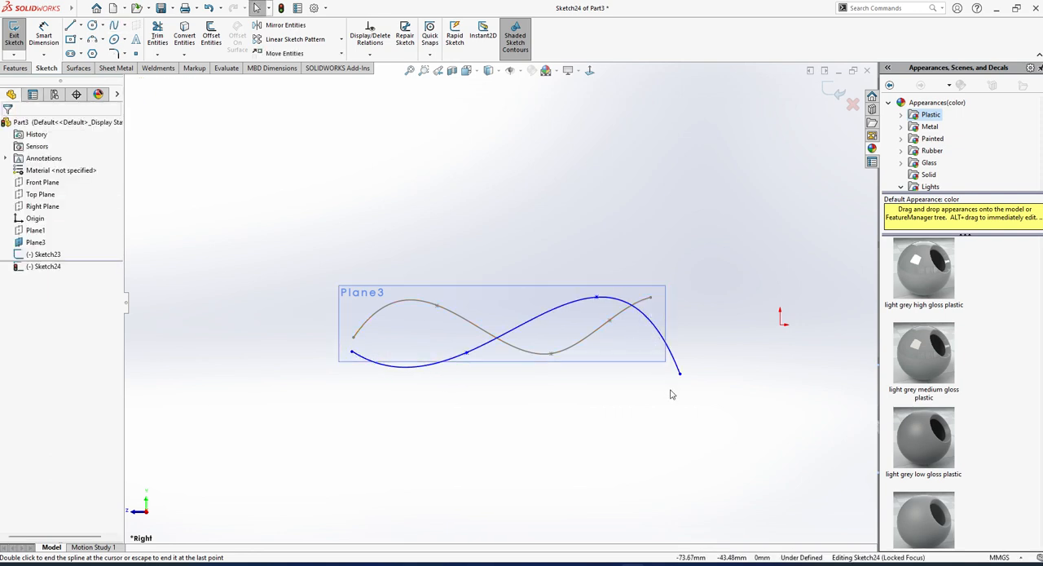
# Pull the Right Plane spline's starting end slightly inward and upward, and exit the sketch.
pyautogui.moveTo(680, 374); pyautogui.dragTo(653, 356)
pyautogui.click(654, 426)
pyautogui.moveTo(655, 426); pyautogui.dragTo(545, 441, button='middle')
pyautogui.scroll(4, 460, 363)
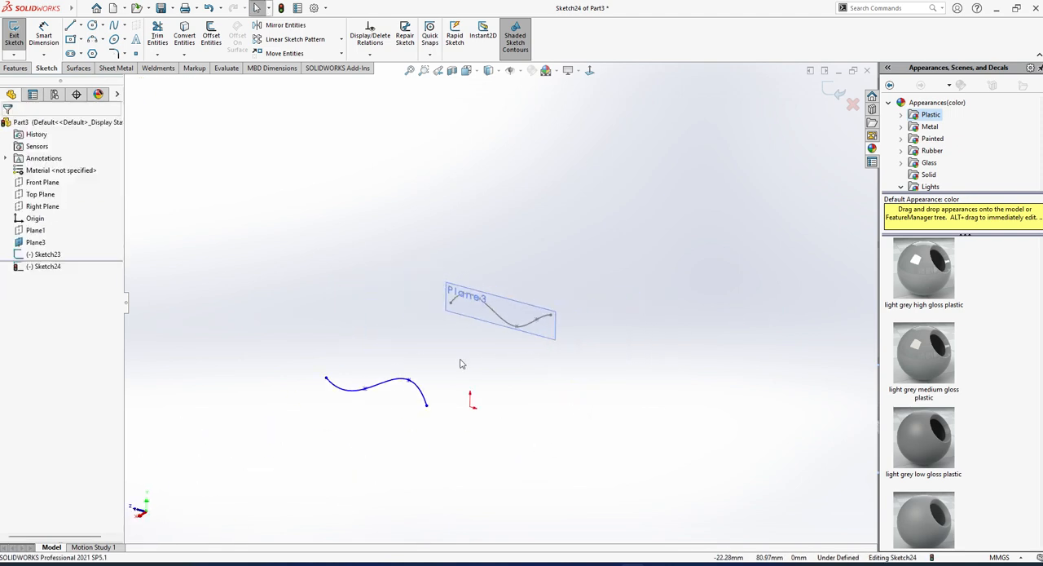
pyautogui.scroll(-2, 460, 364)
pyautogui.click(14, 38)
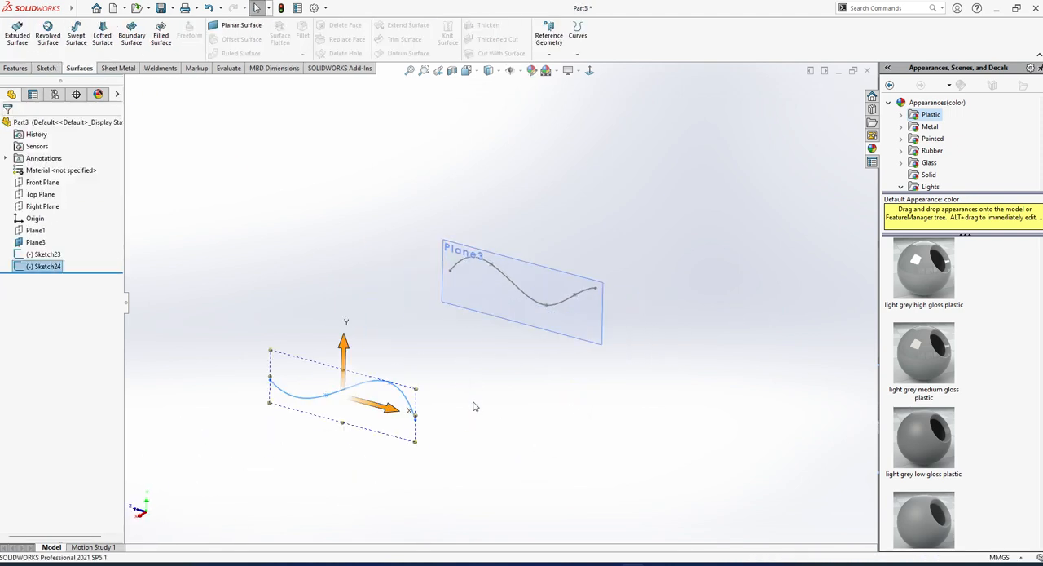
pyautogui.click(495, 399)
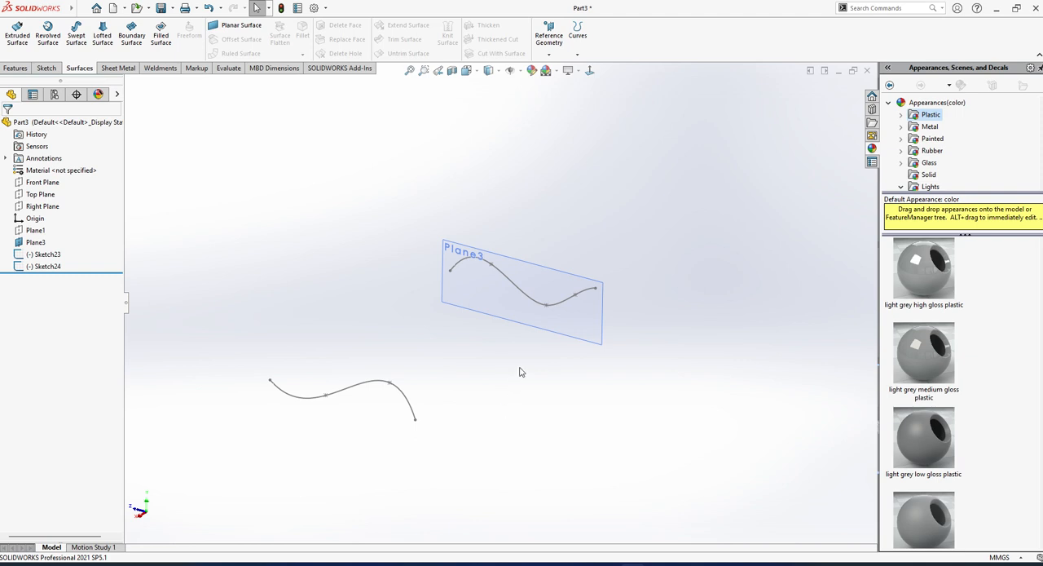
pyautogui.click(82, 9)
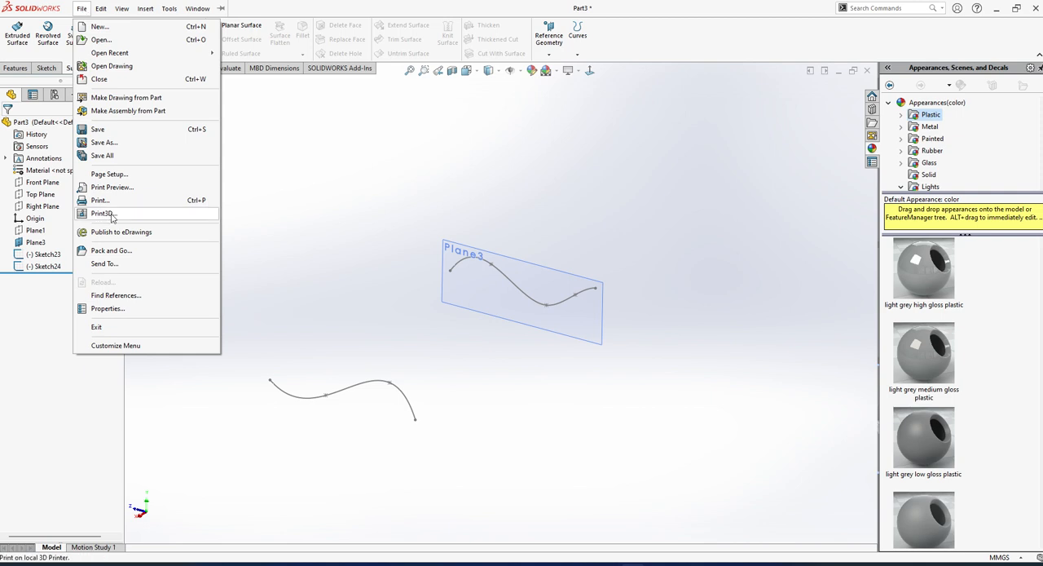
pyautogui.click(103, 214)
pyautogui.click(601, 286)
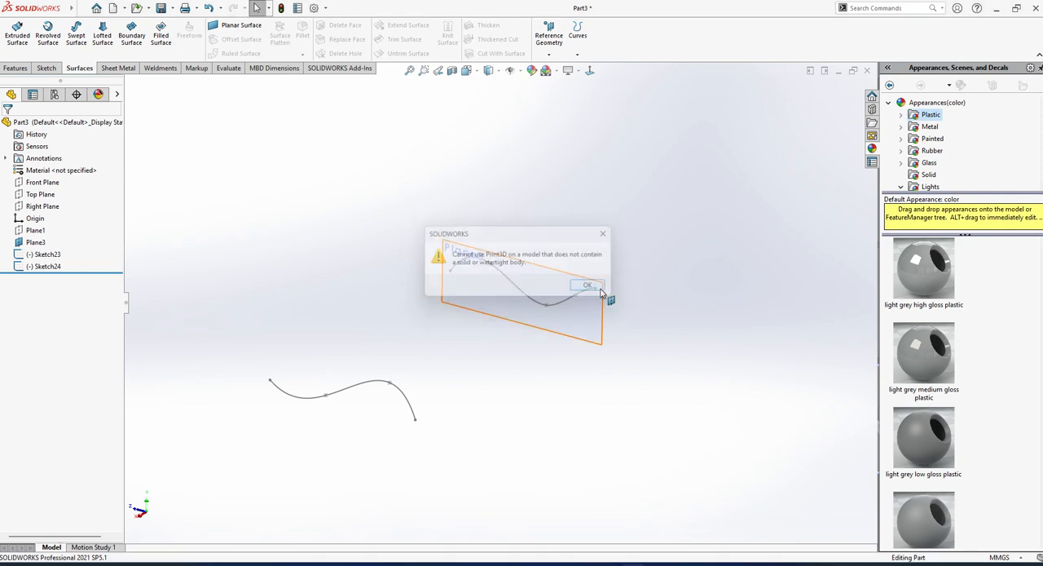
# Hide Plane3 so that only the two open splines are displayed.
pyautogui.moveTo(654, 369)
pyautogui.mouseDown(button='middle')
pyautogui.moveTo(595, 389)
pyautogui.moveTo(624, 340)
pyautogui.moveTo(536, 380)
pyautogui.moveTo(524, 400)
pyautogui.mouseUp(button='middle')
pyautogui.click(612, 328)
pyautogui.click(673, 290)
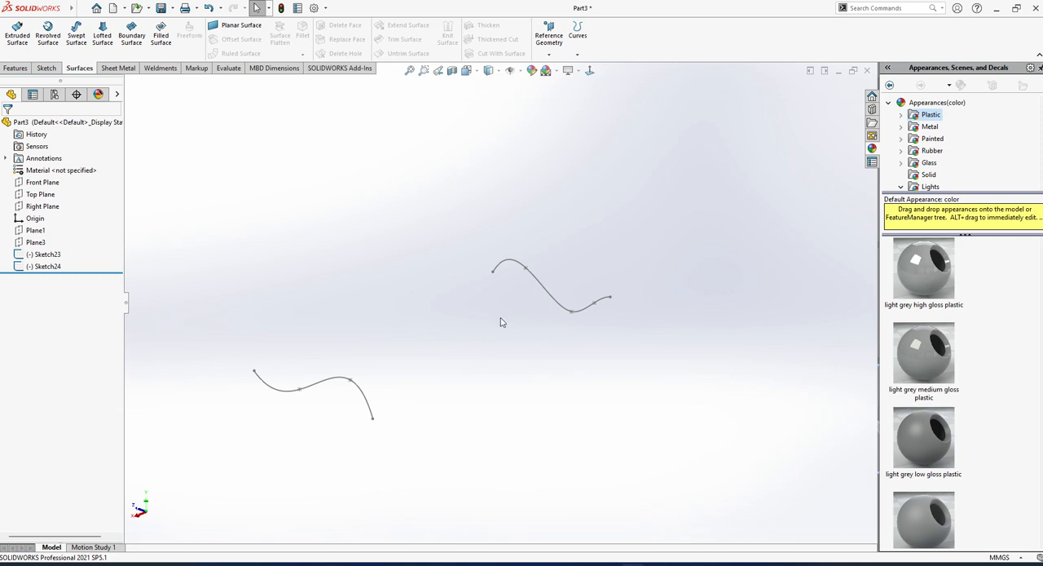
# Reshape the far end of the Sketch23 spline by moving its end point slightly.
pyautogui.click(82, 8)
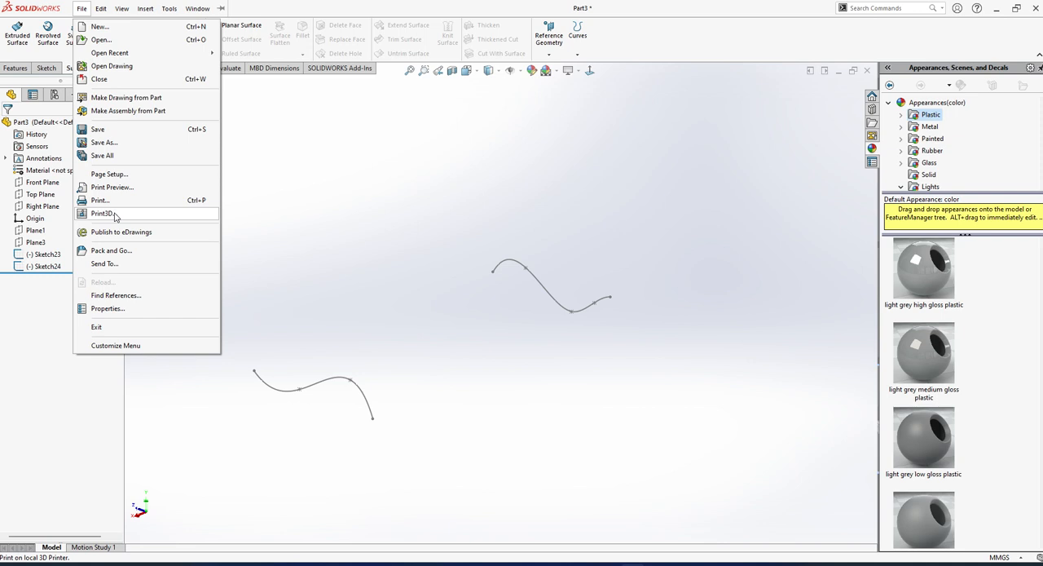
pyautogui.click(340, 256)
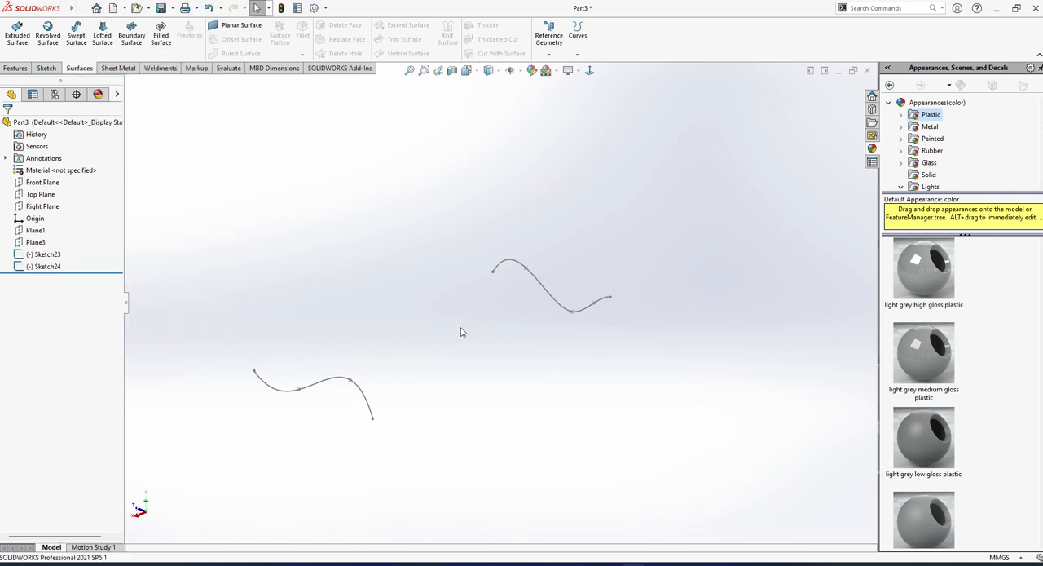
pyautogui.moveTo(461, 332)
pyautogui.mouseDown(button='middle')
pyautogui.moveTo(487, 319)
pyautogui.moveTo(447, 325)
pyautogui.mouseUp(button='middle')
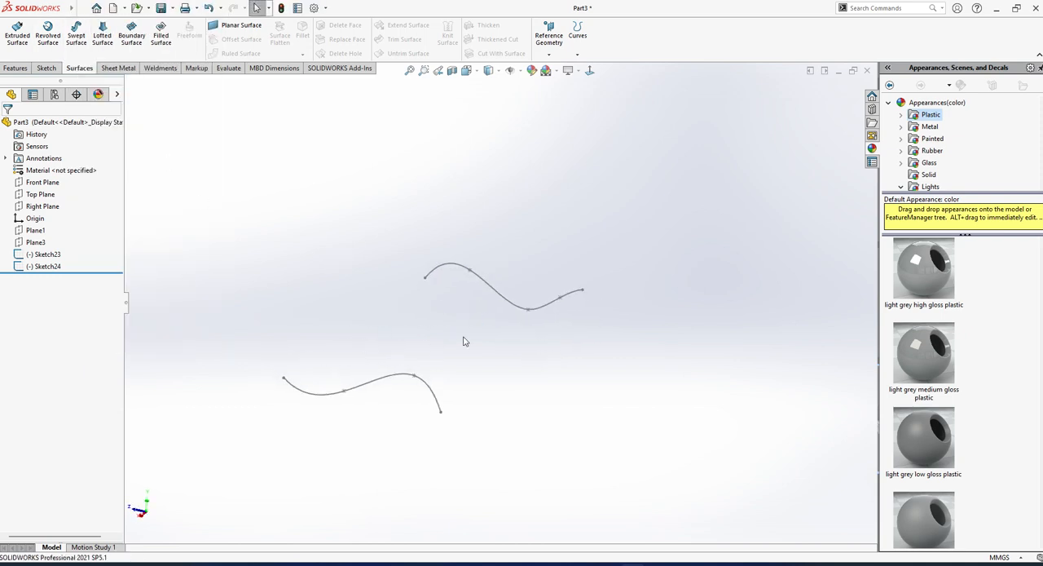
pyautogui.scroll(-2, 489, 330)
pyautogui.moveTo(596, 284); pyautogui.dragTo(603, 292)
pyautogui.click(598, 362)
pyautogui.moveTo(598, 363)
pyautogui.mouseDown(button='middle')
pyautogui.moveTo(566, 328)
pyautogui.moveTo(536, 363)
pyautogui.moveTo(508, 318)
pyautogui.moveTo(505, 355)
pyautogui.mouseUp(button='middle')
pyautogui.scroll(3, 535, 364)
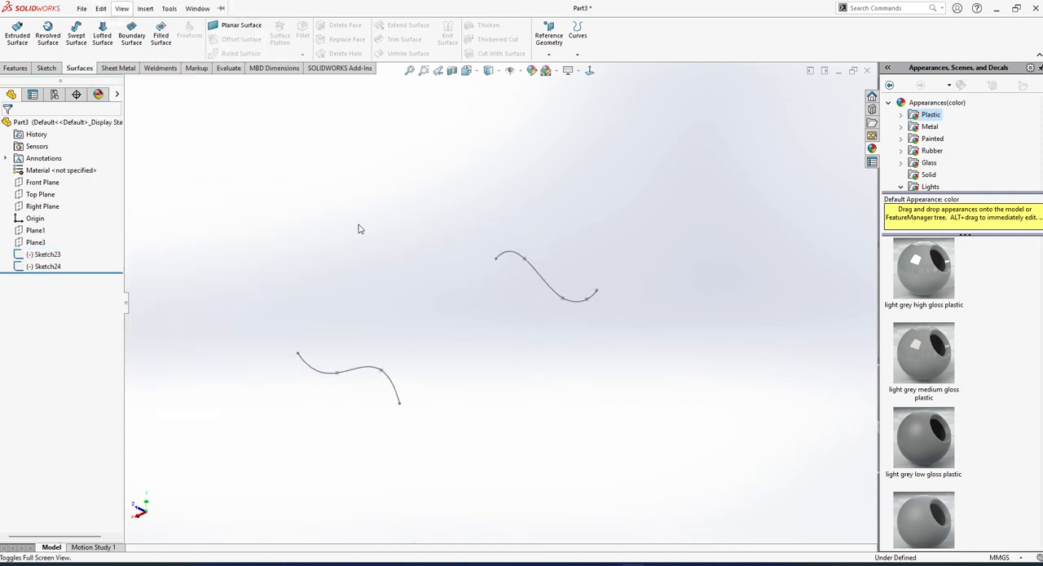
# Try a boundary surface between the Sketch24 and Sketch23 splines, picking them near non-corresponding ends.
pyautogui.hotkey('alt', 'e')
pyautogui.press('Escape')
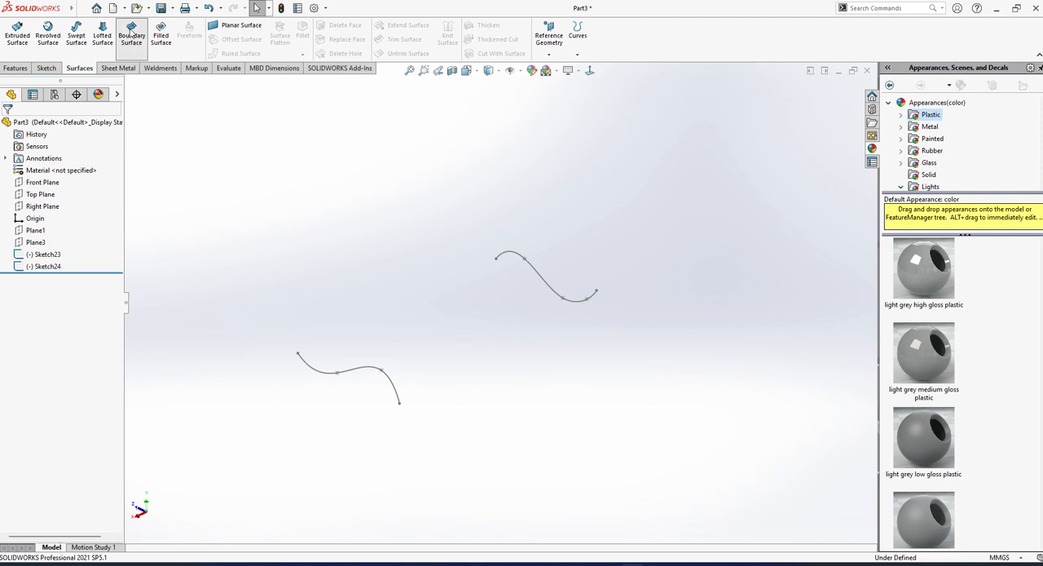
pyautogui.click(132, 35)
pyautogui.click(386, 377)
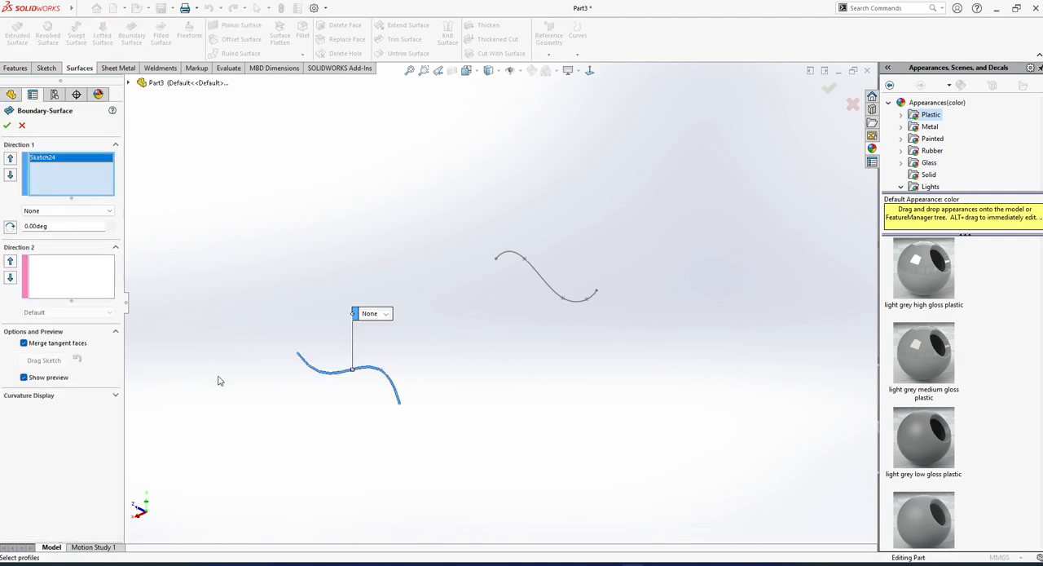
pyautogui.click(546, 279)
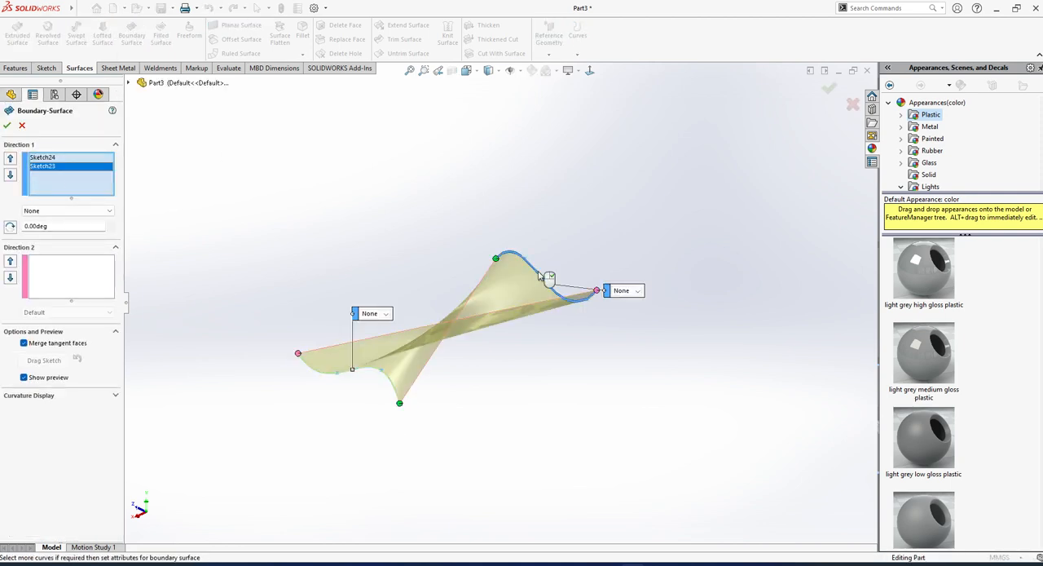
pyautogui.moveTo(545, 280)
pyautogui.mouseDown(button='middle')
pyautogui.moveTo(468, 255)
pyautogui.moveTo(526, 308)
pyautogui.mouseUp(button='middle')
pyautogui.moveTo(392, 376); pyautogui.dragTo(422, 396, button='middle')
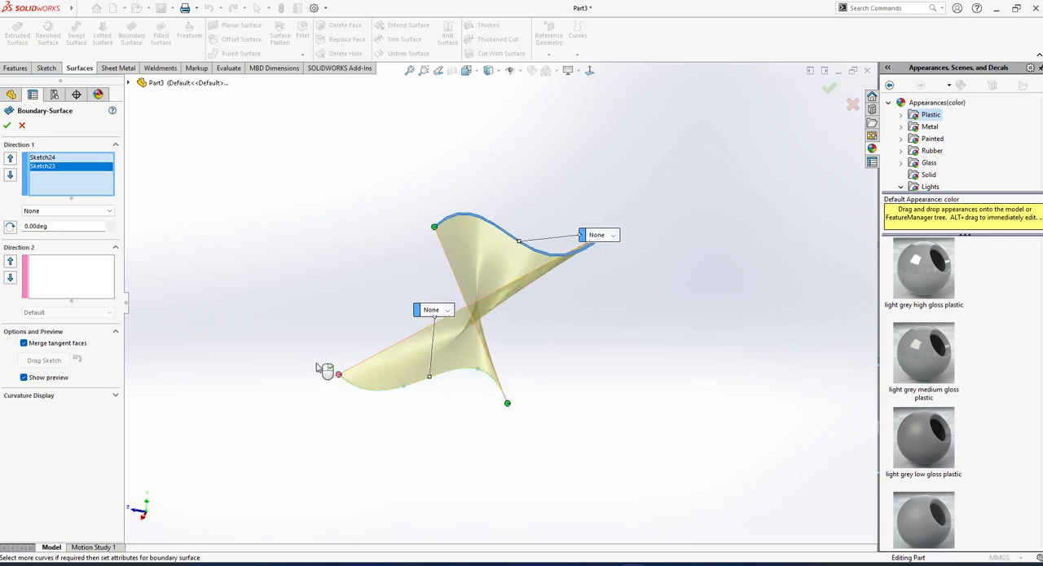
pyautogui.moveTo(431, 324); pyautogui.dragTo(467, 346, button='middle')
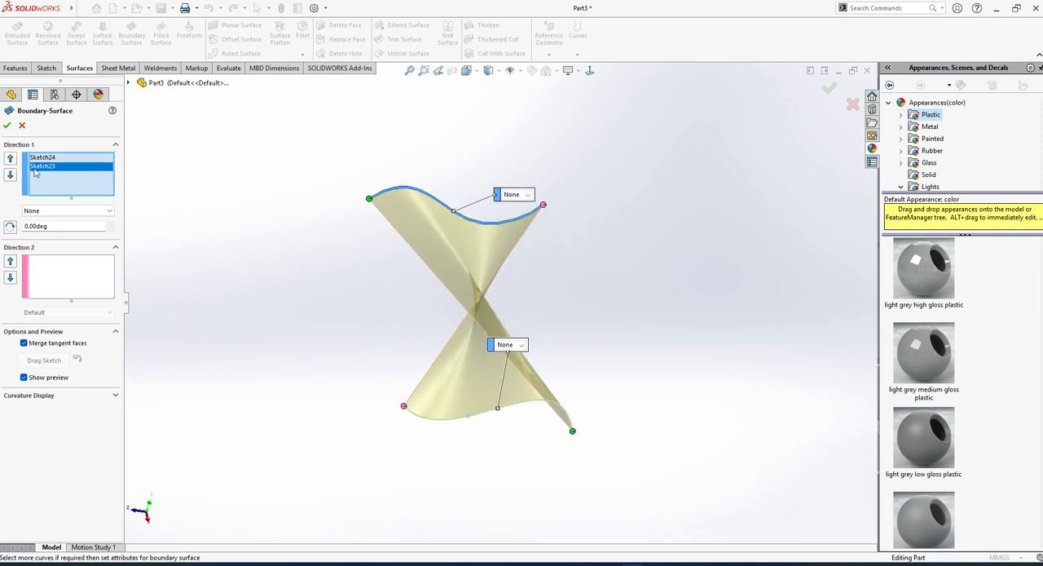
pyautogui.rightClick(50, 174)
# Switch to File Explorer, open lamp.pdf from the SUPVA folder and enable its 3D content.
pyautogui.click(436, 548)
pyautogui.click(438, 564)
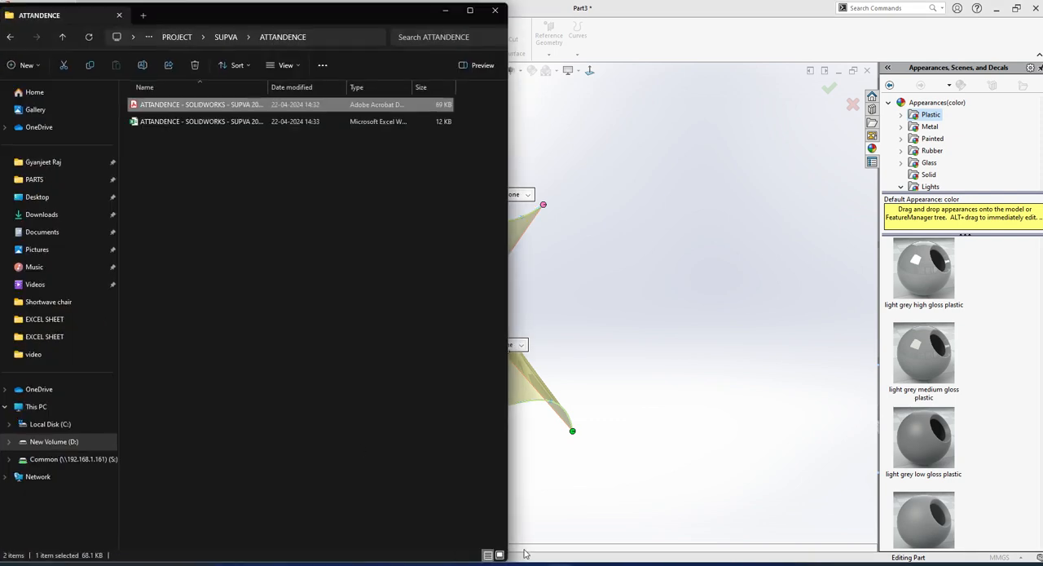
pyautogui.click(183, 199)
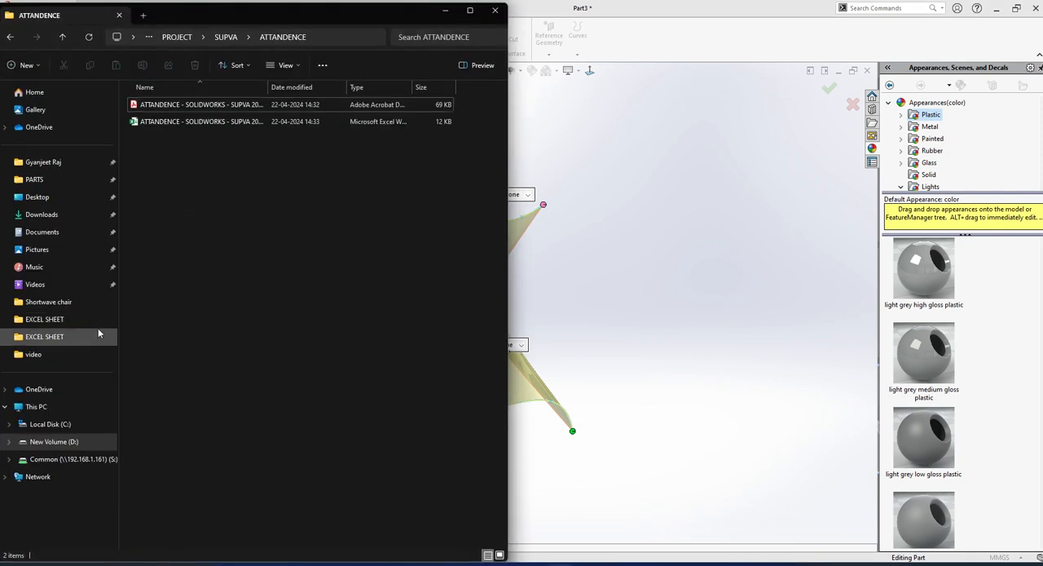
pyautogui.click(226, 37)
pyautogui.doubleClick(158, 122)
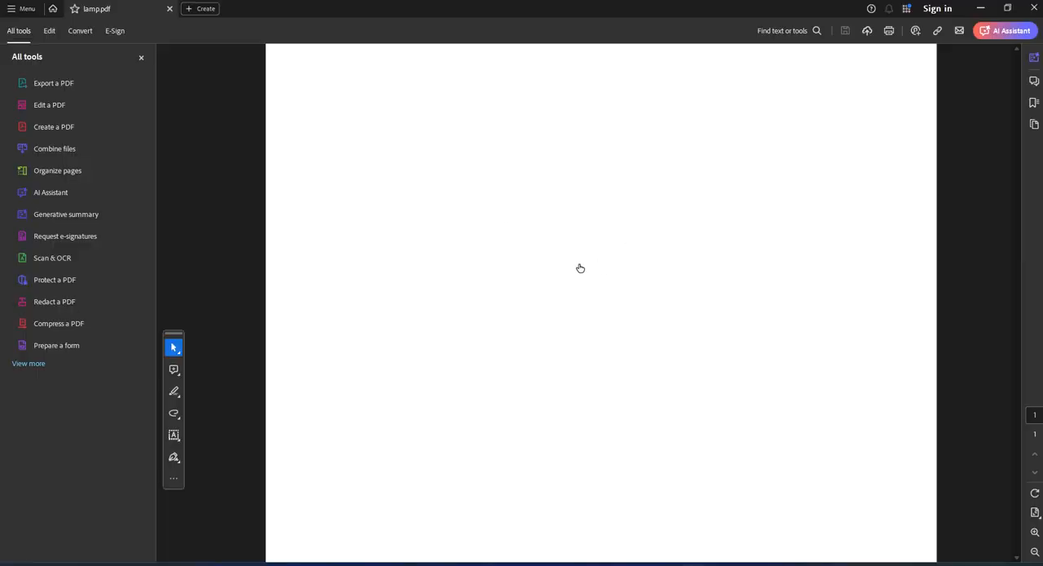
pyautogui.click(940, 54)
pyautogui.click(952, 74)
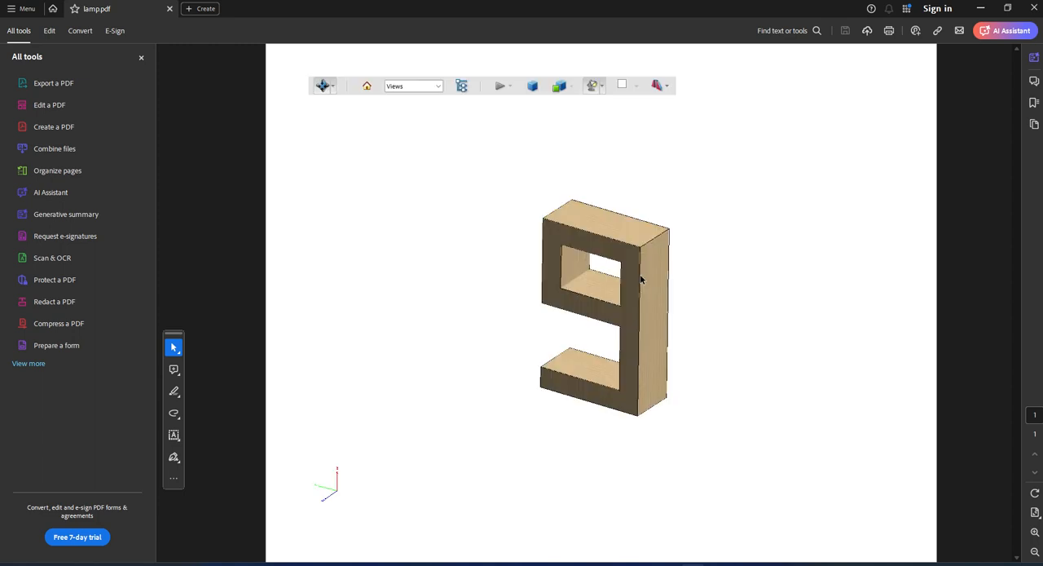
# Examine the wooden lamp model in the PDF from several sides, and close the document to return to SOLIDWORKS.
pyautogui.moveTo(640, 275); pyautogui.dragTo(762, 202)
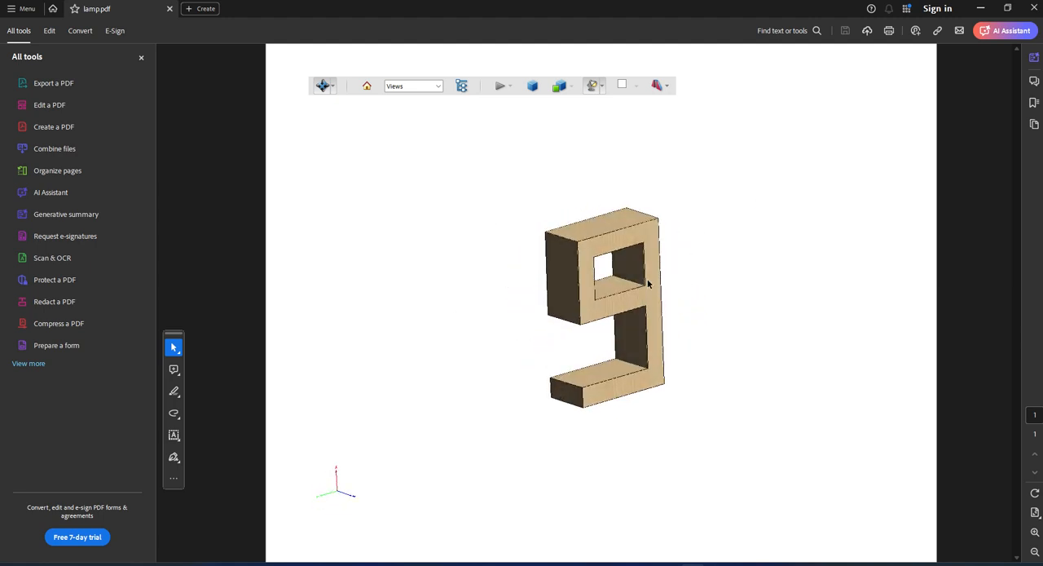
pyautogui.moveTo(430, 335); pyautogui.dragTo(447, 353)
pyautogui.moveTo(626, 317); pyautogui.dragTo(662, 301)
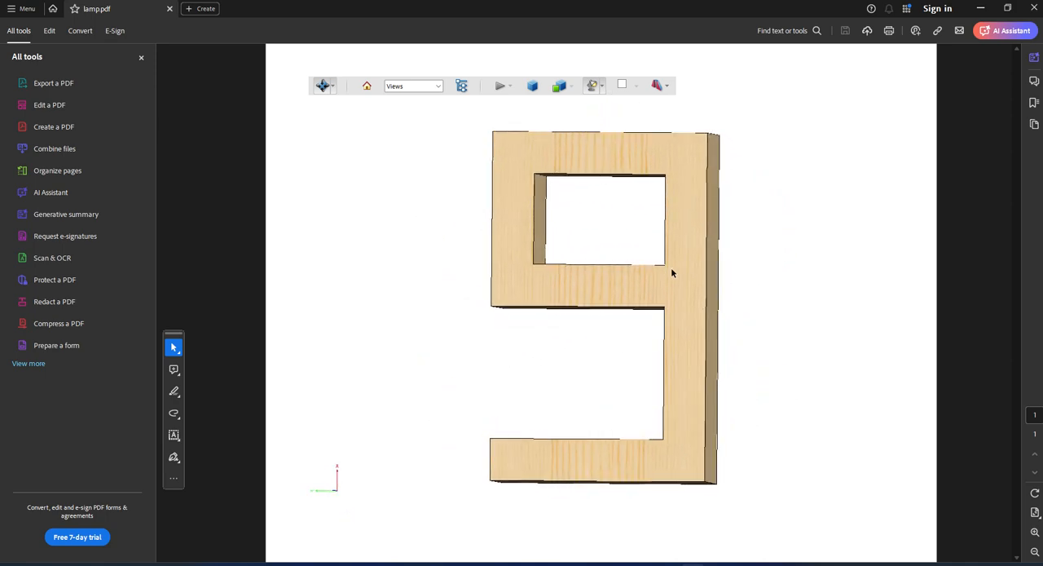
pyautogui.click(672, 269)
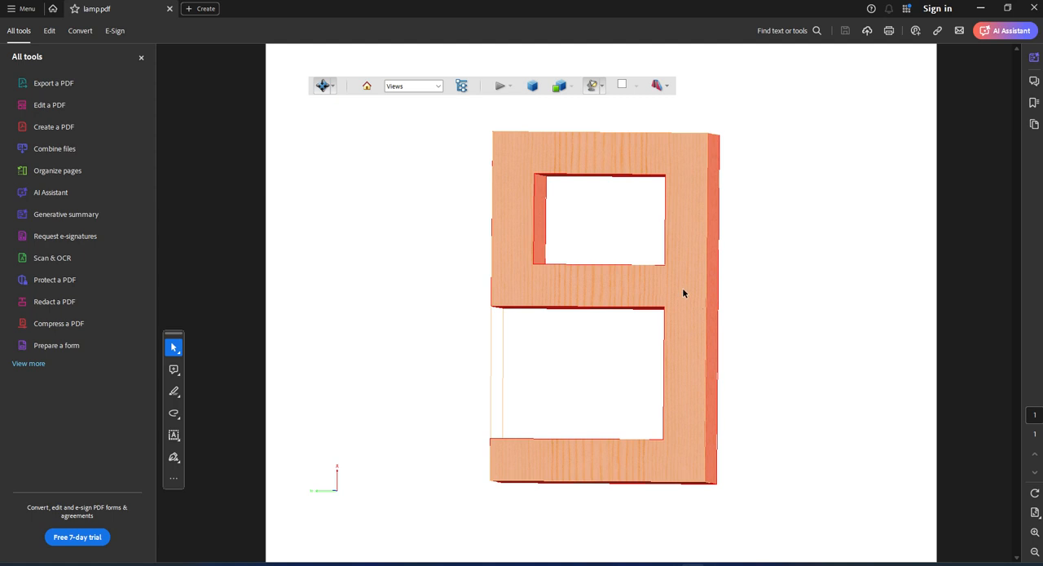
pyautogui.click(790, 320)
pyautogui.moveTo(643, 303); pyautogui.dragTo(757, 212)
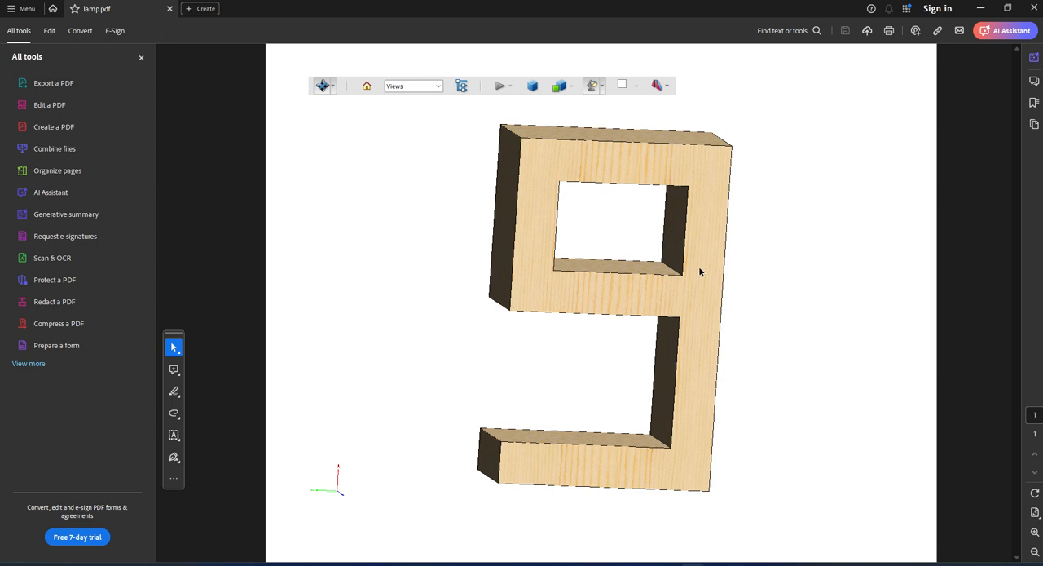
pyautogui.click(1035, 10)
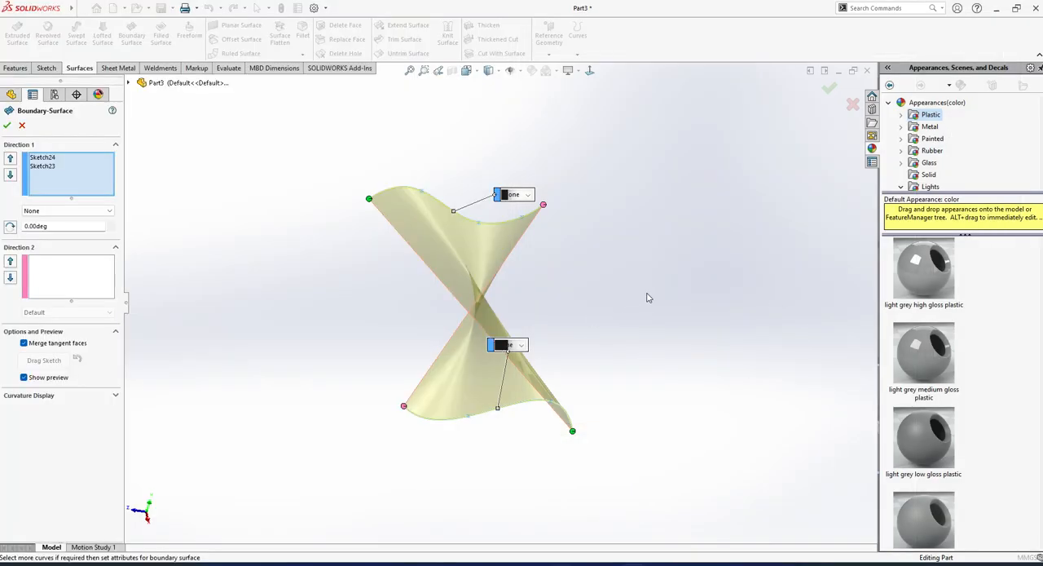
# Clear both spline profiles from the boundary surface's Direction 1 selection.
pyautogui.moveTo(576, 346); pyautogui.dragTo(575, 355, button='middle')
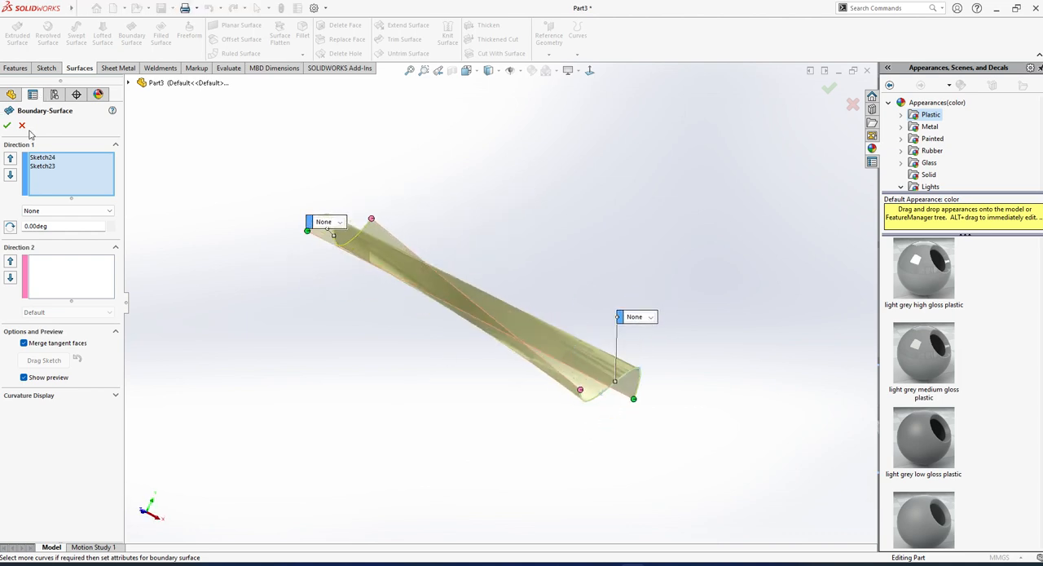
pyautogui.moveTo(465, 275); pyautogui.dragTo(359, 333, button='middle')
pyautogui.rightClick(74, 178)
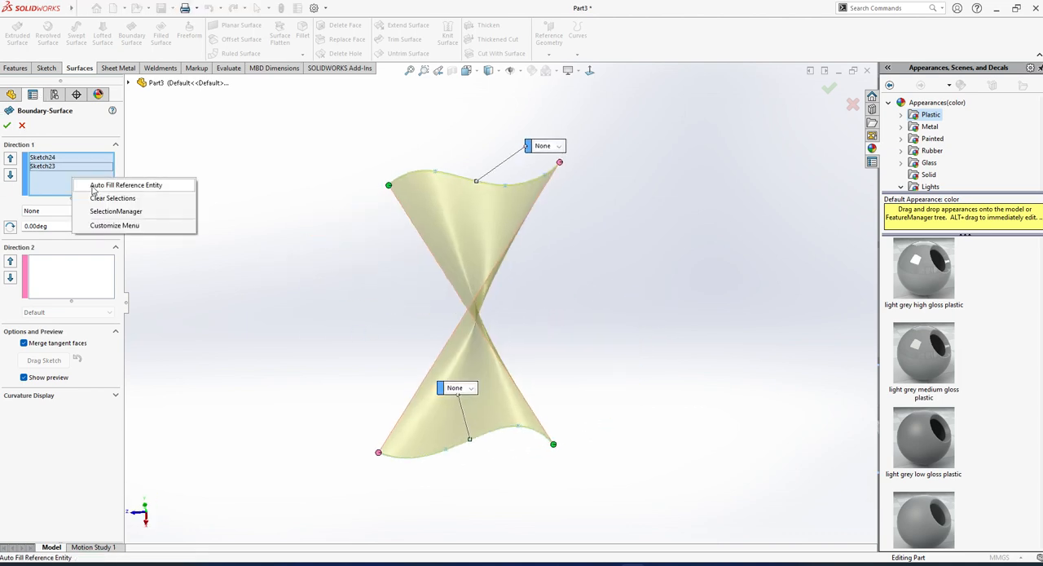
pyautogui.click(98, 190)
pyautogui.rightClick(73, 178)
pyautogui.click(106, 196)
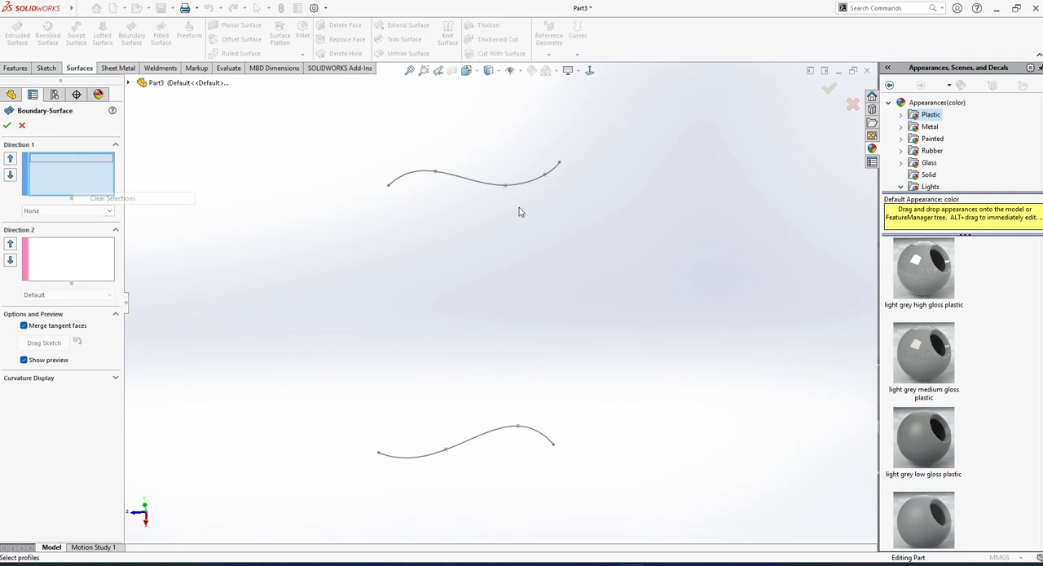
# Create the boundary surface from Sketch23 and Sketch24, picking both splines at matching ends so that the surface does not twist.
pyautogui.click(390, 189)
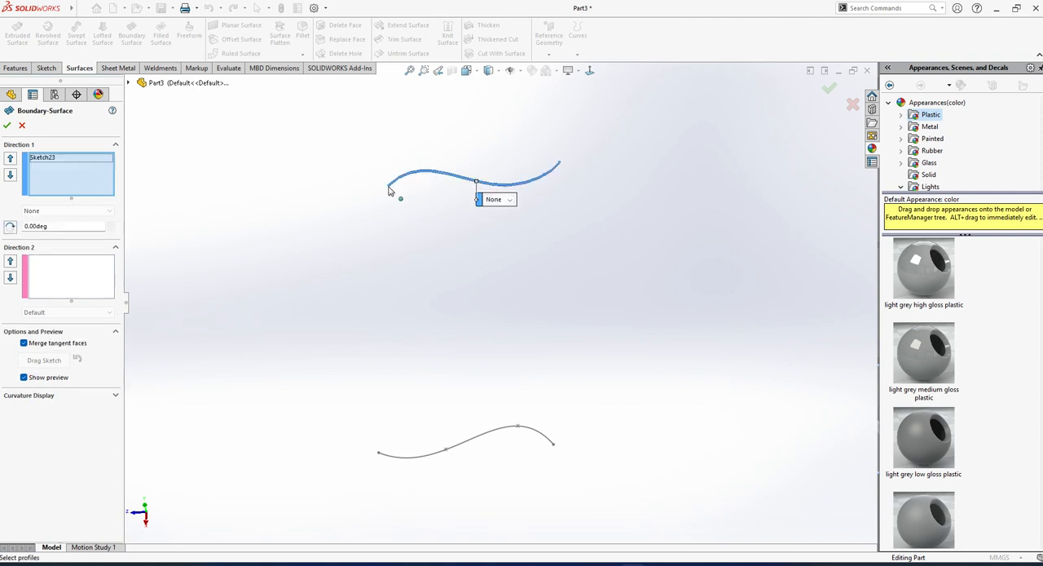
pyautogui.click(378, 457)
pyautogui.moveTo(461, 391); pyautogui.dragTo(418, 373, button='middle')
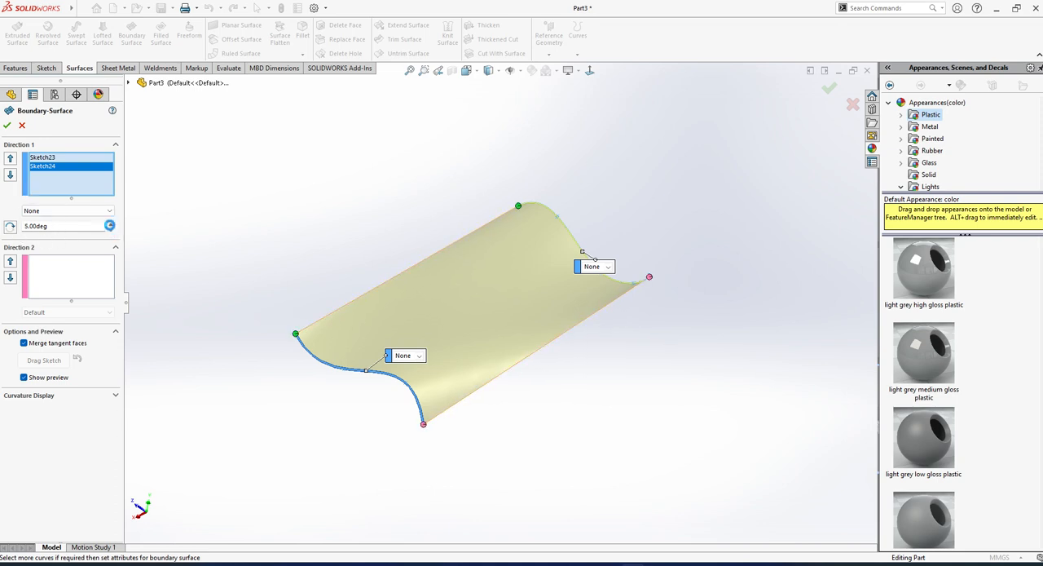
pyautogui.click(9, 124)
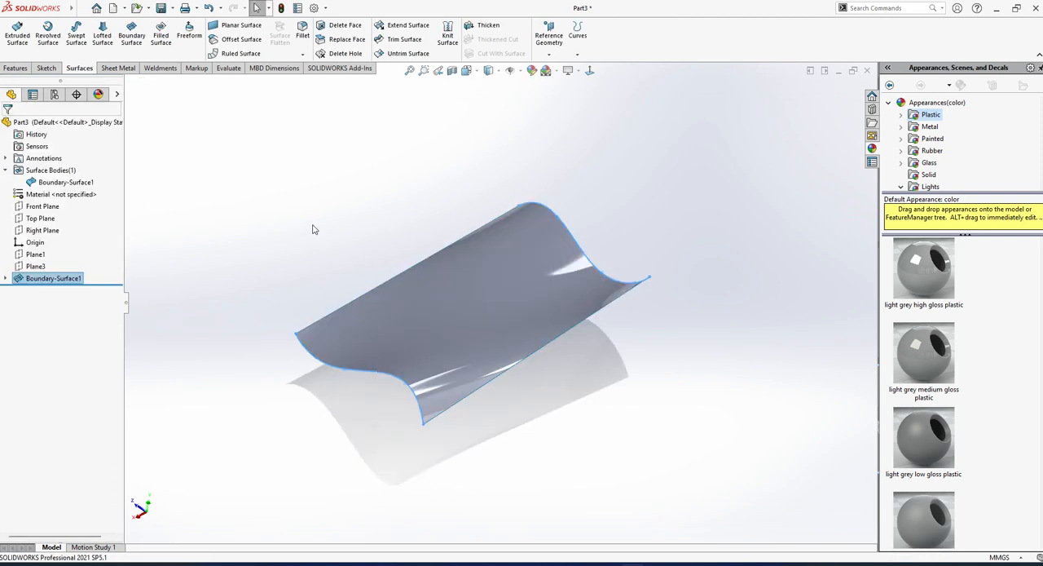
pyautogui.moveTo(457, 269)
pyautogui.mouseDown(button='middle')
pyautogui.moveTo(479, 250)
pyautogui.moveTo(498, 377)
pyautogui.moveTo(480, 321)
pyautogui.moveTo(546, 286)
pyautogui.moveTo(468, 361)
pyautogui.moveTo(480, 358)
pyautogui.moveTo(493, 326)
pyautogui.moveTo(449, 286)
pyautogui.moveTo(465, 291)
pyautogui.moveTo(443, 326)
pyautogui.moveTo(482, 345)
pyautogui.moveTo(406, 308)
pyautogui.mouseUp(button='middle')
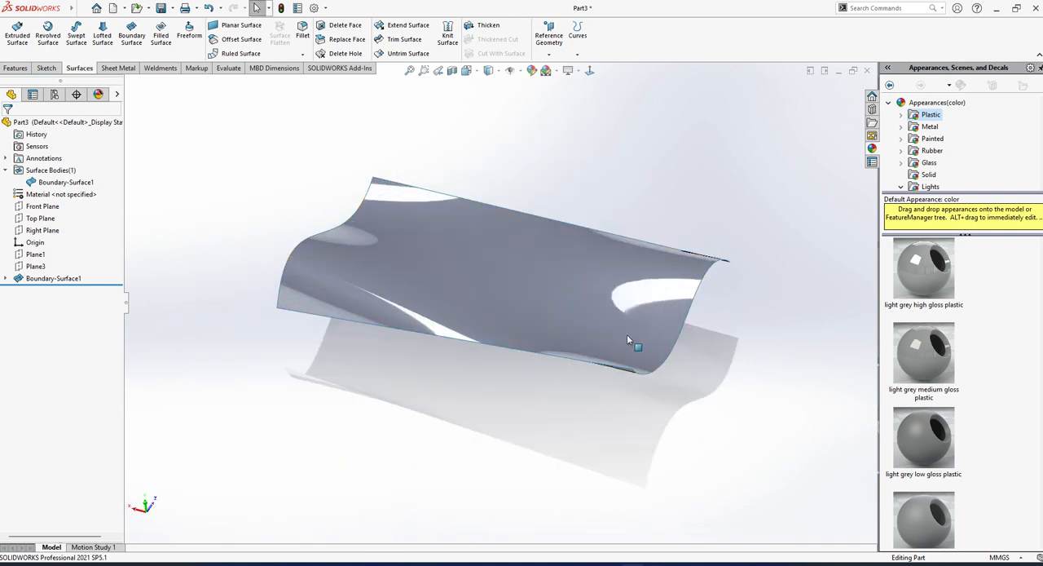
pyautogui.moveTo(628, 337)
pyautogui.mouseDown(button='middle')
pyautogui.moveTo(561, 298)
pyautogui.moveTo(649, 310)
pyautogui.moveTo(622, 399)
pyautogui.moveTo(489, 216)
pyautogui.moveTo(422, 298)
pyautogui.moveTo(400, 273)
pyautogui.moveTo(453, 121)
pyautogui.mouseUp(button='middle')
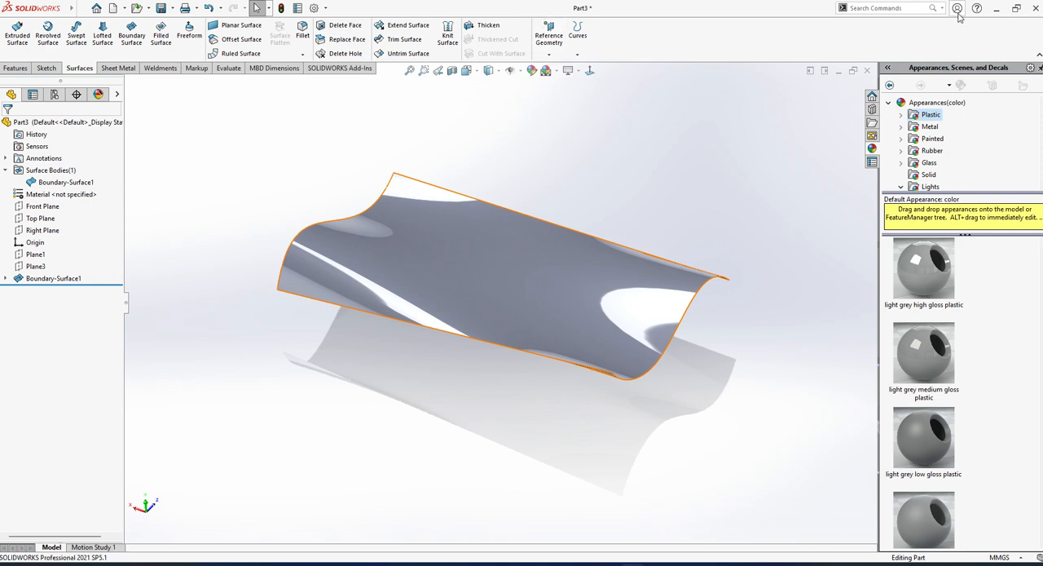
# Thicken the boundary surface by 2 mm.
pyautogui.click(1017, 8)
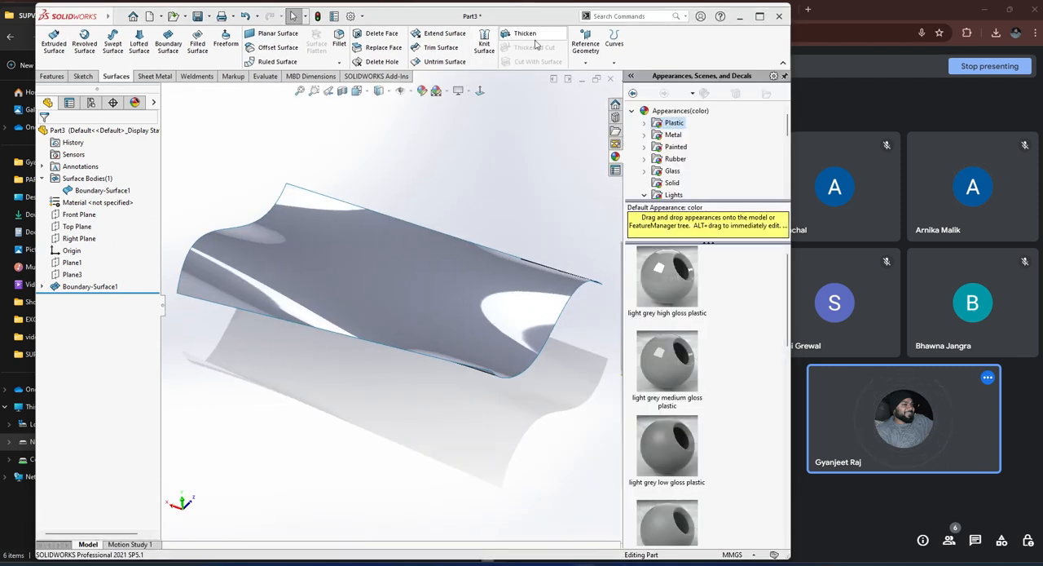
pyautogui.click(533, 41)
pyautogui.click(452, 292)
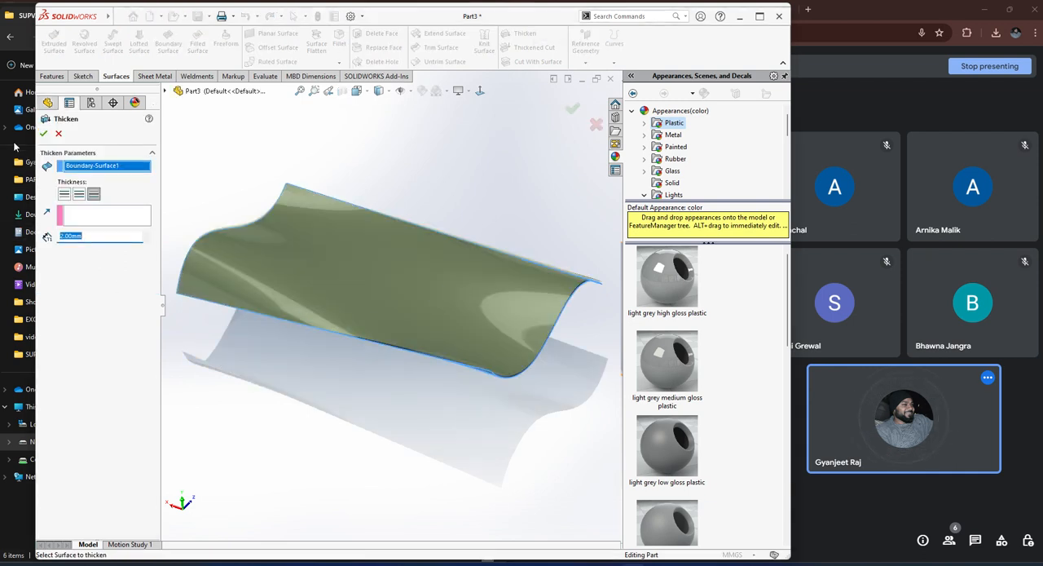
pyautogui.click(43, 133)
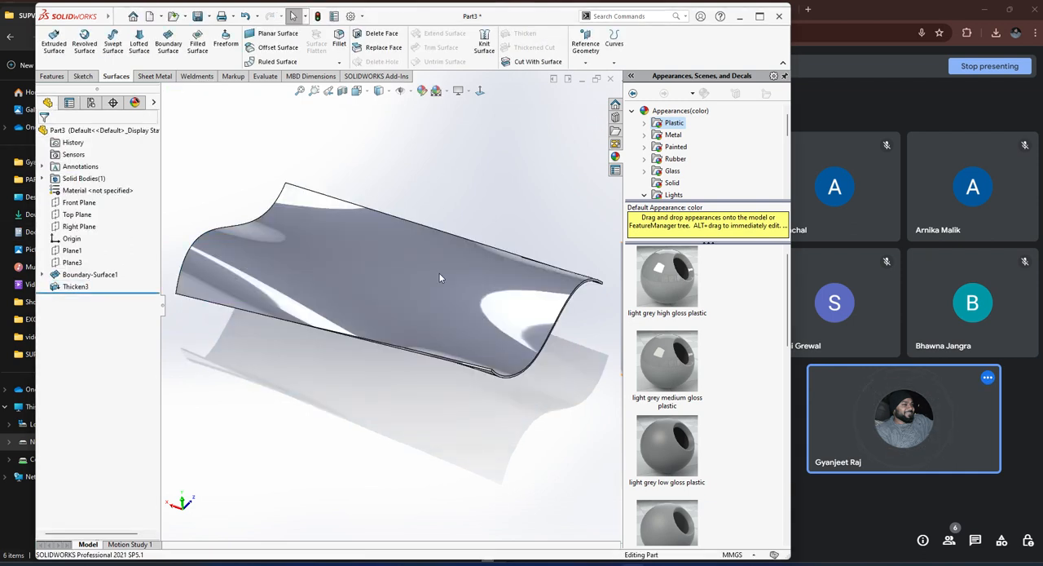
# Examine the thickened sheet's edges and wavy shape up close and from several angles, with the SOLIDWORKS window maximized.
pyautogui.moveTo(440, 278); pyautogui.dragTo(468, 321, button='middle')
pyautogui.scroll(-10, 475, 186)
pyautogui.moveTo(397, 258); pyautogui.dragTo(394, 339, button='middle')
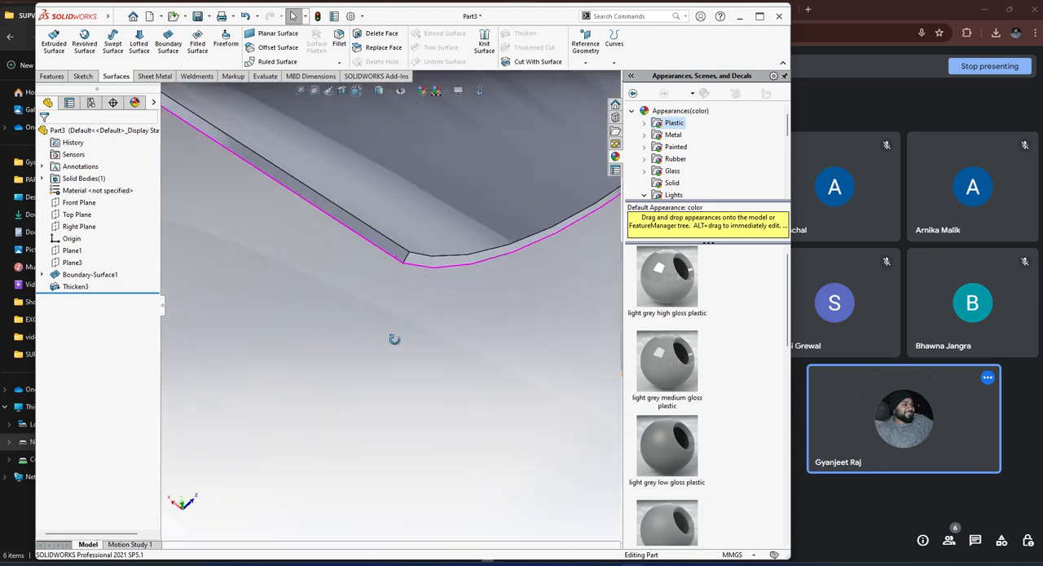
pyautogui.scroll(9, 426, 235)
pyautogui.scroll(-3, 270, 195)
pyautogui.moveTo(270, 194); pyautogui.dragTo(376, 187, button='middle')
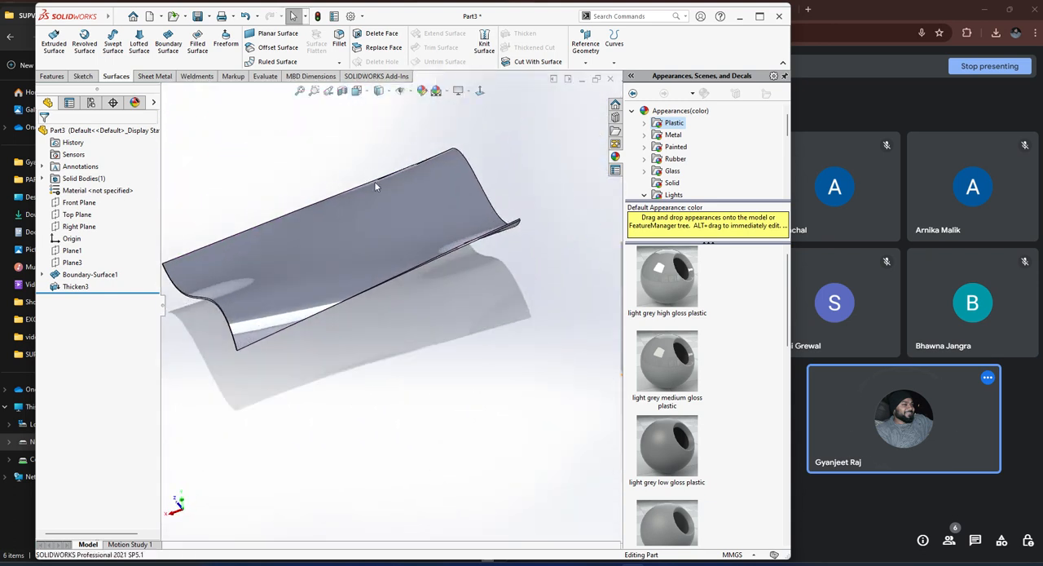
pyautogui.click(760, 17)
pyautogui.moveTo(531, 242); pyautogui.dragTo(426, 231, button='middle')
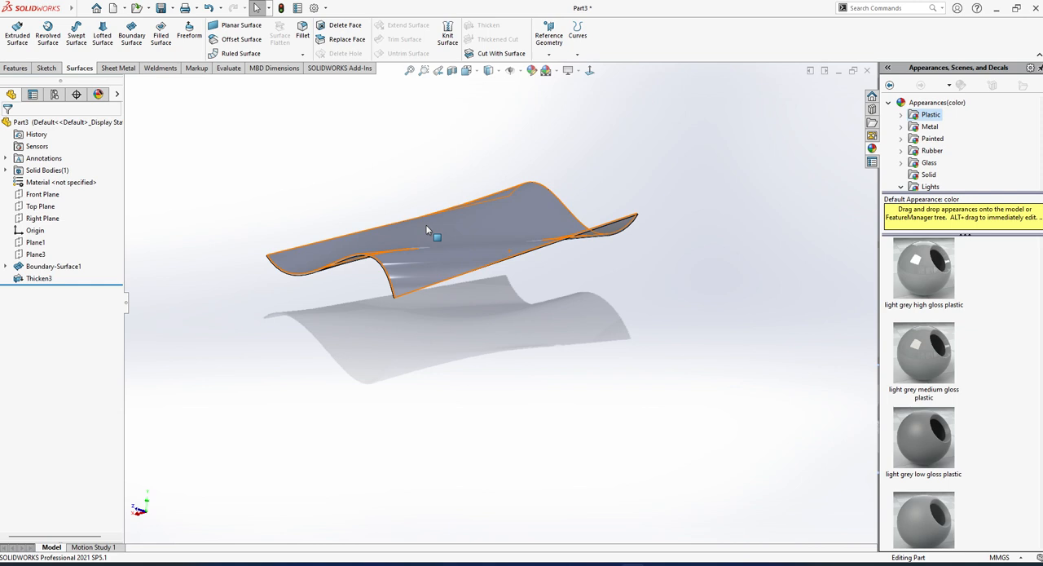
pyautogui.moveTo(425, 230); pyautogui.dragTo(476, 212, button='middle')
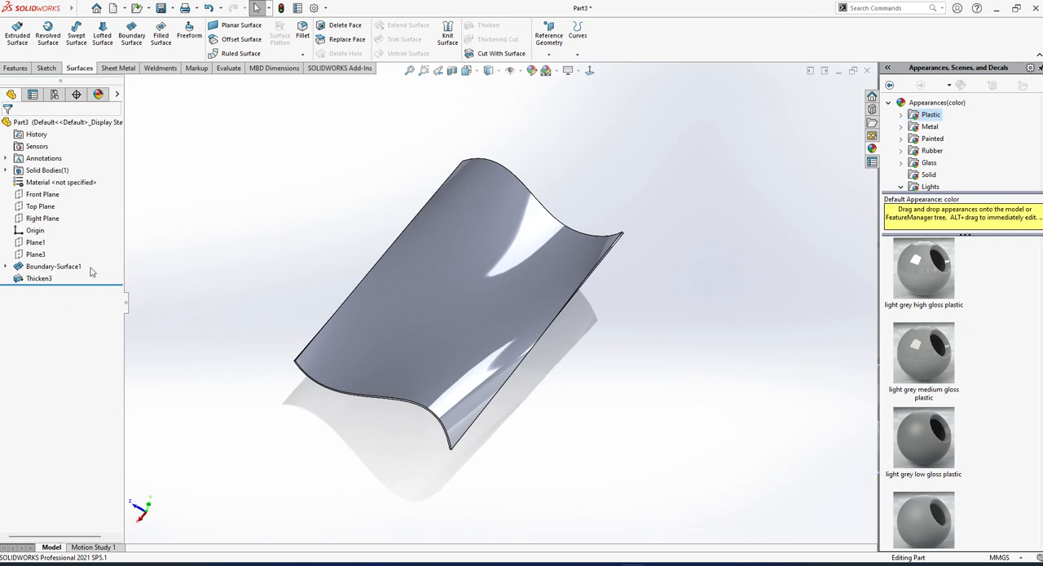
# Delete the Boundary-Surface1 feature together with its dependent thickening.
pyautogui.moveTo(91, 271); pyautogui.dragTo(43, 306)
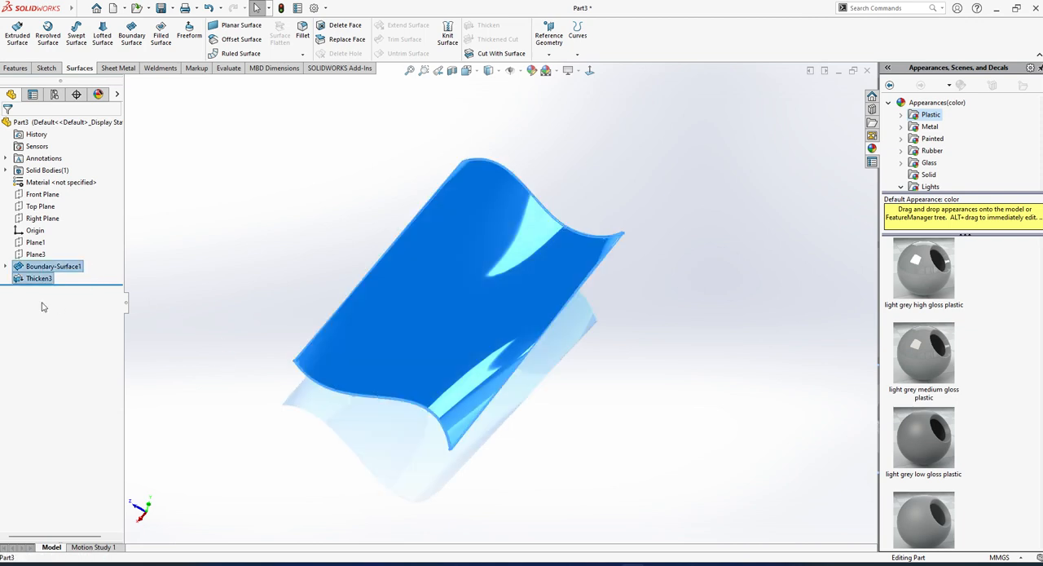
pyautogui.click(244, 244)
pyautogui.click(85, 267)
pyautogui.press('Delete')
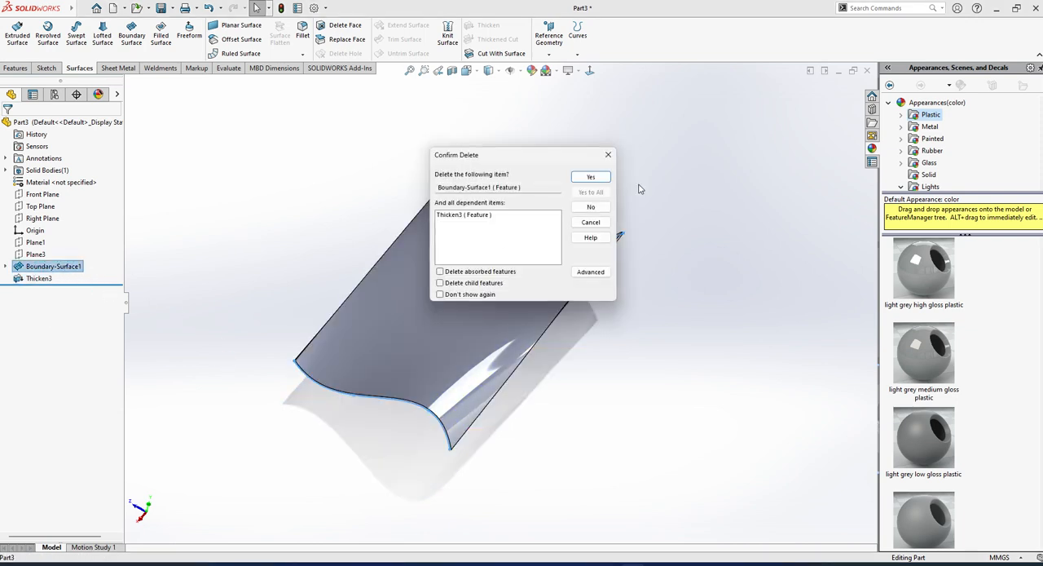
pyautogui.click(589, 178)
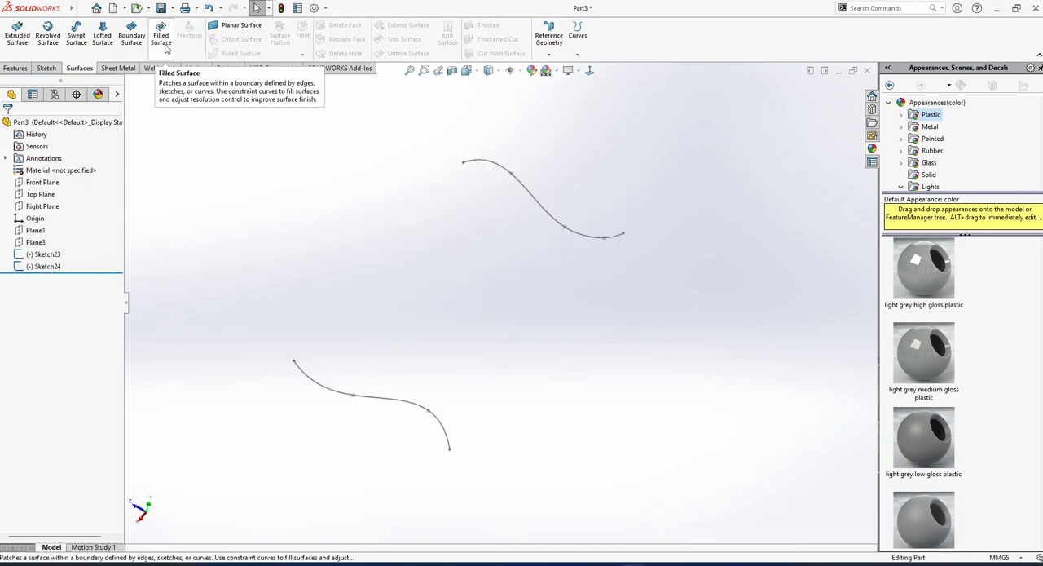
# Delete the two open spline sketches, Sketch23 and Sketch24.
pyautogui.moveTo(35, 284); pyautogui.dragTo(35, 282)
pyautogui.press('Delete')
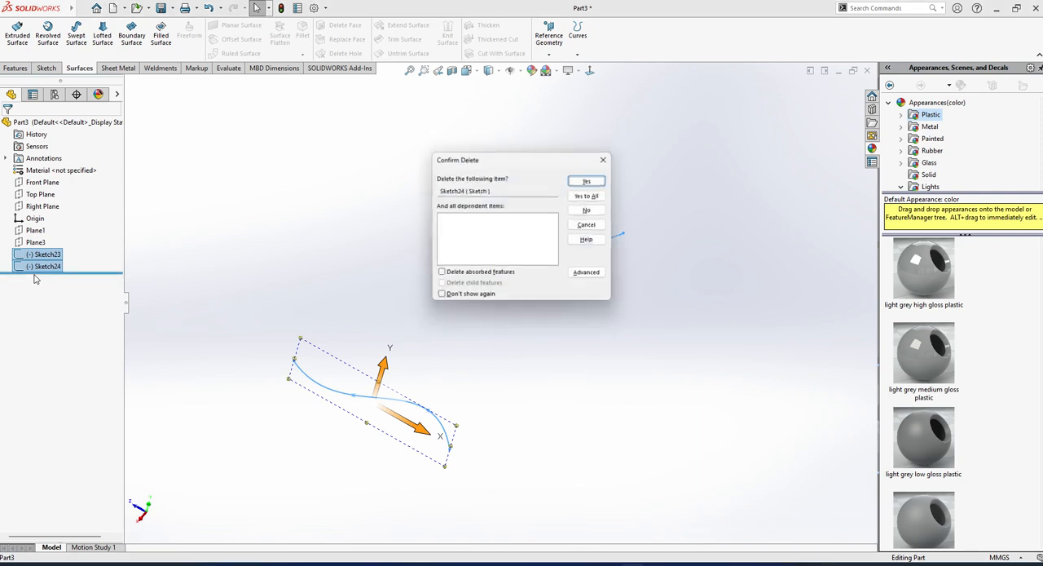
pyautogui.click(591, 178)
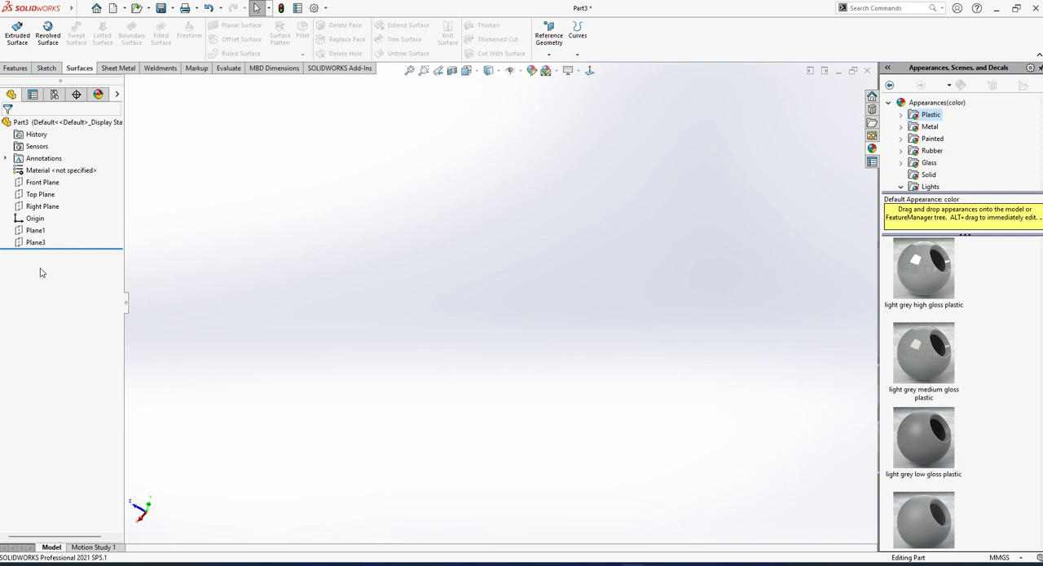
# Start a sketch on the Front Plane and draw a three-point arc bulging away from the origin, from below origin height upward.
pyautogui.click(44, 184)
pyautogui.click(52, 164)
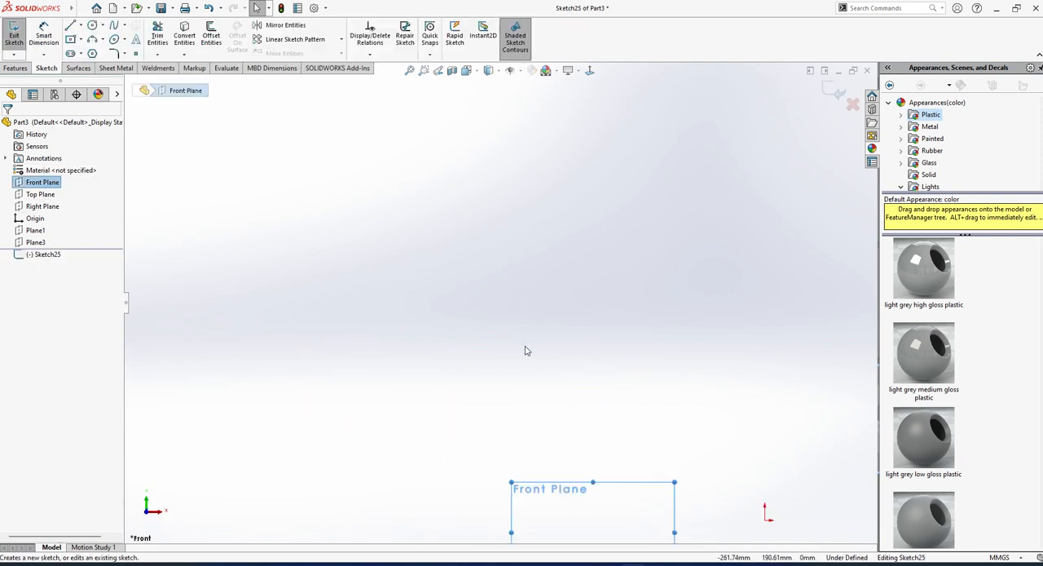
pyautogui.click(92, 41)
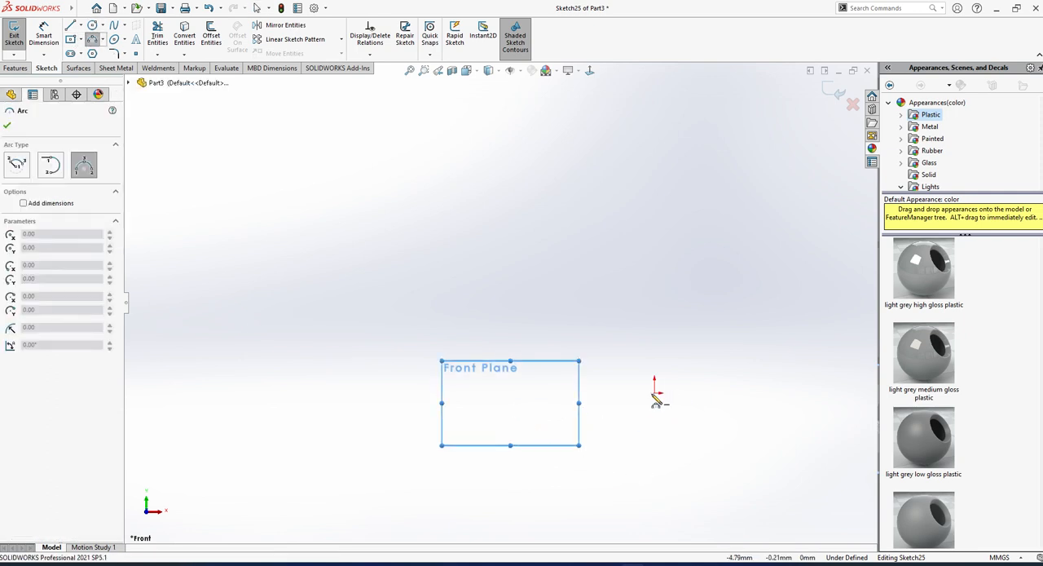
pyautogui.scroll(3, 659, 397)
pyautogui.scroll(-2, 720, 331)
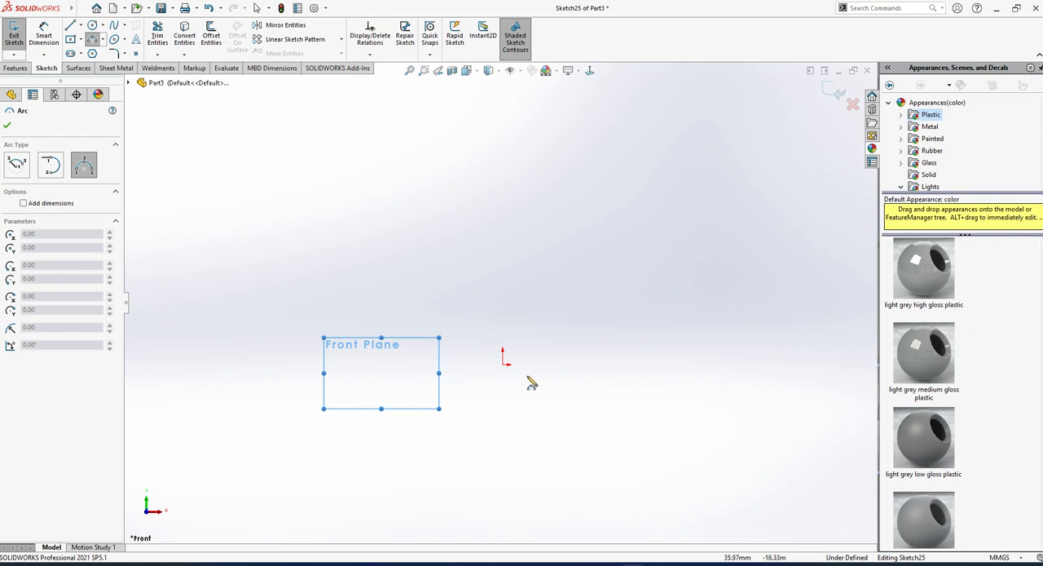
pyautogui.moveTo(542, 376); pyautogui.dragTo(581, 226)
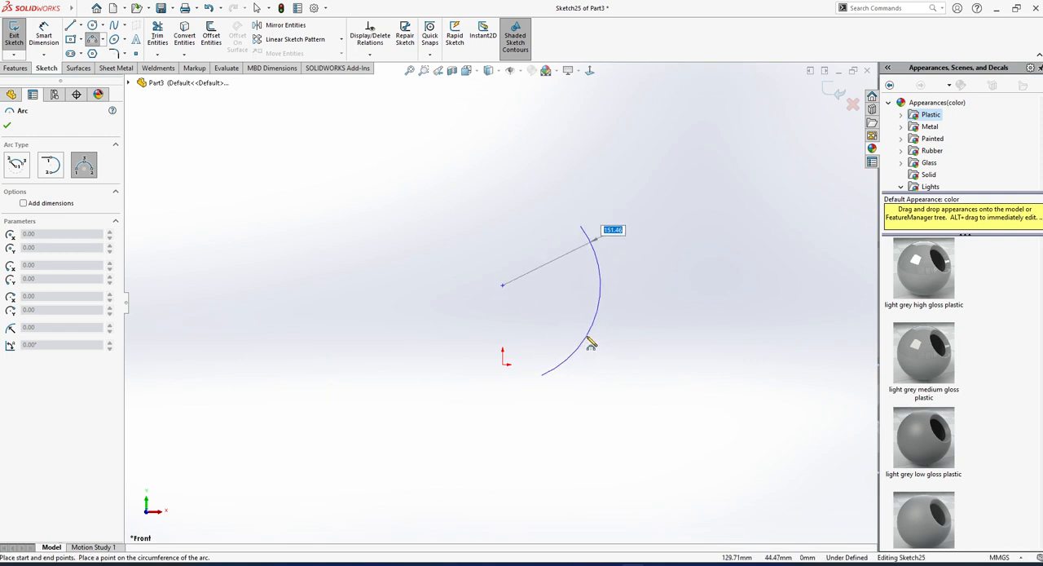
pyautogui.click(596, 342)
pyautogui.press('Escape')
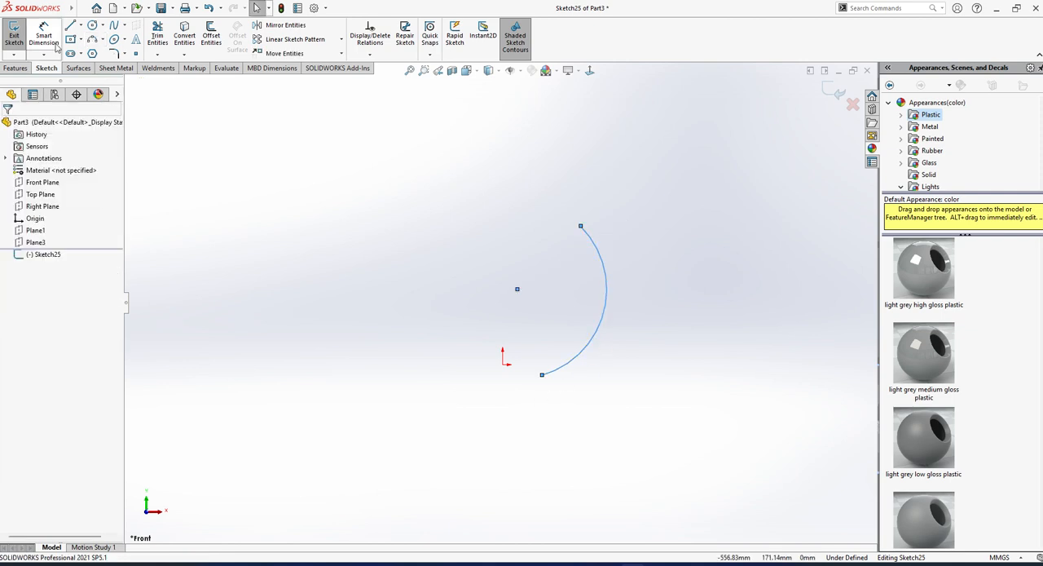
# Add a second three-point arc running down from the first arc's lower end and curving the opposite way to form an S-shaped profile.
pyautogui.click(92, 39)
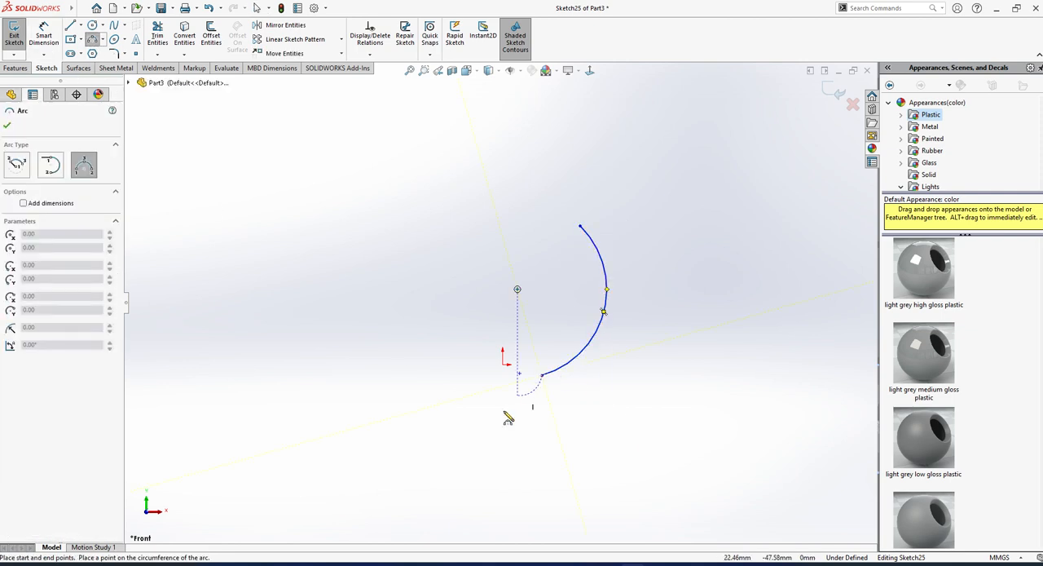
pyautogui.click(533, 494)
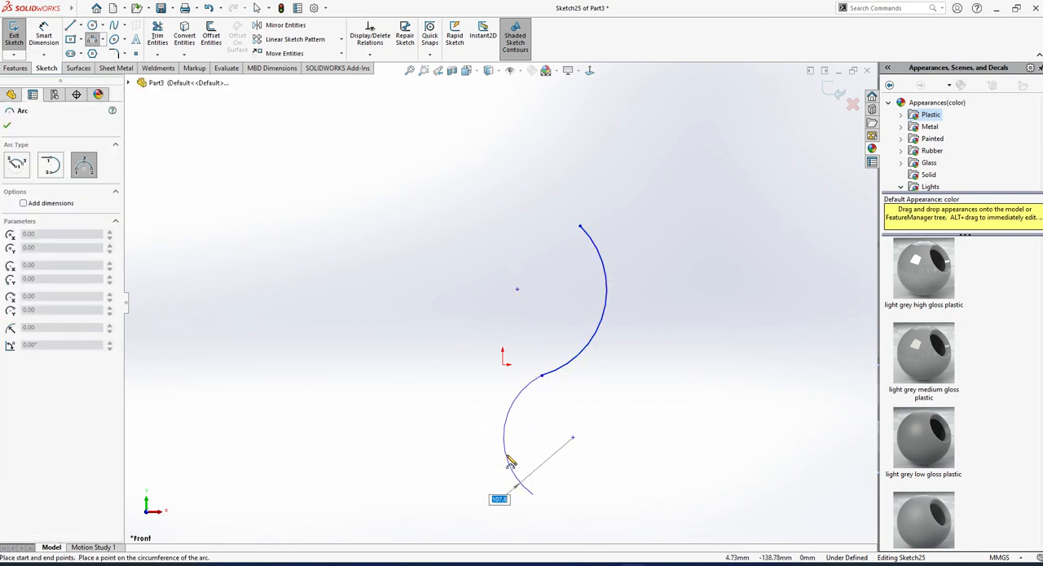
pyautogui.click(507, 461)
pyautogui.press('Escape')
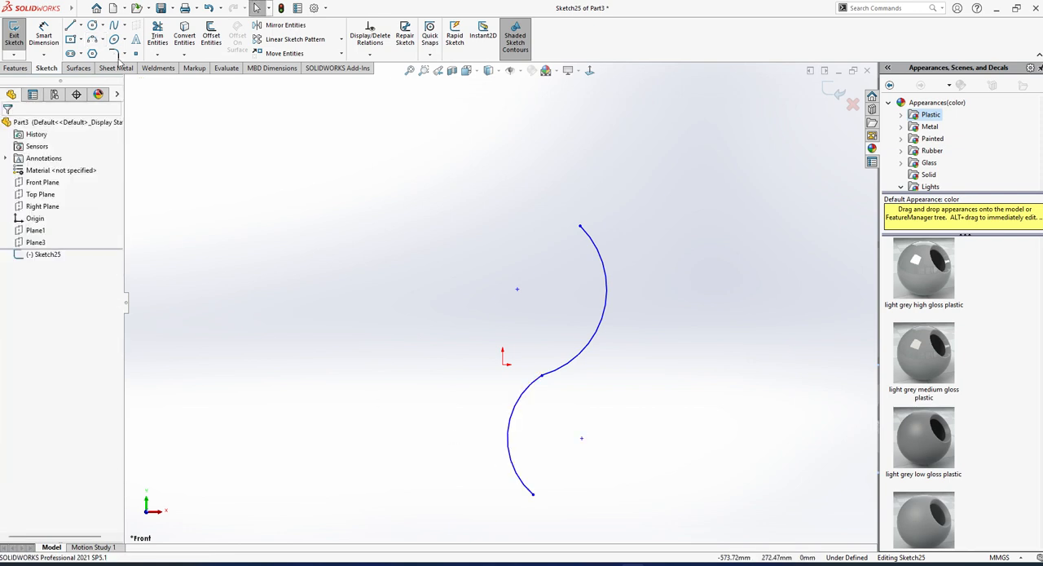
# Draw a slanted line about 114 mm long from the origin beside the profile and make it construction geometry.
pyautogui.click(70, 26)
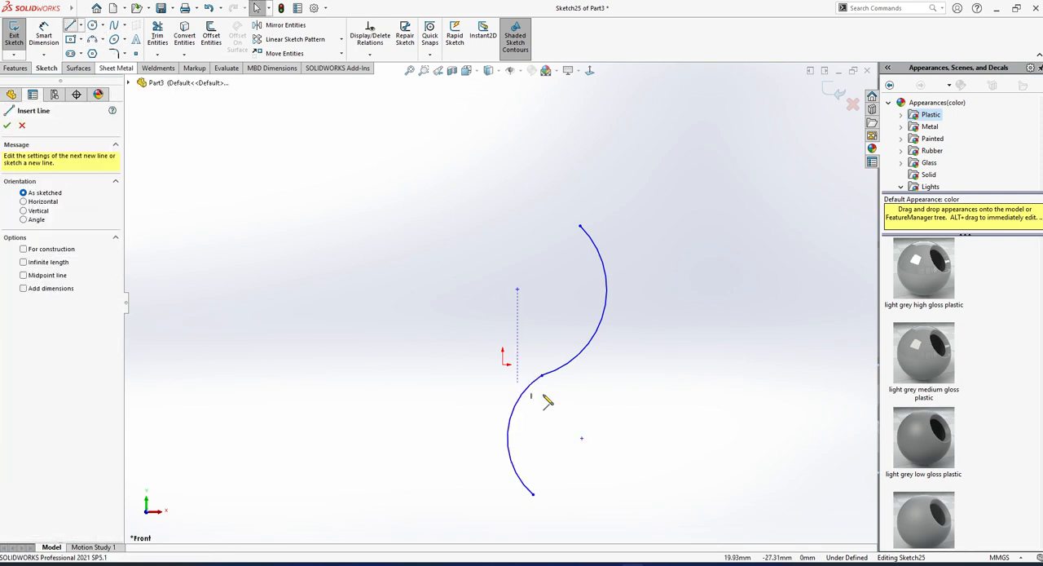
pyautogui.click(504, 364)
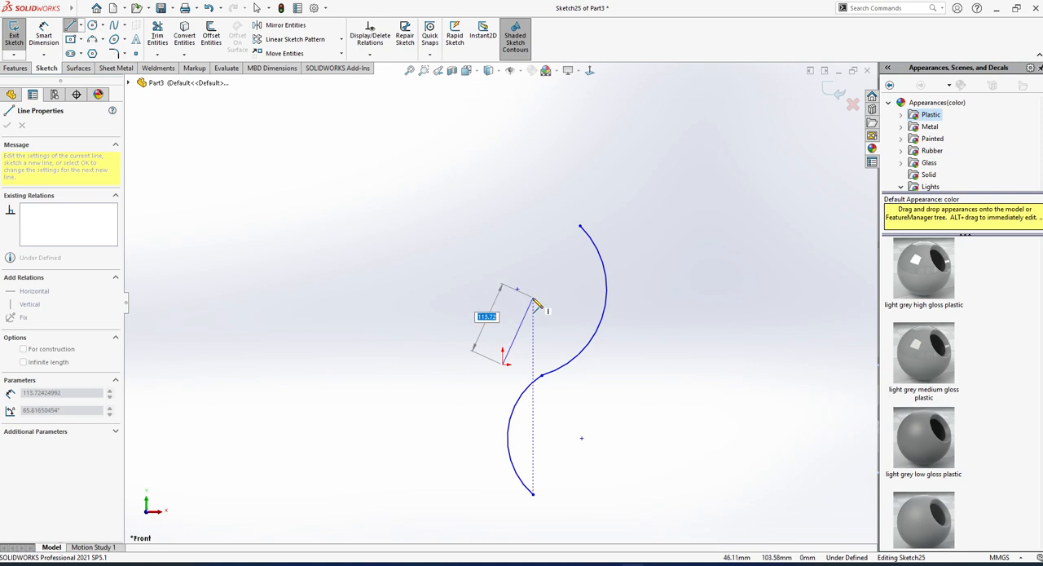
pyautogui.click(533, 299)
pyautogui.press('Escape')
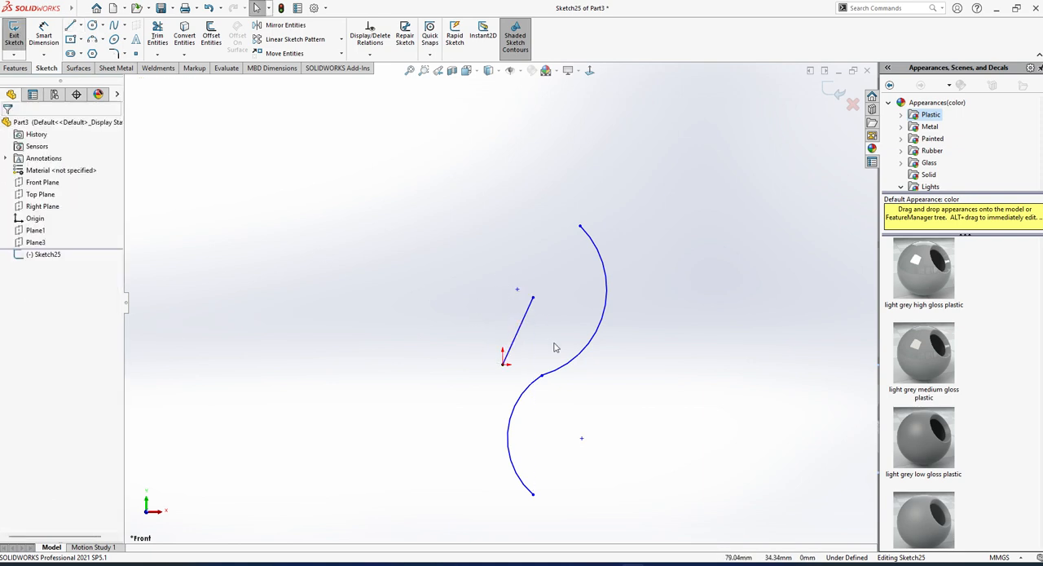
pyautogui.click(523, 324)
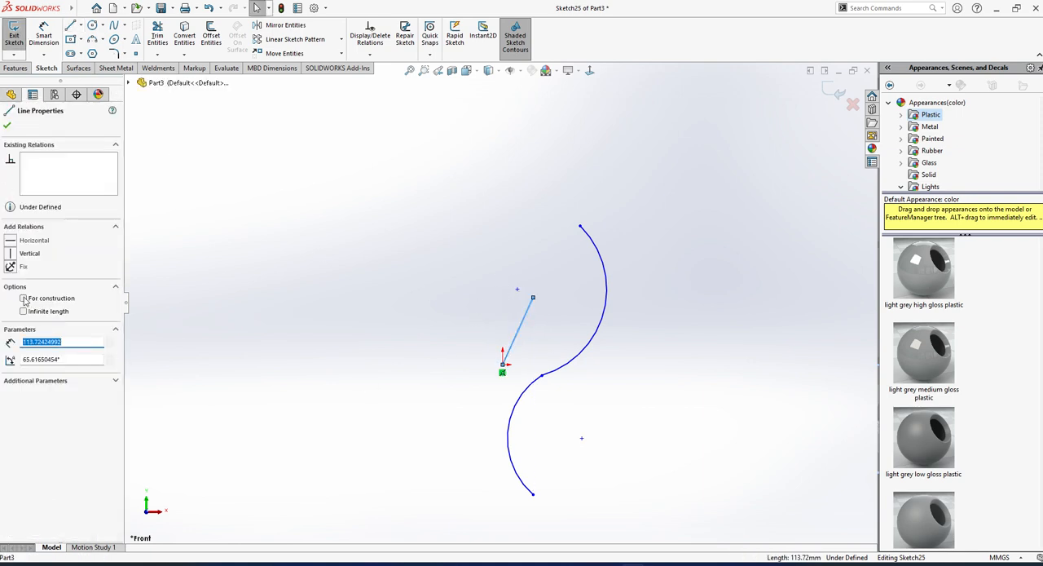
pyautogui.click(25, 300)
pyautogui.click(7, 126)
# Exit the sketch and revolve the arc profile 360 degrees as a surface about the construction line.
pyautogui.click(14, 37)
pyautogui.click(78, 68)
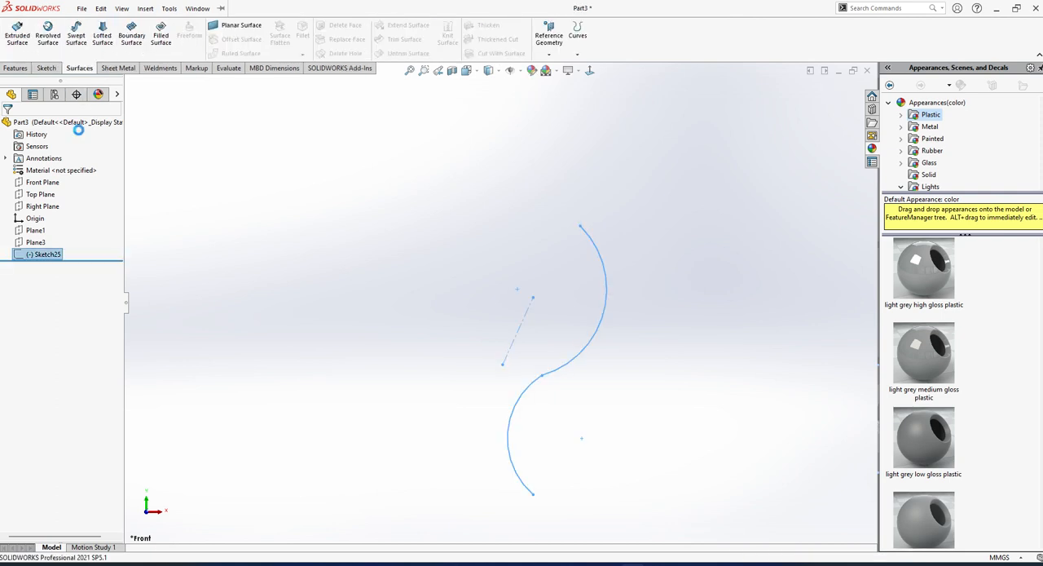
pyautogui.click(47, 34)
pyautogui.moveTo(537, 348); pyautogui.dragTo(550, 291, button='middle')
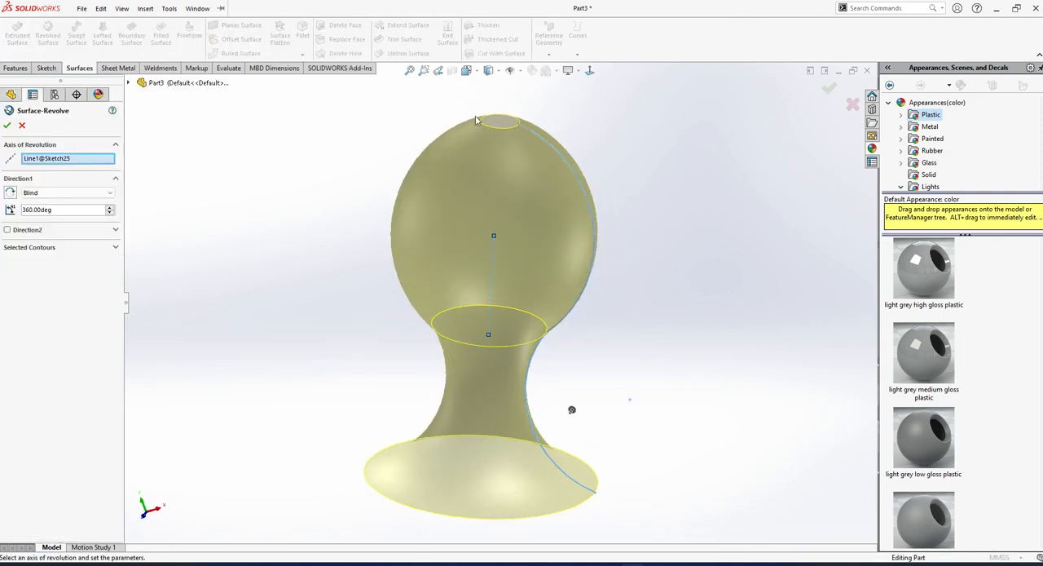
pyautogui.click(8, 126)
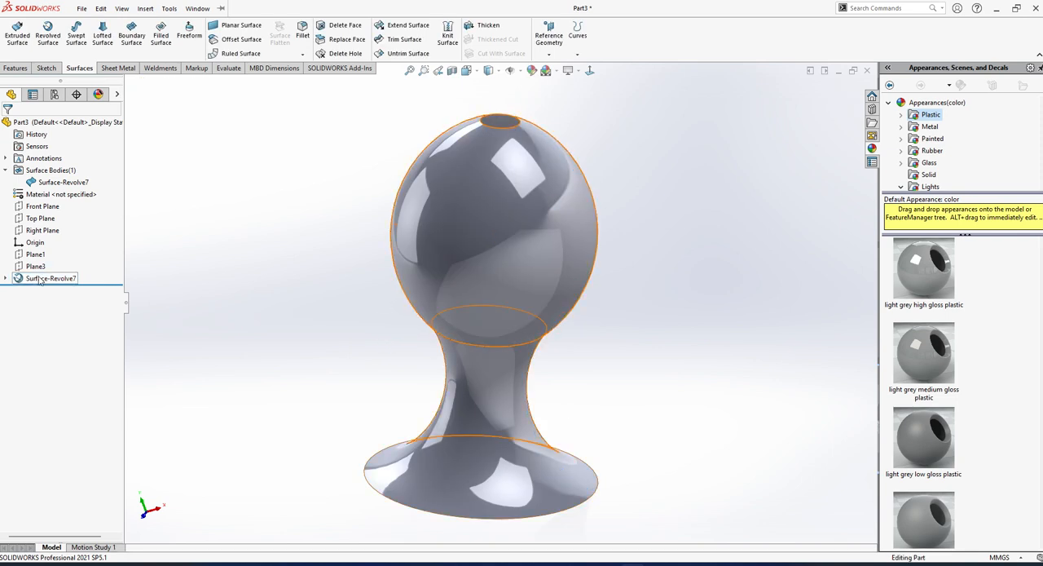
# Try to reshape the revolved surface by pulling the profile's upper end directly on the model.
pyautogui.click(6, 278)
pyautogui.click(57, 291)
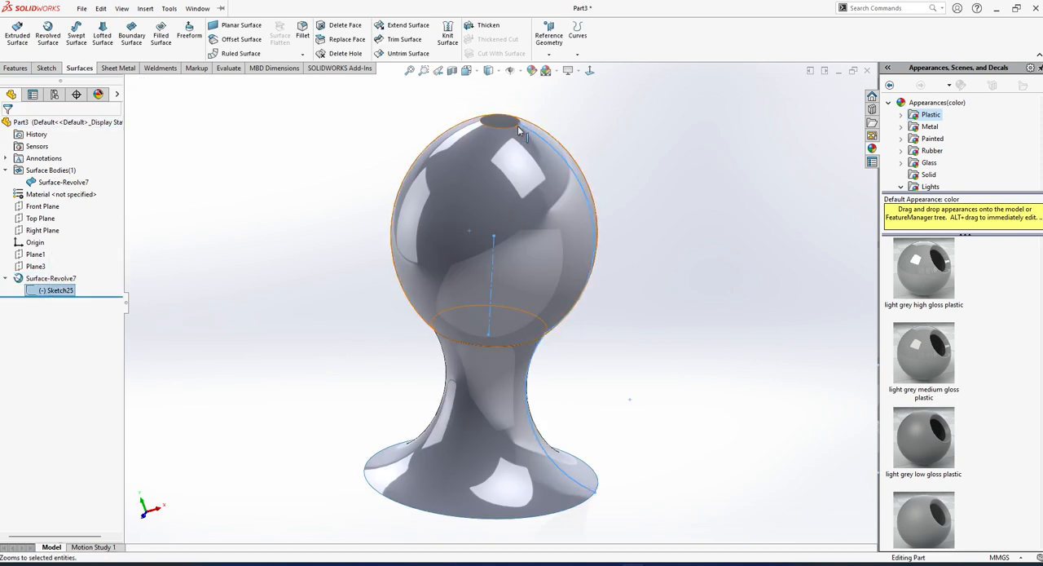
pyautogui.click(520, 125)
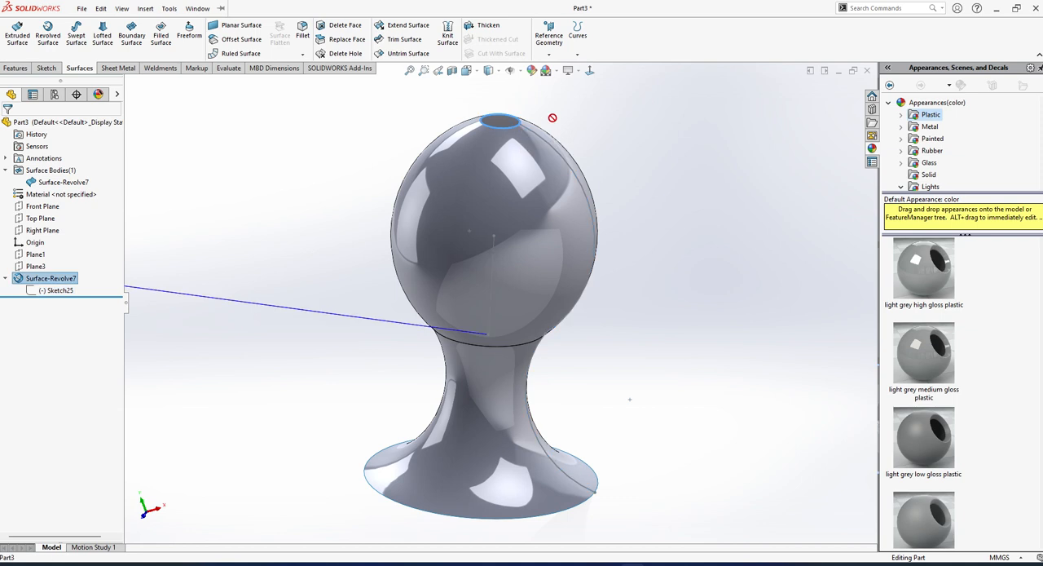
pyautogui.moveTo(519, 123); pyautogui.dragTo(571, 128)
pyautogui.click(235, 294)
pyautogui.scroll(3, 288, 327)
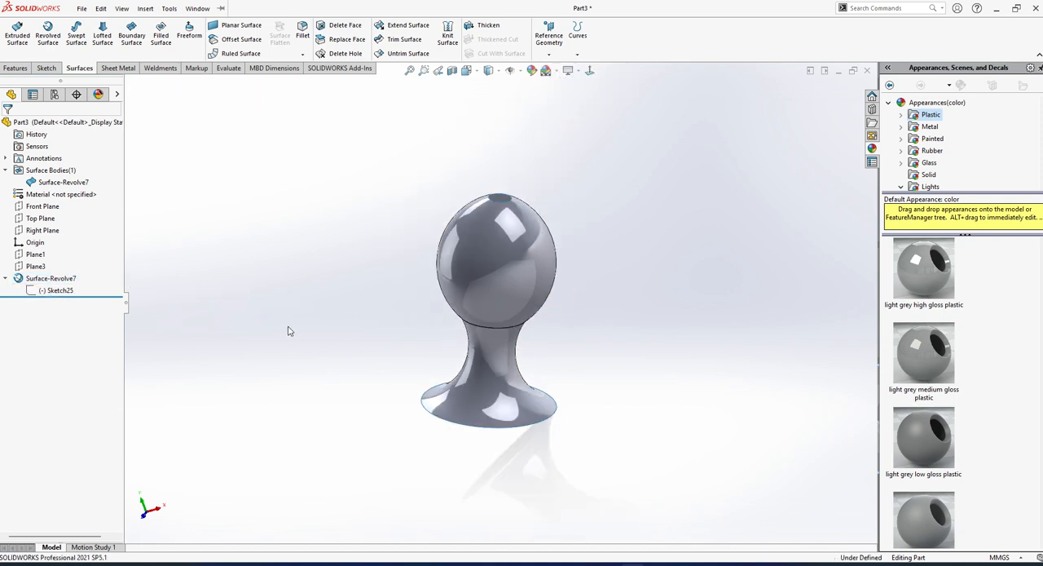
# Edit the revolve's profile sketch, moving the upper arc's free end outward and making the two arcs tangent at their shared point.
pyautogui.click(73, 291)
pyautogui.click(79, 257)
pyautogui.scroll(-2, 593, 203)
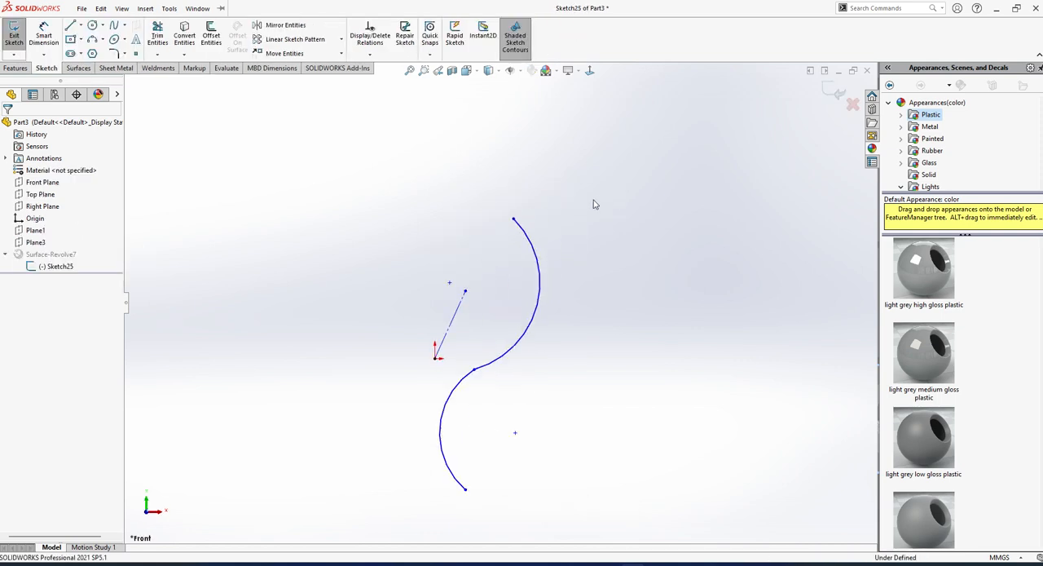
pyautogui.moveTo(492, 230); pyautogui.dragTo(529, 242)
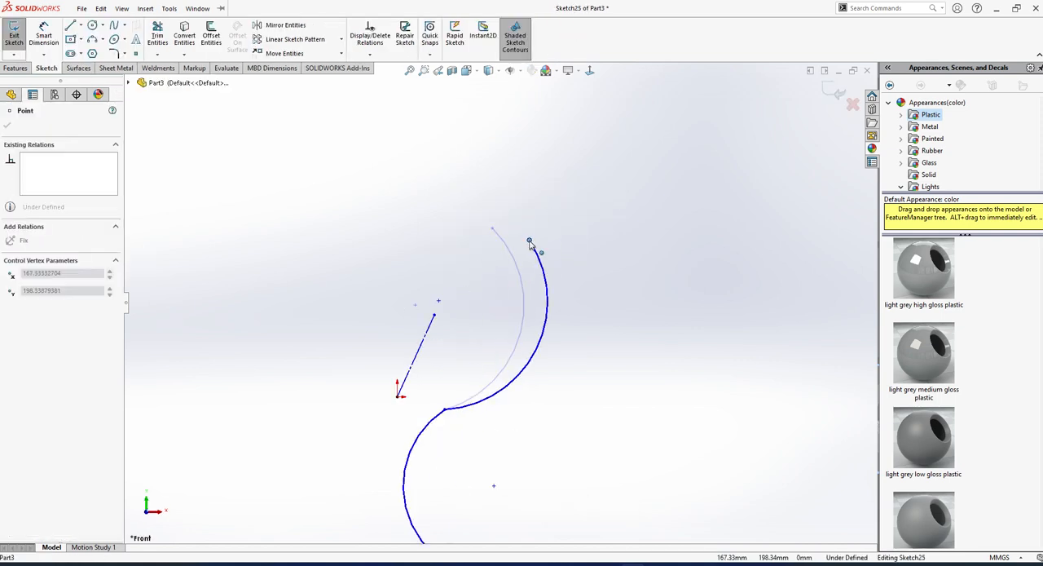
pyautogui.click(446, 410)
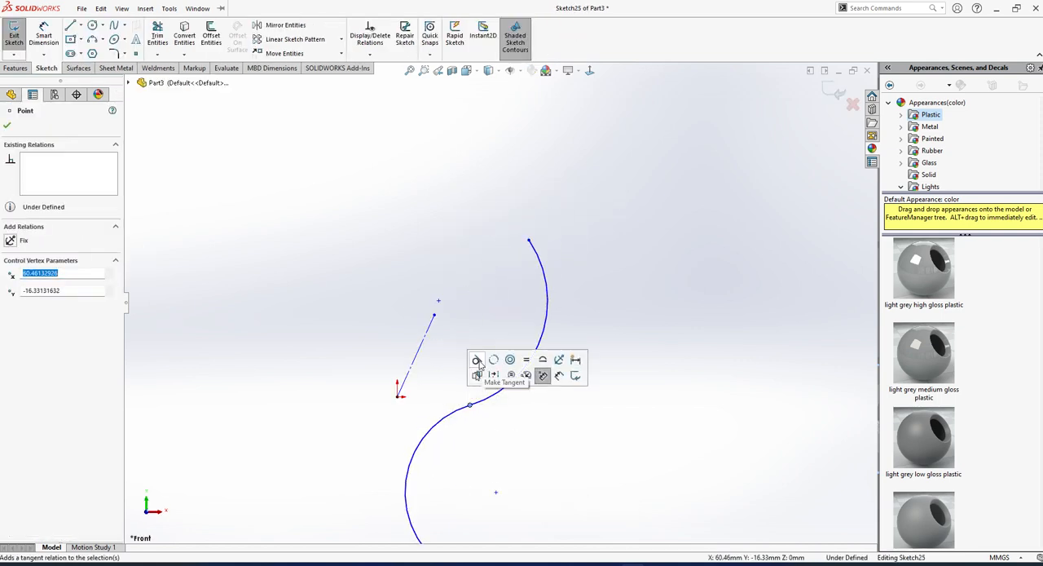
pyautogui.click(478, 361)
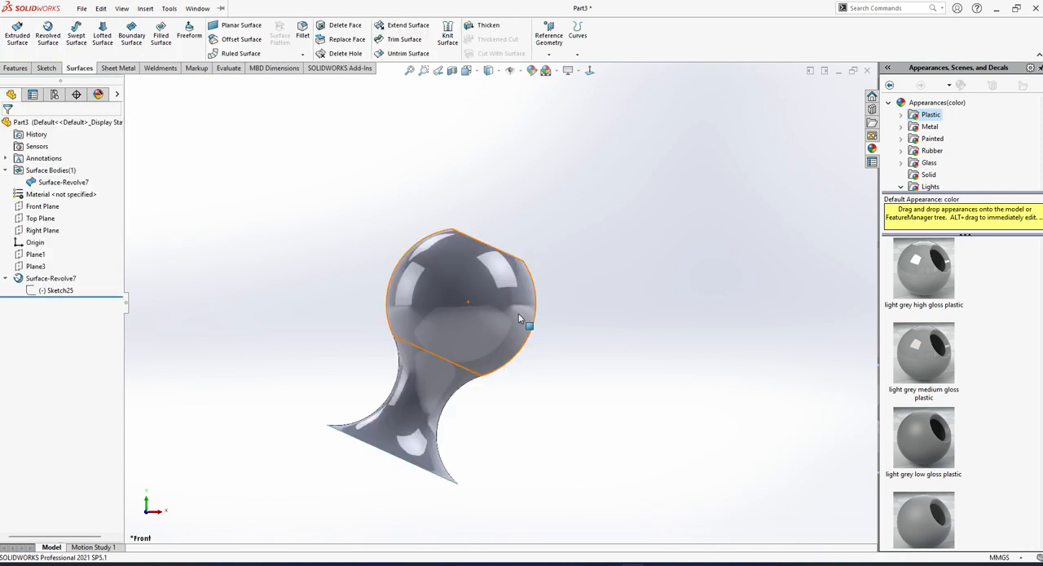
# Close the circular opening in the spherical part with a Fill Surface patch, using Contact as the edge setting.
pyautogui.moveTo(519, 318); pyautogui.dragTo(467, 219, button='middle')
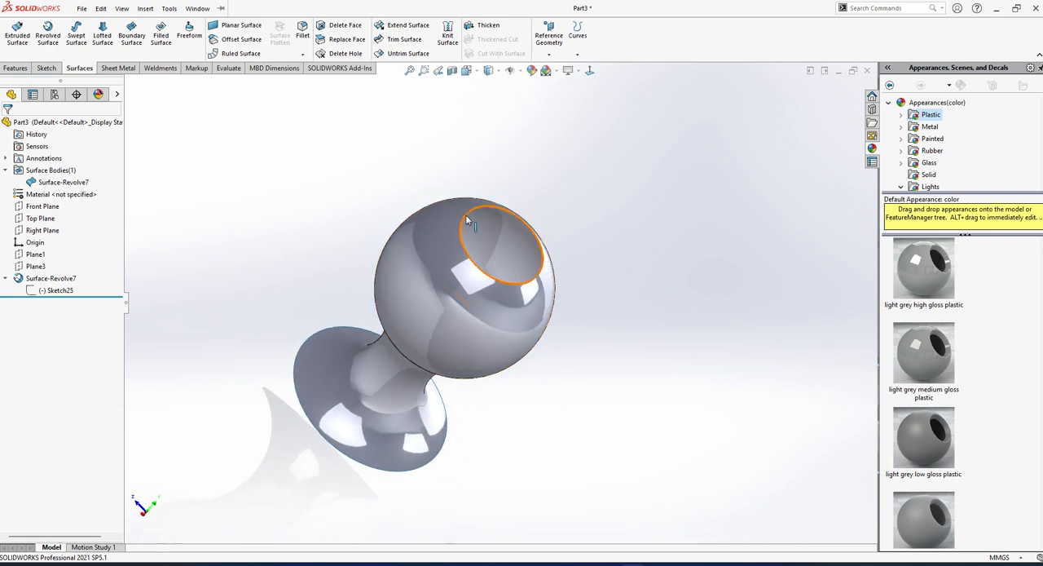
pyautogui.click(538, 249)
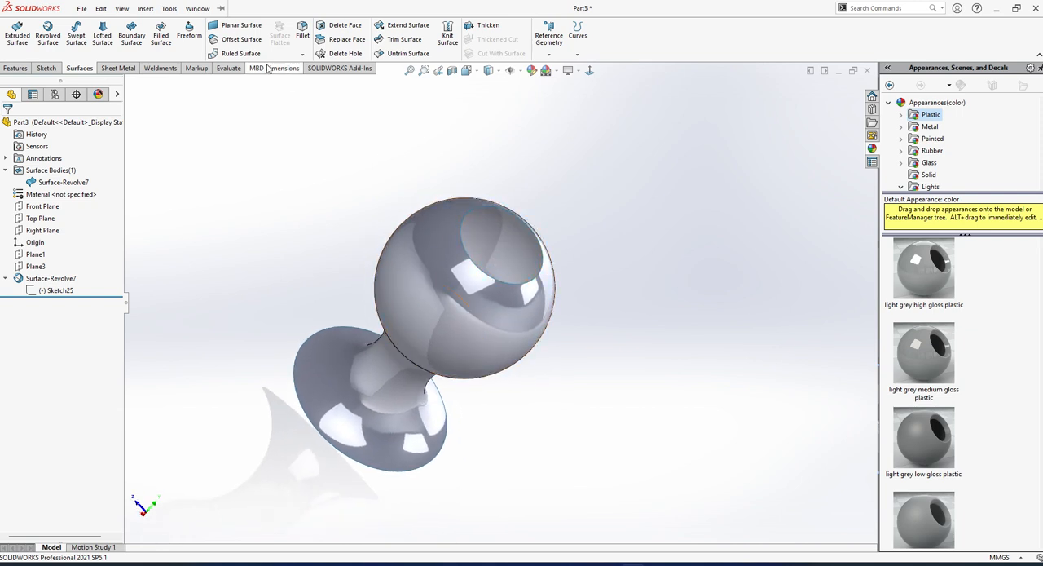
pyautogui.click(160, 34)
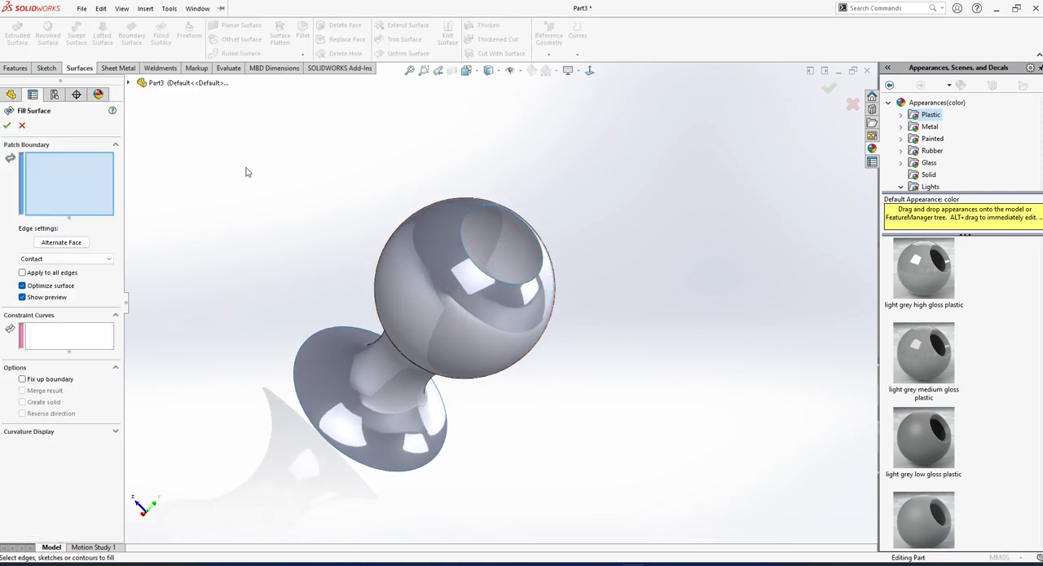
pyautogui.scroll(-4, 499, 246)
pyautogui.click(520, 204)
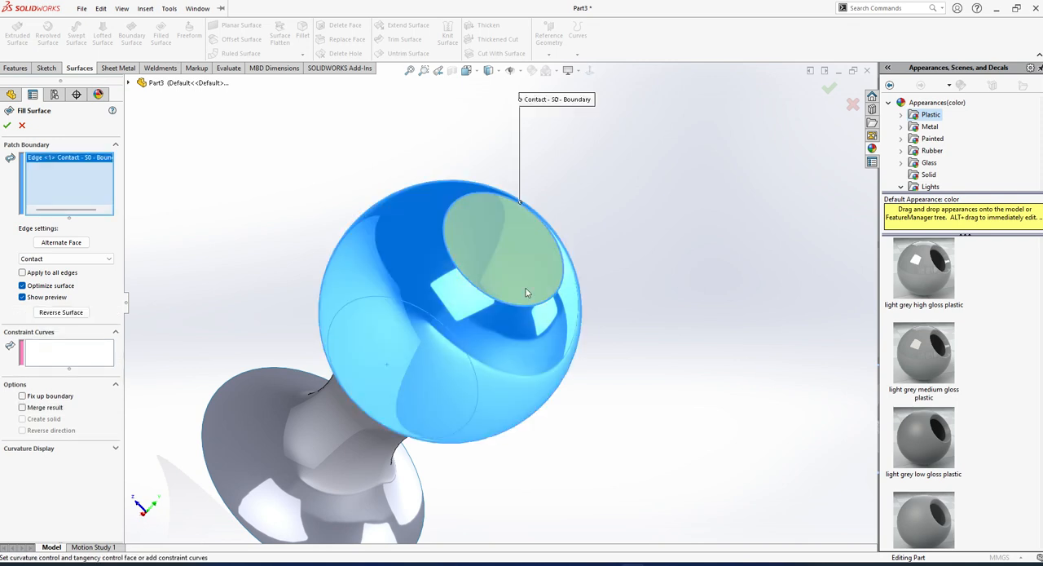
pyautogui.moveTo(526, 291); pyautogui.dragTo(399, 212, button='middle')
pyautogui.scroll(-3, 386, 209)
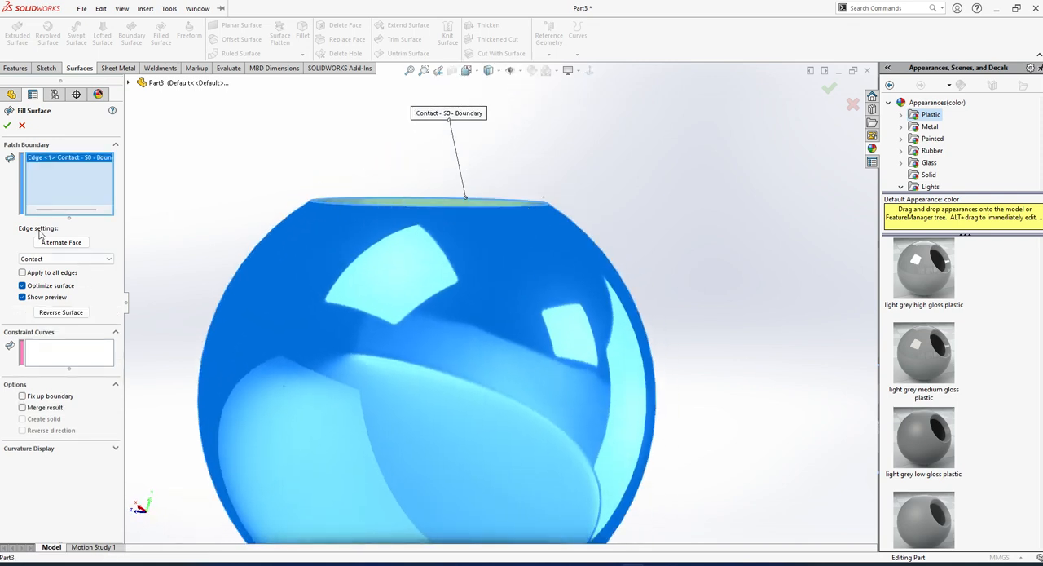
pyautogui.click(94, 261)
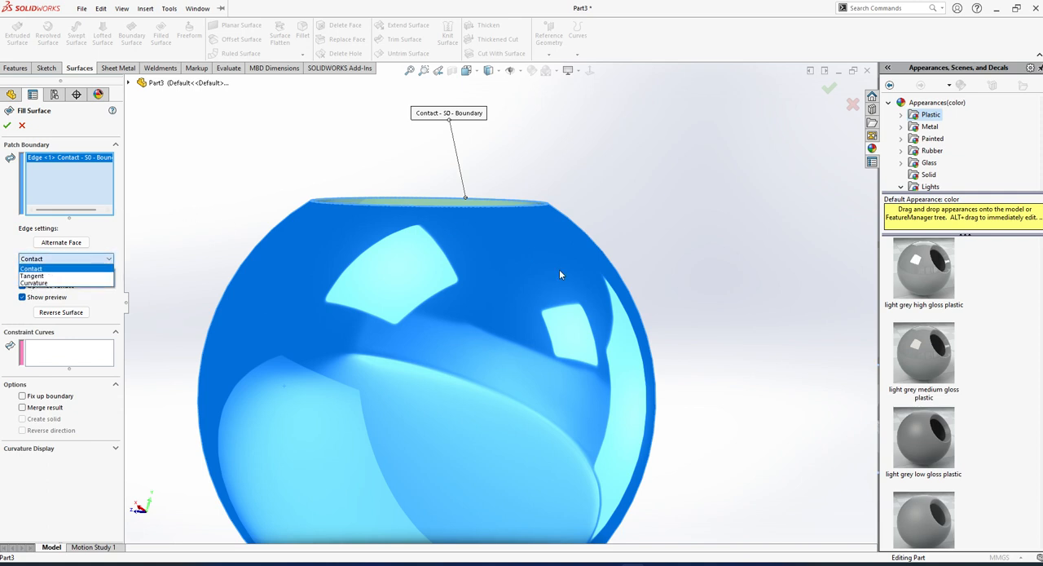
pyautogui.click(33, 268)
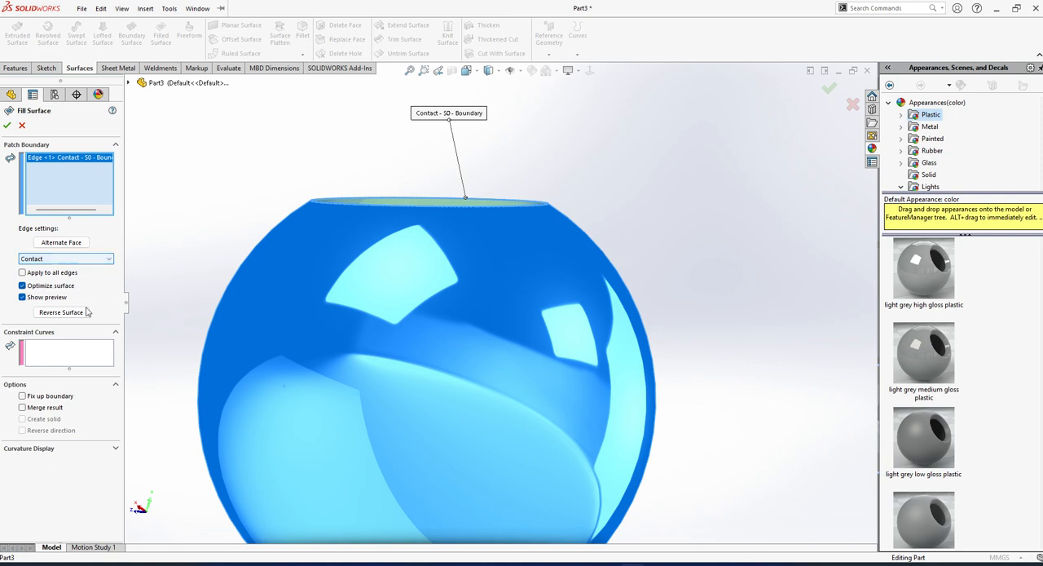
pyautogui.click(5, 130)
# Close the wide flared opening at the other end of the body with a Fill Surface patch using Contact.
pyautogui.scroll(2, 467, 207)
pyautogui.moveTo(468, 207); pyautogui.dragTo(230, 179, button='middle')
pyautogui.click(475, 291)
pyautogui.scroll(-4, 231, 179)
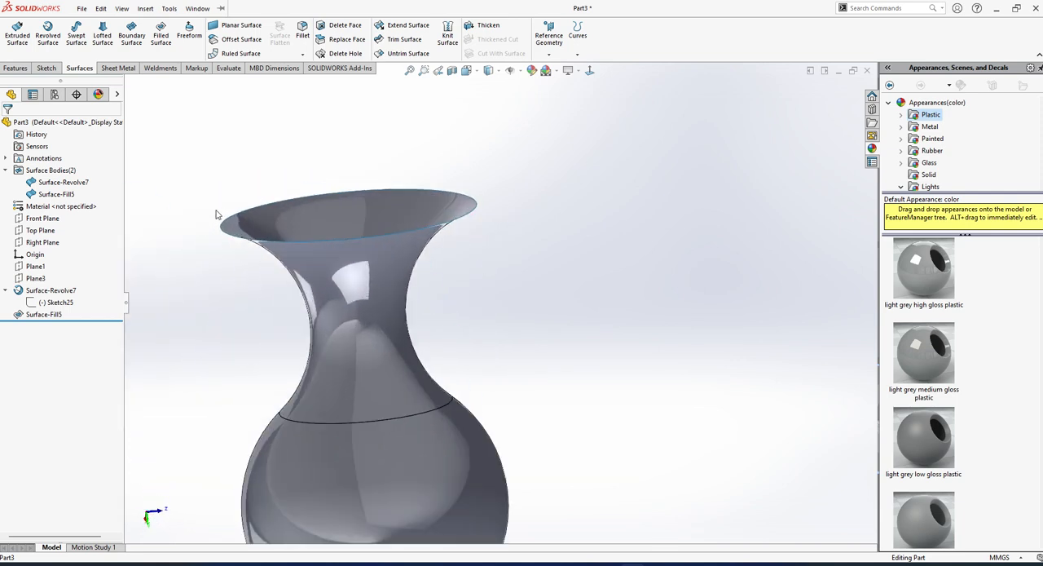
pyautogui.moveTo(225, 179); pyautogui.dragTo(214, 203, button='middle')
pyautogui.click(161, 35)
pyautogui.click(234, 208)
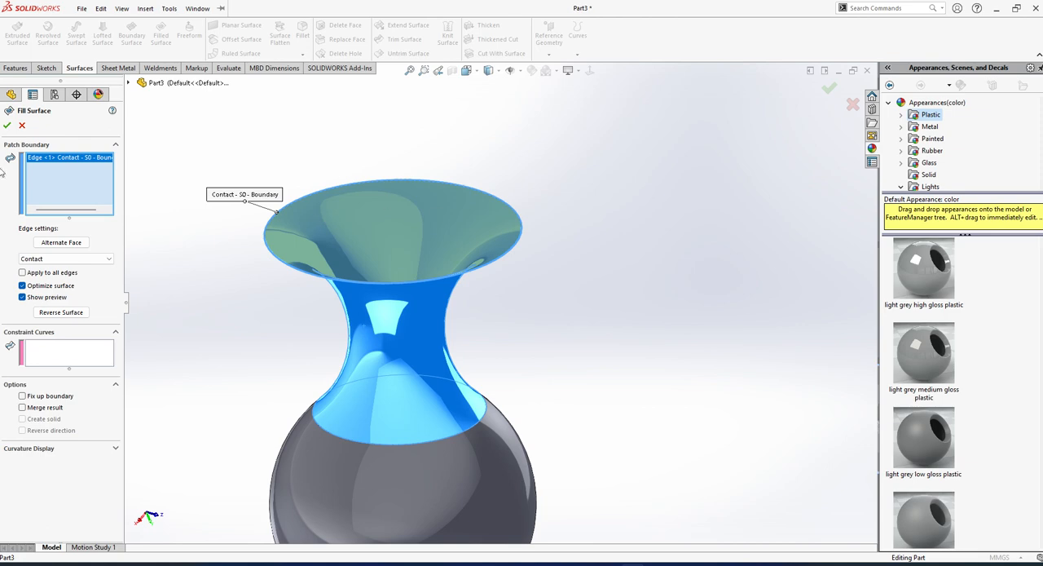
pyautogui.click(7, 124)
# Delete the two filled surfaces that close the vase's openings.
pyautogui.moveTo(350, 326); pyautogui.dragTo(478, 295, button='middle')
pyautogui.scroll(3, 436, 347)
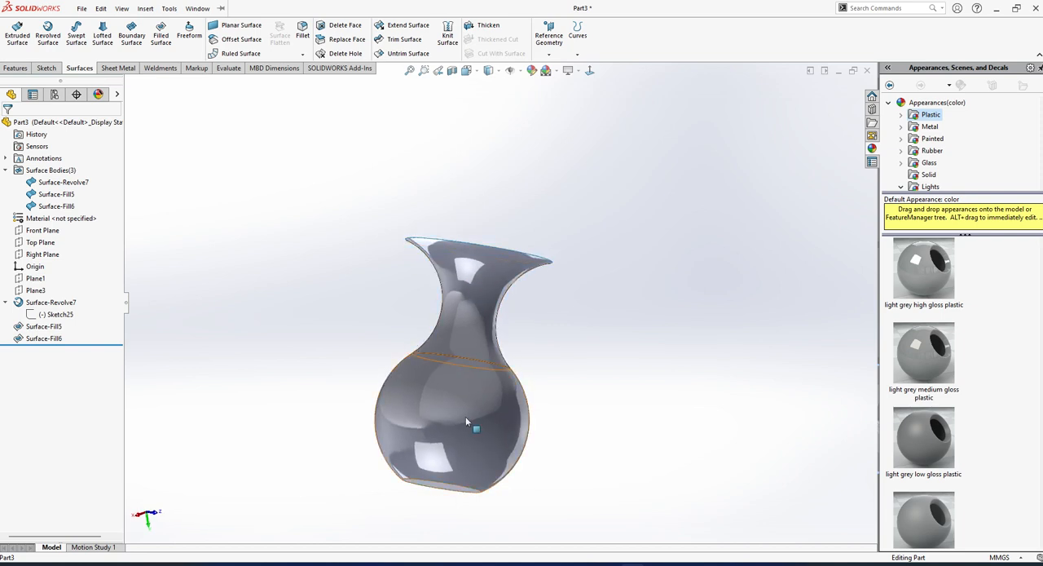
pyautogui.moveTo(465, 416); pyautogui.dragTo(516, 320, button='middle')
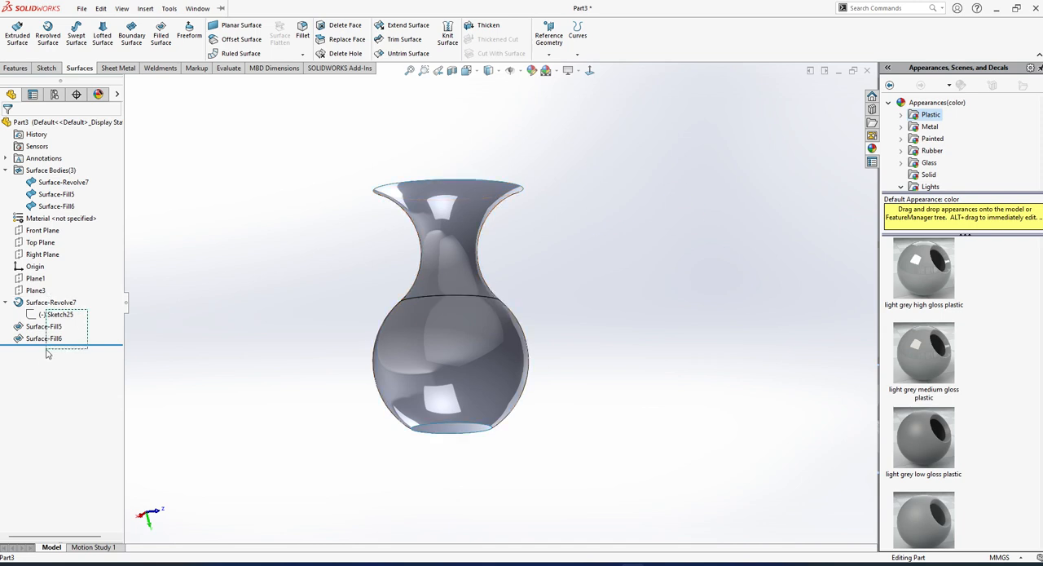
pyautogui.moveTo(47, 352); pyautogui.dragTo(48, 356)
pyautogui.press('Delete')
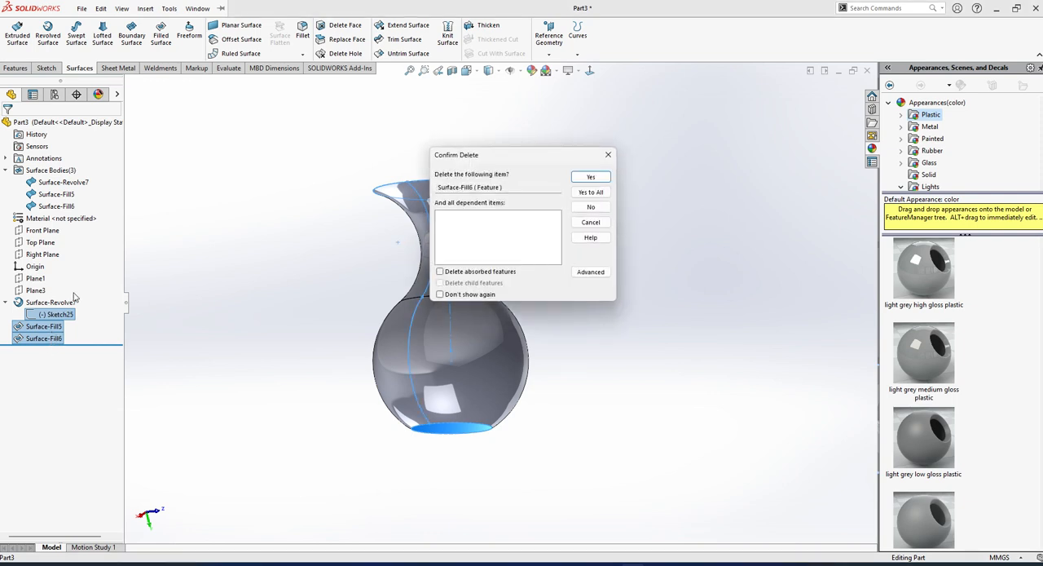
pyautogui.click(588, 178)
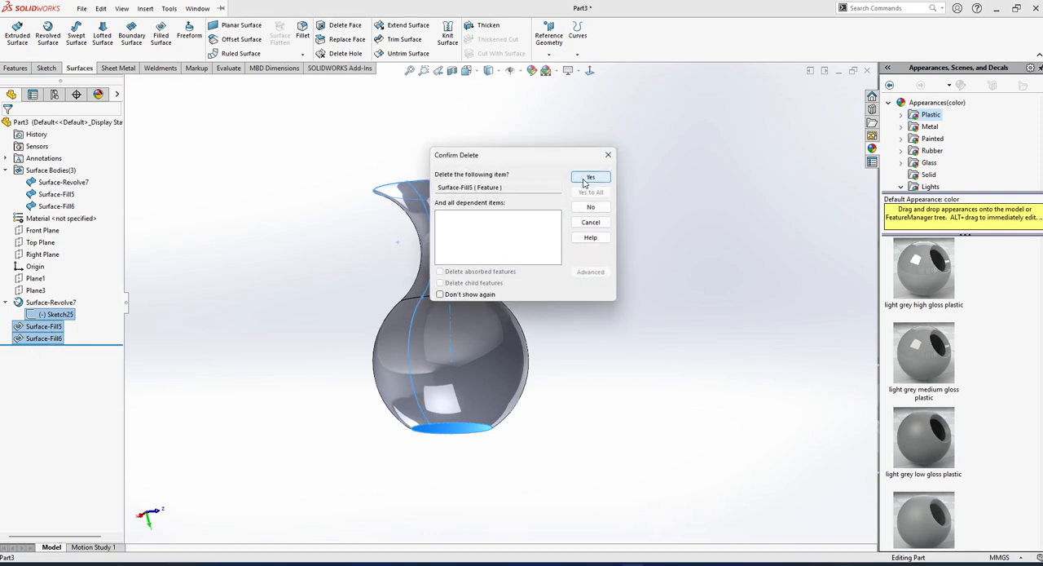
pyautogui.click(589, 178)
# Delete the revolved vase surface while keeping its profile sketch.
pyautogui.click(50, 278)
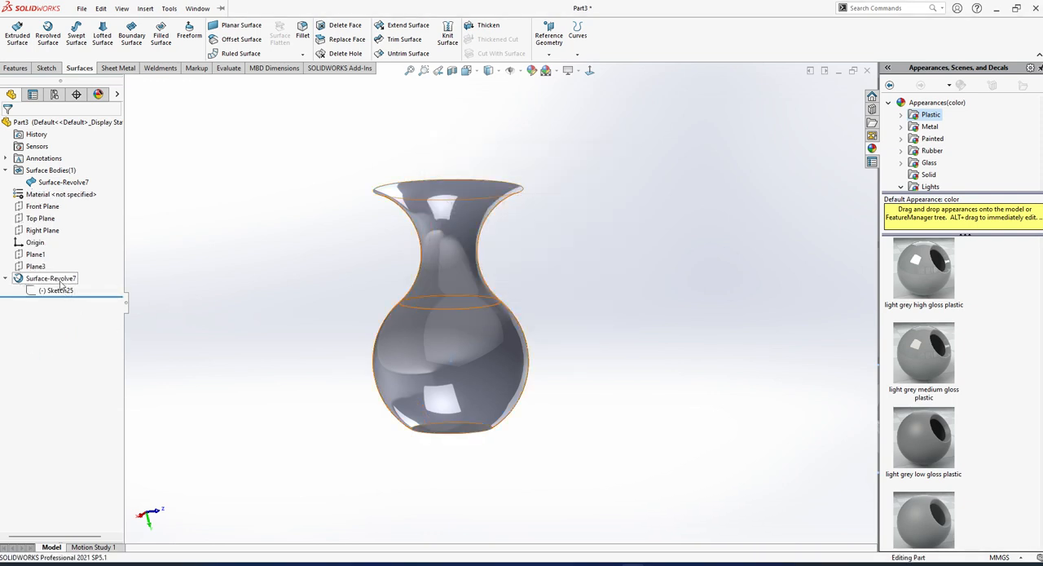
pyautogui.press('Delete')
pyautogui.press('Return')
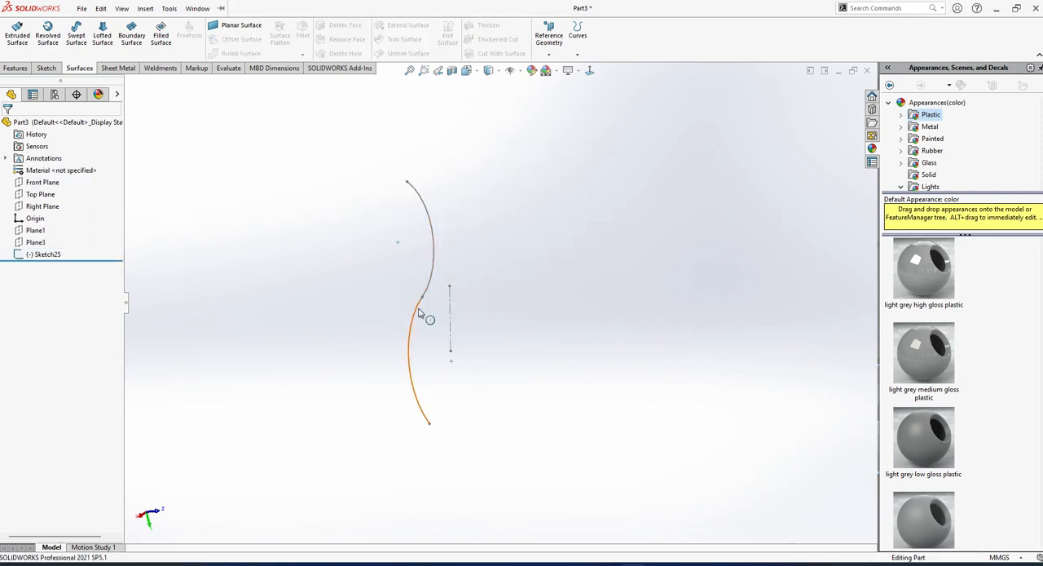
# Edit the remaining profile sketch and delete its lower arc.
pyautogui.click(55, 255)
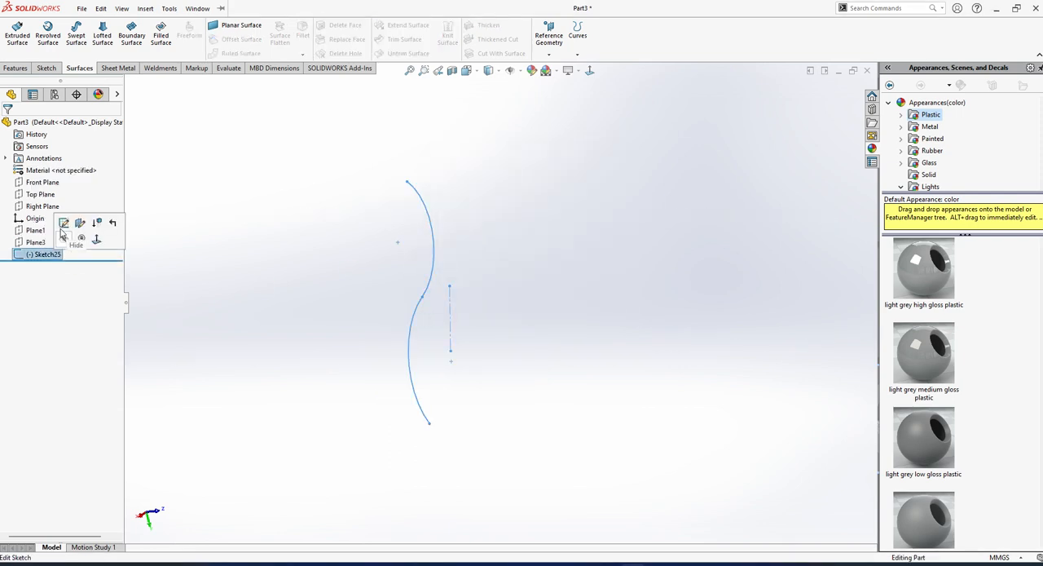
pyautogui.click(65, 226)
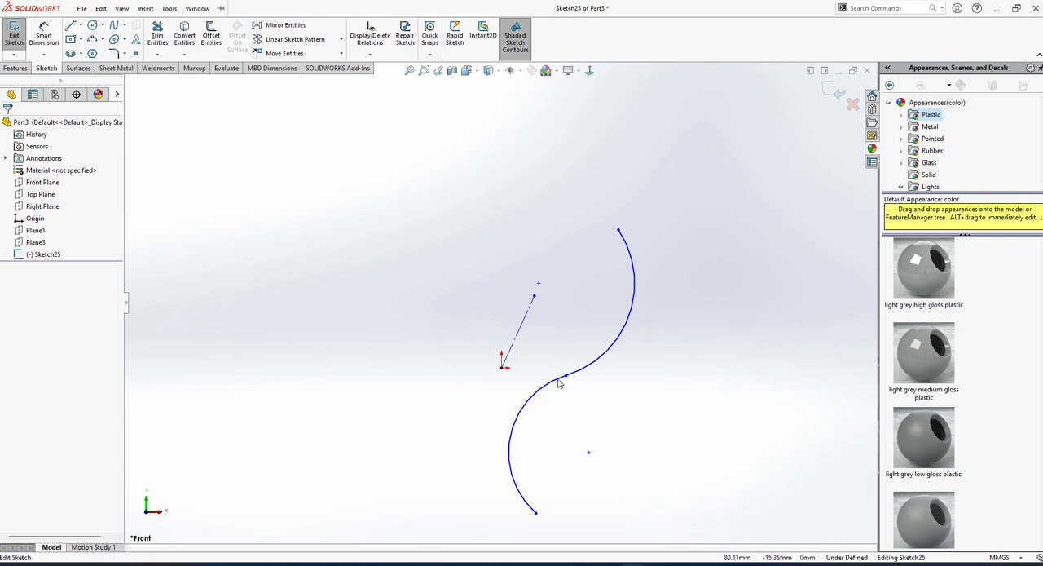
pyautogui.click(559, 383)
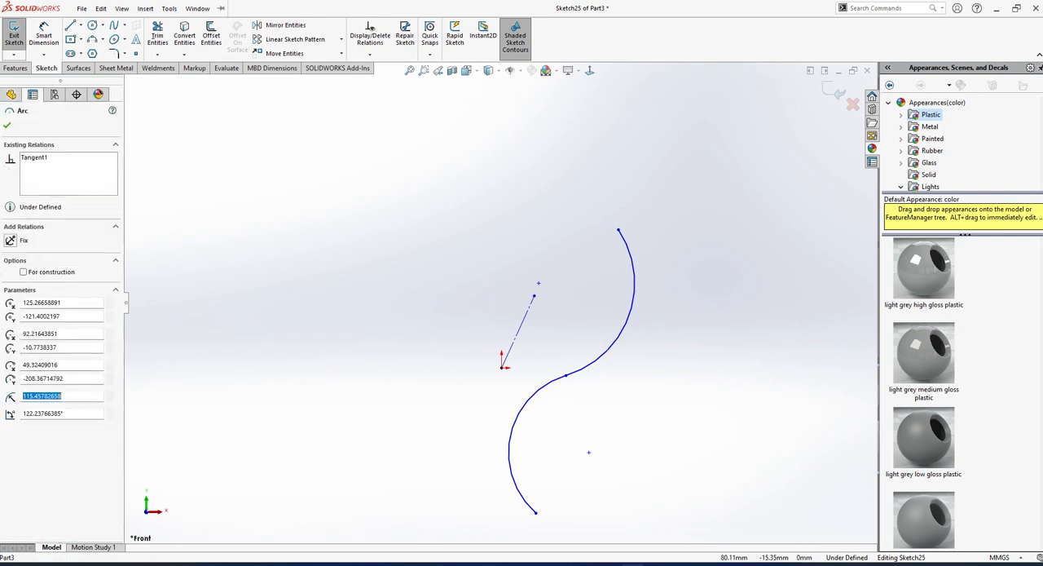
pyautogui.click(574, 427)
pyautogui.click(542, 395)
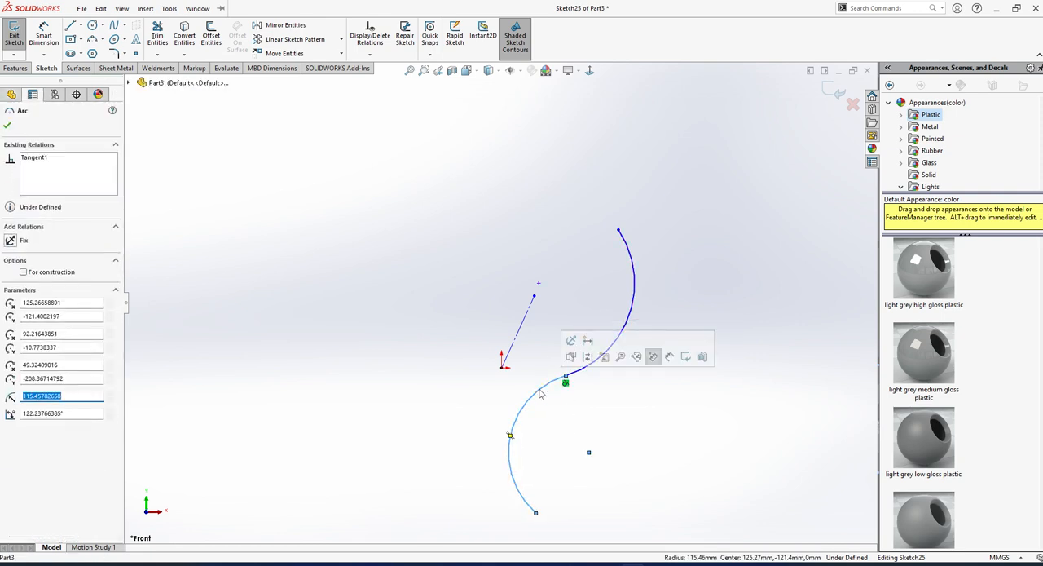
pyautogui.press('Delete')
# Sketch a new three-point arc below the upper arc, bulging toward the axis side and leaving a gap between the arcs.
pyautogui.click(93, 43)
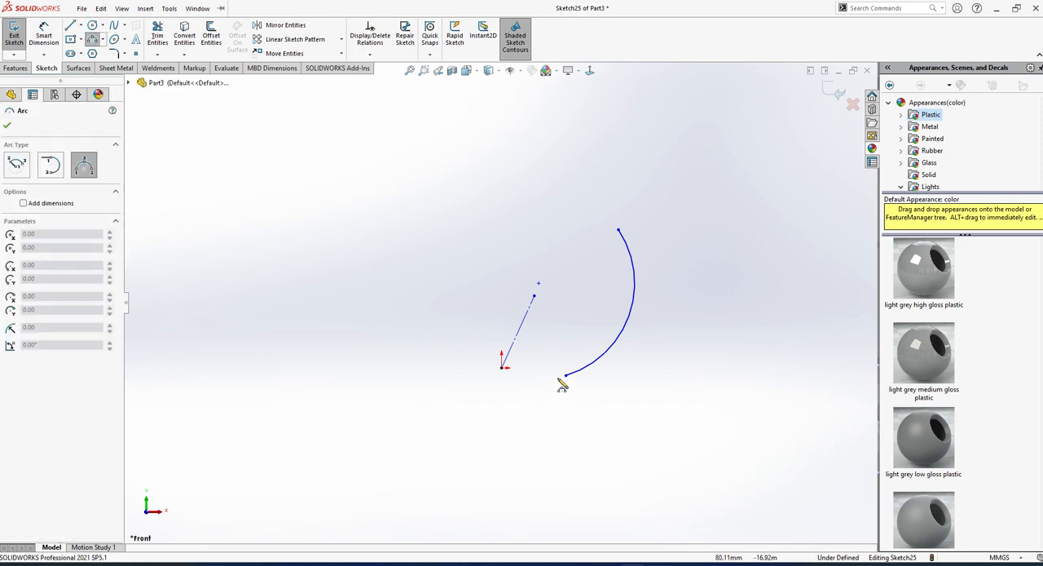
pyautogui.click(539, 376)
pyautogui.click(538, 489)
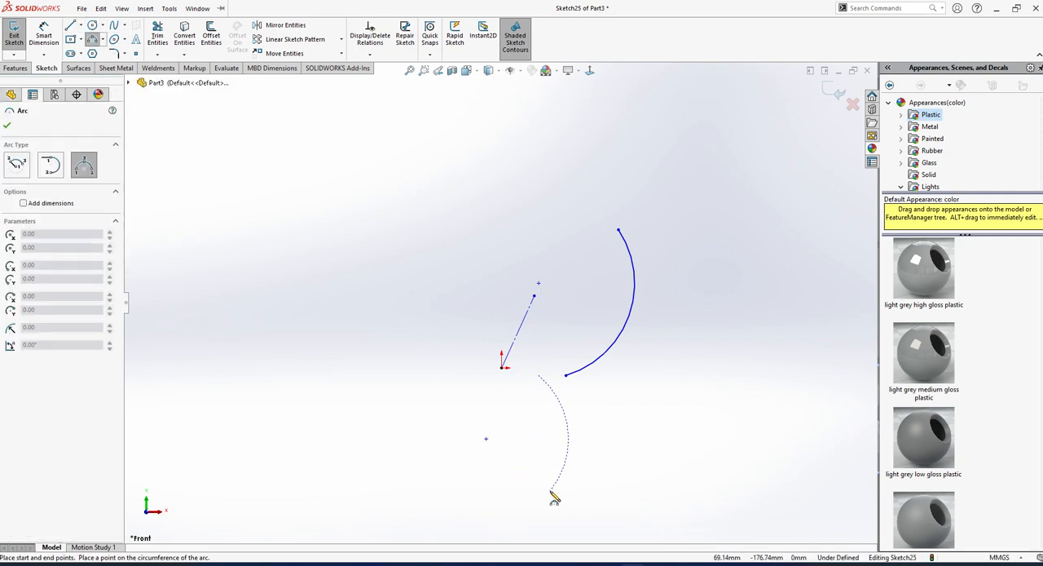
pyautogui.click(494, 437)
pyautogui.scroll(-2, 522, 416)
pyautogui.press('Escape')
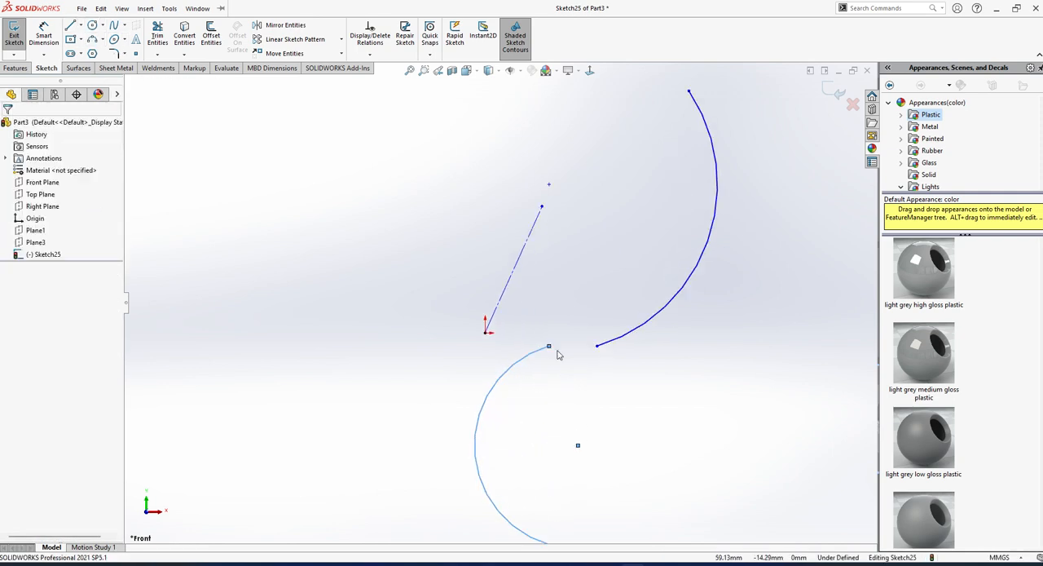
# Reposition the new arc's upper end so a small gap separates it from the other arc, and finish the sketch.
pyautogui.moveTo(549, 347); pyautogui.dragTo(564, 350)
pyautogui.scroll(3, 591, 425)
pyautogui.moveTo(590, 418); pyautogui.dragTo(595, 419, button='middle')
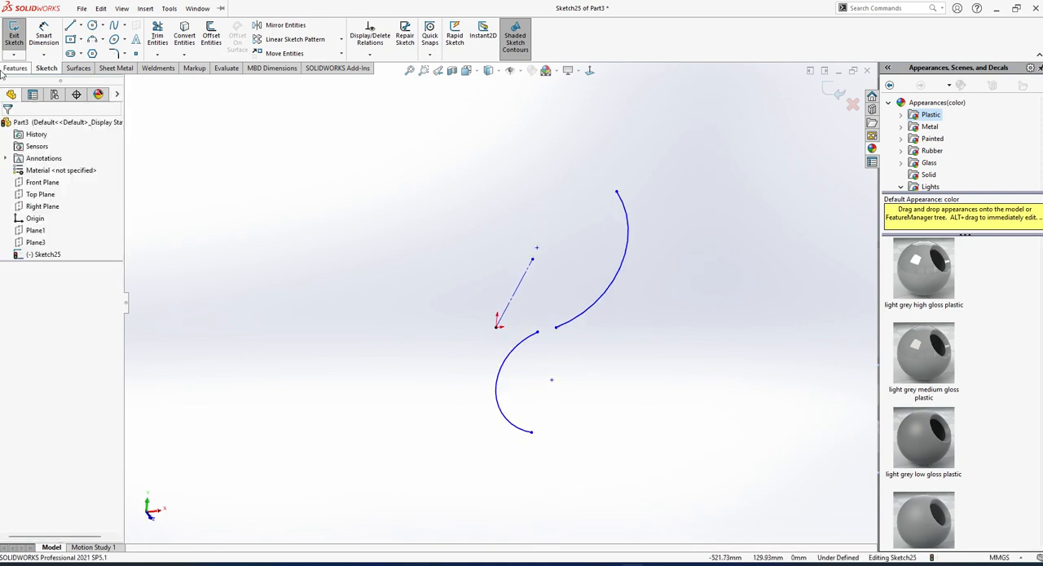
pyautogui.click(13, 32)
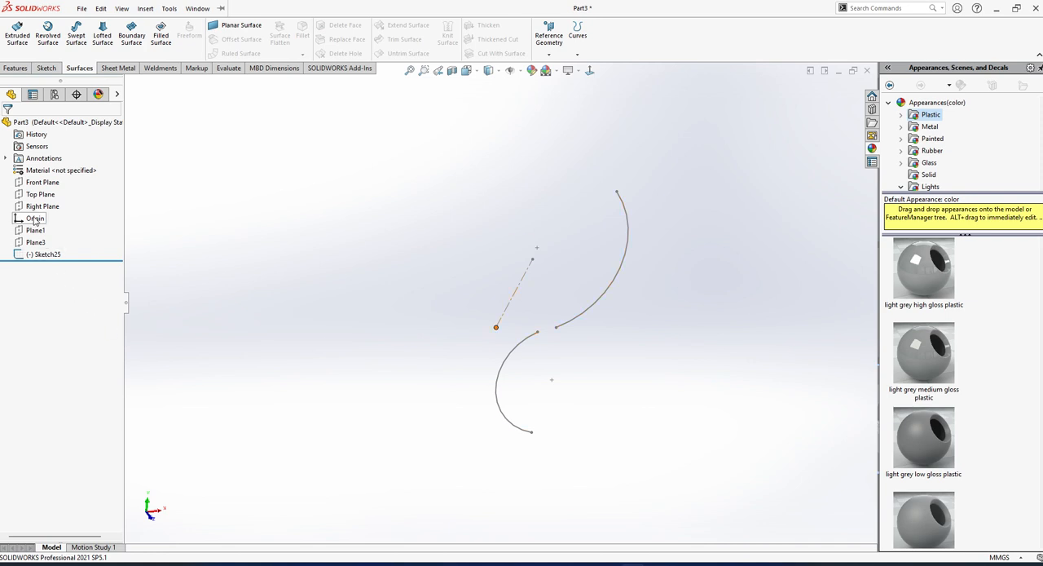
pyautogui.click(16, 33)
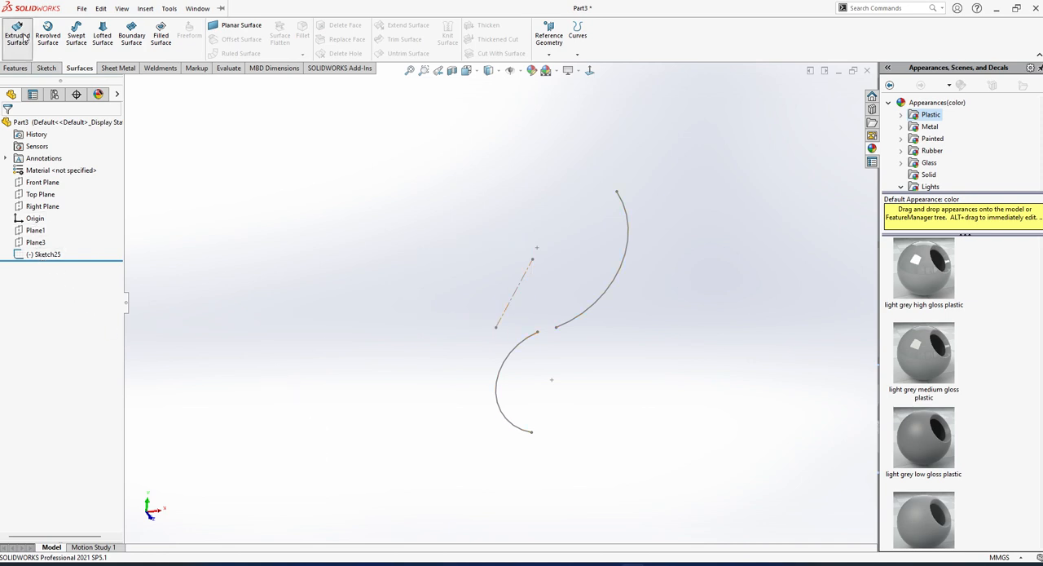
pyautogui.click(563, 324)
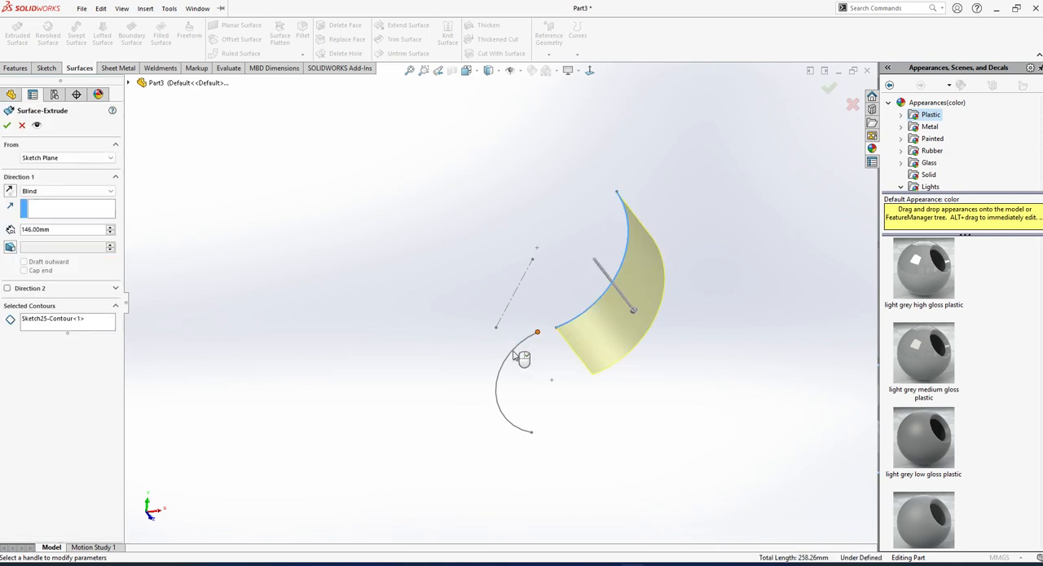
pyautogui.click(22, 124)
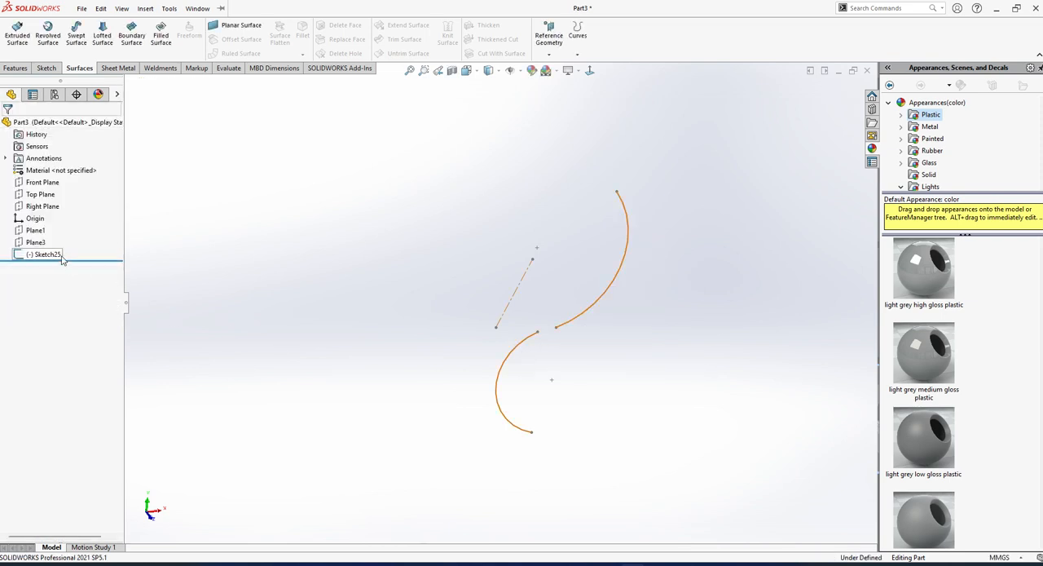
# Revolve the two-arc sketch 360 degrees about its centreline as a surface.
pyautogui.click(32, 255)
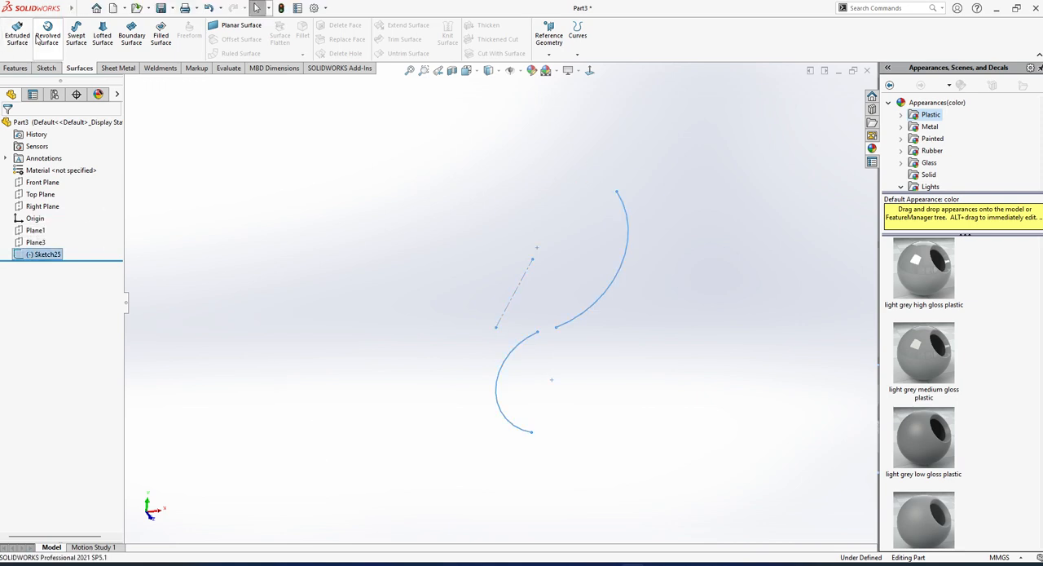
pyautogui.click(43, 39)
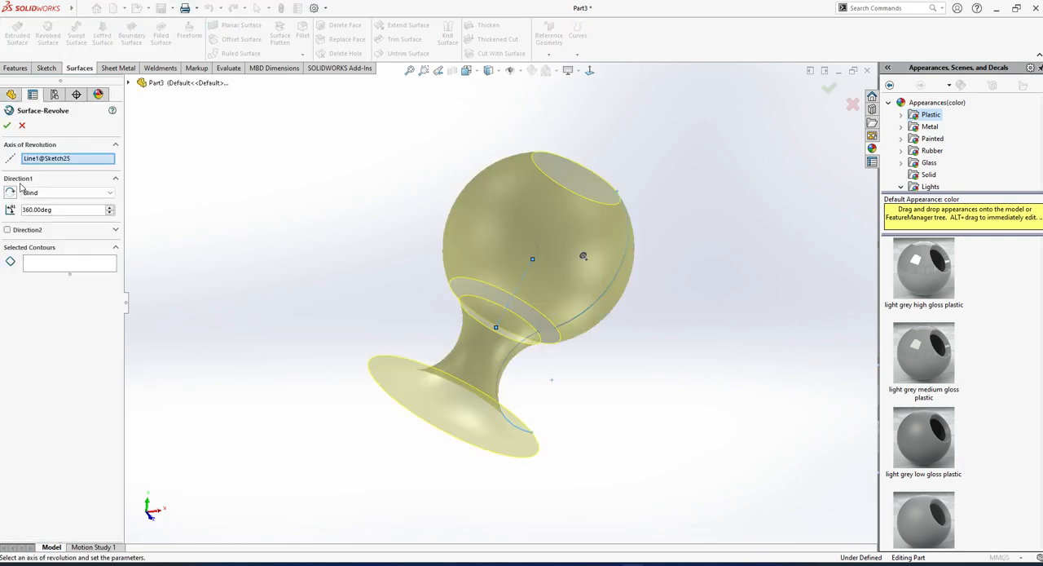
pyautogui.click(7, 125)
pyautogui.moveTo(486, 324)
pyautogui.mouseDown(button='middle')
pyautogui.moveTo(435, 212)
pyautogui.moveTo(526, 278)
pyautogui.moveTo(489, 341)
pyautogui.mouseUp(button='middle')
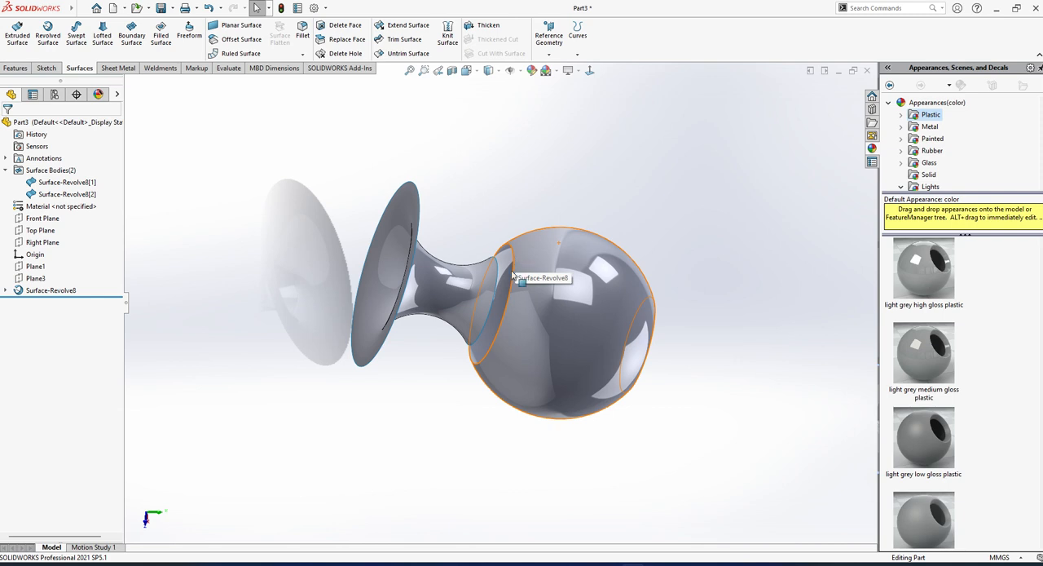
pyautogui.moveTo(497, 297); pyautogui.dragTo(494, 233, button='middle')
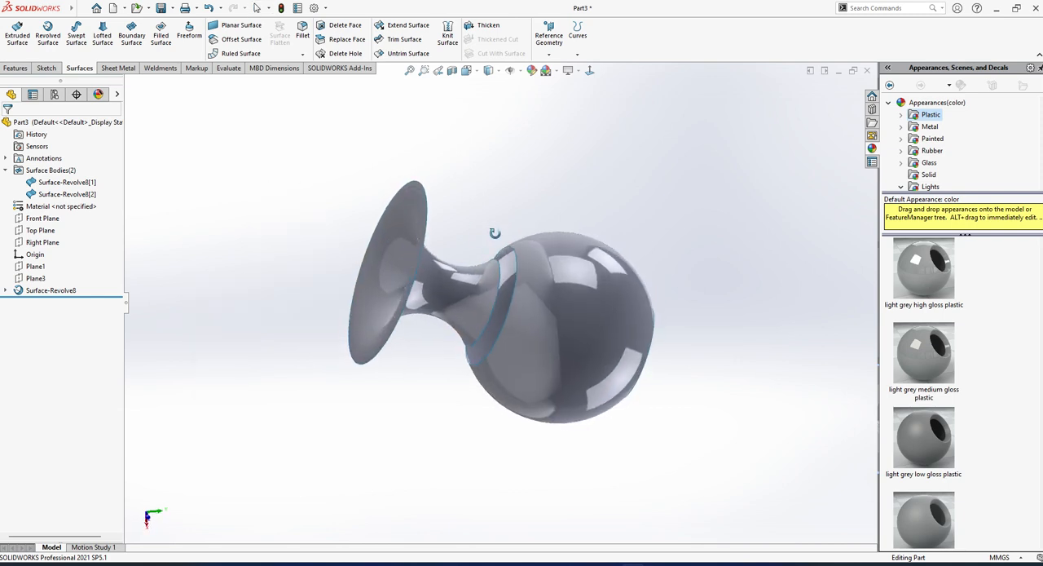
# Bridge the gap between the neck and the spherical body with a Fill Surface patch on their facing circular edges, using Contact.
pyautogui.click(162, 39)
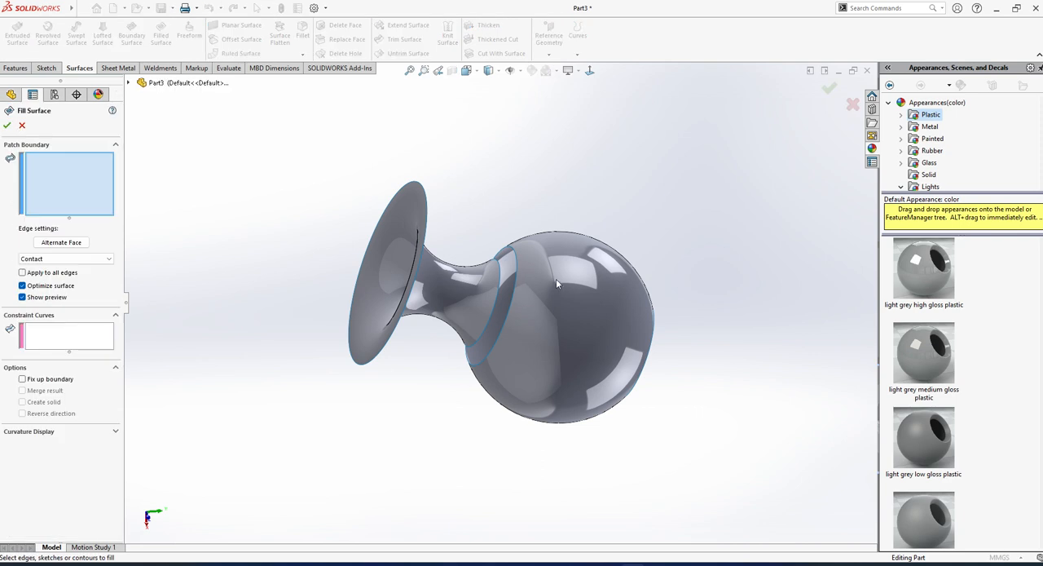
pyautogui.click(516, 258)
pyautogui.scroll(-2, 510, 272)
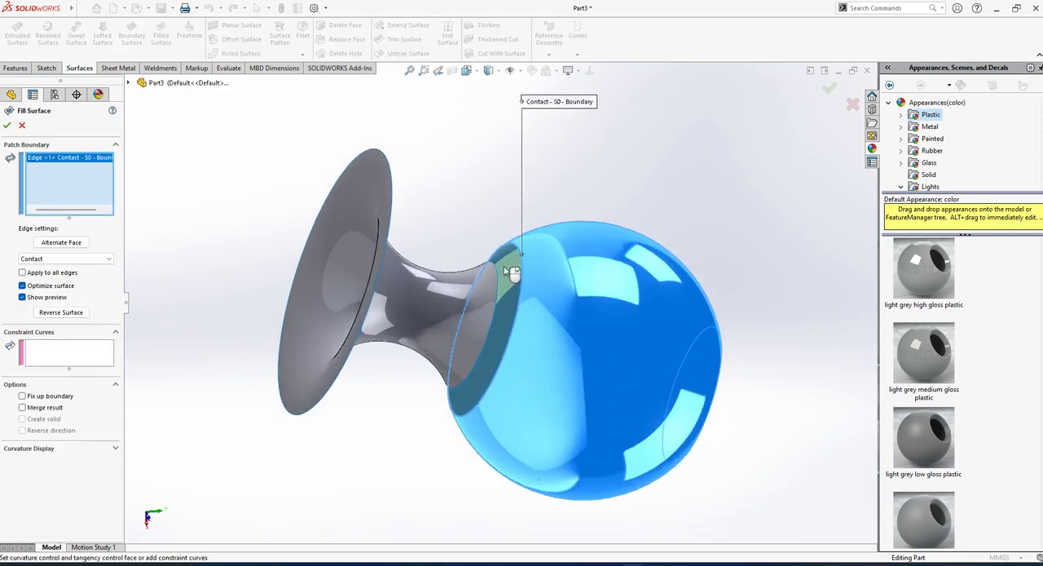
pyautogui.scroll(-2, 489, 302)
pyautogui.moveTo(480, 320); pyautogui.dragTo(506, 252, button='middle')
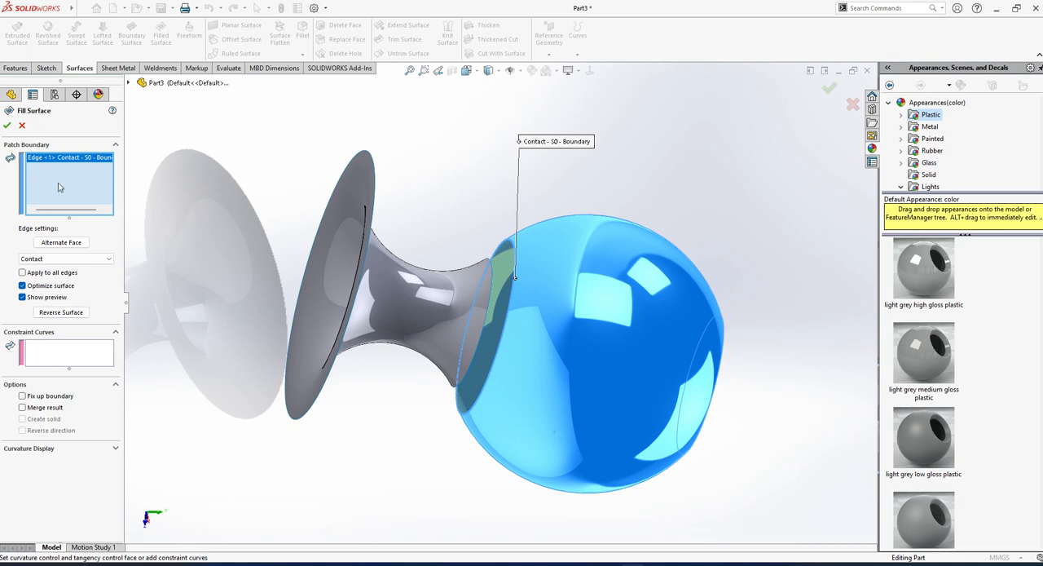
pyautogui.click(491, 275)
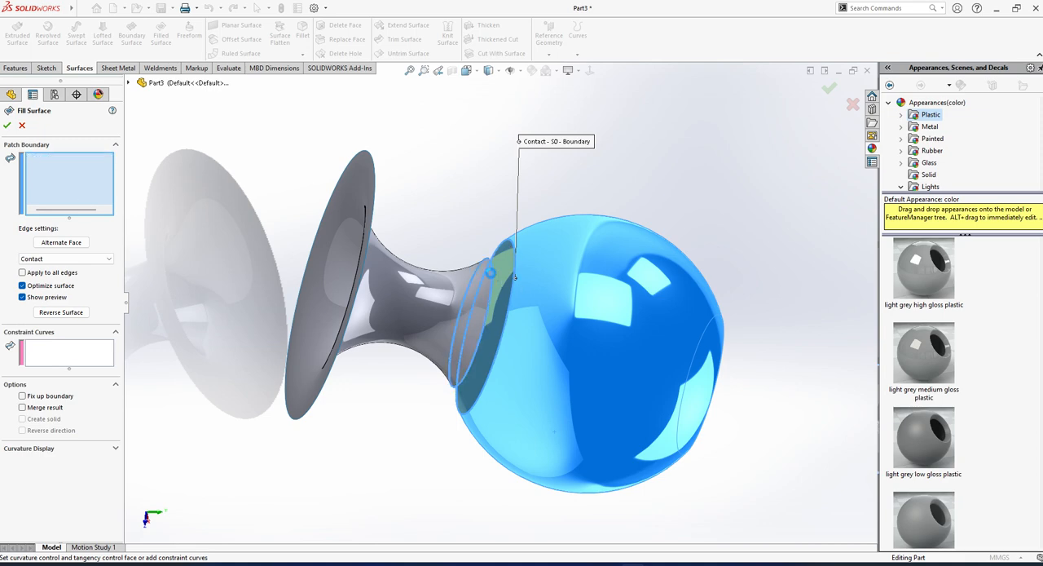
pyautogui.scroll(-2, 498, 271)
pyautogui.scroll(-2, 500, 270)
pyautogui.moveTo(499, 270); pyautogui.dragTo(437, 428, button='middle')
pyautogui.scroll(2, 435, 431)
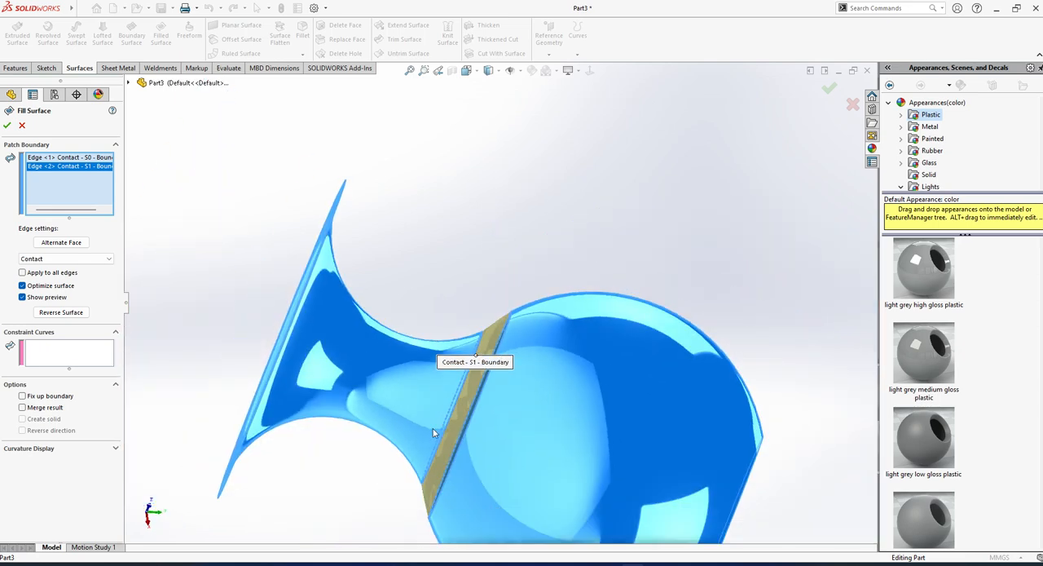
pyautogui.scroll(-4, 427, 477)
pyautogui.moveTo(427, 479); pyautogui.dragTo(427, 379, button='middle')
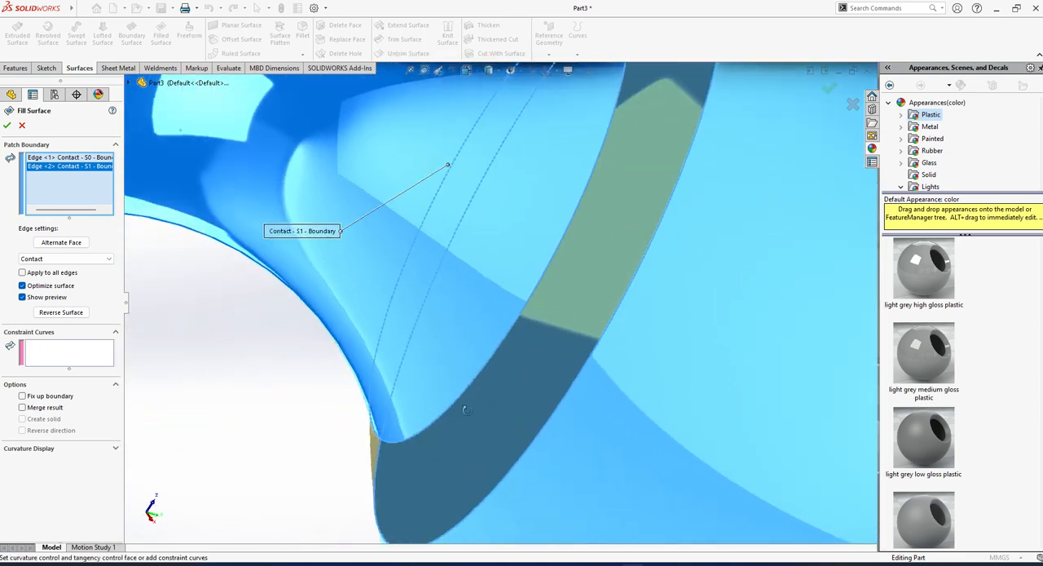
pyautogui.click(6, 126)
pyautogui.scroll(5, 485, 334)
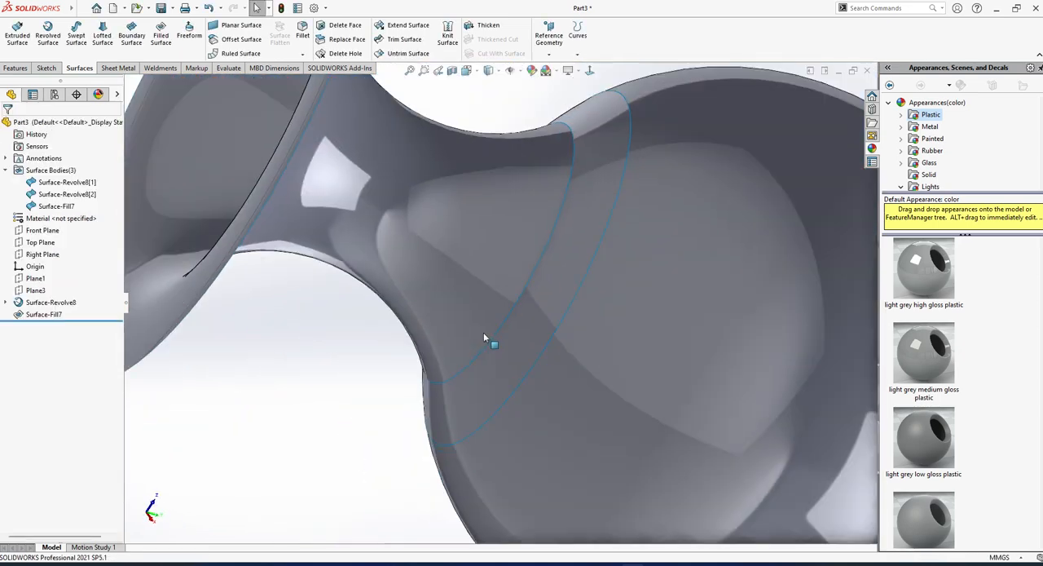
# Cut the vase with a section view on the Front Plane and examine the patch between the neck and the body.
pyautogui.moveTo(485, 334); pyautogui.dragTo(585, 344, button='middle')
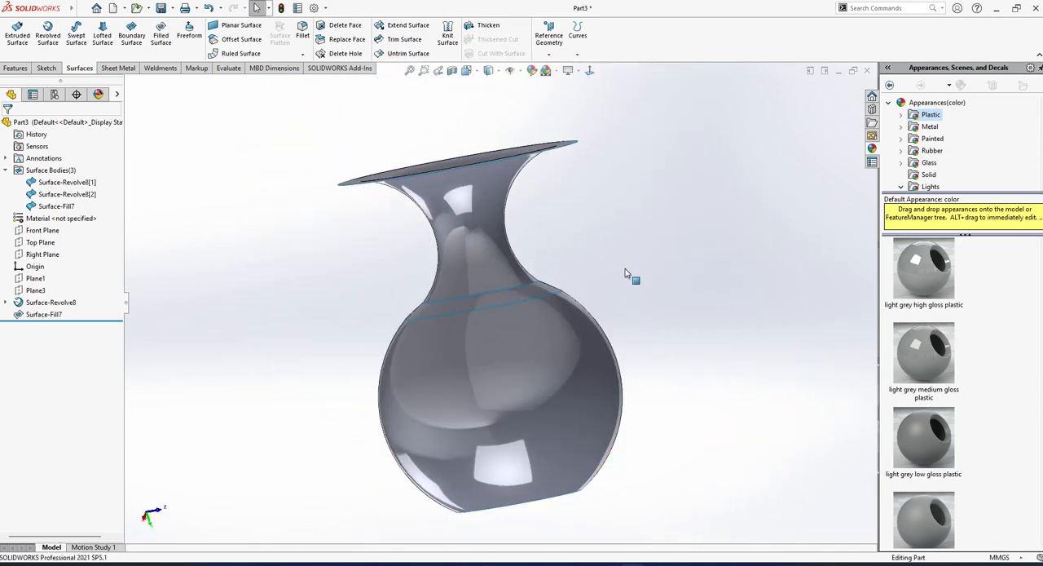
pyautogui.moveTo(628, 275); pyautogui.dragTo(531, 352, button='middle')
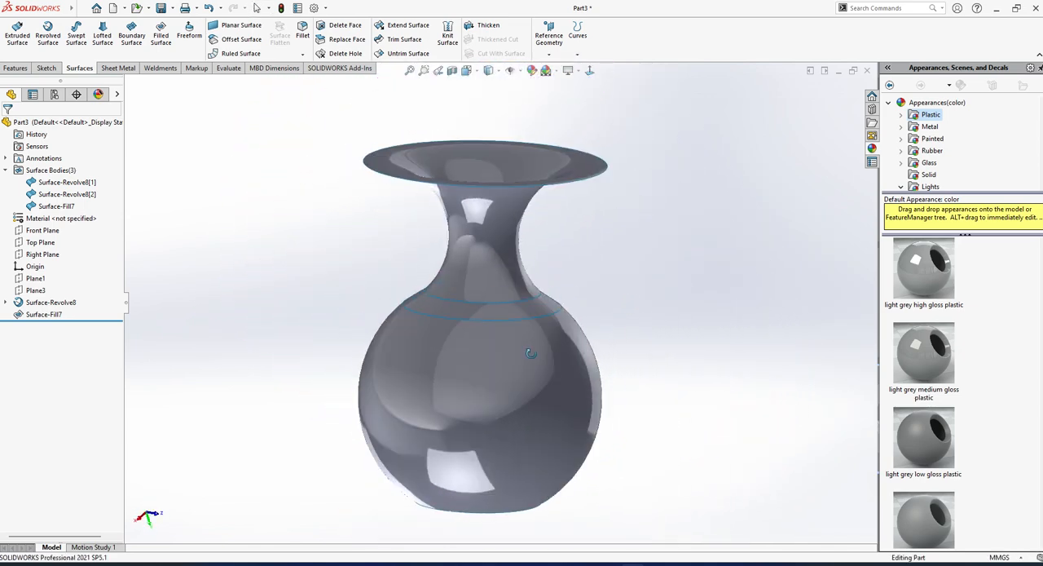
pyautogui.click(452, 70)
pyautogui.moveTo(466, 297); pyautogui.dragTo(391, 292, button='middle')
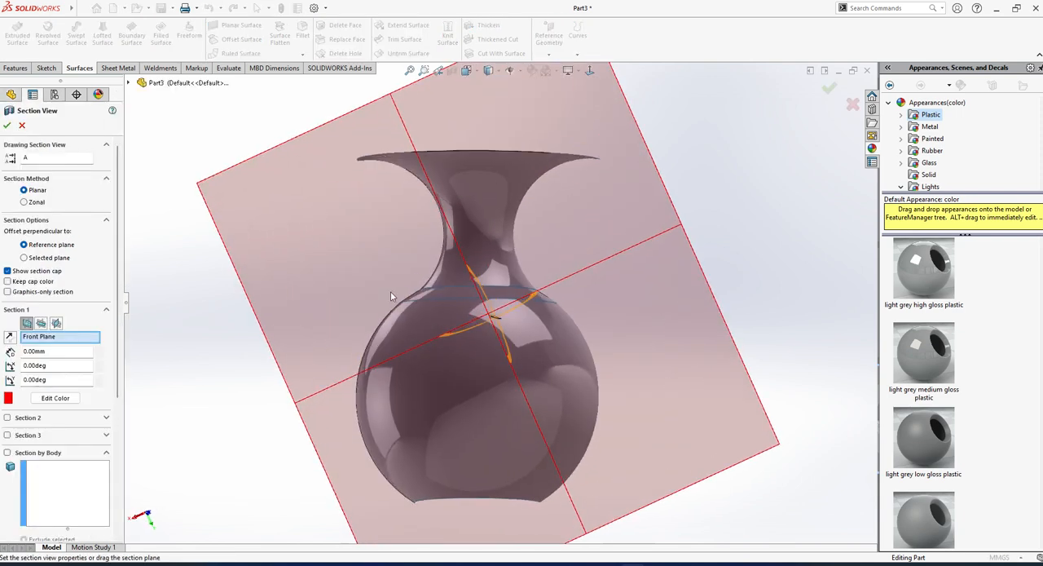
pyautogui.click(8, 124)
pyautogui.moveTo(586, 311); pyautogui.dragTo(482, 278, button='middle')
pyautogui.scroll(-7, 536, 317)
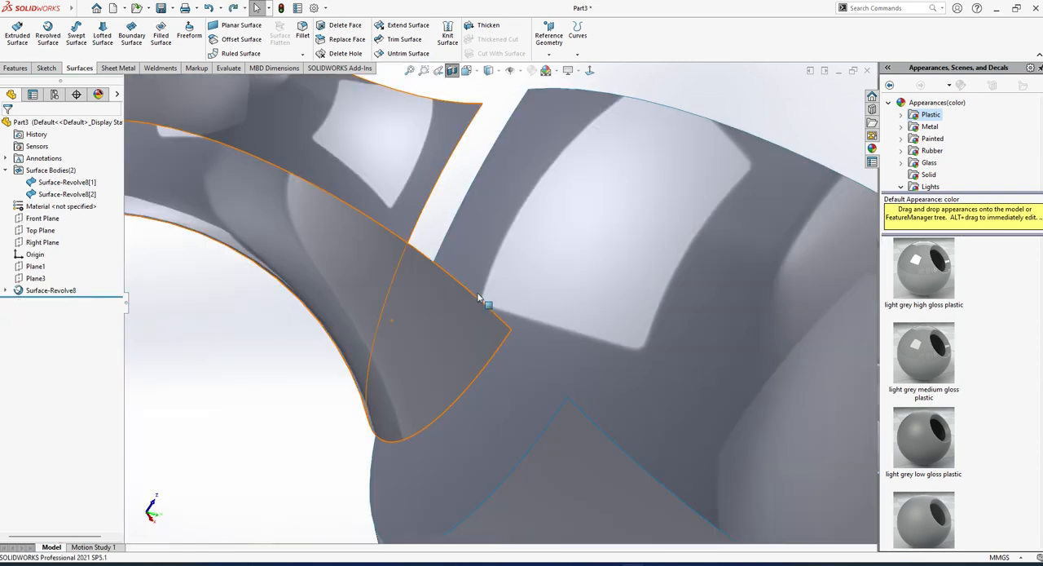
# Clear away the revolved surface and delete its two-arc profile sketch.
pyautogui.scroll(4, 542, 352)
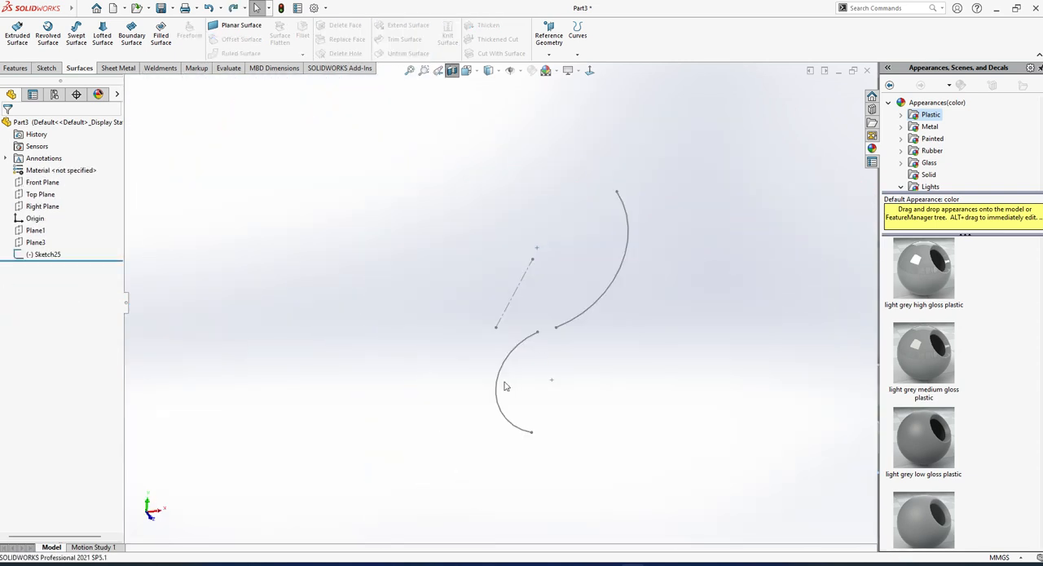
pyautogui.click(50, 254)
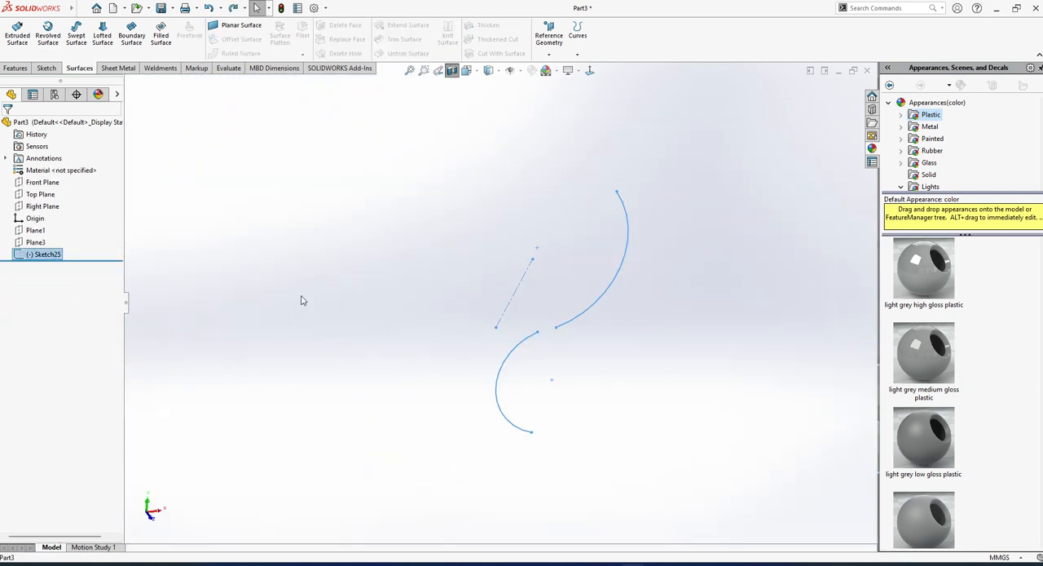
pyautogui.click(302, 303)
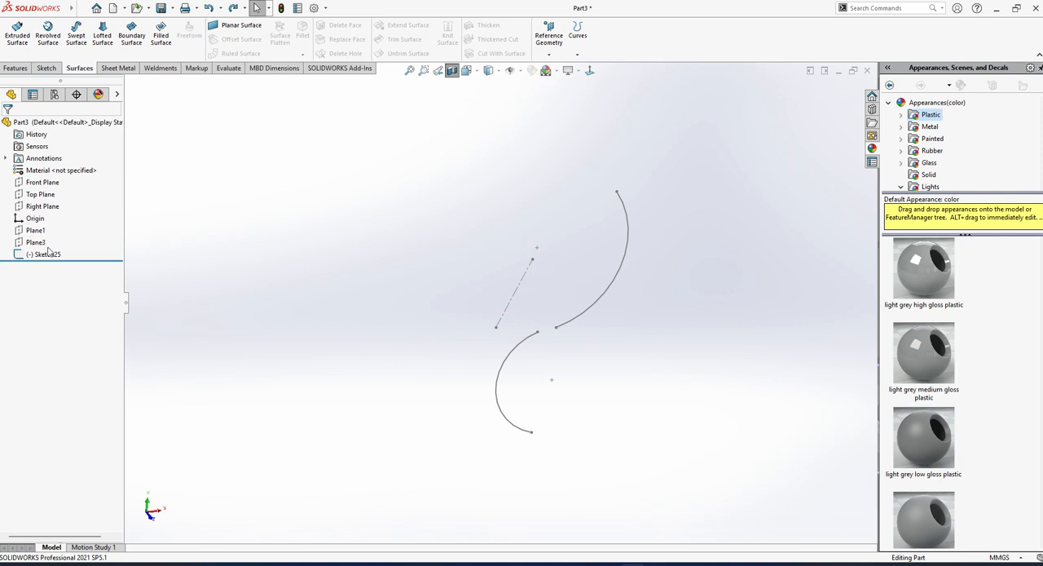
pyautogui.moveTo(354, 163)
pyautogui.mouseDown()
pyautogui.moveTo(664, 472)
pyautogui.moveTo(691, 513)
pyautogui.mouseUp()
pyautogui.click(41, 255)
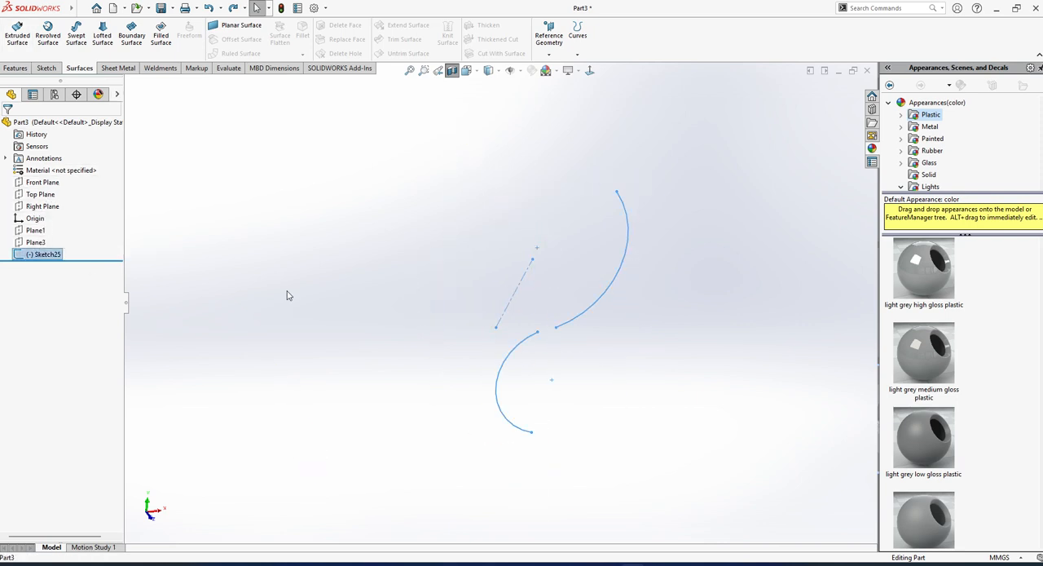
pyautogui.press('Delete')
pyautogui.press('Return')
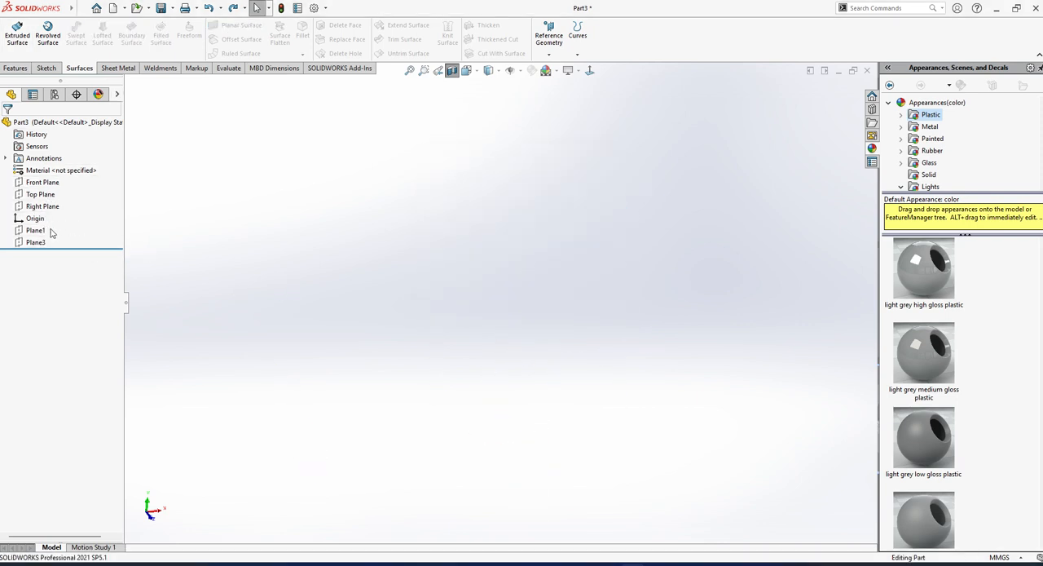
# Delete the reference planes Plane1 and Plane3.
pyautogui.moveTo(56, 233); pyautogui.dragTo(26, 257)
pyautogui.press('Delete')
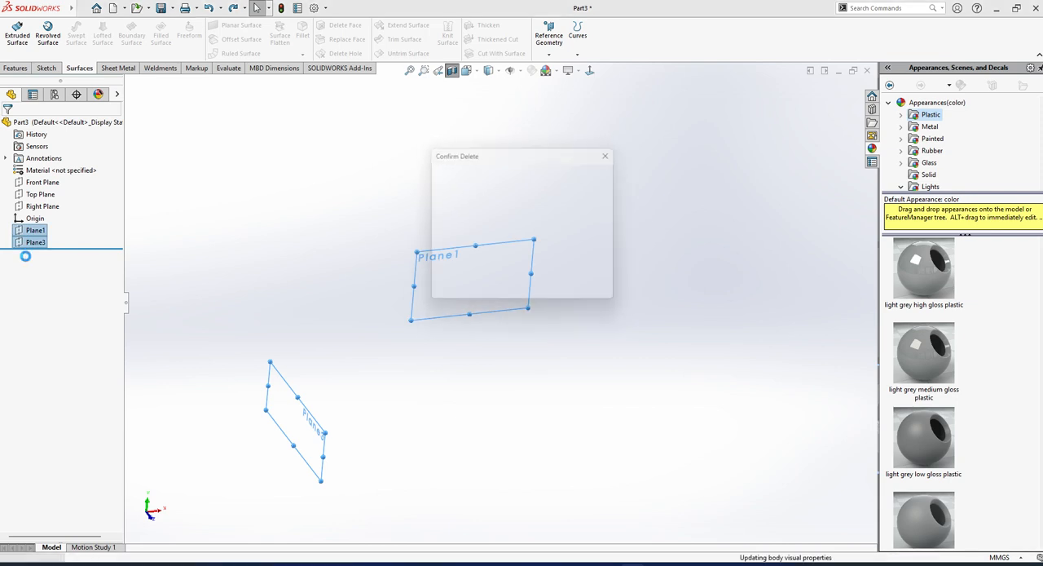
pyautogui.press('Return')
# Sketch a centre rectangle about 414 by 223 mm on the Front Plane, centred on the origin, and finish the sketch.
pyautogui.click(45, 183)
pyautogui.click(54, 168)
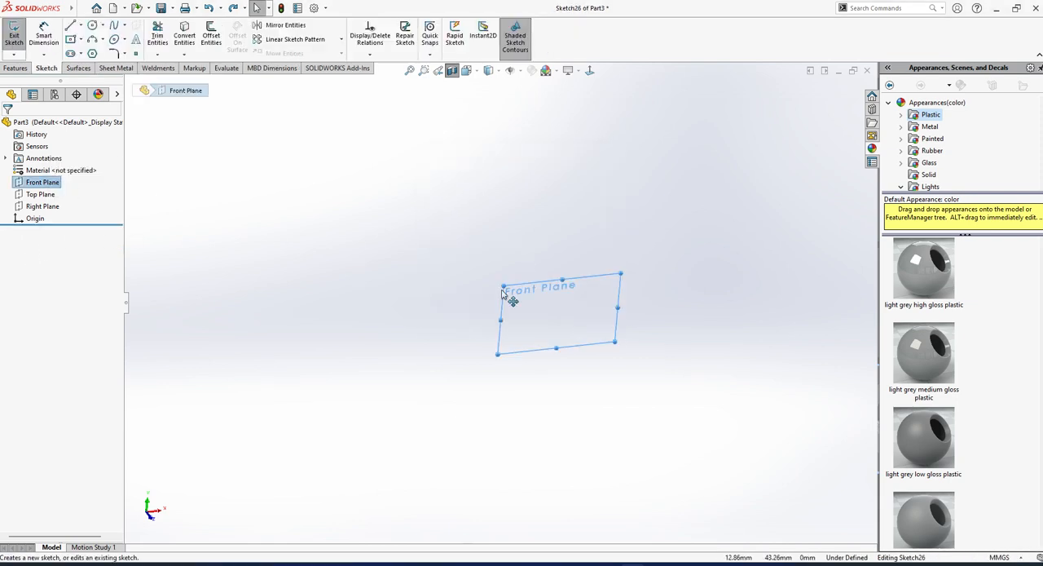
pyautogui.click(70, 39)
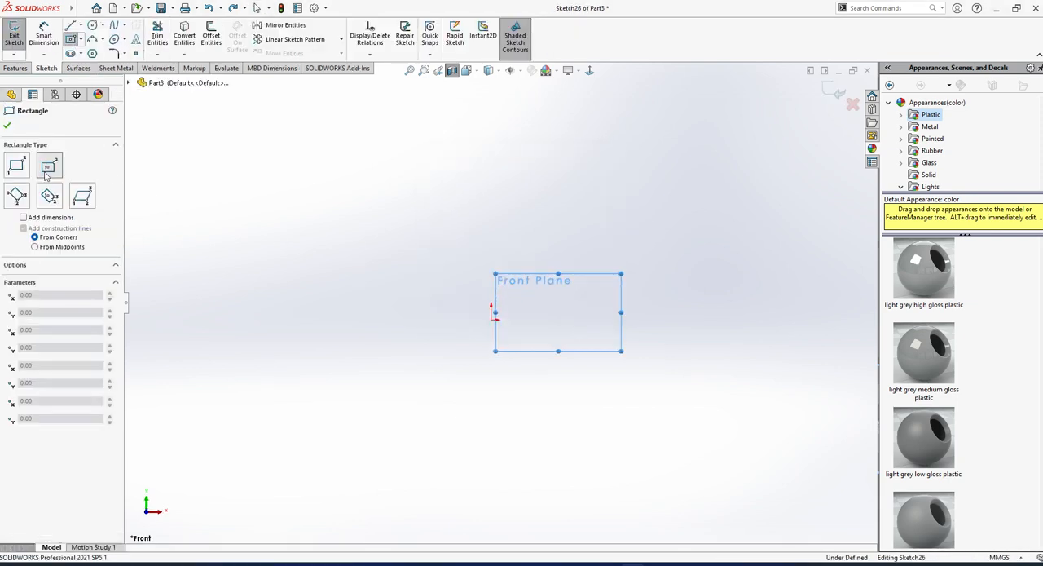
pyautogui.click(49, 168)
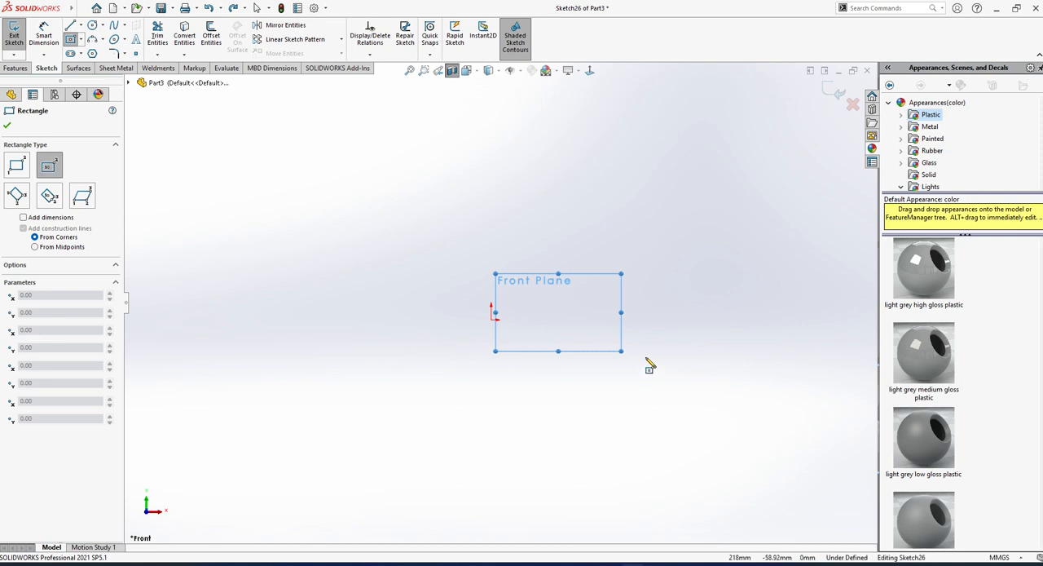
pyautogui.click(491, 318)
pyautogui.click(637, 398)
pyautogui.moveTo(489, 306); pyautogui.dragTo(339, 363, button='middle')
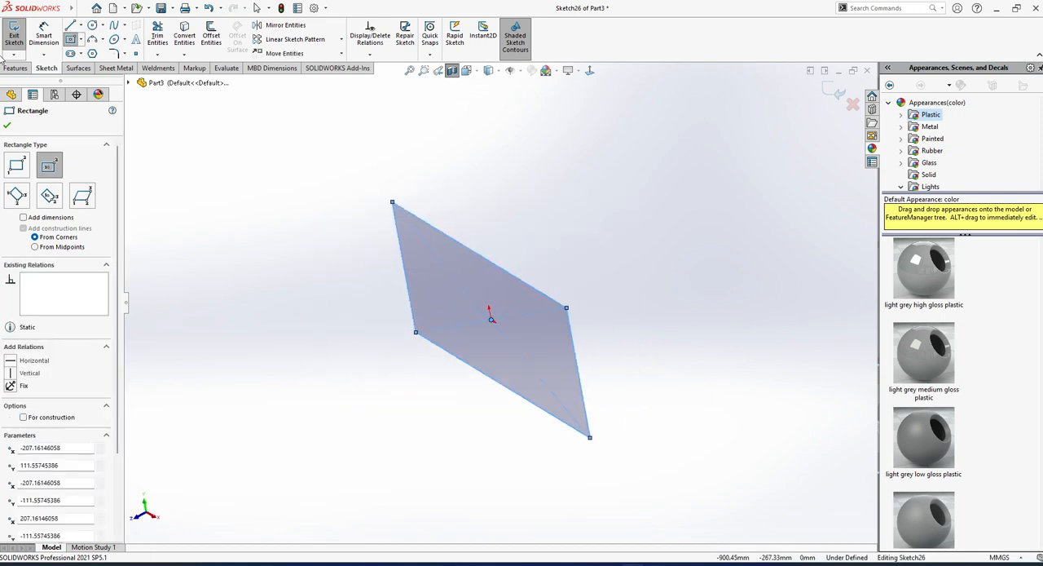
pyautogui.click(11, 34)
# Extrude the rectangle 146 mm as a solid block with a Blind boss extrusion.
pyautogui.click(16, 36)
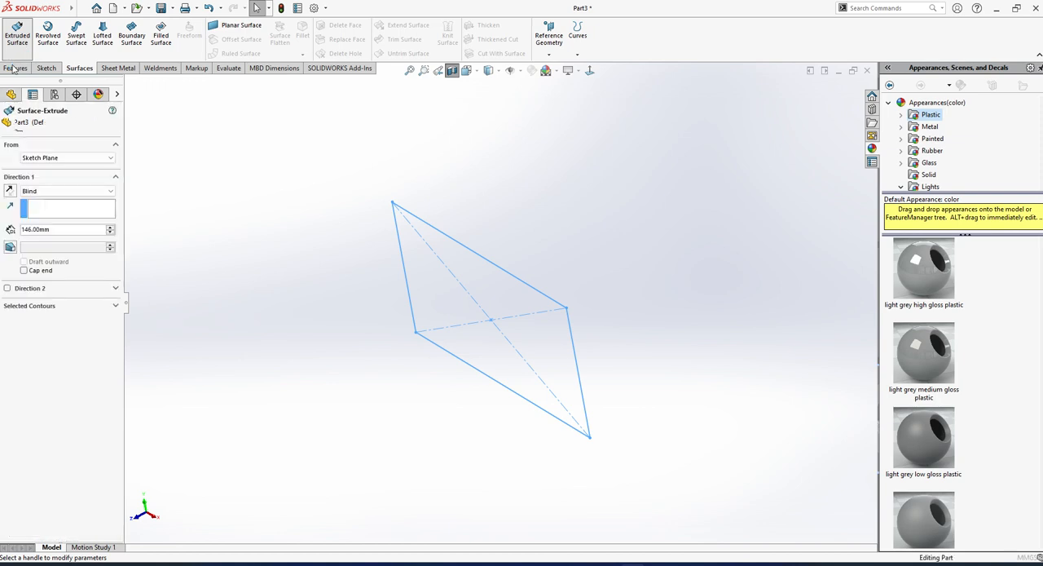
pyautogui.click(22, 124)
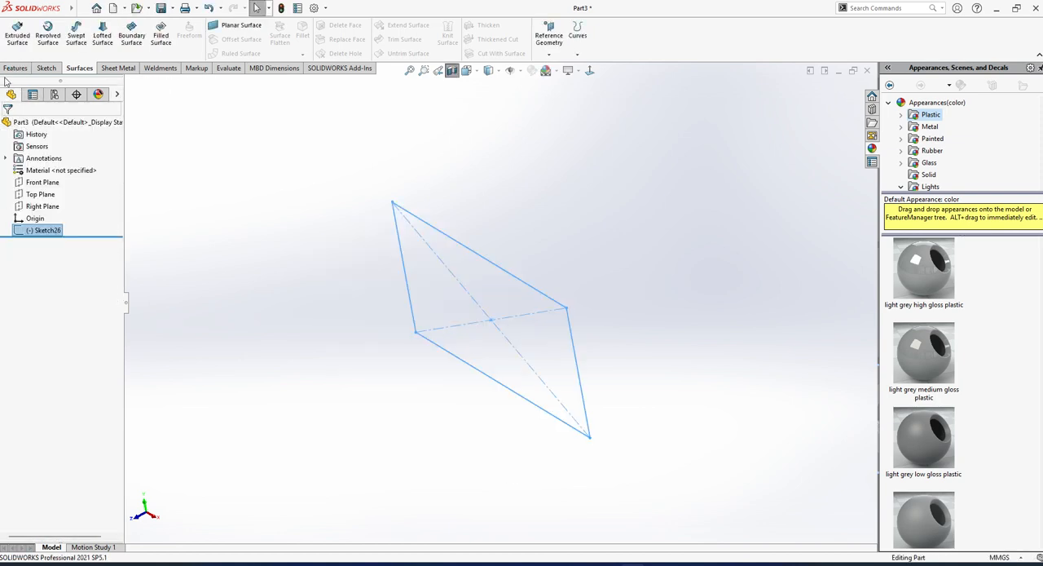
pyautogui.click(15, 68)
pyautogui.click(17, 36)
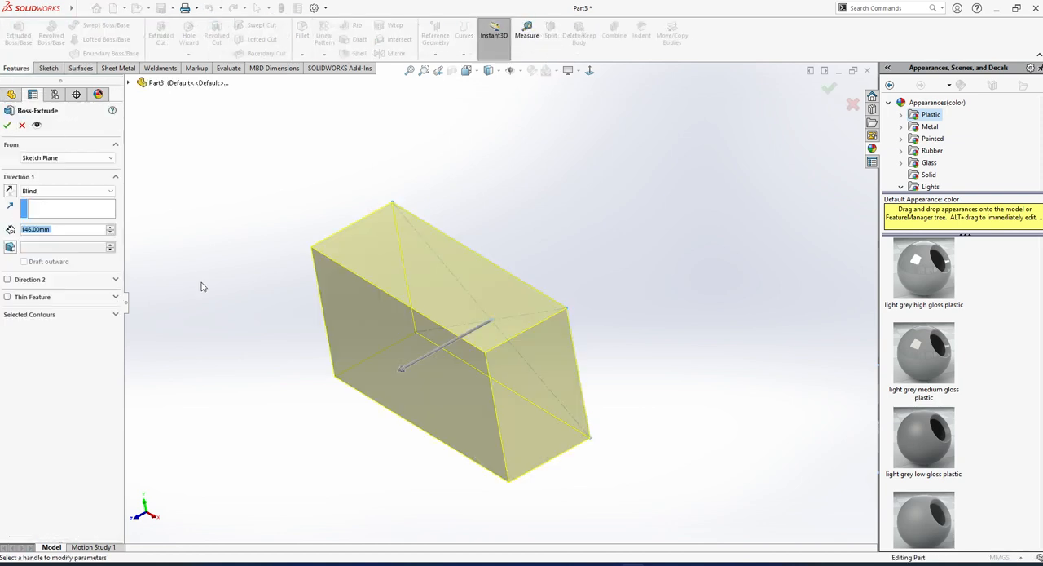
pyautogui.click(6, 125)
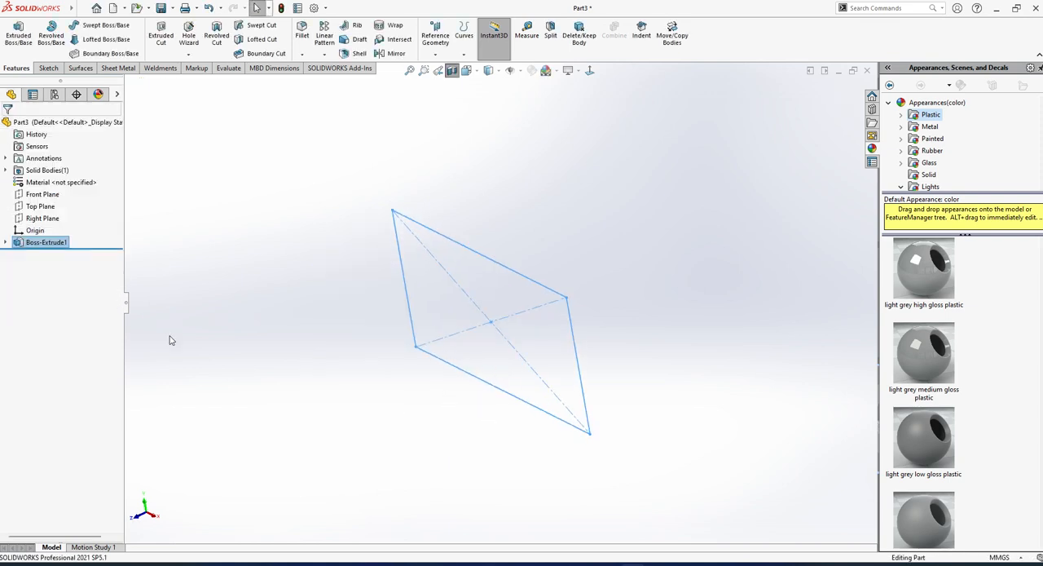
# Turn off the section view so the whole solid block is displayed.
pyautogui.click(18, 36)
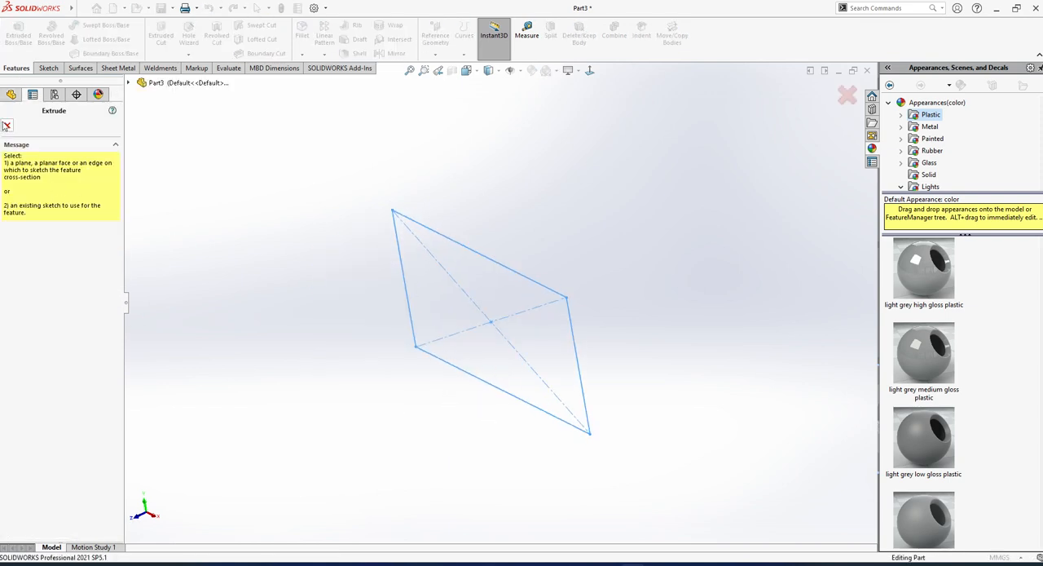
pyautogui.click(5, 125)
pyautogui.click(51, 243)
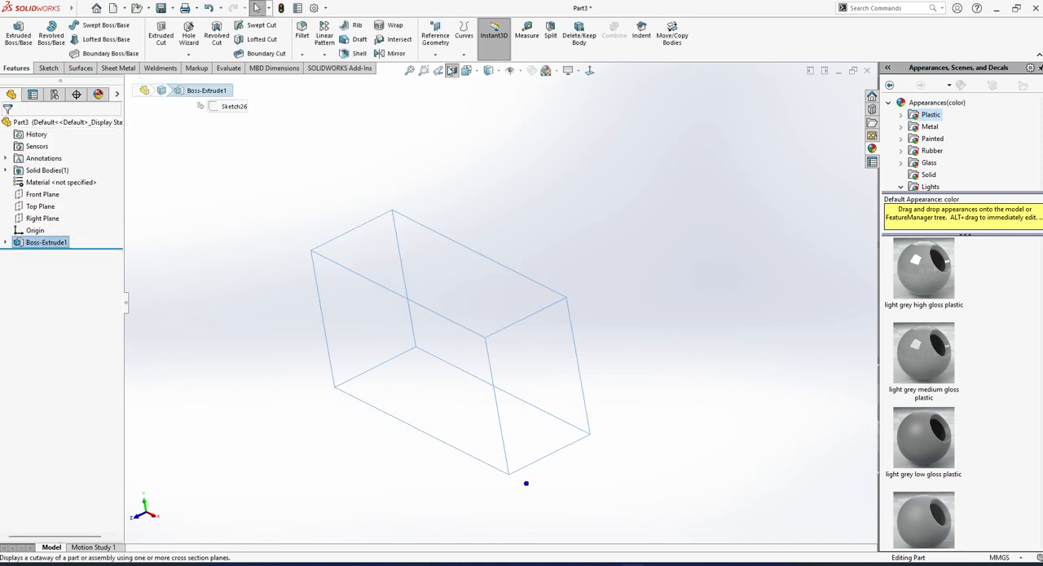
pyautogui.click(565, 197)
pyautogui.moveTo(540, 359)
pyautogui.mouseDown(button='middle')
pyautogui.moveTo(574, 287)
pyautogui.moveTo(539, 385)
pyautogui.moveTo(501, 414)
pyautogui.moveTo(506, 299)
pyautogui.moveTo(488, 310)
pyautogui.mouseUp(button='middle')
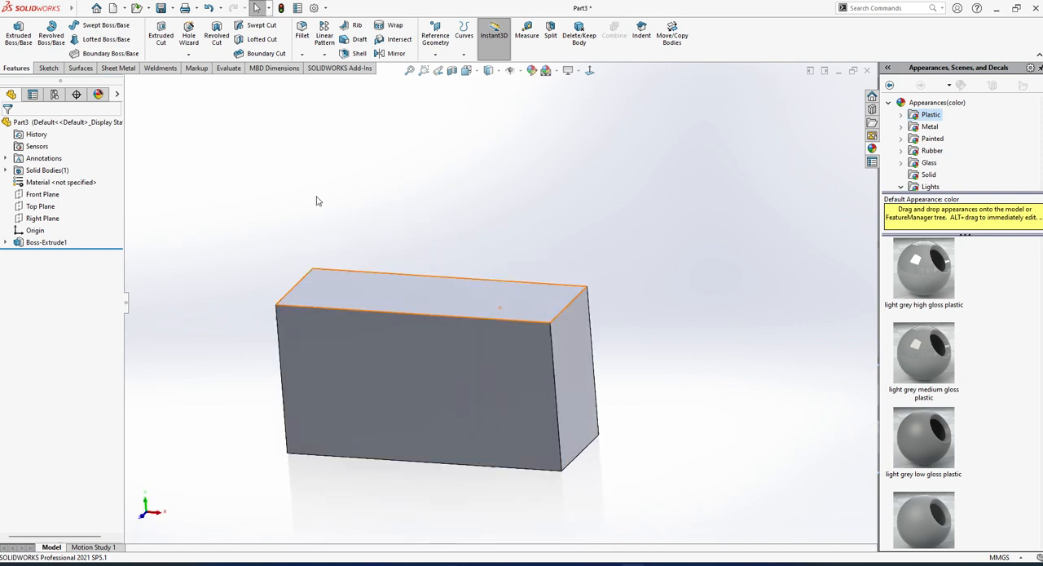
# Sketch a three-point arc of about 274 mm radius on the block's front face, from the upper edge's midpoint to the right edge's midpoint.
pyautogui.click(436, 346)
pyautogui.click(480, 315)
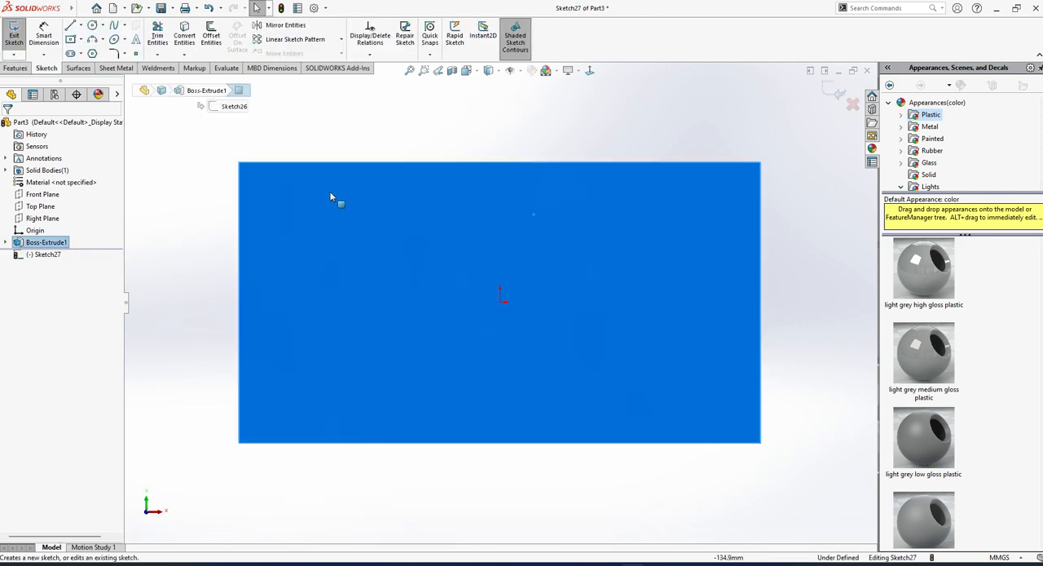
pyautogui.click(92, 39)
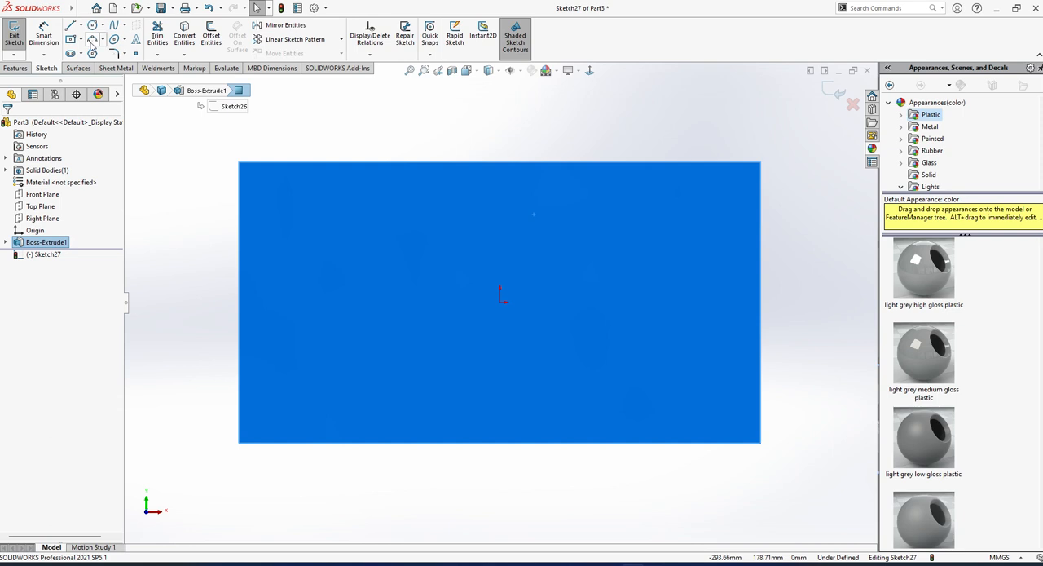
pyautogui.click(499, 161)
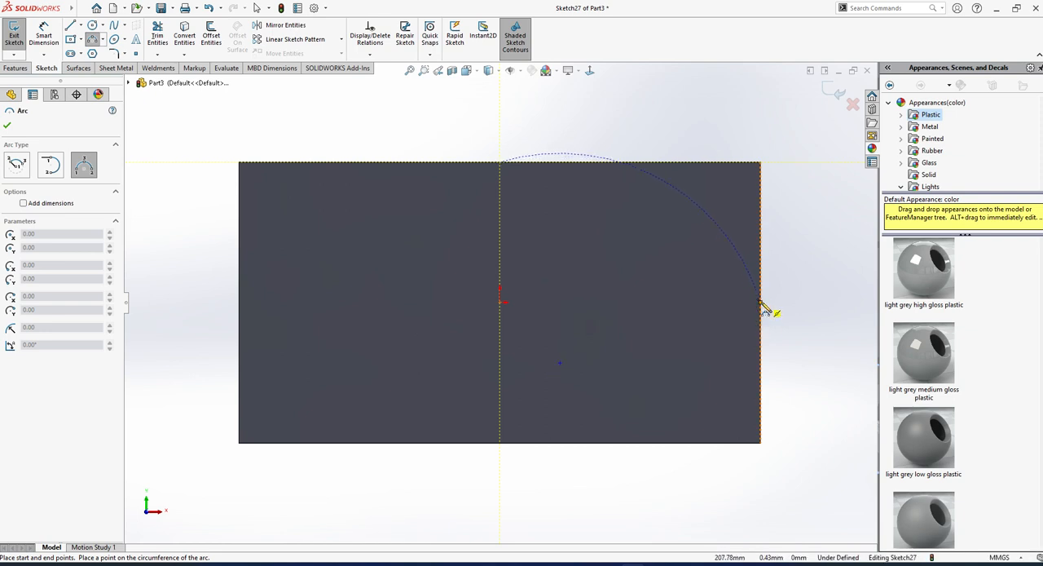
pyautogui.click(762, 306)
pyautogui.click(601, 184)
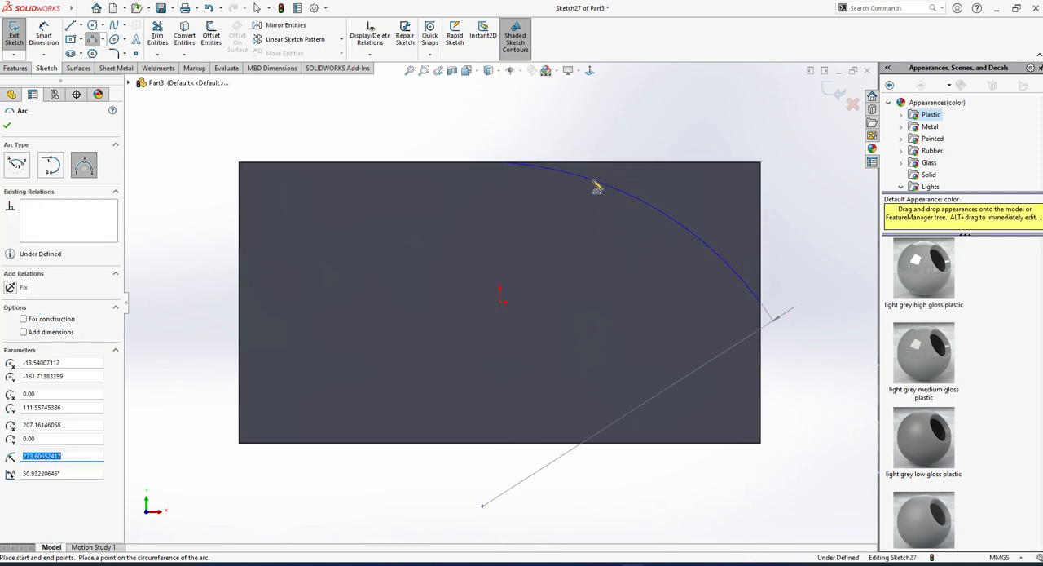
pyautogui.press('Escape')
# Convert the face's upper and right edges and trim them to the arc, closing the corner profile, and finish the sketch.
pyautogui.moveTo(628, 240); pyautogui.dragTo(599, 303, button='middle')
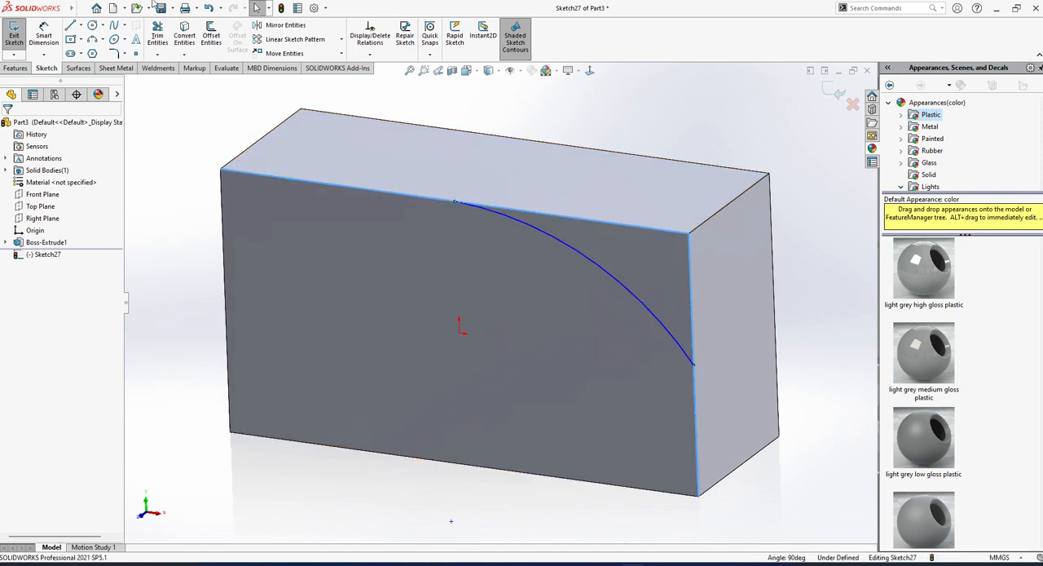
pyautogui.click(156, 35)
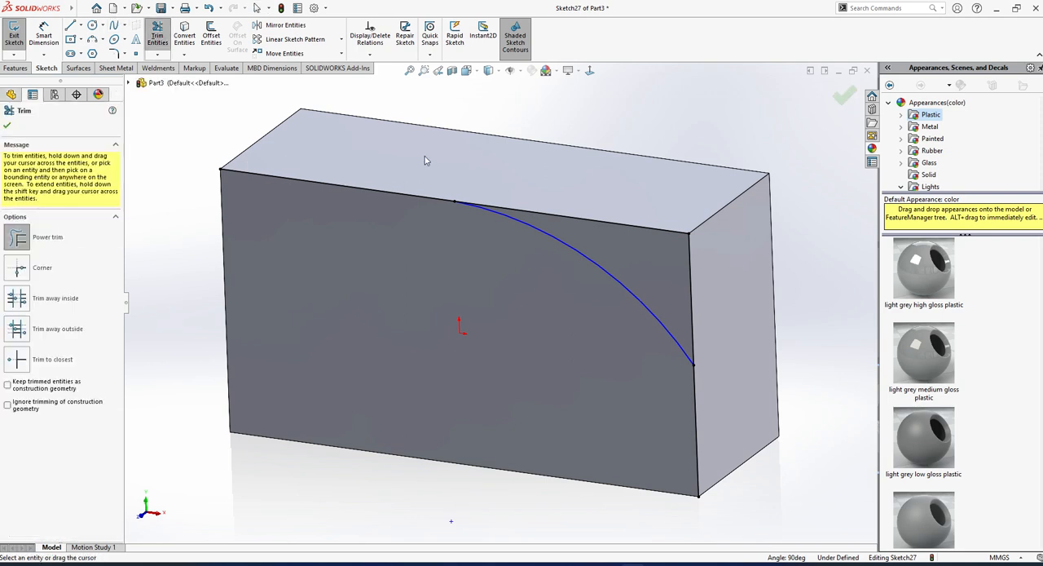
pyautogui.press('Escape')
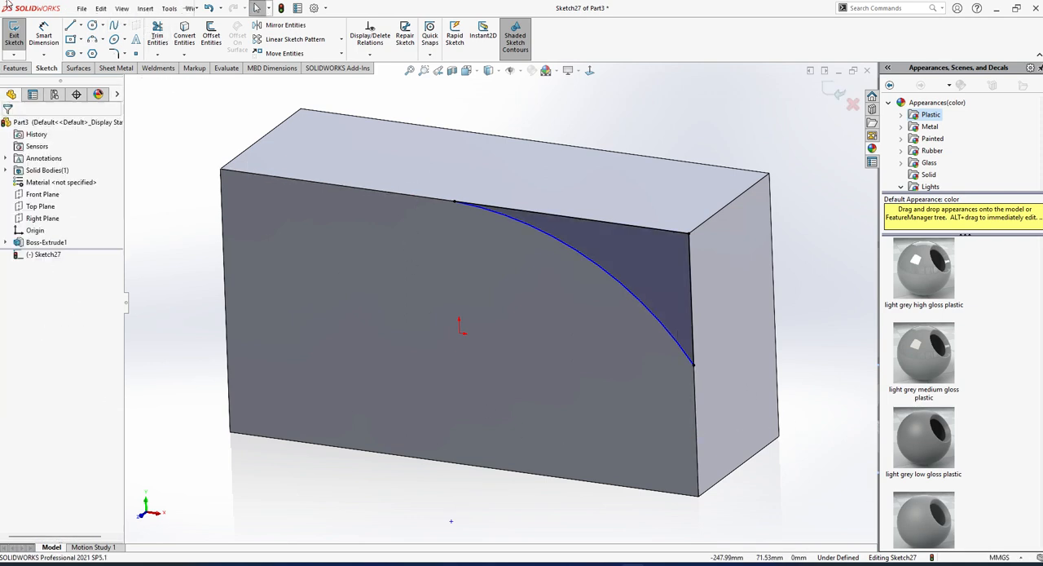
pyautogui.click(14, 36)
# Cut the closed corner profile through the block's full depth with an Extruded Cut.
pyautogui.click(159, 46)
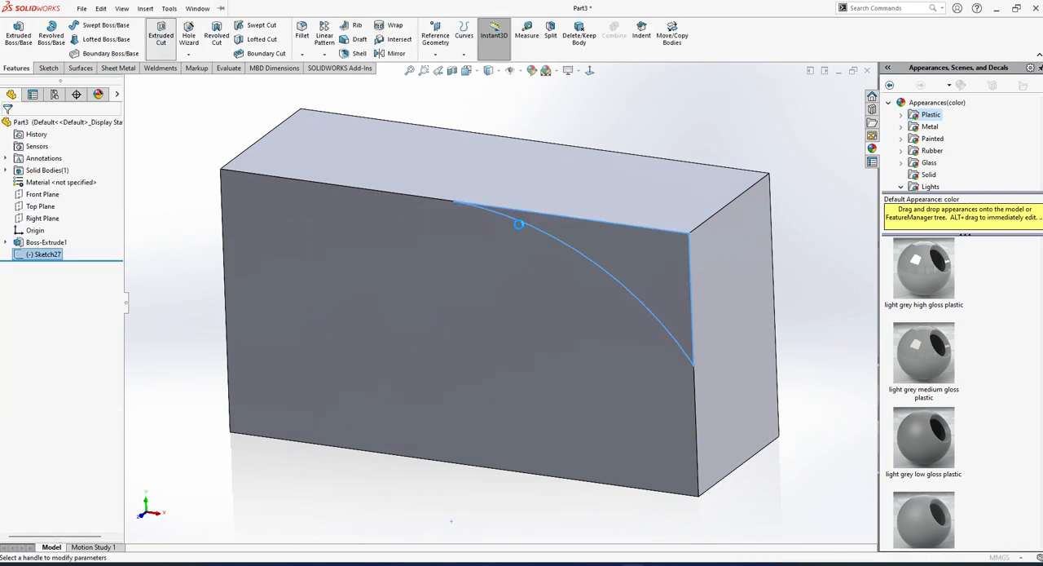
pyautogui.click(8, 126)
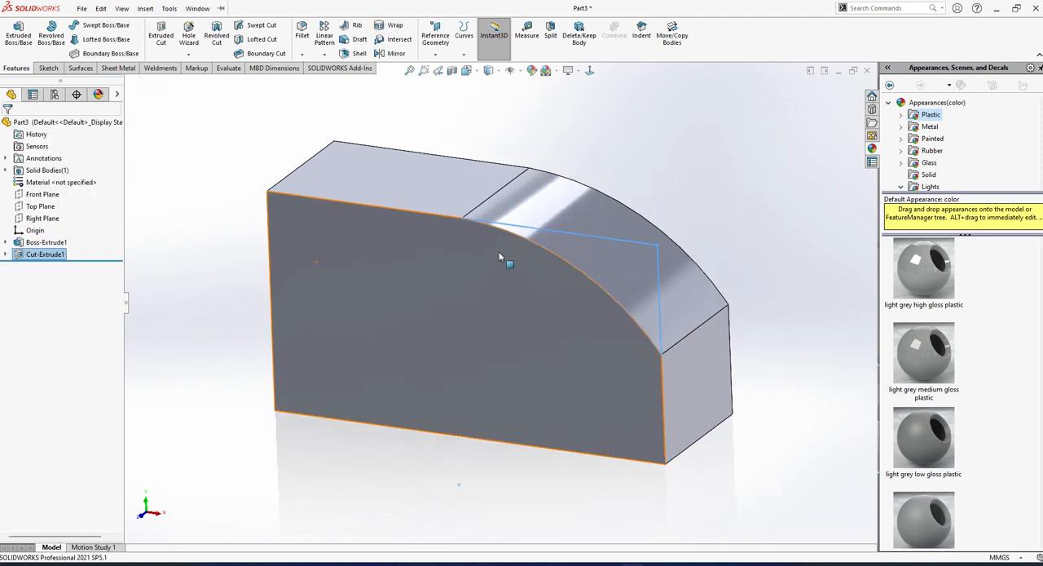
pyautogui.moveTo(690, 335); pyautogui.dragTo(690, 338, button='middle')
# Fillet the edge between the curved top face and the vertical end face with a 150 mm symmetric radius.
pyautogui.click(198, 9)
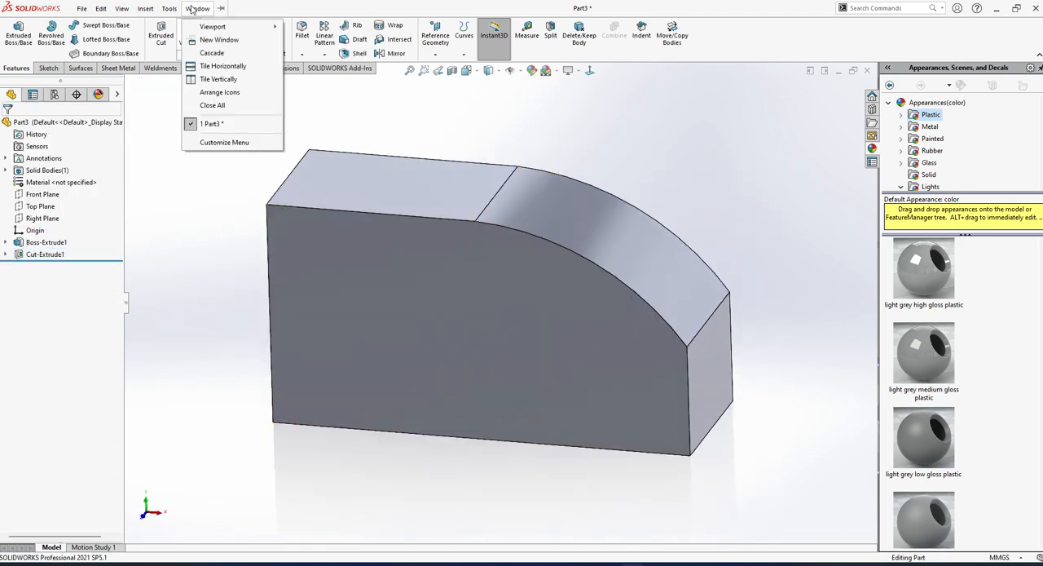
pyautogui.click(303, 33)
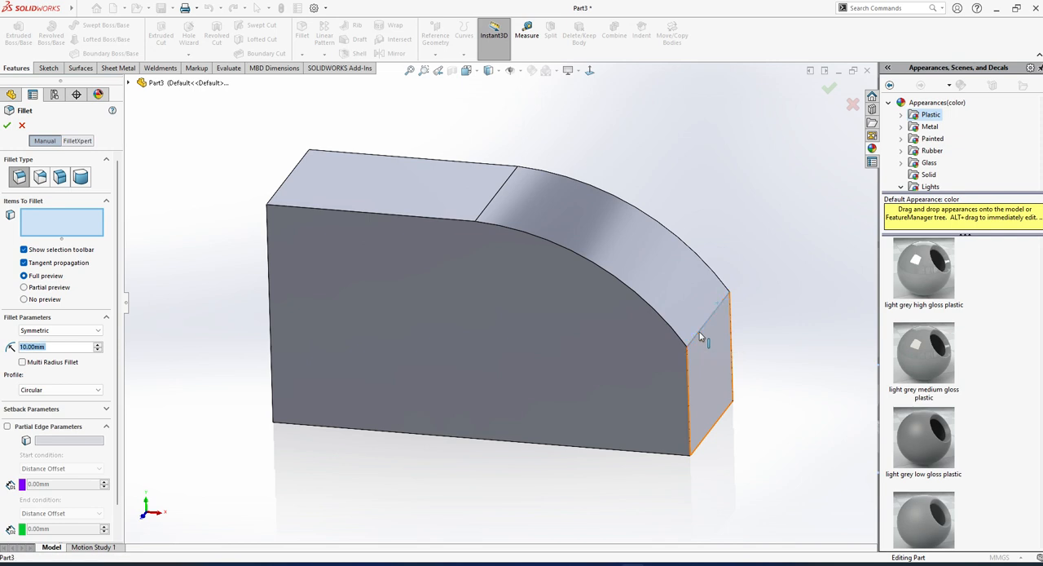
pyautogui.click(701, 339)
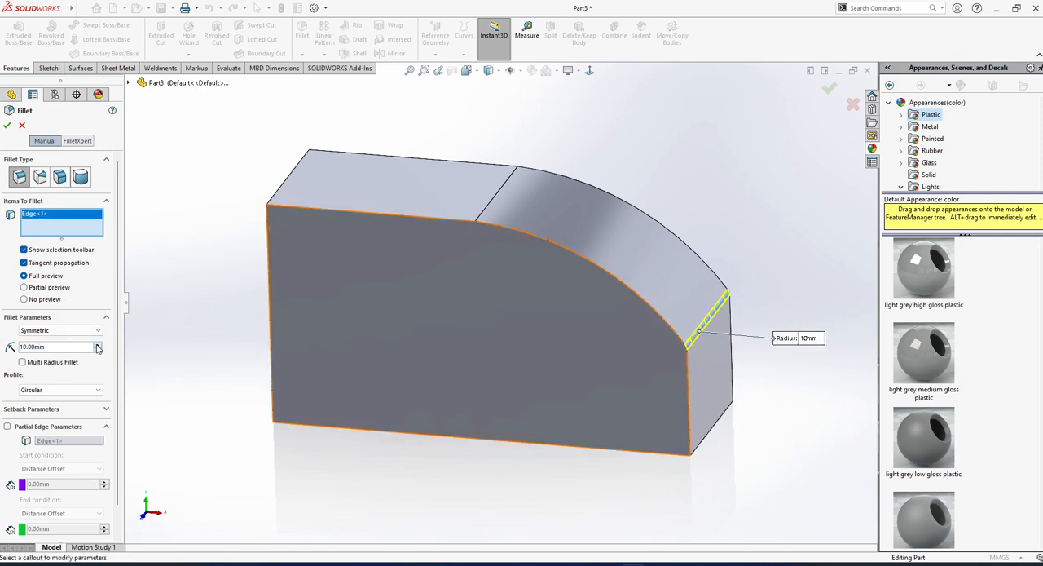
pyautogui.moveTo(97, 347); pyautogui.dragTo(97, 347)
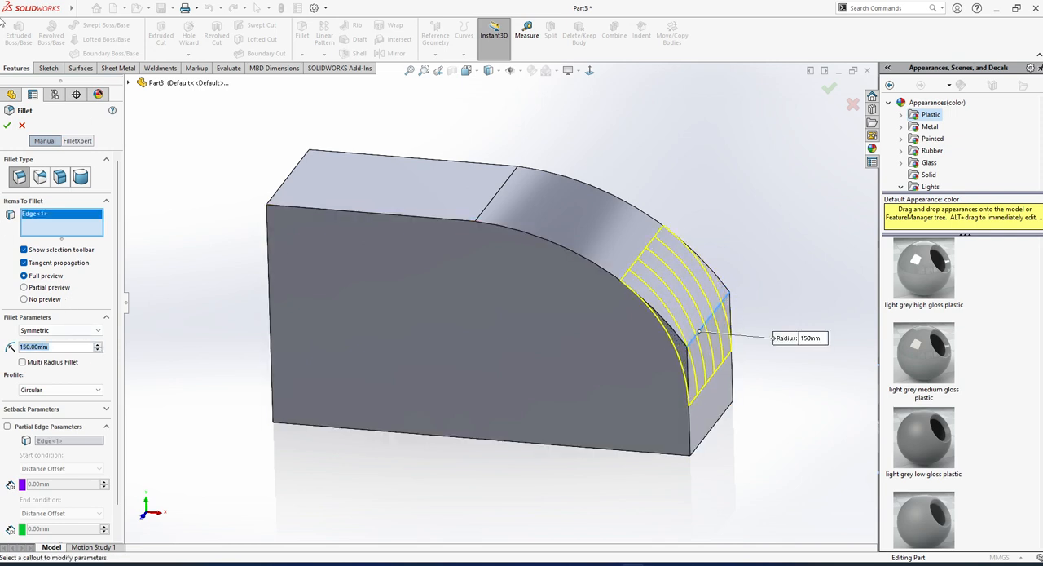
pyautogui.click(8, 126)
pyautogui.moveTo(733, 168); pyautogui.dragTo(570, 245, button='middle')
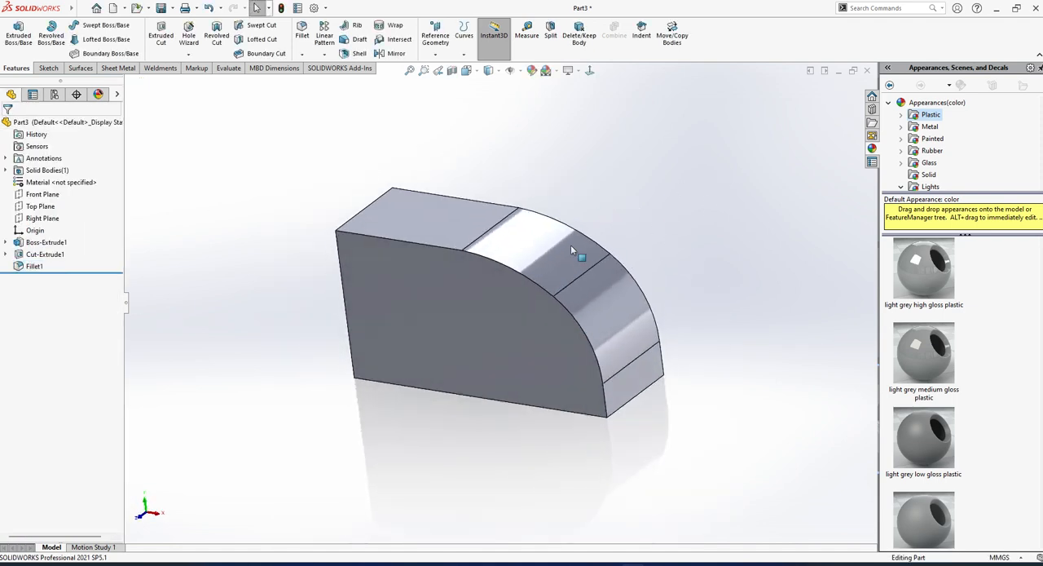
pyautogui.click(80, 68)
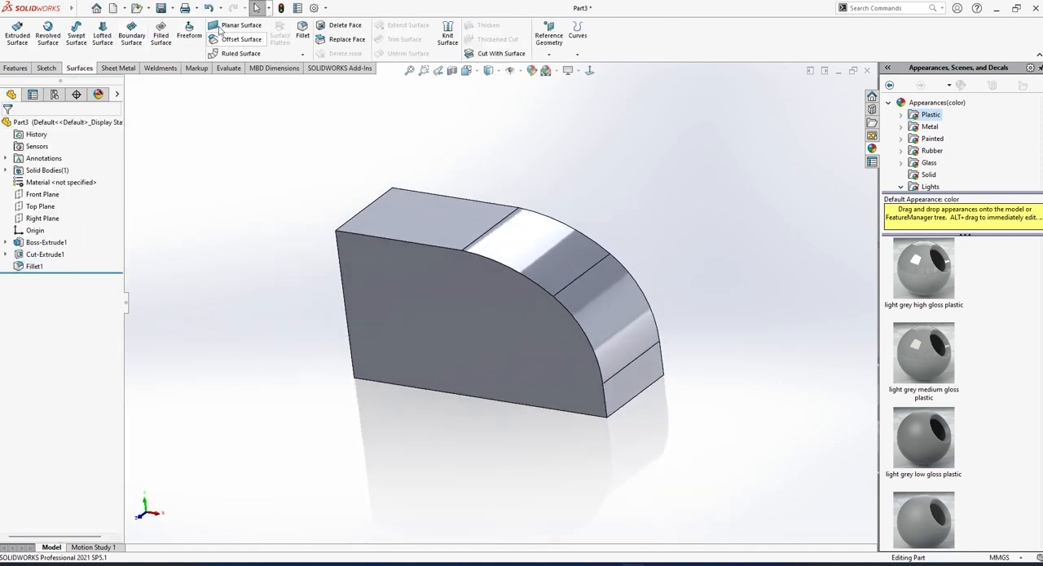
pyautogui.click(226, 25)
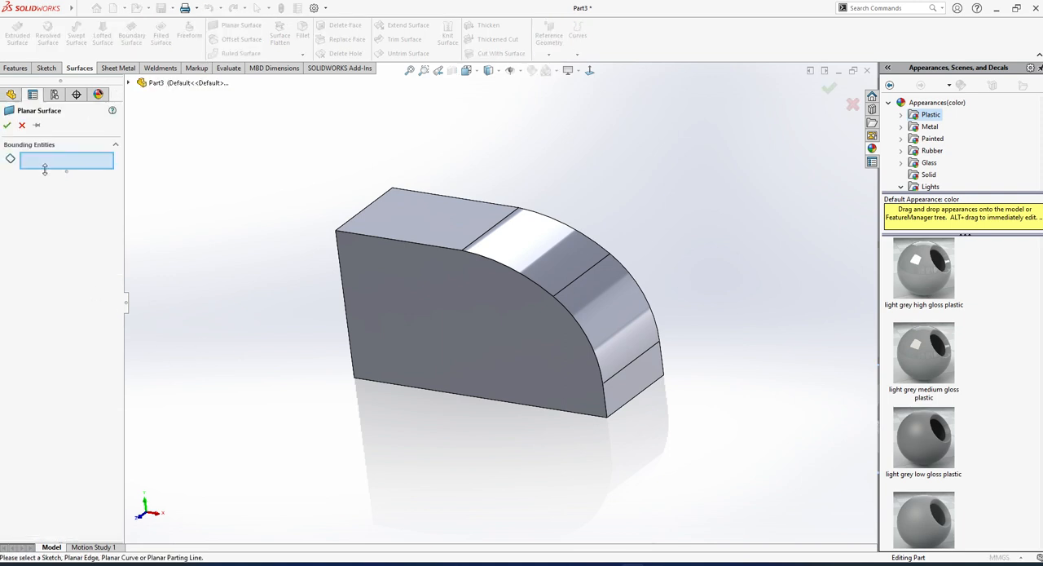
pyautogui.moveTo(301, 346); pyautogui.dragTo(315, 261, button='middle')
pyautogui.moveTo(389, 366); pyautogui.dragTo(414, 376, button='middle')
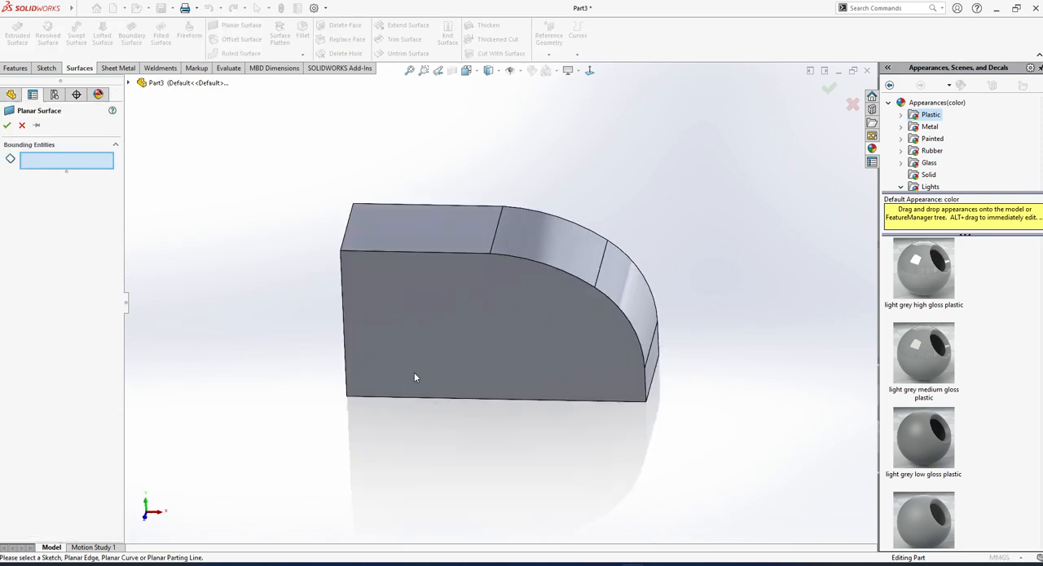
pyautogui.moveTo(424, 335); pyautogui.dragTo(458, 281, button='middle')
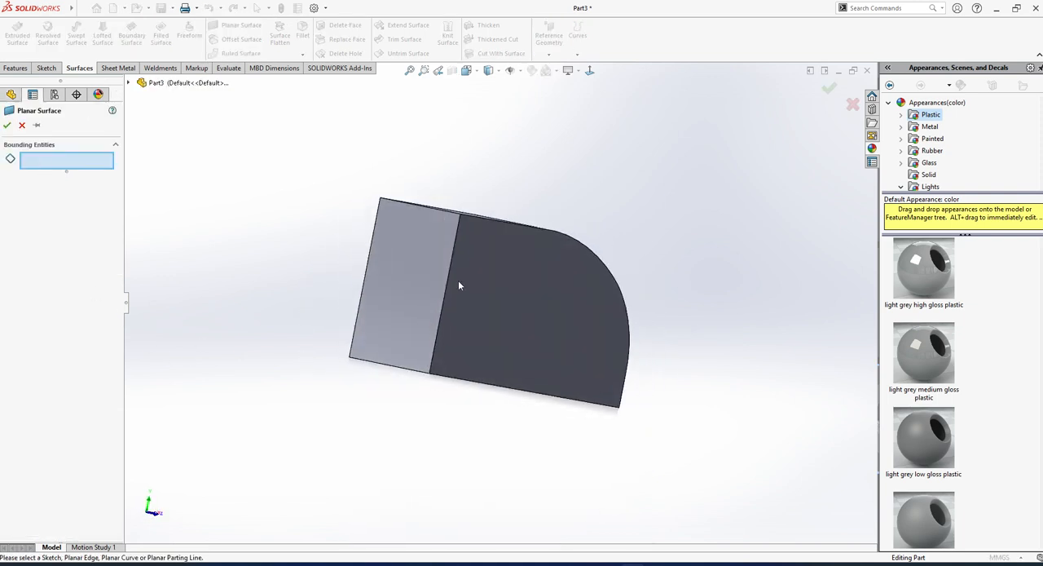
pyautogui.click(22, 126)
pyautogui.moveTo(245, 297); pyautogui.dragTo(277, 245, button='middle')
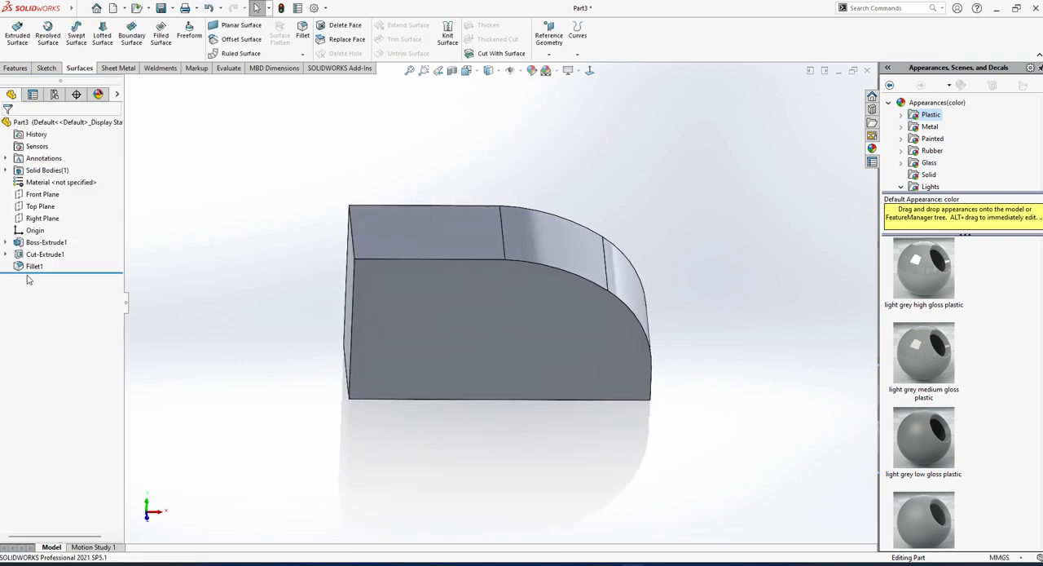
# Sketch a freehand center rectangle on the Right Plane beside the block's outline and finish the sketch.
pyautogui.click(47, 195)
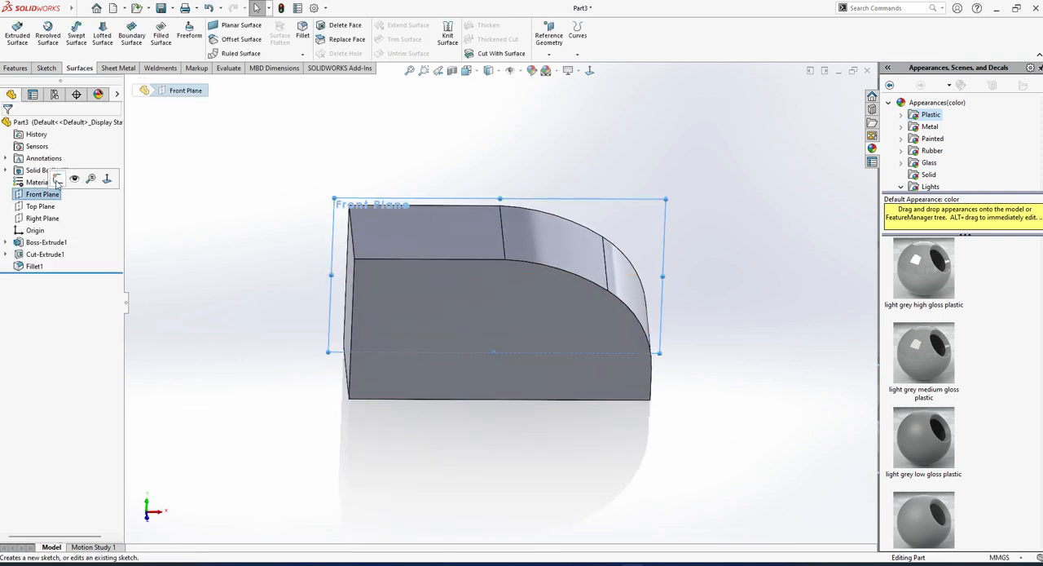
pyautogui.click(42, 218)
pyautogui.click(56, 207)
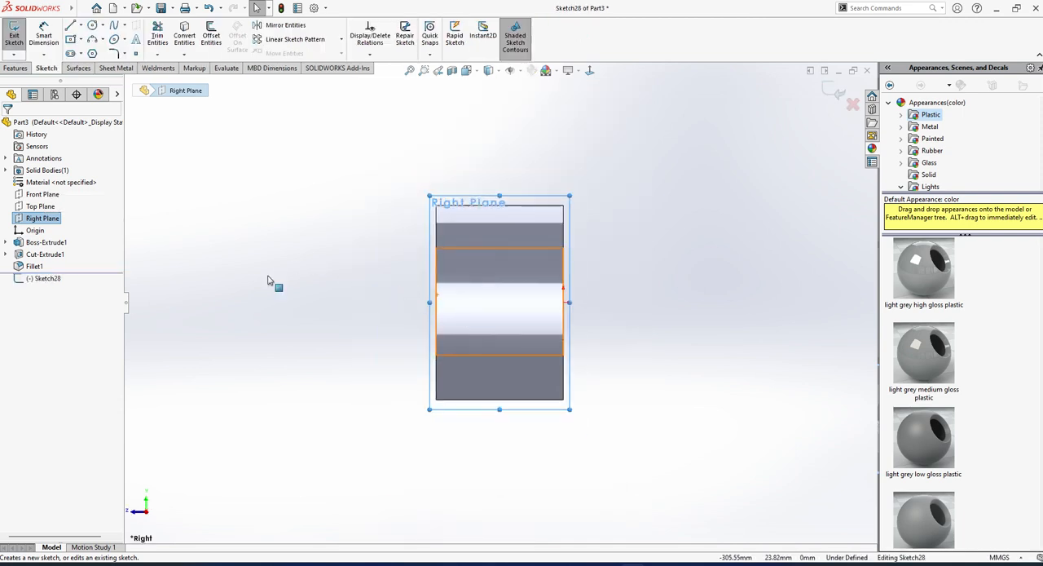
pyautogui.click(71, 40)
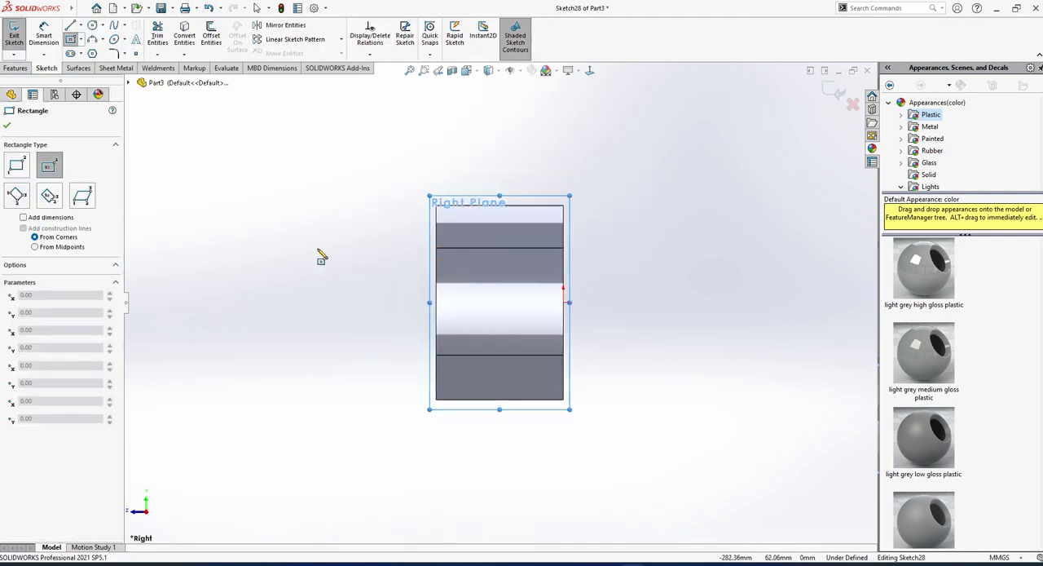
pyautogui.click(287, 227)
pyautogui.click(342, 377)
pyautogui.moveTo(342, 377); pyautogui.dragTo(173, 214, button='middle')
pyautogui.click(13, 36)
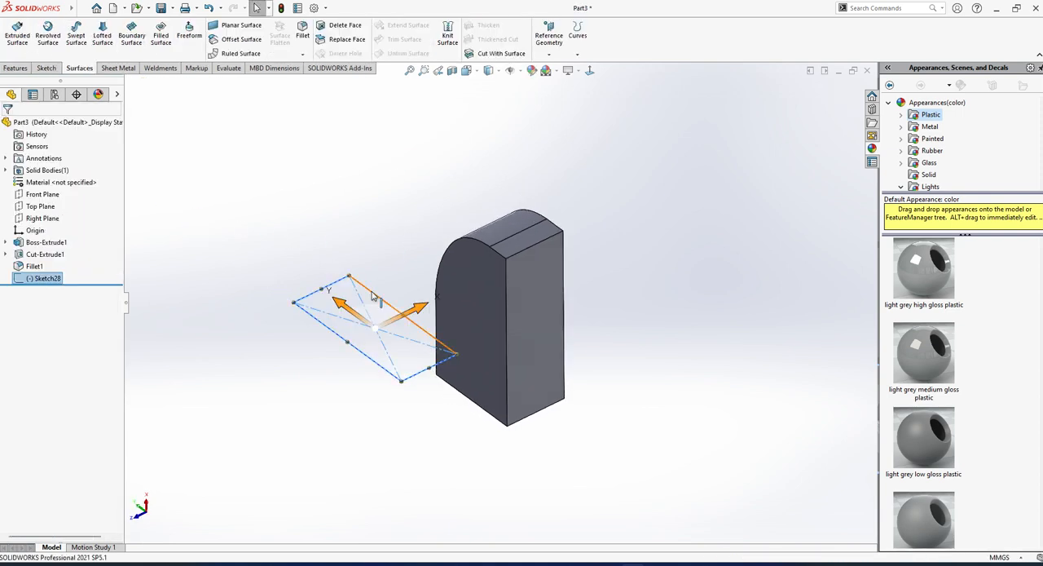
# Create a Planar Surface bounded by the rectangle sketch beside the solid block.
pyautogui.click(14, 33)
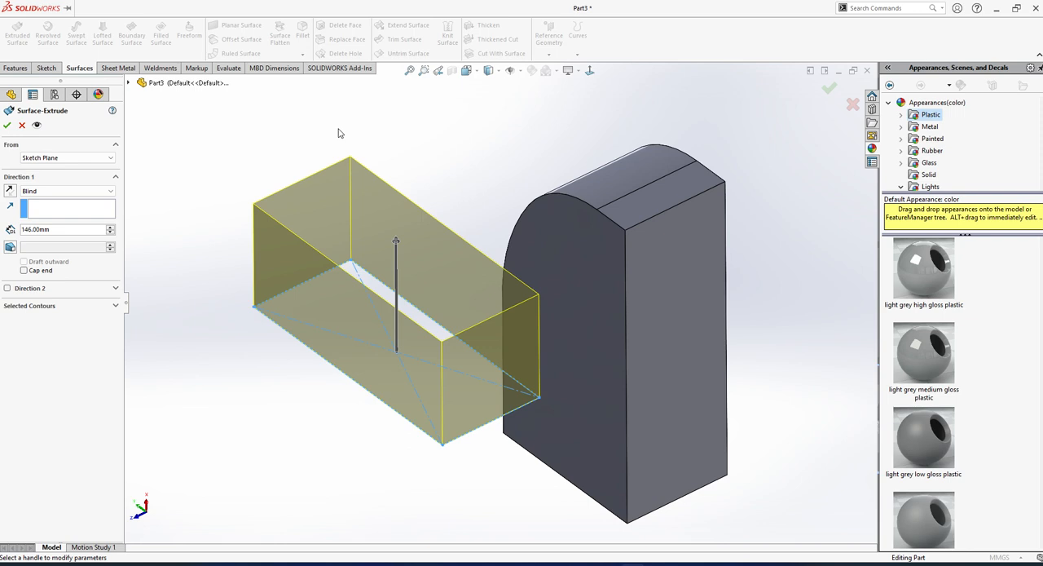
pyautogui.click(21, 125)
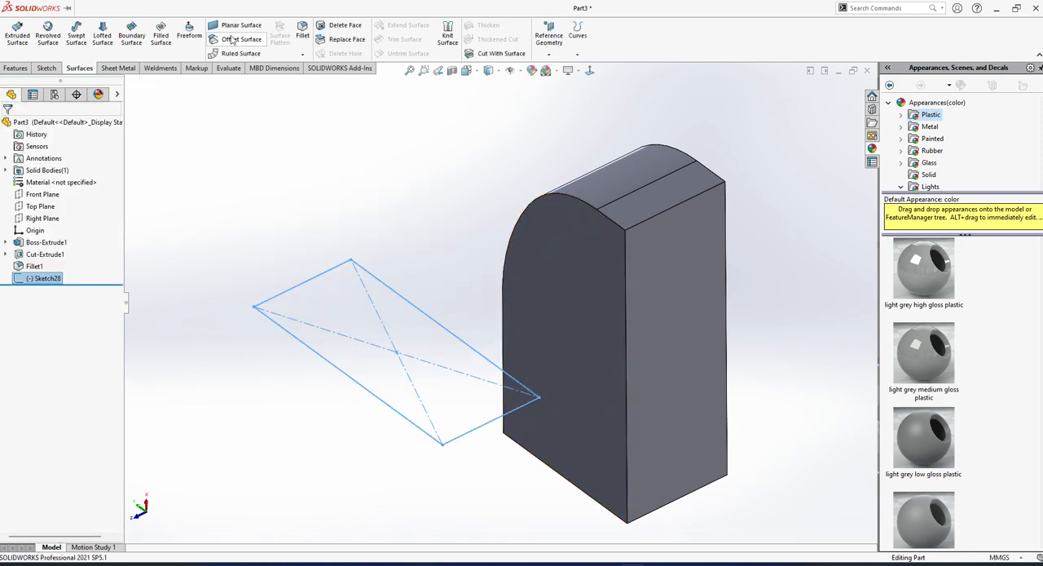
pyautogui.click(231, 25)
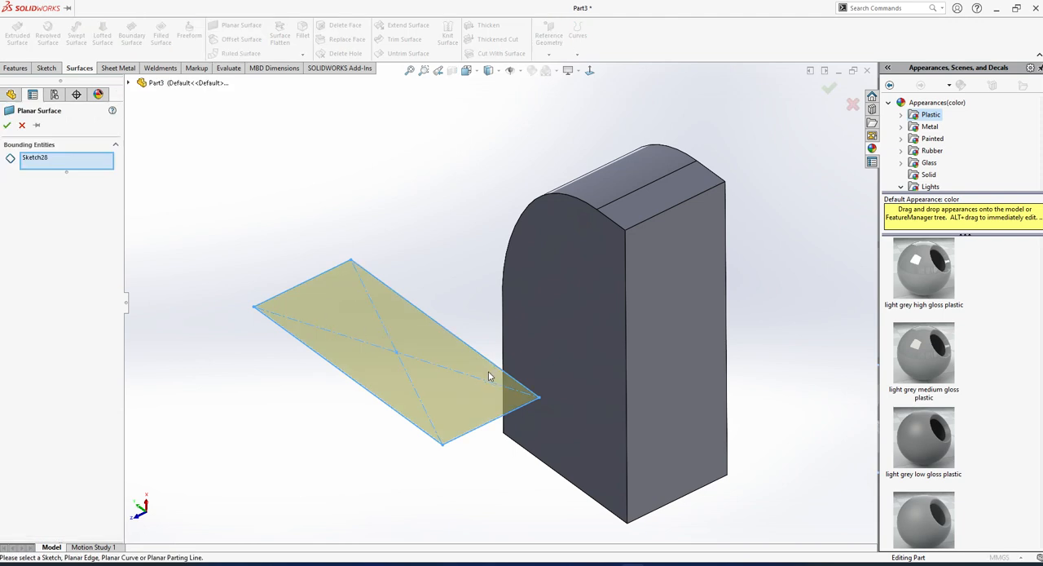
pyautogui.moveTo(412, 359); pyautogui.dragTo(396, 328, button='middle')
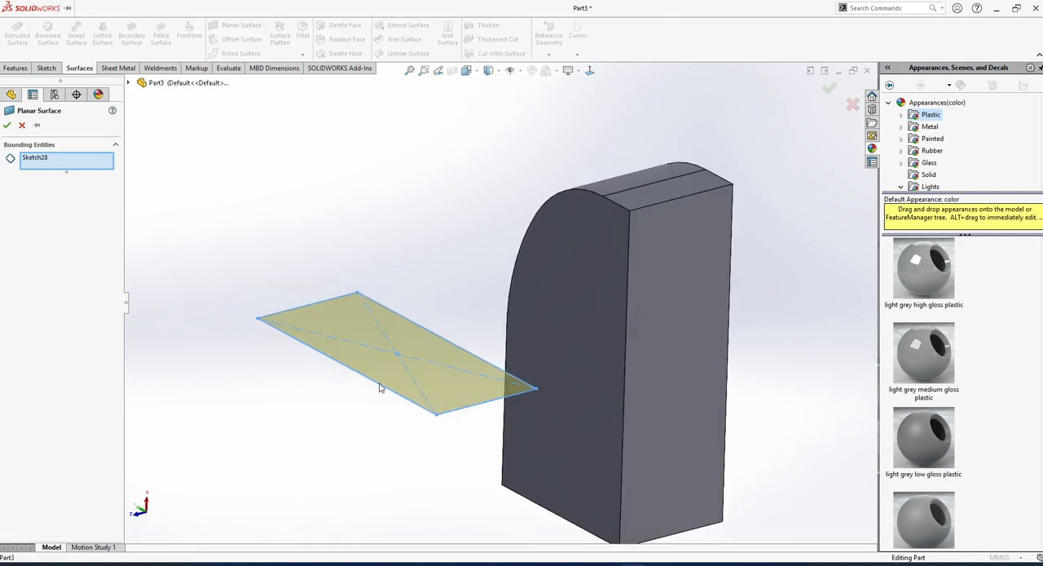
pyautogui.click(7, 125)
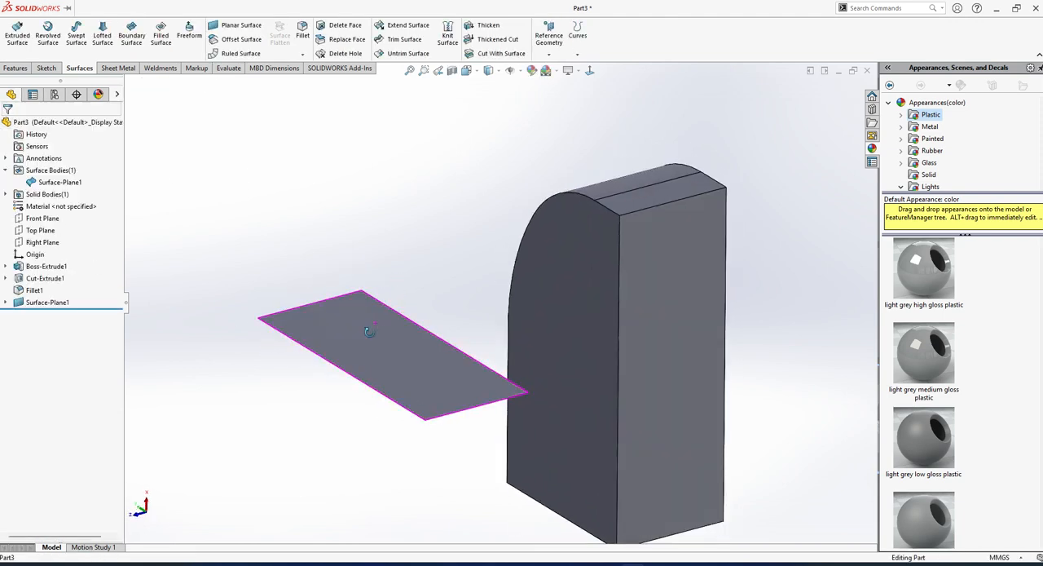
pyautogui.moveTo(366, 334); pyautogui.dragTo(365, 384, button='middle')
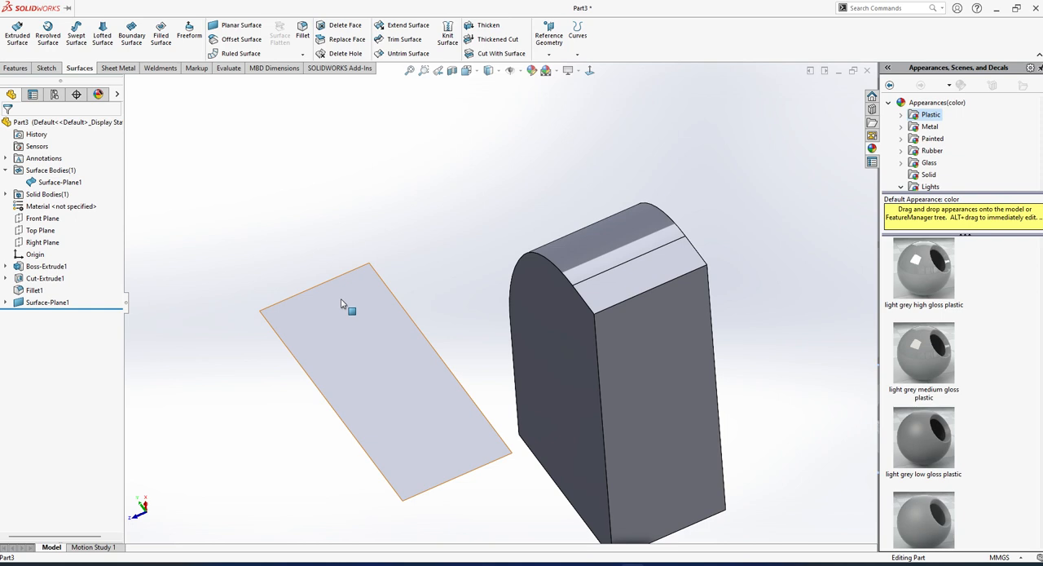
pyautogui.click(235, 29)
pyautogui.click(23, 126)
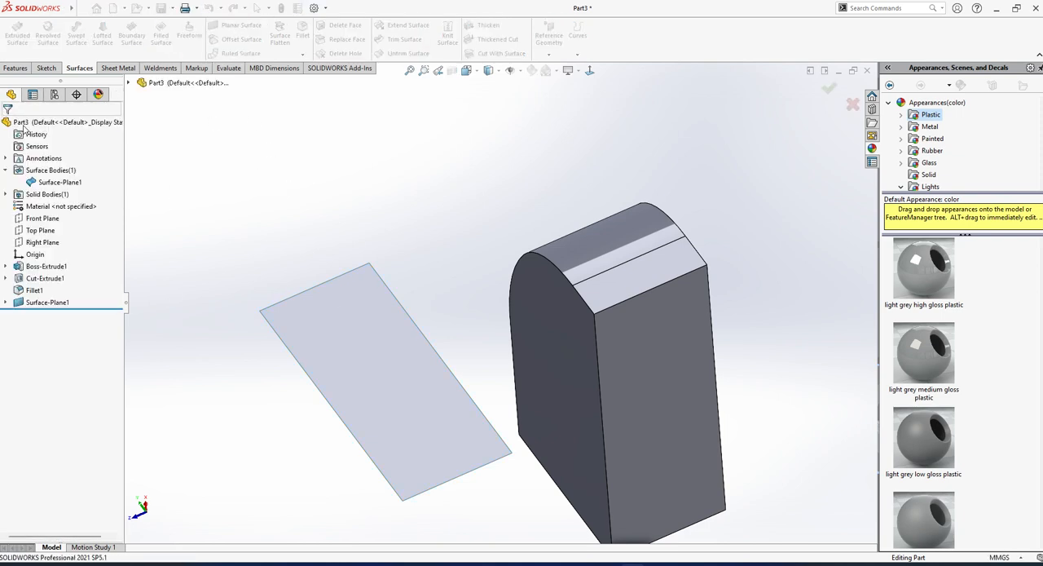
# Edit the planar surface's sketch to add a six-sided polygon with sides about 130 mm long beside the rectangle, and finish the sketch.
pyautogui.scroll(2, 340, 309)
pyautogui.click(36, 303)
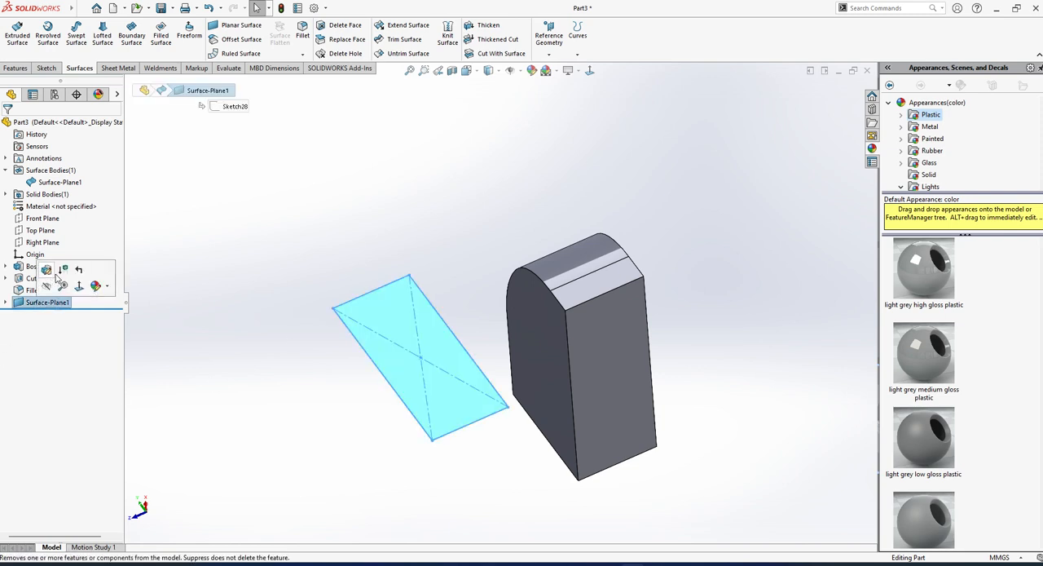
pyautogui.click(47, 315)
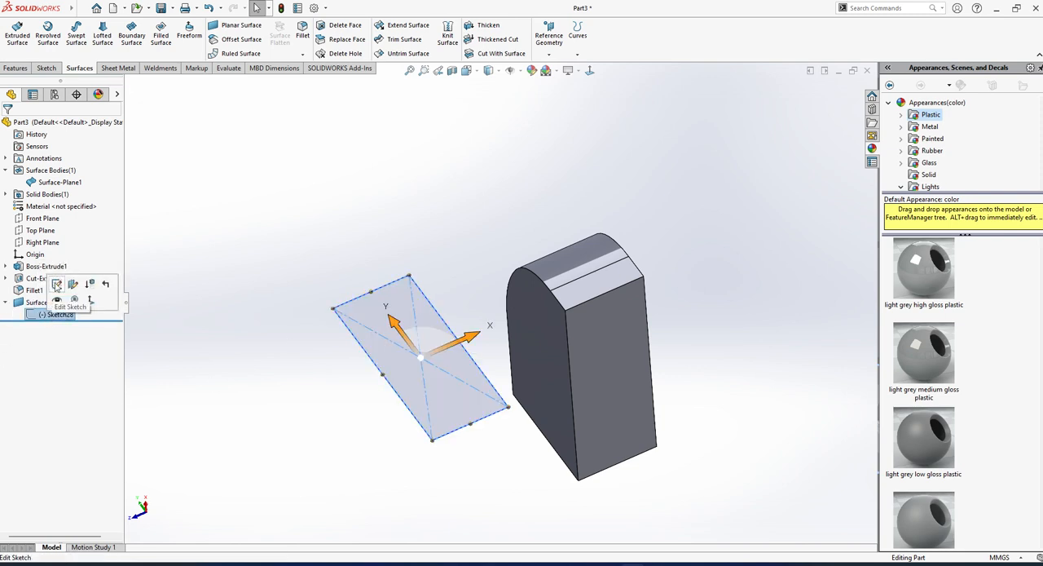
pyautogui.click(57, 284)
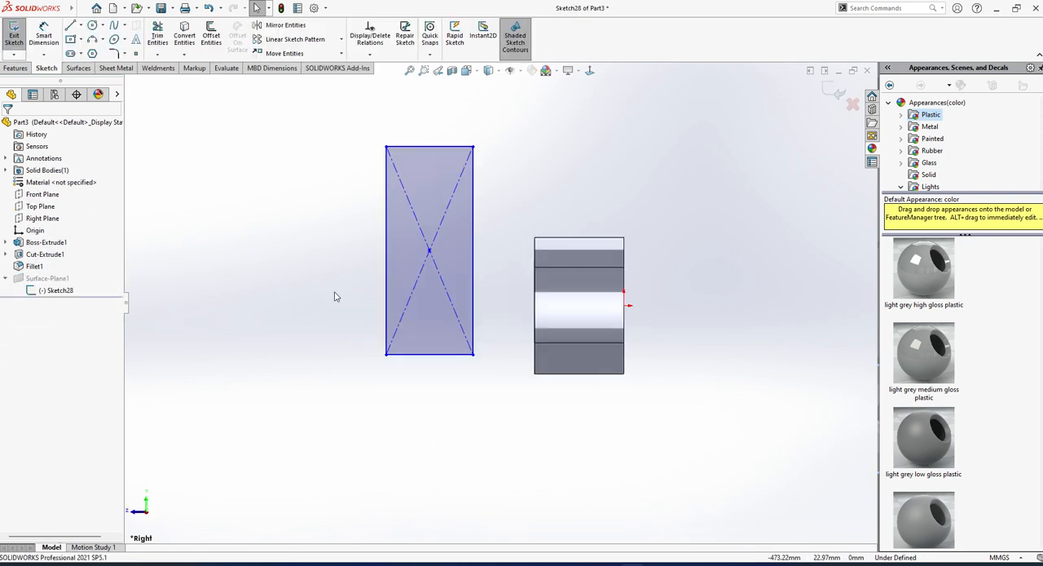
pyautogui.click(92, 54)
pyautogui.click(299, 259)
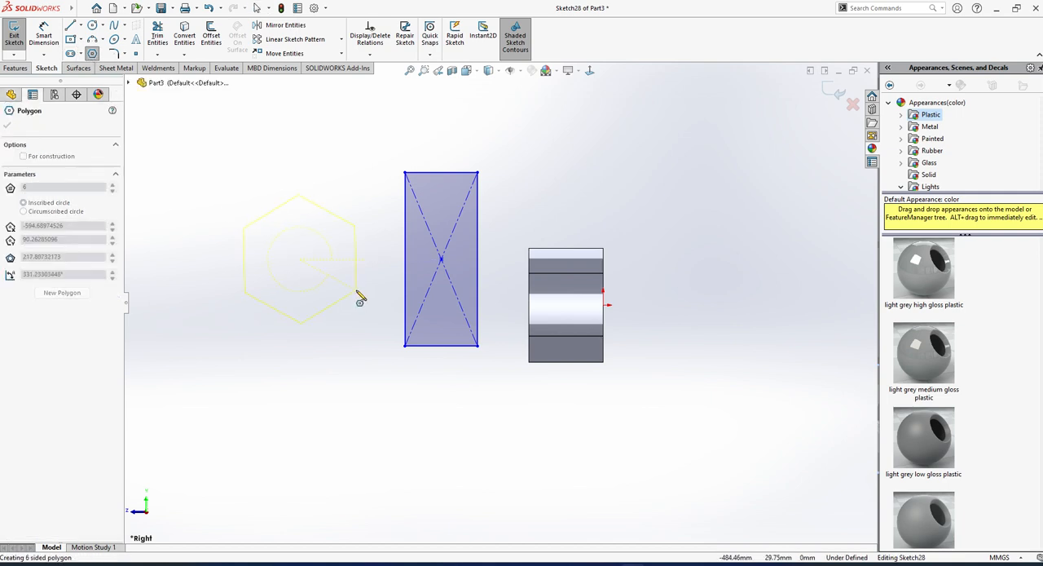
pyautogui.click(359, 290)
pyautogui.press('Escape')
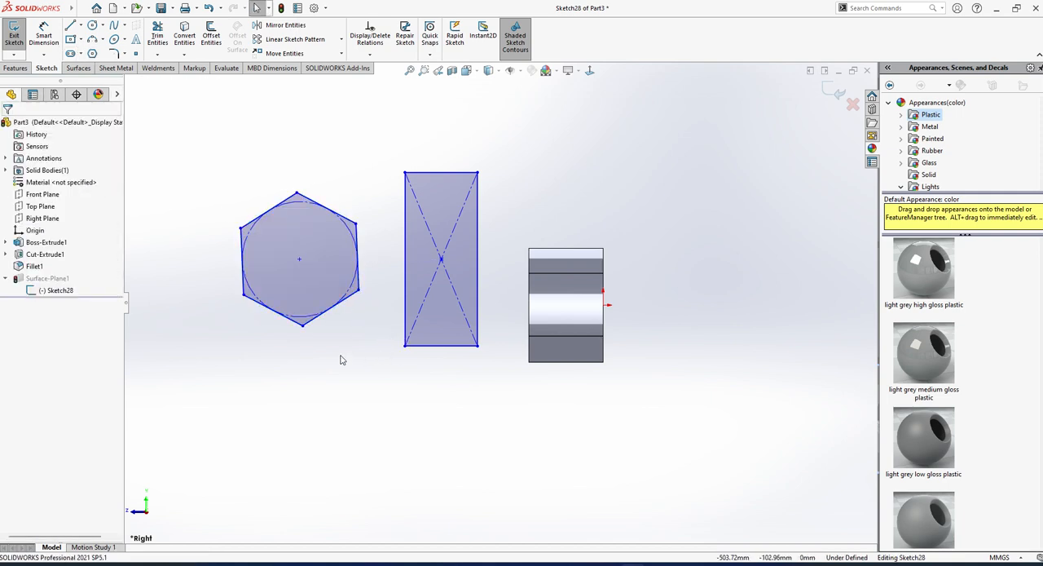
pyautogui.moveTo(3, 16)
pyautogui.click(9, 36)
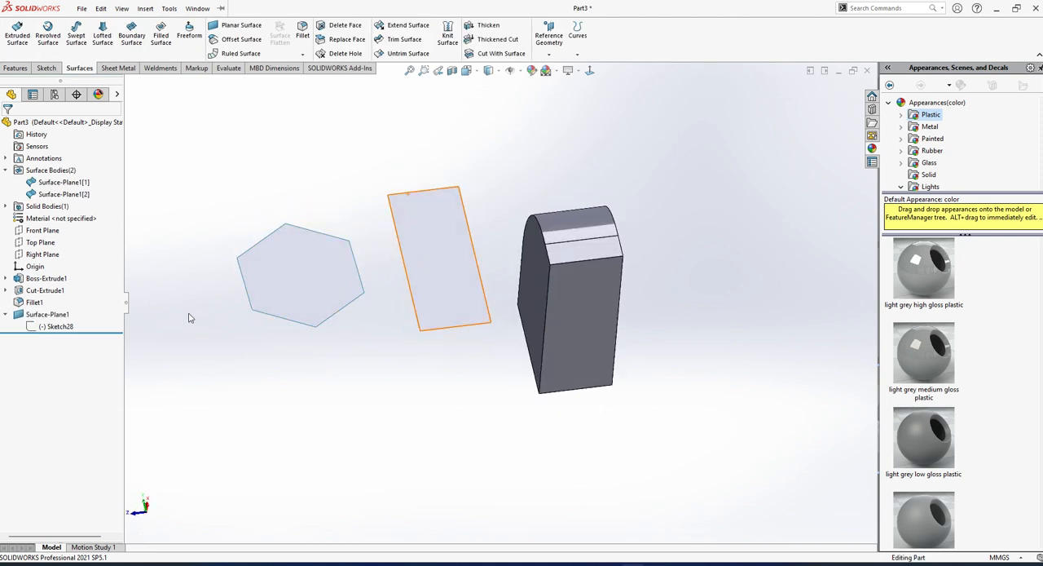
# Delete the planar surface feature but keep its sketch with the polygon and rectangle.
pyautogui.click(49, 314)
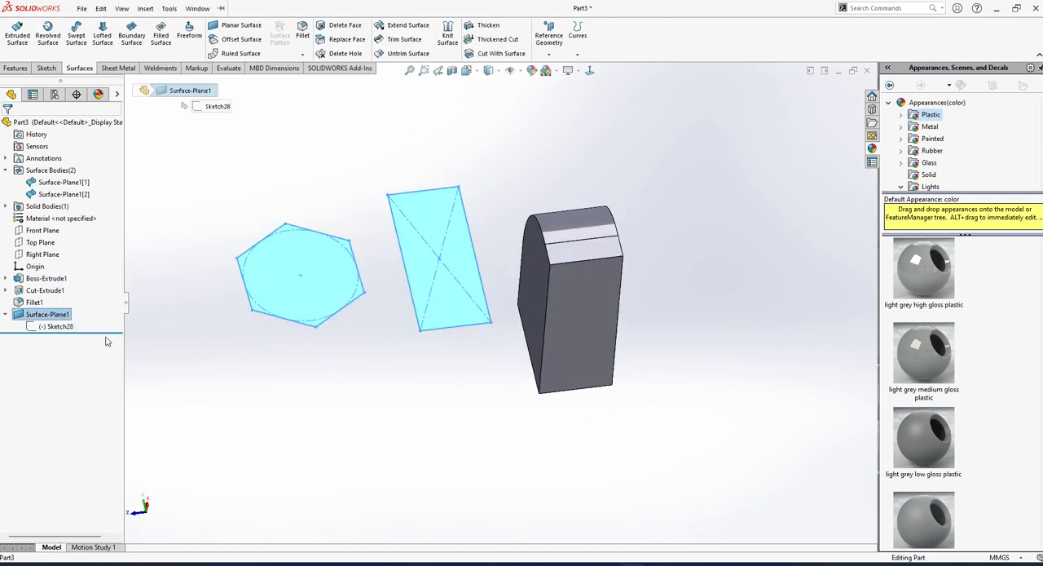
pyautogui.press('Delete')
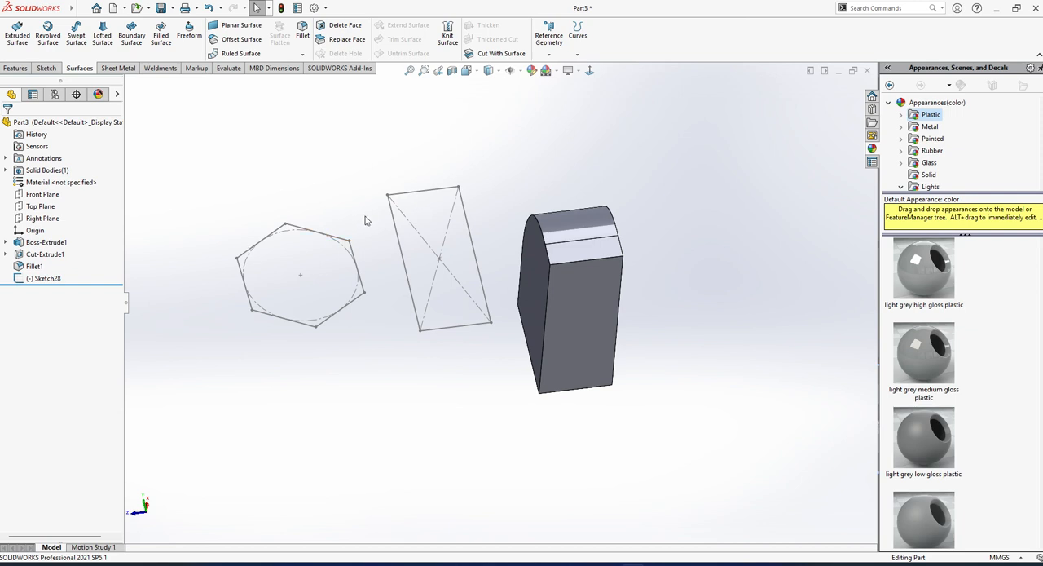
# Extrude the hexagon contour of the sketch as a surface, blind to 146 mm.
pyautogui.click(17, 34)
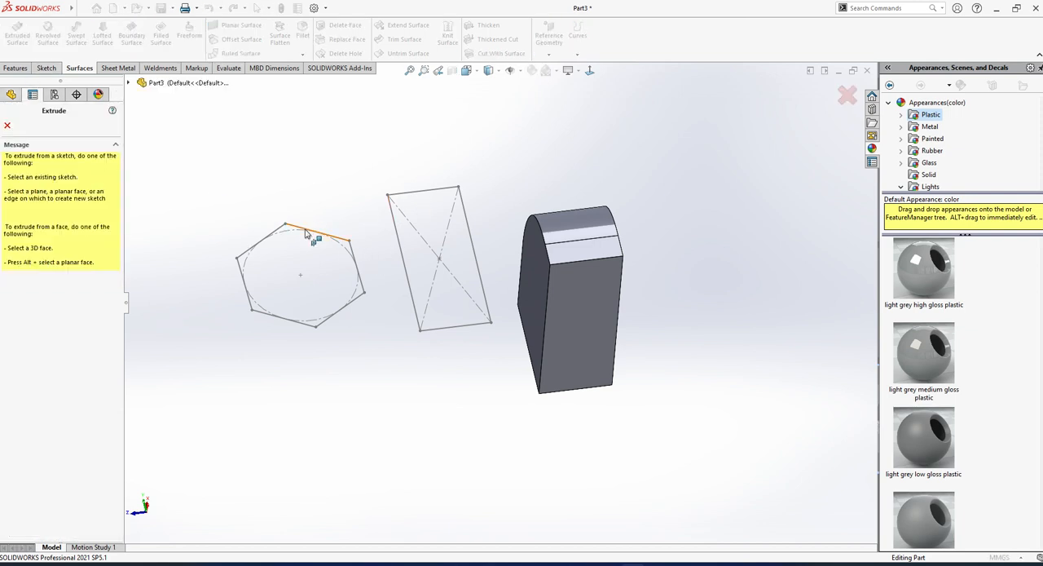
pyautogui.click(305, 227)
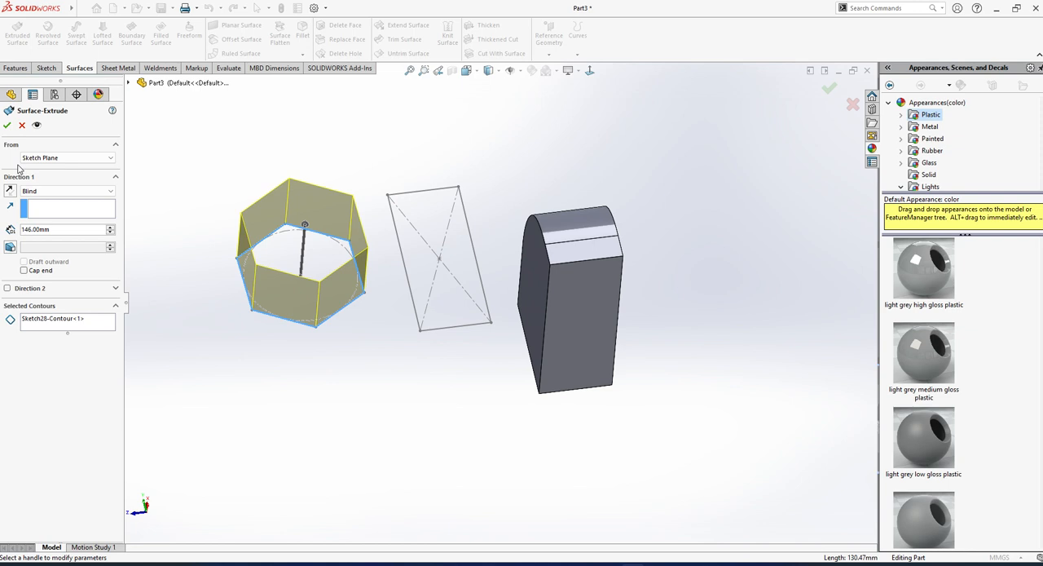
pyautogui.click(6, 125)
# Reuse the same sketch for a second Extruded Surface, blind to 146 mm, with only the rectangle as the selected contour.
pyautogui.click(6, 303)
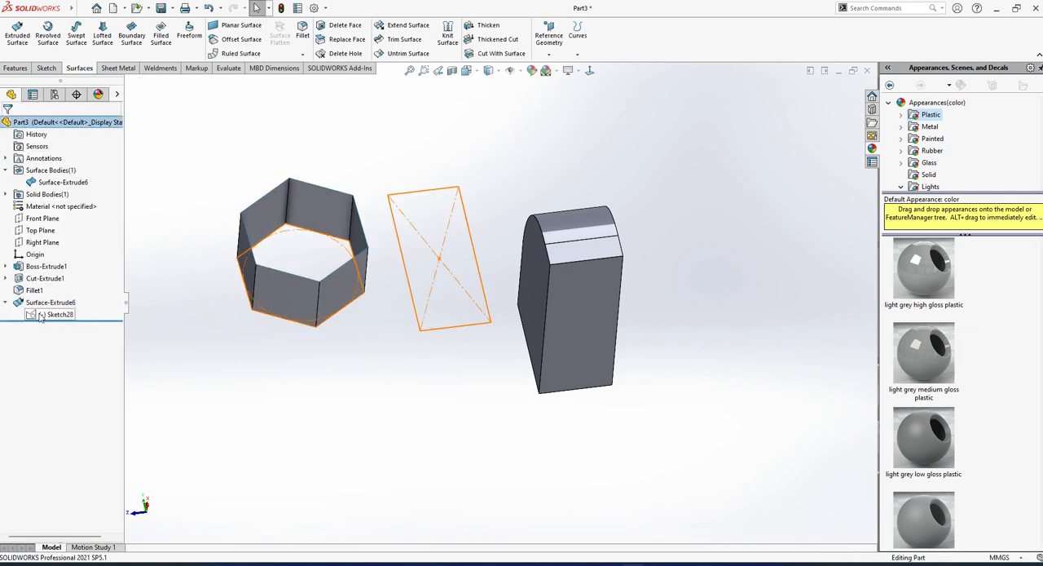
pyautogui.click(37, 316)
pyautogui.click(426, 193)
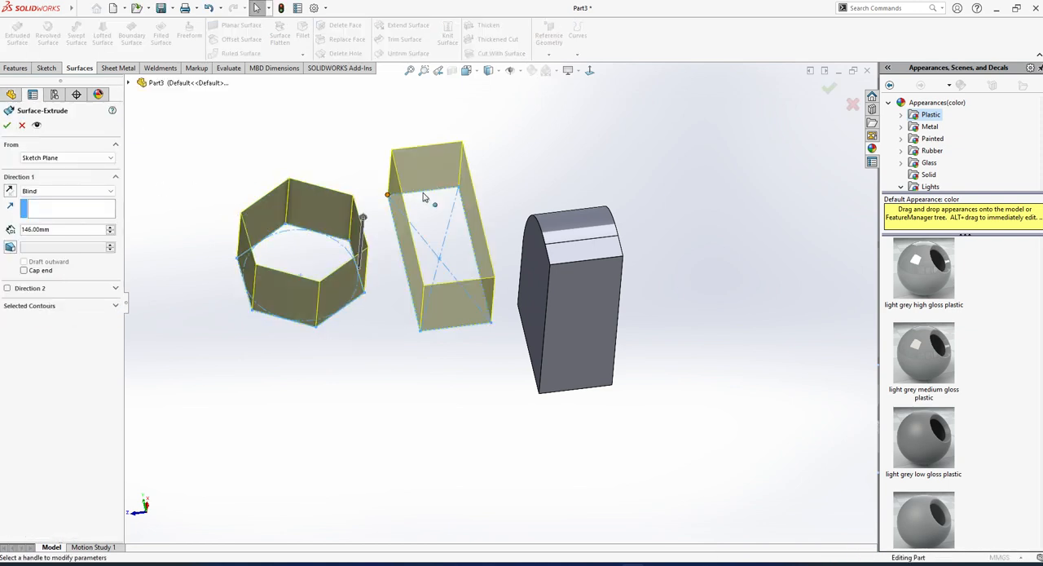
pyautogui.click(57, 305)
pyautogui.rightClick(58, 319)
pyautogui.click(97, 324)
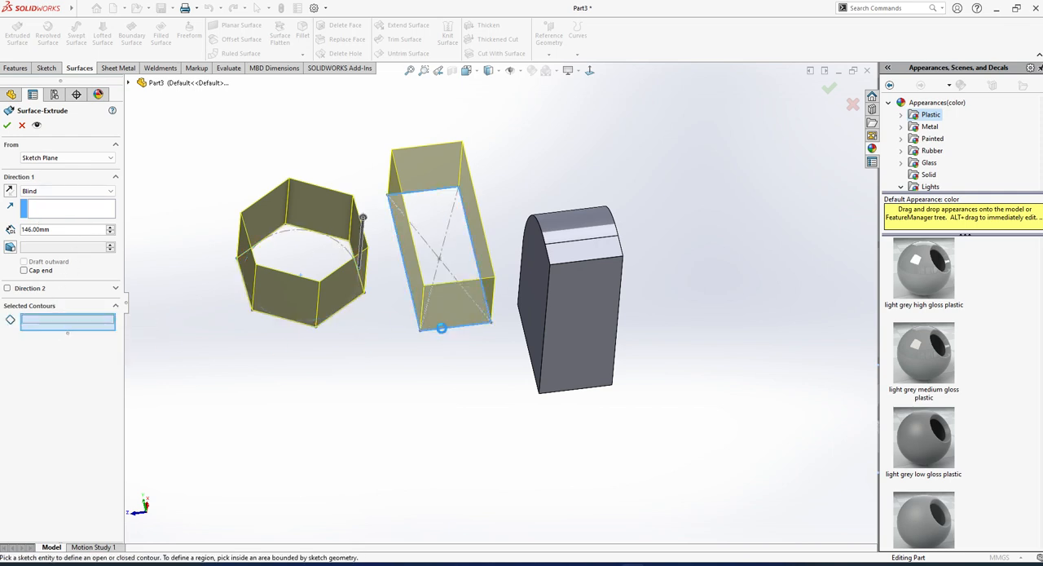
pyautogui.click(442, 330)
pyautogui.click(7, 124)
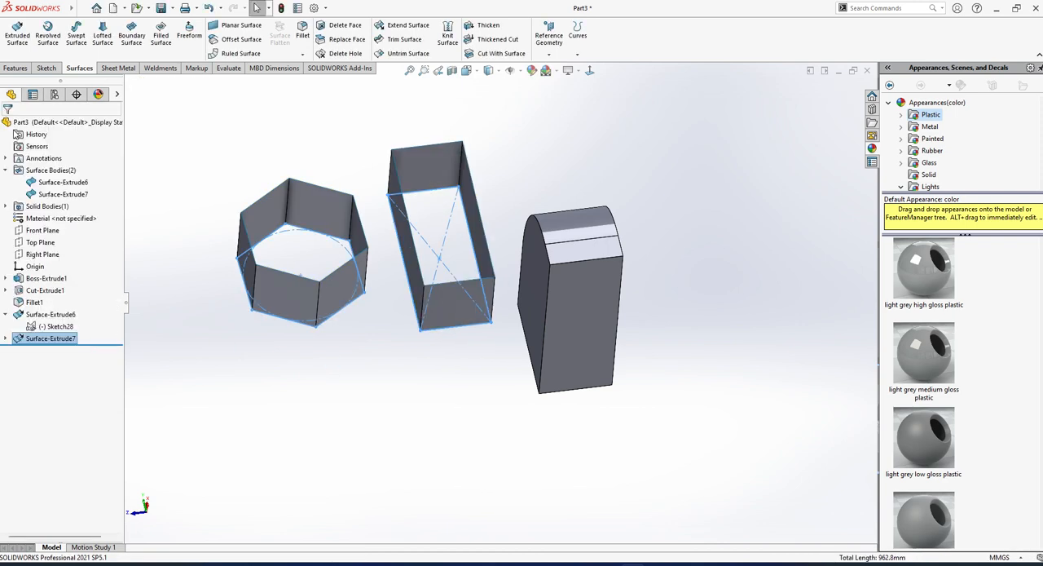
# Set up a Filled Surface with Contact edges, picking the six upper edges of the hexagonal surface as its patch boundary.
pyautogui.moveTo(354, 389); pyautogui.dragTo(444, 339, button='middle')
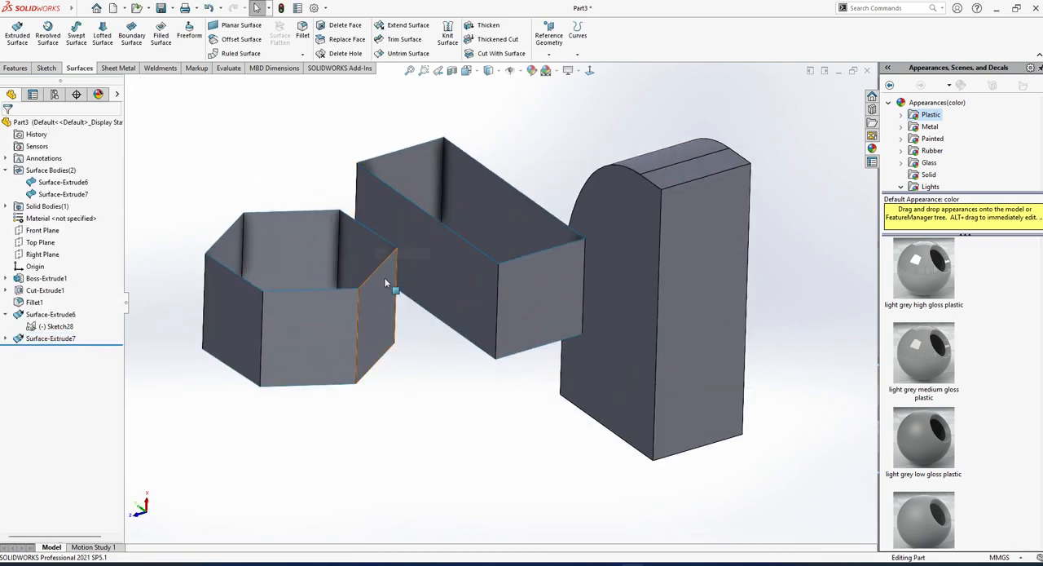
pyautogui.moveTo(297, 247); pyautogui.dragTo(284, 283, button='middle')
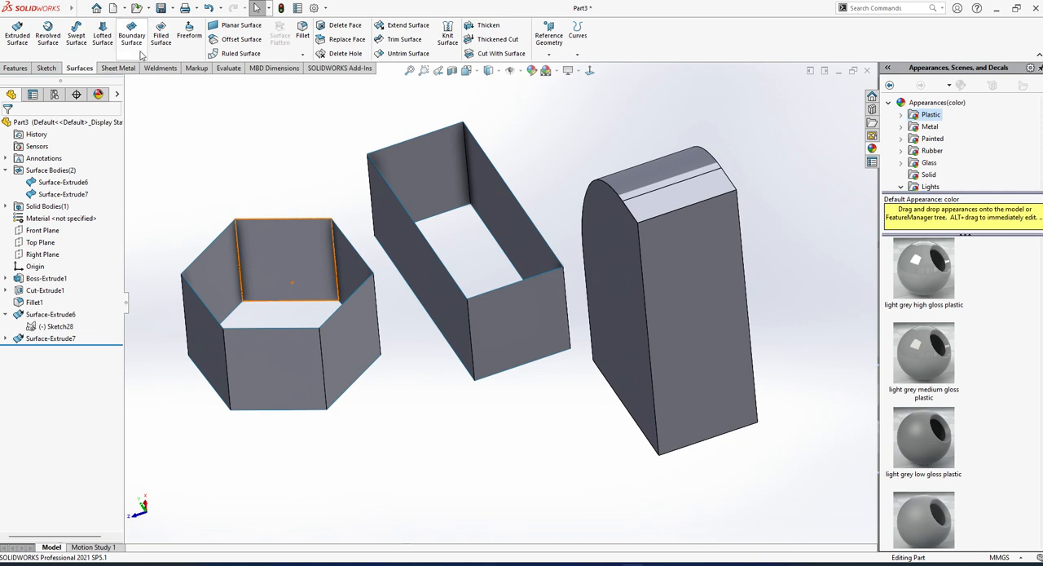
pyautogui.click(160, 35)
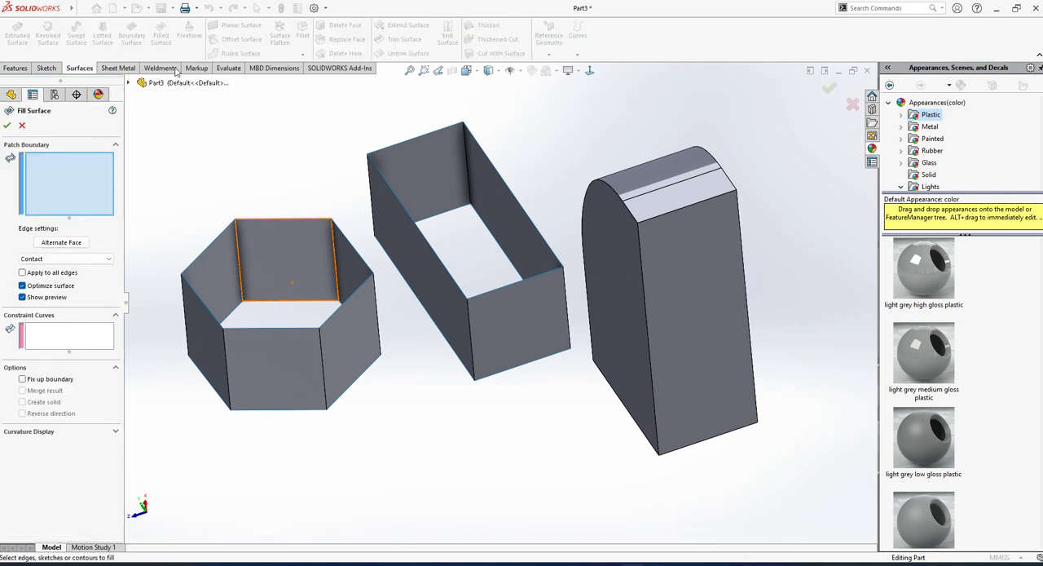
pyautogui.click(214, 244)
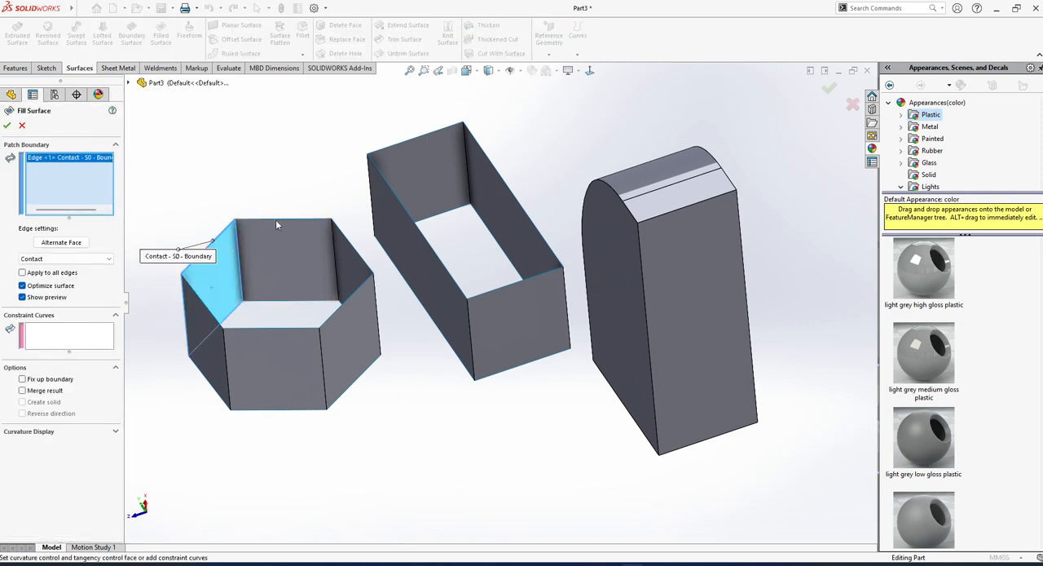
pyautogui.click(277, 220)
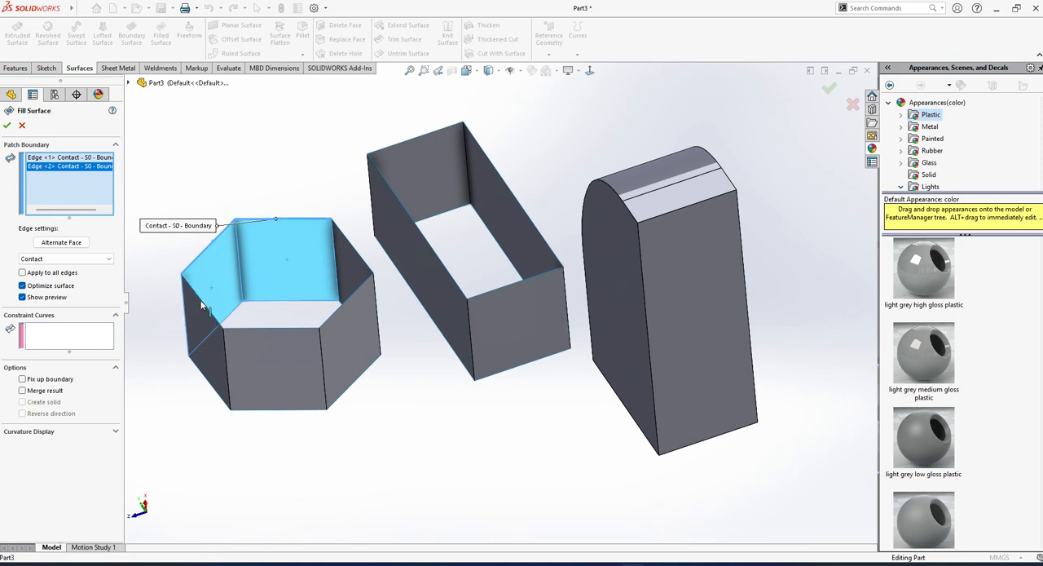
pyautogui.click(202, 305)
pyautogui.click(276, 327)
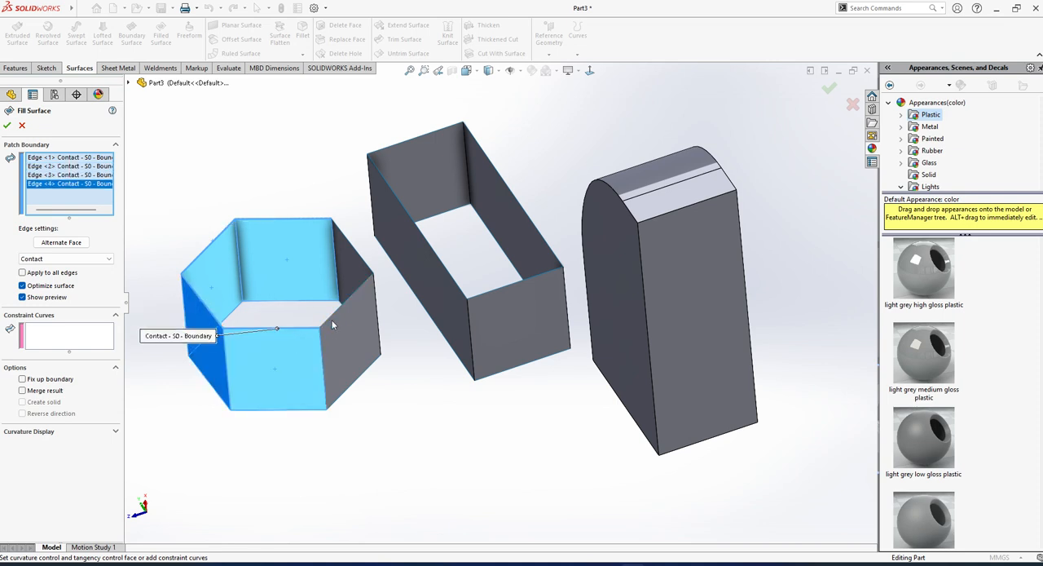
pyautogui.click(366, 280)
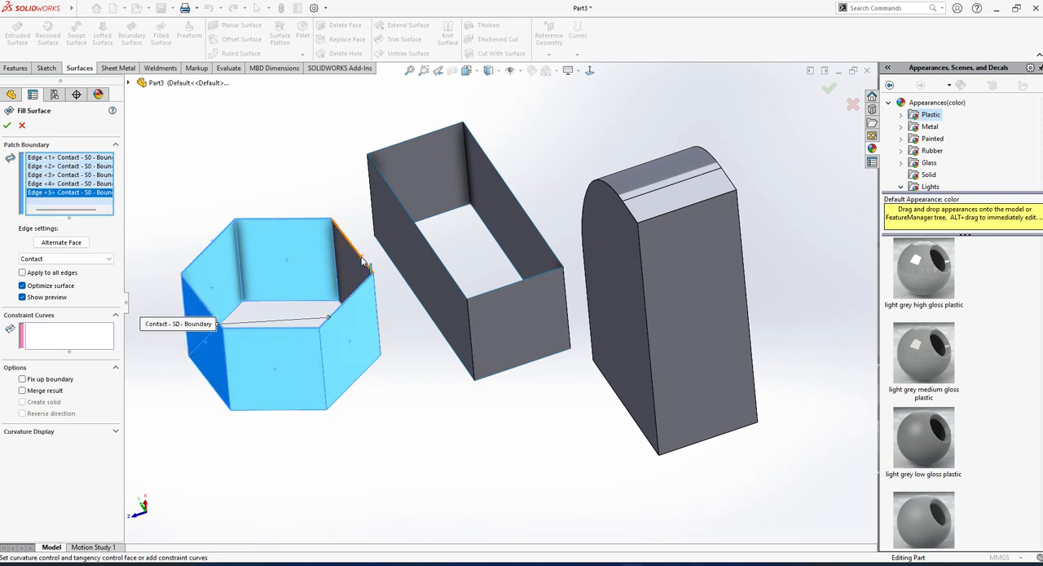
pyautogui.click(364, 261)
pyautogui.moveTo(372, 261); pyautogui.dragTo(286, 290, button='middle')
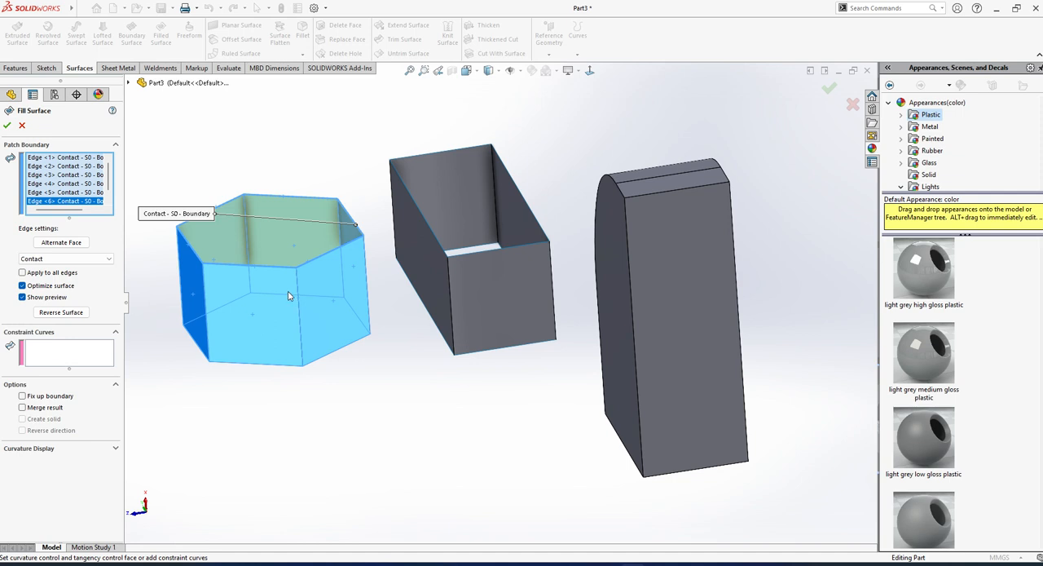
# Delete three adjacent side faces of the hexagonal surface body using the plain Delete option.
pyautogui.click(22, 126)
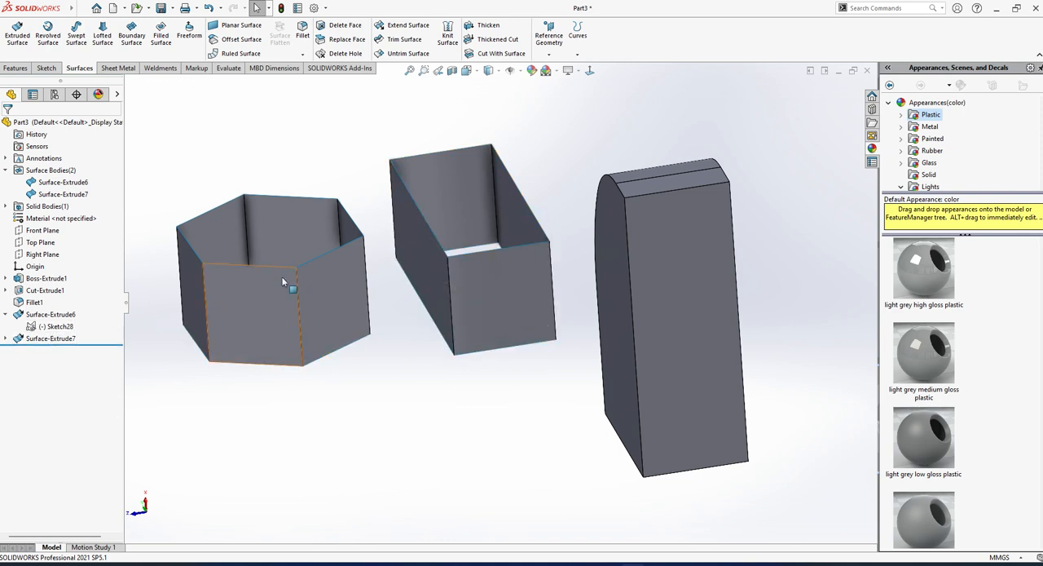
pyautogui.moveTo(286, 284); pyautogui.dragTo(288, 359, button='middle')
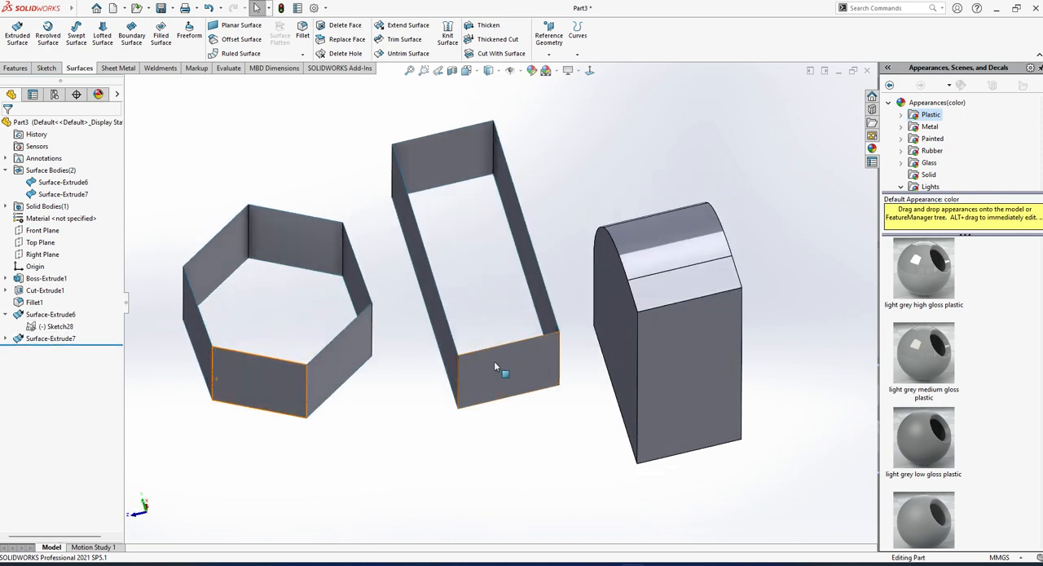
pyautogui.click(345, 27)
pyautogui.click(318, 373)
pyautogui.click(350, 270)
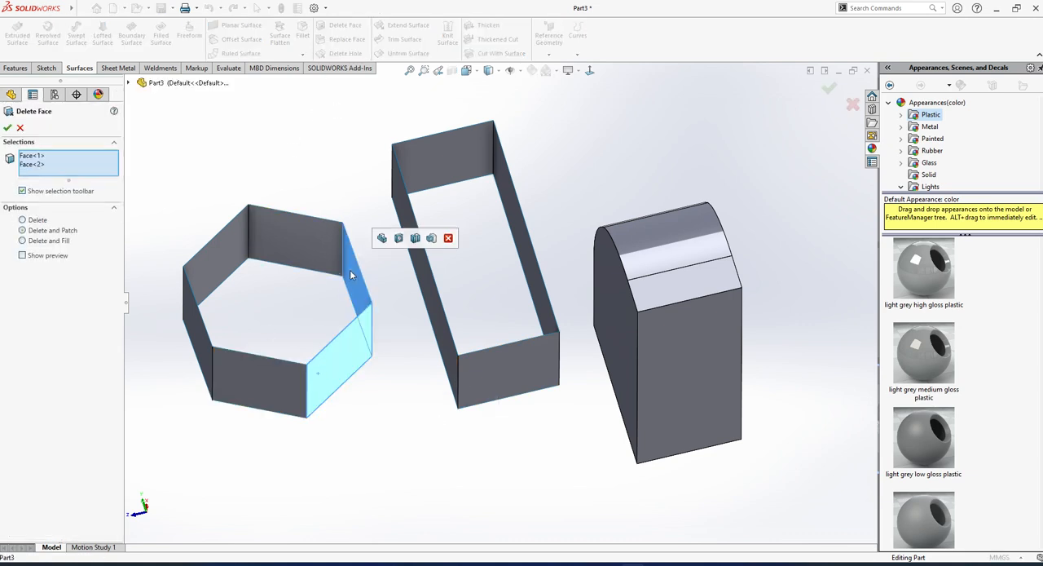
pyautogui.click(266, 392)
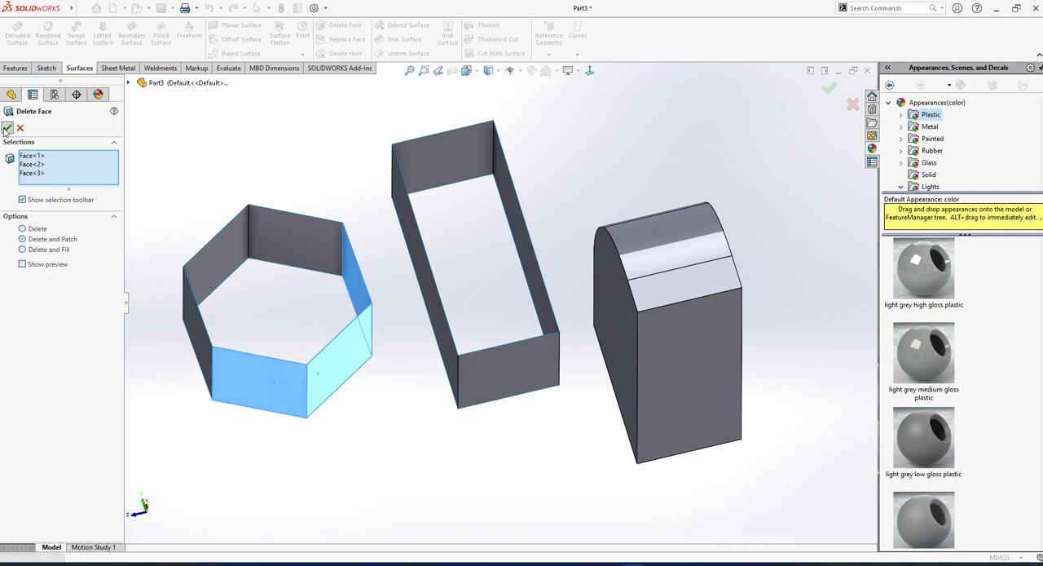
pyautogui.click(23, 229)
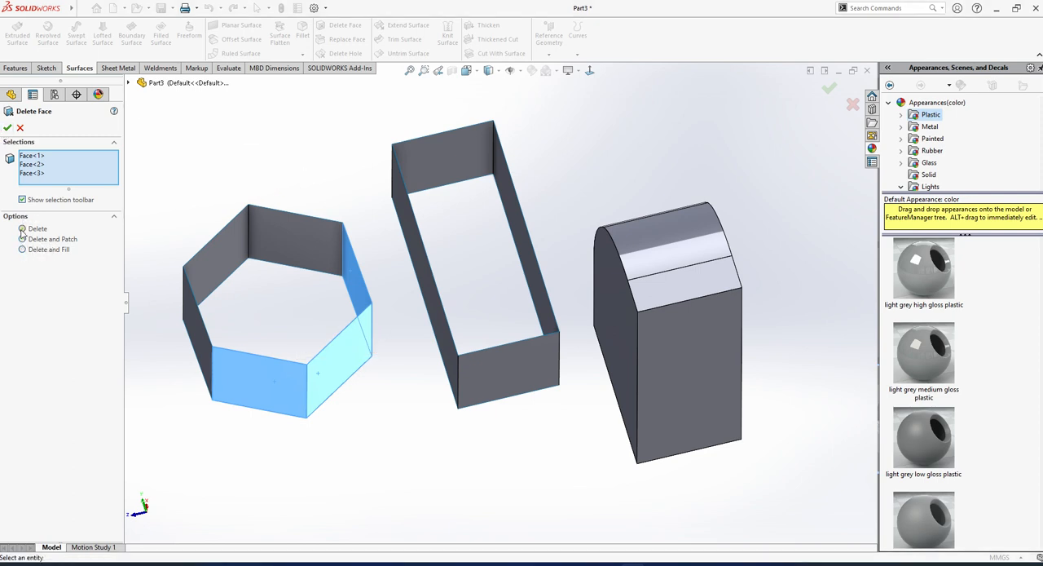
pyautogui.click(6, 128)
# Try a filled surface across the three remaining upper edges of the opened hexagonal surface with Fix up boundary enabled.
pyautogui.moveTo(293, 245); pyautogui.dragTo(307, 298, button='middle')
pyautogui.scroll(1, 287, 224)
pyautogui.scroll(-2, 285, 222)
pyautogui.moveTo(412, 279); pyautogui.dragTo(367, 279, button='middle')
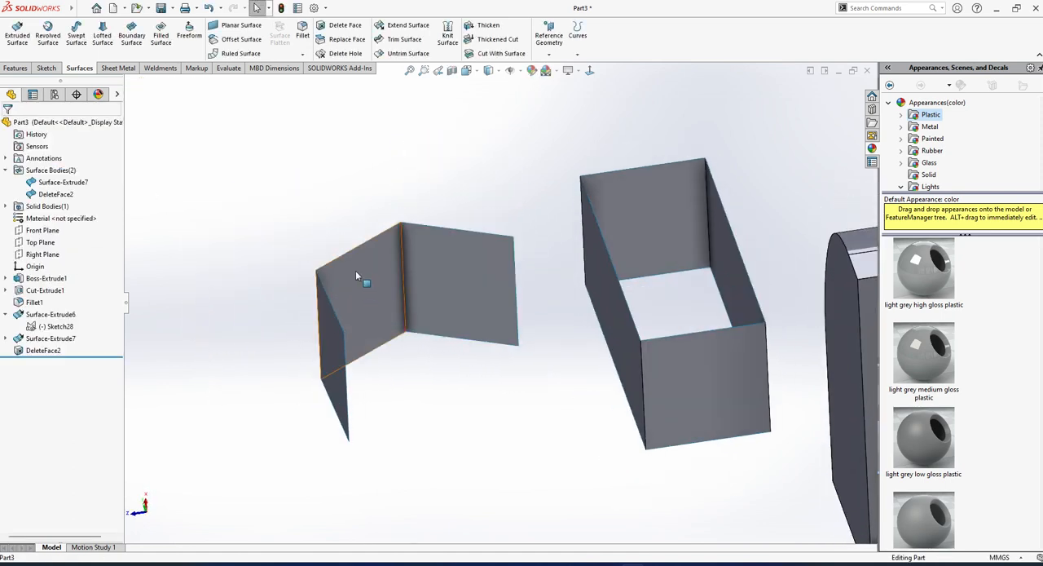
pyautogui.click(162, 38)
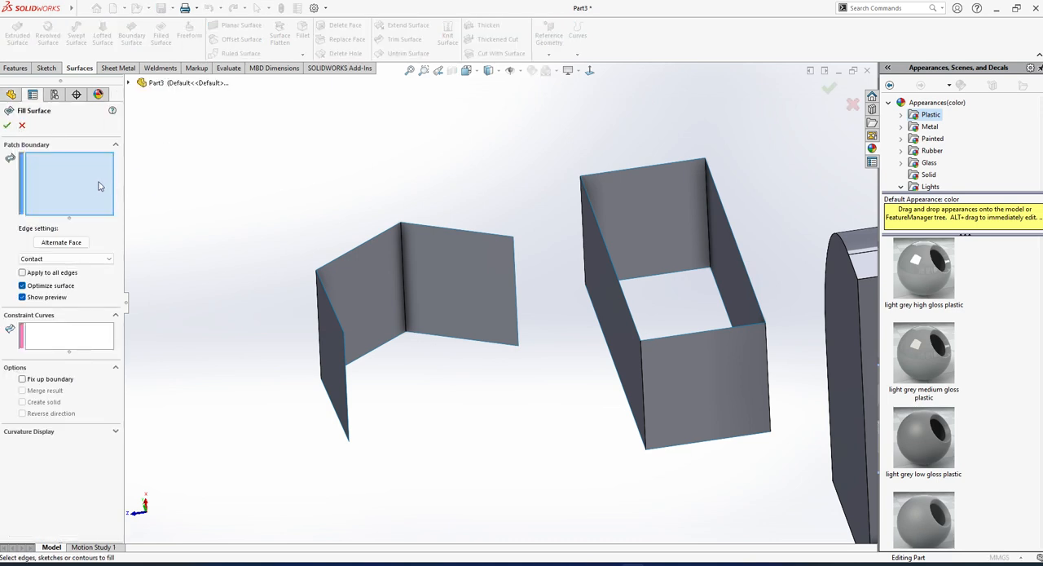
pyautogui.click(426, 225)
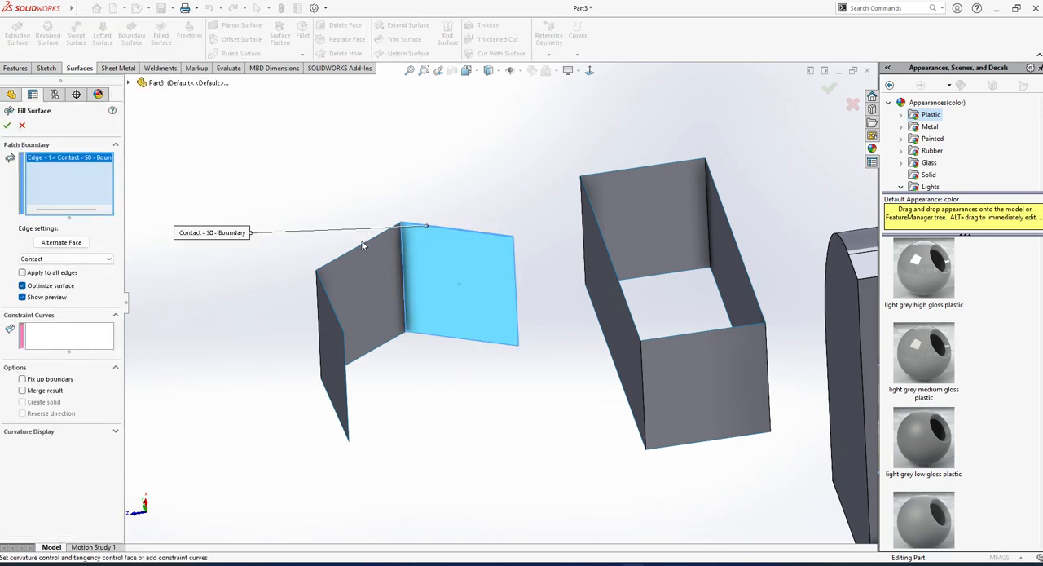
pyautogui.click(361, 243)
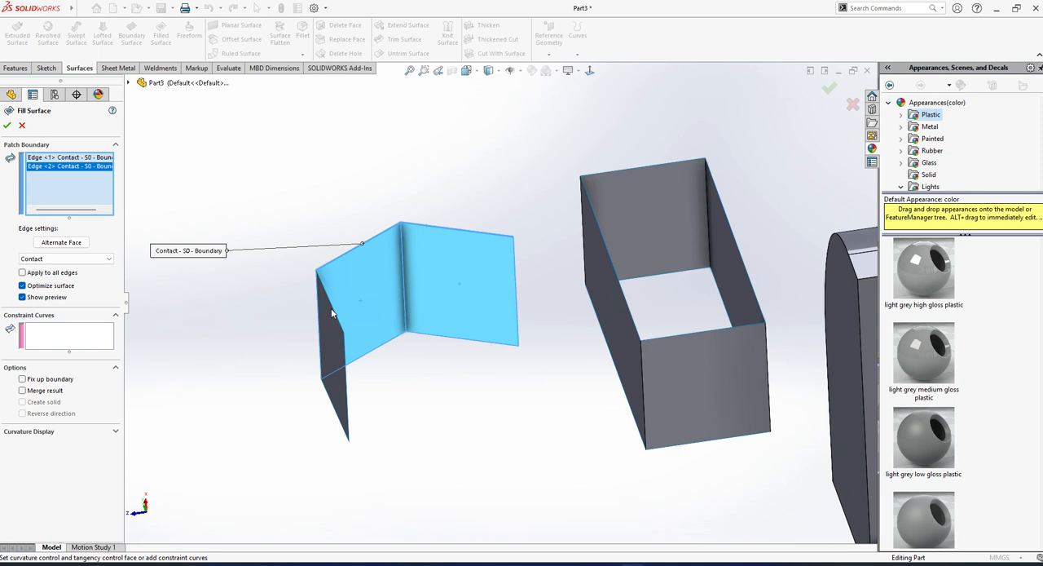
pyautogui.click(332, 312)
pyautogui.moveTo(364, 331); pyautogui.dragTo(335, 352, button='middle')
pyautogui.click(22, 379)
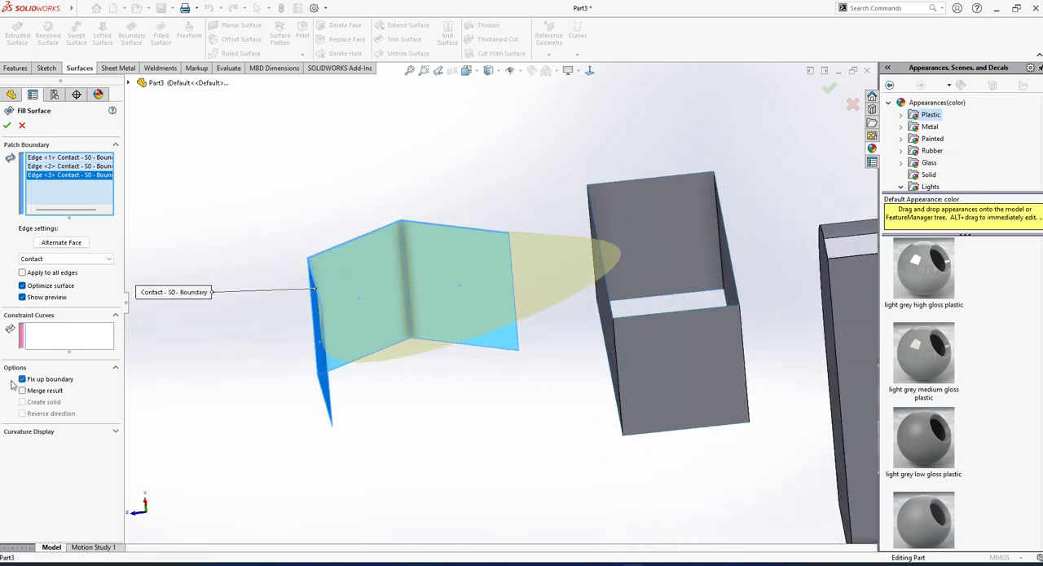
pyautogui.moveTo(335, 305); pyautogui.dragTo(357, 304, button='middle')
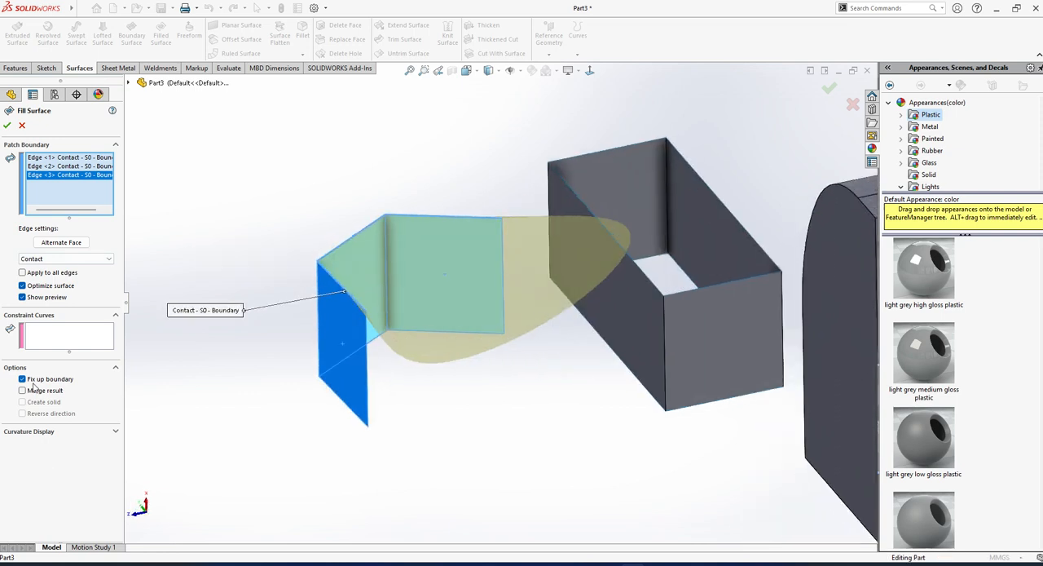
pyautogui.moveTo(301, 340); pyautogui.dragTo(344, 371, button='middle')
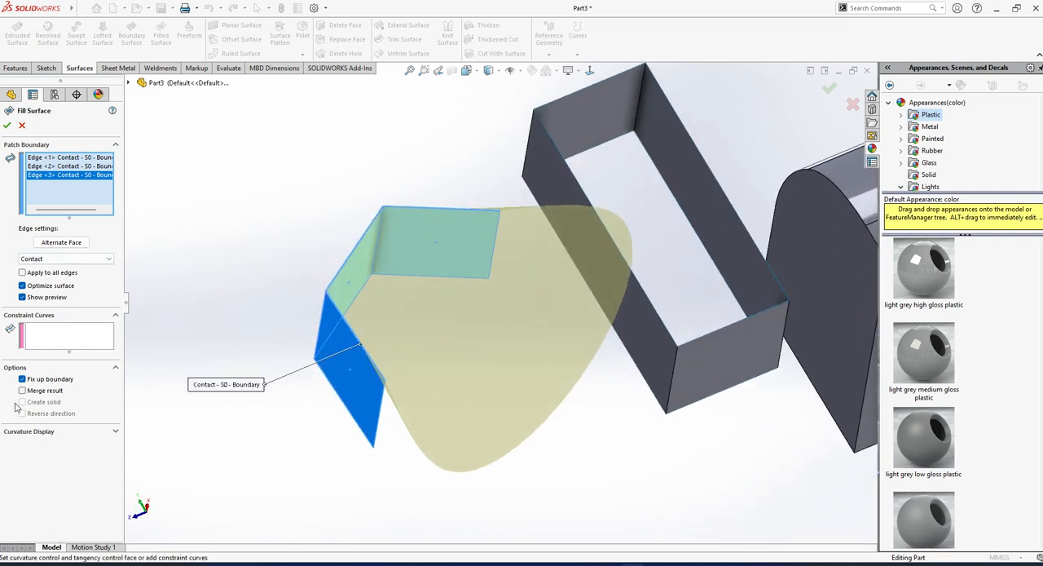
pyautogui.click(23, 379)
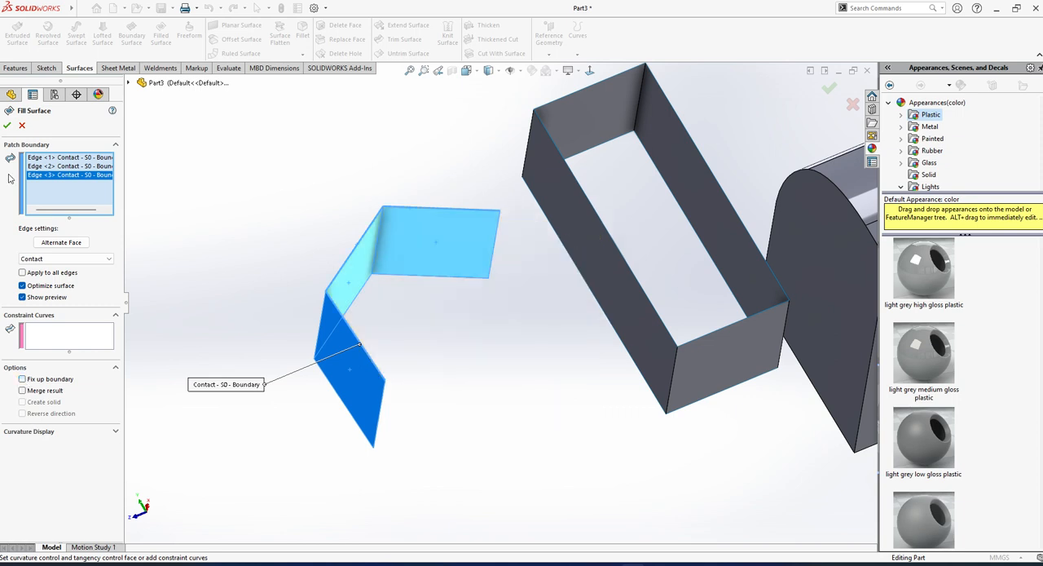
pyautogui.click(22, 125)
pyautogui.moveTo(398, 333); pyautogui.dragTo(356, 283, button='middle')
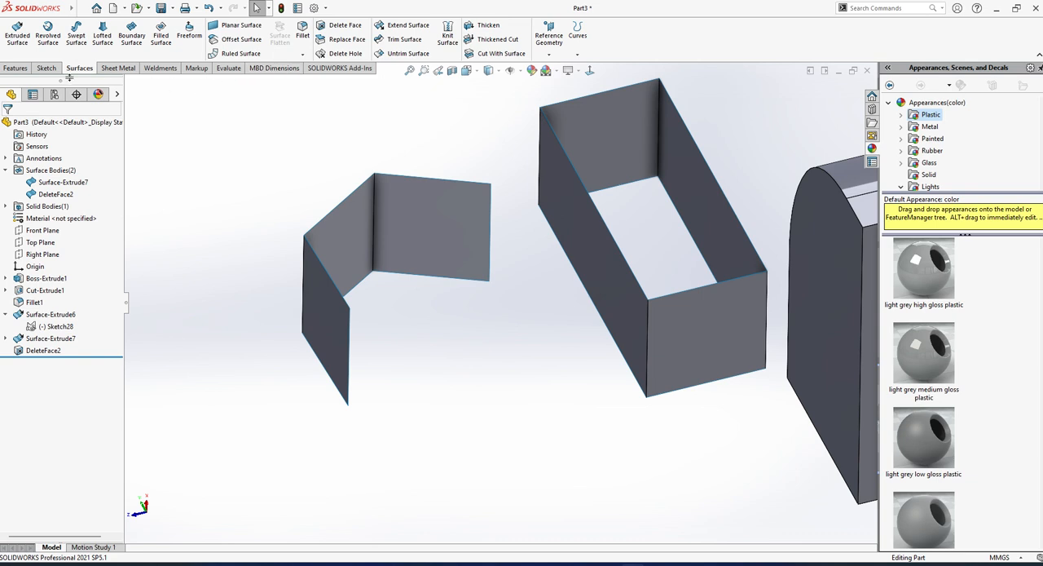
pyautogui.click(550, 54)
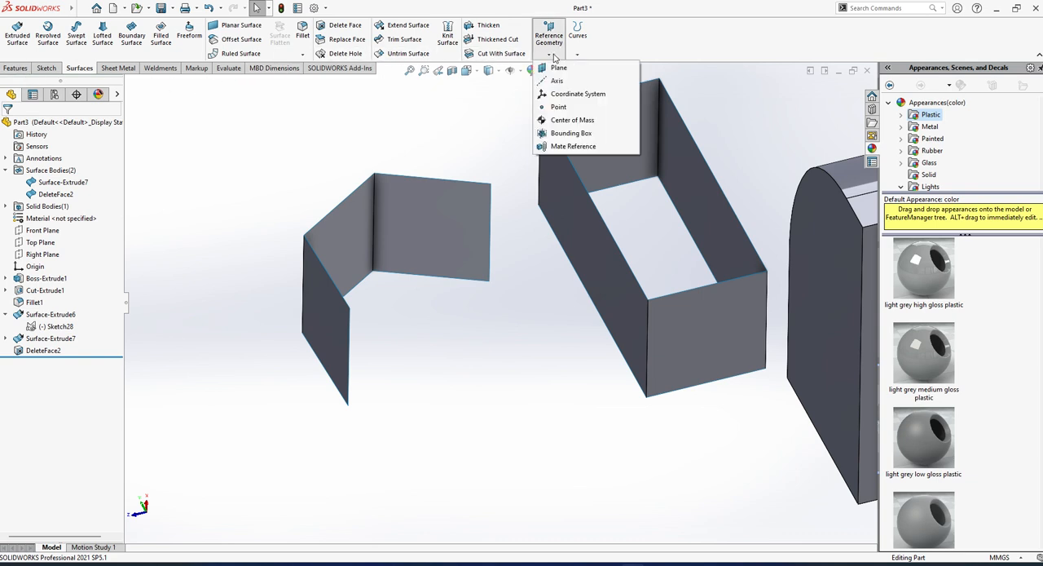
pyautogui.click(577, 54)
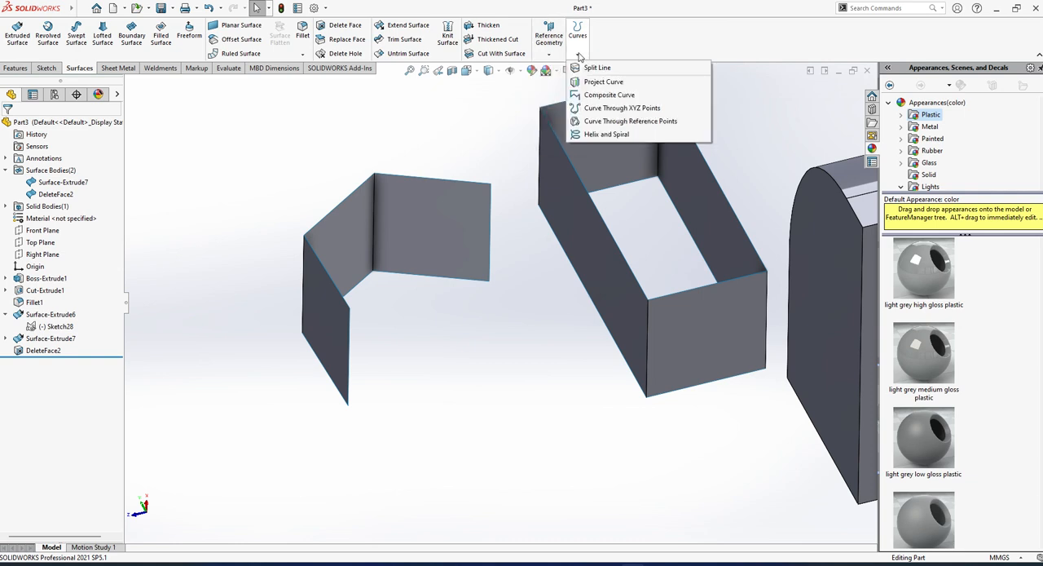
pyautogui.click(603, 108)
pyautogui.press('Escape')
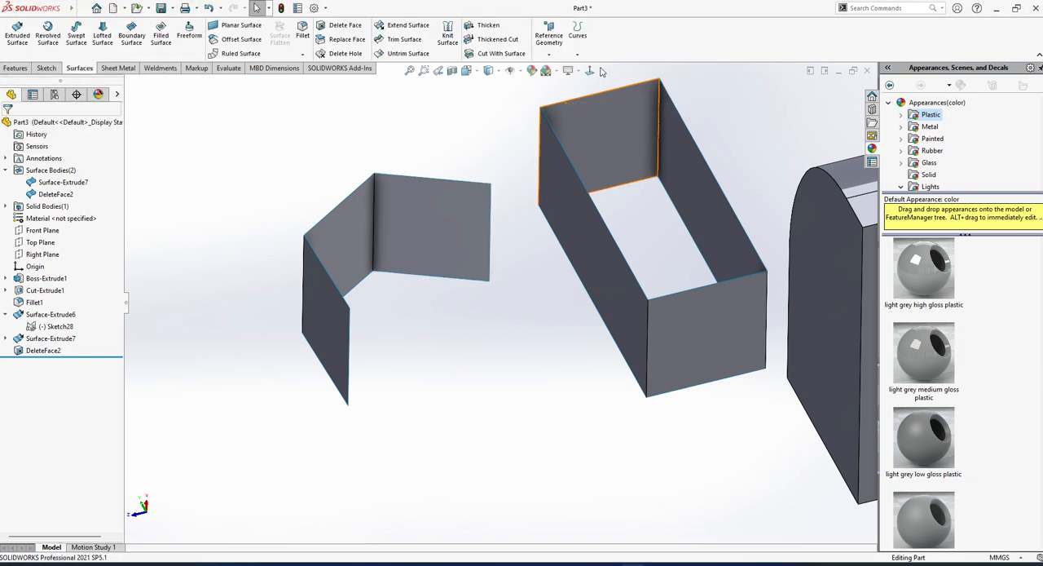
pyautogui.click(577, 54)
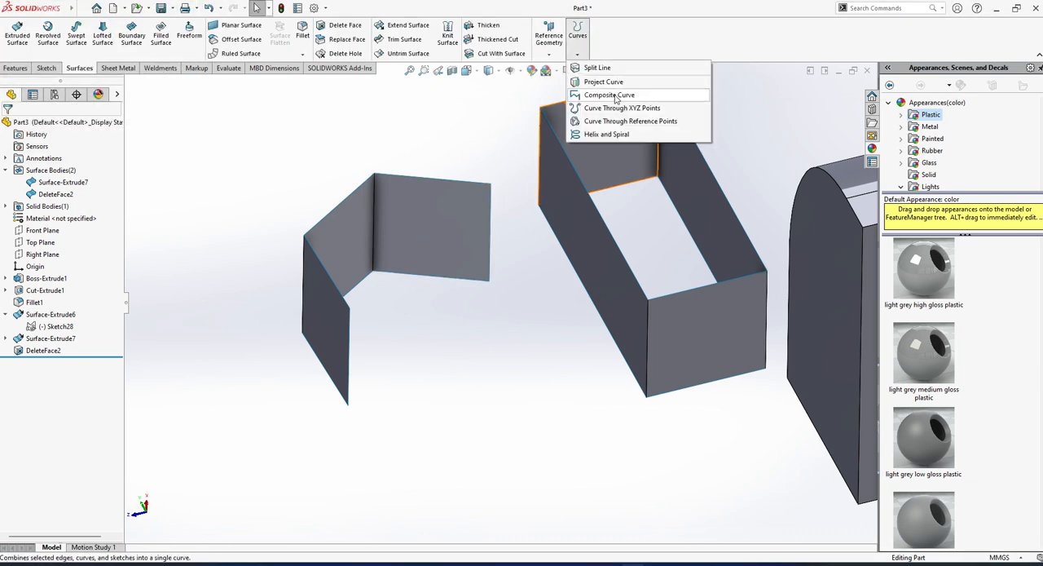
pyautogui.click(613, 95)
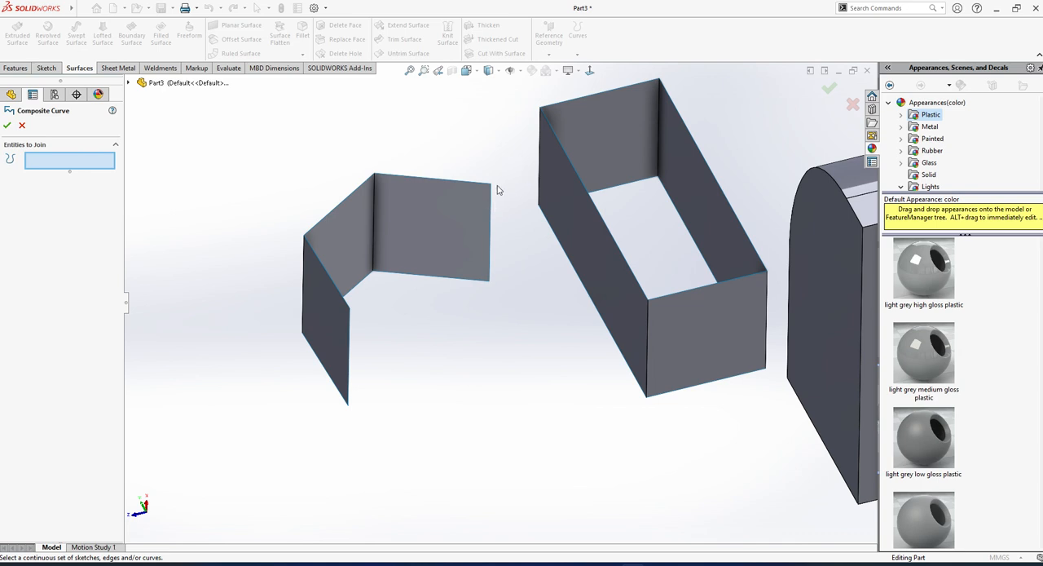
pyautogui.click(22, 124)
# Try a curve through reference points between the opened hexagonal surface's two free upper corners, and undo it.
pyautogui.click(577, 54)
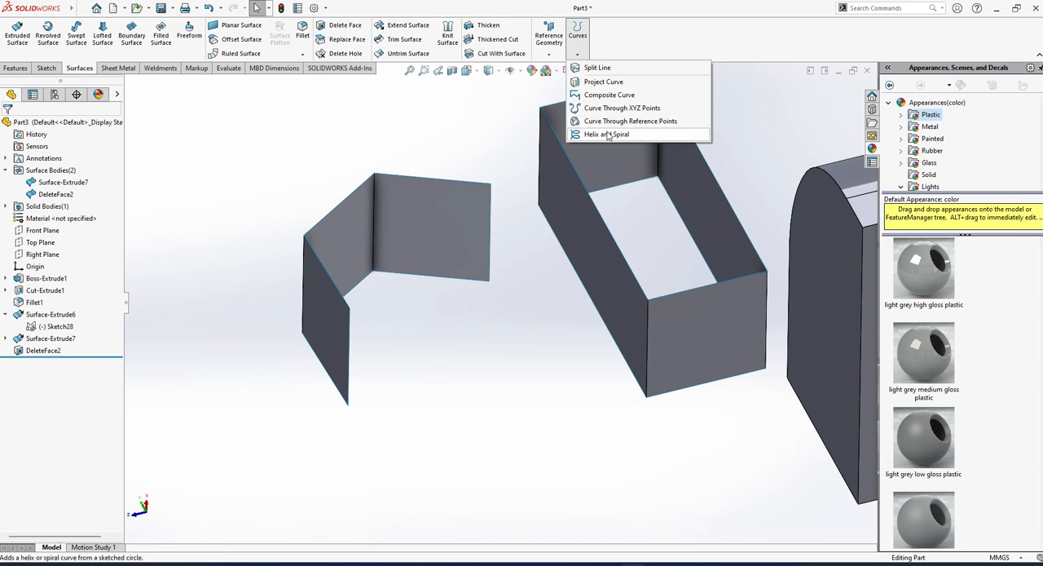
pyautogui.click(613, 122)
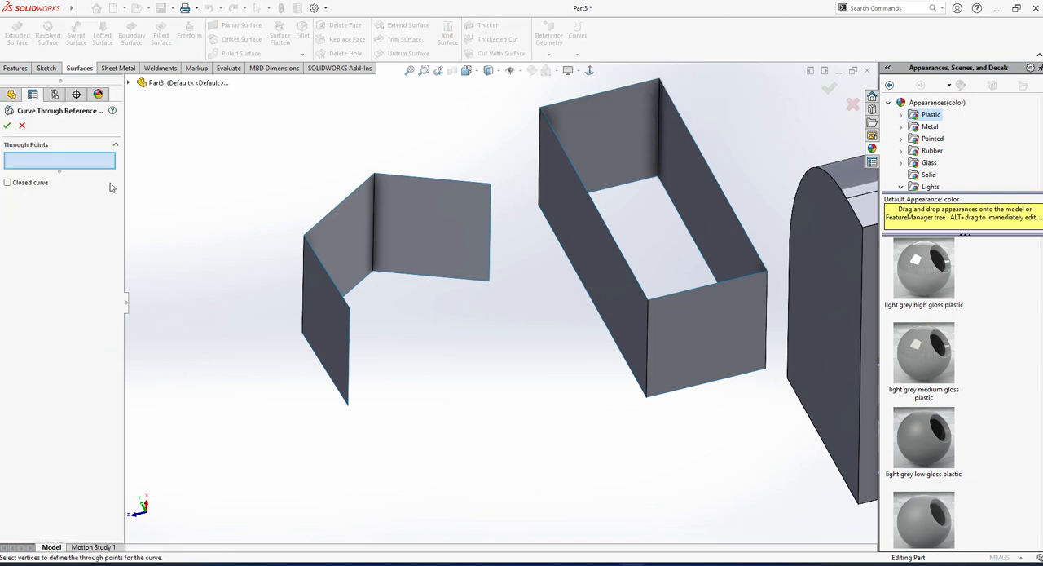
pyautogui.click(349, 309)
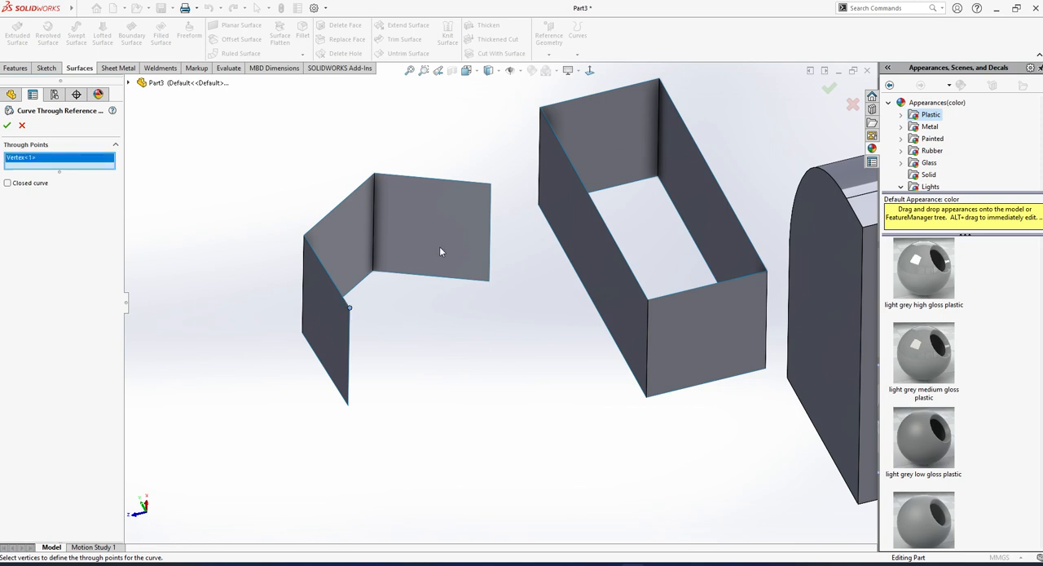
pyautogui.click(490, 186)
pyautogui.click(6, 122)
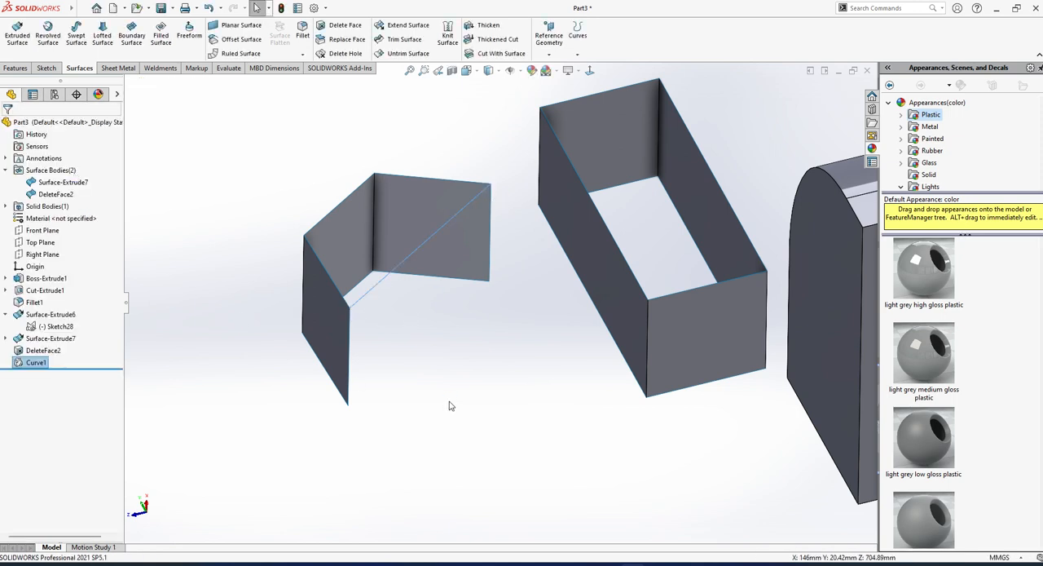
pyautogui.moveTo(447, 400); pyautogui.dragTo(463, 323, button='middle')
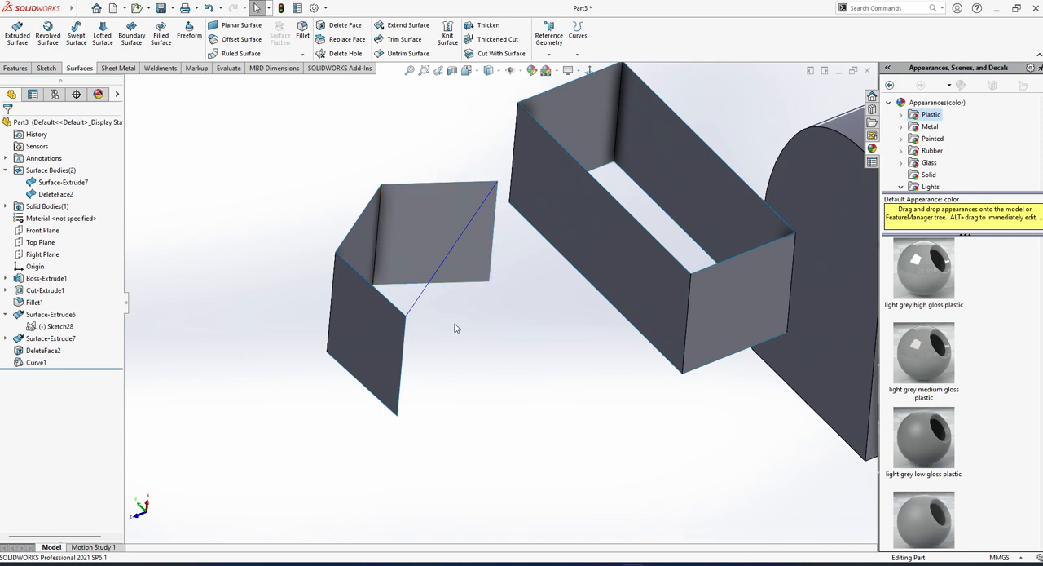
pyautogui.hotkey('ctrl', 'z')
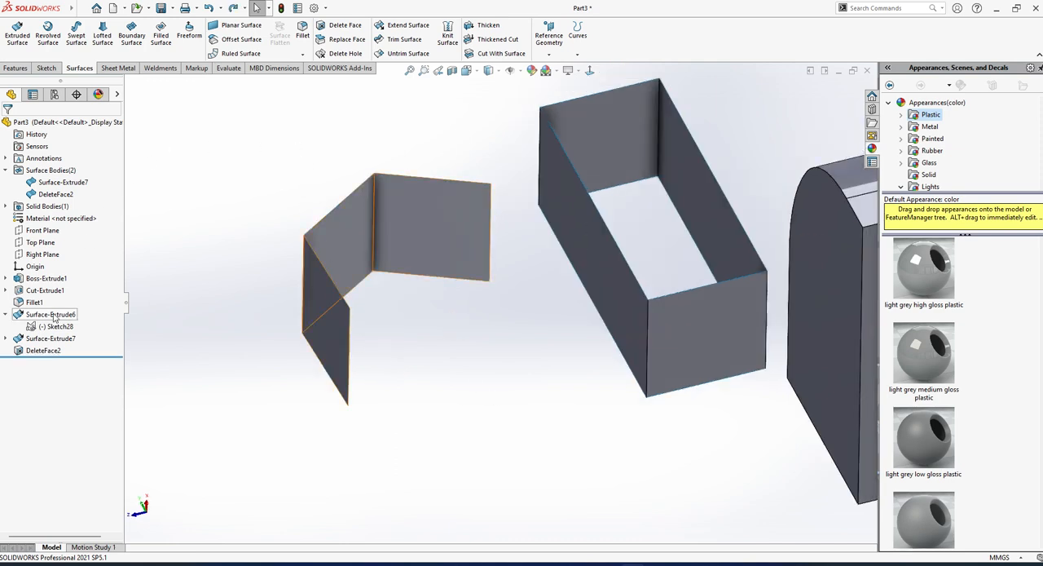
# Create a curve through reference points joining the two free upper corners of the opened hexagonal surface.
pyautogui.click(577, 54)
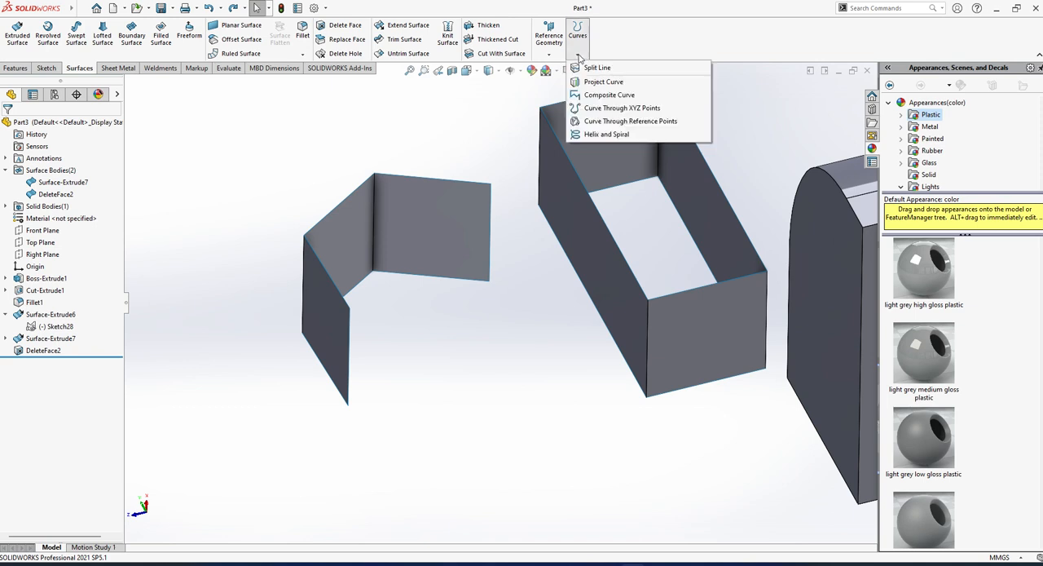
pyautogui.click(647, 123)
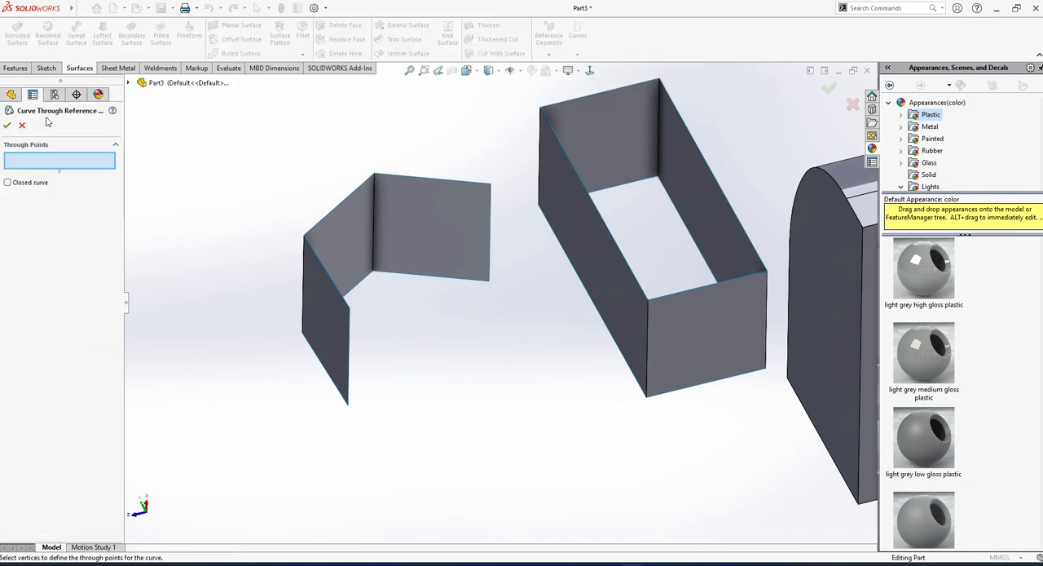
pyautogui.click(349, 310)
pyautogui.click(490, 184)
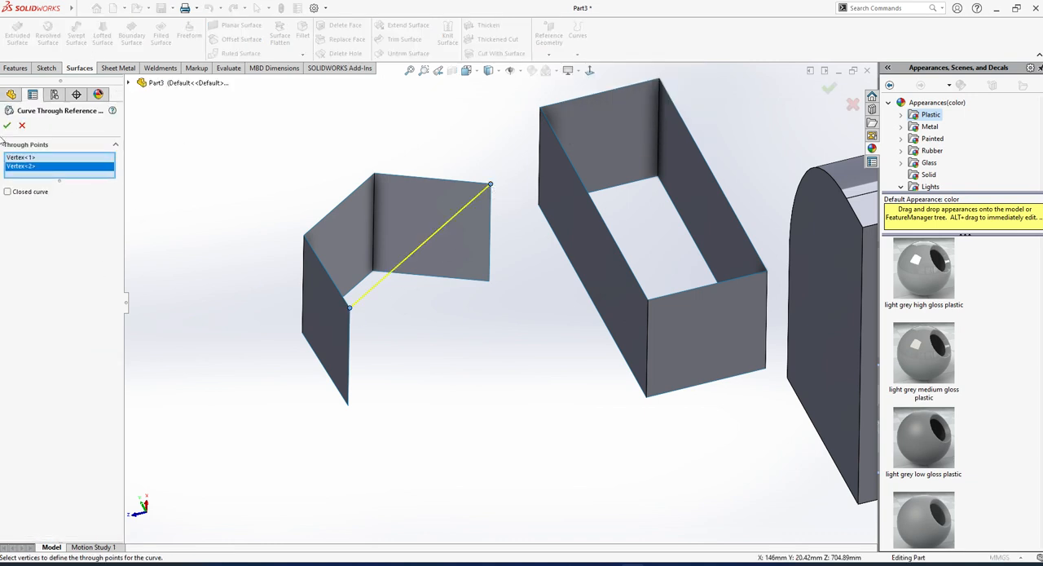
pyautogui.click(9, 129)
pyautogui.moveTo(410, 282)
pyautogui.mouseDown(button='middle')
pyautogui.moveTo(433, 187)
pyautogui.moveTo(414, 281)
pyautogui.mouseUp(button='middle')
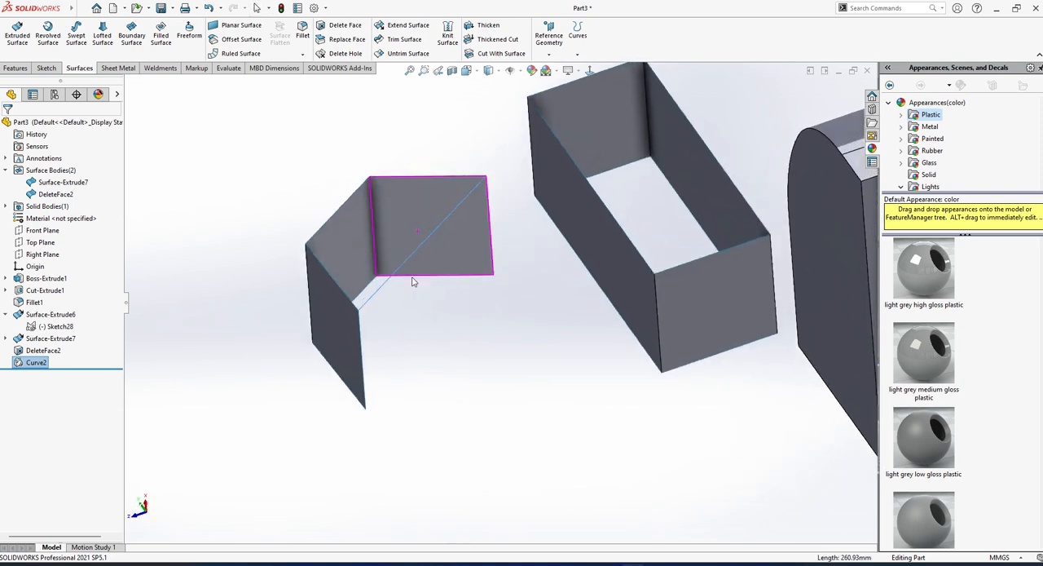
pyautogui.click(219, 212)
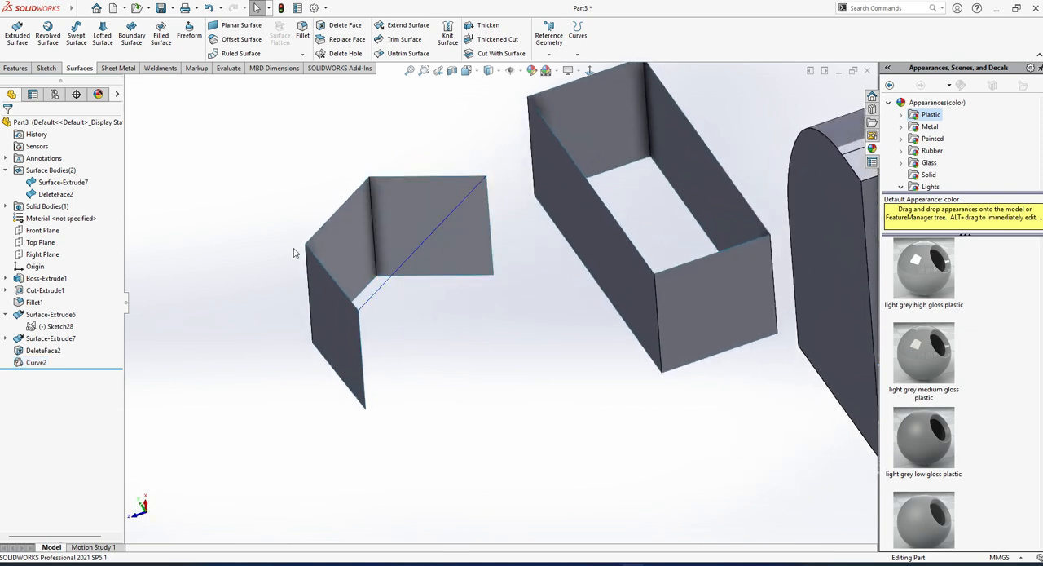
# Create a filled surface bounded by the opened body's three upper edges and the curve joining its free corners, with Contact edge settings.
pyautogui.click(160, 35)
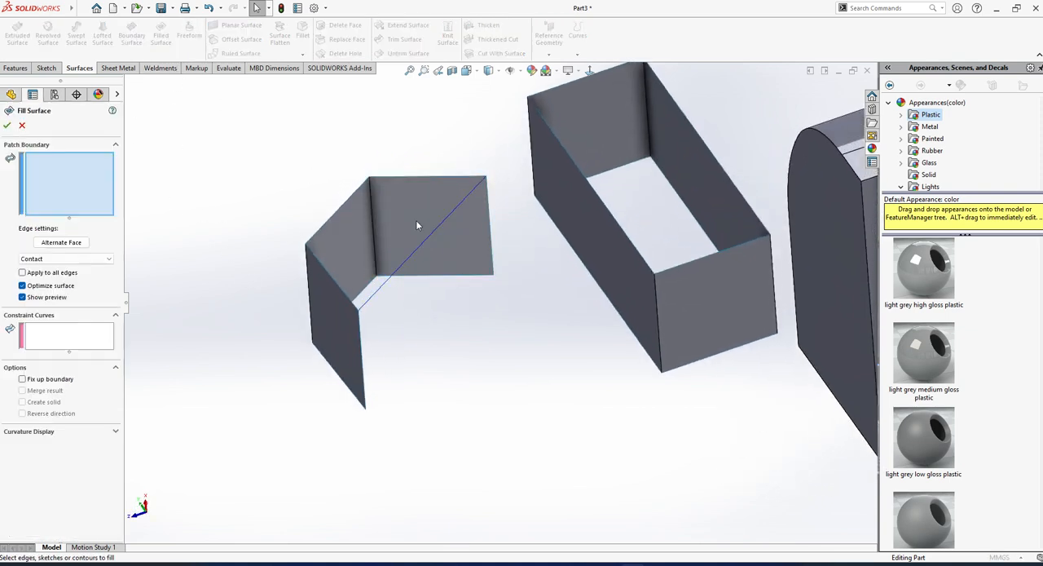
pyautogui.click(448, 176)
pyautogui.click(333, 211)
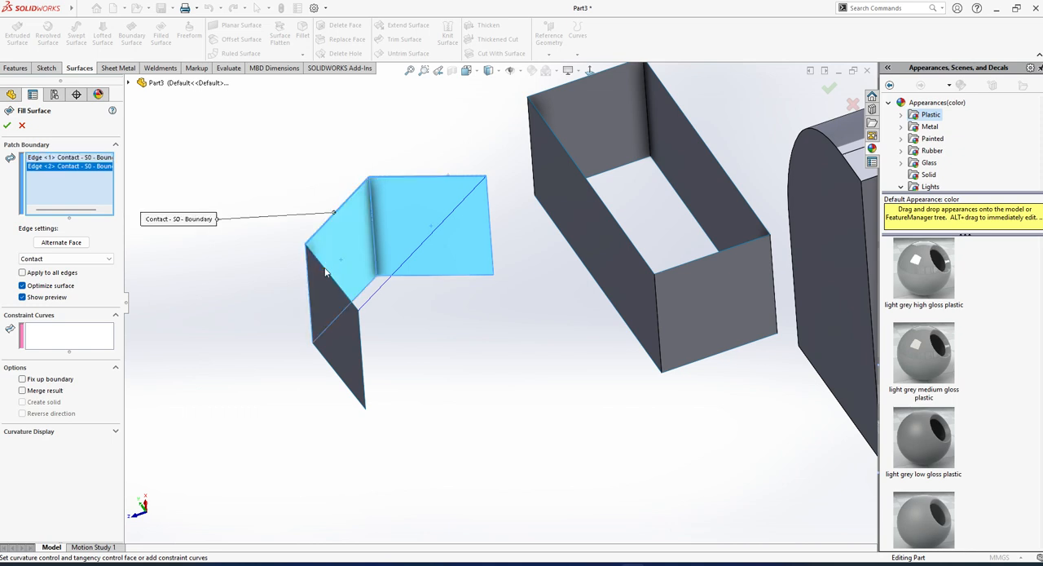
pyautogui.click(324, 269)
pyautogui.click(373, 297)
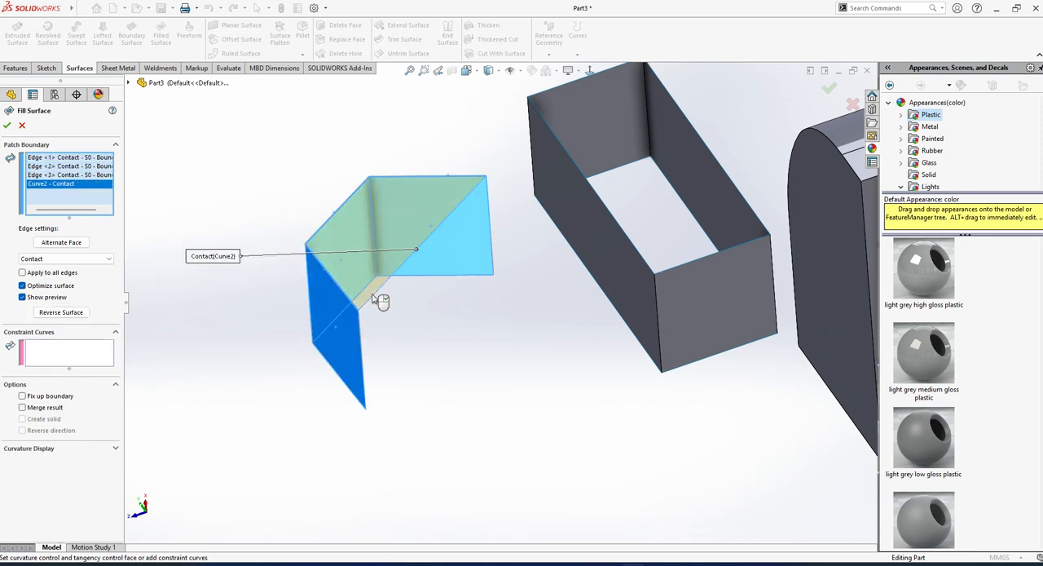
pyautogui.rightClick(381, 301)
pyautogui.moveTo(462, 342); pyautogui.dragTo(458, 362, button='middle')
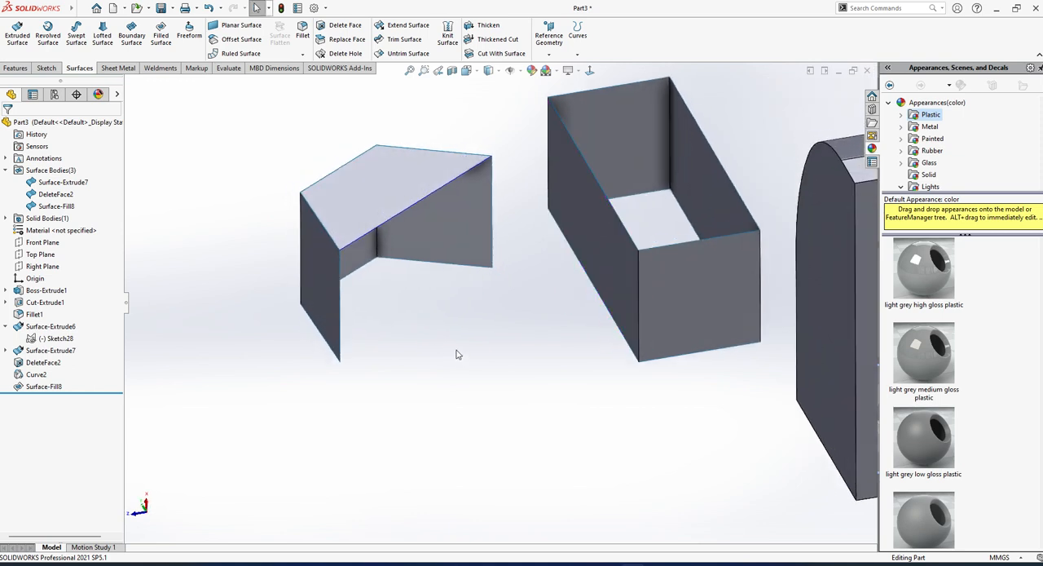
# Delete the DeleteFace2 feature of the hexagonal surface, along with its dependent curve and the leftover Surface-Fill8 feature.
pyautogui.rightClick(45, 363)
pyautogui.click(73, 419)
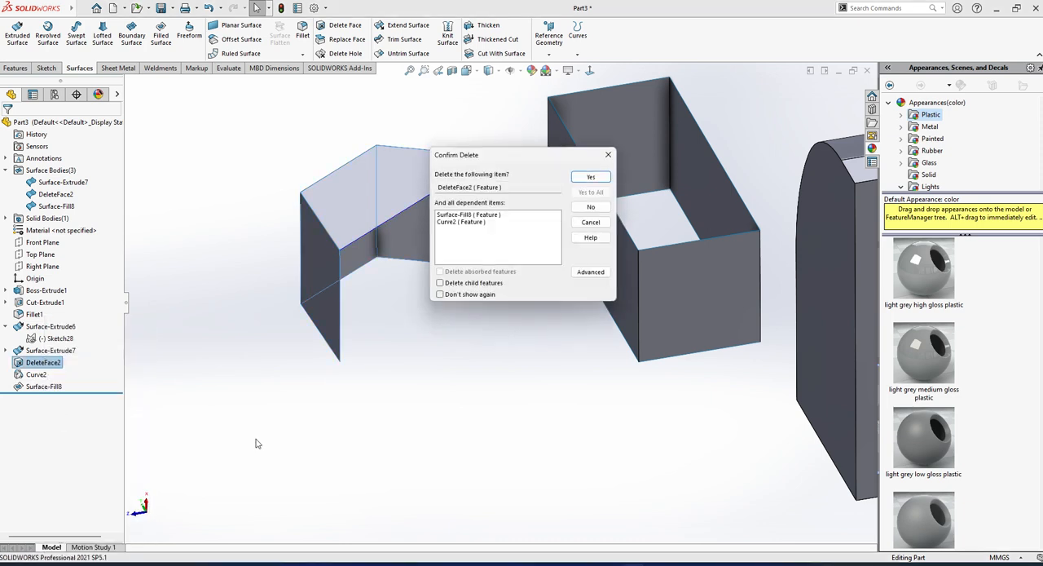
pyautogui.click(583, 177)
pyautogui.click(659, 321)
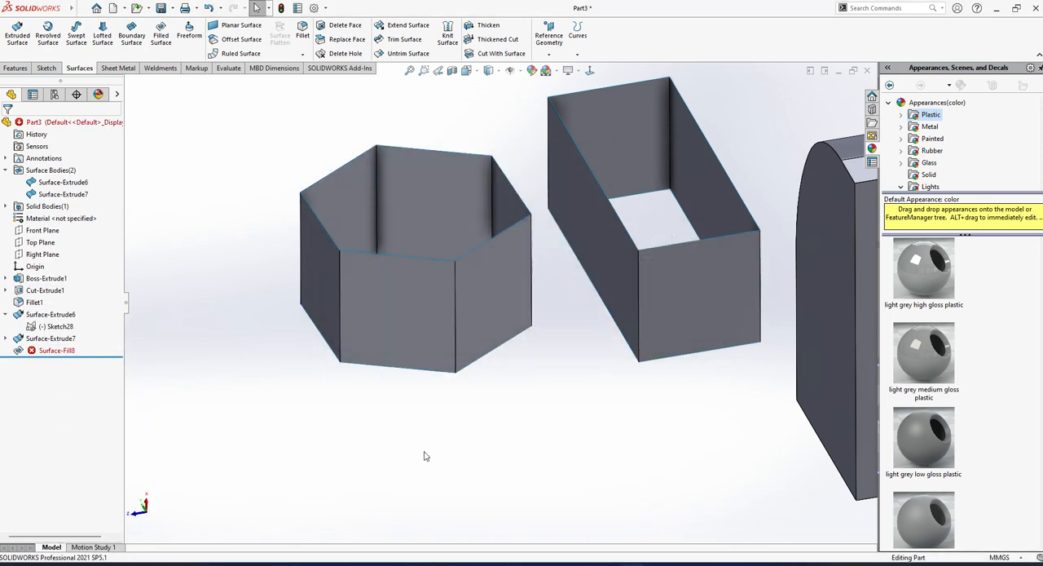
pyautogui.click(56, 352)
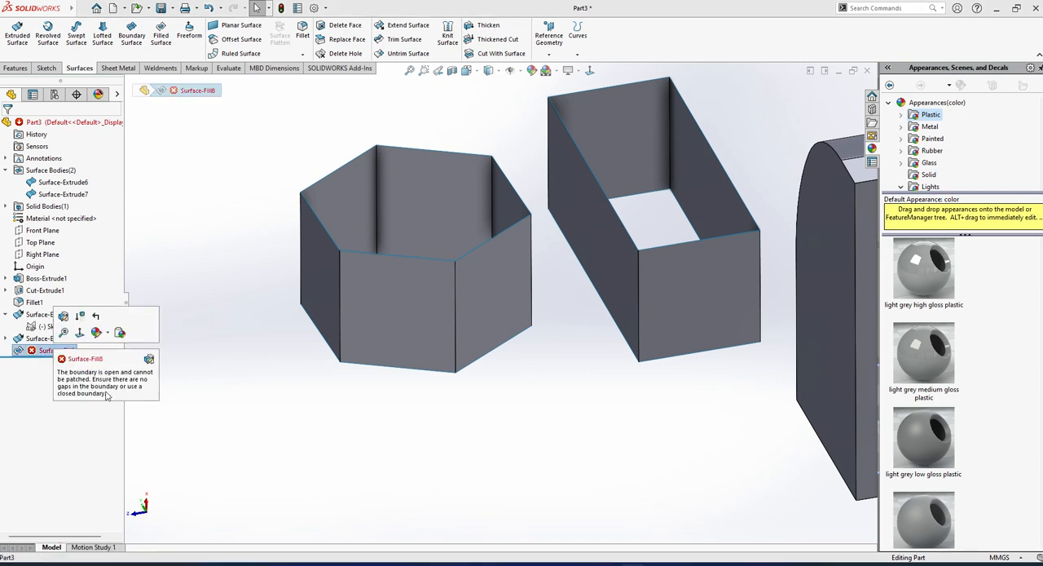
pyautogui.press('Delete')
pyautogui.press('Return')
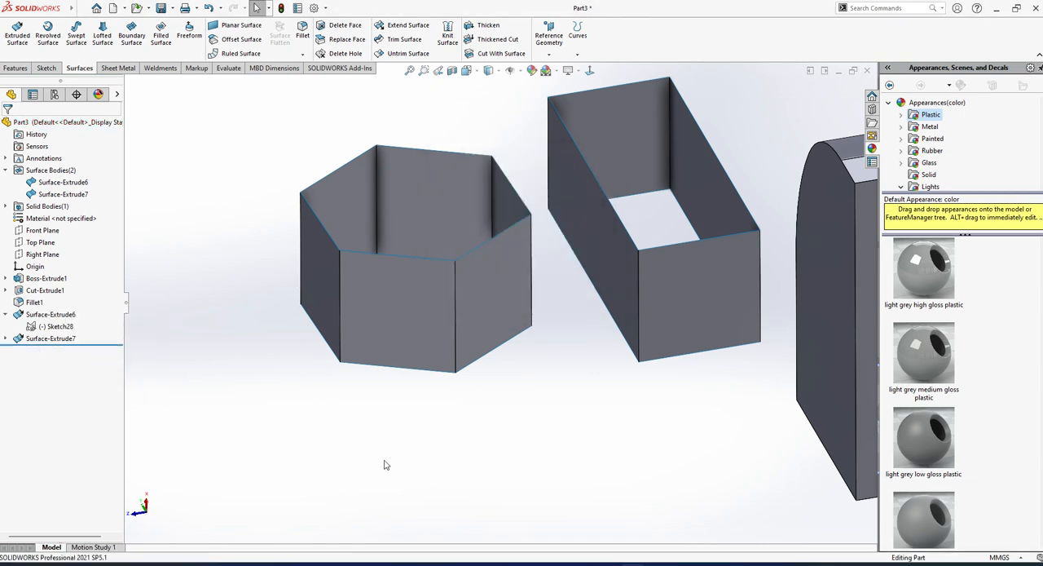
# Create a curve through reference points joining two diametrically opposite upper corners of the closed hexagonal surface.
pyautogui.moveTo(385, 465); pyautogui.dragTo(518, 282, button='middle')
pyautogui.scroll(3, 518, 282)
pyautogui.click(577, 55)
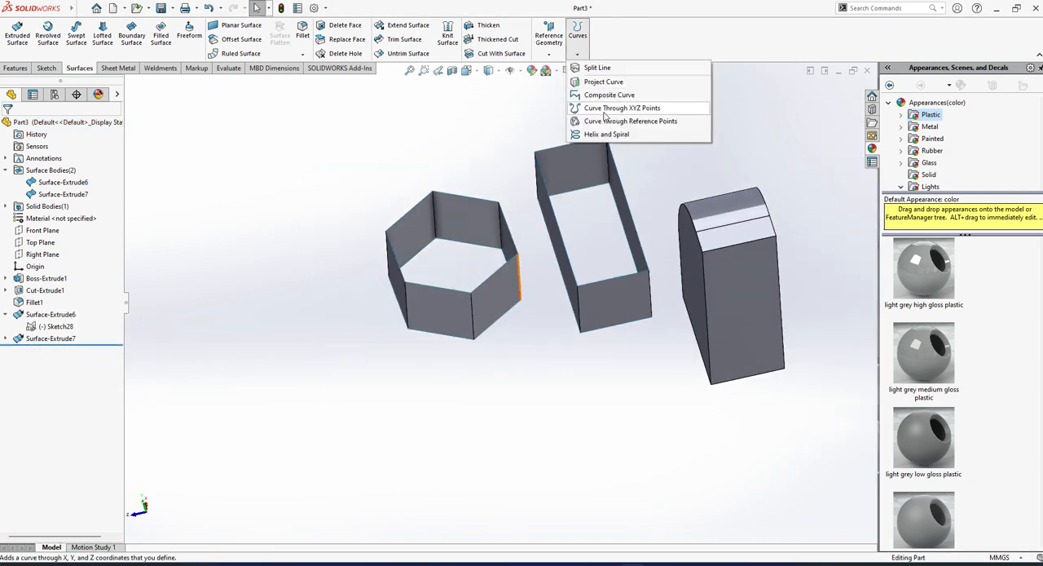
pyautogui.click(630, 121)
pyautogui.scroll(-1, 395, 333)
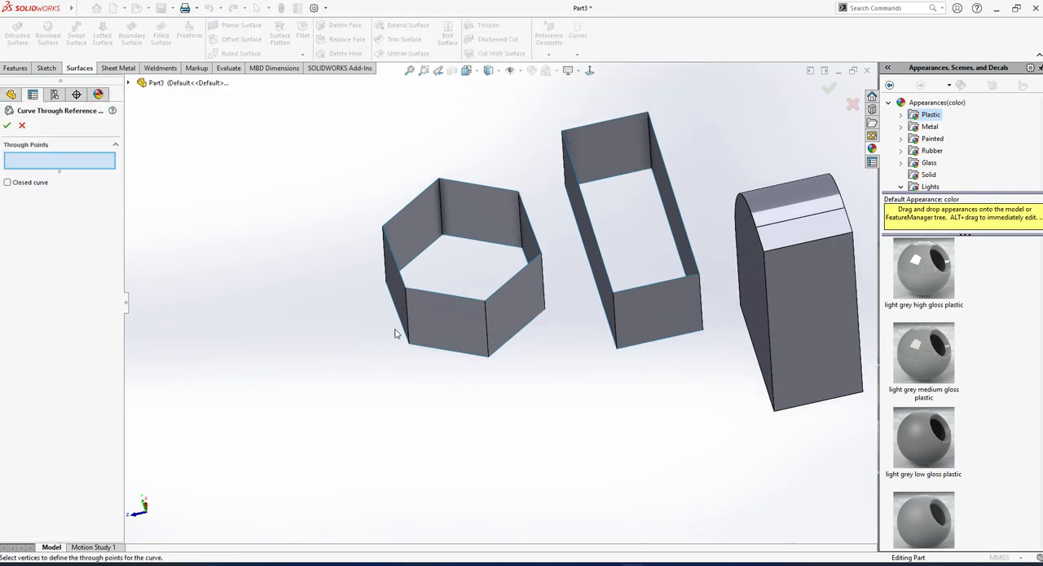
pyautogui.click(405, 290)
pyautogui.click(518, 193)
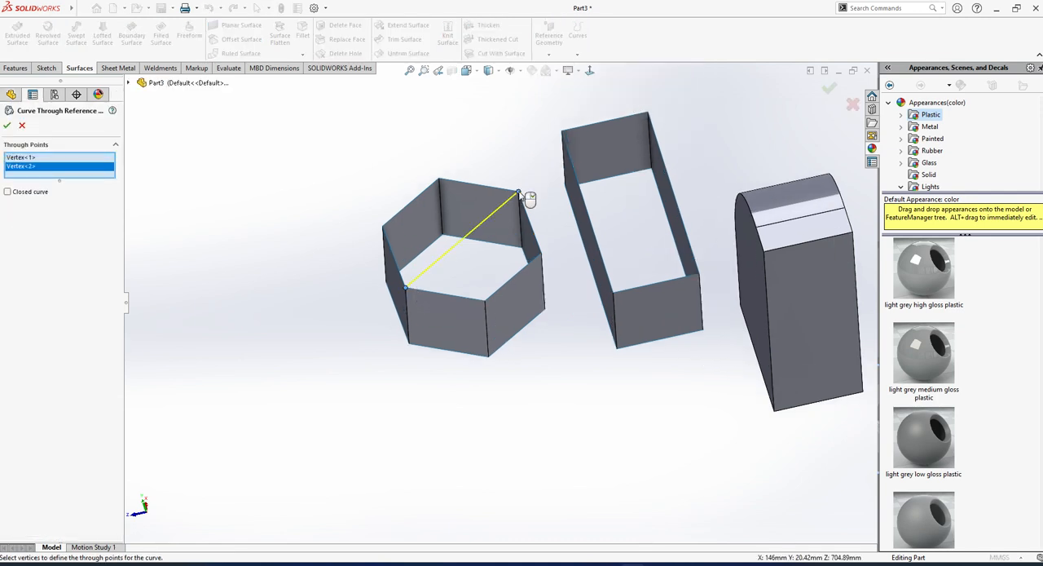
pyautogui.click(6, 125)
# Create a filled surface over half of the hexagonal opening, bounded by three upper edges and the diagonal curve, with Contact edge settings.
pyautogui.scroll(-2, 339, 205)
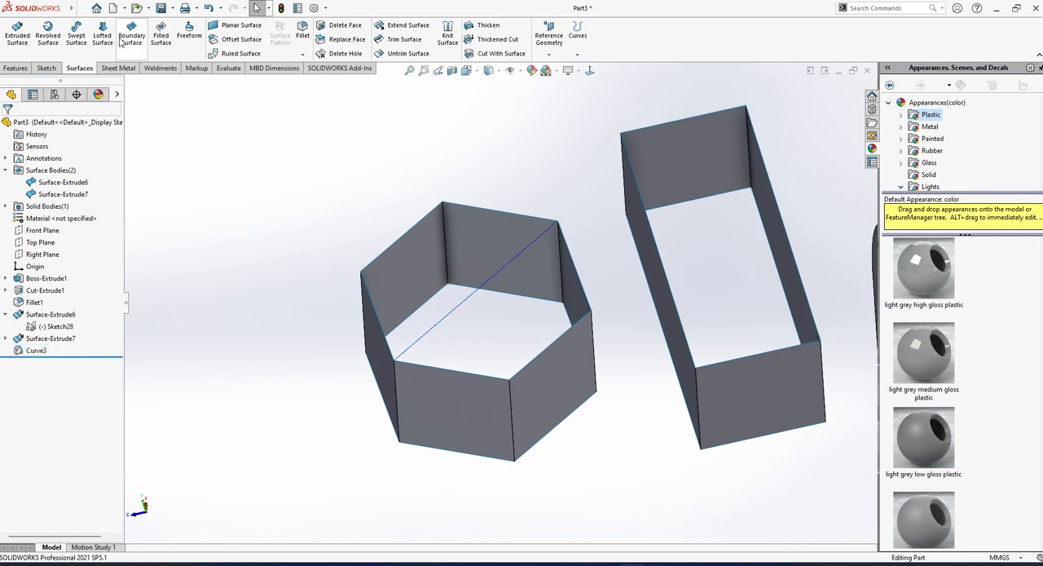
pyautogui.click(152, 38)
pyautogui.click(487, 208)
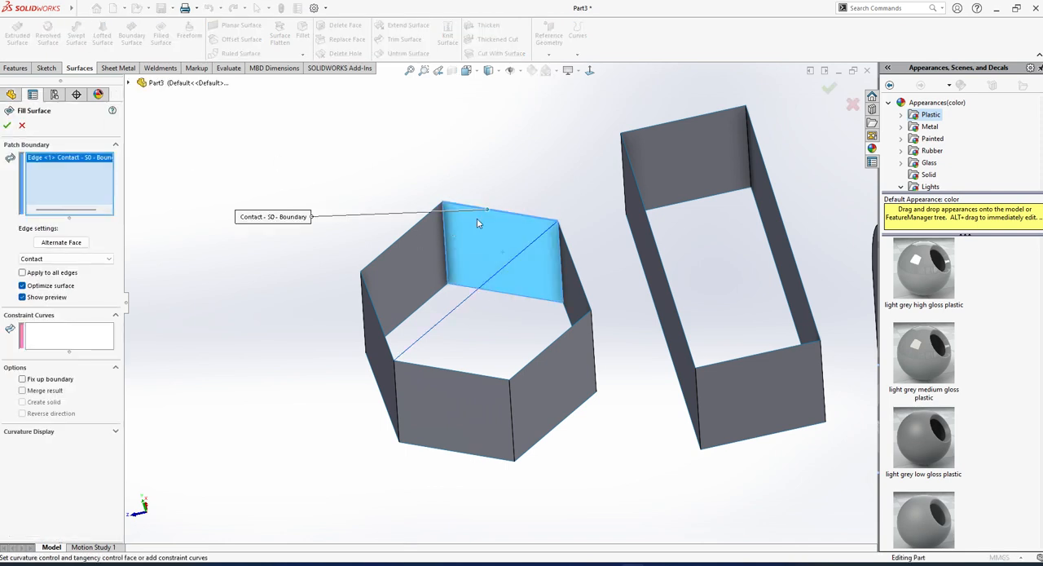
pyautogui.click(402, 235)
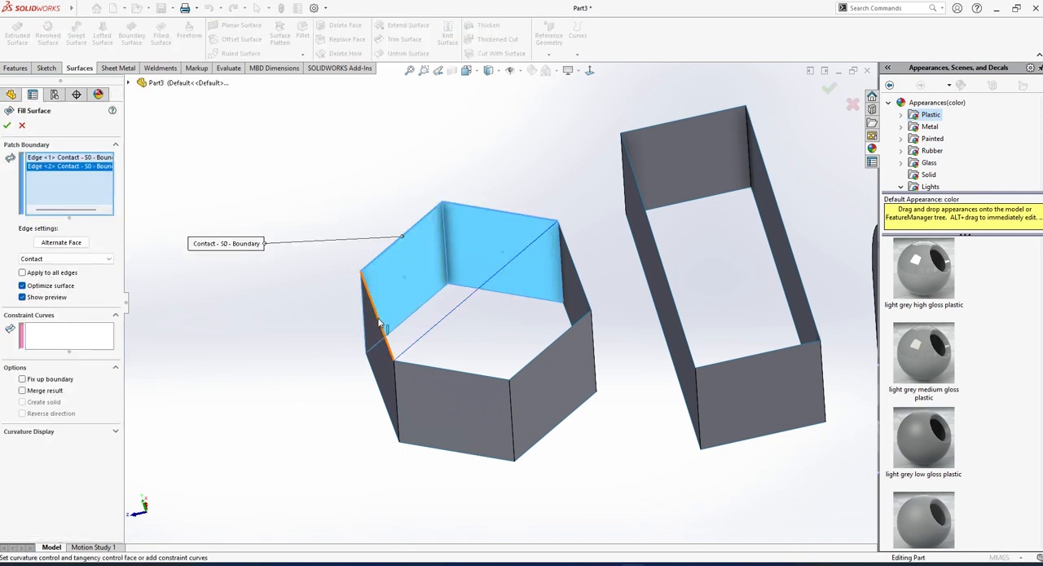
pyautogui.click(378, 323)
pyautogui.click(425, 334)
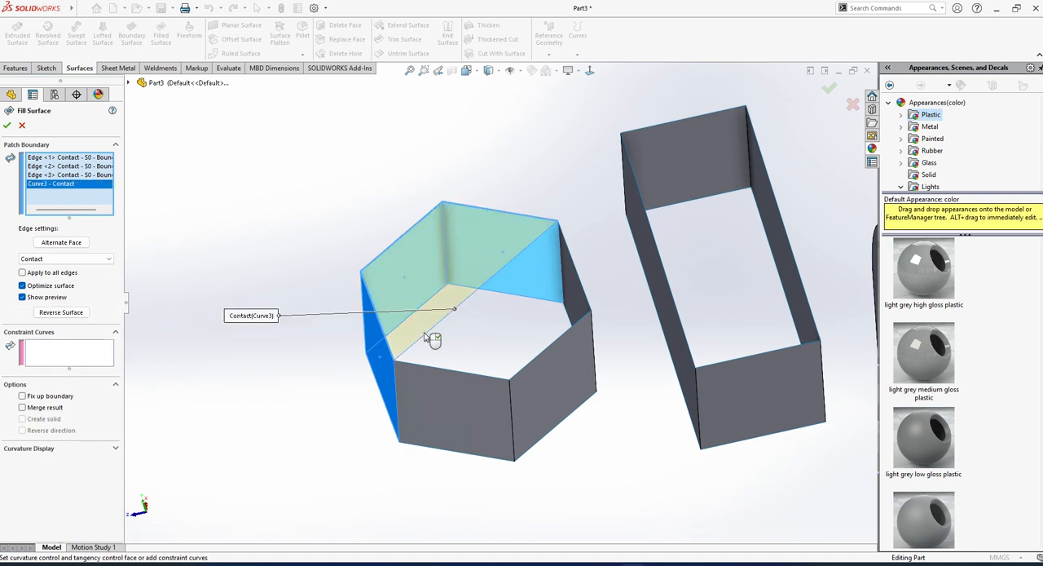
pyautogui.click(7, 125)
# Delete the half-hexagon filled surface and the diagonal curve that bounded it.
pyautogui.moveTo(489, 326); pyautogui.dragTo(507, 374, button='middle')
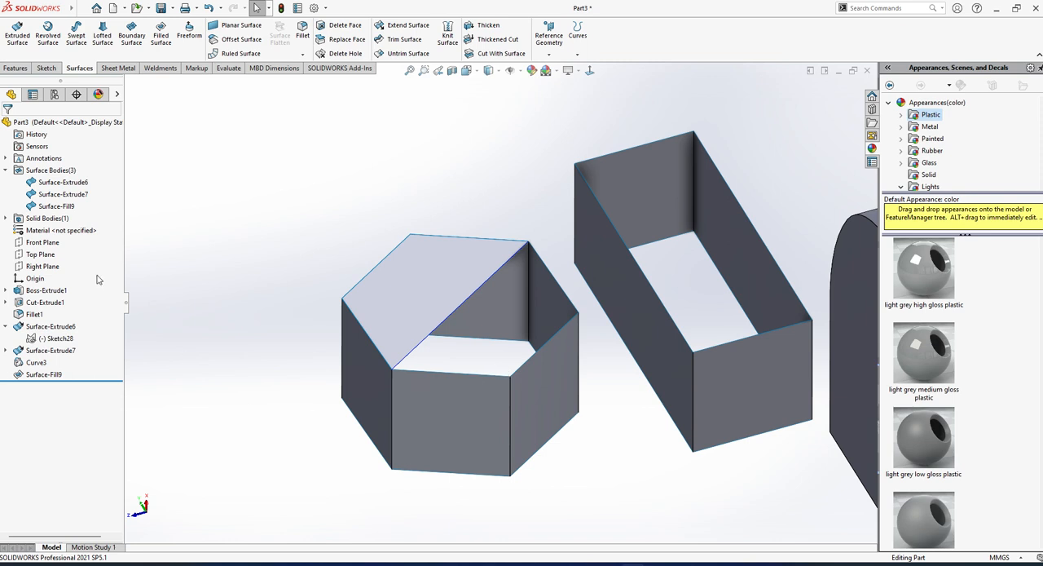
pyautogui.click(44, 374)
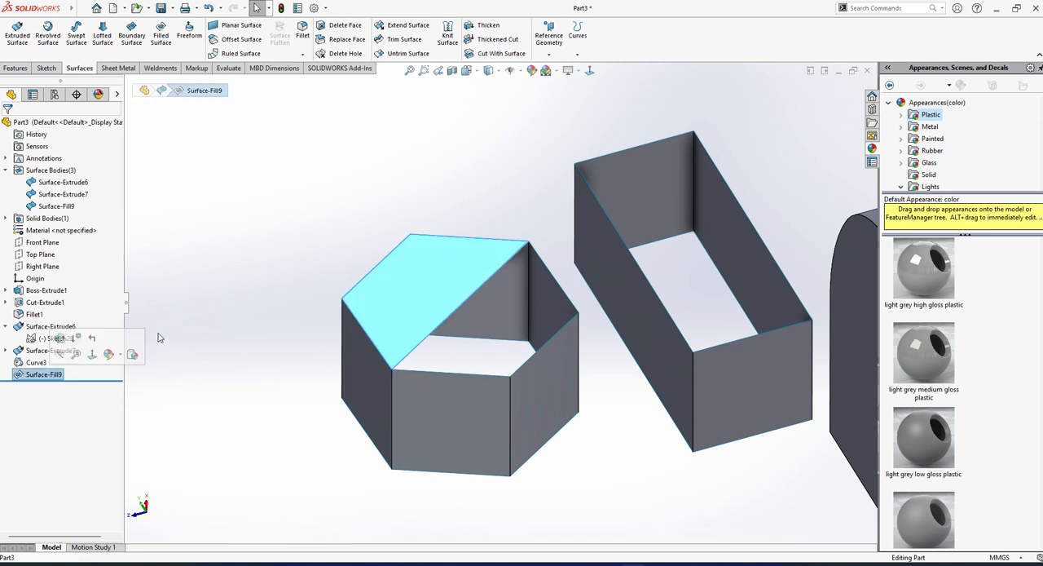
pyautogui.press('Delete')
pyautogui.press('Return')
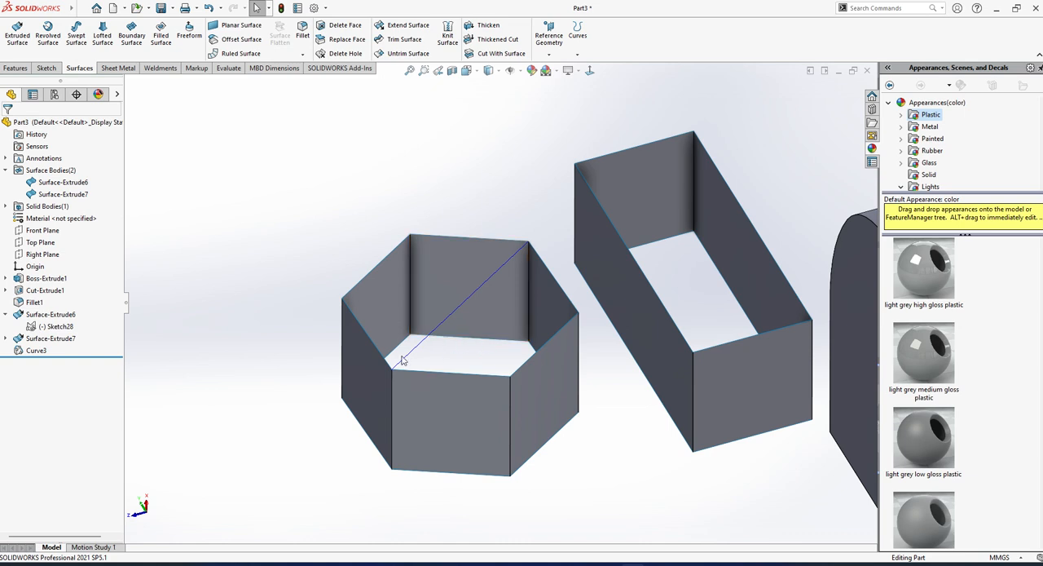
pyautogui.click(36, 350)
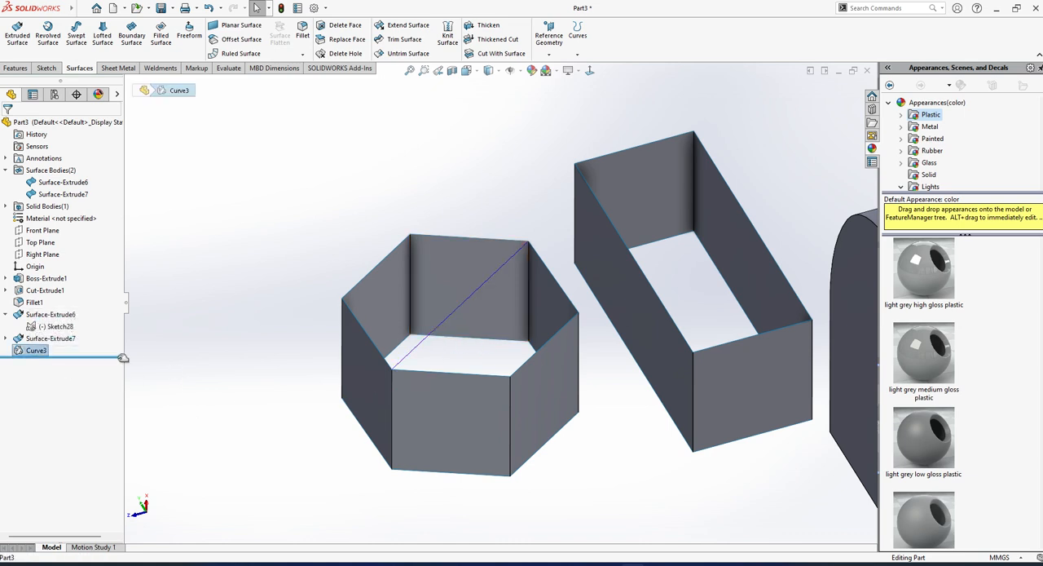
pyautogui.press('Delete')
pyautogui.press('Return')
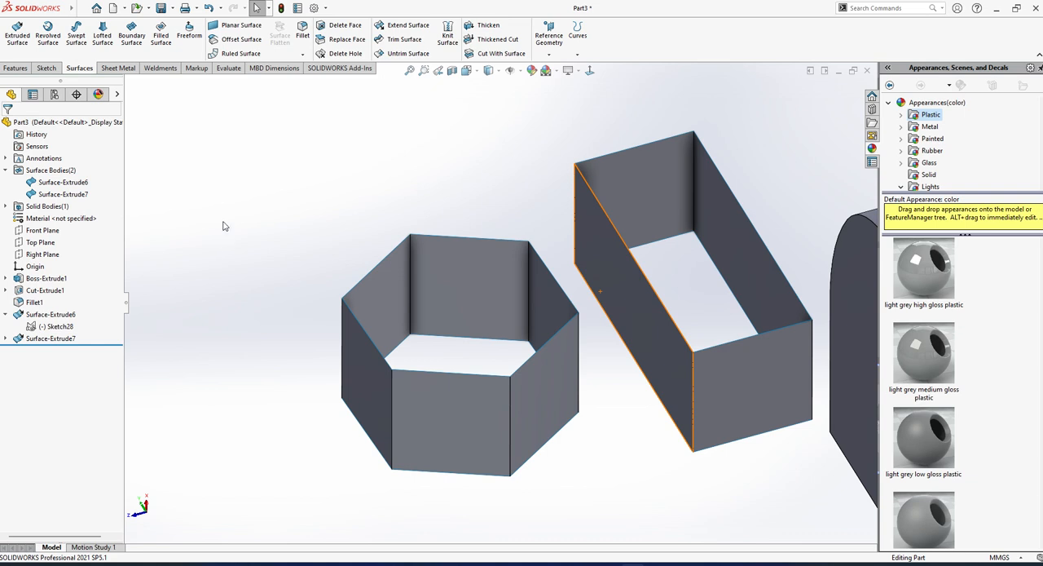
pyautogui.click(160, 35)
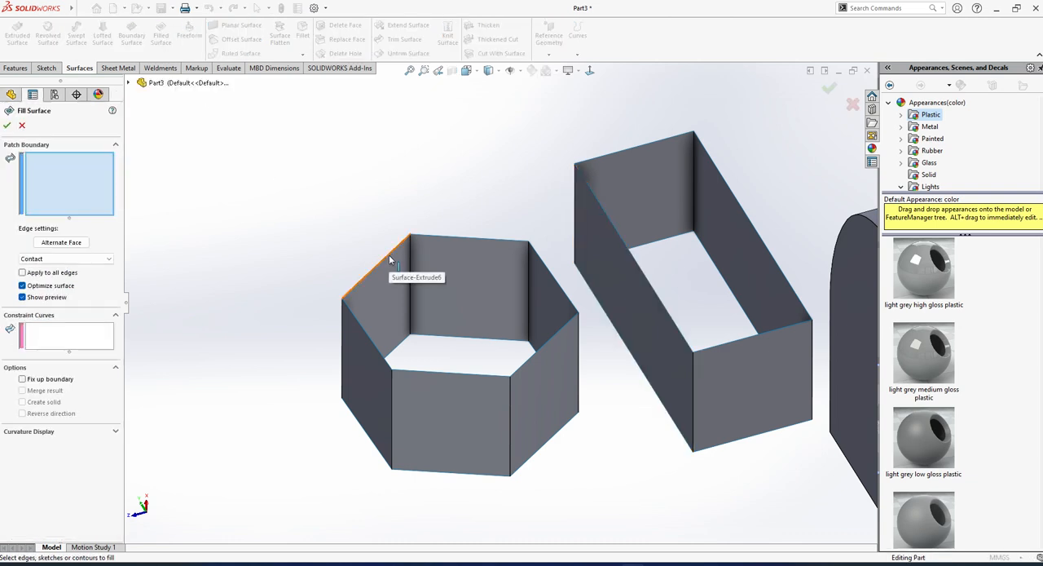
pyautogui.press('Escape')
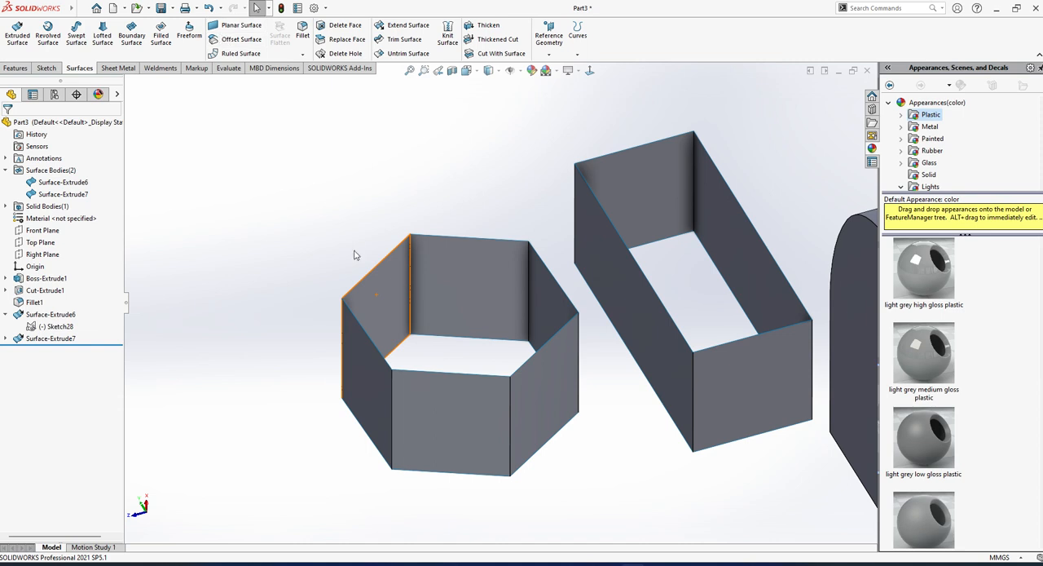
pyautogui.moveTo(506, 384); pyautogui.dragTo(473, 320, button='middle')
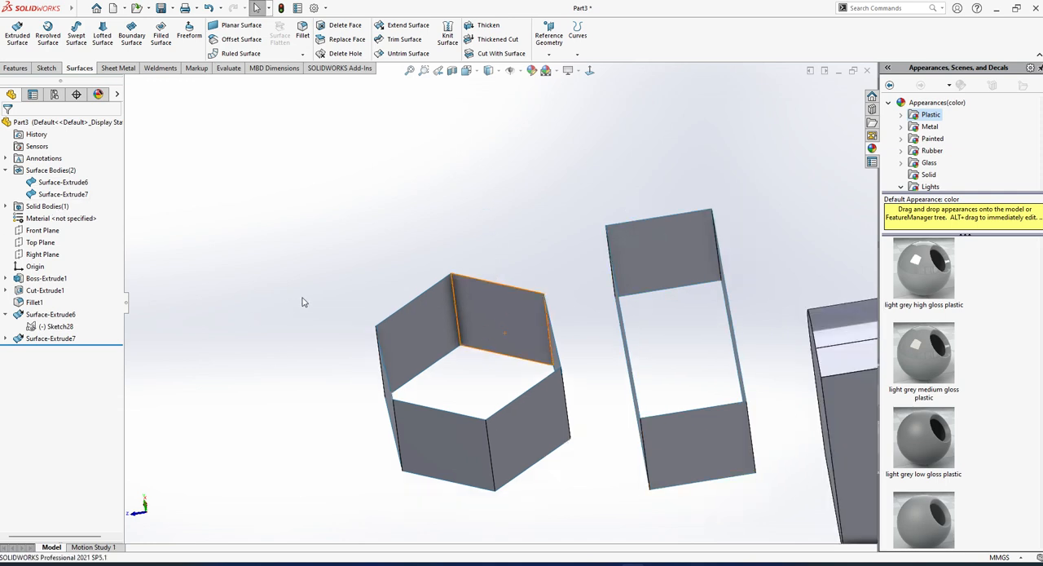
# Create a curve through reference points across the hexagonal opening, joining two upper corners that lie either side of a third one.
pyautogui.moveTo(503, 371)
pyautogui.mouseDown(button='middle')
pyautogui.moveTo(512, 253)
pyautogui.moveTo(507, 352)
pyautogui.mouseUp(button='middle')
pyautogui.click(579, 56)
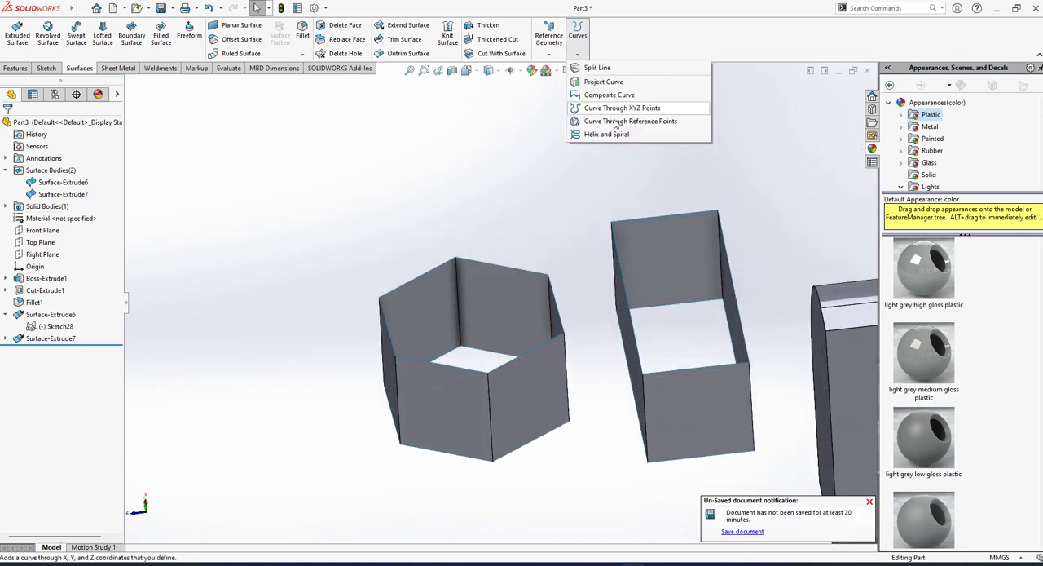
pyautogui.click(628, 121)
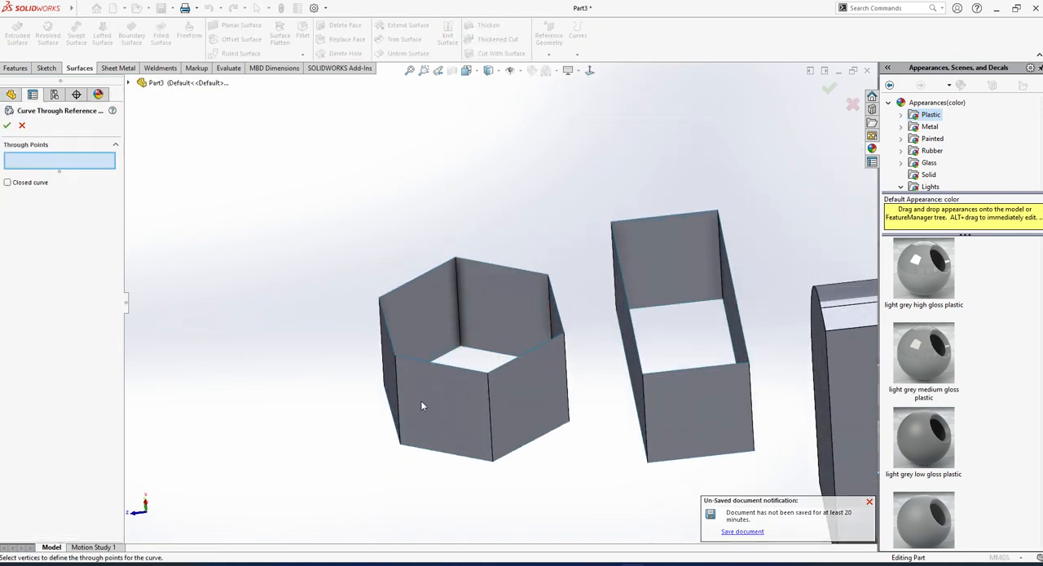
pyautogui.click(400, 362)
pyautogui.moveTo(483, 273); pyautogui.dragTo(485, 358, button='middle')
pyautogui.click(455, 260)
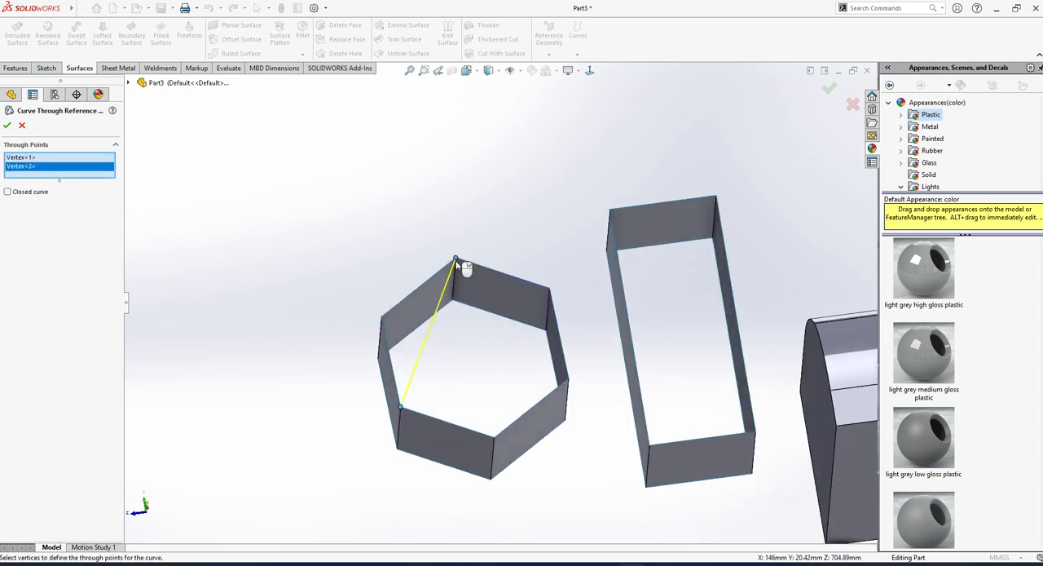
pyautogui.click(7, 125)
pyautogui.click(410, 235)
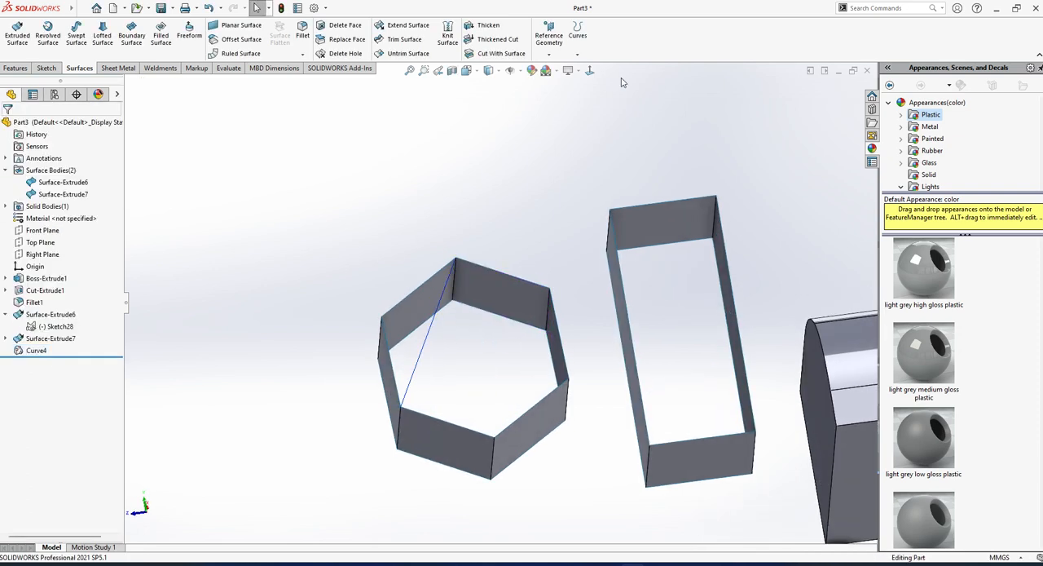
# Create a second curve through reference points parallel to the first, joining the matching two upper corners of the hexagonal surface.
pyautogui.click(578, 54)
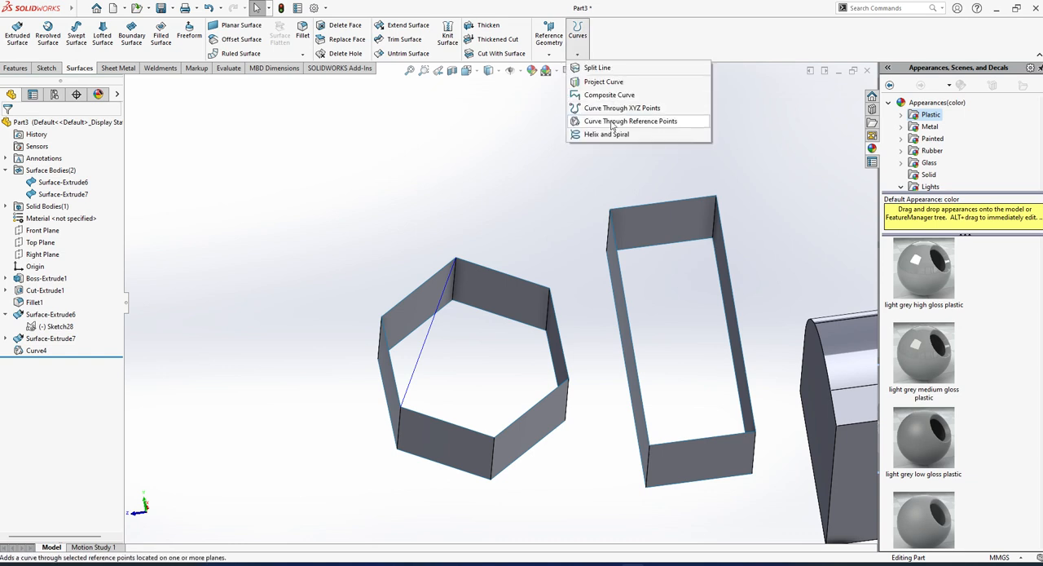
pyautogui.click(612, 120)
pyautogui.click(494, 437)
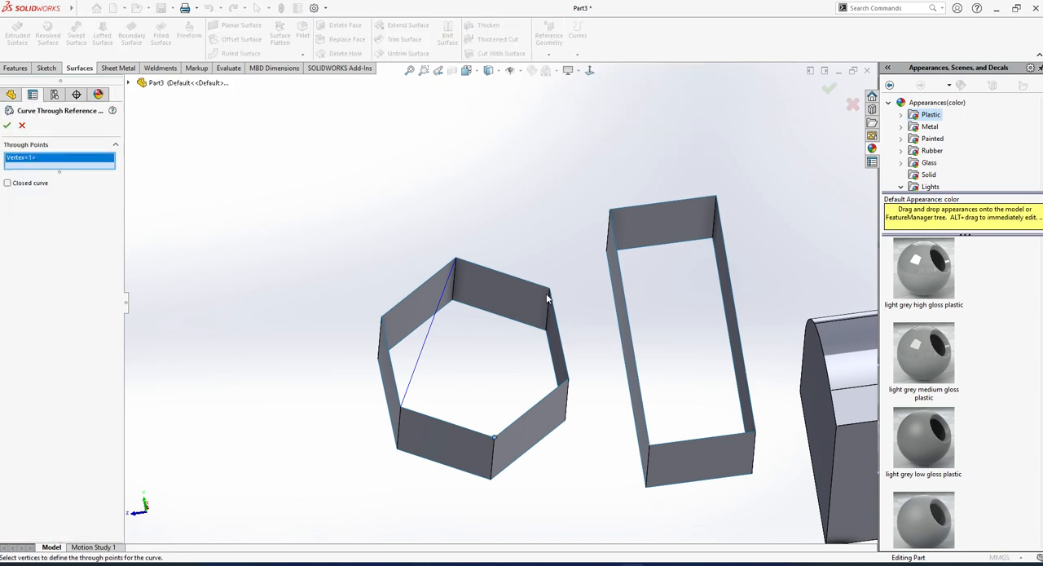
pyautogui.click(549, 291)
pyautogui.click(7, 125)
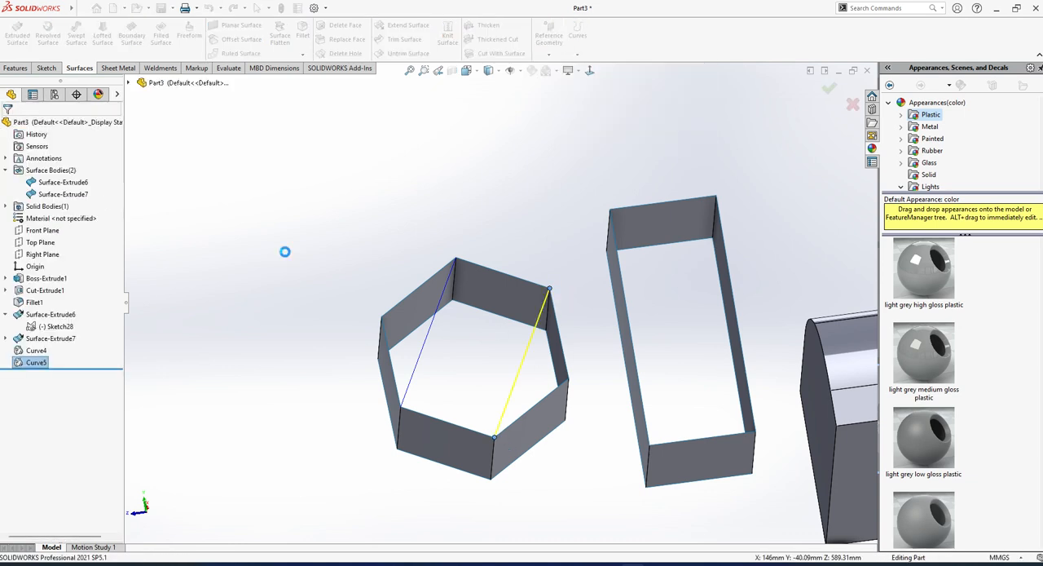
# Create a filled surface bounded by the two parallel curves and the two opposite upper edges between them, with Contact edge settings.
pyautogui.click(161, 34)
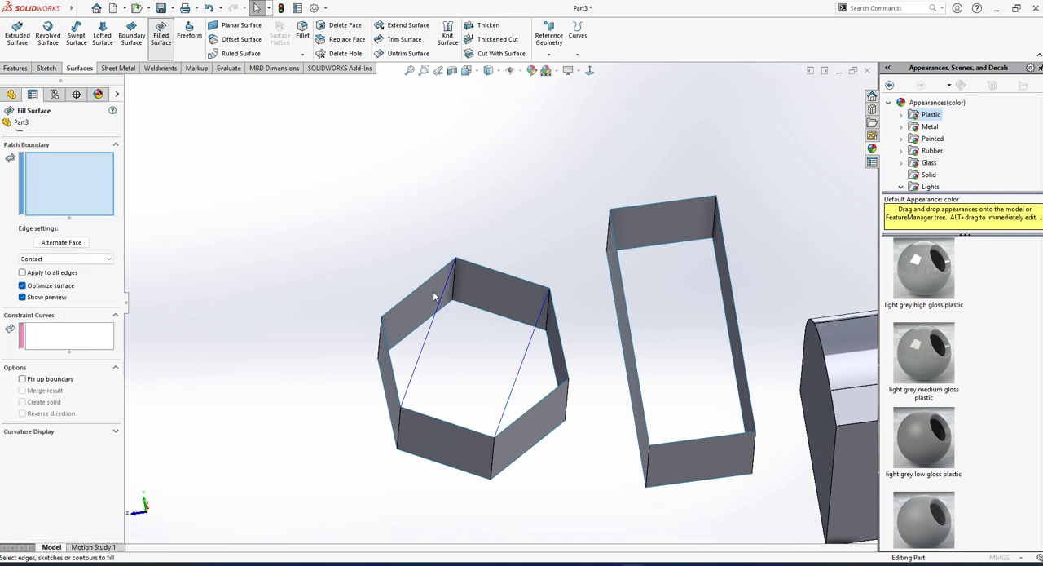
pyautogui.click(531, 283)
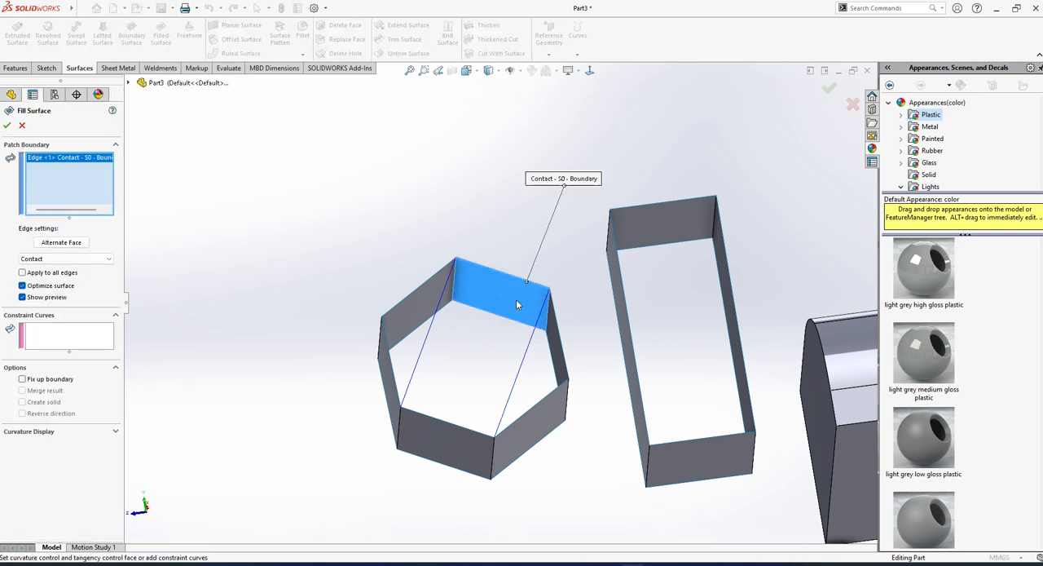
pyautogui.click(411, 388)
pyautogui.click(428, 414)
pyautogui.click(506, 405)
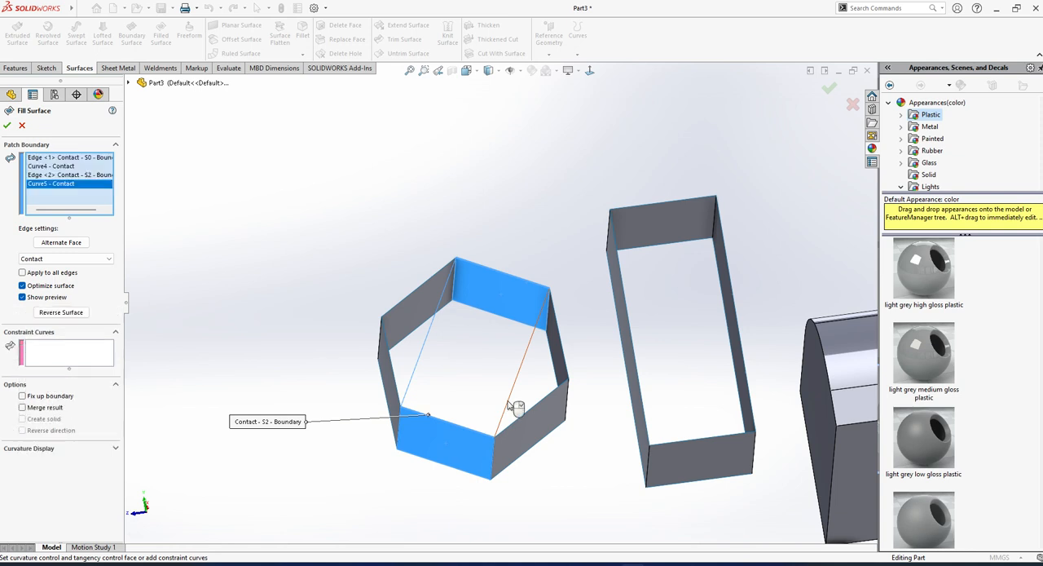
pyautogui.click(7, 125)
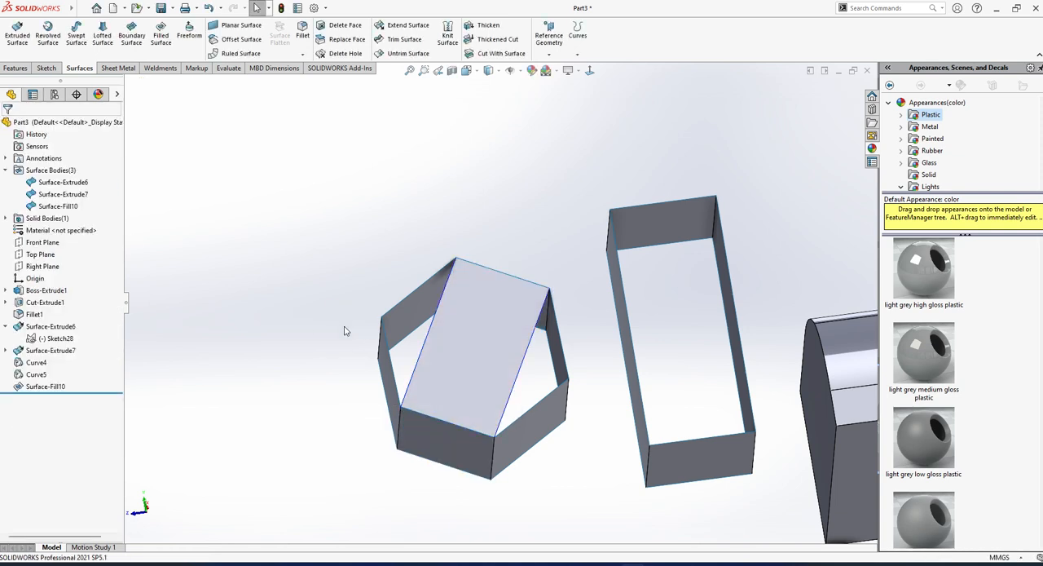
# Delete the rectangular filled surface across the hexagonal opening and both reference-point curves that bounded it.
pyautogui.moveTo(511, 391); pyautogui.dragTo(511, 359, button='middle')
pyautogui.scroll(1, 517, 407)
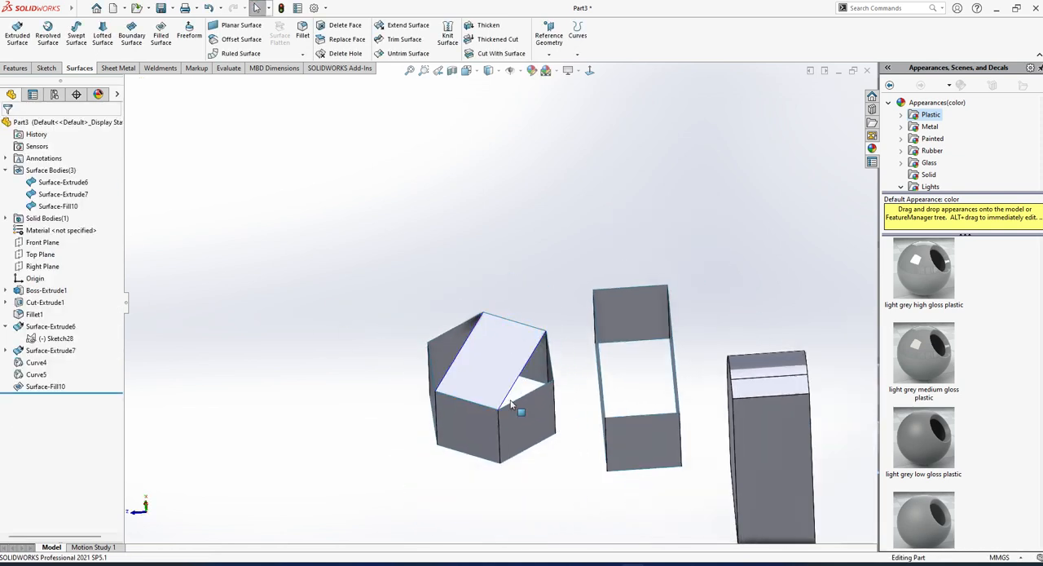
pyautogui.click(482, 368)
pyautogui.press('Delete')
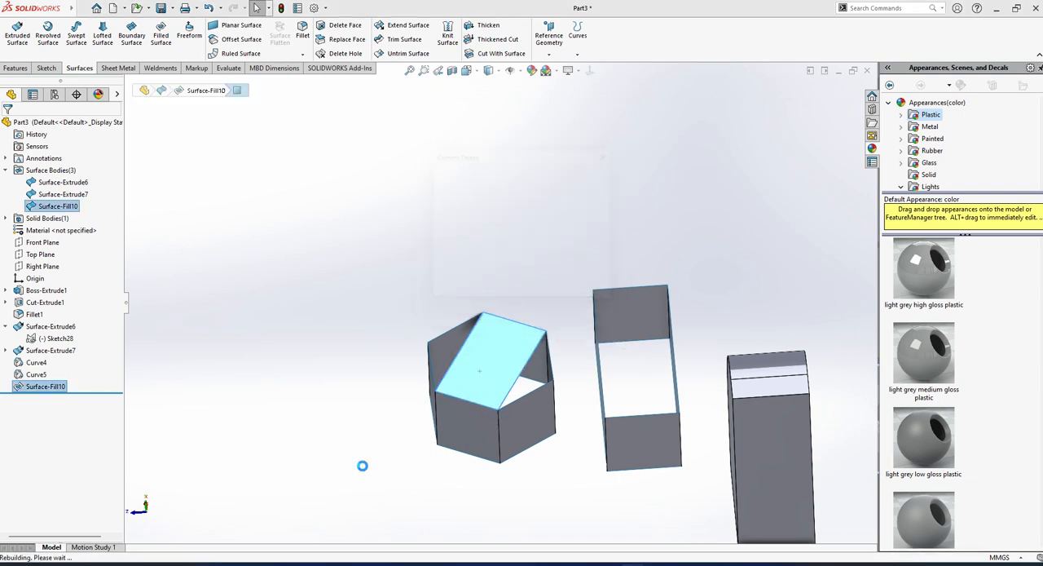
pyautogui.click(522, 371)
pyautogui.press('Delete')
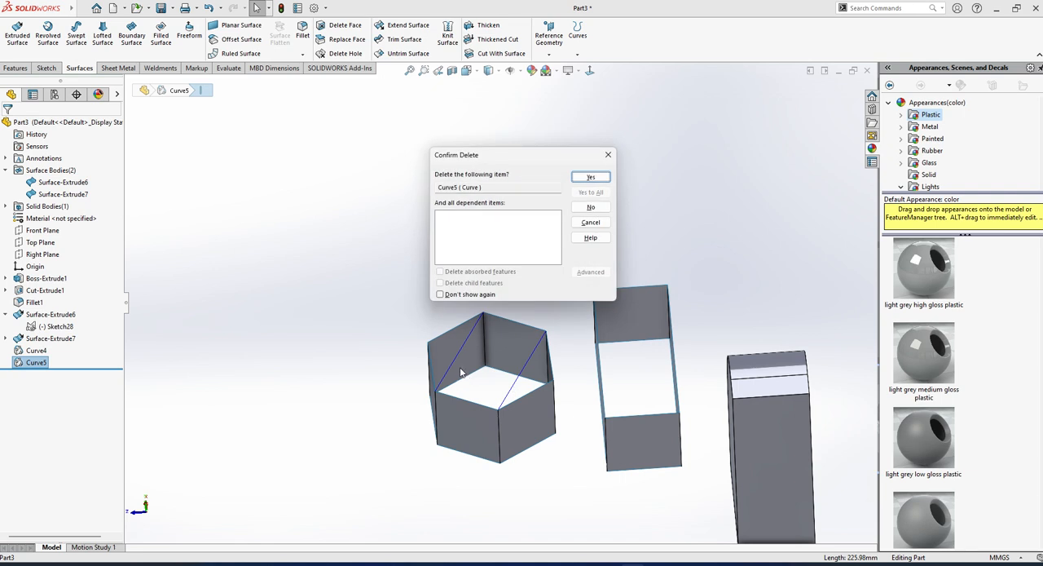
pyautogui.click(601, 178)
pyautogui.click(456, 356)
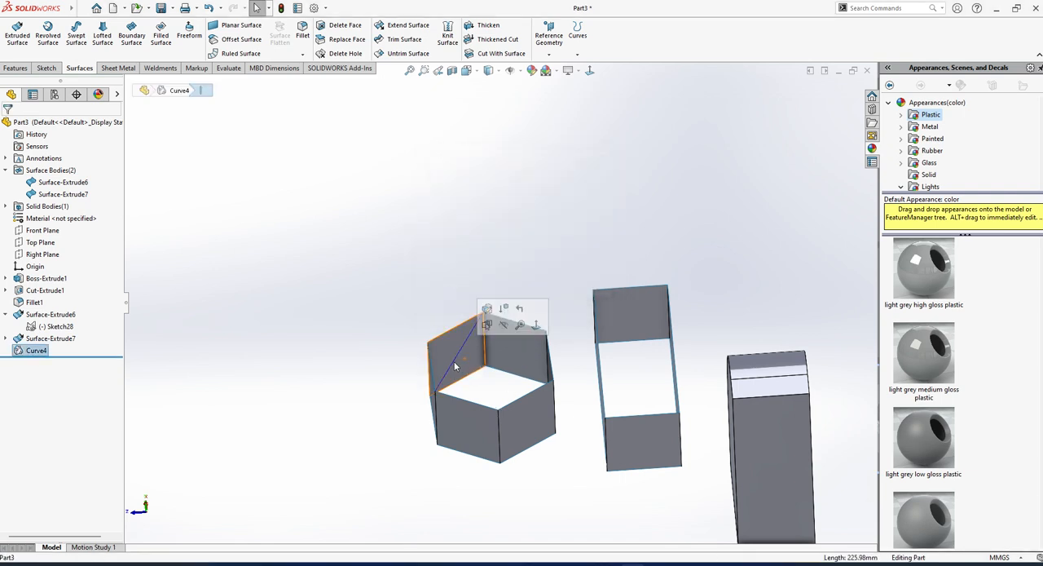
pyautogui.press('Delete')
pyautogui.click(601, 178)
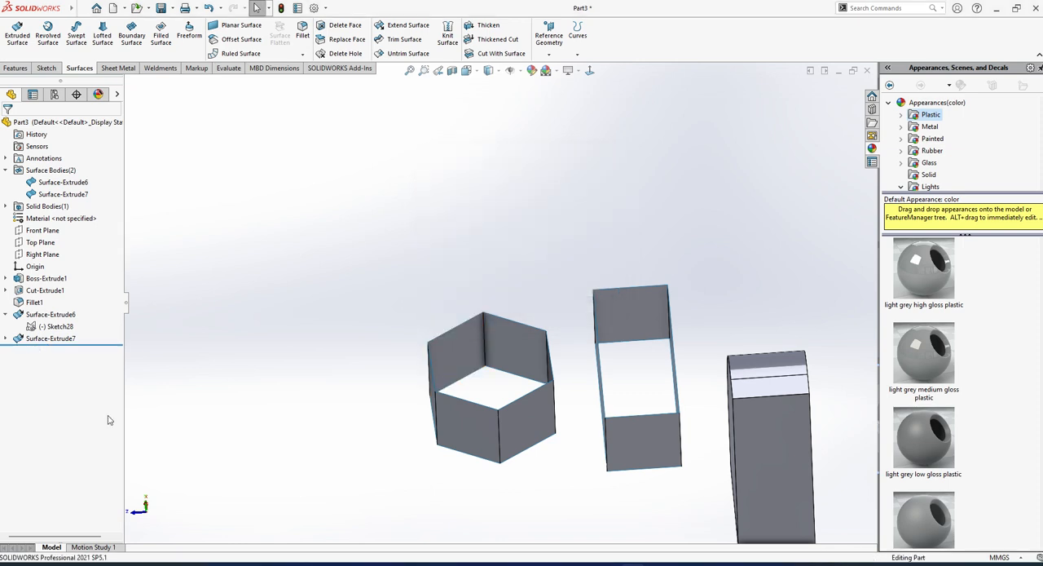
# Start a new sketch on the Right Plane.
pyautogui.click(38, 244)
pyautogui.moveTo(456, 383); pyautogui.dragTo(399, 423, button='middle')
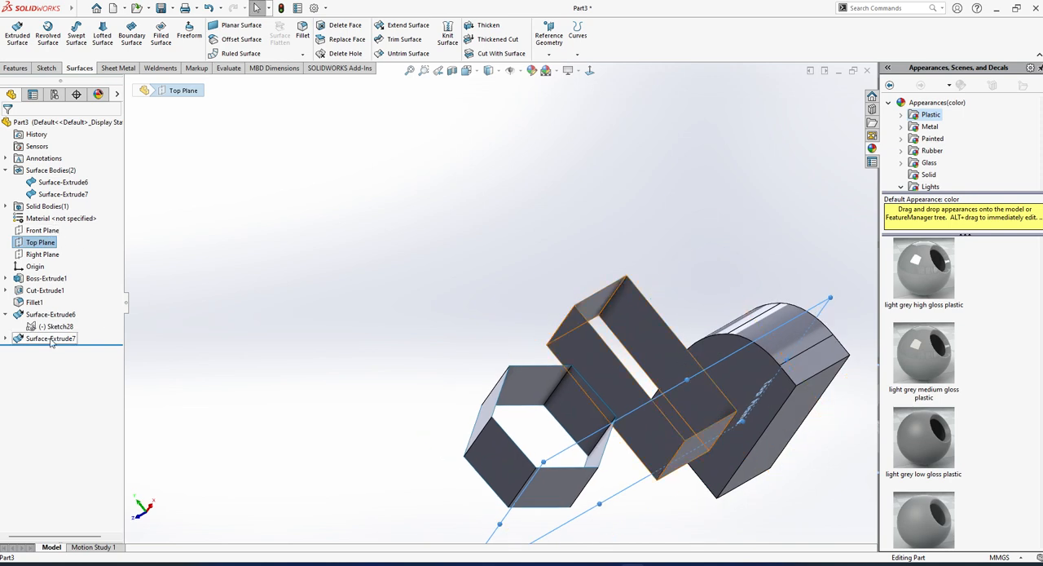
pyautogui.click(42, 231)
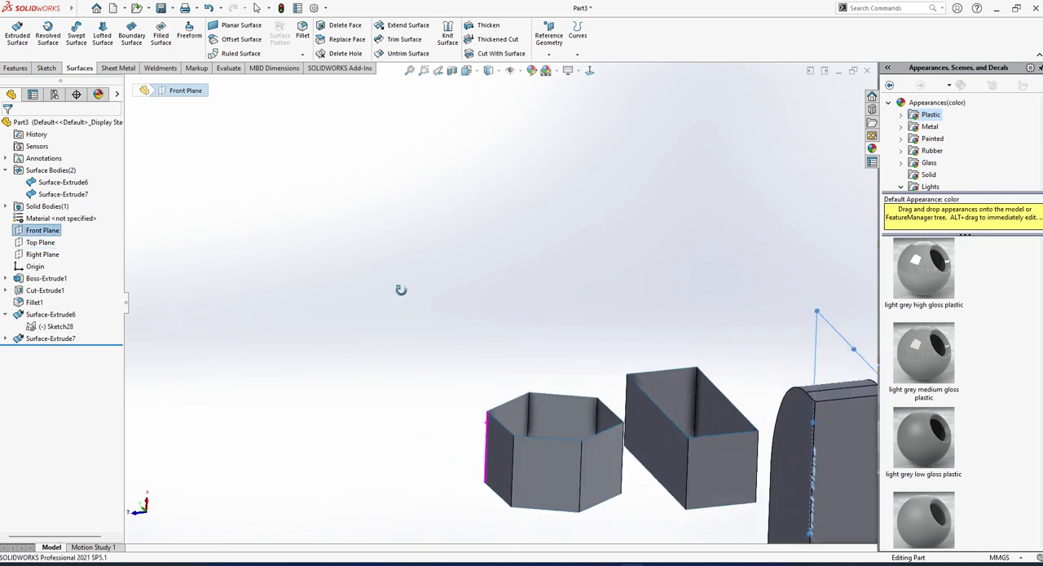
pyautogui.click(47, 254)
pyautogui.click(73, 237)
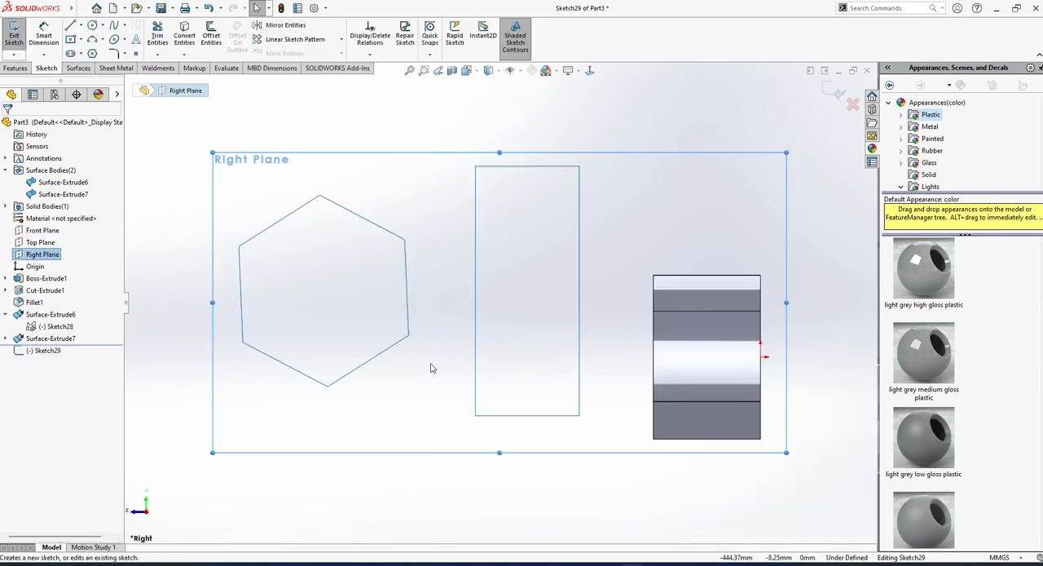
pyautogui.click(71, 26)
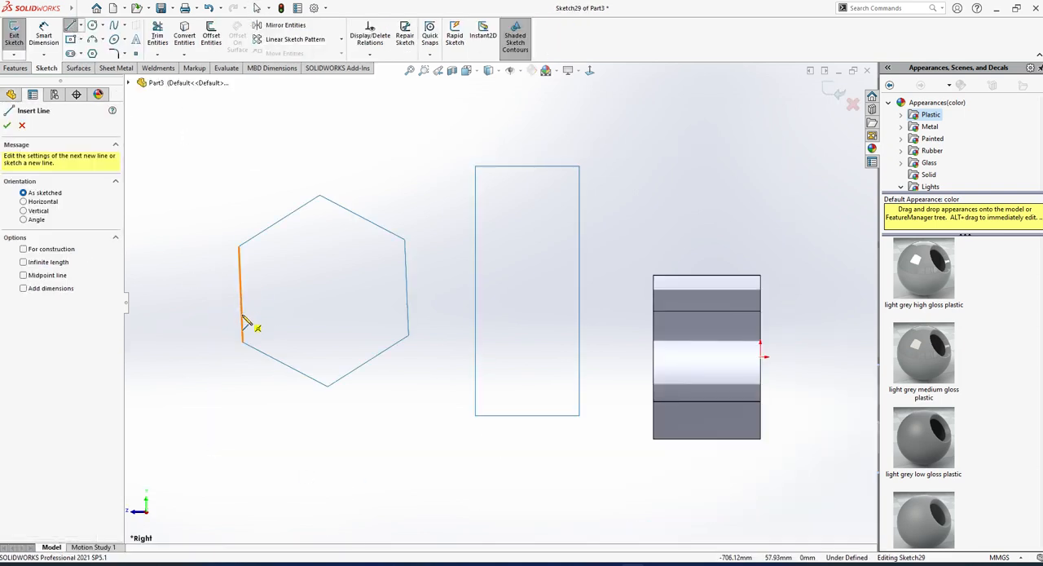
pyautogui.click(240, 293)
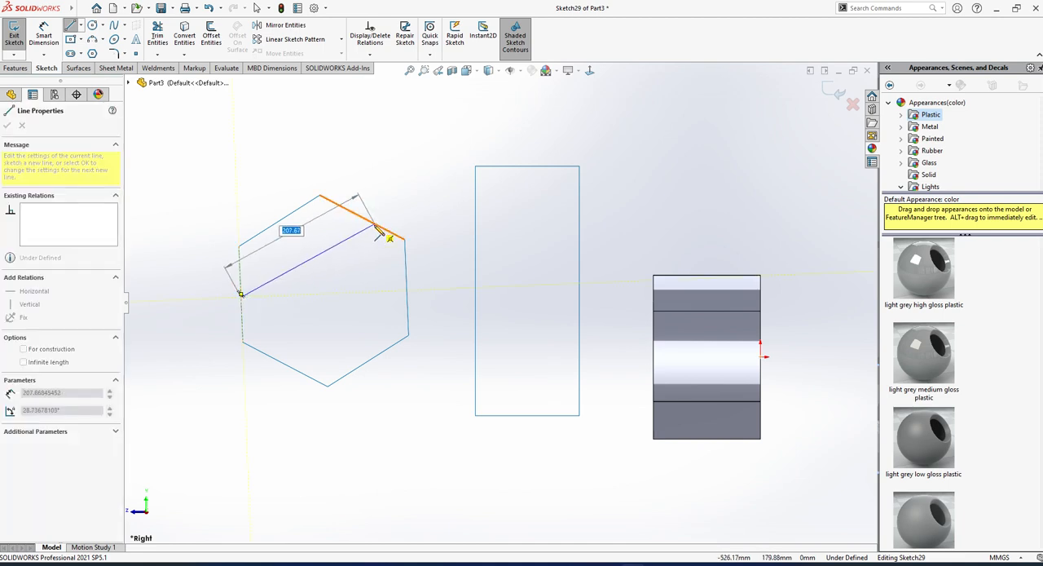
pyautogui.press('Escape')
pyautogui.press('Escape')
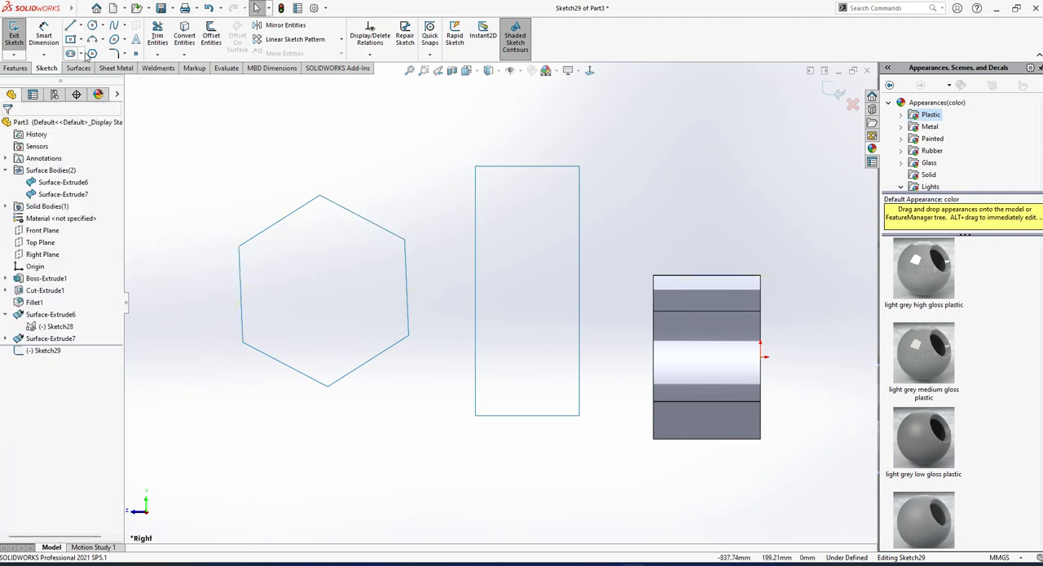
# Sketch a line of about 196 mm from the hexagon's left edge midpoint to its upper-right edge midpoint, continuing about 235 mm to the bottom corner.
pyautogui.click(71, 26)
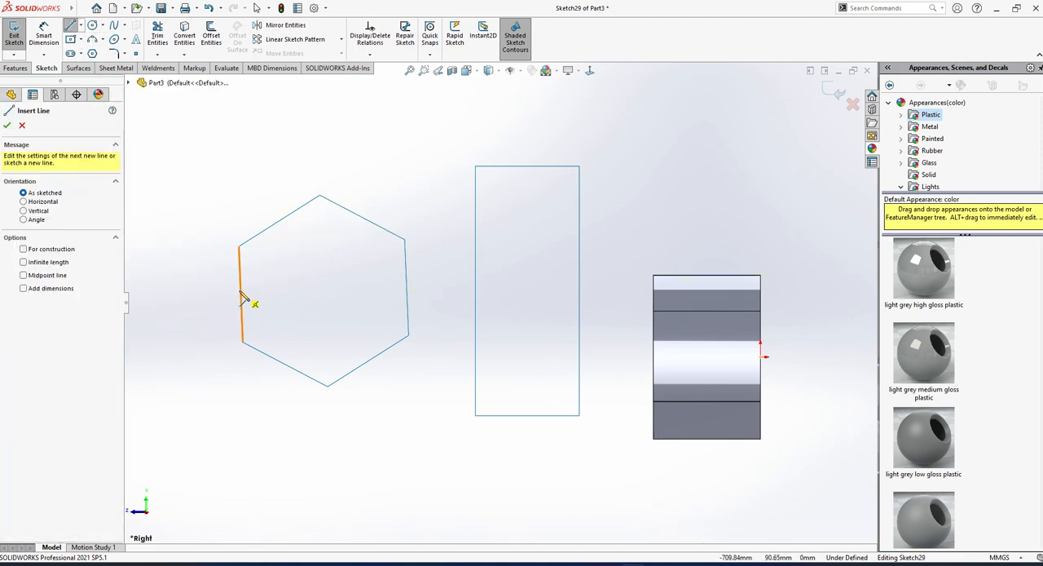
pyautogui.click(240, 294)
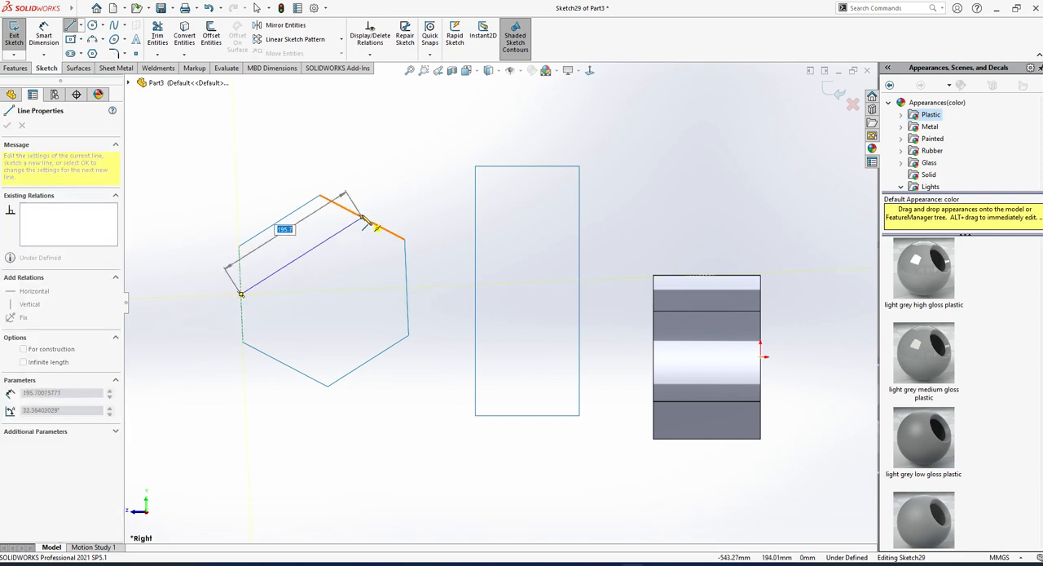
pyautogui.click(361, 217)
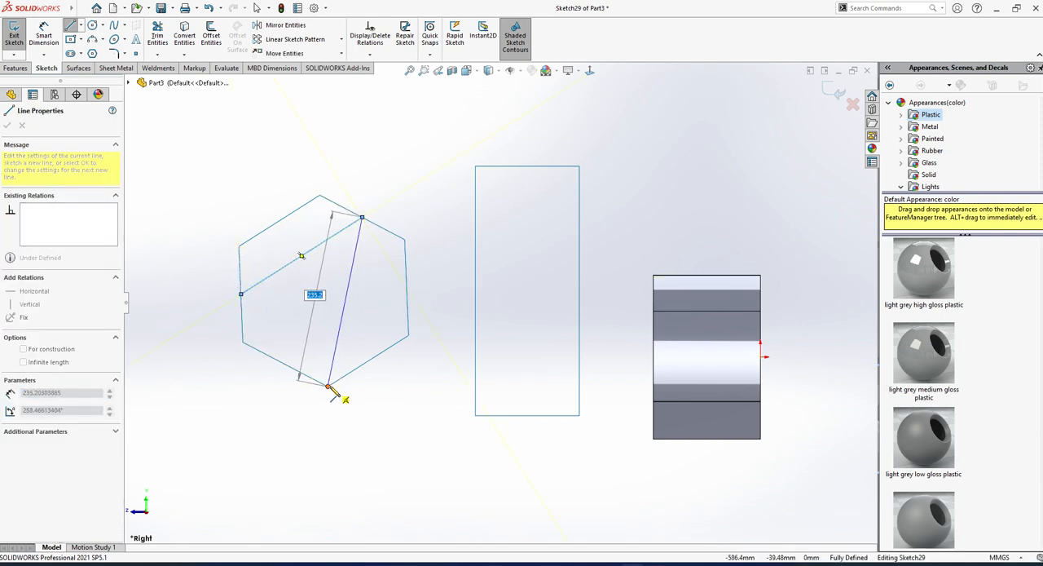
pyautogui.click(328, 386)
pyautogui.press('Escape')
# Extrude the two connected sketch lines as a Blind surface 146 mm deep inside the hexagonal surface.
pyautogui.hotkey('ctrl', '7')
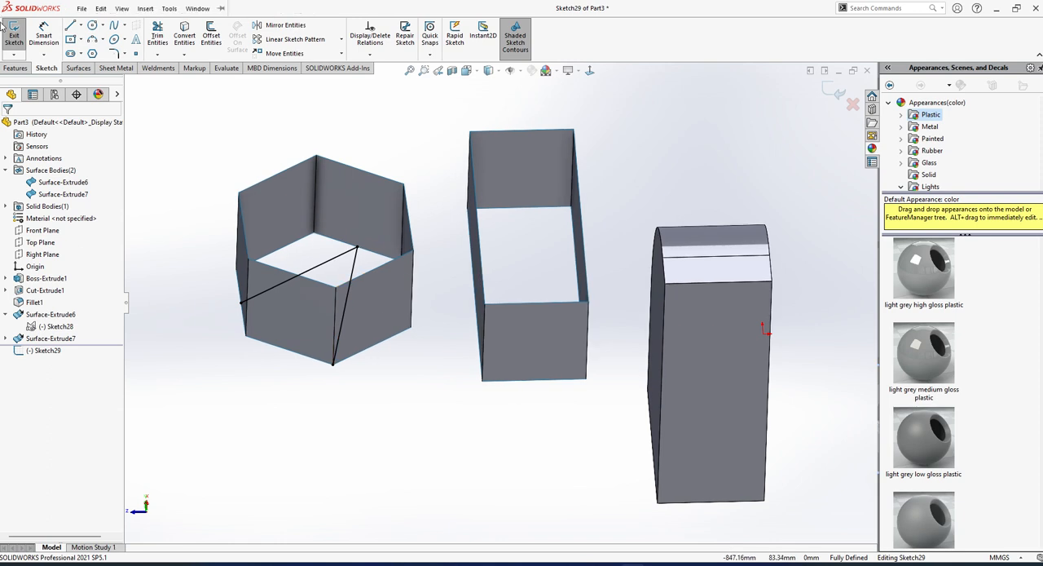
pyautogui.click(10, 33)
pyautogui.click(19, 37)
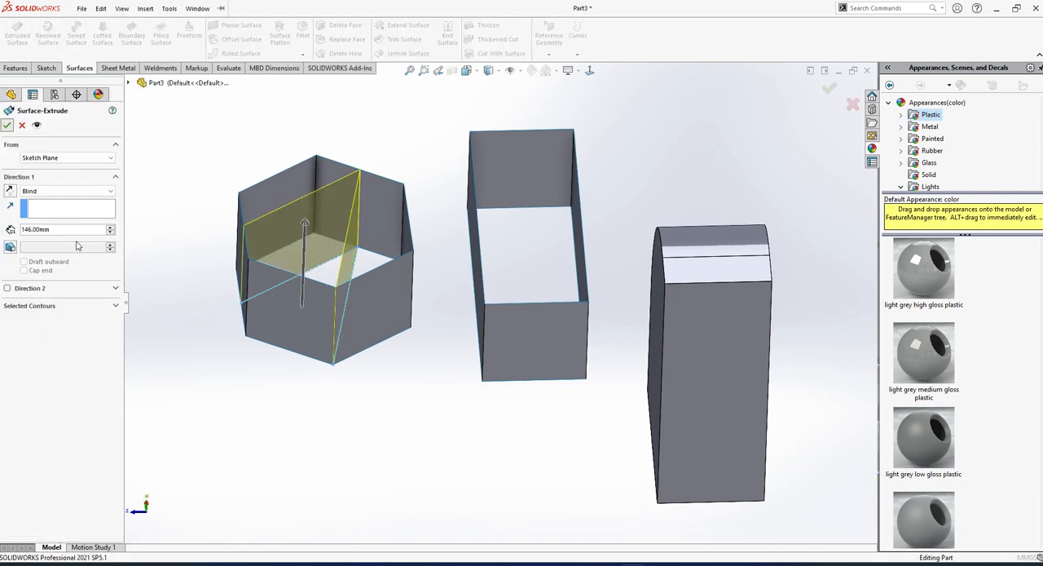
pyautogui.click(8, 125)
# On the Right Plane, sketch a four-point S-shaped spline from the rectangle's upper-right corner to its lower-left corner.
pyautogui.moveTo(328, 254); pyautogui.dragTo(328, 300, button='middle')
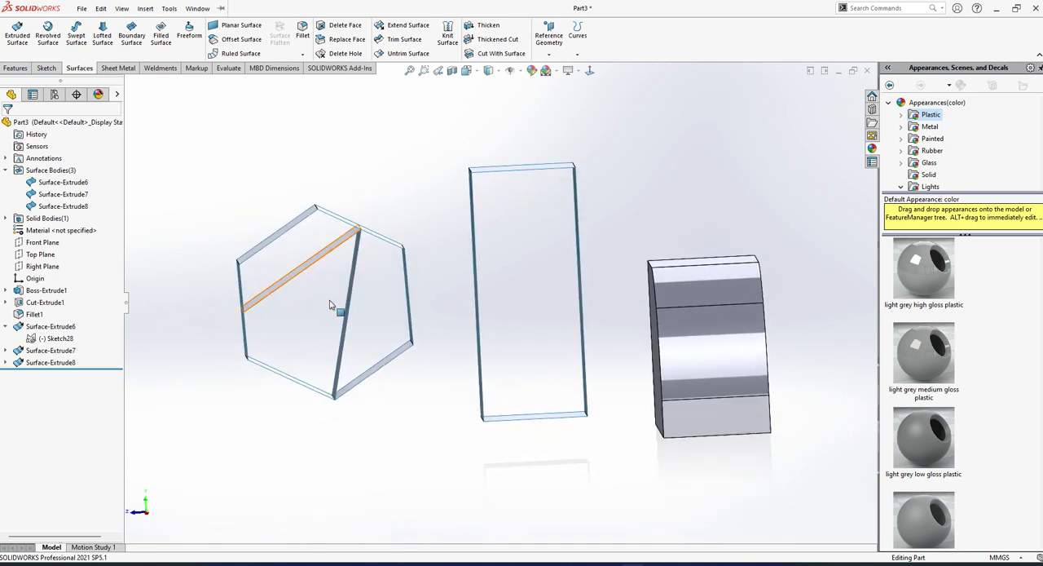
pyautogui.scroll(-2, 282, 212)
pyautogui.moveTo(380, 351); pyautogui.dragTo(463, 335, button='middle')
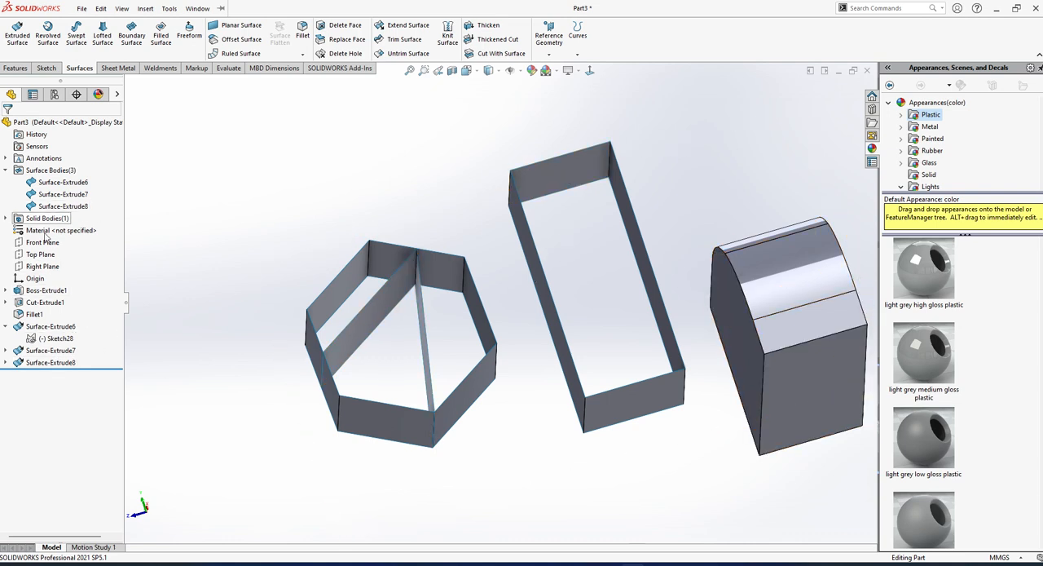
pyautogui.click(42, 266)
pyautogui.click(127, 246)
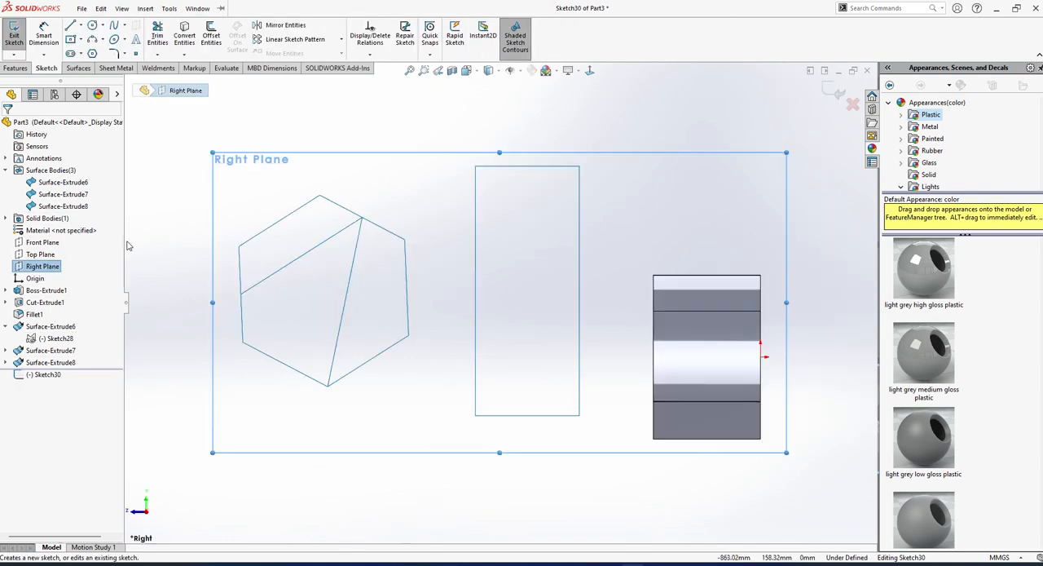
pyautogui.click(145, 8)
pyautogui.click(114, 26)
pyautogui.click(114, 26)
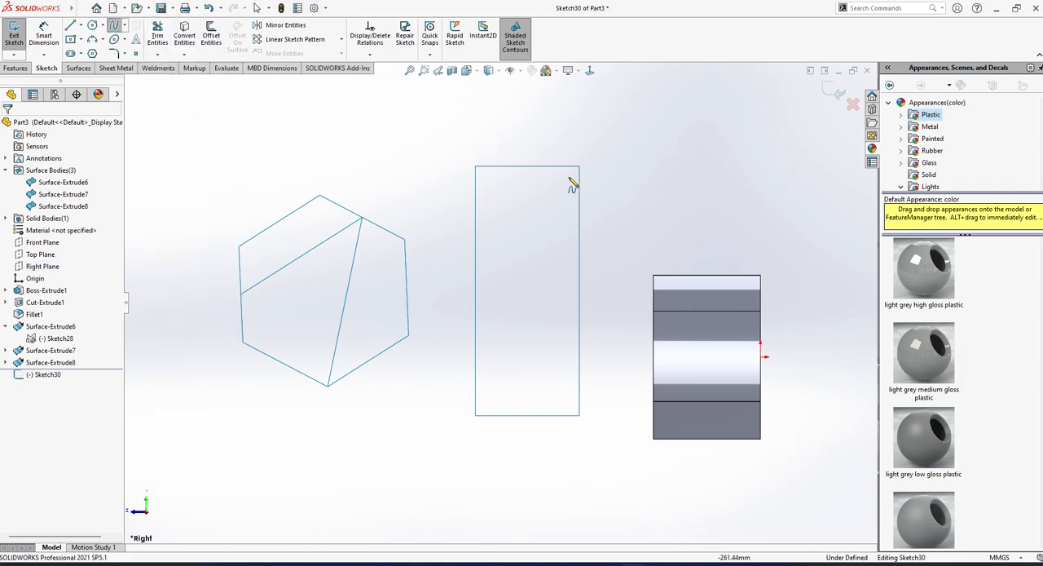
pyautogui.click(578, 166)
pyautogui.click(499, 235)
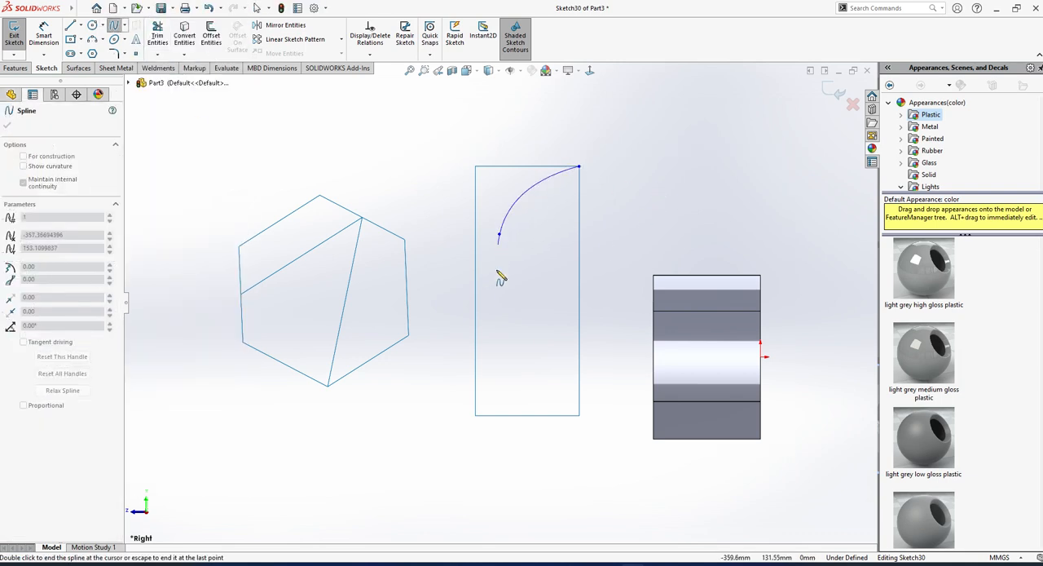
pyautogui.click(551, 321)
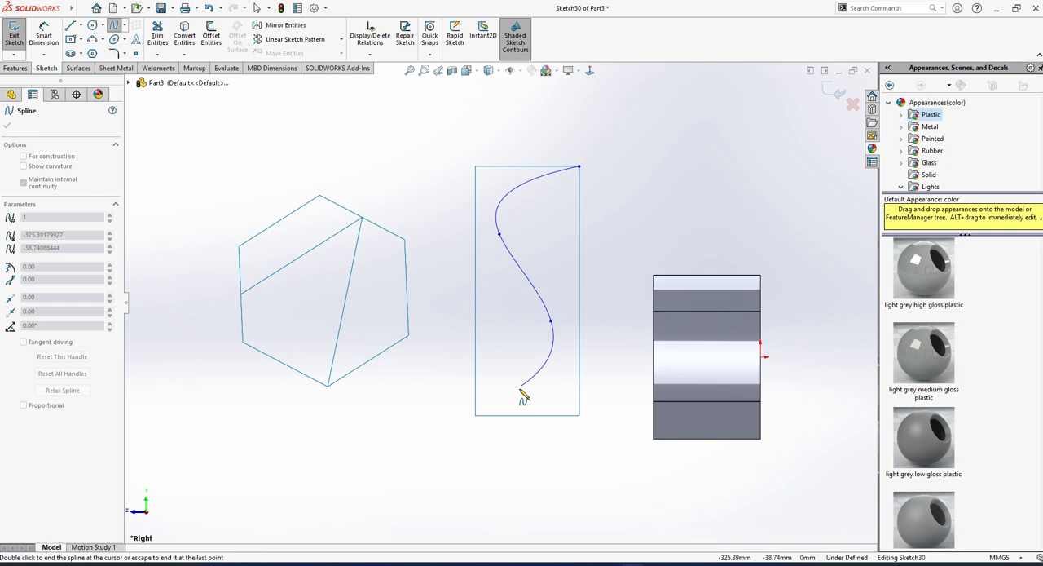
pyautogui.click(476, 414)
pyautogui.press('Escape')
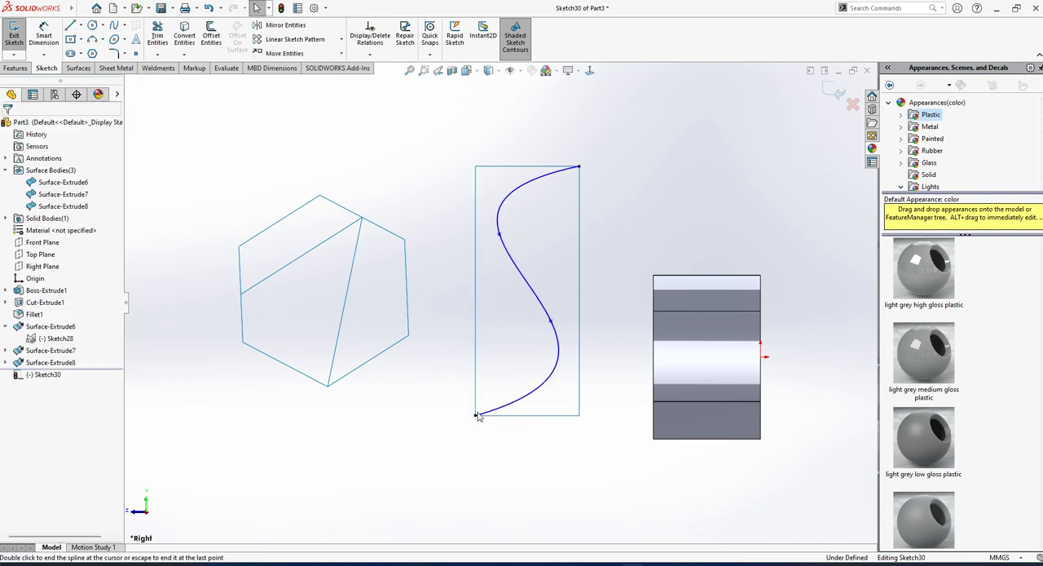
# Extrude the S-shaped spline as a Blind surface 146 mm deep inside the rectangular surface.
pyautogui.hotkey('ctrl', '7')
pyautogui.click(14, 35)
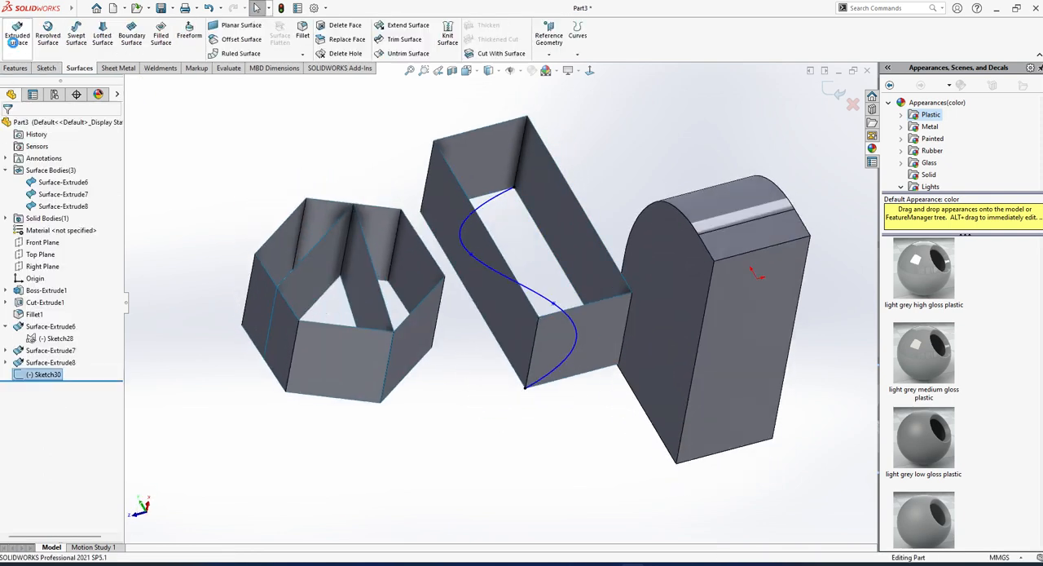
pyautogui.click(14, 37)
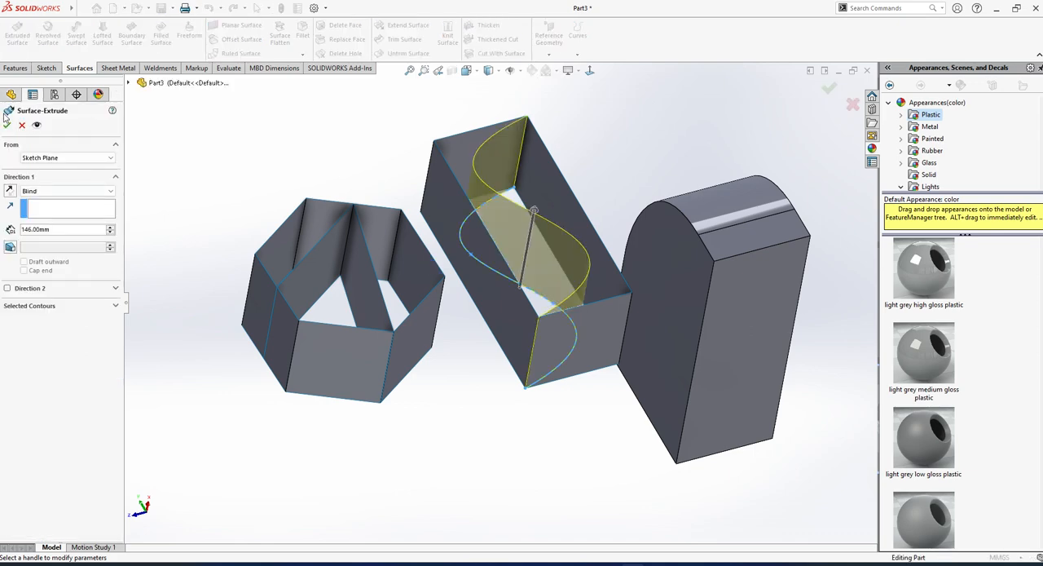
pyautogui.click(6, 123)
# Create a filled surface over one side of the rectangular opening, bounded by the S-curve edge, one long edge and one short edge, with Contact settings.
pyautogui.moveTo(580, 301); pyautogui.dragTo(571, 388, button='middle')
pyautogui.scroll(2, 533, 311)
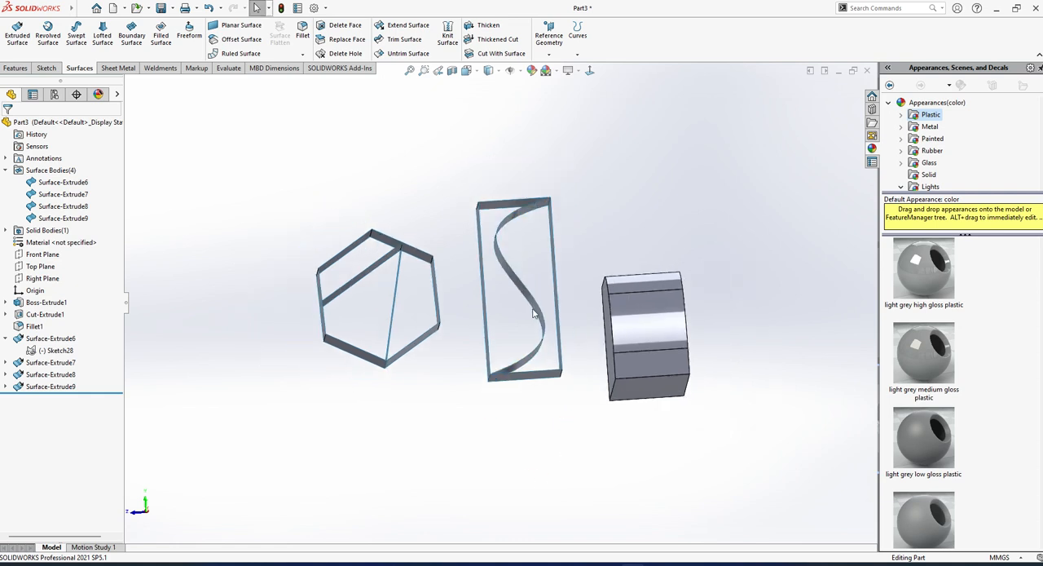
pyautogui.moveTo(534, 311)
pyautogui.mouseDown(button='middle')
pyautogui.moveTo(552, 182)
pyautogui.moveTo(528, 277)
pyautogui.moveTo(544, 305)
pyautogui.mouseUp(button='middle')
pyautogui.scroll(-2, 597, 206)
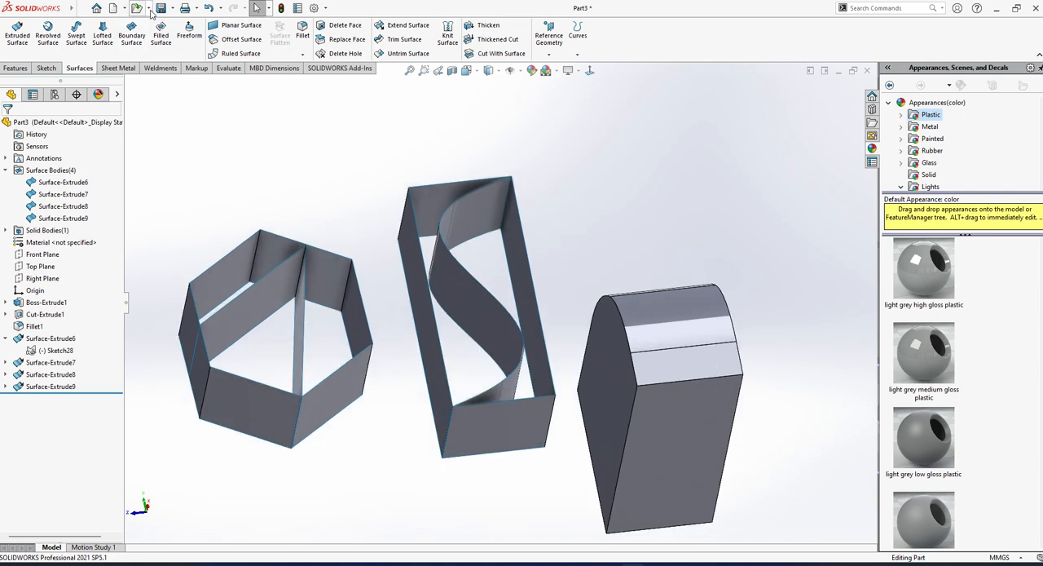
pyautogui.click(161, 37)
pyautogui.click(474, 278)
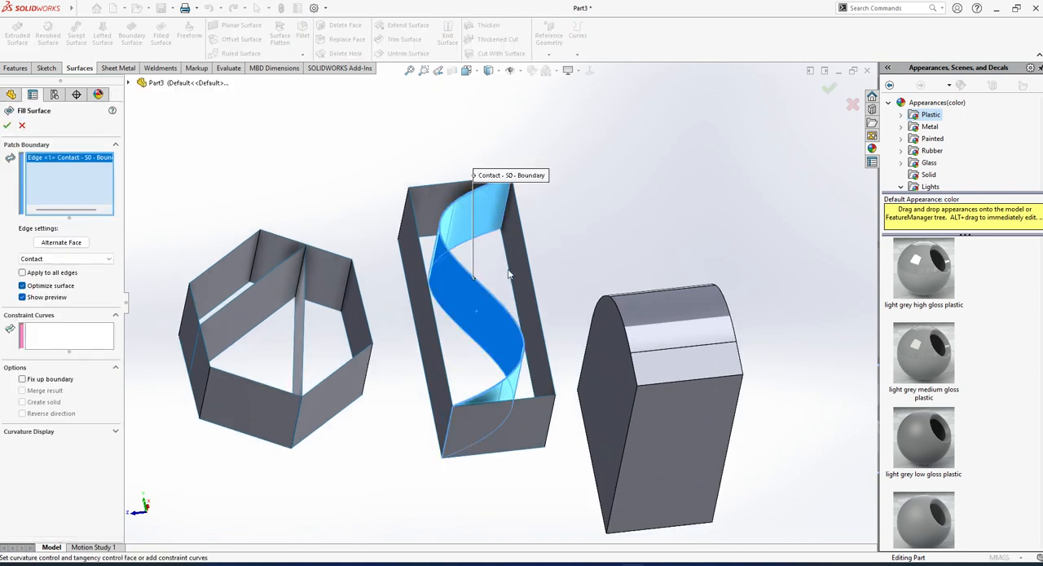
pyautogui.click(528, 262)
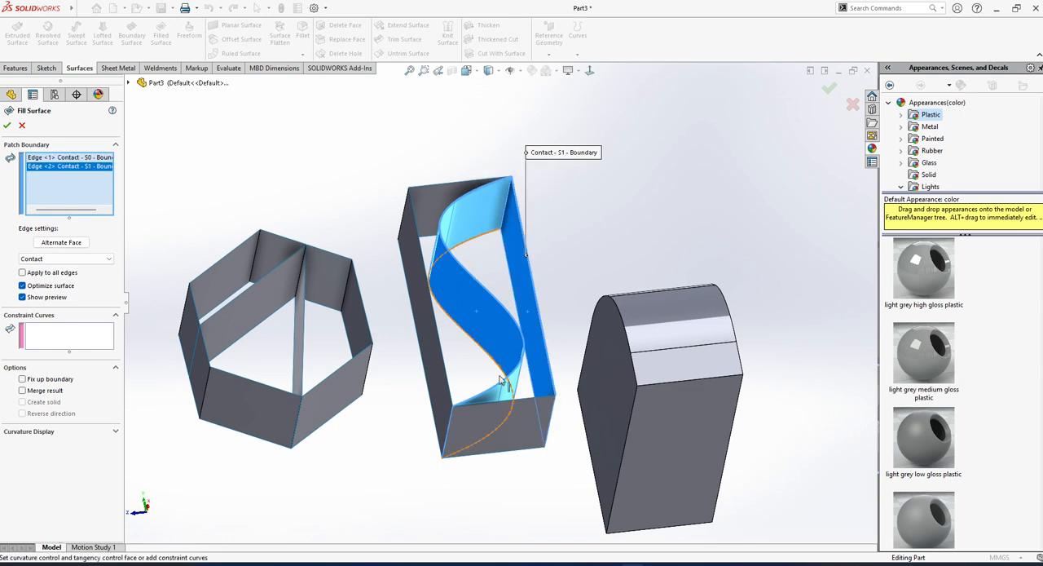
pyautogui.click(524, 401)
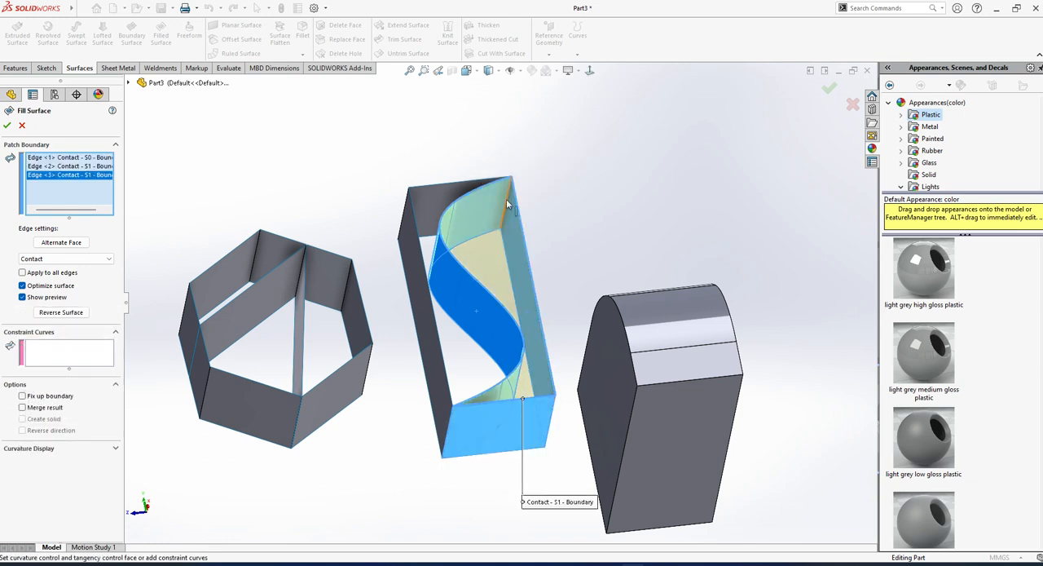
pyautogui.moveTo(512, 207); pyautogui.dragTo(509, 255, button='middle')
pyautogui.click(6, 124)
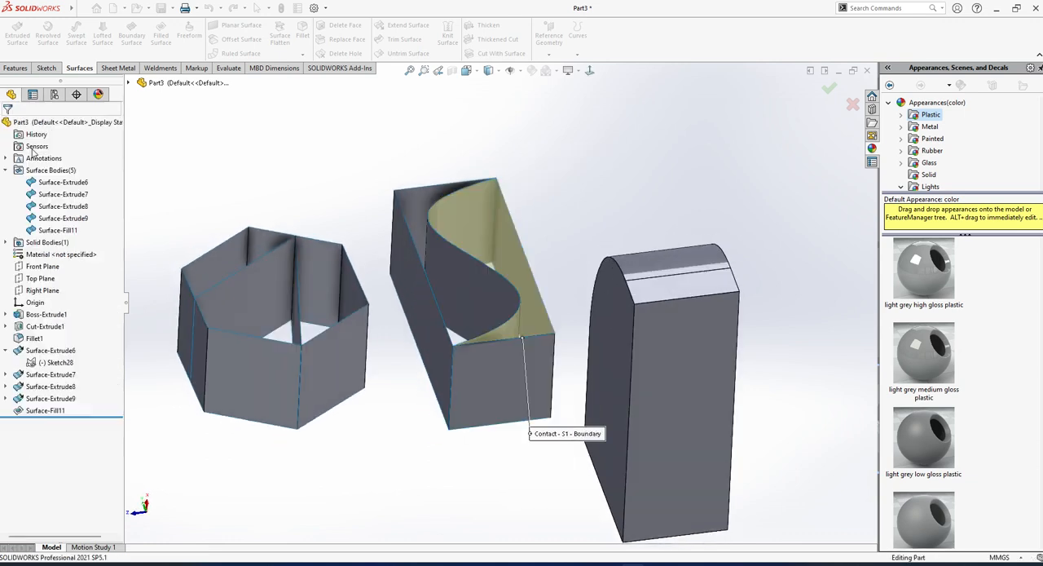
# Define a second filled surface at the opposite open end of the rectangular body, bounded by the S-curve edge, a short edge and a long edge.
pyautogui.moveTo(412, 214); pyautogui.dragTo(444, 237, button='middle')
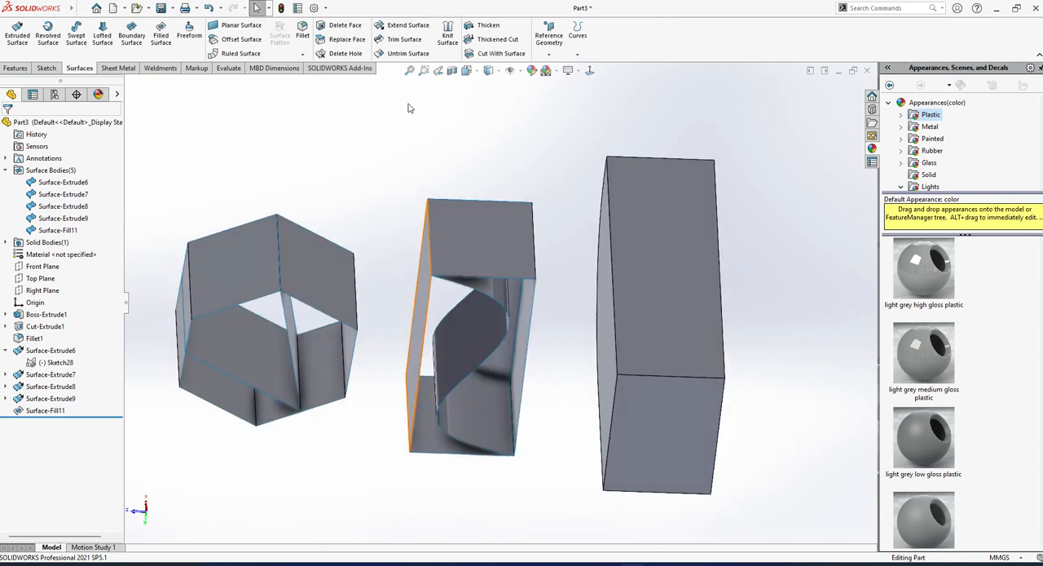
pyautogui.click(161, 43)
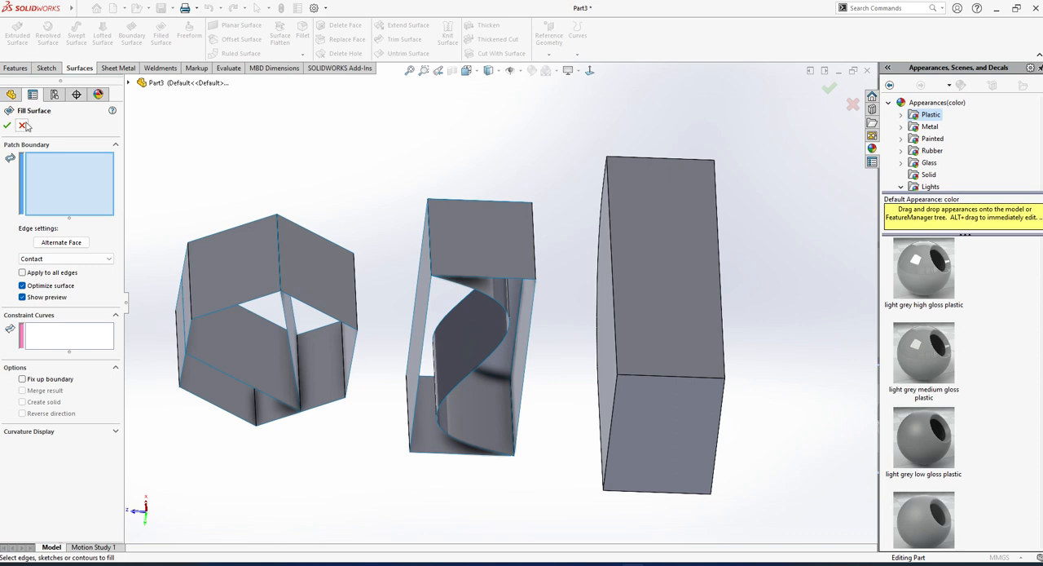
pyautogui.click(22, 125)
pyautogui.click(161, 43)
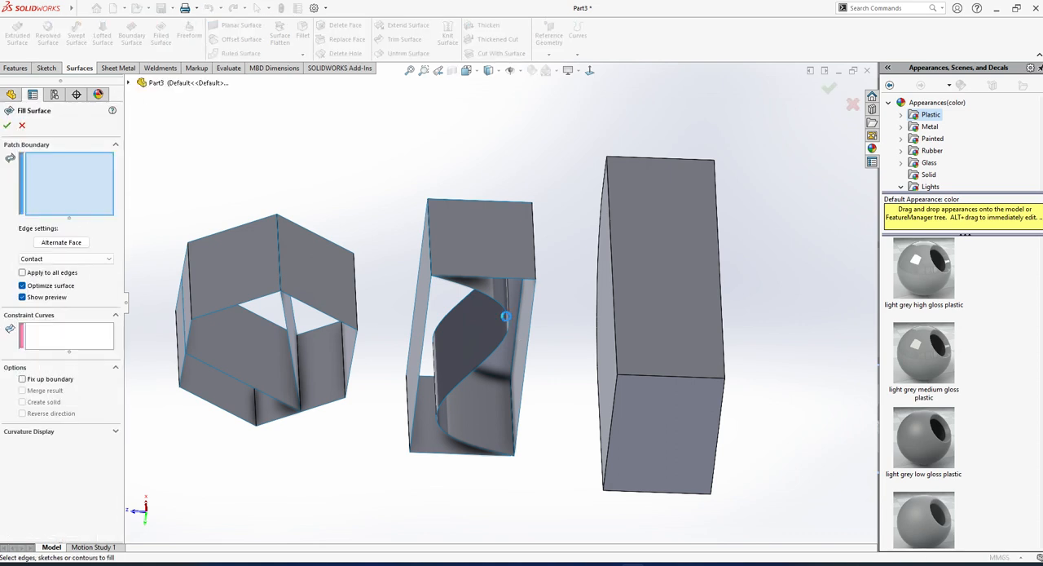
pyautogui.click(506, 313)
pyautogui.click(489, 280)
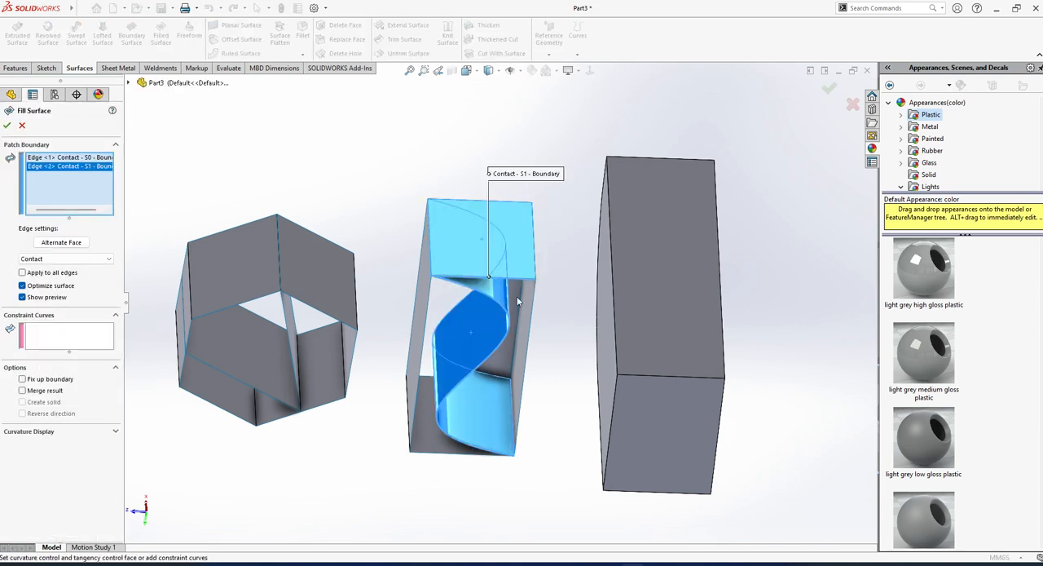
pyautogui.click(530, 329)
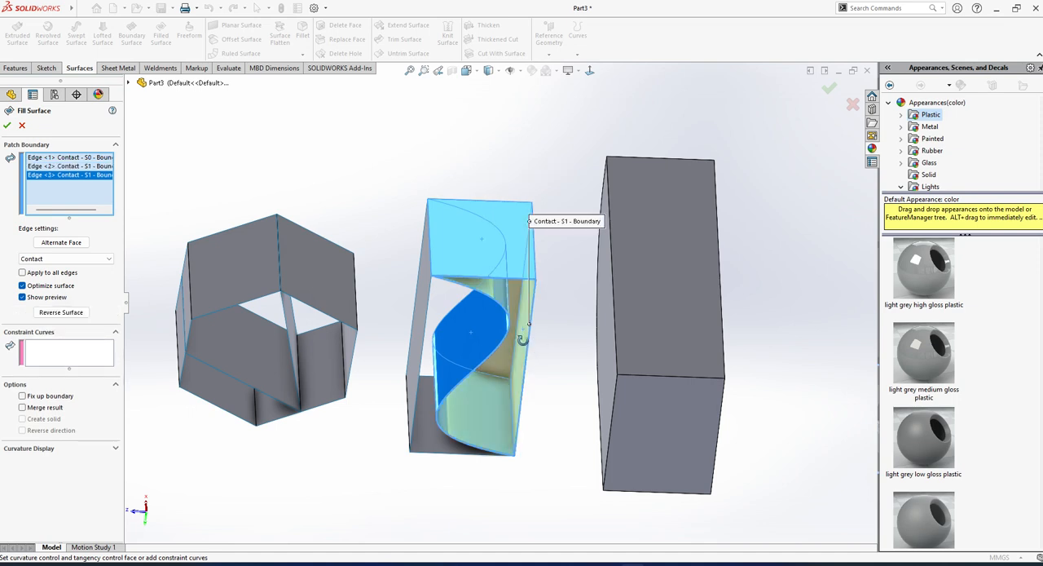
pyautogui.moveTo(534, 333); pyautogui.dragTo(524, 278, button='middle')
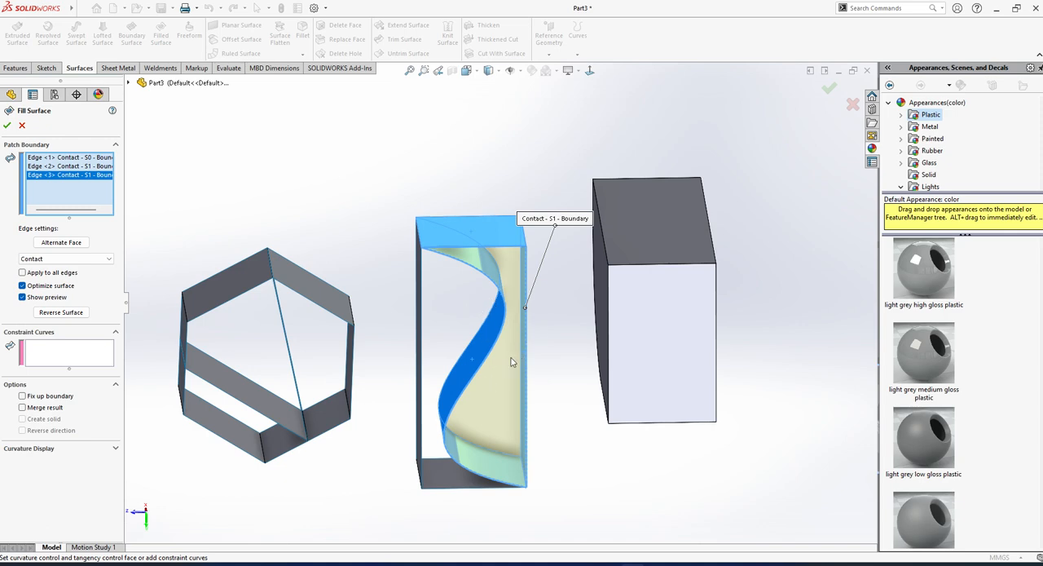
pyautogui.moveTo(519, 279); pyautogui.dragTo(527, 312, button='middle')
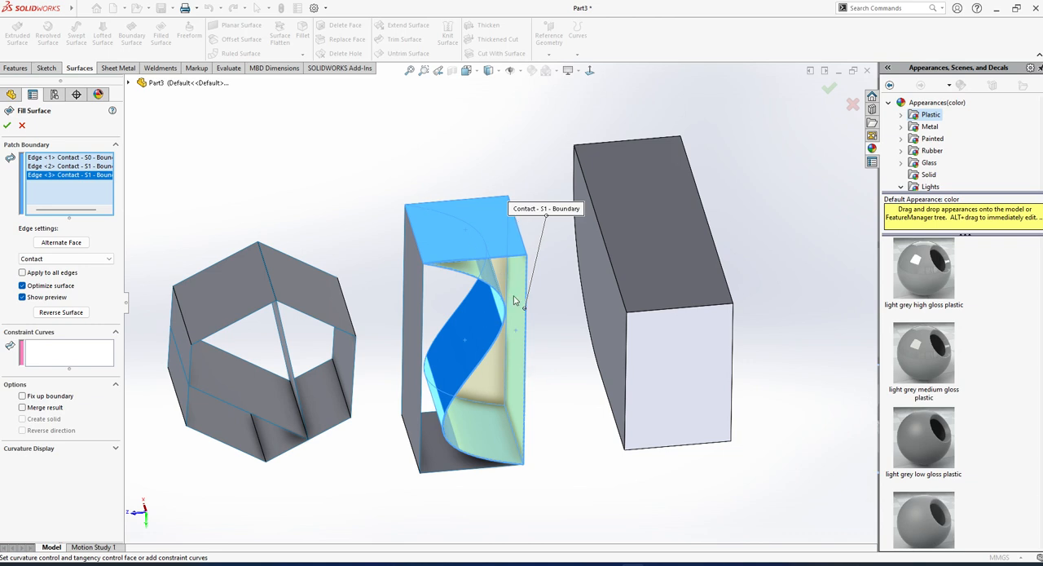
# Try to apply the second S-curve fill with Merge result and Create solid, and cancel it.
pyautogui.click(22, 408)
pyautogui.click(6, 126)
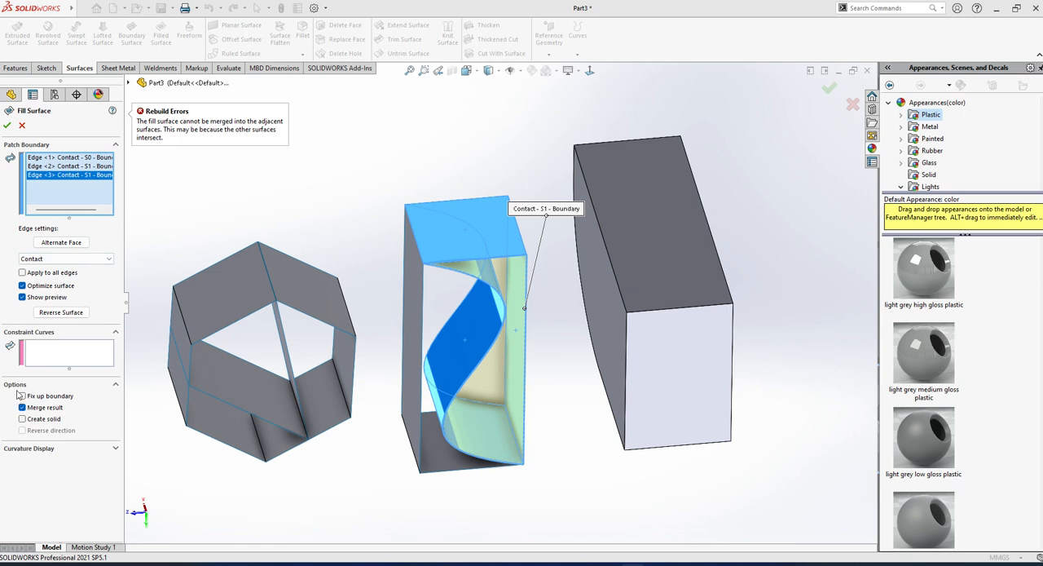
pyautogui.click(23, 419)
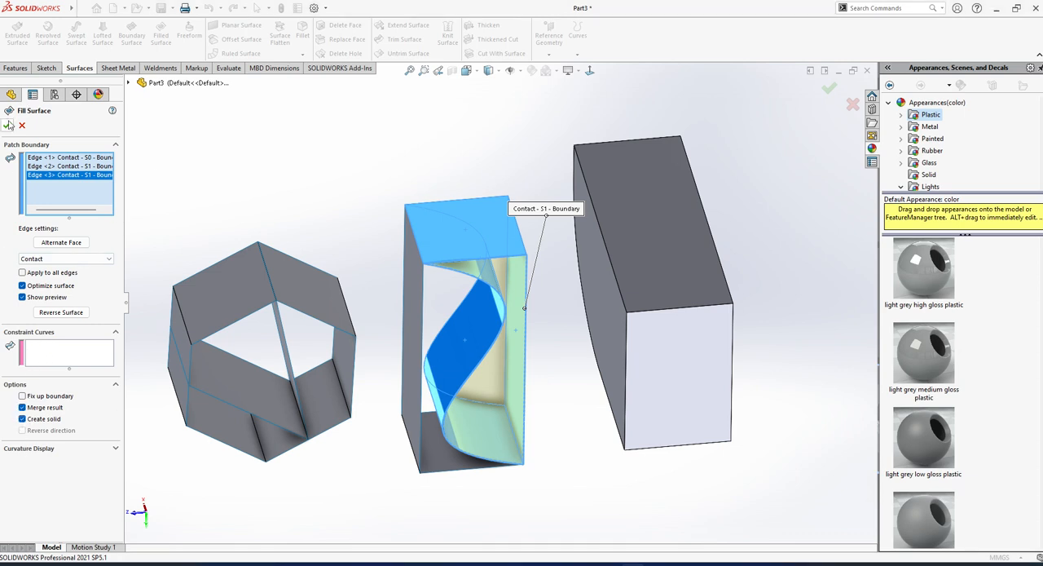
pyautogui.click(8, 127)
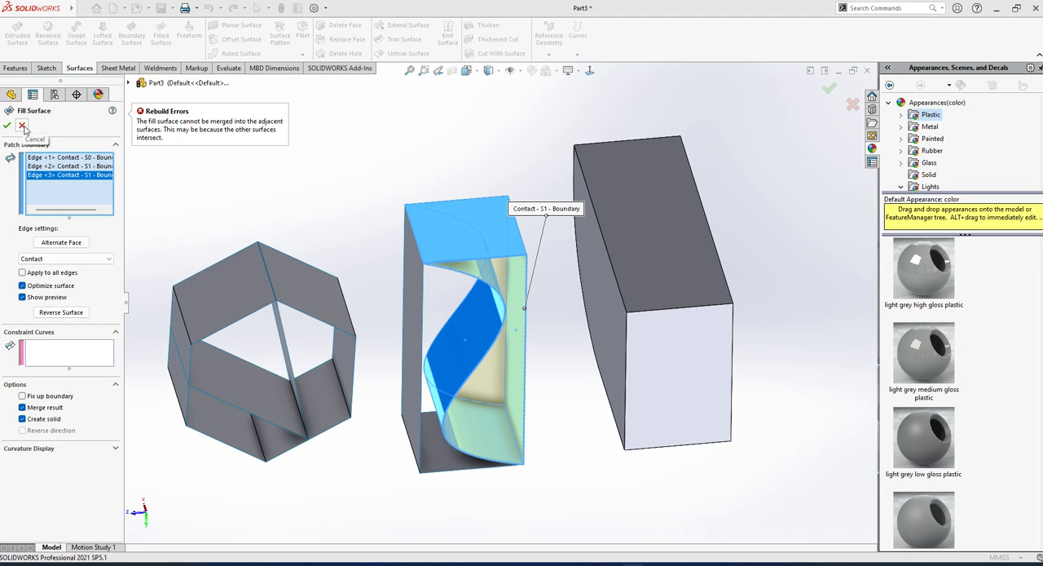
pyautogui.click(24, 127)
# Suppress the extruded S-curve surface inside the rectangular body together with its dependent fill.
pyautogui.moveTo(376, 266); pyautogui.dragTo(429, 276, button='middle')
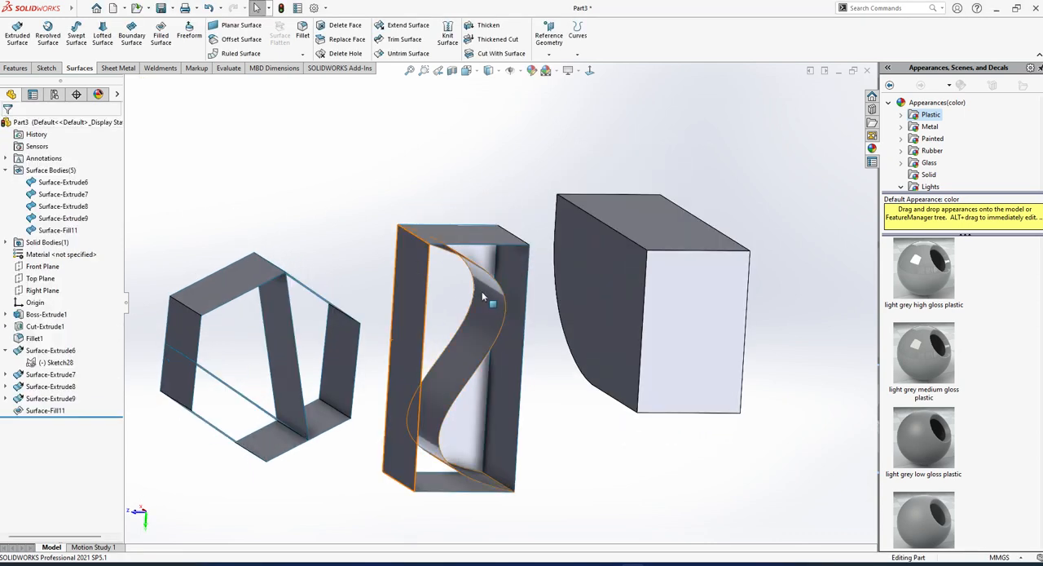
pyautogui.click(488, 297)
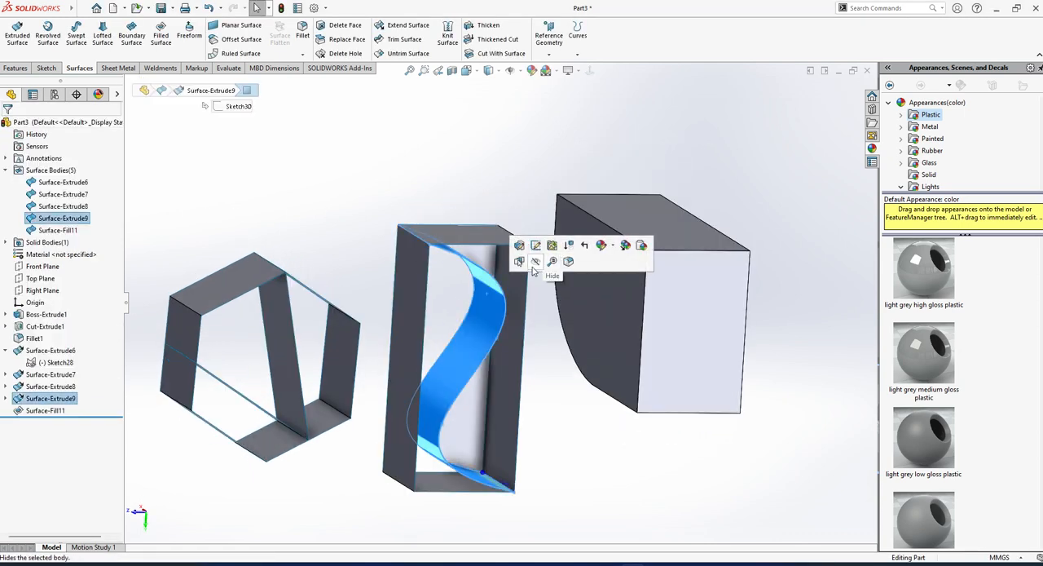
pyautogui.click(51, 398)
pyautogui.click(105, 369)
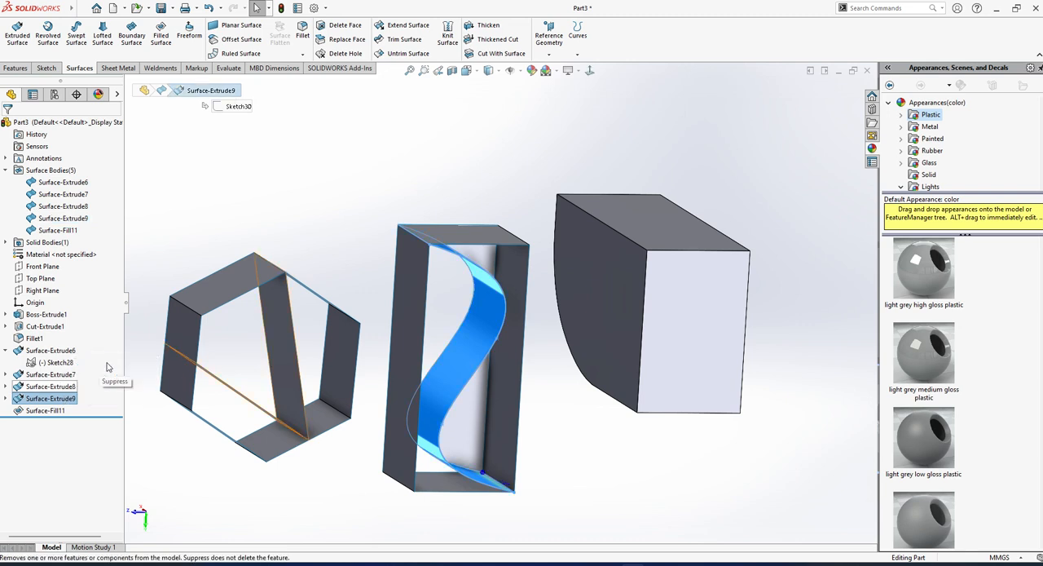
pyautogui.moveTo(495, 333)
pyautogui.mouseDown(button='middle')
pyautogui.moveTo(492, 307)
pyautogui.moveTo(500, 332)
pyautogui.mouseUp(button='middle')
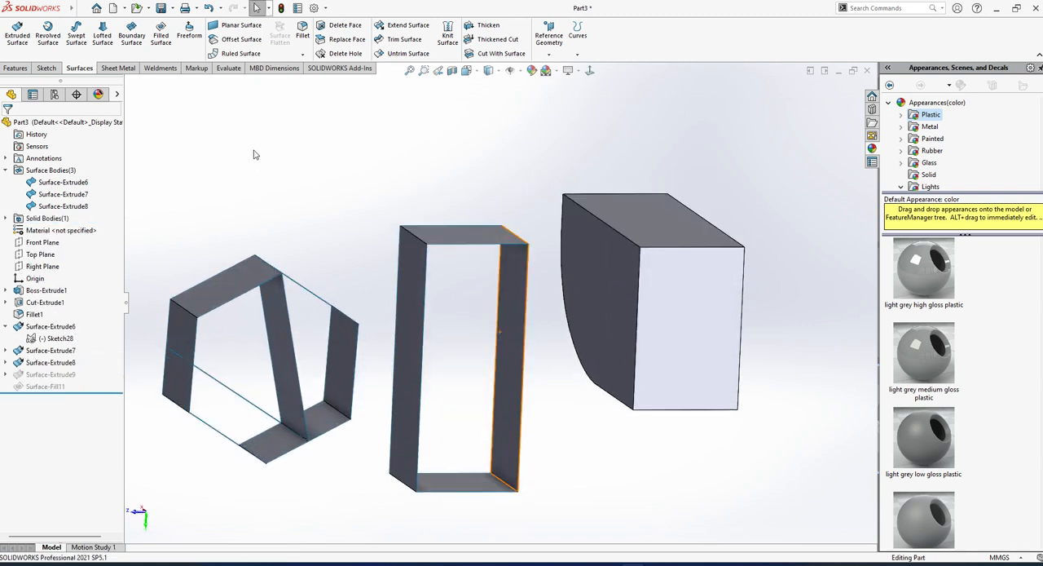
# Create a filled surface over one whole open end of the rectangular body, bounded by its four edges with Contact.
pyautogui.click(162, 37)
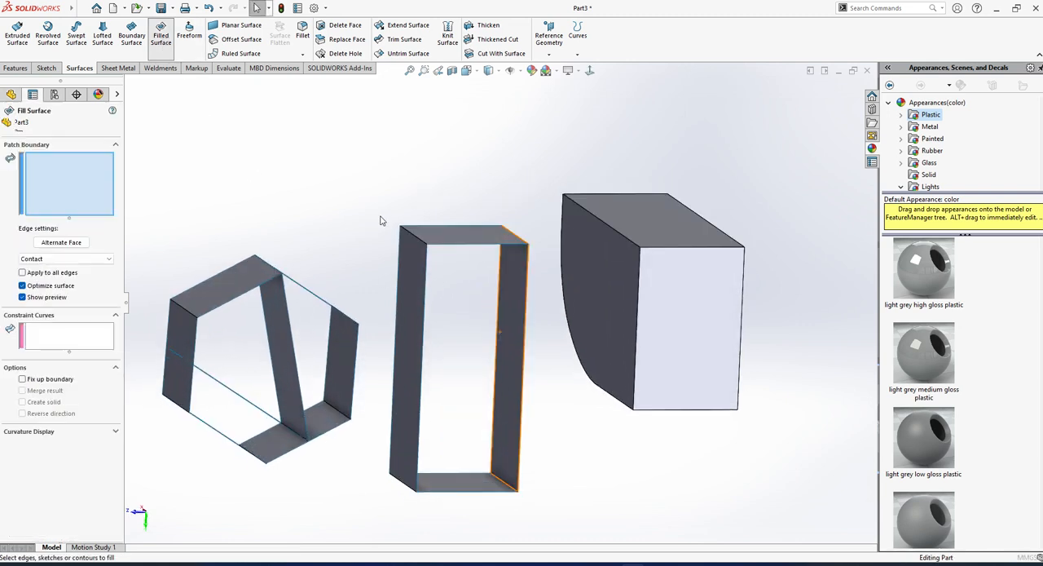
pyautogui.click(449, 243)
pyautogui.click(426, 292)
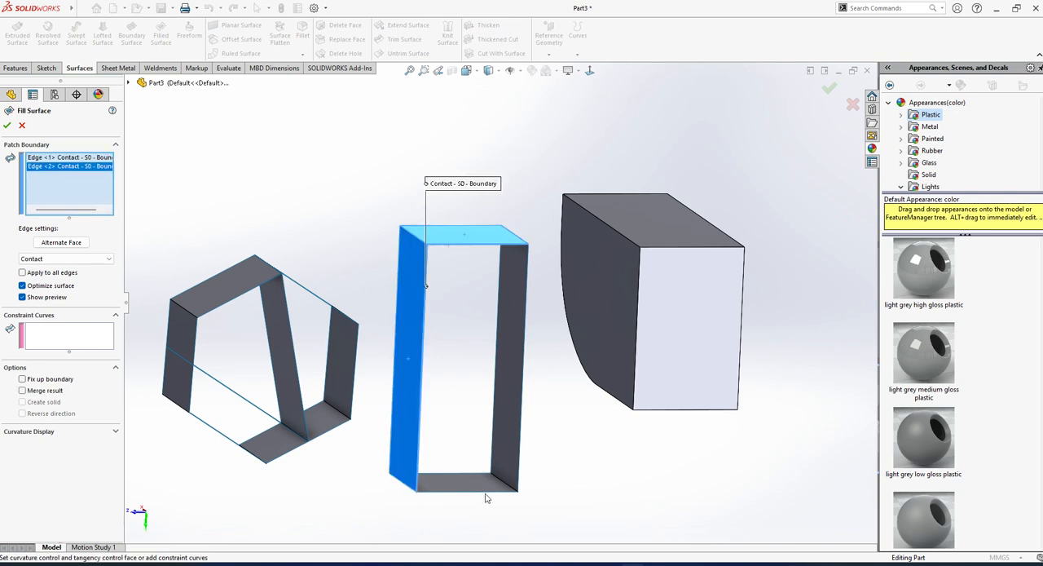
pyautogui.click(488, 491)
pyautogui.click(519, 465)
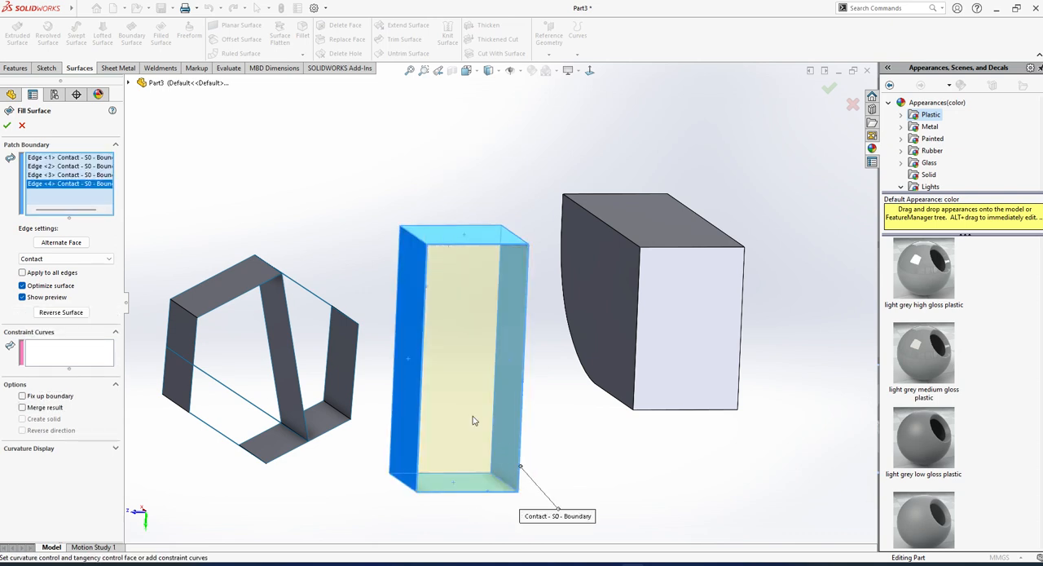
pyautogui.moveTo(472, 418); pyautogui.dragTo(483, 445, button='middle')
pyautogui.click(8, 125)
# Fill the opposite open end of the rectangular body from its four edges with Contact and Merge result enabled.
pyautogui.moveTo(496, 356); pyautogui.dragTo(560, 367, button='middle')
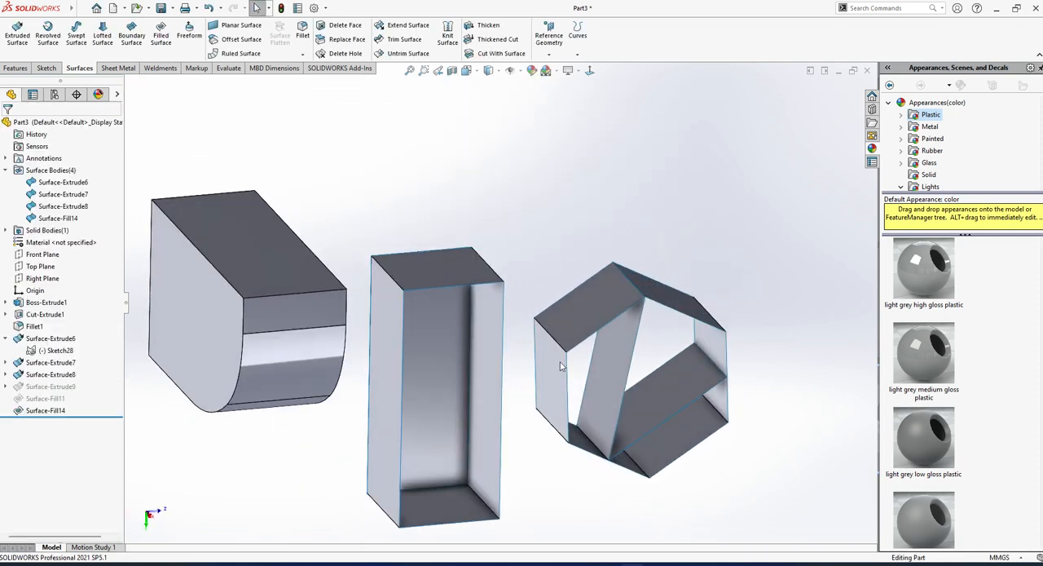
pyautogui.click(160, 35)
pyautogui.click(447, 288)
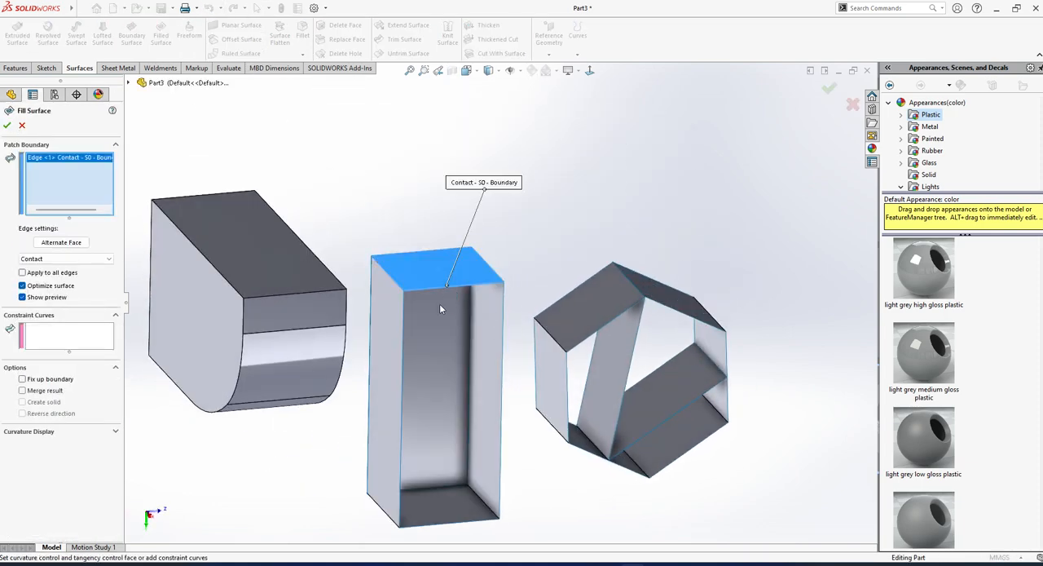
pyautogui.click(402, 365)
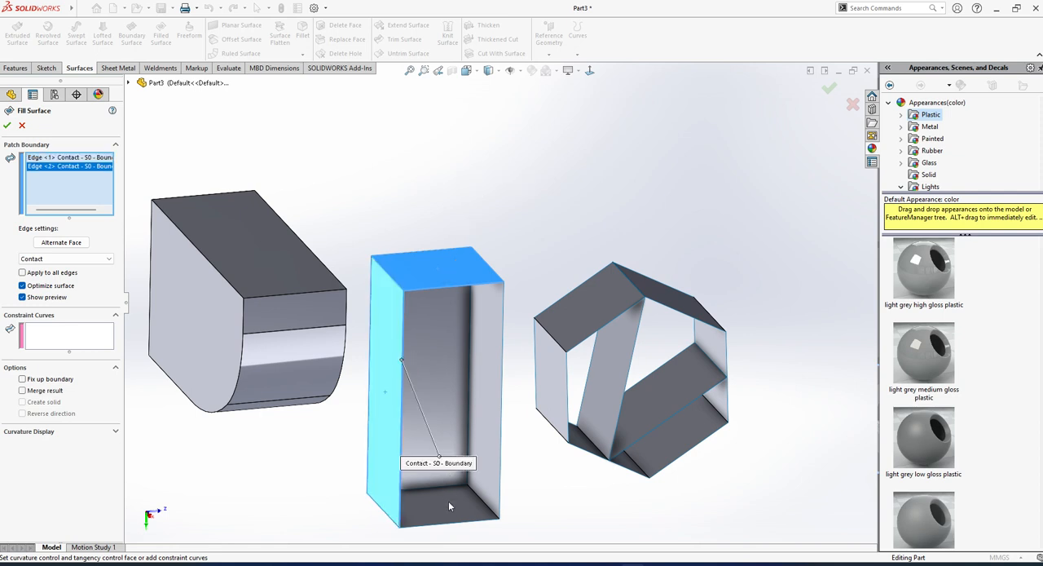
pyautogui.click(451, 521)
pyautogui.click(501, 489)
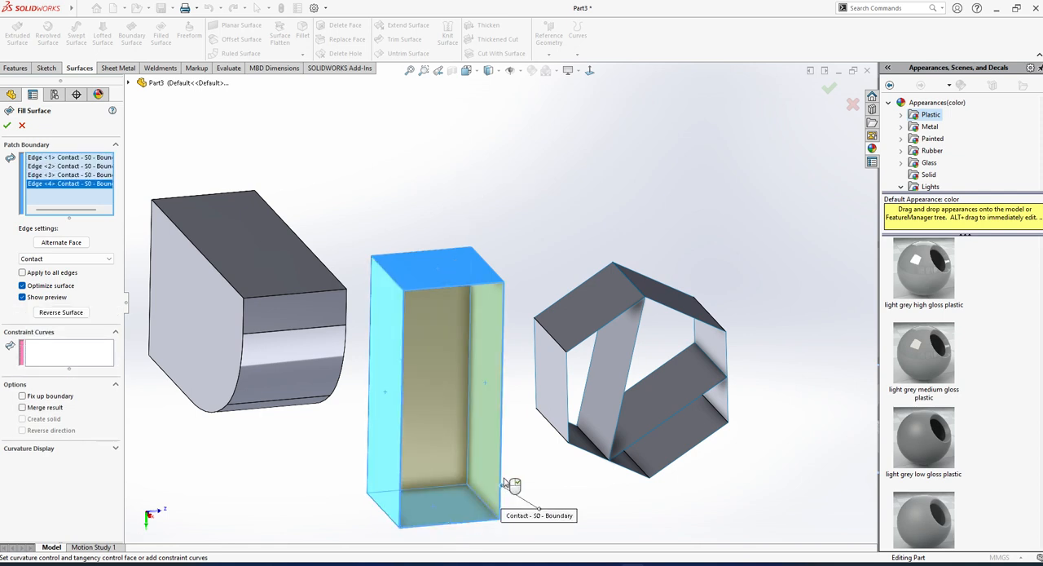
pyautogui.moveTo(457, 383); pyautogui.dragTo(460, 359, button='middle')
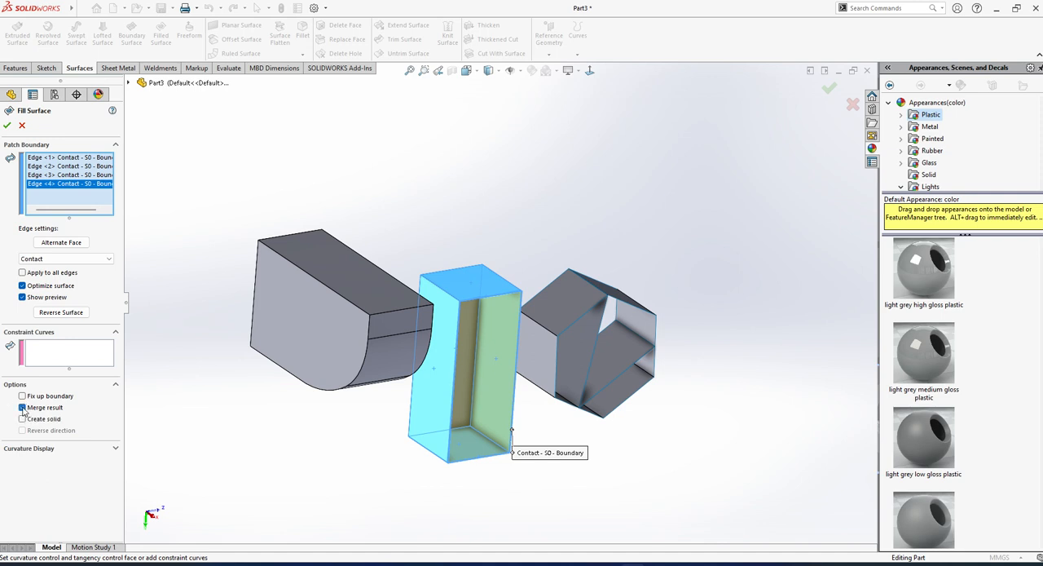
pyautogui.click(6, 124)
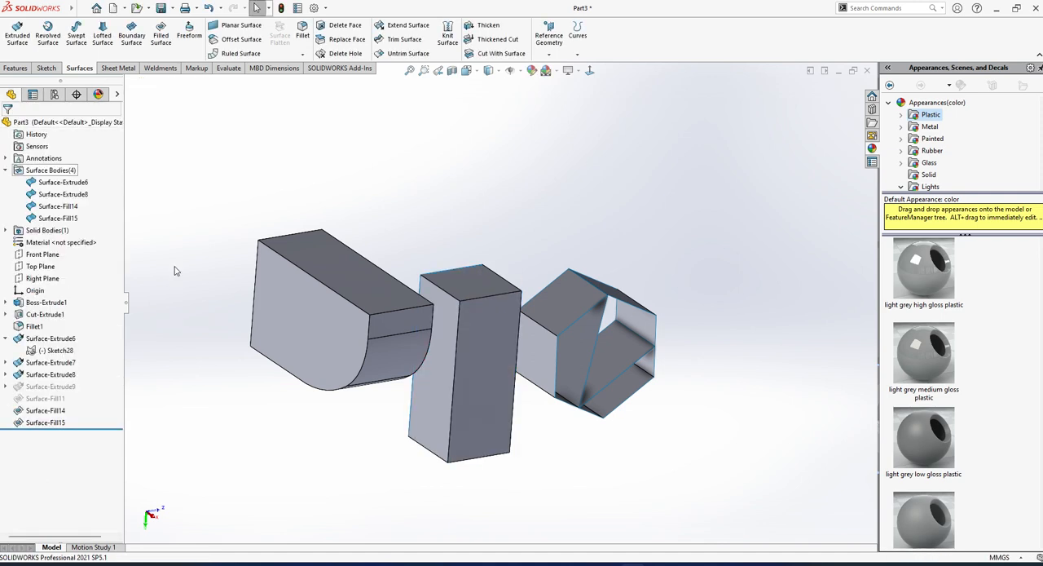
# Examine the rectangular body and highlight its newest merged entry among the surface bodies.
pyautogui.scroll(-2, 511, 296)
pyautogui.scroll(1, 499, 311)
pyautogui.scroll(1, 477, 348)
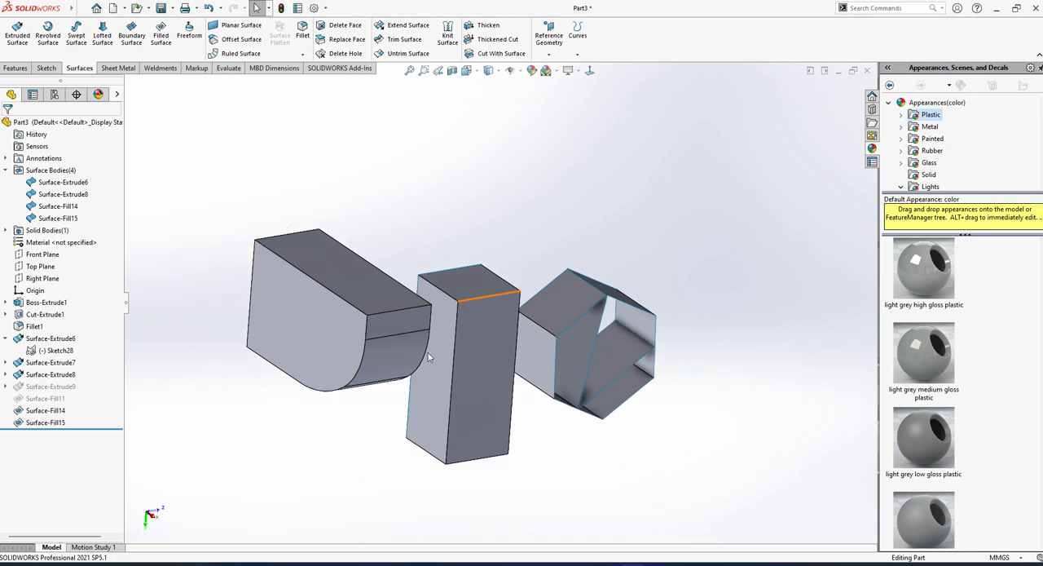
pyautogui.click(472, 339)
pyautogui.click(57, 218)
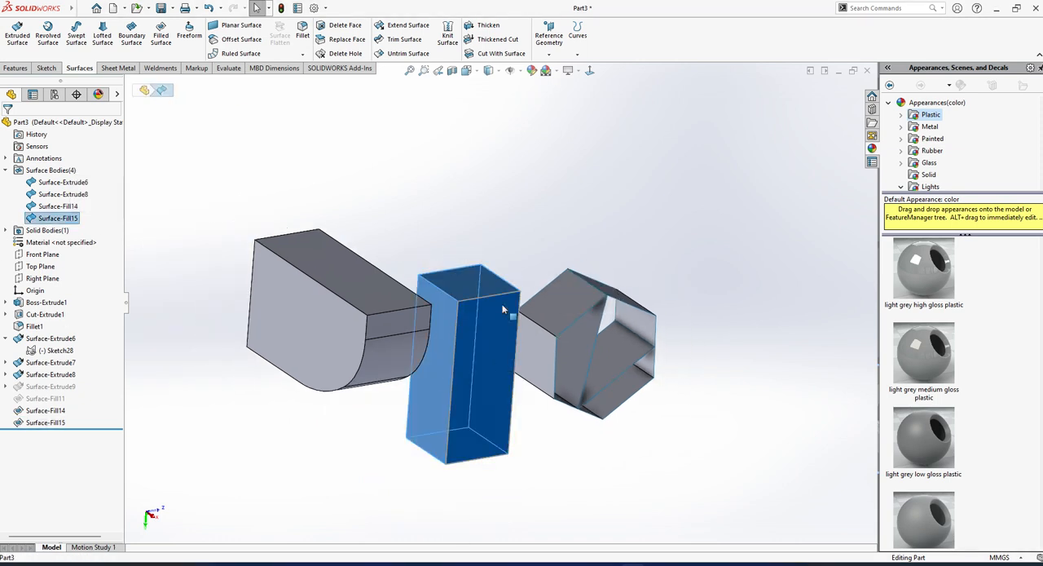
pyautogui.press('Escape')
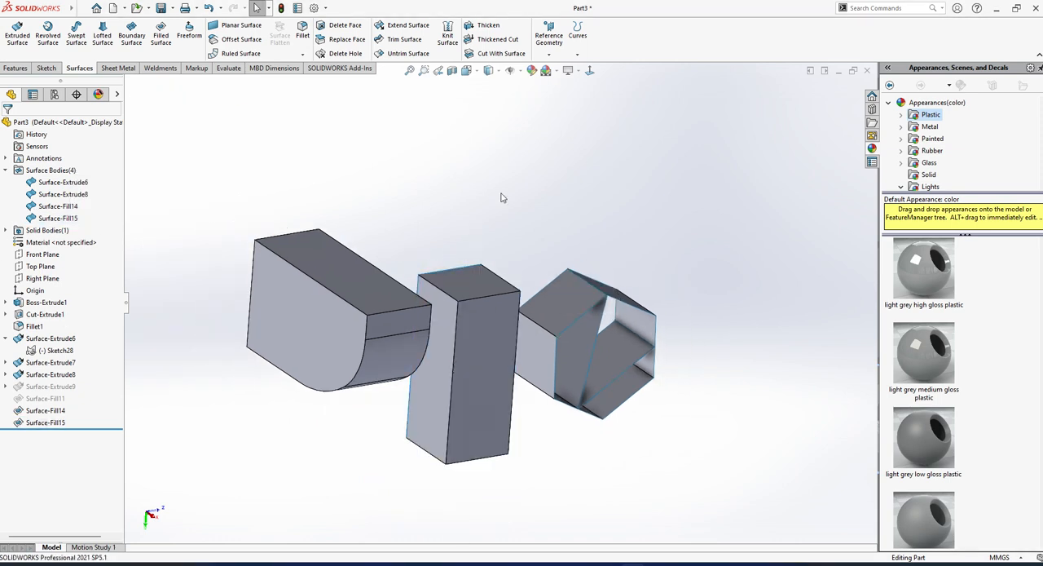
# Section the model with a plane offset 360 mm from the Front Plane and inspect the inside of the rectangular body.
pyautogui.click(453, 71)
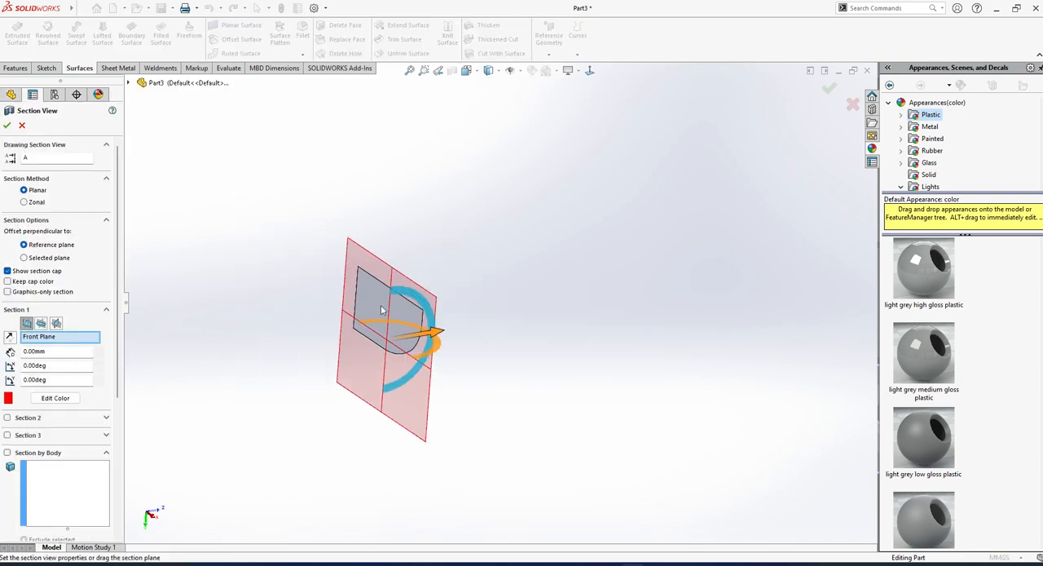
pyautogui.moveTo(419, 340); pyautogui.dragTo(544, 349)
pyautogui.moveTo(534, 368); pyautogui.dragTo(443, 411, button='middle')
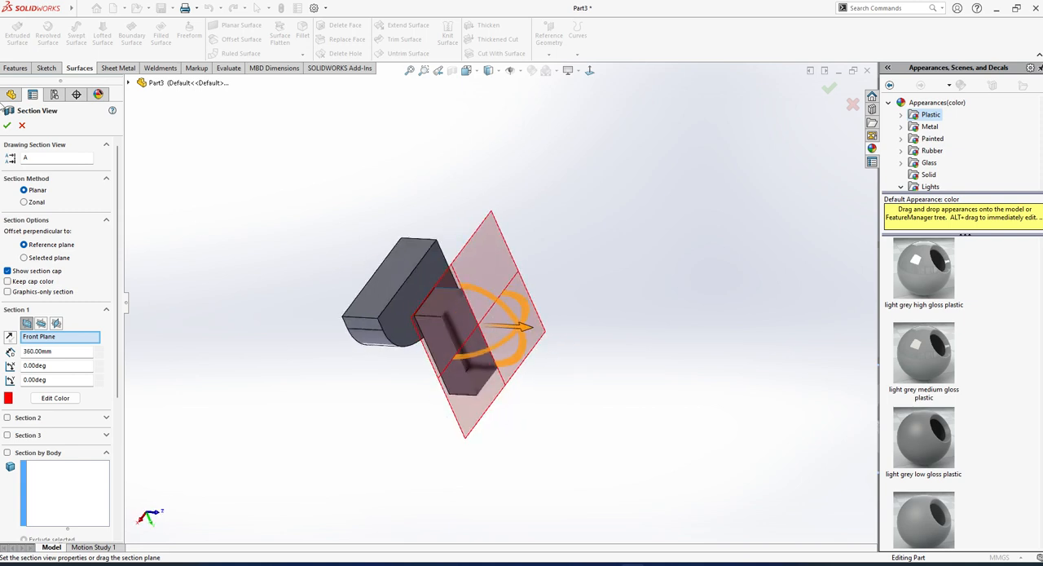
pyautogui.click(7, 126)
pyautogui.scroll(-2, 489, 342)
pyautogui.scroll(-3, 457, 320)
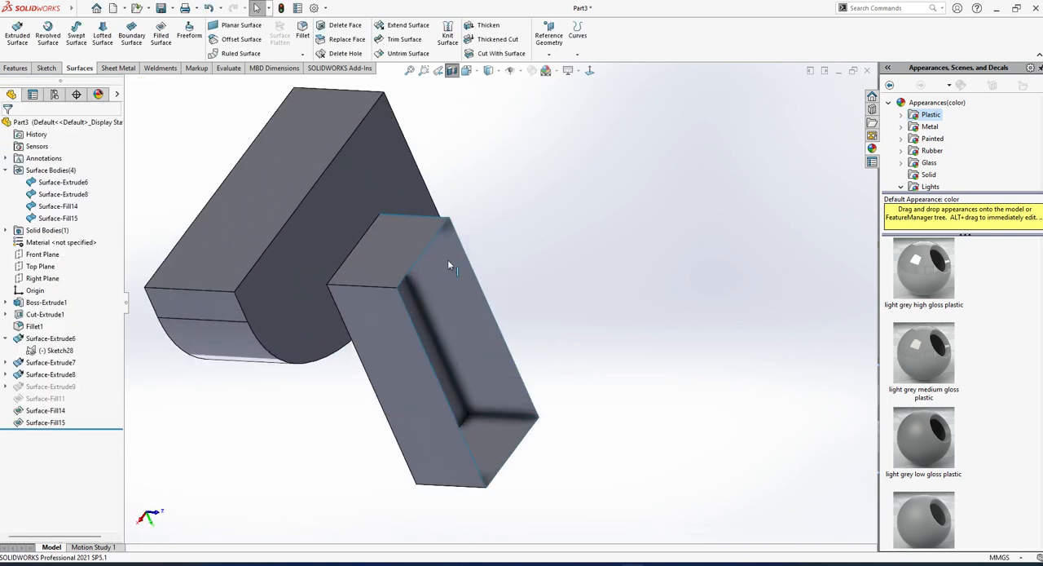
pyautogui.moveTo(448, 259); pyautogui.dragTo(441, 278, button='middle')
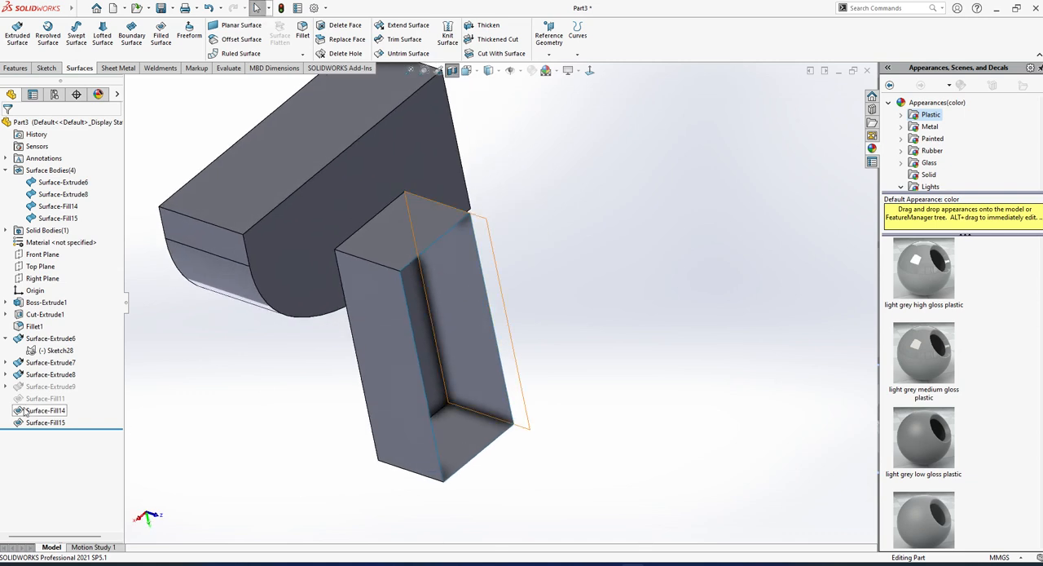
# Review the Merge result and Create solid options of the rectangular body's second fill, and turn off the section view.
pyautogui.click(46, 422)
pyautogui.click(58, 398)
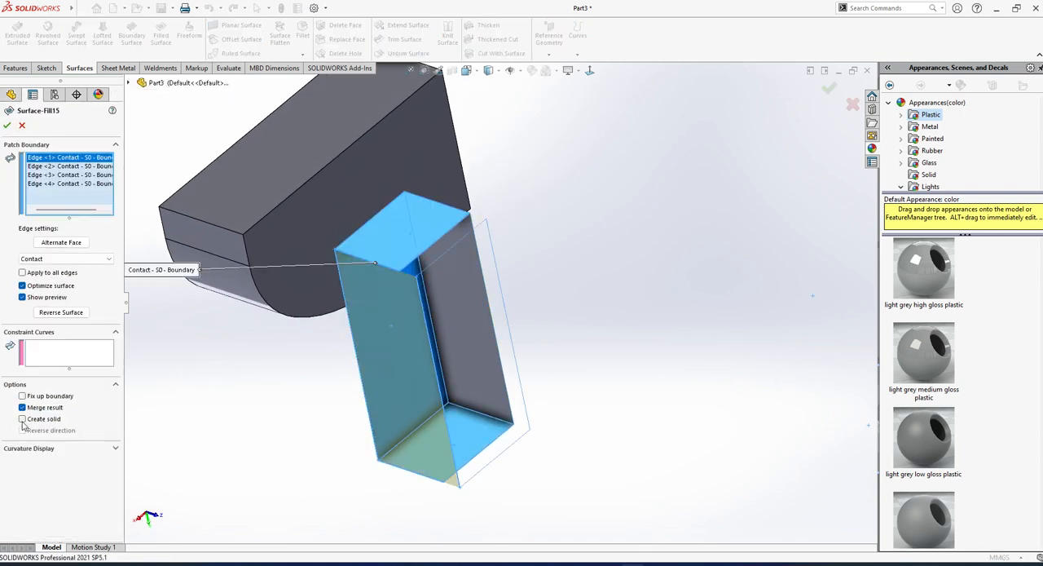
pyautogui.click(8, 126)
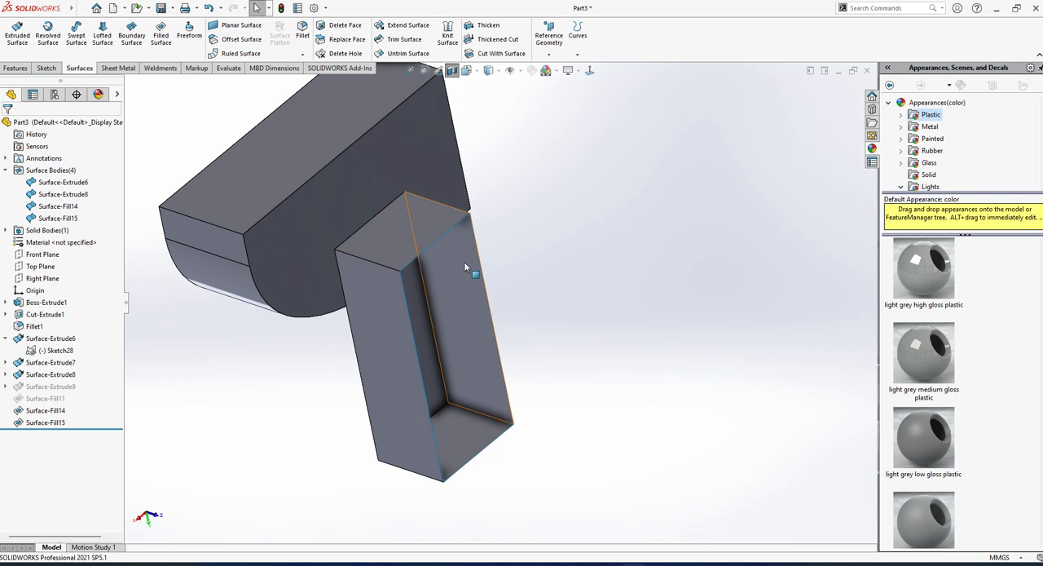
pyautogui.moveTo(464, 261)
pyautogui.mouseDown(button='middle')
pyautogui.moveTo(414, 272)
pyautogui.moveTo(462, 256)
pyautogui.mouseUp(button='middle')
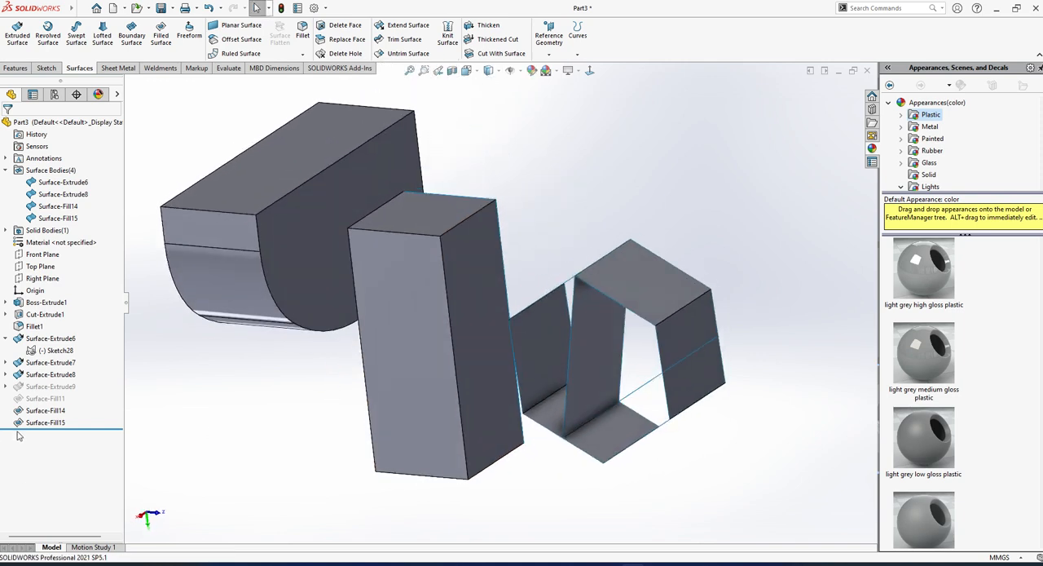
pyautogui.click(33, 423)
pyautogui.click(53, 394)
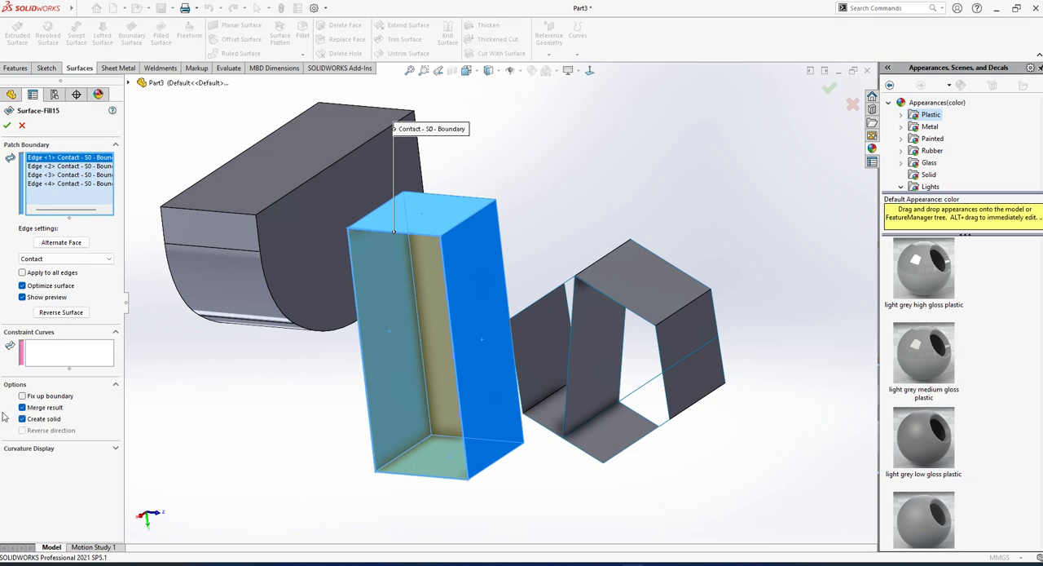
pyautogui.click(6, 126)
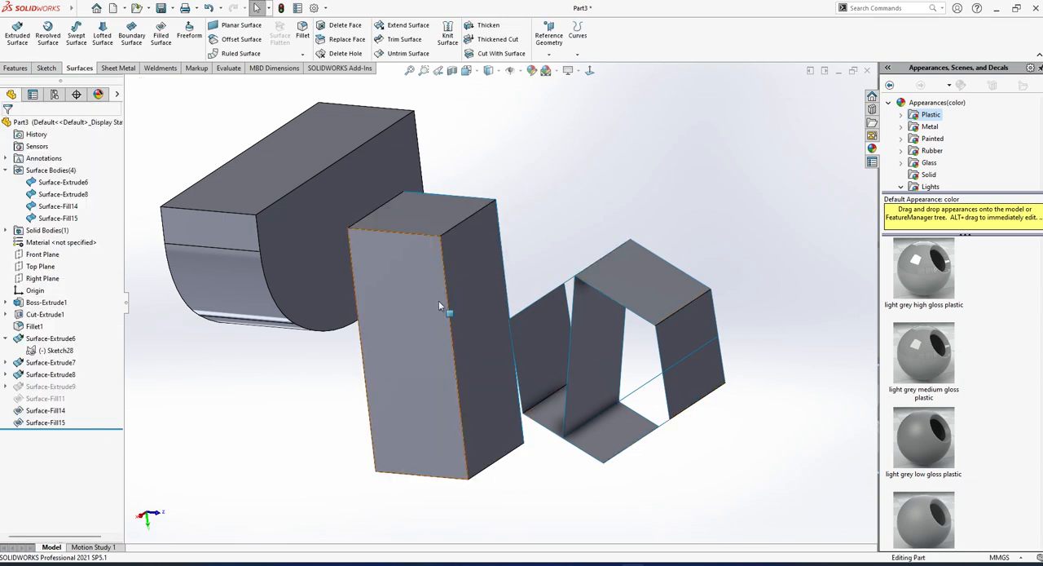
# Preview a section through the rectangular body 360 mm from the Front Plane, and cancel it.
pyautogui.moveTo(438, 299); pyautogui.dragTo(444, 177, button='middle')
pyautogui.click(453, 72)
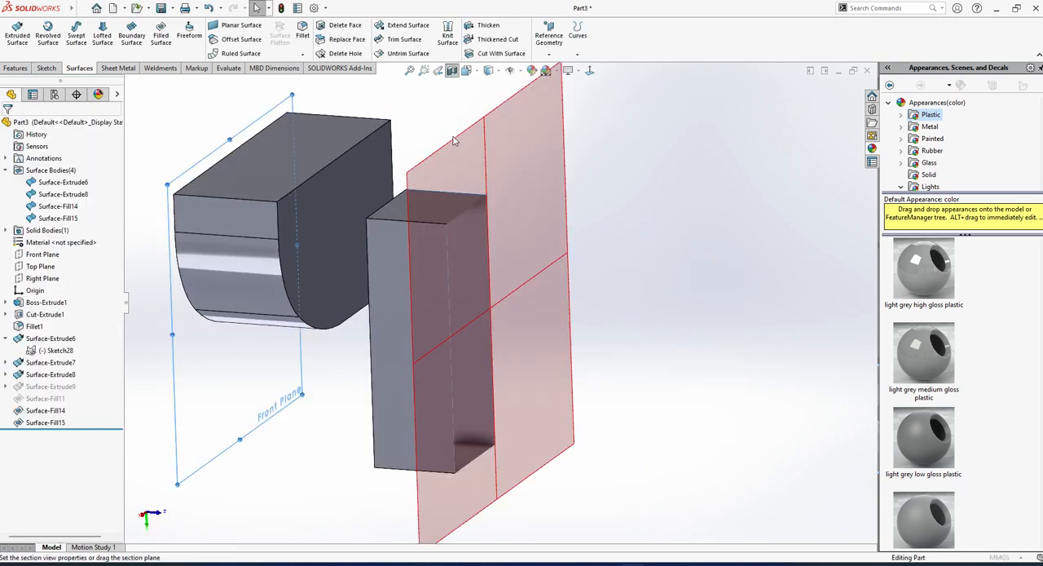
pyautogui.moveTo(441, 222); pyautogui.dragTo(379, 236, button='middle')
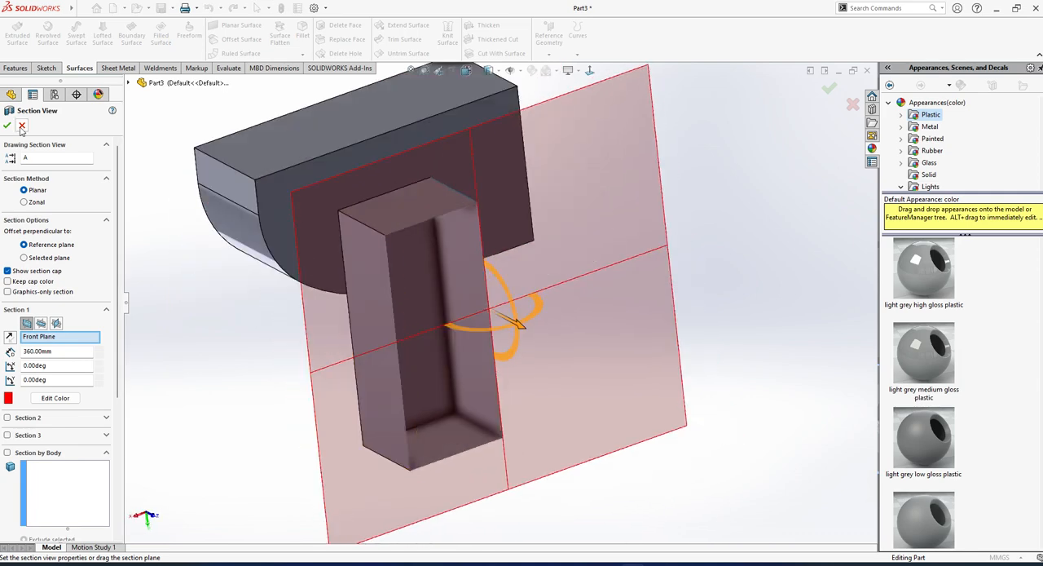
pyautogui.click(22, 127)
# Delete the second filled surface from the rectangular body.
pyautogui.click(48, 422)
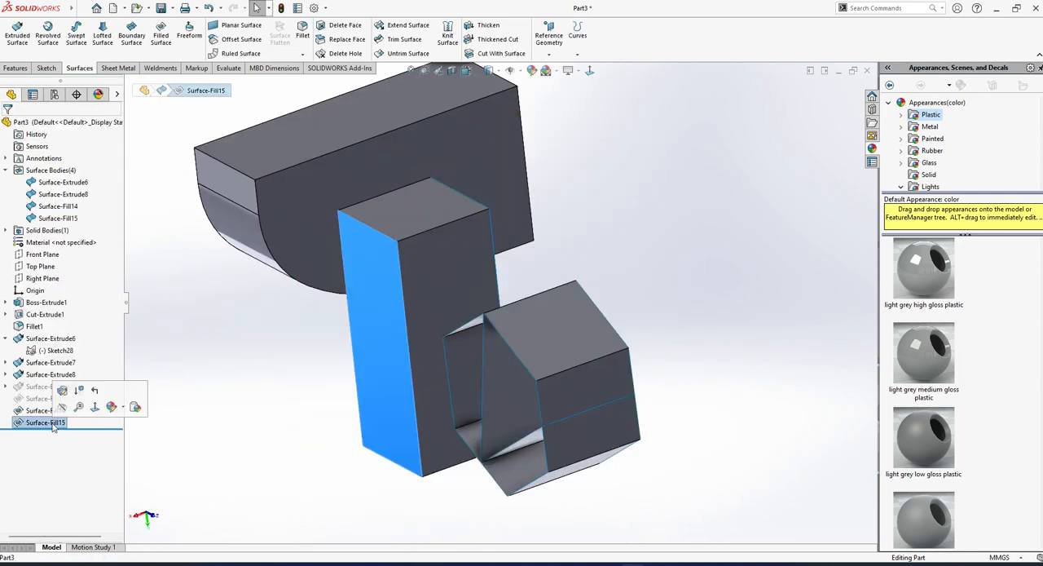
pyautogui.press('Delete')
pyautogui.press('Return')
# Fill the open side of the rectangular body from its four boundary edges with Merge result enabled.
pyautogui.moveTo(424, 313); pyautogui.dragTo(462, 313, button='middle')
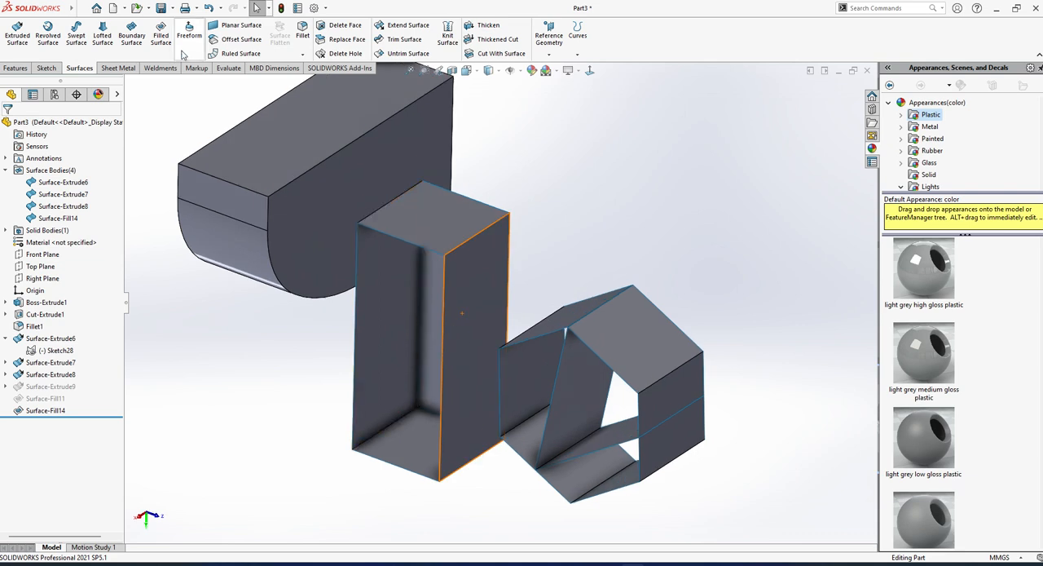
pyautogui.click(161, 35)
pyautogui.click(433, 252)
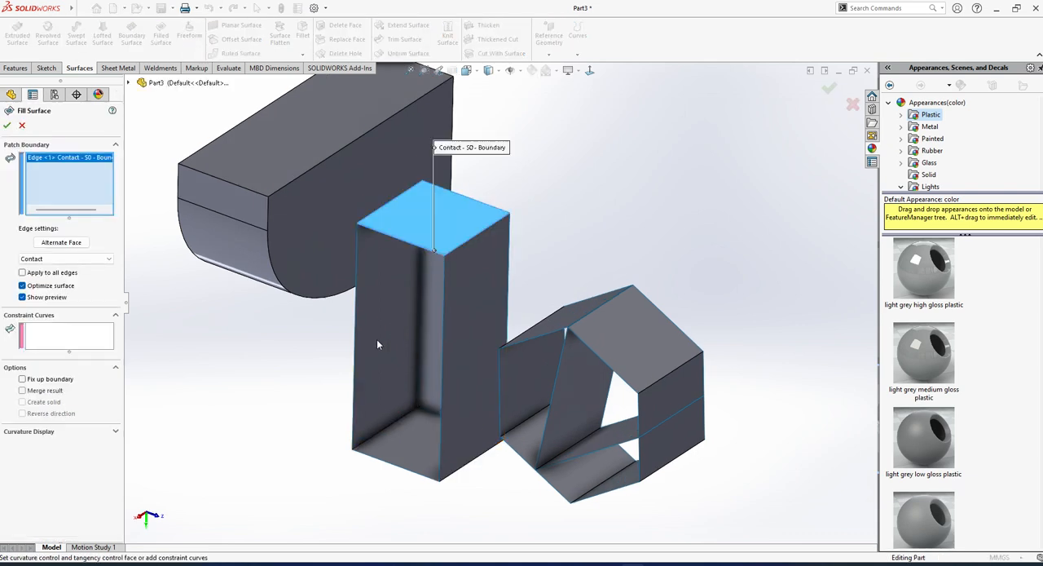
pyautogui.click(356, 331)
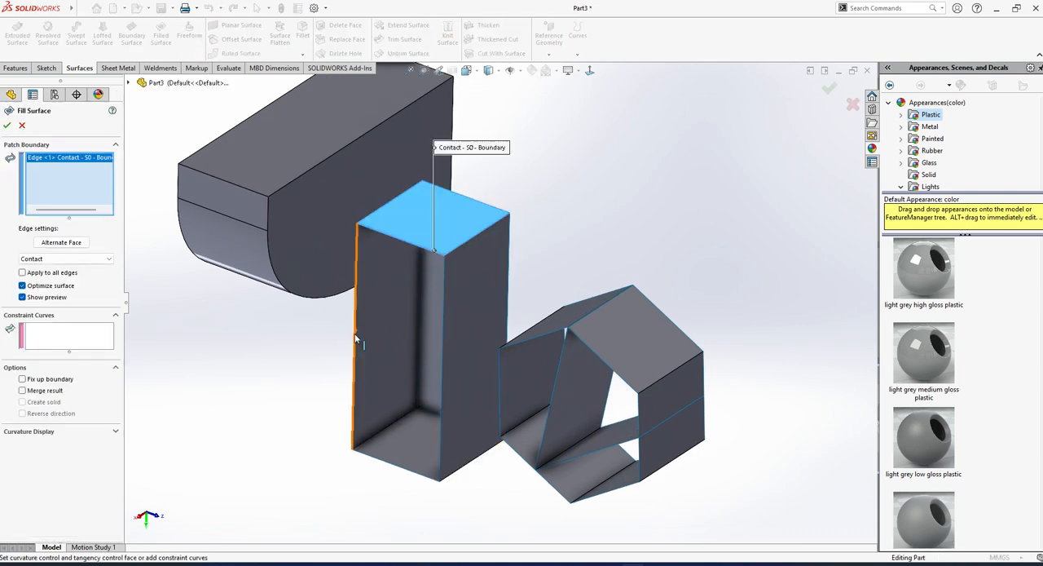
pyautogui.click(399, 468)
pyautogui.click(441, 441)
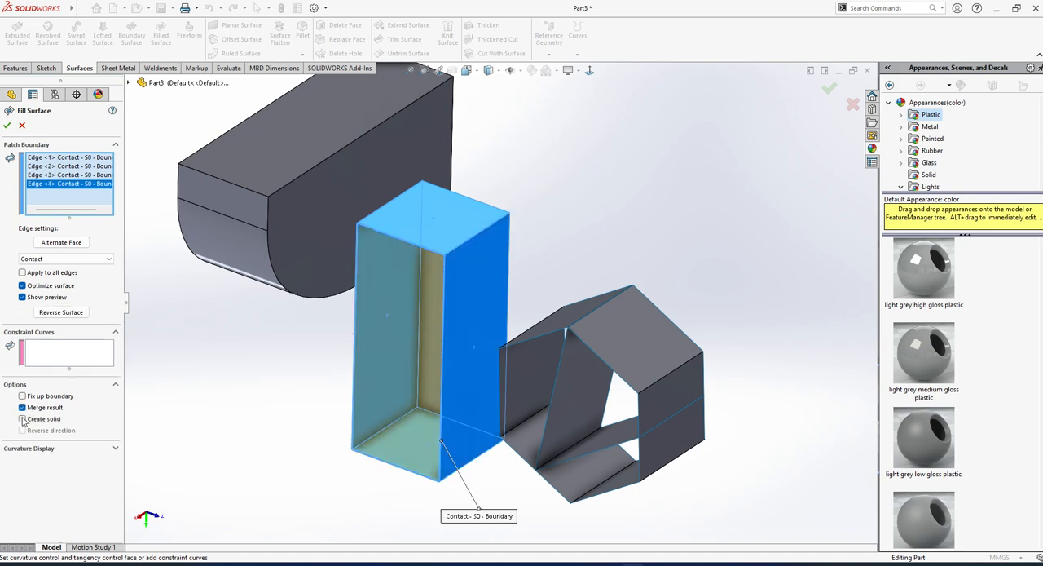
pyautogui.click(7, 125)
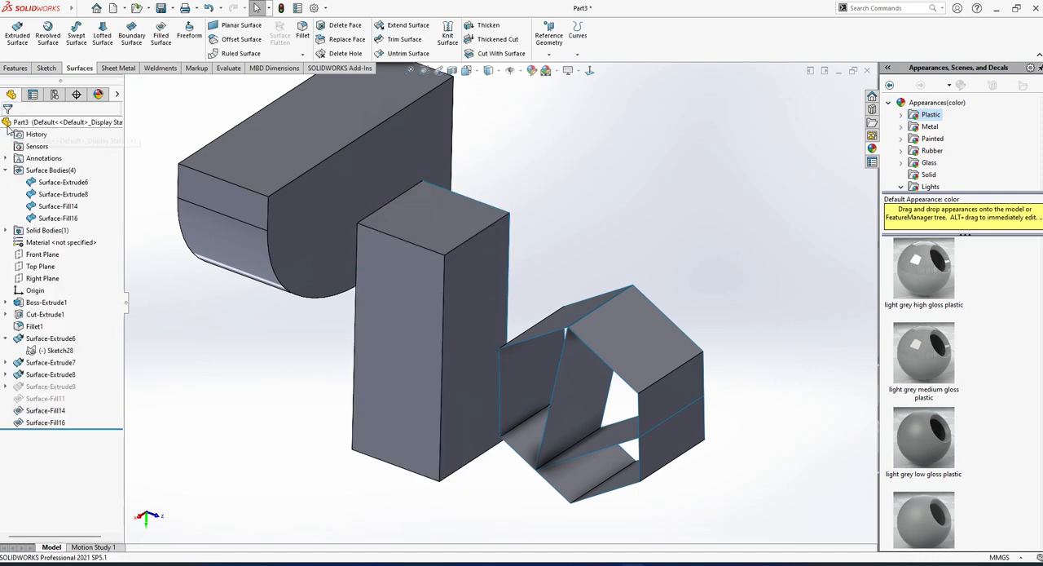
# Section the model 360 mm from the Front Plane and inspect the inside of the rectangular body.
pyautogui.click(459, 74)
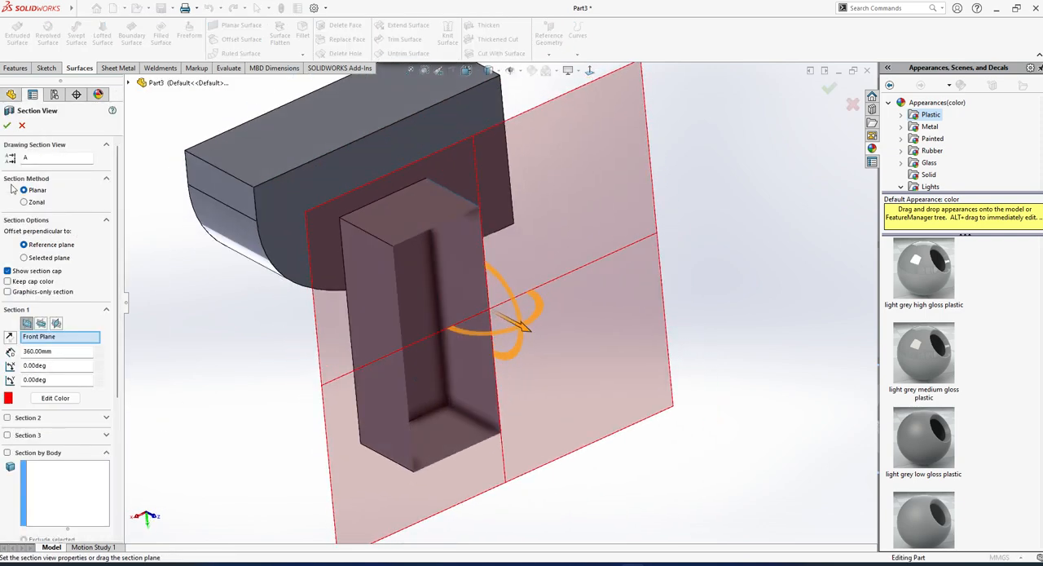
pyautogui.click(8, 127)
pyautogui.moveTo(480, 419); pyautogui.dragTo(508, 375, button='middle')
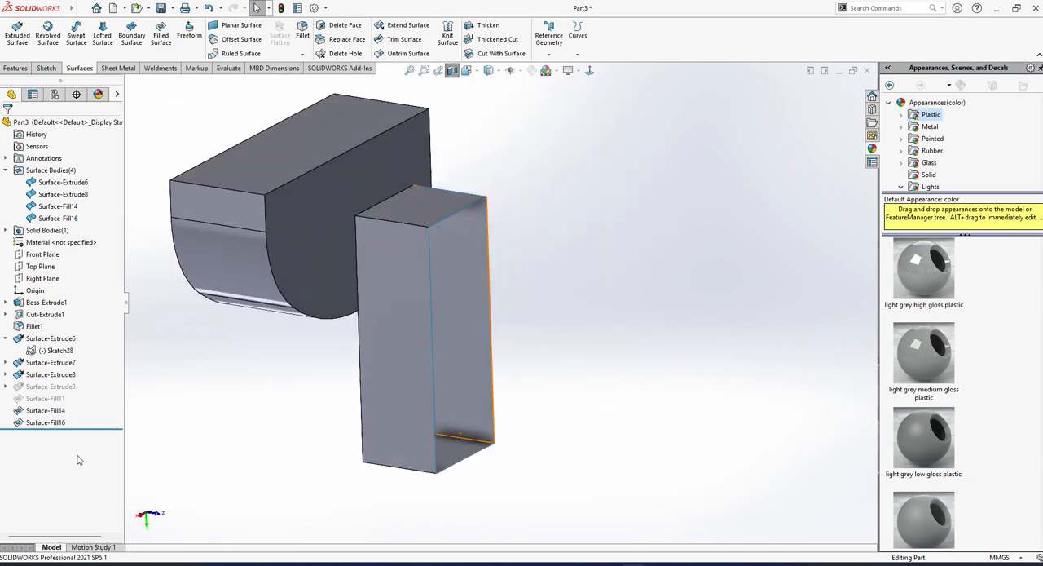
# Undo the latest fill and restore the rectangular body's earlier second filled surface.
pyautogui.hotkey('ctrl', 'z')
pyautogui.moveTo(418, 361); pyautogui.dragTo(396, 386, button='middle')
pyautogui.scroll(2, 368, 440)
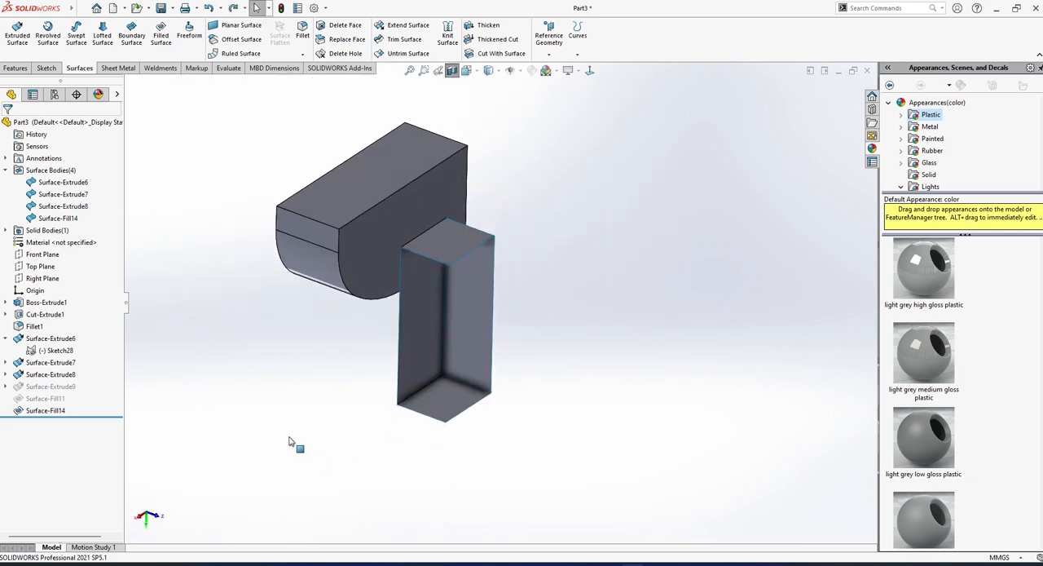
pyautogui.hotkey('ctrl', 'y')
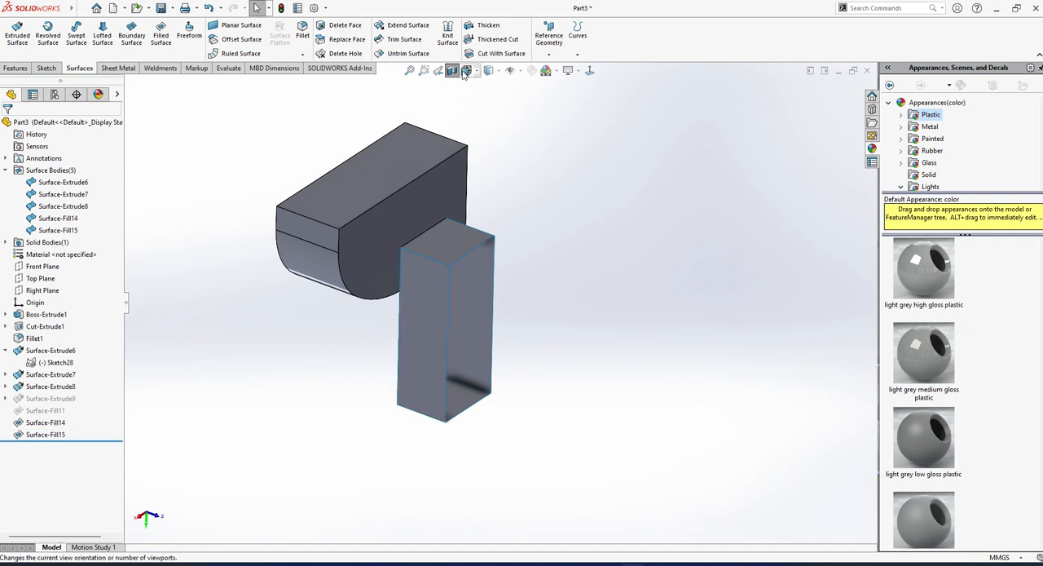
# Turn off the section view and examine the three bodies from several directions.
pyautogui.moveTo(554, 331); pyautogui.dragTo(481, 340, button='middle')
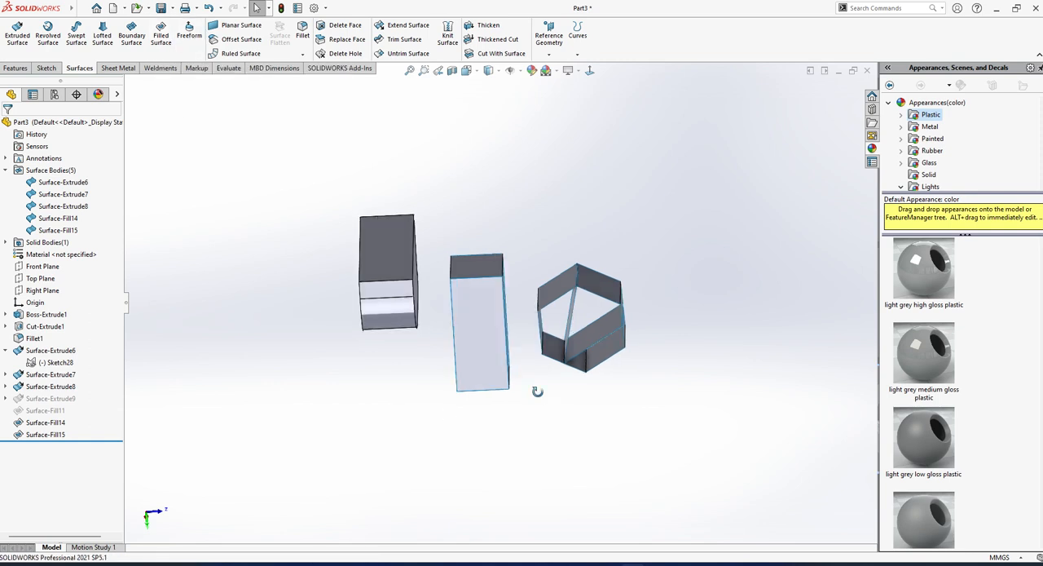
pyautogui.moveTo(489, 342); pyautogui.dragTo(548, 398, button='middle')
pyautogui.press('Escape')
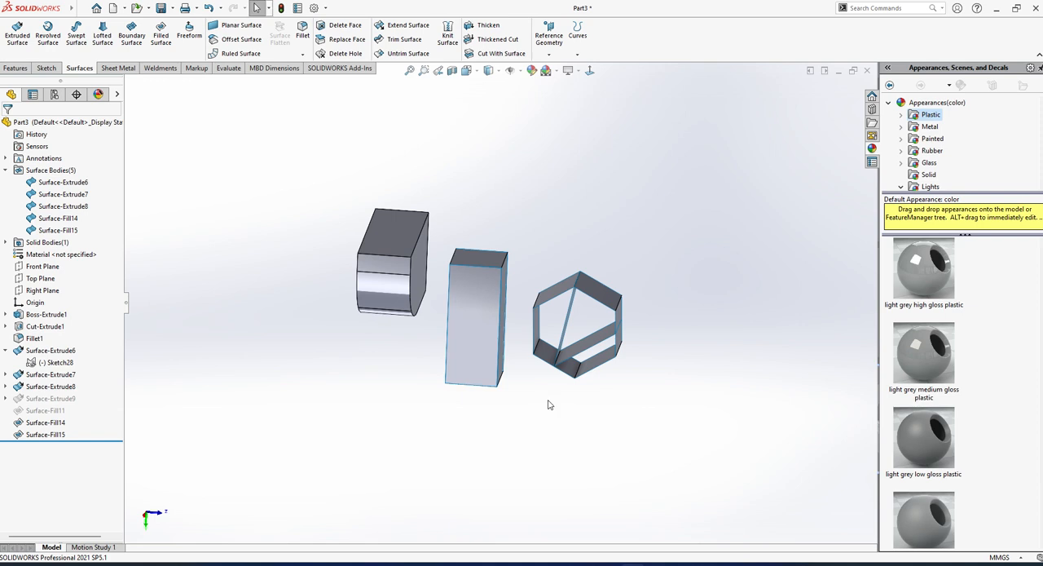
pyautogui.scroll(3, 503, 444)
pyautogui.moveTo(477, 398); pyautogui.dragTo(426, 390, button='middle')
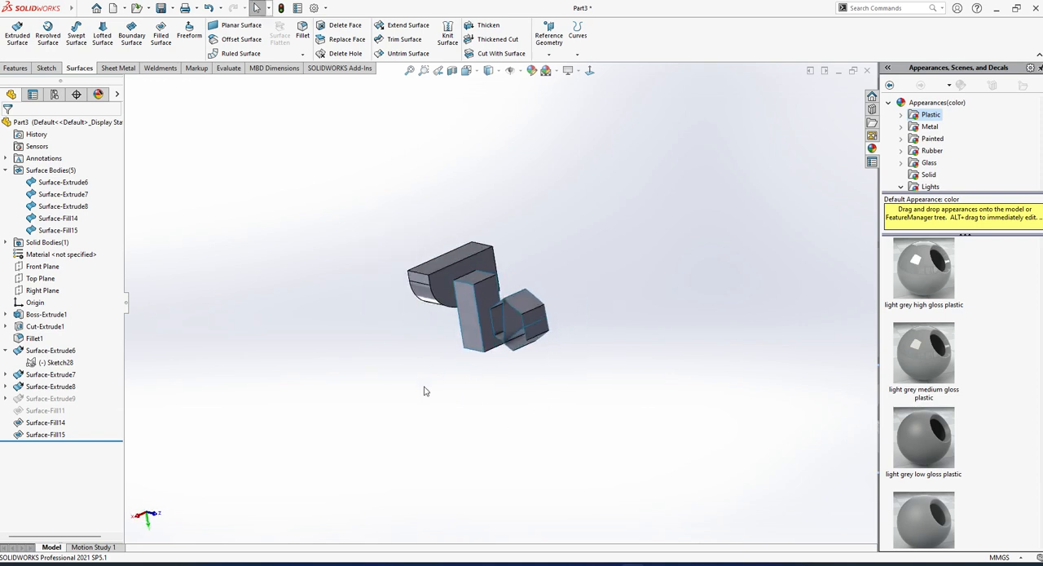
pyautogui.click(592, 74)
pyautogui.moveTo(537, 326); pyautogui.dragTo(447, 440, button='middle')
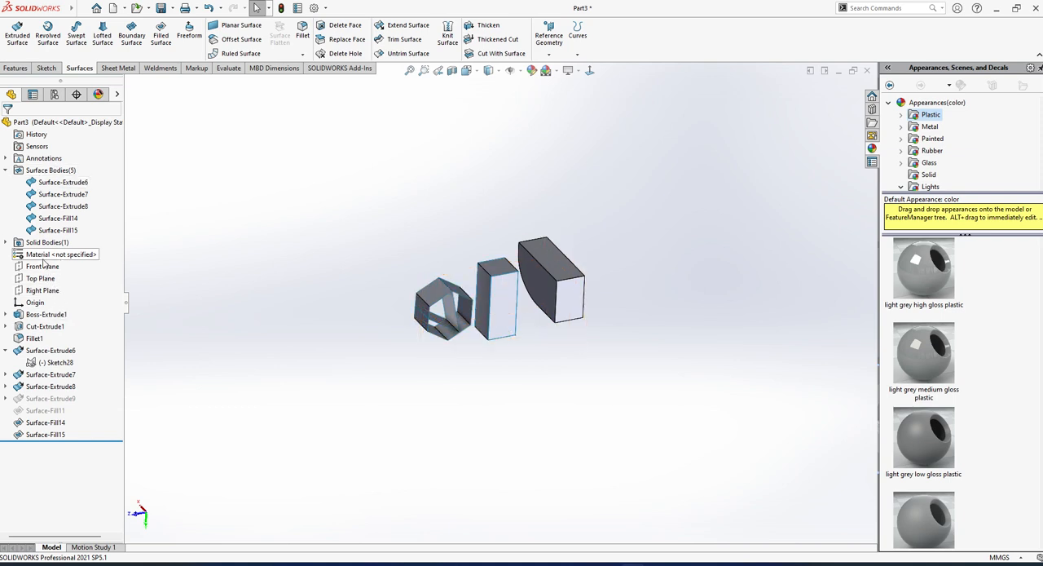
pyautogui.moveTo(308, 190); pyautogui.dragTo(671, 417)
pyautogui.click(514, 440)
pyautogui.scroll(-3, 535, 234)
pyautogui.moveTo(512, 339); pyautogui.dragTo(527, 333, button='middle')
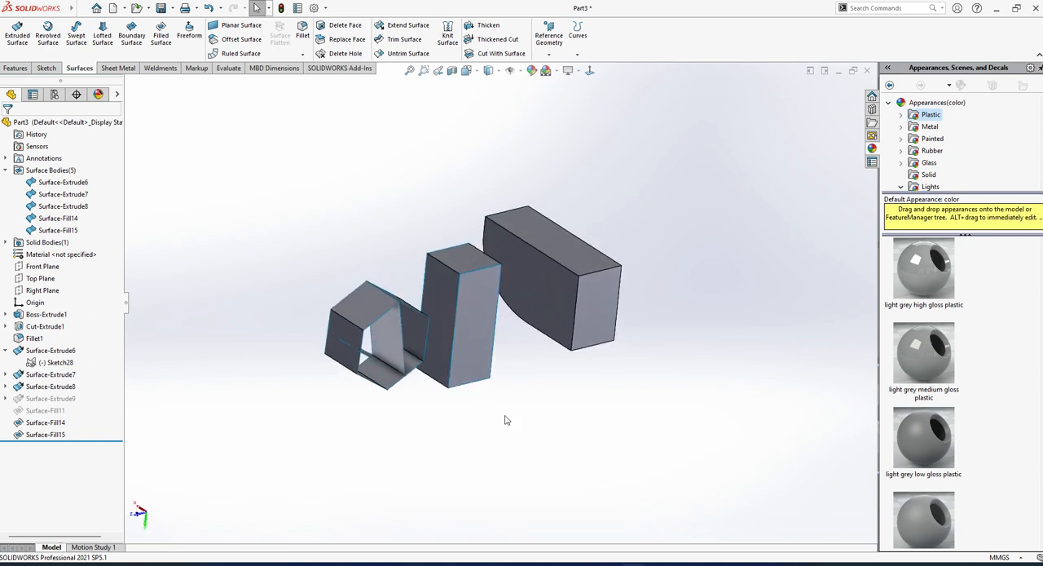
pyautogui.scroll(-2, 462, 195)
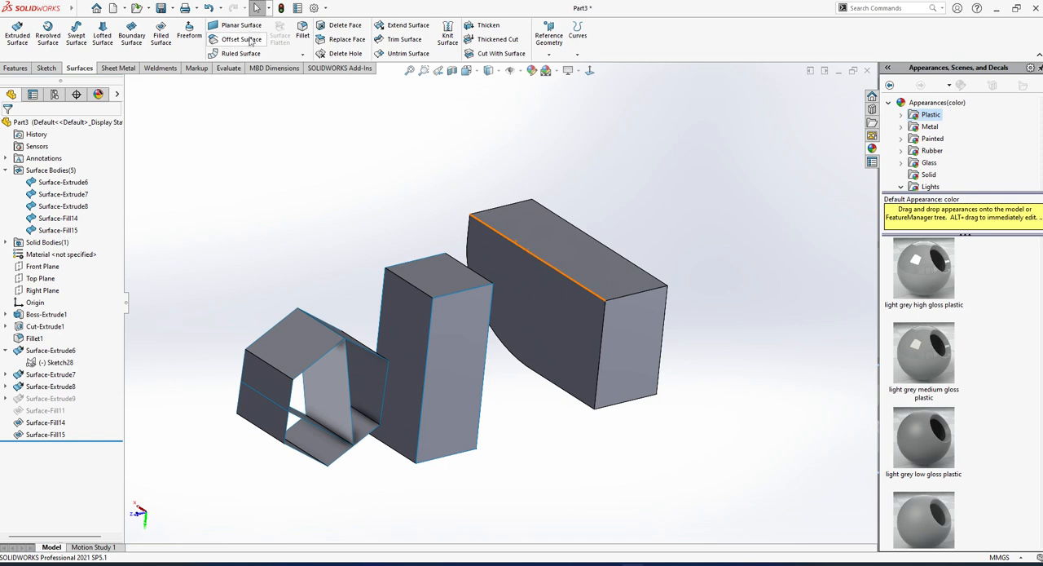
# Start a Freeform on the long flat rectangular face of the curved solid body.
pyautogui.click(192, 45)
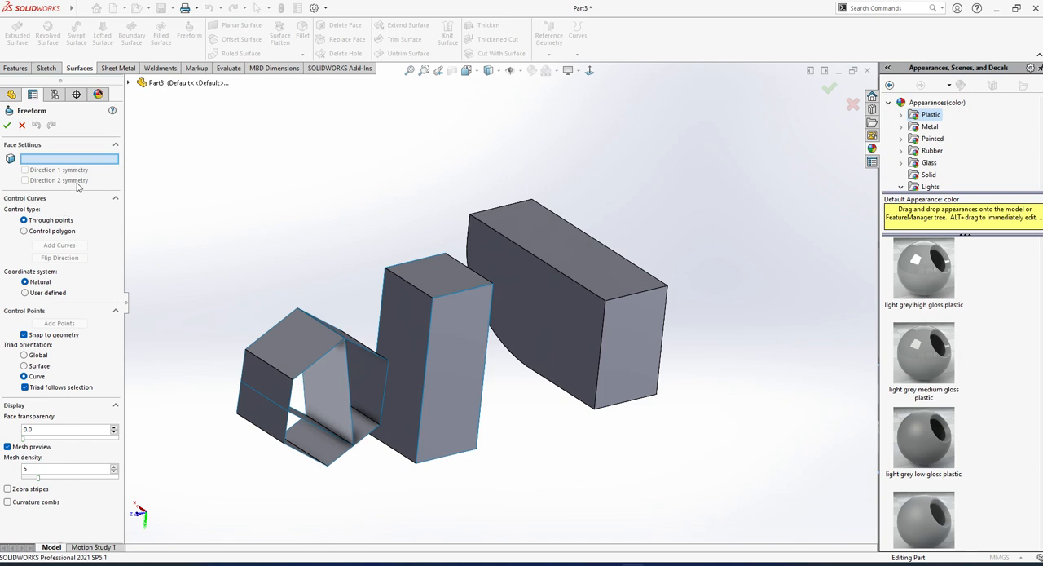
pyautogui.click(547, 236)
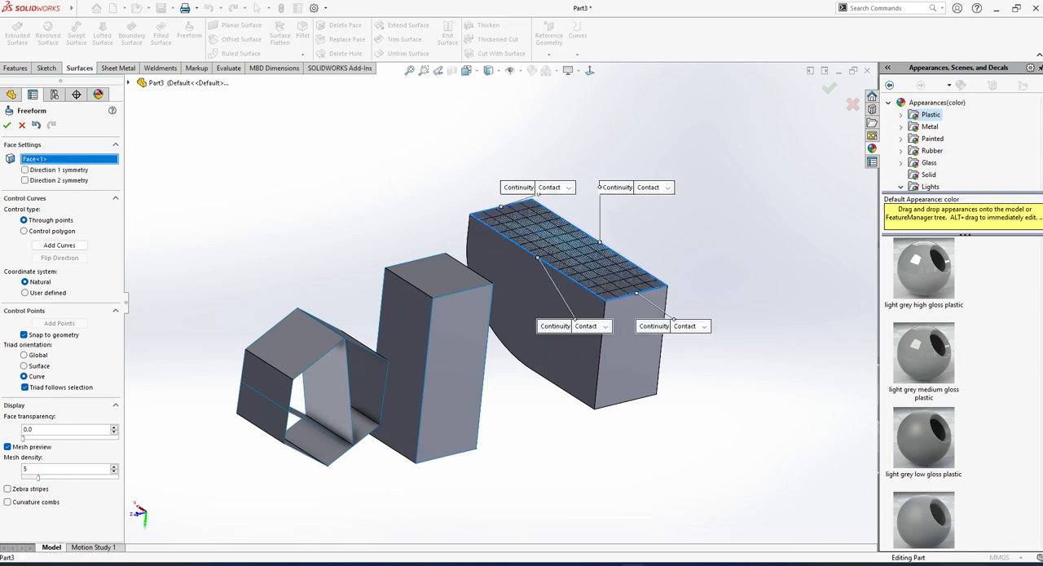
pyautogui.press('super+a')
pyautogui.click(944, 506)
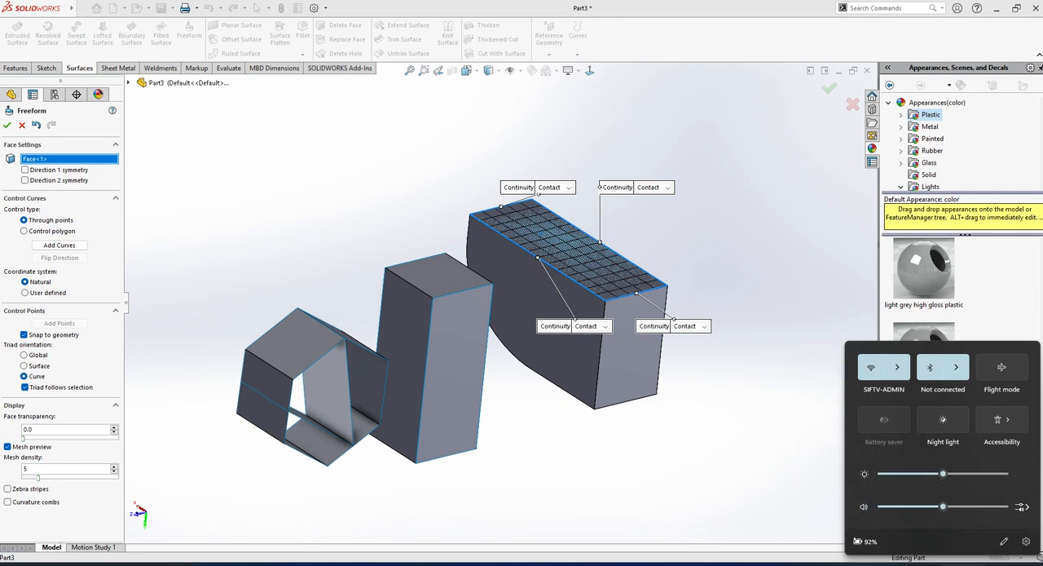
pyautogui.click(517, 214)
pyautogui.scroll(-4, 535, 229)
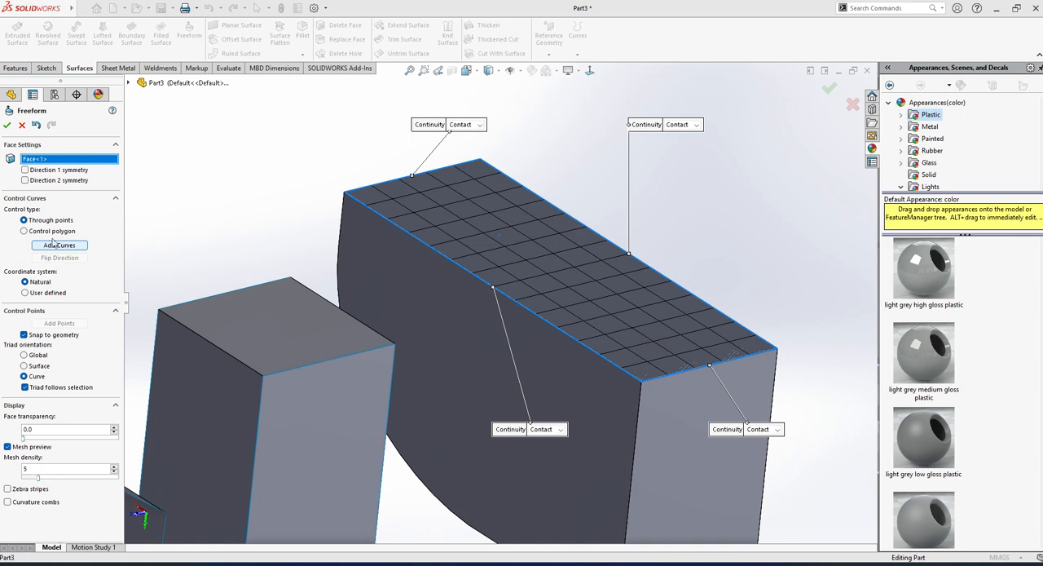
# Add two lengthwise control curves across the freeform face using the Through points control type.
pyautogui.click(59, 244)
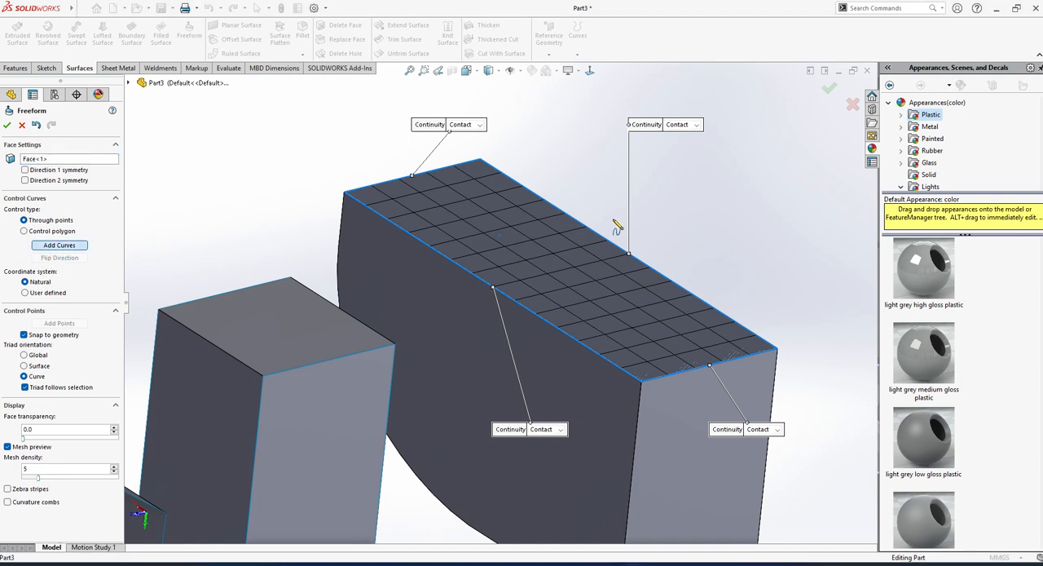
pyautogui.click(521, 262)
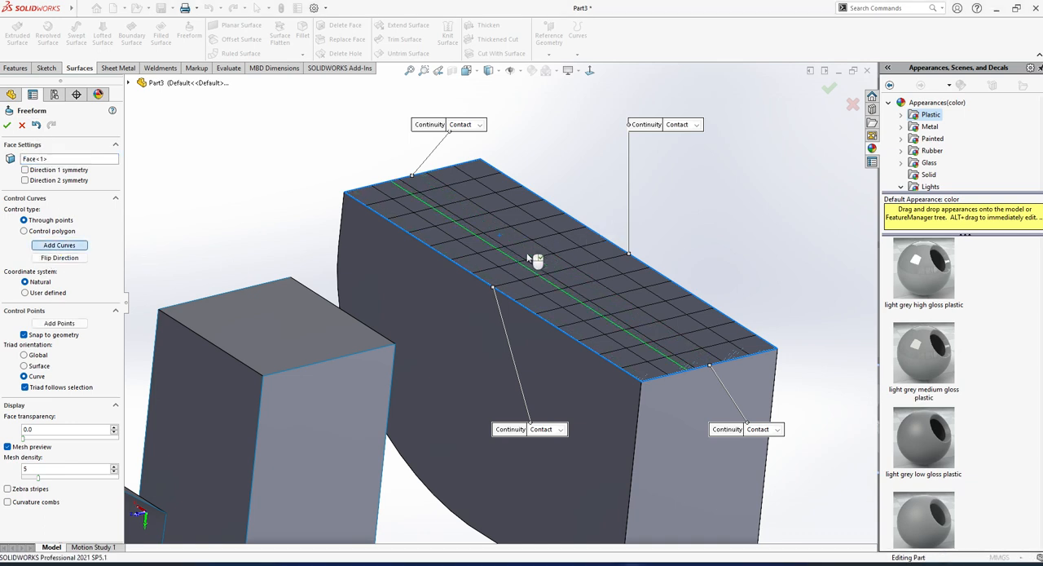
pyautogui.click(572, 250)
# Add a control point near the middle of each of the two freeform control curves.
pyautogui.click(59, 323)
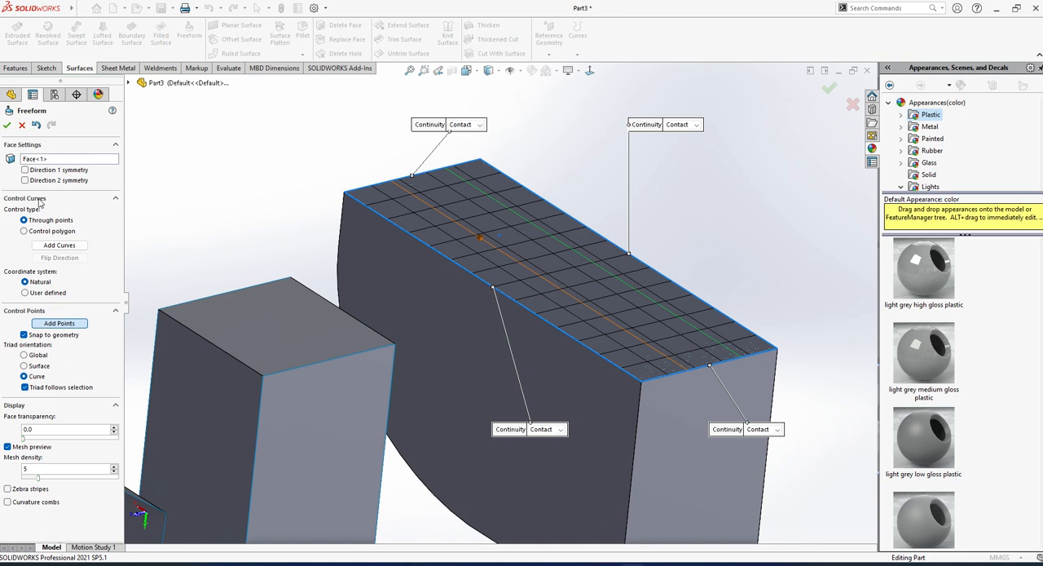
pyautogui.click(38, 199)
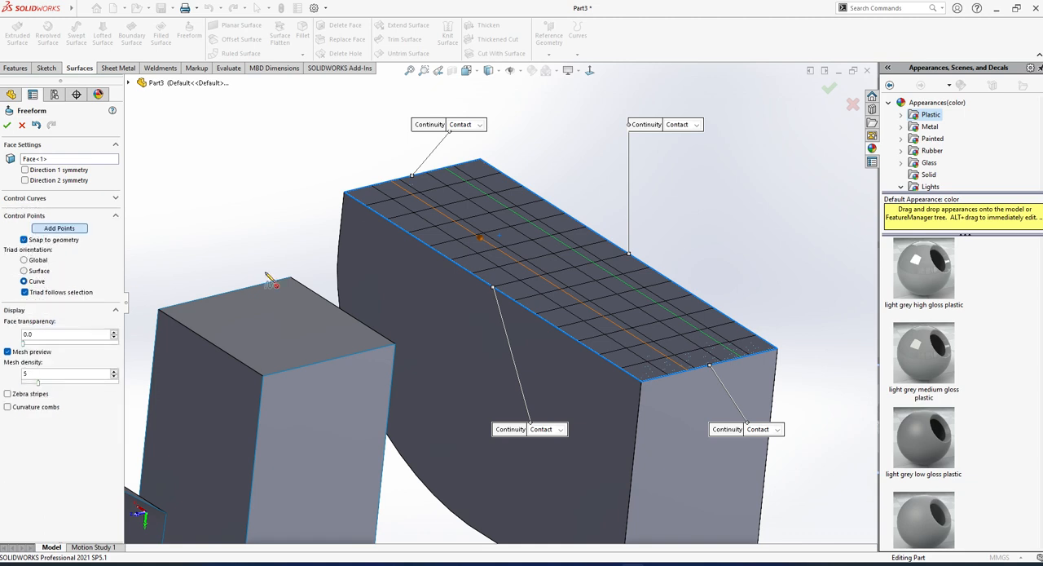
pyautogui.click(514, 259)
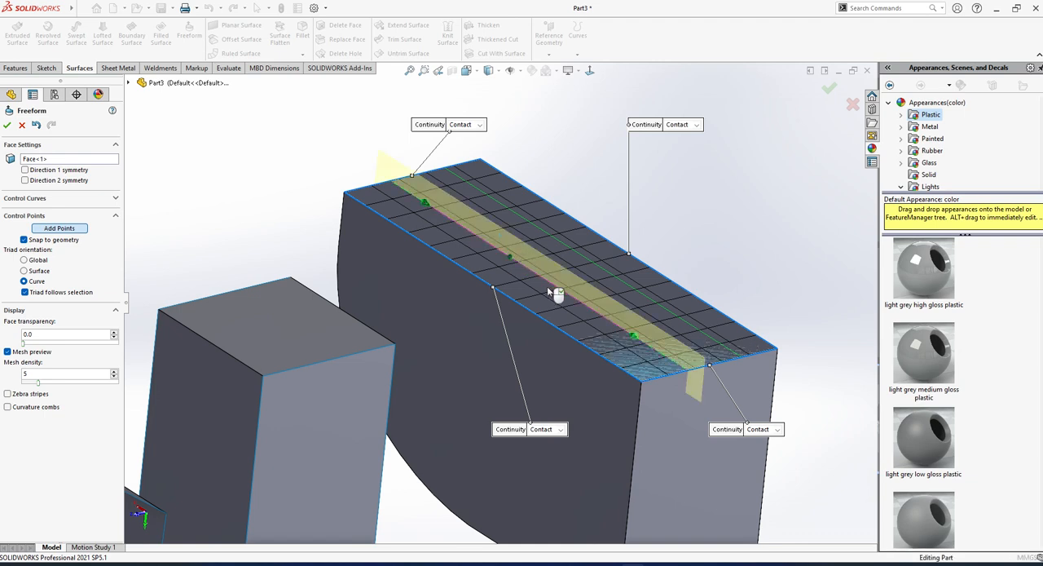
pyautogui.click(630, 281)
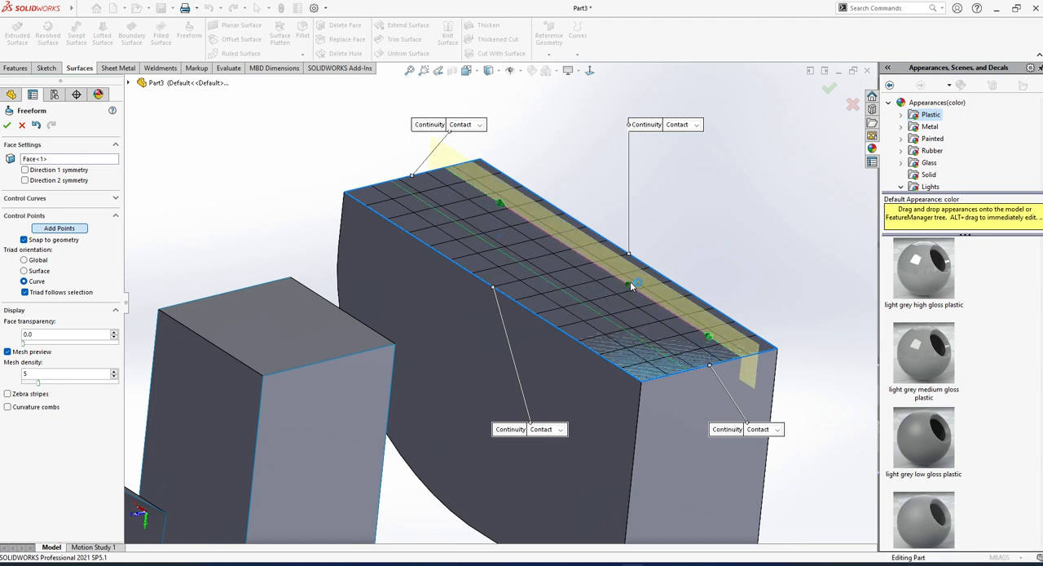
# Reshape the face by moving its control points, shifting the first curve's middle point about 20.92 mm and 8.34 mm, and finish the Freeform.
pyautogui.scroll(-3, 561, 287)
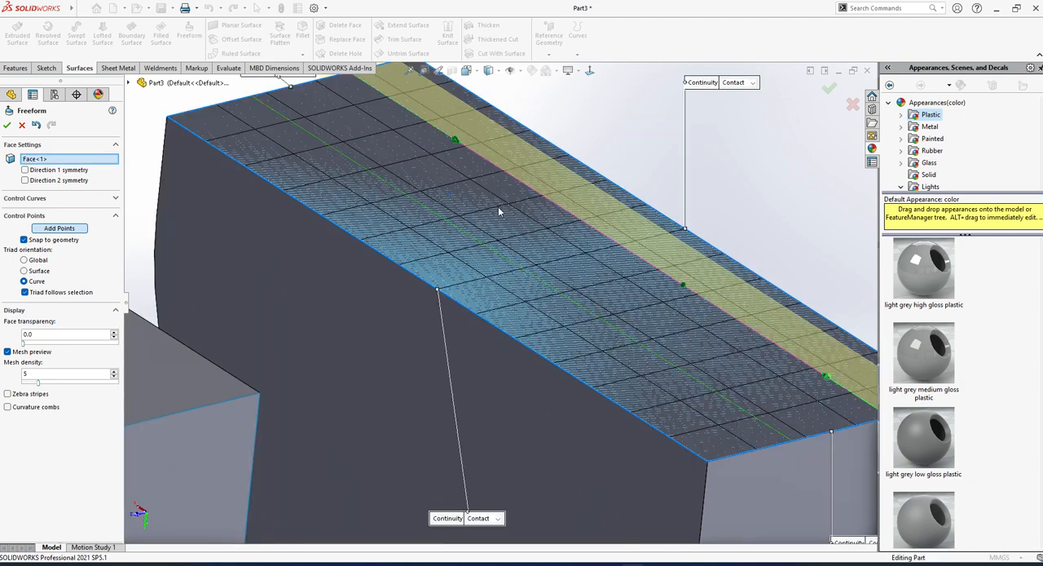
pyautogui.click(454, 139)
pyautogui.moveTo(685, 289); pyautogui.dragTo(688, 323)
pyautogui.click(498, 254)
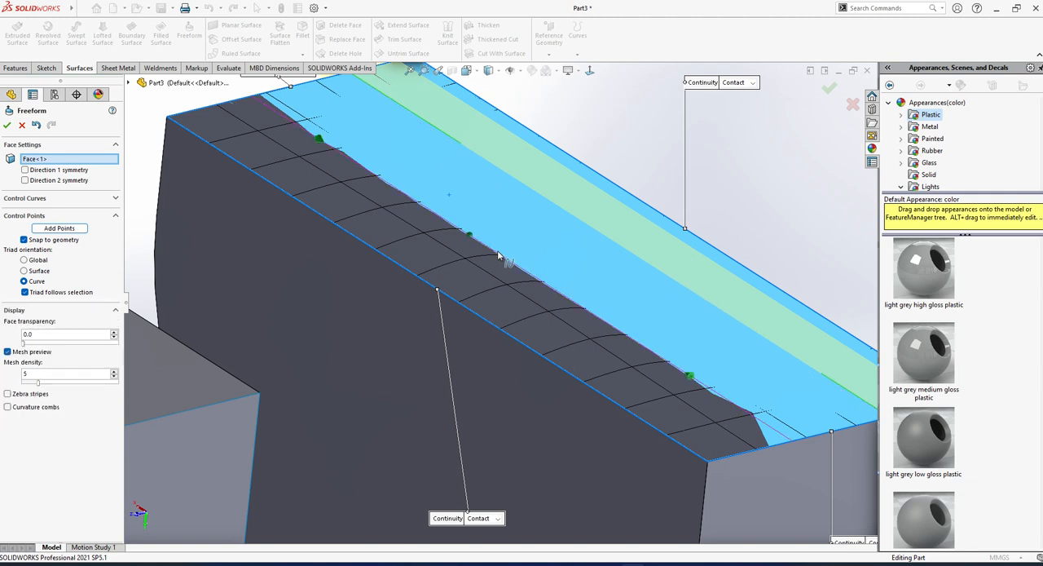
pyautogui.moveTo(470, 239); pyautogui.dragTo(444, 200)
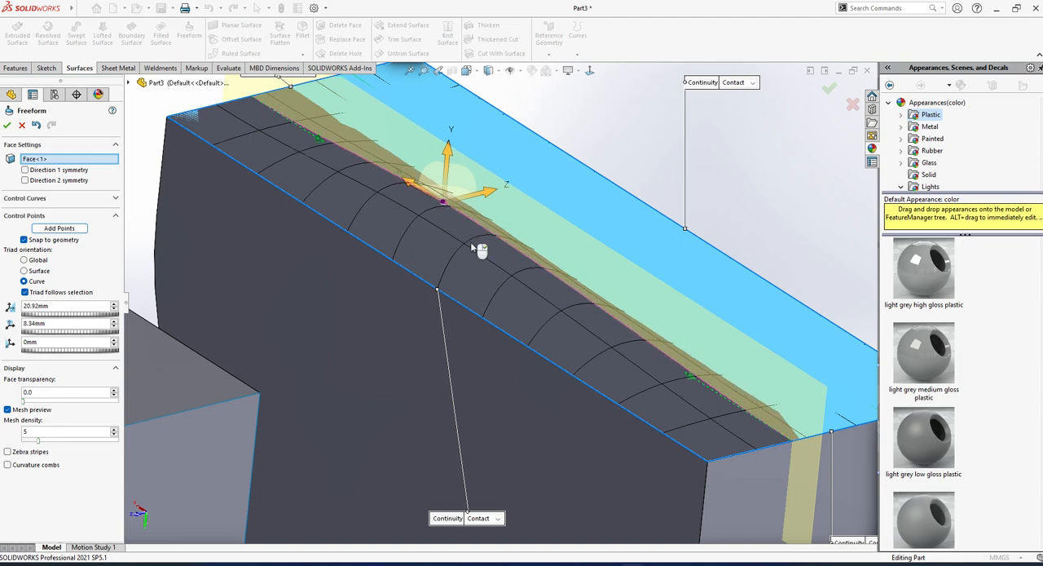
pyautogui.moveTo(477, 366); pyautogui.dragTo(422, 252, button='middle')
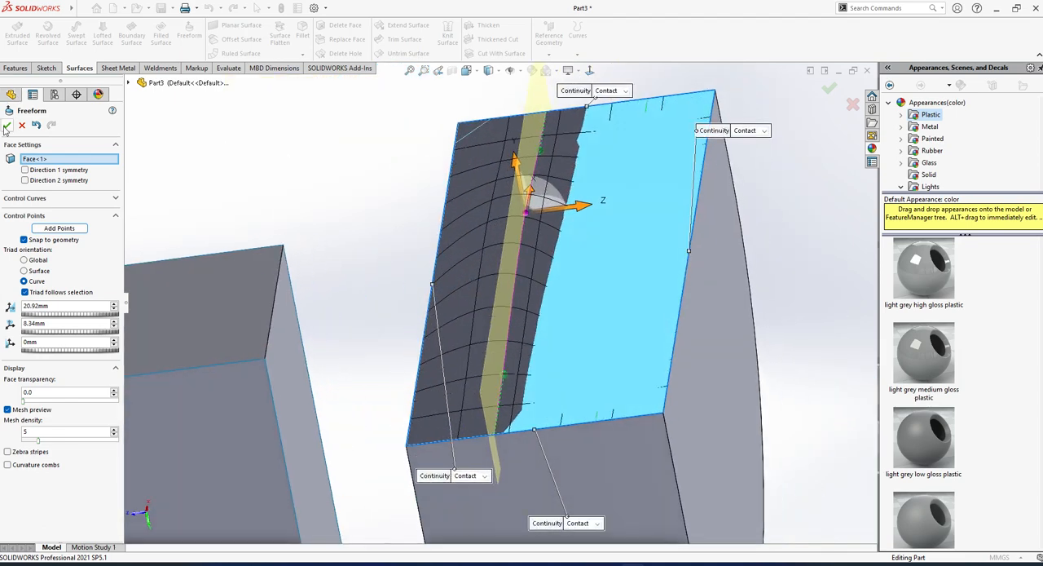
pyautogui.click(7, 126)
pyautogui.moveTo(596, 282); pyautogui.dragTo(638, 388, button='middle')
pyautogui.moveTo(610, 300); pyautogui.dragTo(619, 345, button='middle')
pyautogui.scroll(3, 689, 357)
pyautogui.scroll(-2, 670, 358)
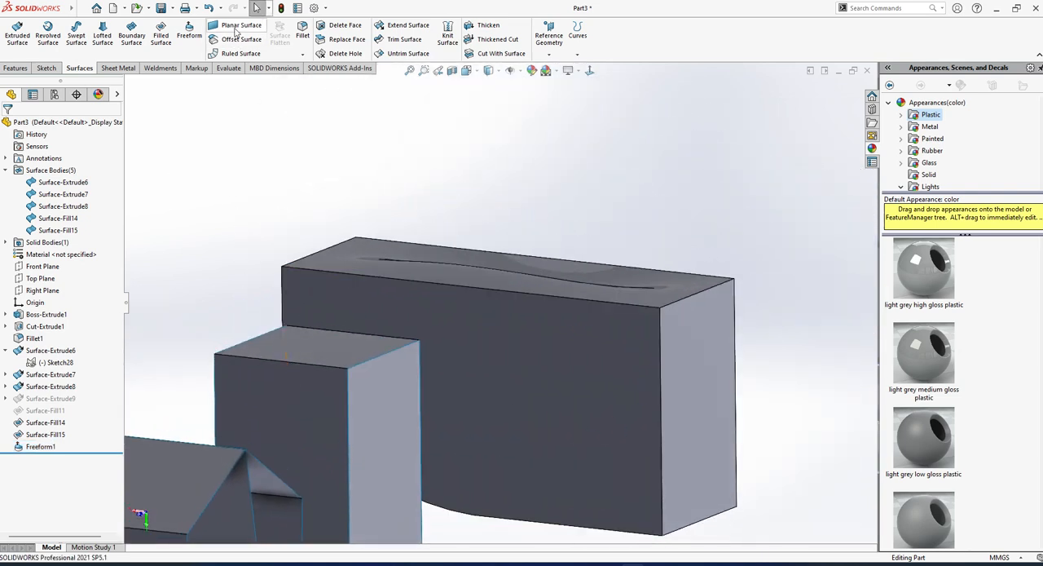
# Start an Offset Surface and select the two curved faces and the adjoining flat top face of the curved solid body.
pyautogui.scroll(5, 528, 369)
pyautogui.moveTo(528, 368); pyautogui.dragTo(499, 399, button='middle')
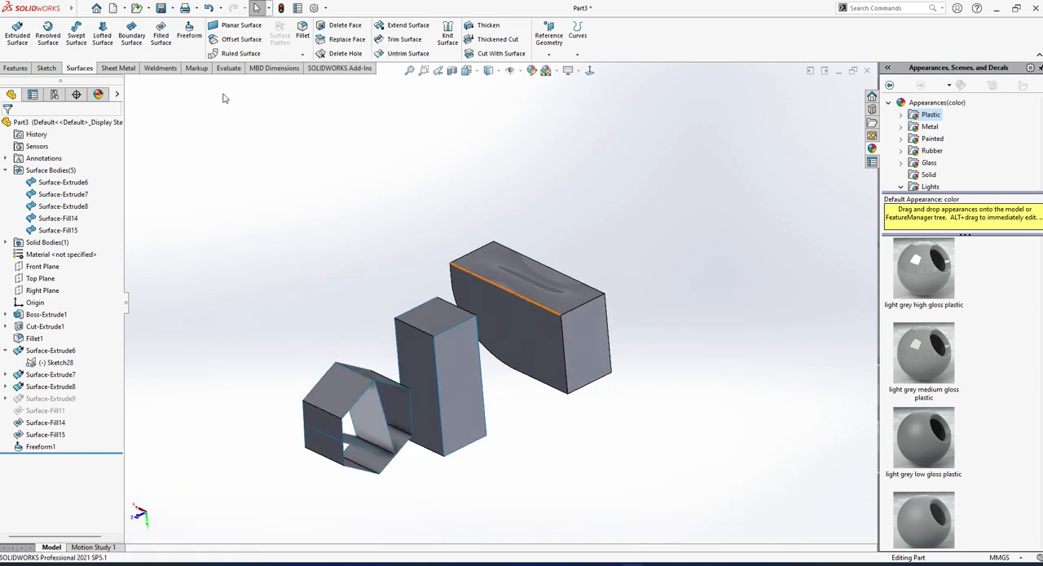
pyautogui.click(241, 39)
pyautogui.scroll(-5, 439, 381)
pyautogui.scroll(5, 447, 389)
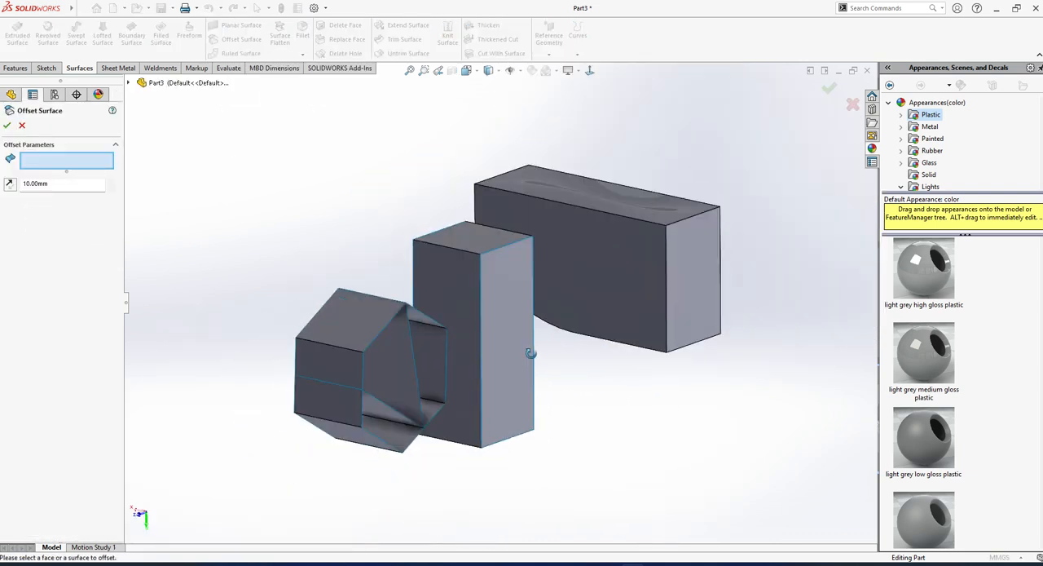
pyautogui.moveTo(531, 349); pyautogui.dragTo(573, 482, button='middle')
pyautogui.scroll(4, 573, 482)
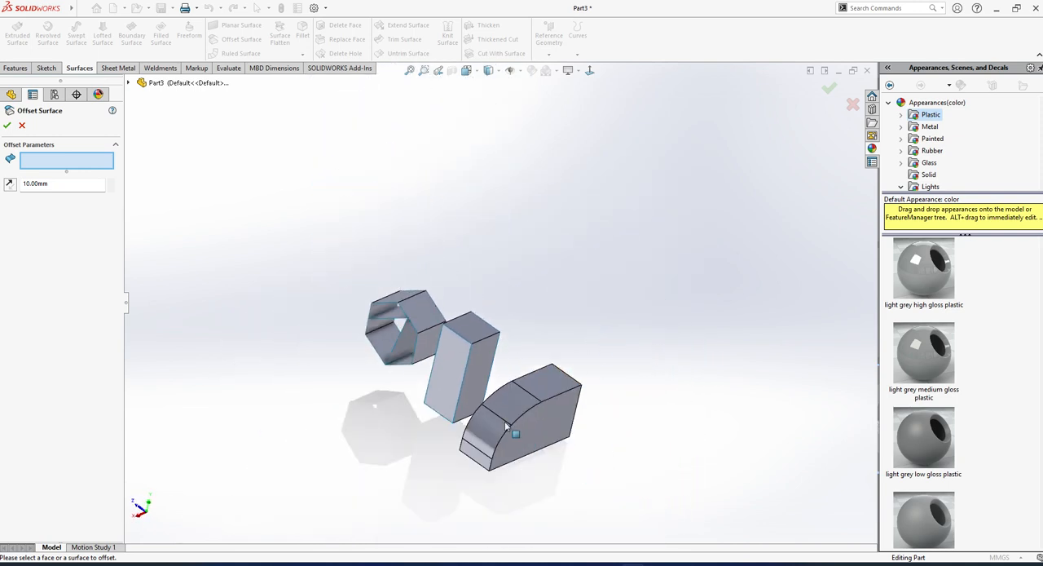
pyautogui.scroll(-2, 496, 420)
pyautogui.scroll(-3, 497, 420)
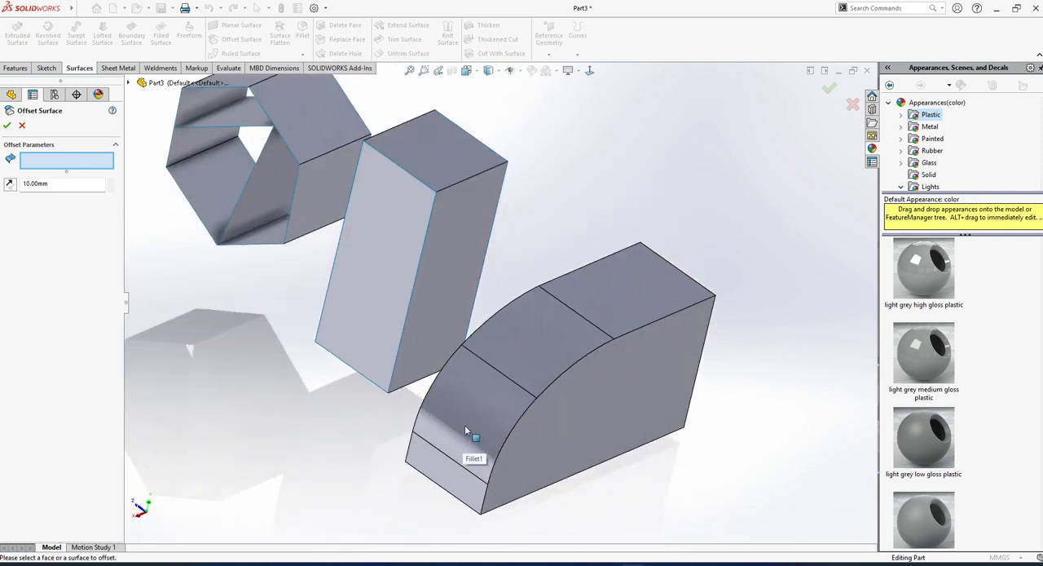
pyautogui.click(475, 430)
pyautogui.click(559, 333)
pyautogui.click(604, 298)
pyautogui.scroll(2, 603, 298)
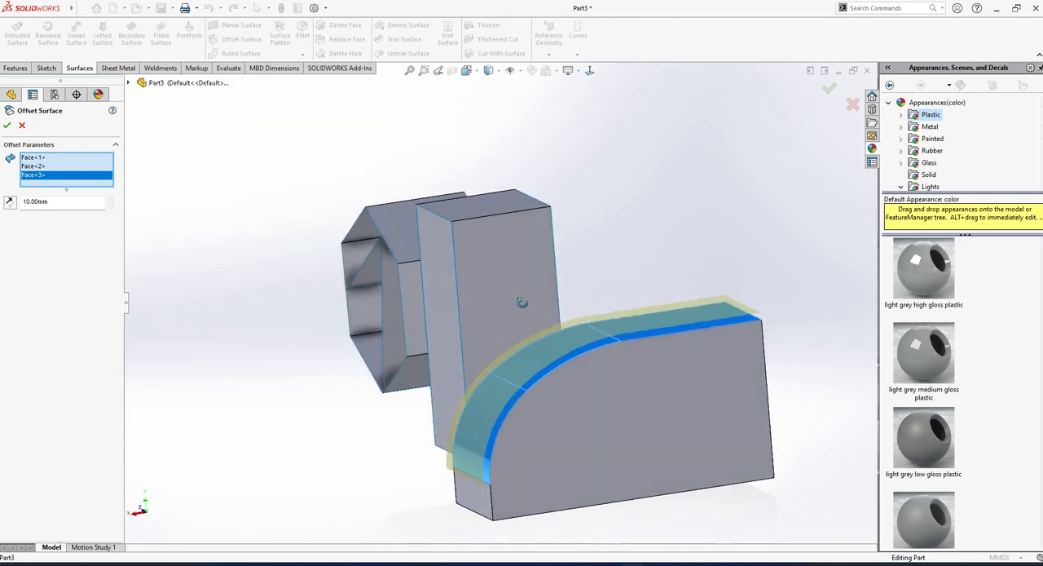
# Add the small flat end face below the curved faces to the offset selection.
pyautogui.moveTo(521, 302); pyautogui.dragTo(473, 482, button='middle')
pyautogui.scroll(-3, 473, 478)
pyautogui.click(477, 472)
pyautogui.scroll(-2, 456, 461)
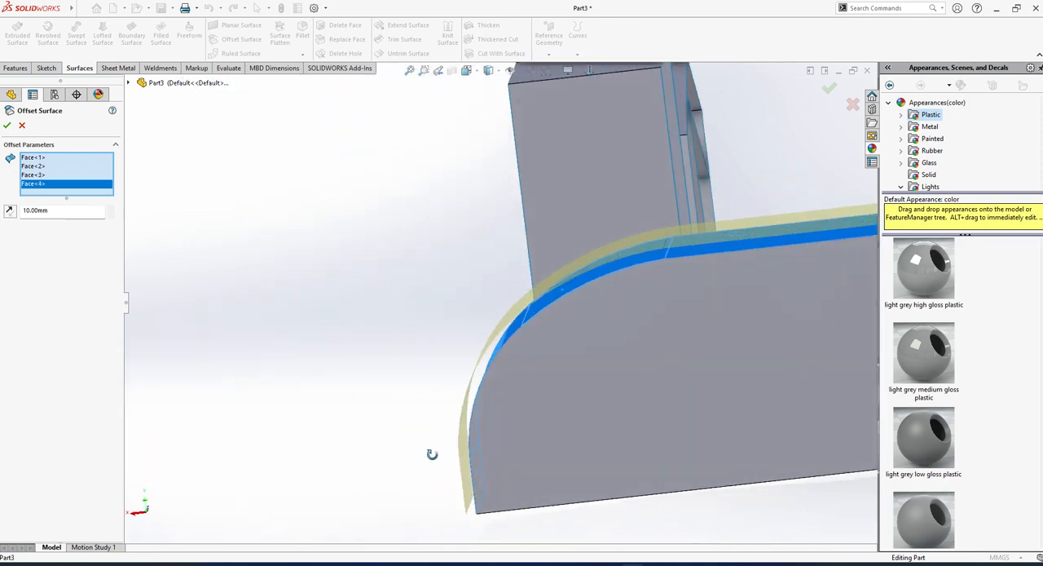
pyautogui.scroll(4, 559, 456)
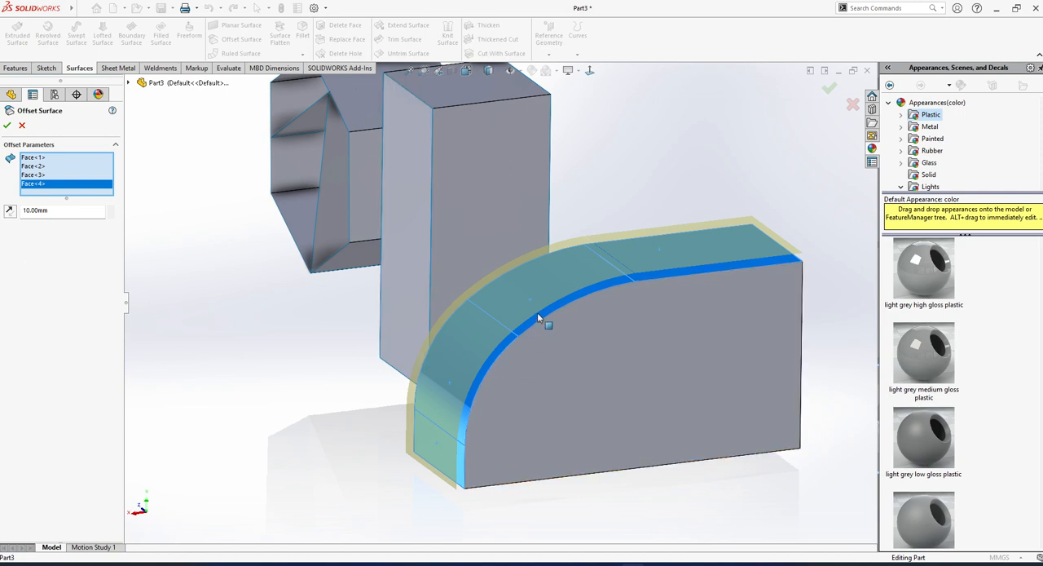
# Try an offset distance of 0 mm, set it to 5 mm and create the offset surface.
pyautogui.click(56, 210)
pyautogui.write('0')
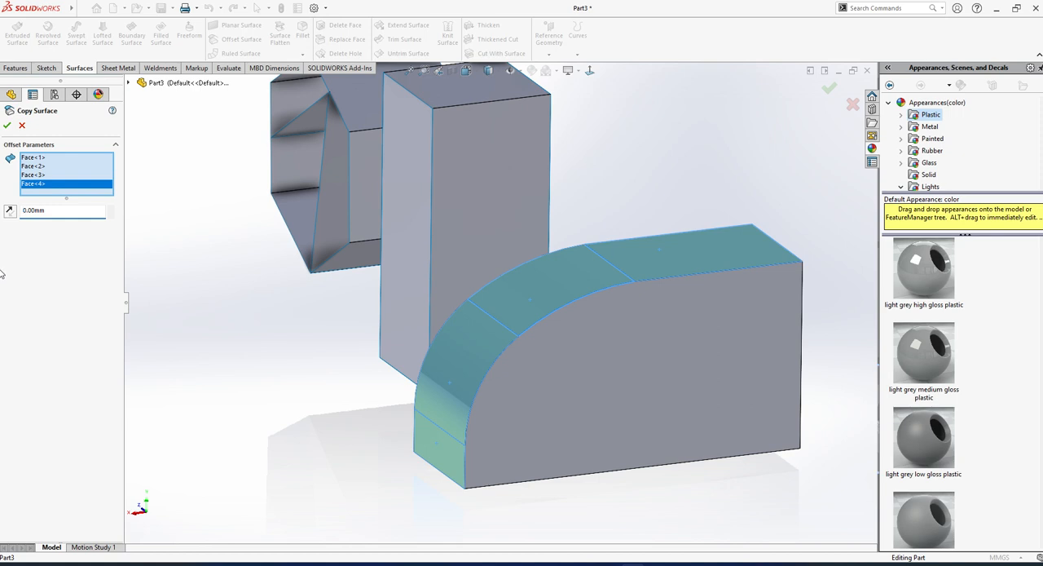
pyautogui.click(69, 211)
pyautogui.write('1')
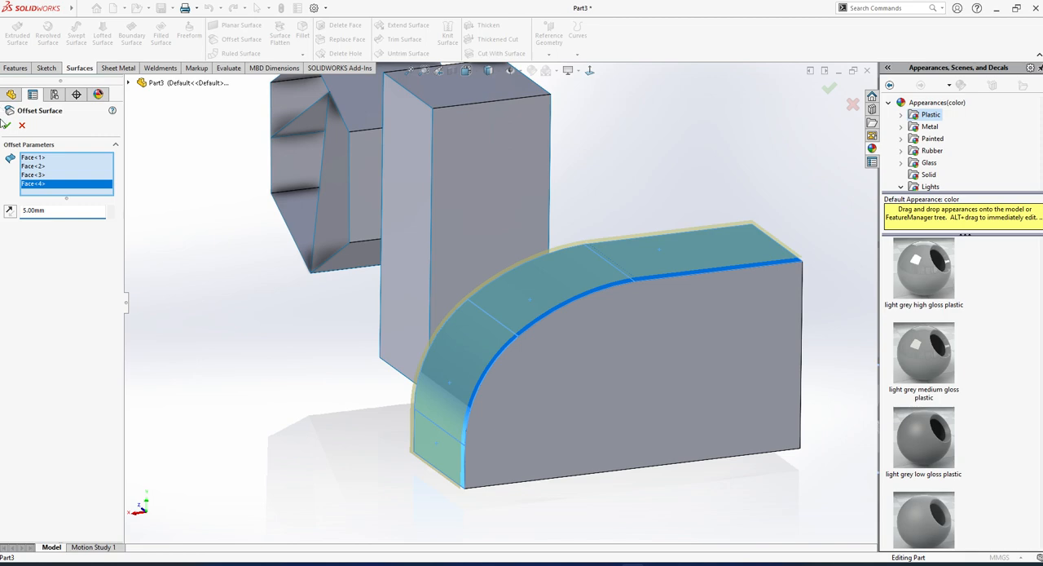
pyautogui.click(6, 125)
pyautogui.moveTo(639, 389); pyautogui.dragTo(302, 155, button='middle')
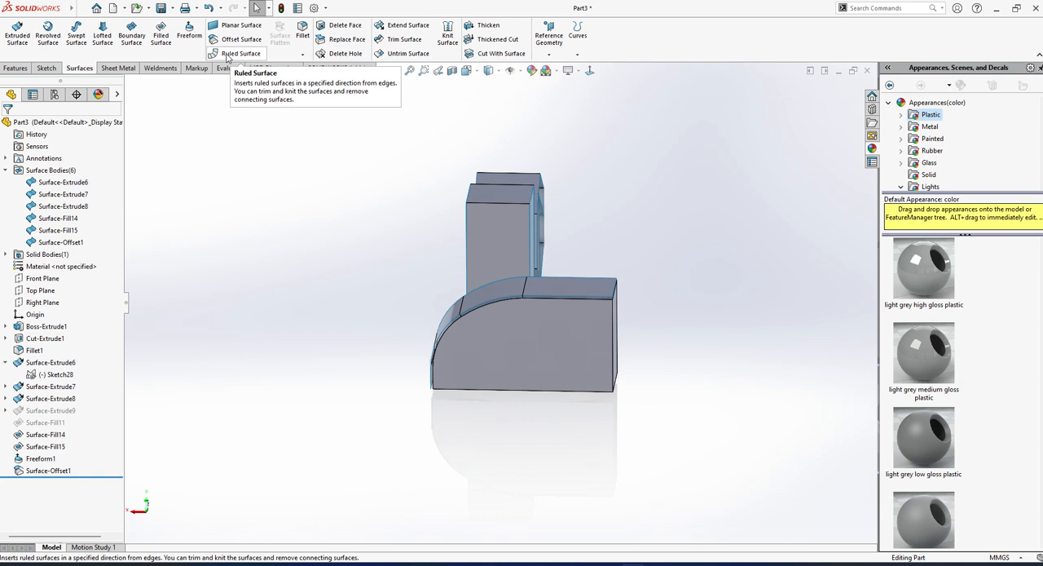
pyautogui.click(227, 54)
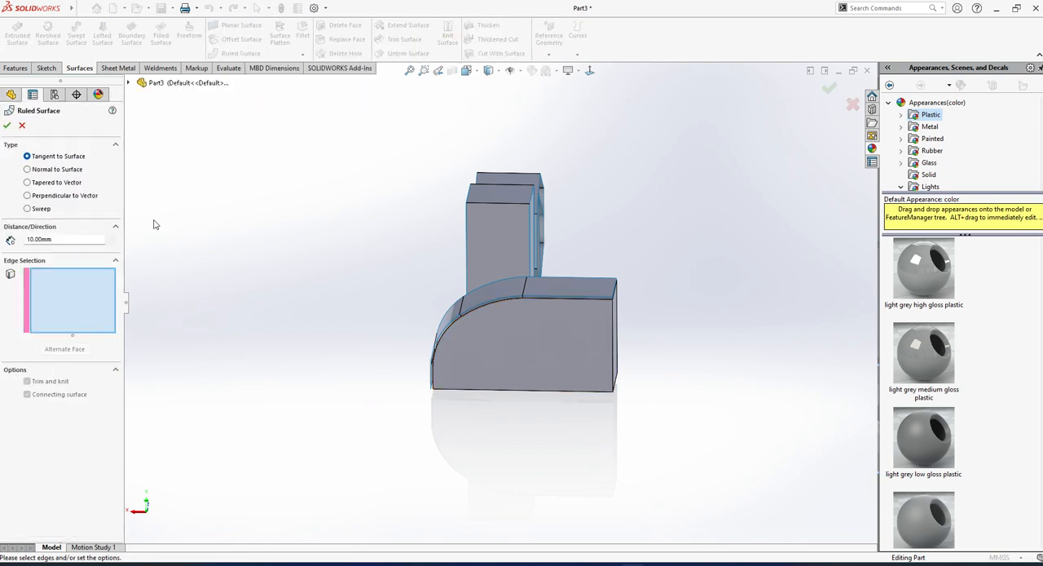
pyautogui.scroll(-2, 309, 303)
pyautogui.moveTo(309, 303); pyautogui.dragTo(721, 372, button='middle')
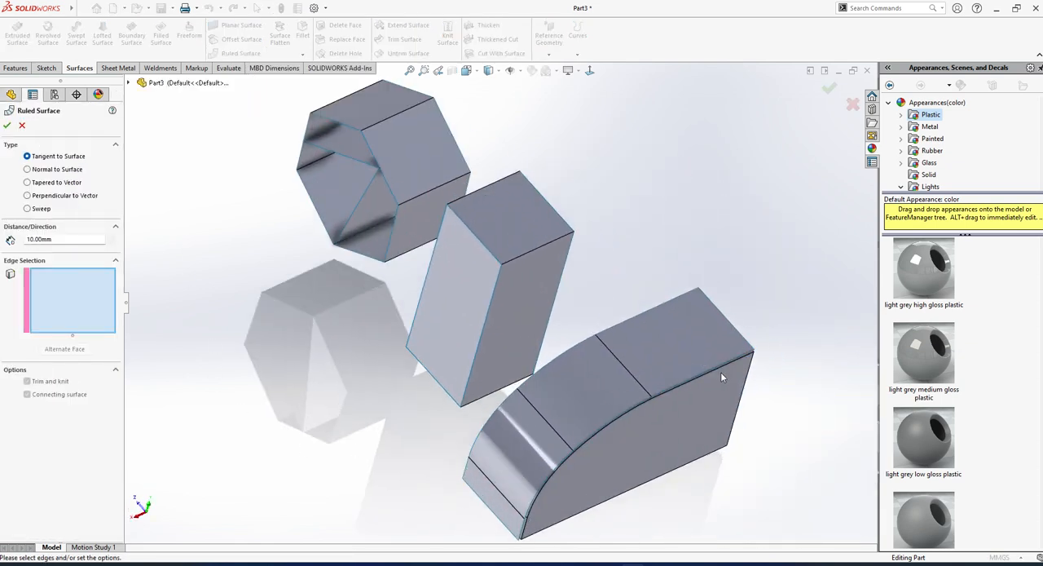
pyautogui.click(723, 365)
pyautogui.scroll(-3, 644, 404)
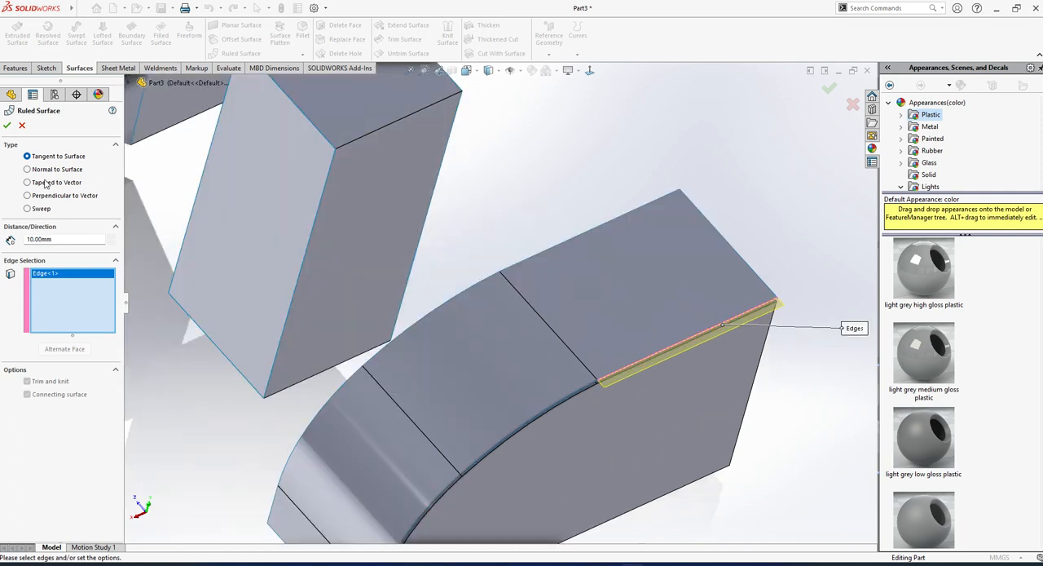
pyautogui.click(112, 238)
pyautogui.click(112, 238)
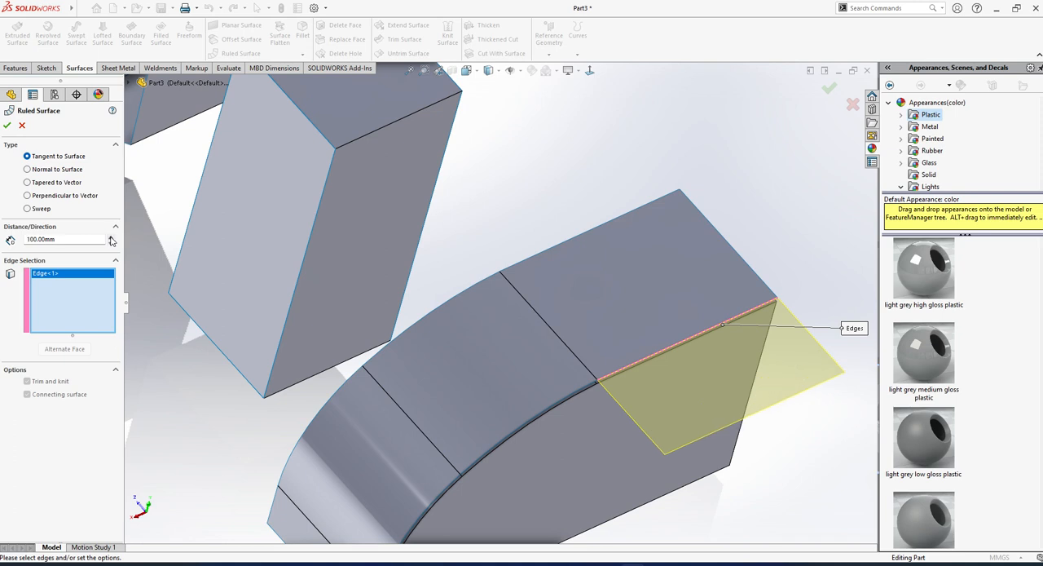
pyautogui.click(111, 238)
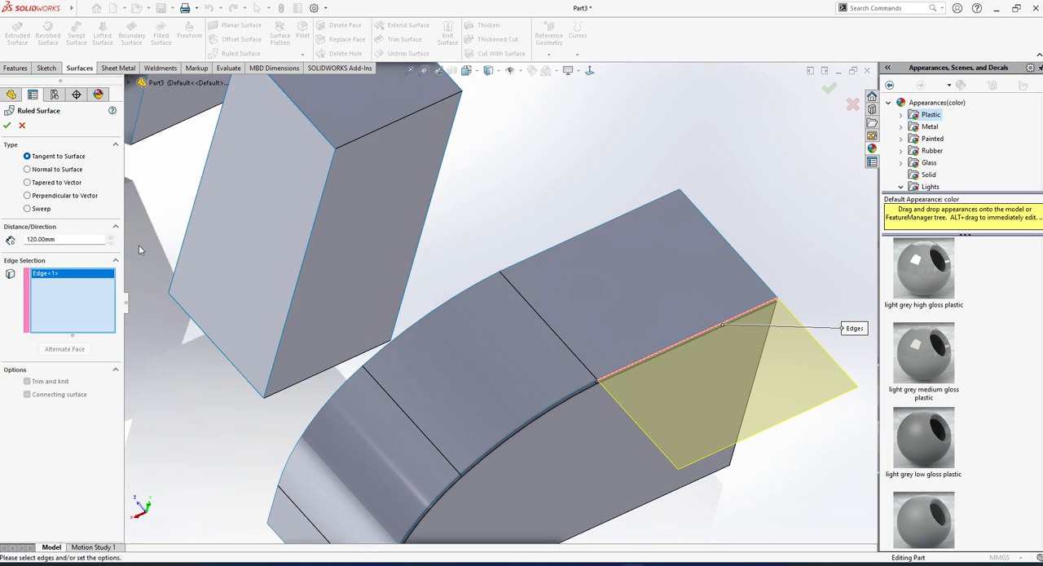
pyautogui.scroll(3, 302, 307)
pyautogui.scroll(-2, 597, 366)
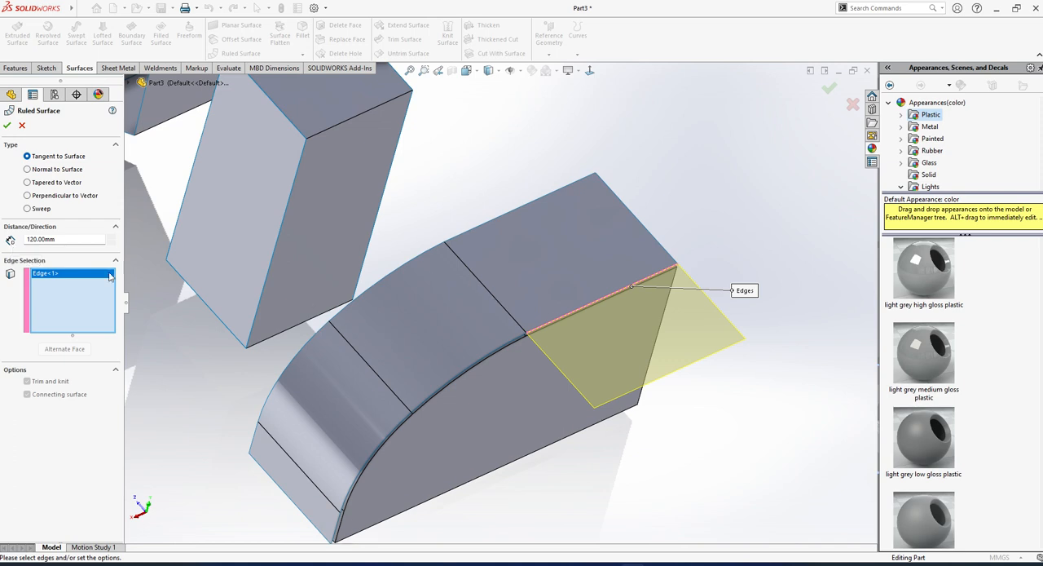
pyautogui.click(27, 170)
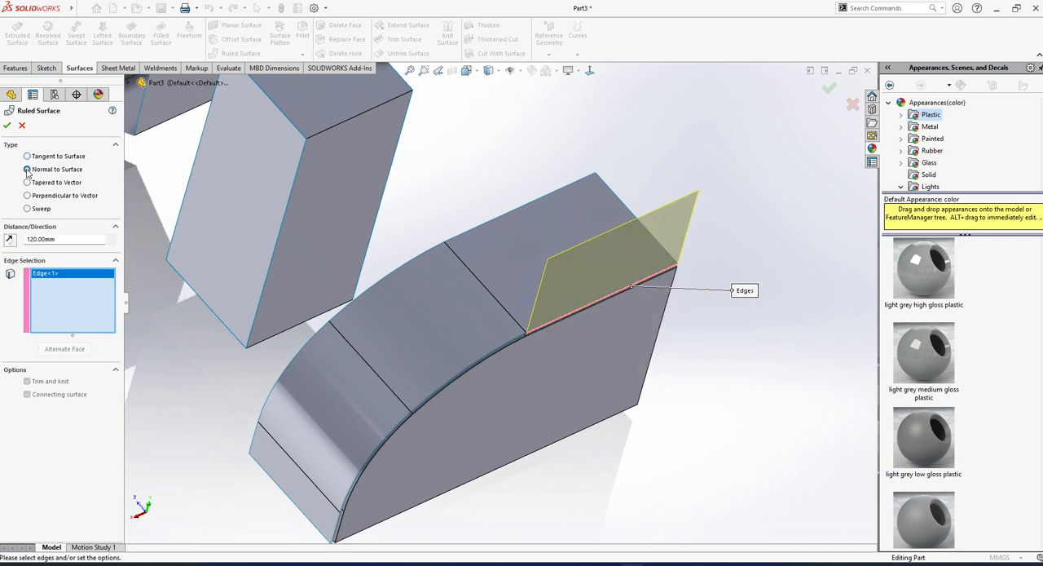
pyautogui.click(27, 156)
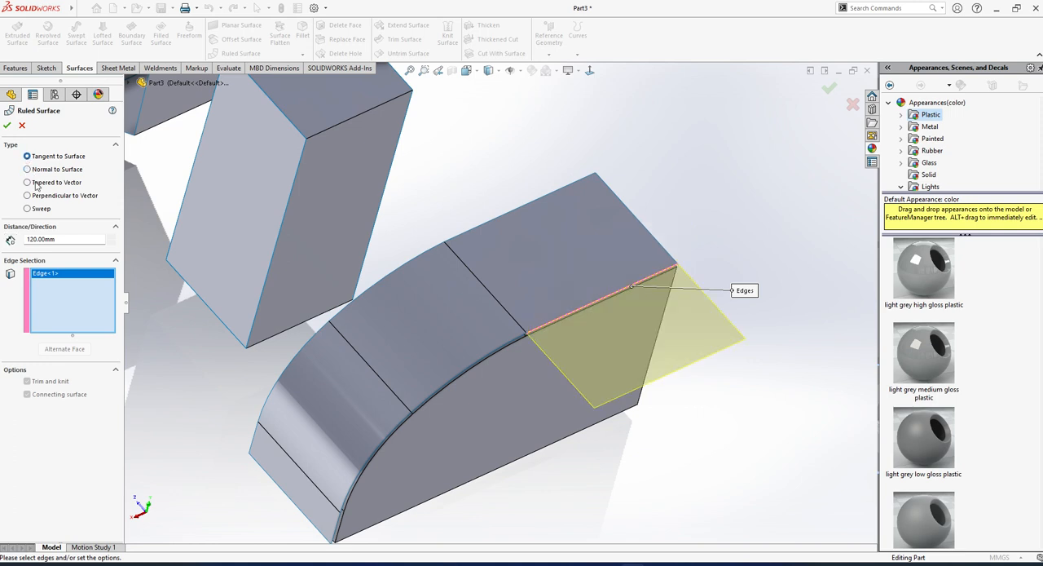
pyautogui.click(23, 126)
pyautogui.moveTo(575, 349); pyautogui.dragTo(580, 319, button='middle')
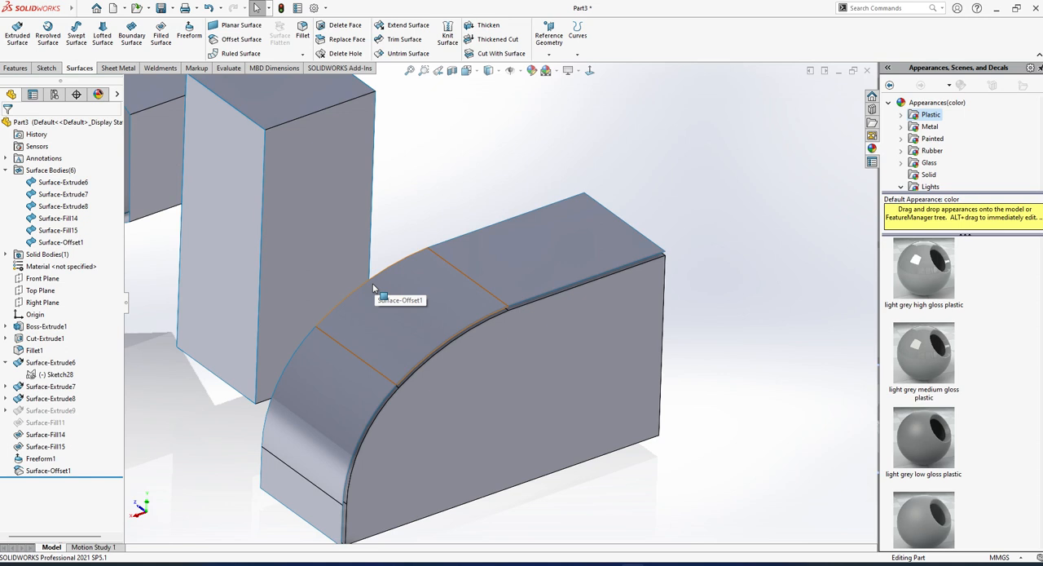
pyautogui.click(681, 564)
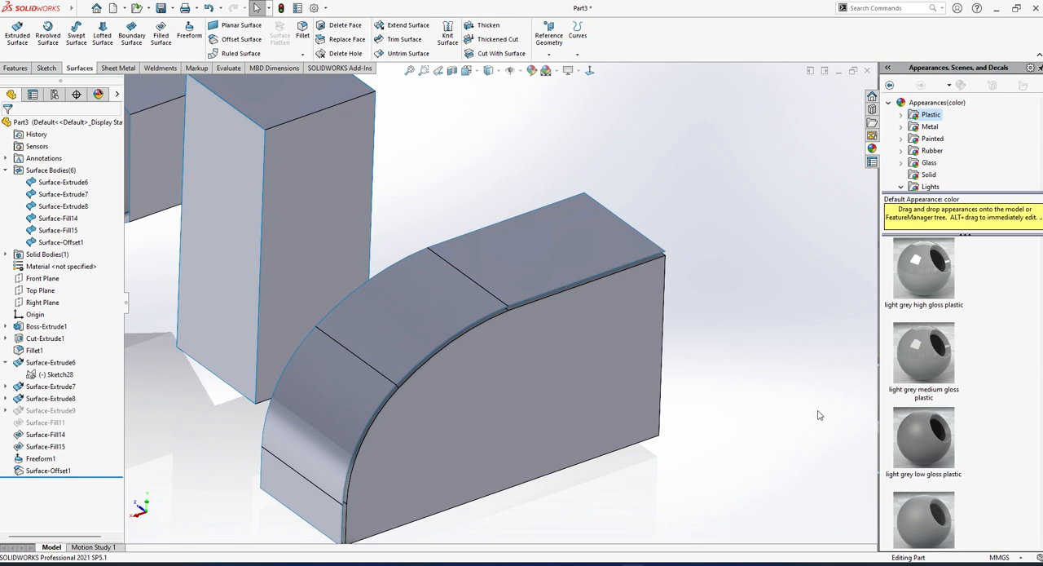
# Start a Tangent to Surface ruled surface from the straight side edge of the offset surface's flat top portion.
pyautogui.scroll(5, 569, 243)
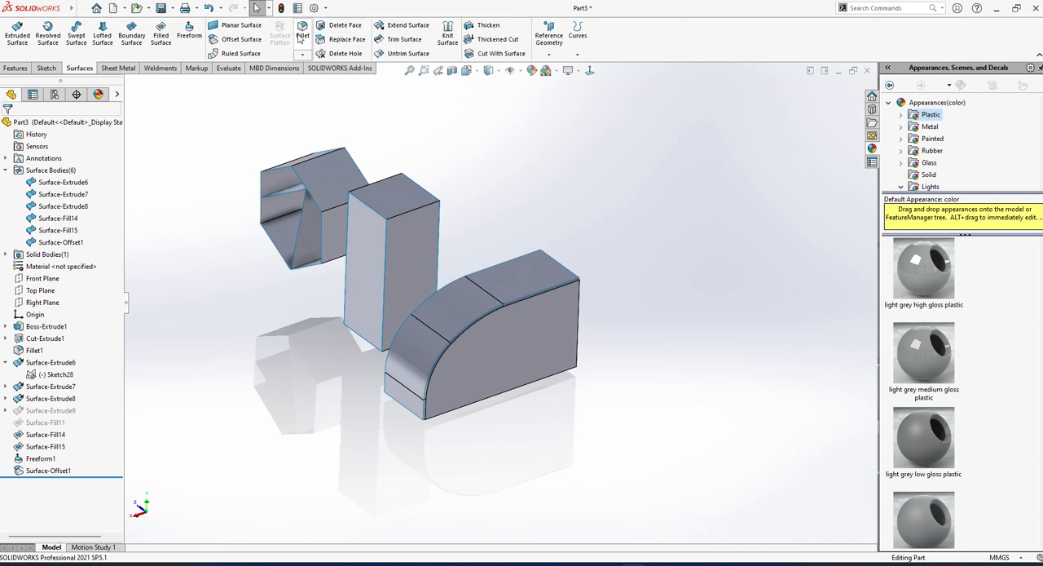
pyautogui.click(238, 53)
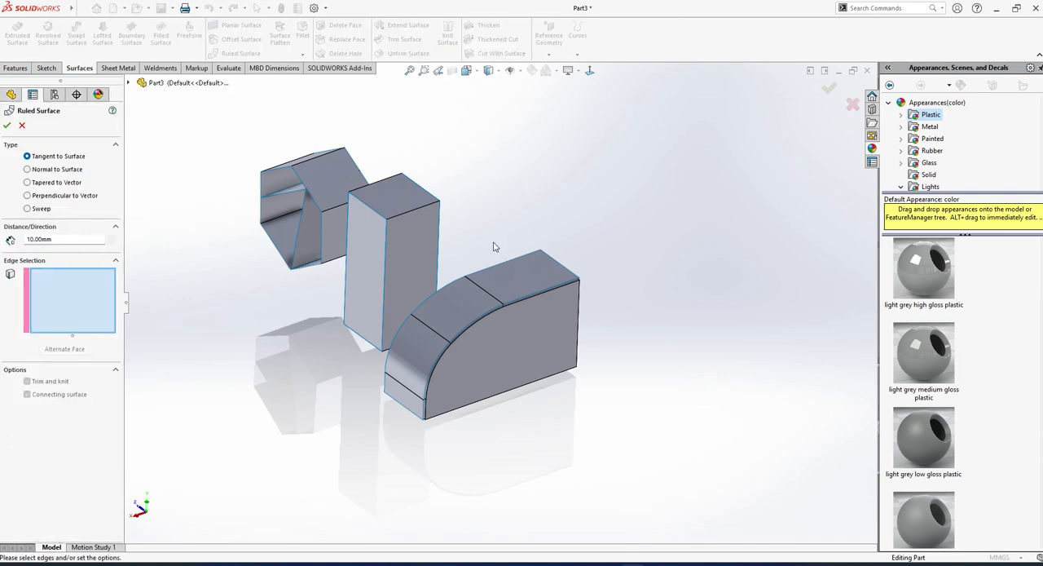
pyautogui.scroll(-3, 562, 269)
pyautogui.click(533, 313)
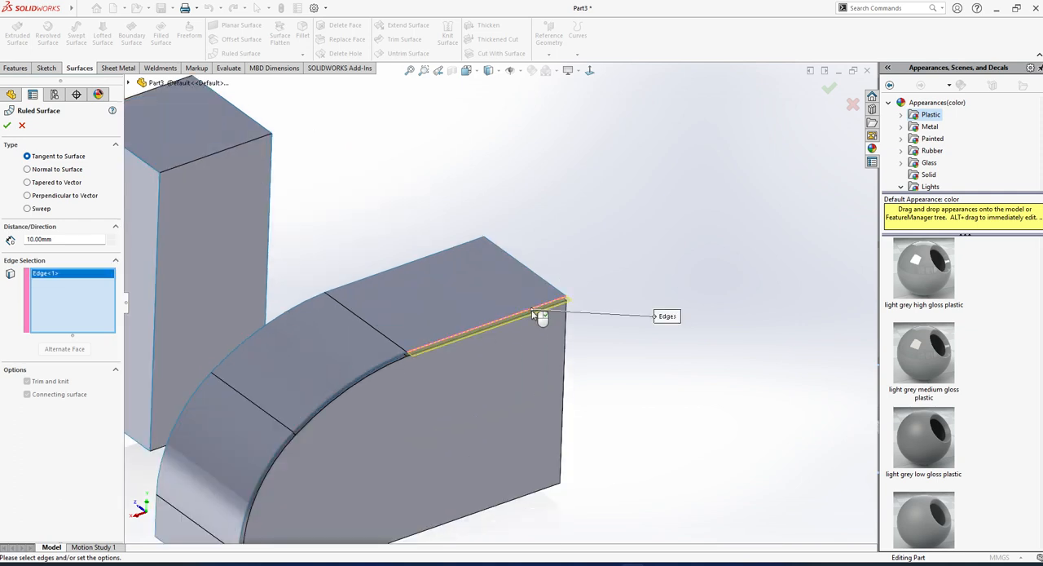
pyautogui.scroll(3, 538, 313)
pyautogui.moveTo(538, 313); pyautogui.dragTo(502, 314, button='middle')
pyautogui.scroll(-3, 502, 314)
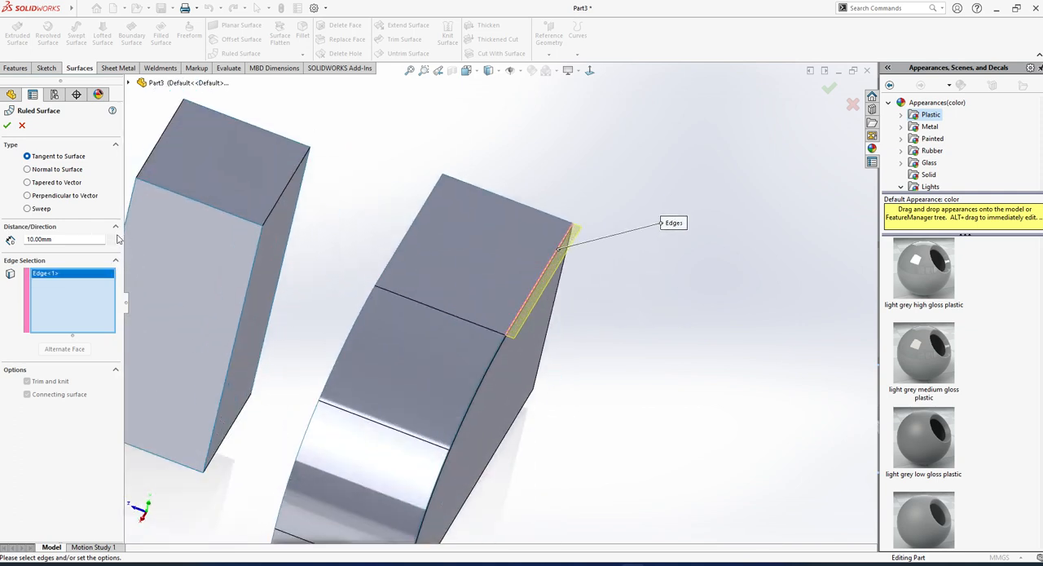
# Set the ruled surface's distance to 150 mm.
pyautogui.click(112, 237)
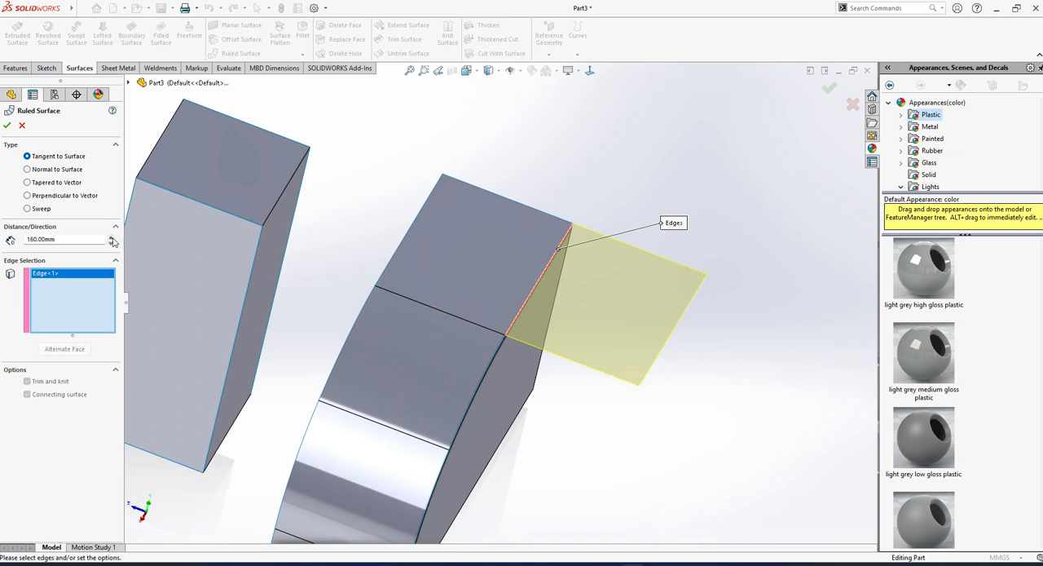
pyautogui.doubleClick(73, 239)
pyautogui.write('150')
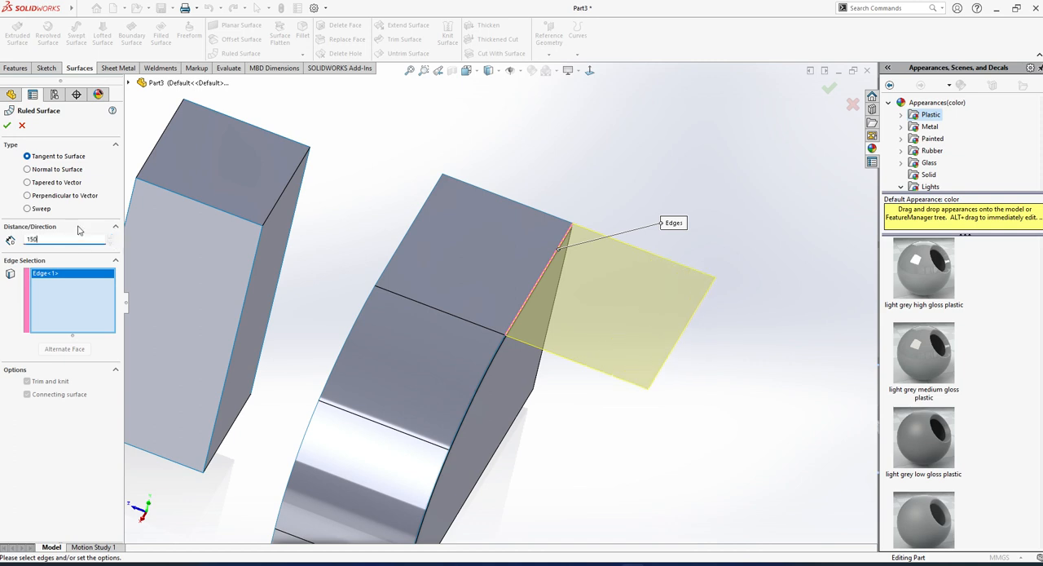
pyautogui.press('Return')
pyautogui.moveTo(595, 410)
pyautogui.mouseDown(button='middle')
pyautogui.moveTo(607, 404)
pyautogui.moveTo(596, 405)
pyautogui.mouseUp(button='middle')
pyautogui.scroll(3, 420, 302)
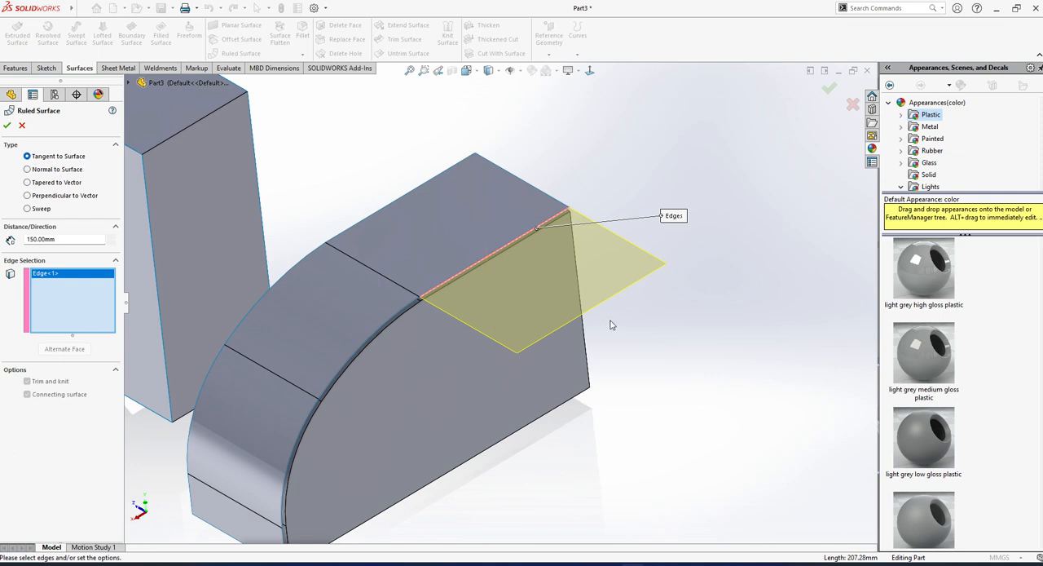
# Try the Normal to Surface type, try Tapered to Vector with the flat side face as reference vector, and remove that reference.
pyautogui.click(27, 170)
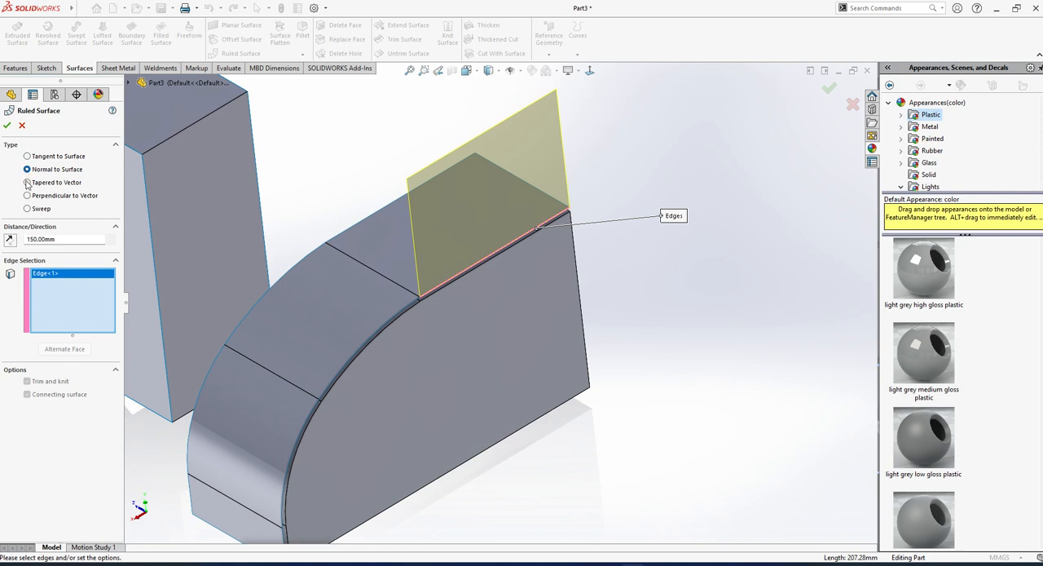
pyautogui.click(27, 182)
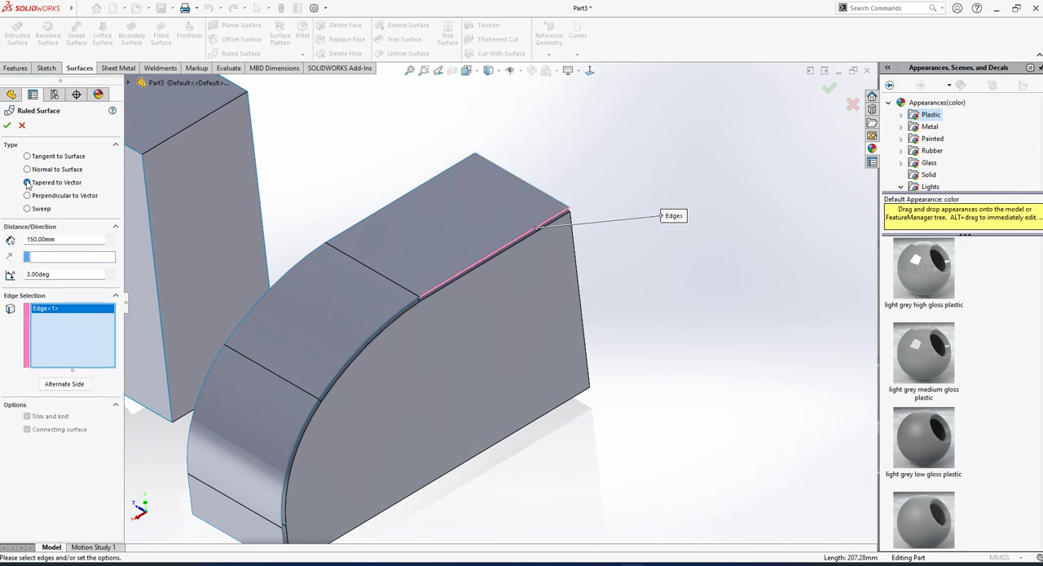
pyautogui.click(59, 257)
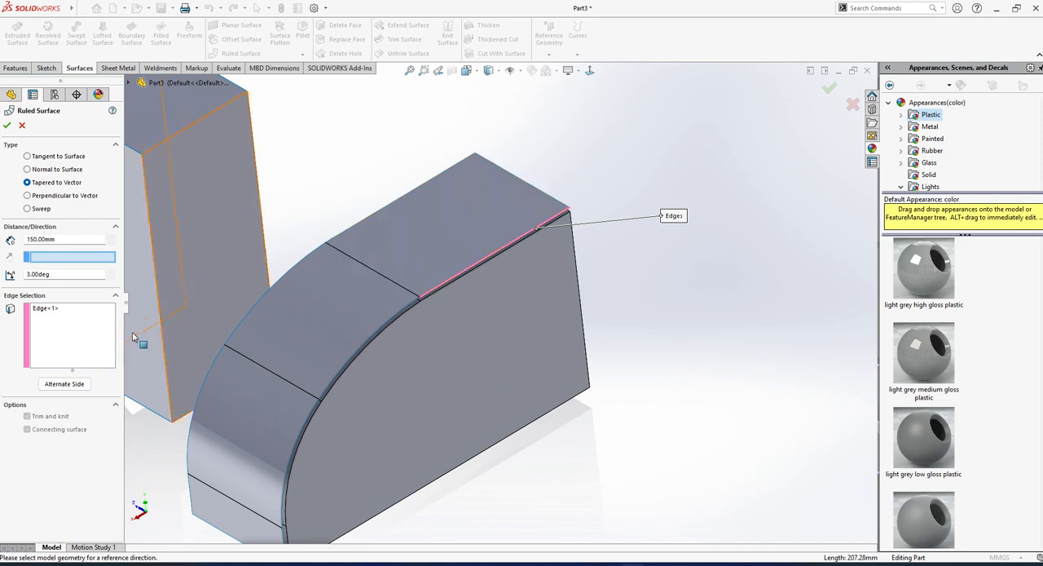
pyautogui.click(542, 264)
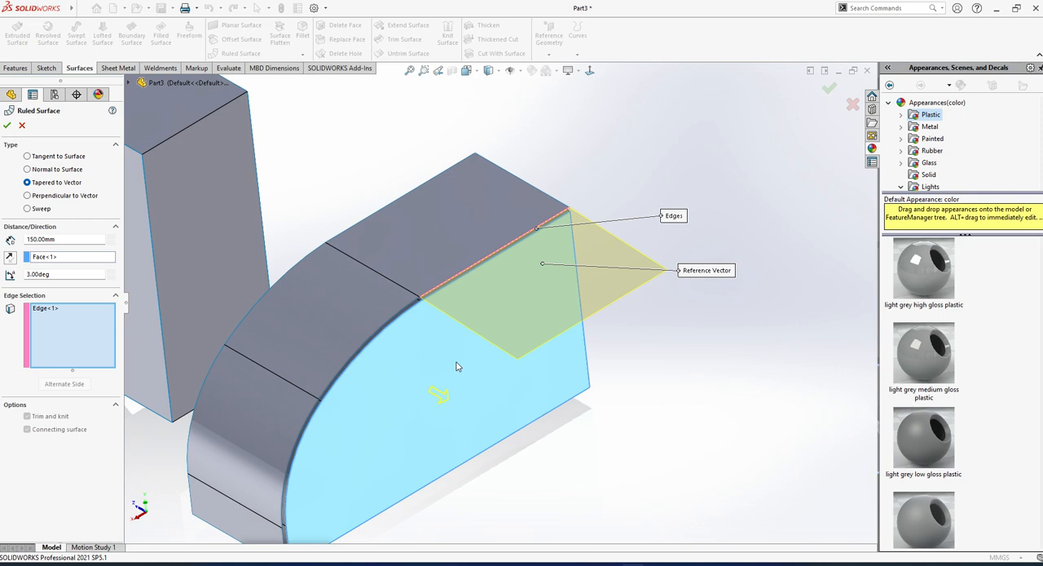
pyautogui.click(587, 356)
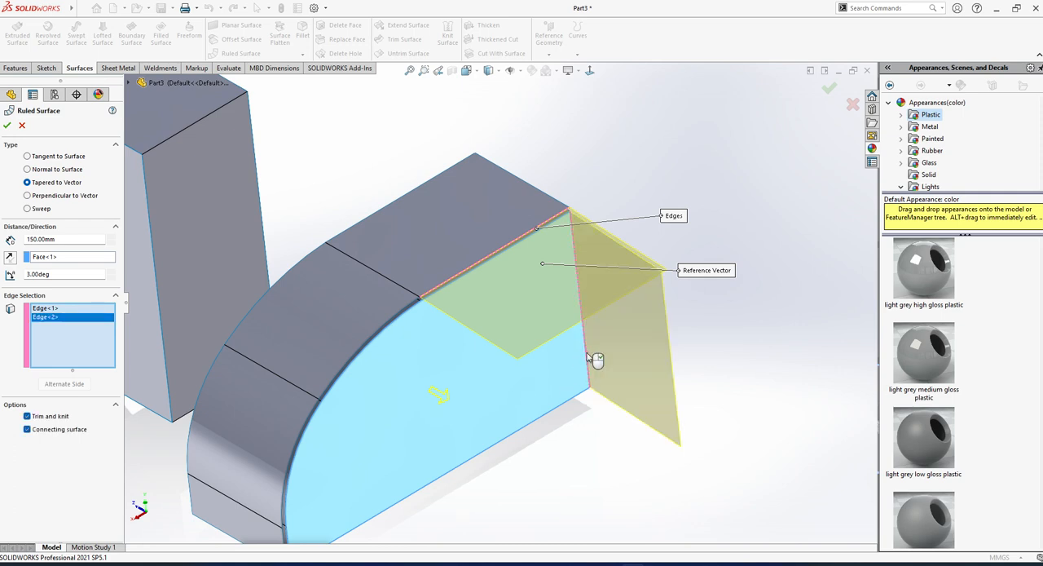
pyautogui.click(586, 356)
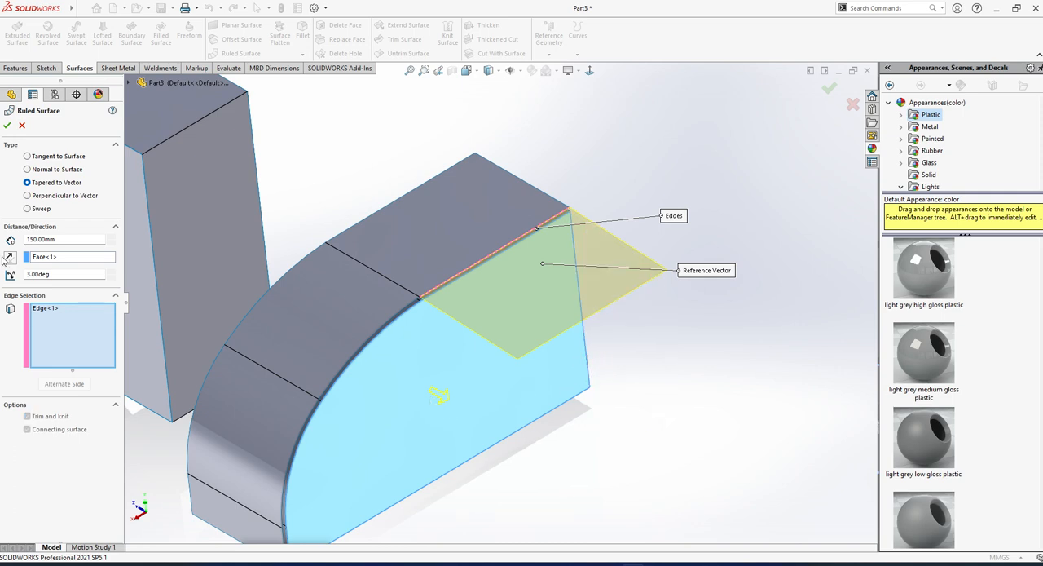
pyautogui.click(51, 257)
pyautogui.press('Delete')
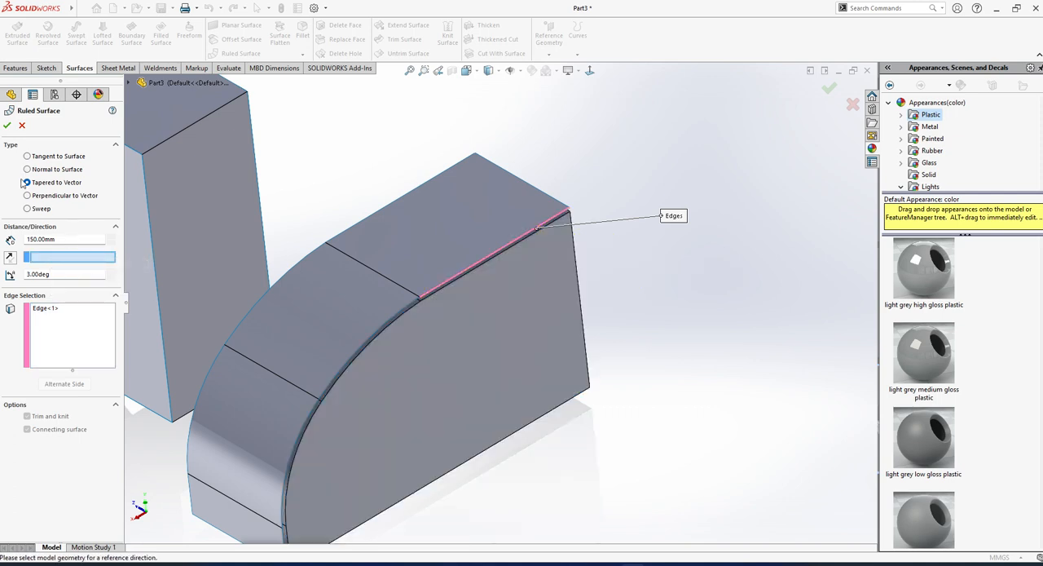
# Try the Perpendicular to Vector and Sweep types, and replace the selected straight edge with the adjoining upper arc edge of the offset surface.
pyautogui.click(27, 196)
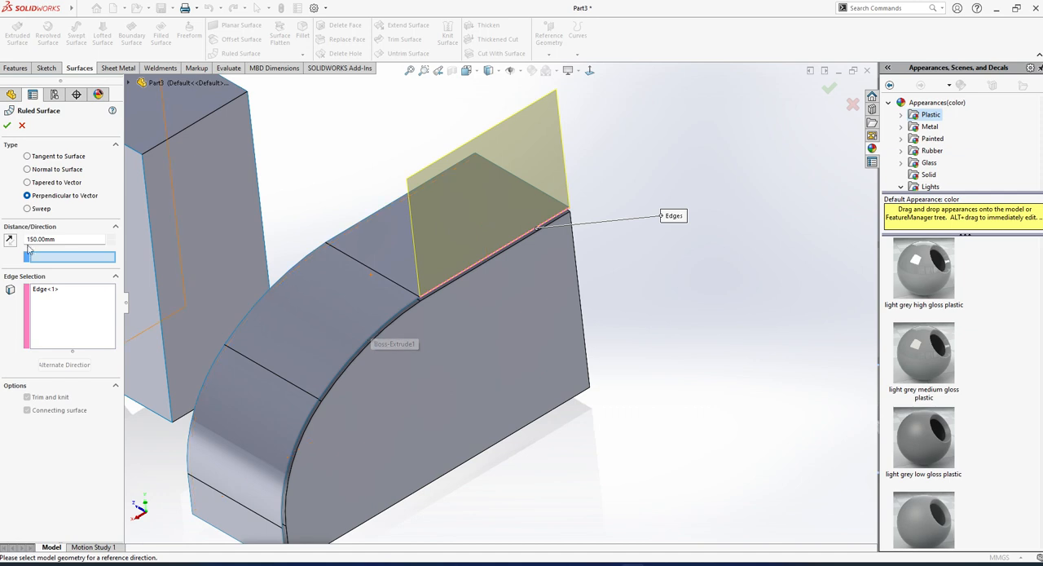
pyautogui.click(27, 209)
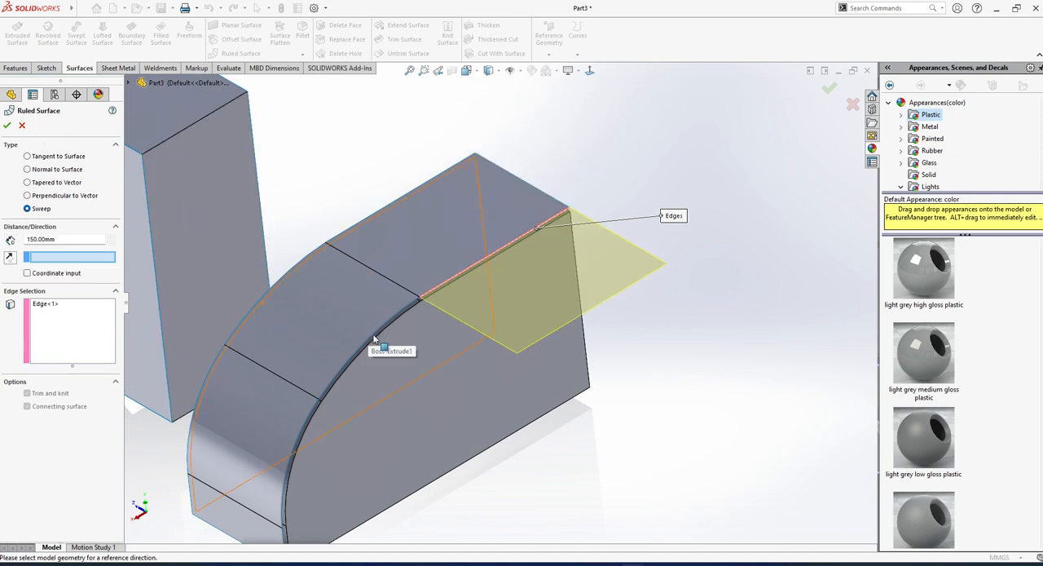
pyautogui.click(45, 322)
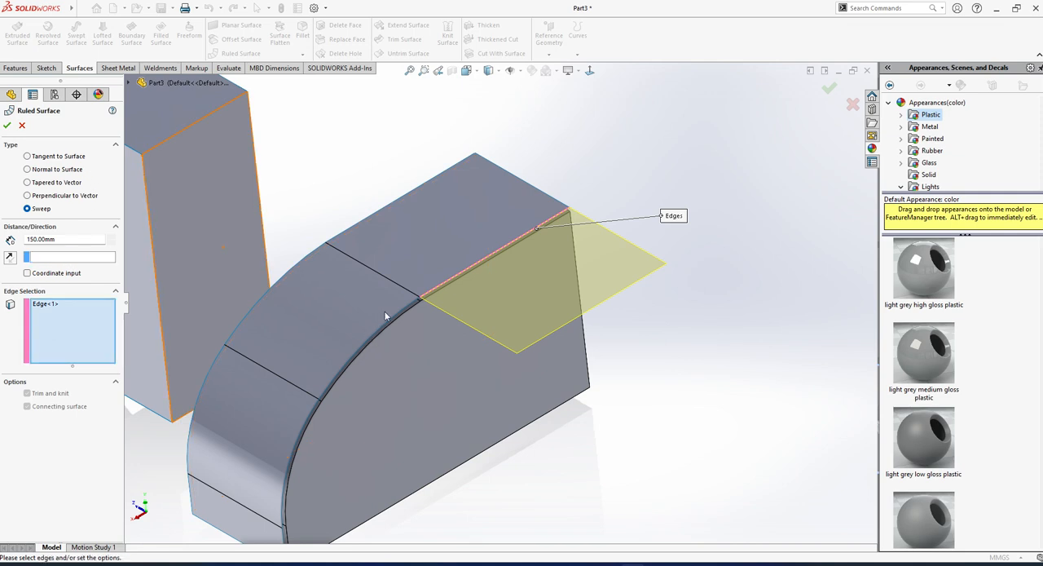
pyautogui.click(401, 314)
pyautogui.moveTo(403, 317); pyautogui.dragTo(401, 284, button='middle')
pyautogui.click(47, 304)
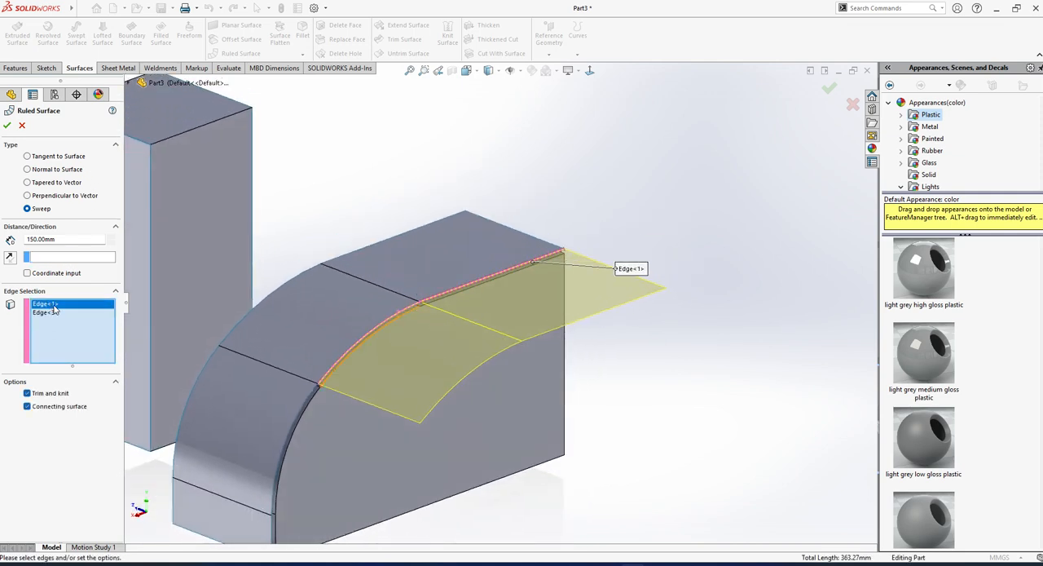
pyautogui.rightClick(53, 305)
pyautogui.click(78, 325)
pyautogui.moveTo(412, 298); pyautogui.dragTo(378, 344, button='middle')
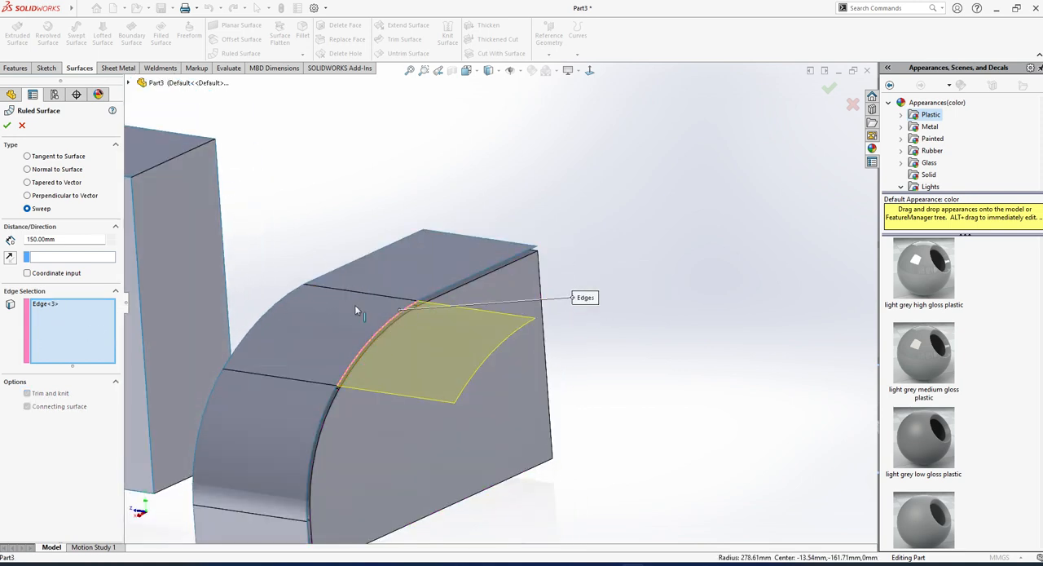
# Try the Tangent to Surface type on the arc edge, and set the ruled surface type to Normal to Surface.
pyautogui.click(27, 156)
pyautogui.click(27, 169)
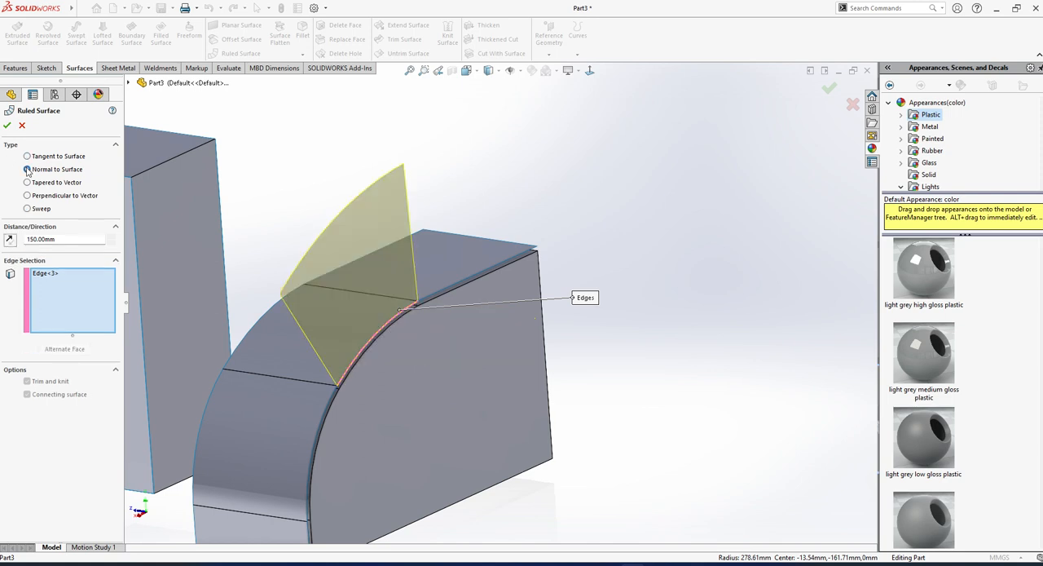
pyautogui.moveTo(346, 301); pyautogui.dragTo(289, 326, button='middle')
pyautogui.scroll(2, 289, 326)
pyautogui.scroll(-2, 327, 364)
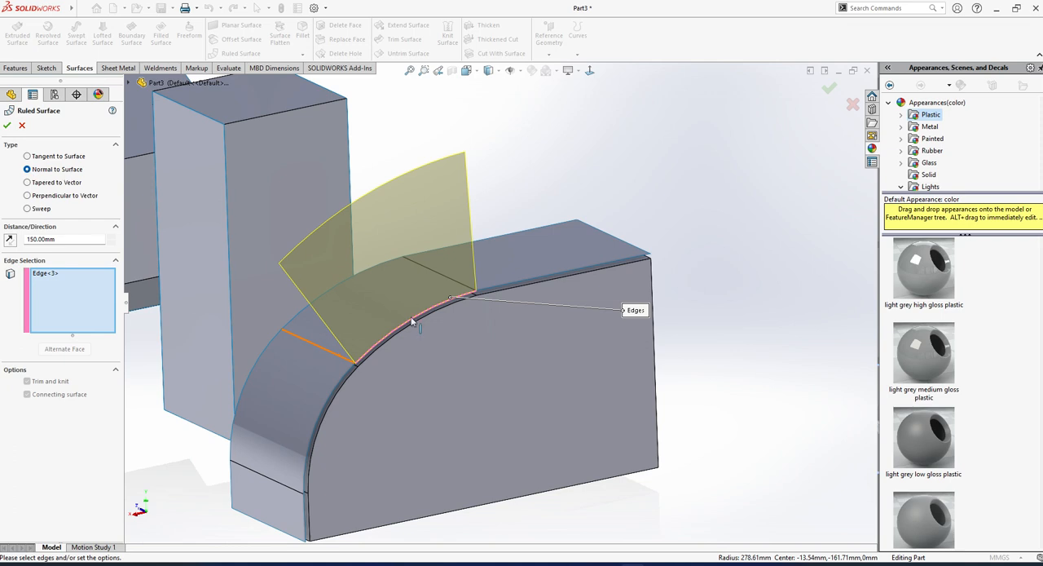
# Add the offset surface's remaining arc edges and the short vertical edges on both sides to the edge selection.
pyautogui.click(289, 323)
pyautogui.moveTo(289, 321); pyautogui.dragTo(378, 374, button='middle')
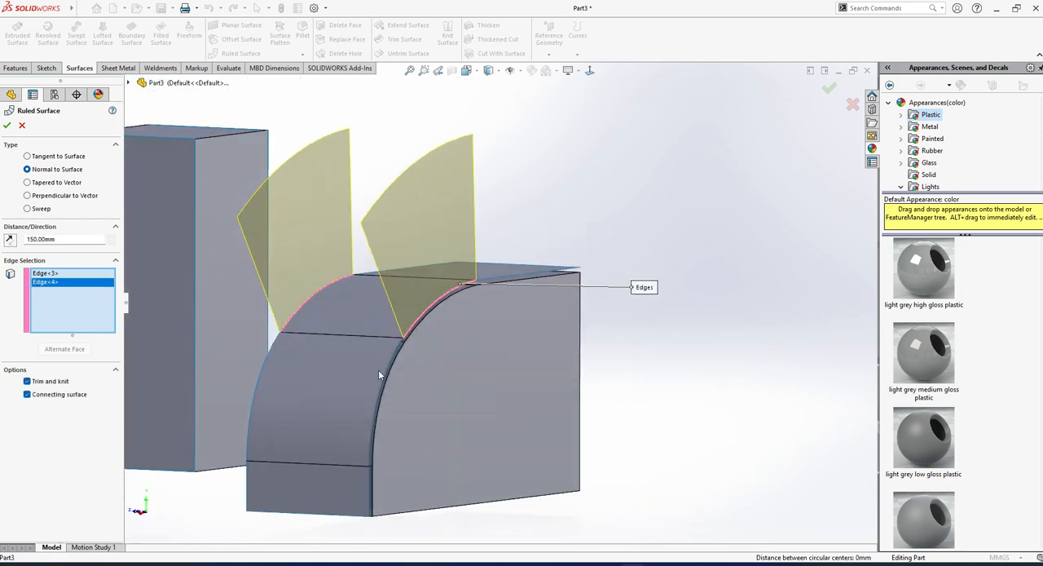
pyautogui.click(384, 369)
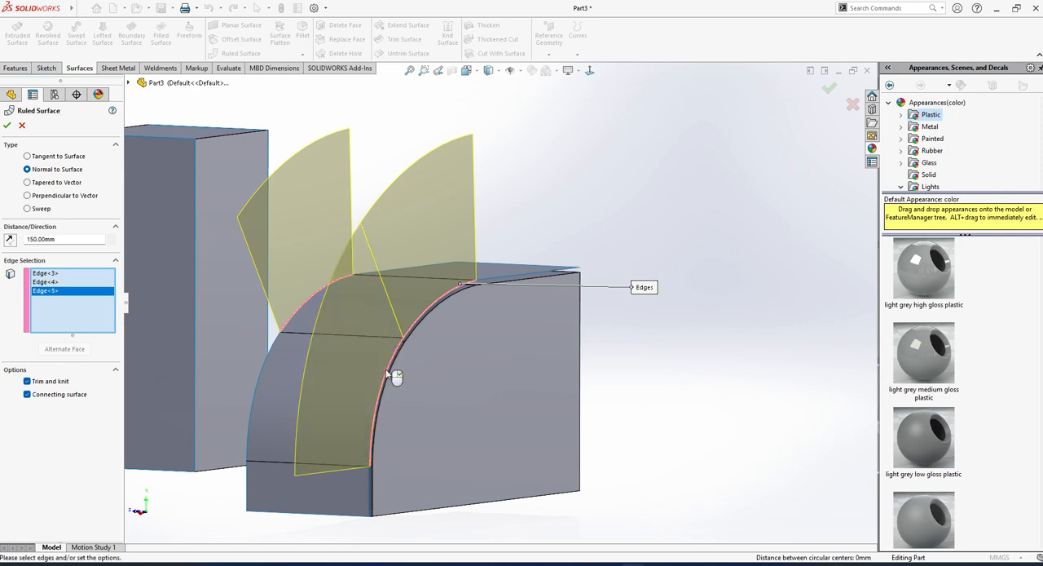
pyautogui.click(256, 380)
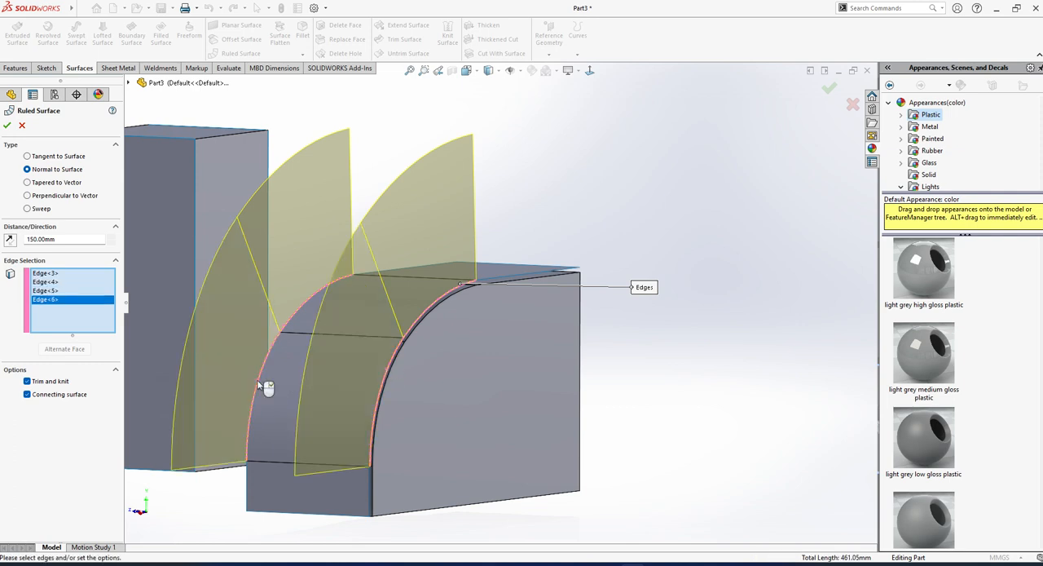
pyautogui.click(246, 480)
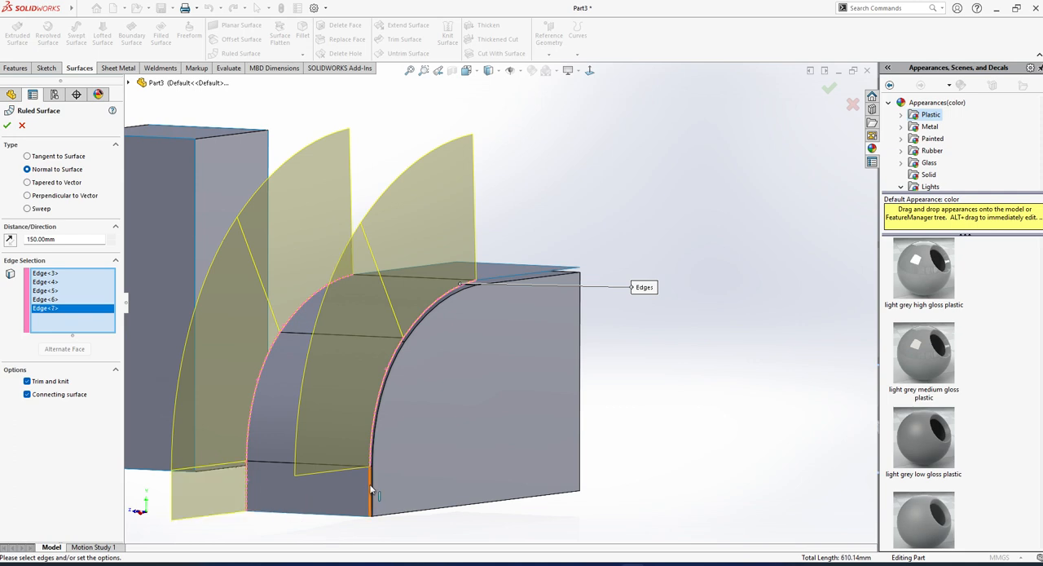
pyautogui.click(371, 491)
# Add both straight side edges of the offset surface's flat top portion and create the Normal to Surface ruled surface.
pyautogui.moveTo(513, 265); pyautogui.dragTo(422, 259, button='middle')
pyautogui.click(419, 256)
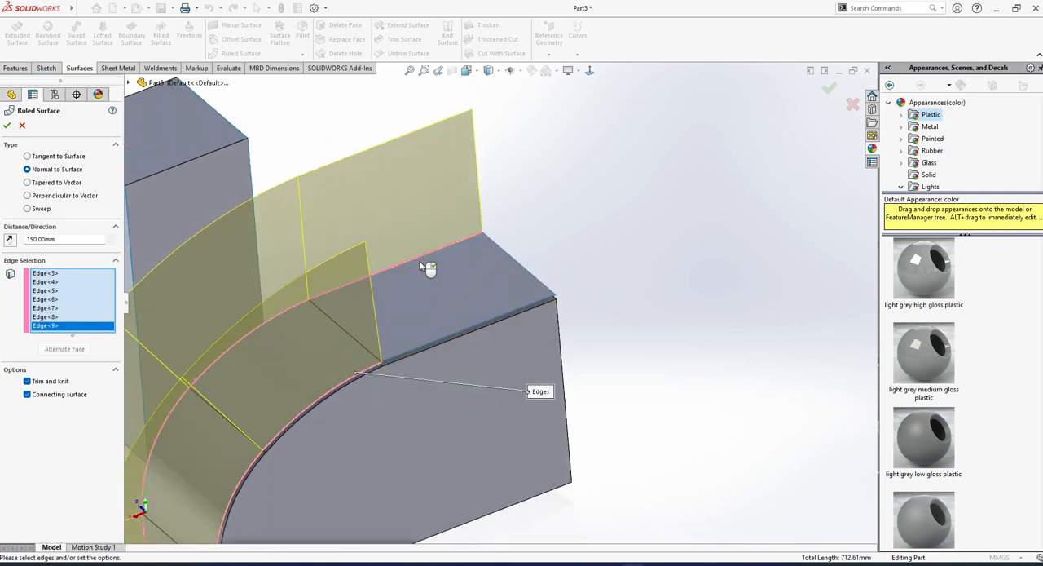
pyautogui.click(490, 322)
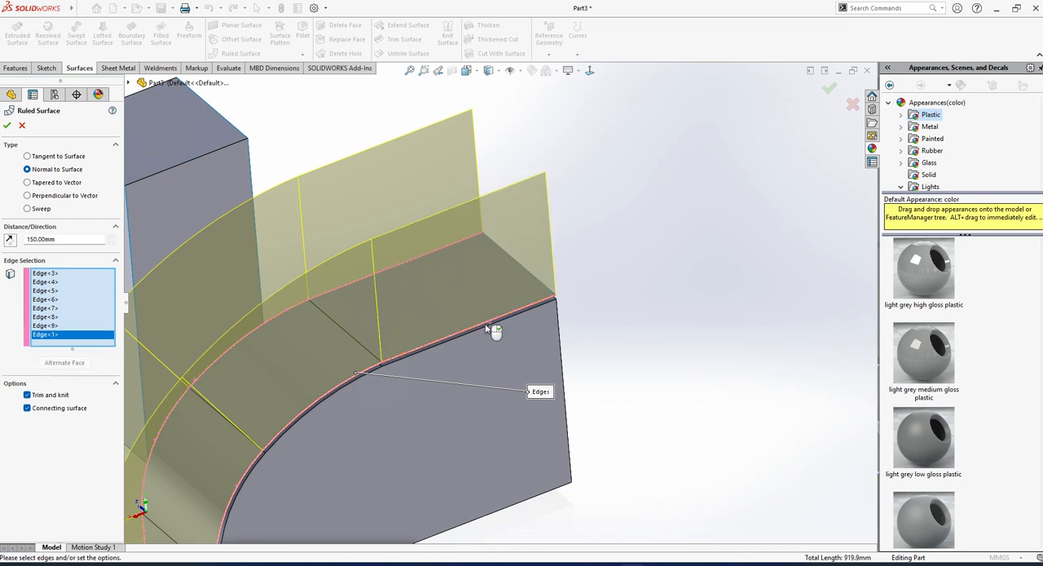
pyautogui.scroll(5, 411, 378)
pyautogui.moveTo(453, 317); pyautogui.dragTo(436, 355, button='middle')
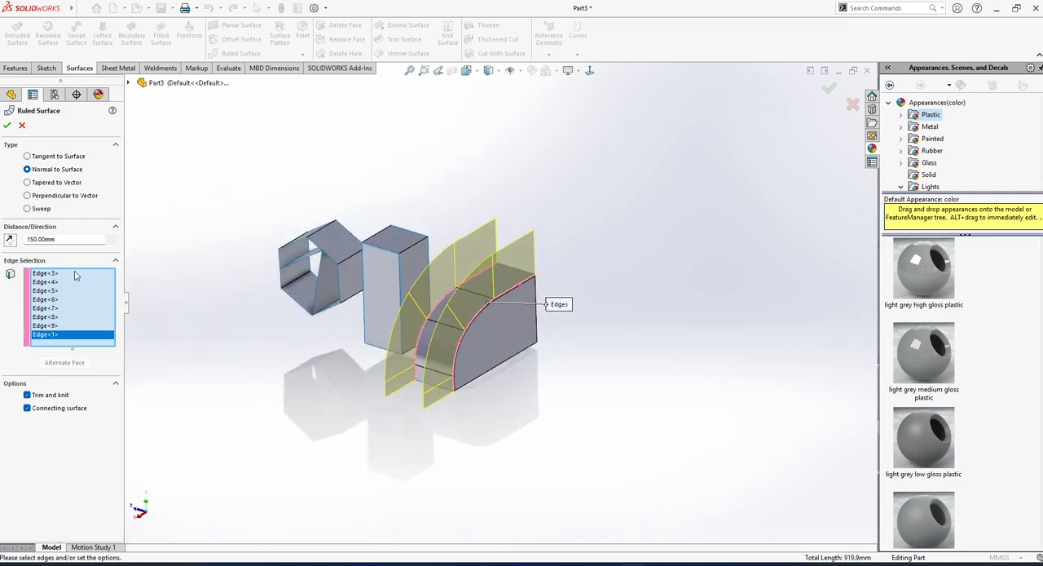
pyautogui.click(7, 125)
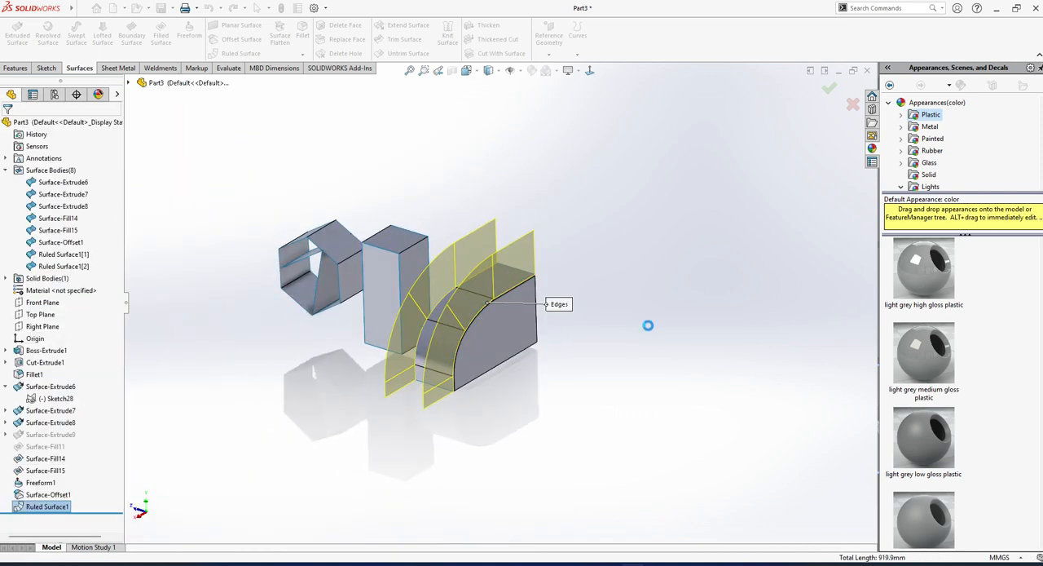
# Reopen the ruled surface for editing and compare the Tangent to Surface, Normal to Surface and Tapered to Vector types.
pyautogui.moveTo(570, 343); pyautogui.dragTo(481, 304, button='middle')
pyautogui.scroll(-2, 480, 303)
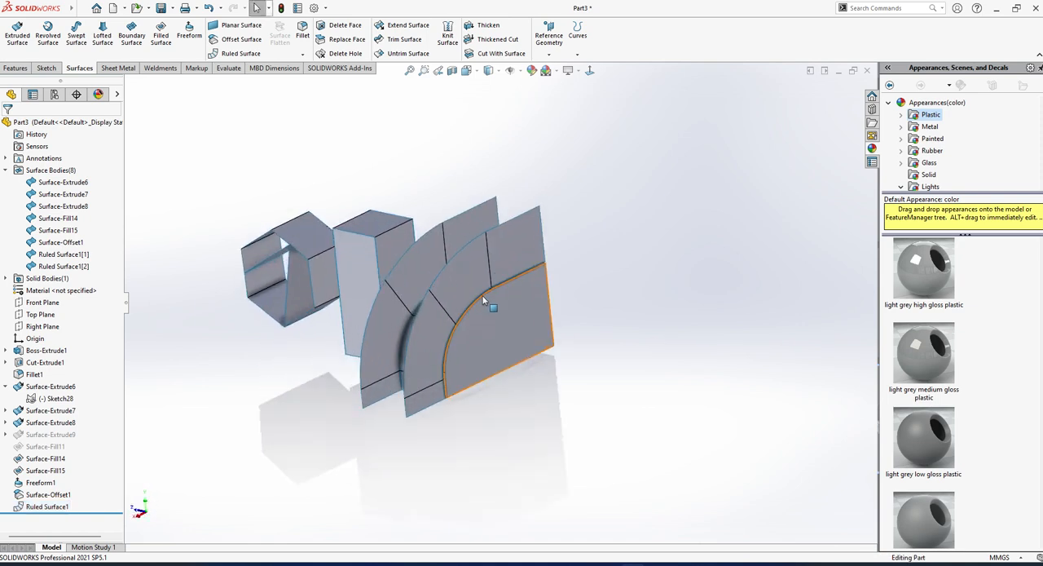
pyautogui.click(35, 506)
pyautogui.click(47, 472)
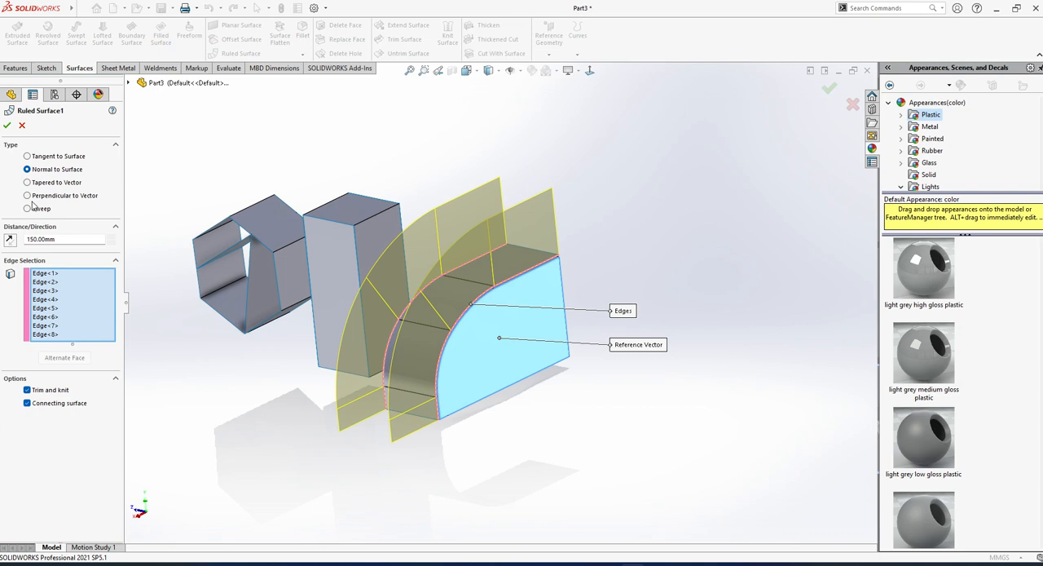
pyautogui.click(26, 156)
pyautogui.moveTo(457, 270)
pyautogui.mouseDown(button='middle')
pyautogui.moveTo(513, 279)
pyautogui.moveTo(470, 275)
pyautogui.mouseUp(button='middle')
pyautogui.click(26, 169)
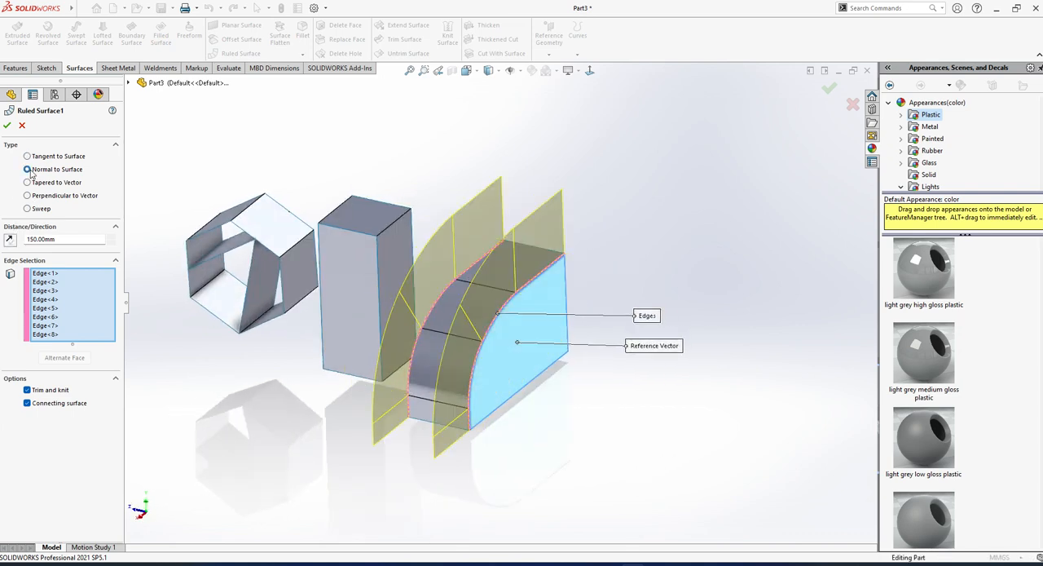
pyautogui.click(27, 182)
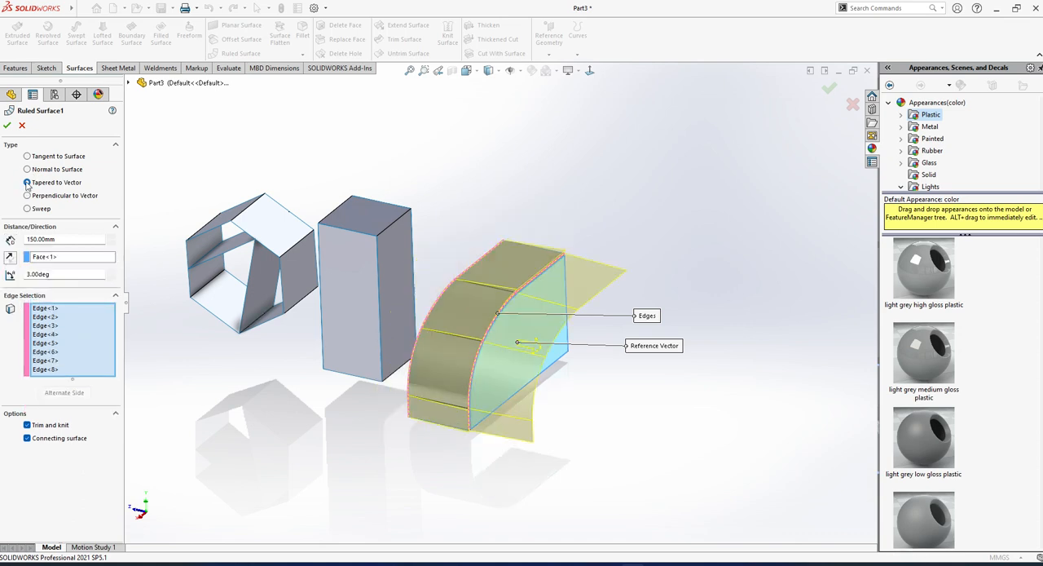
# Try the two upper sloping faces of the hexagonal surface, one after the other, as reference vector for the Tapered to Vector type.
pyautogui.scroll(-2, 553, 353)
pyautogui.moveTo(562, 380); pyautogui.dragTo(522, 364, button='middle')
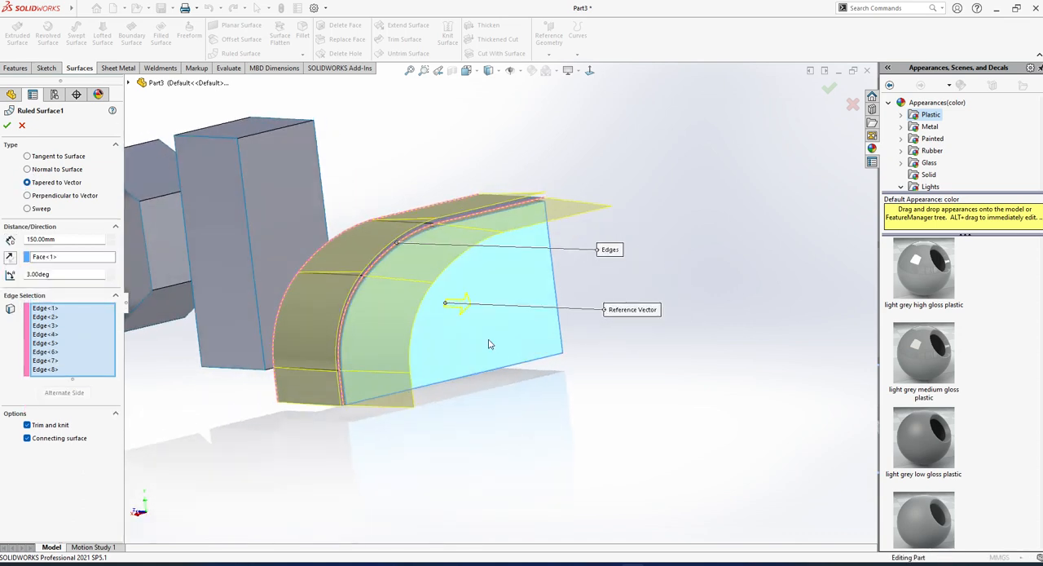
pyautogui.moveTo(438, 317); pyautogui.dragTo(362, 334, button='middle')
pyautogui.scroll(2, 201, 213)
pyautogui.moveTo(253, 220); pyautogui.dragTo(307, 224, button='middle')
pyautogui.click(48, 258)
pyautogui.moveTo(204, 211); pyautogui.dragTo(408, 238, button='middle')
pyautogui.click(219, 222)
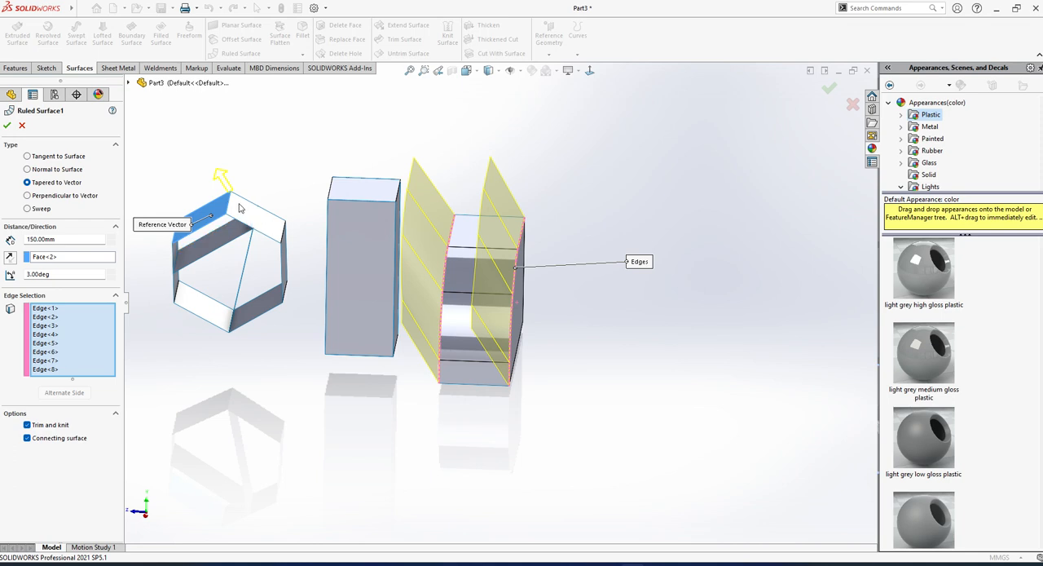
pyautogui.click(52, 259)
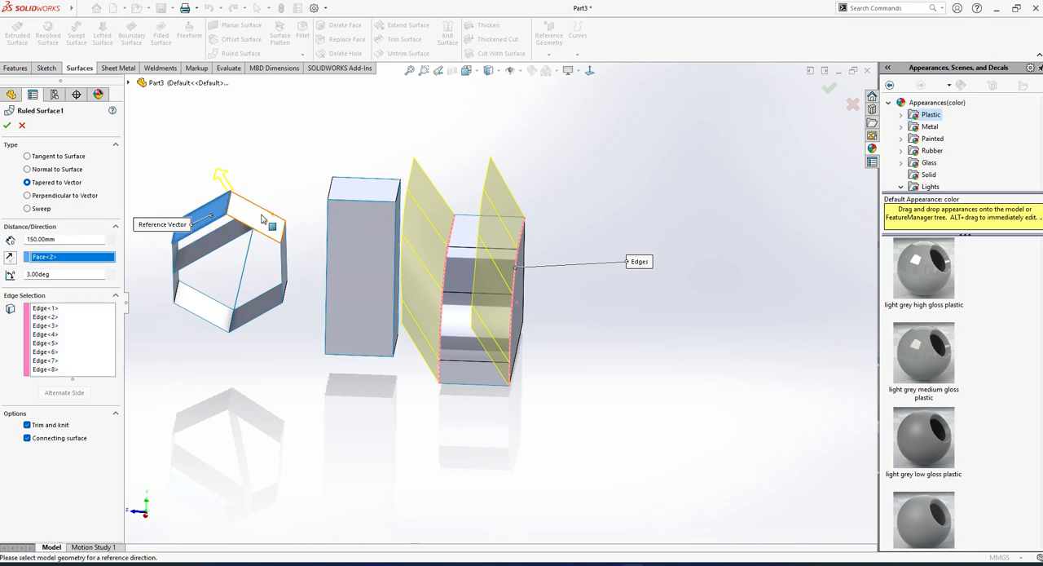
pyautogui.click(260, 218)
pyautogui.moveTo(561, 328); pyautogui.dragTo(522, 316, button='middle')
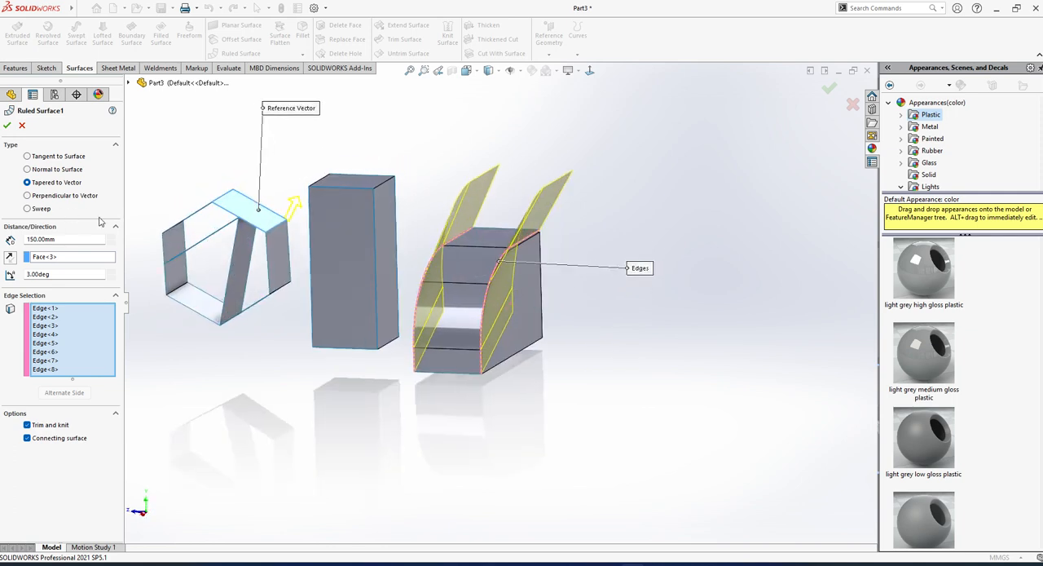
# Try the Perpendicular to Vector type and close the edit, keeping the ruled surface Normal to Surface.
pyautogui.click(27, 196)
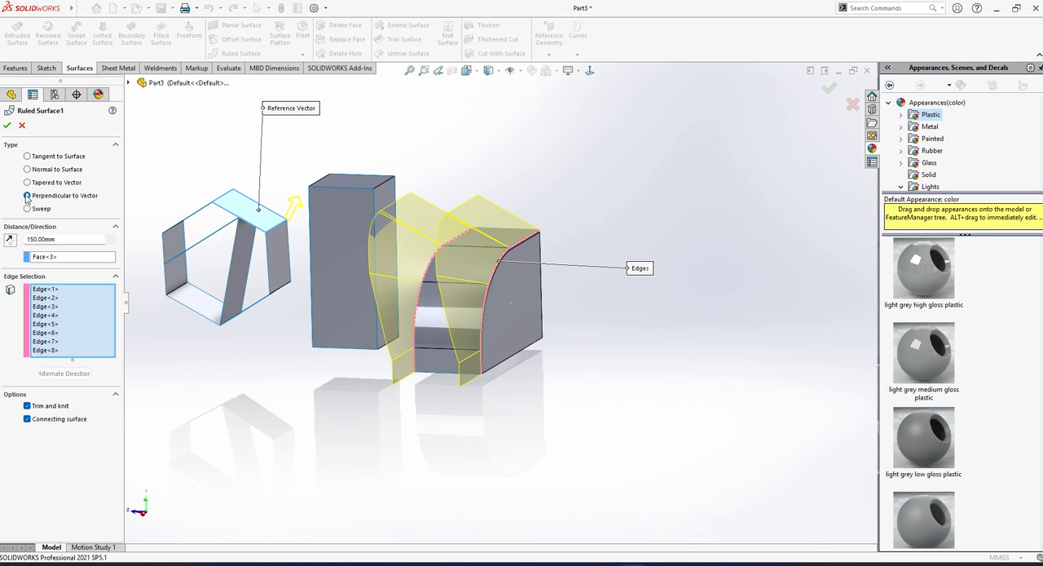
pyautogui.moveTo(285, 338); pyautogui.dragTo(349, 359, button='middle')
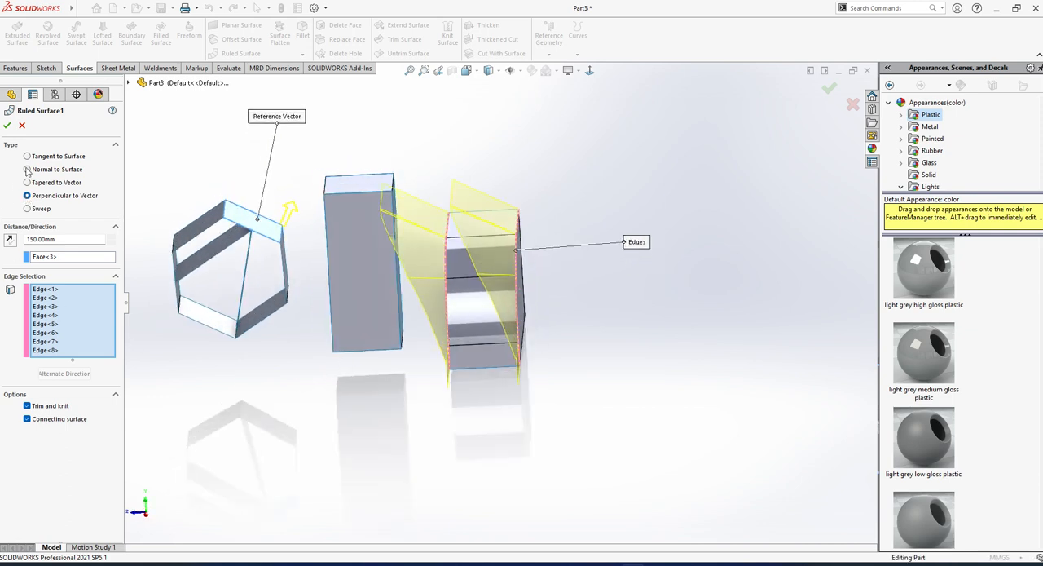
pyautogui.click(7, 125)
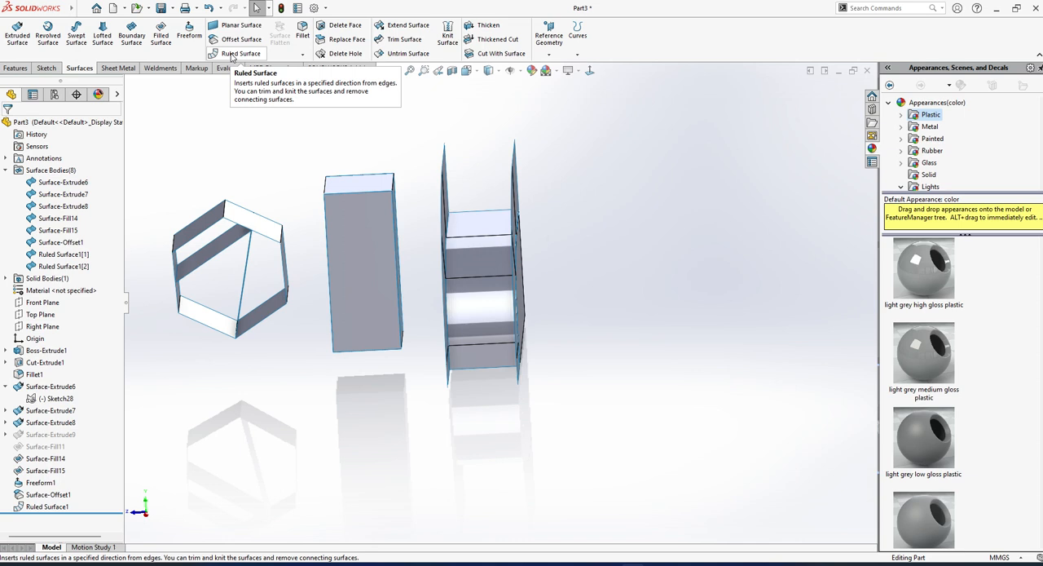
# Start a Fillet from the offset surface's flat top face, and clear that face from the items to fillet.
pyautogui.click(260, 233)
pyautogui.click(330, 394)
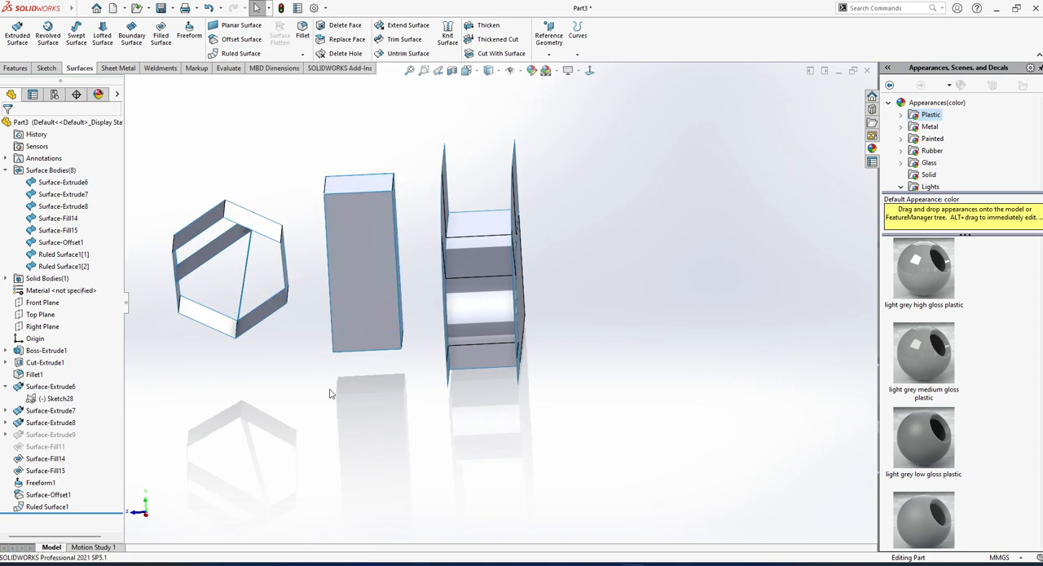
pyautogui.moveTo(330, 394); pyautogui.dragTo(432, 260, button='middle')
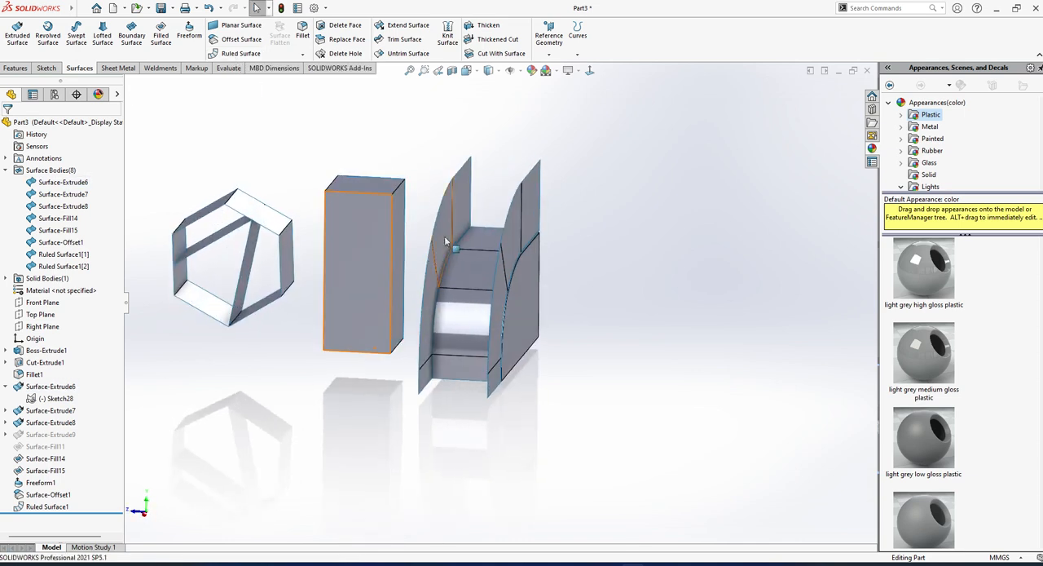
pyautogui.click(476, 237)
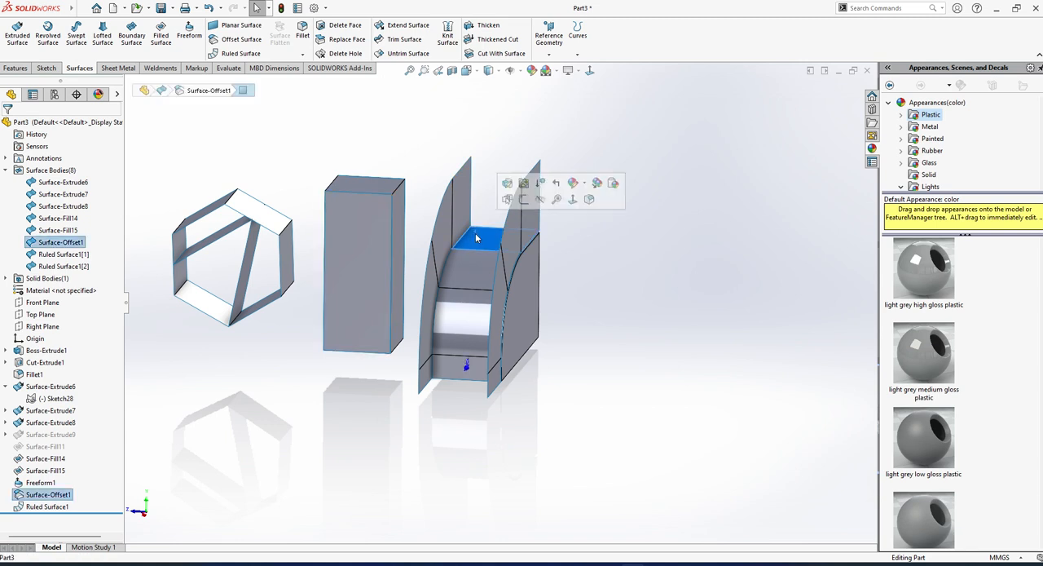
pyautogui.click(302, 37)
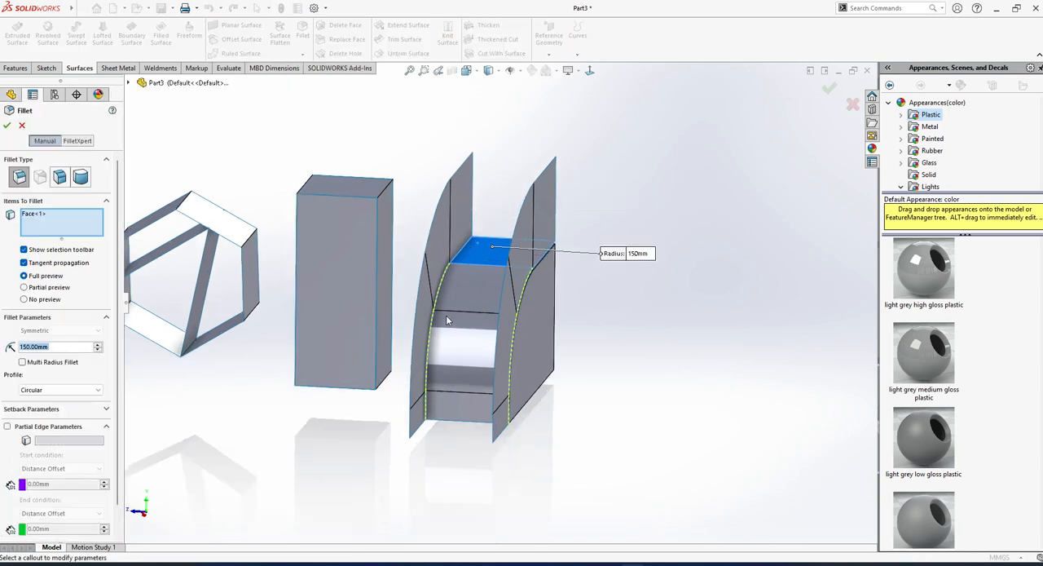
pyautogui.moveTo(303, 298); pyautogui.dragTo(273, 326, button='middle')
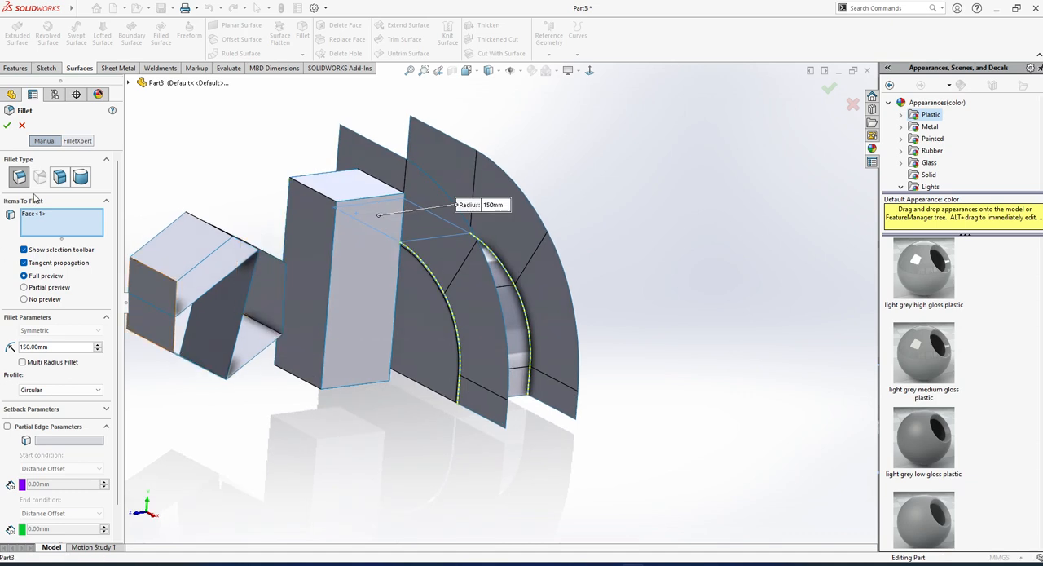
pyautogui.rightClick(62, 221)
pyautogui.click(83, 229)
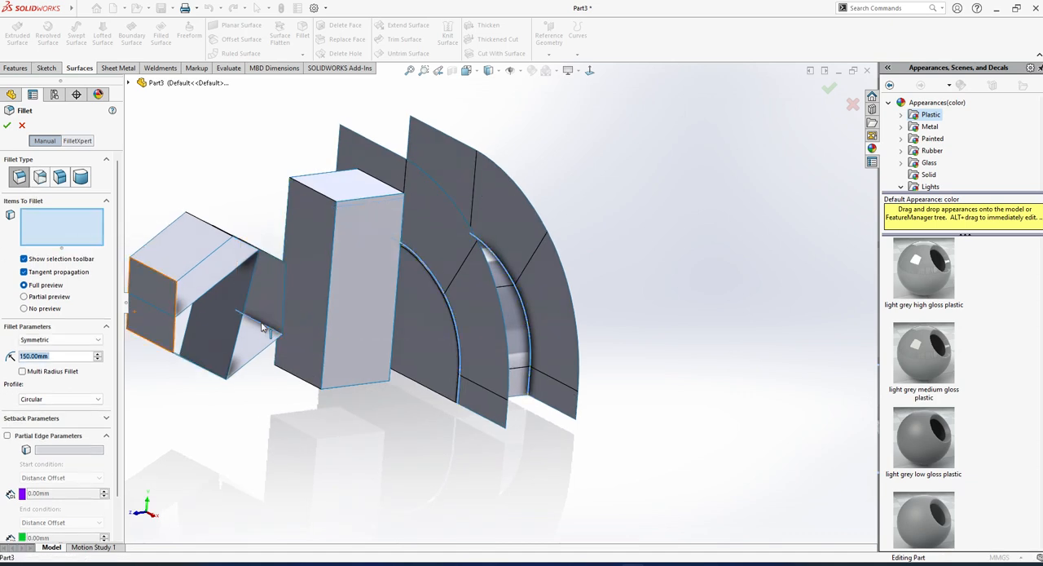
# Fillet the hexagonal surface's lower corner edge nearest the block, between the upright face and lower sloping face, with a 60 mm symmetric radius.
pyautogui.click(268, 326)
pyautogui.scroll(-4, 271, 325)
pyautogui.moveTo(295, 318); pyautogui.dragTo(281, 312, button='middle')
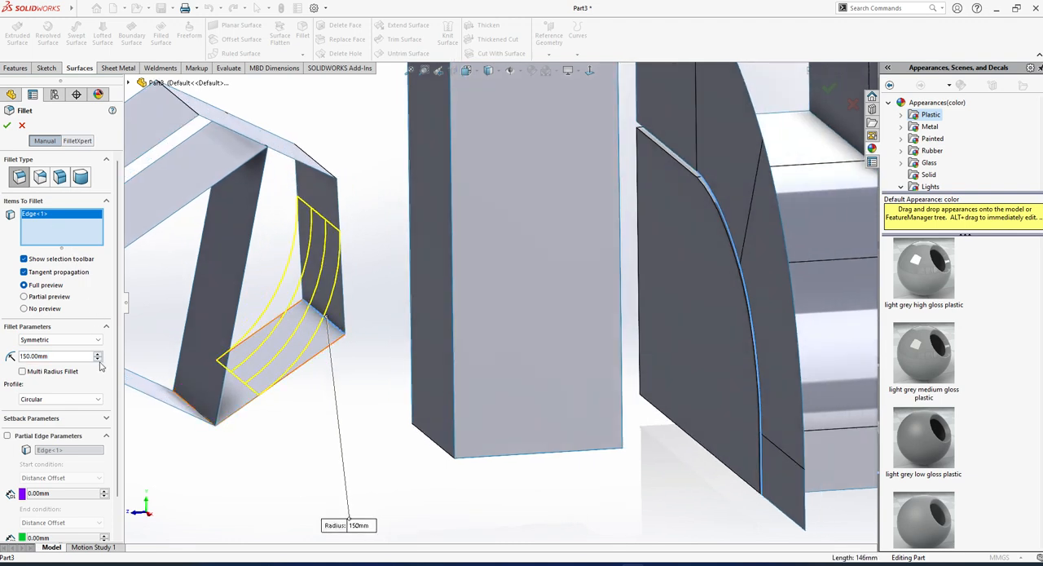
pyautogui.scroll(-6, 99, 362)
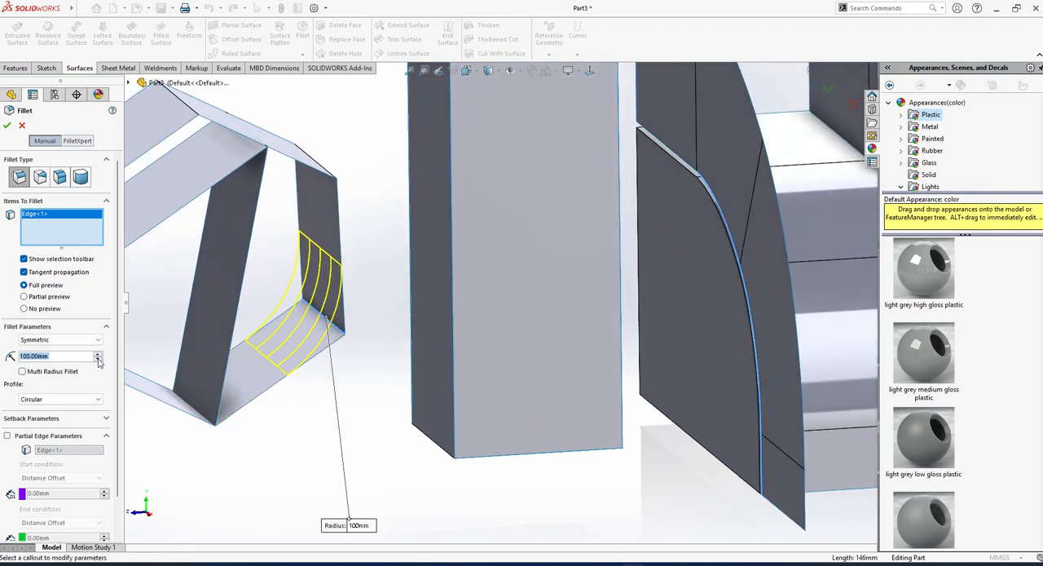
pyautogui.scroll(-2, 98, 362)
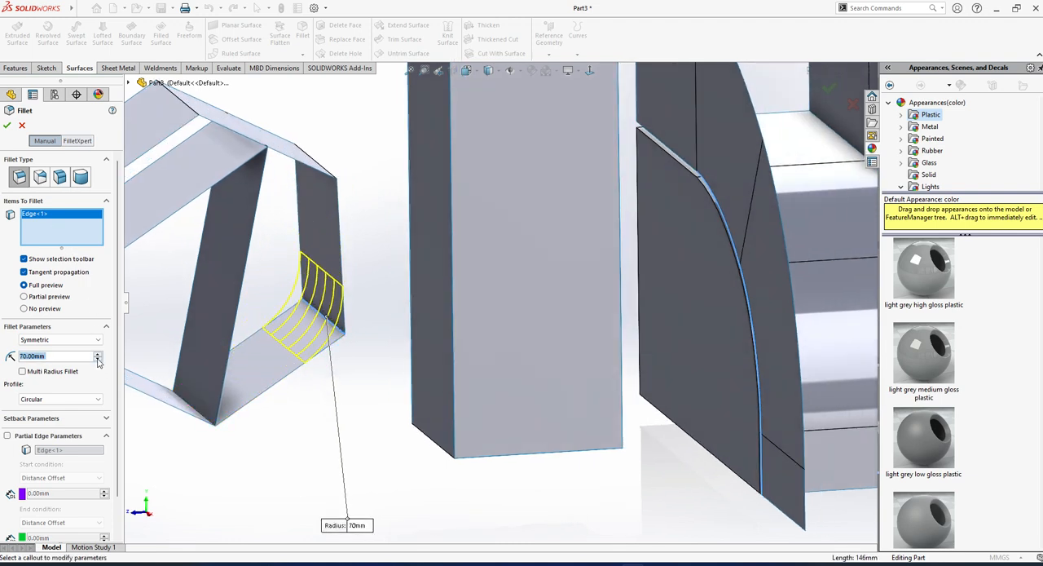
pyautogui.click(6, 125)
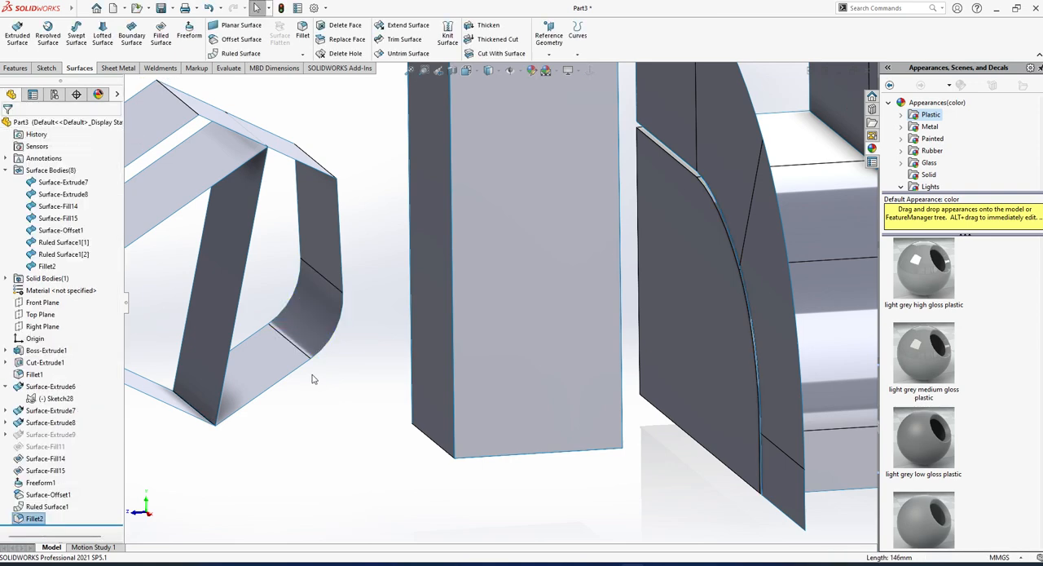
pyautogui.click(336, 413)
pyautogui.moveTo(333, 412); pyautogui.dragTo(239, 339, button='middle')
pyautogui.scroll(3, 275, 357)
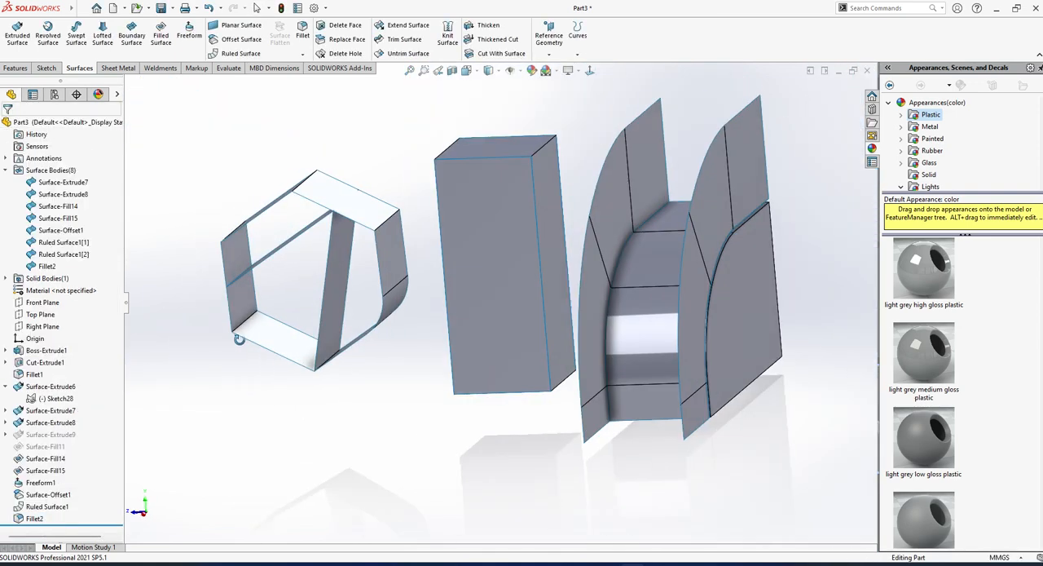
# Try the solid-feature Fillet command with a 60 mm radius on the hexagonal surface's lower corner edge farthest from the block, and cancel it.
pyautogui.click(14, 70)
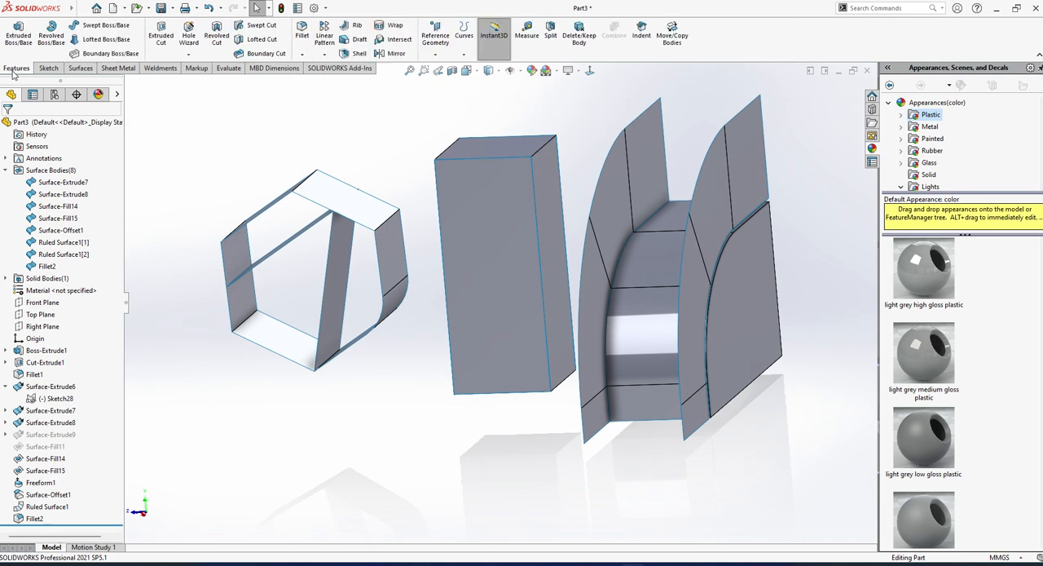
pyautogui.click(119, 68)
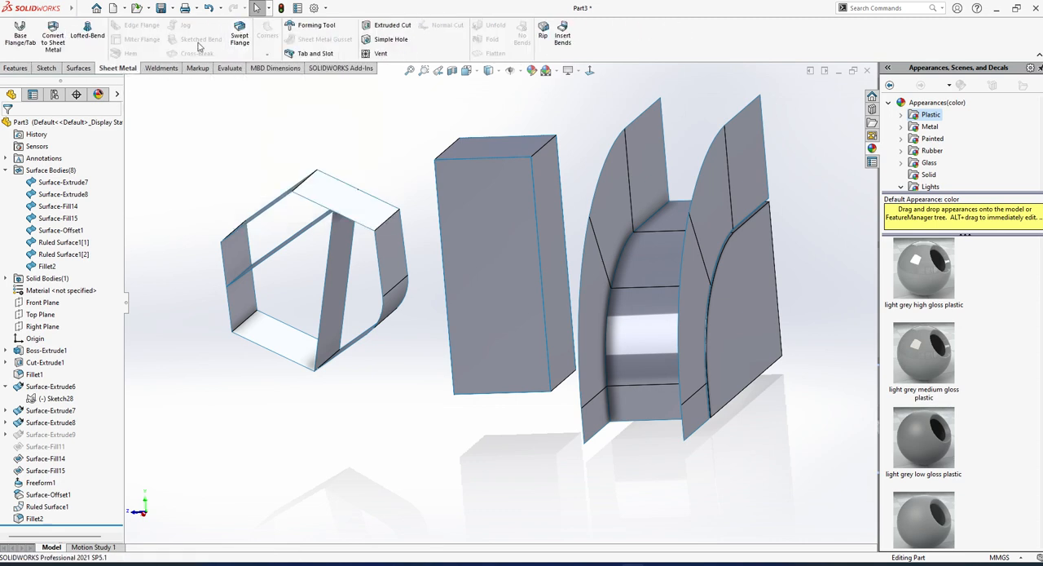
pyautogui.click(15, 68)
pyautogui.click(301, 41)
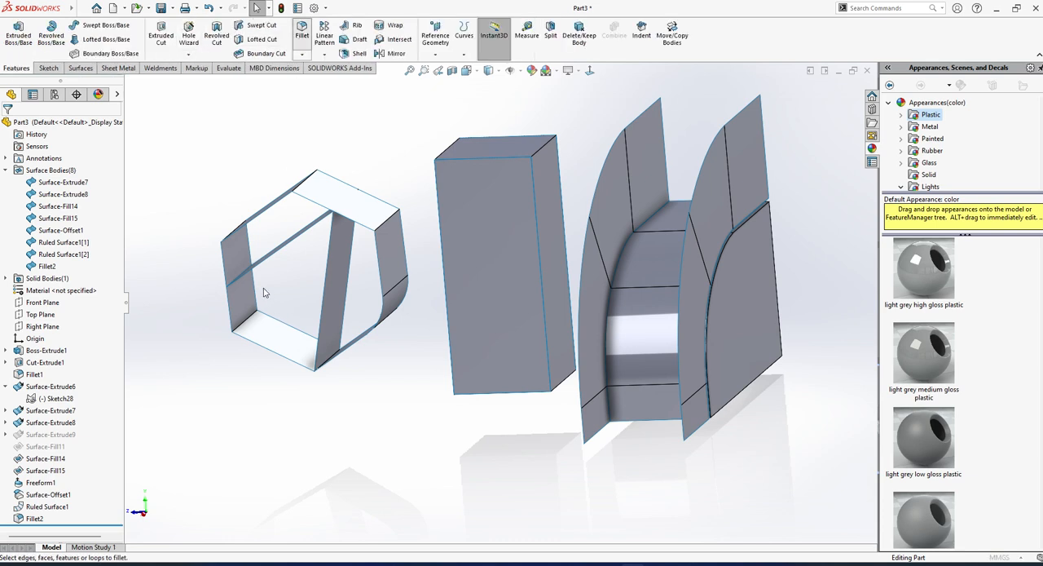
pyautogui.click(251, 327)
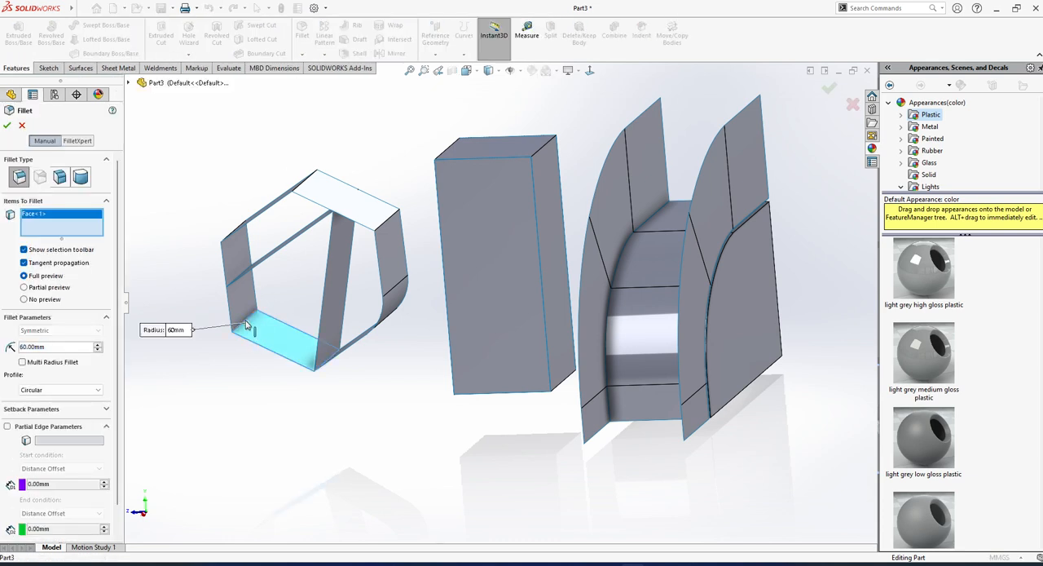
pyautogui.click(248, 324)
pyautogui.scroll(-2, 249, 324)
pyautogui.scroll(-2, 250, 318)
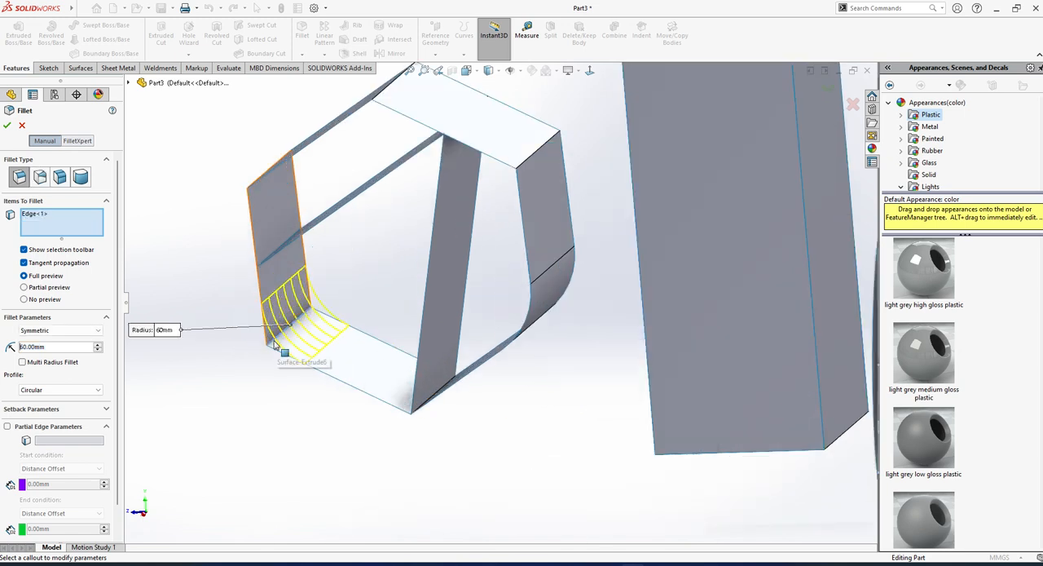
pyautogui.click(21, 125)
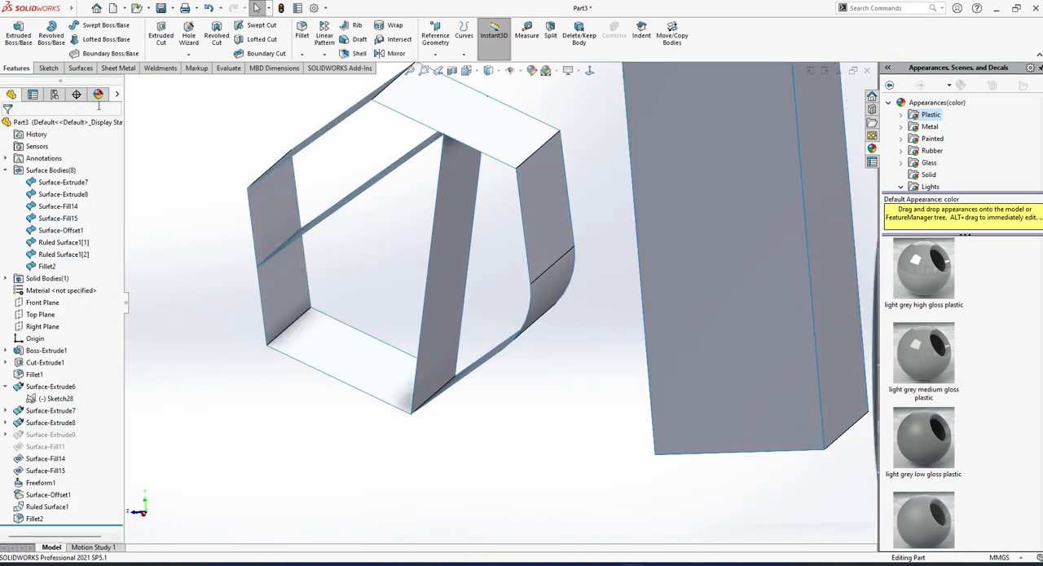
# Try the surface Fillet command on that same unfilleted lower corner edge with a 60 mm radius, and cancel it.
pyautogui.click(79, 68)
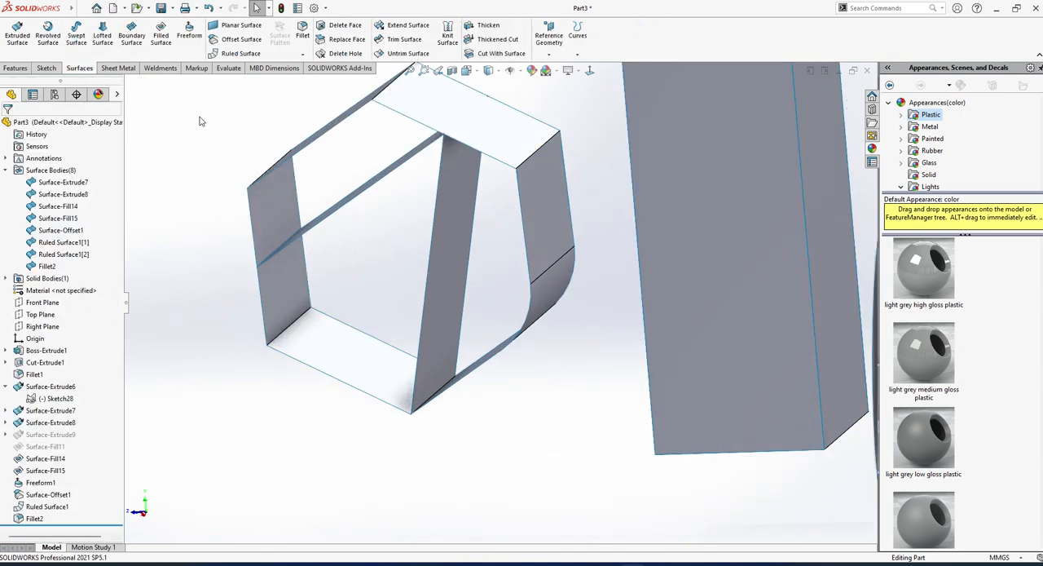
pyautogui.click(303, 54)
pyautogui.click(318, 67)
pyautogui.click(284, 330)
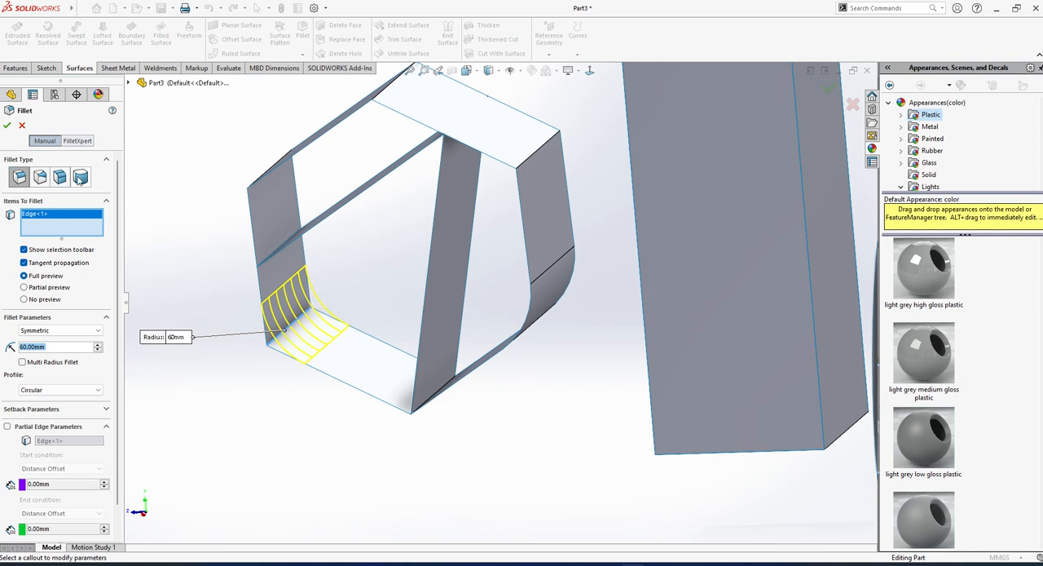
pyautogui.click(21, 126)
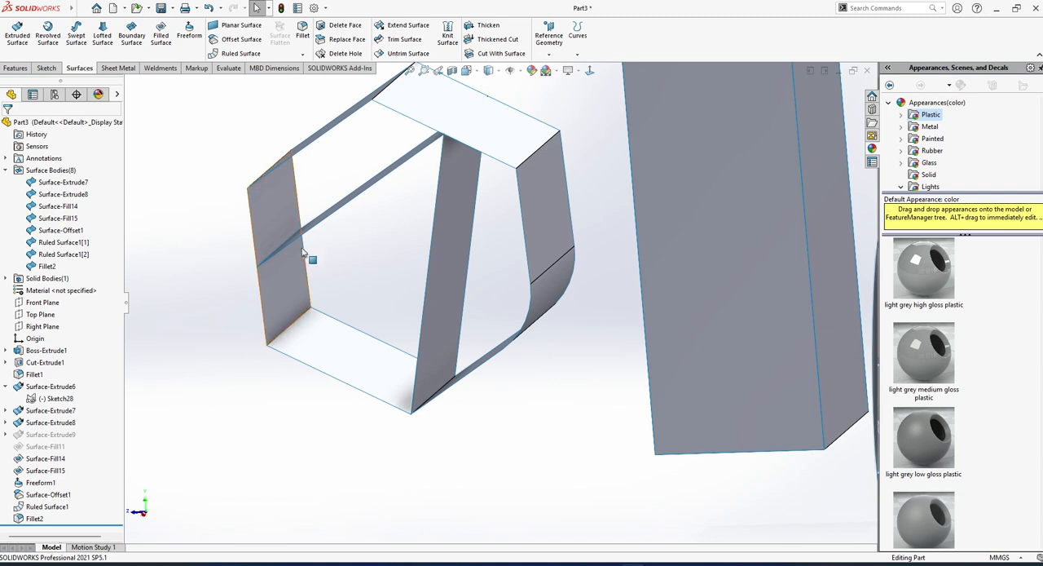
pyautogui.moveTo(302, 249); pyautogui.dragTo(324, 220, button='middle')
pyautogui.scroll(2, 324, 221)
pyautogui.moveTo(498, 157); pyautogui.dragTo(465, 152, button='middle')
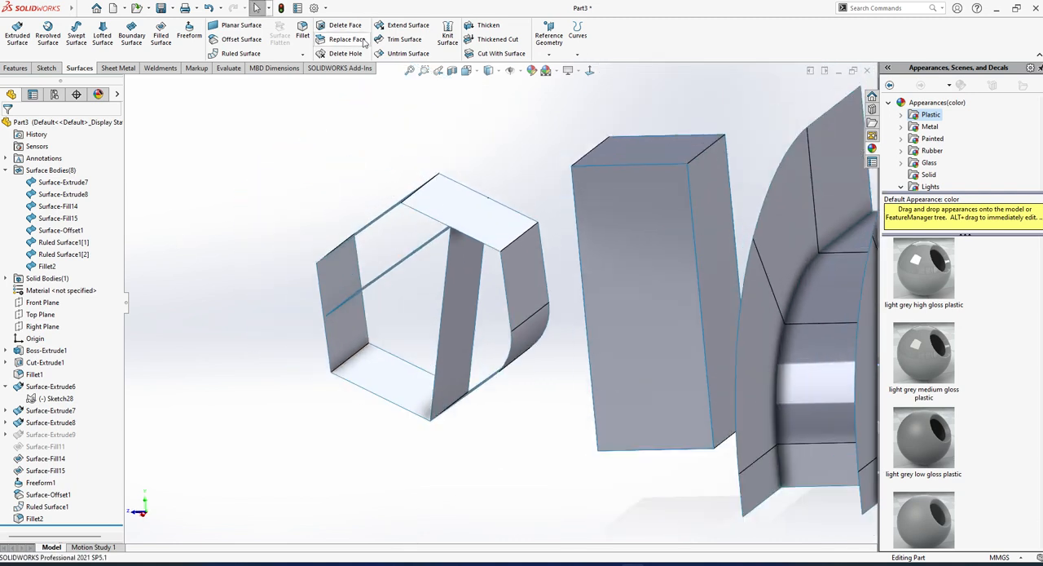
pyautogui.scroll(-2, 352, 55)
pyautogui.scroll(3, 245, 55)
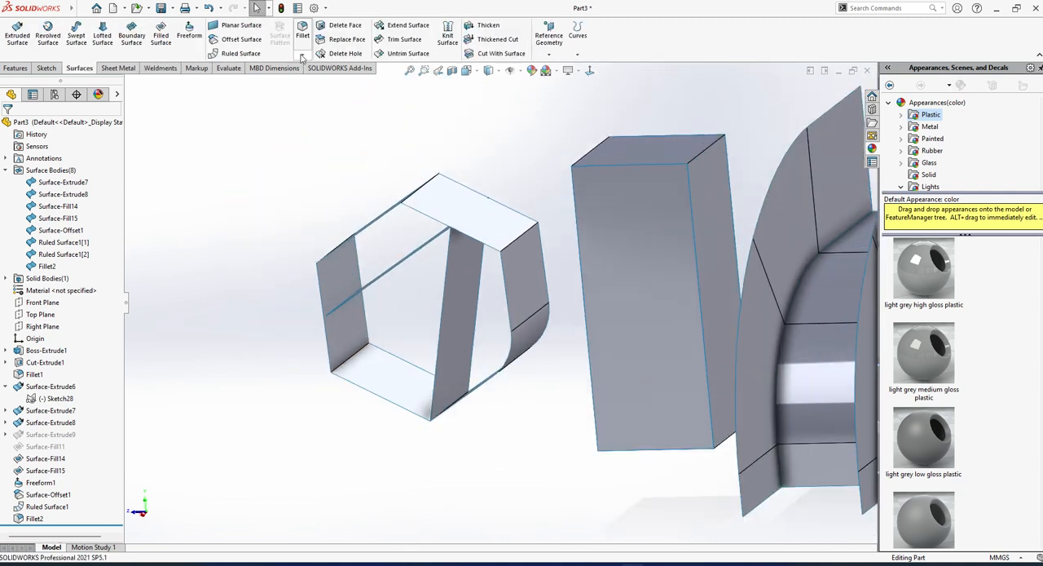
# Start a Chamfer with the angle-distance type, and cancel it.
pyautogui.click(79, 68)
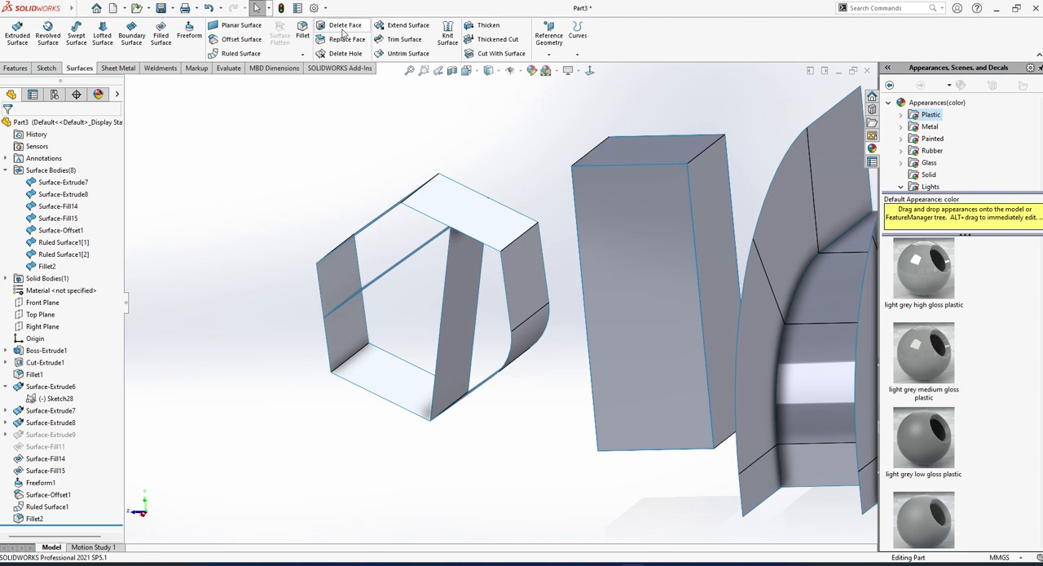
pyautogui.click(303, 54)
pyautogui.click(323, 82)
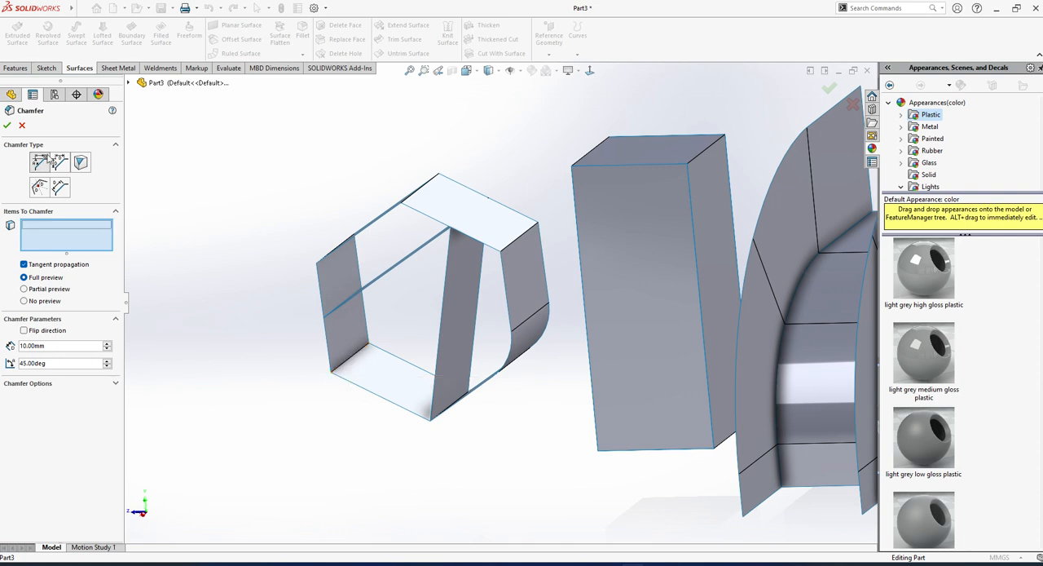
pyautogui.click(45, 156)
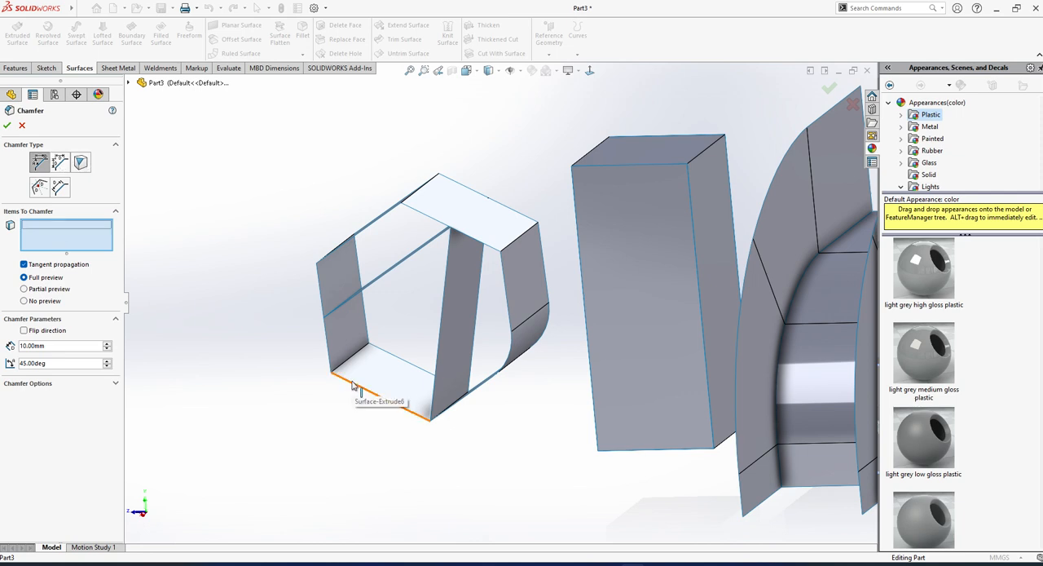
pyautogui.moveTo(452, 382); pyautogui.dragTo(512, 366, button='middle')
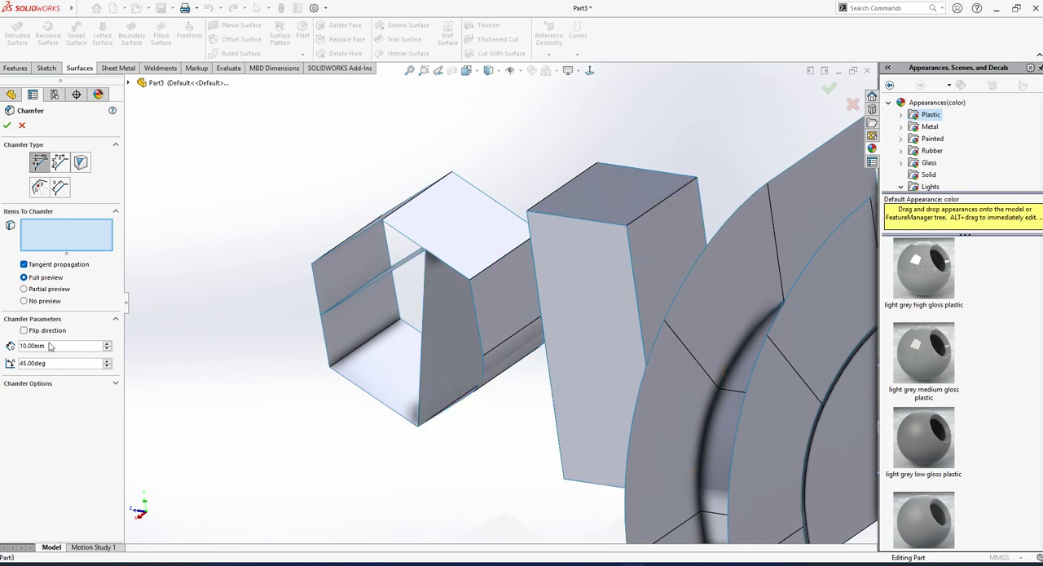
pyautogui.click(22, 125)
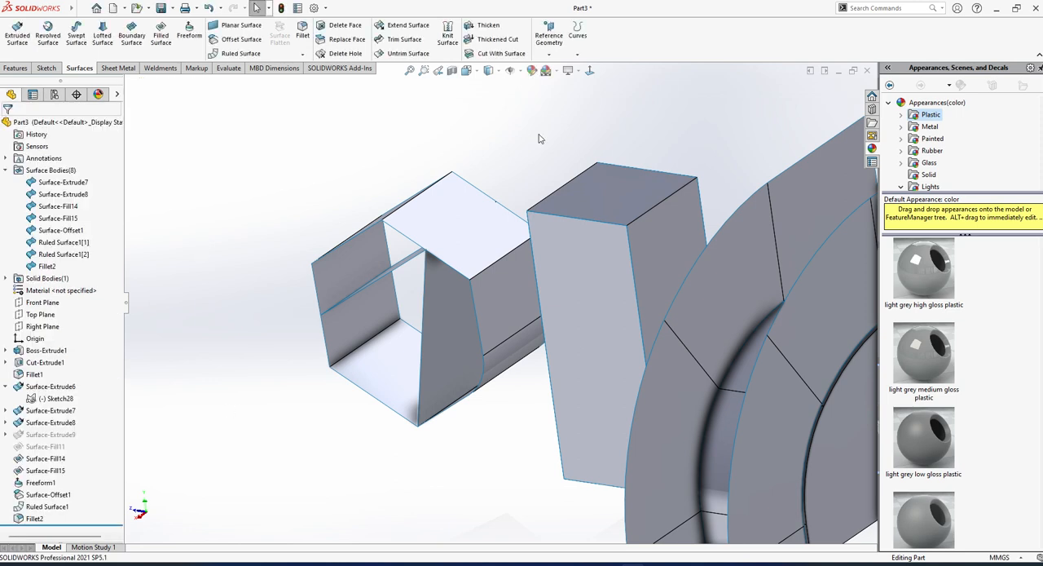
# Try deleting the solid body's flat rounded front face using Delete Face with the plain Delete option, and undo it.
pyautogui.moveTo(618, 302); pyautogui.dragTo(621, 330, button='middle')
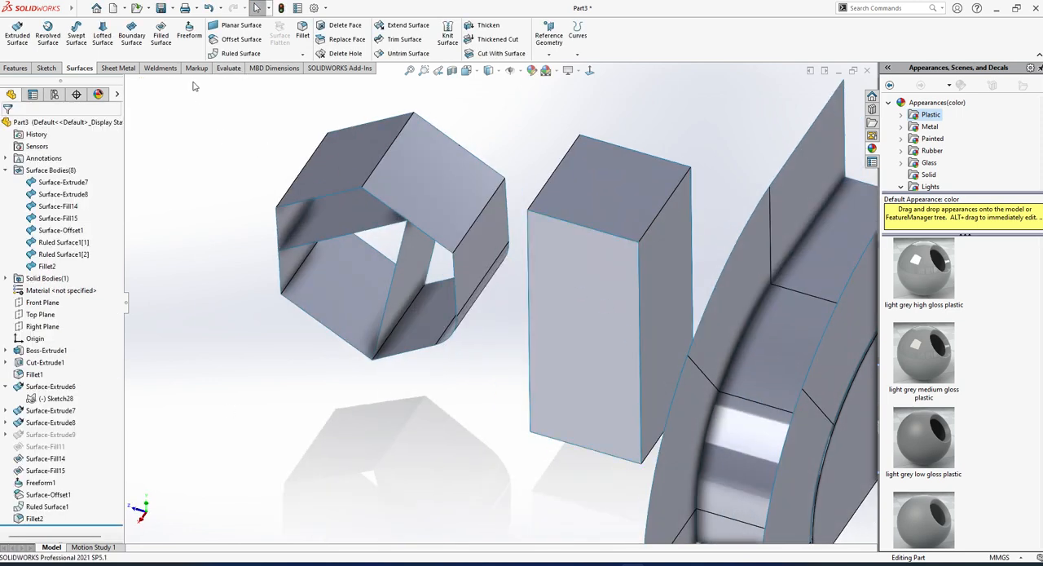
pyautogui.click(342, 28)
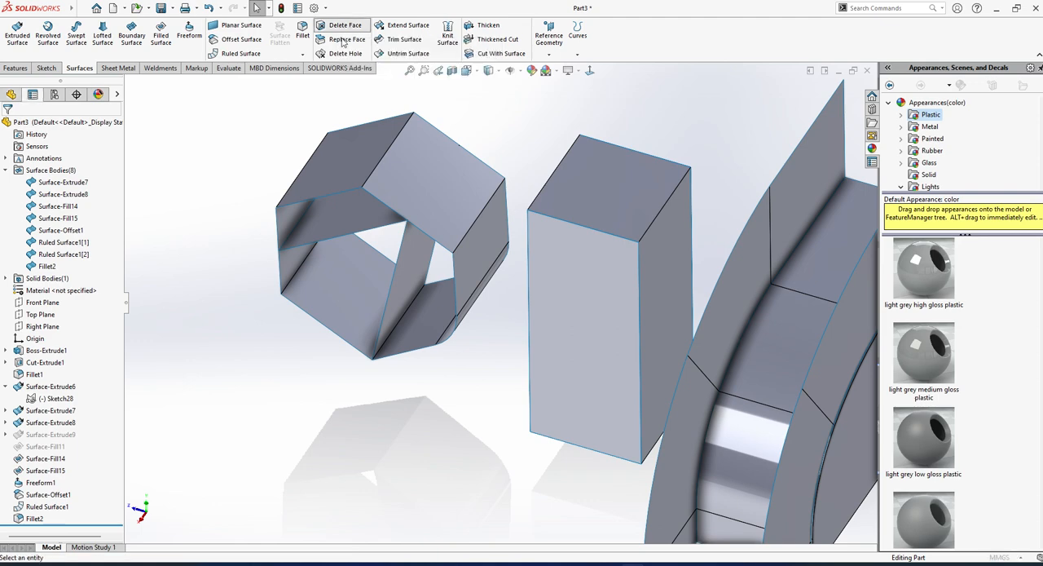
pyautogui.scroll(3, 497, 275)
pyautogui.moveTo(502, 289); pyautogui.dragTo(514, 330, button='middle')
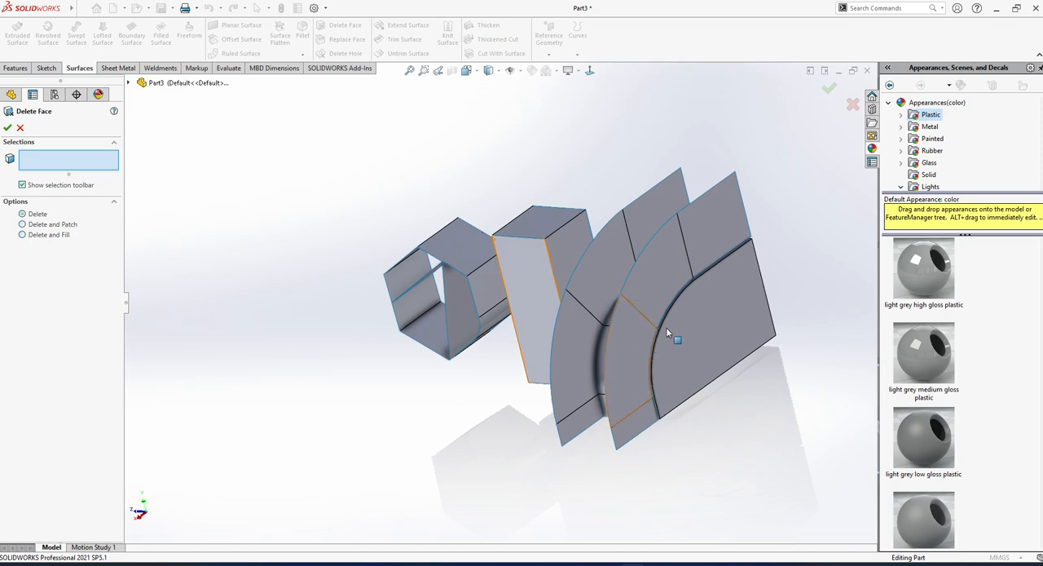
pyautogui.scroll(-2, 666, 326)
pyautogui.moveTo(666, 326); pyautogui.dragTo(502, 390, button='middle')
pyautogui.click(674, 365)
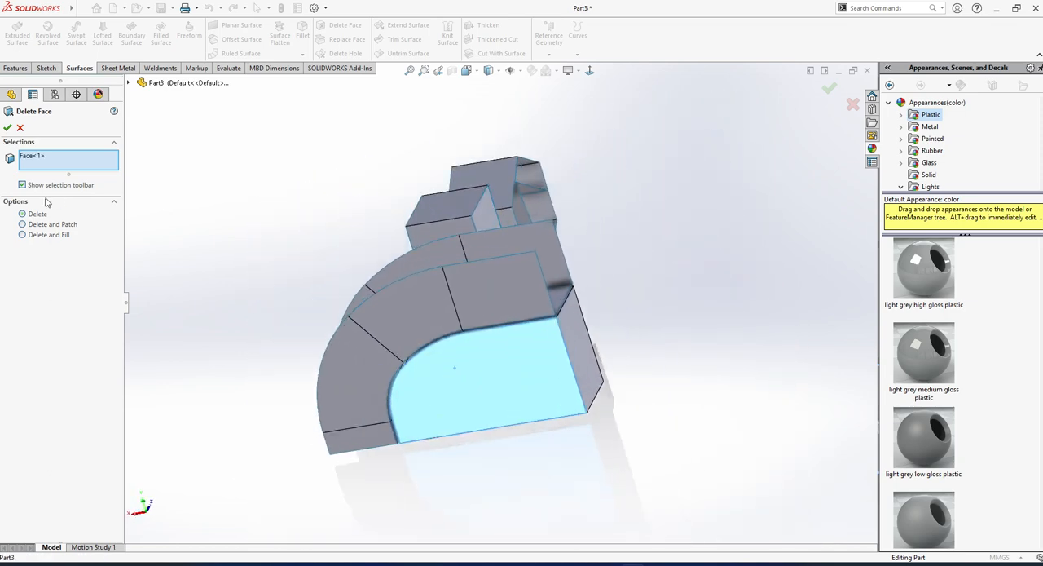
pyautogui.click(8, 128)
pyautogui.moveTo(559, 369); pyautogui.dragTo(583, 307, button='middle')
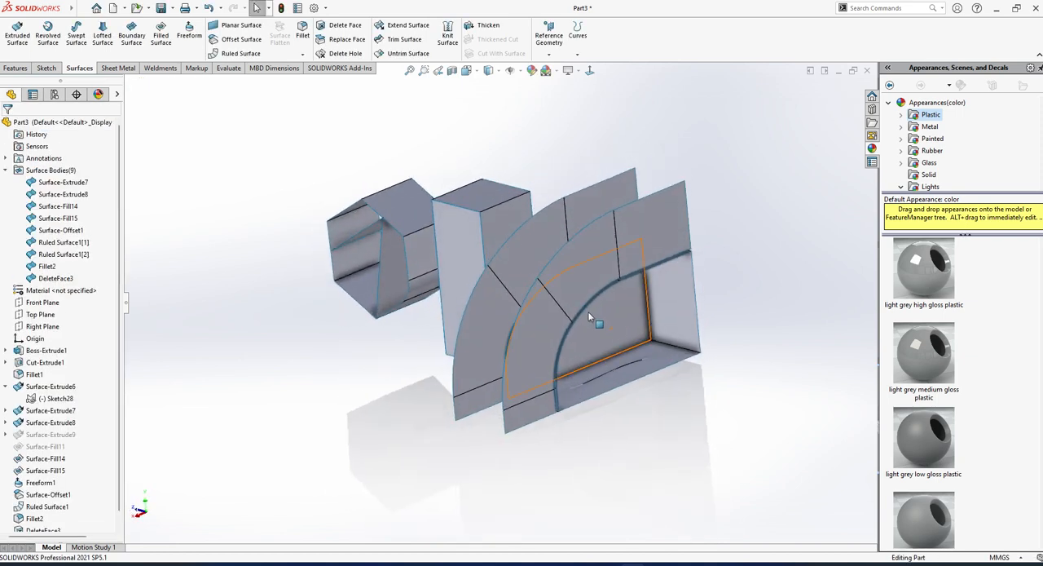
pyautogui.hotkey('ctrl', 'z')
pyautogui.scroll(5, 678, 363)
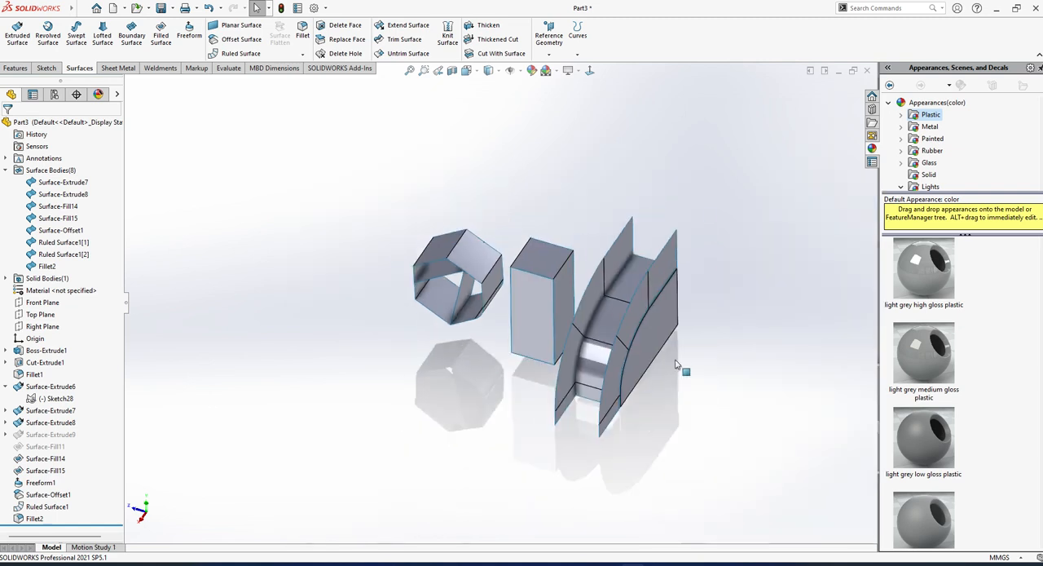
# Start a Delete Face on the rectangular block's top face with the Delete and Patch option, and clear that face from the selection.
pyautogui.moveTo(680, 365); pyautogui.dragTo(644, 352, button='middle')
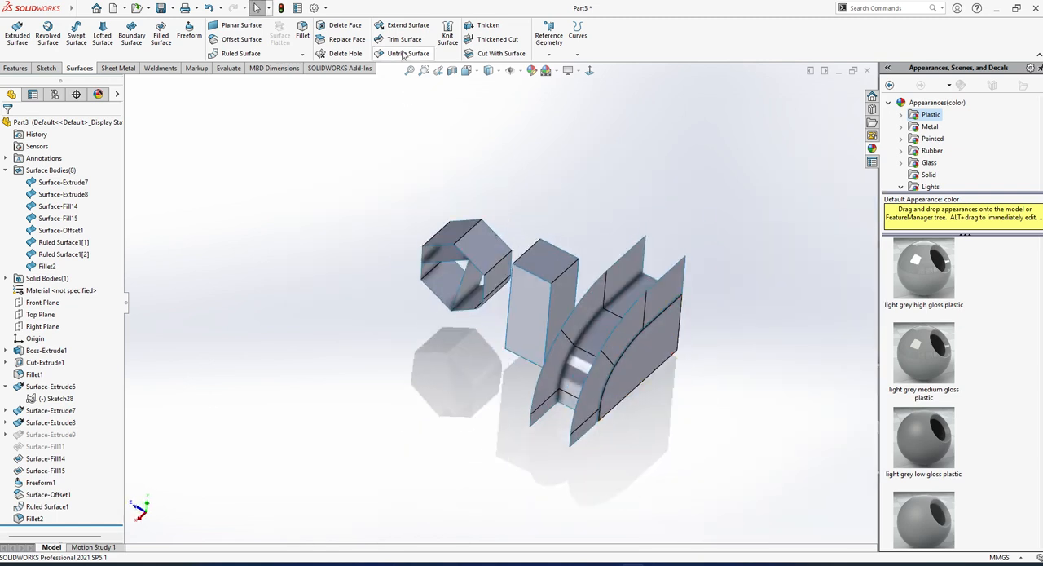
pyautogui.click(345, 25)
pyautogui.scroll(-5, 487, 277)
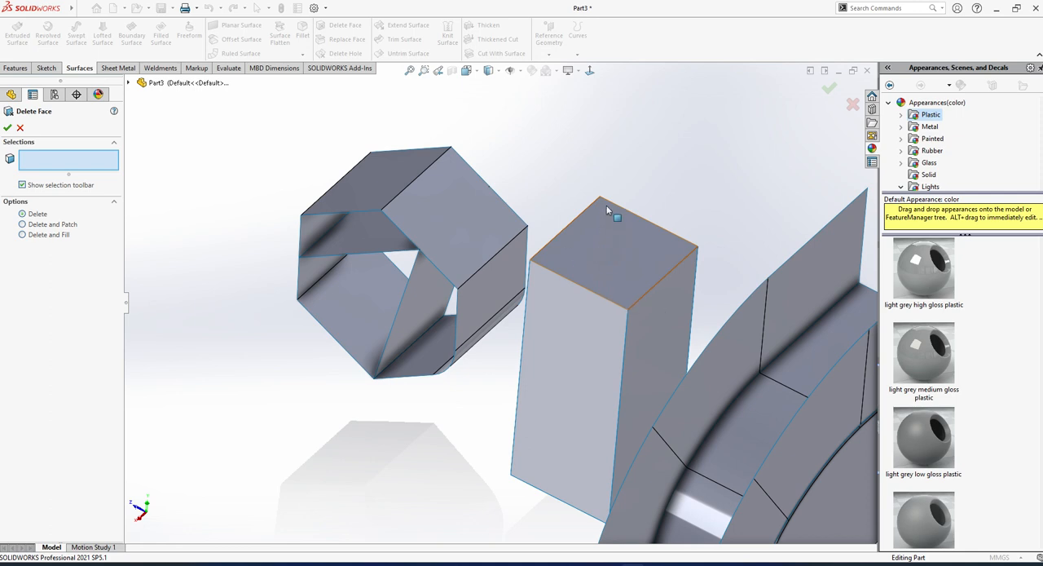
pyautogui.click(607, 255)
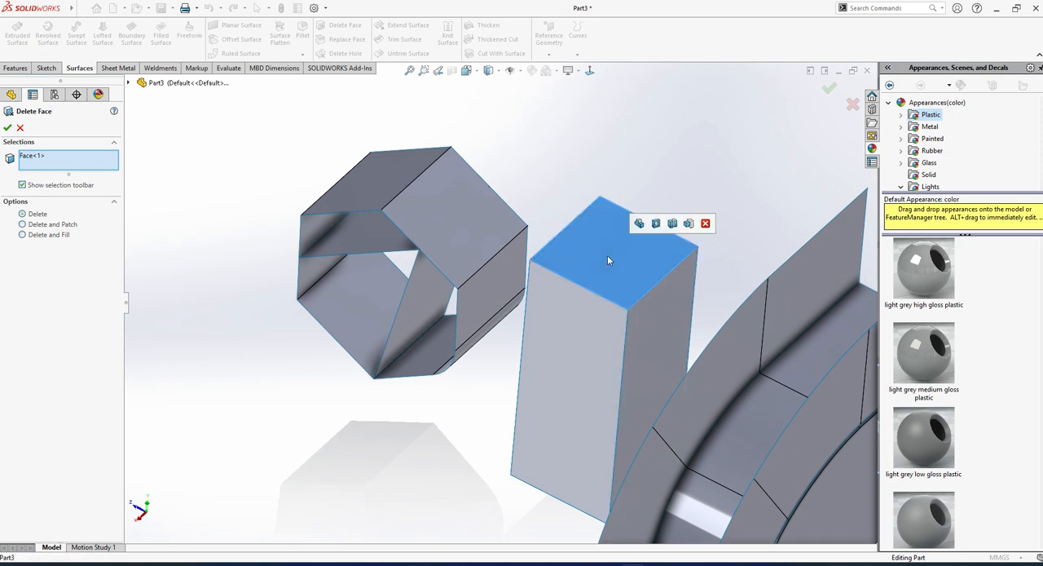
pyautogui.click(23, 225)
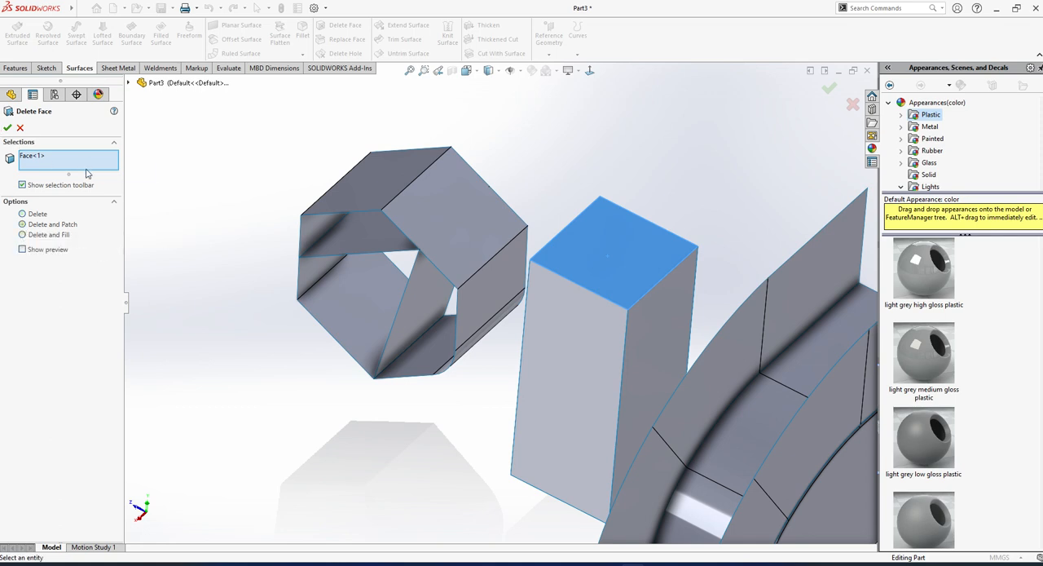
pyautogui.click(607, 258)
# Try Delete and Patch on the two adjoining upper faces of the ruled flange nearest the block, and apply Delete and Fill to them instead.
pyautogui.scroll(2, 722, 355)
pyautogui.moveTo(722, 354); pyautogui.dragTo(650, 335, button='middle')
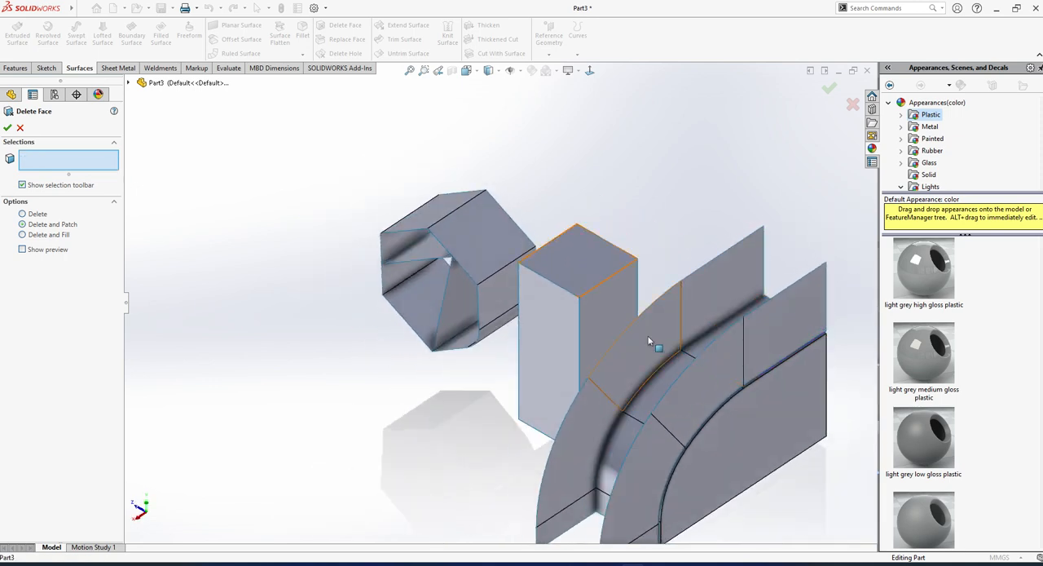
pyautogui.click(650, 333)
pyautogui.click(707, 282)
pyautogui.scroll(-2, 707, 318)
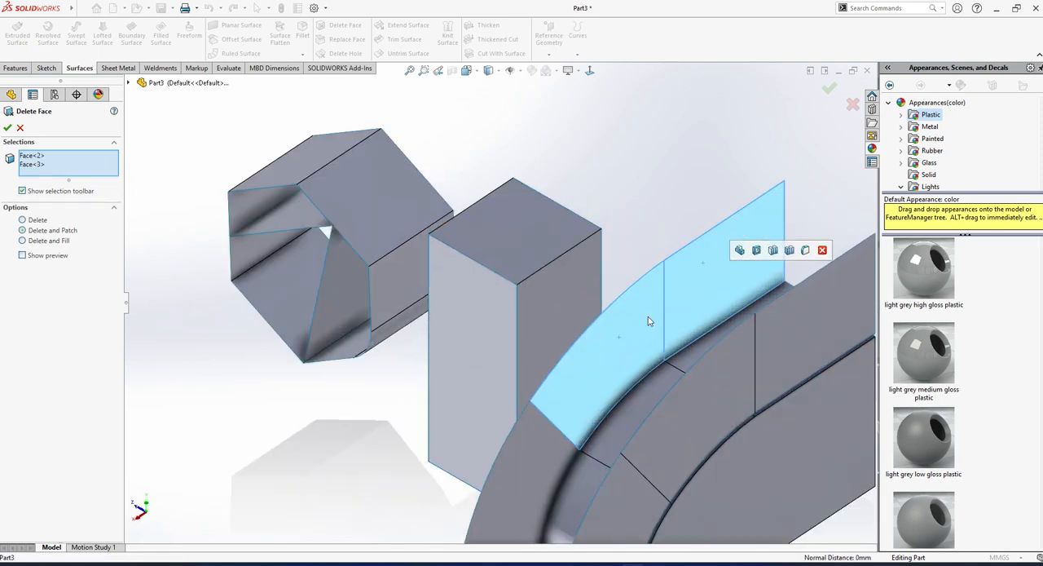
pyautogui.click(7, 128)
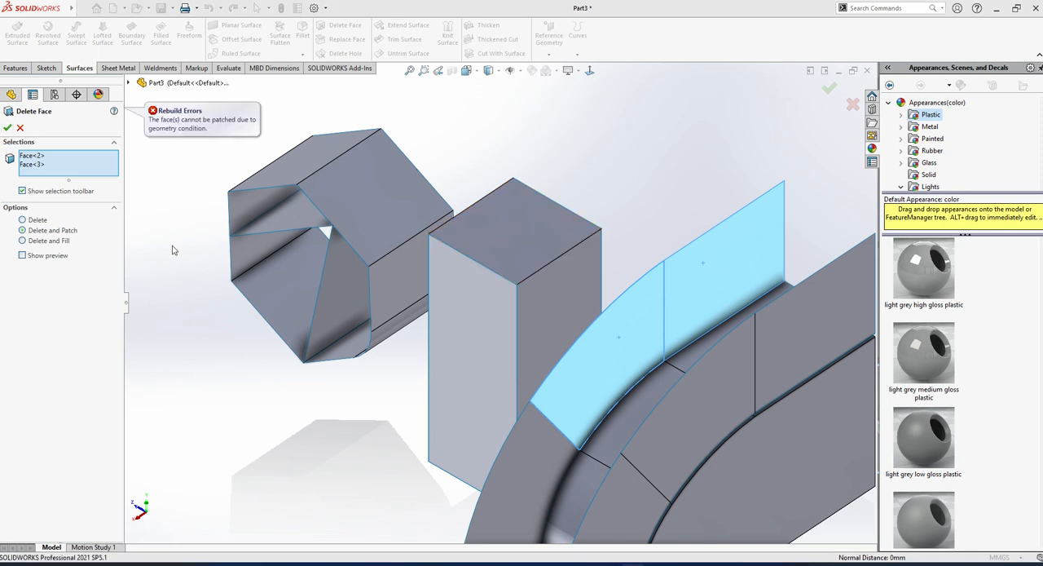
pyautogui.click(24, 243)
pyautogui.click(8, 128)
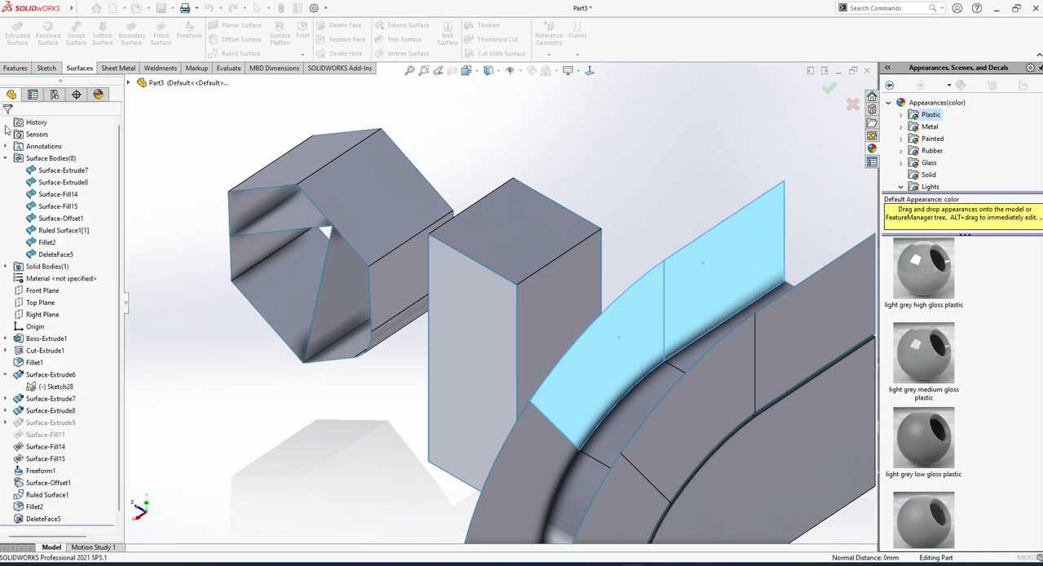
# Edit the Delete and Fill feature, try adding the same flange's two lower faces, and remove them from the selection before accepting.
pyautogui.scroll(1, 660, 302)
pyautogui.moveTo(660, 301); pyautogui.dragTo(563, 366, button='middle')
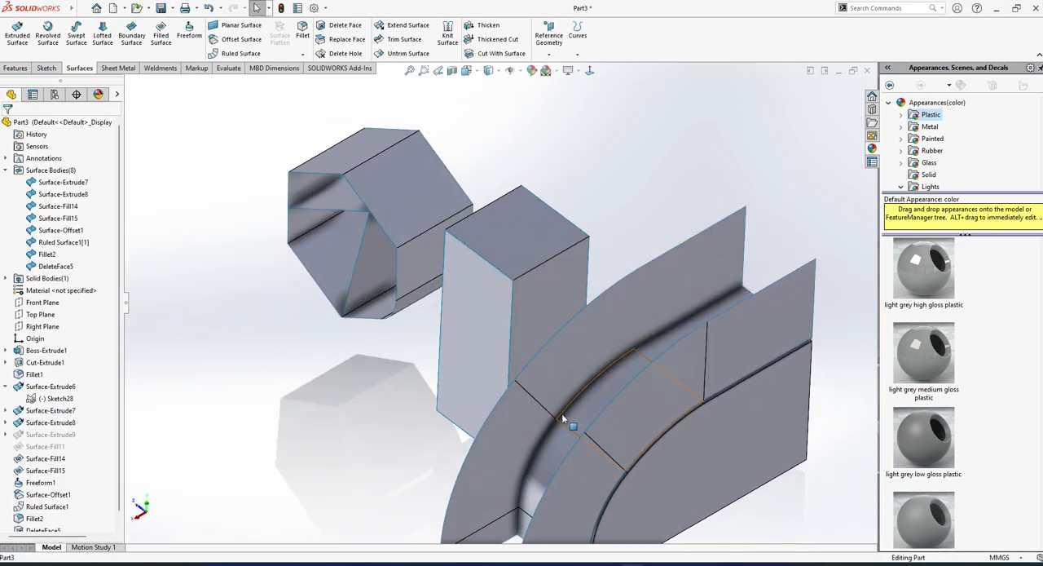
pyautogui.scroll(-1, 59, 503)
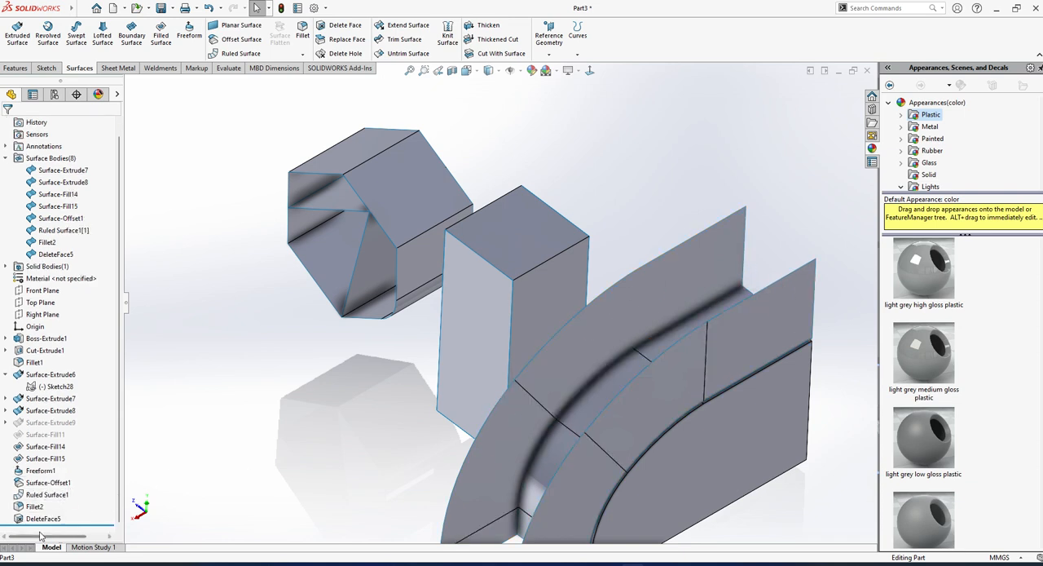
pyautogui.click(56, 496)
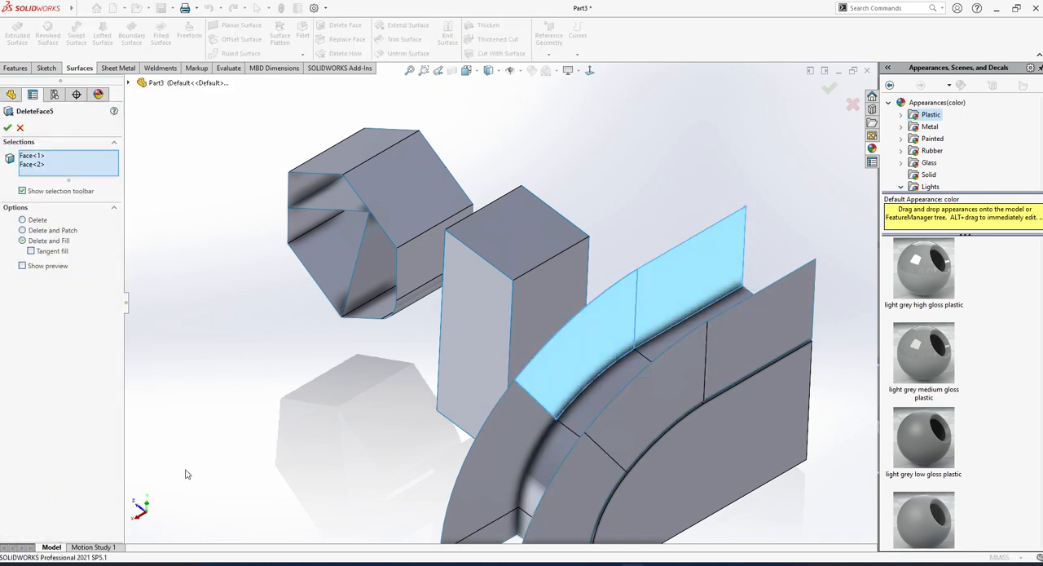
pyautogui.scroll(3, 316, 399)
pyautogui.scroll(-2, 507, 417)
pyautogui.click(84, 164)
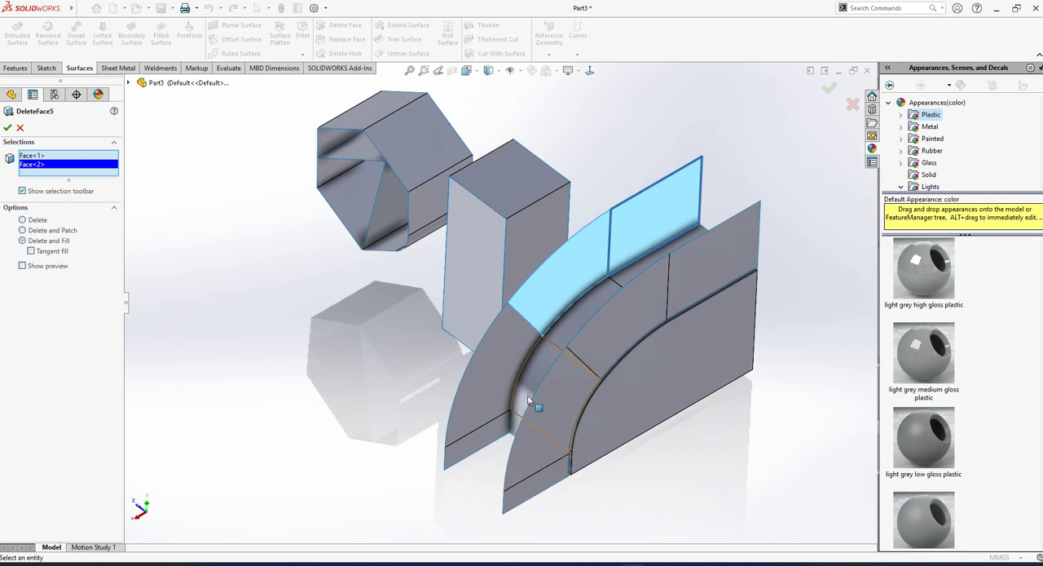
pyautogui.click(494, 373)
pyautogui.click(491, 437)
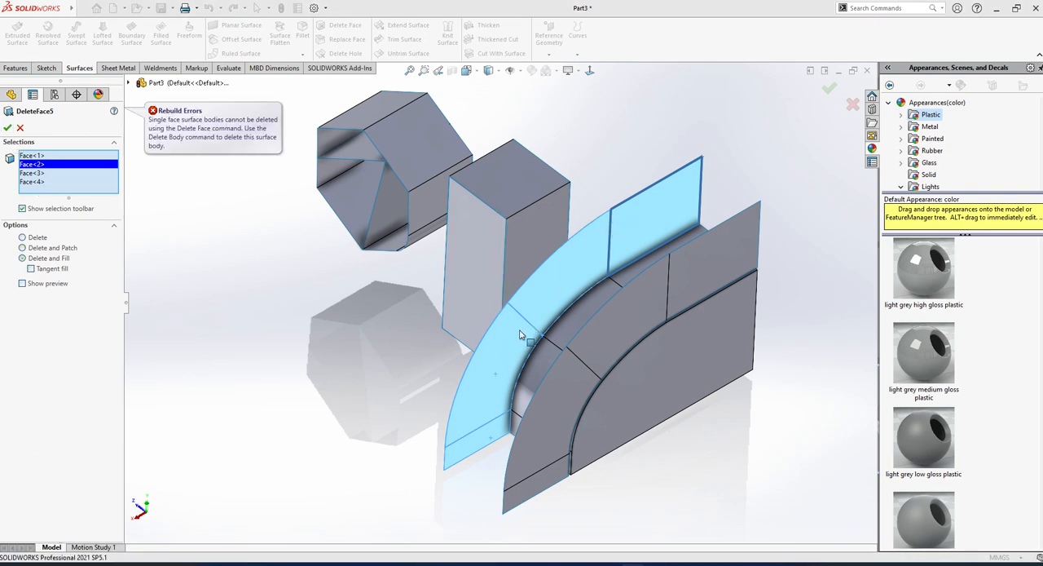
pyautogui.click(498, 378)
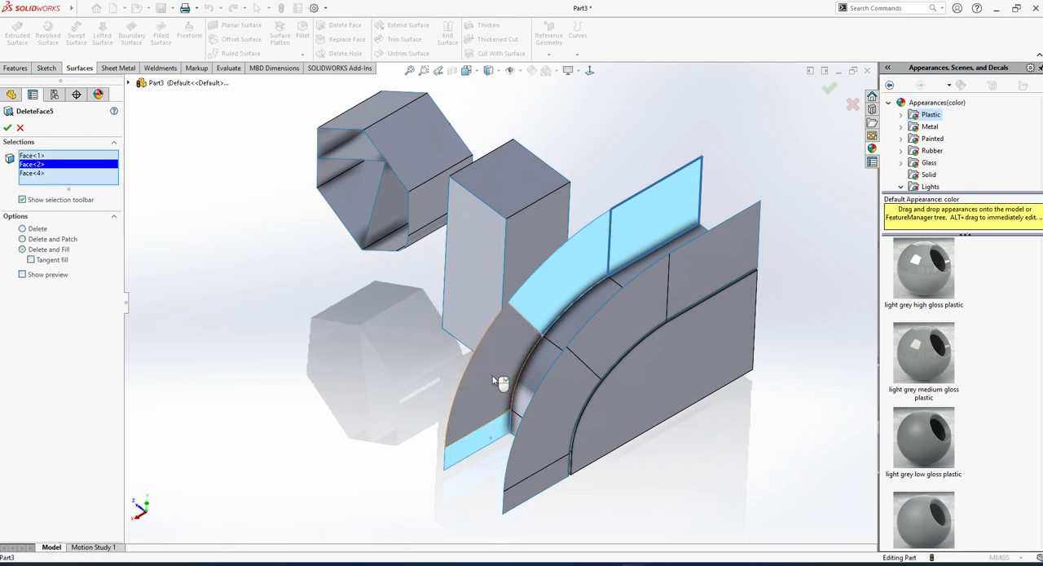
pyautogui.click(493, 440)
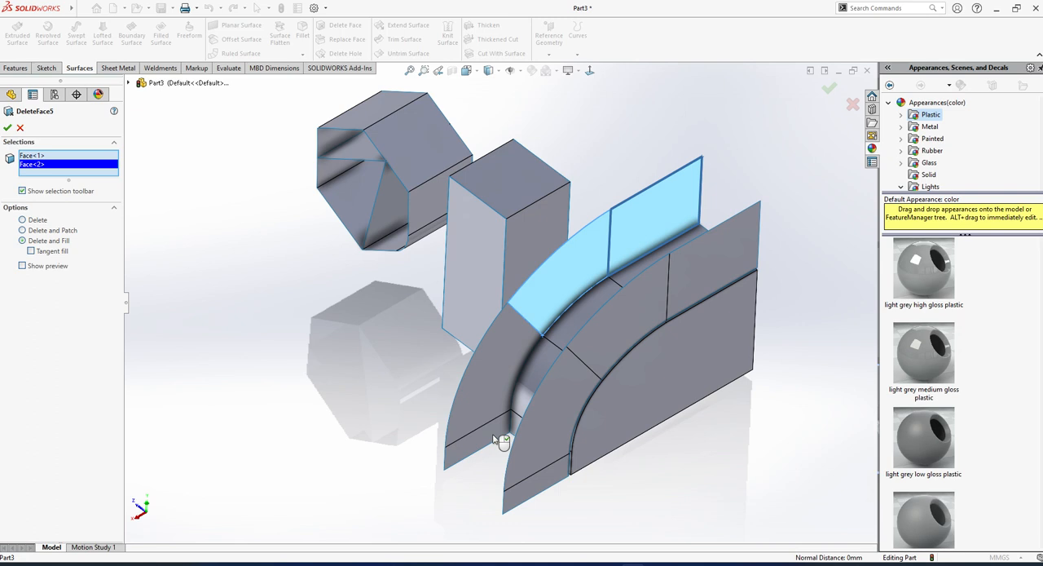
pyautogui.click(8, 128)
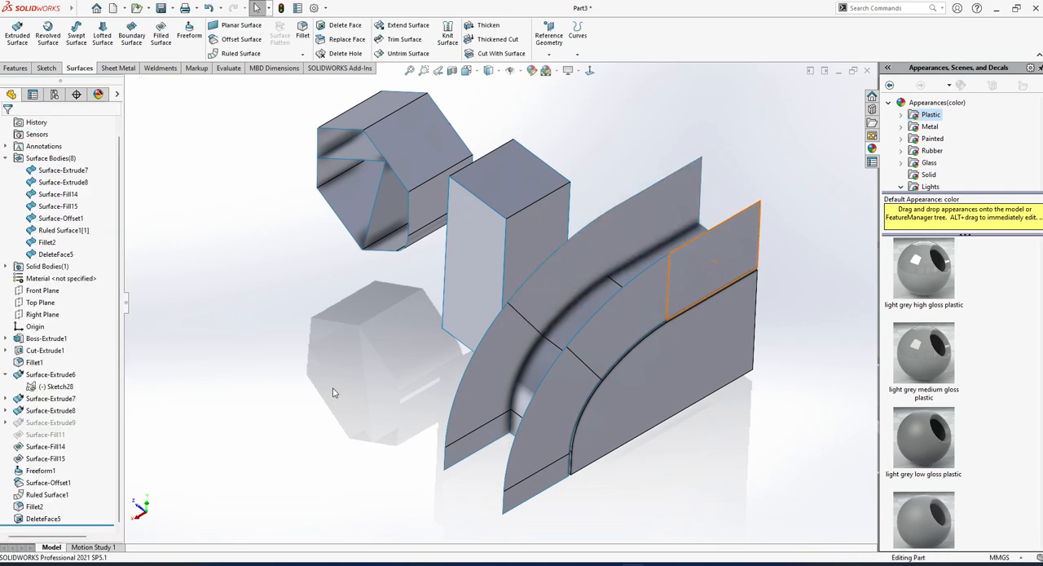
# Start Replace Face on the hexagonal surface's upper sloping face nearest the block, try the block's surface as replacement, and clear it.
pyautogui.click(342, 39)
pyautogui.scroll(-5, 429, 191)
pyautogui.moveTo(429, 191); pyautogui.dragTo(427, 170, button='middle')
pyautogui.scroll(-2, 433, 214)
pyautogui.click(432, 216)
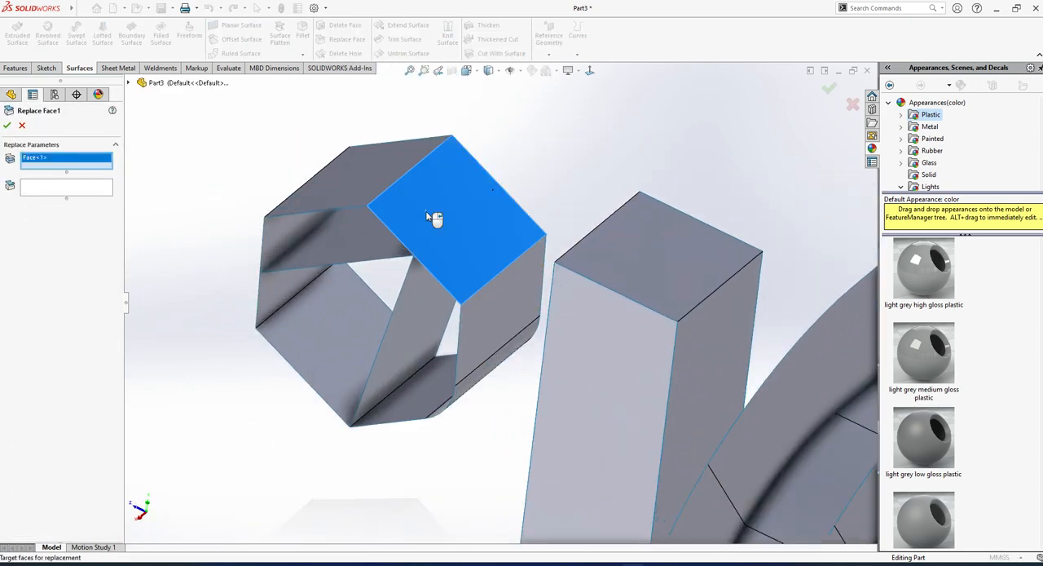
pyautogui.click(45, 188)
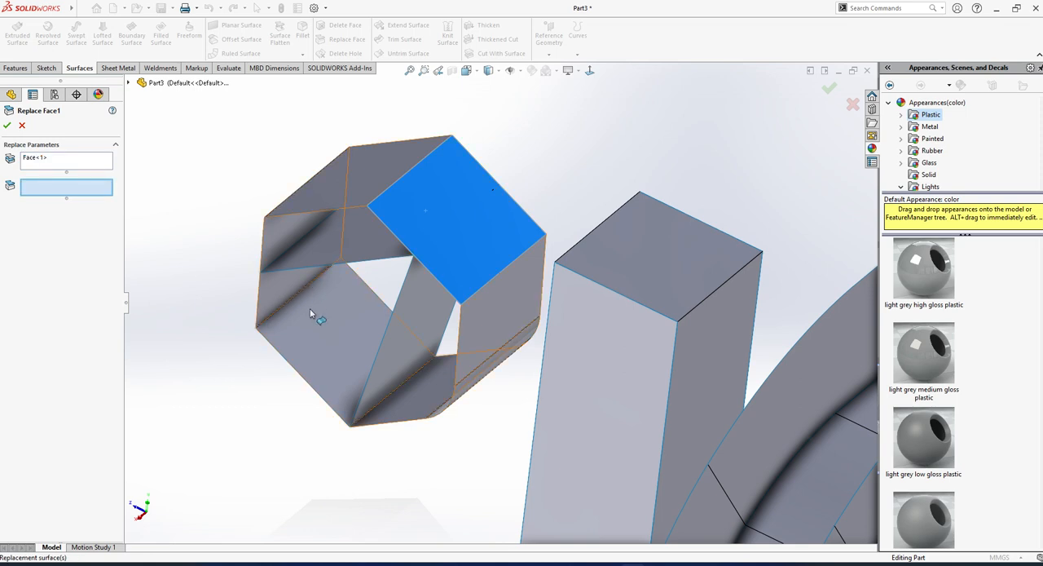
pyautogui.click(682, 282)
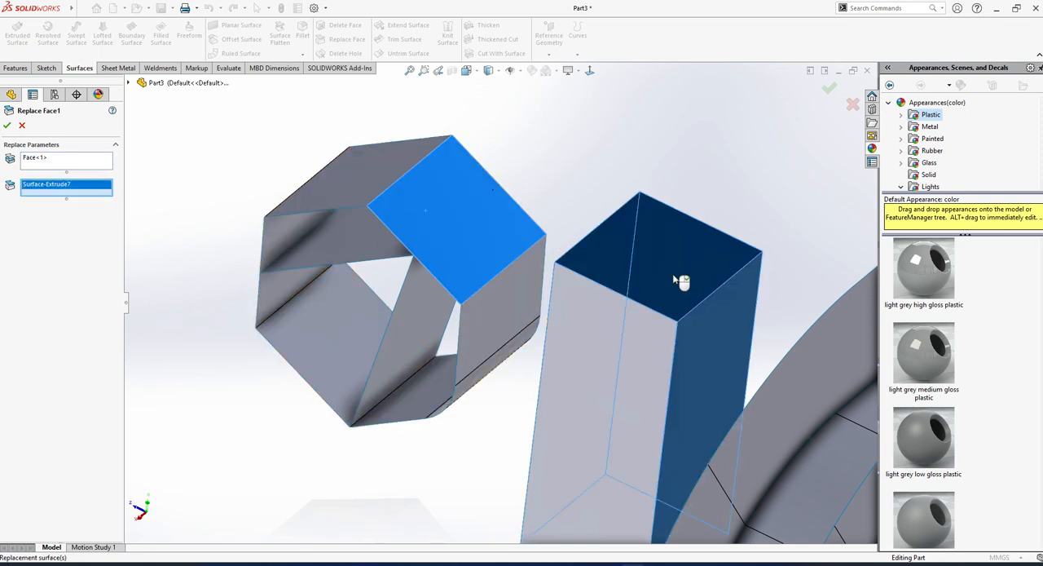
pyautogui.click(682, 284)
# Try the folded surface inside the hexagon as the replacement for the selected sloping face, and cancel Replace Face.
pyautogui.click(364, 185)
pyautogui.click(364, 186)
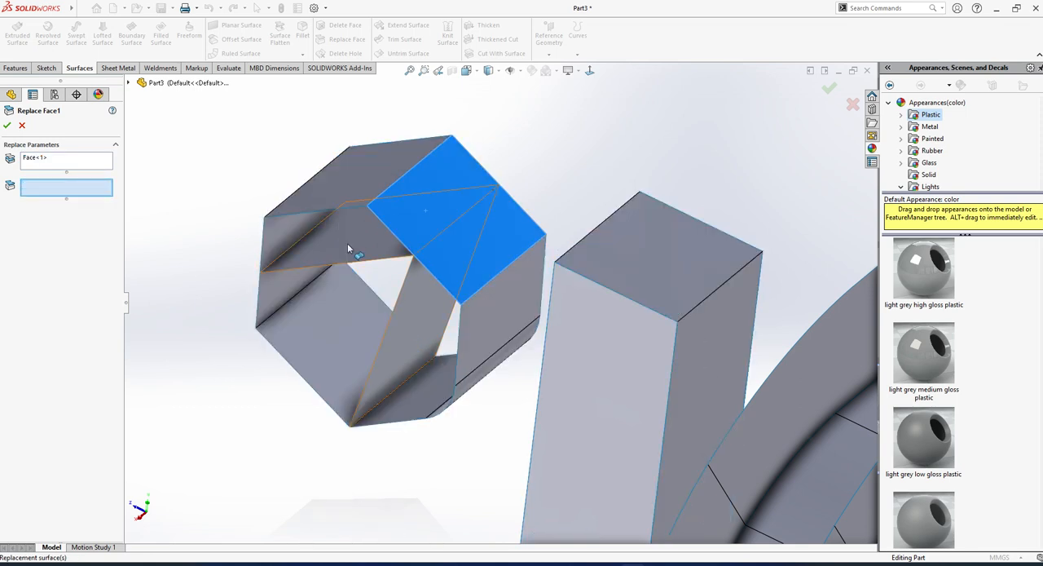
pyautogui.click(353, 248)
pyautogui.click(6, 125)
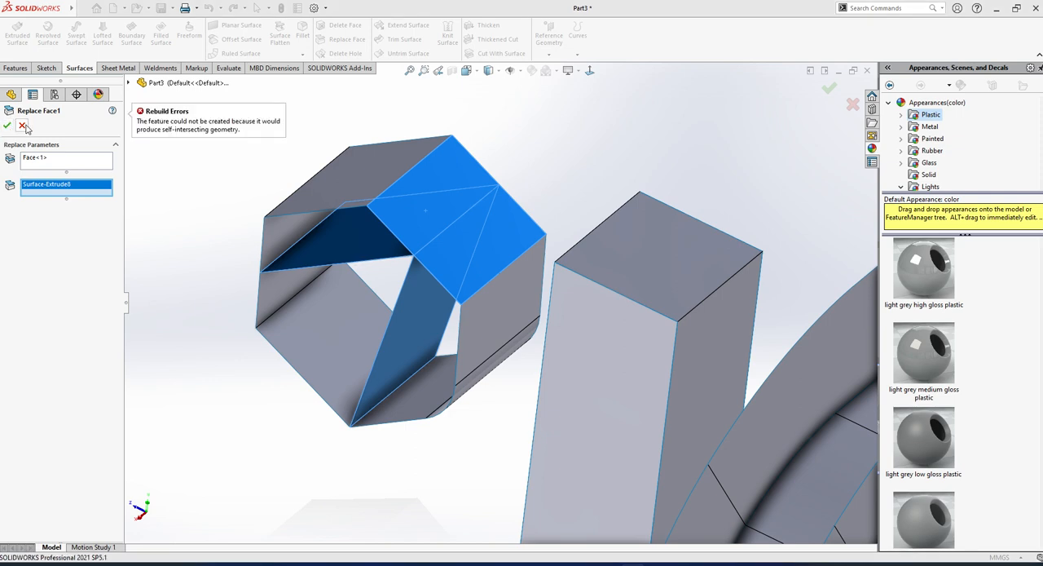
pyautogui.click(22, 125)
pyautogui.scroll(4, 453, 330)
pyautogui.moveTo(457, 332); pyautogui.dragTo(504, 330, button='middle')
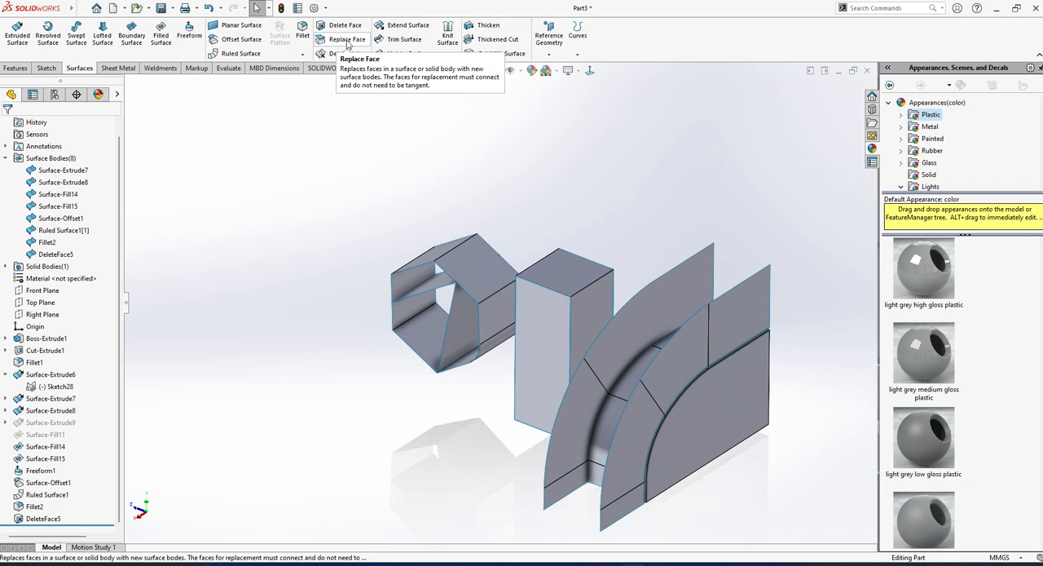
# Start Replace Face and select the bottom face of the rectangular block as the target.
pyautogui.scroll(-2, 631, 293)
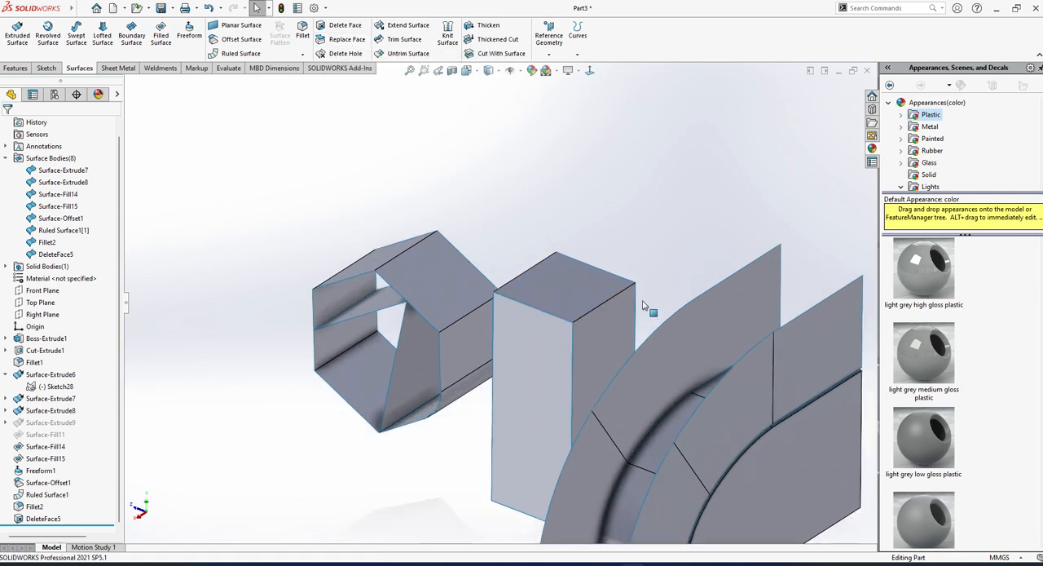
pyautogui.moveTo(644, 302); pyautogui.dragTo(655, 289, button='middle')
pyautogui.scroll(4, 583, 251)
pyautogui.scroll(-2, 583, 252)
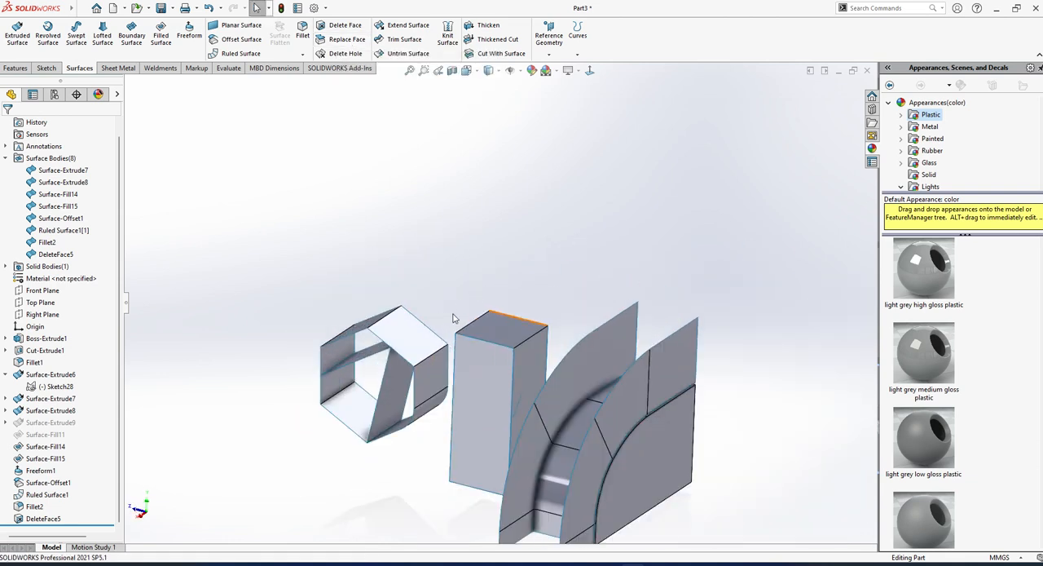
pyautogui.moveTo(459, 301); pyautogui.dragTo(466, 336, button='middle')
pyautogui.scroll(2, 496, 391)
pyautogui.moveTo(496, 393); pyautogui.dragTo(457, 282, button='middle')
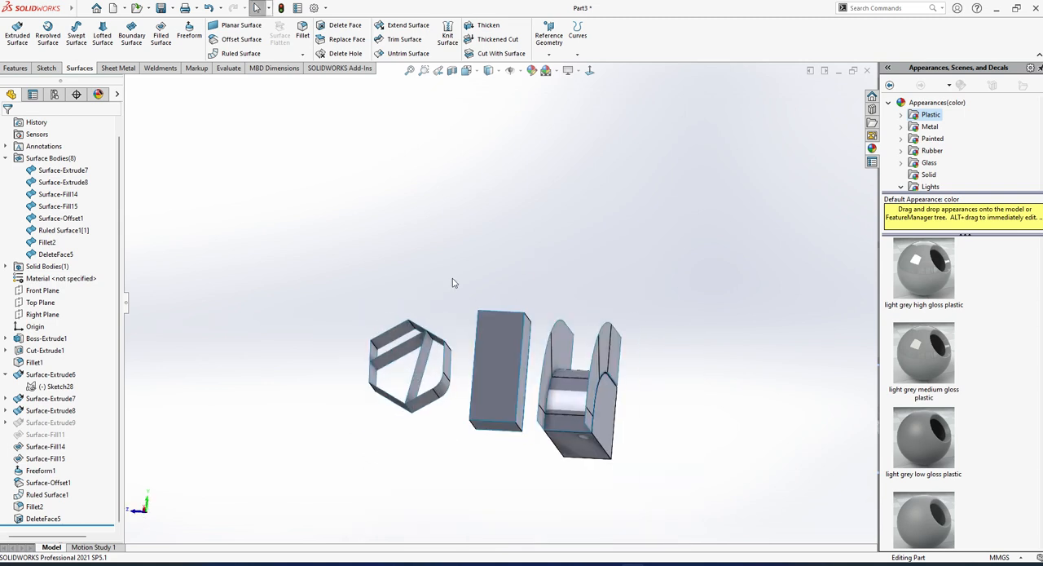
pyautogui.click(345, 39)
pyautogui.click(495, 434)
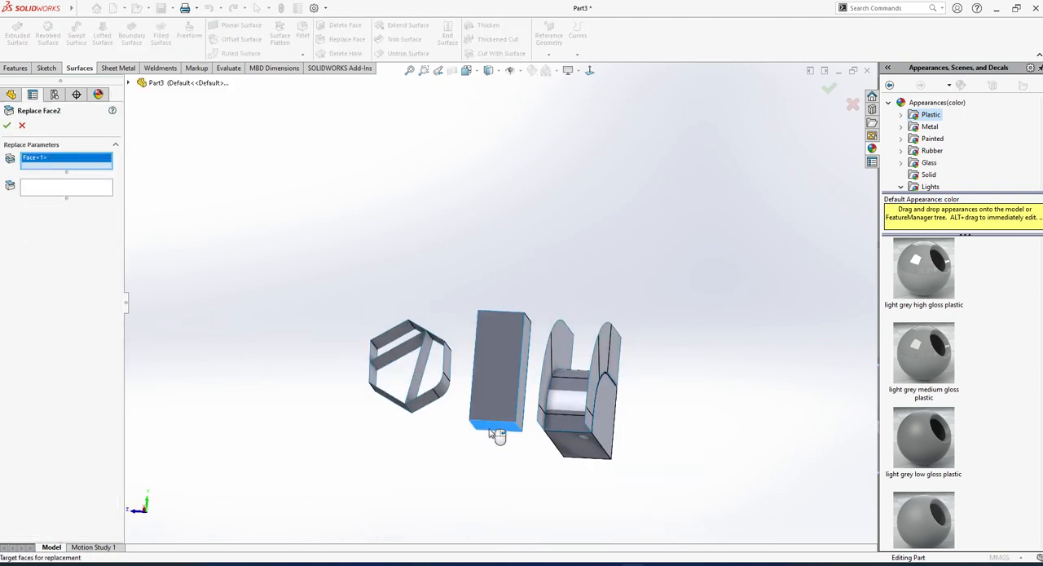
pyautogui.moveTo(496, 433); pyautogui.dragTo(431, 415, button='middle')
# Try the block's own surface body as the replacement for the selected bottom face, clear it and cancel Replace Face.
pyautogui.click(28, 184)
pyautogui.moveTo(421, 295); pyautogui.dragTo(499, 238, button='middle')
pyautogui.click(499, 359)
pyautogui.click(7, 124)
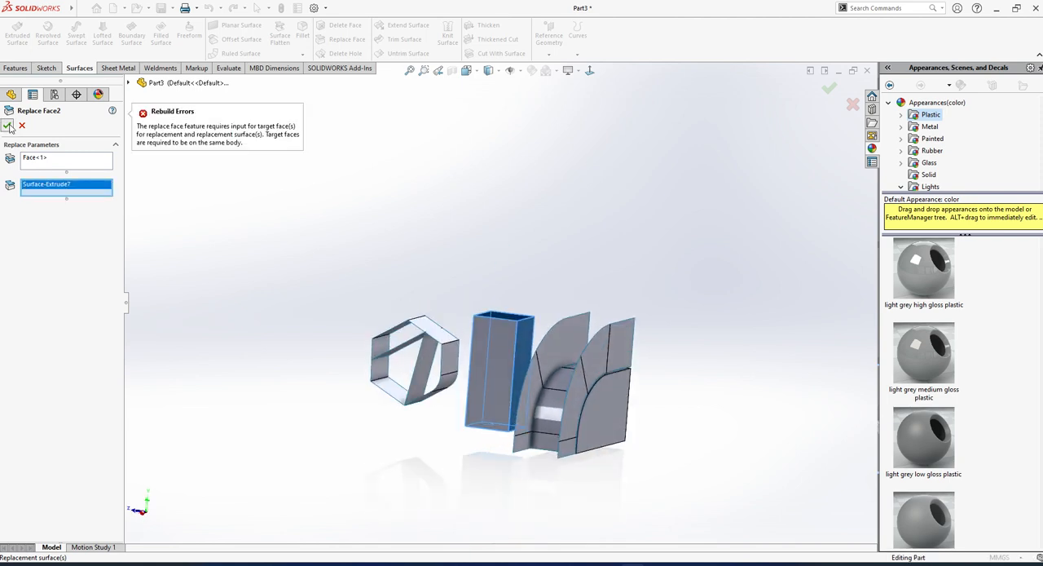
pyautogui.moveTo(507, 323); pyautogui.dragTo(521, 349, button='middle')
pyautogui.click(523, 349)
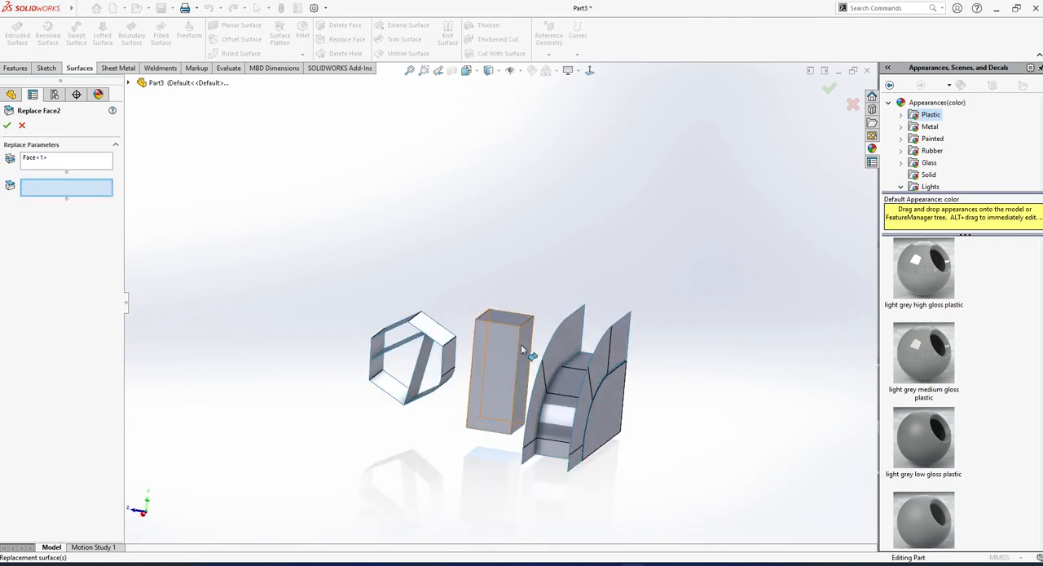
pyautogui.press('Escape')
# Create a reference plane 100 mm above the block's top face, with the offset flipped to the outside.
pyautogui.moveTo(486, 275); pyautogui.dragTo(437, 284, button='middle')
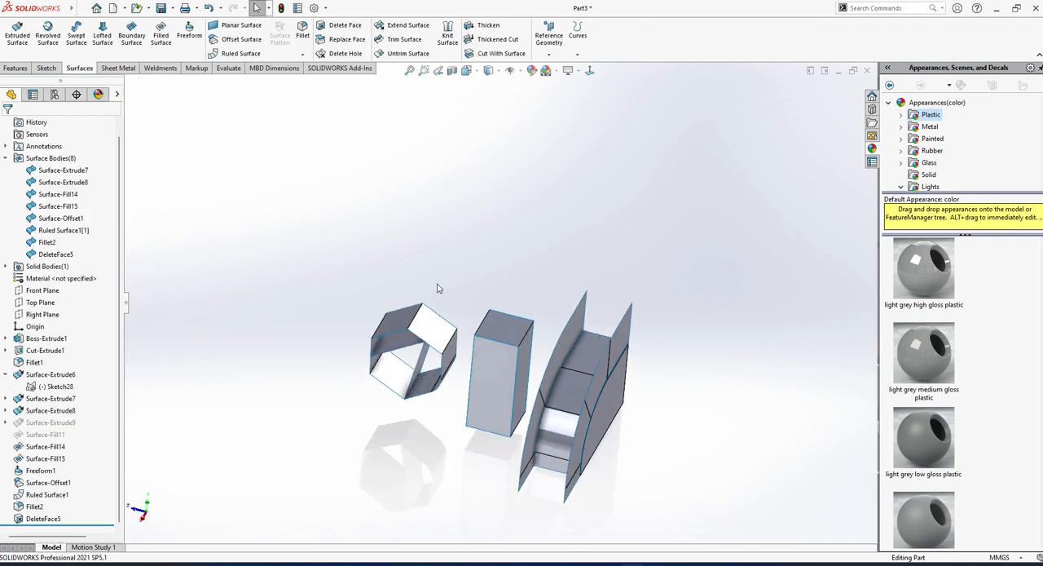
pyautogui.scroll(-2, 488, 278)
pyautogui.click(506, 351)
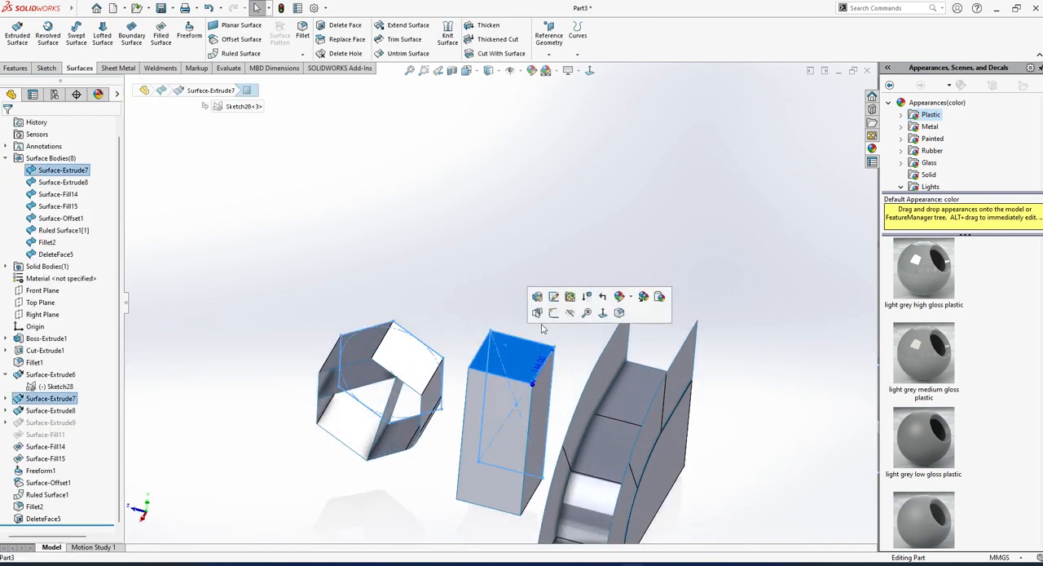
pyautogui.click(421, 269)
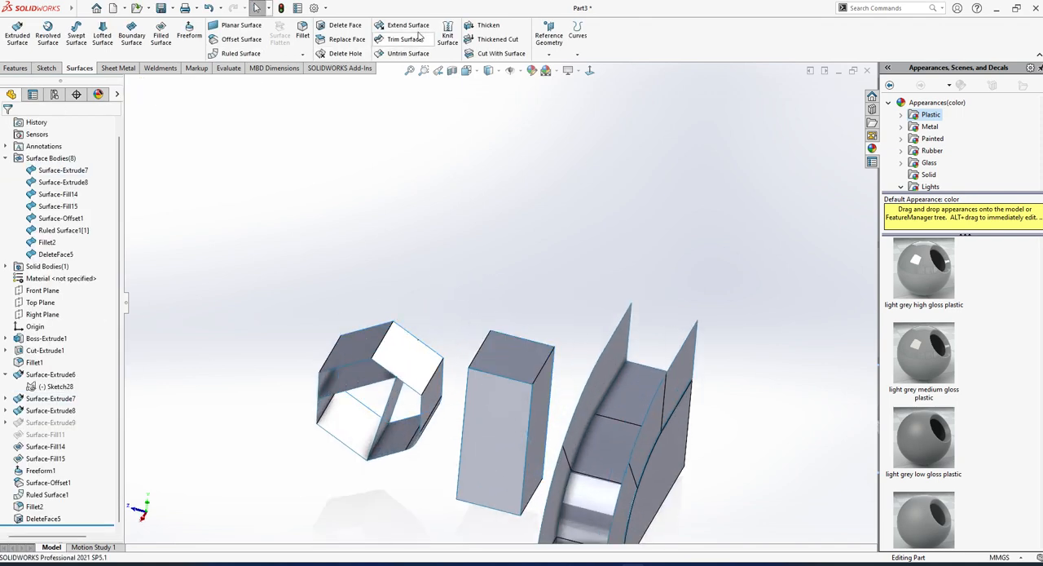
pyautogui.click(549, 47)
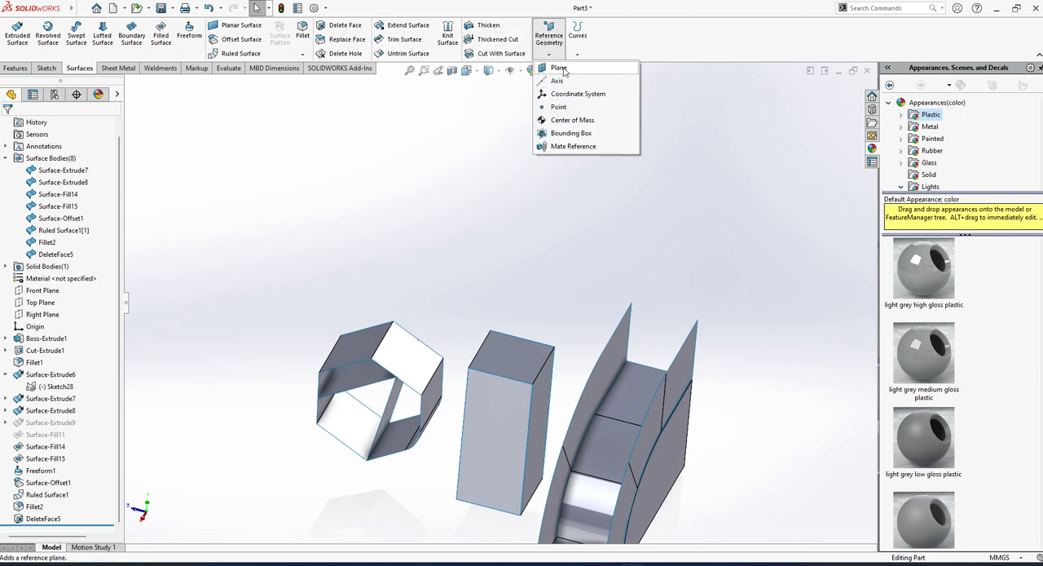
pyautogui.click(559, 68)
pyautogui.click(513, 348)
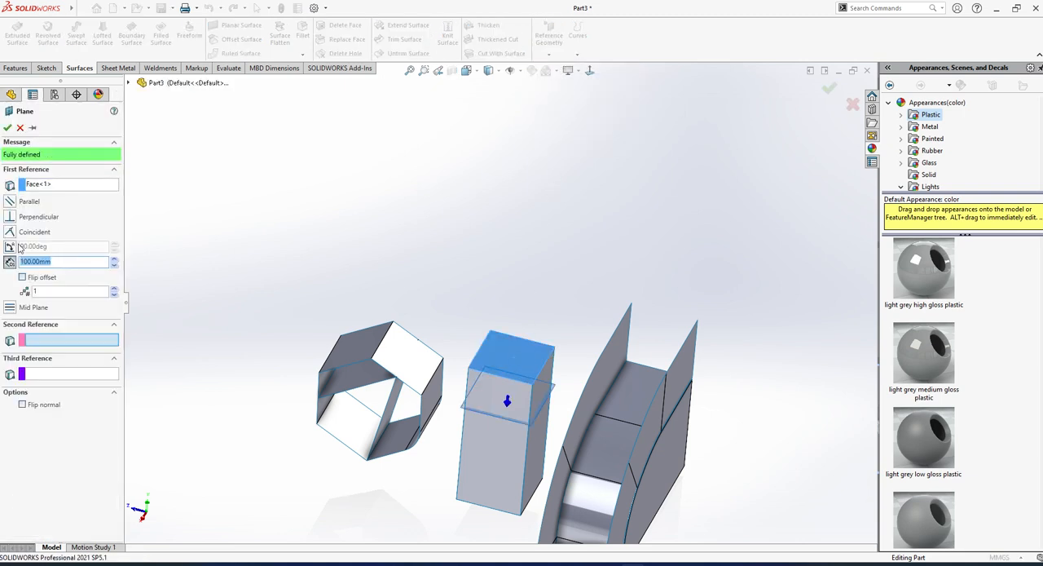
pyautogui.click(23, 277)
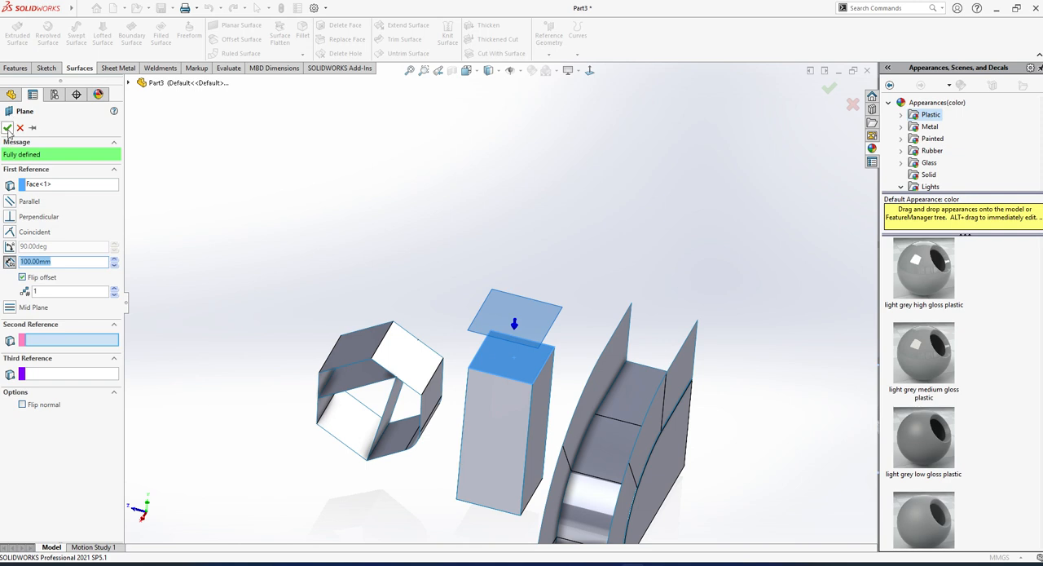
pyautogui.click(8, 127)
# Start a sketch on the new plane and convert the outline of the block's top face into it.
pyautogui.click(569, 273)
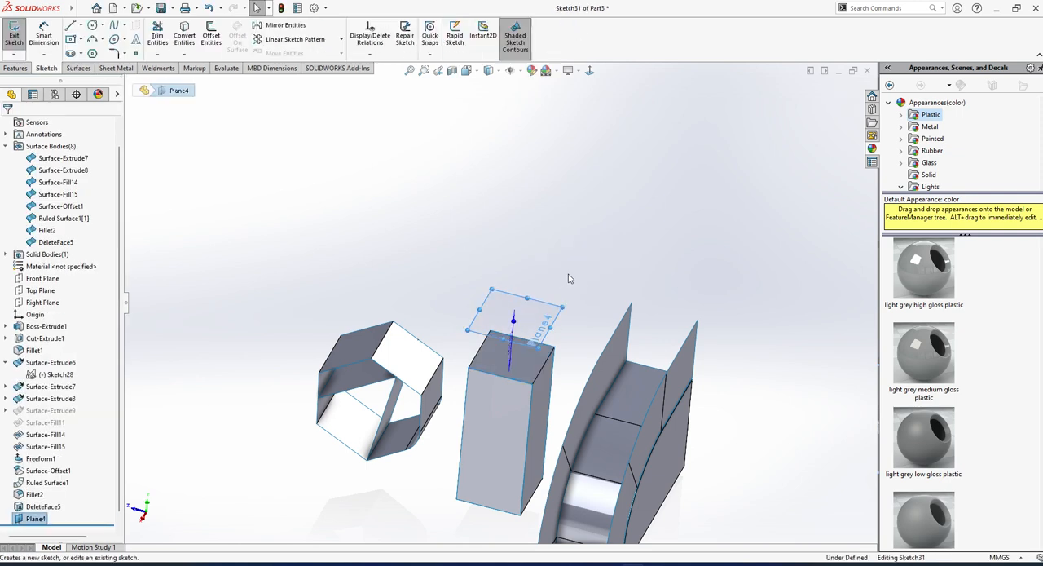
pyautogui.click(531, 291)
pyautogui.click(185, 38)
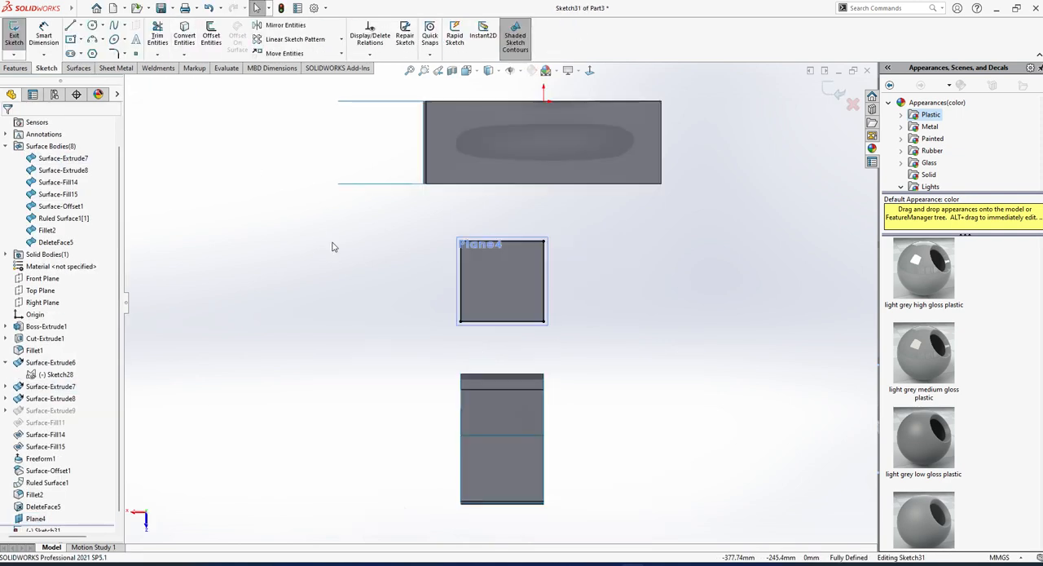
# Sketch an ellipse inside the square outline with radii of about 49 and 29 mm, and exit the sketch.
pyautogui.click(114, 39)
pyautogui.click(498, 279)
pyautogui.click(524, 287)
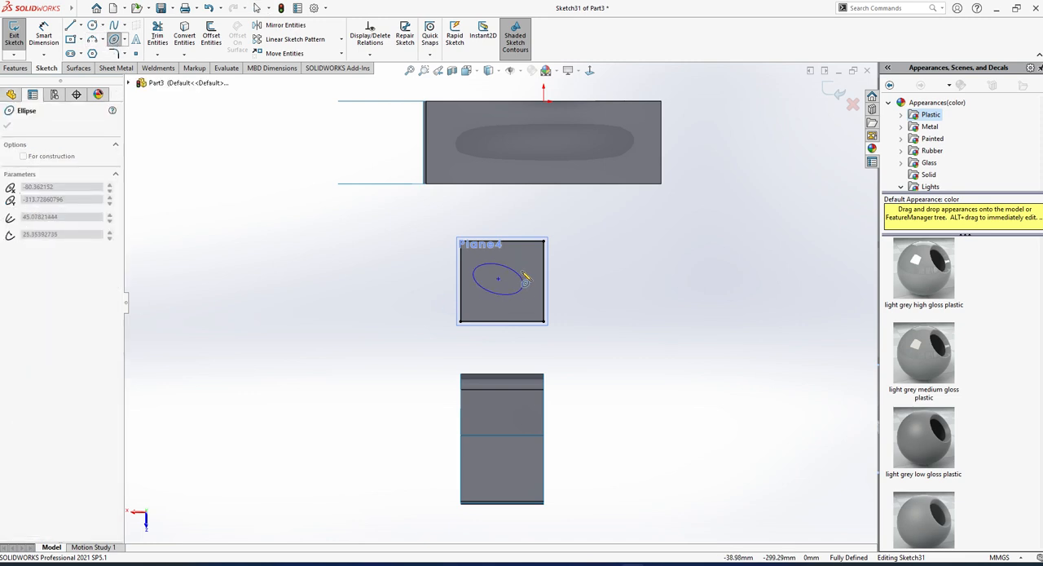
pyautogui.click(522, 271)
pyautogui.press('Escape')
pyautogui.moveTo(530, 295)
pyautogui.mouseDown(button='middle')
pyautogui.moveTo(524, 208)
pyautogui.moveTo(525, 343)
pyautogui.moveTo(489, 302)
pyautogui.moveTo(561, 308)
pyautogui.moveTo(416, 553)
pyautogui.moveTo(459, 310)
pyautogui.moveTo(460, 319)
pyautogui.mouseUp(button='middle')
pyautogui.click(18, 39)
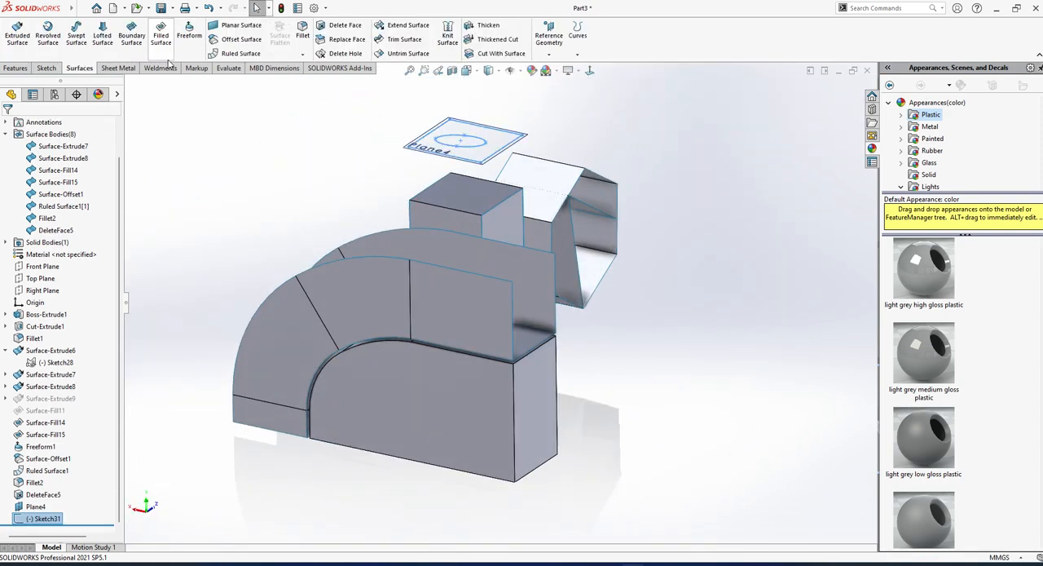
# Create a planar surface from the square sketch, leaving the ellipse as an opening.
pyautogui.scroll(-4, 501, 153)
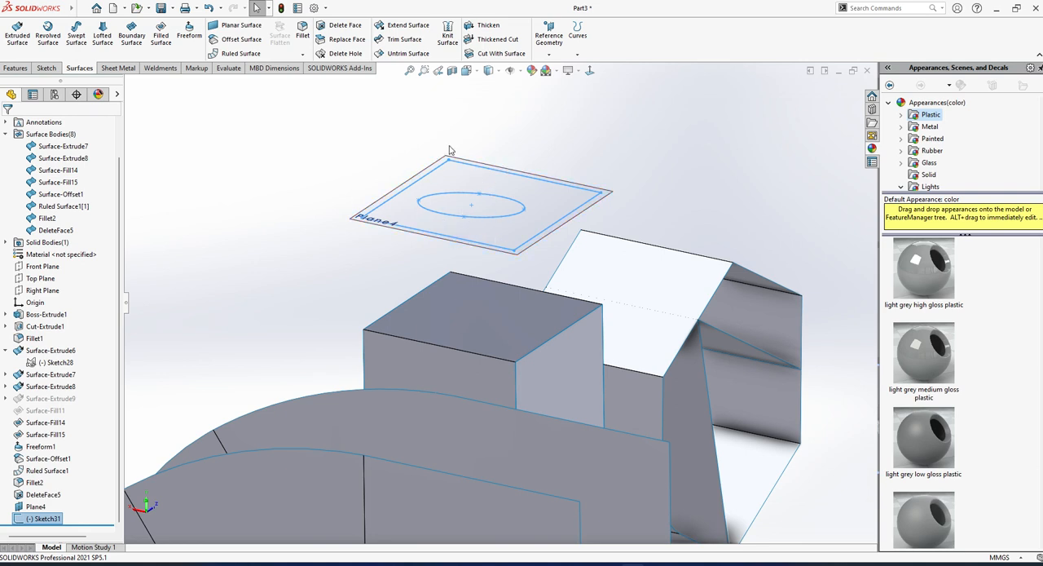
pyautogui.click(238, 25)
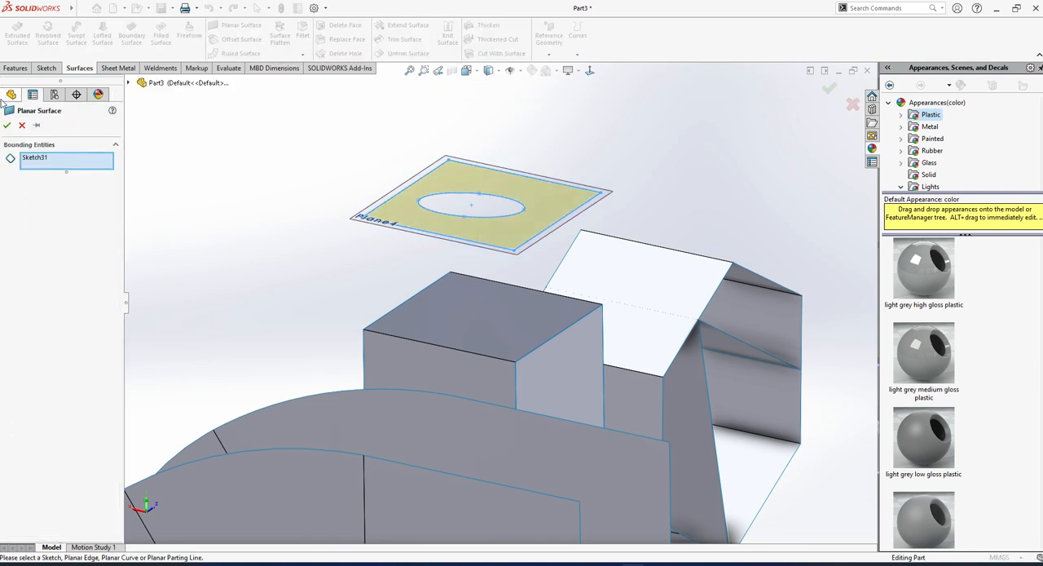
pyautogui.click(7, 125)
# Try to replace the block's top face with the planar surface above it using Replace Face.
pyautogui.scroll(3, 416, 317)
pyautogui.moveTo(415, 317); pyautogui.dragTo(383, 335, button='middle')
pyautogui.scroll(-1, 507, 287)
pyautogui.click(347, 39)
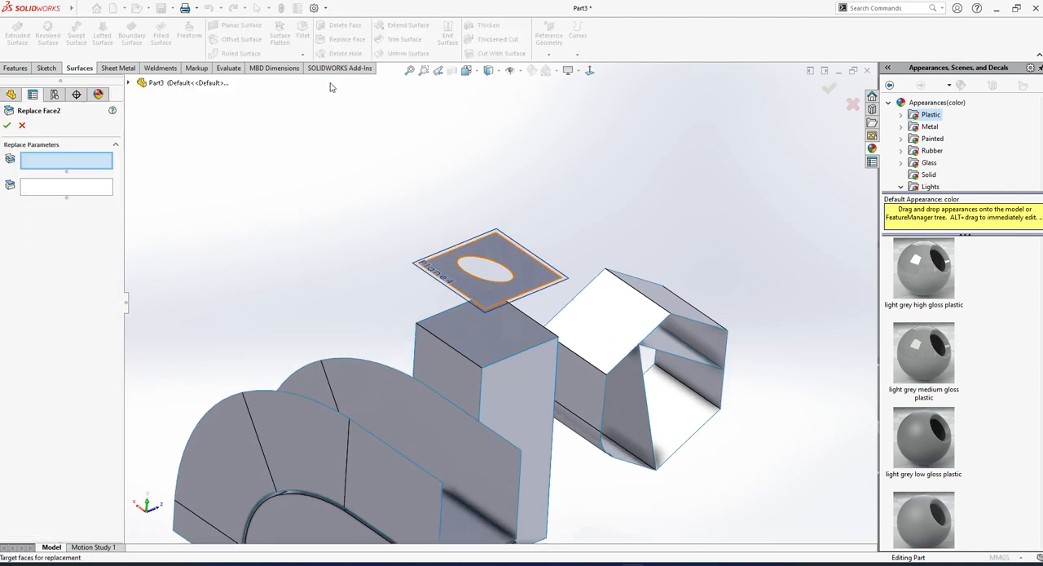
pyautogui.click(496, 333)
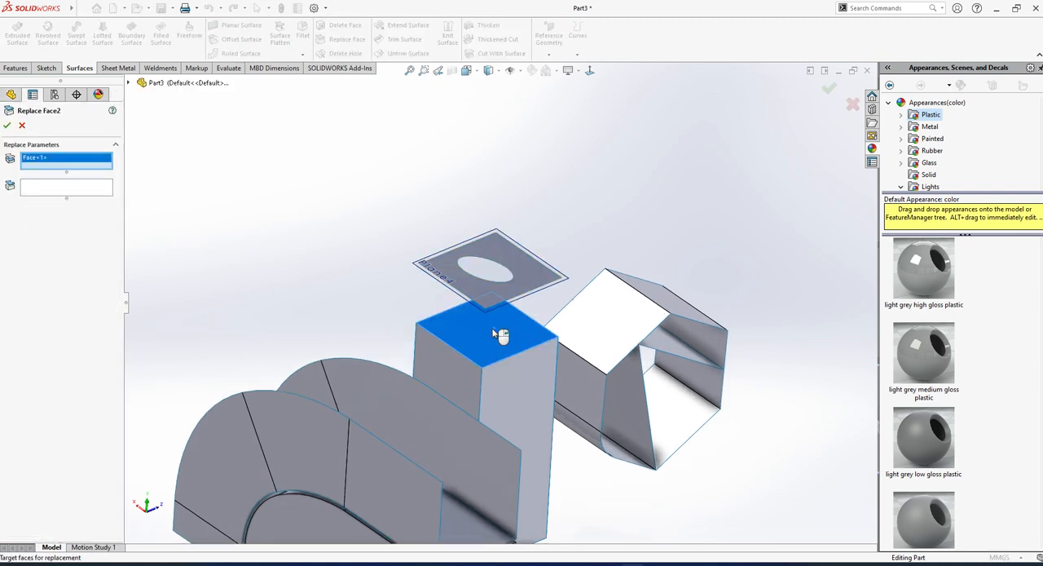
pyautogui.click(88, 189)
pyautogui.click(519, 262)
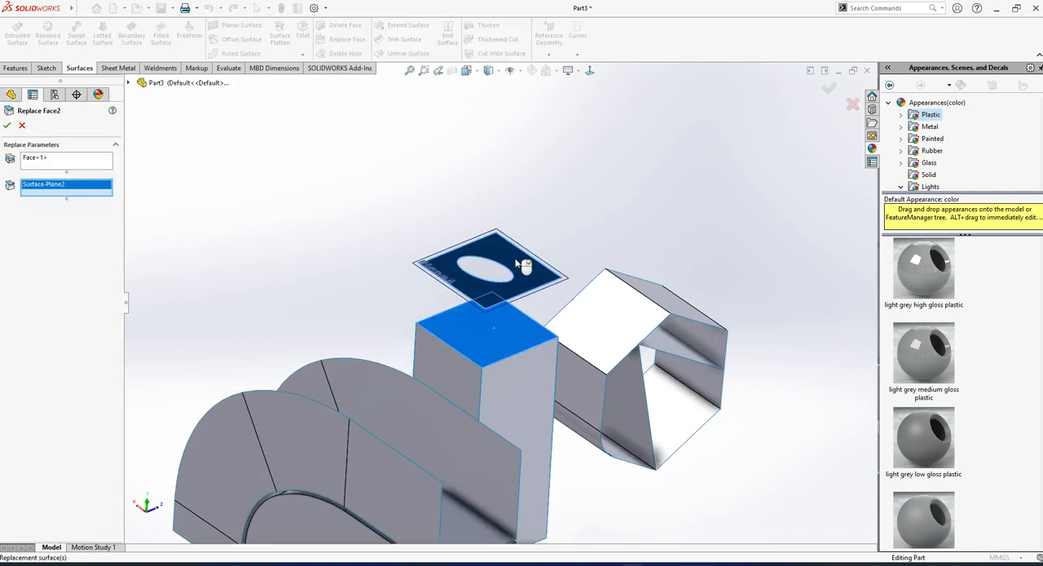
pyautogui.click(6, 125)
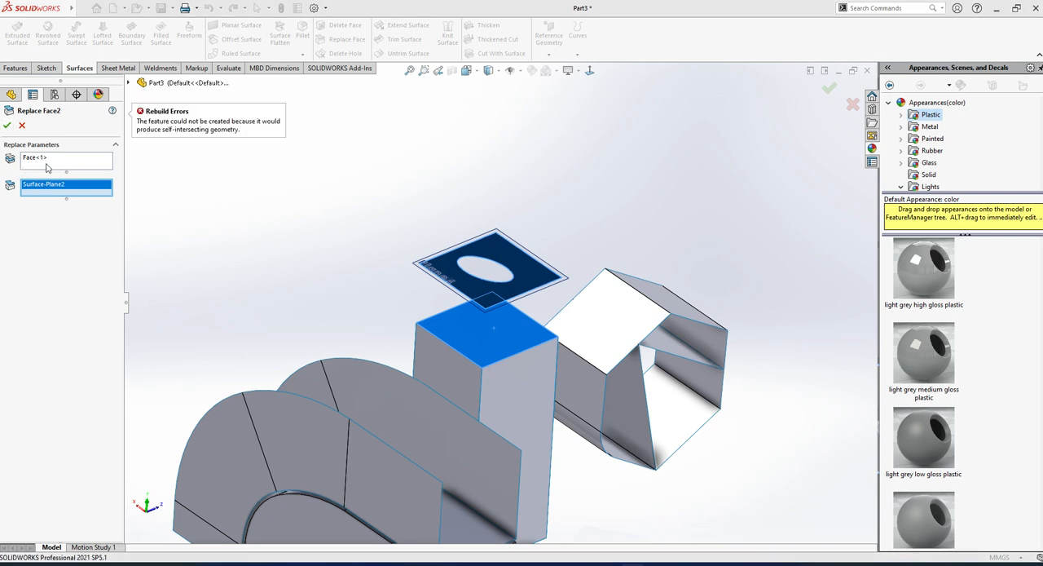
# Clear both Replace Face selections, reselect the block's top face and the planar surface, and try the replacement again.
pyautogui.rightClick(47, 163)
pyautogui.click(80, 175)
pyautogui.click(52, 189)
pyautogui.rightClick(52, 189)
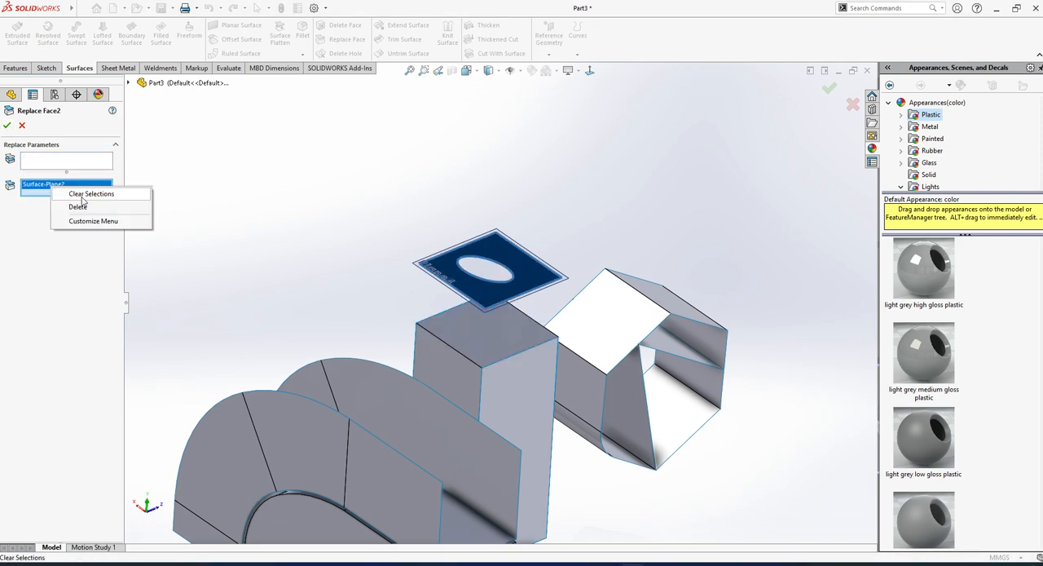
pyautogui.click(81, 198)
pyautogui.click(61, 163)
pyautogui.click(489, 332)
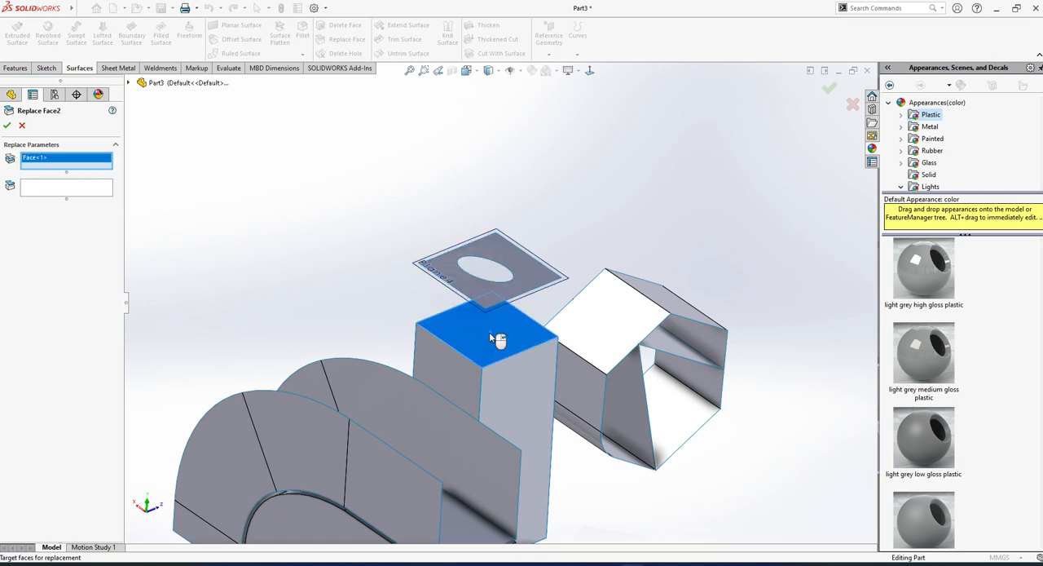
pyautogui.click(65, 189)
pyautogui.click(539, 259)
pyautogui.click(6, 125)
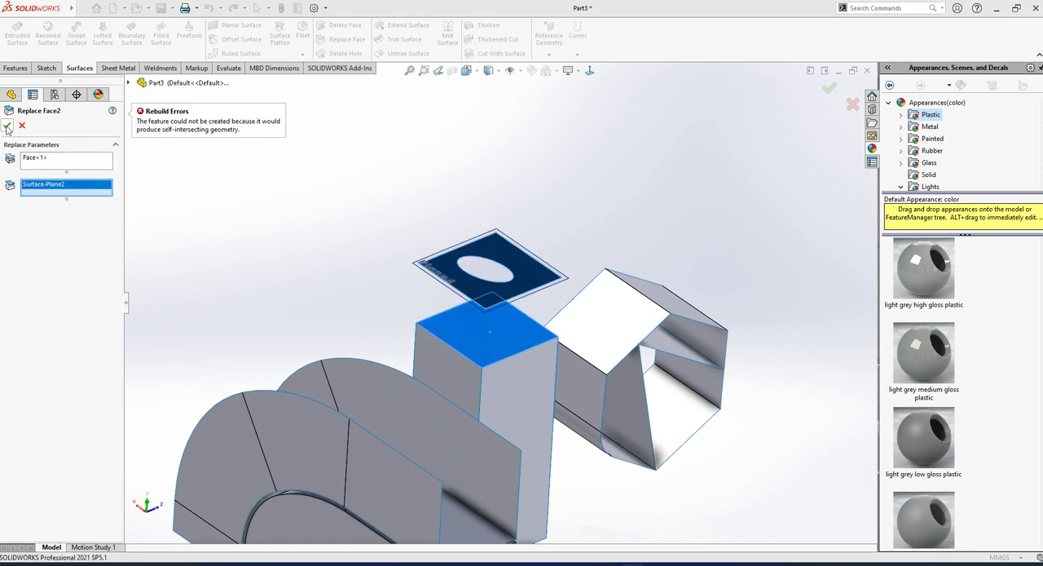
pyautogui.scroll(2, 465, 254)
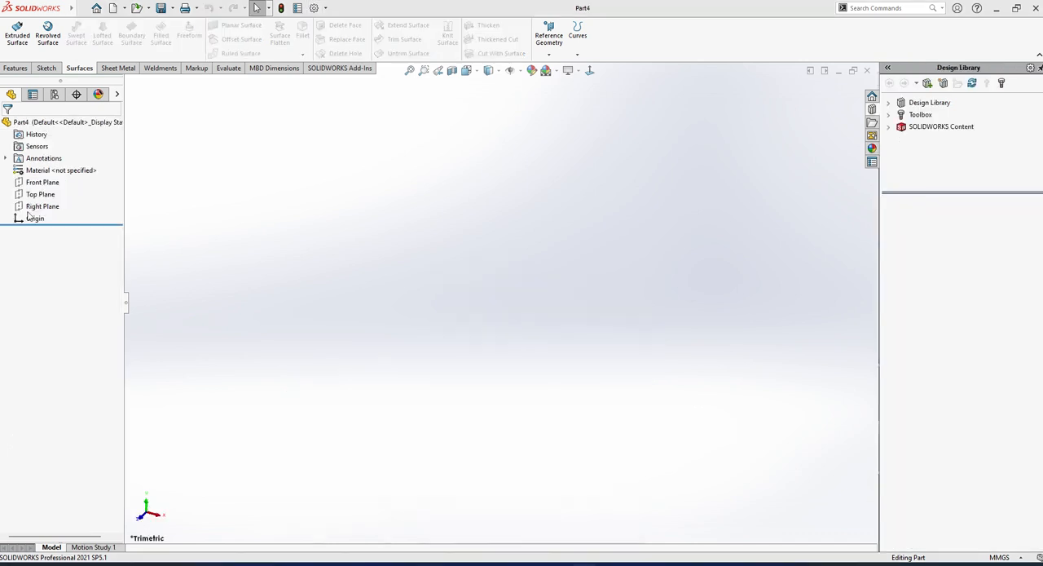
# Sketch a circle with a radius of about 72 mm on the Top Plane of the new part, centred on the origin.
pyautogui.click(42, 195)
pyautogui.click(51, 180)
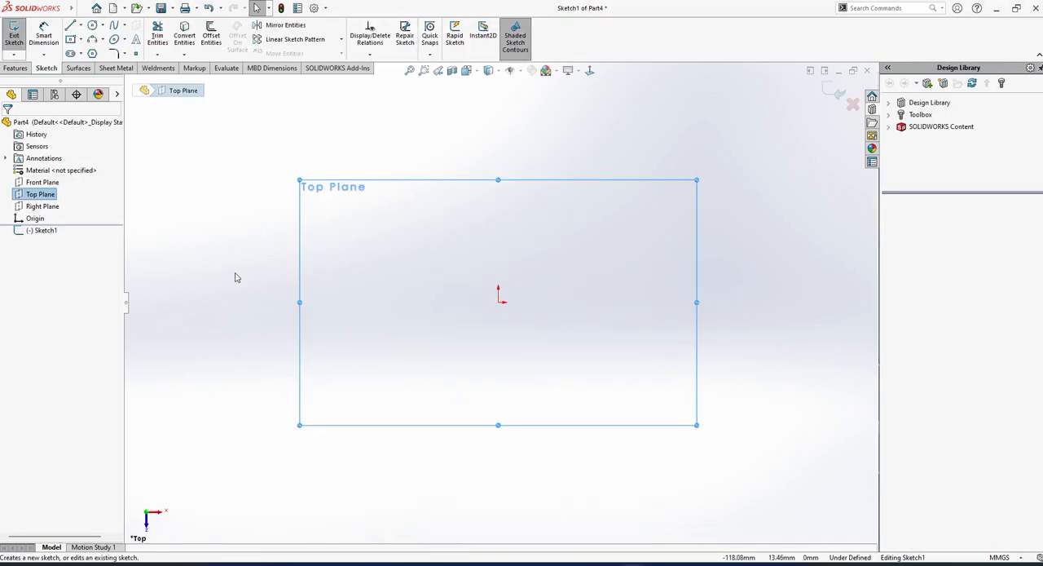
pyautogui.click(92, 25)
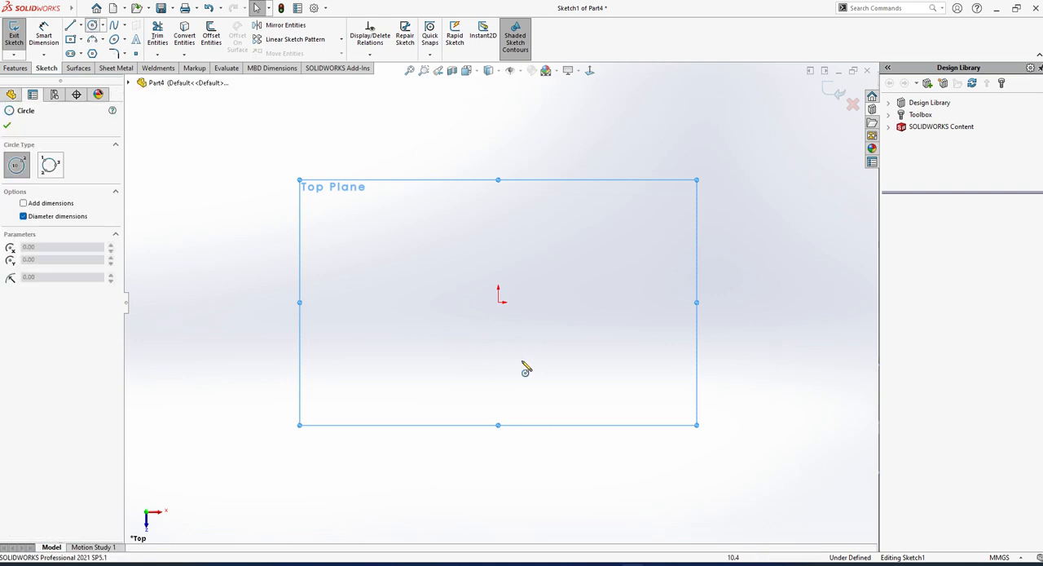
pyautogui.click(500, 303)
pyautogui.click(637, 393)
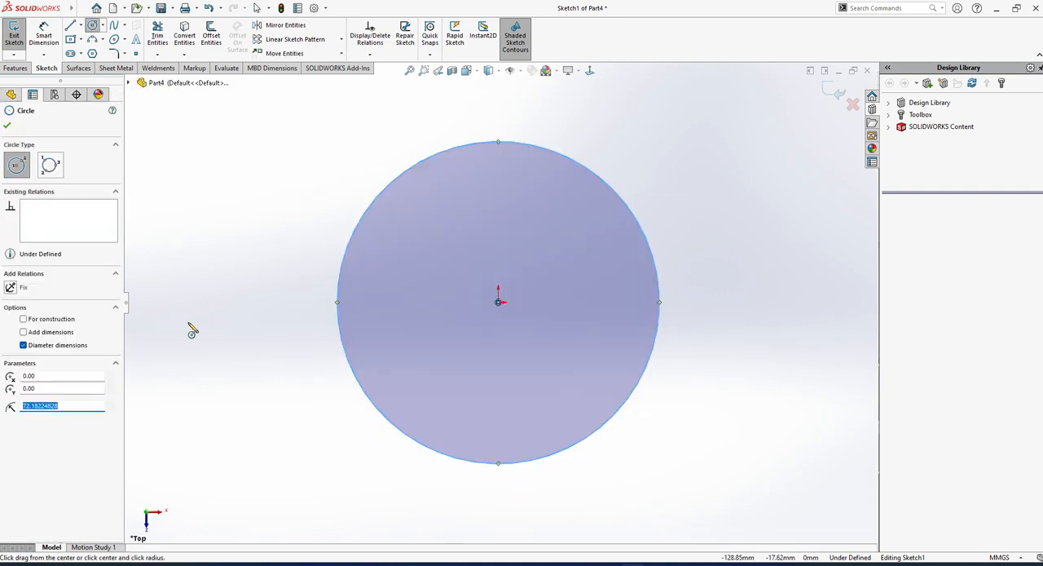
pyautogui.click(7, 126)
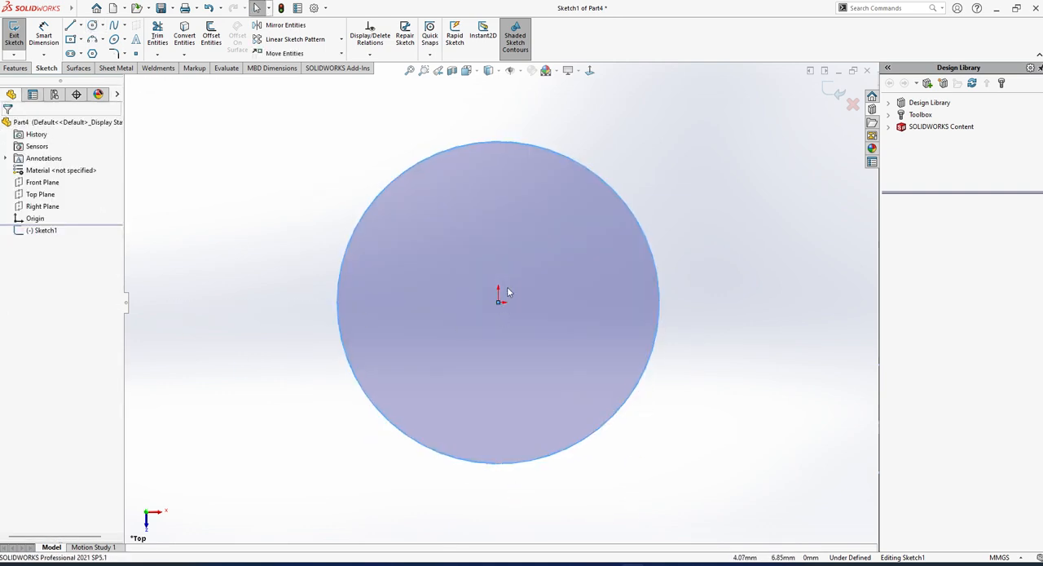
pyautogui.click(617, 522)
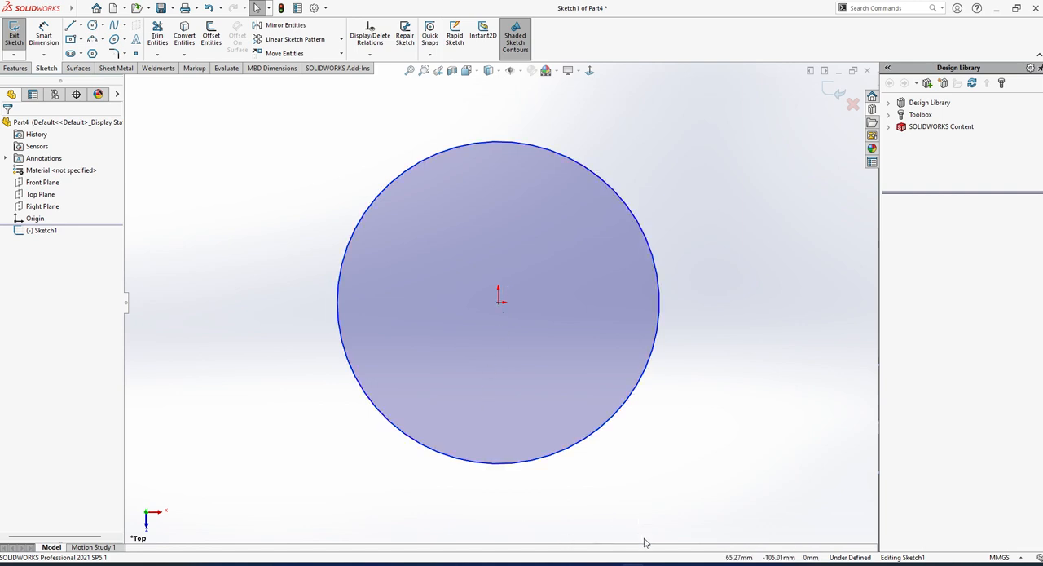
# Switch to the Google Meet window and minimize it to return to the part.
pyautogui.moveTo(656, 564)
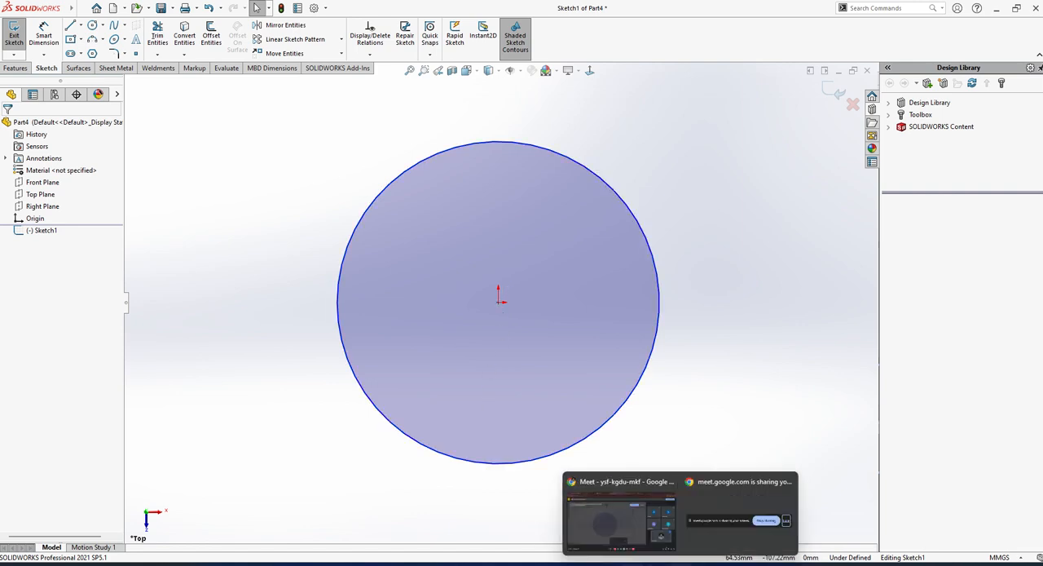
pyautogui.click(617, 513)
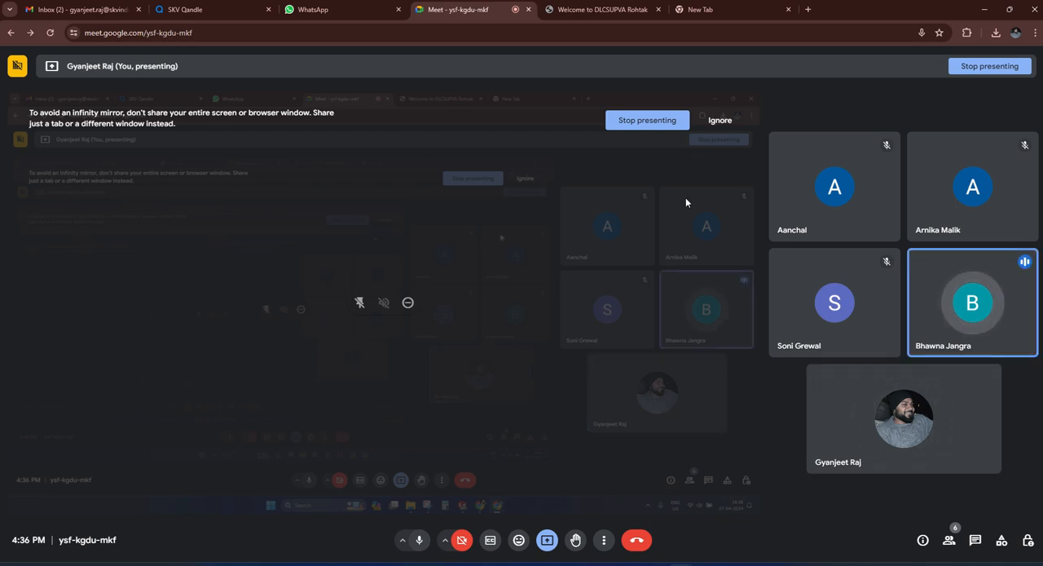
pyautogui.click(983, 10)
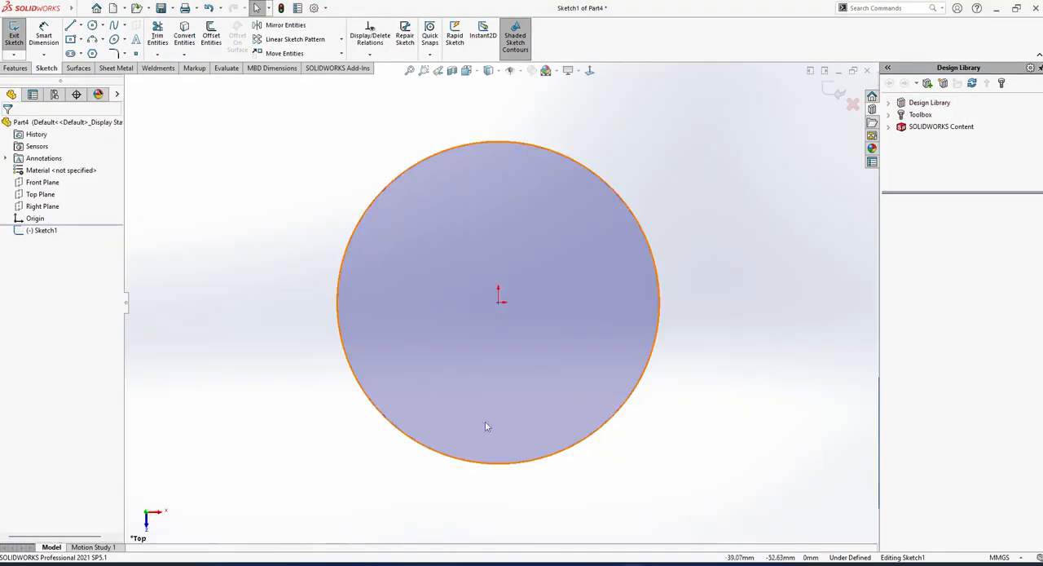
# Exit the circle sketch on the Top Plane.
pyautogui.click(14, 32)
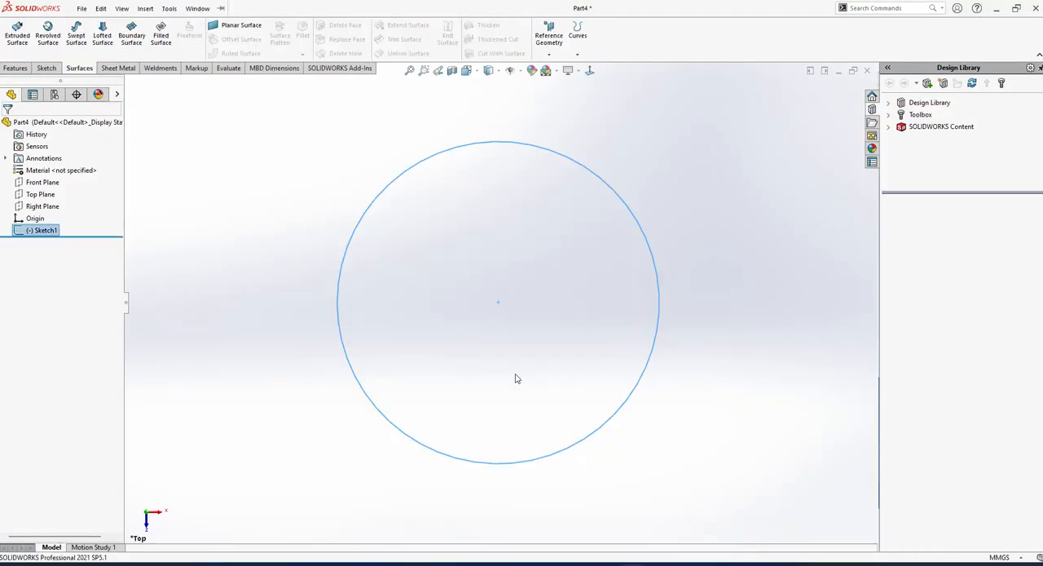
# Extrude the circle sketch 50 mm into a solid cylinder.
pyautogui.moveTo(517, 375)
pyautogui.mouseDown(button='middle')
pyautogui.moveTo(502, 168)
pyautogui.moveTo(367, 261)
pyautogui.mouseUp(button='middle')
pyautogui.click(16, 68)
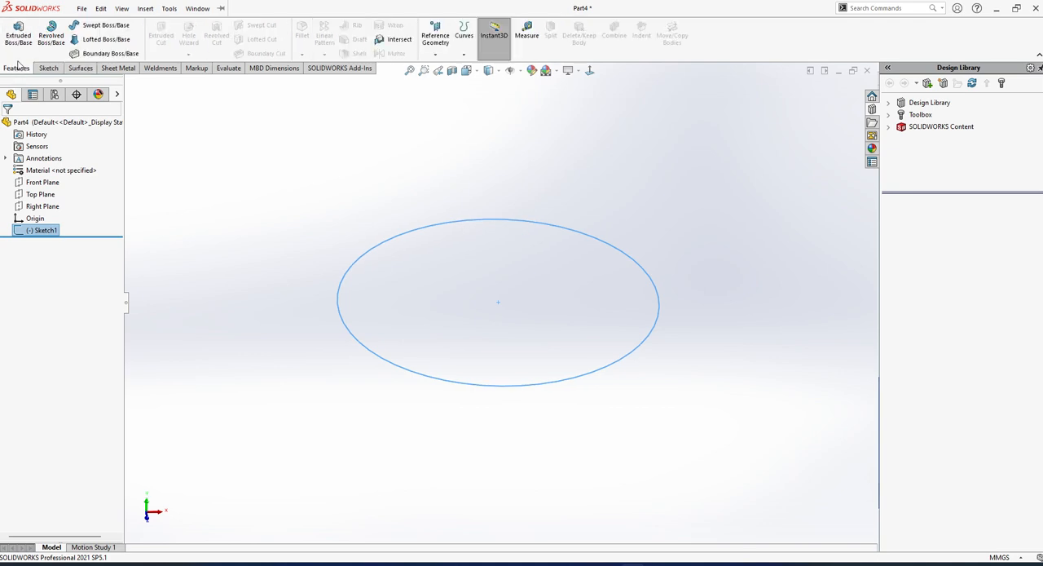
pyautogui.click(18, 34)
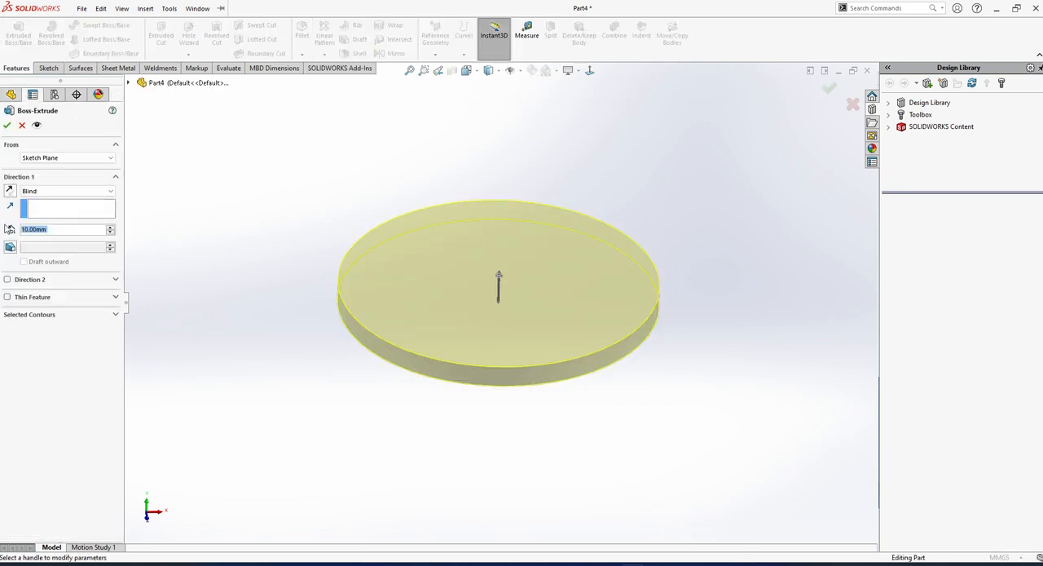
pyautogui.write('50')
pyautogui.press('Return')
pyautogui.press('Return')
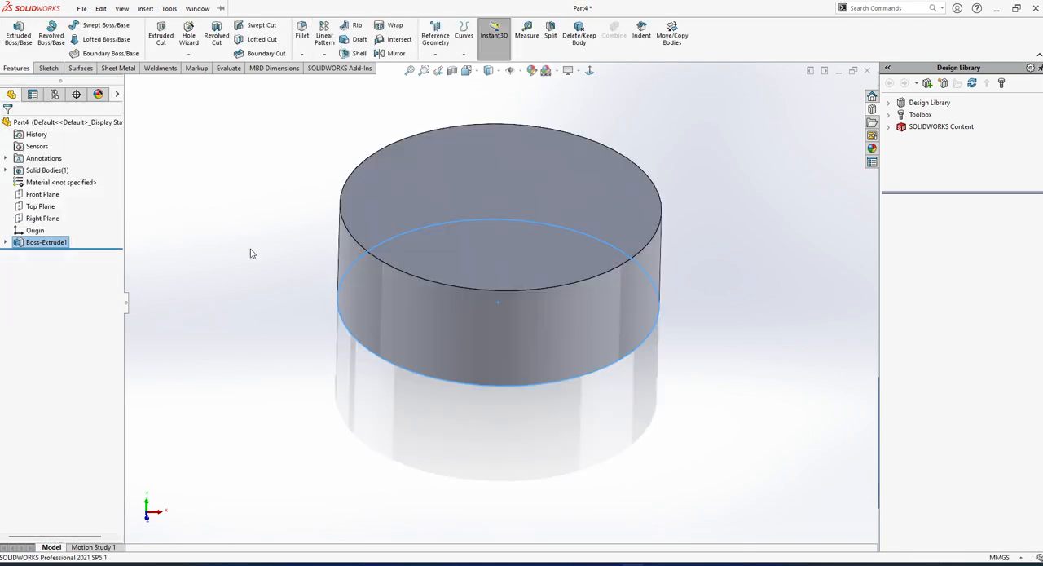
pyautogui.scroll(2, 367, 277)
pyautogui.click(361, 307)
pyautogui.moveTo(547, 265); pyautogui.dragTo(527, 331, button='middle')
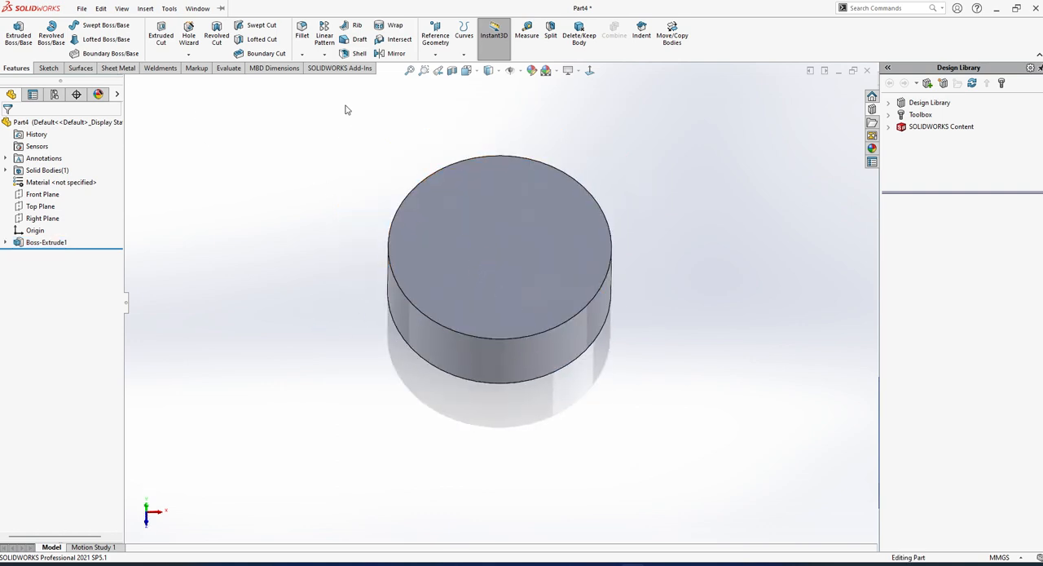
pyautogui.click(521, 245)
pyautogui.click(554, 230)
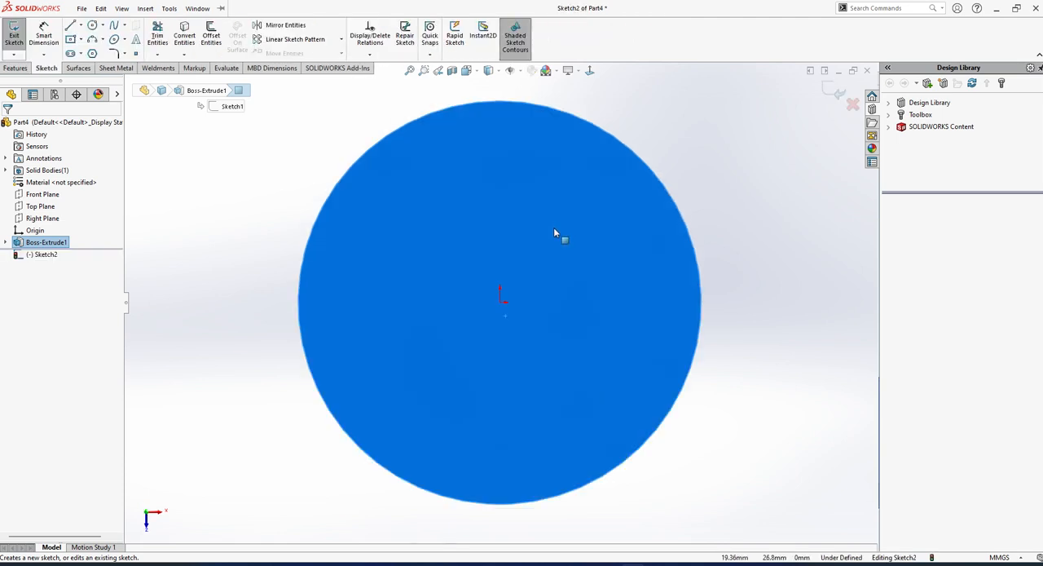
pyautogui.click(18, 32)
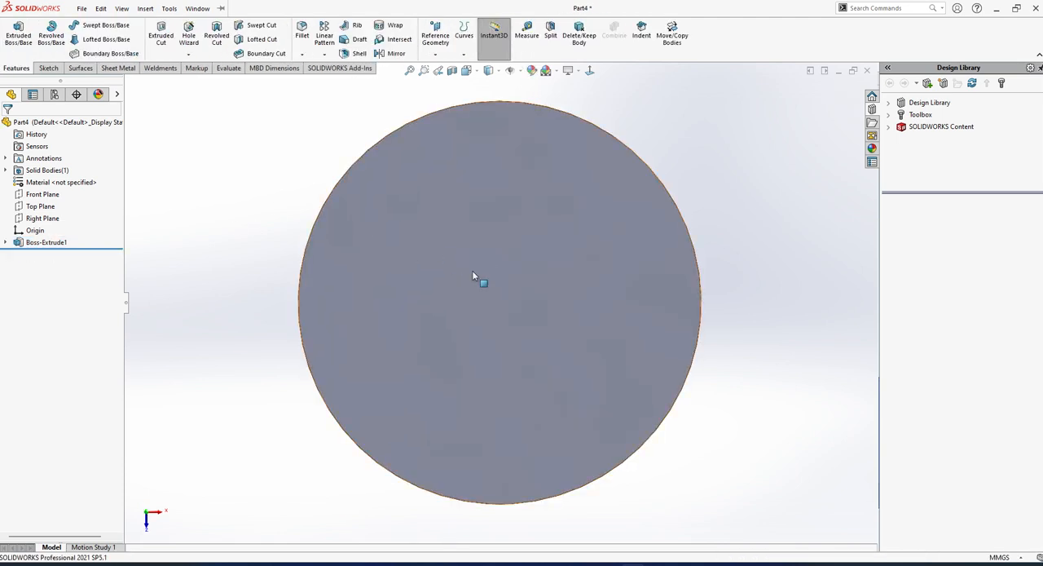
# Sketch a small circle with a radius of about 2 mm on the cylinder's top face, about 51 mm left of the origin.
pyautogui.click(396, 201)
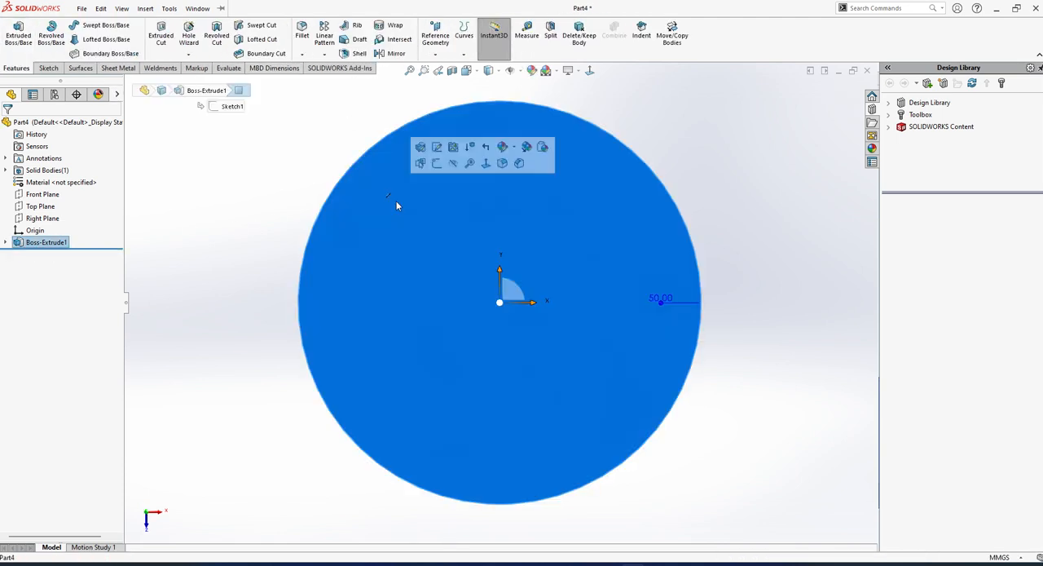
pyautogui.click(434, 163)
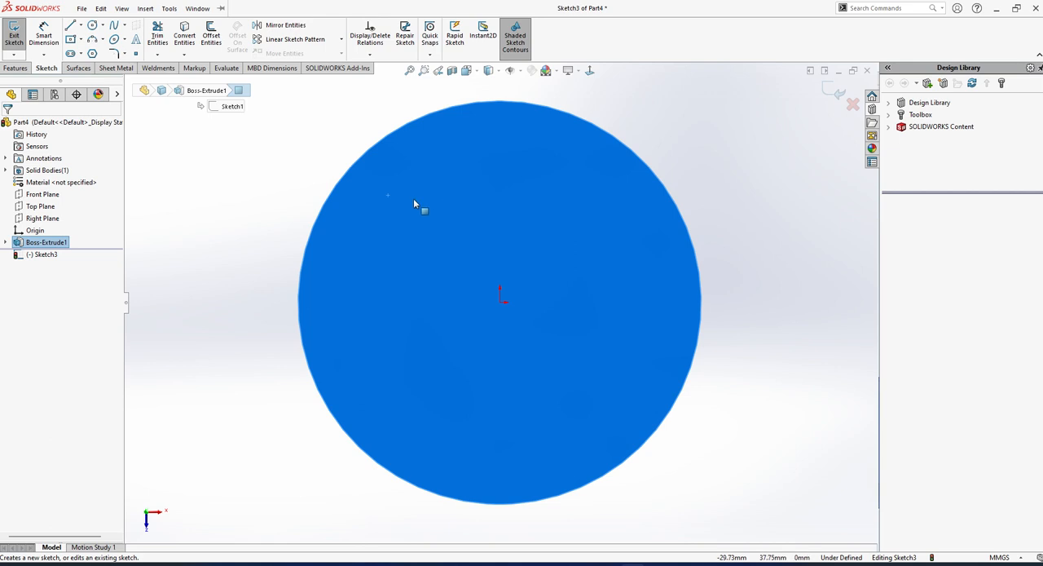
pyautogui.click(93, 25)
pyautogui.click(362, 306)
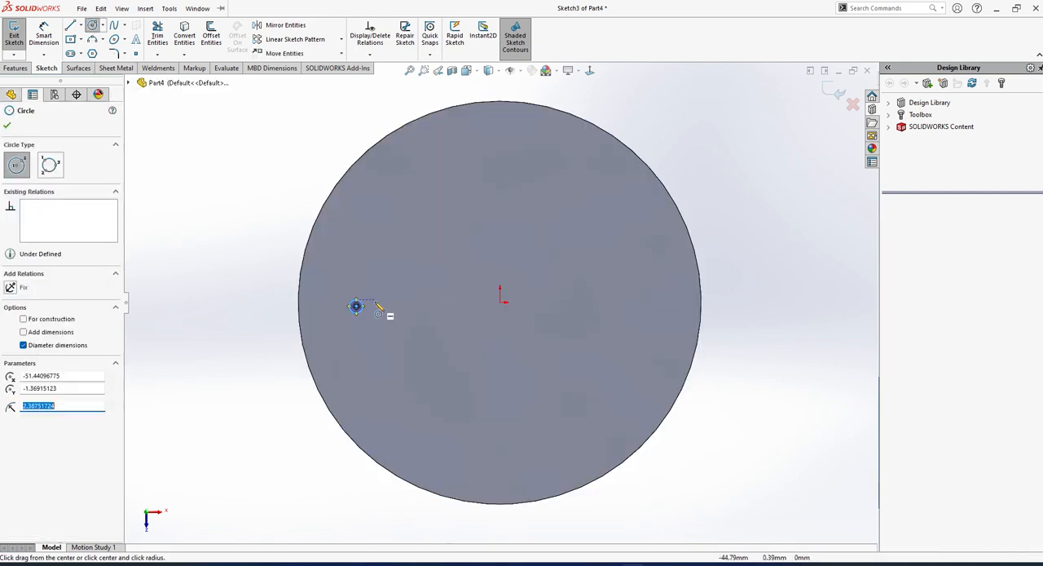
pyautogui.scroll(-3, 381, 306)
pyautogui.click(13, 28)
pyautogui.scroll(1, 390, 313)
pyautogui.press('f')
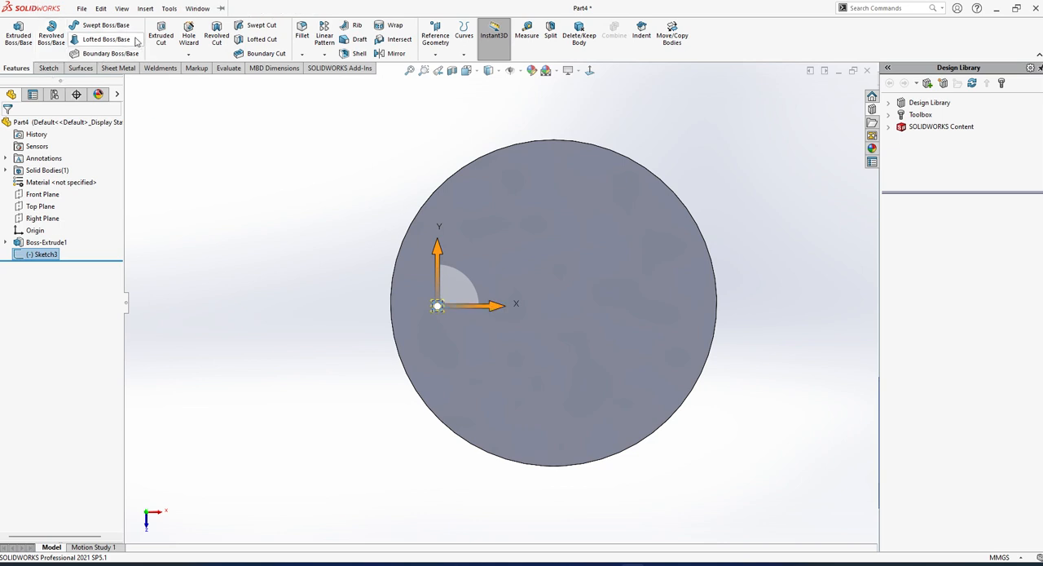
# Cut the small circle 10 mm deep into the cylinder's top face.
pyautogui.click(160, 34)
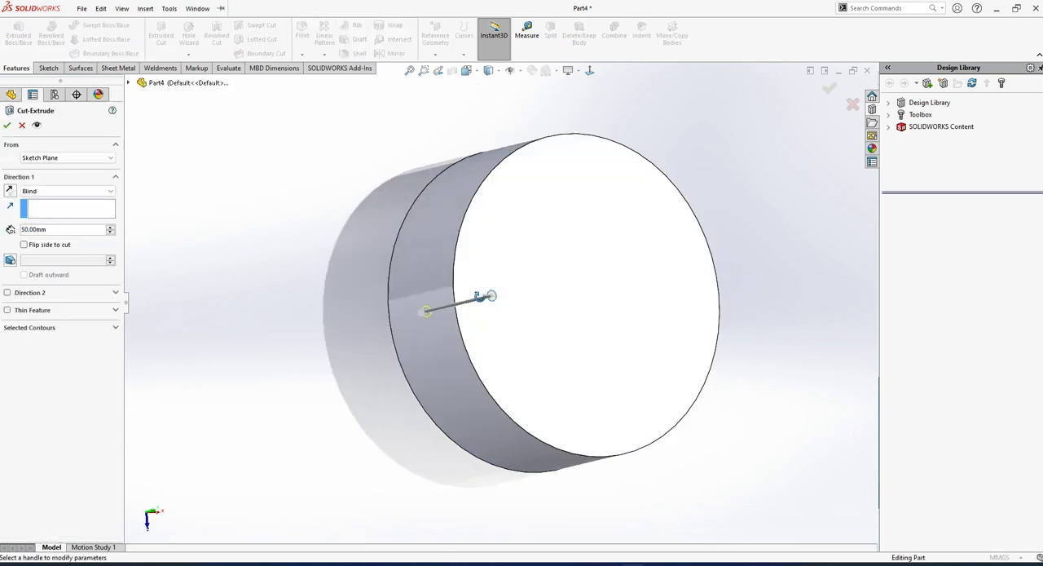
pyautogui.doubleClick(64, 231)
pyautogui.write('10')
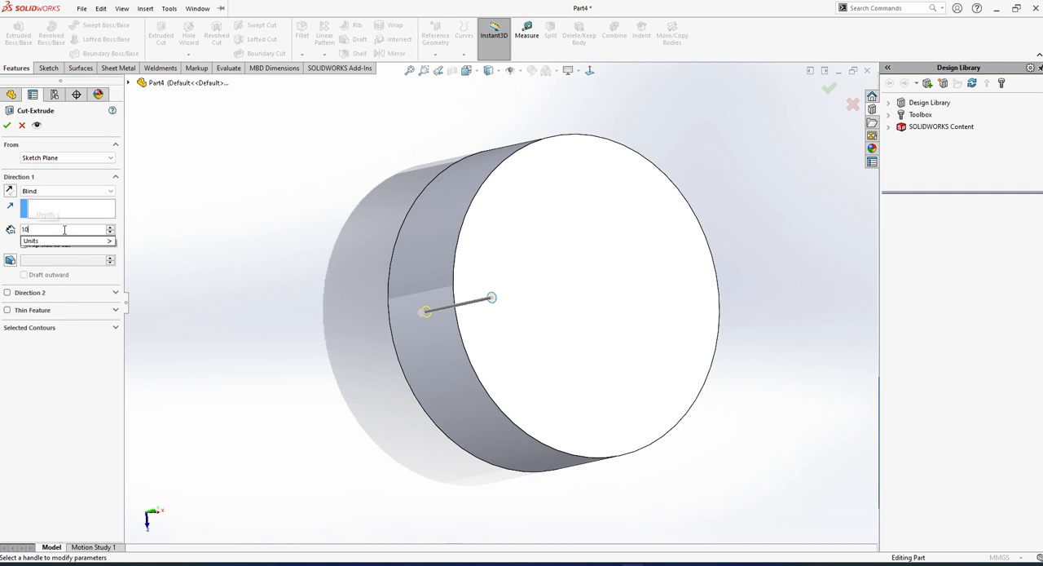
pyautogui.press('Return')
pyautogui.press('Return')
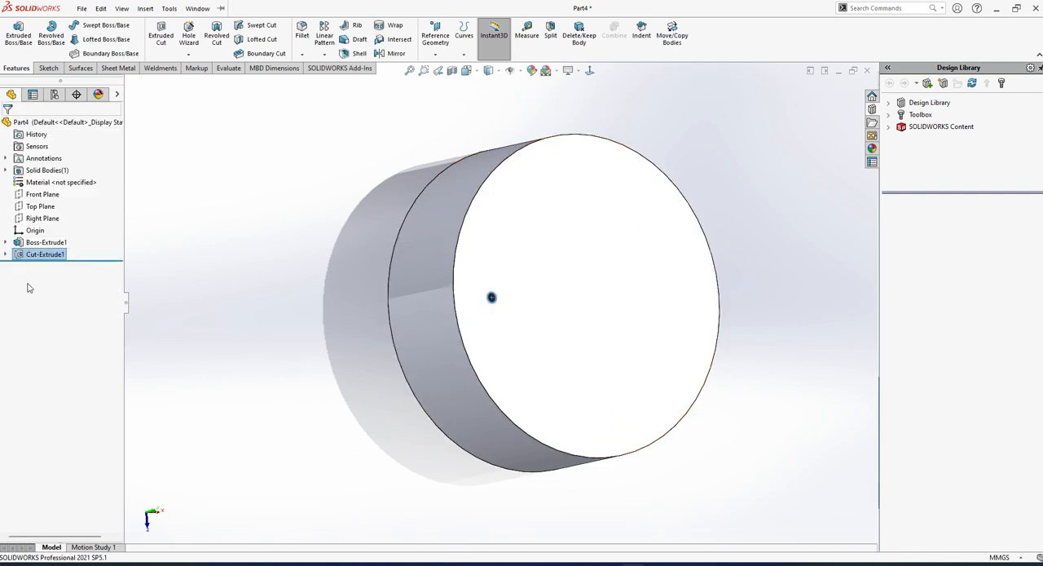
# Try a fill pattern of the small hole on the top face, using a polygon layout with 13 sides and 2 mm instance spacing.
pyautogui.click(324, 54)
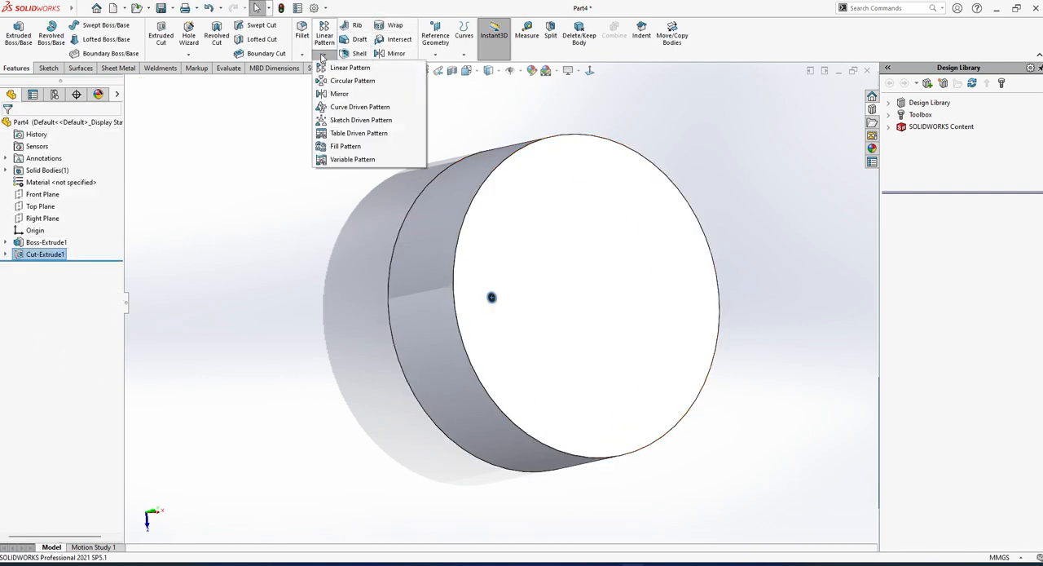
pyautogui.click(347, 147)
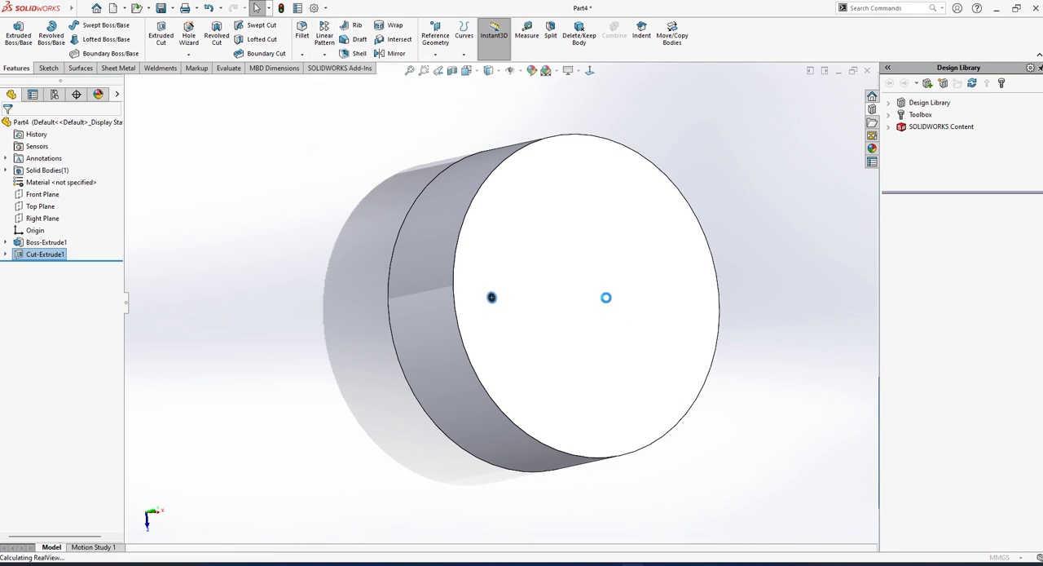
pyautogui.click(592, 294)
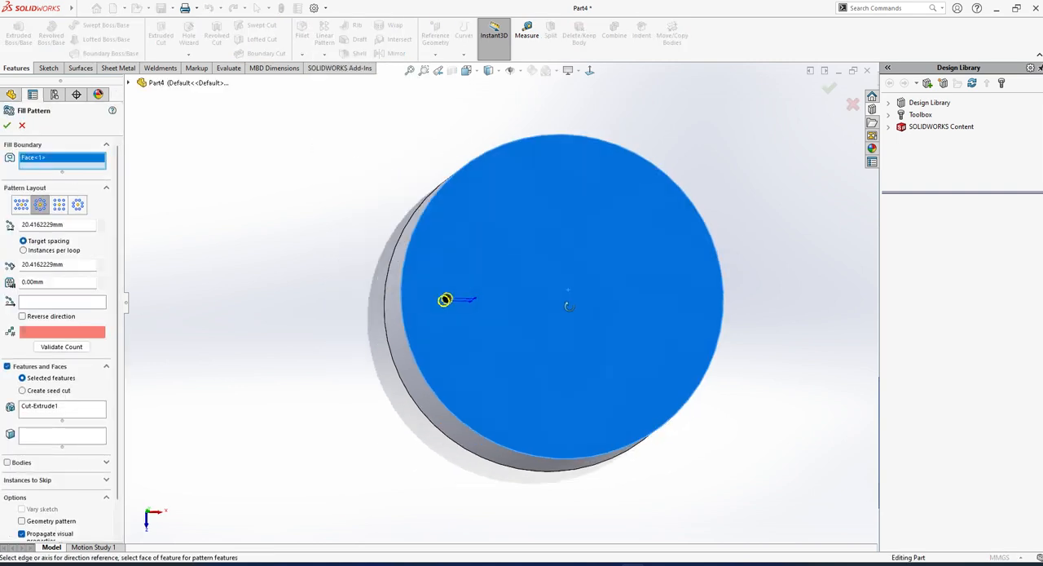
pyautogui.click(77, 205)
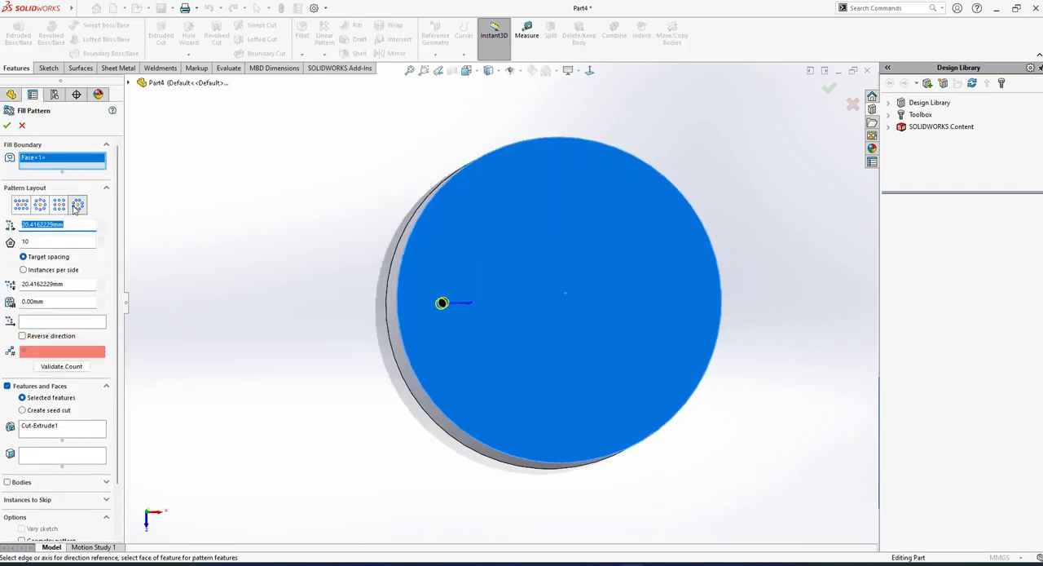
pyautogui.click(101, 240)
pyautogui.click(69, 284)
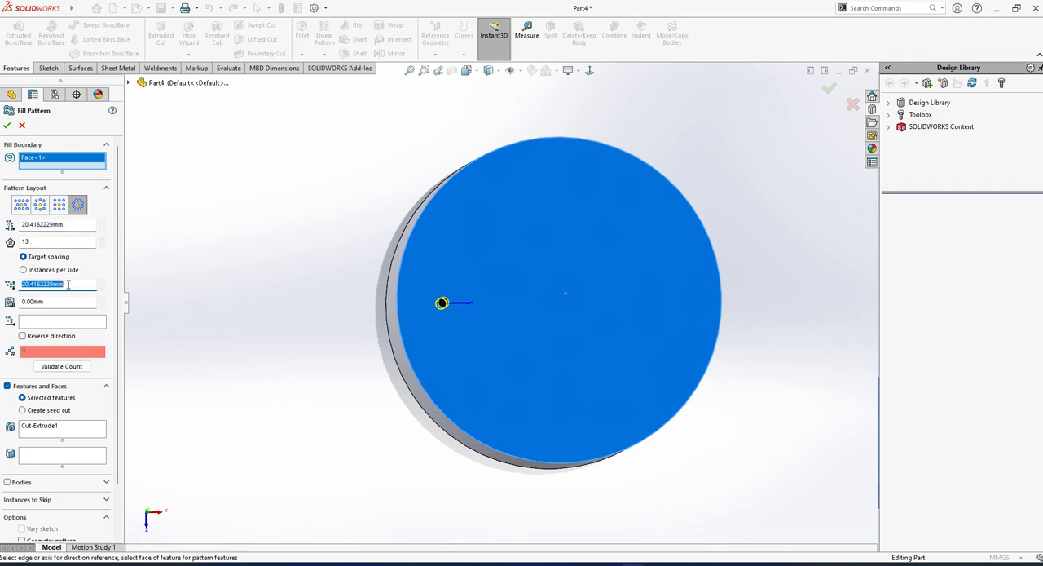
pyautogui.write('2')
pyautogui.press('Return')
# Try the circular layout for the fill pattern with a 2 mm loop spacing.
pyautogui.click(40, 203)
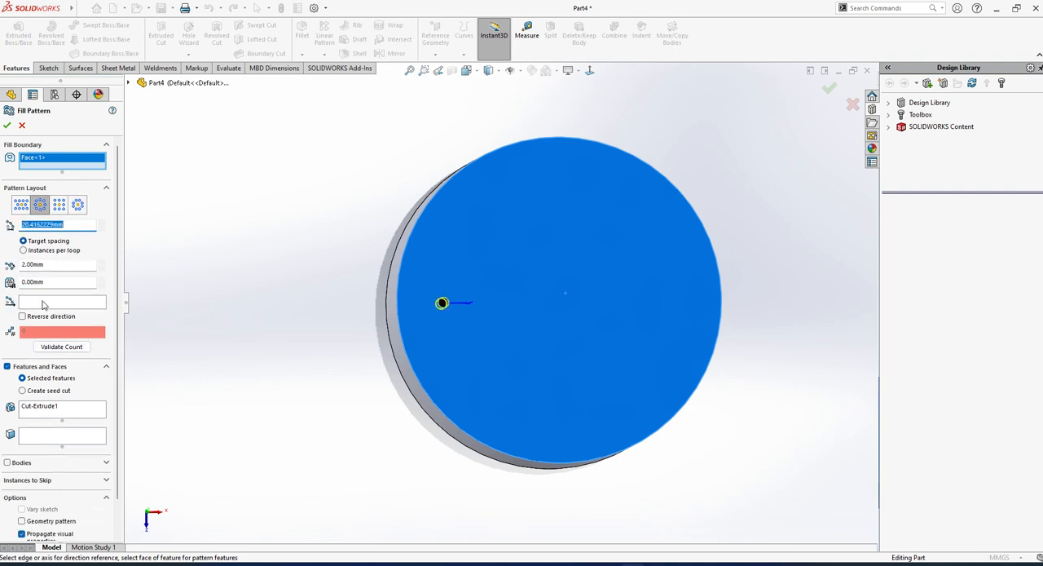
pyautogui.click(62, 282)
pyautogui.click(105, 302)
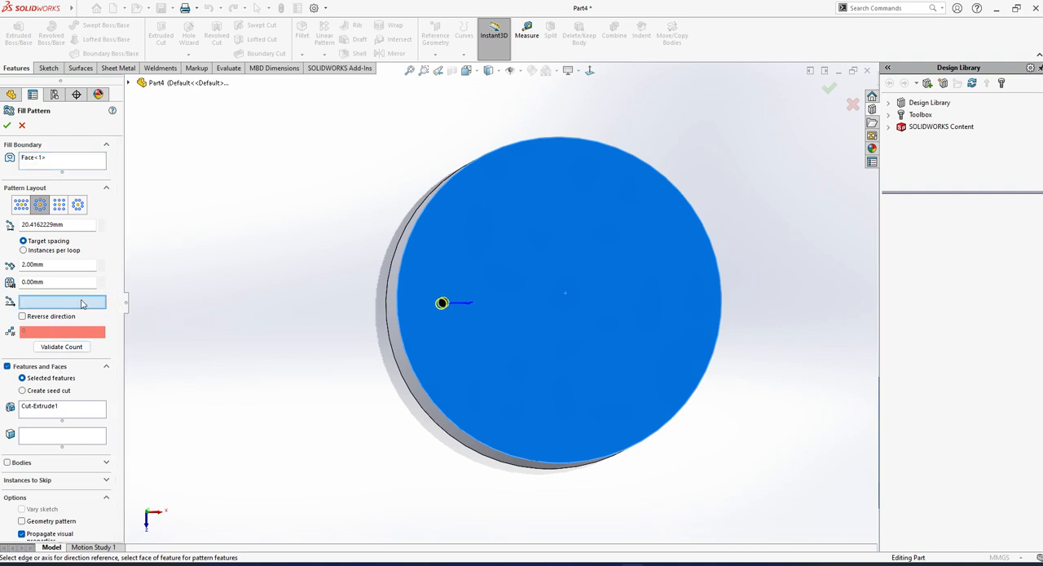
pyautogui.doubleClick(78, 228)
pyautogui.write('2.00mm')
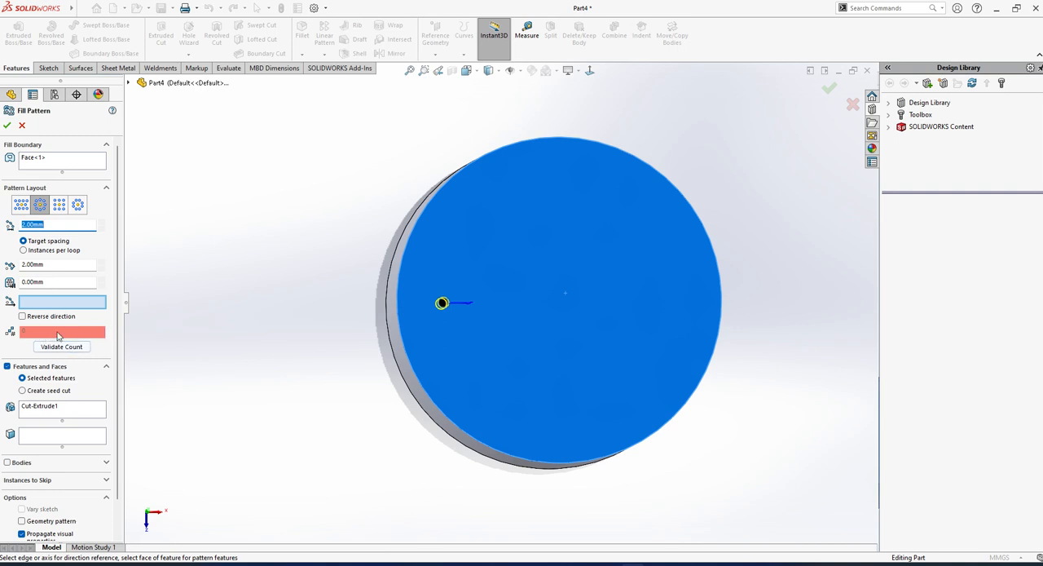
# Try the square and polygon layouts with full preview, adjust the polygon sides, and cancel the fill pattern.
pyautogui.click(59, 204)
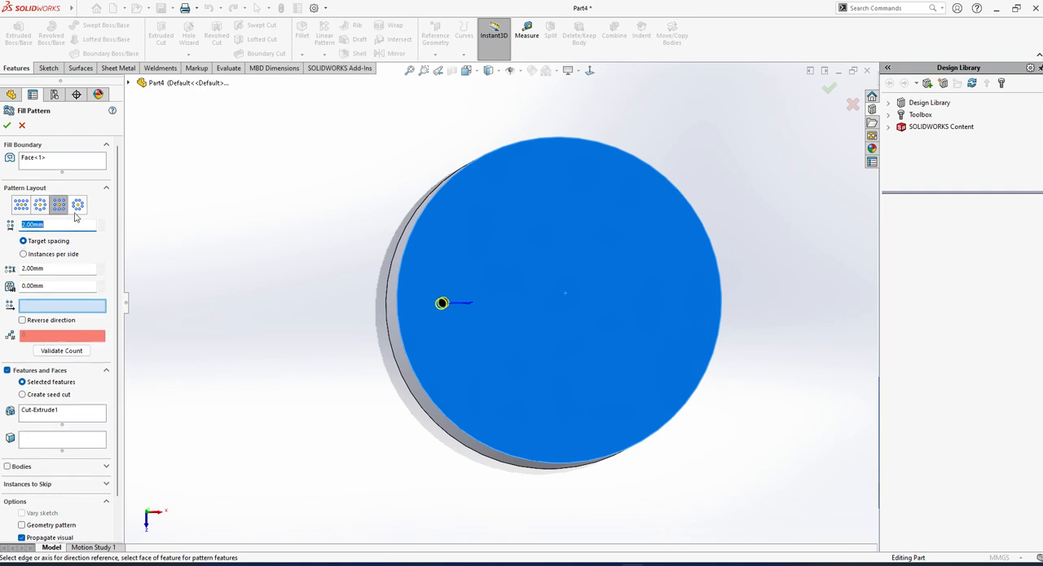
pyautogui.click(79, 205)
pyautogui.moveTo(369, 355); pyautogui.dragTo(398, 339, button='middle')
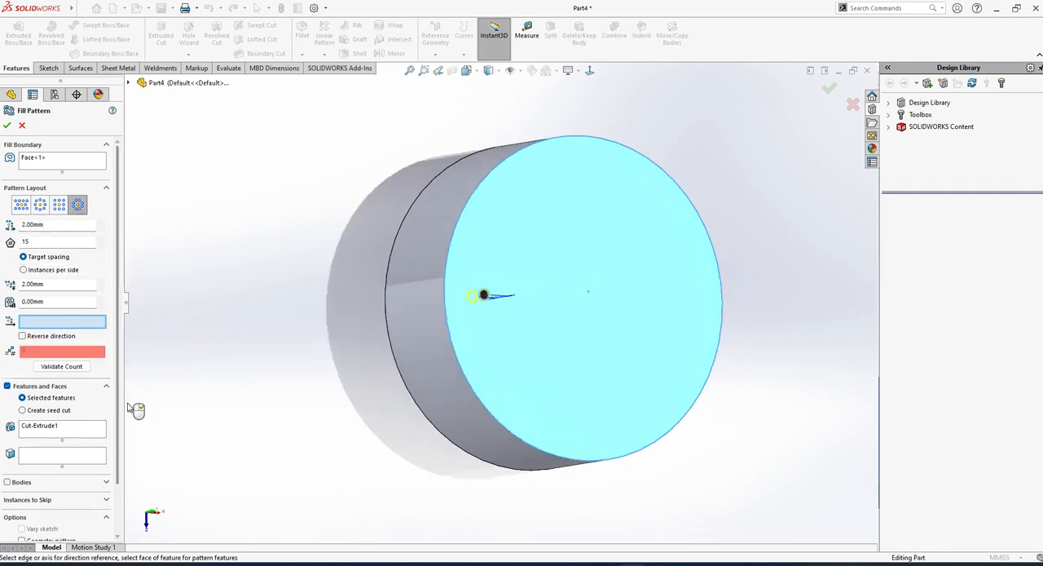
pyautogui.scroll(-3, 119, 411)
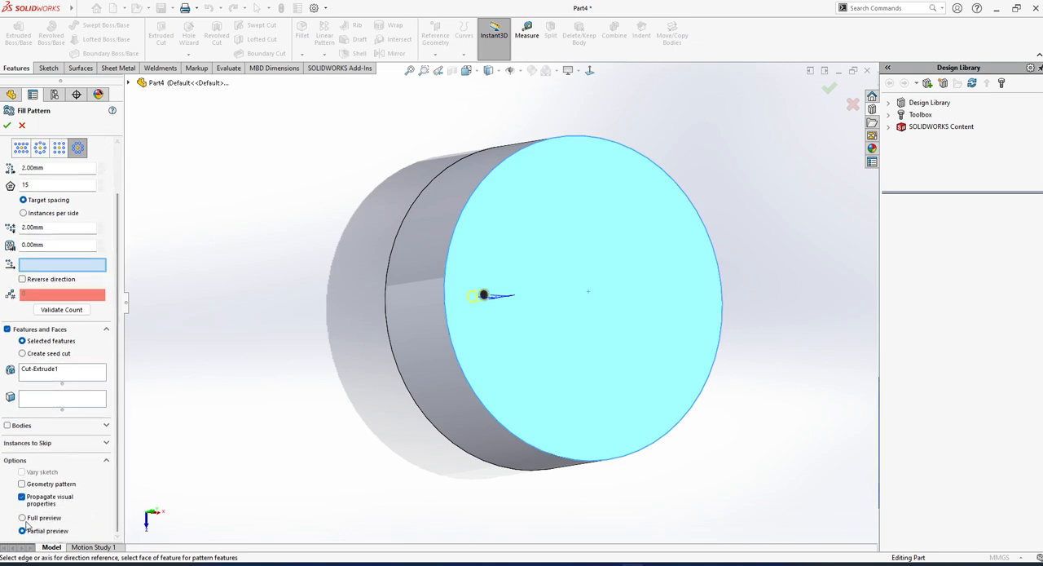
pyautogui.moveTo(348, 441); pyautogui.dragTo(245, 342, button='middle')
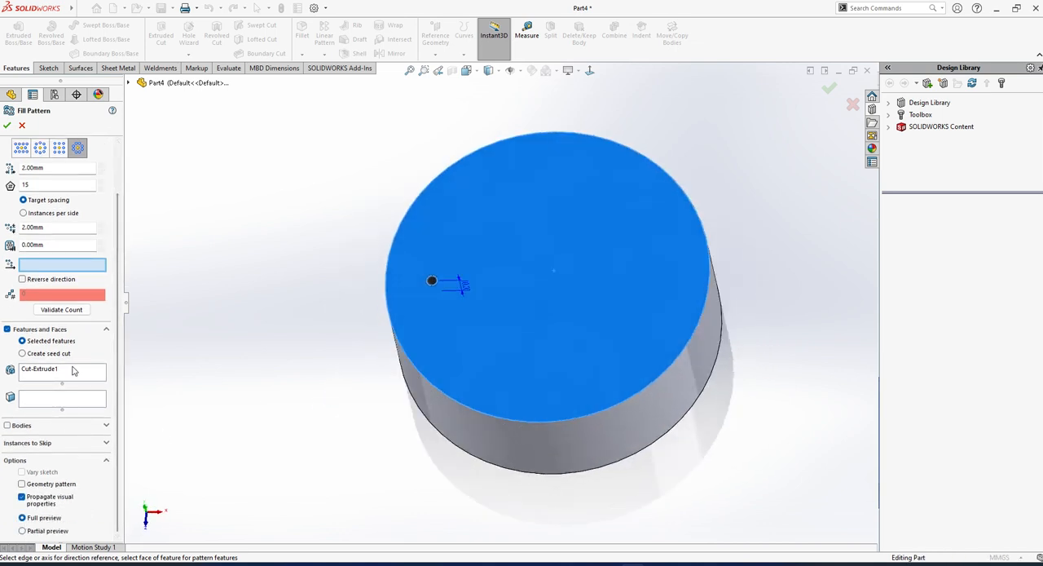
pyautogui.scroll(3, 118, 194)
pyautogui.scroll(1, 118, 194)
pyautogui.click(101, 247)
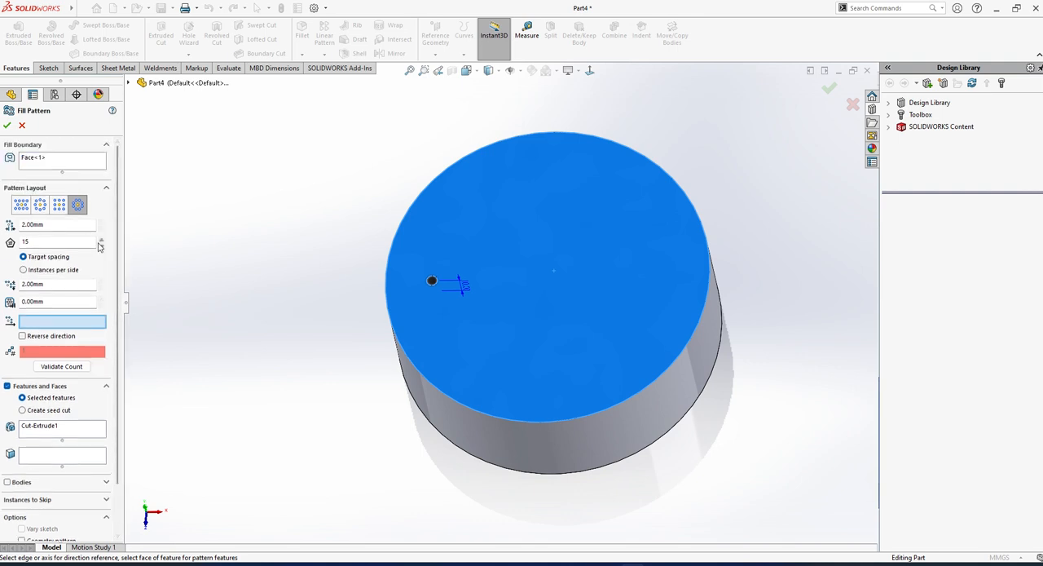
pyautogui.click(101, 247)
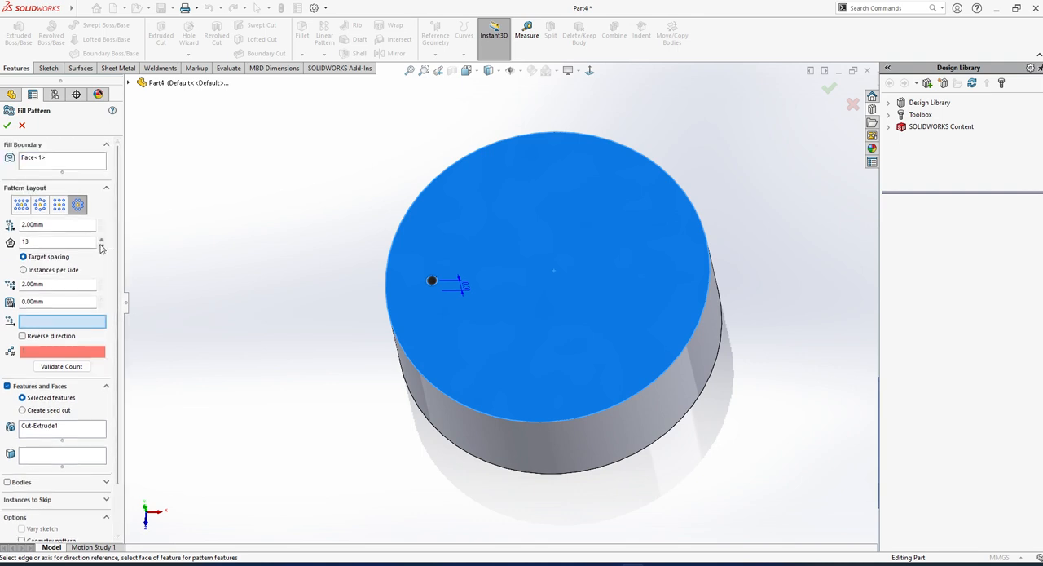
pyautogui.click(103, 282)
pyautogui.click(21, 126)
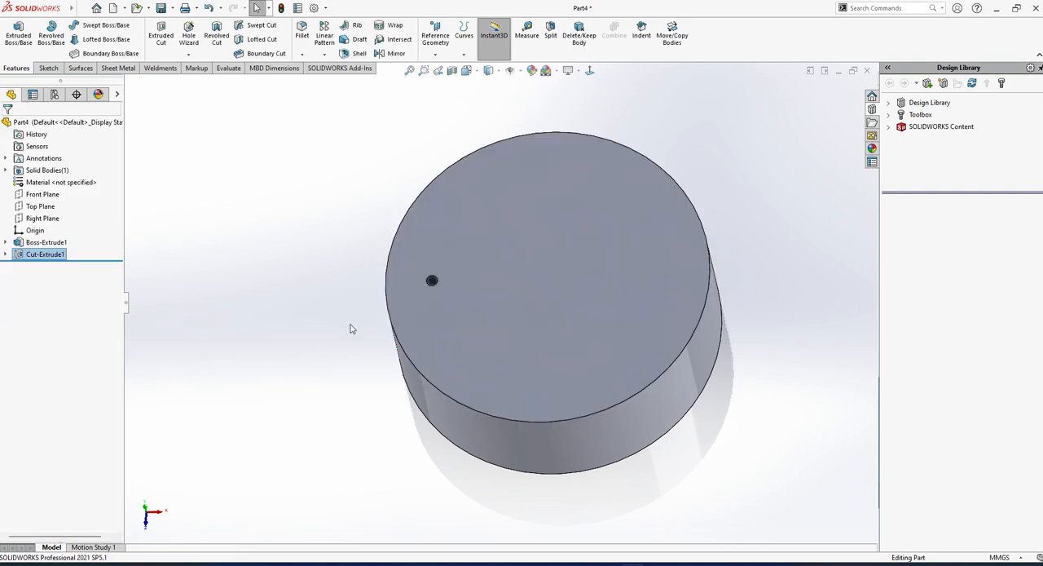
# Create a circular pattern of the small hole about the cylinder's top edge with 5 equally spaced instances over 360 degrees.
pyautogui.click(324, 54)
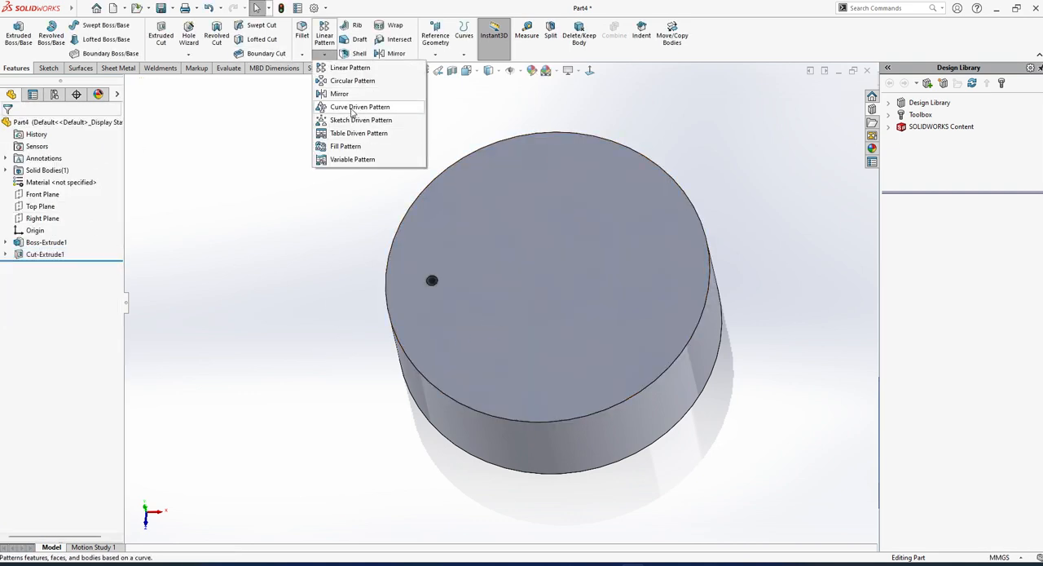
pyautogui.click(353, 80)
pyautogui.click(70, 160)
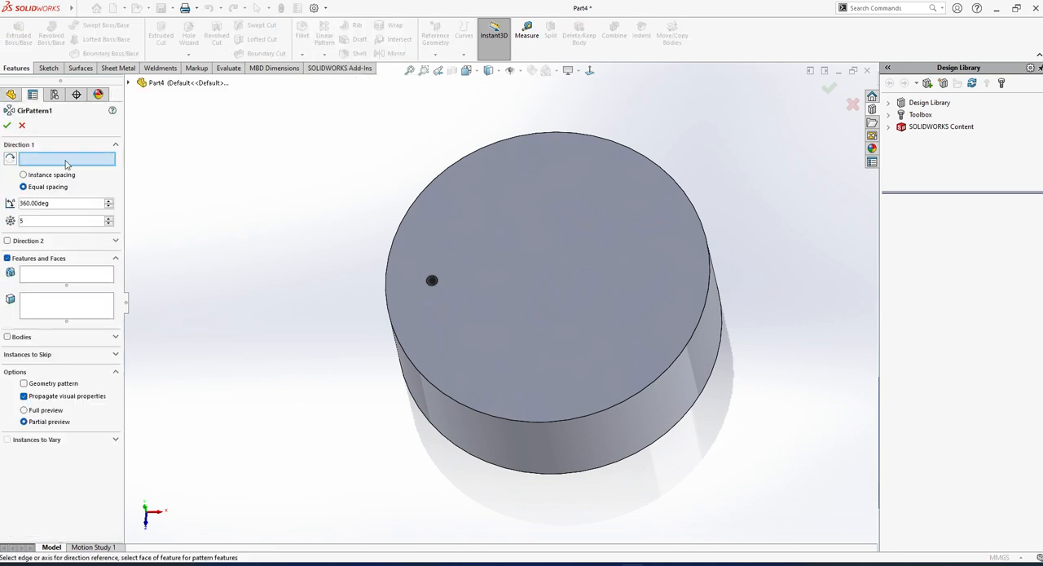
pyautogui.click(416, 198)
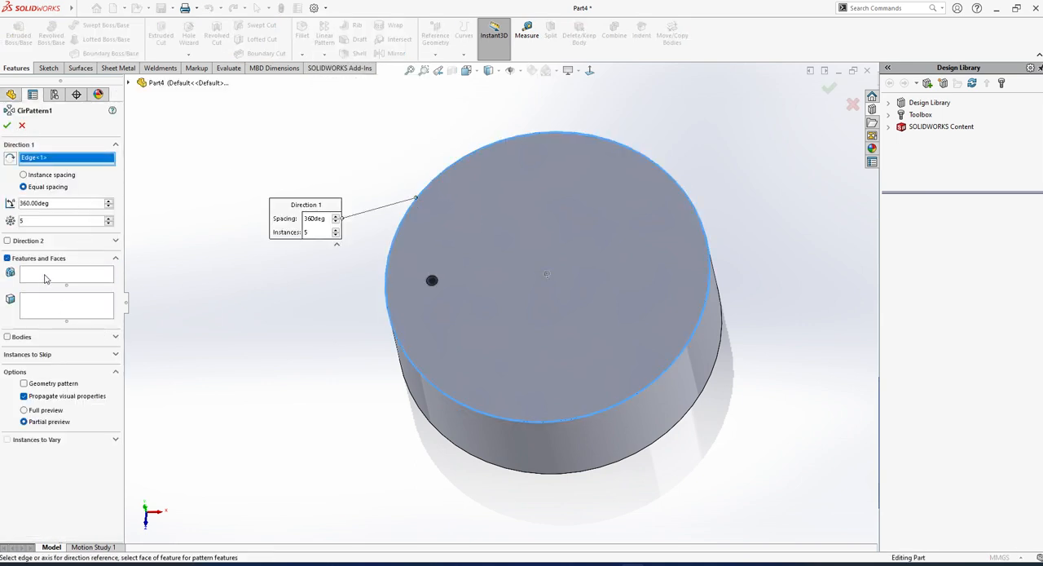
pyautogui.click(45, 279)
pyautogui.scroll(-3, 482, 295)
pyautogui.click(395, 279)
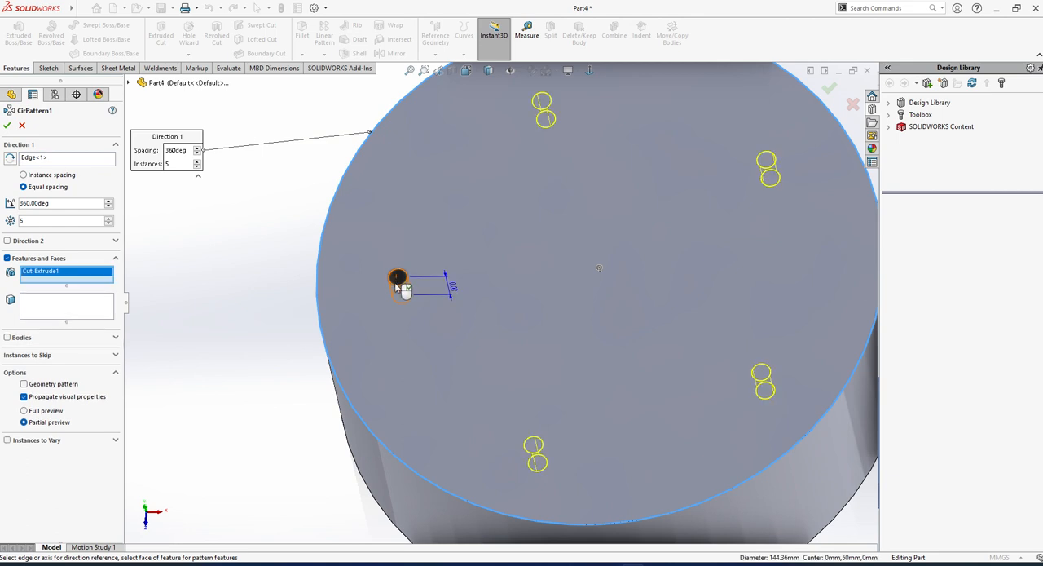
pyautogui.scroll(3, 499, 303)
pyautogui.click(7, 125)
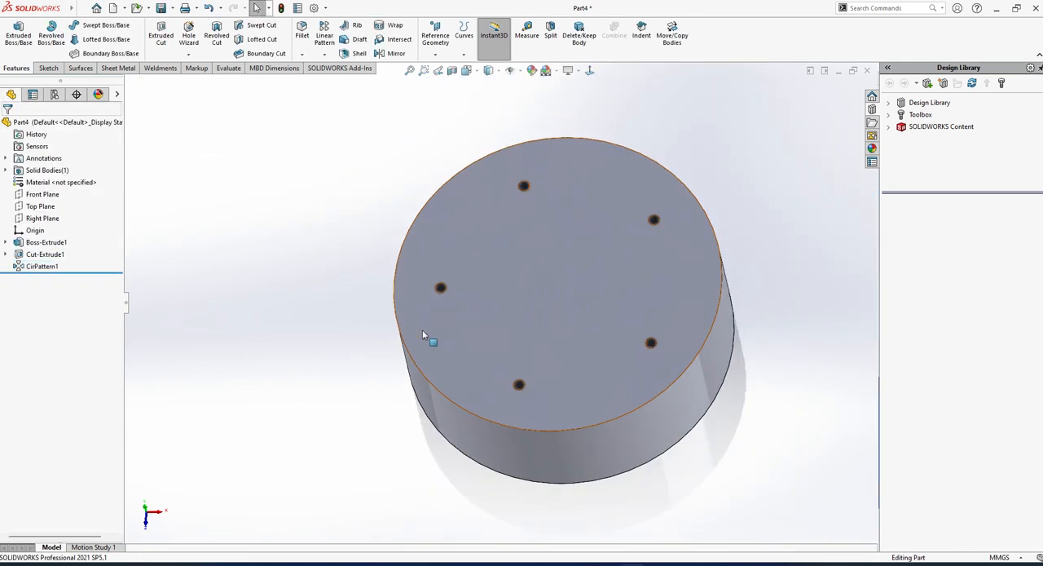
# Offset the cylinder's perforated top face upward by 10 mm as a new surface.
pyautogui.scroll(4, 423, 330)
pyautogui.scroll(-3, 491, 269)
pyautogui.moveTo(625, 405); pyautogui.dragTo(631, 301, button='middle')
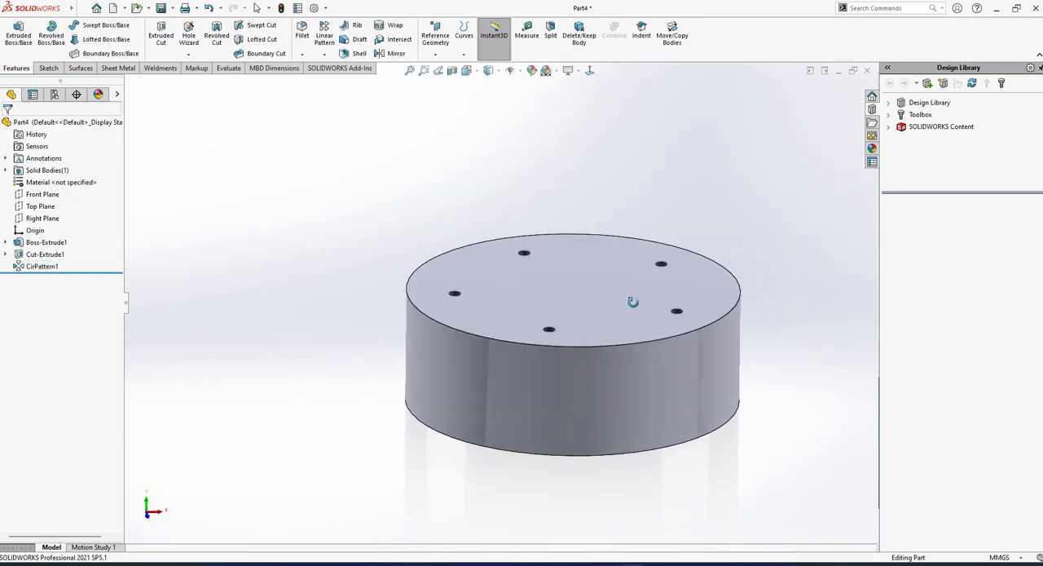
pyautogui.click(81, 68)
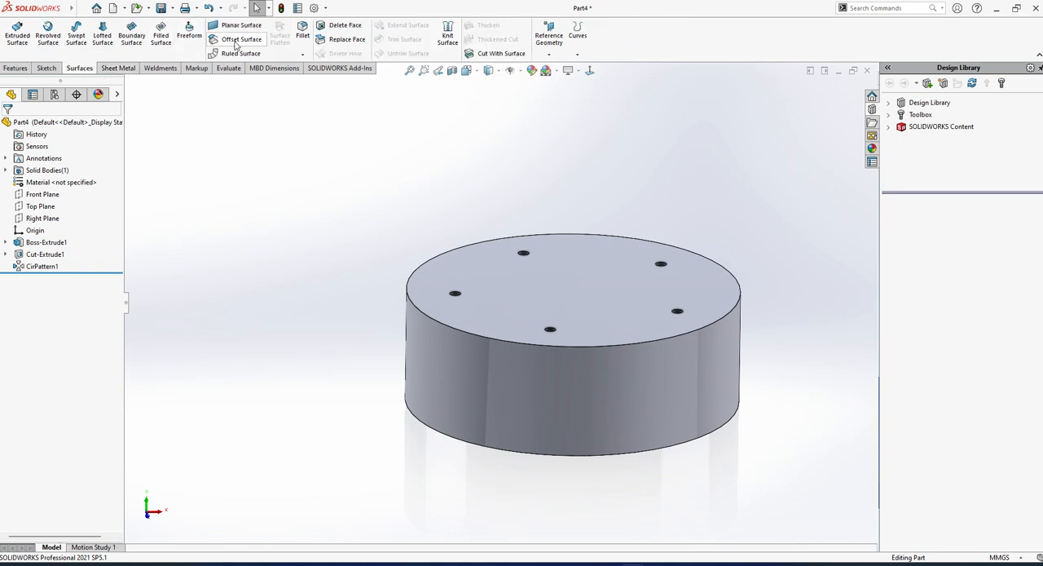
pyautogui.click(236, 40)
pyautogui.click(536, 282)
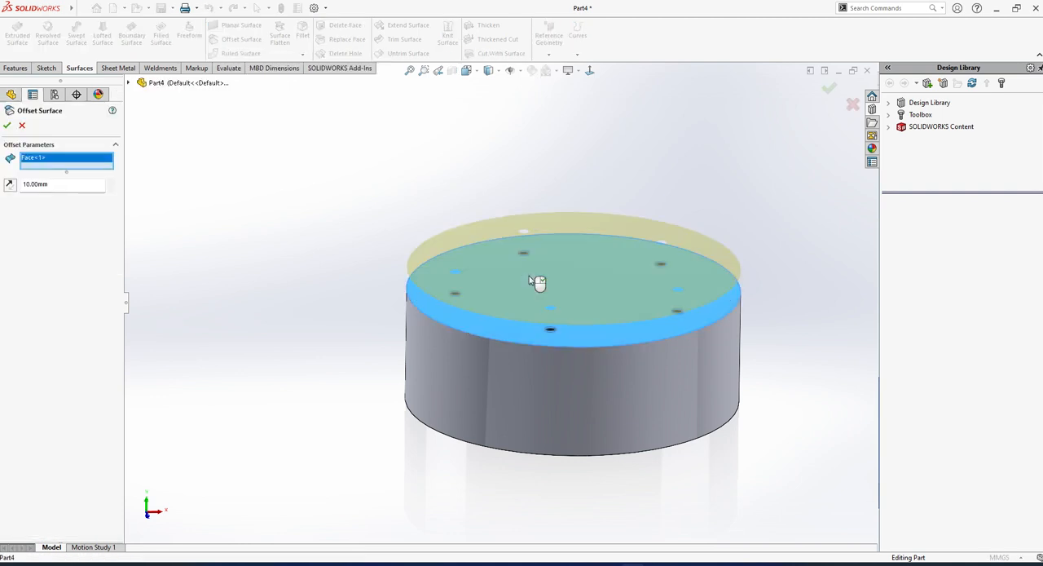
pyautogui.click(6, 125)
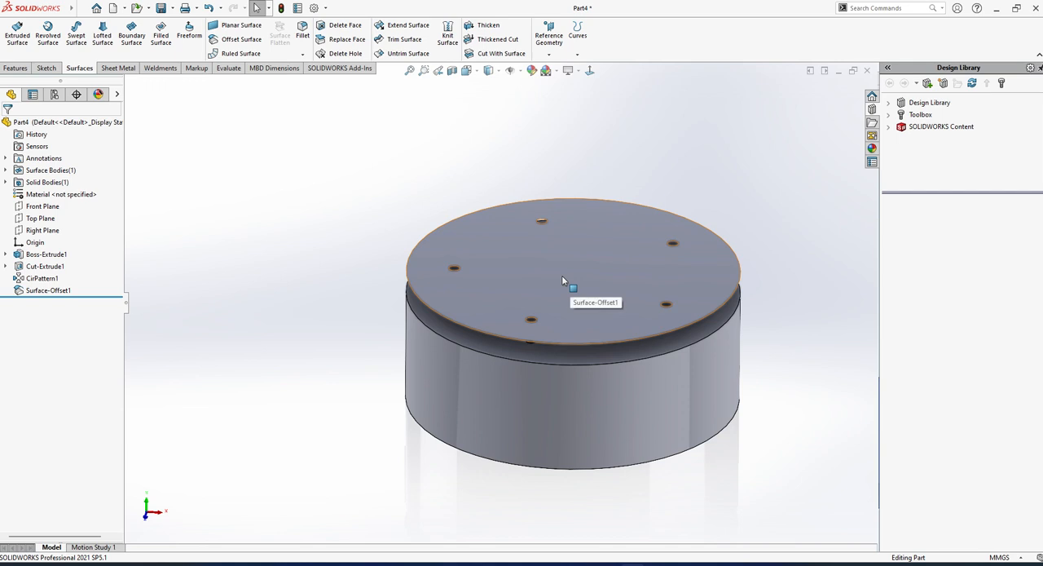
pyautogui.moveTo(633, 274); pyautogui.dragTo(636, 242, button='middle')
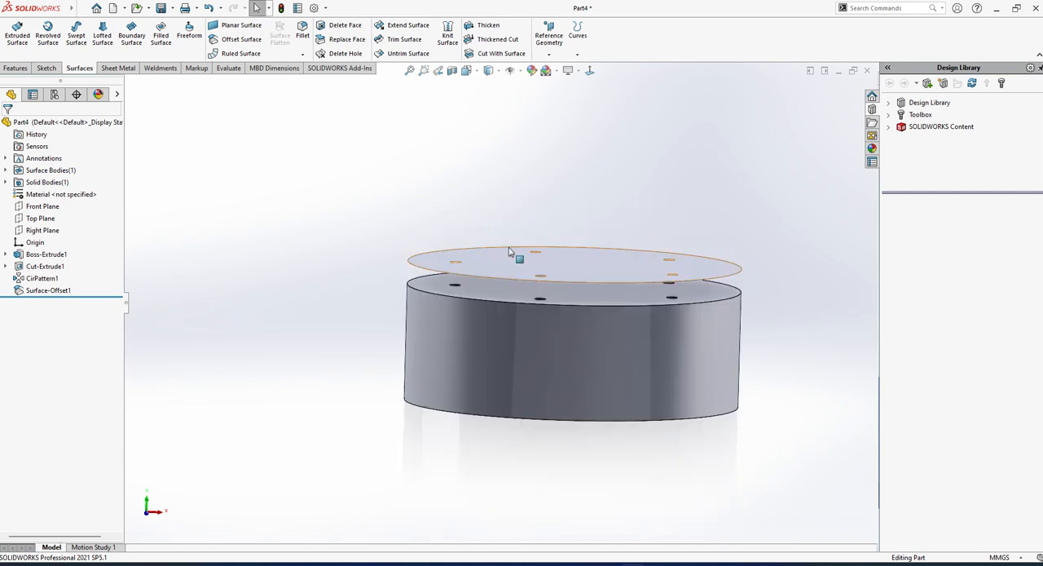
# Delete the rear-left hole from the offset surface with Delete Hole.
pyautogui.moveTo(522, 257); pyautogui.dragTo(521, 270, button='middle')
pyautogui.click(346, 53)
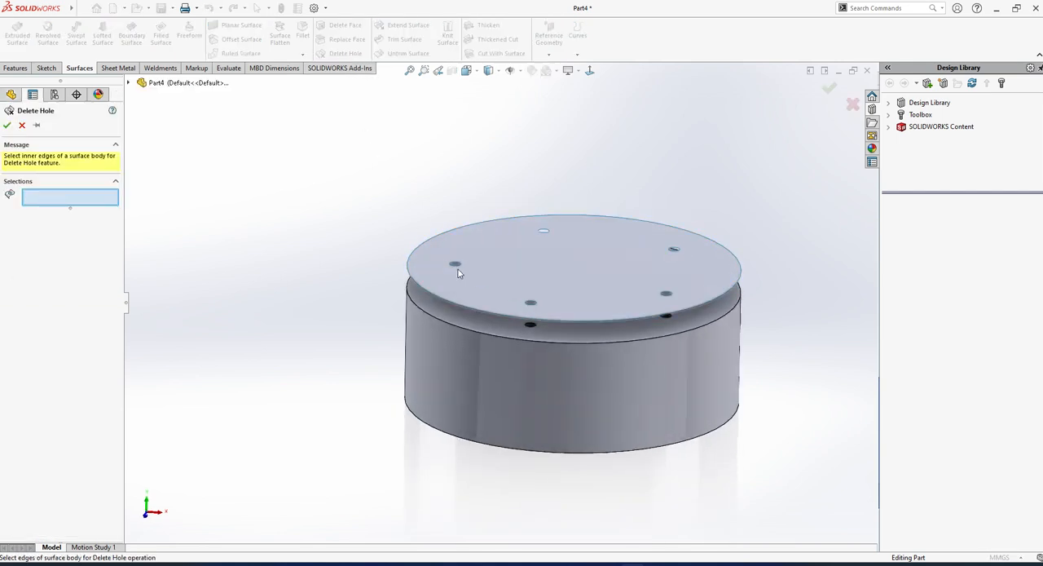
pyautogui.scroll(-3, 458, 269)
pyautogui.click(590, 208)
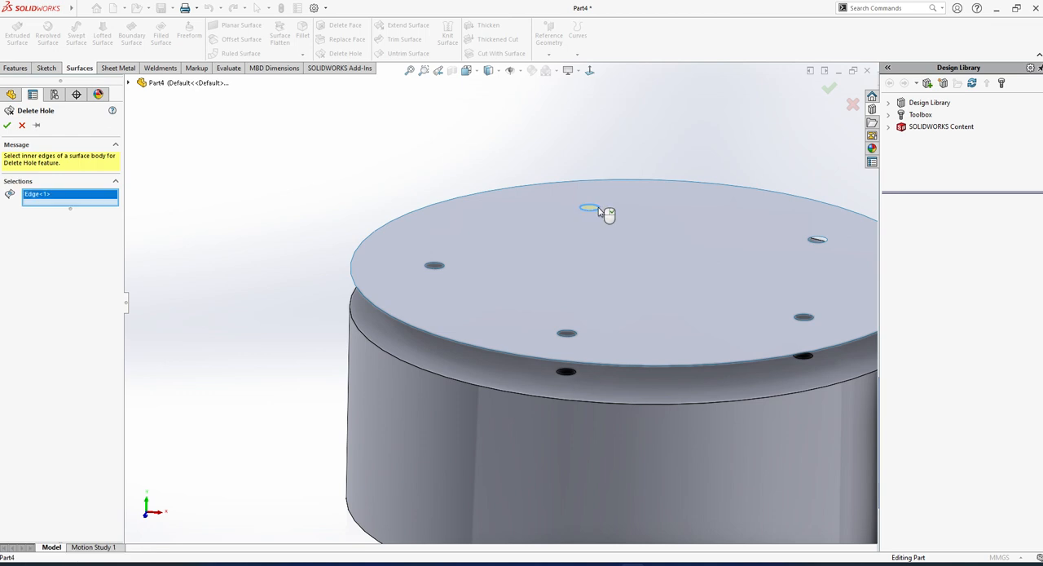
pyautogui.click(7, 125)
# Try patching the offset surface's left hole with a Filled Surface using contact edge settings, and undo the patch.
pyautogui.scroll(-4, 582, 220)
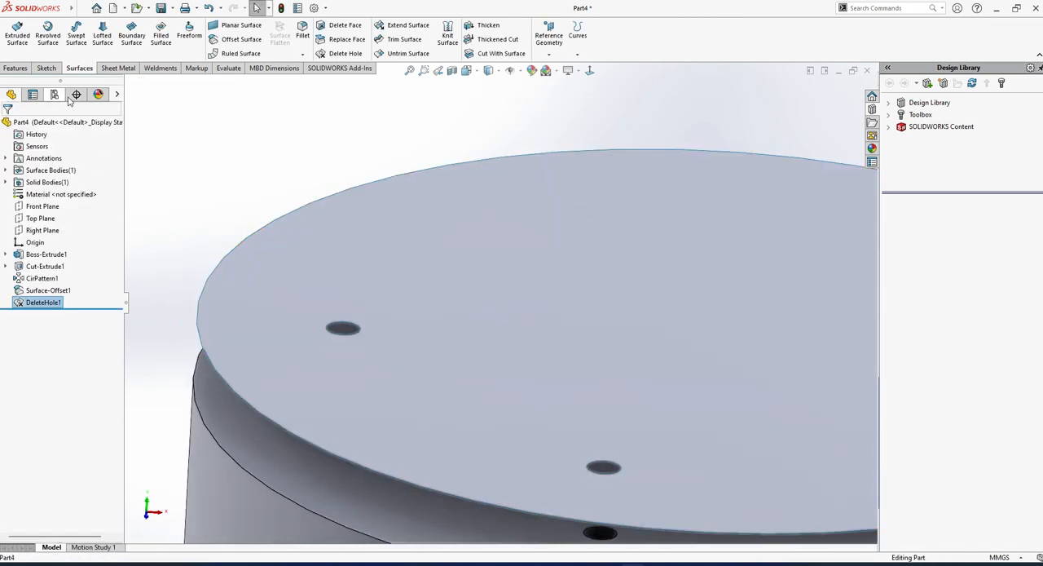
pyautogui.click(160, 35)
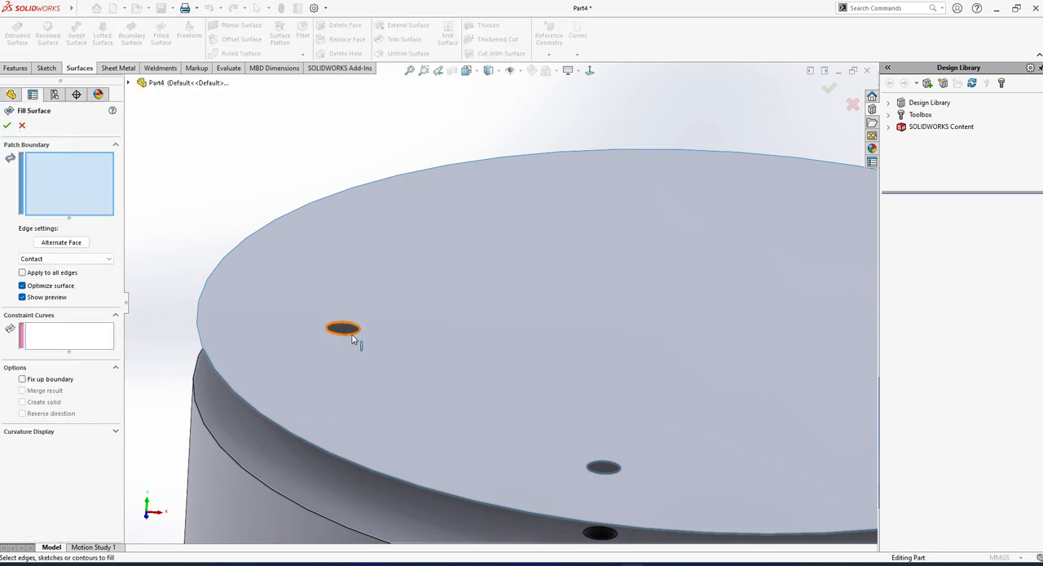
pyautogui.click(352, 333)
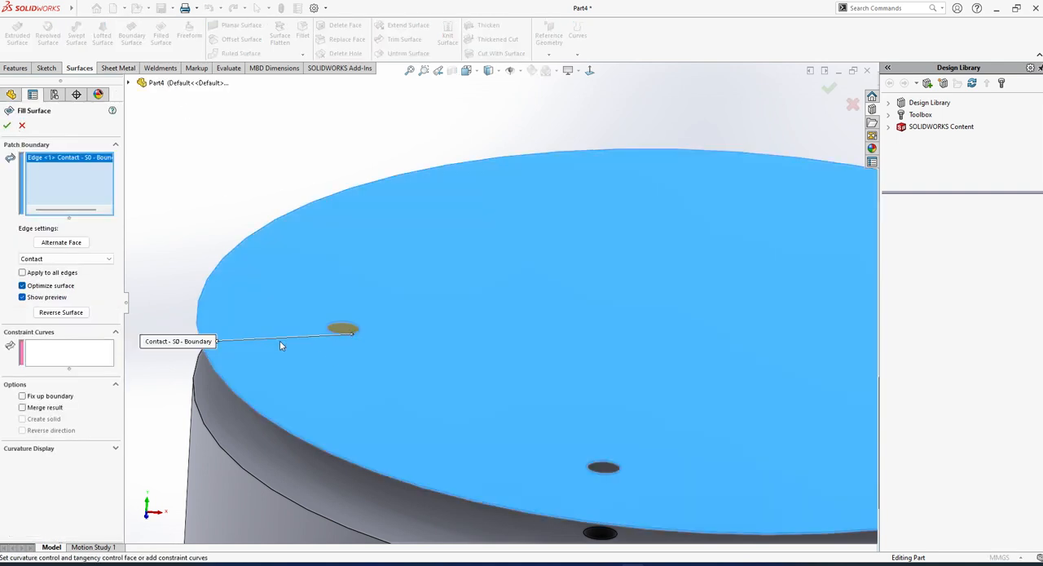
pyautogui.click(7, 127)
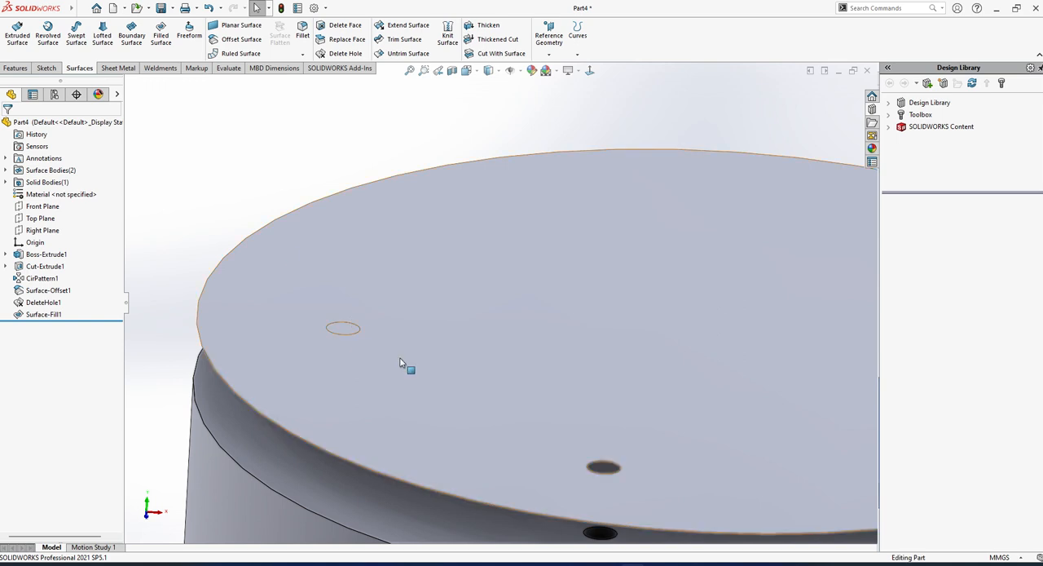
pyautogui.moveTo(400, 358); pyautogui.dragTo(390, 387, button='middle')
pyautogui.scroll(3, 391, 368)
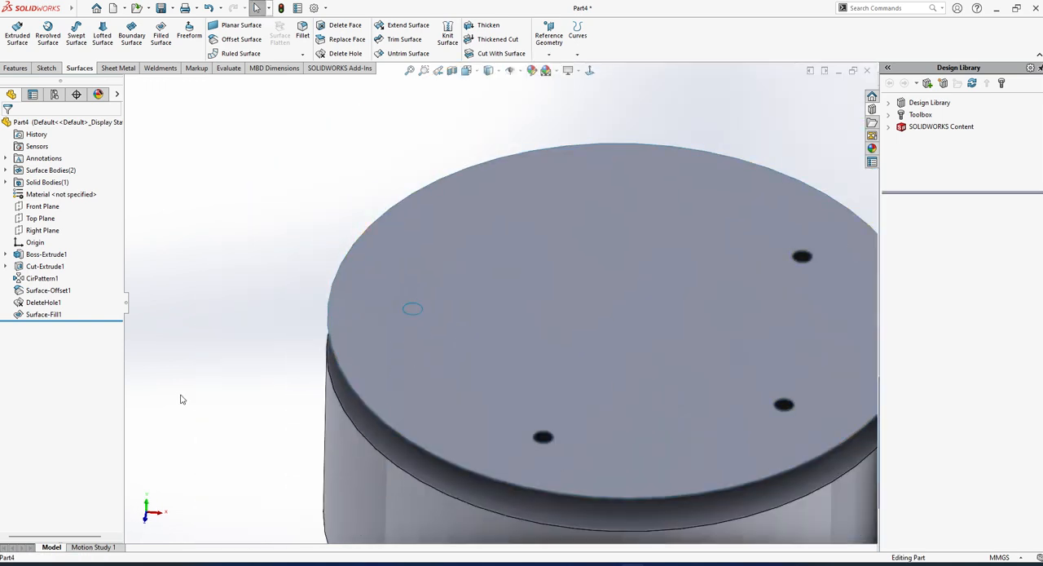
pyautogui.hotkey('ctrl', 'z')
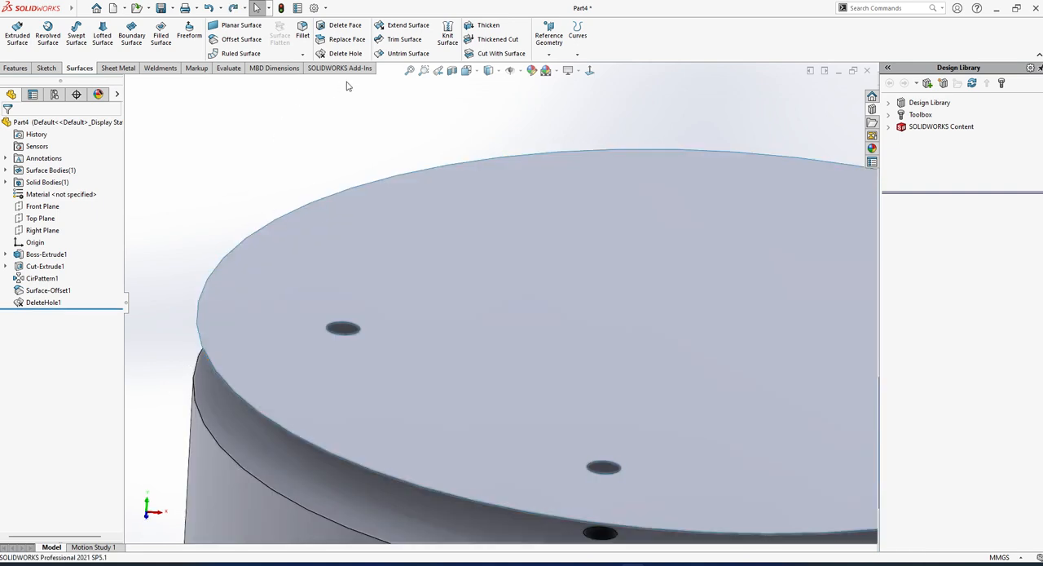
# Delete the left hole from the offset surface with Delete Hole.
pyautogui.click(343, 53)
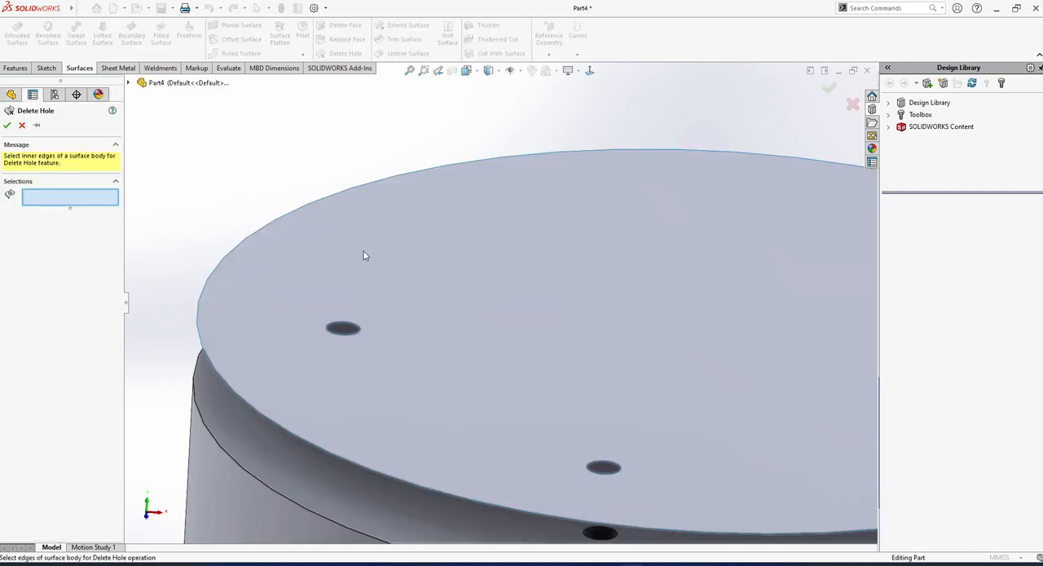
pyautogui.click(351, 328)
pyautogui.press('Return')
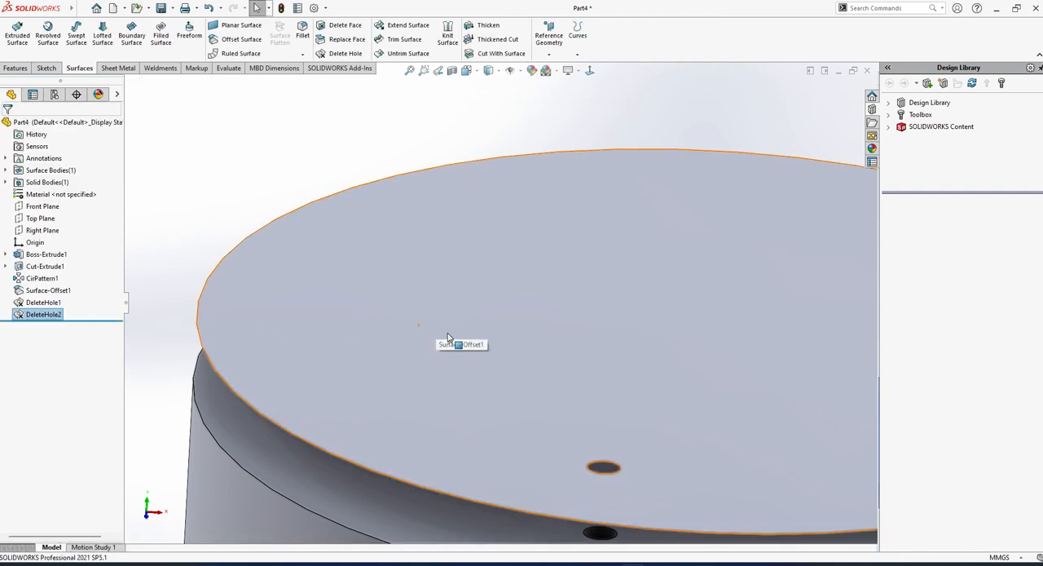
# Delete the front hole nearest the viewer from the offset surface with Delete Hole.
pyautogui.scroll(5, 448, 336)
pyautogui.scroll(-2, 528, 392)
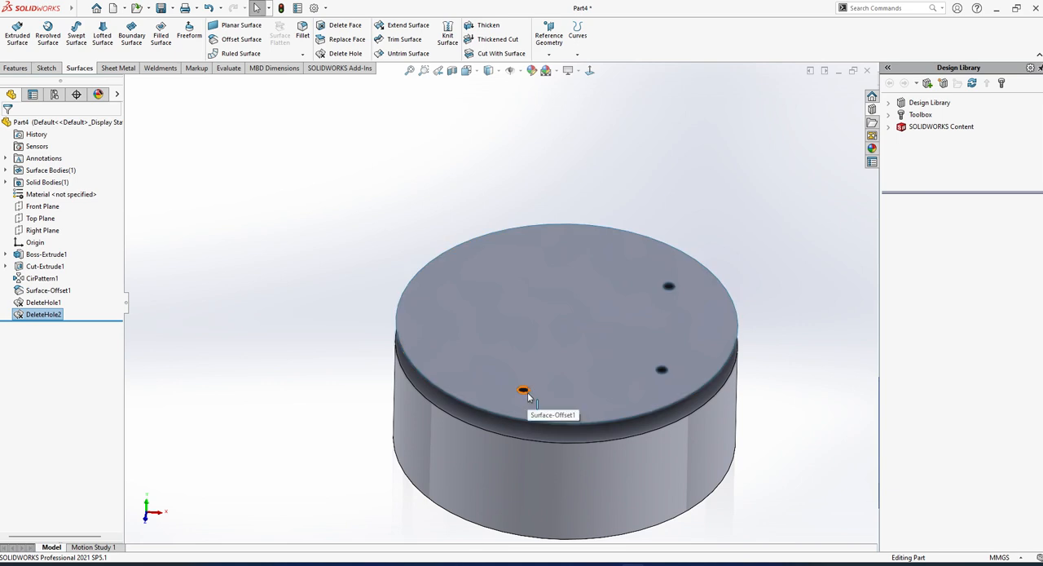
pyautogui.click(527, 394)
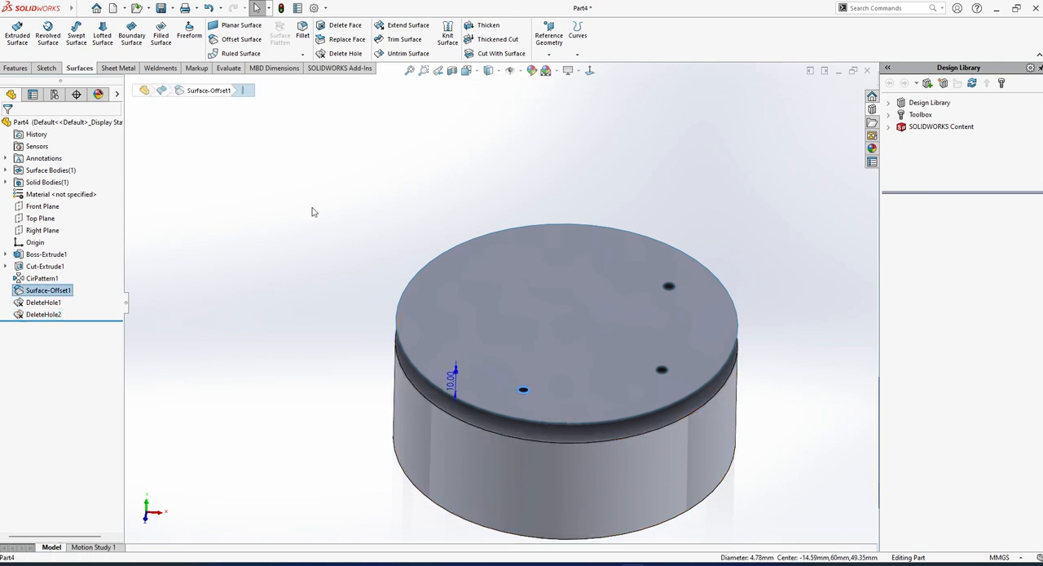
pyautogui.click(339, 53)
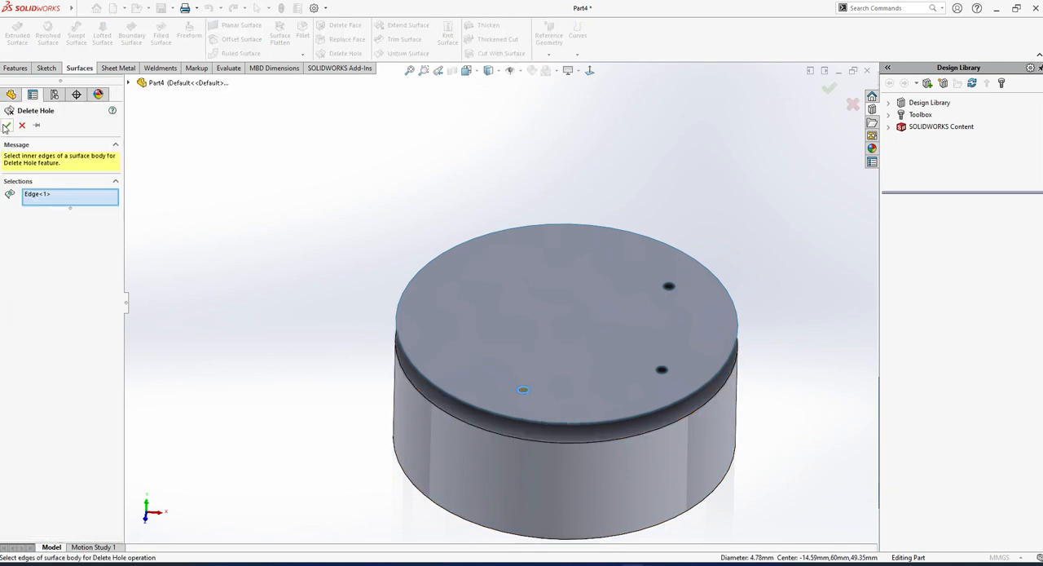
pyautogui.click(6, 126)
# Try extending the offset surface's outer edge by 46 mm, try the up-to-point end condition, and cancel the extension.
pyautogui.scroll(-3, 652, 302)
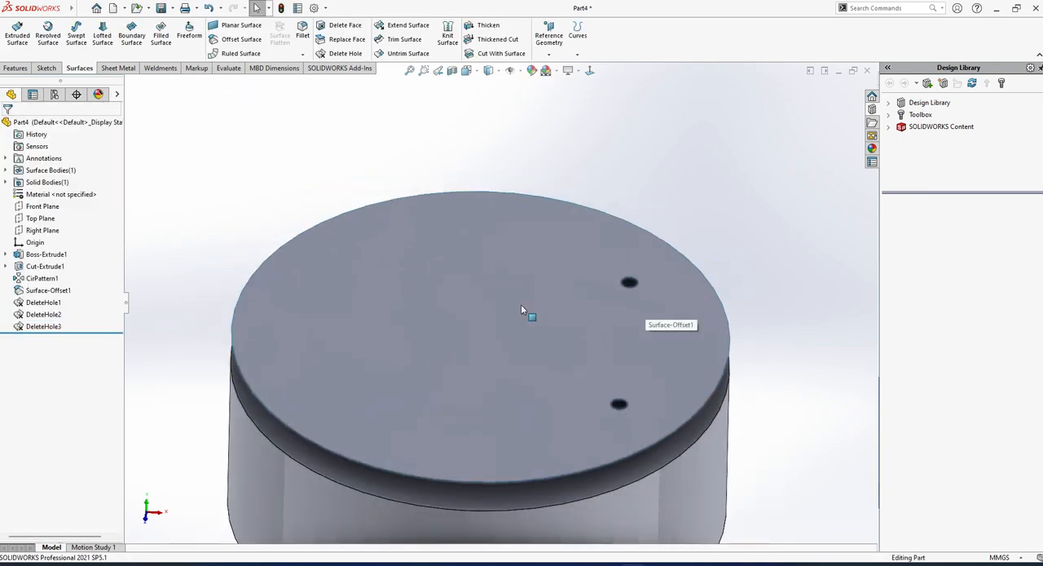
pyautogui.click(414, 33)
pyautogui.click(727, 332)
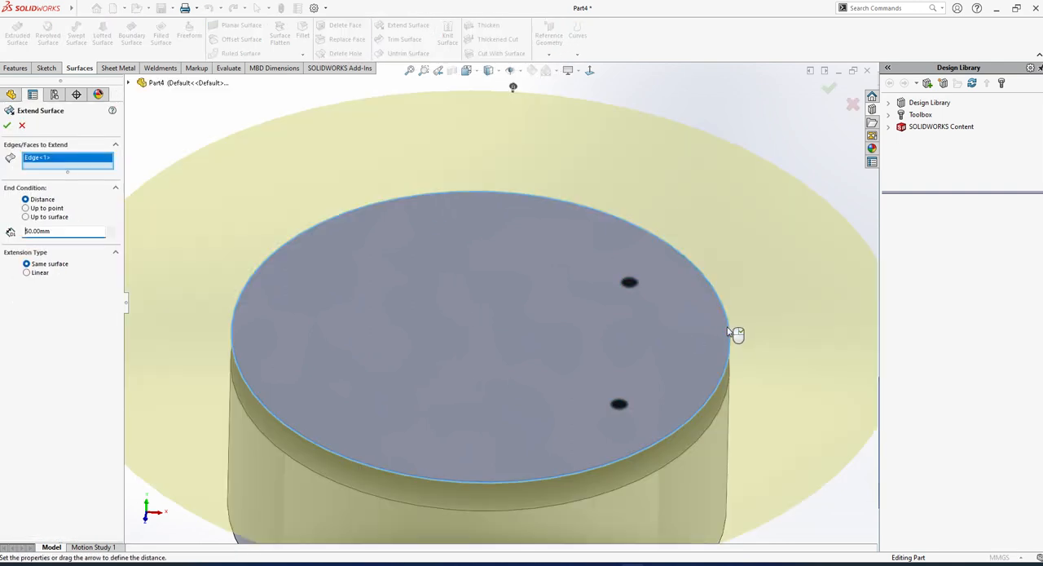
pyautogui.scroll(5, 521, 318)
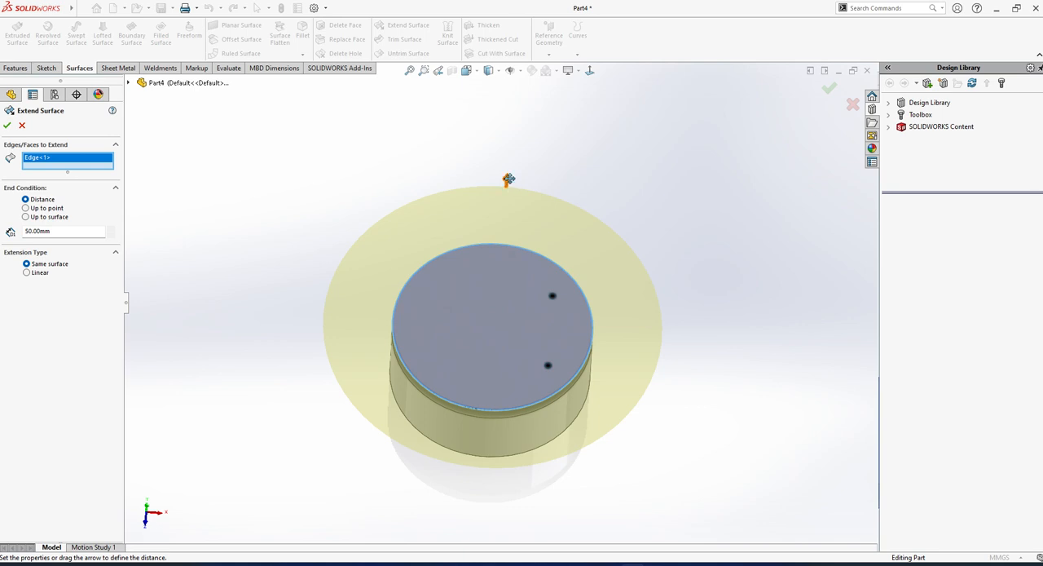
pyautogui.moveTo(509, 179); pyautogui.dragTo(614, 201)
pyautogui.click(28, 208)
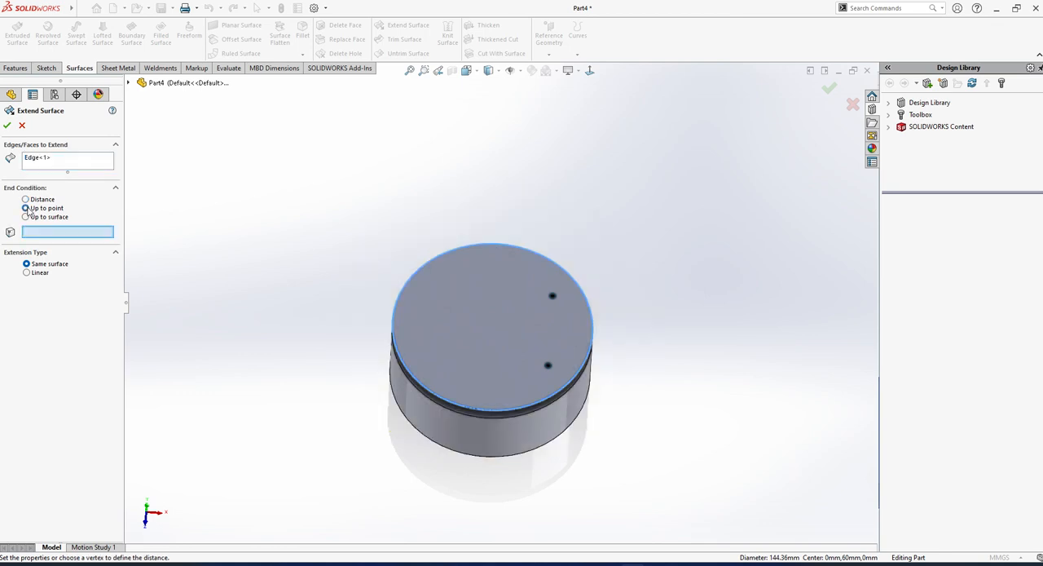
pyautogui.click(27, 200)
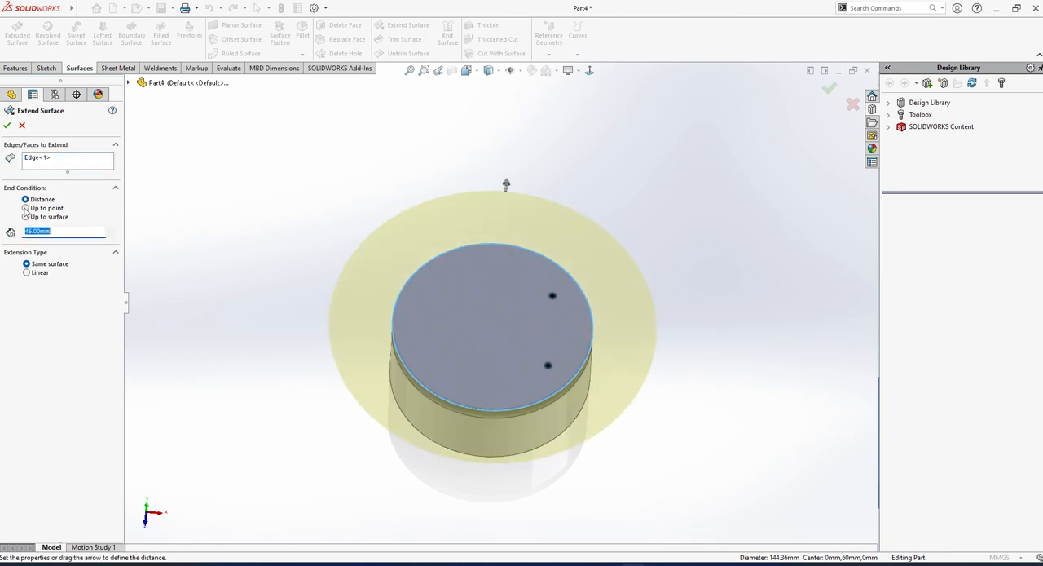
pyautogui.click(22, 124)
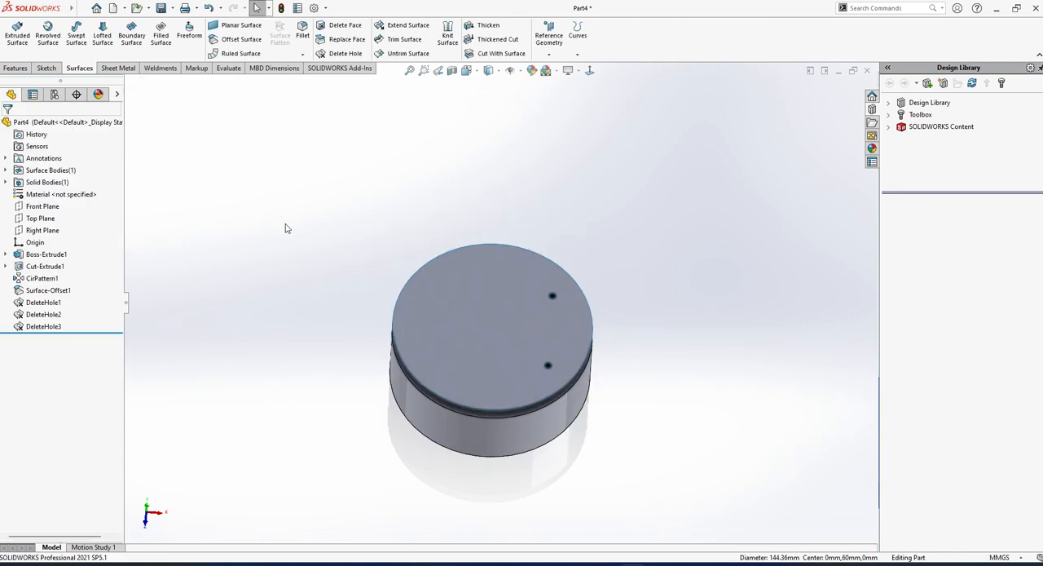
pyautogui.click(577, 54)
pyautogui.click(550, 54)
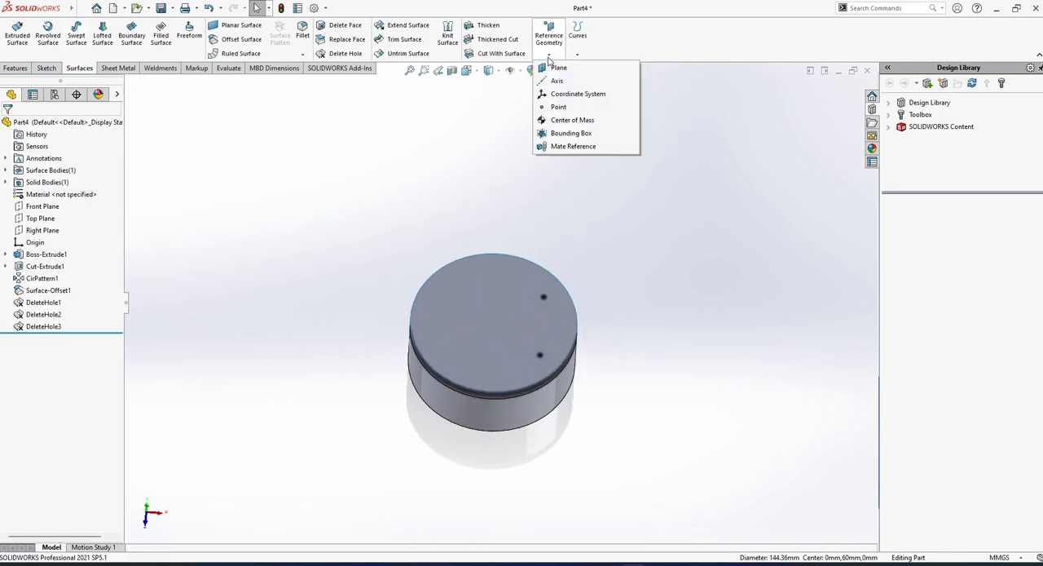
pyautogui.click(558, 108)
pyautogui.moveTo(577, 193); pyautogui.dragTo(549, 269, button='middle')
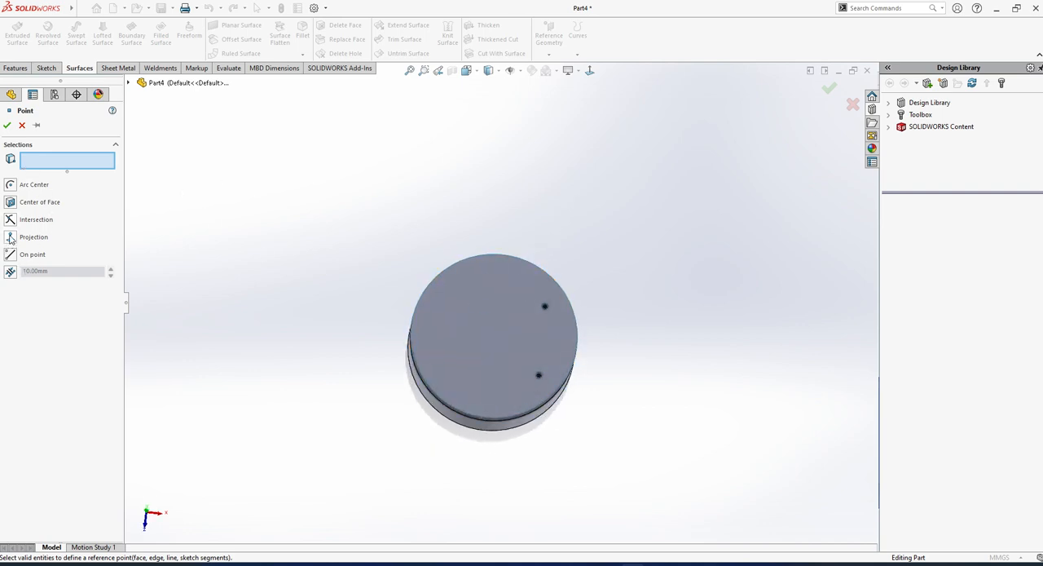
pyautogui.click(10, 185)
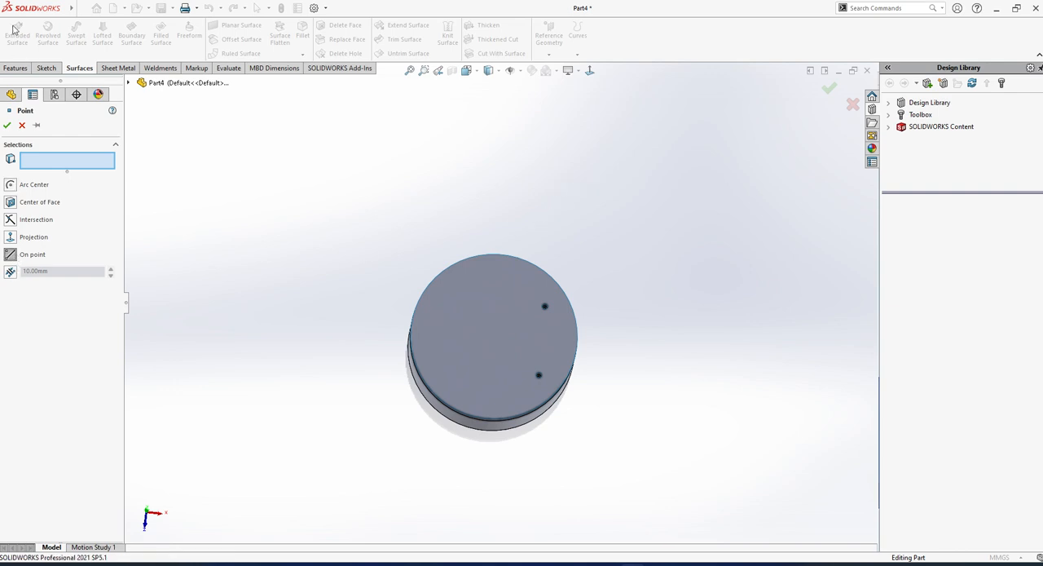
pyautogui.click(22, 125)
# Start a sketch on the offset surface and draw a slanted line outside the disc, beyond its upper-right edge.
pyautogui.click(460, 291)
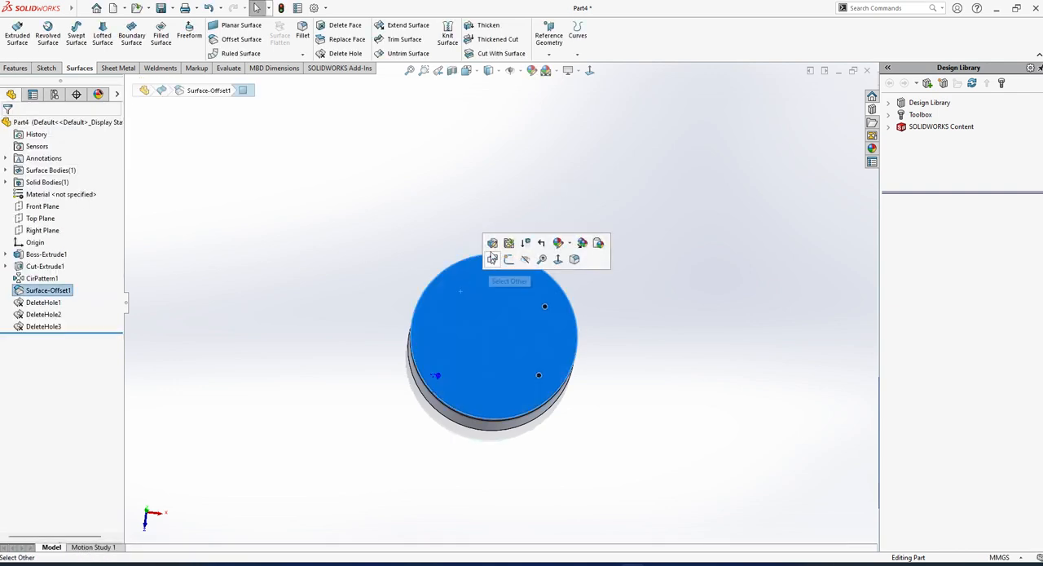
pyautogui.click(509, 258)
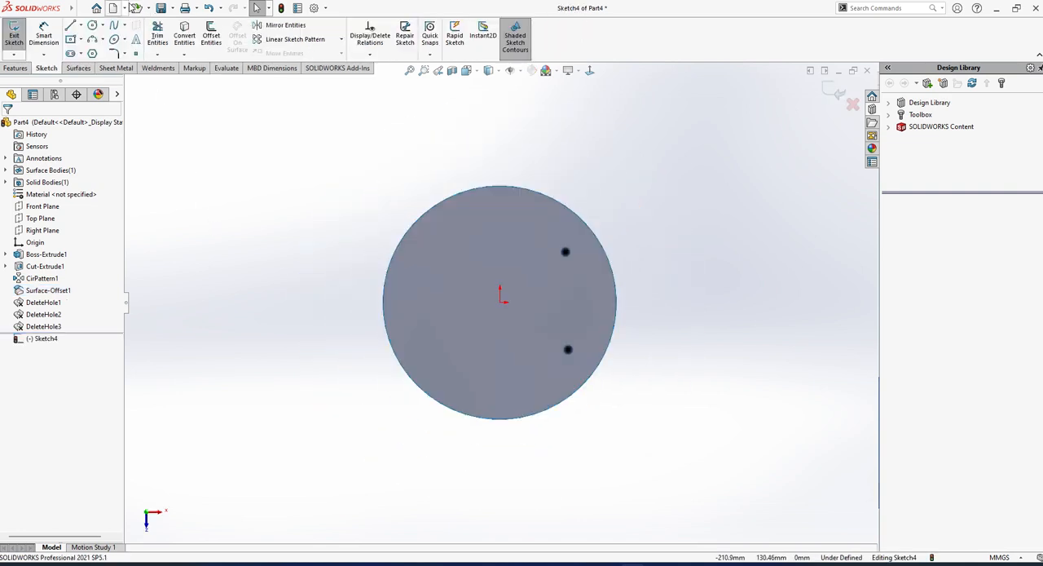
pyautogui.click(70, 25)
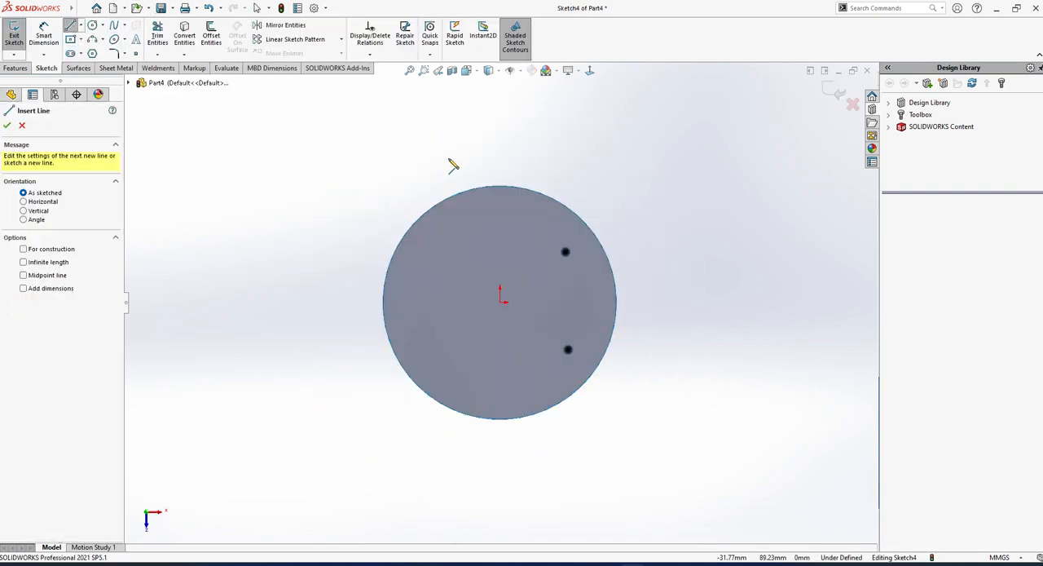
pyautogui.scroll(4, 449, 159)
pyautogui.click(523, 167)
pyautogui.click(589, 128)
pyautogui.press('Escape')
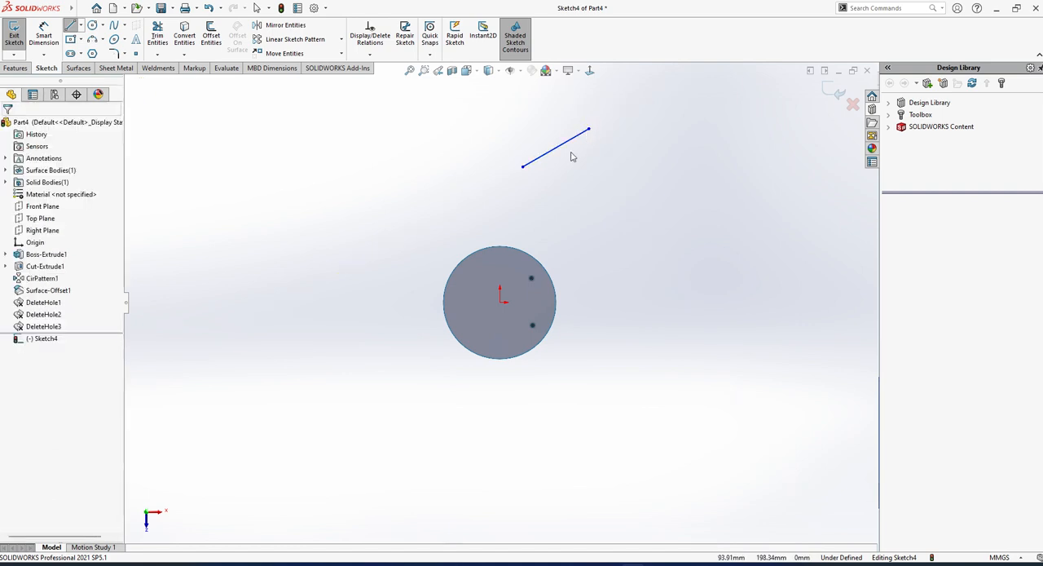
# Add a sketch point outside the disc beyond its upper-left edge and exit the sketch.
pyautogui.click(136, 53)
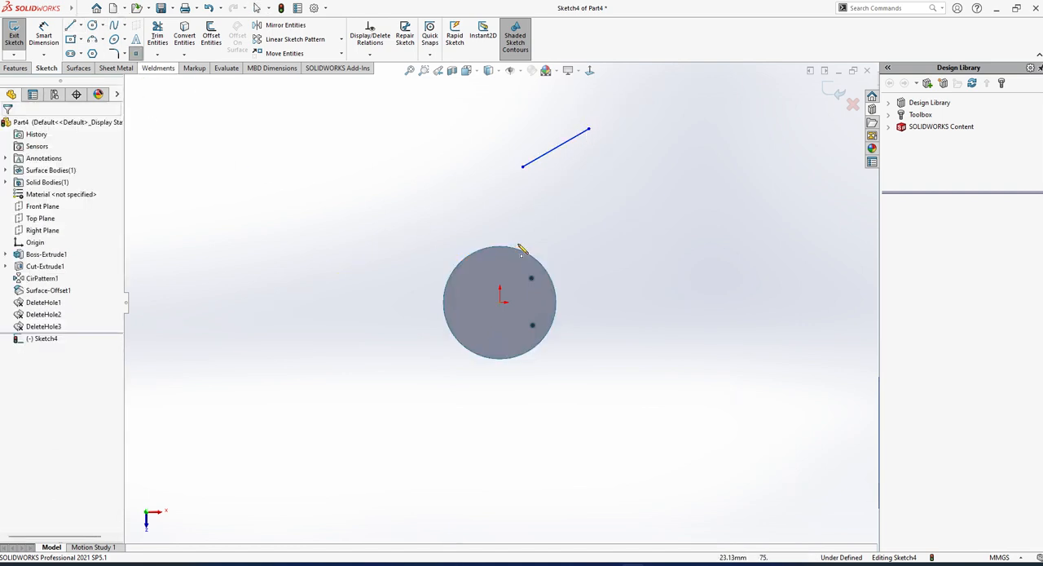
pyautogui.click(448, 198)
pyautogui.press('Escape')
pyautogui.click(8, 44)
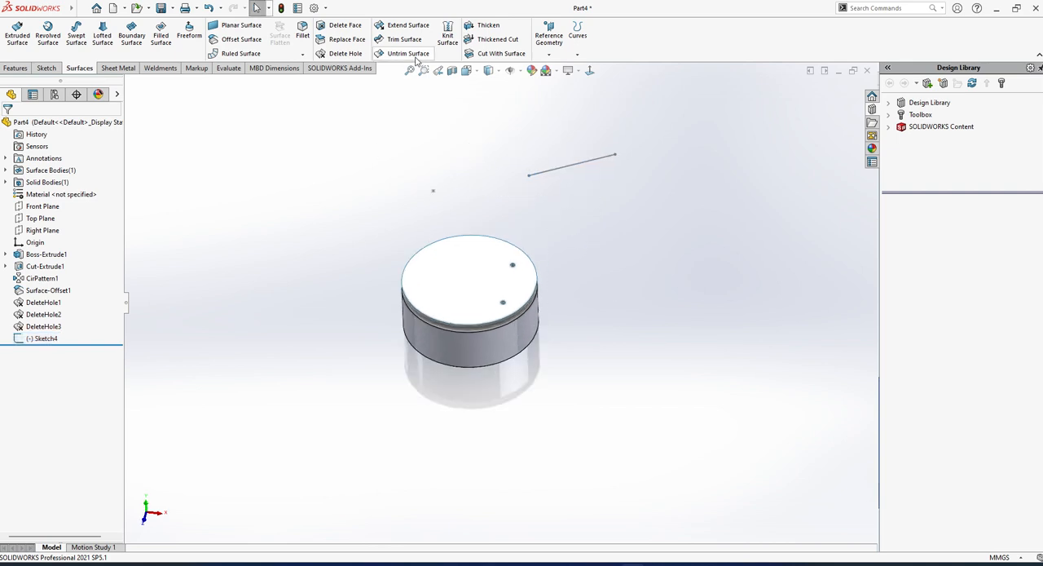
# Start extending the offset surface's outer edge with the up-to-point end condition, using the standalone sketch point as the limit.
pyautogui.click(407, 25)
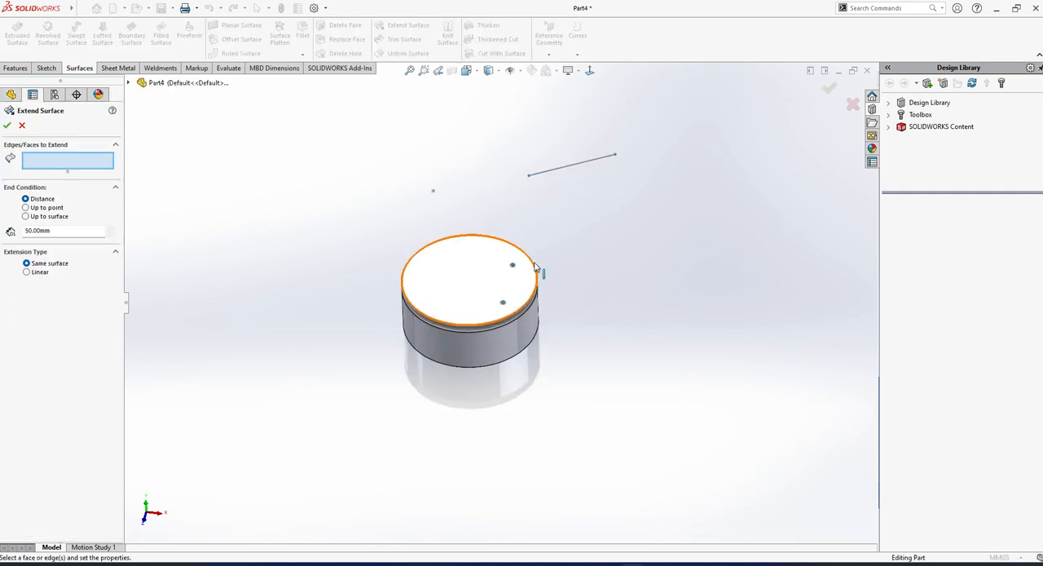
pyautogui.click(537, 266)
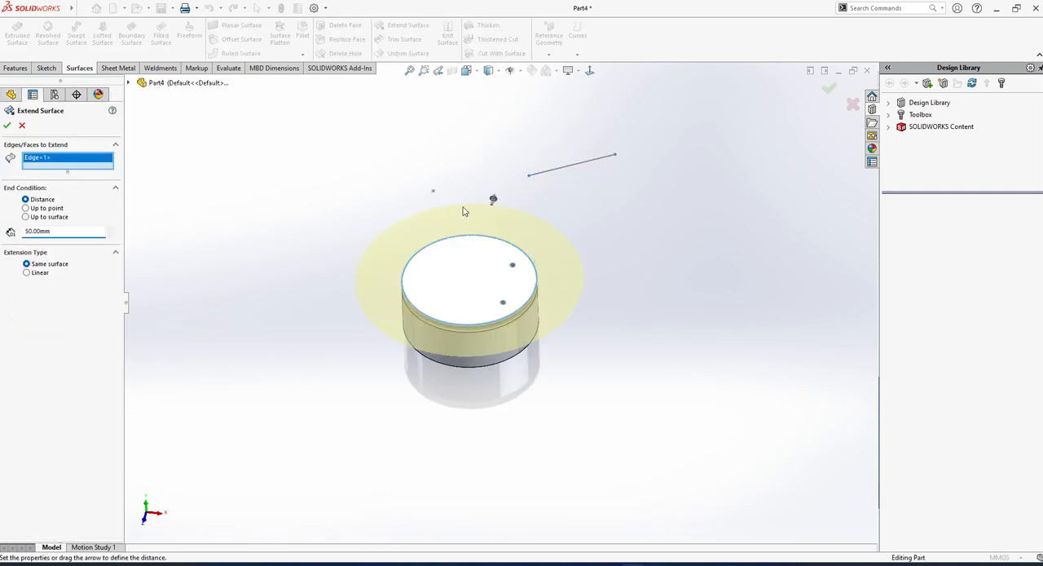
pyautogui.scroll(-3, 429, 225)
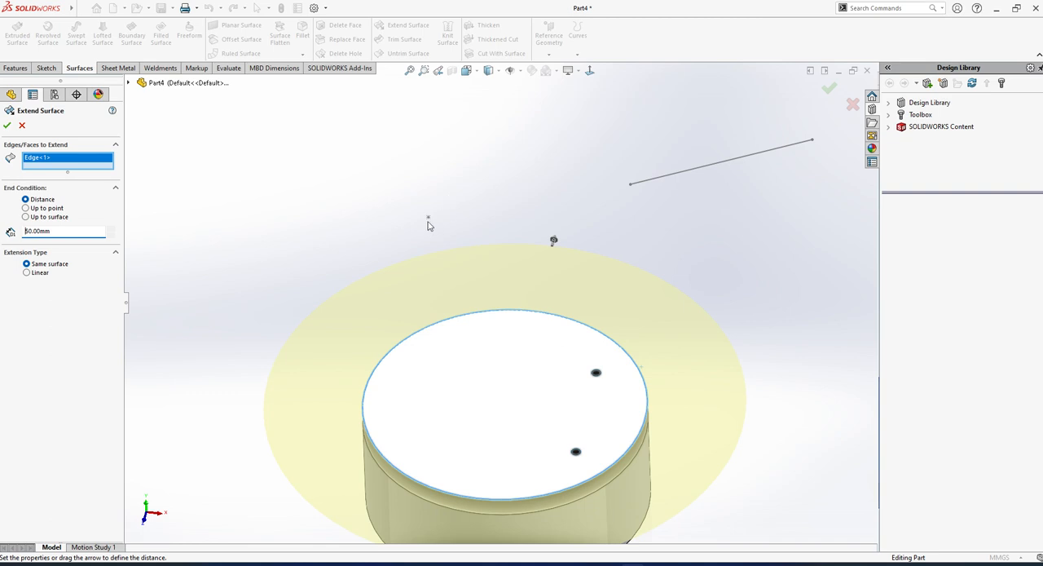
pyautogui.click(26, 208)
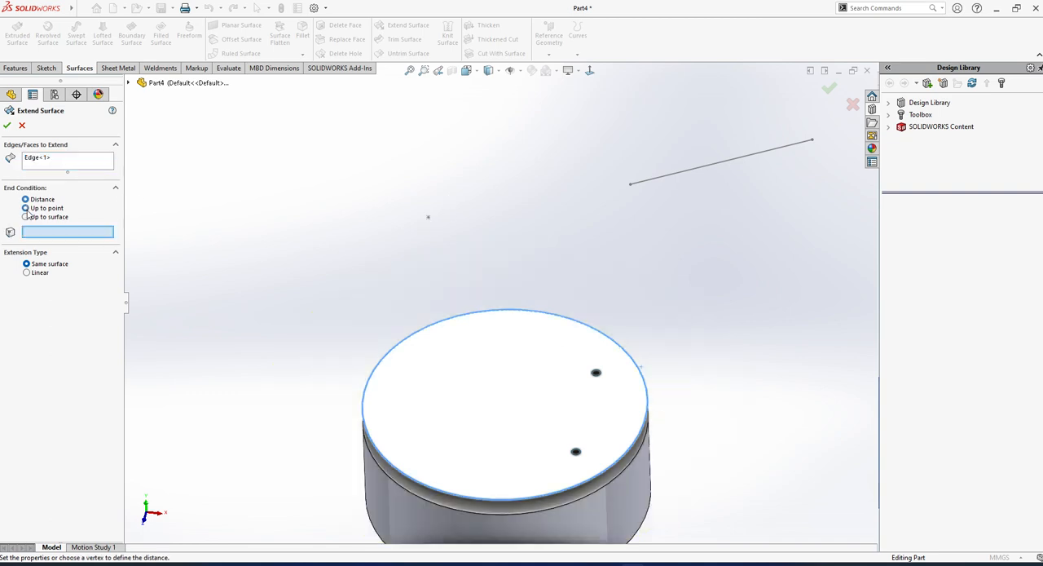
pyautogui.click(428, 219)
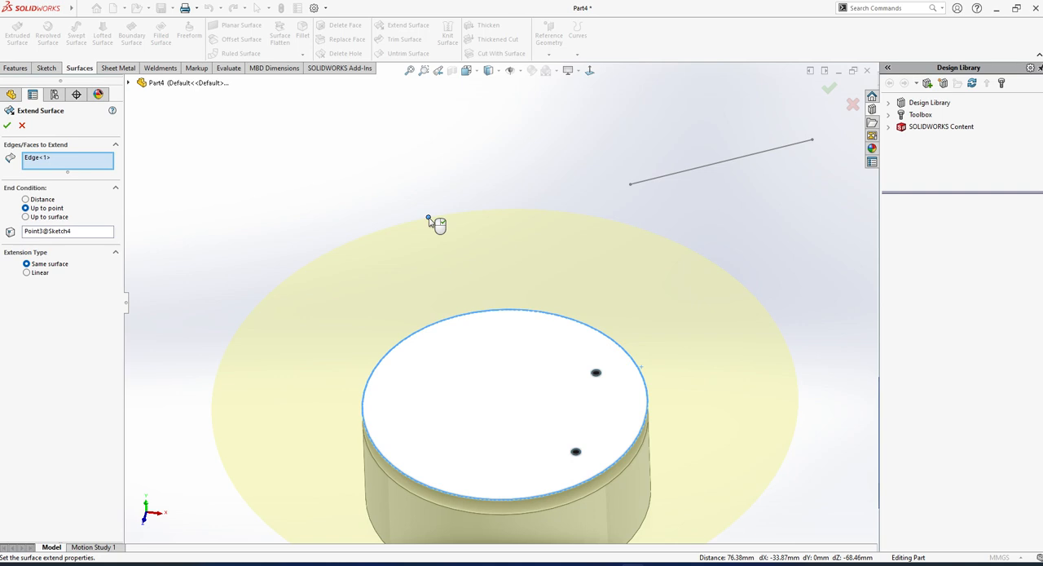
# Replace the extension's limit point with the sketched line's endpoint nearest the disc and create the surface extension.
pyautogui.click(52, 235)
pyautogui.rightClick(63, 235)
pyautogui.click(85, 239)
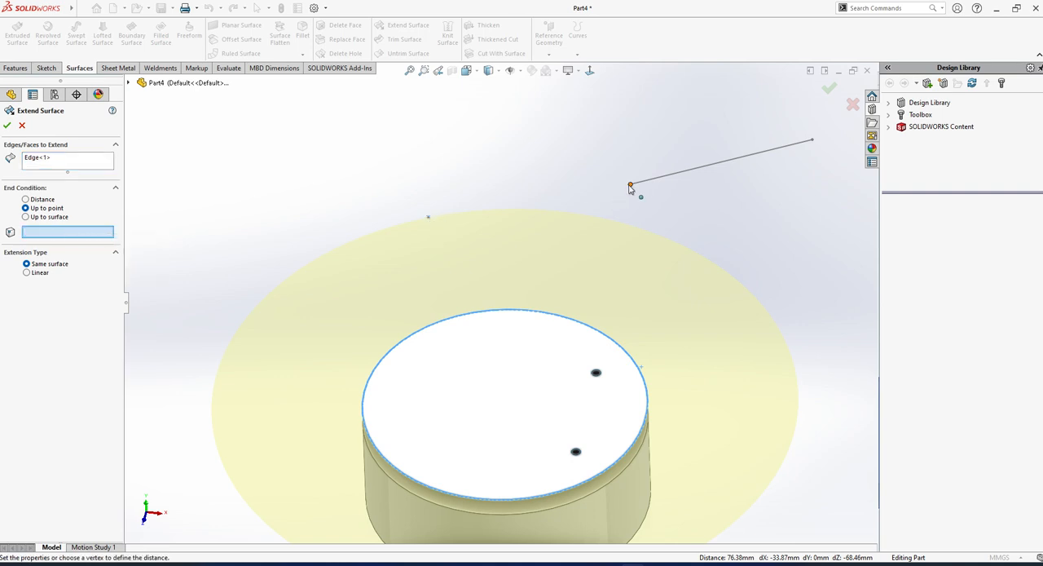
pyautogui.click(630, 187)
pyautogui.moveTo(631, 191)
pyautogui.mouseDown(button='middle')
pyautogui.moveTo(470, 256)
pyautogui.moveTo(461, 286)
pyautogui.moveTo(456, 276)
pyautogui.moveTo(447, 282)
pyautogui.mouseUp(button='middle')
pyautogui.click(6, 125)
# Undo the surface extension up to the line's endpoint.
pyautogui.moveTo(521, 326); pyautogui.dragTo(535, 368, button='middle')
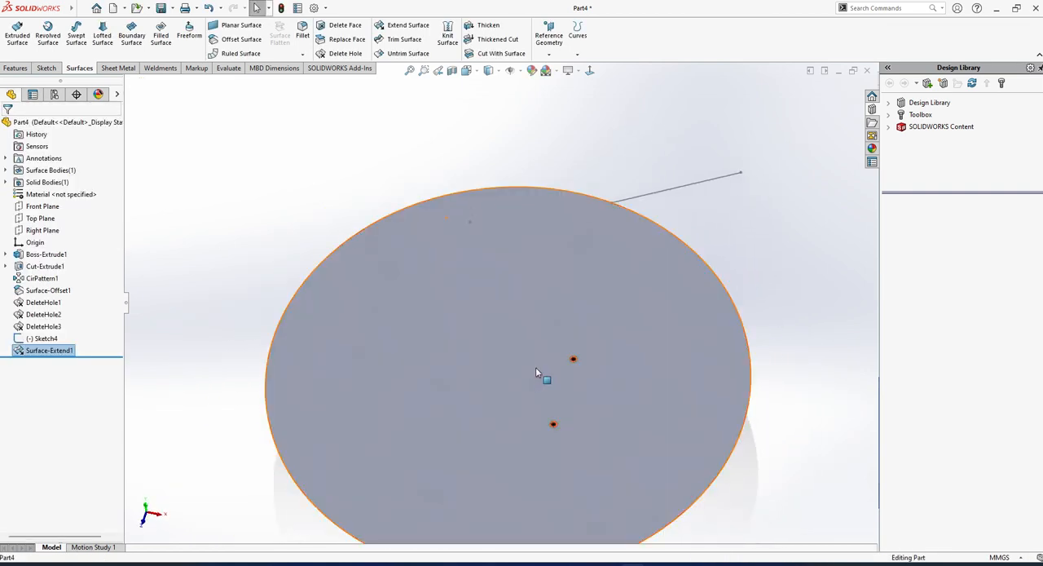
pyautogui.hotkey('ctrl', 'z')
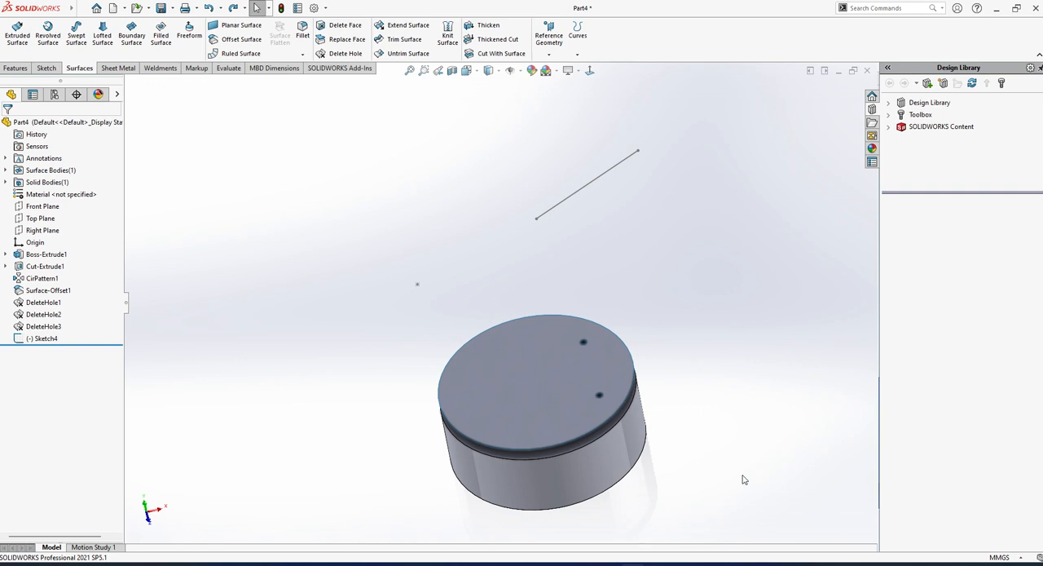
pyautogui.moveTo(613, 410); pyautogui.dragTo(550, 370, button='middle')
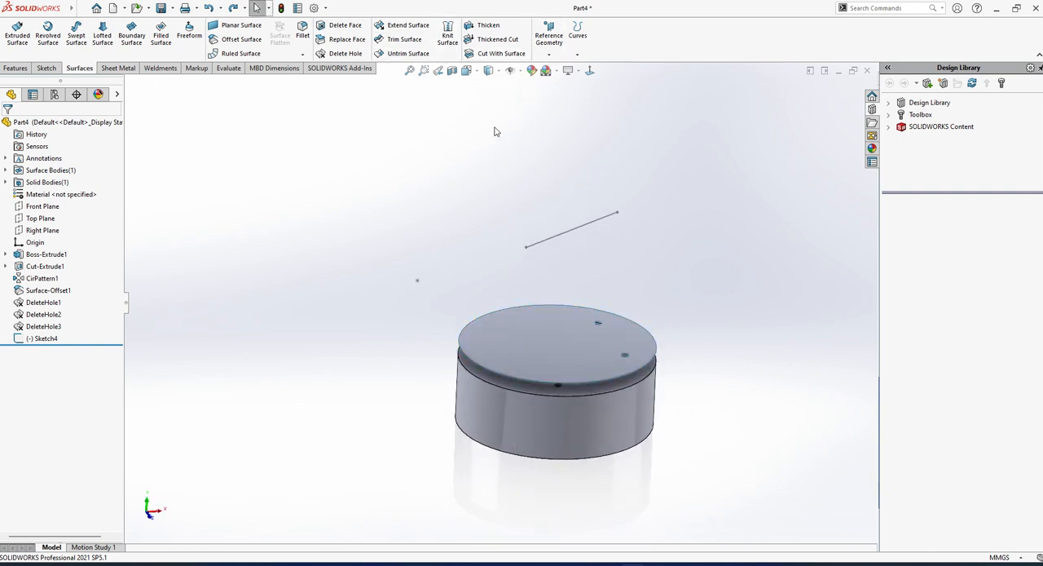